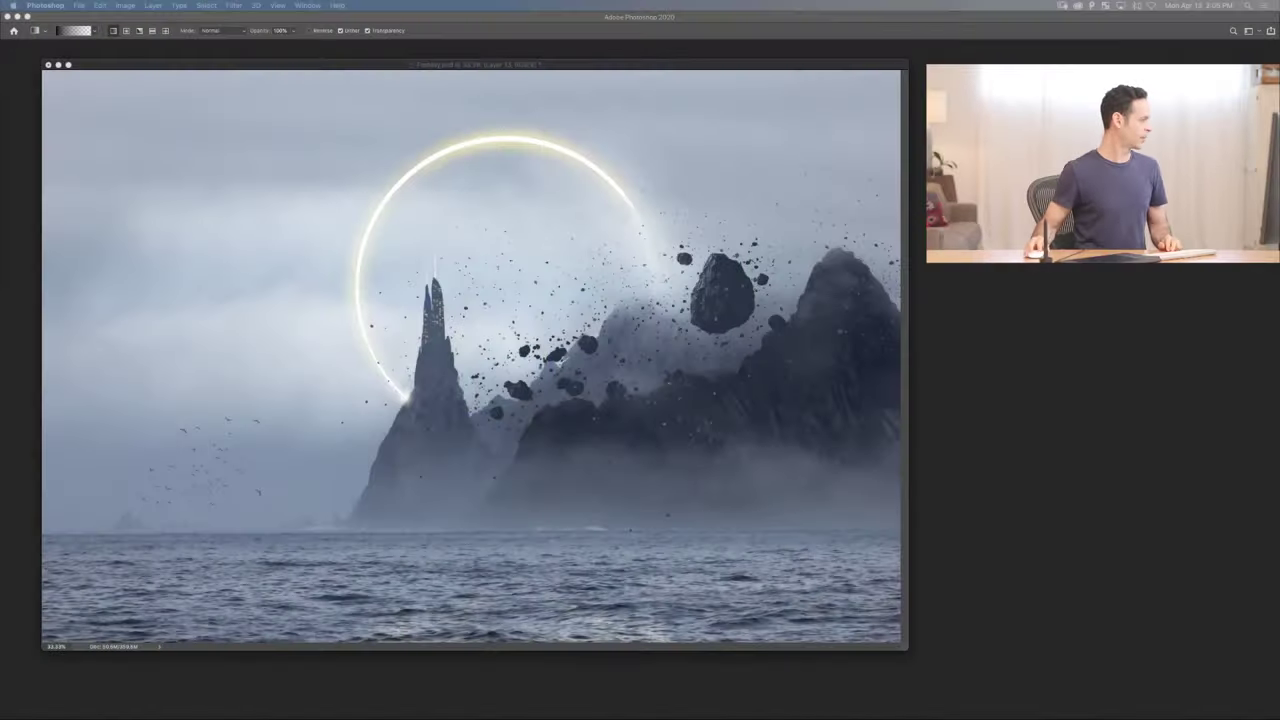
- Restore the panels, save Fantasy.psd, undo a trial black fill, and minimize its window
key(Tab)
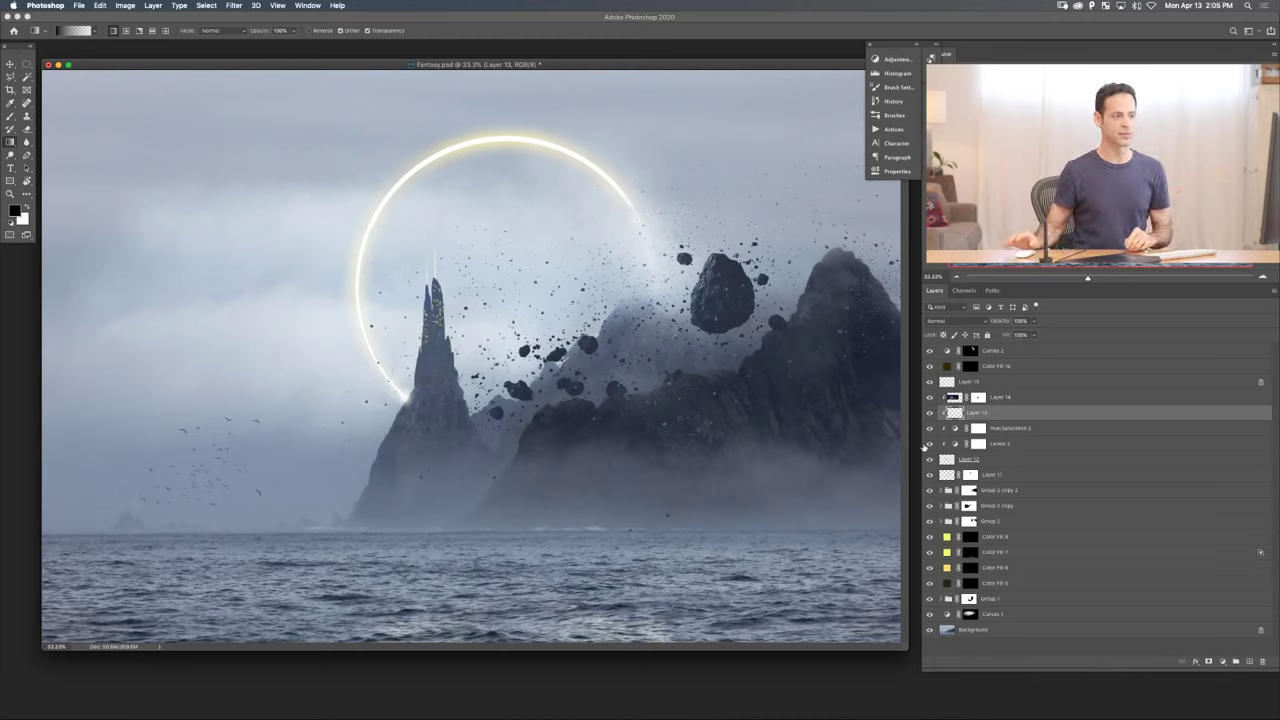
key(super+s)
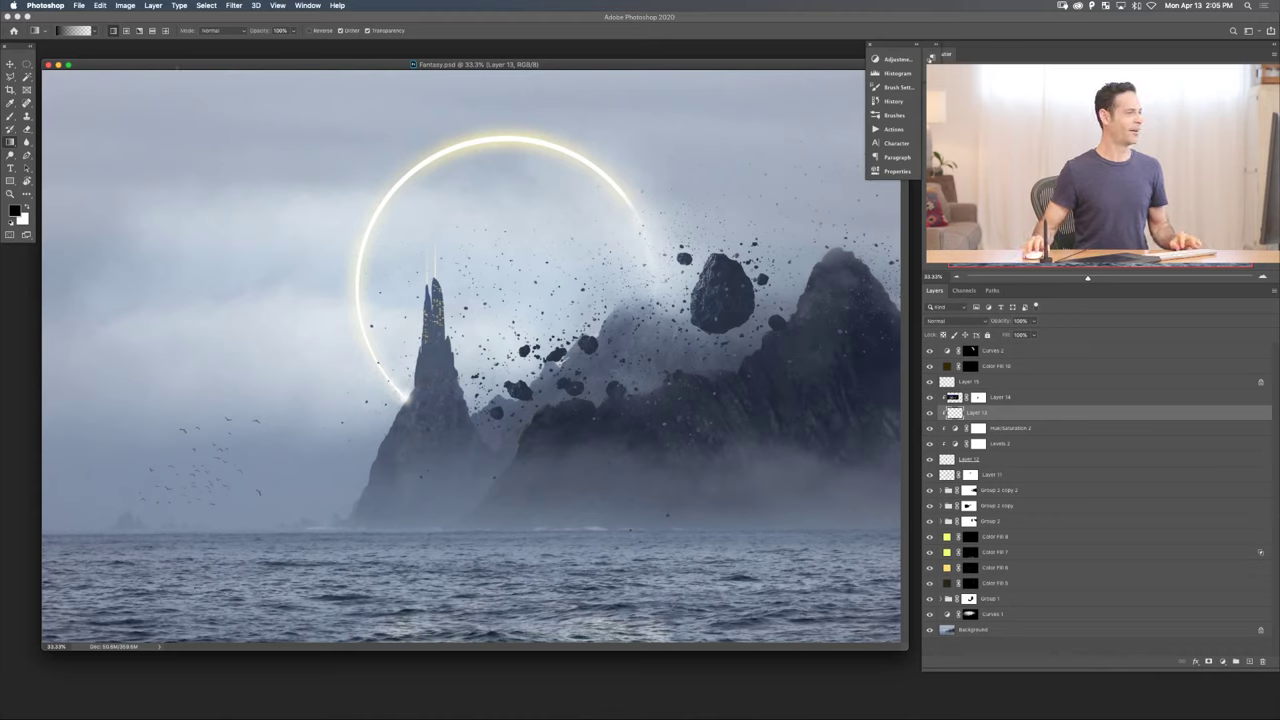
key(alt+shift+BackSpace)
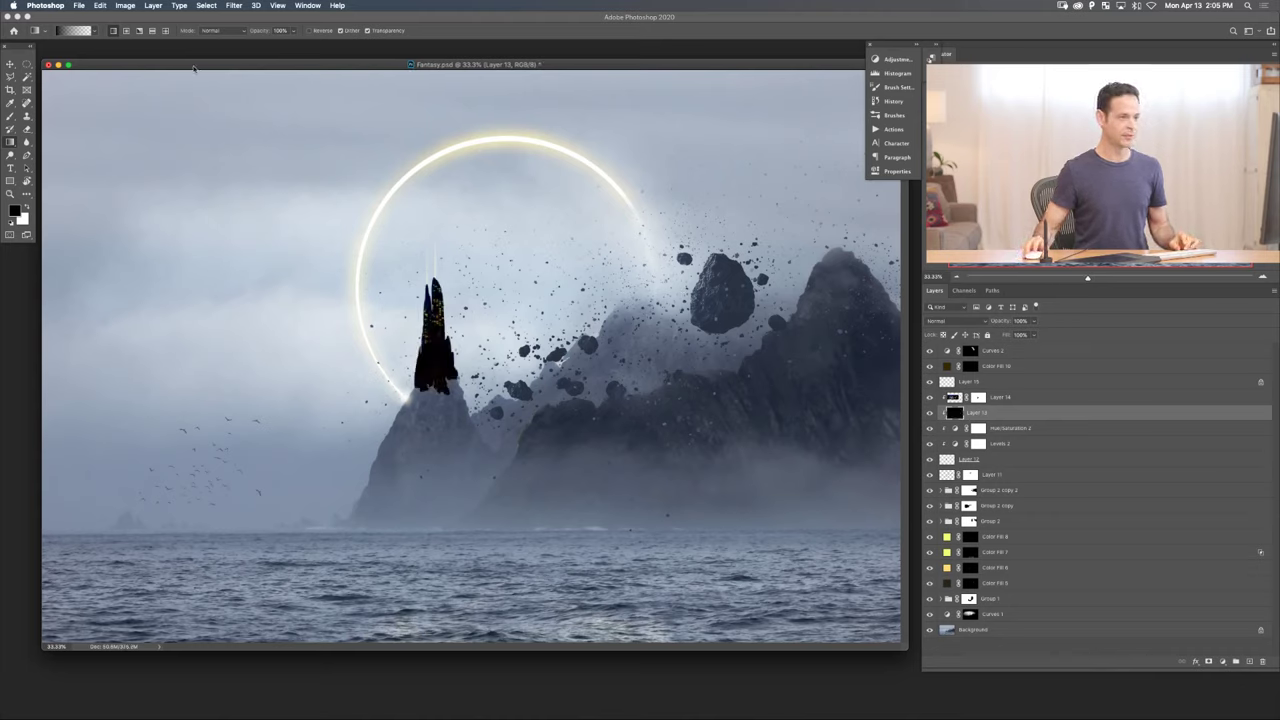
key(super+z)
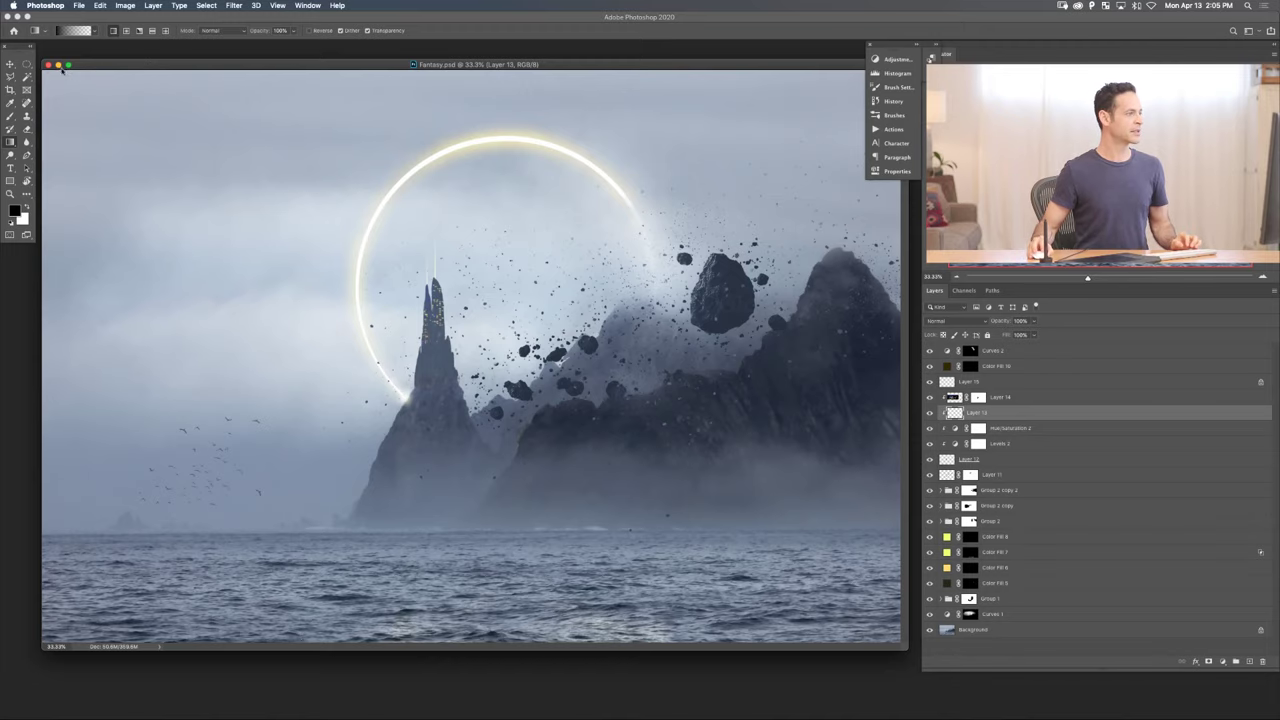
click(58, 64)
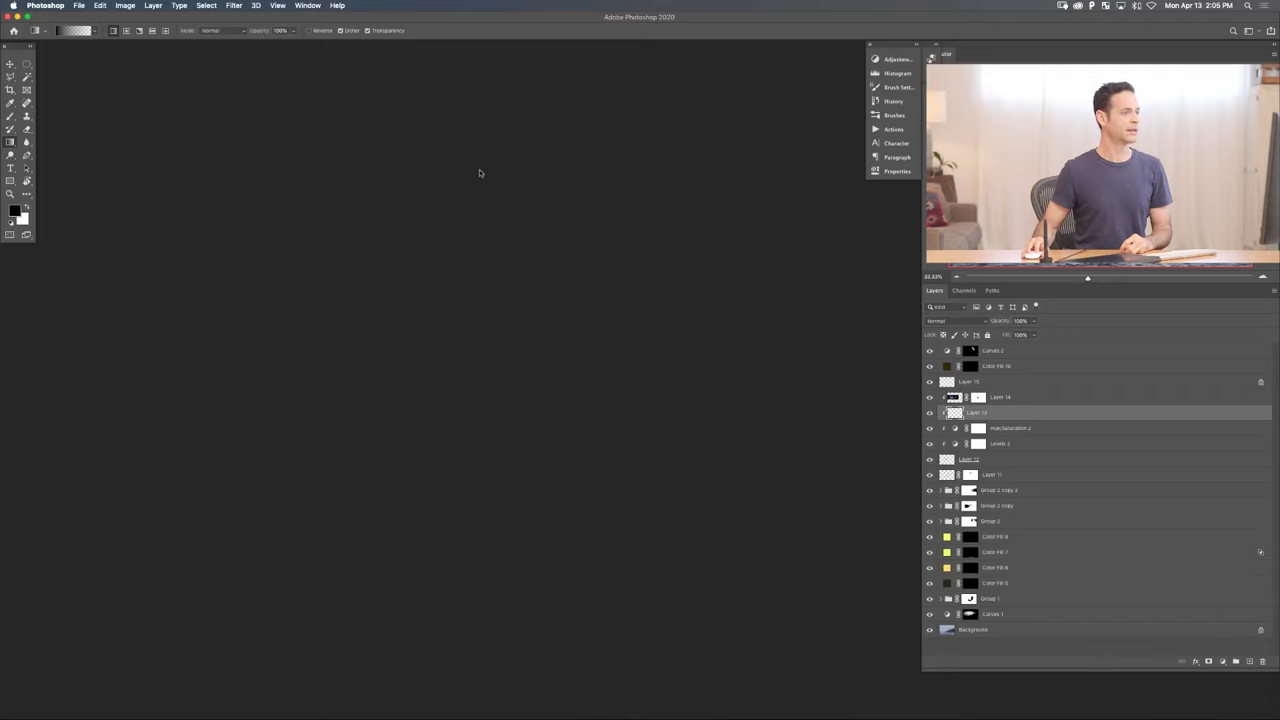
- Select all six AdobeStock files in Day 01 > Sample Images and open them
key(super+o)
click(452, 155)
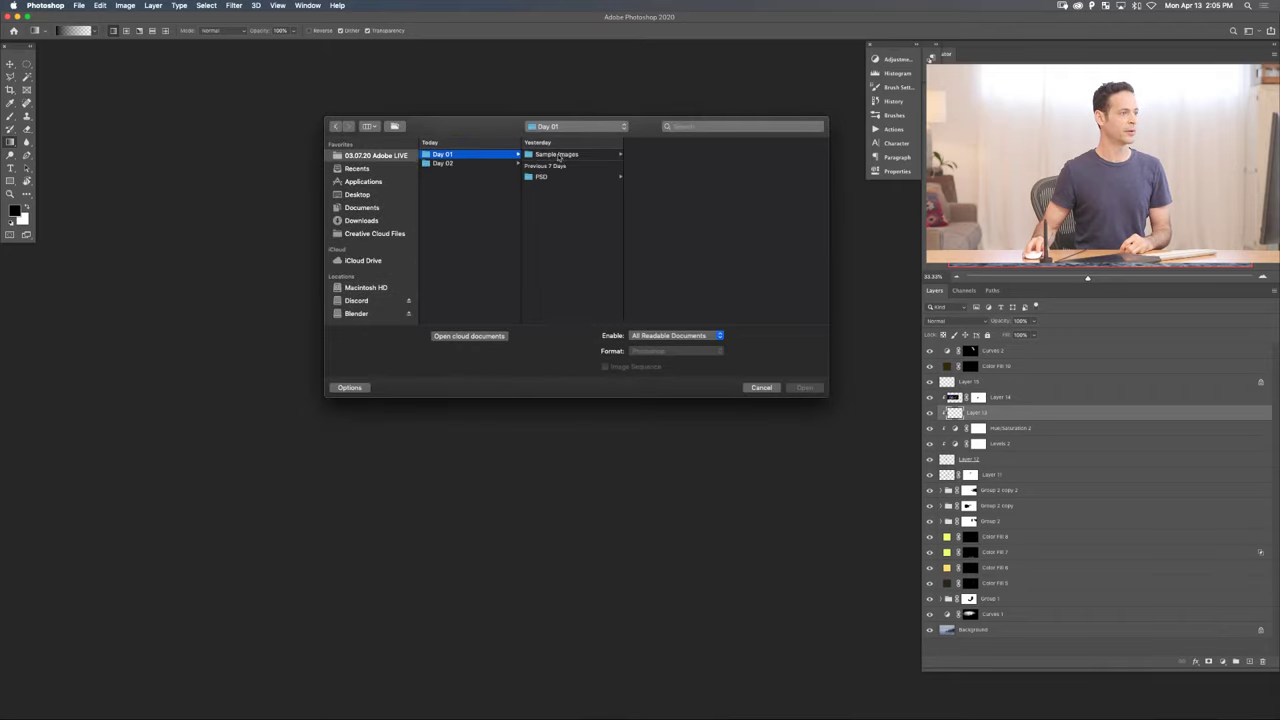
click(558, 154)
drag(651, 125, 535, 124)
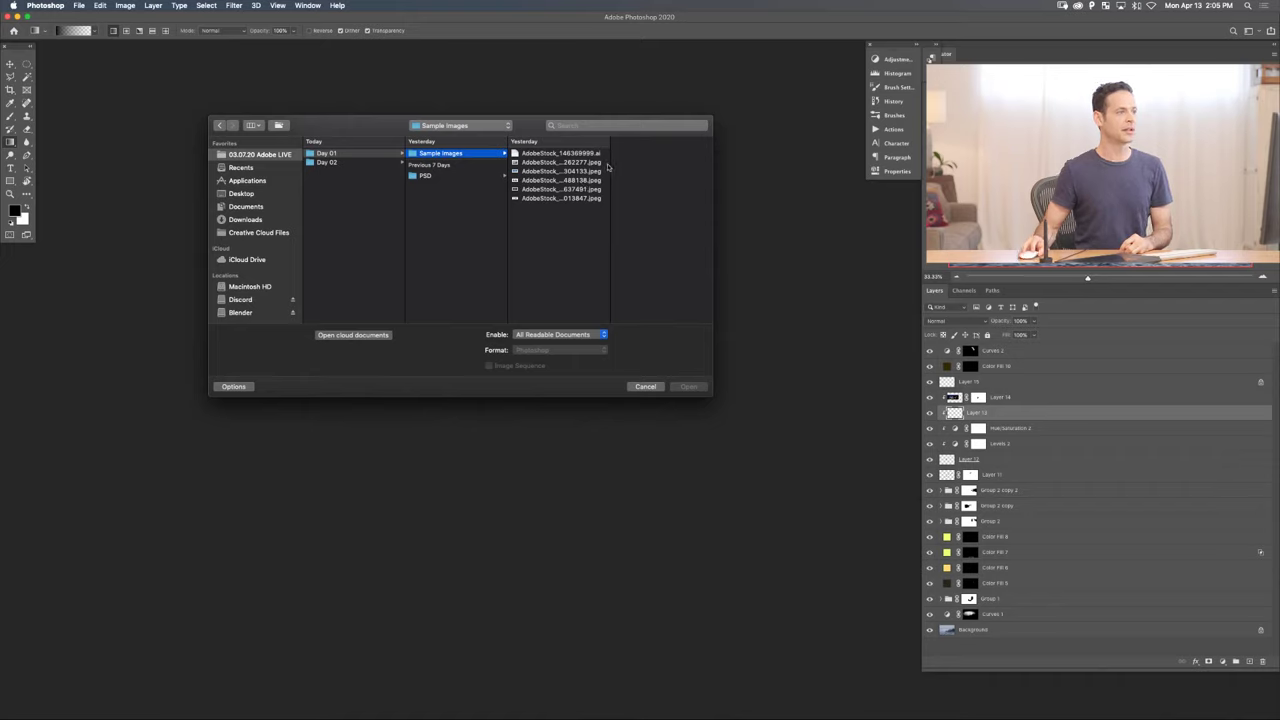
drag(611, 168, 626, 170)
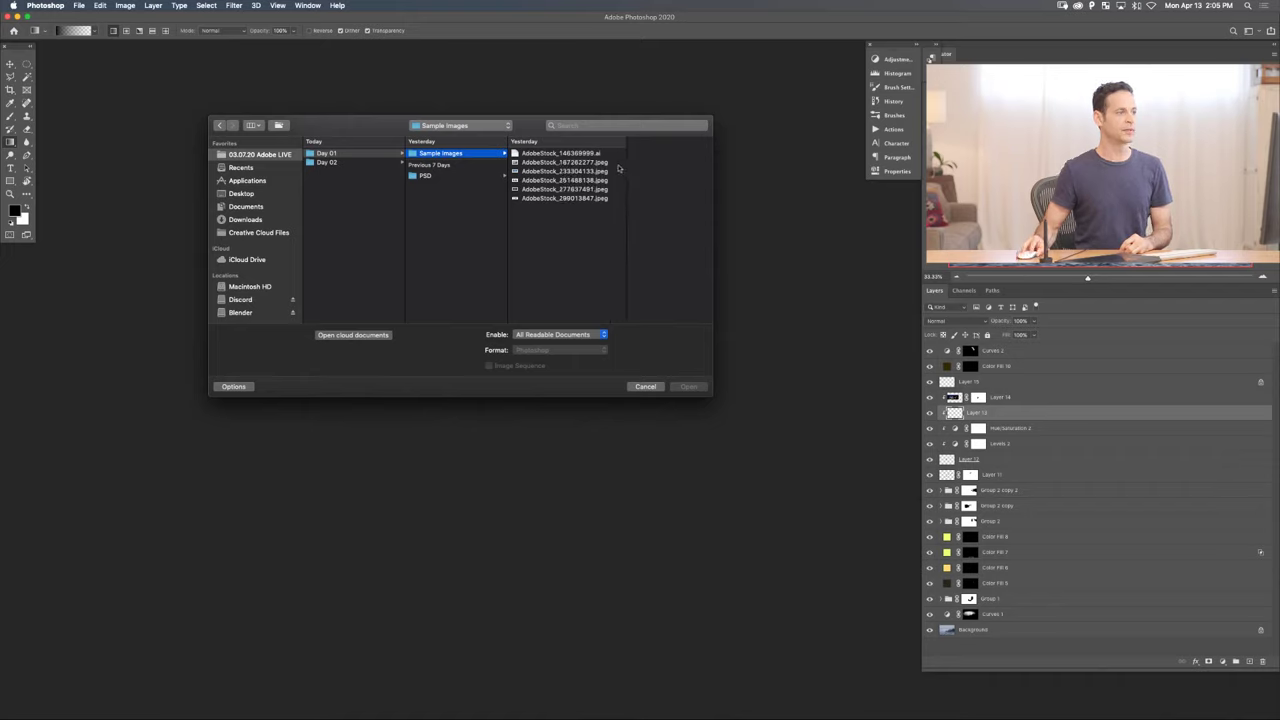
click(575, 199)
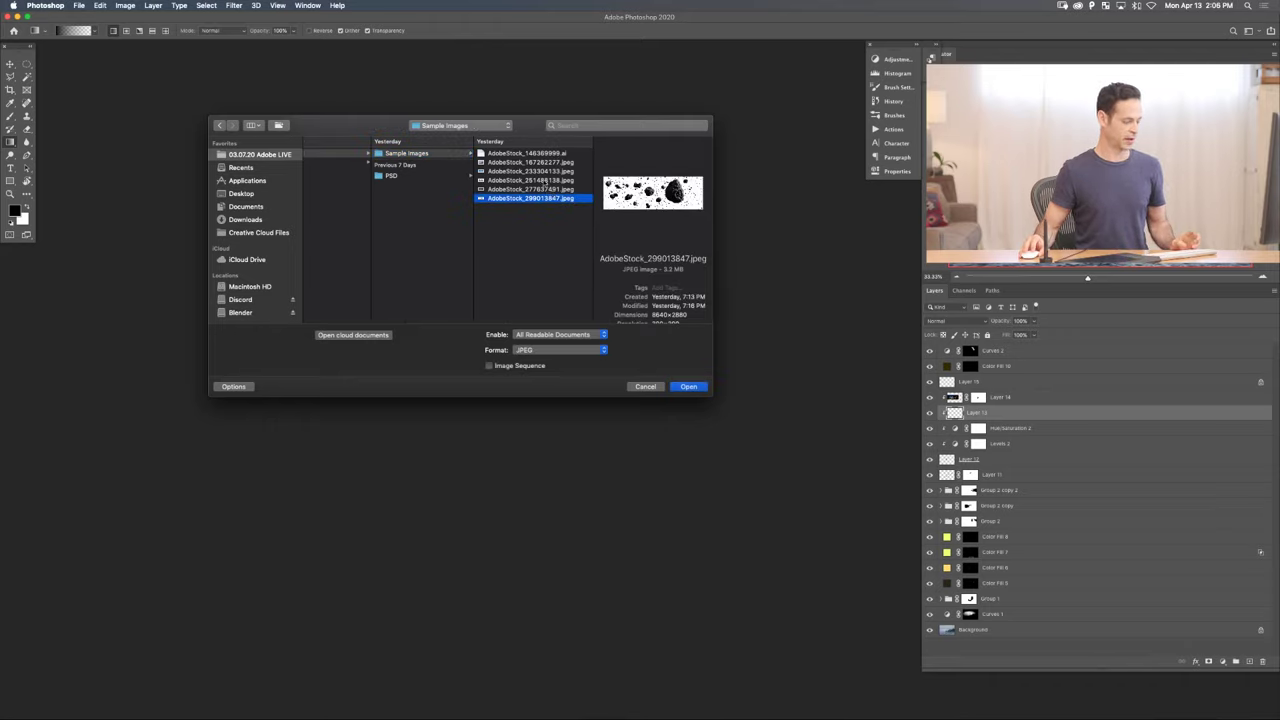
shift+click(546, 155)
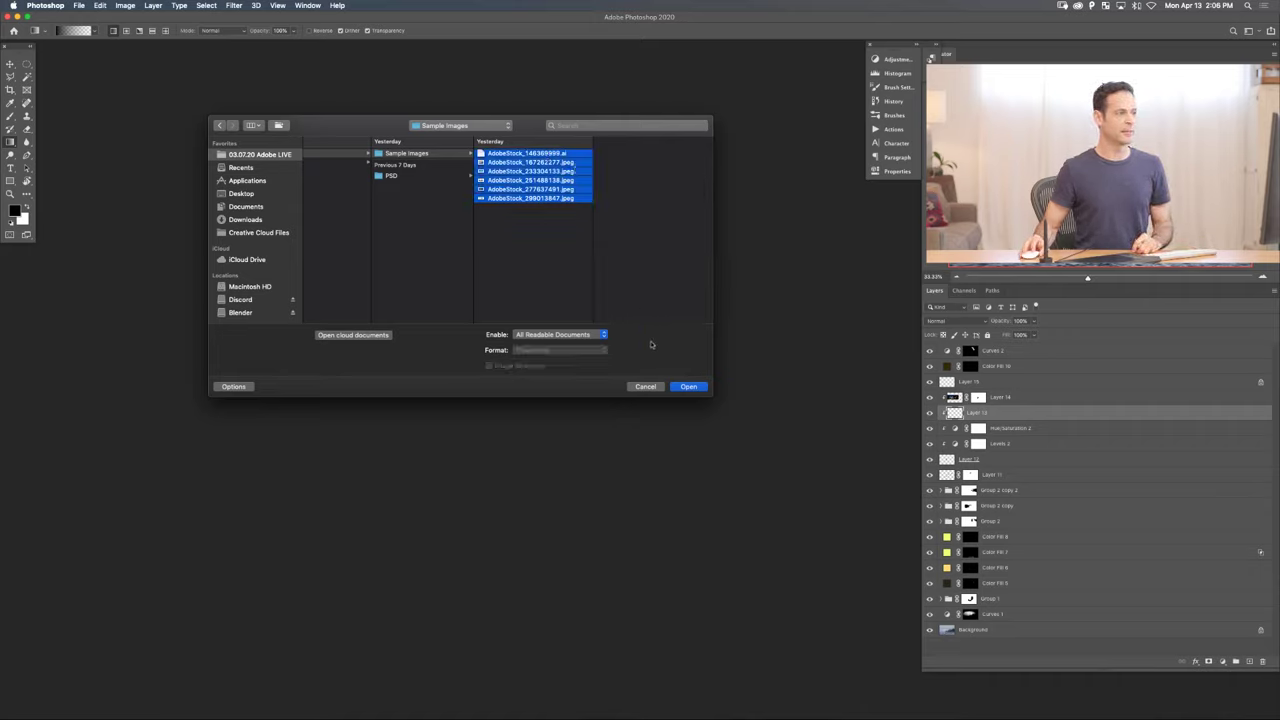
click(689, 387)
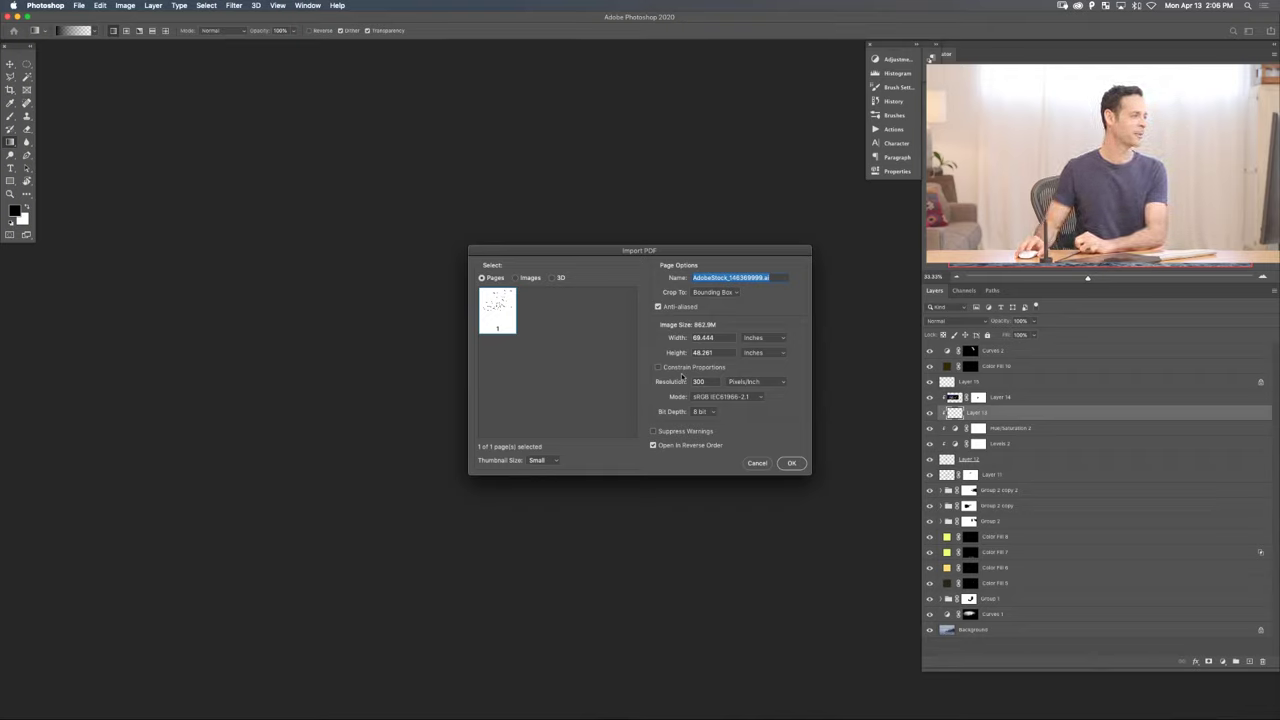
- Accept the Import PDF dialog for the birds file, keeping Page import
drag(594, 256, 556, 236)
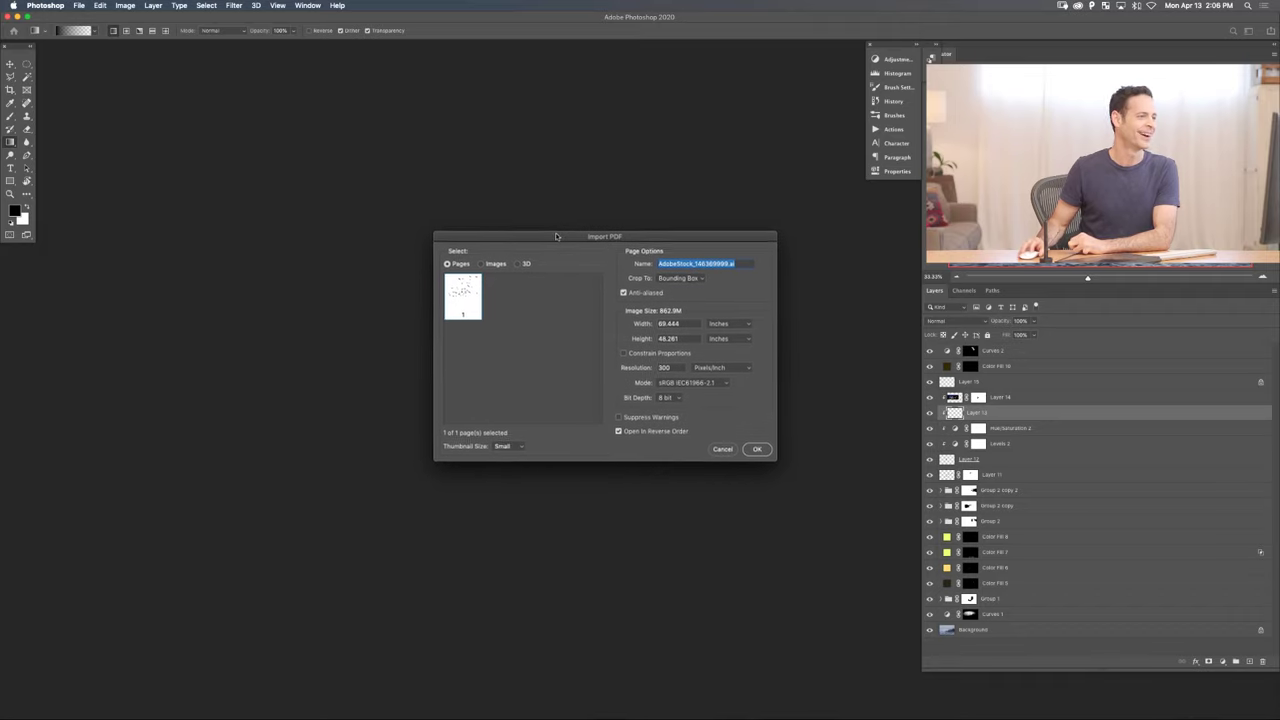
click(492, 263)
click(462, 263)
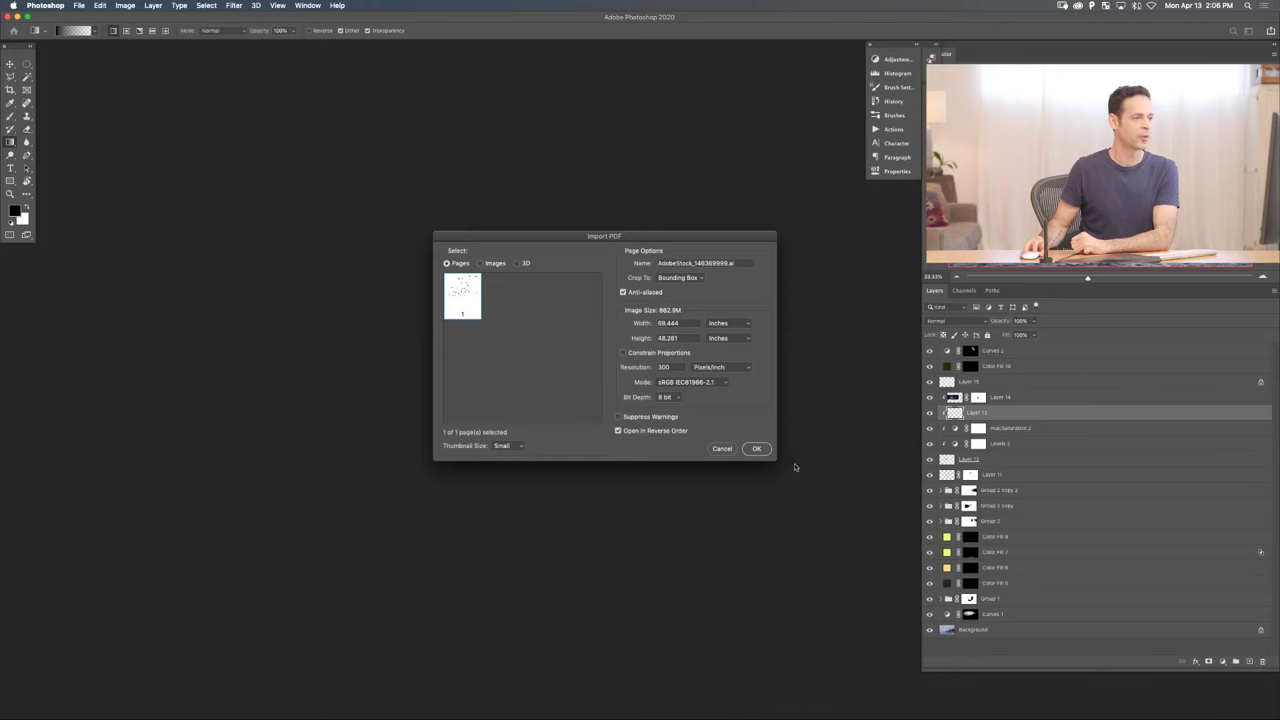
click(757, 449)
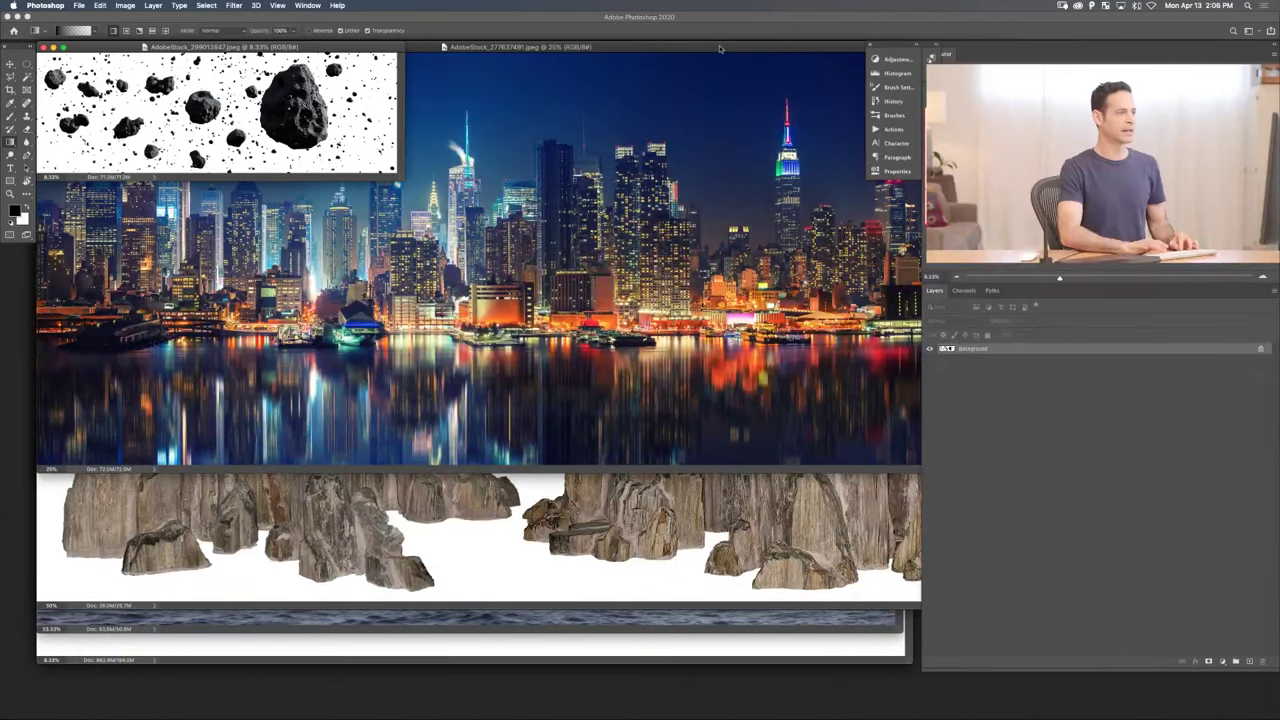
- Zoom out on the rock, sky, misty-mountain and birds images and put the Fantasy composite away
click(719, 48)
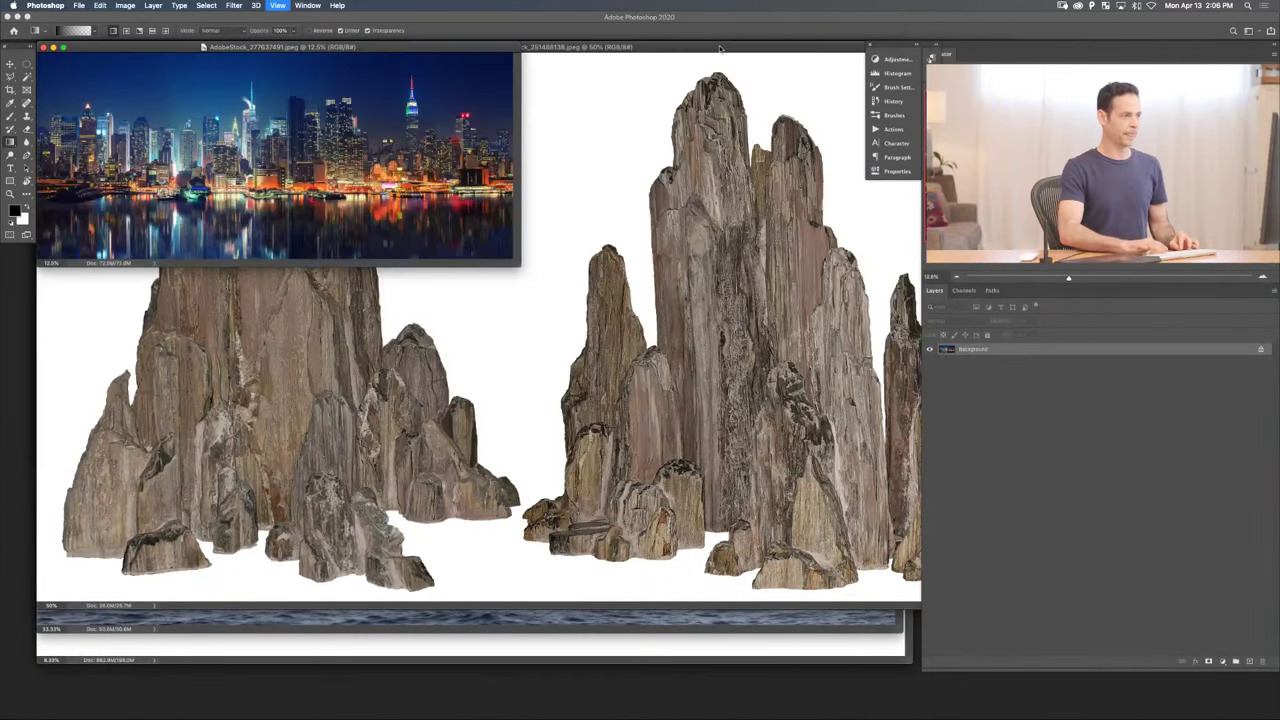
drag(271, 50, 269, 191)
click(466, 51)
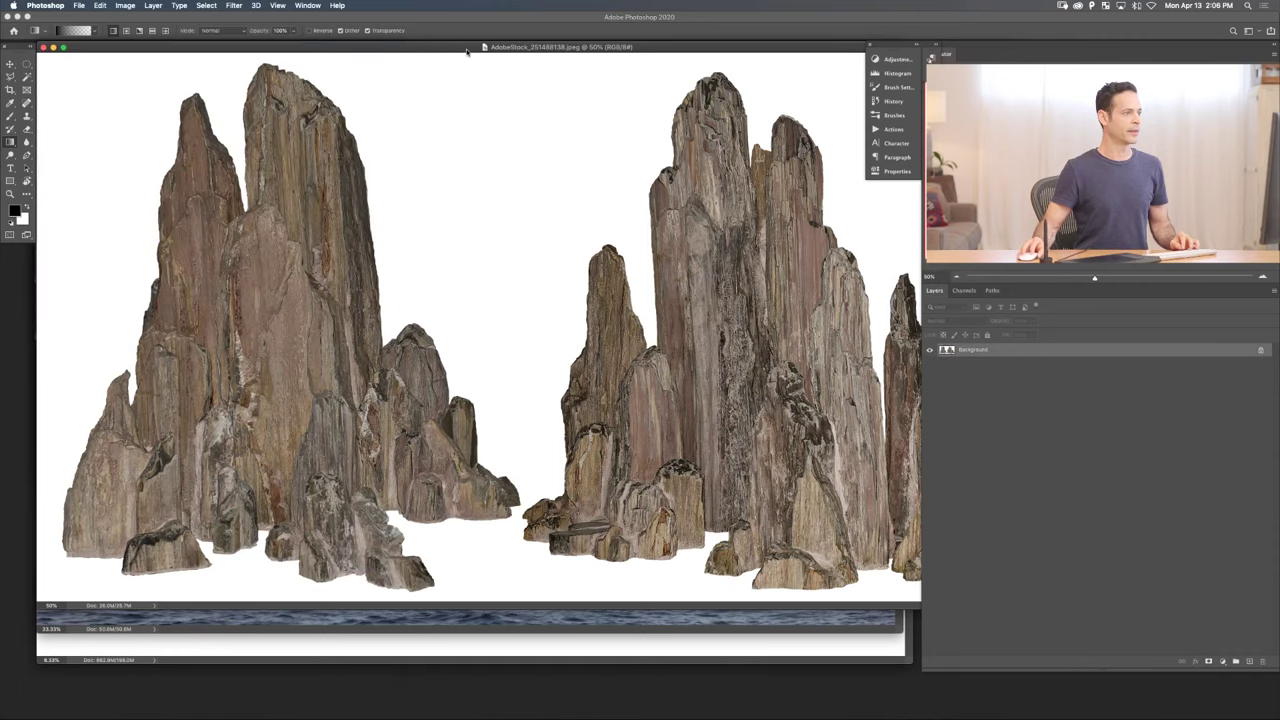
key(super+minus)
key(super+minus)
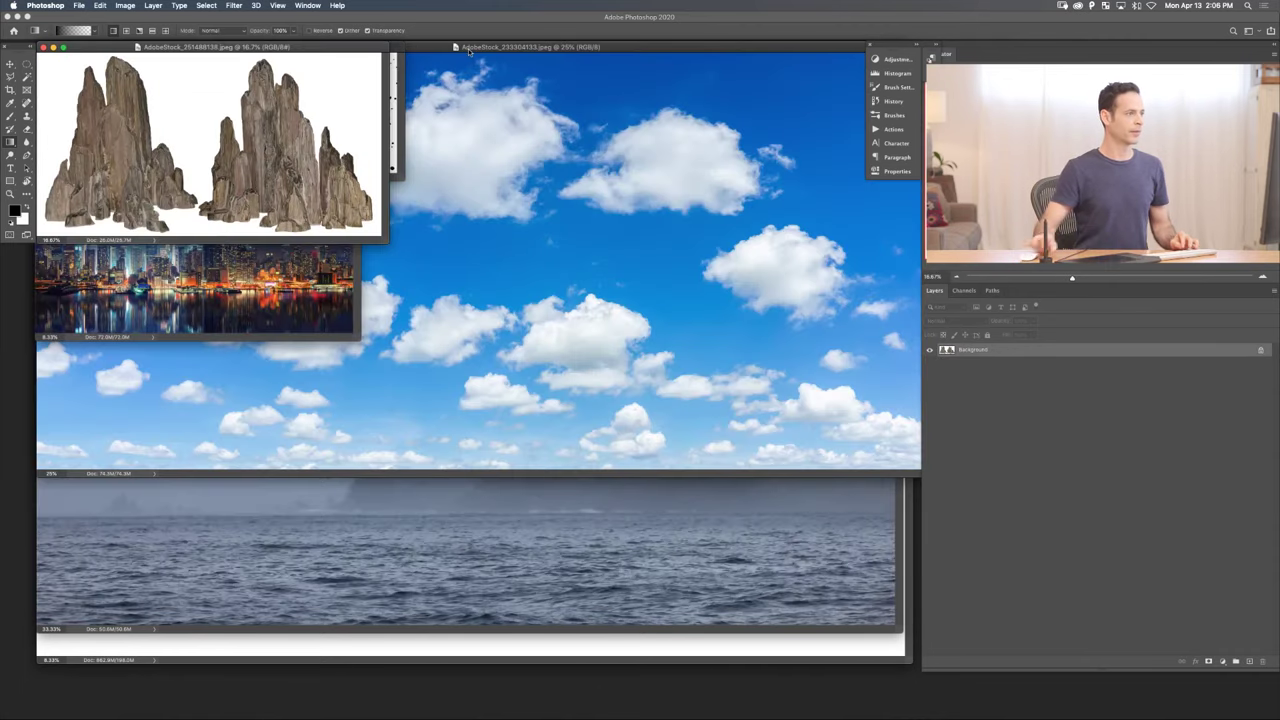
click(468, 48)
key(super+minus)
key(super+minus)
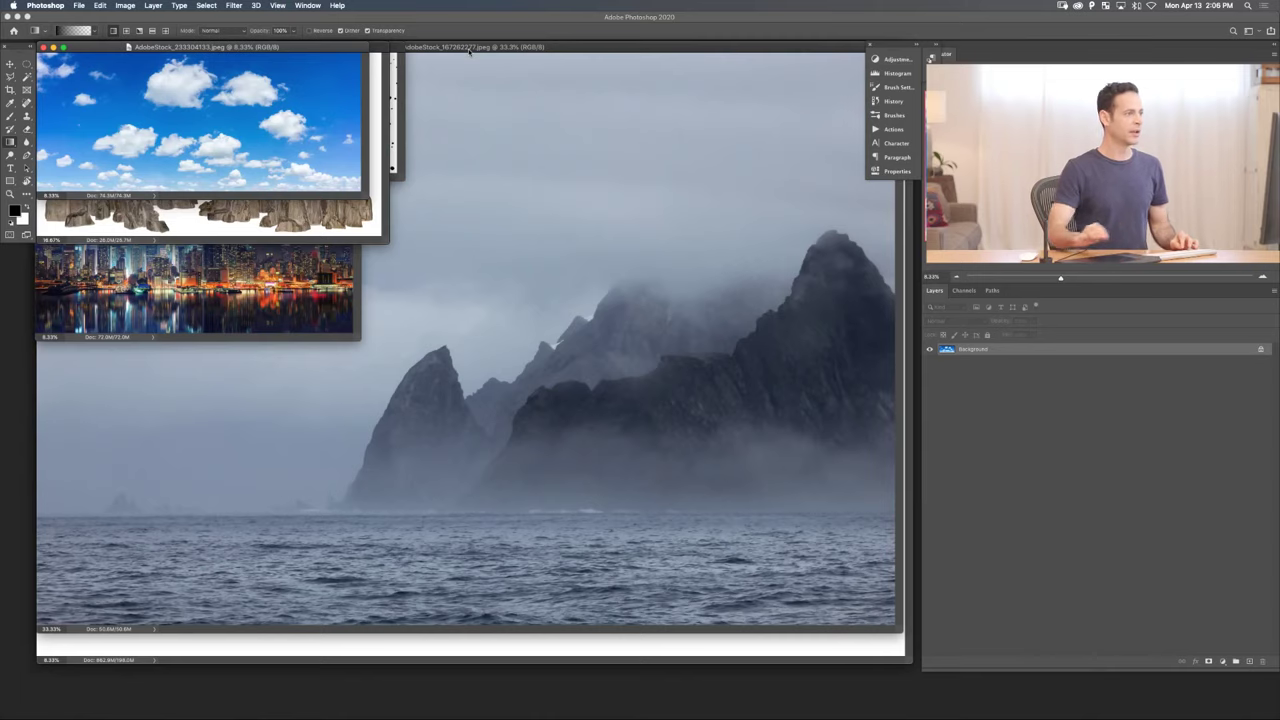
click(468, 48)
key(super+minus)
key(super+minus)
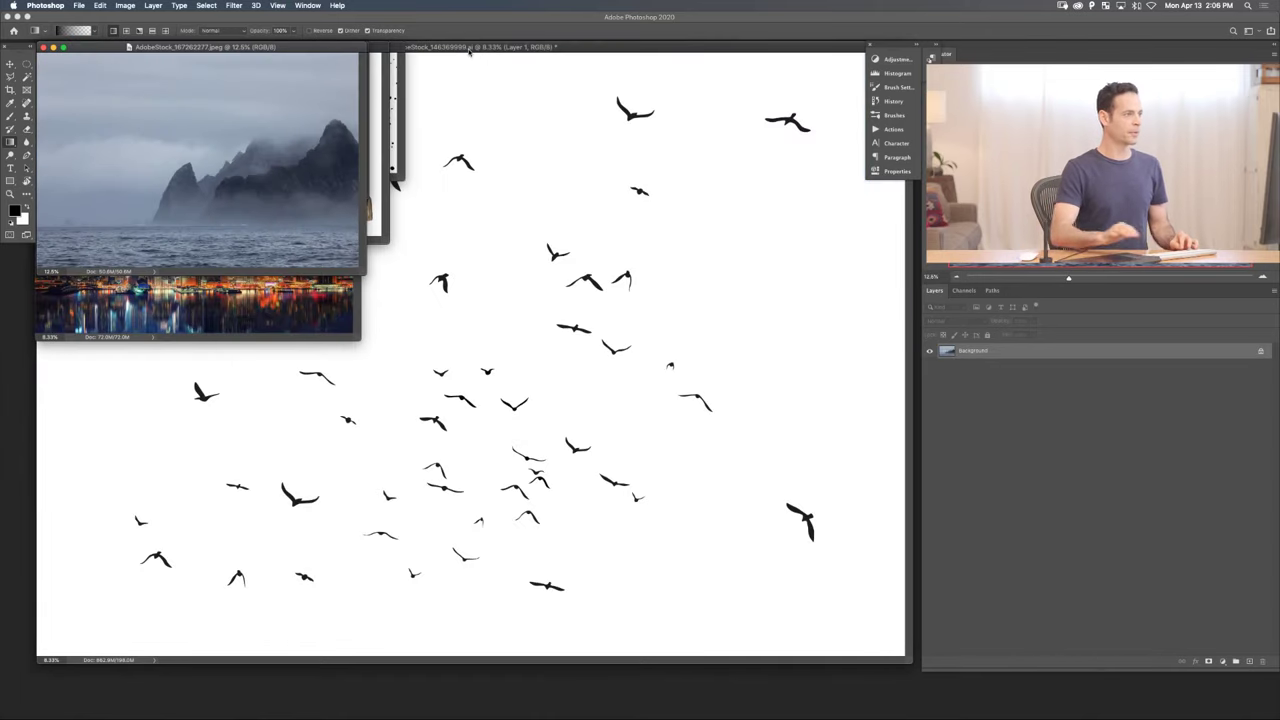
click(469, 50)
key(super+minus)
key(super+minus)
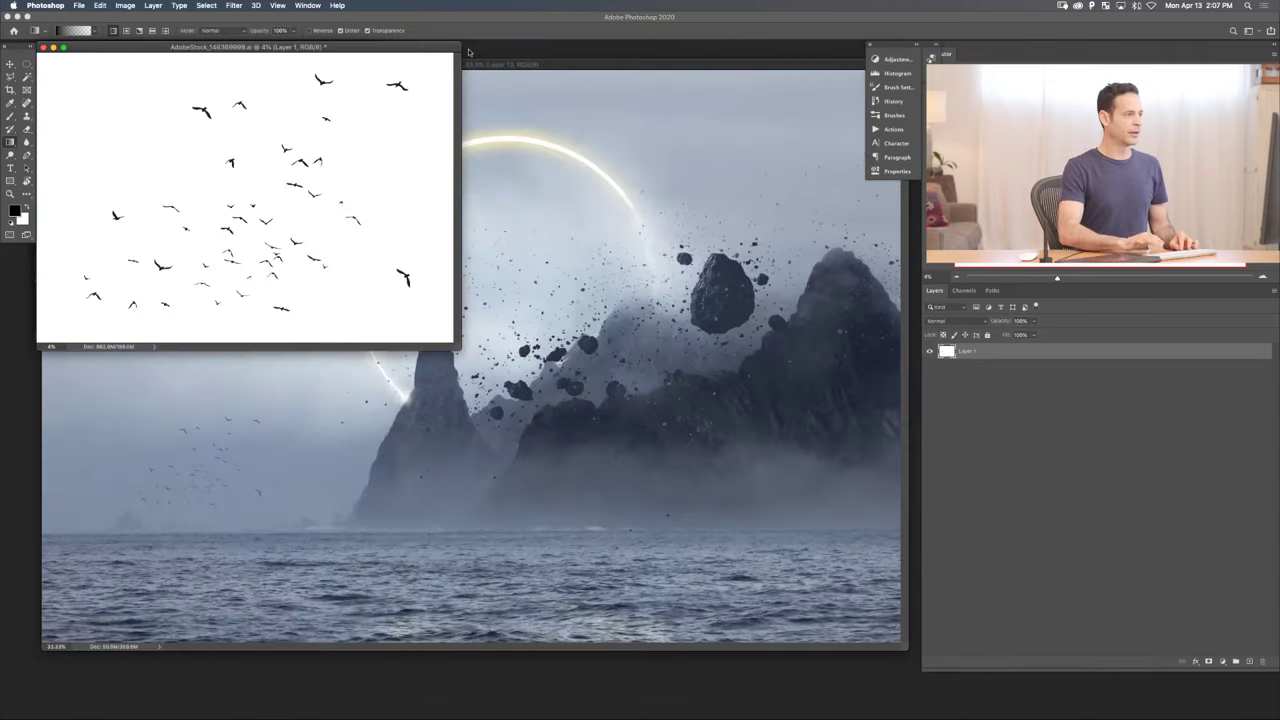
click(467, 55)
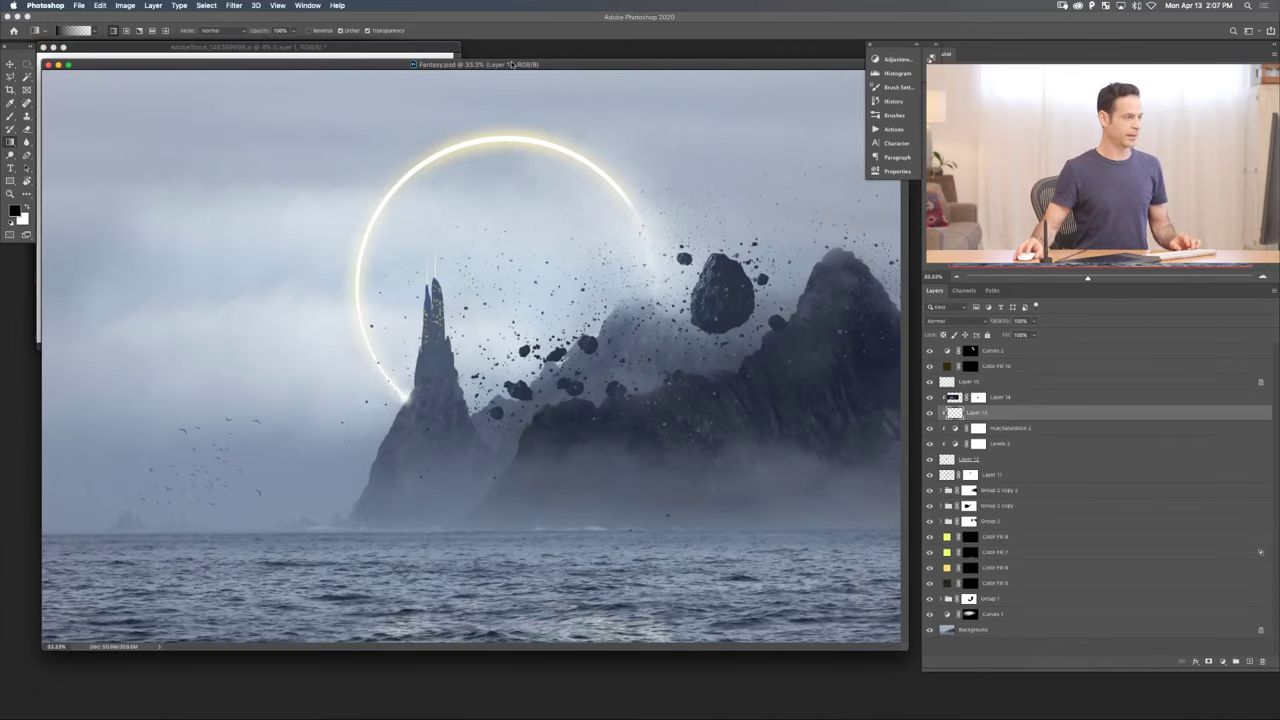
key(super+w)
- Tile the birds, misty-mountain, clouds, rock and city windows, leaving misty-mountain active
drag(356, 47, 699, 60)
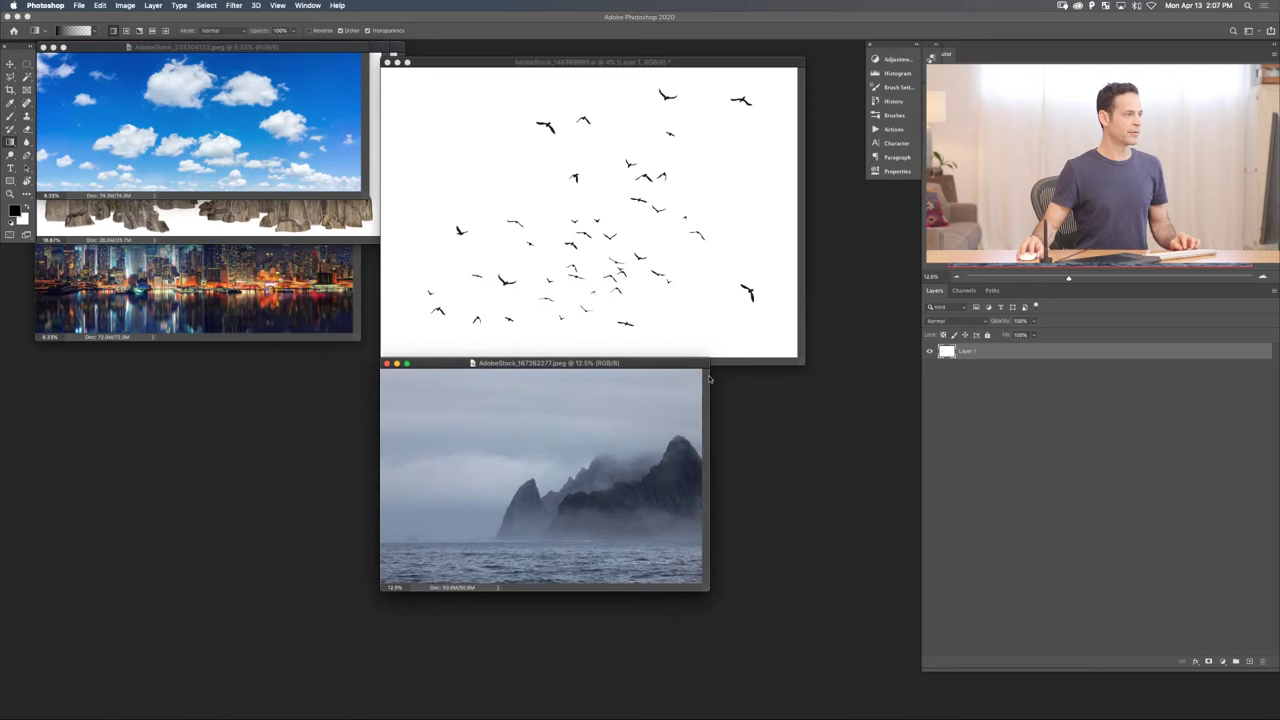
drag(650, 363, 811, 388)
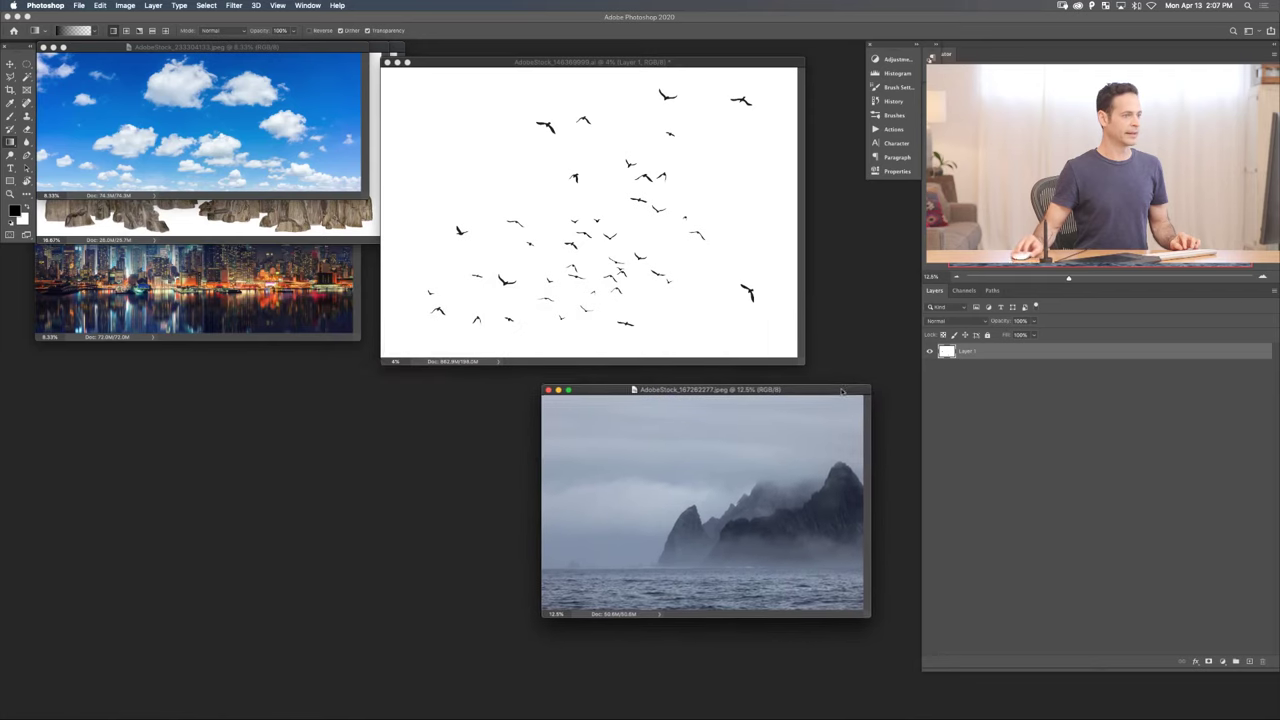
drag(309, 48, 457, 401)
drag(284, 48, 306, 483)
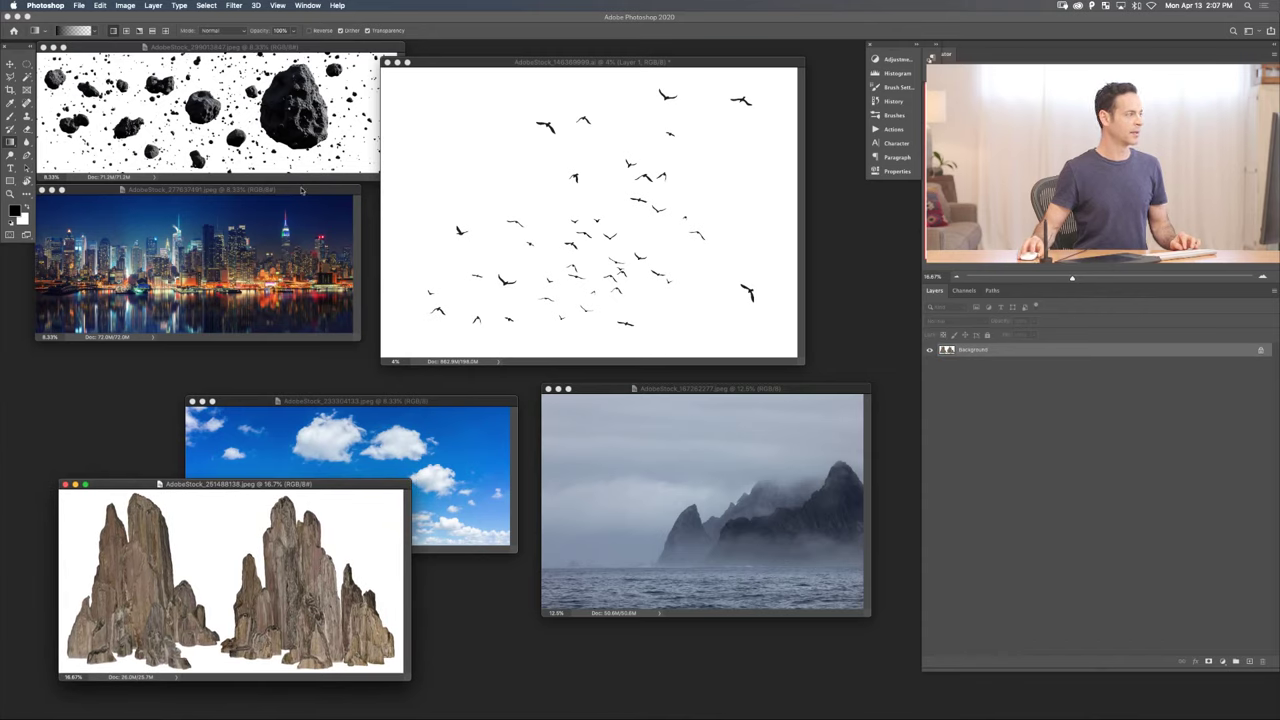
drag(301, 190, 314, 204)
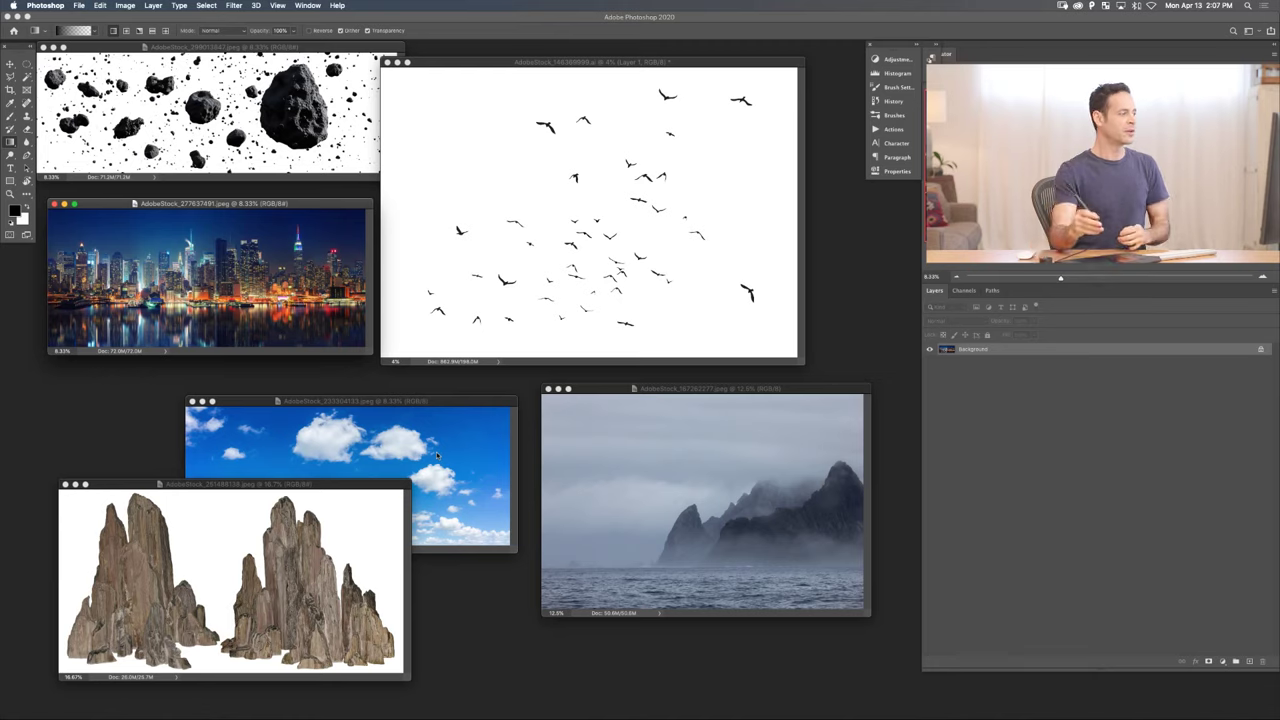
click(714, 389)
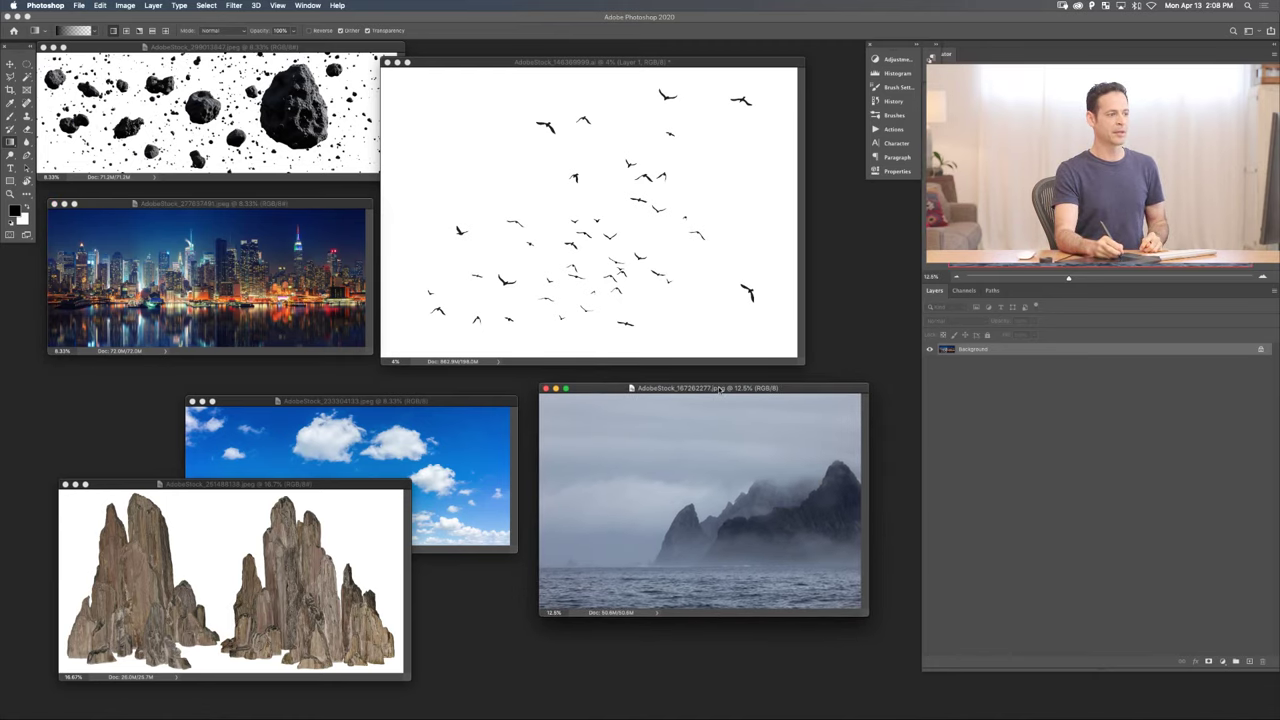
drag(719, 389, 721, 388)
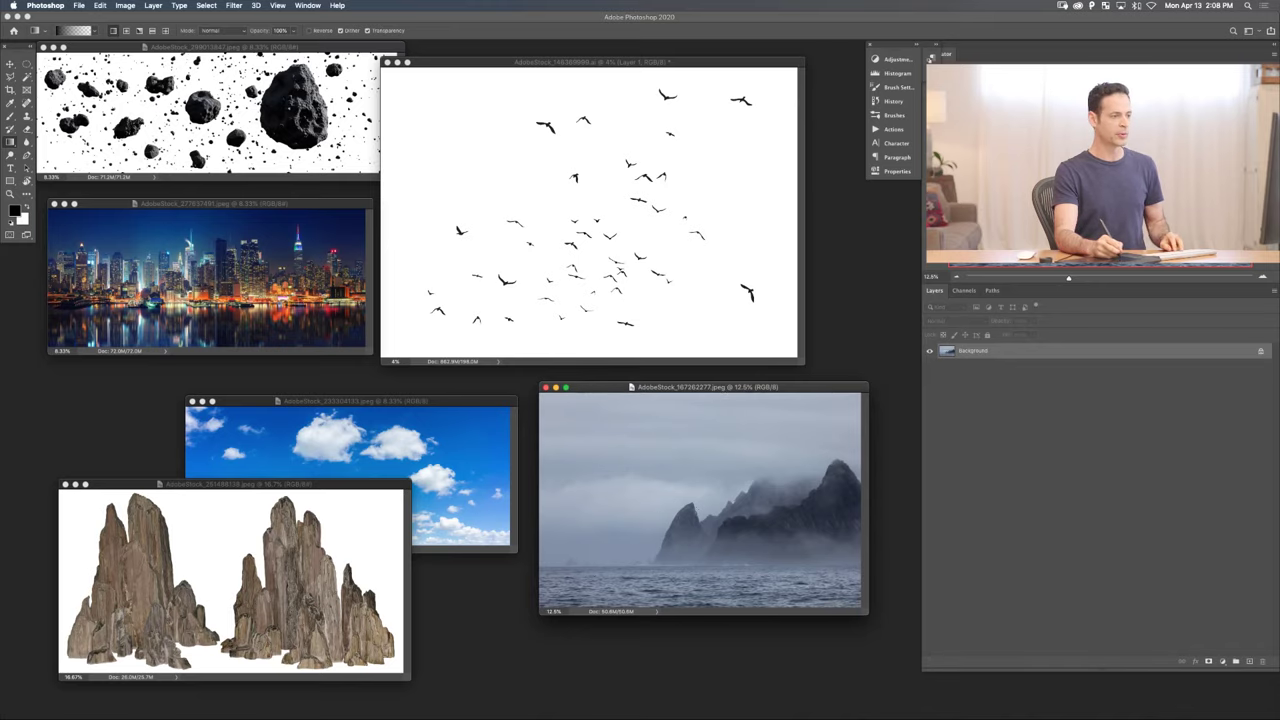
- Show the misty-mountain photo full screen and draw an elliptical circle over the sky crossing the left peak
key(f)
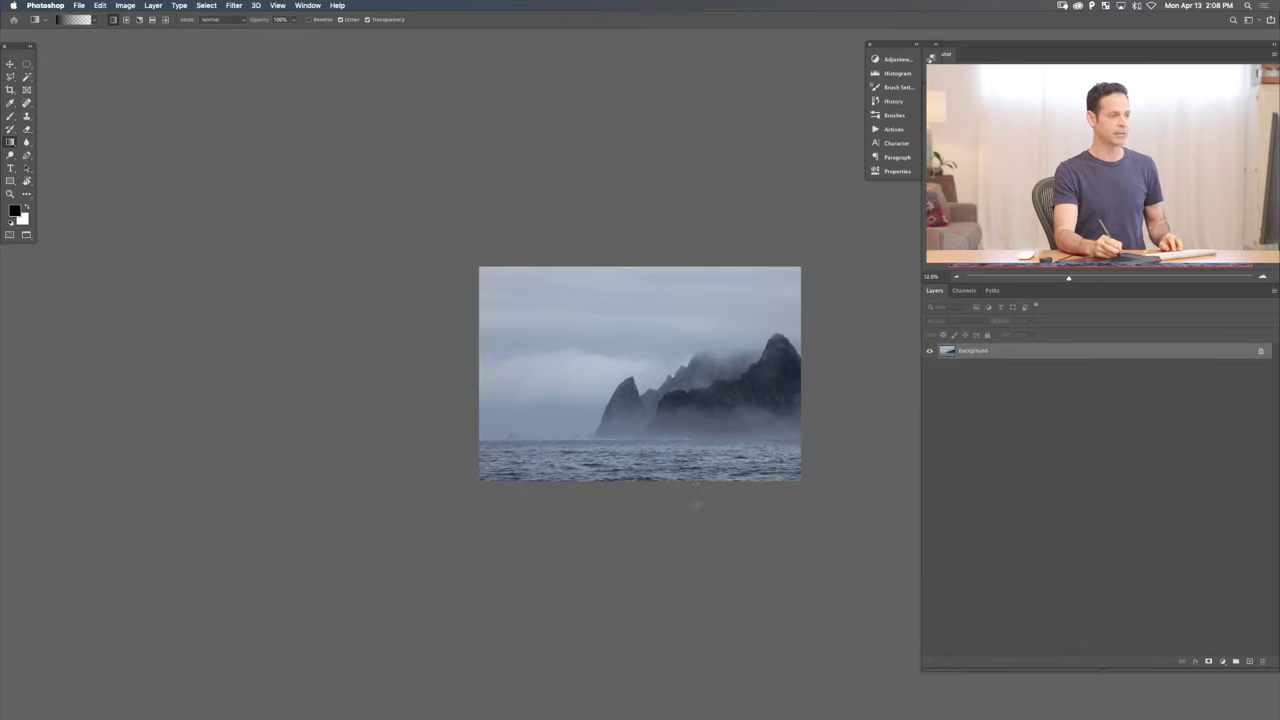
scroll(686, 391, up, 5)
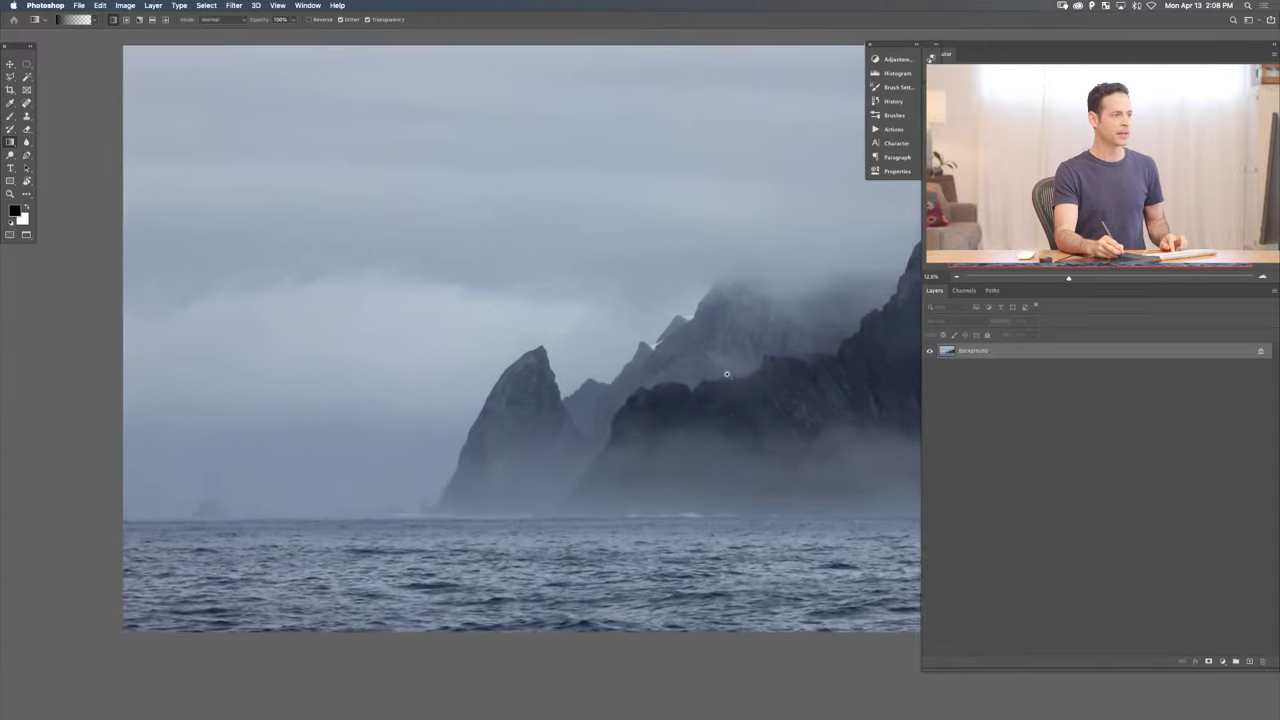
scroll(698, 392, up, 2)
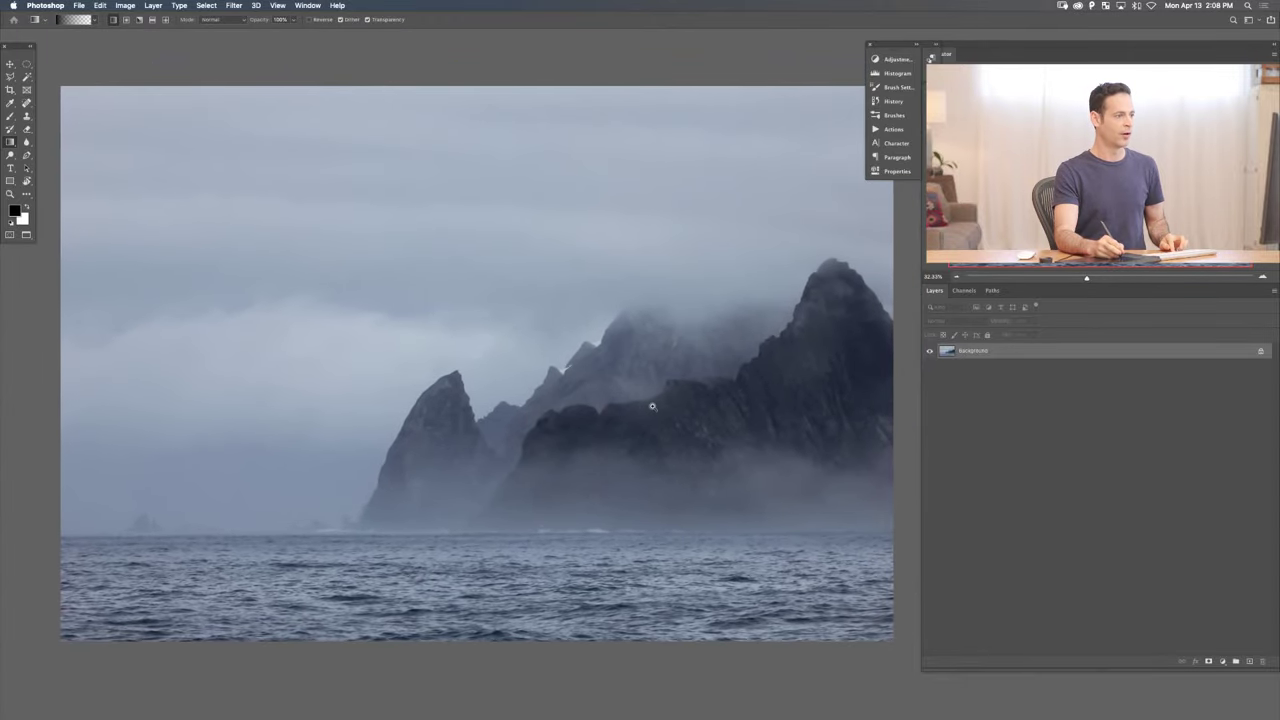
scroll(655, 403, up, 2)
scroll(655, 403, down, 1)
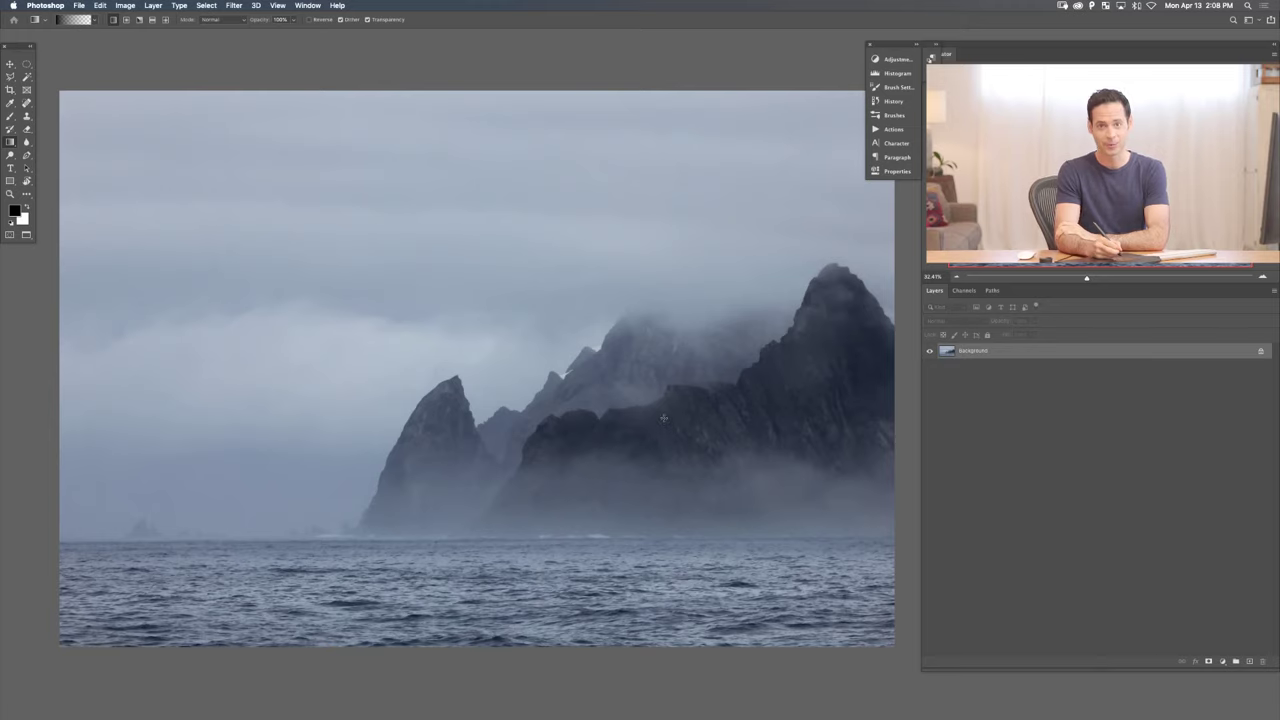
click(27, 64)
drag(387, 231, 730, 474)
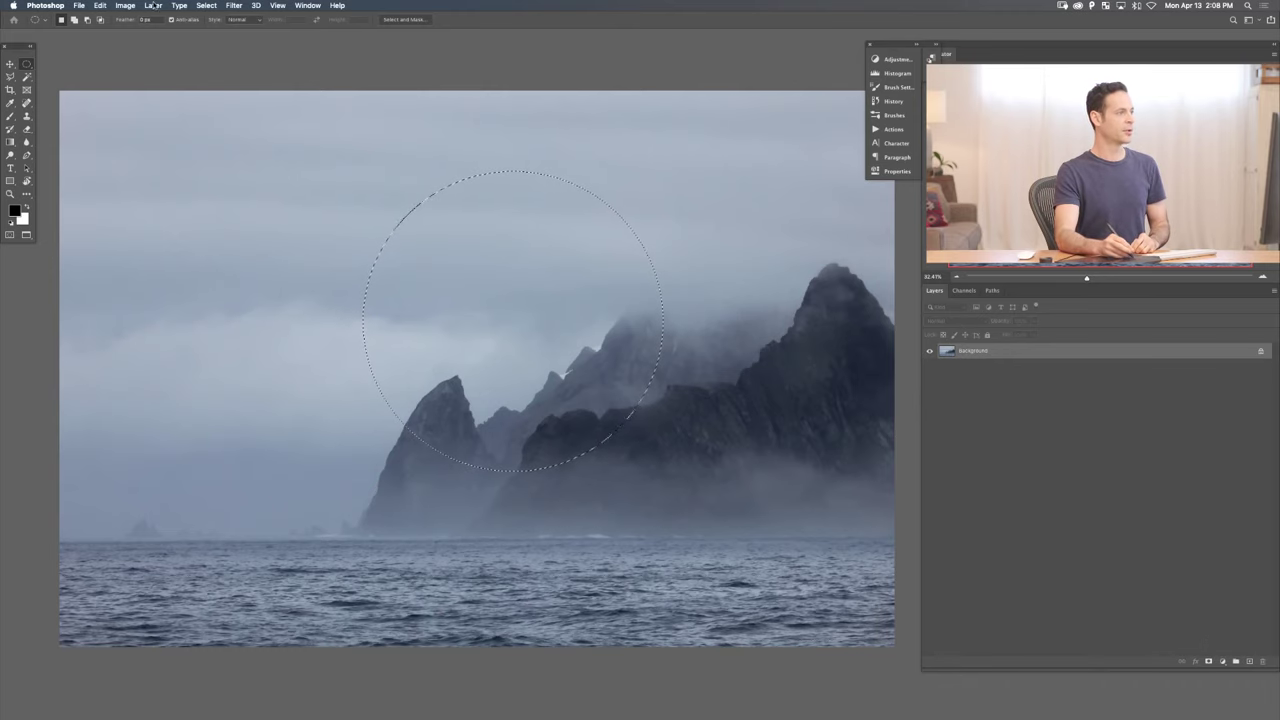
- Add a bright yellow Color Fill 1 solid-colour layer, then reload its circular mask as a selection
click(153, 6)
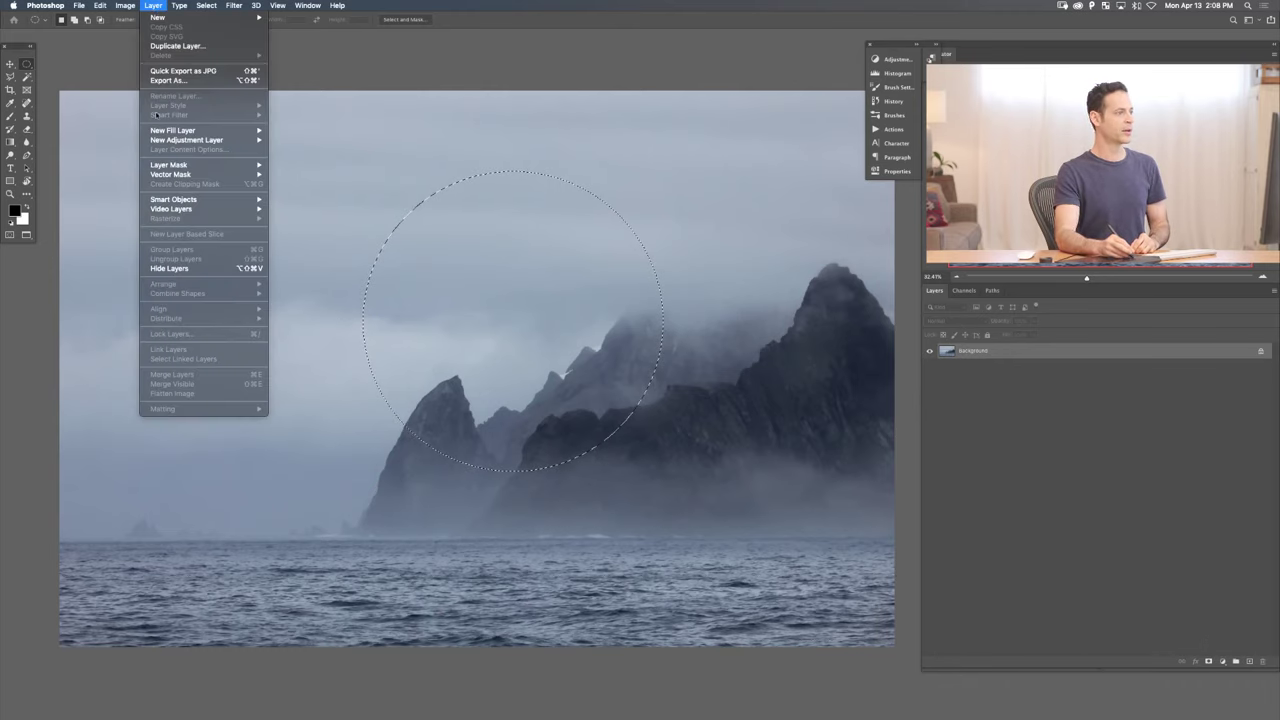
mouse_move(165, 129)
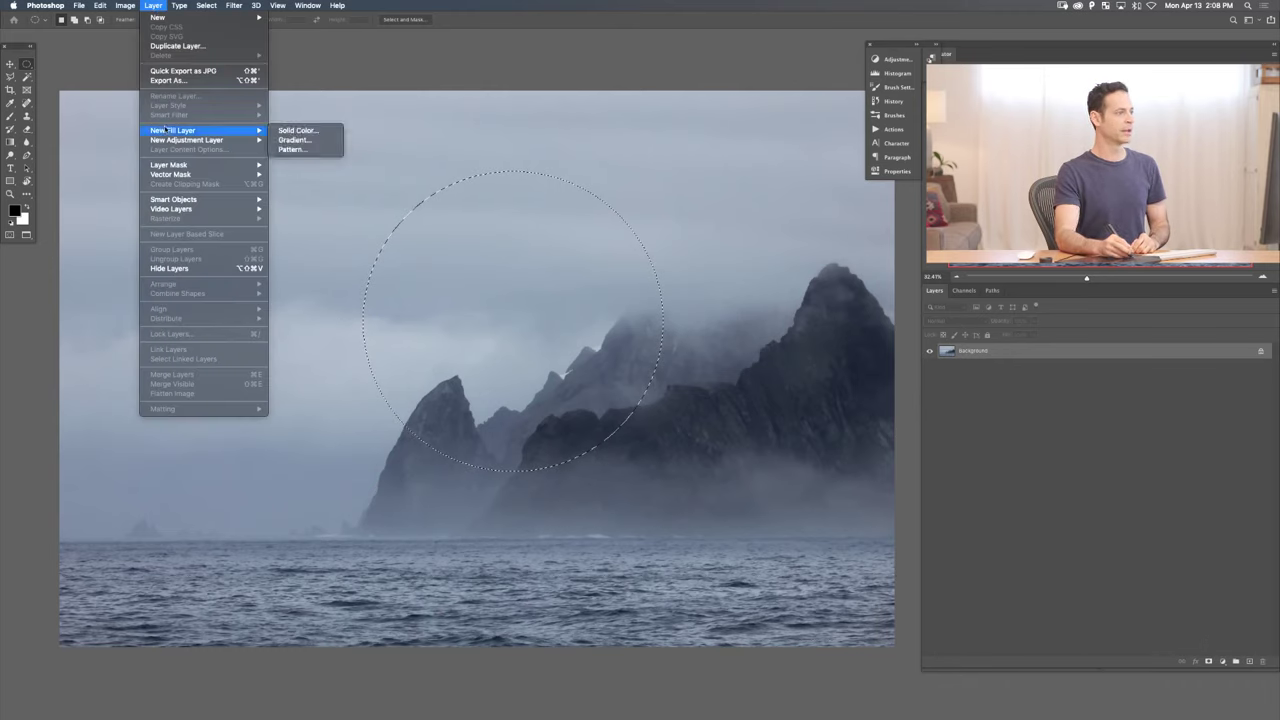
click(290, 131)
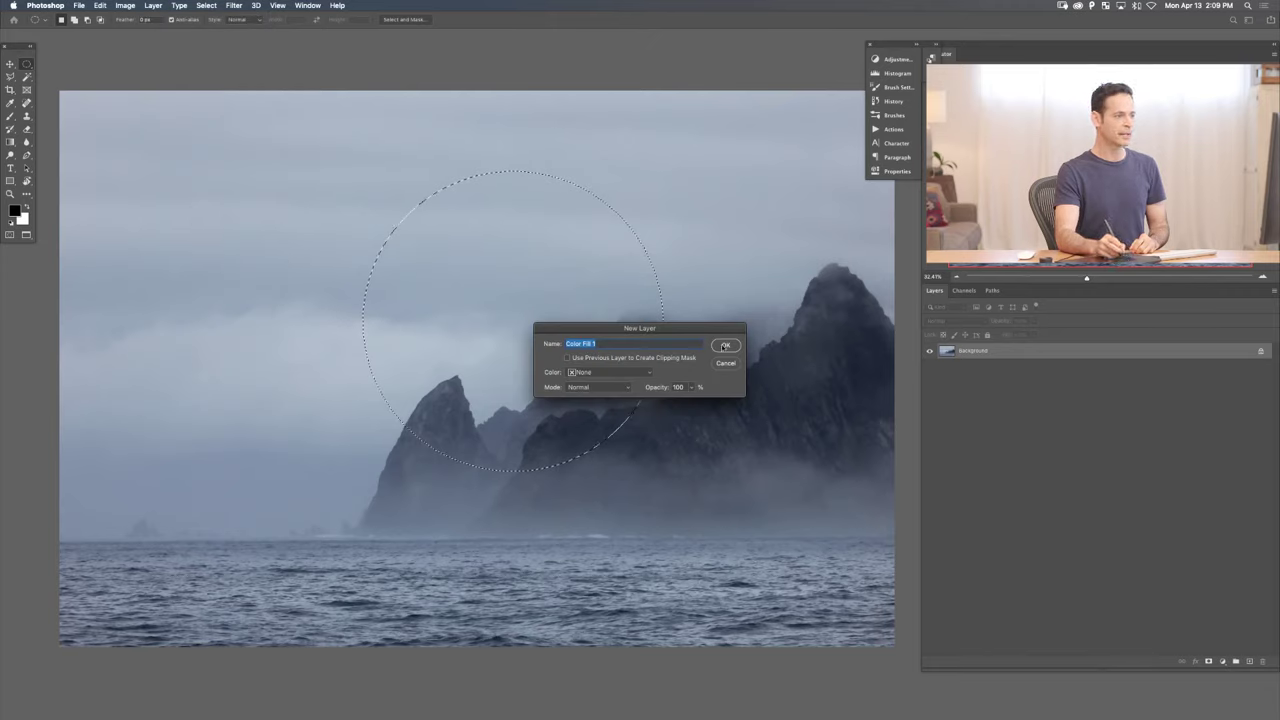
click(724, 346)
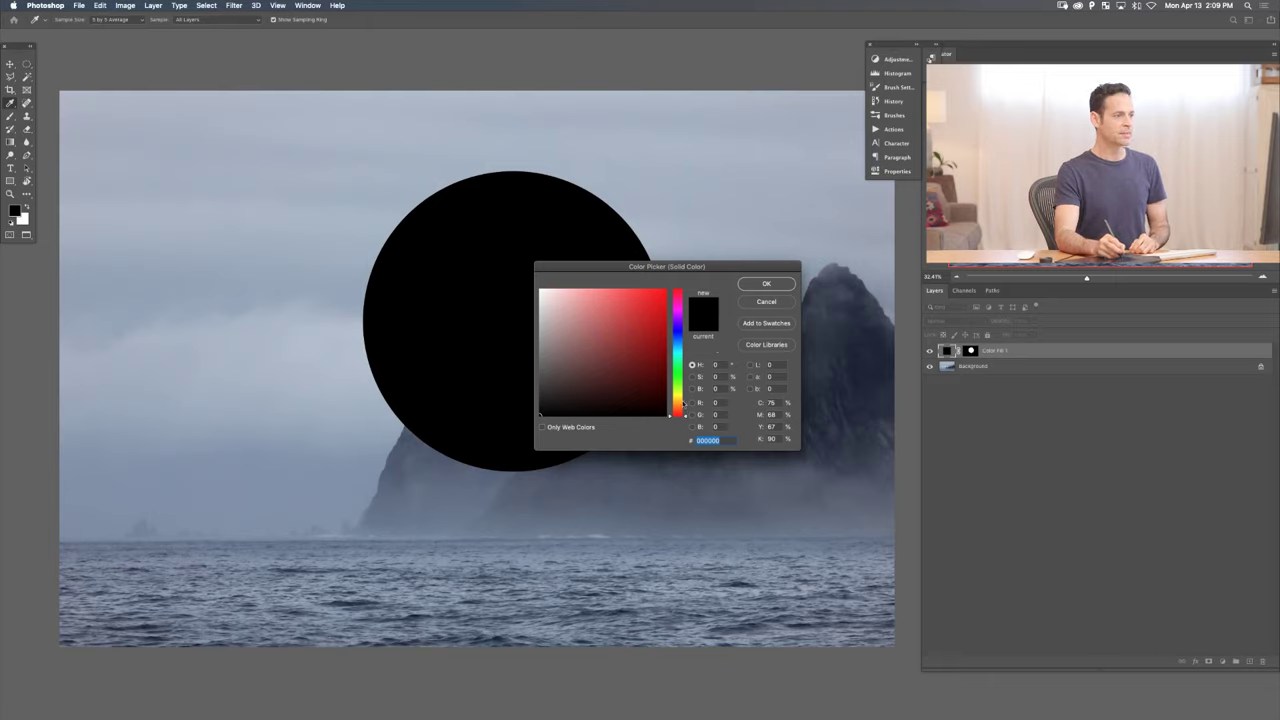
drag(677, 410, 677, 391)
drag(630, 300, 643, 287)
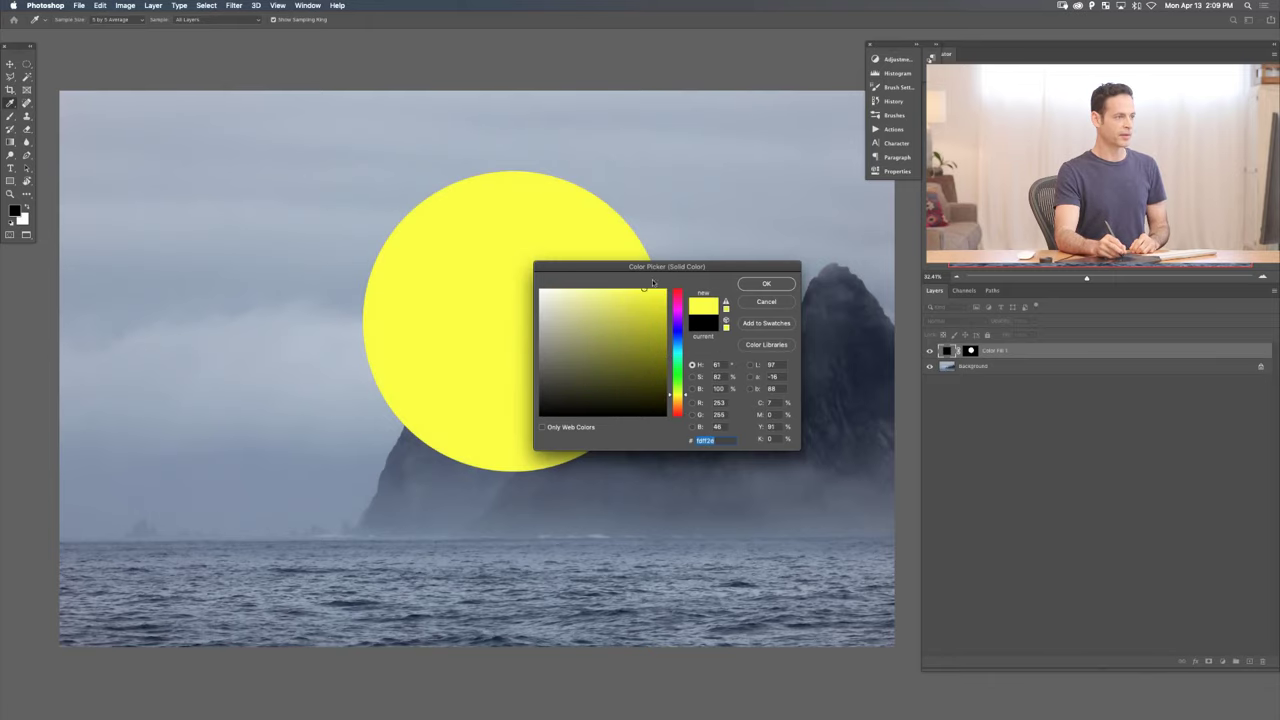
click(760, 284)
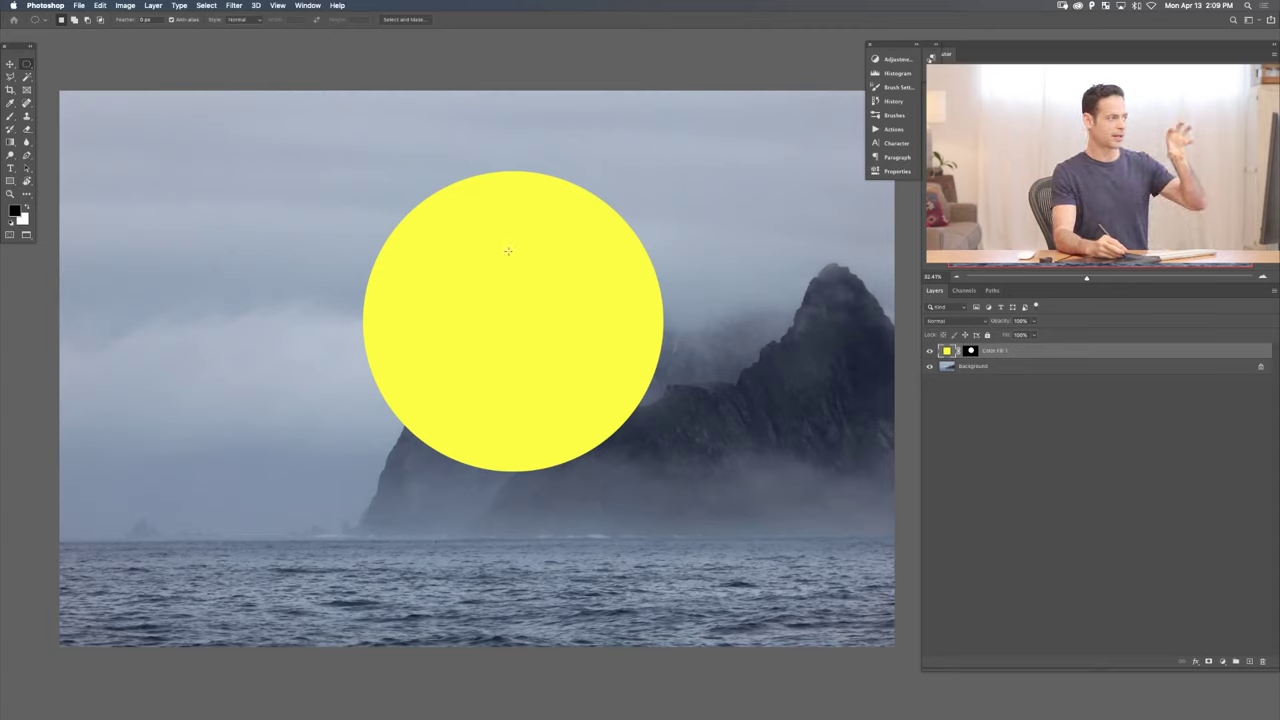
super+click(968, 350)
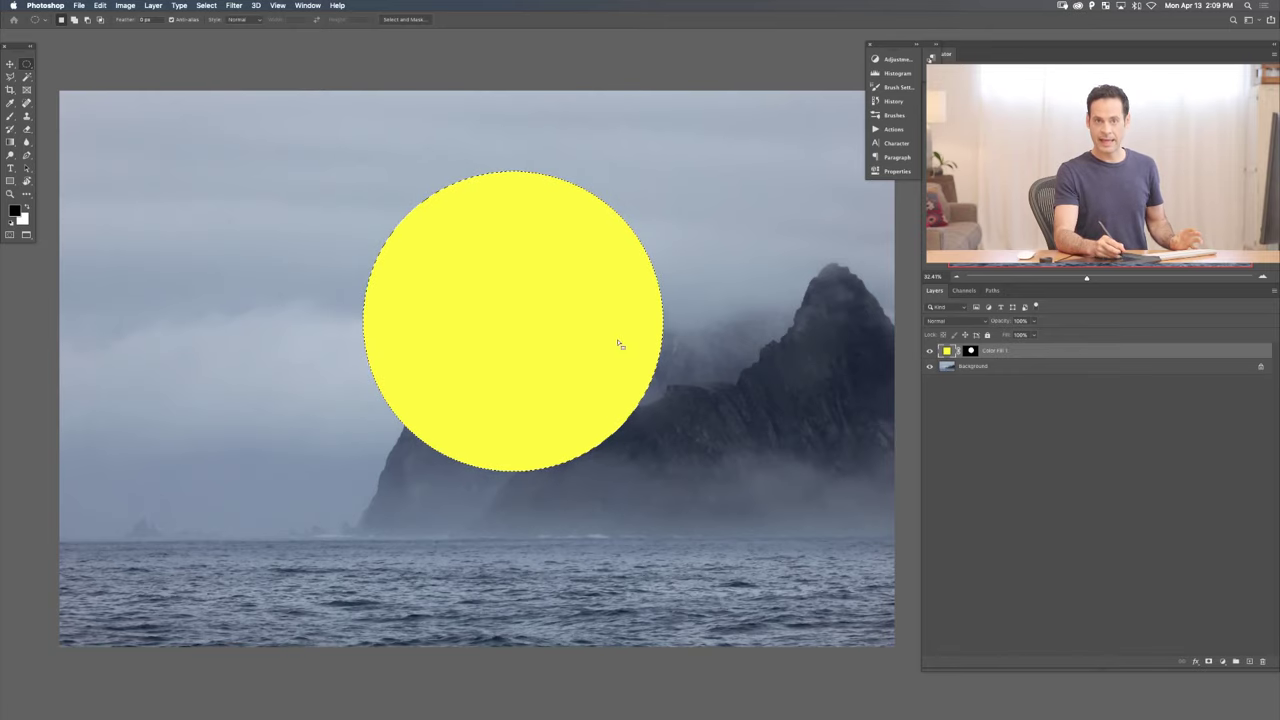
right_click(518, 261)
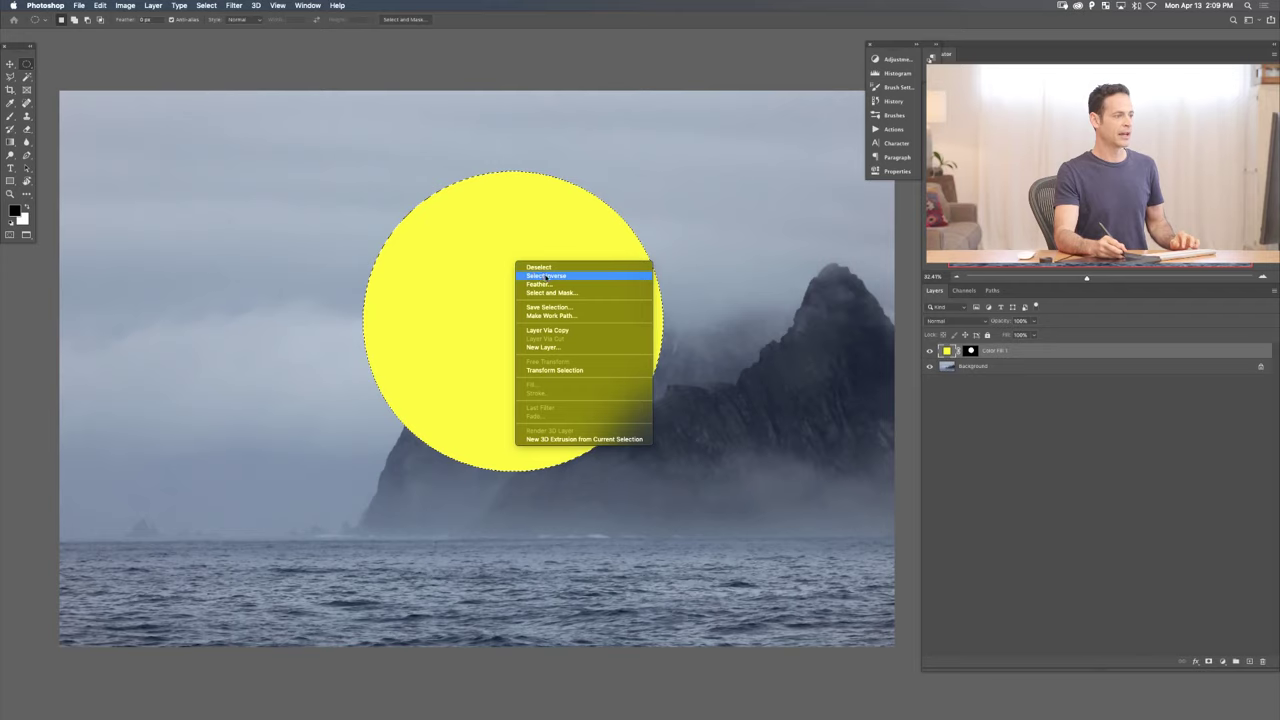
- Scale the circular selection to 99.6% around its centre and commit it
click(566, 370)
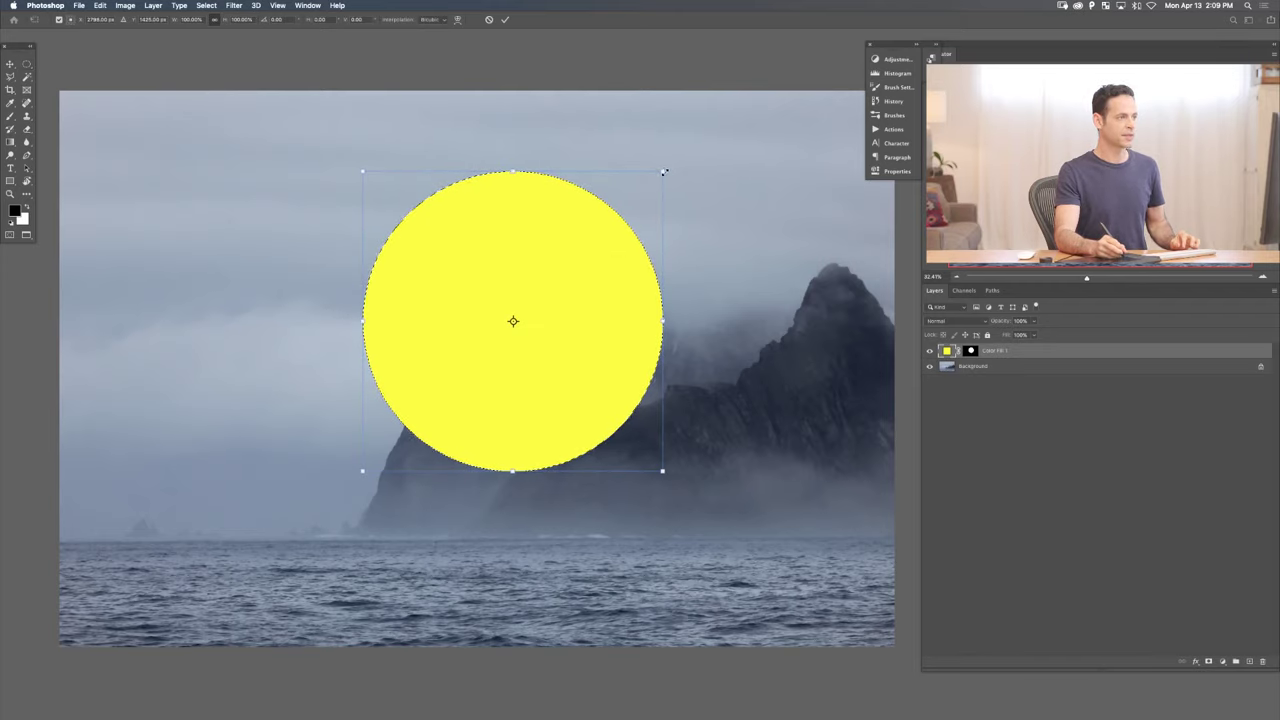
drag(664, 172, 653, 197)
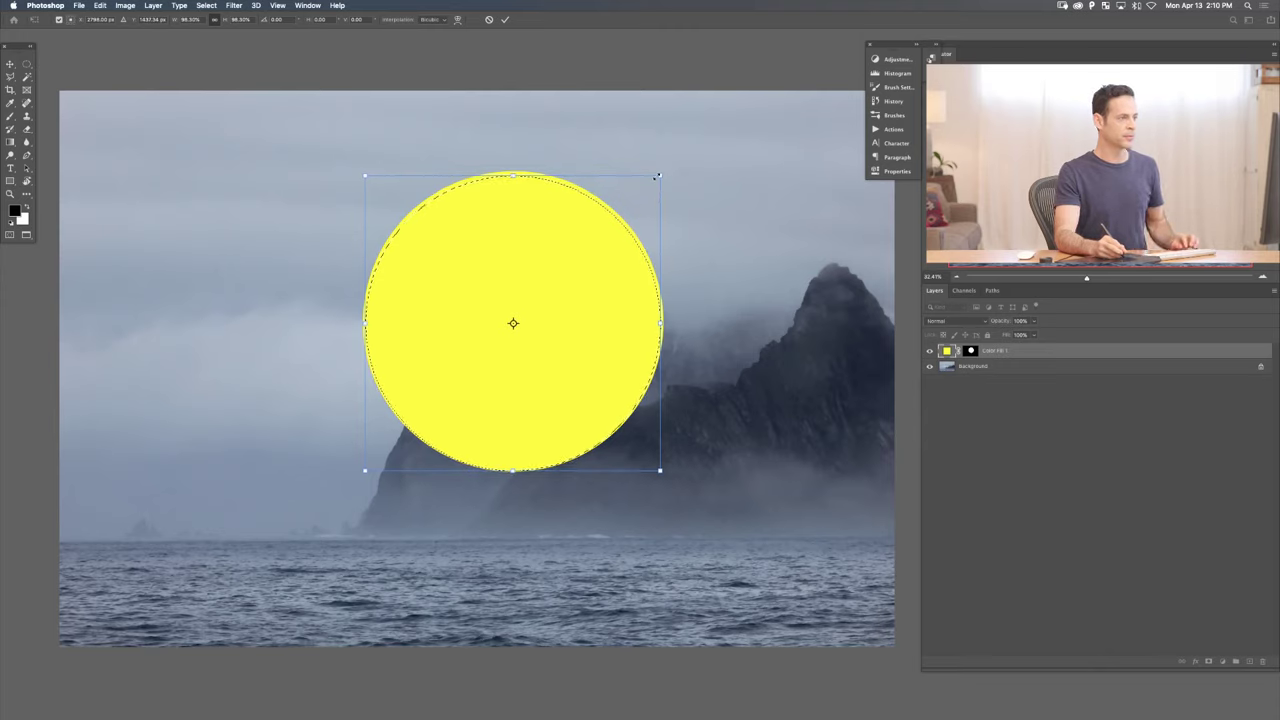
drag(657, 177, 651, 186)
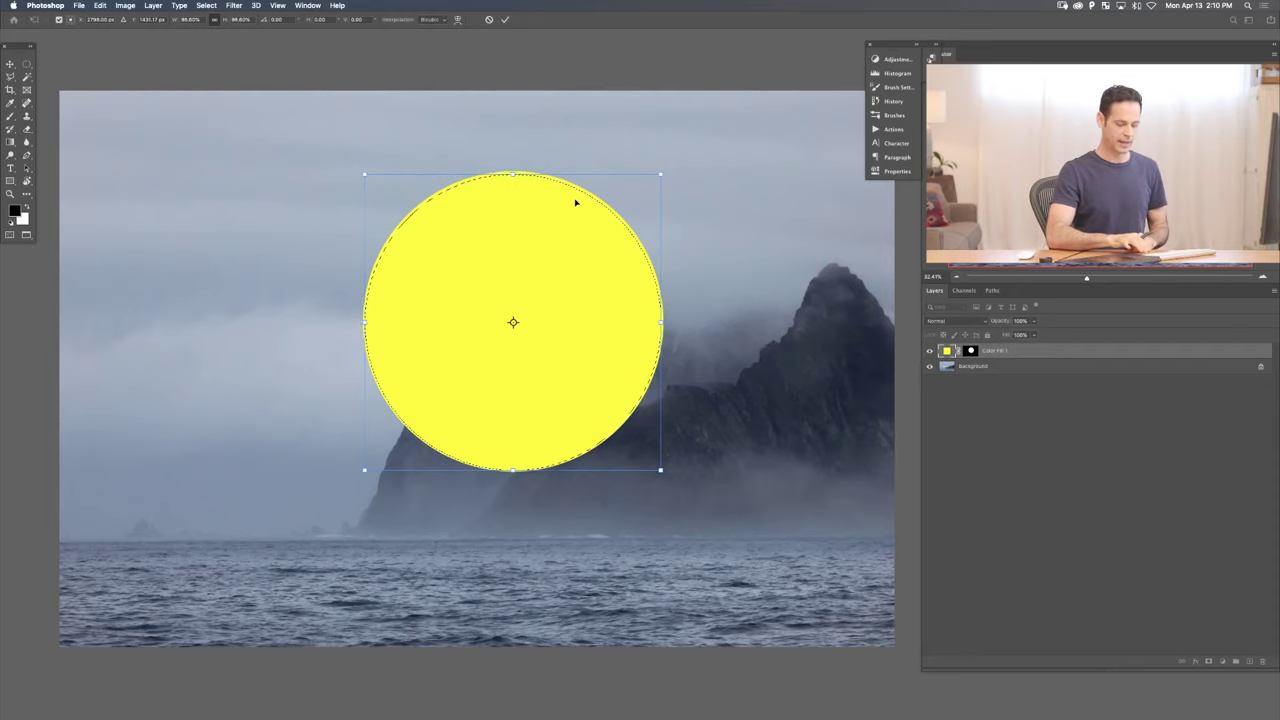
key(Return)
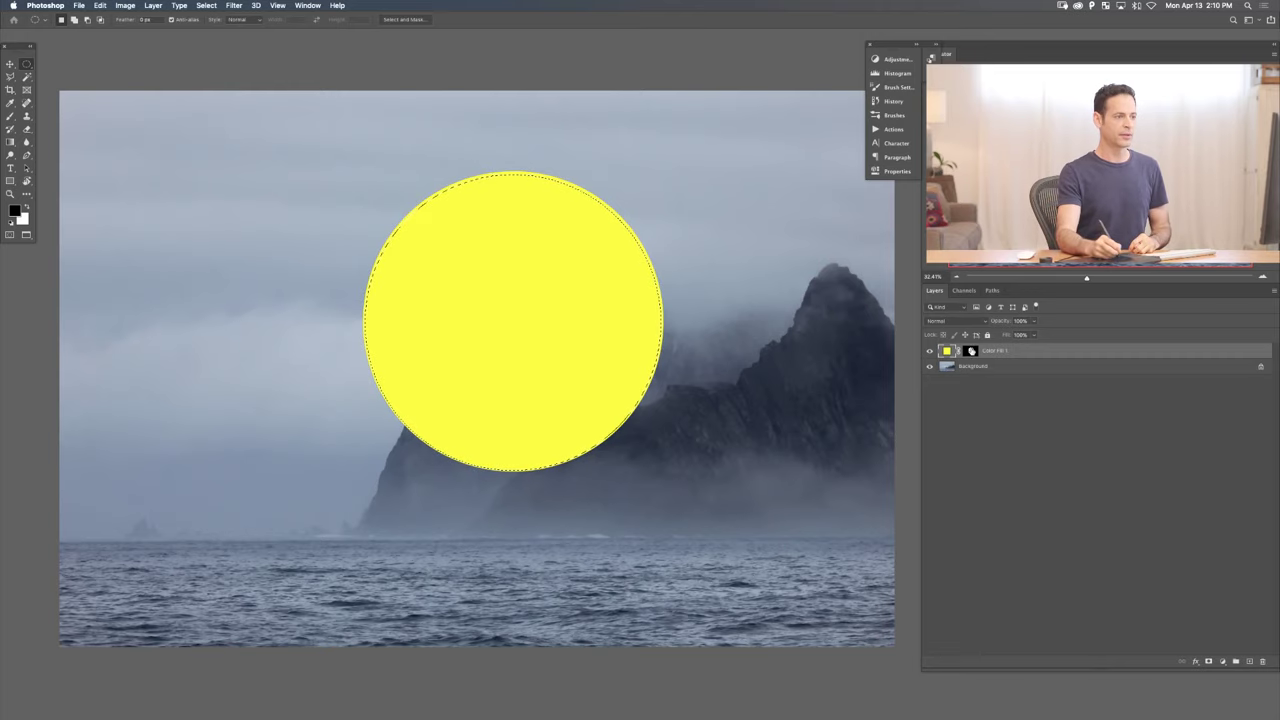
- Fill the selected mask interior with Black and deselect, leaving a thin yellow ring
key(shift+BackSpace)
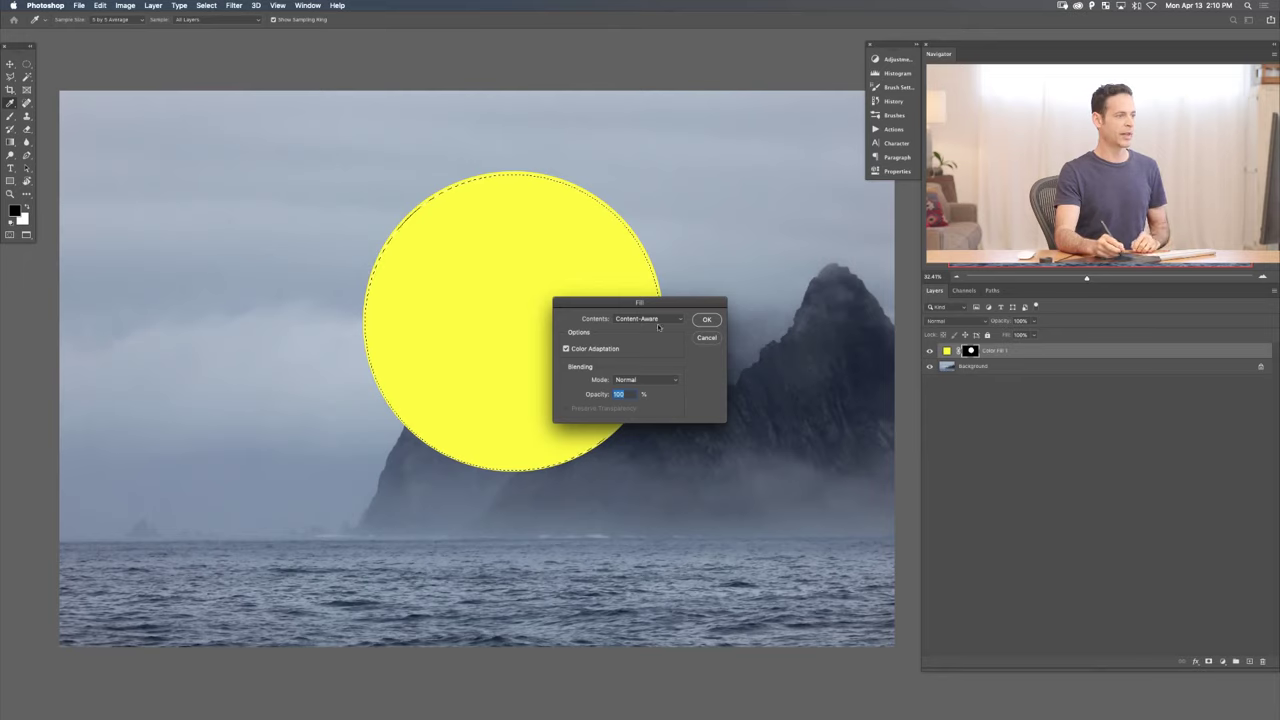
click(650, 318)
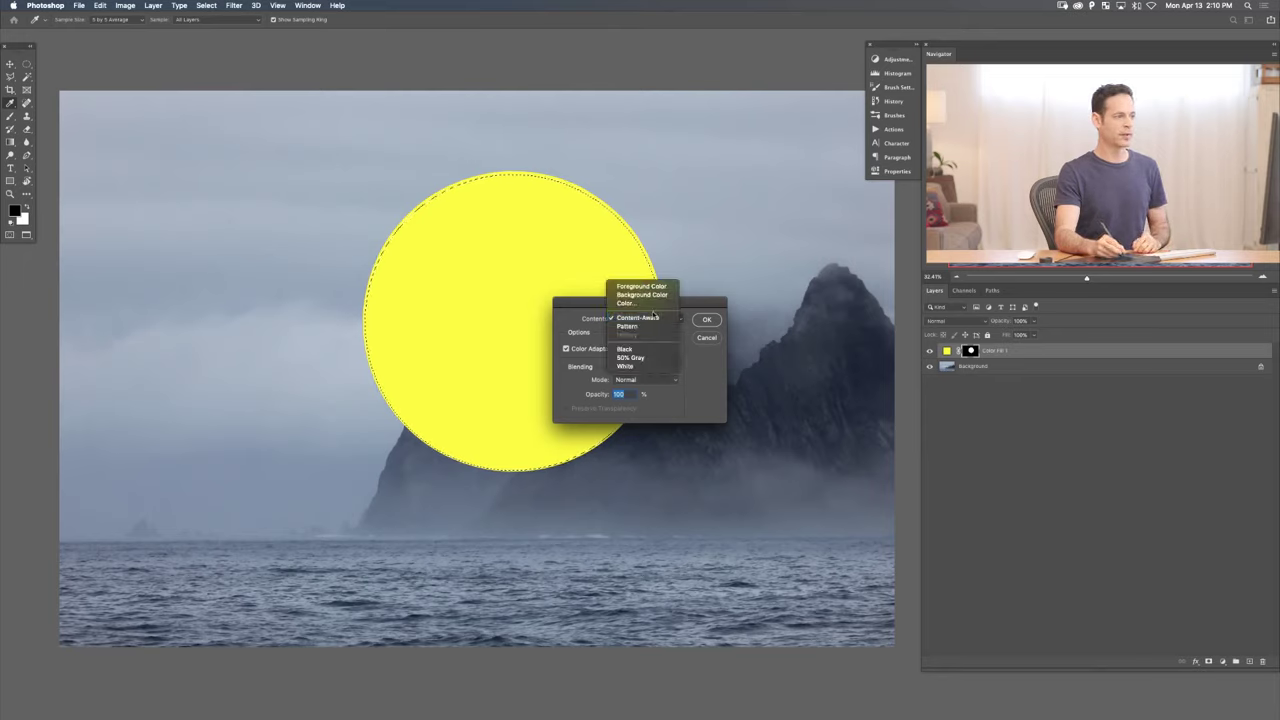
click(665, 348)
click(704, 321)
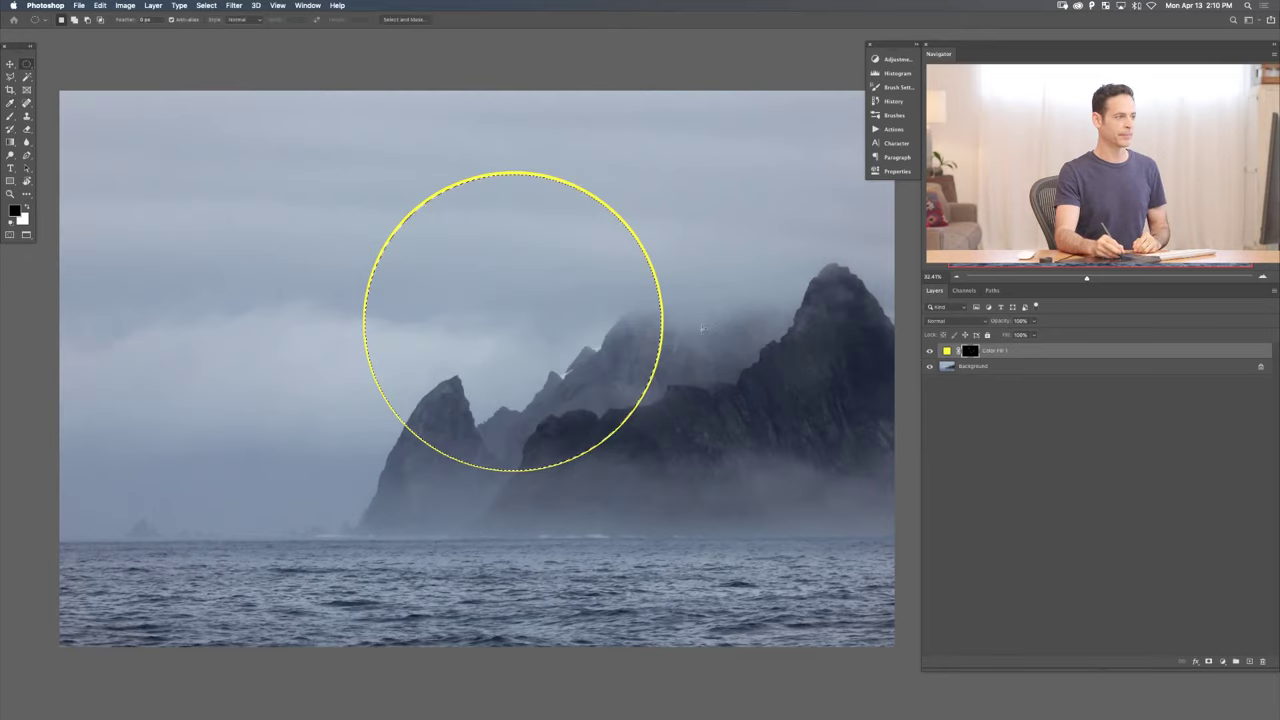
key(super+d)
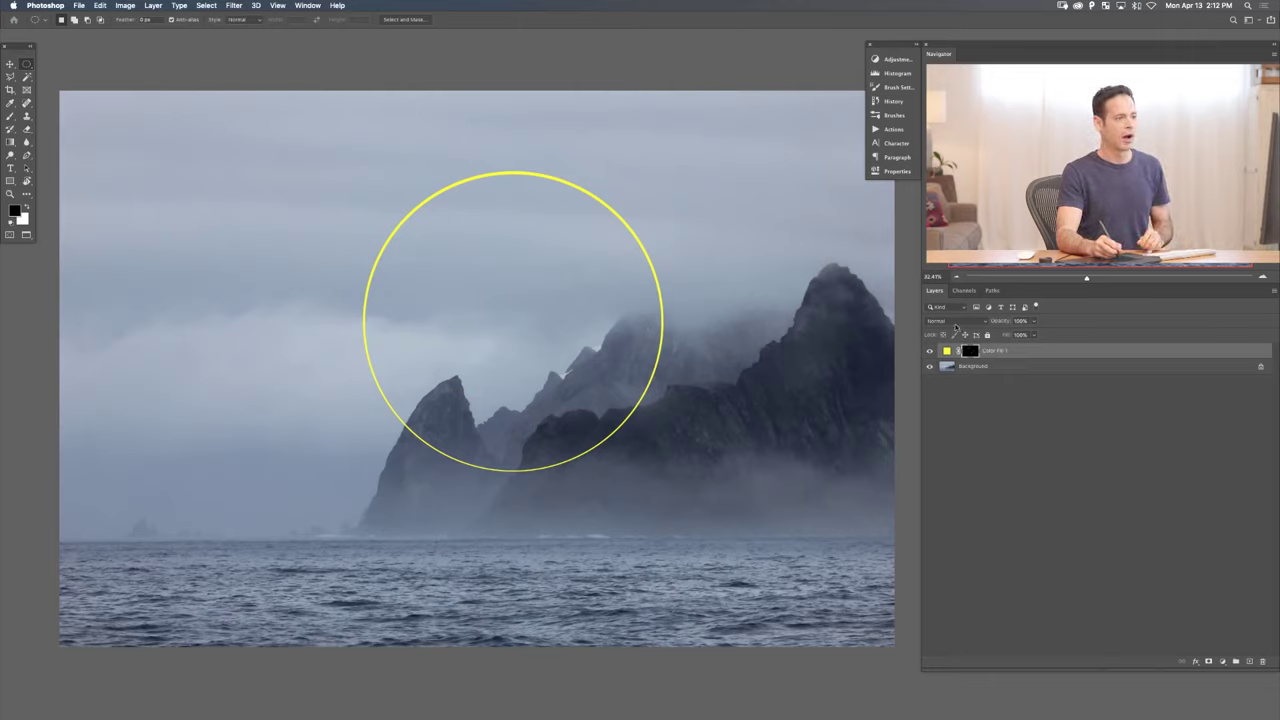
click(950, 320)
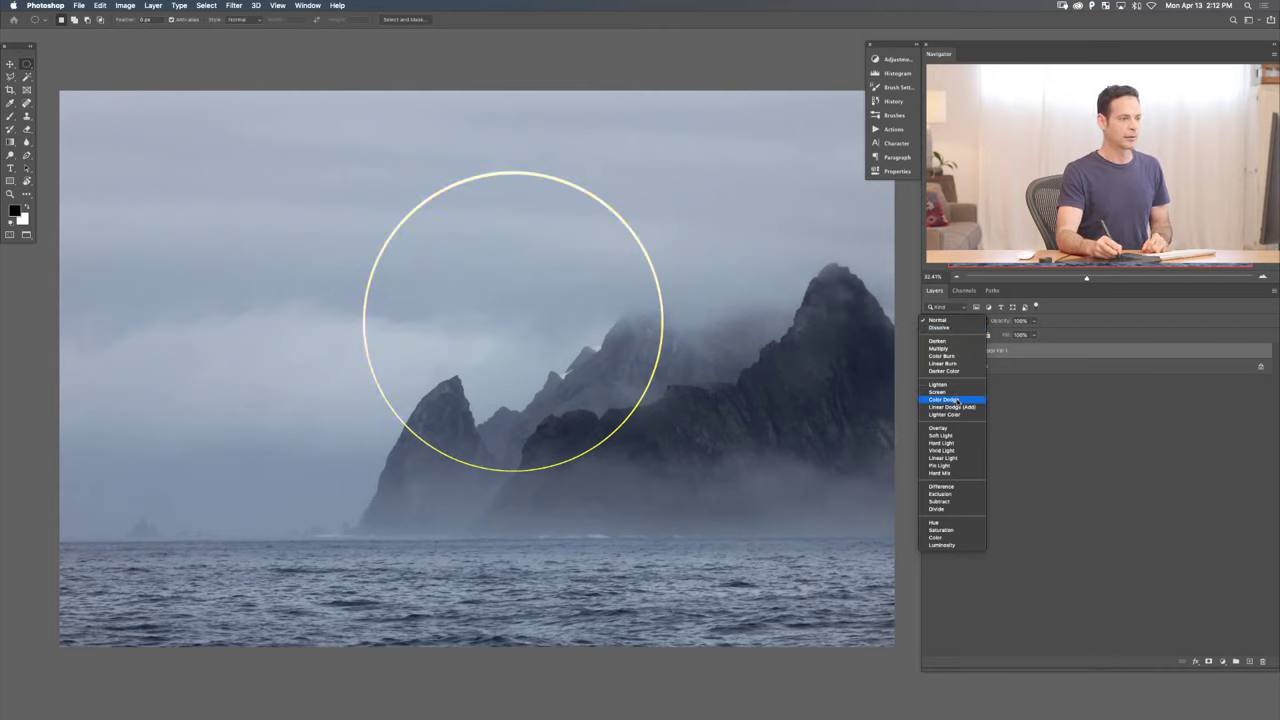
- Set Color Fill 1 to Color Dodge and zoom in where the ring crosses the left peak
click(955, 407)
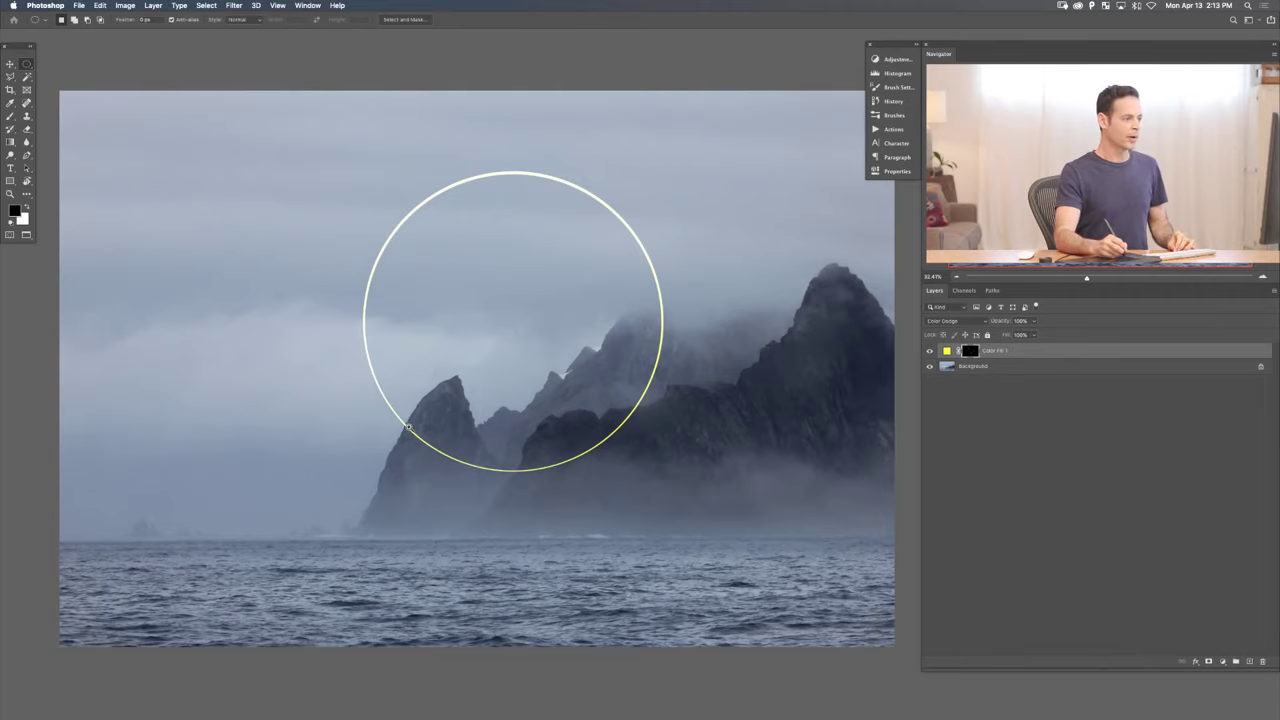
scroll(412, 424, up, 6)
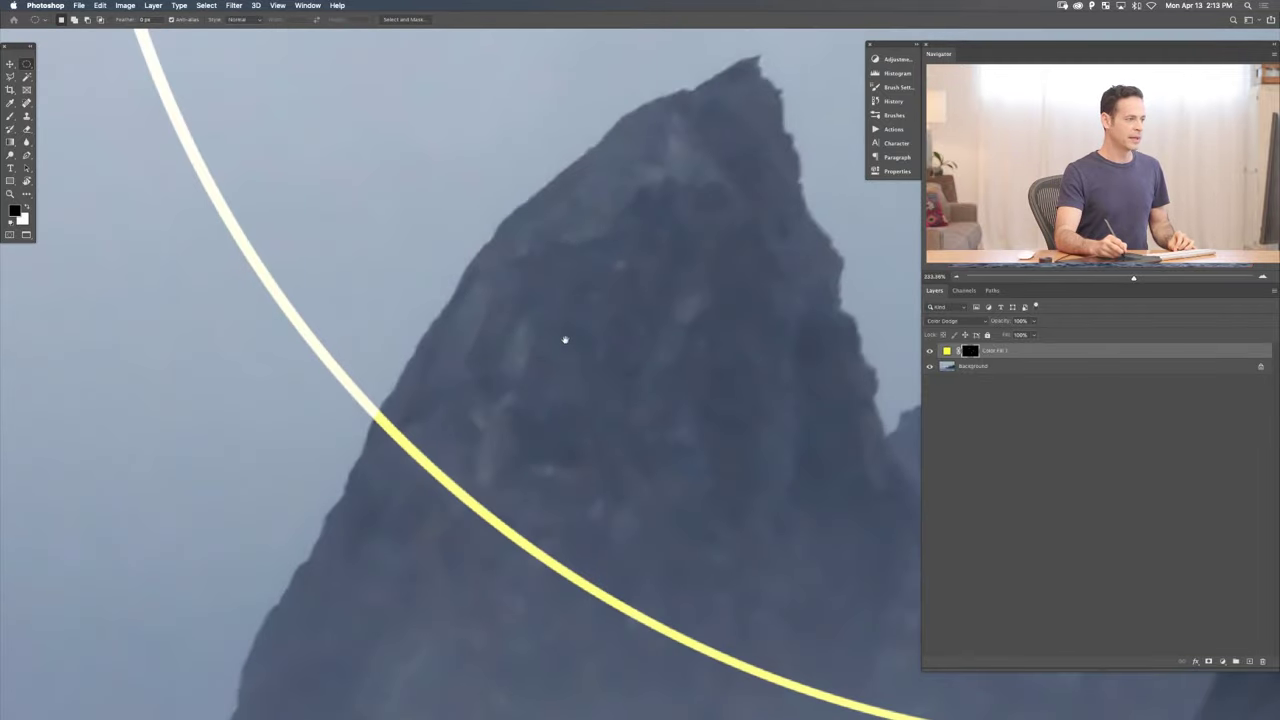
scroll(551, 397, down, 2)
scroll(549, 401, down, 2)
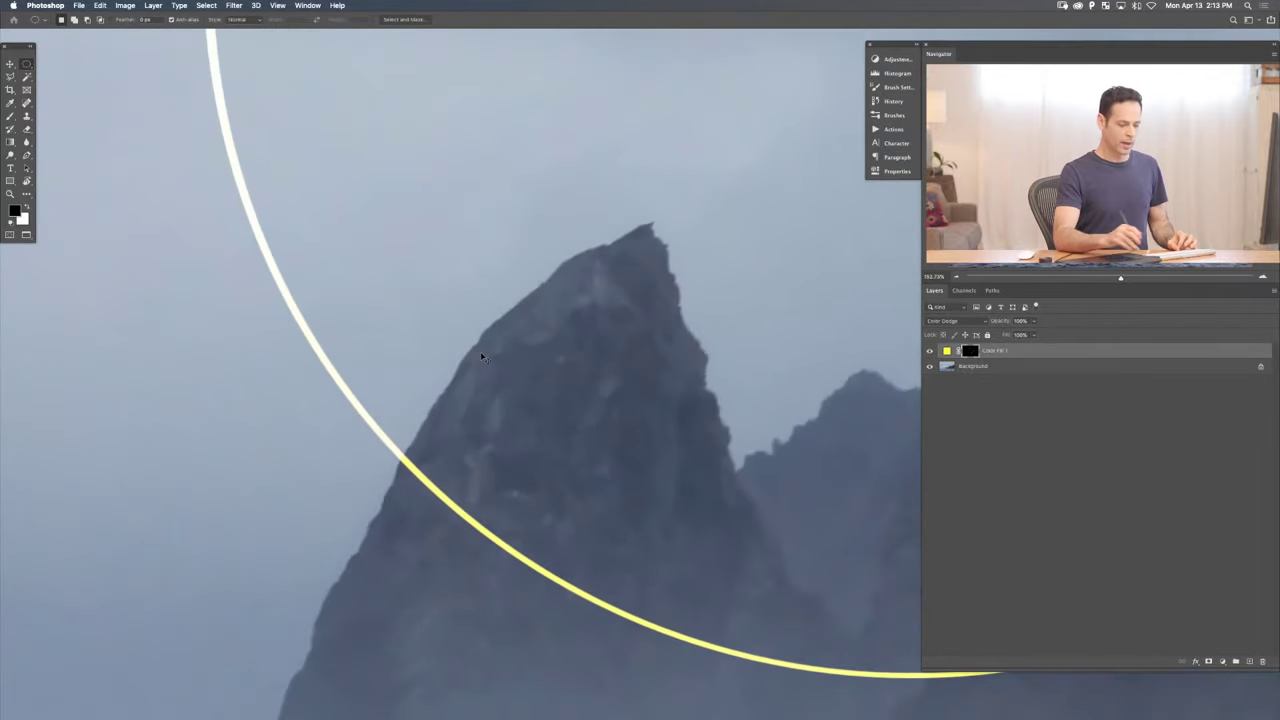
scroll(481, 357, down, 2)
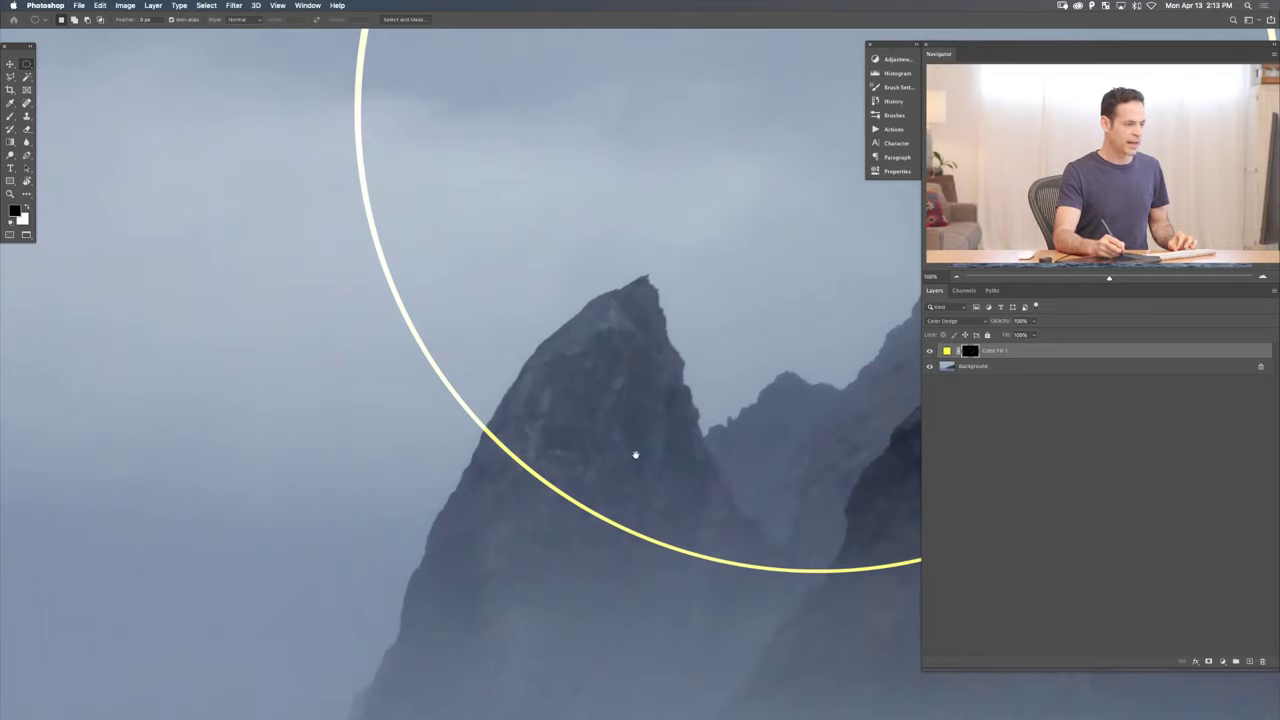
drag(634, 451, 543, 531)
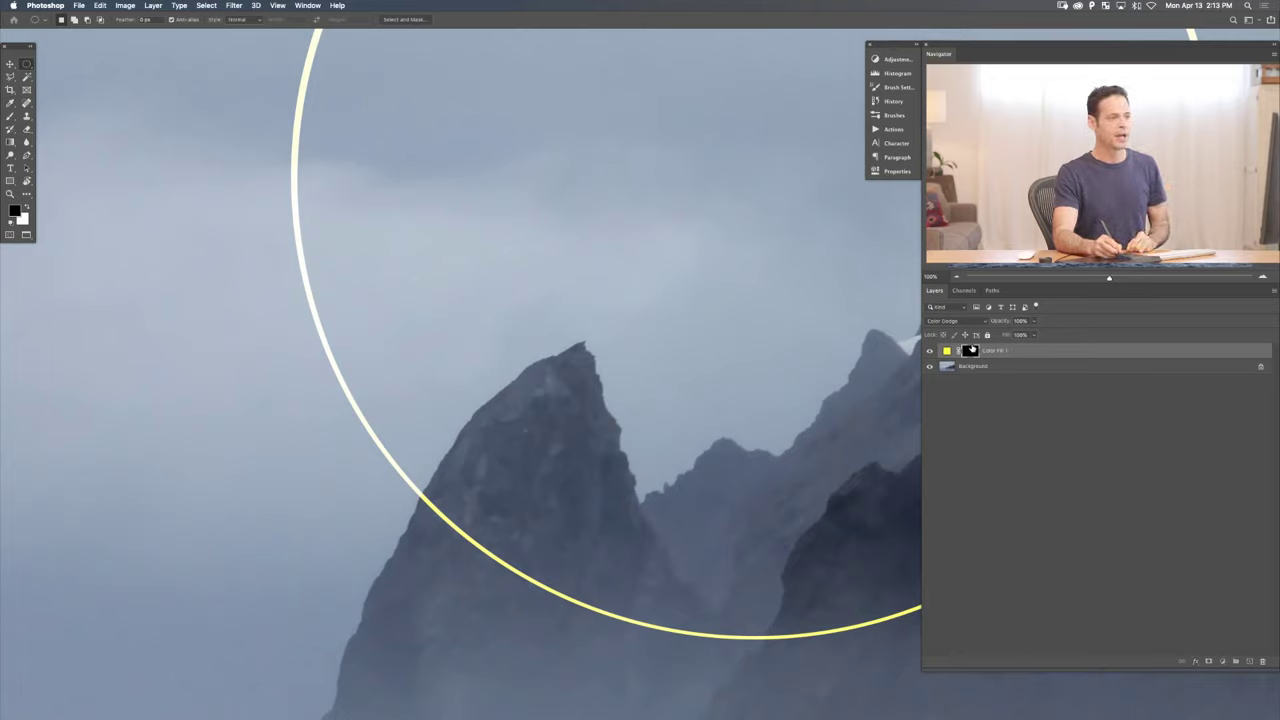
click(235, 5)
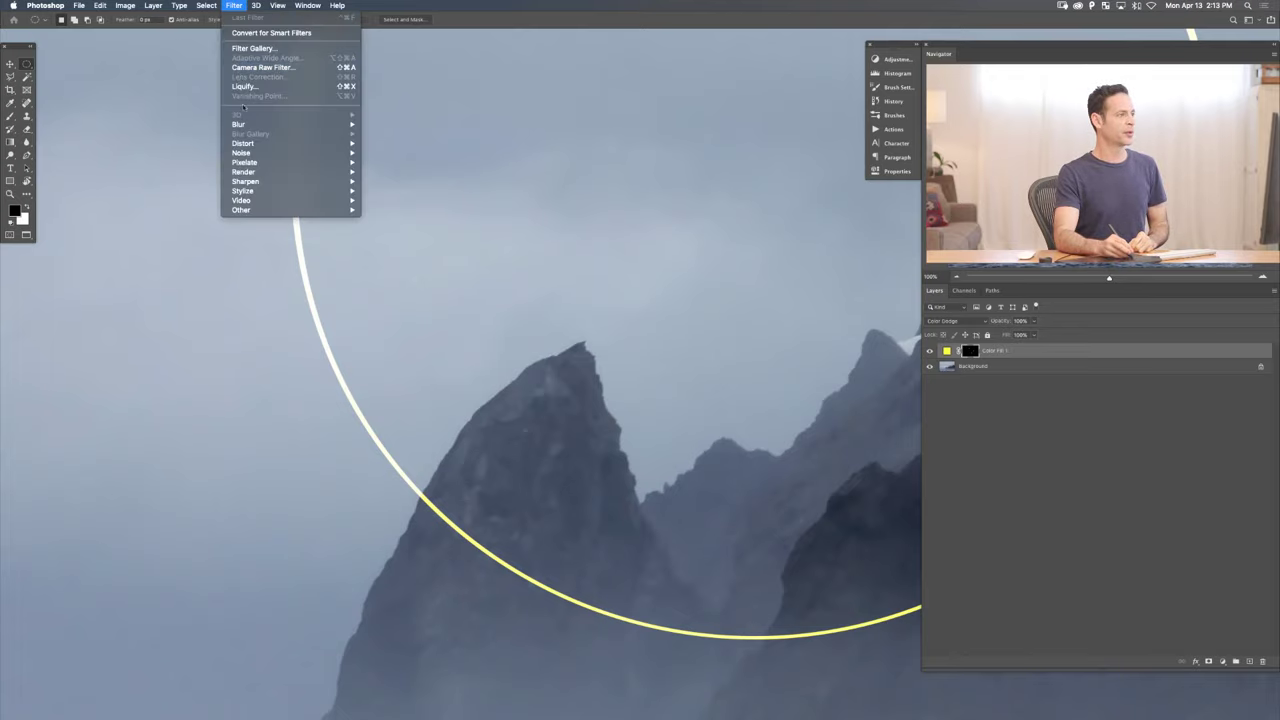
mouse_move(255, 124)
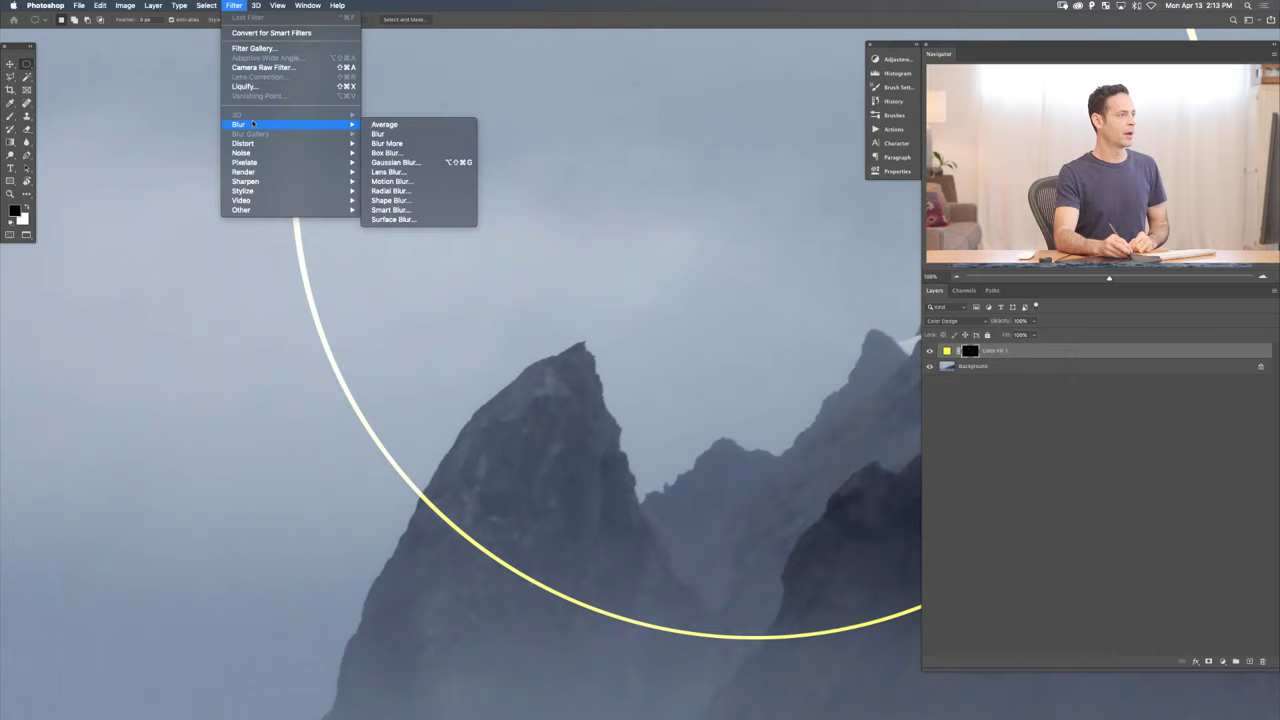
click(398, 162)
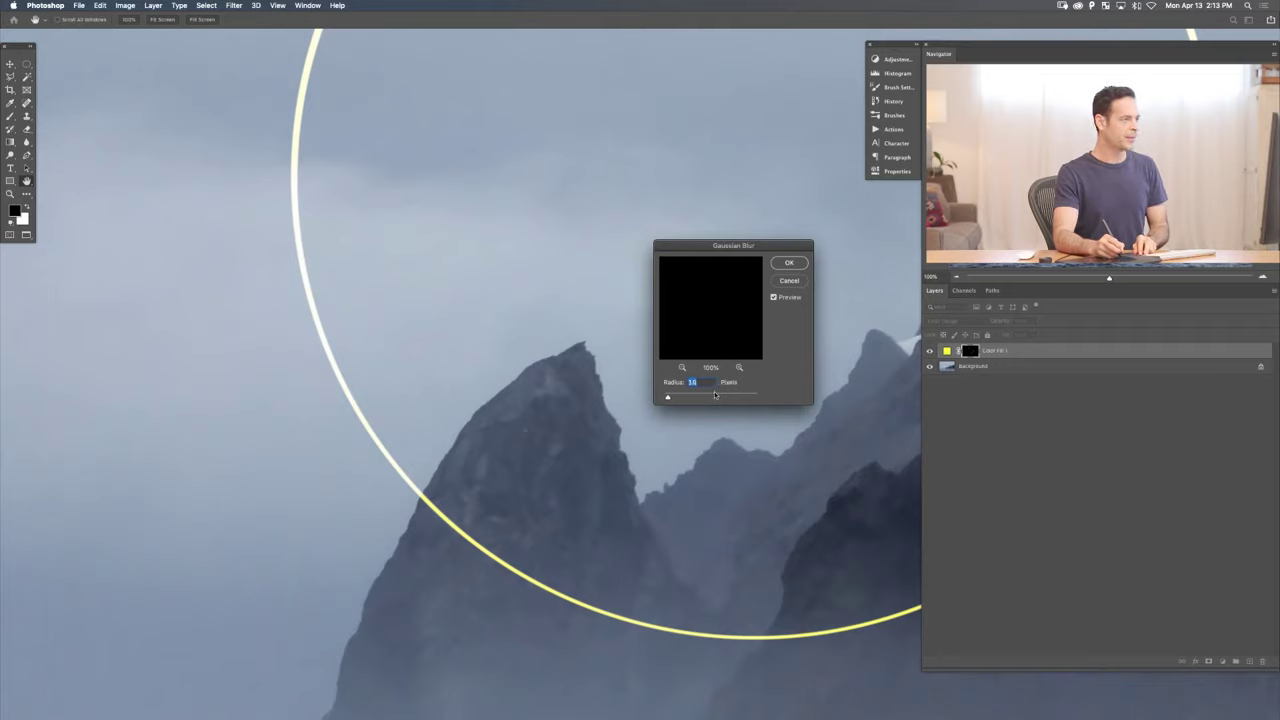
click(789, 263)
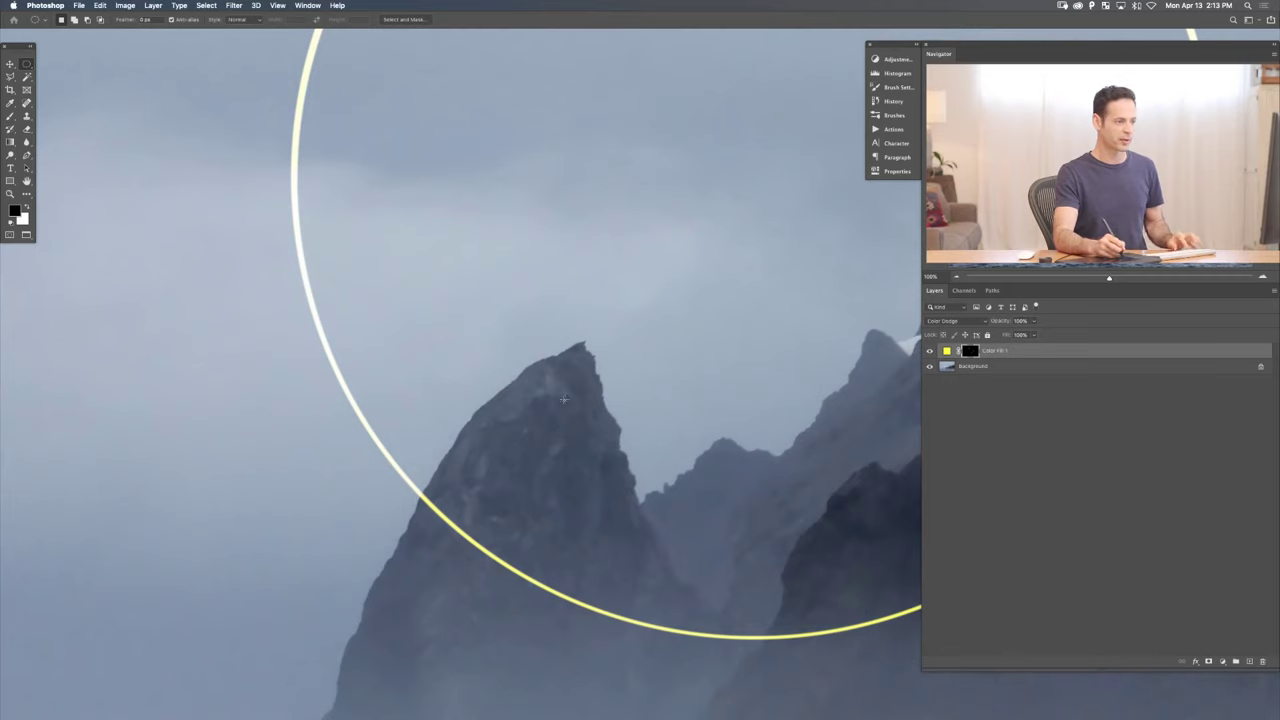
key(super+minus)
key(super+minus)
key(super+minus)
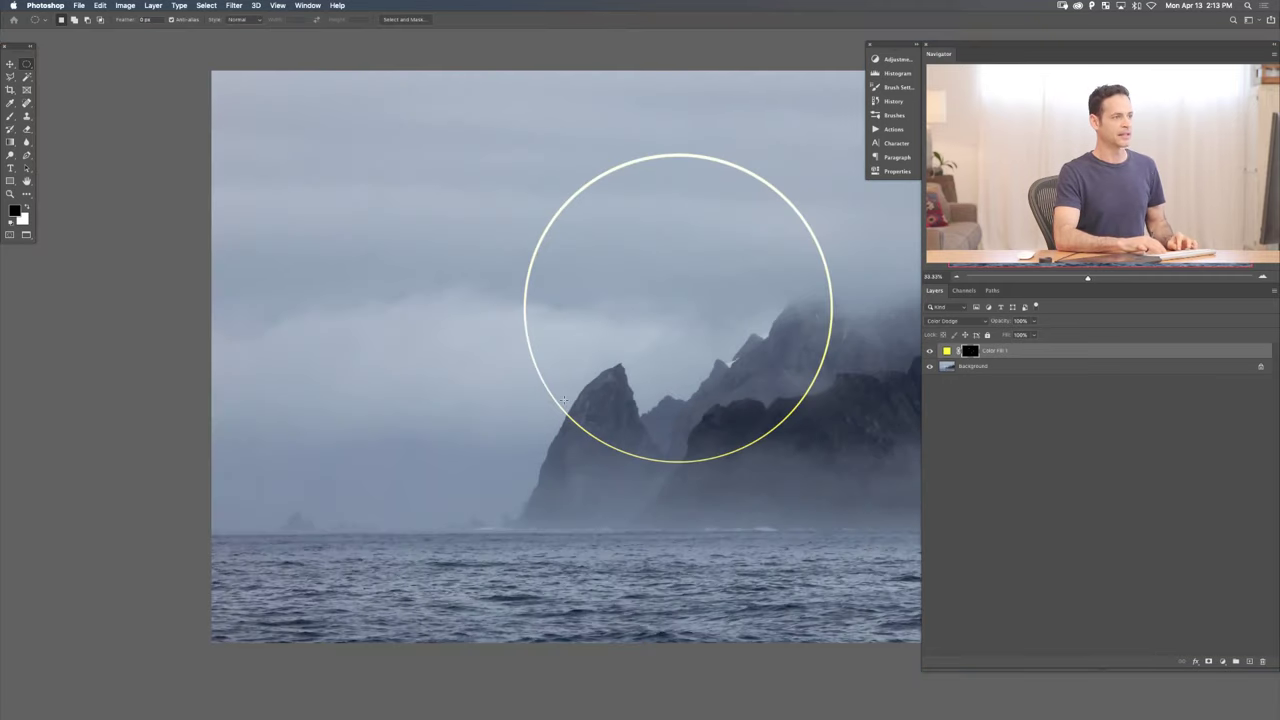
scroll(658, 403, right, 3)
scroll(598, 378, right, 5)
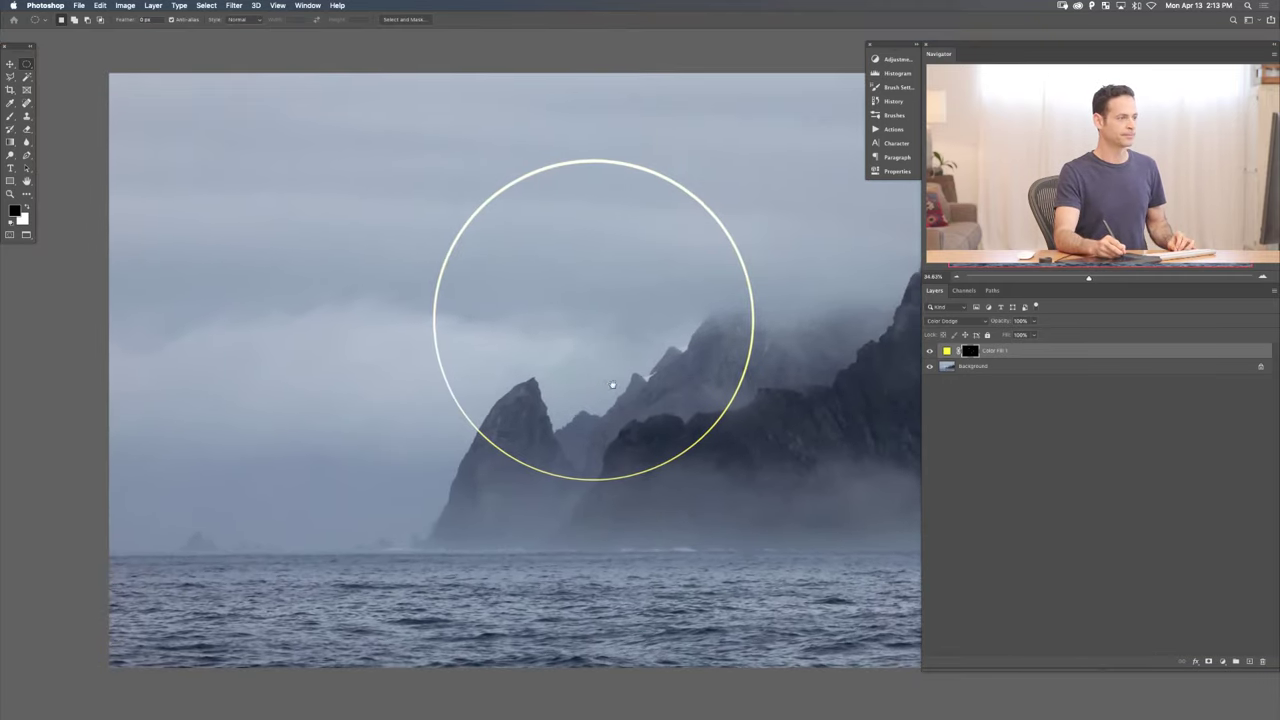
scroll(517, 390, left, 1)
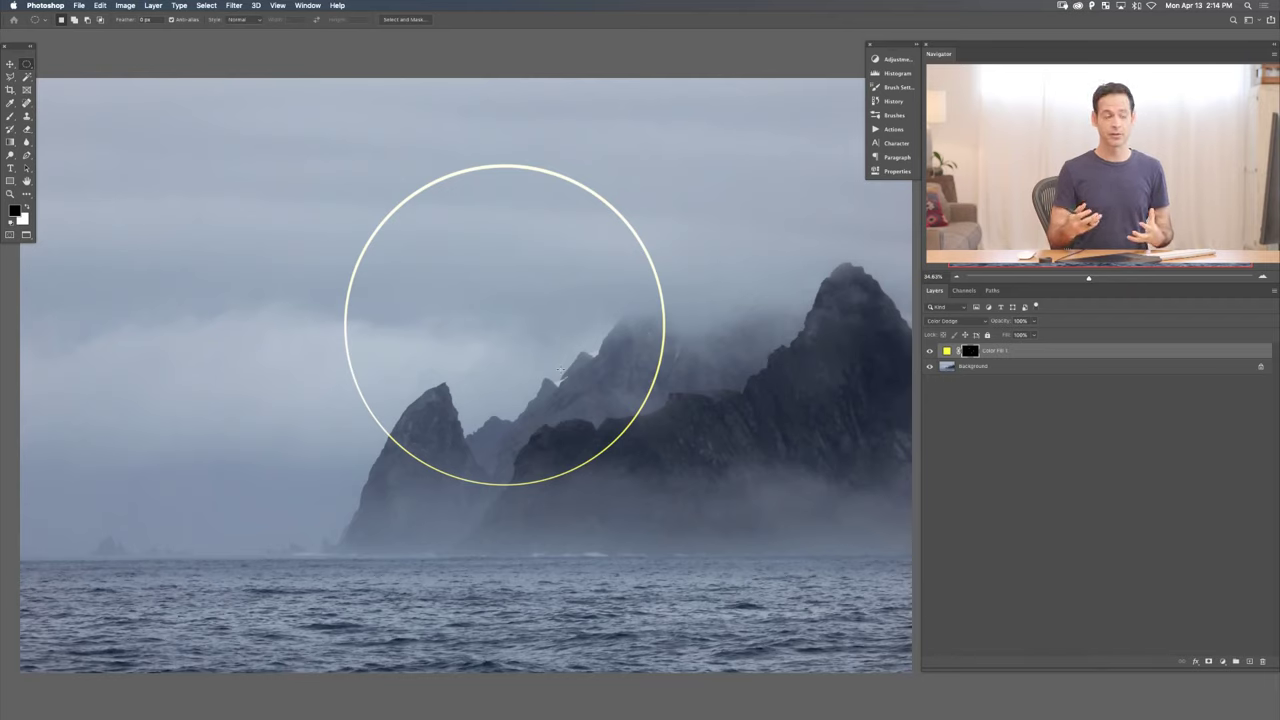
- Duplicate Color Fill 1 and target the copy's layer mask
key(ctrl+j)
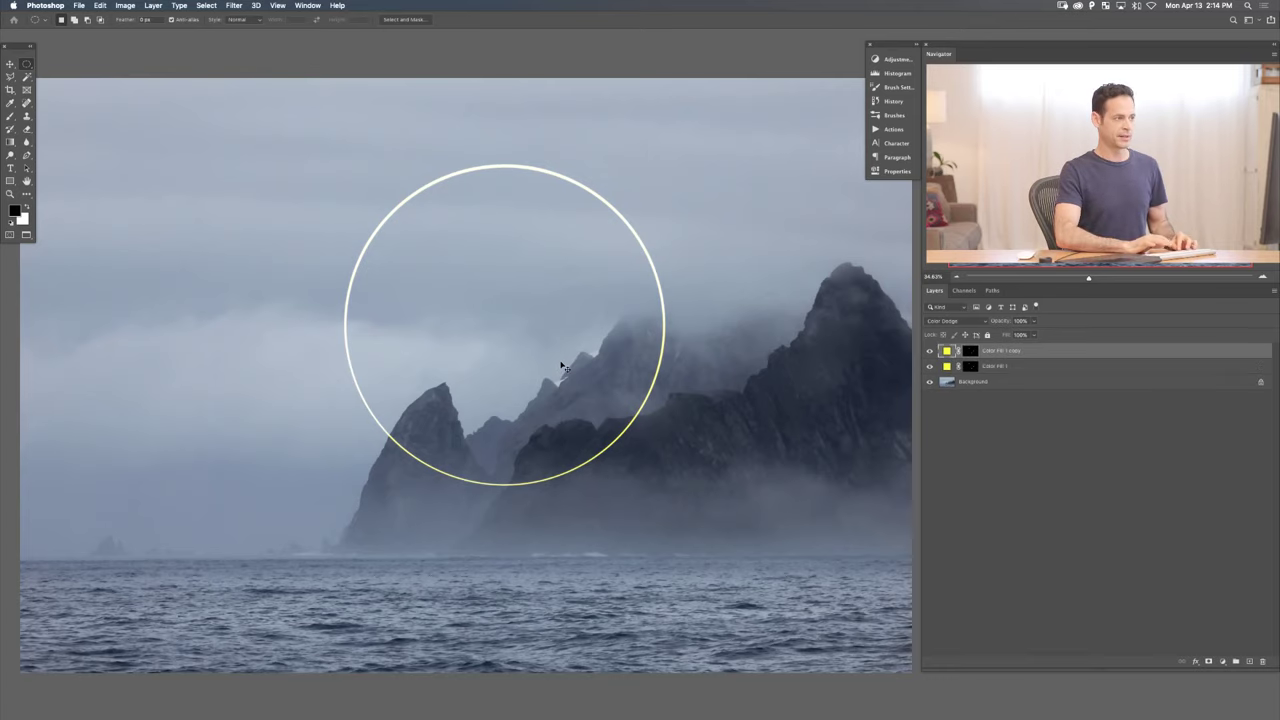
click(968, 351)
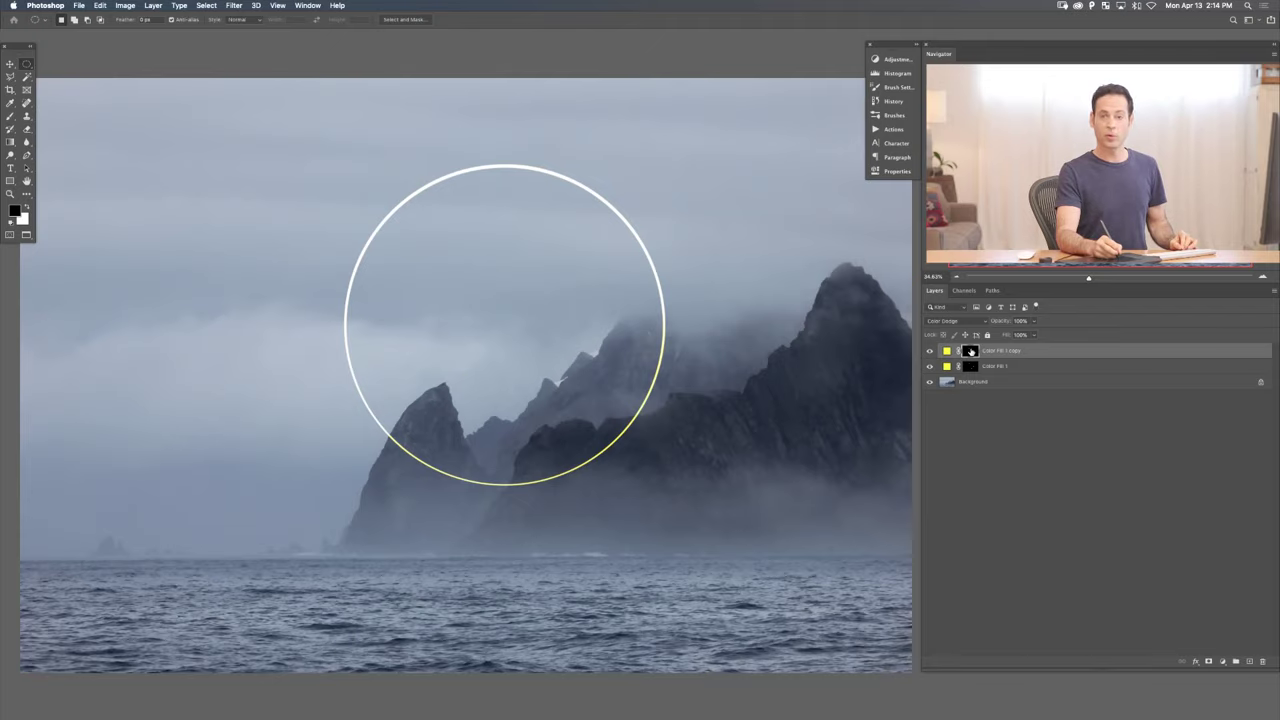
alt+click(969, 351)
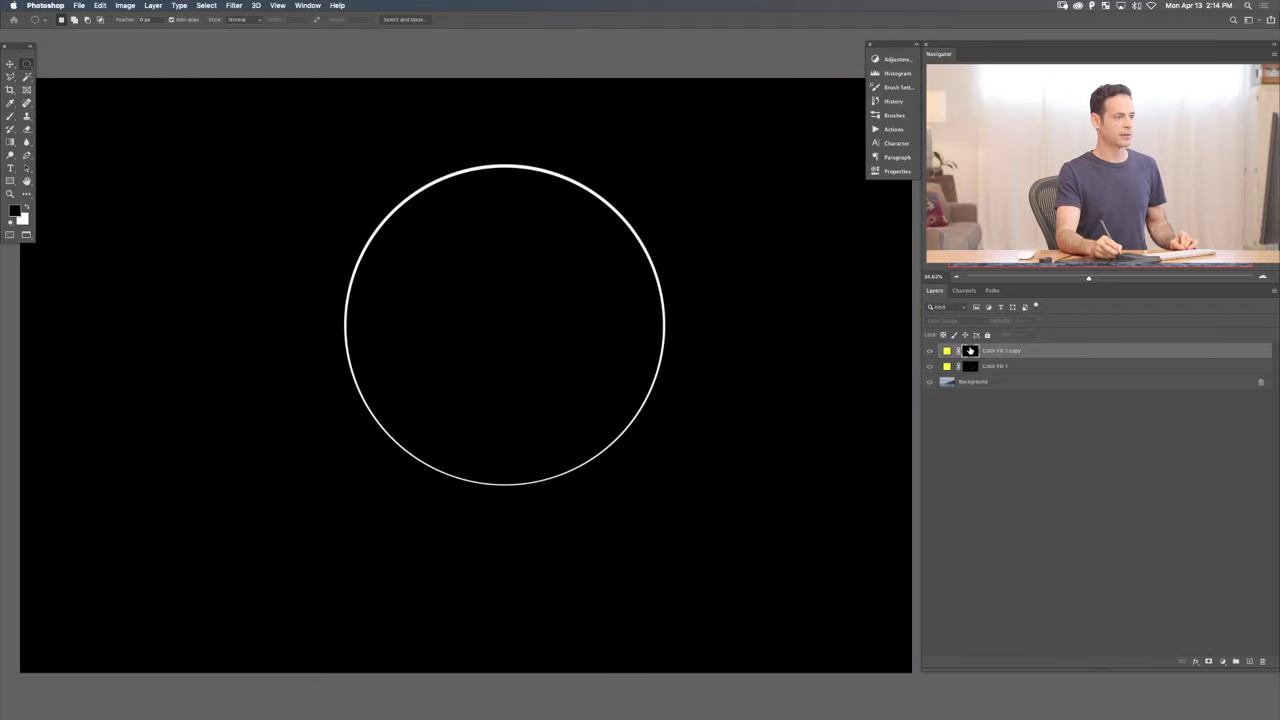
alt+click(969, 351)
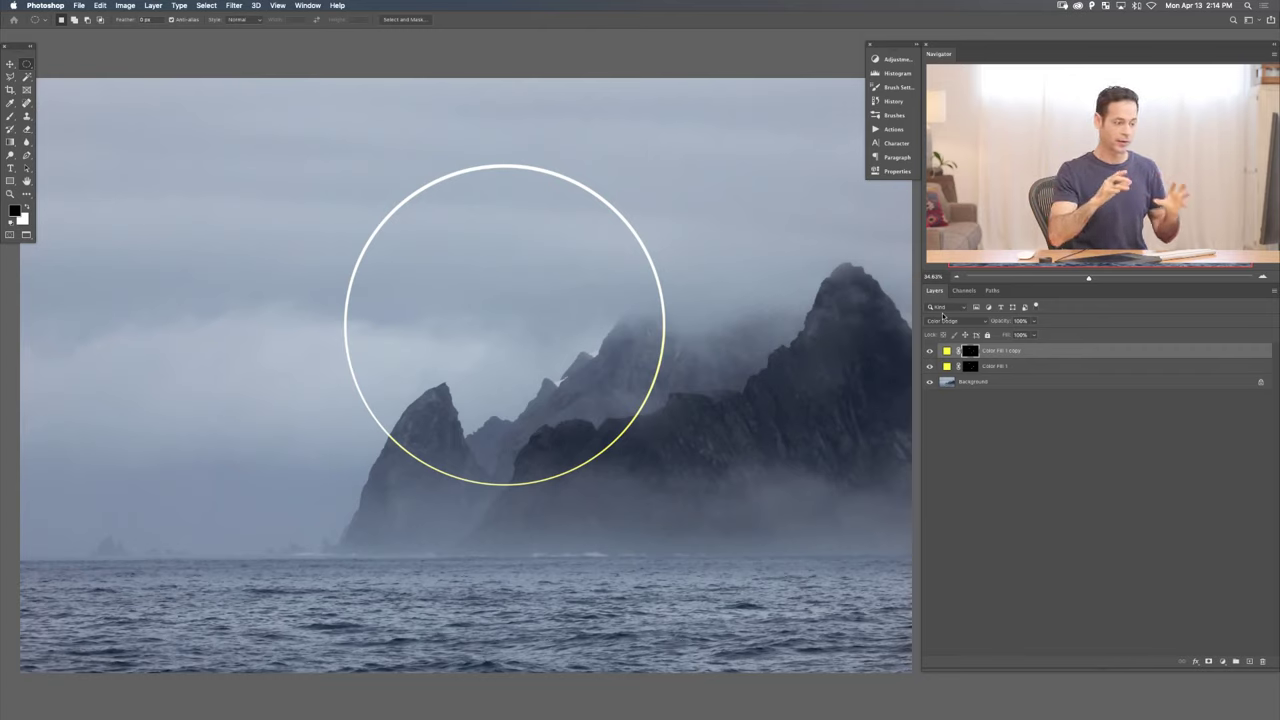
- Apply a 12-pixel Gaussian Blur to the copy's mask and toggle it to compare the glow
click(234, 5)
mouse_move(238, 124)
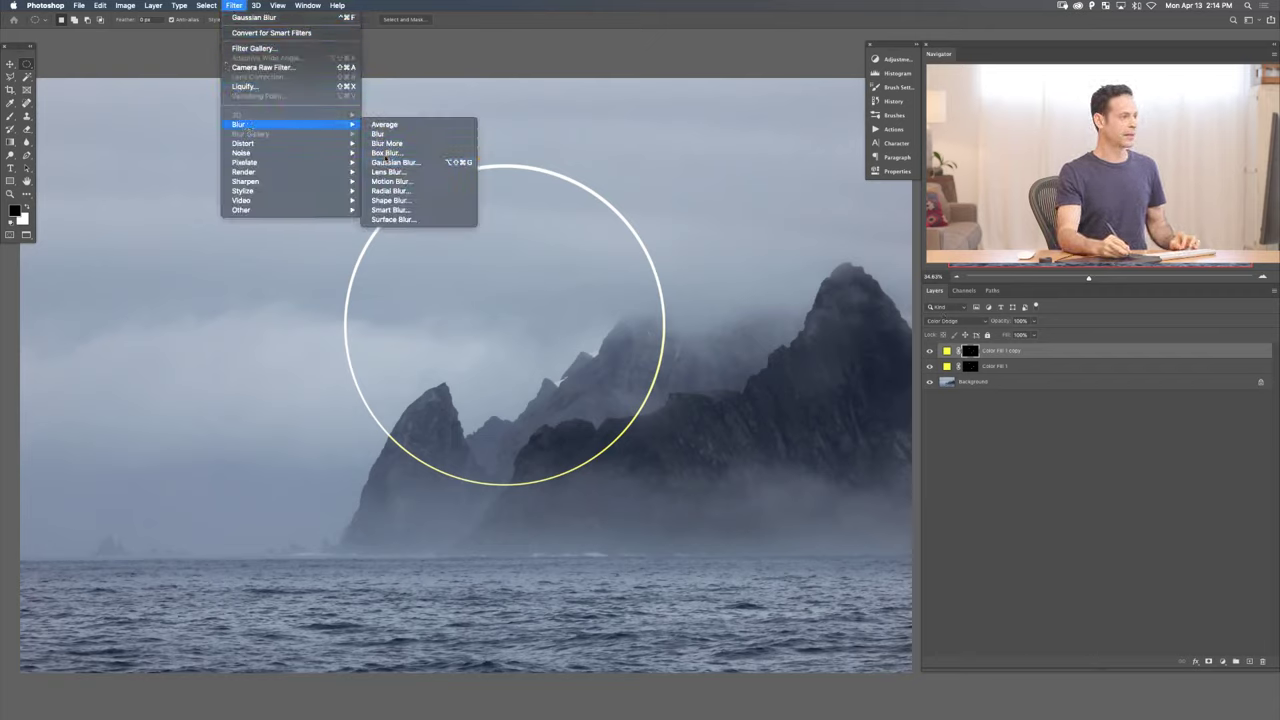
click(425, 162)
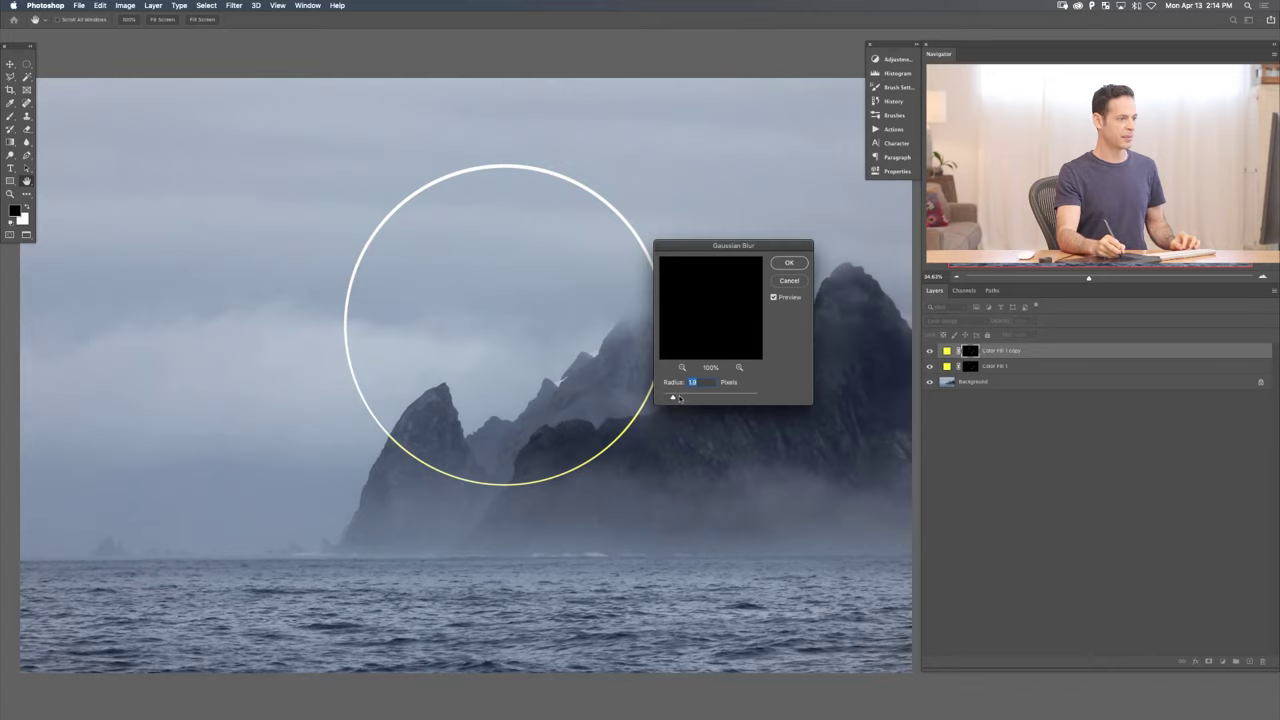
drag(685, 398, 703, 398)
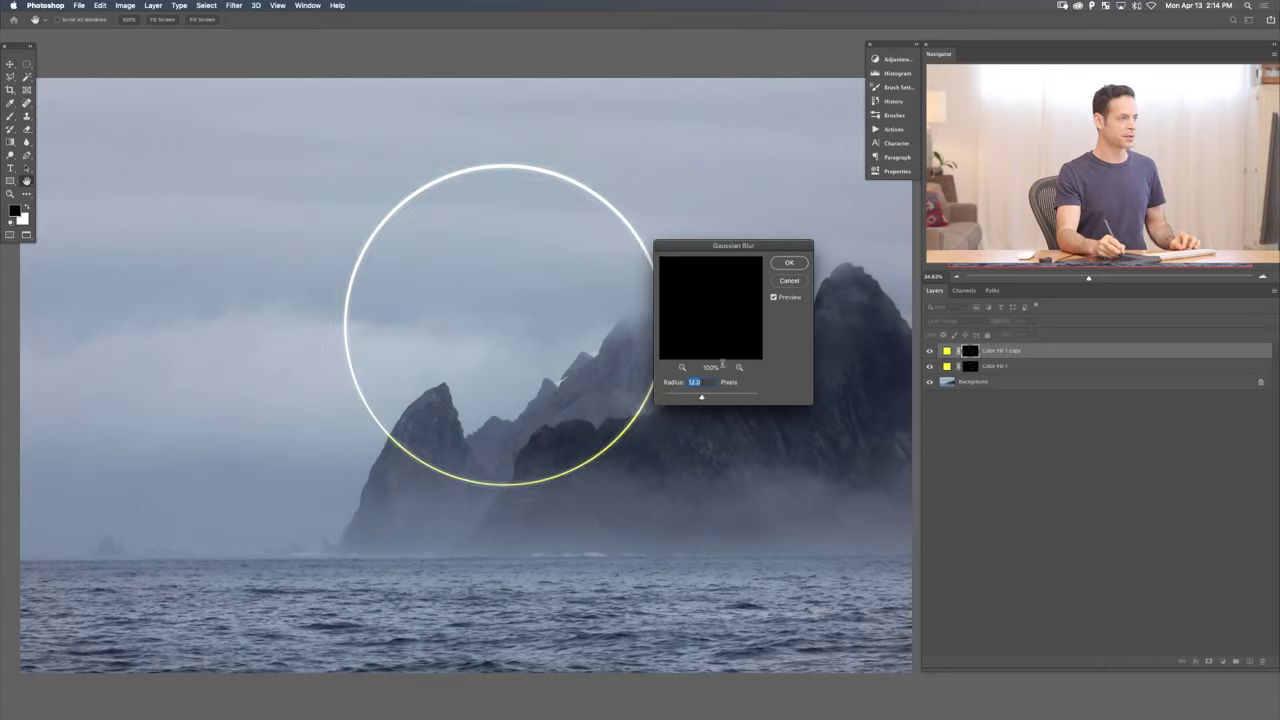
click(788, 263)
click(930, 351)
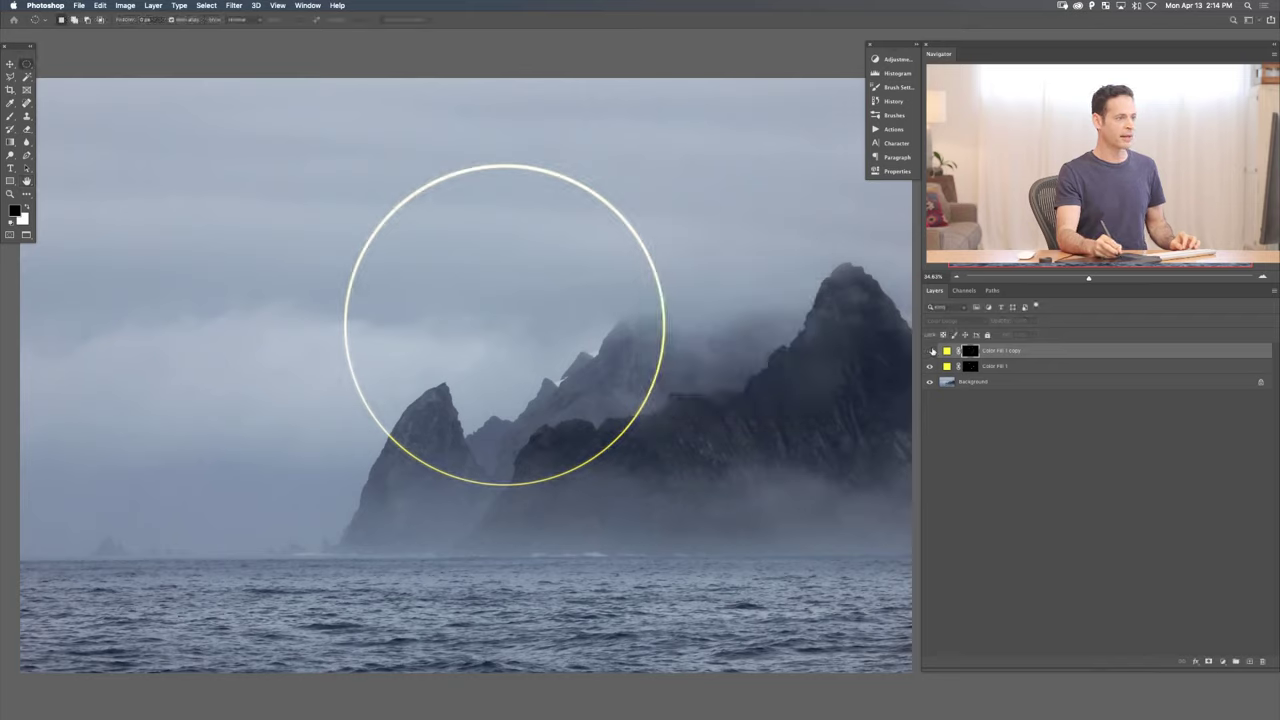
click(930, 351)
click(930, 351)
click(930, 351)
click(930, 351)
click(930, 351)
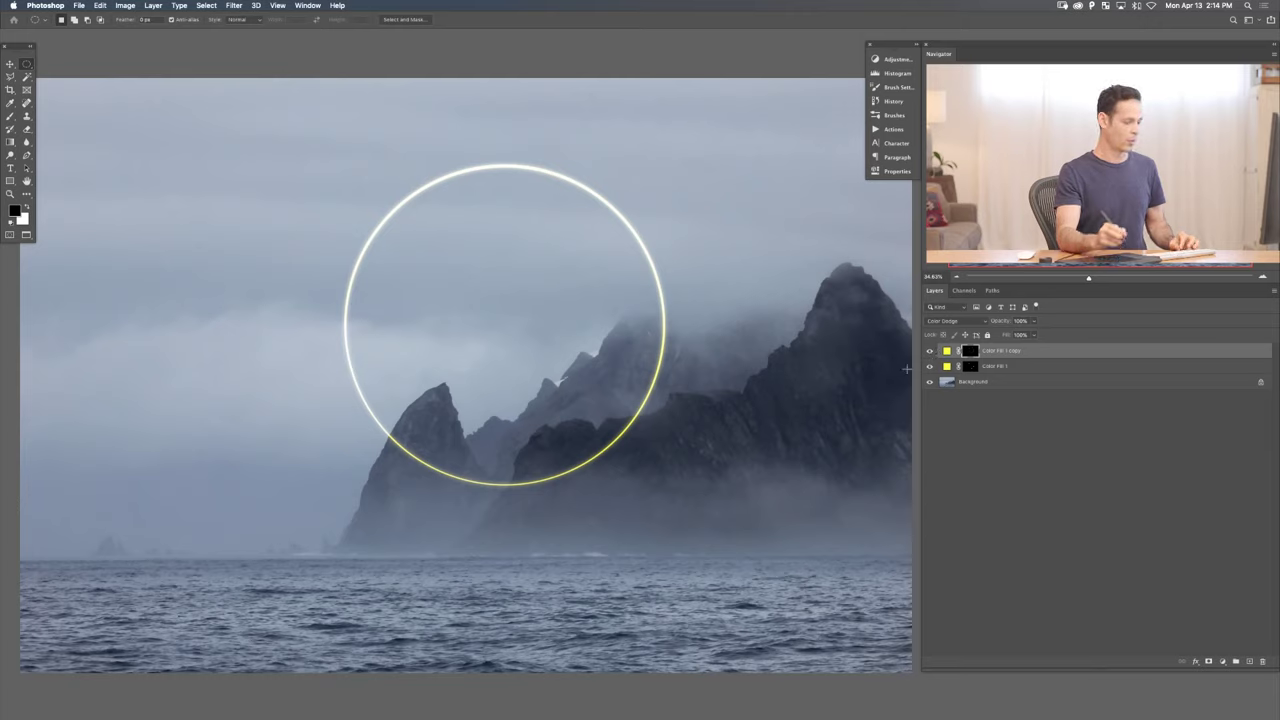
- Duplicate the glow layer as copy 2 and blur its mask at about 80 pixels
key(super+j)
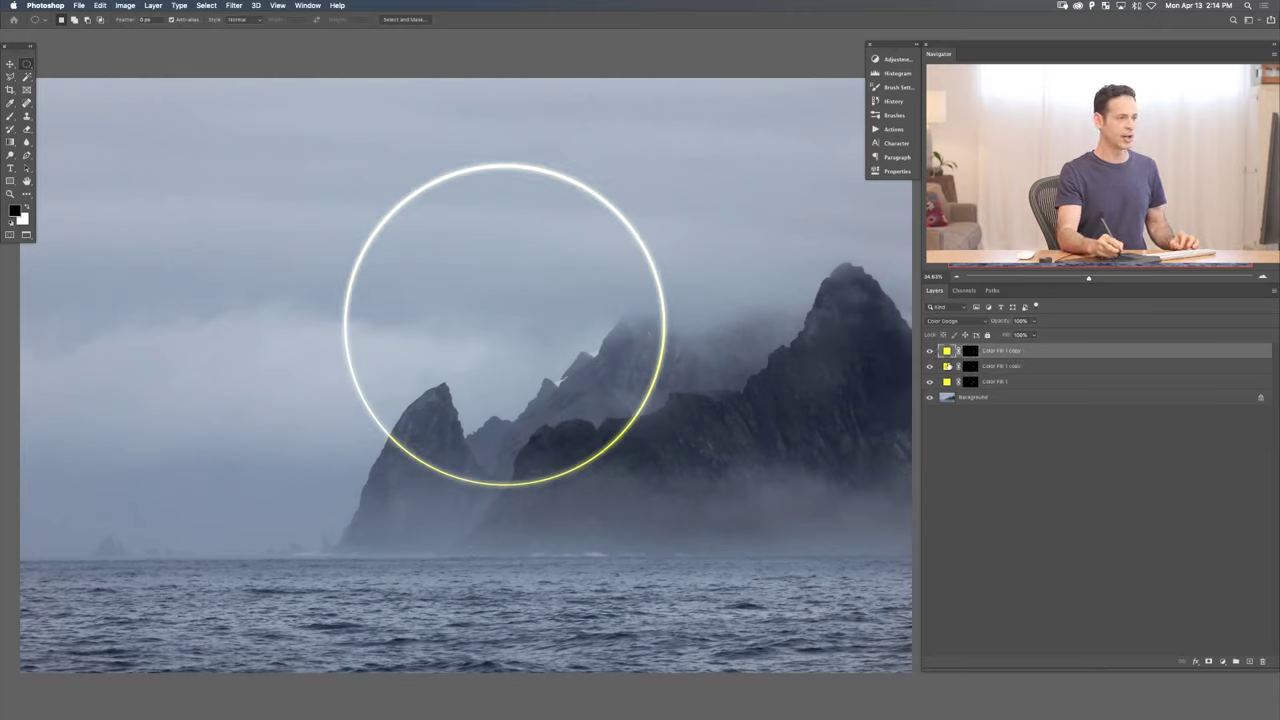
click(971, 351)
key(super+alt+f)
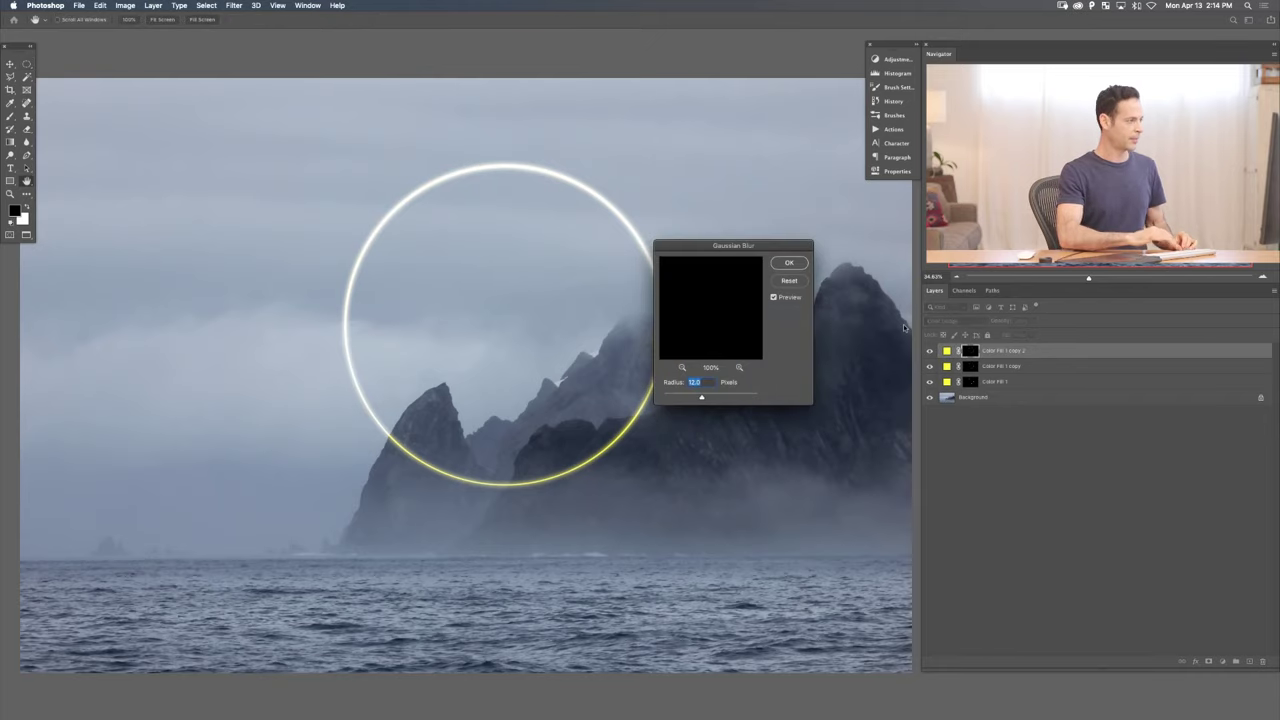
drag(703, 397, 716, 398)
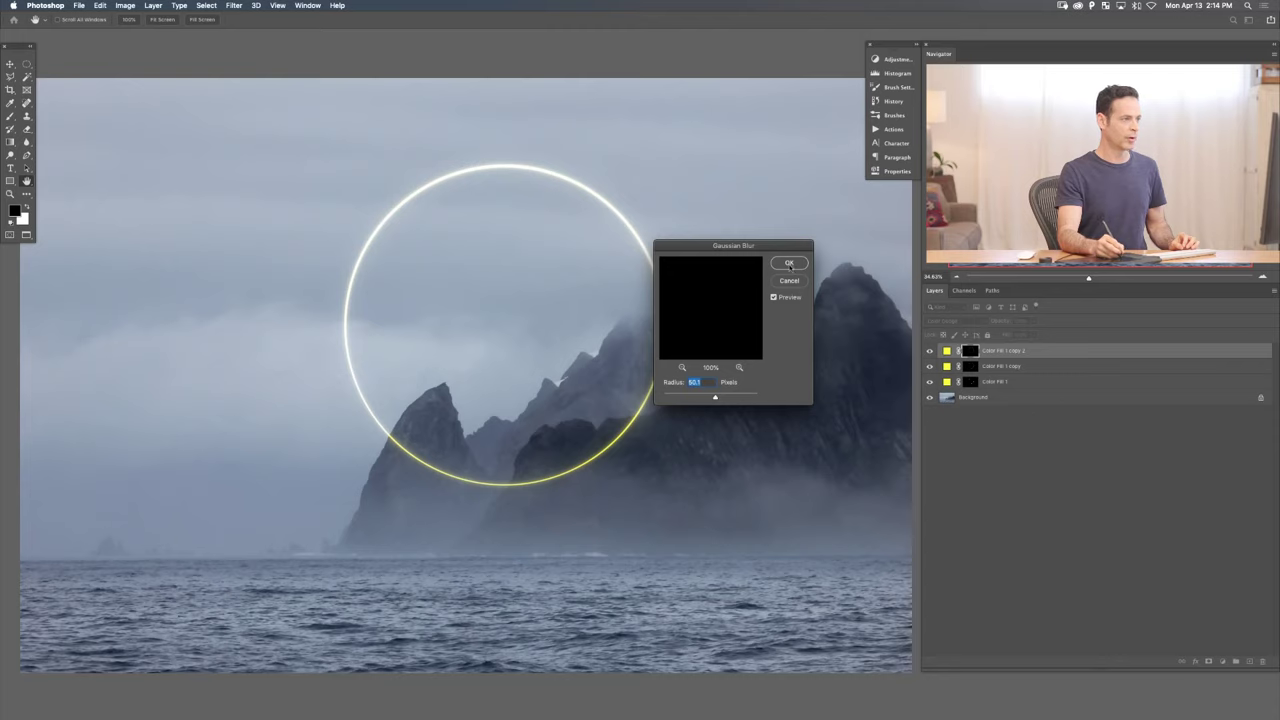
click(789, 264)
- Make copy 3 and blur its mask at about 127 pixels
key(super+j)
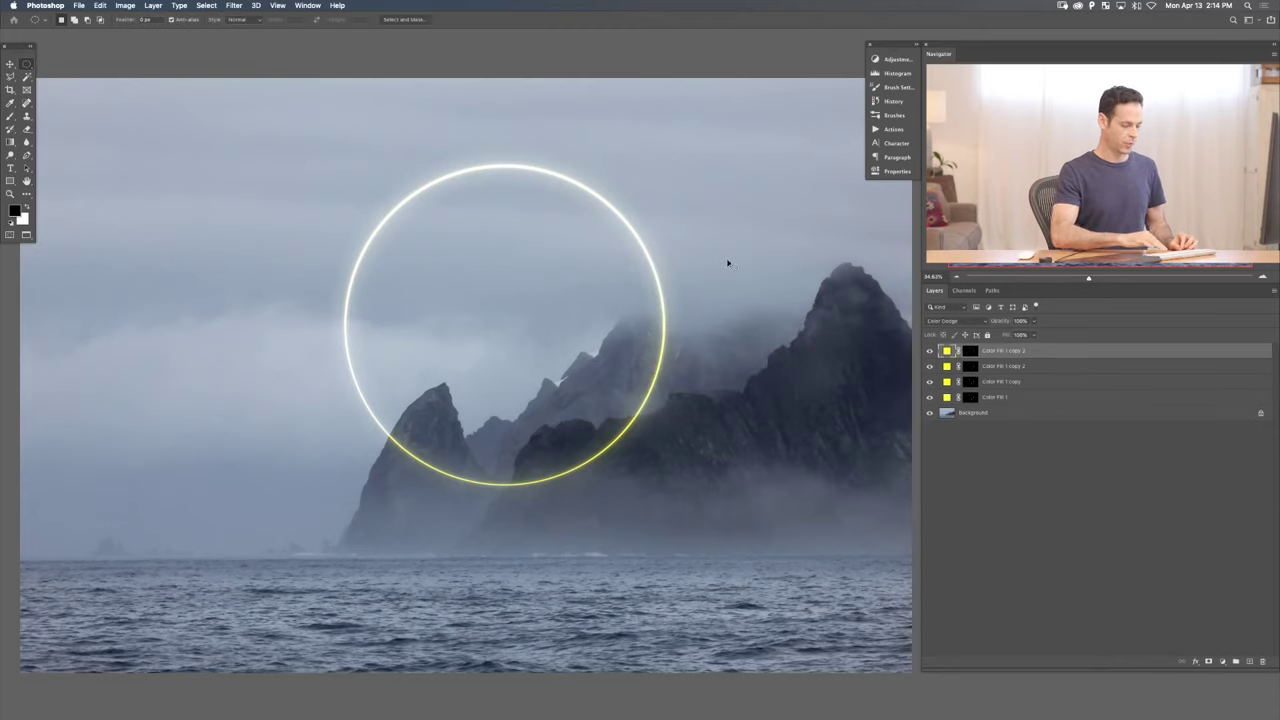
key(ctrl+super+f)
key(Escape)
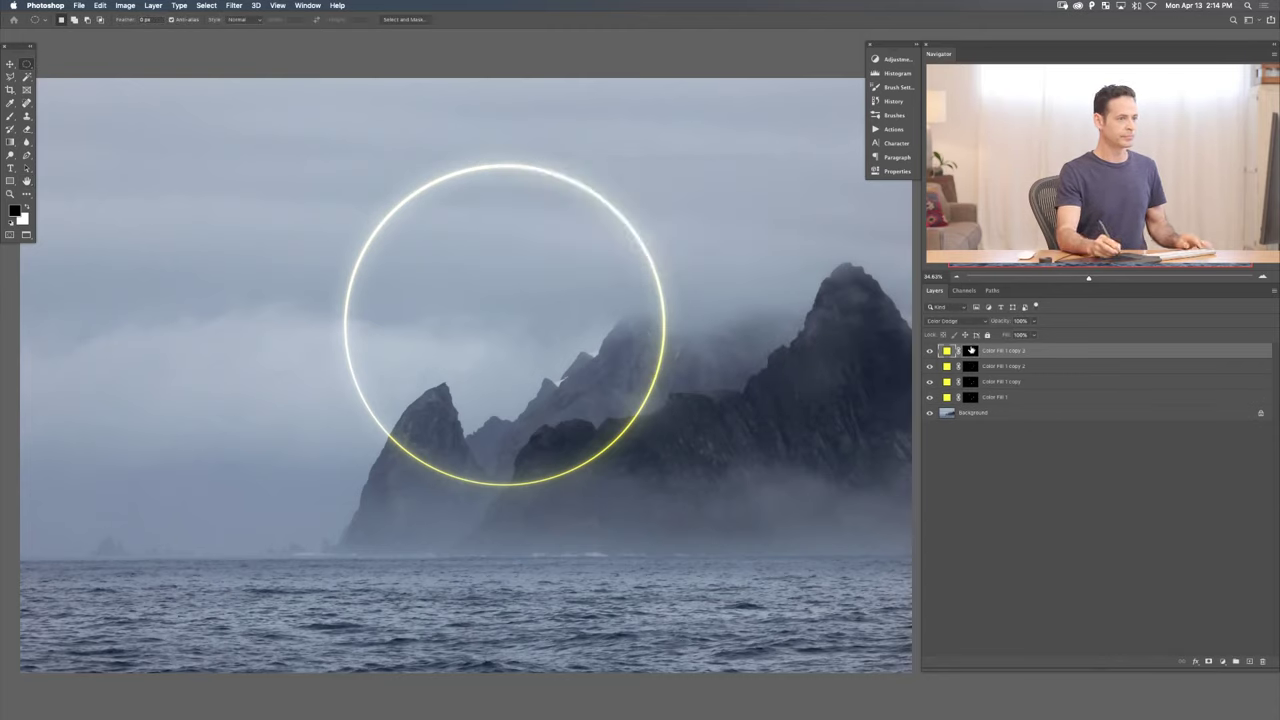
click(970, 350)
key(ctrl+super+f)
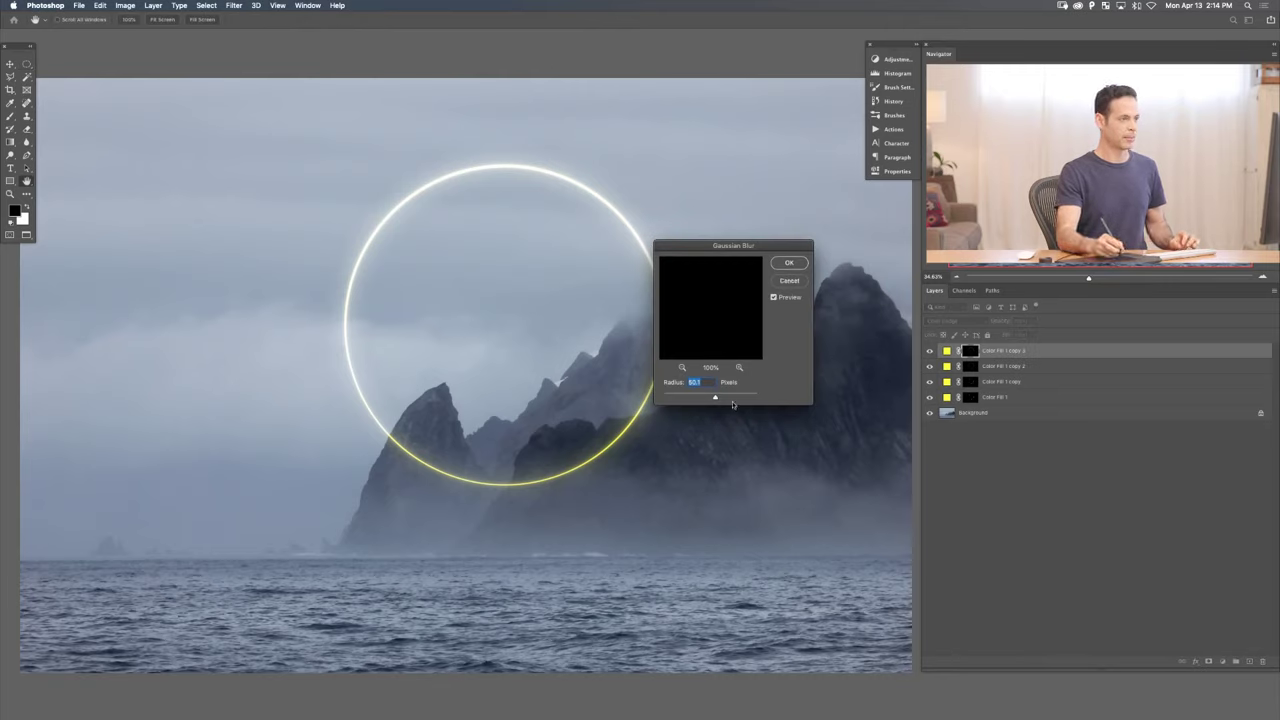
drag(723, 397, 728, 397)
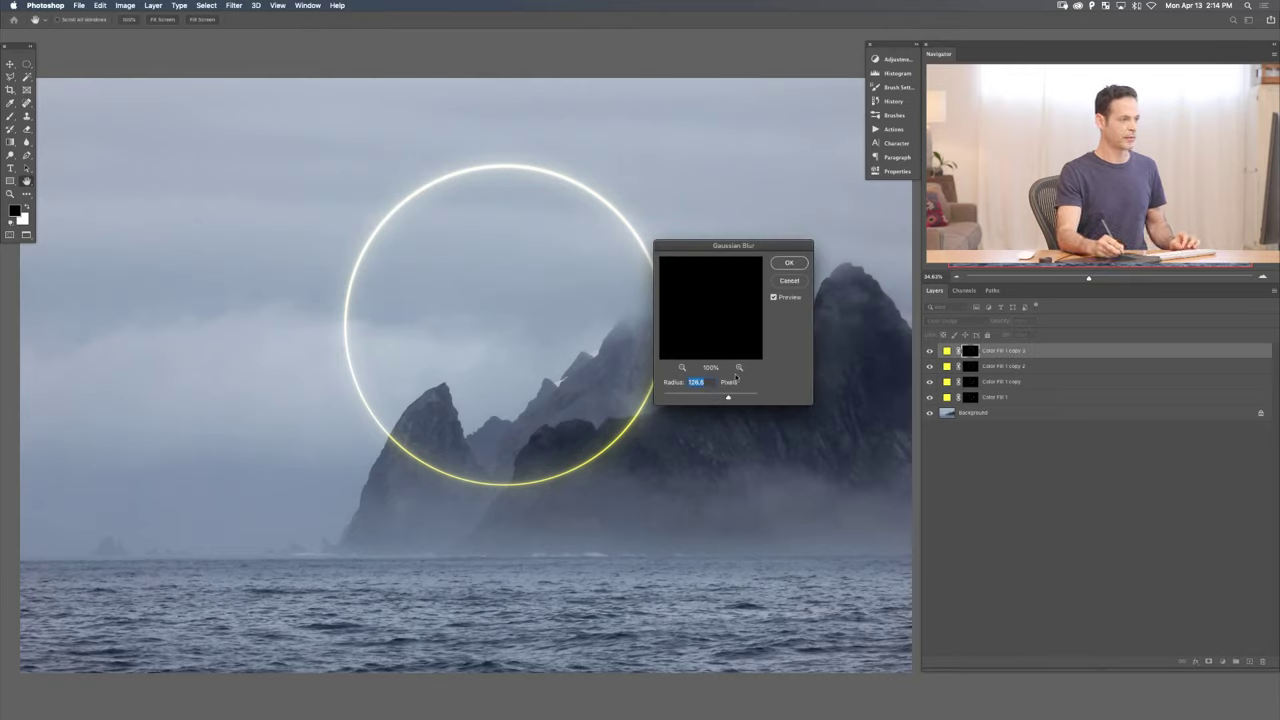
click(788, 264)
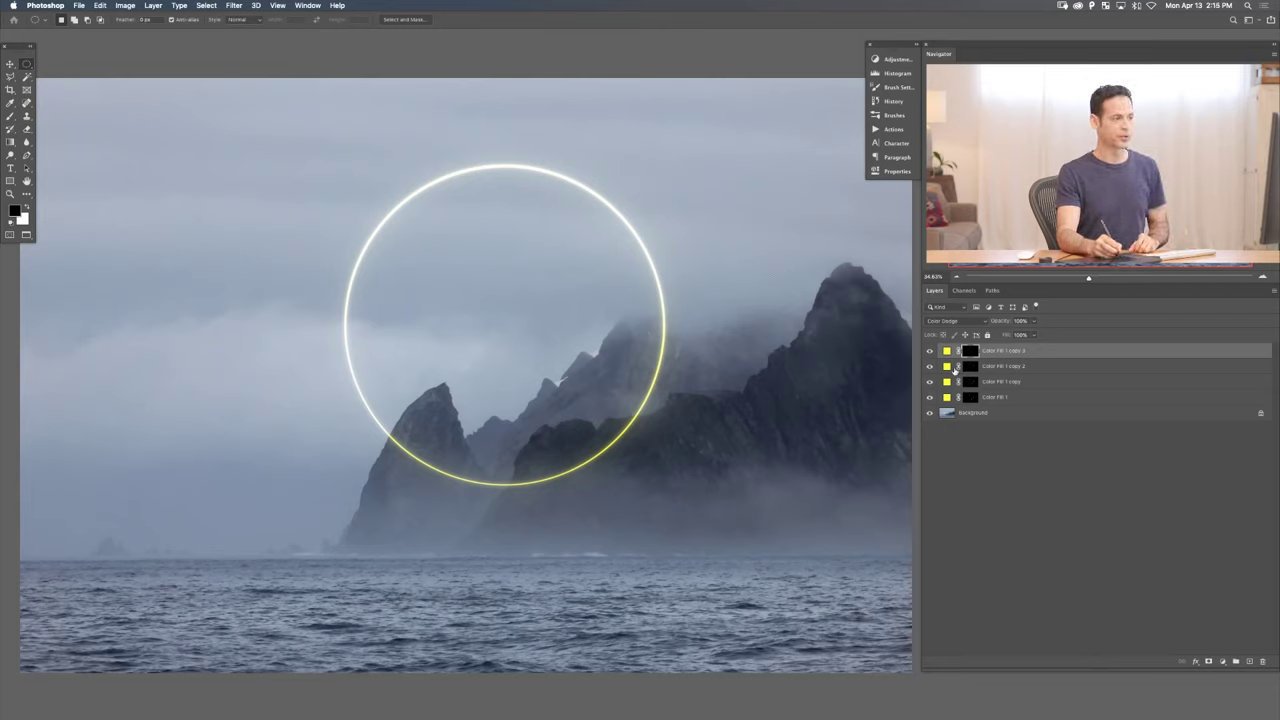
- Hide and reshow the three glow copies to compare the stacked glow
drag(930, 352, 929, 367)
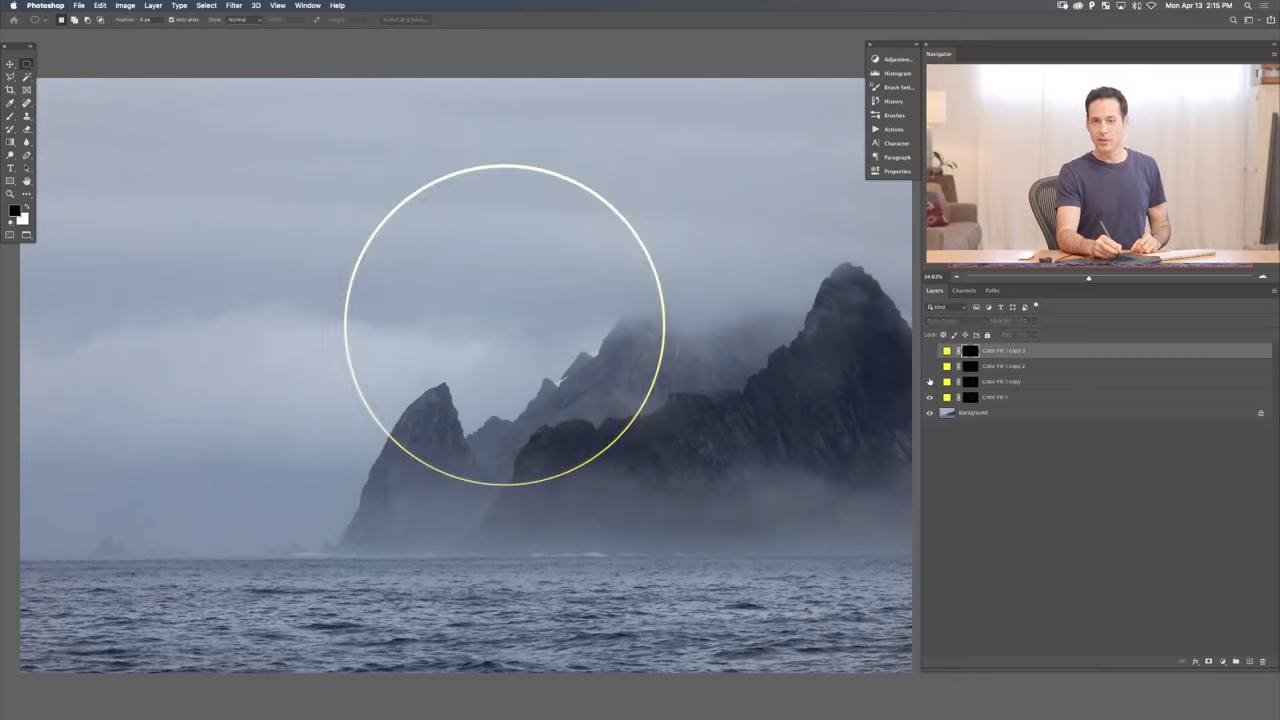
click(930, 381)
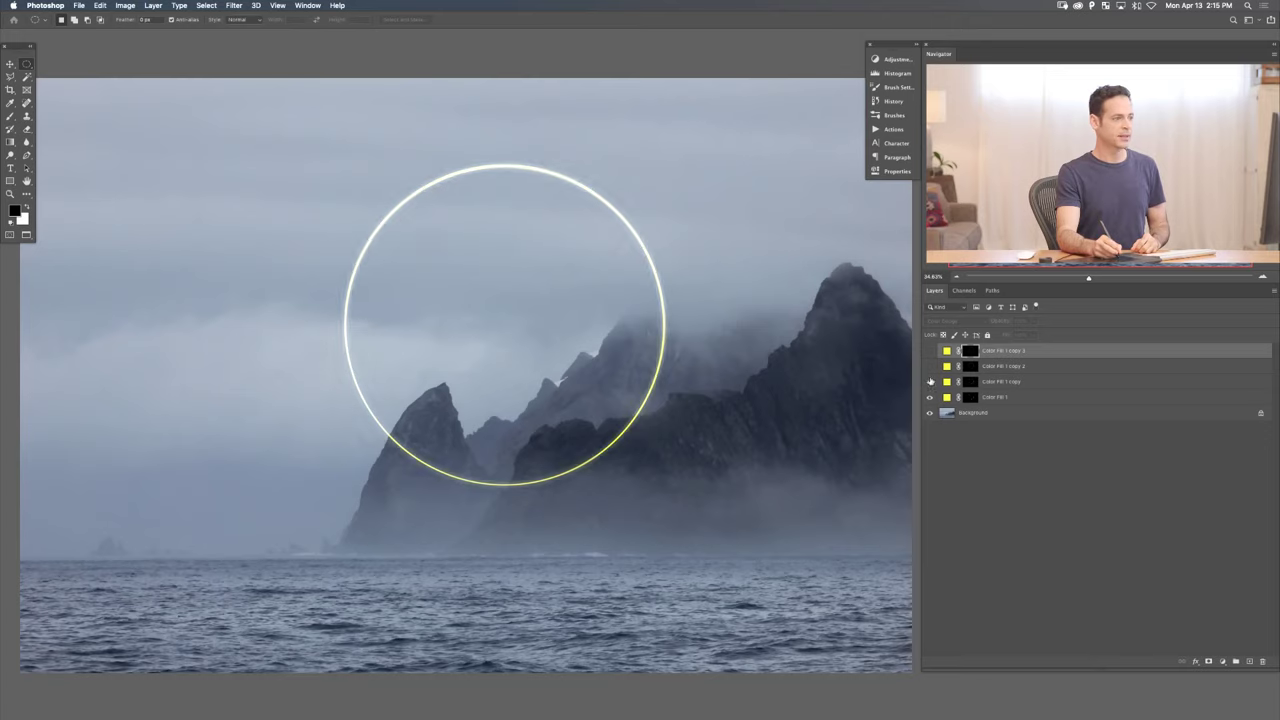
click(929, 367)
click(929, 351)
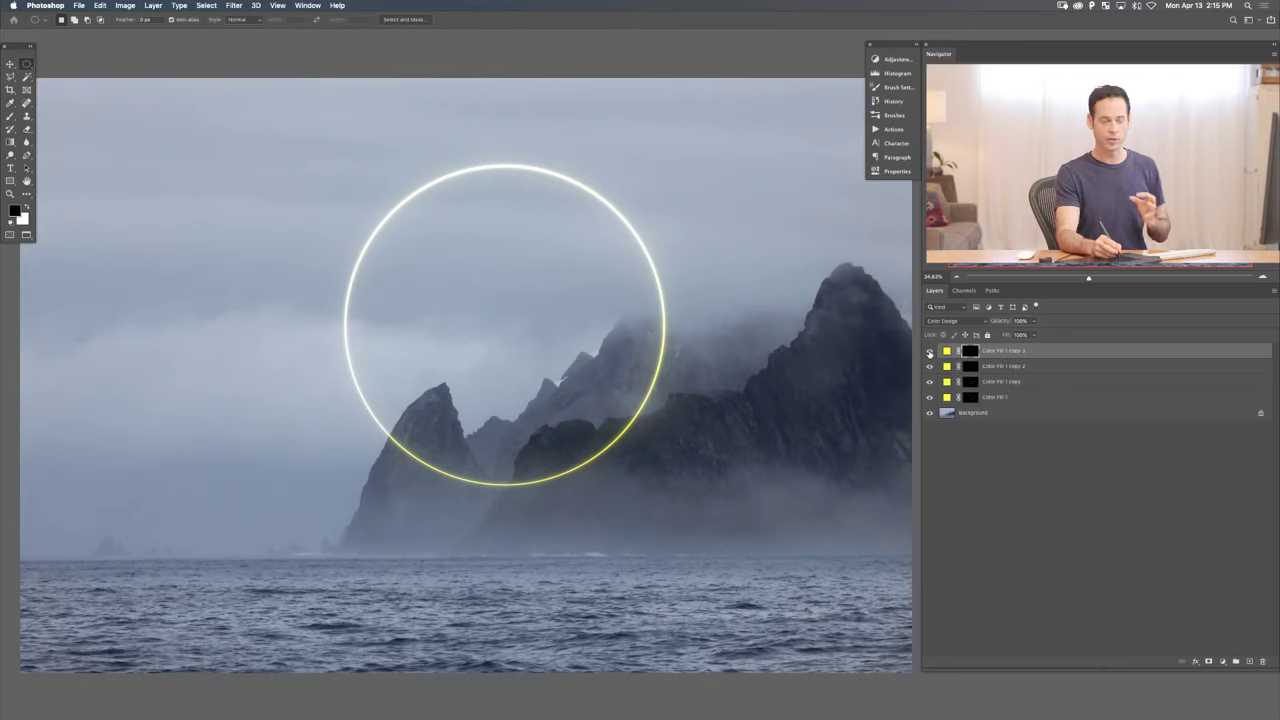
- Warm the widest glow's fill colour and shift the copy 2 glow to orange-yellow
double_click(946, 351)
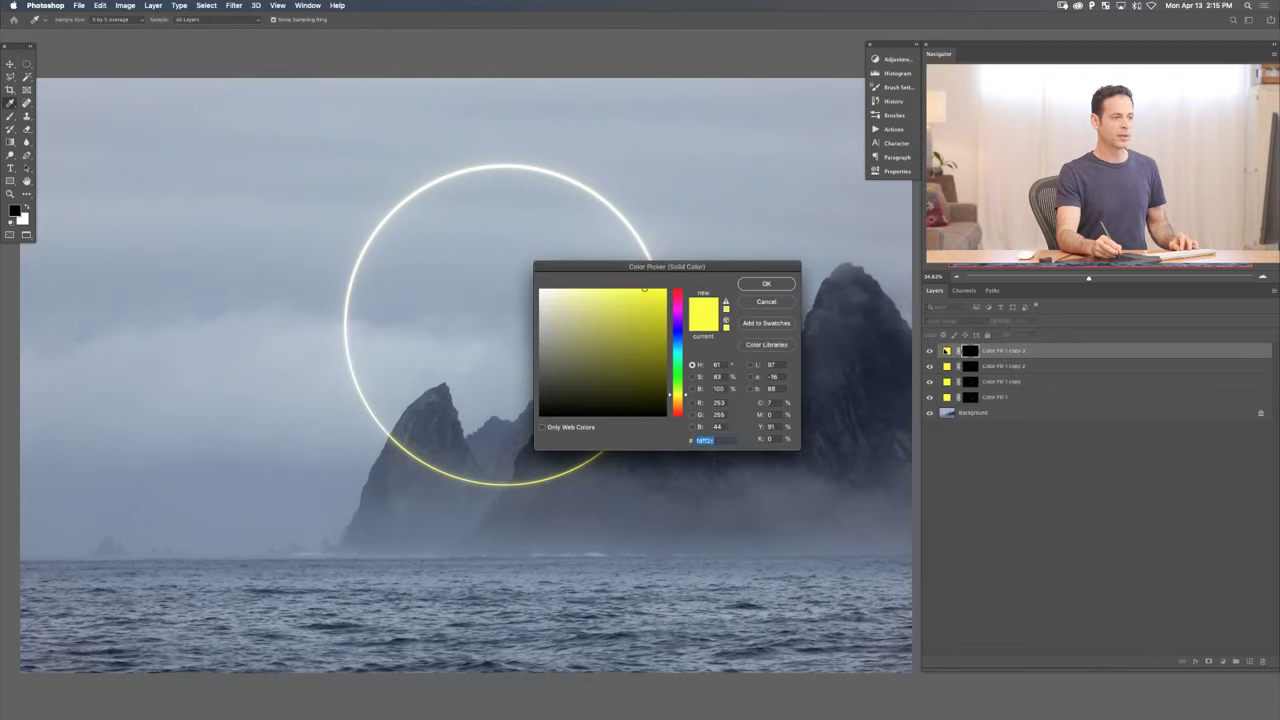
drag(683, 397, 683, 400)
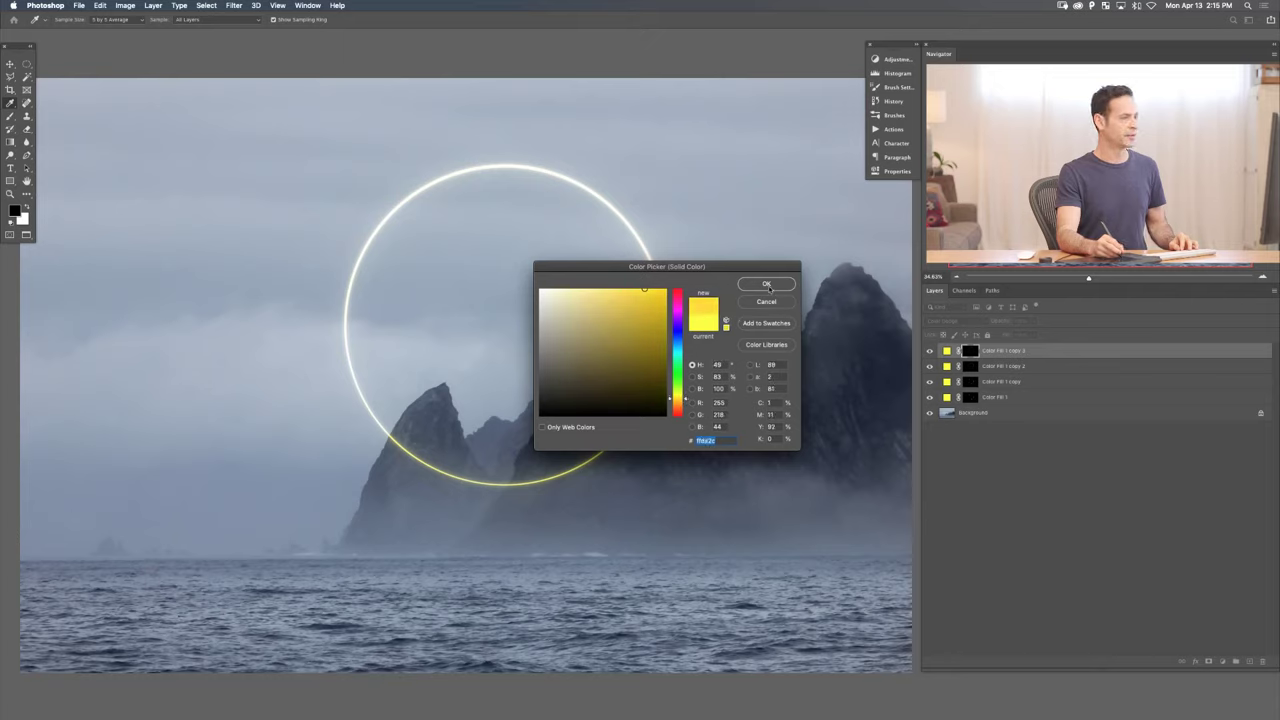
click(767, 285)
double_click(947, 366)
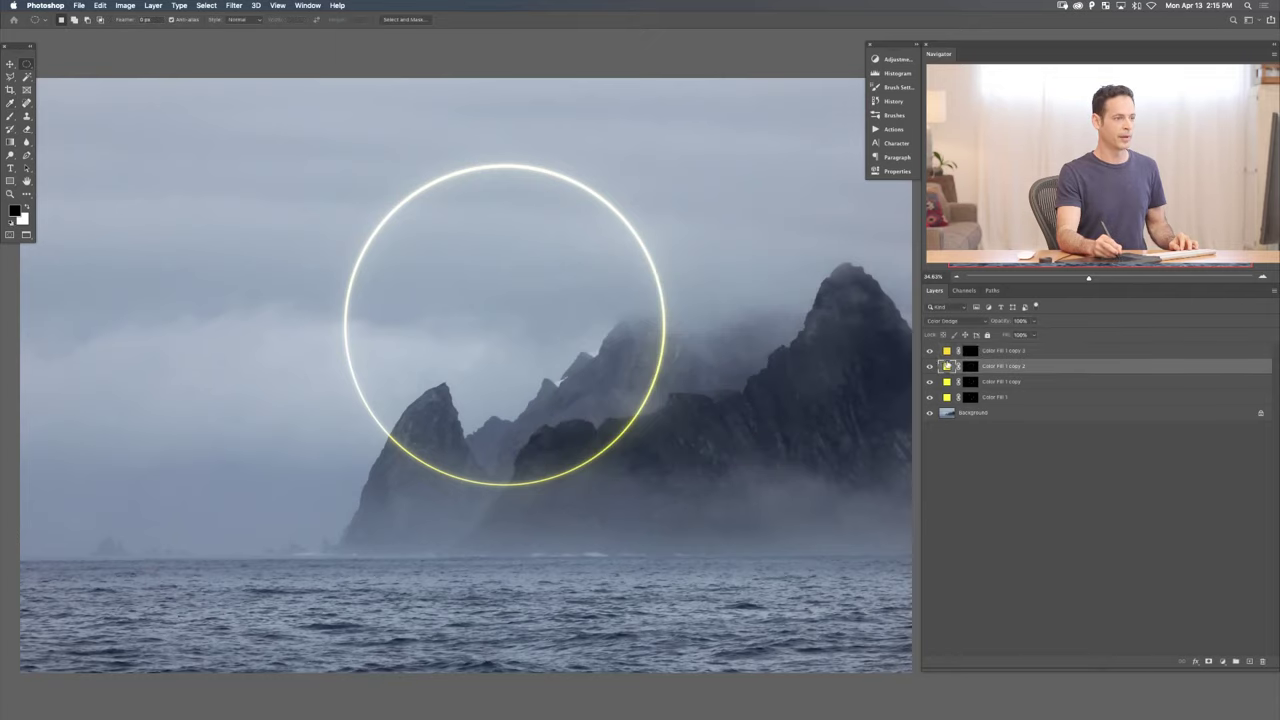
drag(684, 396, 691, 398)
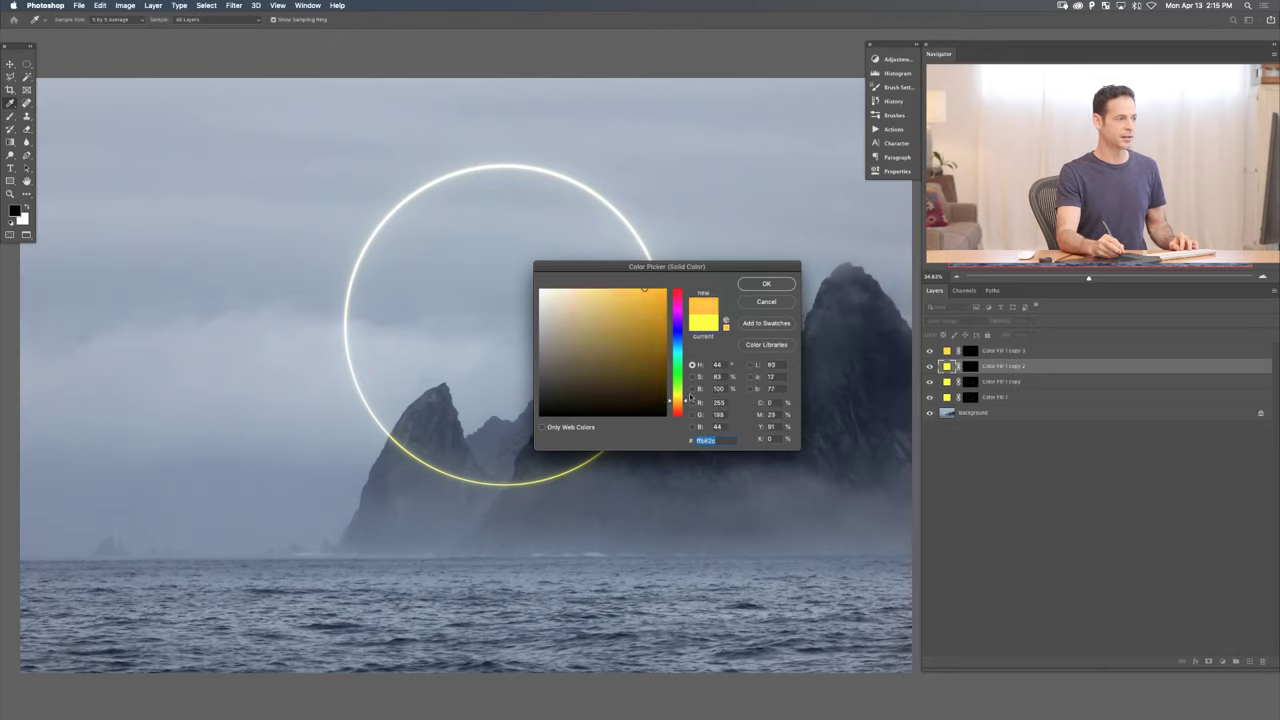
click(770, 287)
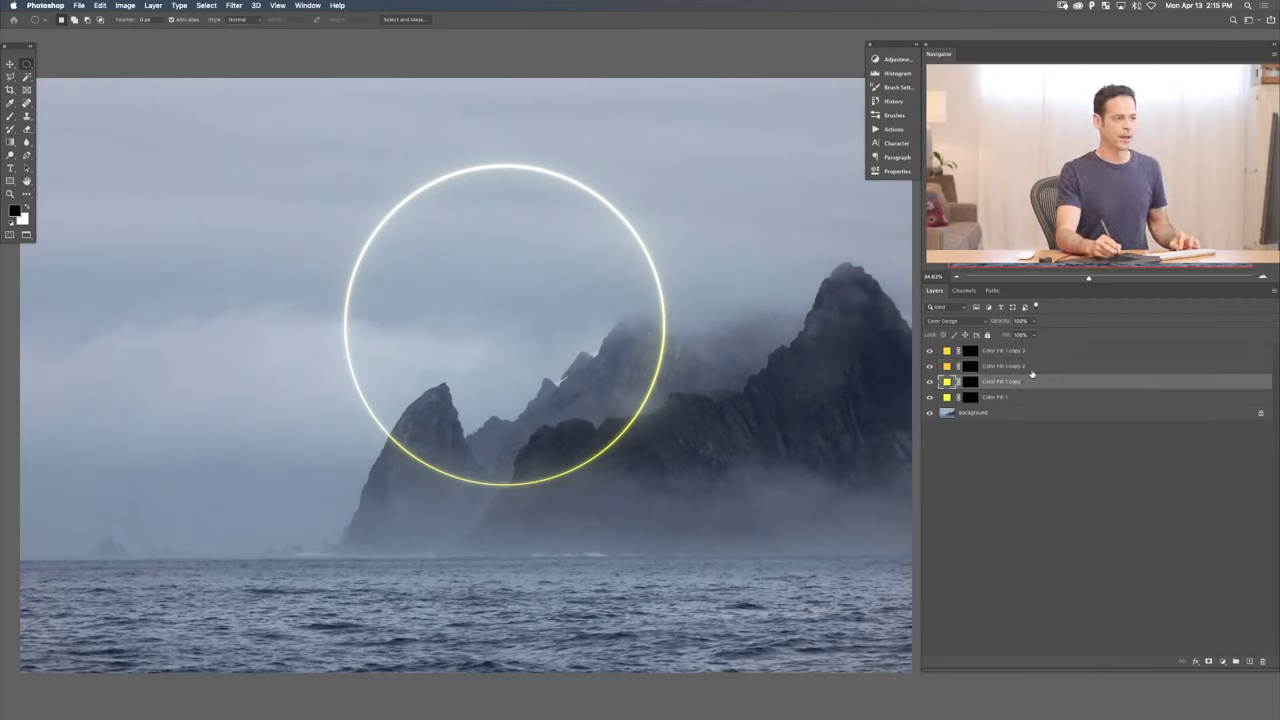
- Duplicate the glow layer as copy 4 and fill it with a fully saturated orange
key(super+j)
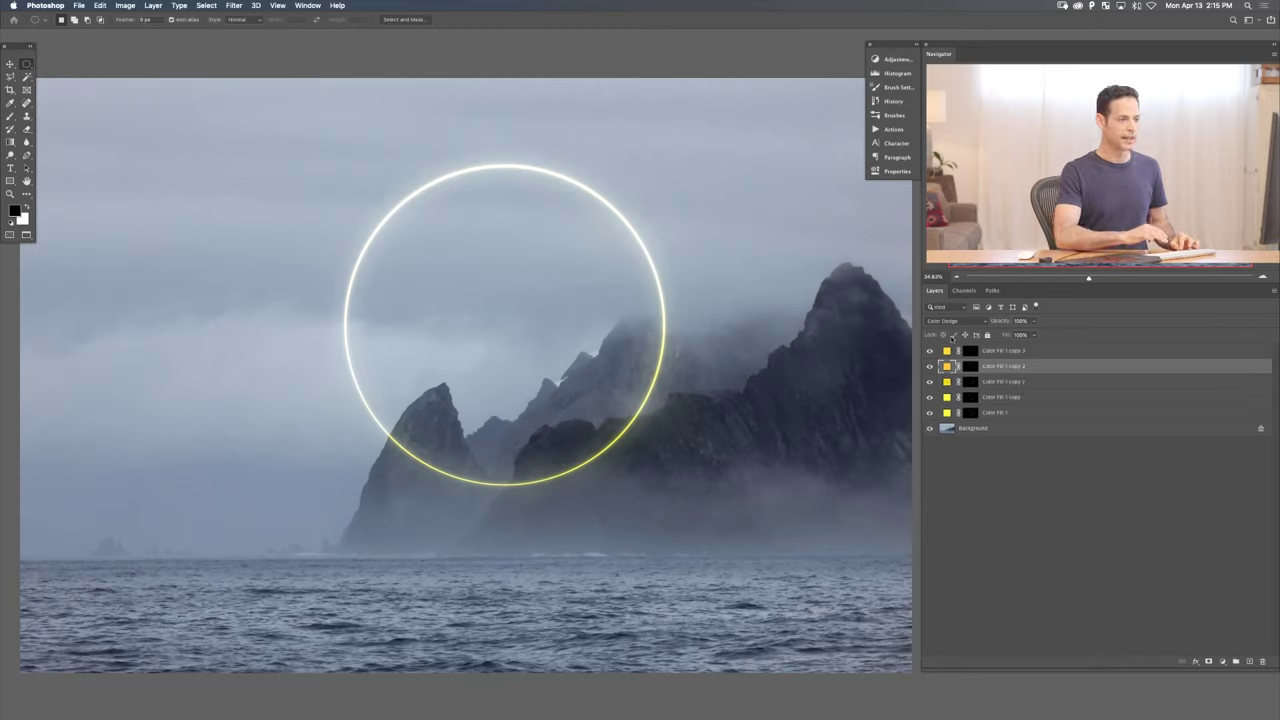
double_click(948, 366)
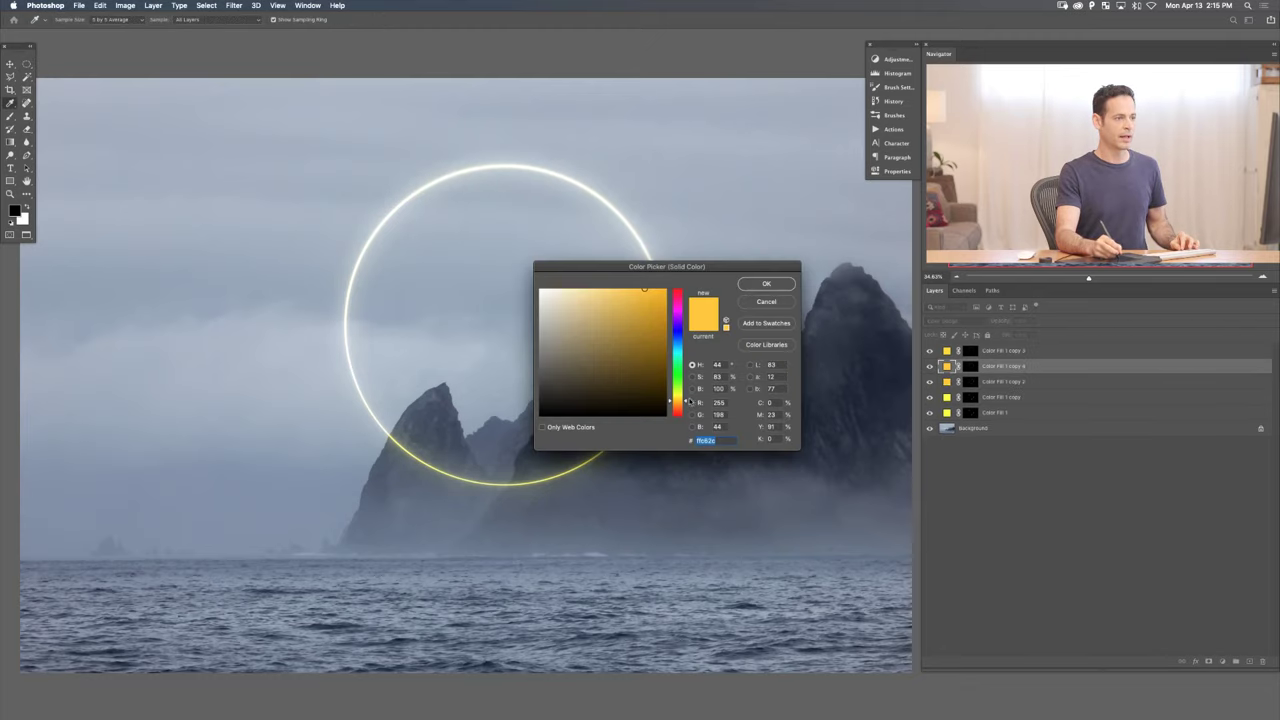
drag(692, 401, 687, 409)
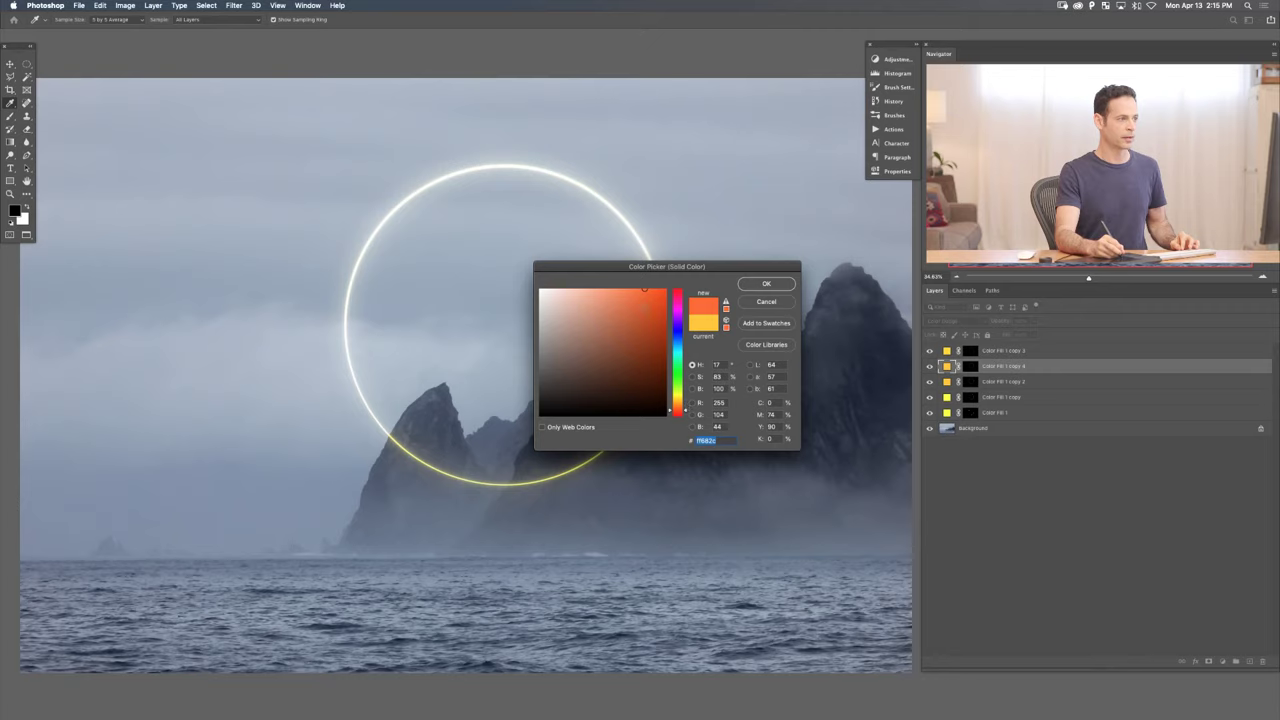
drag(644, 290, 700, 274)
click(766, 285)
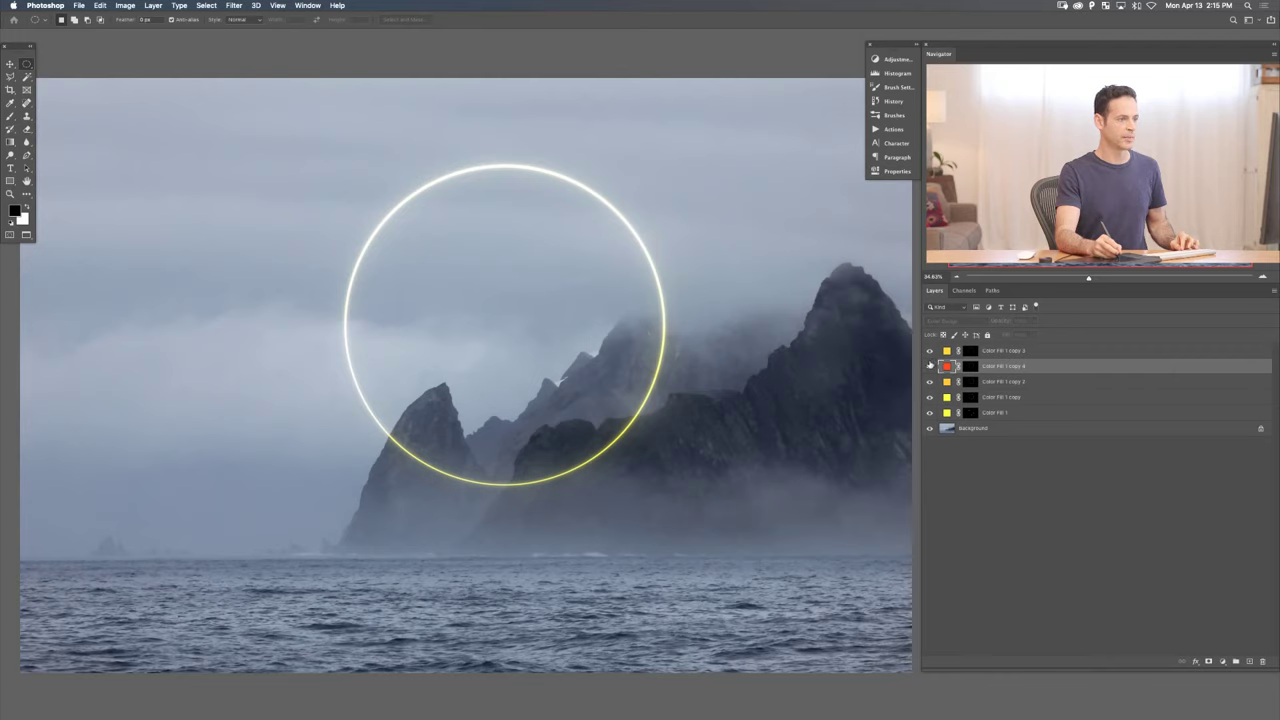
key(x)
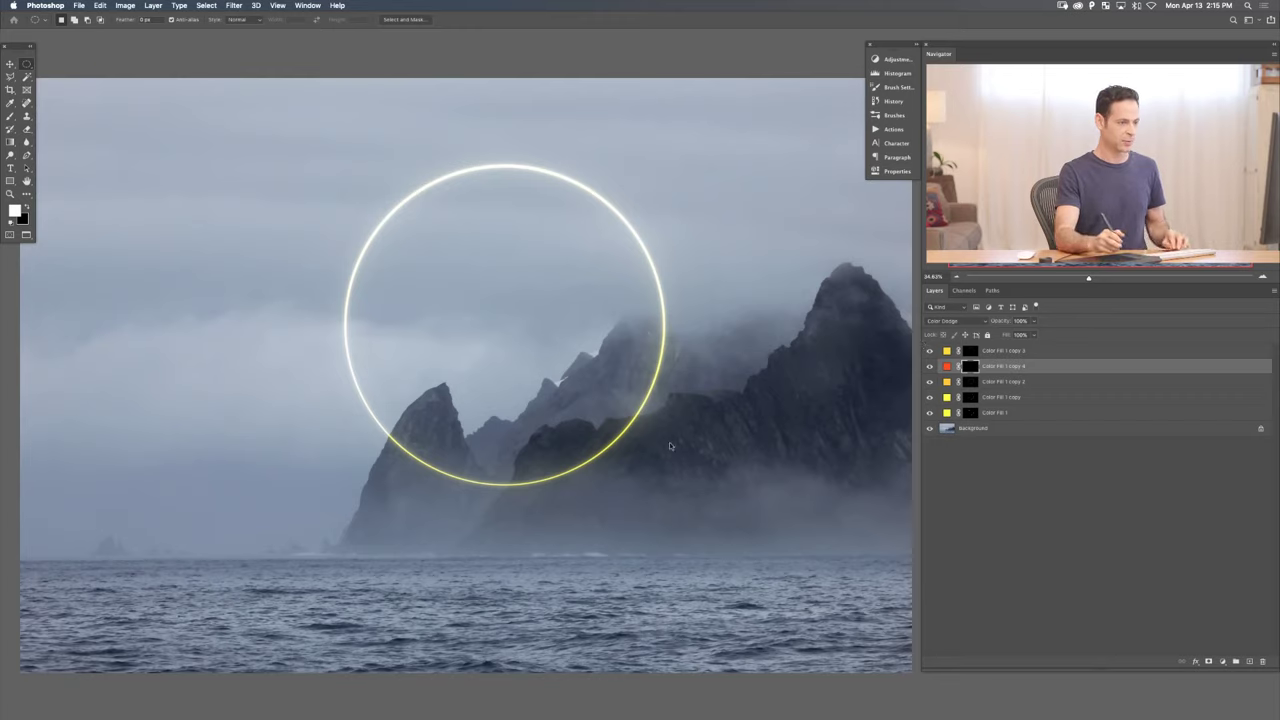
- Paint a brighter glow along the ring's top rim with the soft Aaron Brush in white
key(b)
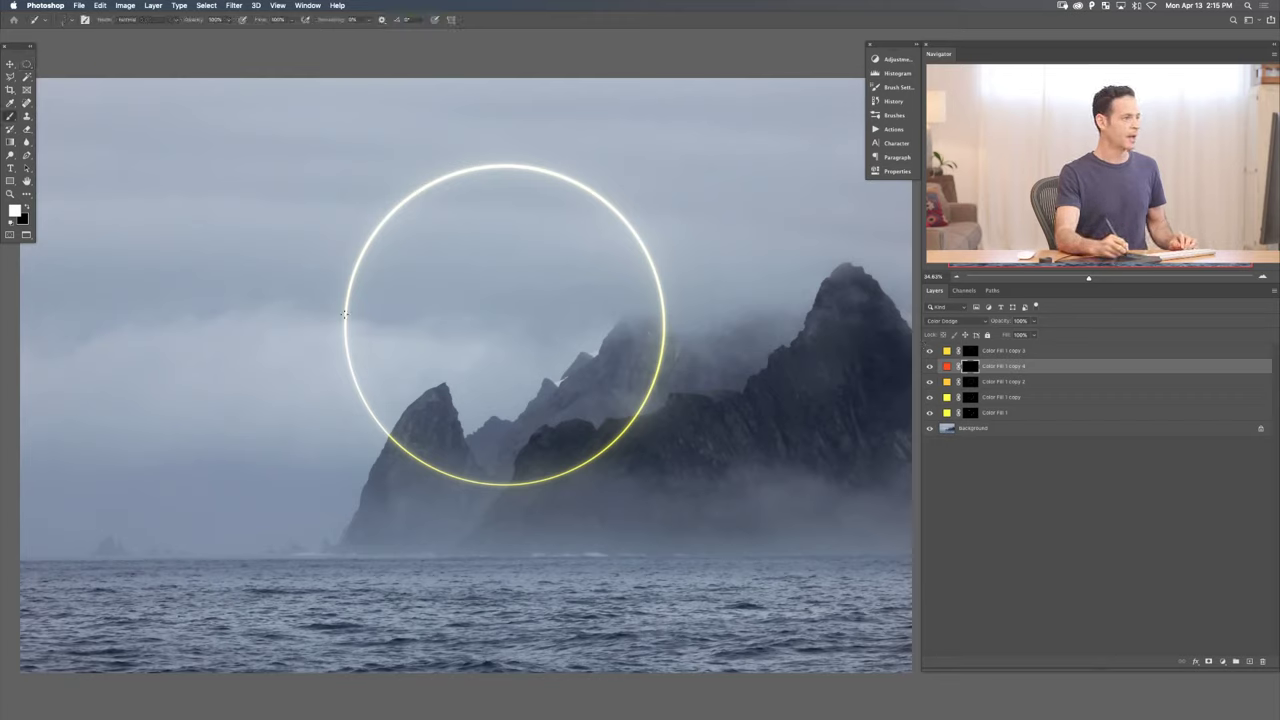
key(x)
right_click(366, 294)
click(438, 390)
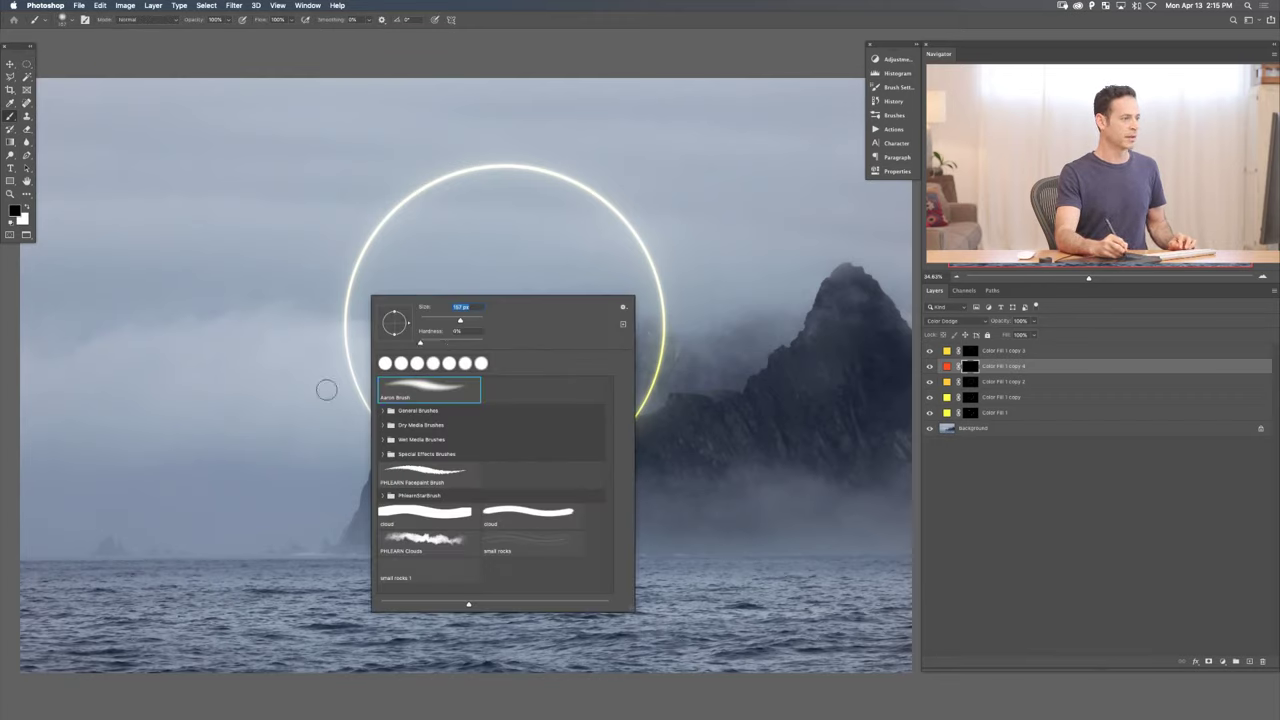
key(bracketleft)
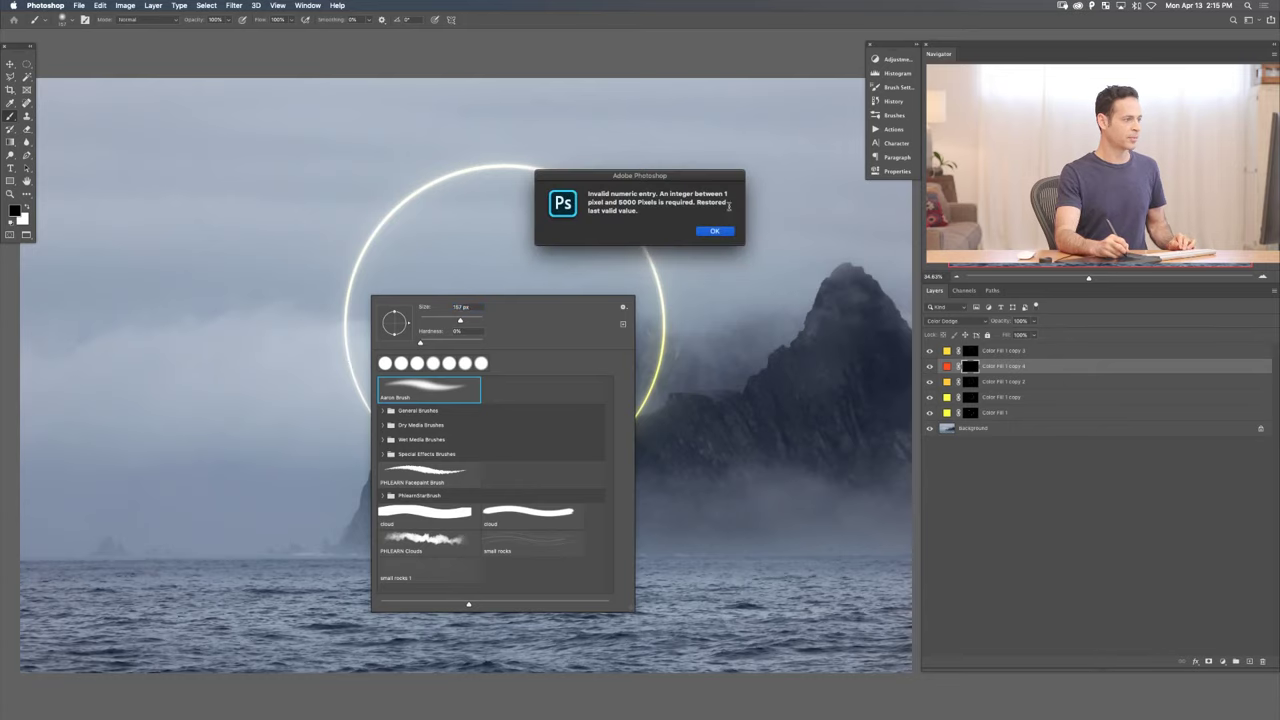
click(727, 235)
key(x)
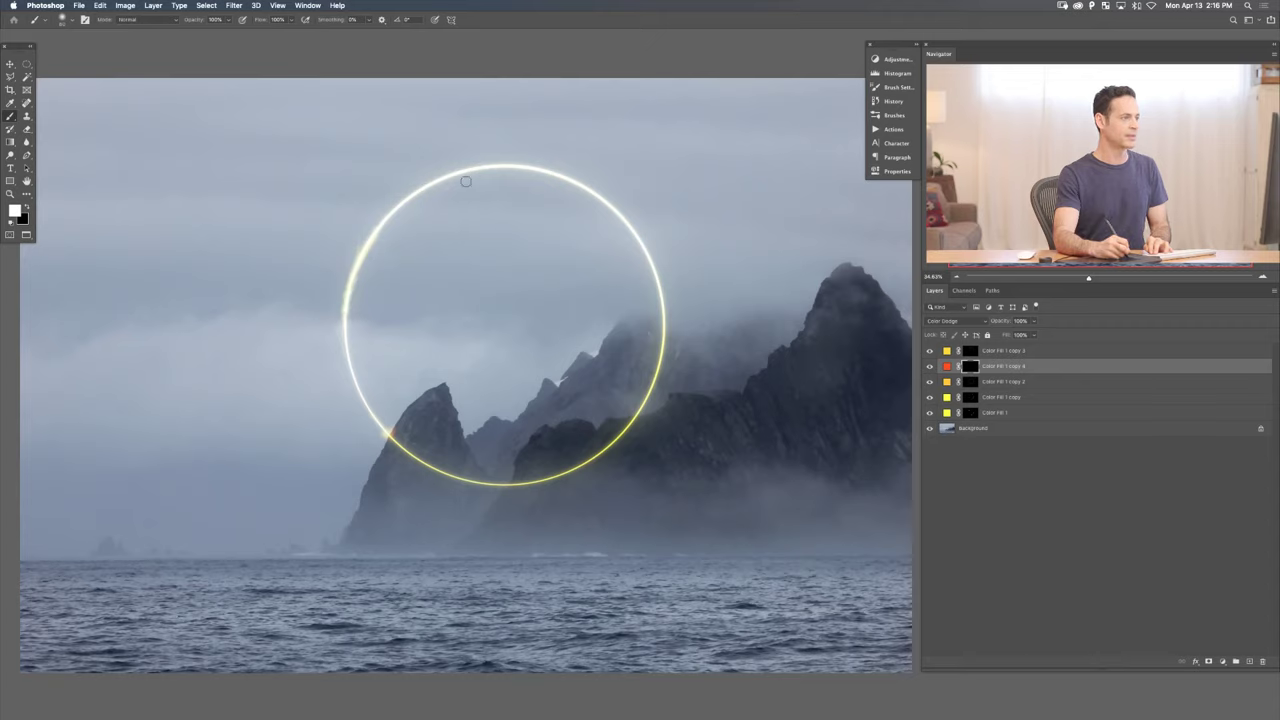
mouse_move(468, 179)
mouse_down()
mouse_move(534, 174)
mouse_move(515, 175)
mouse_up()
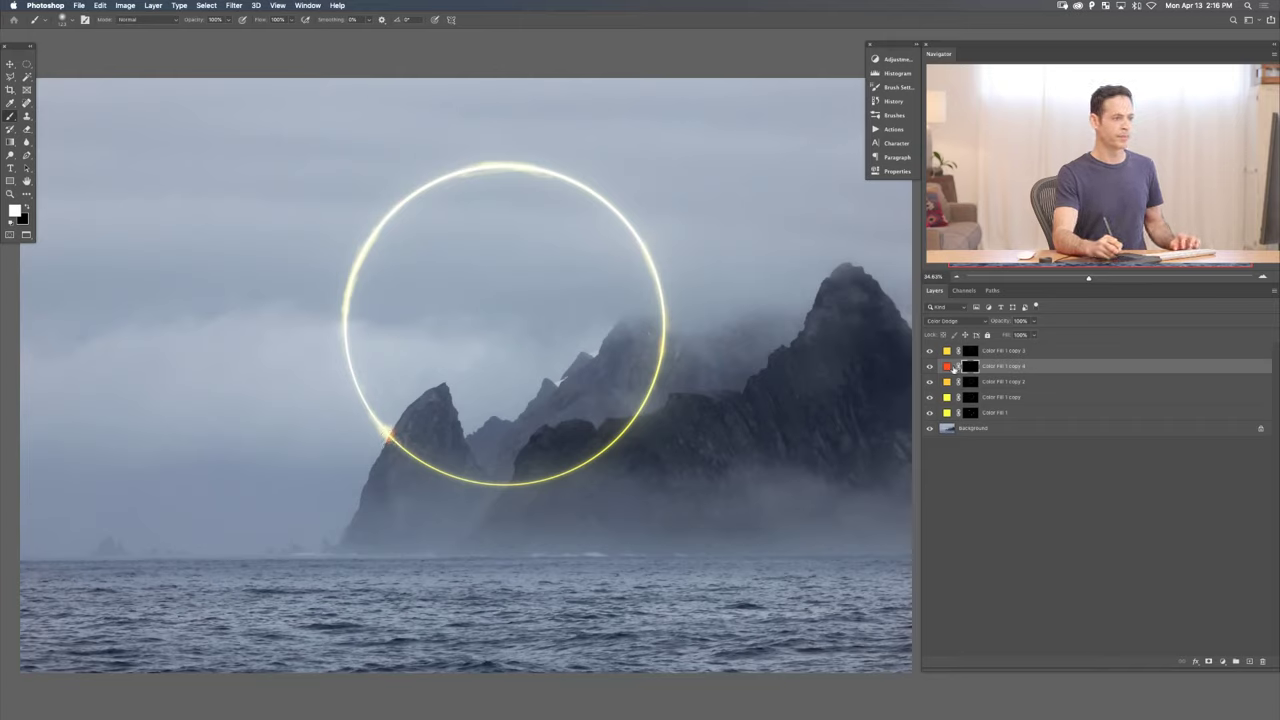
double_click(946, 366)
drag(693, 418, 688, 412)
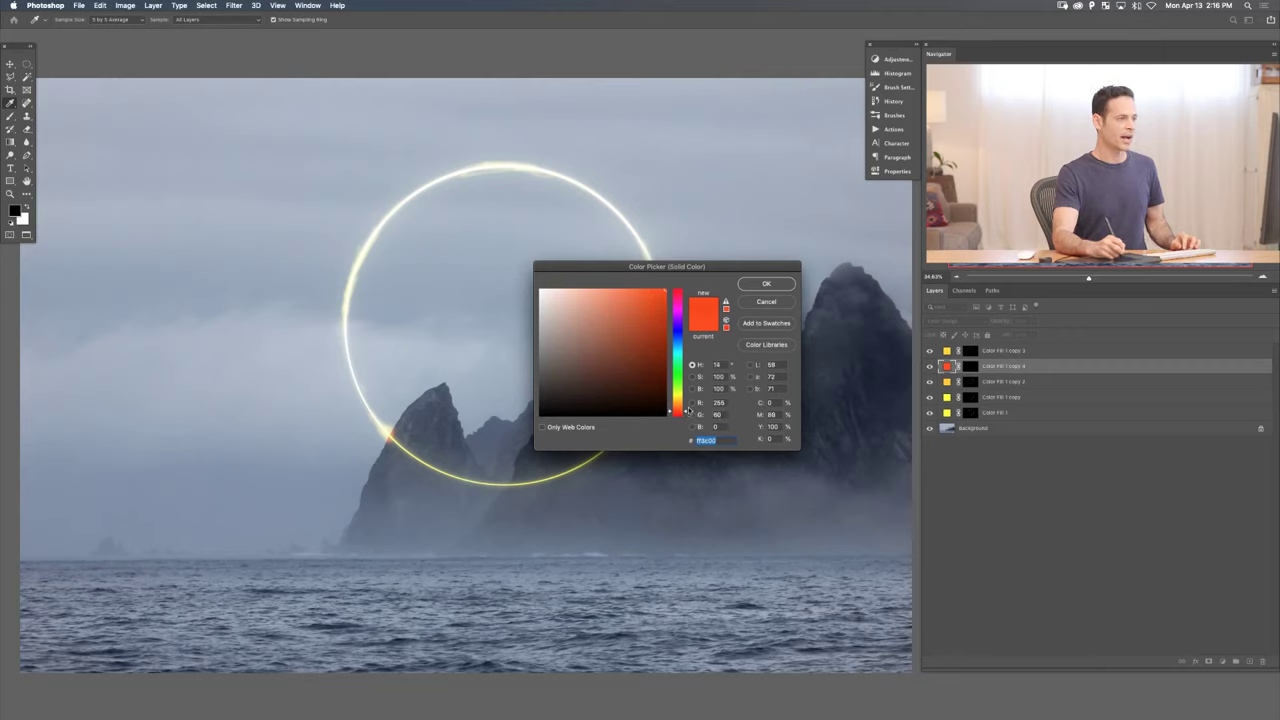
click(641, 306)
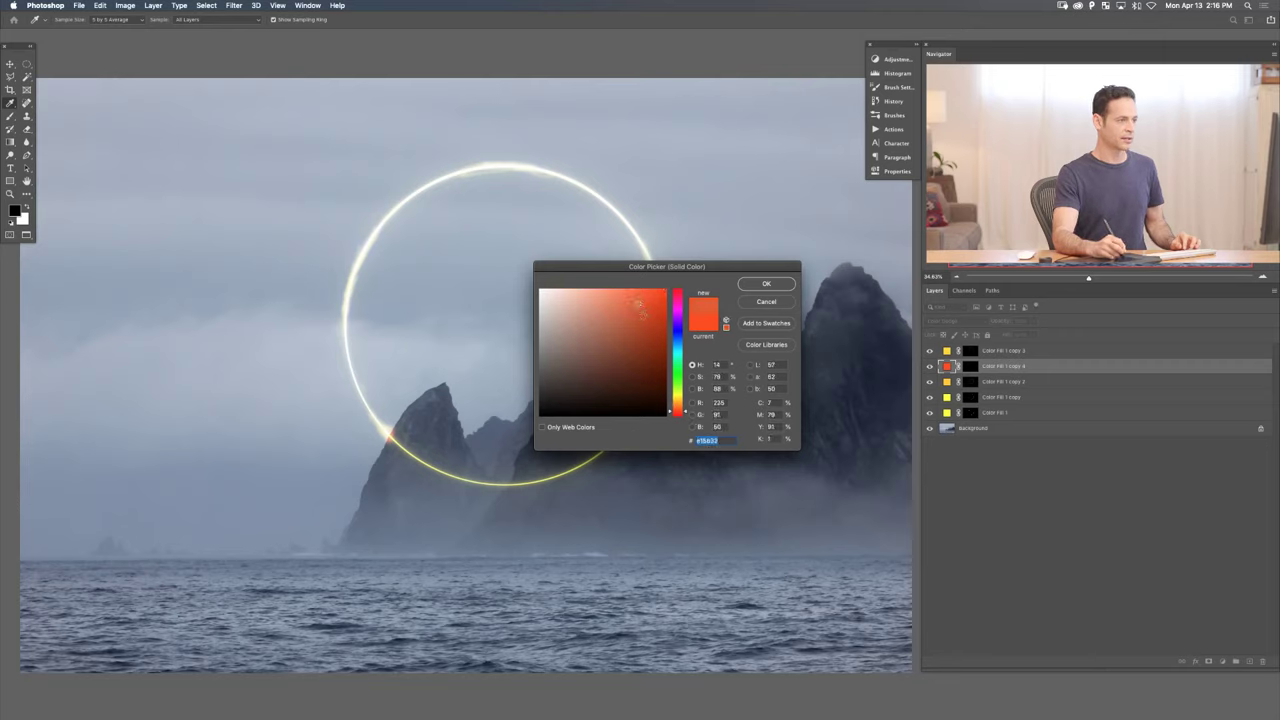
drag(641, 306, 673, 287)
drag(685, 411, 687, 408)
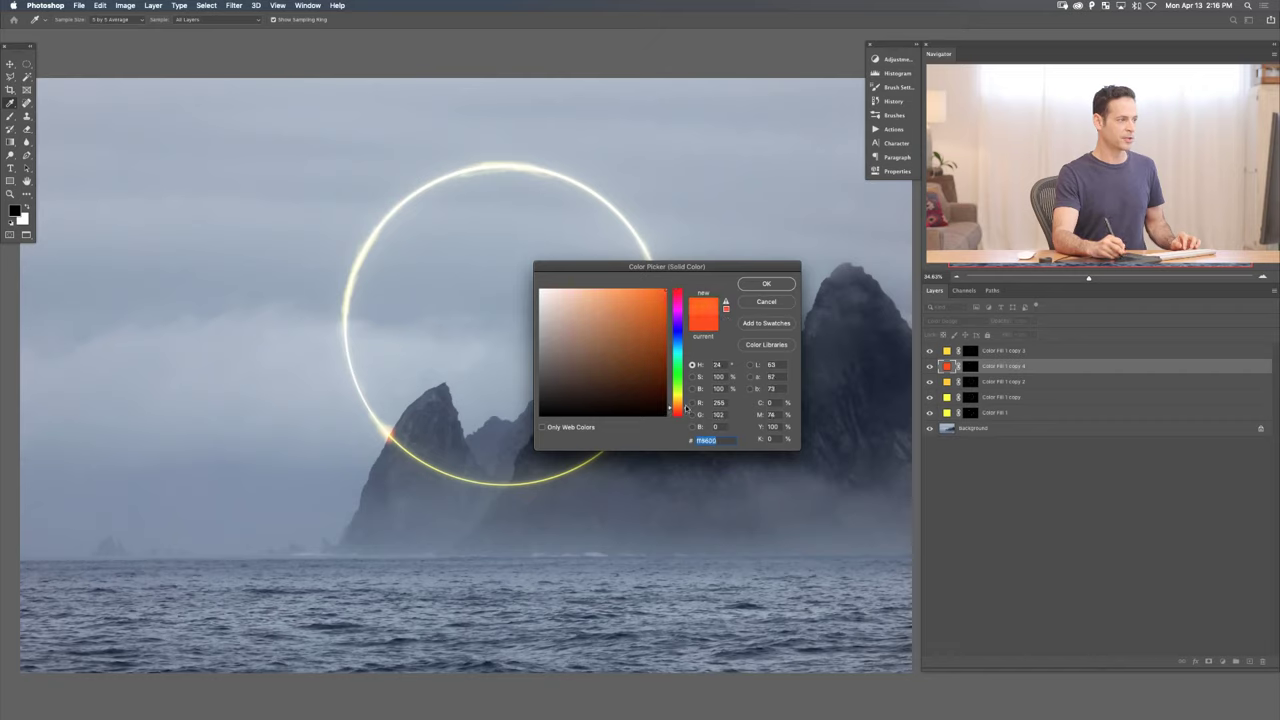
click(766, 302)
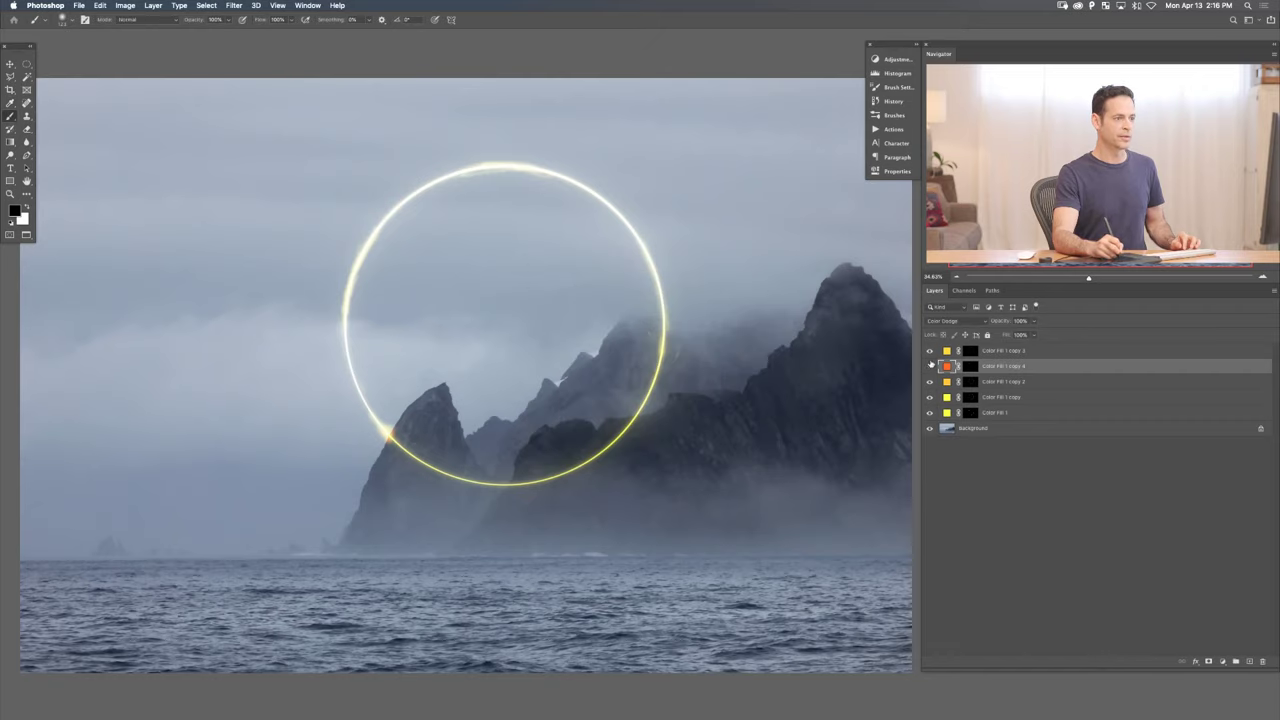
click(929, 366)
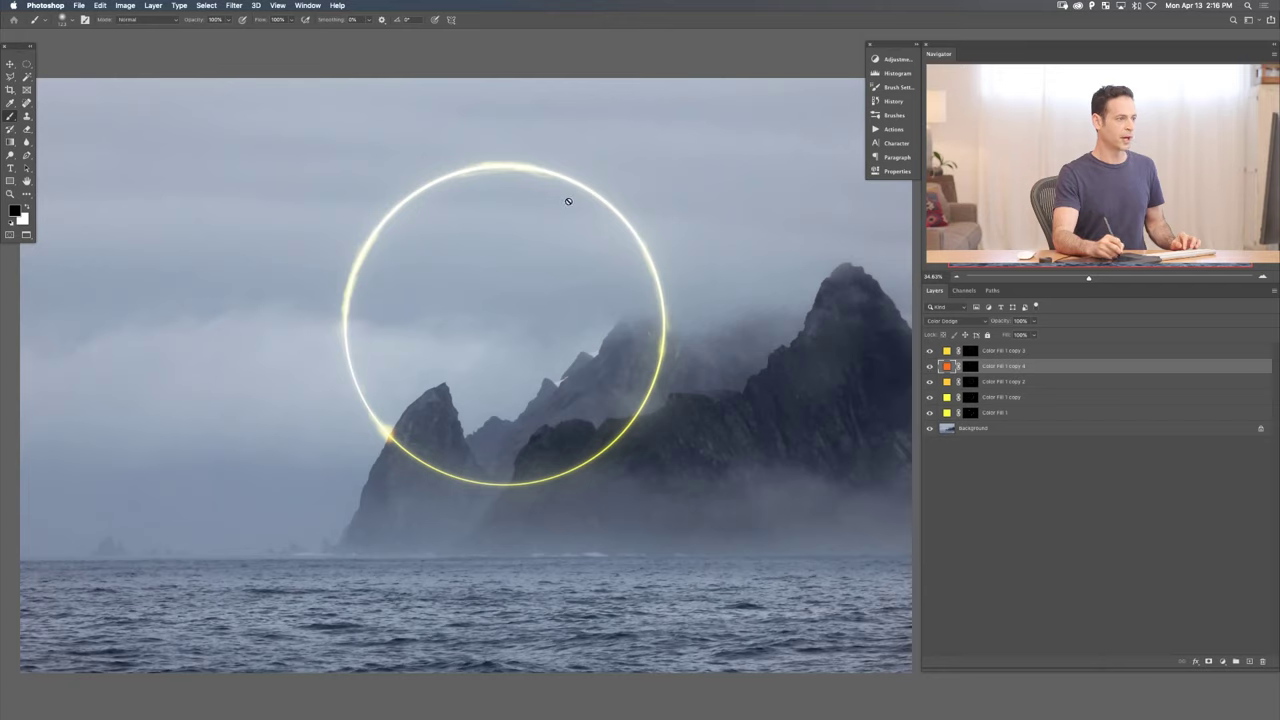
key(x)
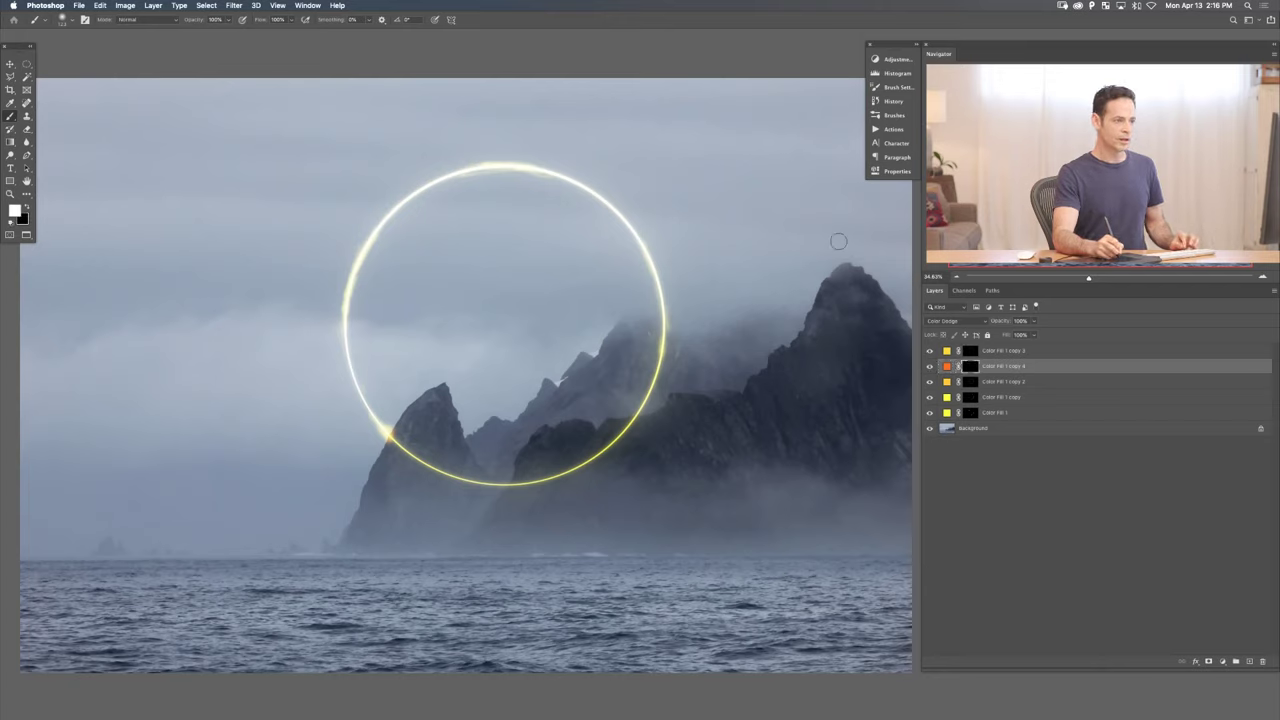
key(x)
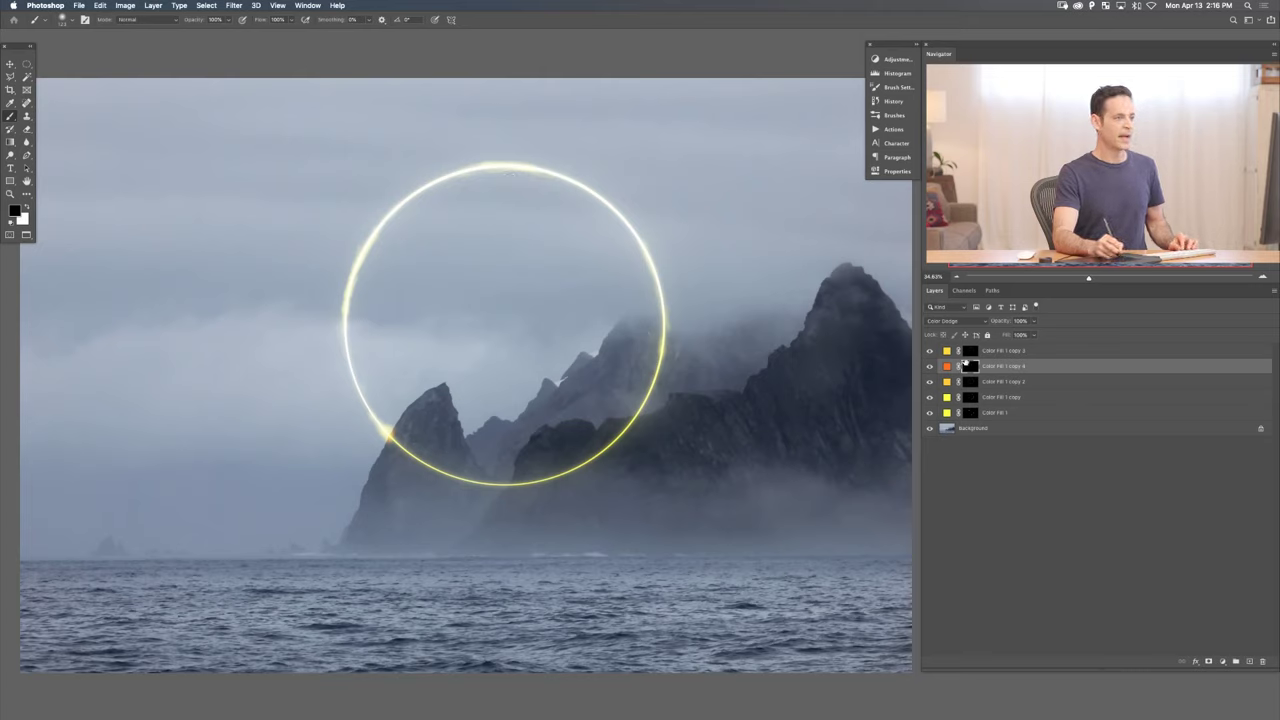
- Apply a Gaussian Blur of radius 40.2 pixels to the orange glow layer's mask
click(234, 5)
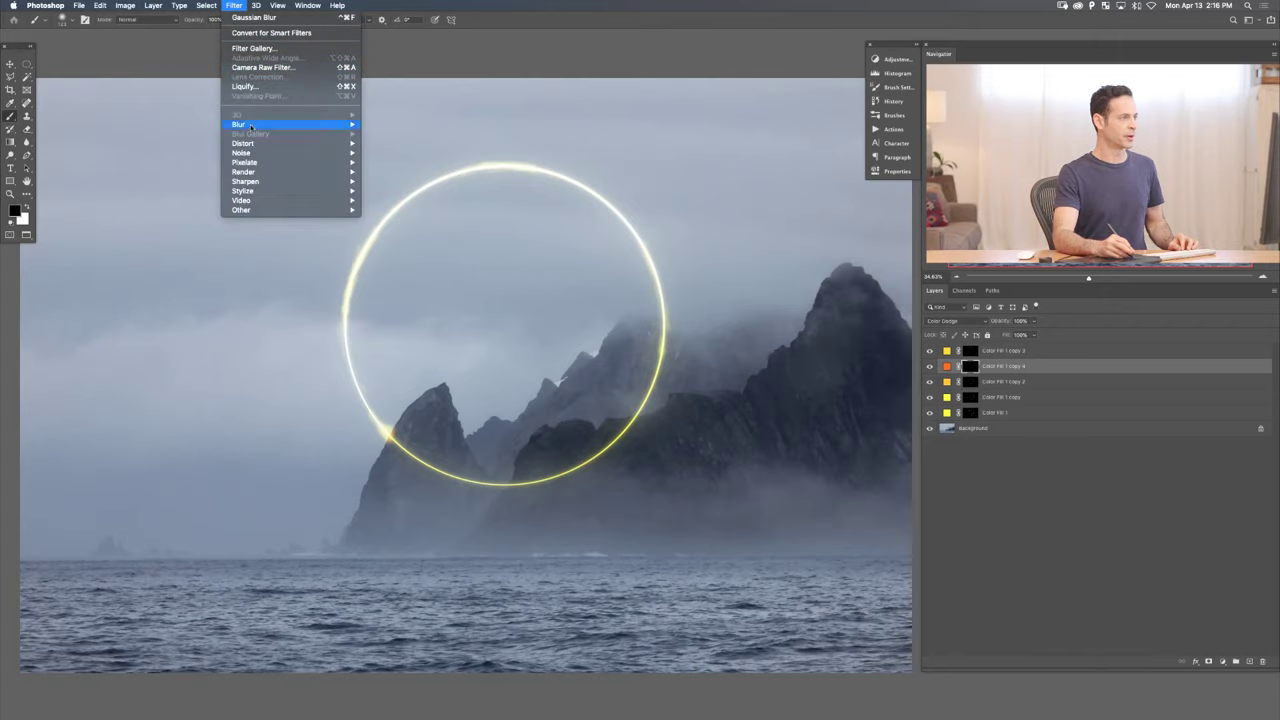
mouse_move(248, 124)
click(395, 162)
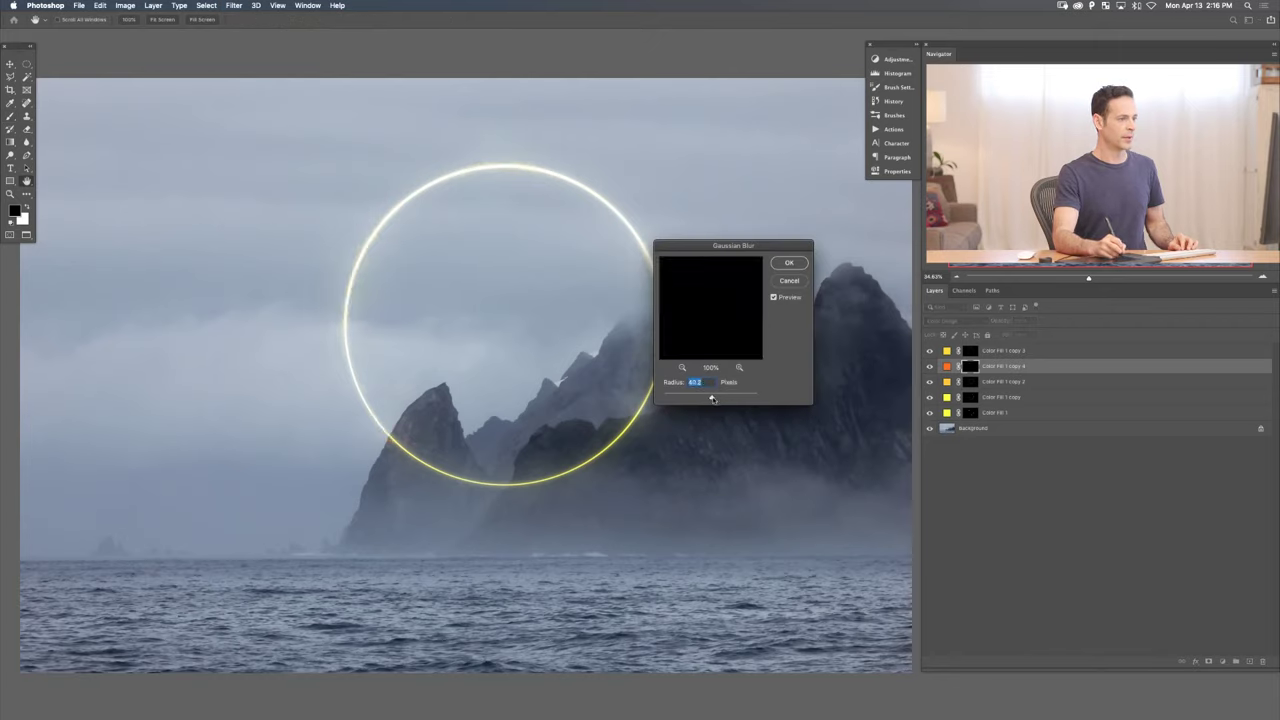
click(712, 398)
click(789, 265)
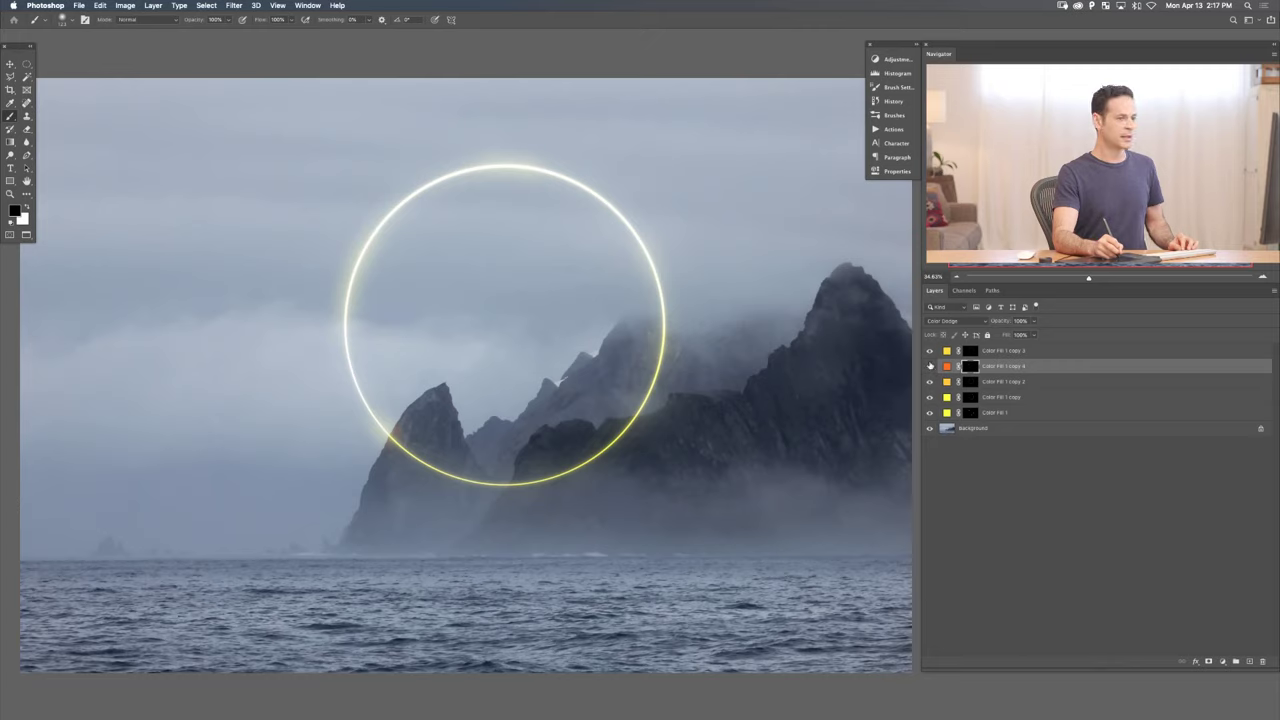
- Toggle the orange glow layer on and off to compare, leaving it visible
click(929, 366)
click(929, 366)
click(929, 366)
click(929, 366)
click(929, 366)
click(929, 366)
click(929, 366)
click(929, 366)
click(929, 366)
click(929, 366)
click(929, 366)
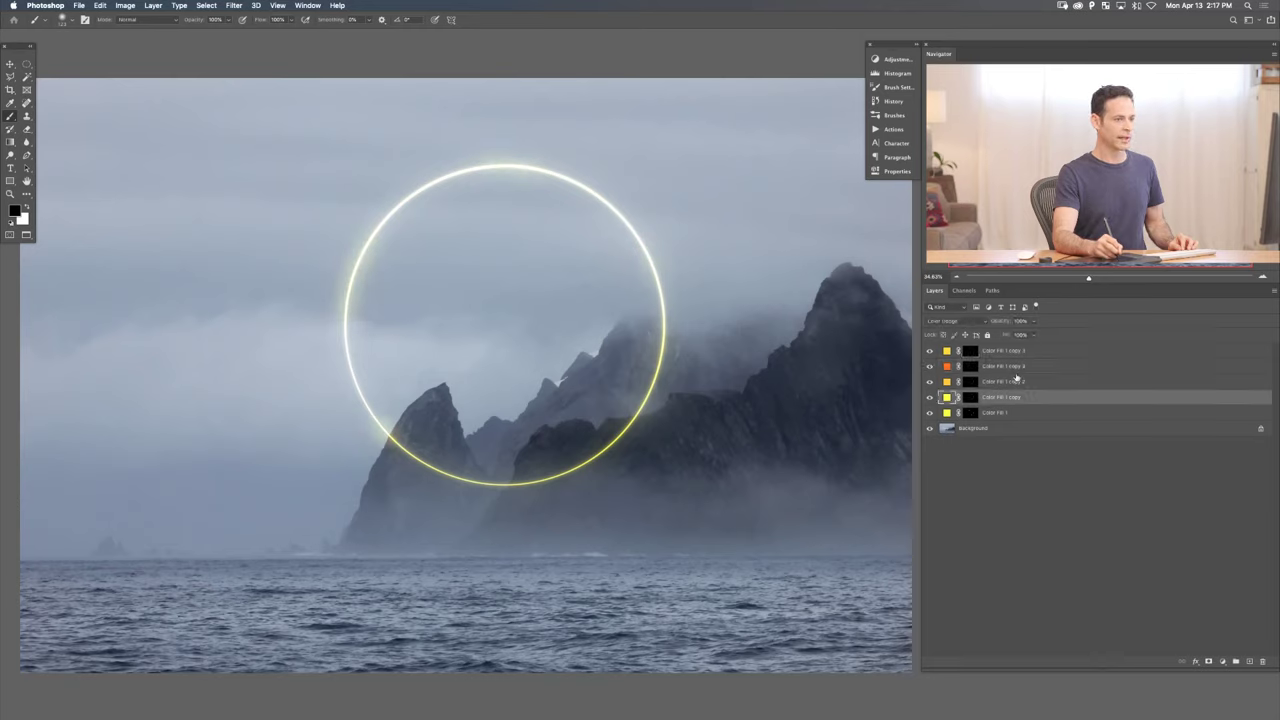
- Alt-drag a fill layer copy to the top and paint white on its mask at the peak junction
drag(1015, 397, 975, 363)
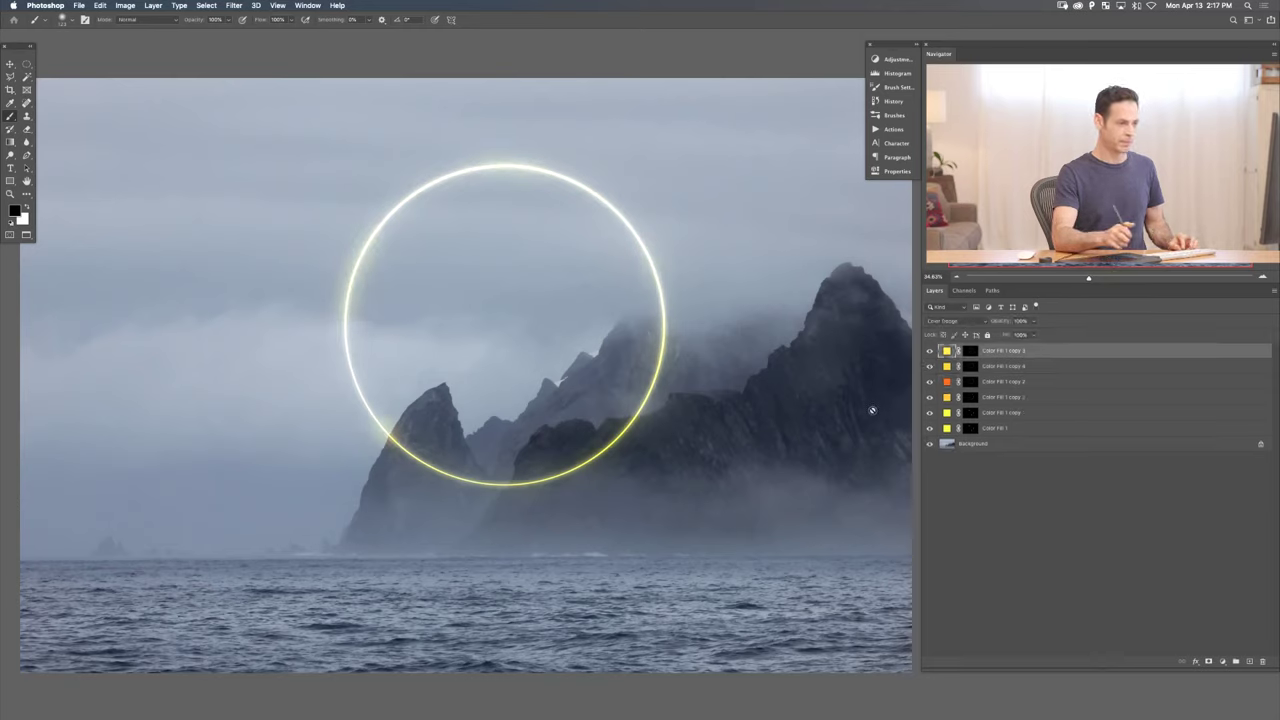
click(969, 351)
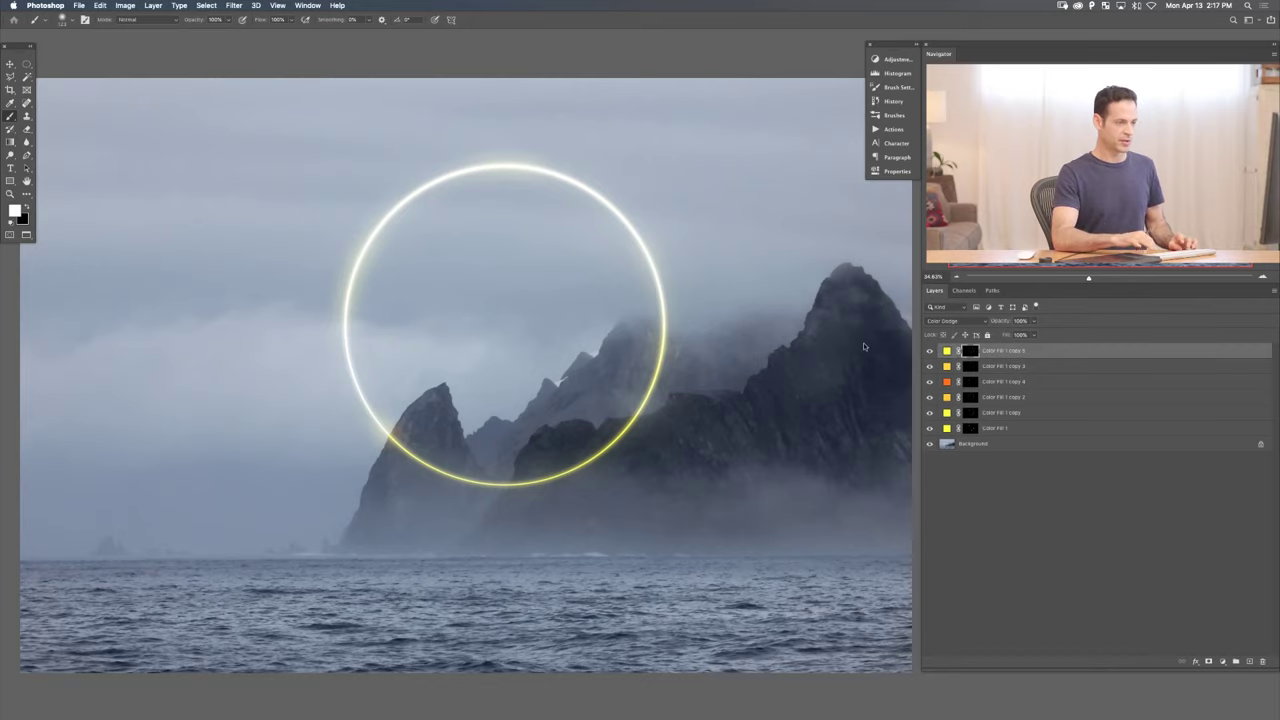
key(x)
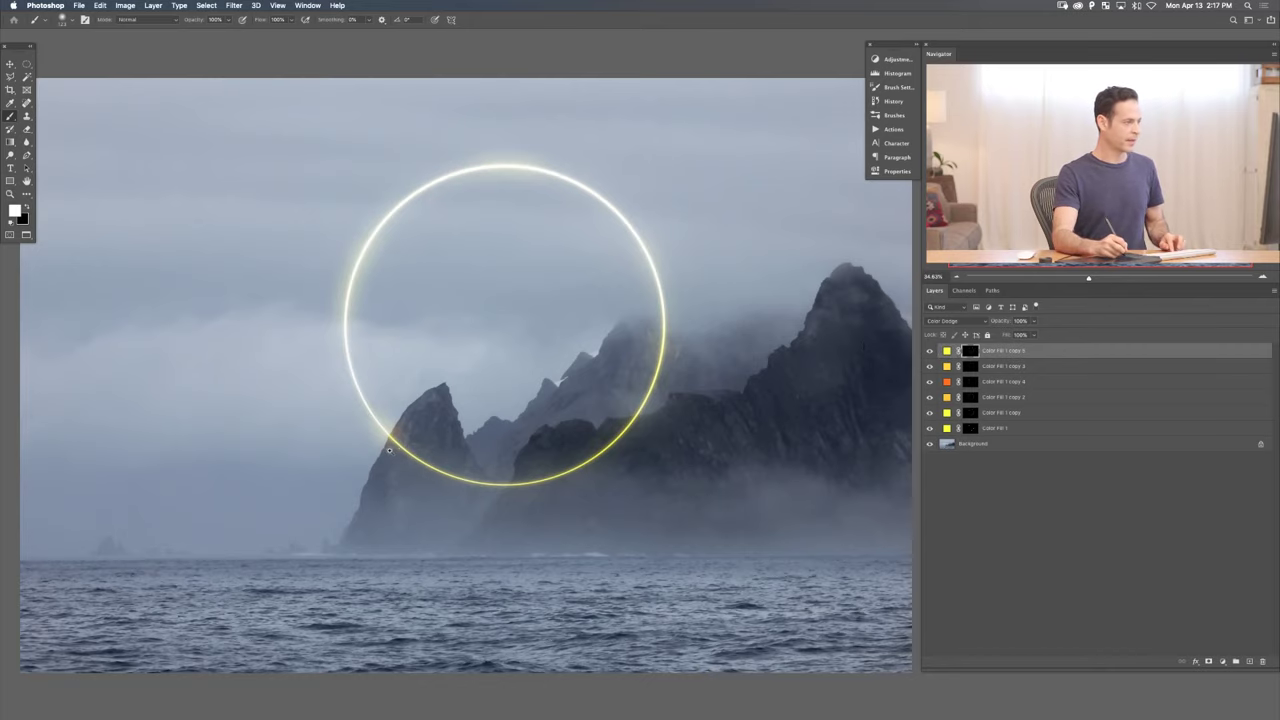
scroll(406, 433, up, 5)
mouse_move(446, 362)
mouse_down()
mouse_move(414, 425)
mouse_move(380, 392)
mouse_move(366, 400)
mouse_move(388, 407)
mouse_up()
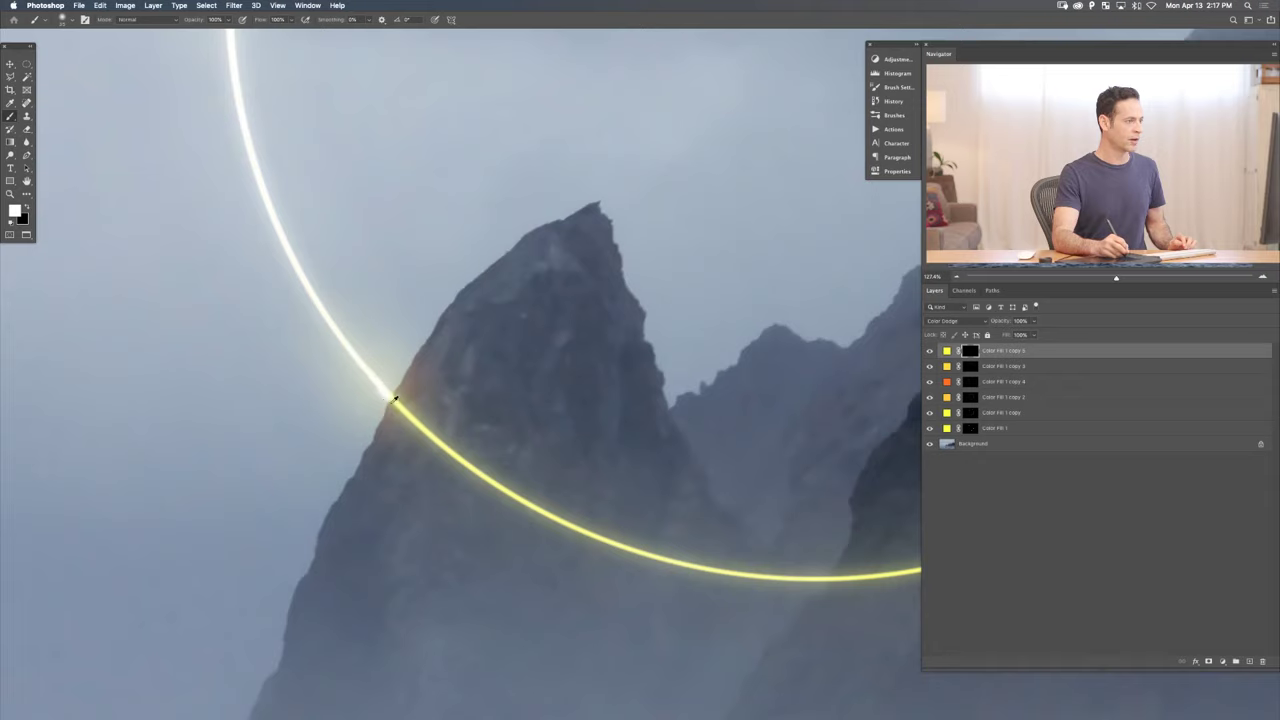
key(bracketright)
drag(390, 390, 385, 412)
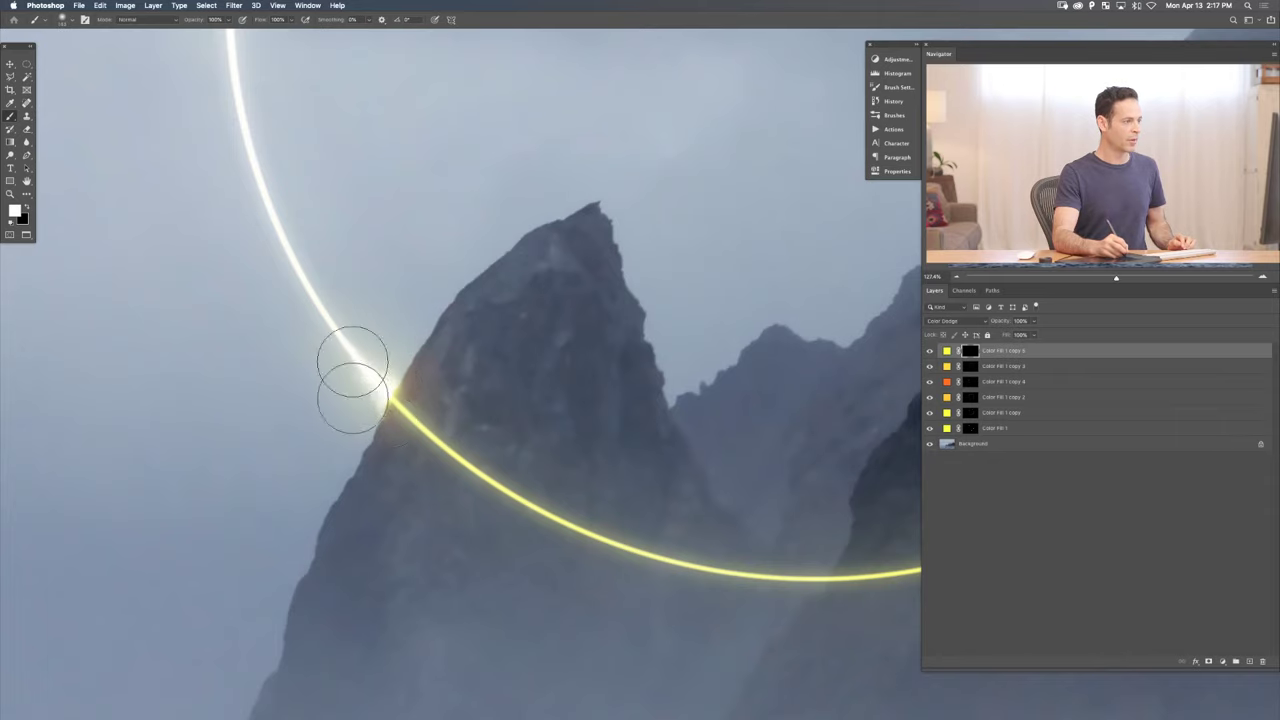
- Set the brush to black at 20% flow, resizing it with the whole ring in view
key(x)
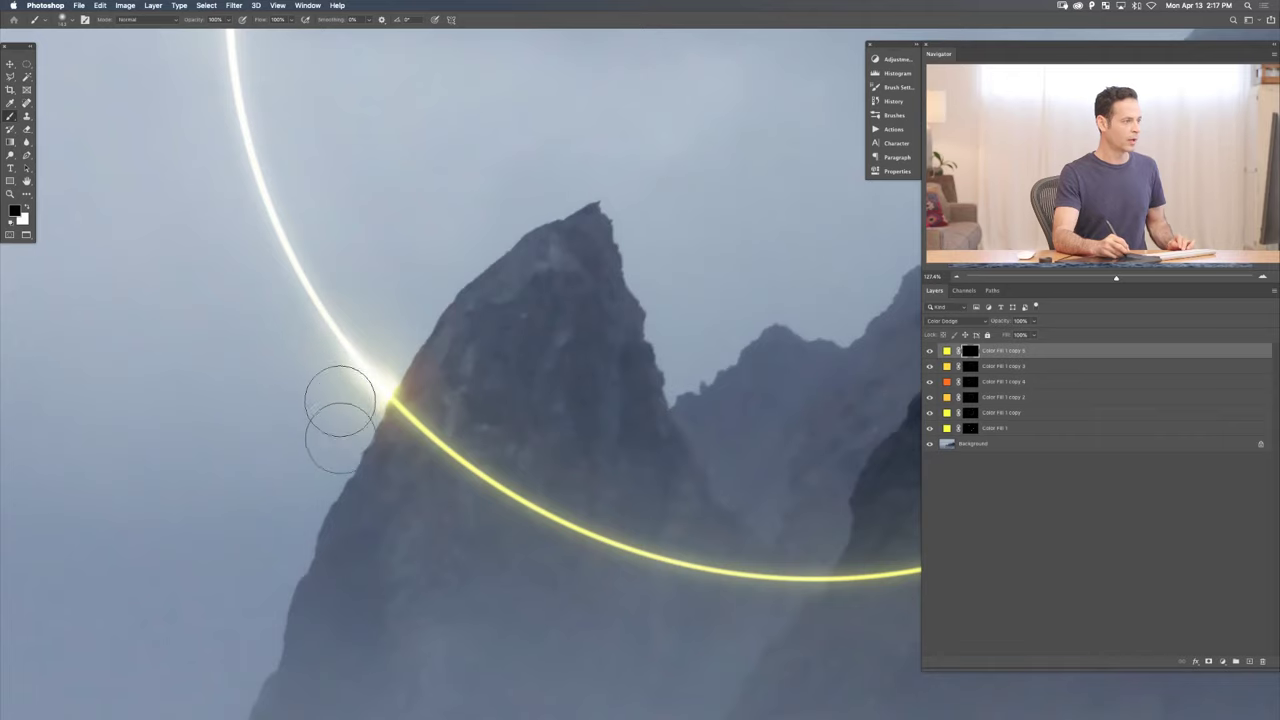
key(x)
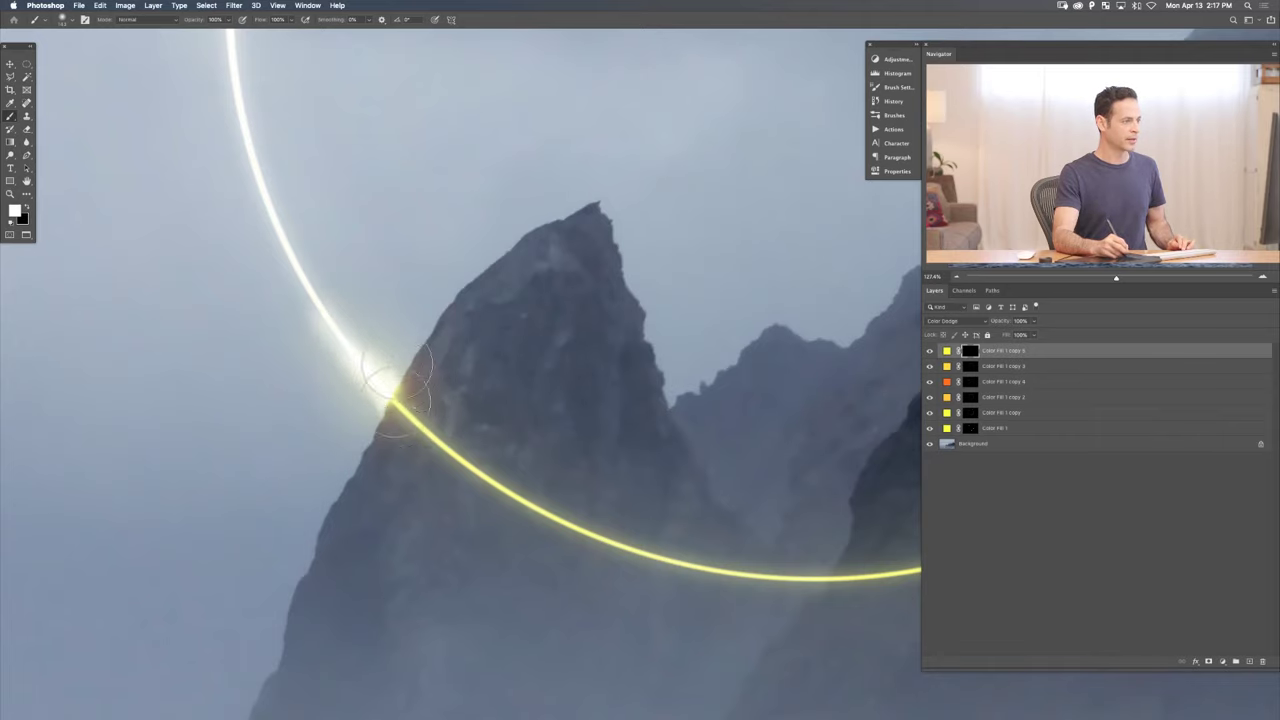
key(x)
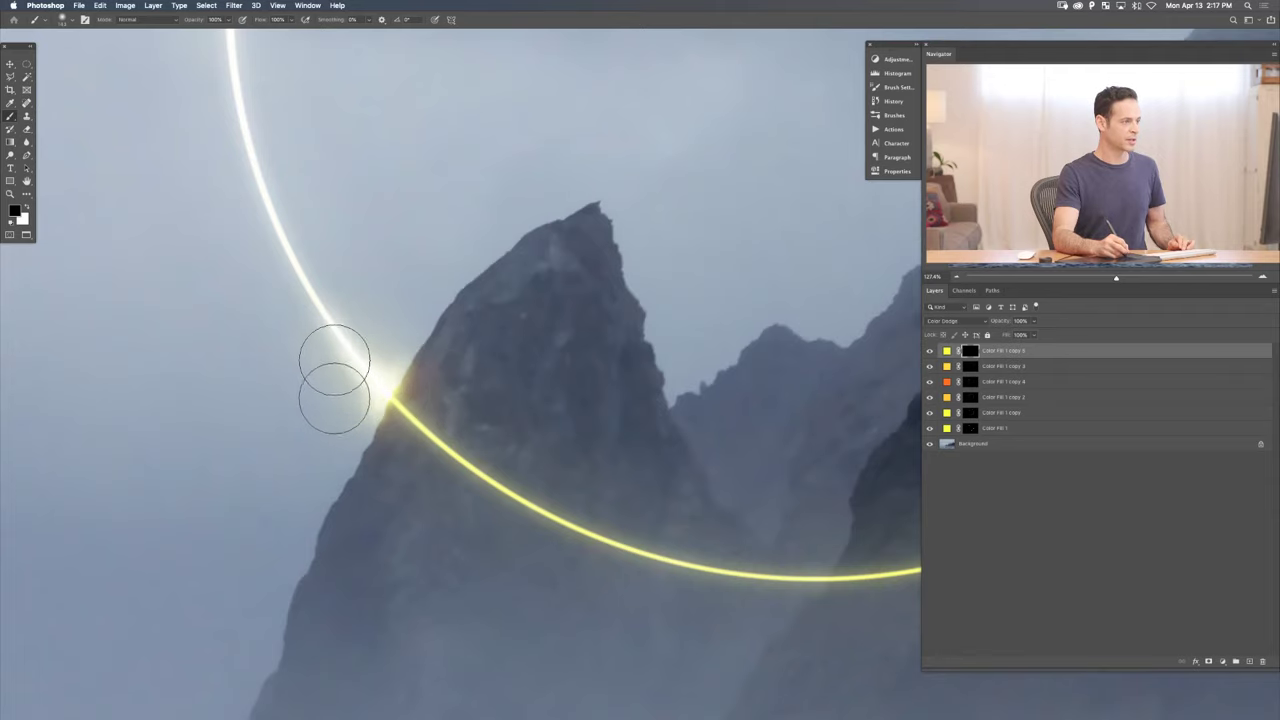
key(x)
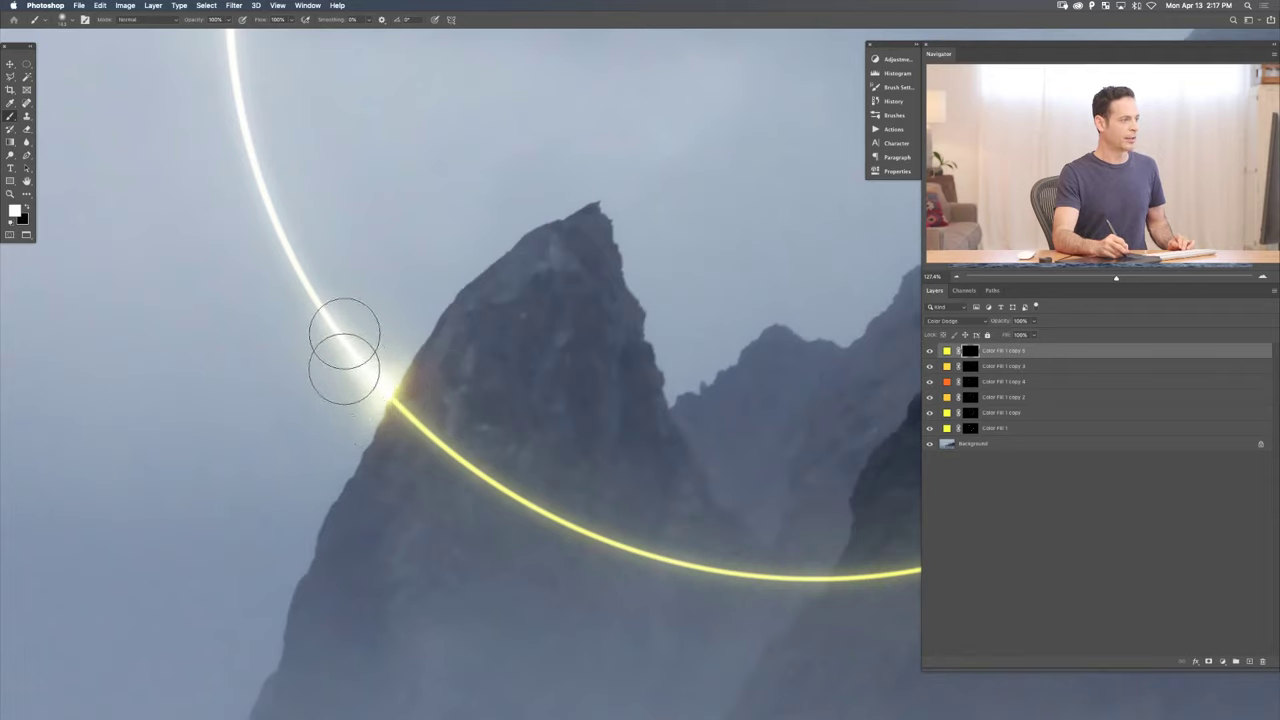
mouse_move(343, 355)
mouse_down()
mouse_move(329, 344)
mouse_move(391, 376)
mouse_up()
key(super+0)
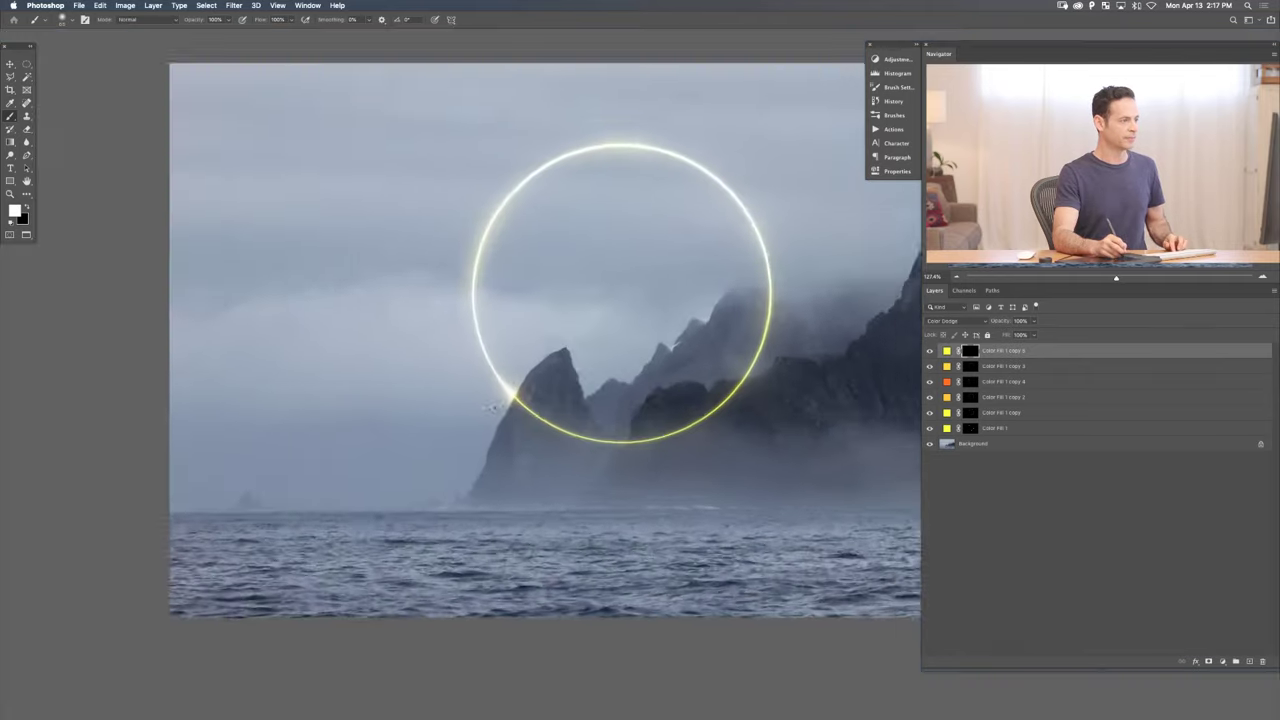
key(super+equal)
drag(468, 408, 483, 400)
key(x)
key(x)
key(x)
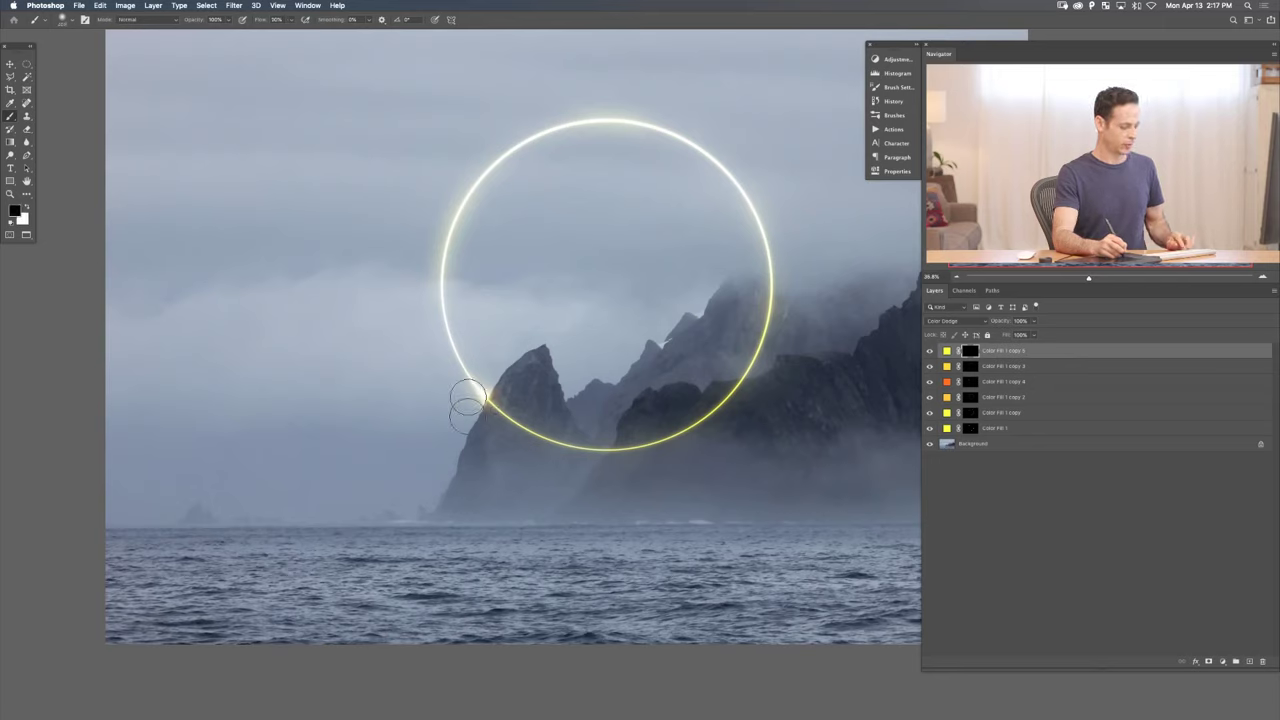
key(shift+5)
key(shift+2)
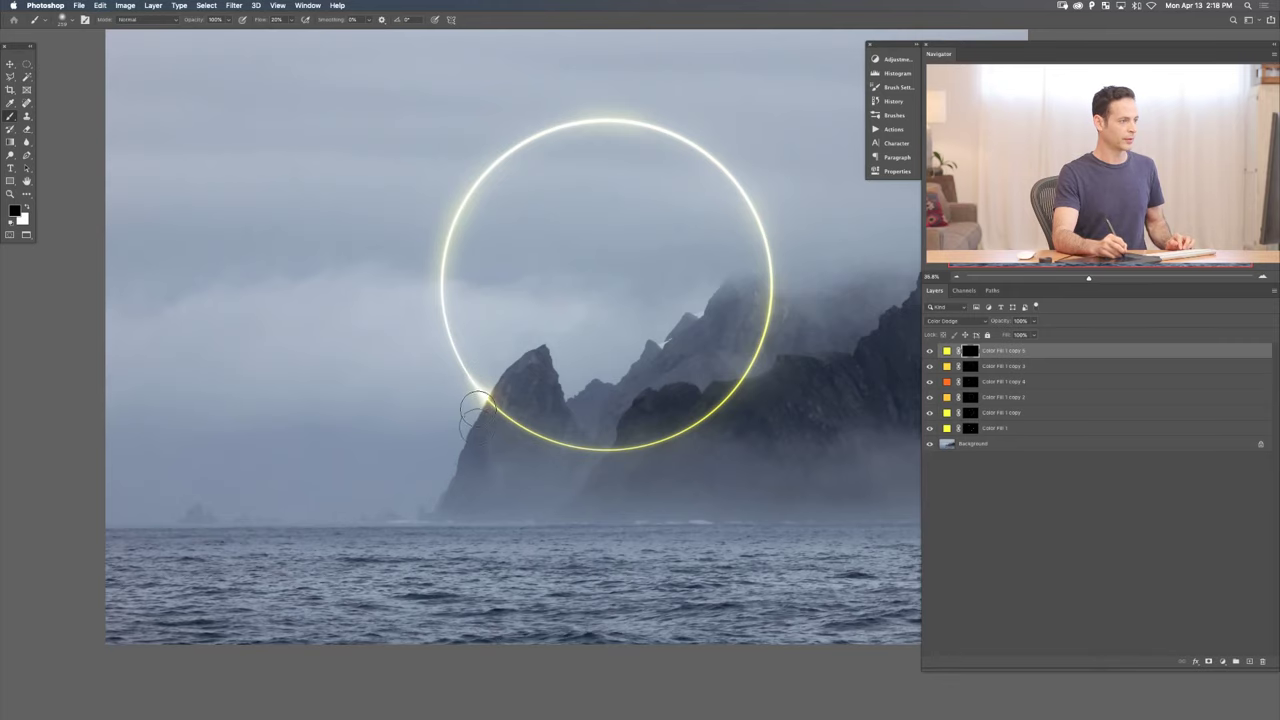
drag(717, 437, 663, 457)
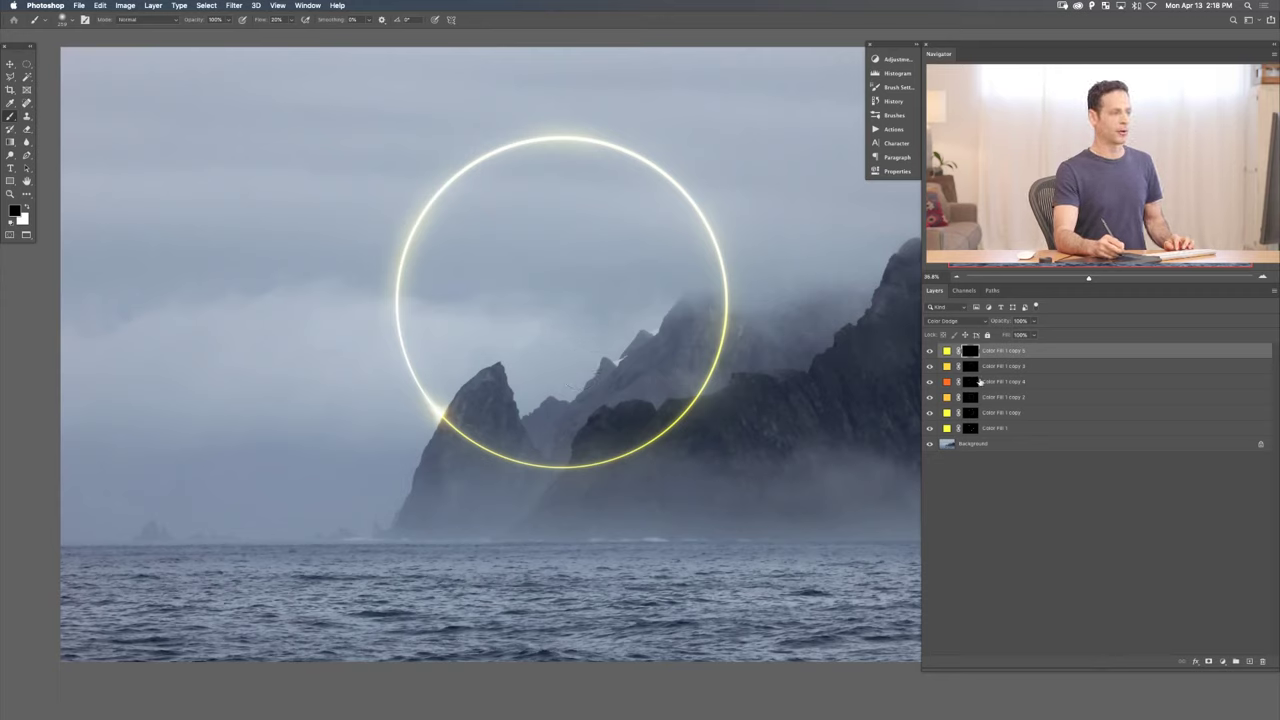
- Group the six ring colour layers into Group 1 and add a layer mask
shift+click(1019, 429)
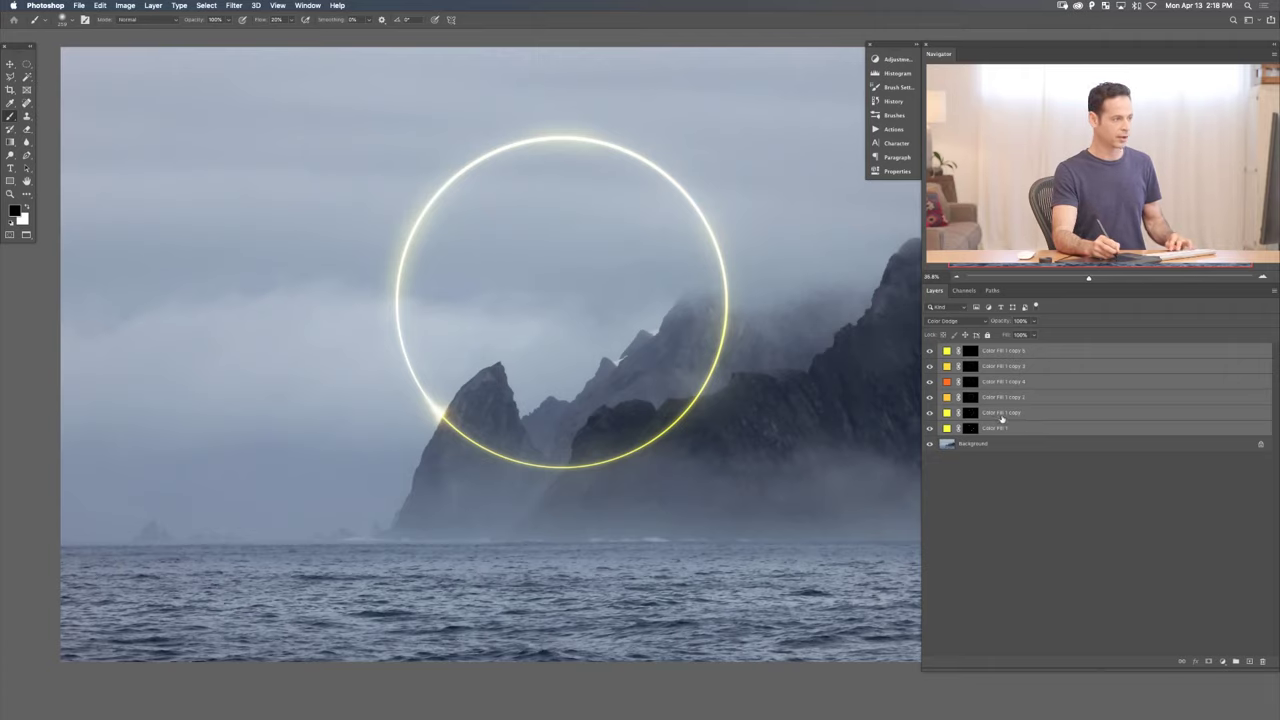
key(super+g)
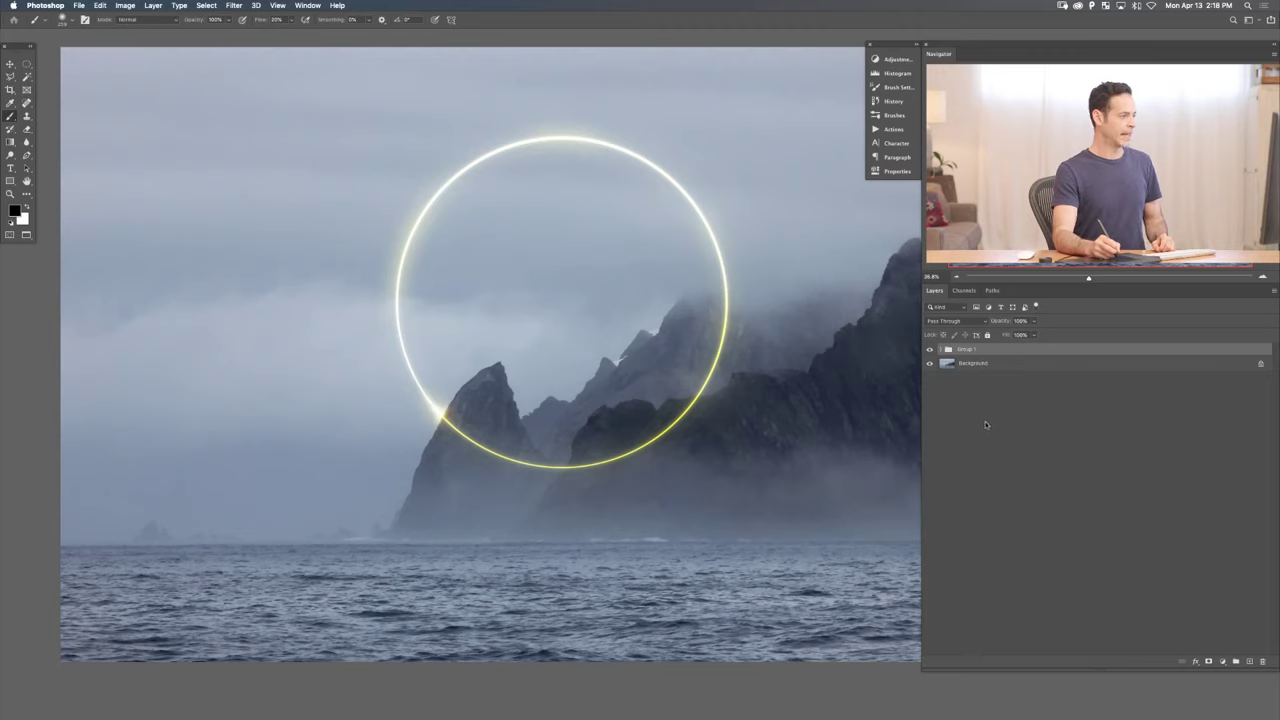
click(1209, 662)
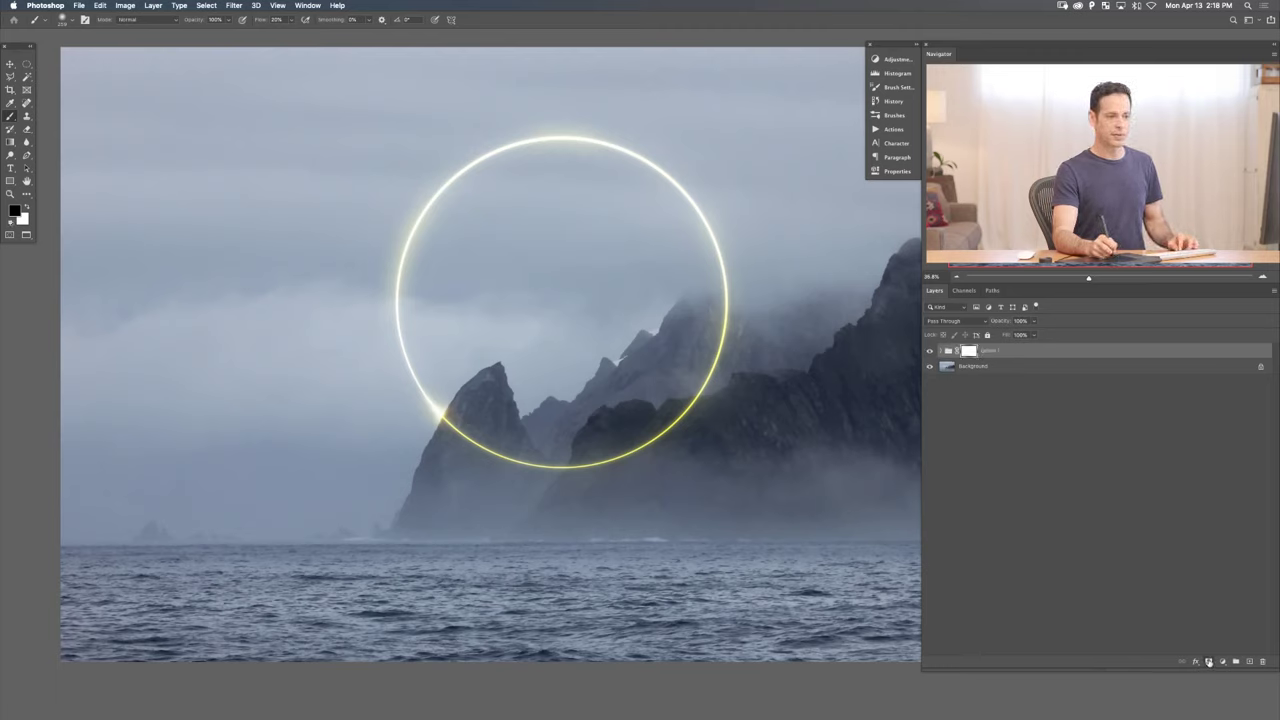
- Paint black on the group mask to hide the ring's lower-left end behind the peak
mouse_move(470, 440)
mouse_down()
mouse_move(493, 461)
mouse_move(496, 560)
mouse_move(481, 433)
mouse_move(520, 465)
mouse_move(633, 456)
mouse_move(643, 443)
mouse_move(653, 454)
mouse_move(721, 346)
mouse_up()
key(shift+8)
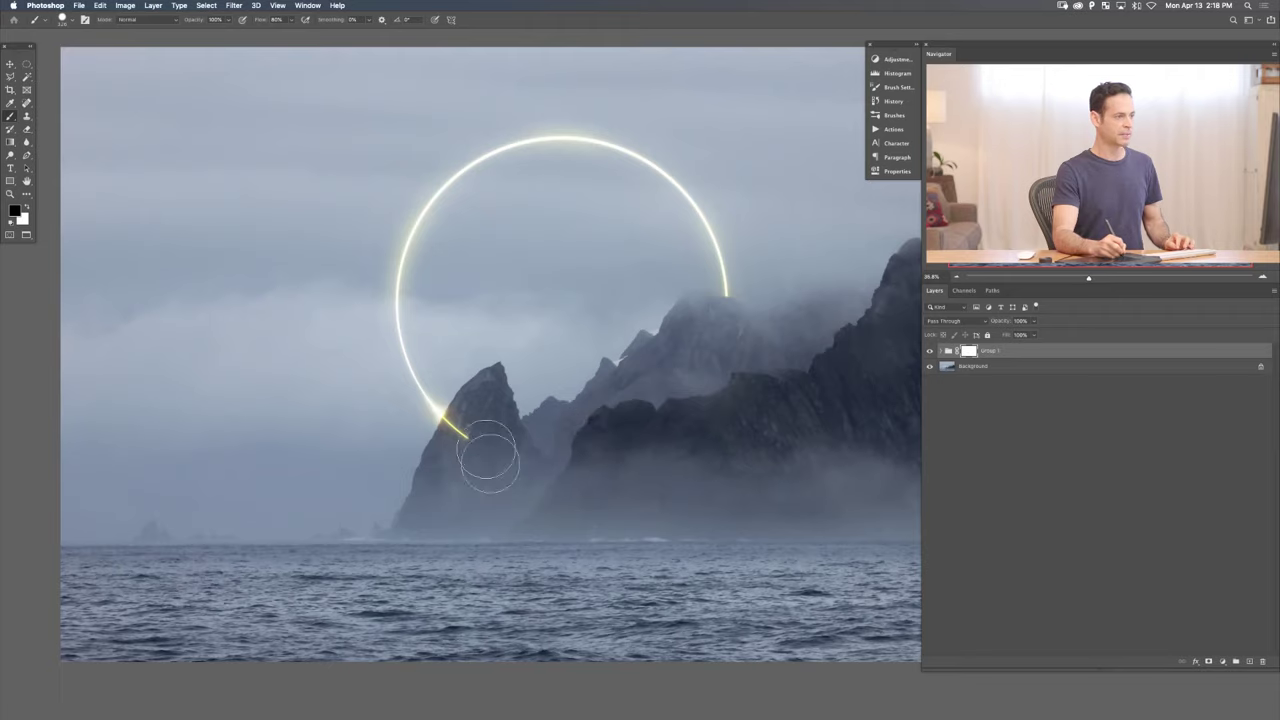
drag(491, 457, 450, 442)
scroll(450, 442, up, 5)
mouse_move(514, 400)
mouse_down()
mouse_move(506, 414)
mouse_move(480, 363)
mouse_move(451, 366)
mouse_move(445, 355)
mouse_move(473, 325)
mouse_move(443, 423)
mouse_move(451, 374)
mouse_move(417, 446)
mouse_up()
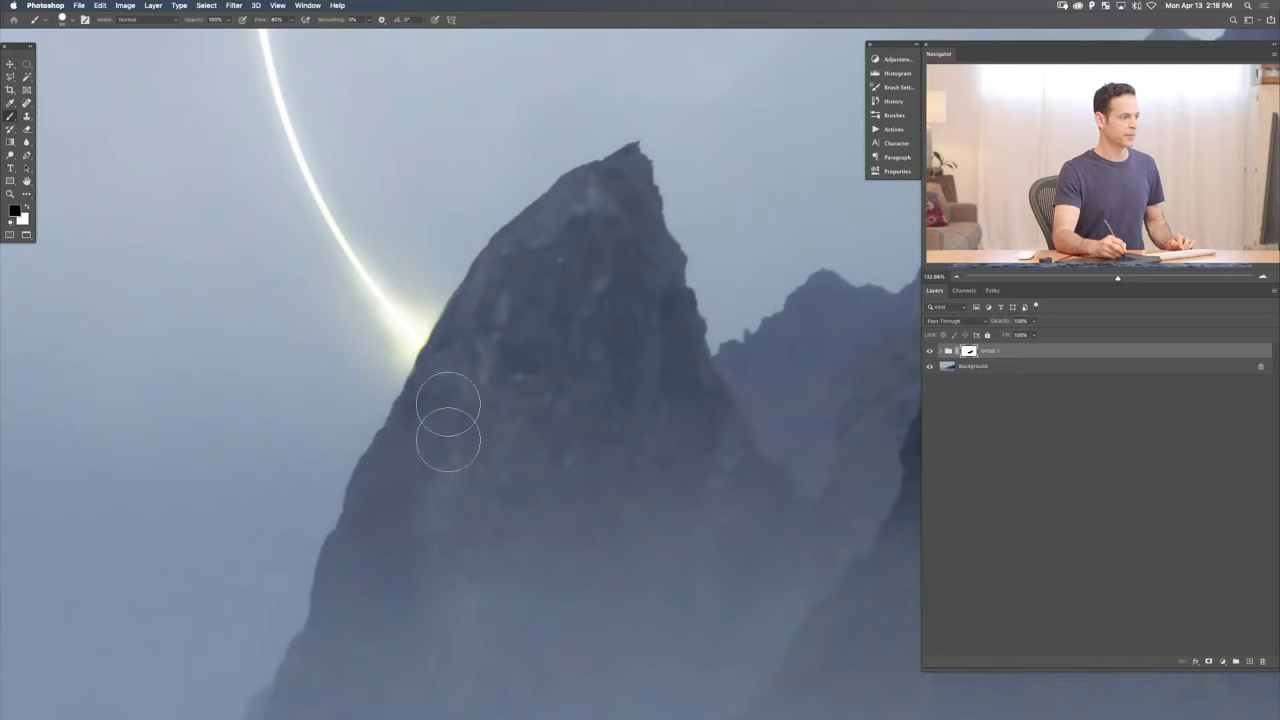
mouse_move(437, 357)
mouse_down()
mouse_move(418, 331)
mouse_move(430, 315)
mouse_move(403, 368)
mouse_up()
key(x)
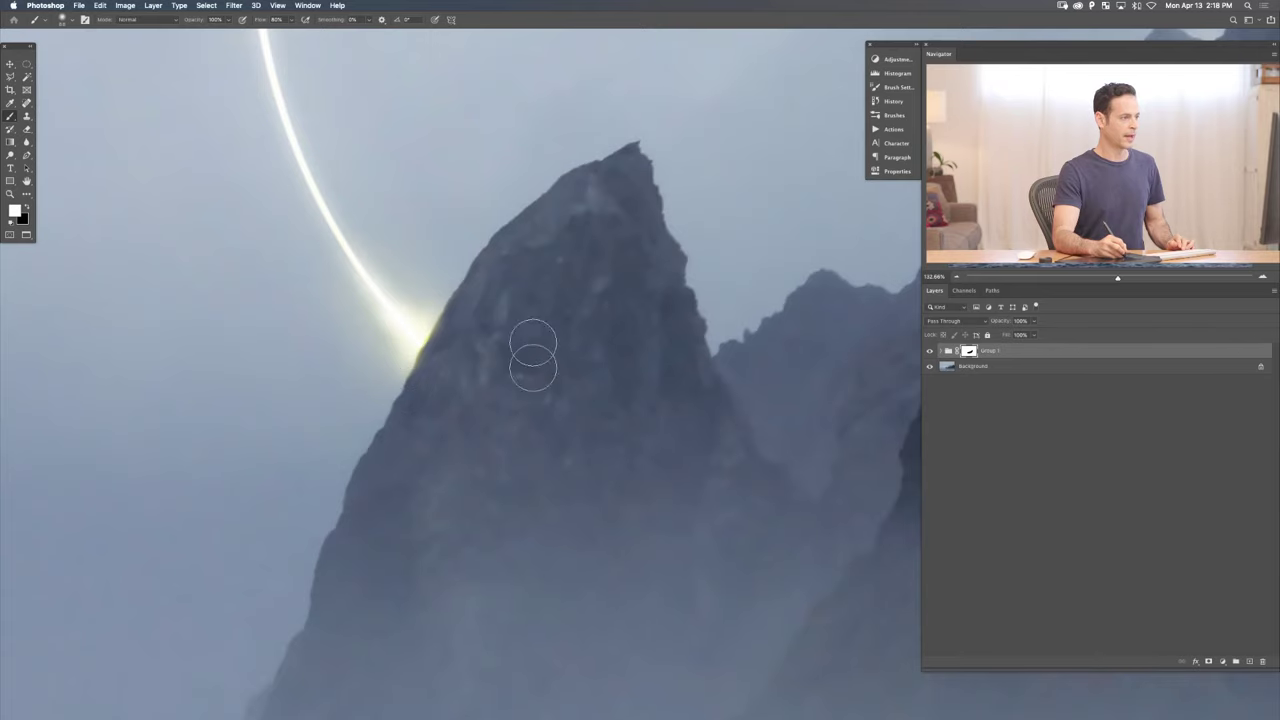
key(super+0)
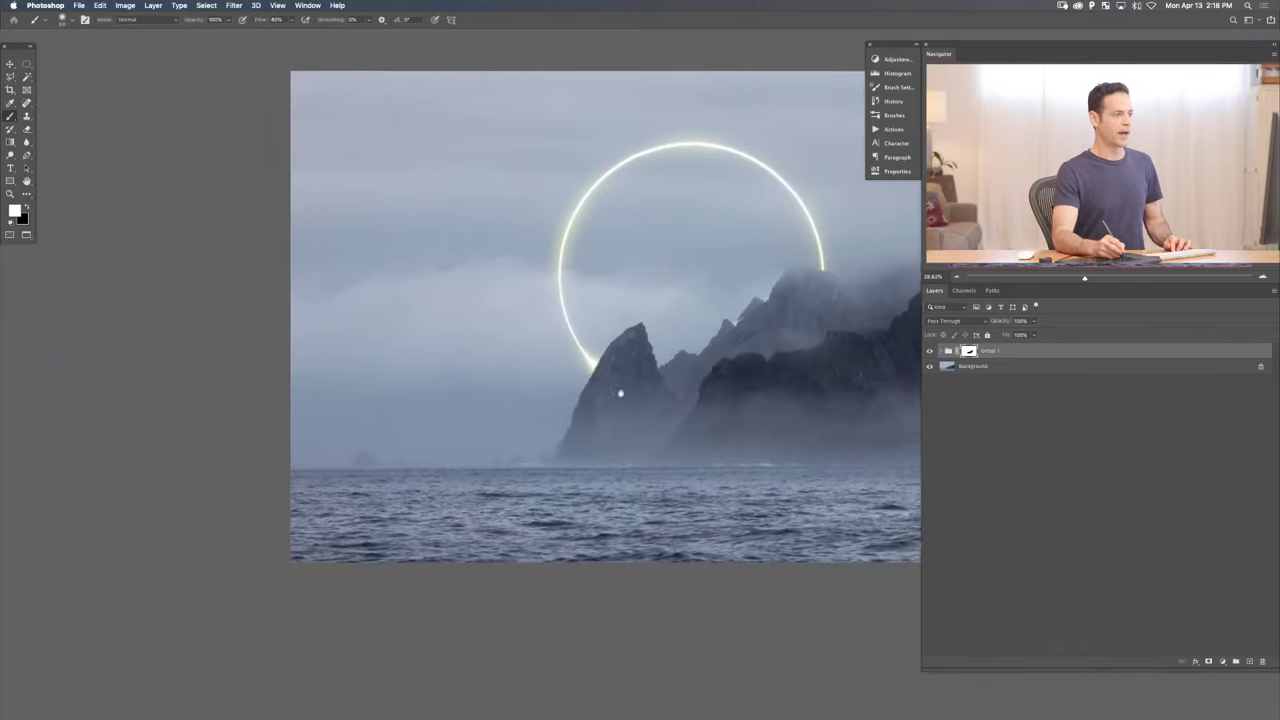
mouse_move(697, 332)
mouse_down()
mouse_move(691, 394)
mouse_move(659, 394)
mouse_up()
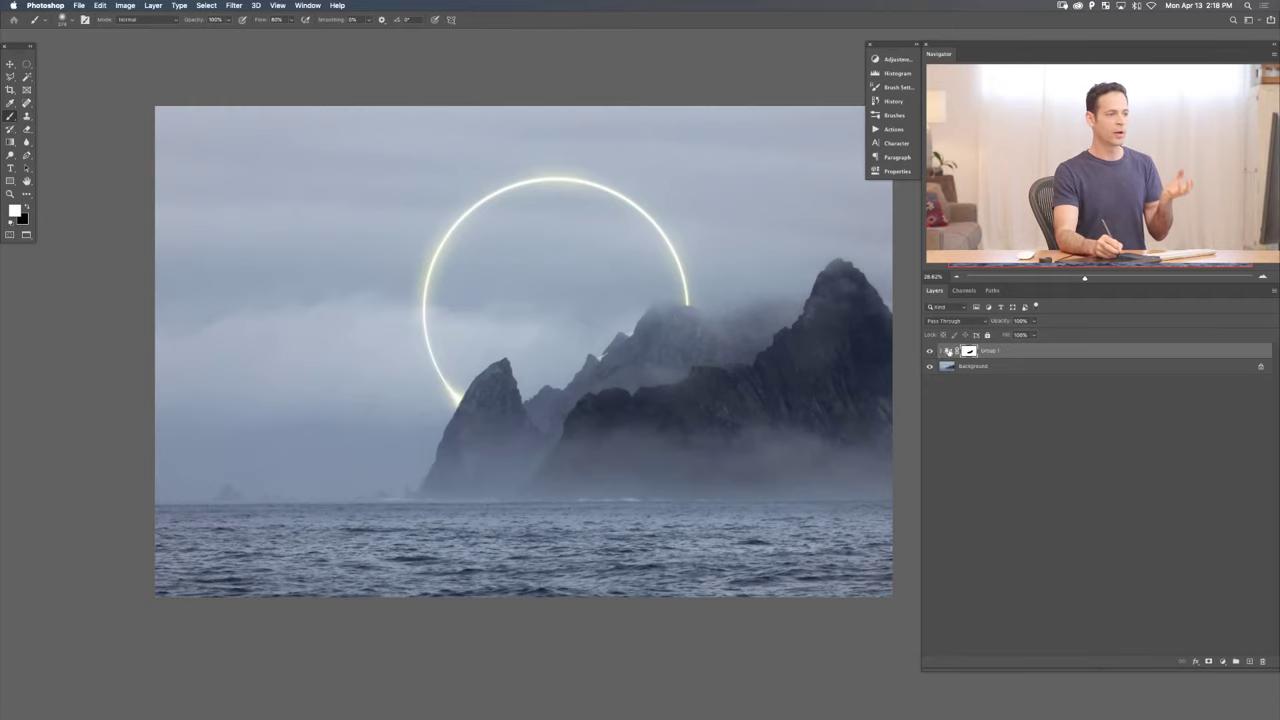
- Toggle Color Fill 1 and copy 4 visibility inside the group to compare their effect
click(940, 351)
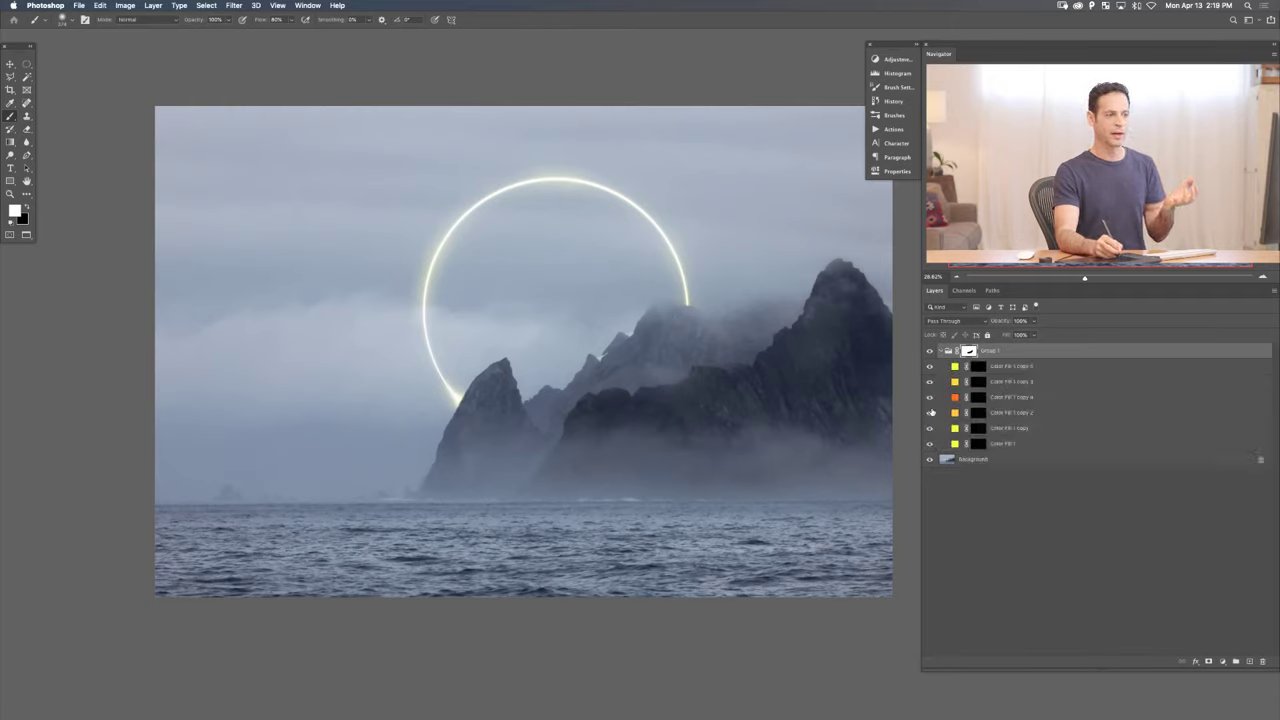
click(930, 428)
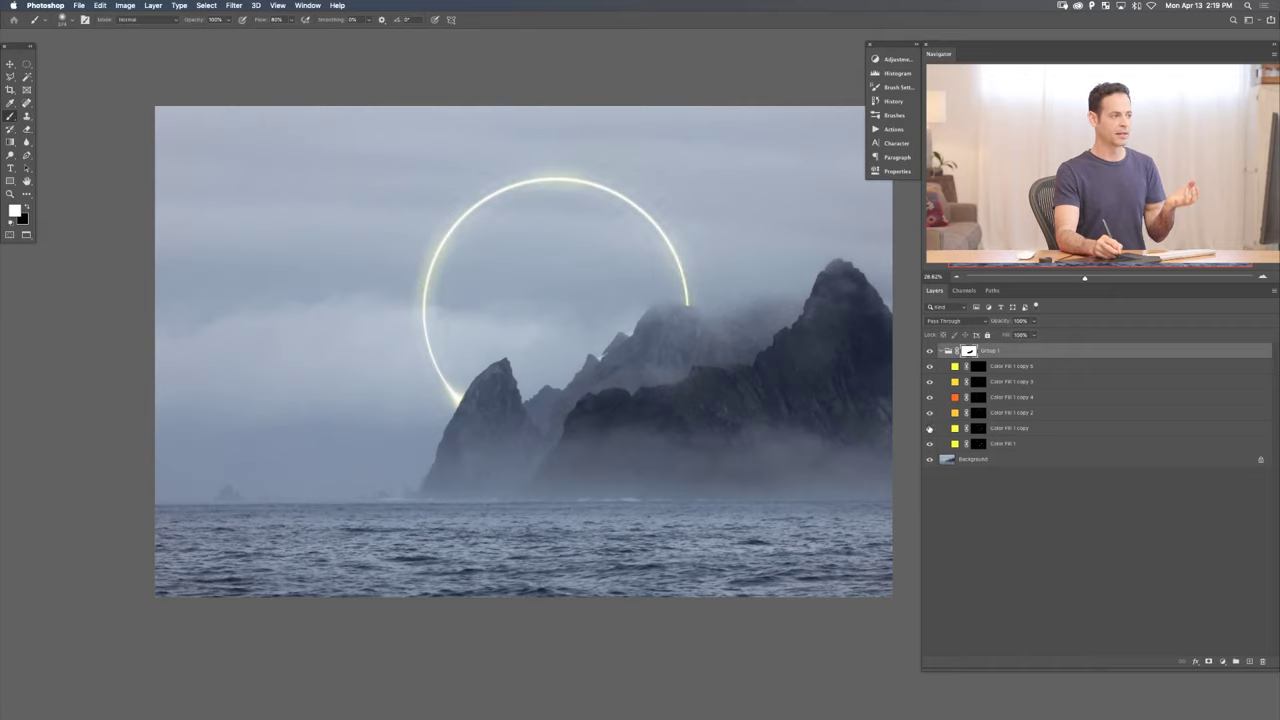
click(930, 444)
click(930, 444)
click(929, 397)
click(929, 397)
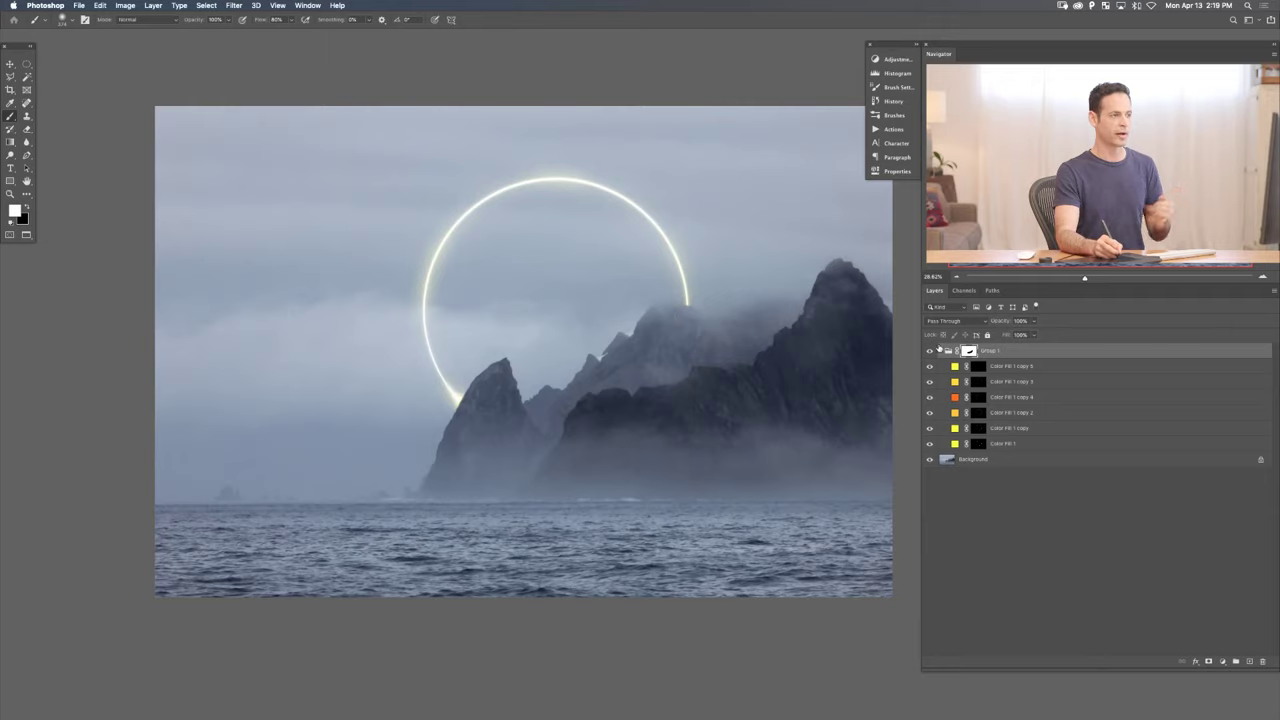
click(940, 350)
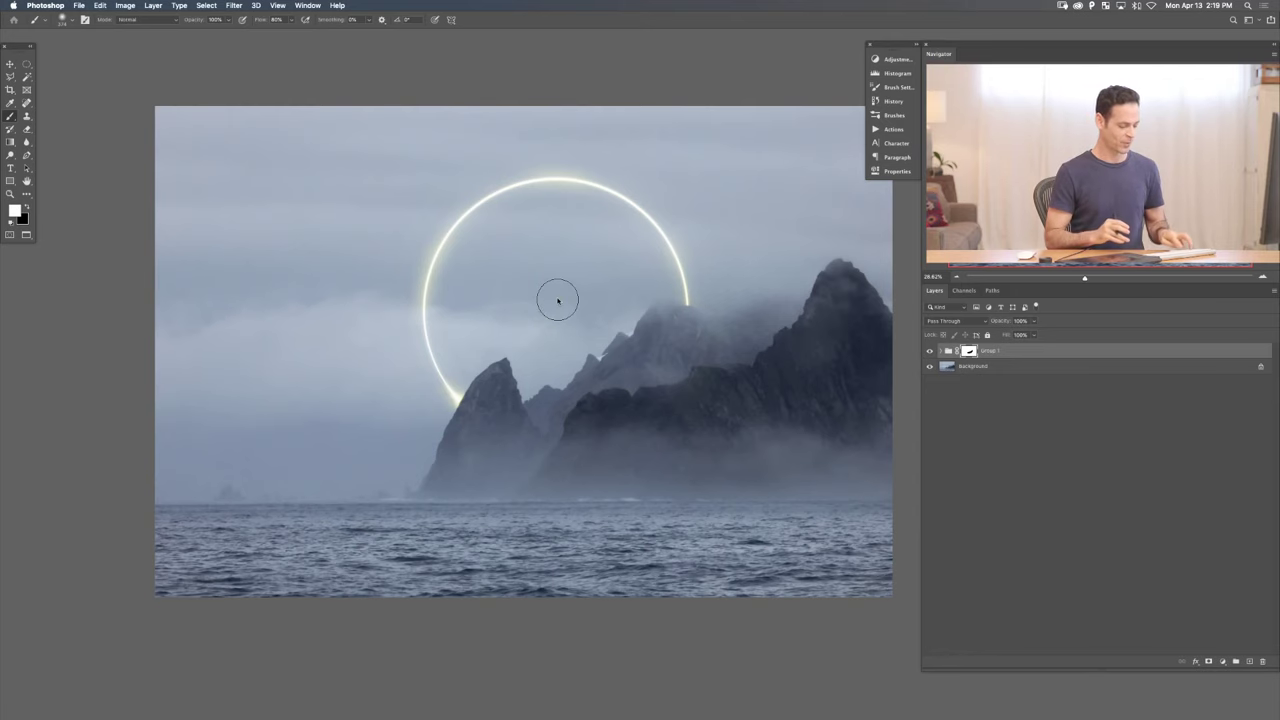
- Float the document windows, bring the cloudy sky image forward and show it full-screen
key(shift+f)
key(super+minus)
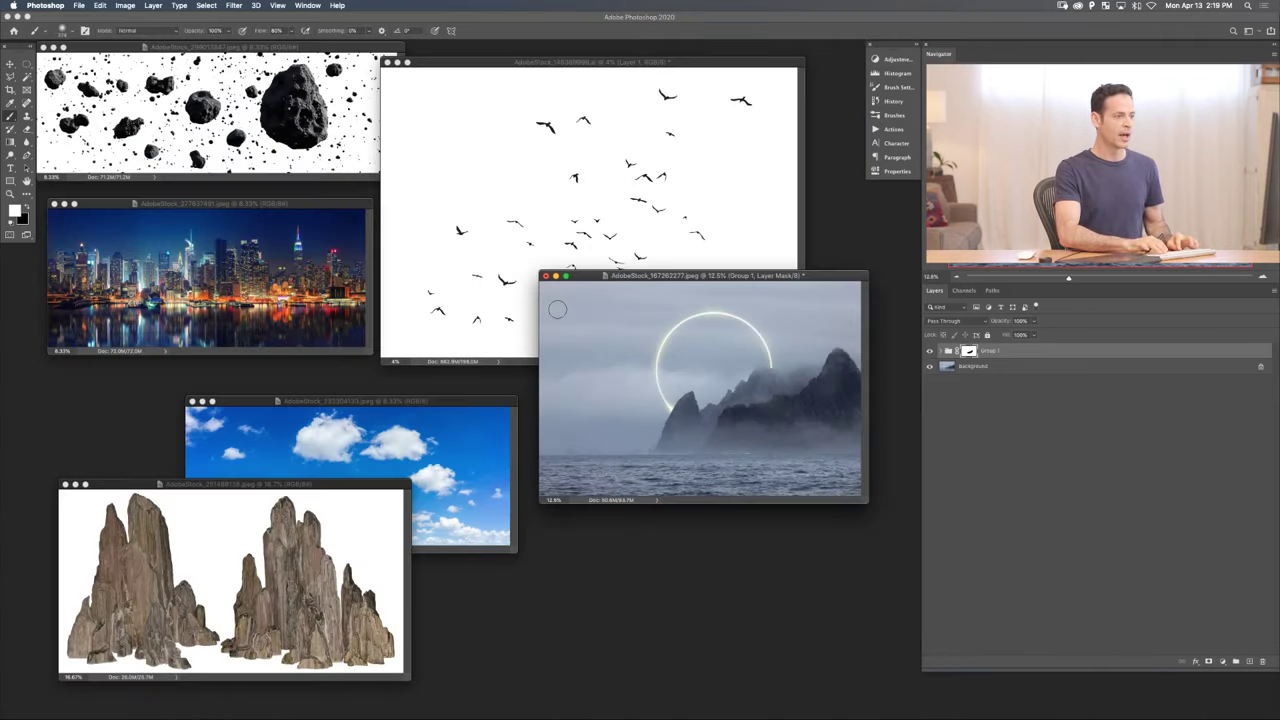
drag(745, 275, 729, 387)
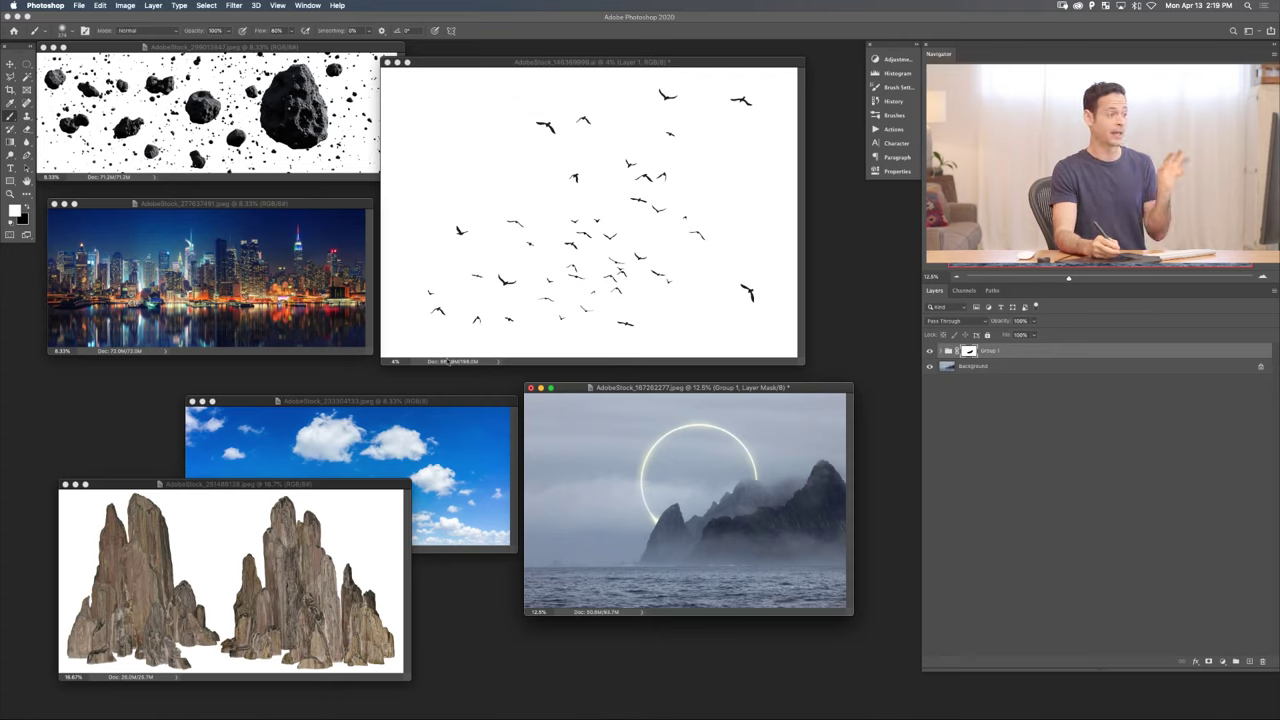
drag(453, 401, 454, 391)
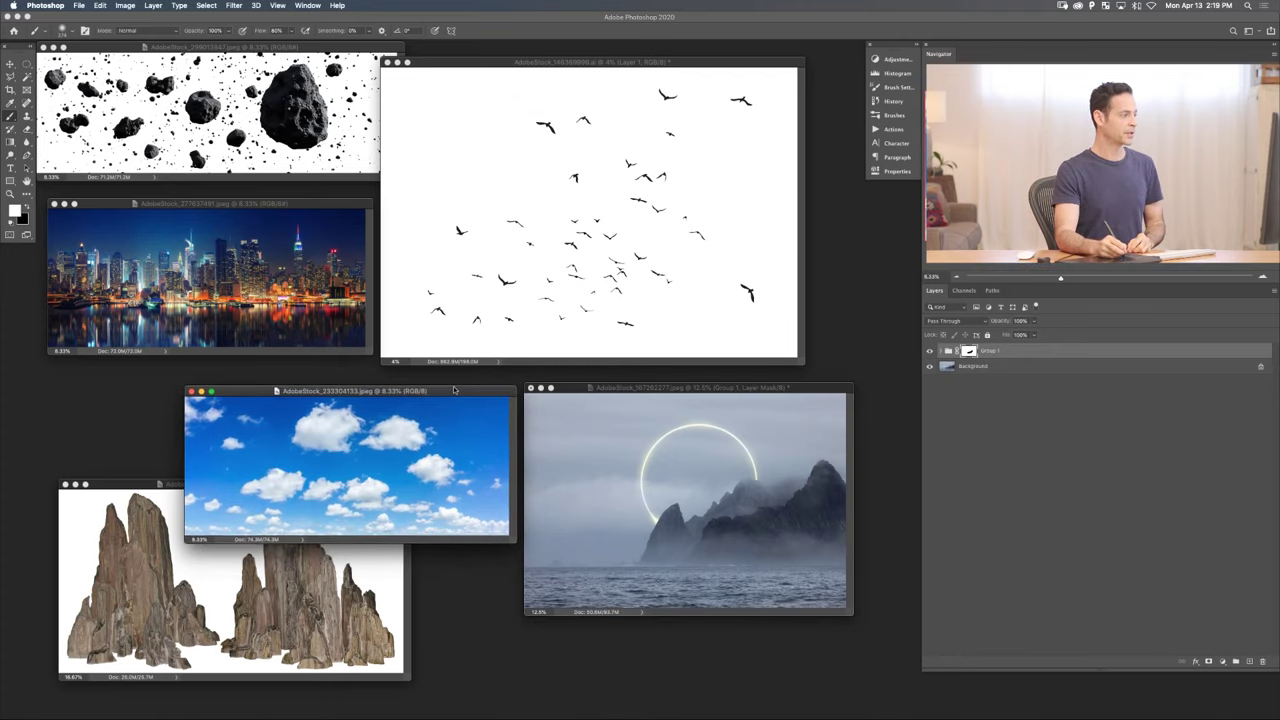
key(f)
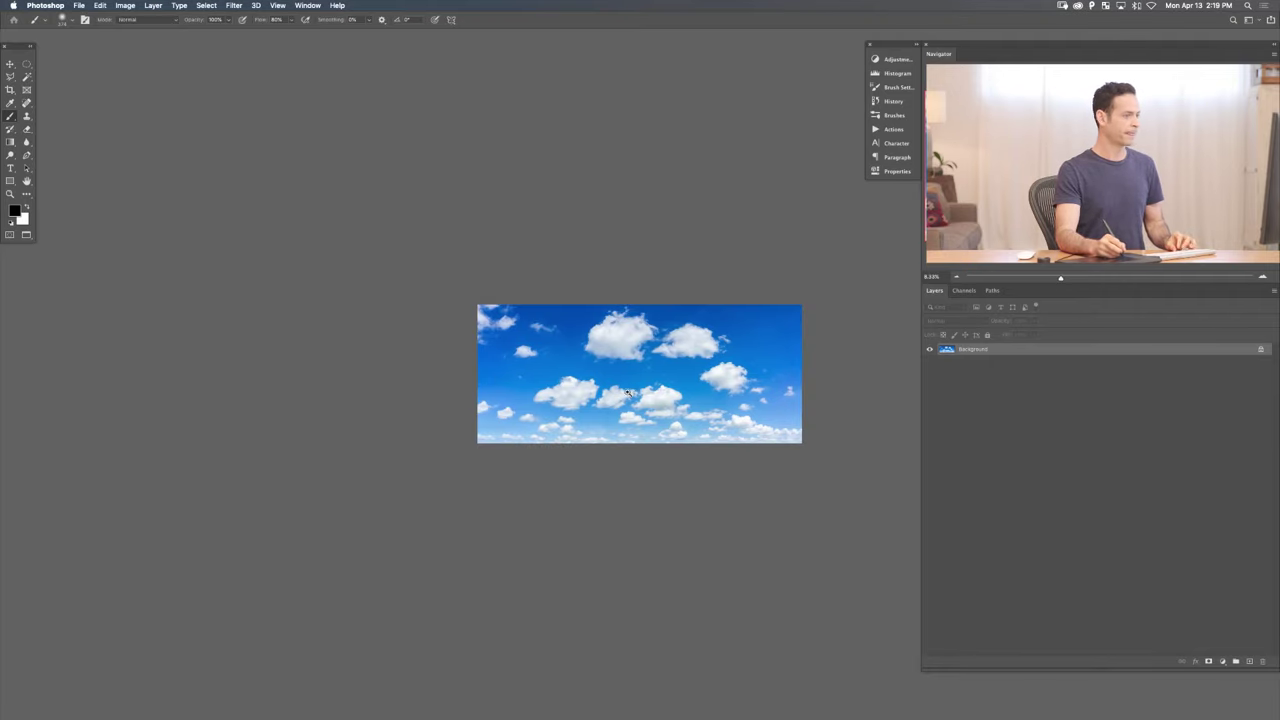
- Add a Hue/Saturation layer with Blues lightness at -100, then an empty Layer 1 above
scroll(550, 330, up, 5)
scroll(540, 354, up, 4)
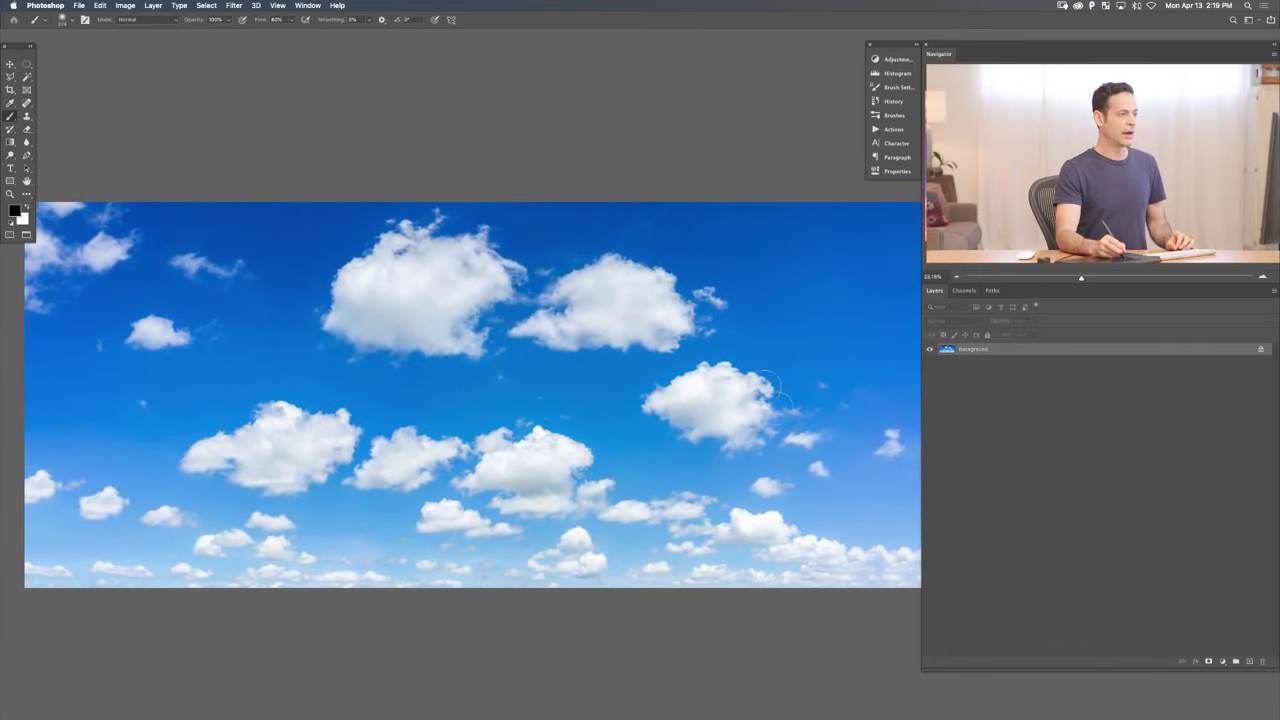
click(1223, 661)
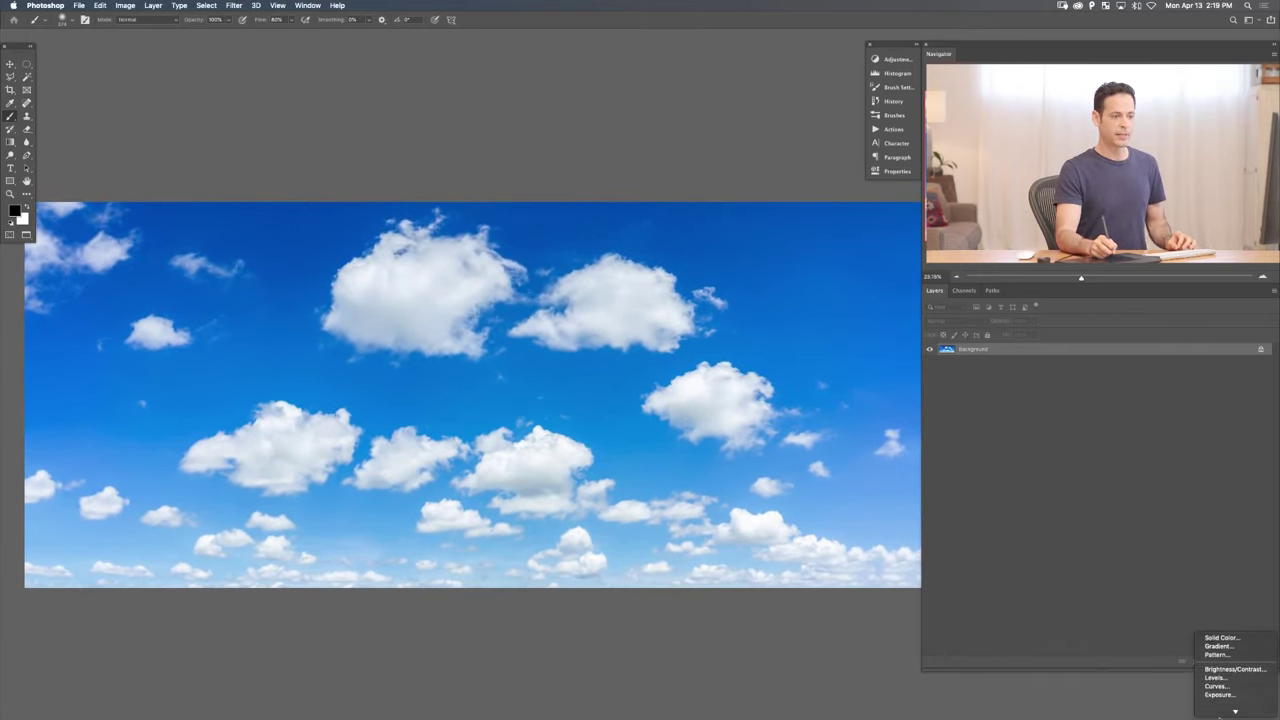
click(1227, 649)
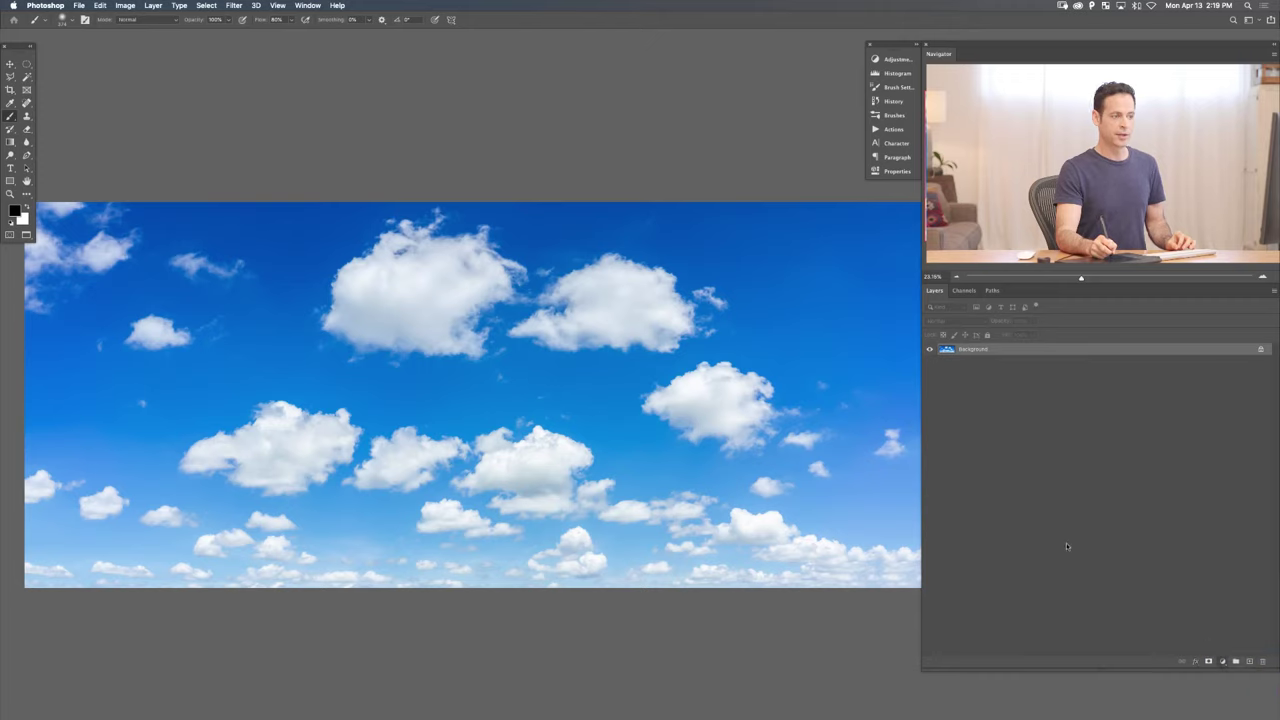
click(767, 102)
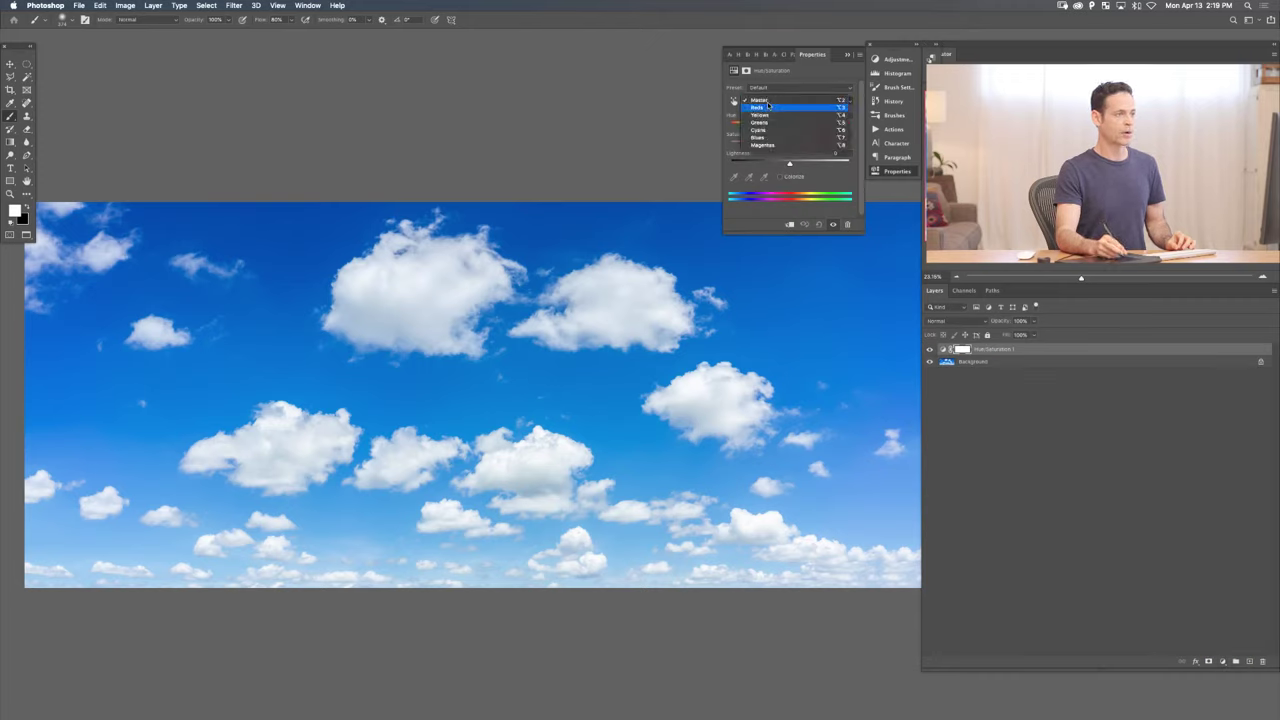
click(768, 145)
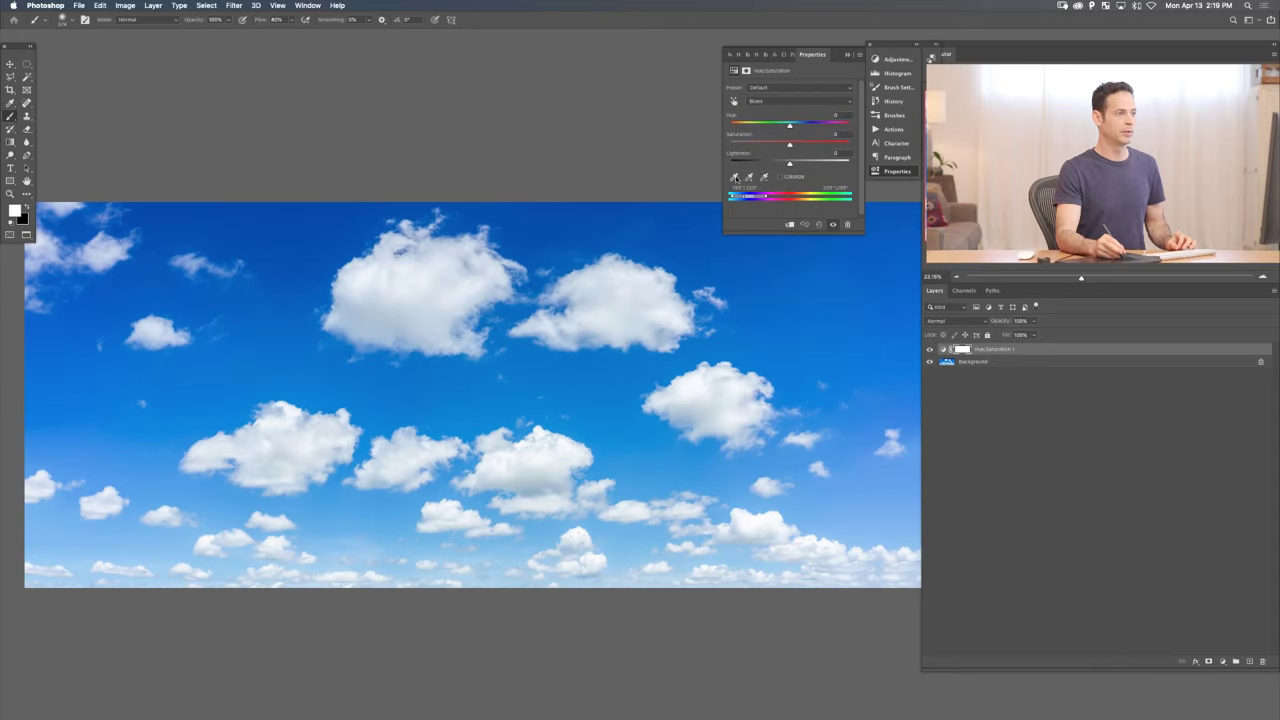
click(735, 177)
drag(790, 165, 704, 160)
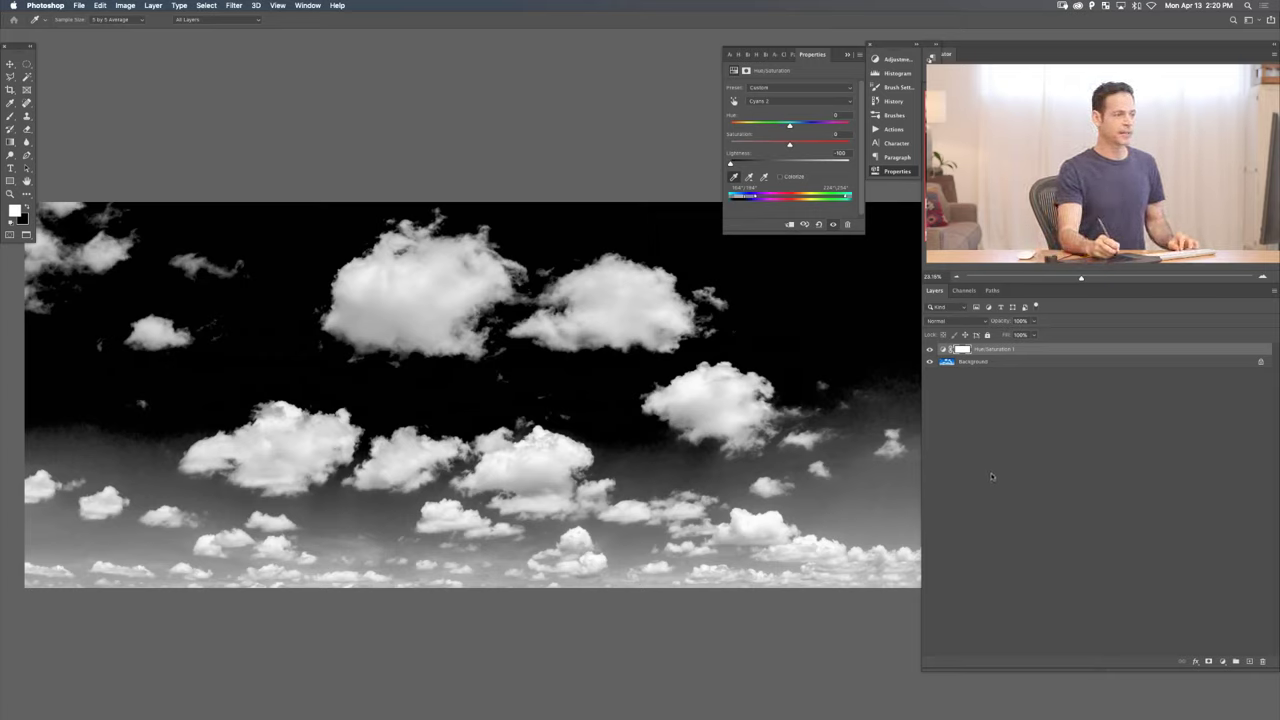
click(1249, 661)
- Brush black on Layer 1 over the left part of the upper-right cloud
key(b)
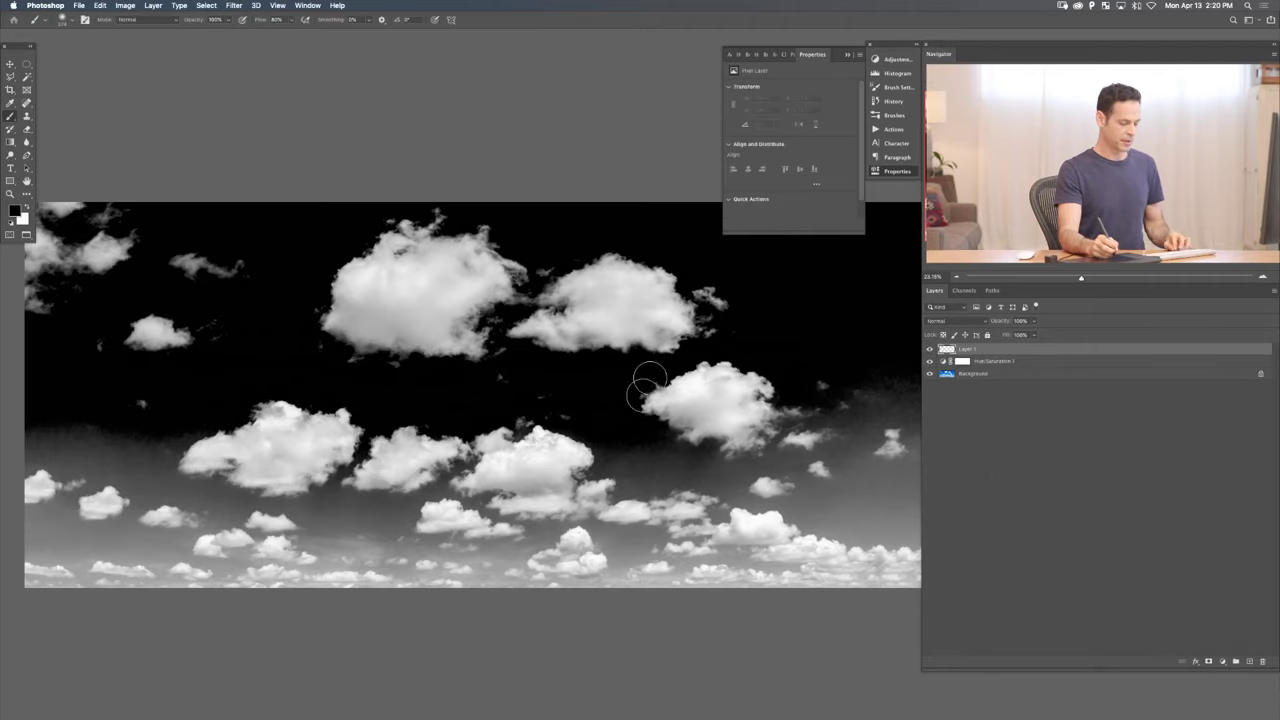
mouse_move(645, 385)
mouse_down()
mouse_move(580, 386)
mouse_move(554, 358)
mouse_move(550, 290)
mouse_move(569, 263)
mouse_move(564, 286)
mouse_move(613, 263)
mouse_move(591, 310)
mouse_move(601, 325)
mouse_move(629, 264)
mouse_move(610, 323)
mouse_move(616, 305)
mouse_move(634, 307)
mouse_move(602, 323)
mouse_move(659, 278)
mouse_move(649, 361)
mouse_move(683, 348)
mouse_move(725, 297)
mouse_move(672, 375)
mouse_move(589, 344)
mouse_move(555, 290)
mouse_move(540, 289)
mouse_move(541, 322)
mouse_move(521, 346)
mouse_move(519, 335)
mouse_move(531, 355)
mouse_move(546, 361)
mouse_move(593, 313)
mouse_move(558, 409)
mouse_move(342, 418)
mouse_move(281, 377)
mouse_move(262, 318)
mouse_move(234, 324)
mouse_move(230, 280)
mouse_move(193, 335)
mouse_move(206, 264)
mouse_move(154, 337)
mouse_move(193, 342)
mouse_move(303, 400)
mouse_move(481, 427)
mouse_move(571, 402)
mouse_move(477, 439)
mouse_move(216, 425)
mouse_move(394, 432)
mouse_move(569, 411)
mouse_move(586, 437)
mouse_move(725, 361)
mouse_move(701, 392)
mouse_move(749, 389)
mouse_move(488, 437)
mouse_move(180, 452)
mouse_up()
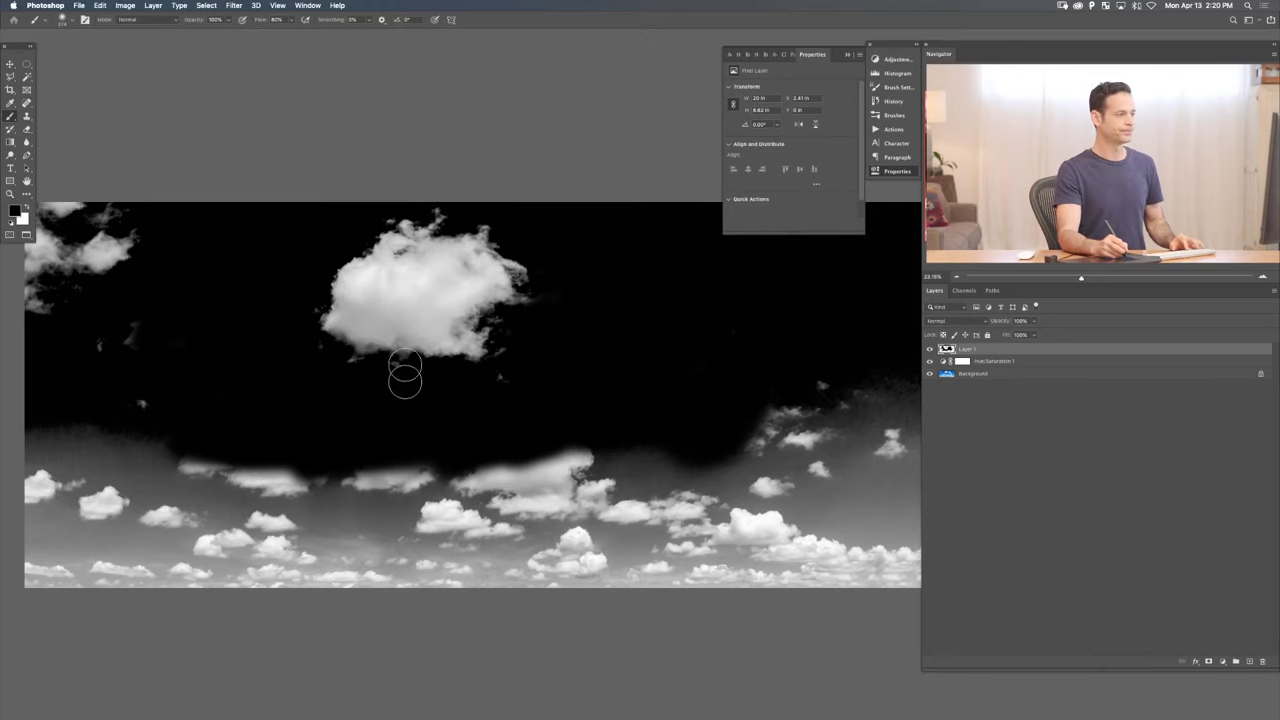
- Add a Levels adjustment with the black input near 16, then a new Layer 2 on top
click(1221, 662)
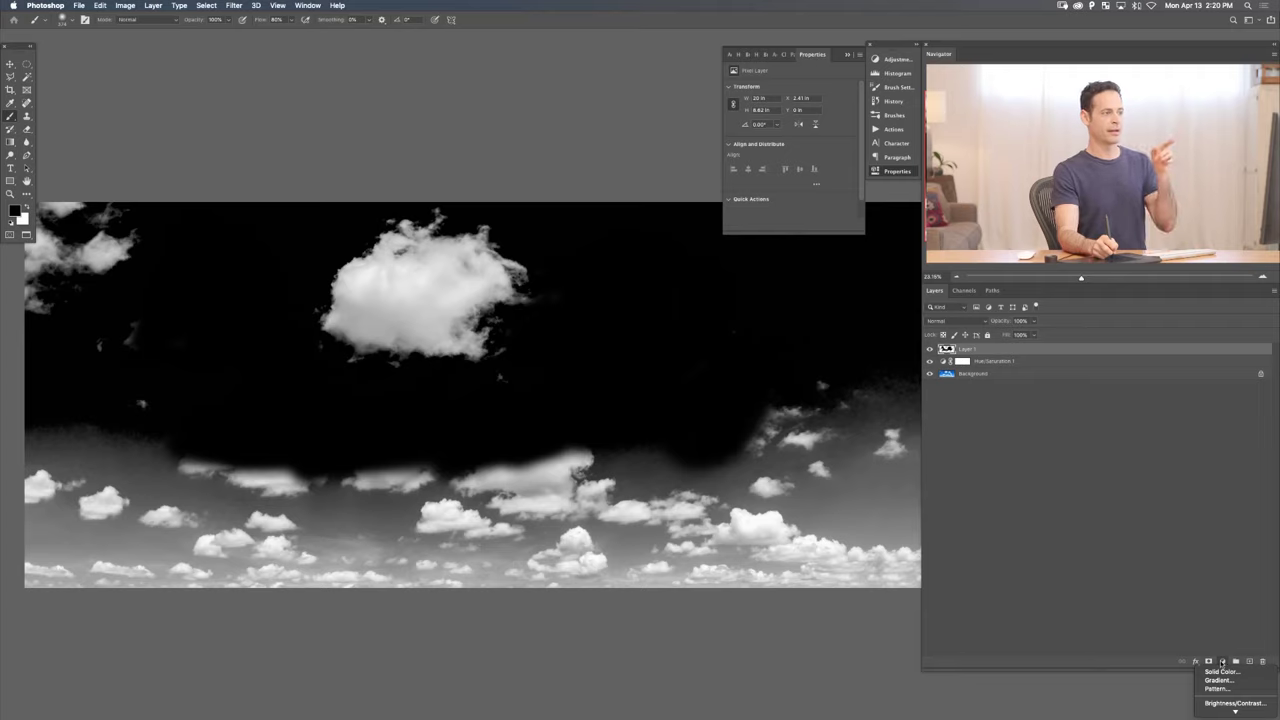
scroll(1221, 662, down, 5)
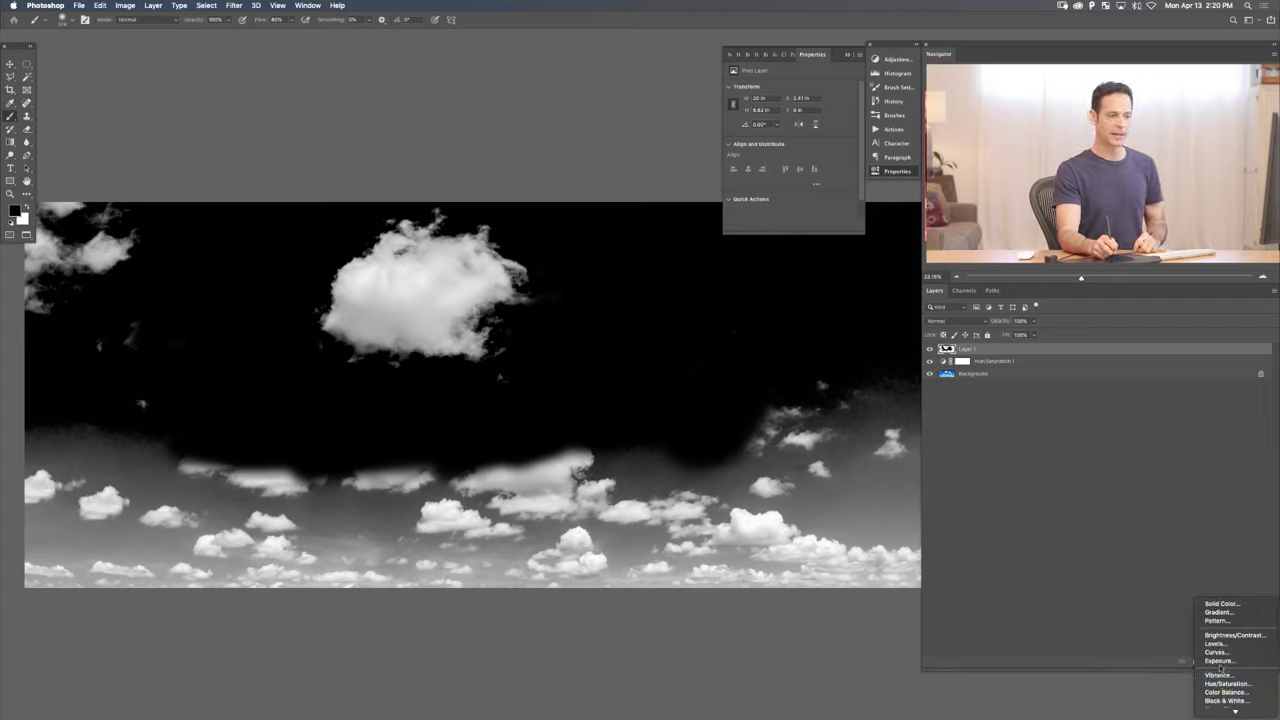
click(1214, 644)
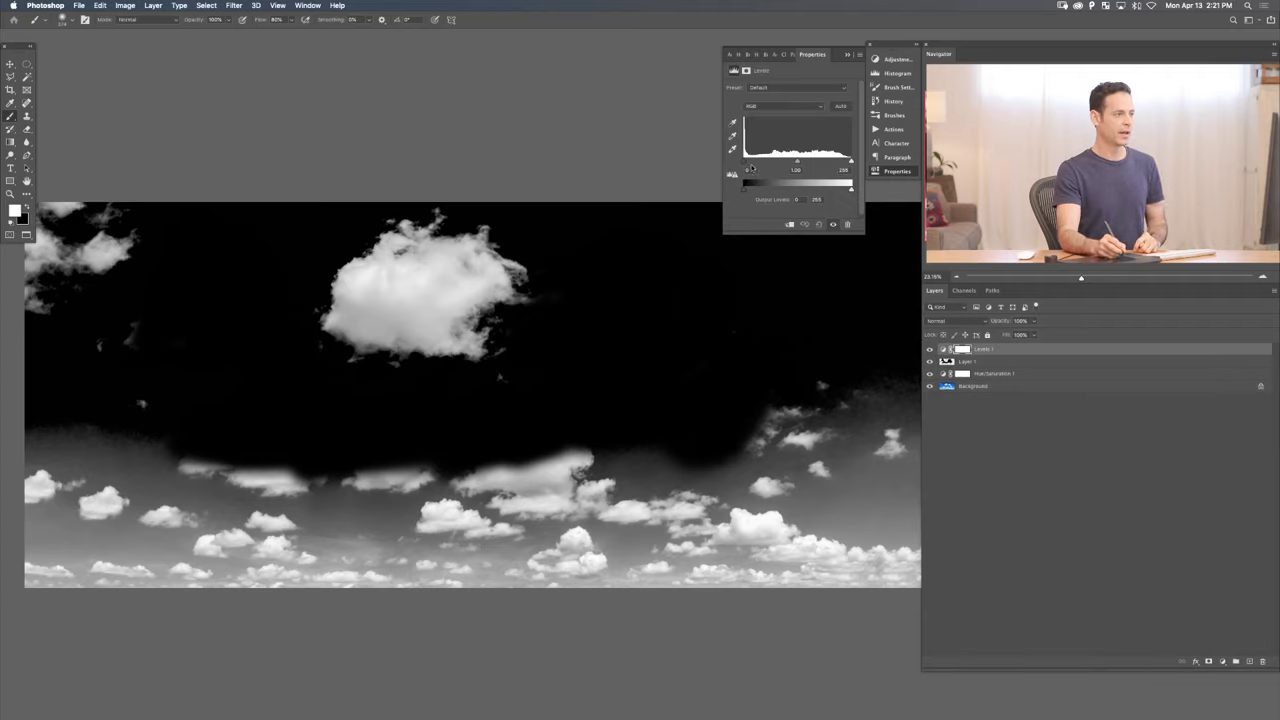
drag(747, 163, 750, 162)
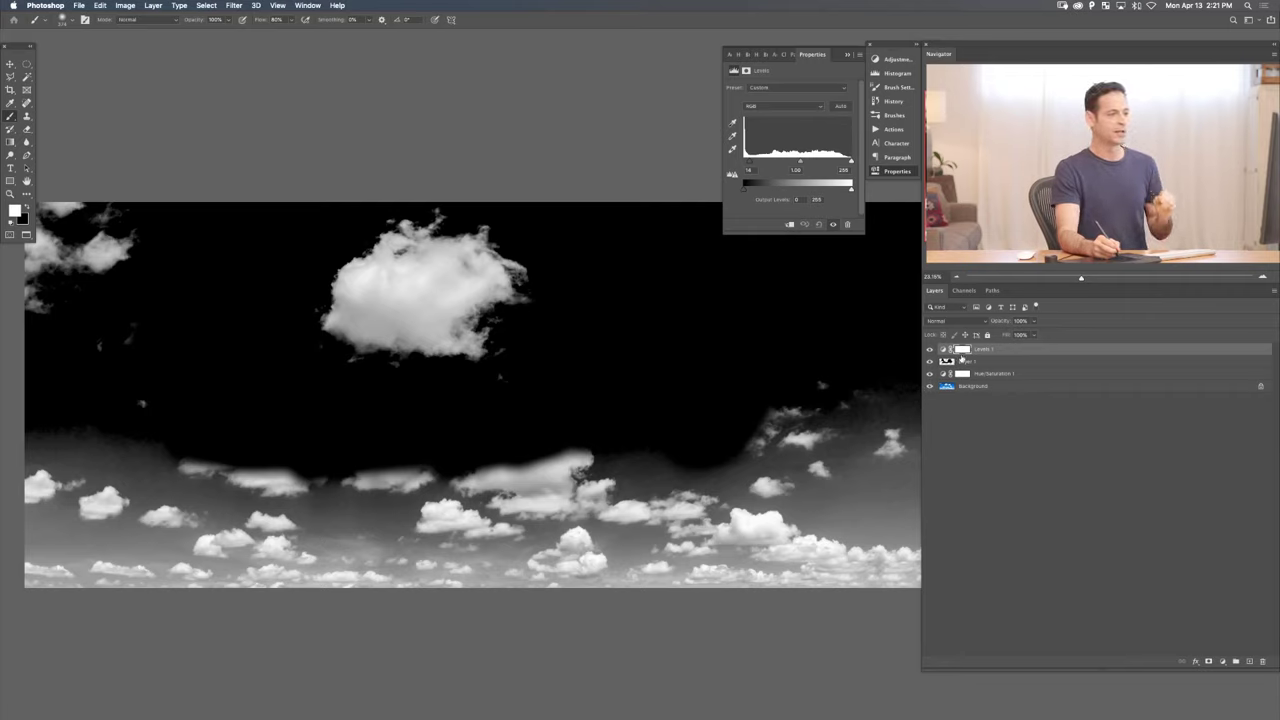
key(x)
key(super+shift+alt+n)
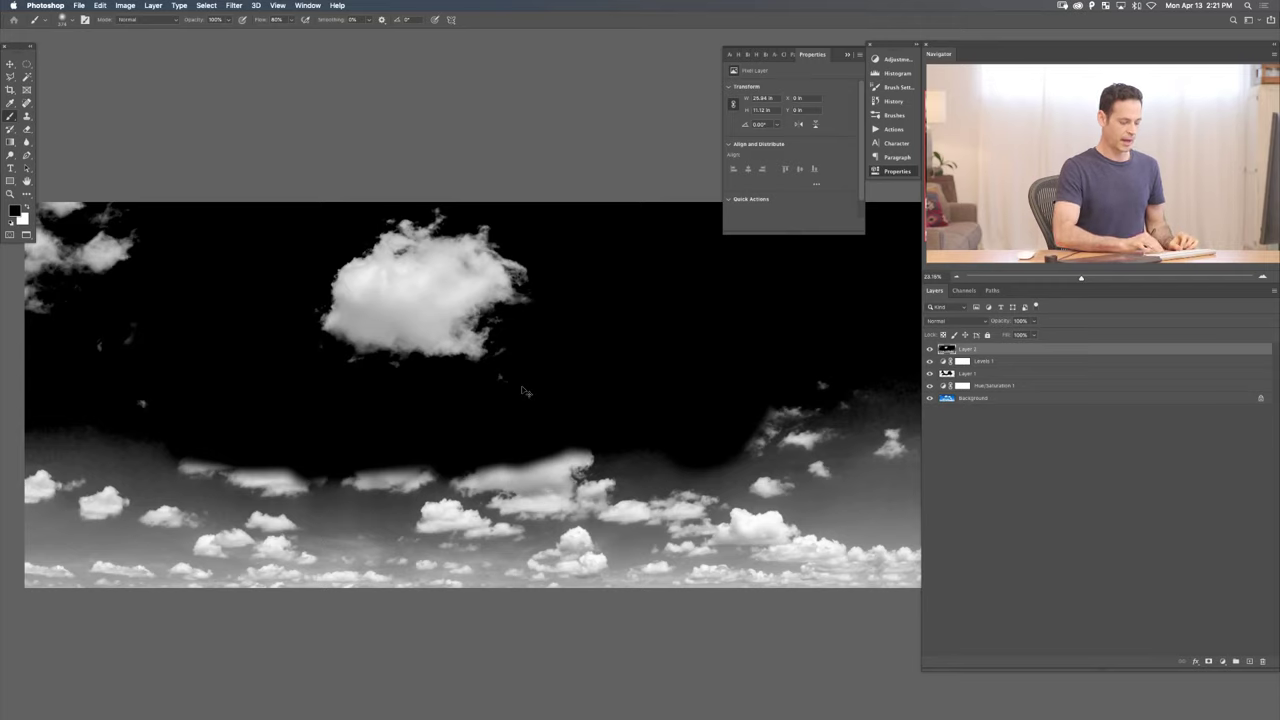
- Invert Layer 2 with Cmd+I so the clouds turn dark on white
key(super+i)
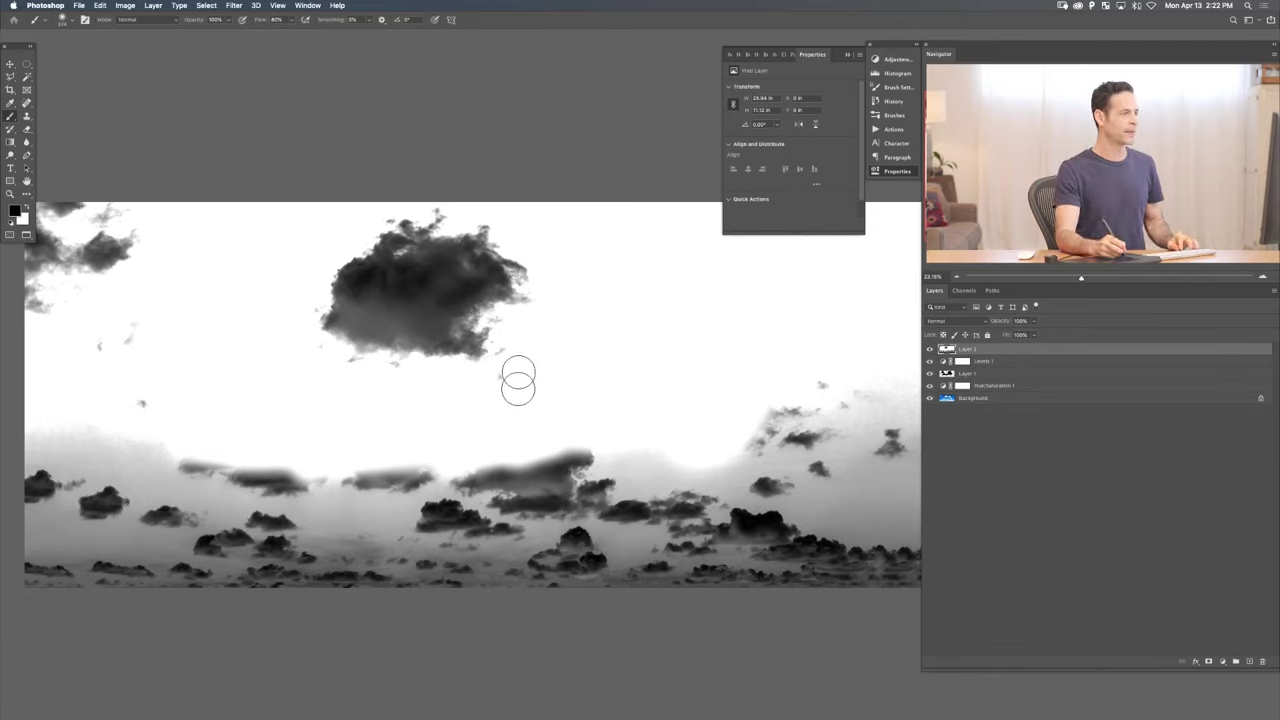
click(28, 64)
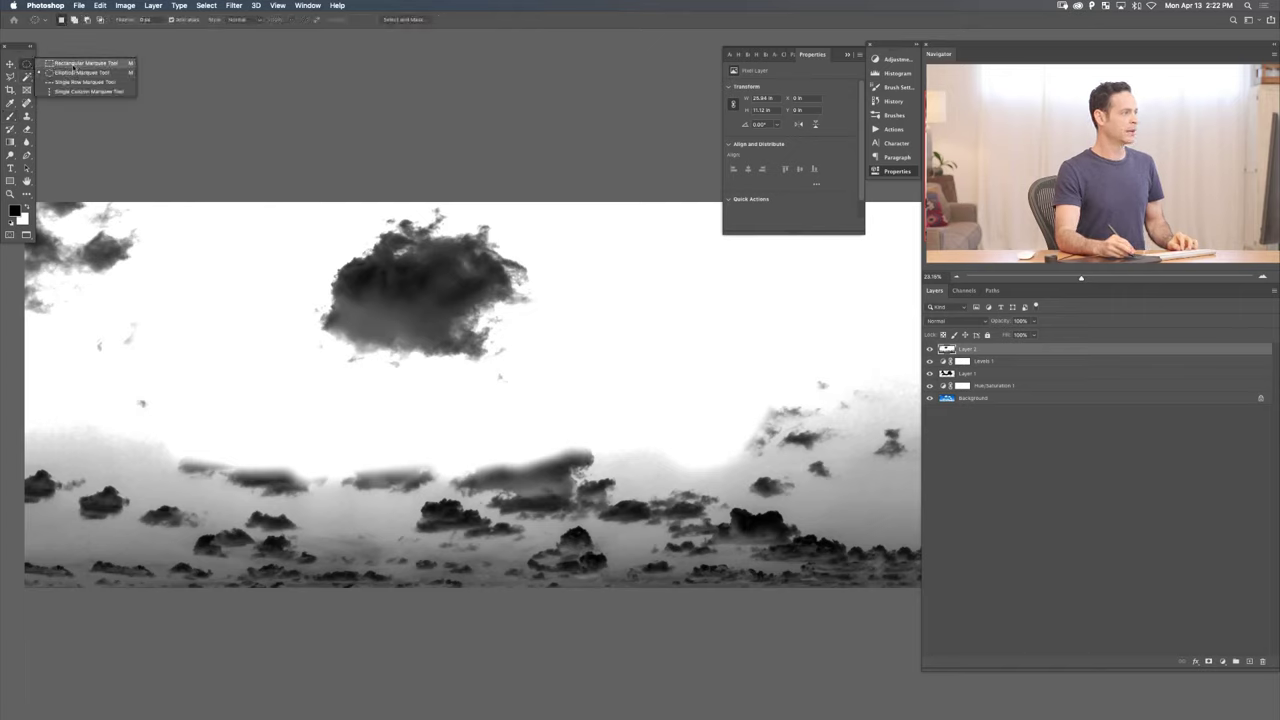
- Marquee-select the dark cloud and define it as a brush preset named Cloud
click(80, 62)
drag(298, 202, 556, 402)
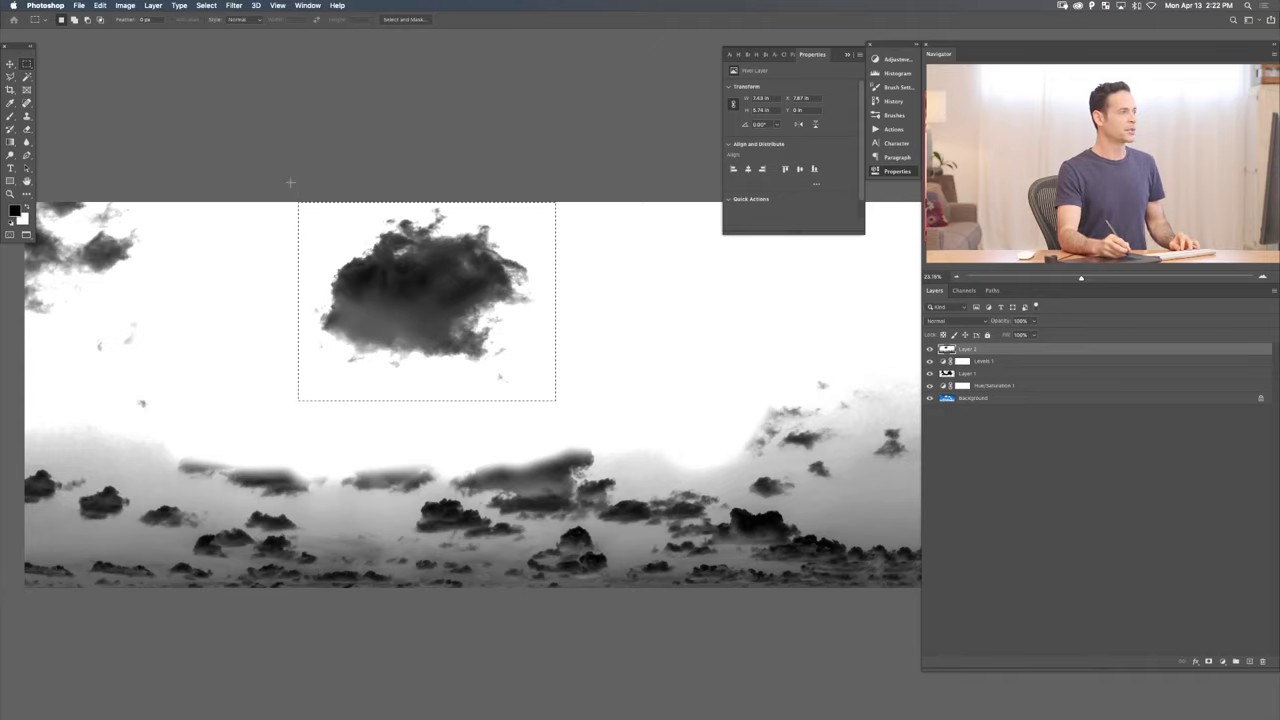
click(93, 6)
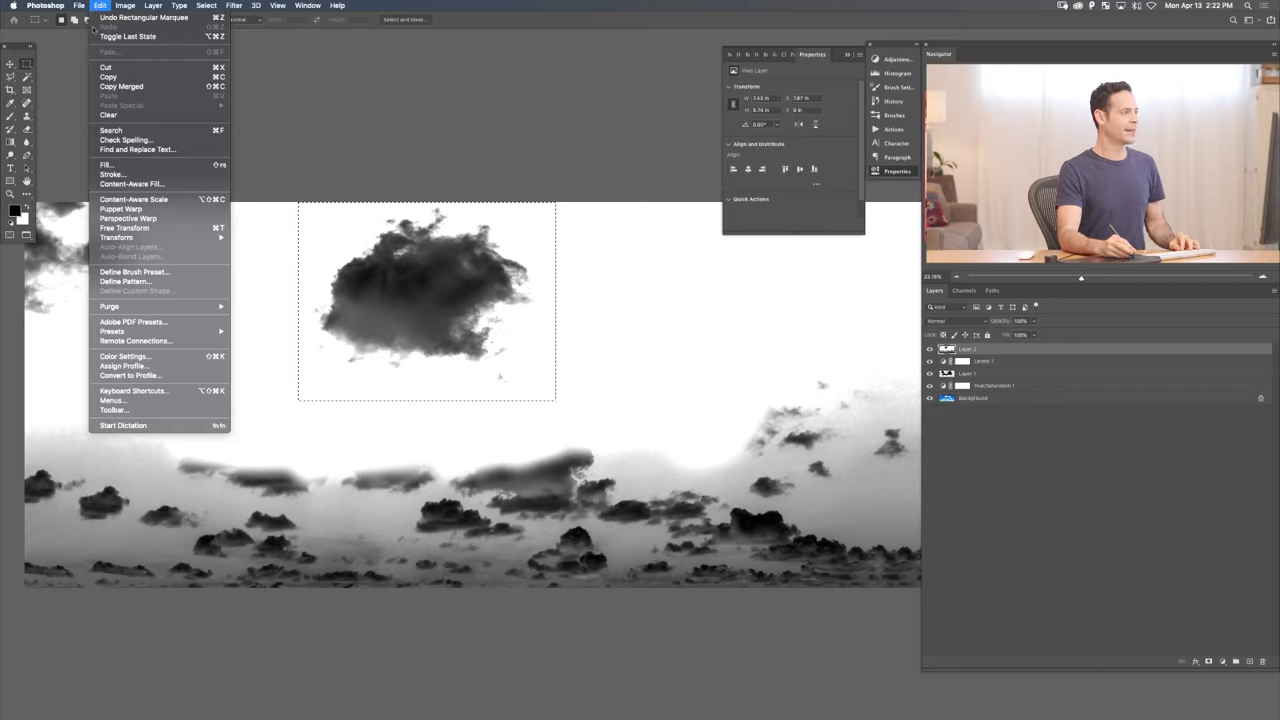
click(160, 272)
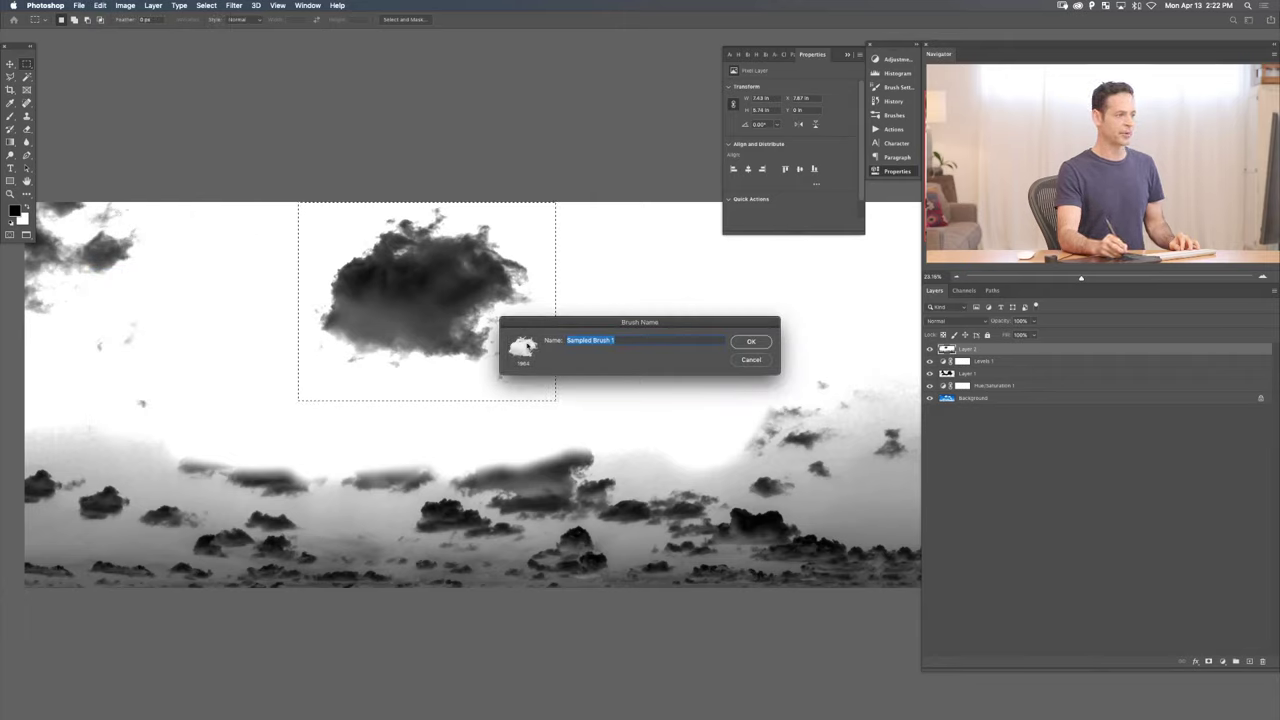
text(Cloud)
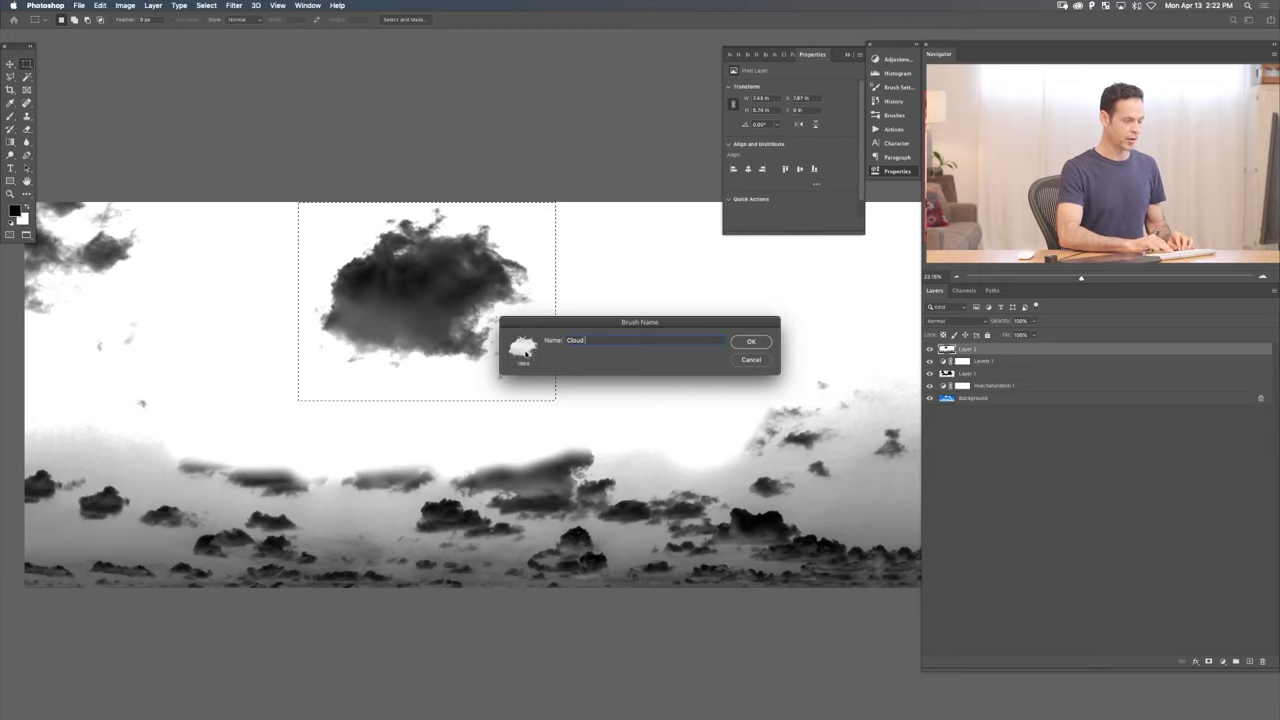
key(Return)
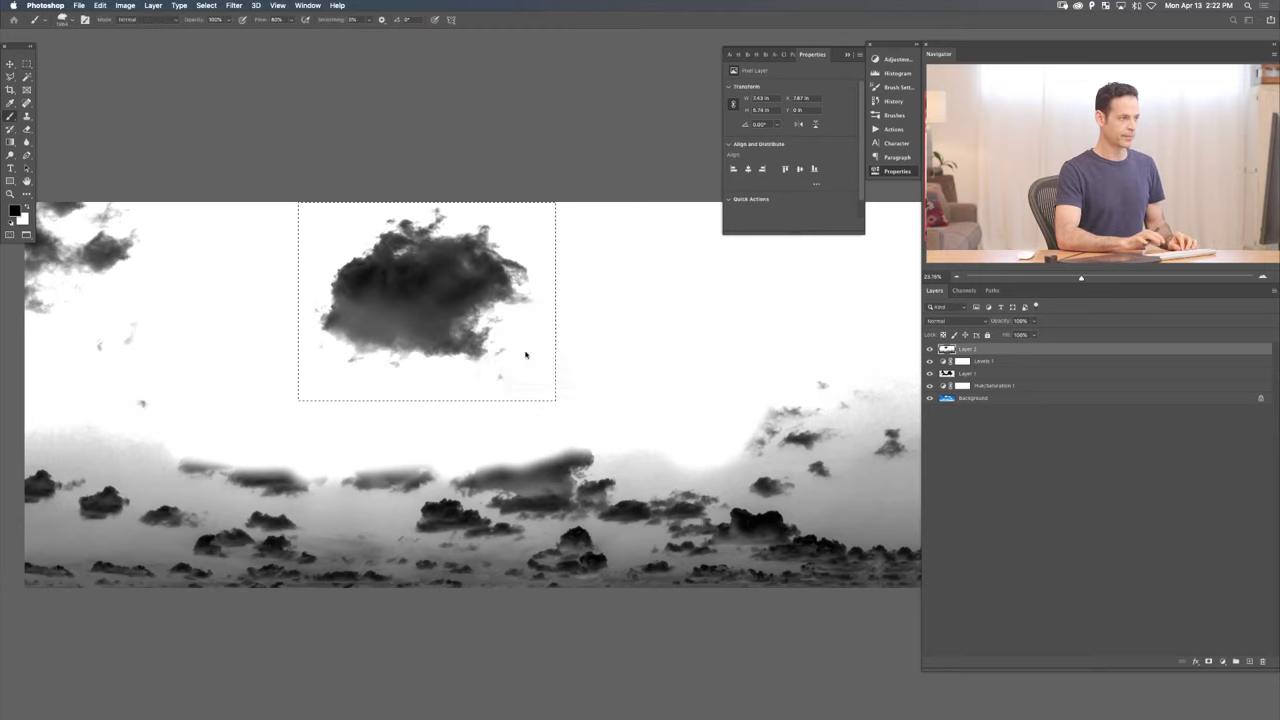
- Switch to the Brush tool, deselect, and show documents as floating windows, zoomed out
key(b)
key(ctrl+d)
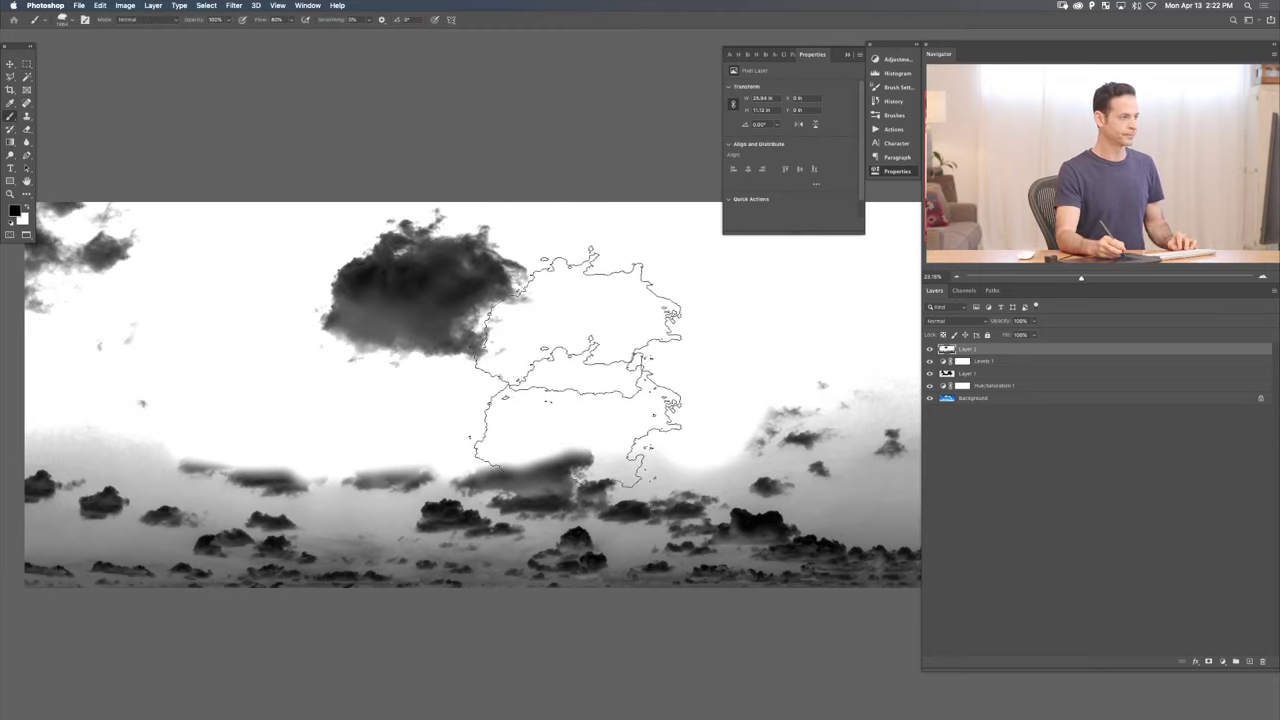
key(f)
key(ctrl+minus)
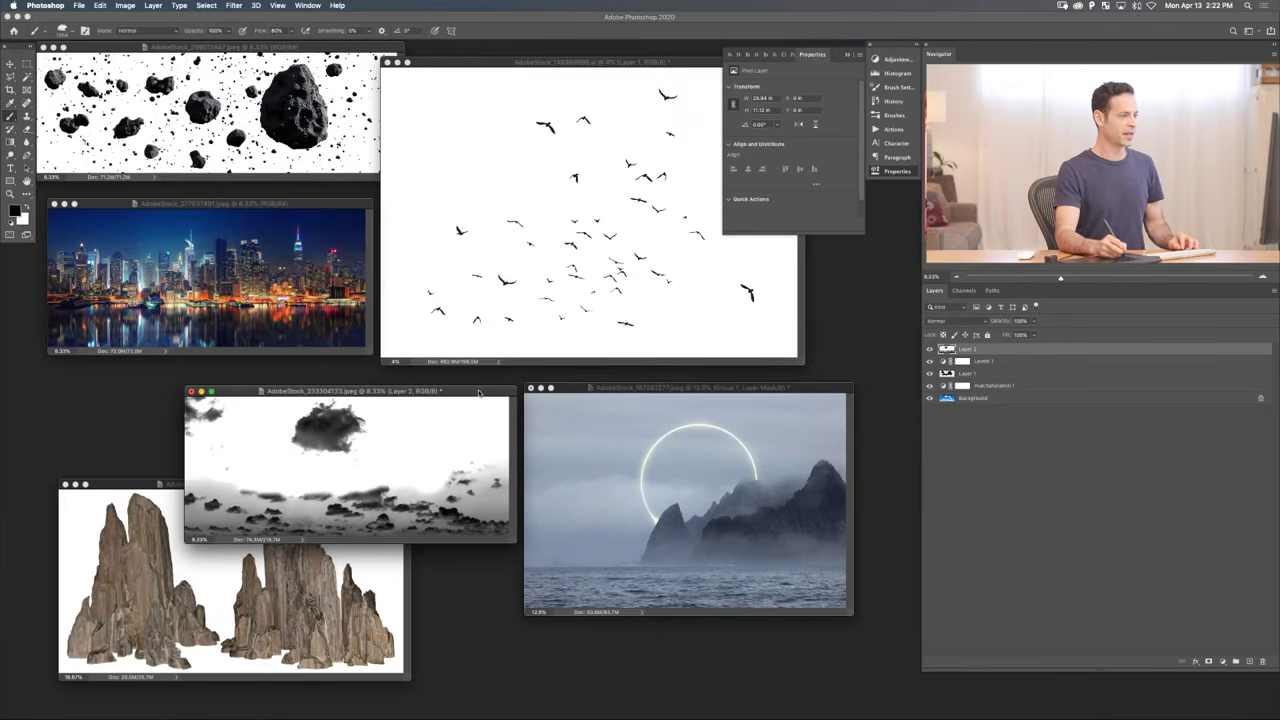
- Reposition the clouds document window and zoom it back in
drag(478, 393, 432, 372)
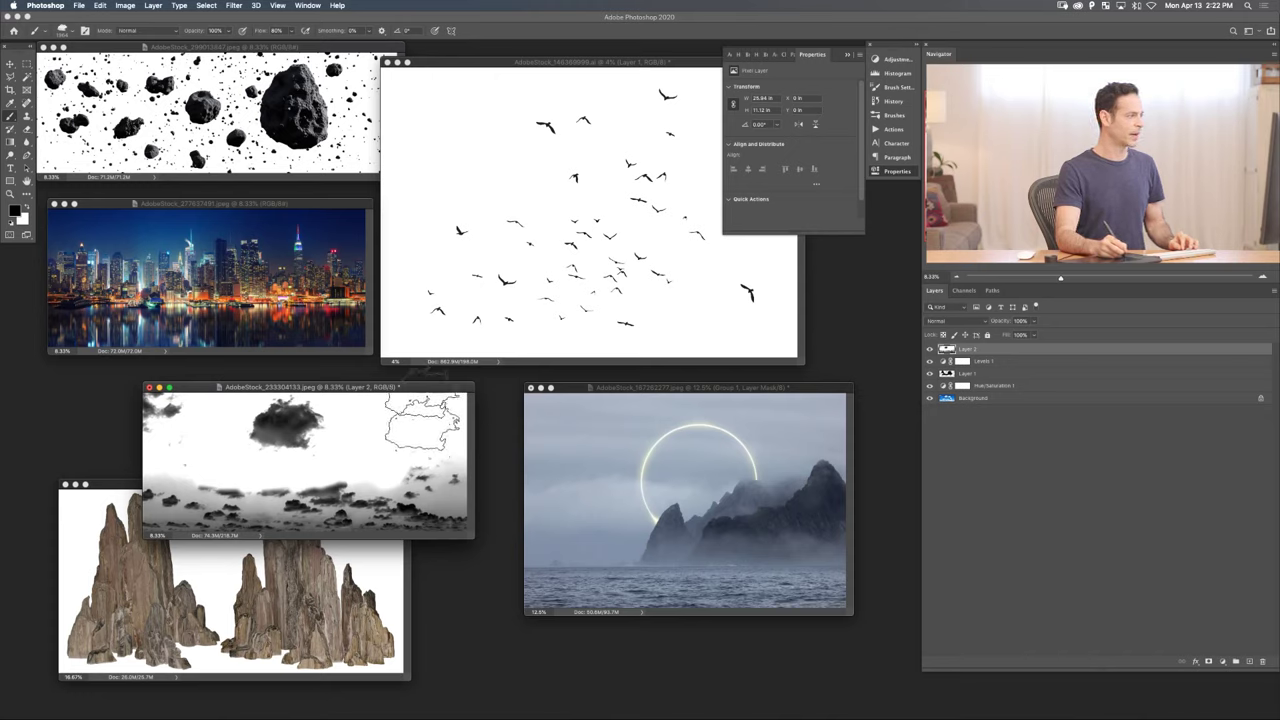
mouse_move(414, 391)
mouse_down()
mouse_move(372, 412)
mouse_move(404, 412)
mouse_up()
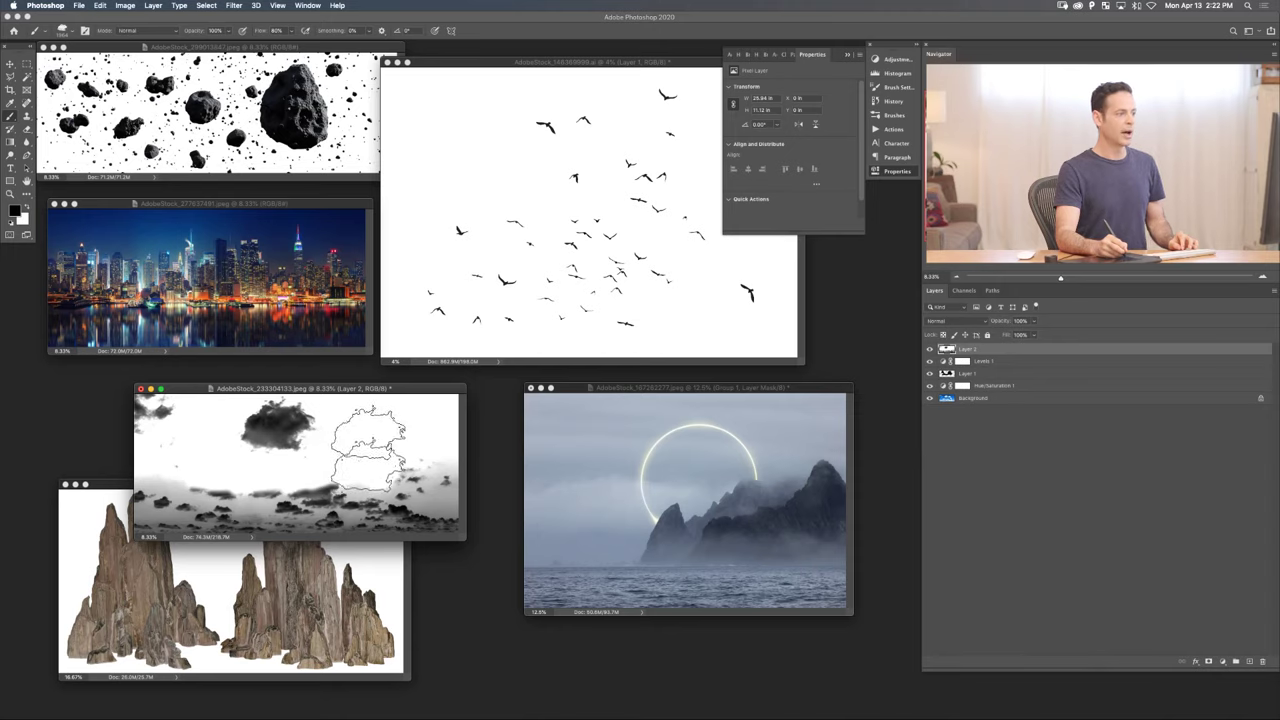
key(super+equal)
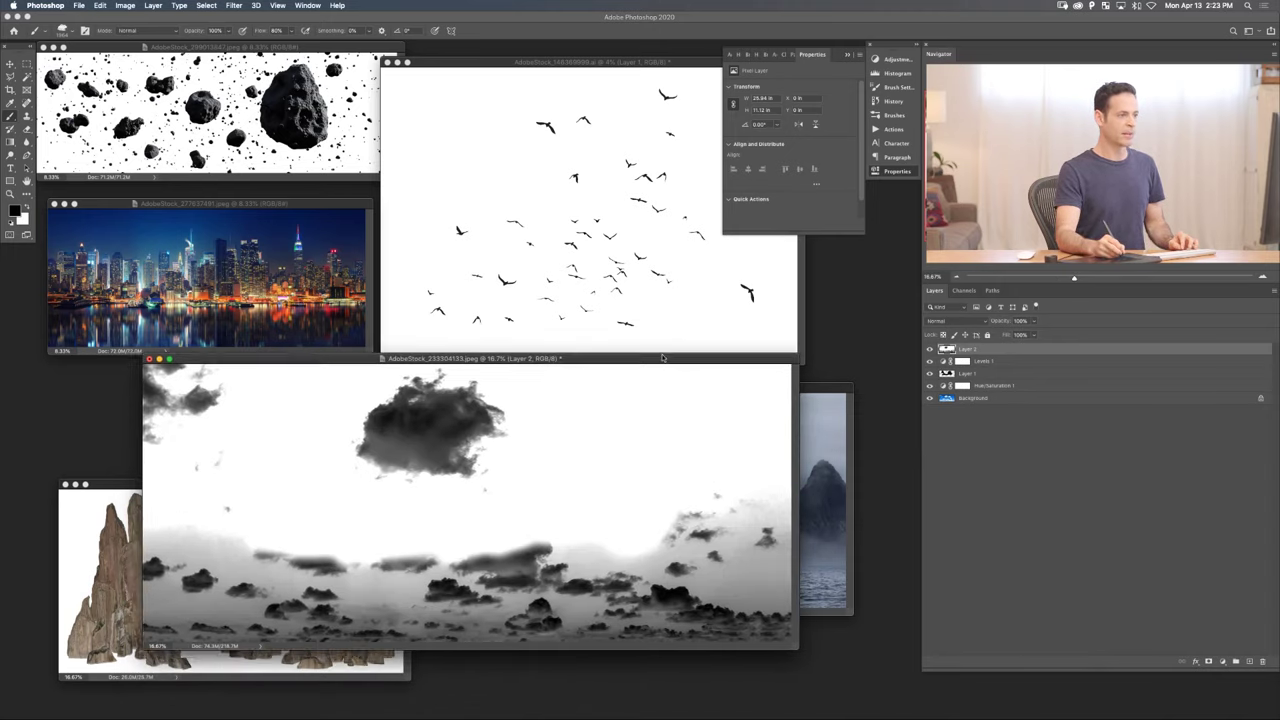
- Hide the edits to view the original sky, then restore Hue/Saturation, Layer 1, Levels 1 and Layer 2
click(928, 385)
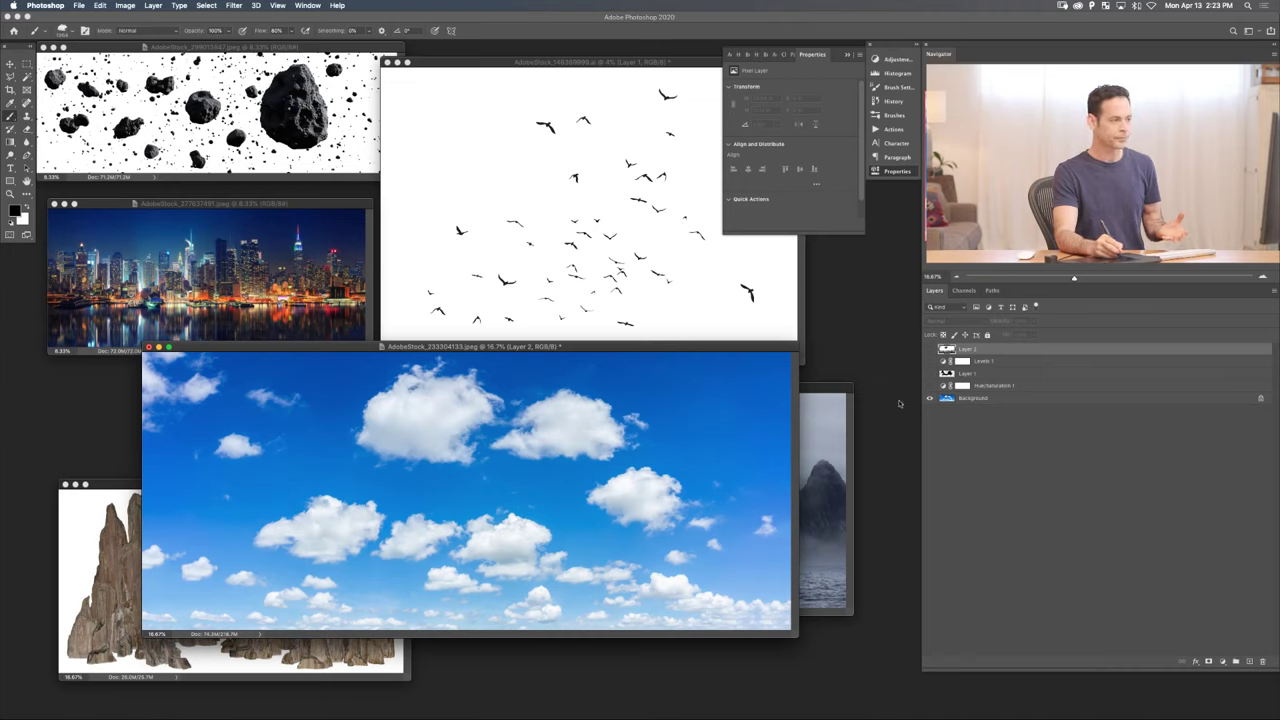
click(929, 385)
click(929, 372)
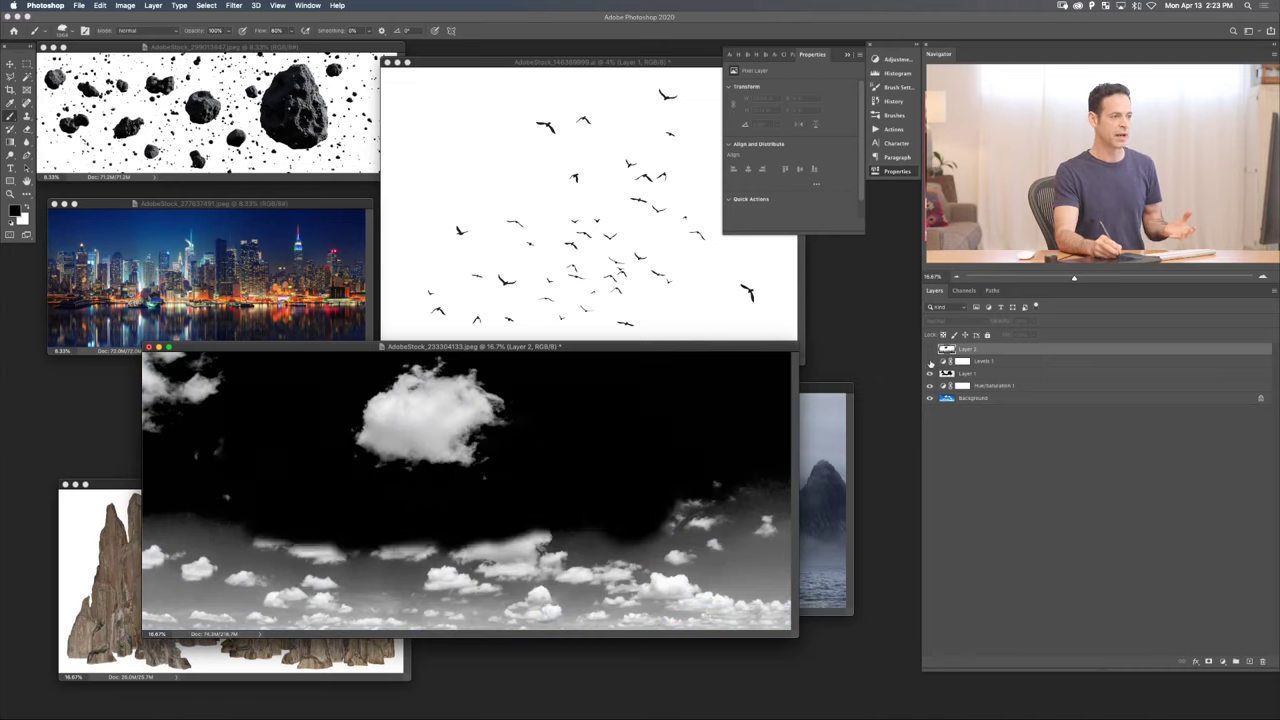
click(929, 360)
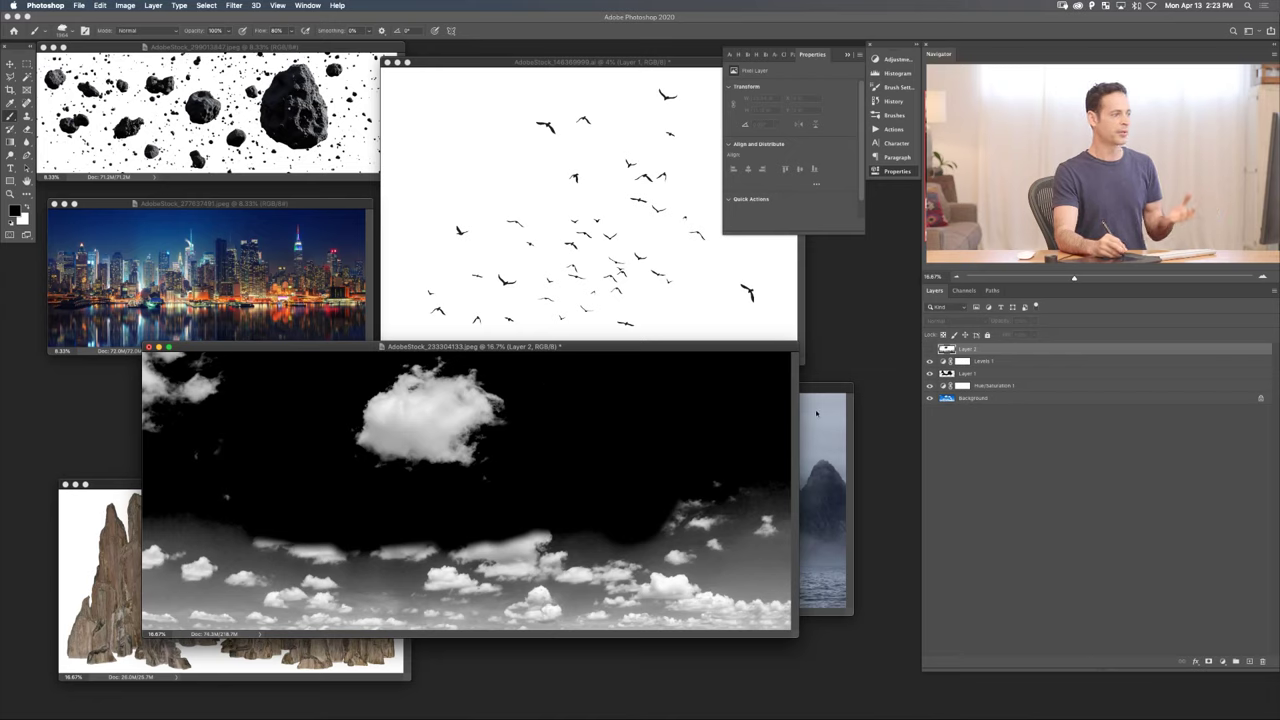
click(929, 347)
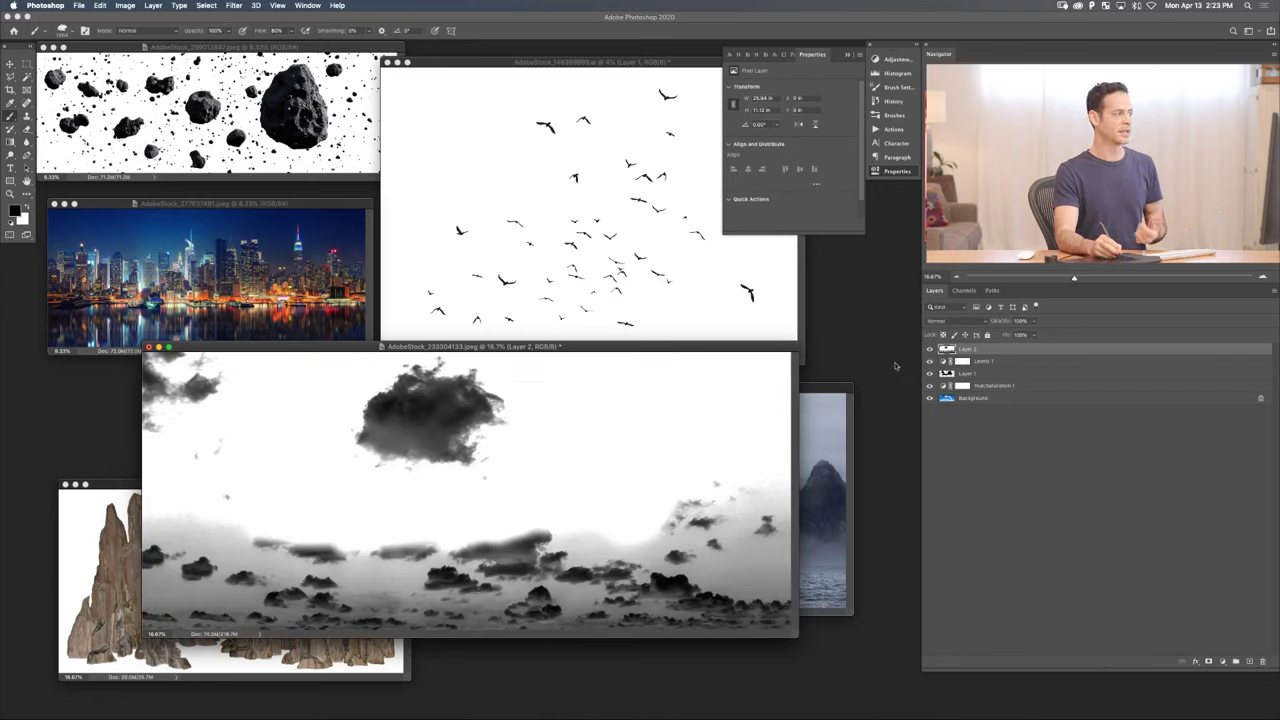
drag(866, 389, 629, 417)
- Stamp seven test clouds across the clouds document with the Cloud brush
click(621, 468)
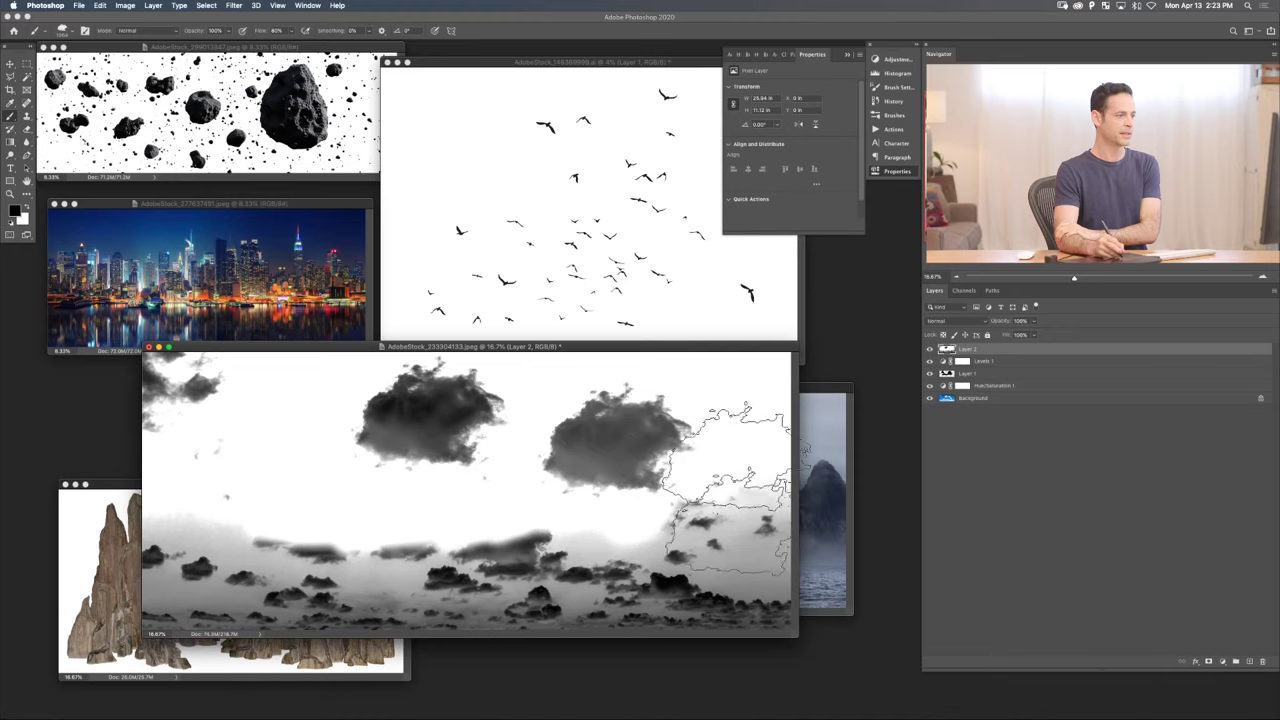
click(428, 525)
click(264, 468)
click(288, 540)
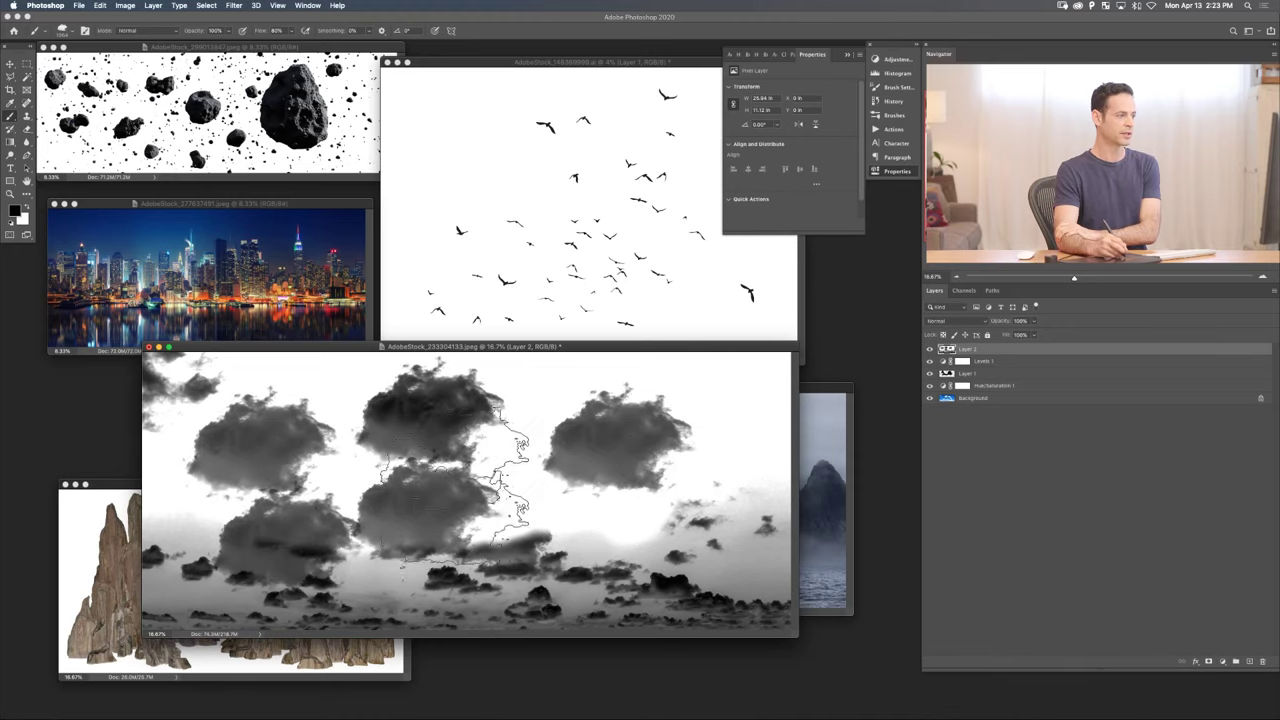
click(462, 462)
click(575, 535)
click(642, 455)
- Undo the test cloud stamps and bring the mountain composite window forward
key(super+z)
key(super+z)
key(super+z)
key(super+z)
key(super+z)
key(super+z)
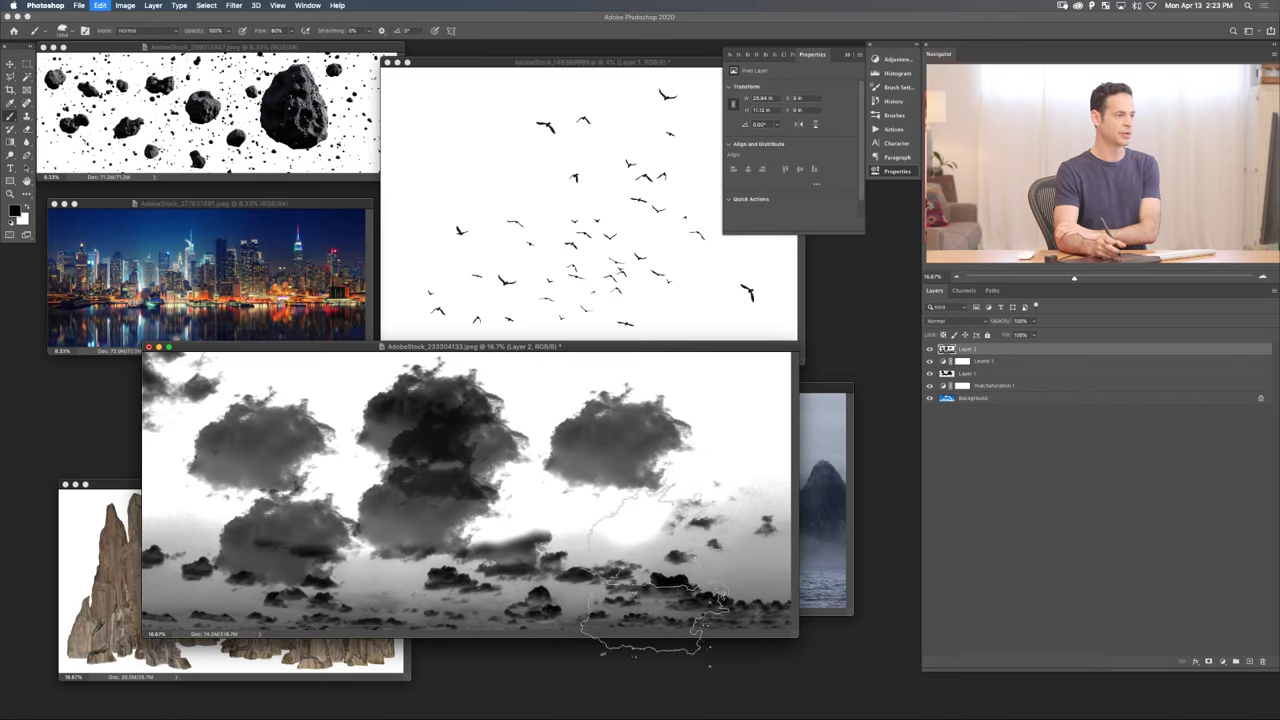
key(super+z)
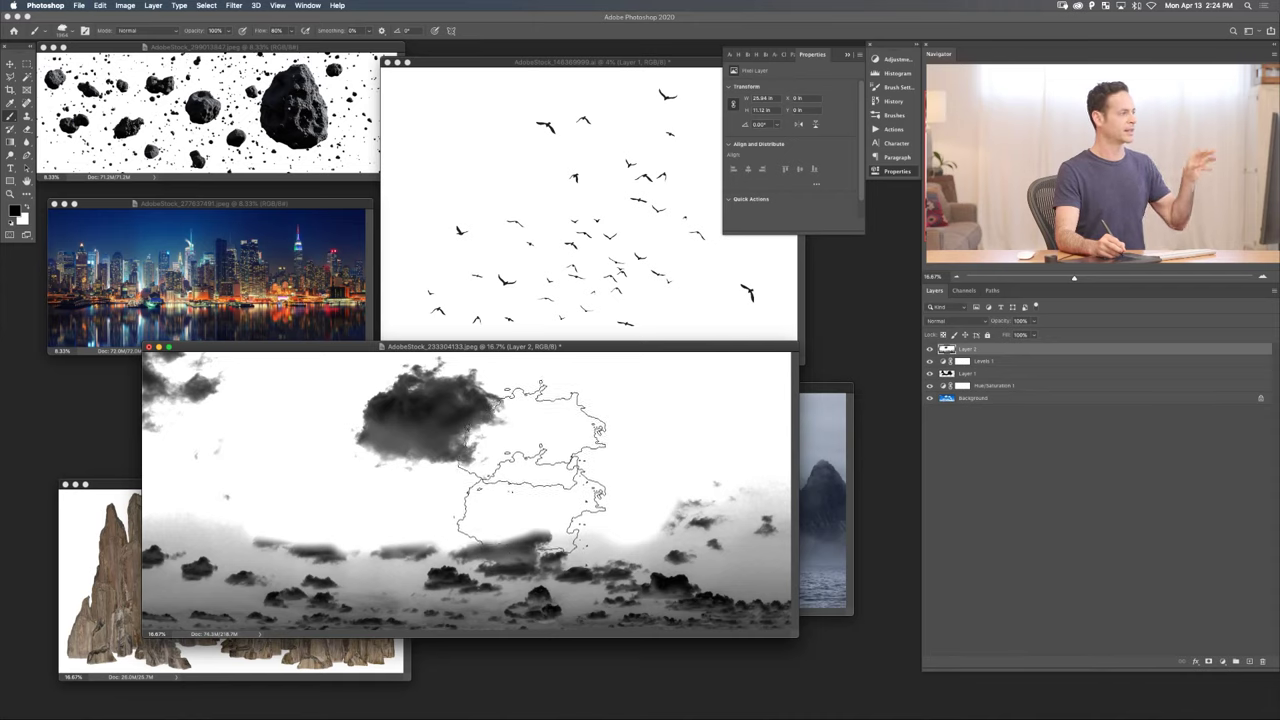
drag(820, 395, 836, 389)
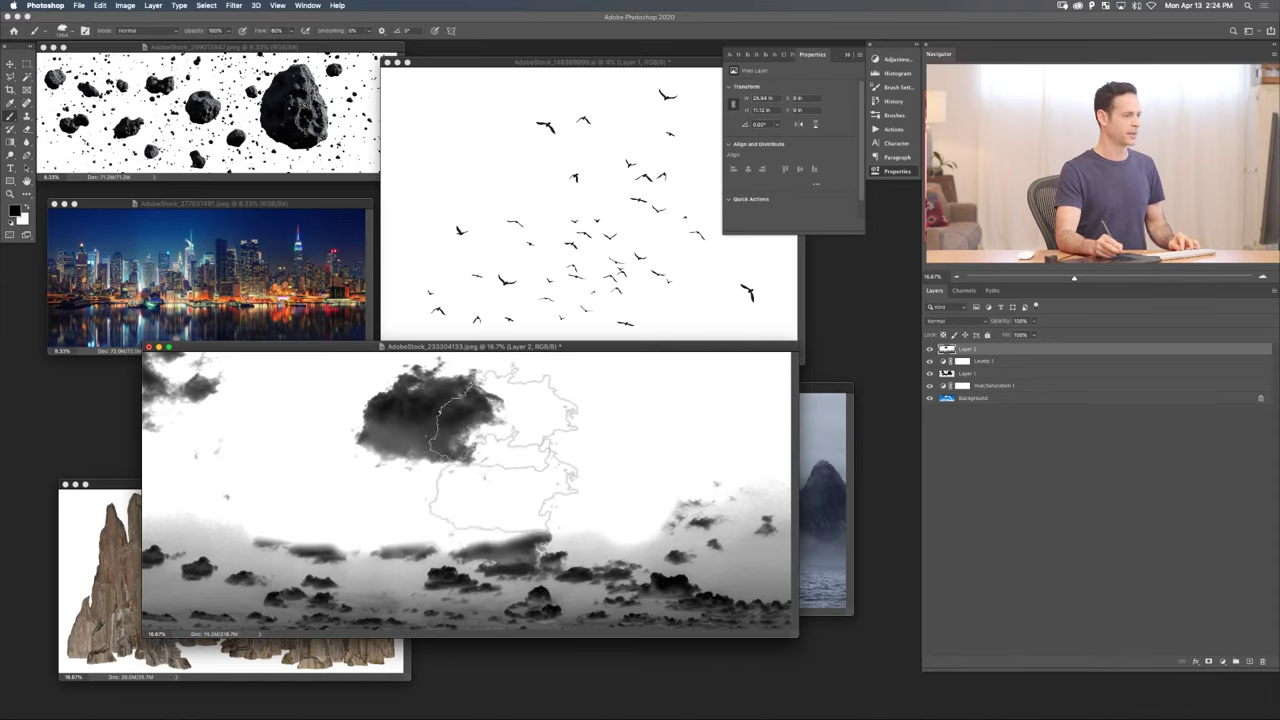
- Show the mountain composite full screen, add a layer above Group 1, and set the brush to 243 px
click(819, 388)
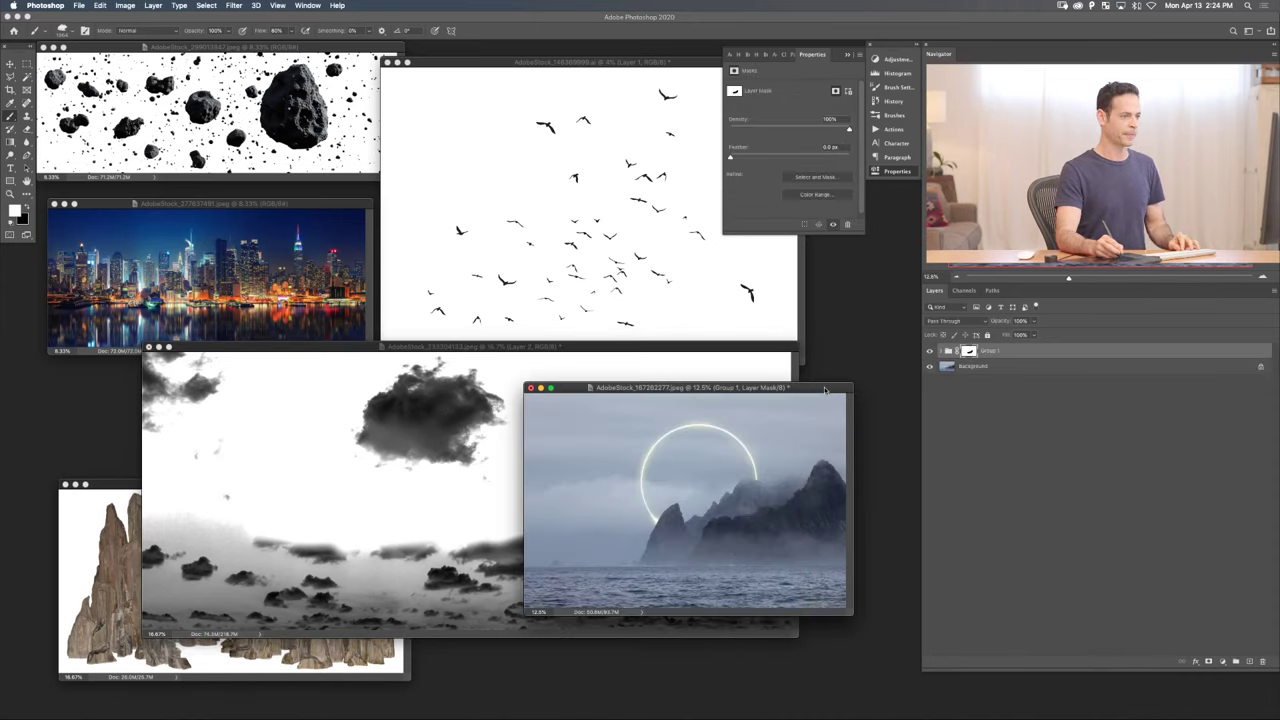
key(f)
scroll(656, 375, up, 5)
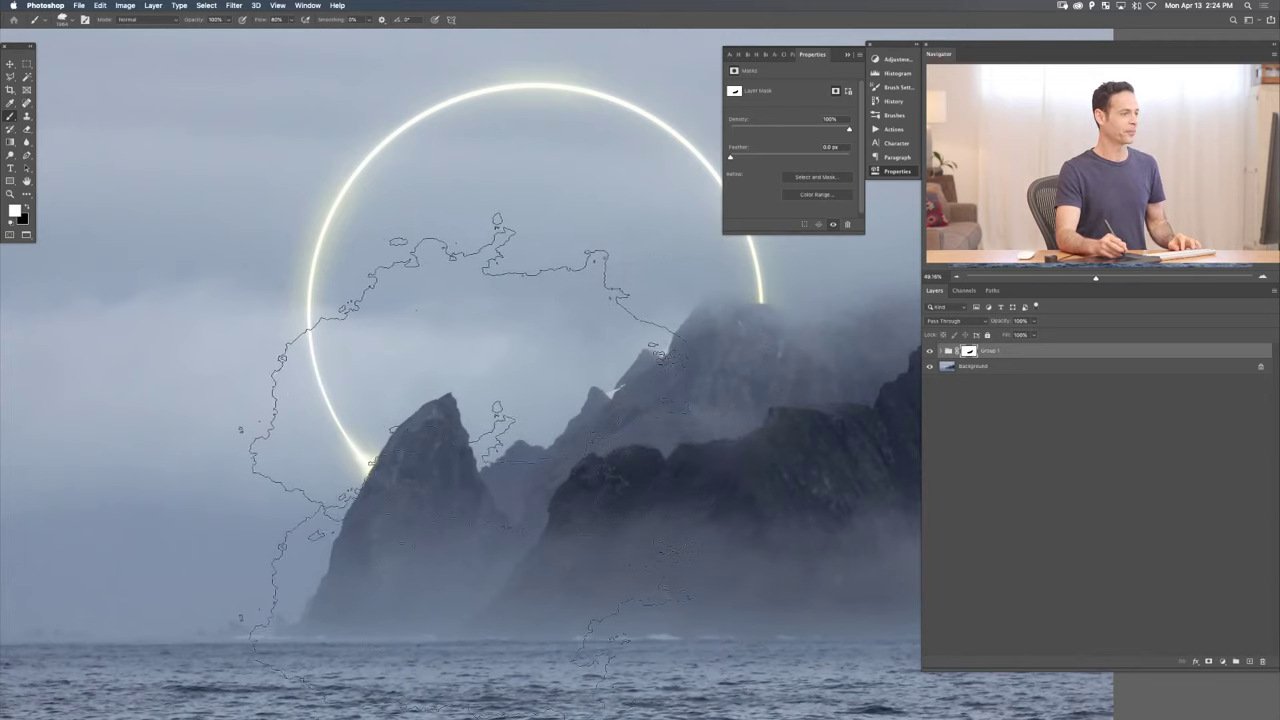
scroll(551, 391, down, 4)
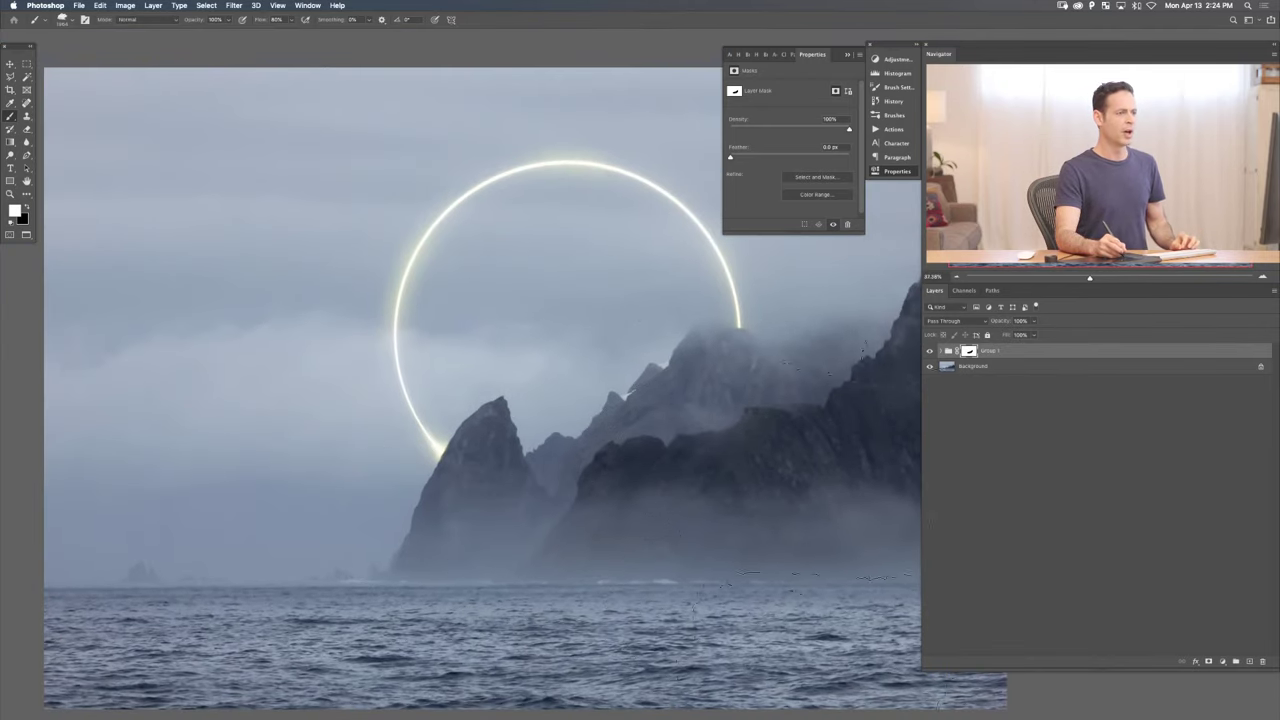
click(1249, 661)
drag(530, 340, 367, 348)
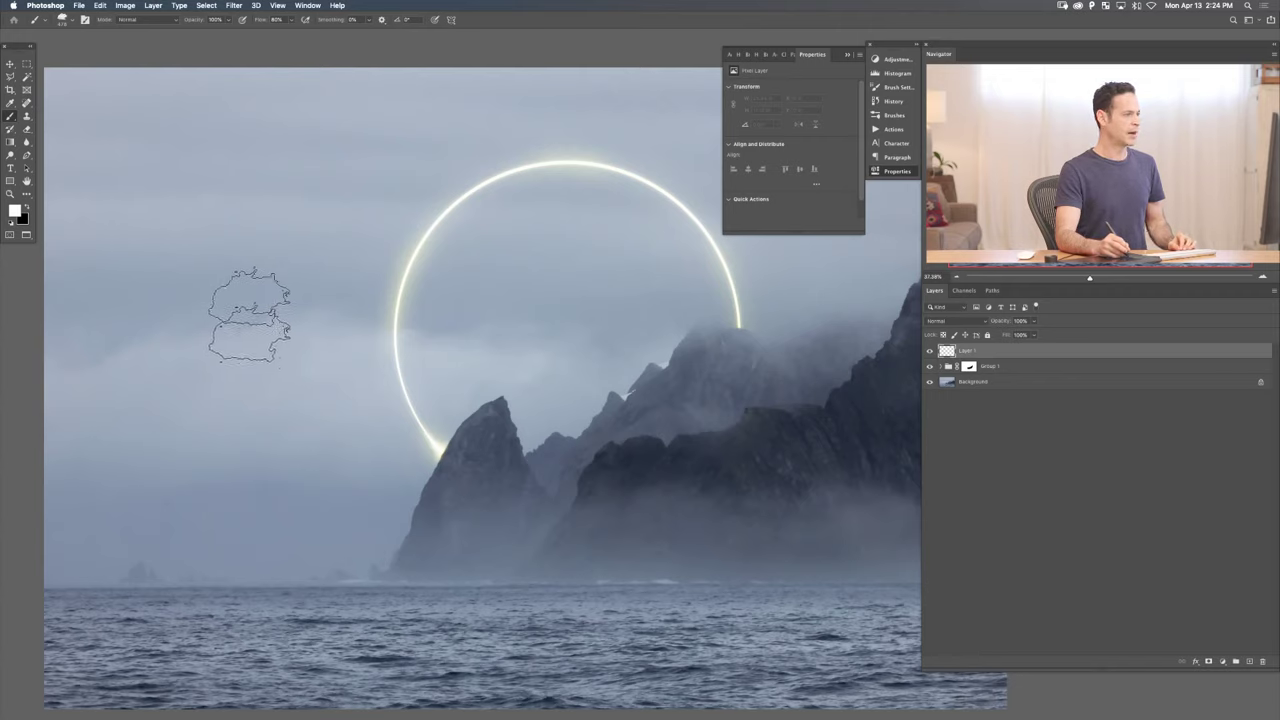
- Paint four white Cloud-brush strokes over the sky, ring and mountains on Layer 1, then select the canvas
mouse_move(258, 318)
mouse_down()
mouse_move(333, 301)
mouse_move(528, 296)
mouse_up()
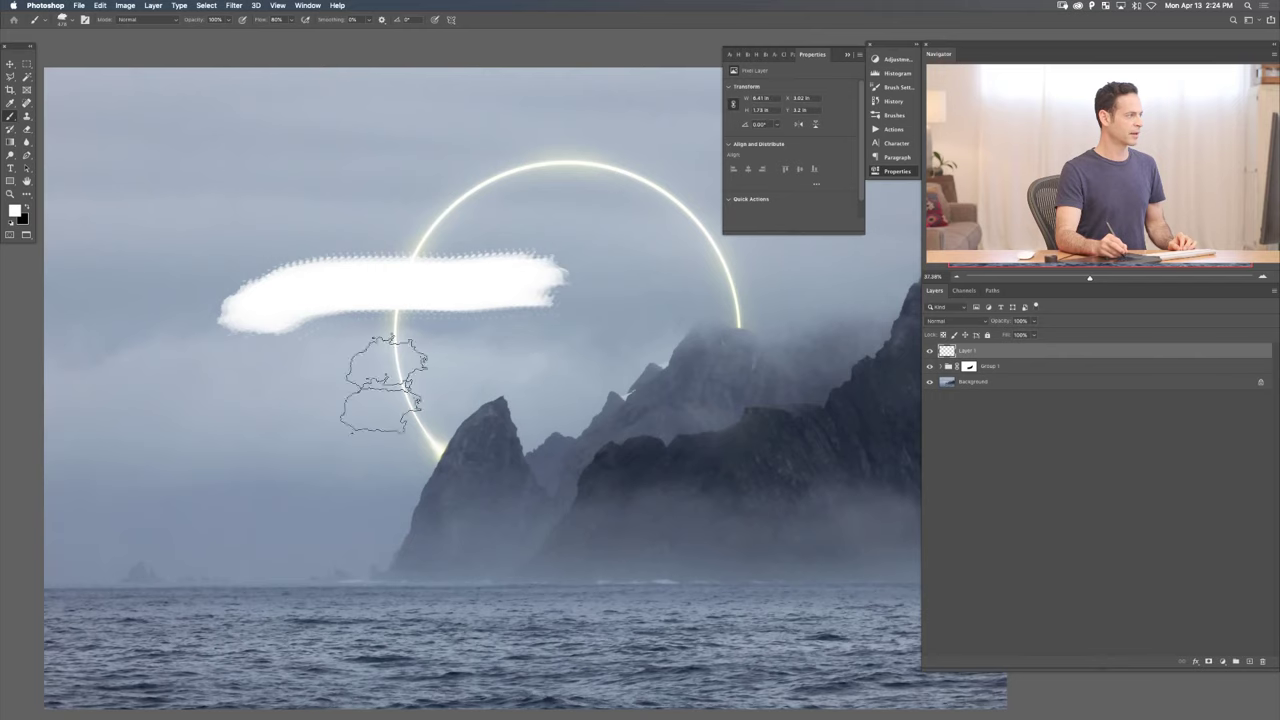
drag(278, 420, 650, 390)
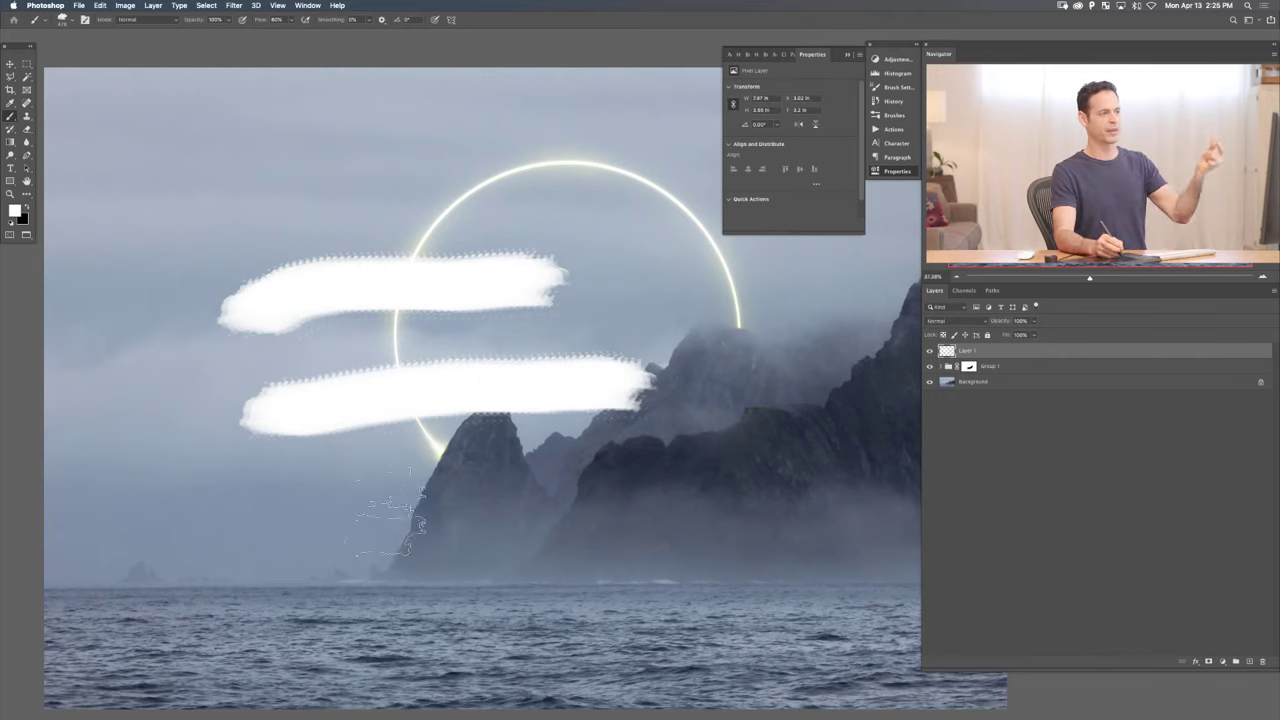
mouse_move(345, 480)
mouse_down()
mouse_move(525, 488)
mouse_move(755, 468)
mouse_up()
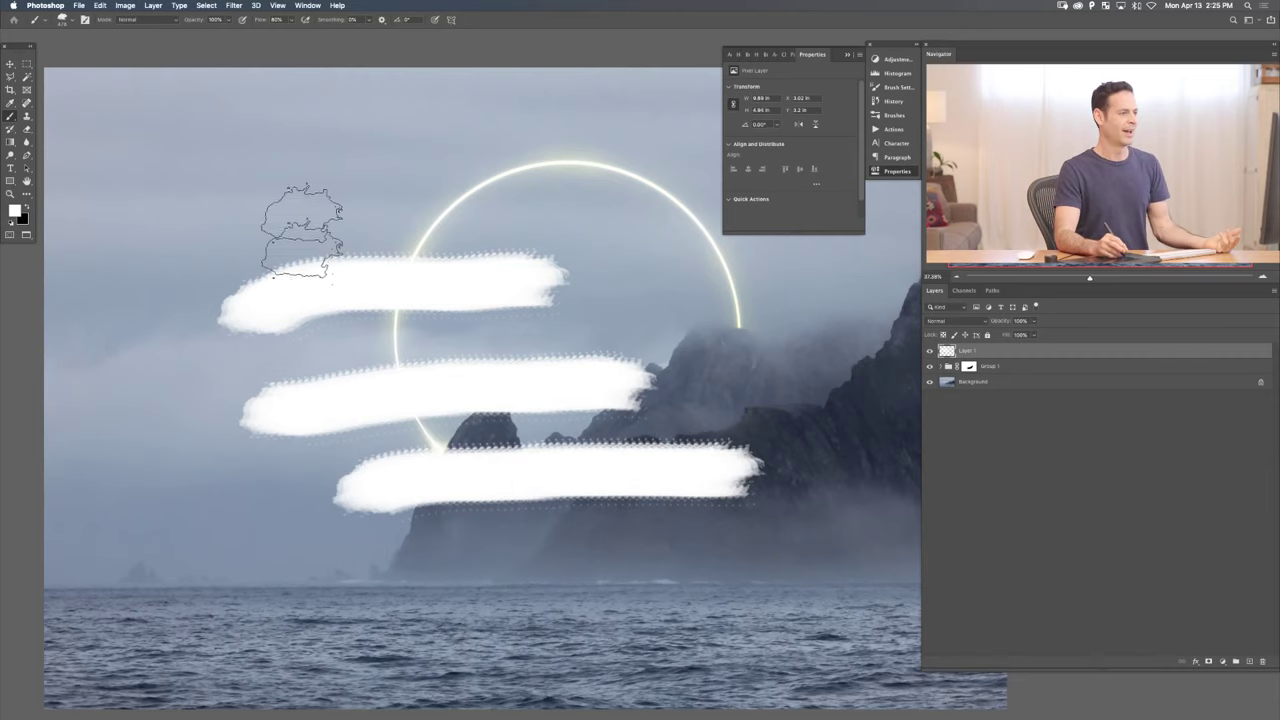
mouse_move(302, 230)
mouse_down()
mouse_move(452, 183)
mouse_move(440, 185)
mouse_up()
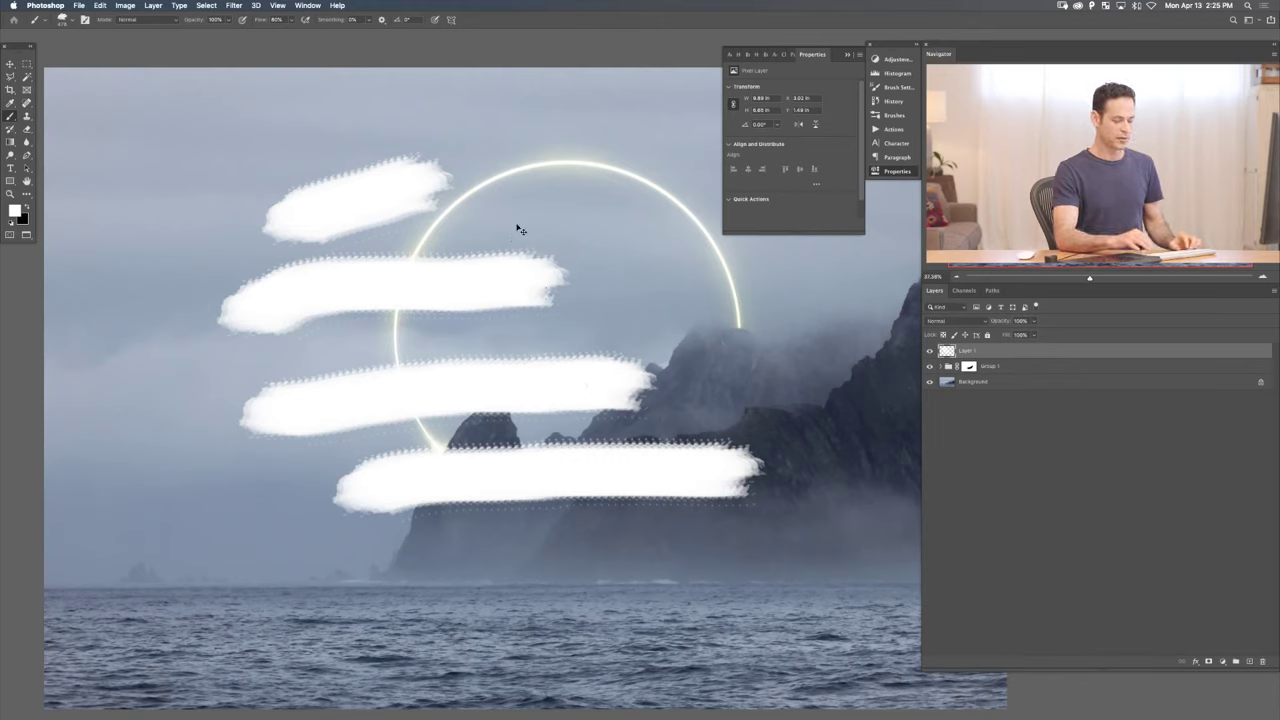
key(super+shift+i)
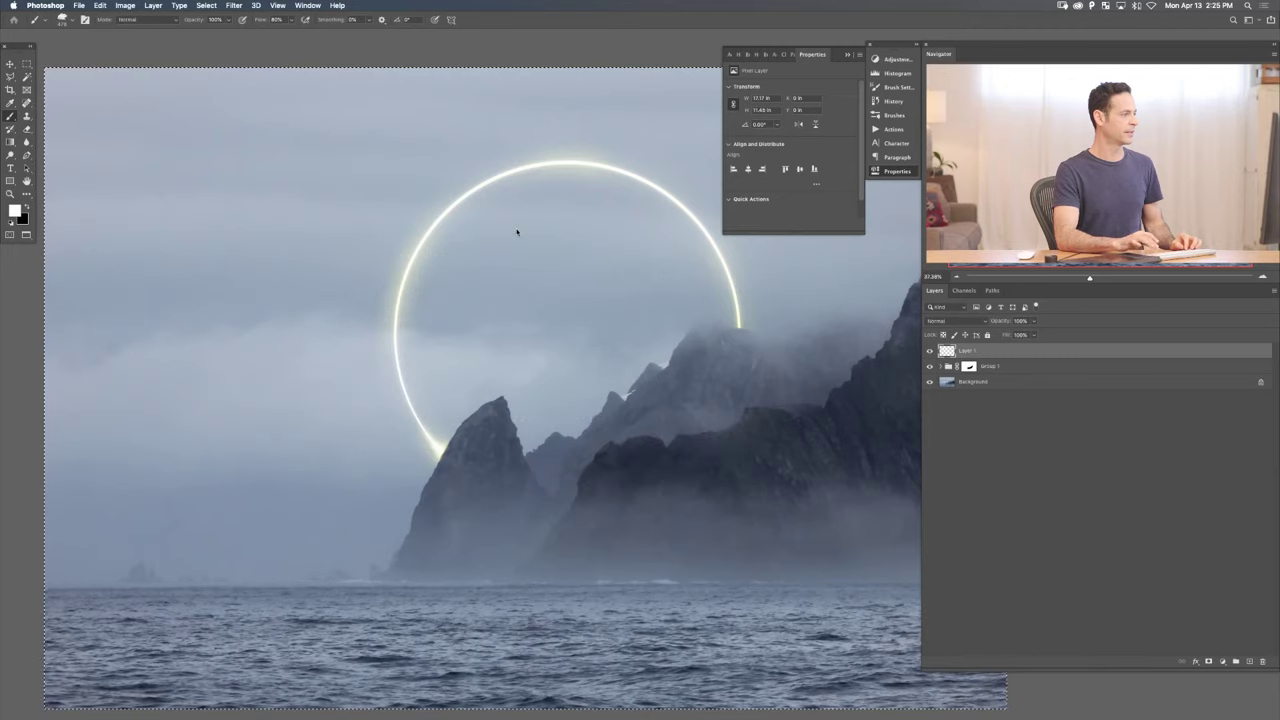
- Delete the test cloud strokes and bring up the Brush Settings panel
key(Delete)
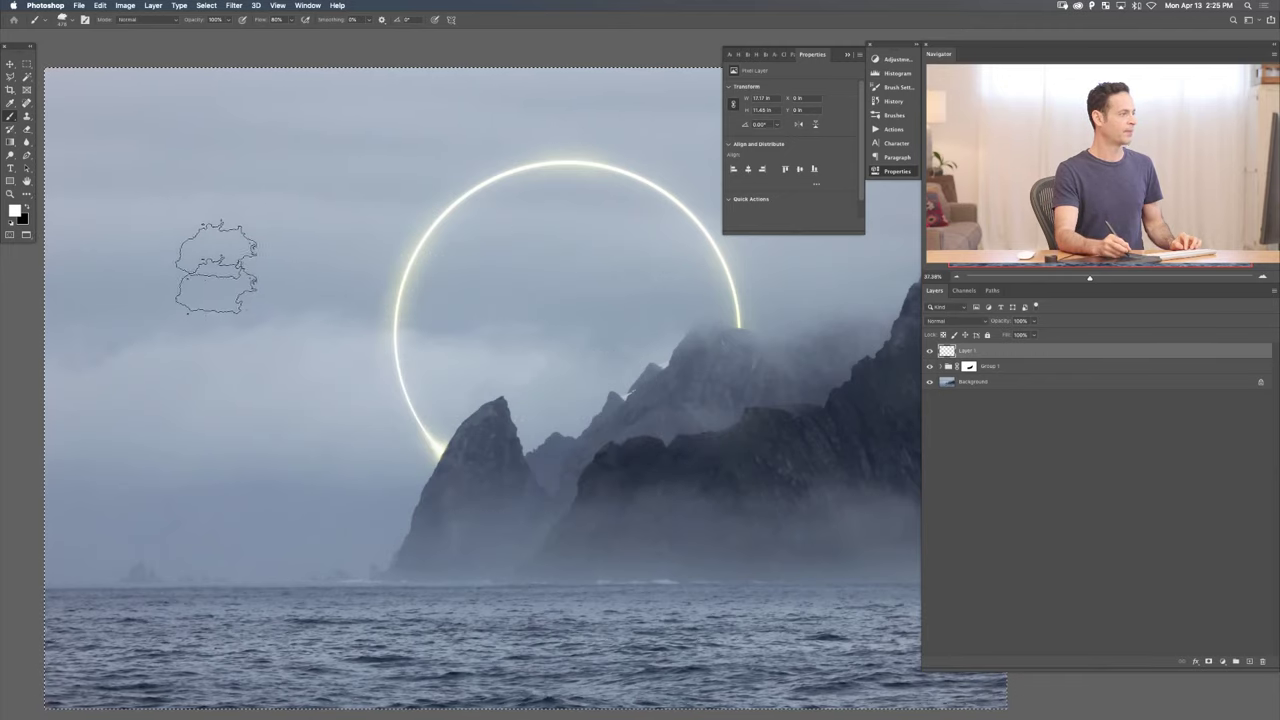
click(307, 6)
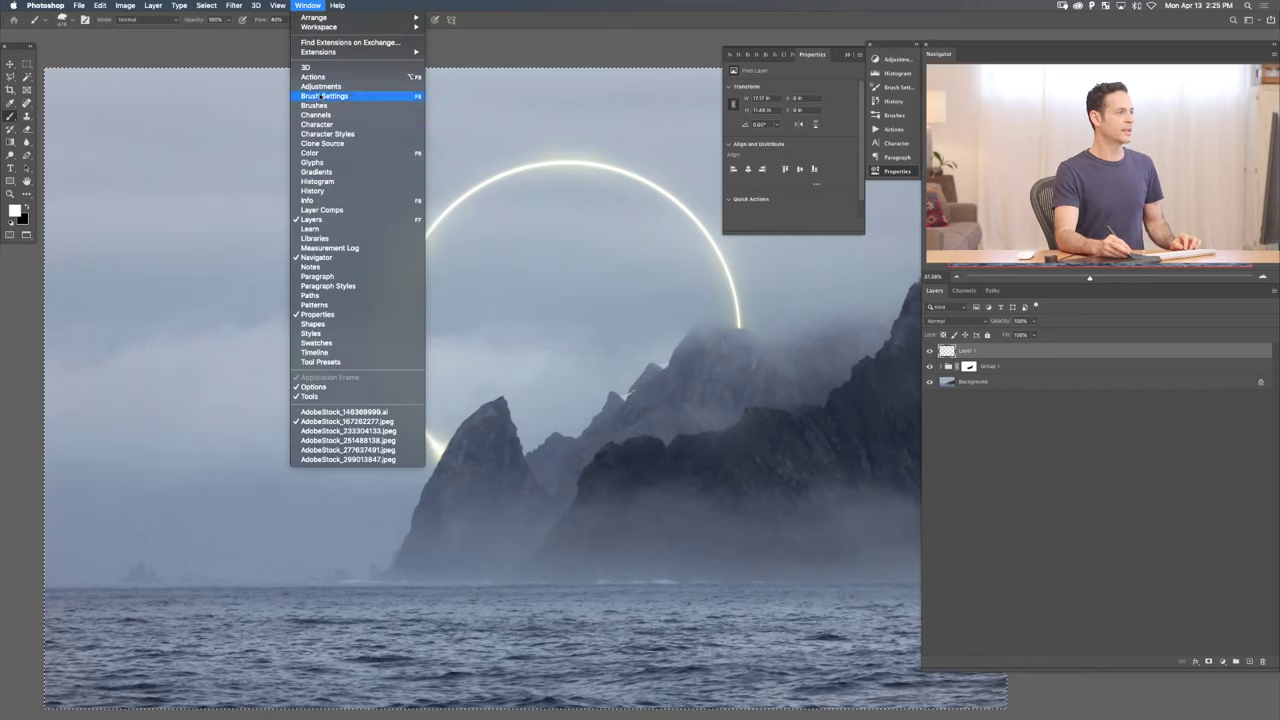
click(324, 96)
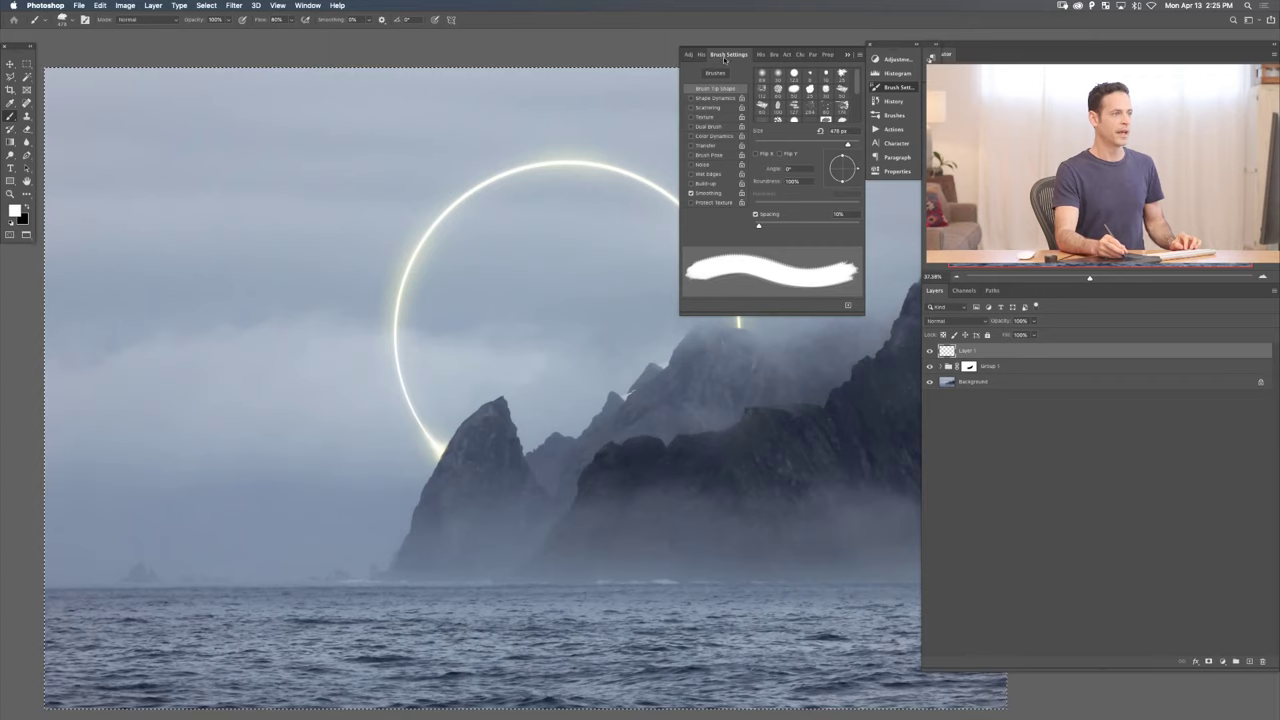
- Enable Shape Dynamics with 100% Angle Jitter plus Flip X and Flip Y Jitter, then paint a test stroke
click(712, 98)
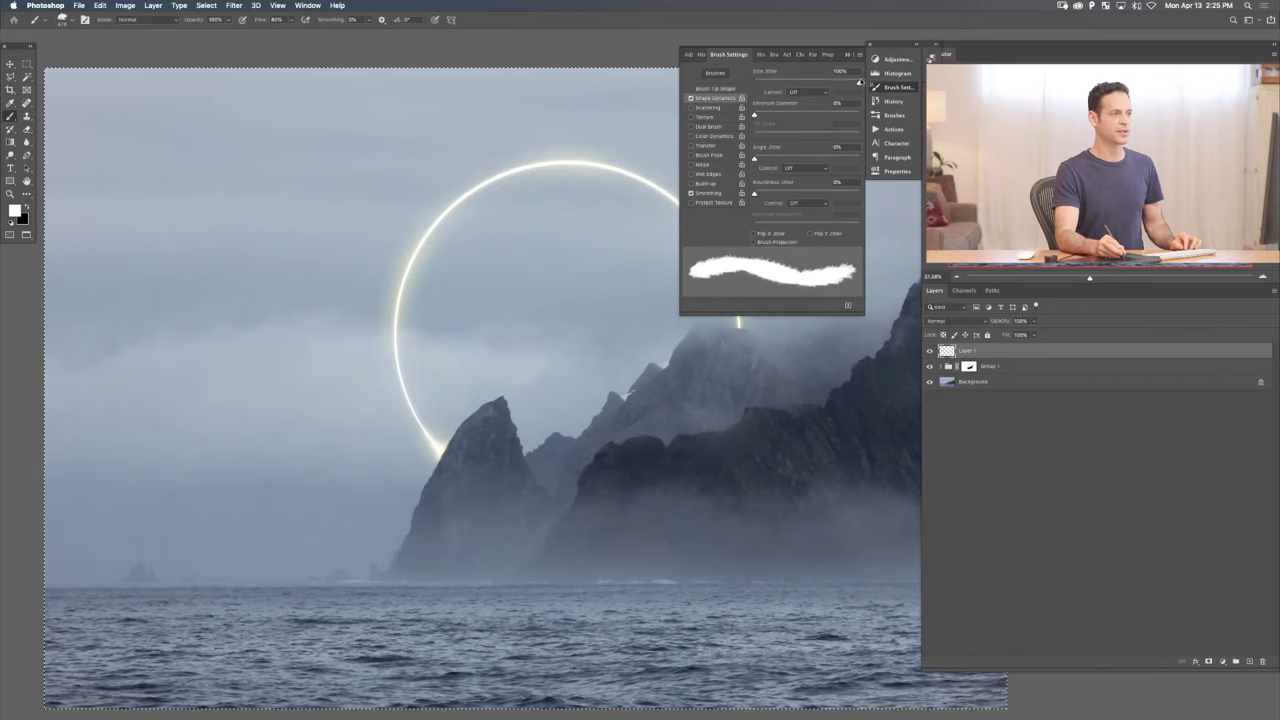
drag(757, 158, 860, 157)
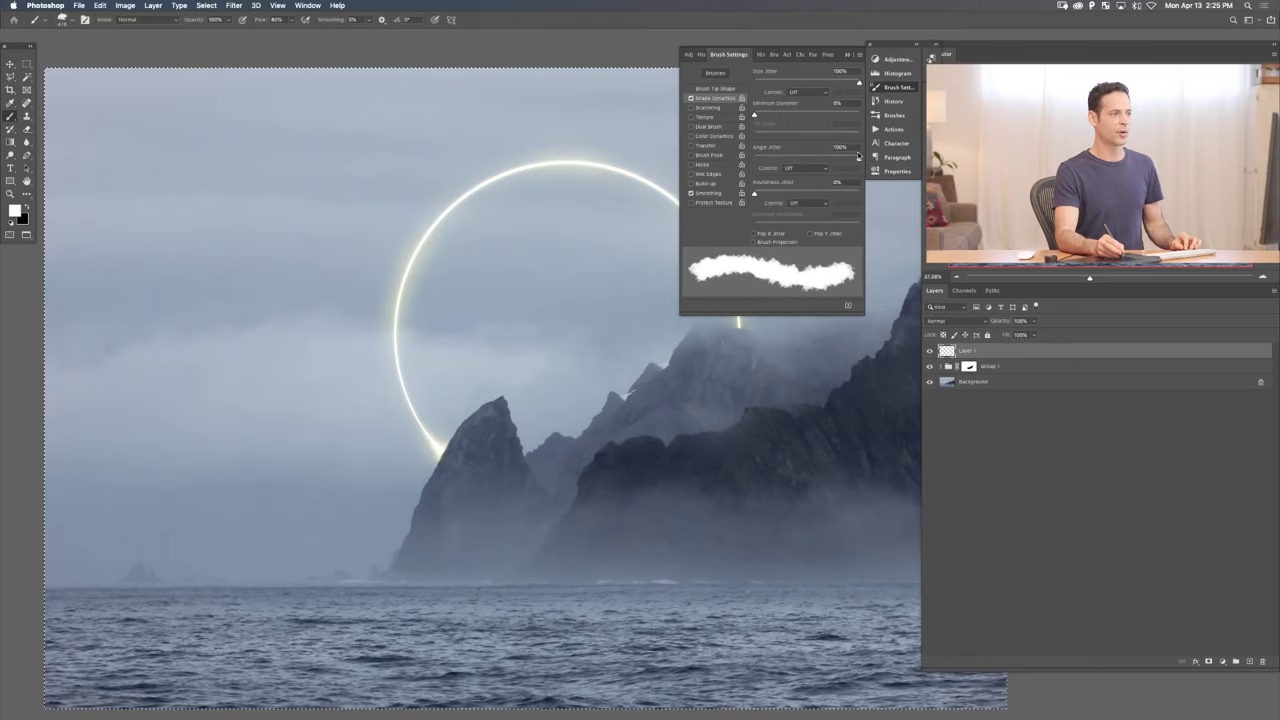
click(760, 234)
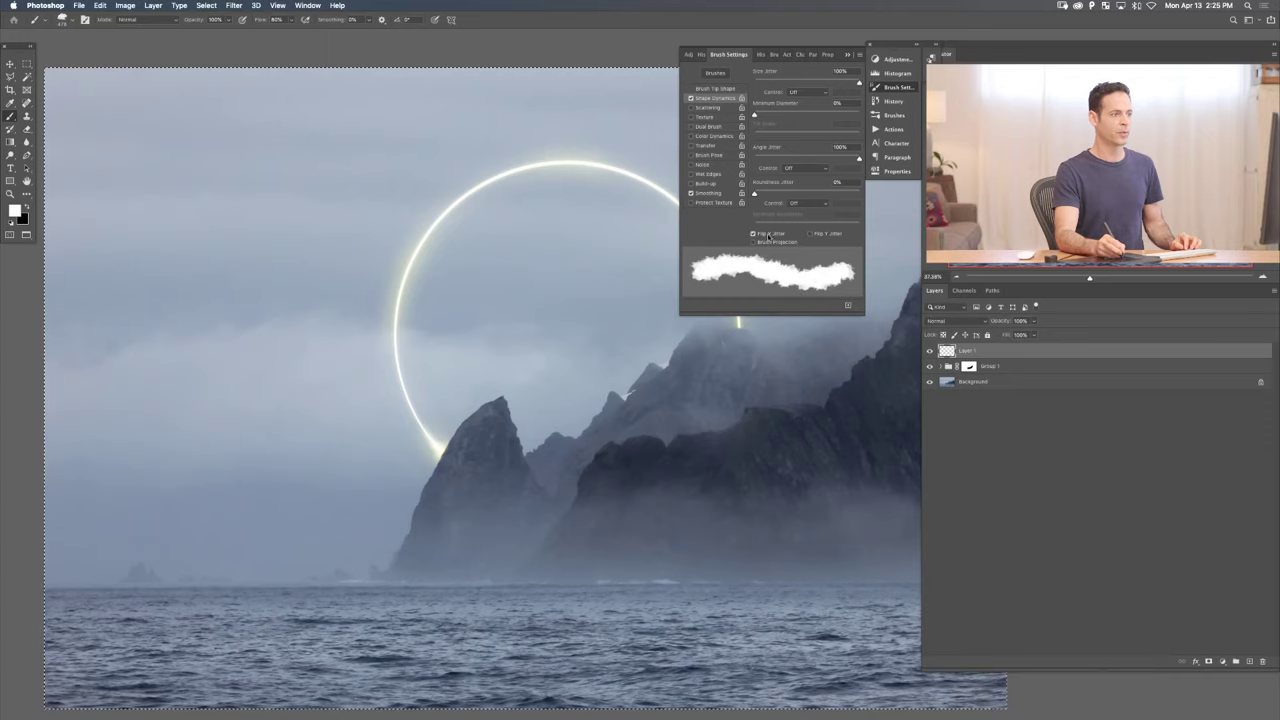
click(815, 234)
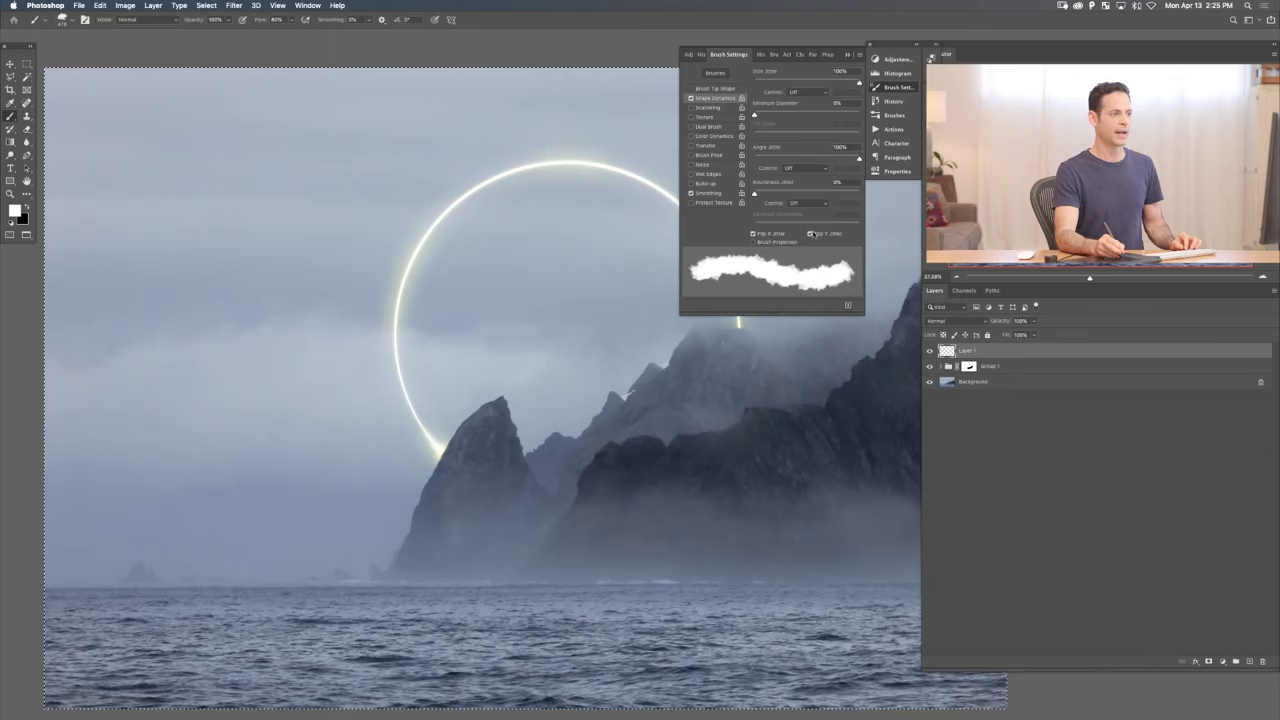
mouse_move(232, 305)
mouse_down()
mouse_move(478, 279)
mouse_move(552, 299)
mouse_move(569, 335)
mouse_move(551, 357)
mouse_move(310, 428)
mouse_move(284, 451)
mouse_move(282, 482)
mouse_move(366, 514)
mouse_move(626, 497)
mouse_move(670, 512)
mouse_move(677, 541)
mouse_move(659, 577)
mouse_move(395, 621)
mouse_move(313, 617)
mouse_move(240, 573)
mouse_move(180, 517)
mouse_move(152, 453)
mouse_move(190, 411)
mouse_move(146, 364)
mouse_move(165, 245)
mouse_up()
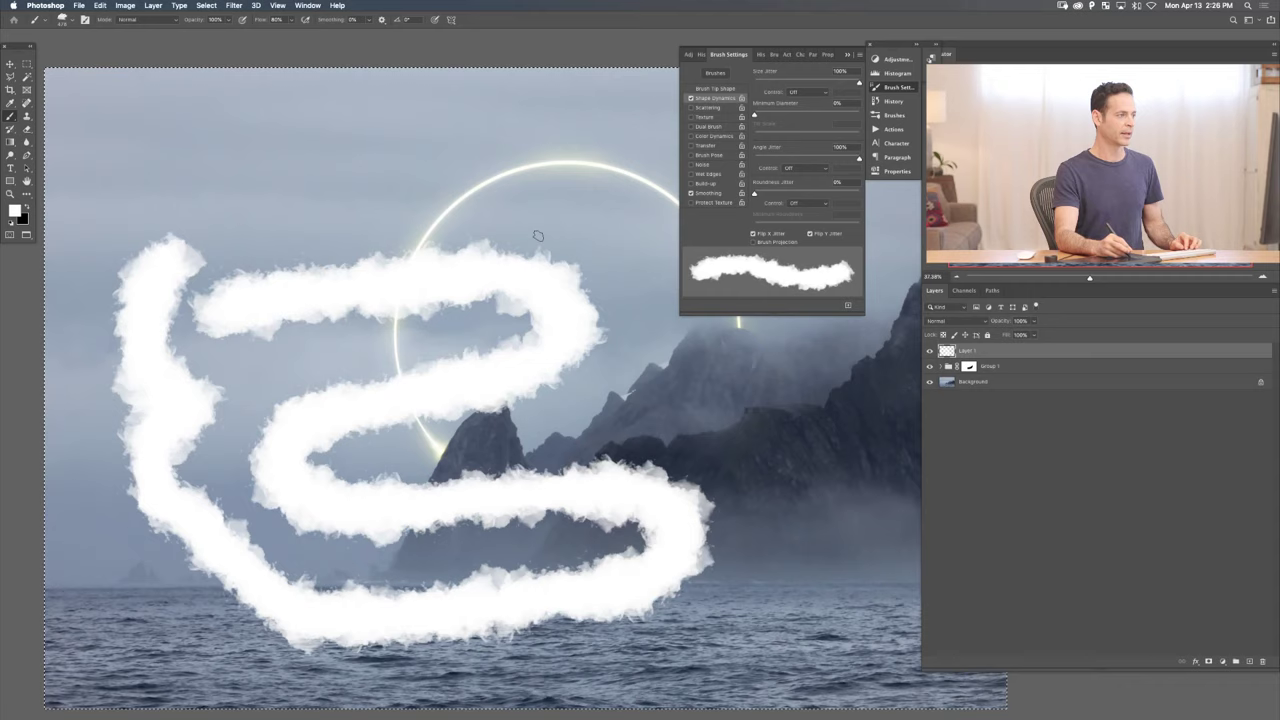
- Enable 76% Scattering on Both Axes, test it with strokes, then delete them
click(707, 108)
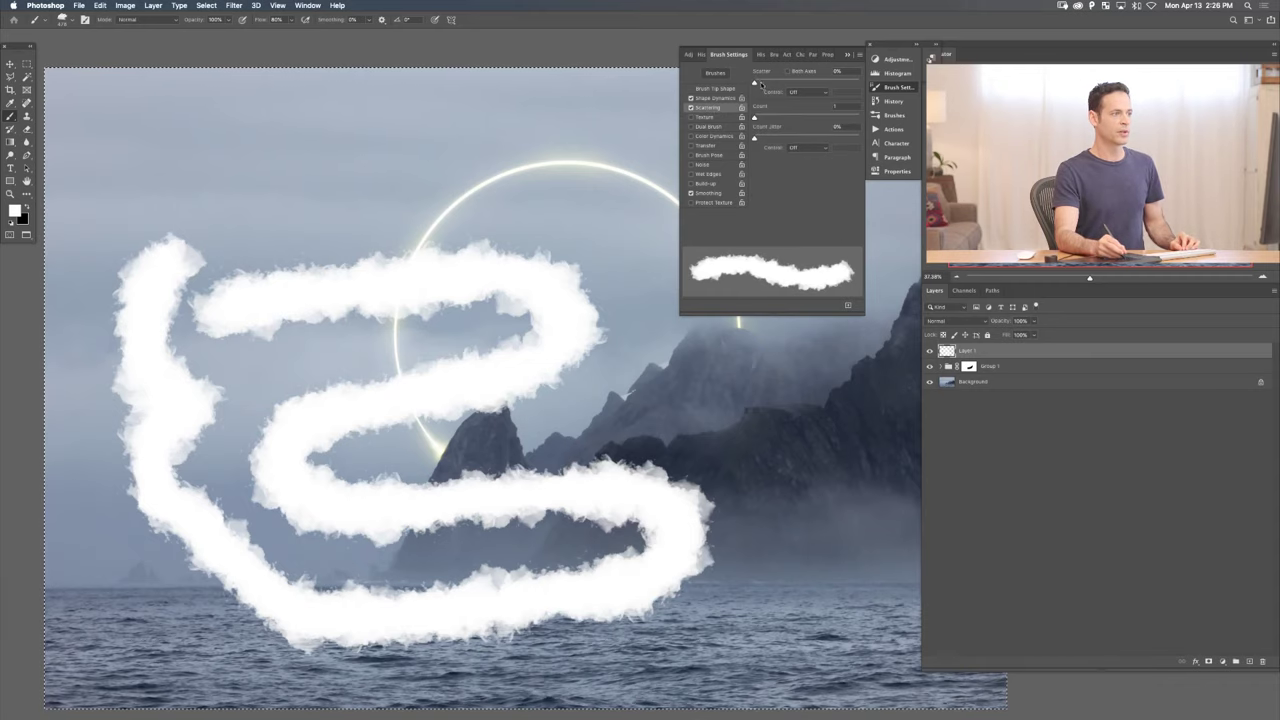
drag(756, 83, 762, 83)
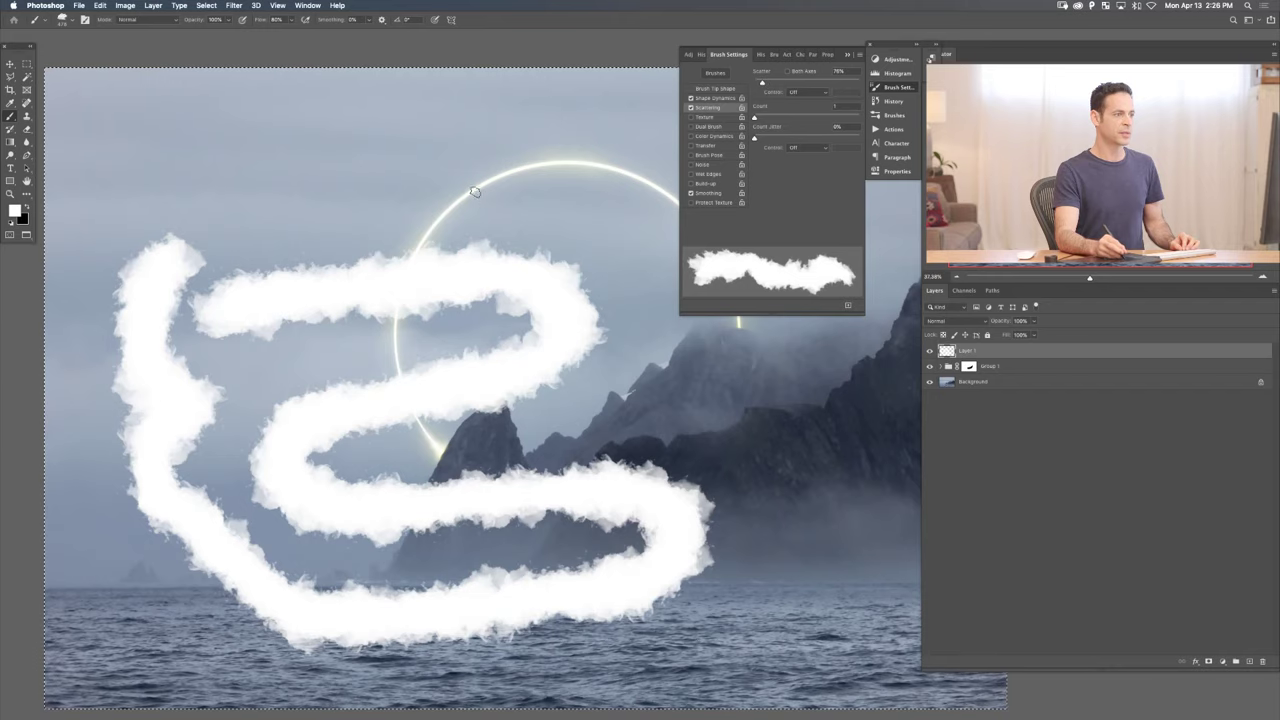
mouse_move(513, 178)
mouse_down()
mouse_move(313, 191)
mouse_move(230, 170)
mouse_move(173, 187)
mouse_move(212, 222)
mouse_move(444, 201)
mouse_move(509, 219)
mouse_move(559, 257)
mouse_move(655, 384)
mouse_move(799, 424)
mouse_move(799, 475)
mouse_move(755, 532)
mouse_move(874, 529)
mouse_move(757, 605)
mouse_up()
click(787, 71)
mouse_move(680, 554)
mouse_down()
mouse_move(602, 492)
mouse_move(534, 486)
mouse_move(464, 532)
mouse_move(362, 485)
mouse_up()
mouse_move(245, 595)
mouse_down()
mouse_move(149, 610)
mouse_move(114, 600)
mouse_move(114, 517)
mouse_move(135, 455)
mouse_move(296, 366)
mouse_move(390, 345)
mouse_up()
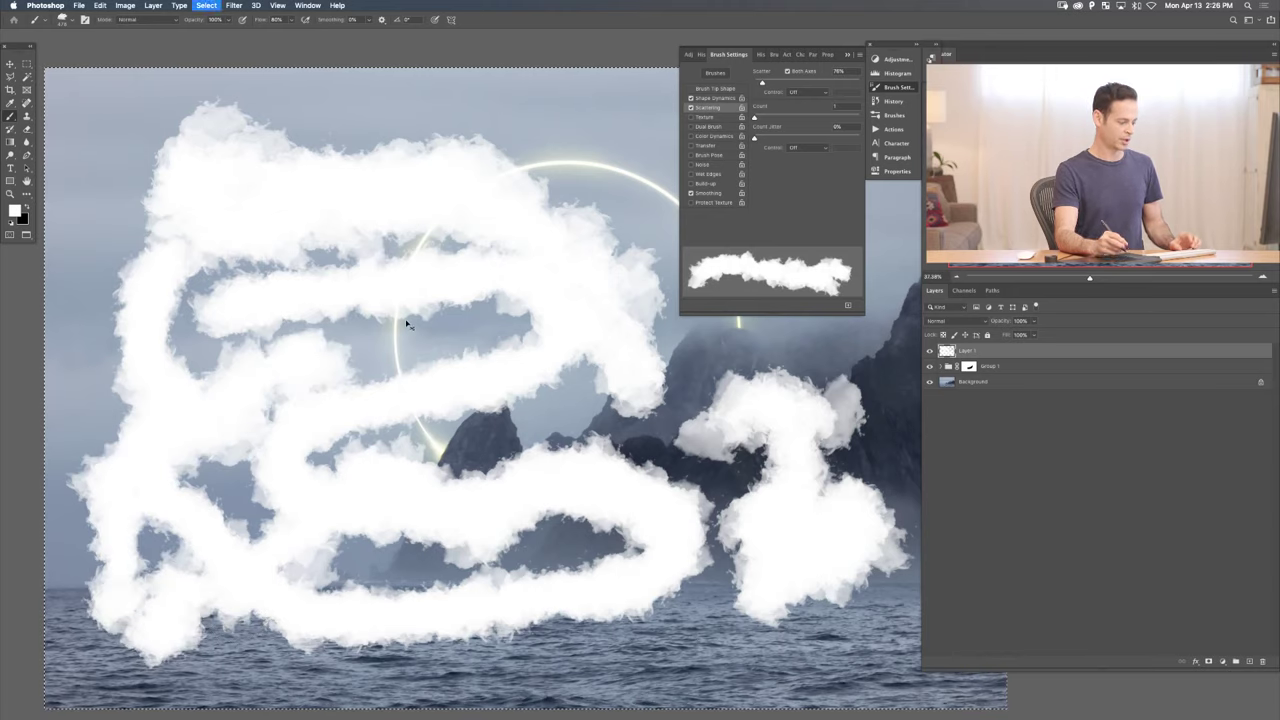
key(Delete)
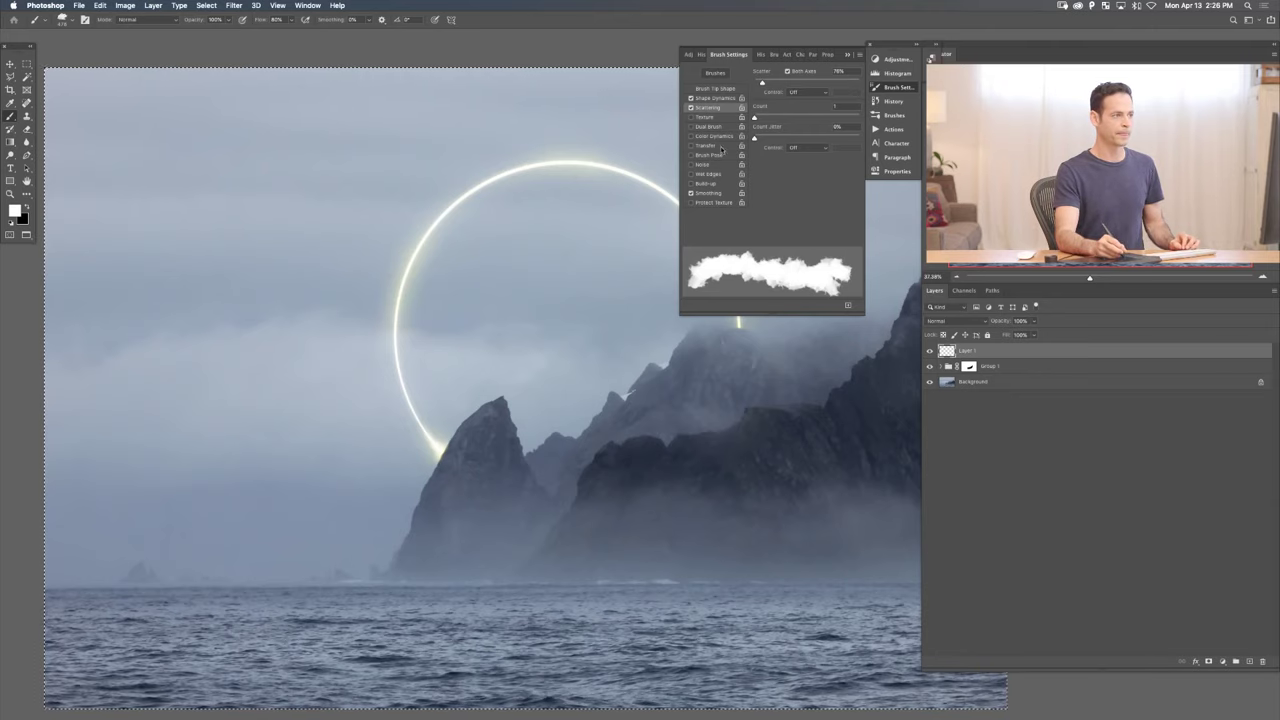
- Turn on Transfer with Pen Pressure flow and paint soft test clouds around the ring and peaks
click(709, 148)
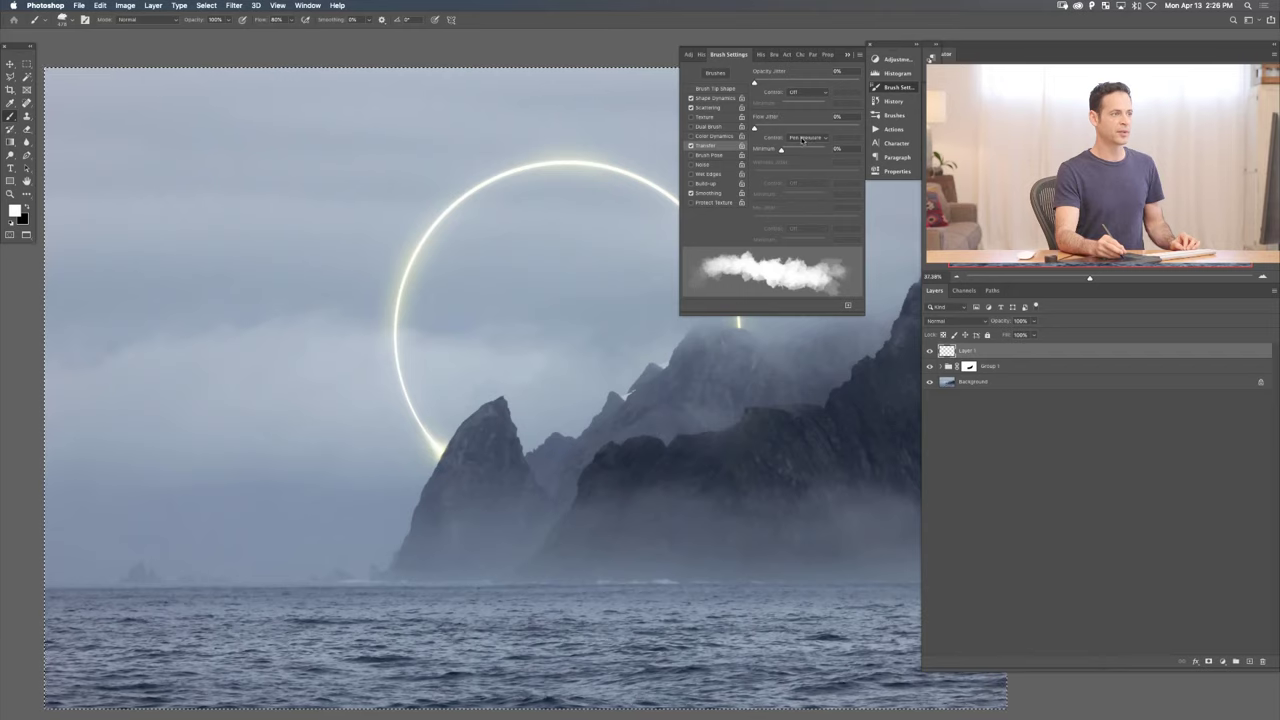
click(395, 345)
mouse_move(488, 322)
mouse_down()
mouse_move(455, 419)
mouse_move(265, 389)
mouse_move(392, 354)
mouse_move(267, 429)
mouse_move(305, 339)
mouse_move(270, 410)
mouse_move(343, 432)
mouse_move(231, 330)
mouse_move(256, 408)
mouse_move(297, 348)
mouse_move(377, 455)
mouse_up()
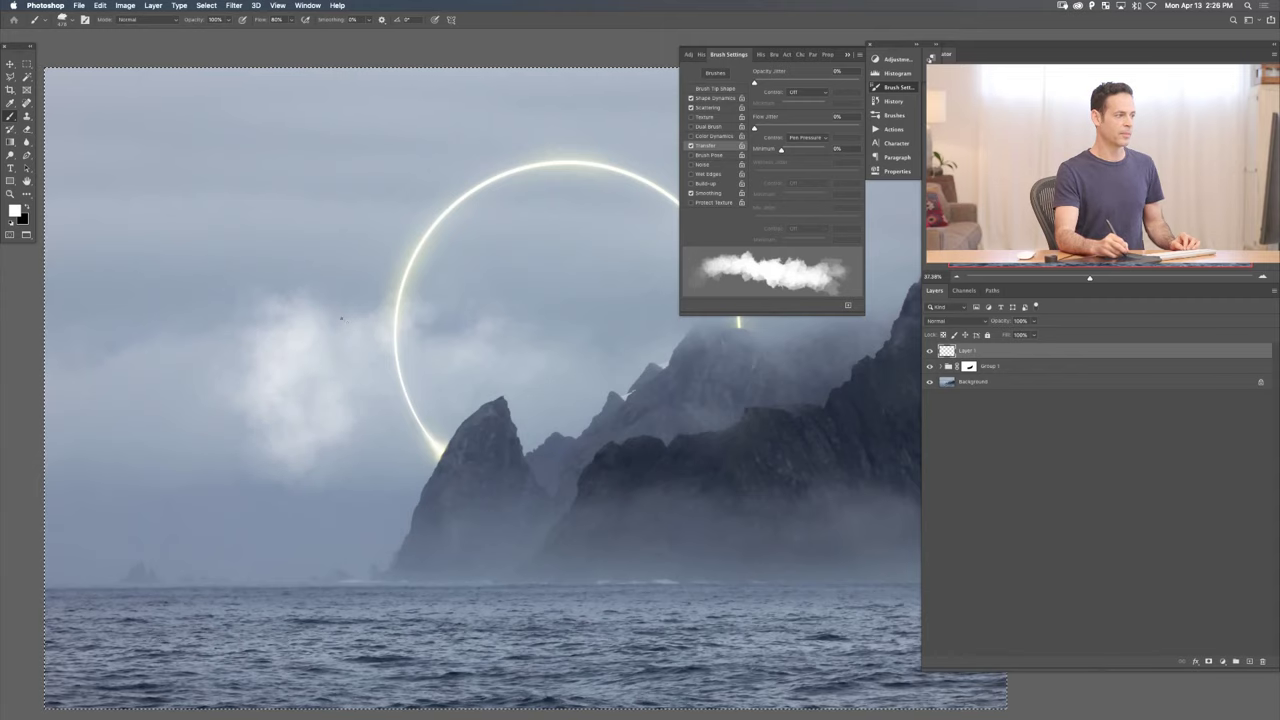
drag(280, 423, 160, 420)
mouse_move(160, 420)
mouse_down()
mouse_move(430, 383)
mouse_move(466, 414)
mouse_move(414, 371)
mouse_move(343, 457)
mouse_move(452, 312)
mouse_up()
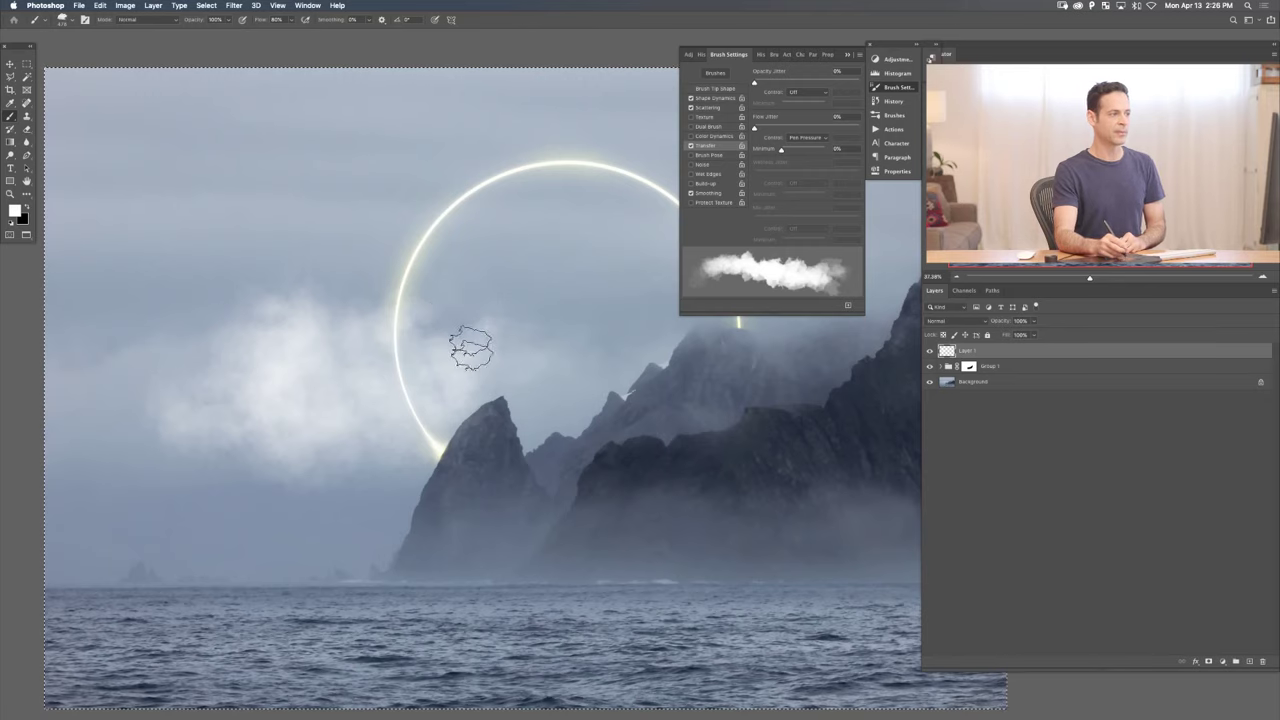
mouse_move(317, 260)
mouse_down()
mouse_move(331, 210)
mouse_move(440, 175)
mouse_up()
mouse_move(331, 251)
mouse_down()
mouse_move(424, 210)
mouse_move(374, 290)
mouse_move(460, 259)
mouse_move(511, 220)
mouse_move(437, 286)
mouse_move(399, 350)
mouse_move(422, 280)
mouse_move(465, 219)
mouse_up()
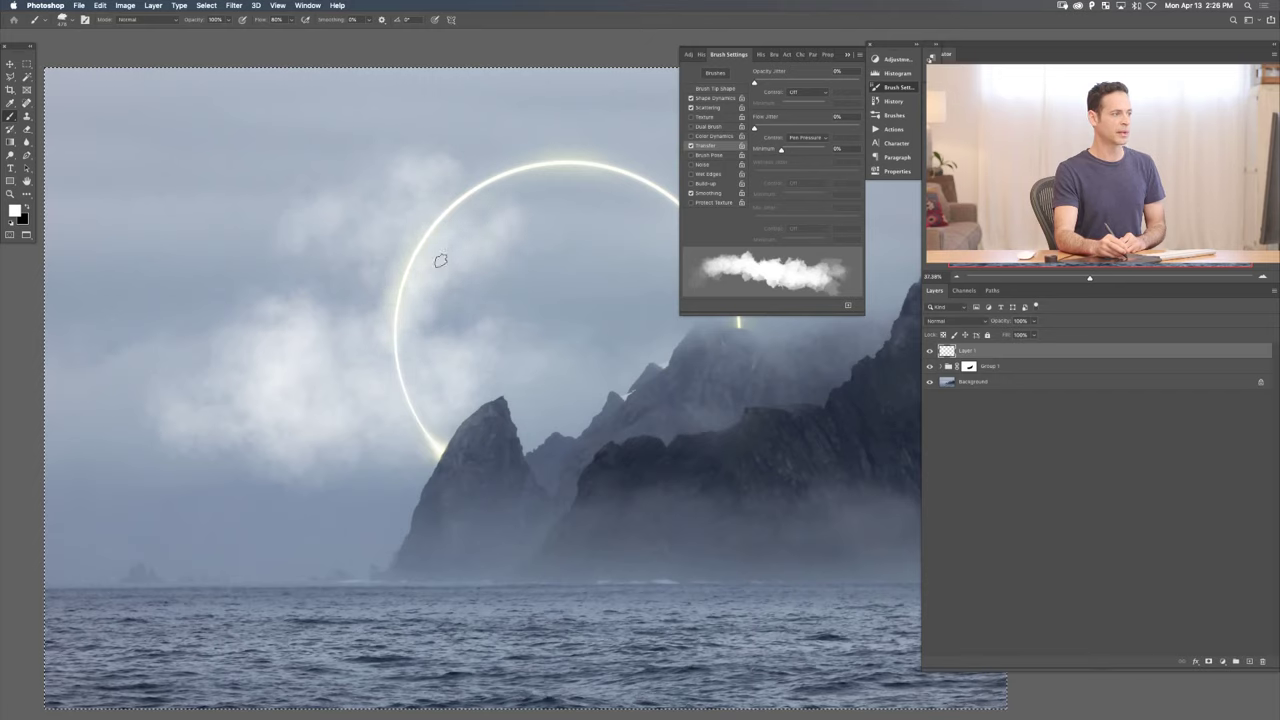
mouse_move(440, 260)
mouse_down()
mouse_move(545, 332)
mouse_move(577, 327)
mouse_move(591, 358)
mouse_move(552, 378)
mouse_move(612, 410)
mouse_move(556, 407)
mouse_move(527, 431)
mouse_move(502, 495)
mouse_move(436, 559)
mouse_move(244, 534)
mouse_move(176, 436)
mouse_up()
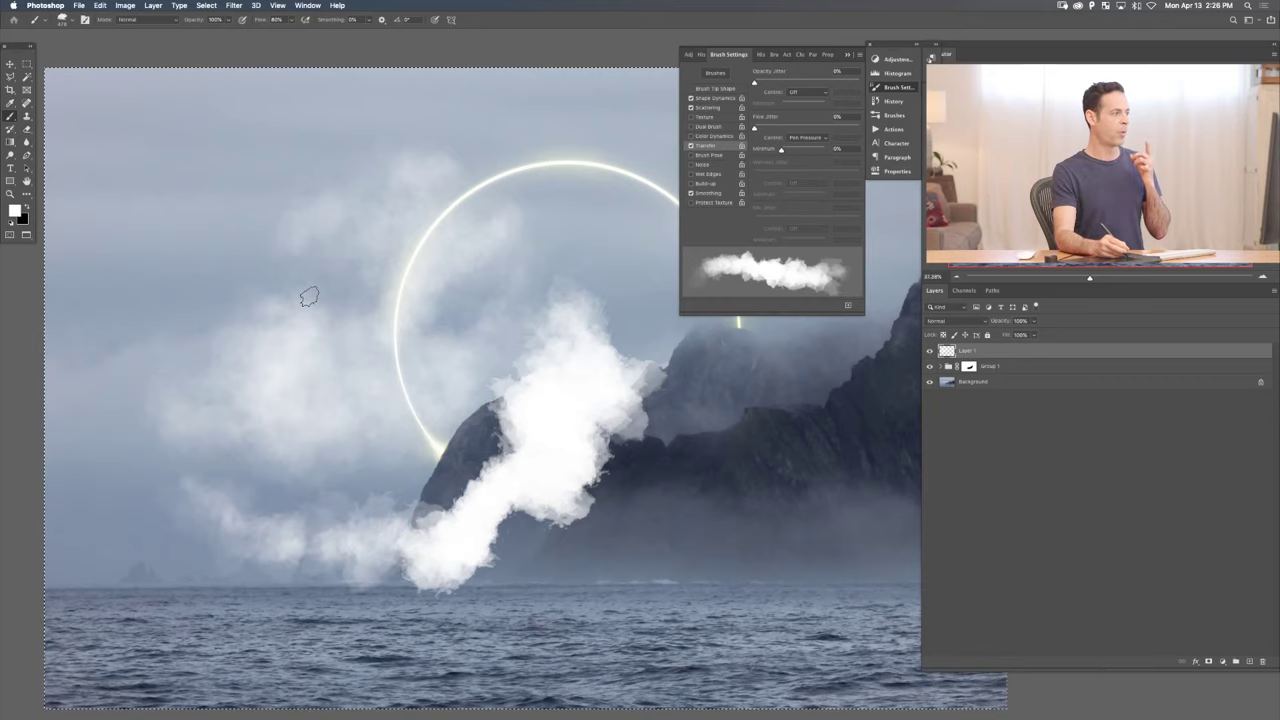
- Undo the test clouds over the peaks and sky, paint one more, and undo it
key(super+z)
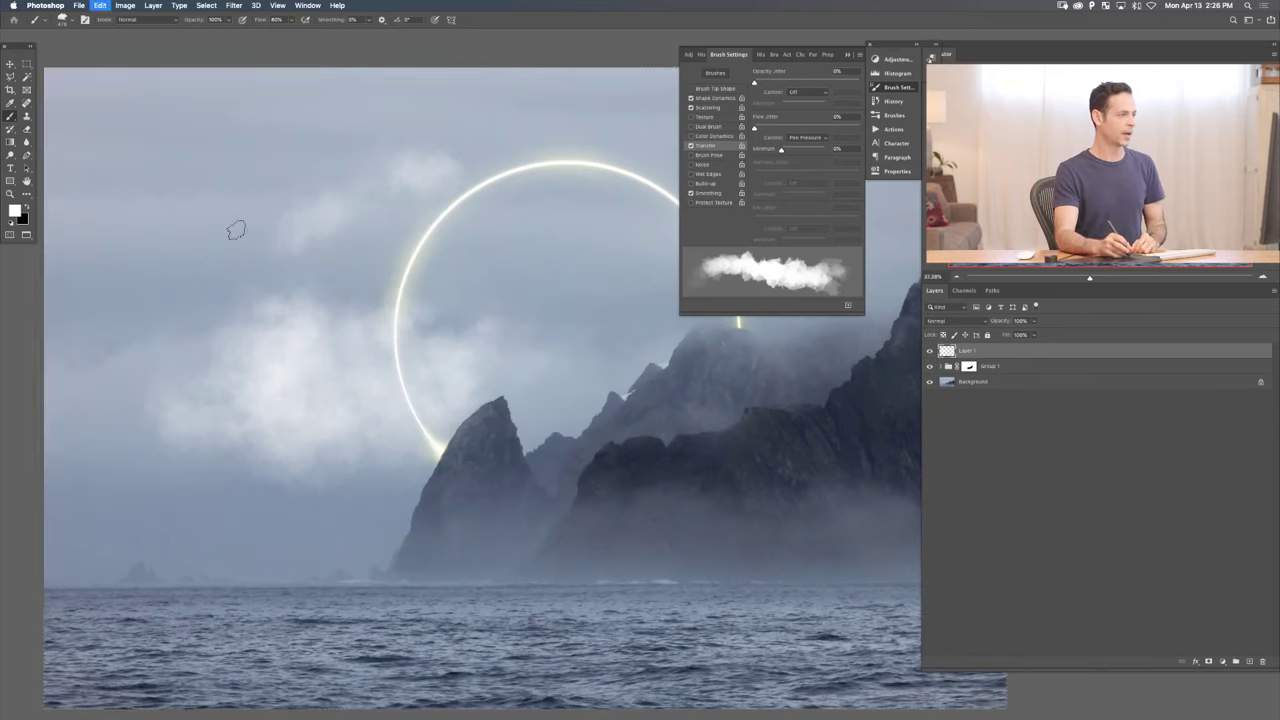
key(super+z)
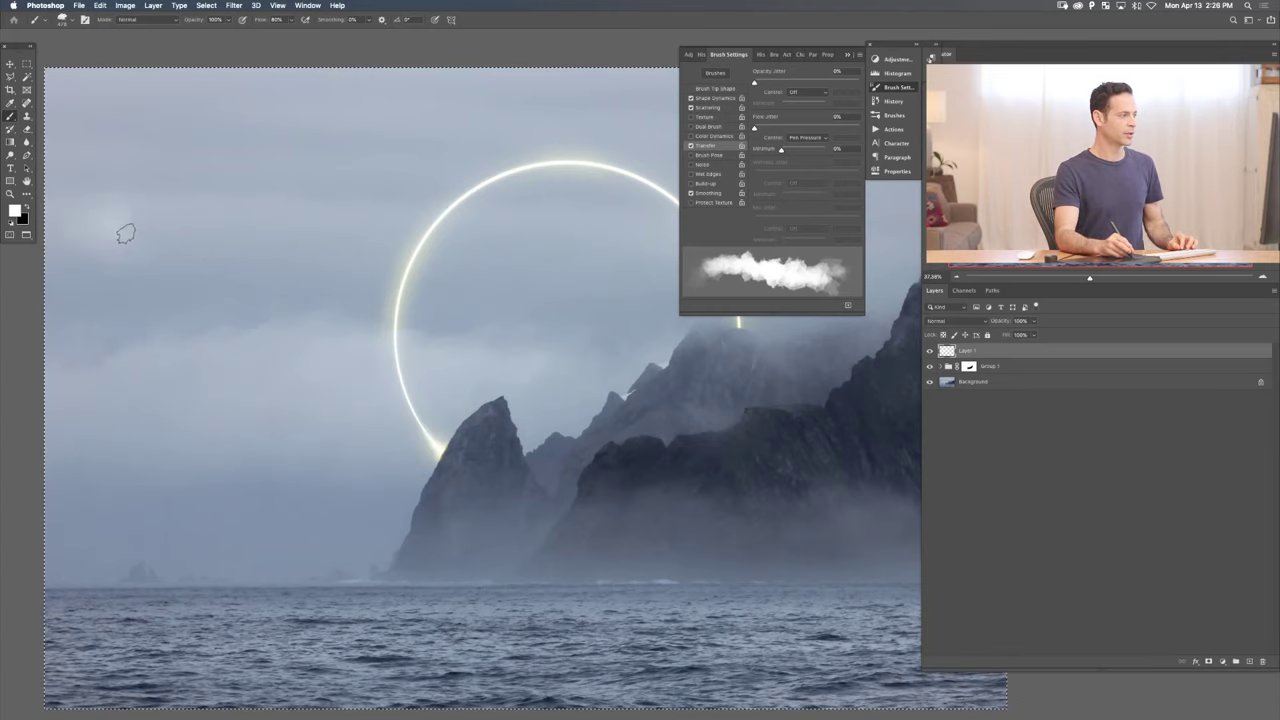
mouse_move(162, 231)
mouse_down()
mouse_move(558, 228)
mouse_move(637, 251)
mouse_move(668, 308)
mouse_move(646, 344)
mouse_move(610, 364)
mouse_move(485, 382)
mouse_move(72, 385)
mouse_up()
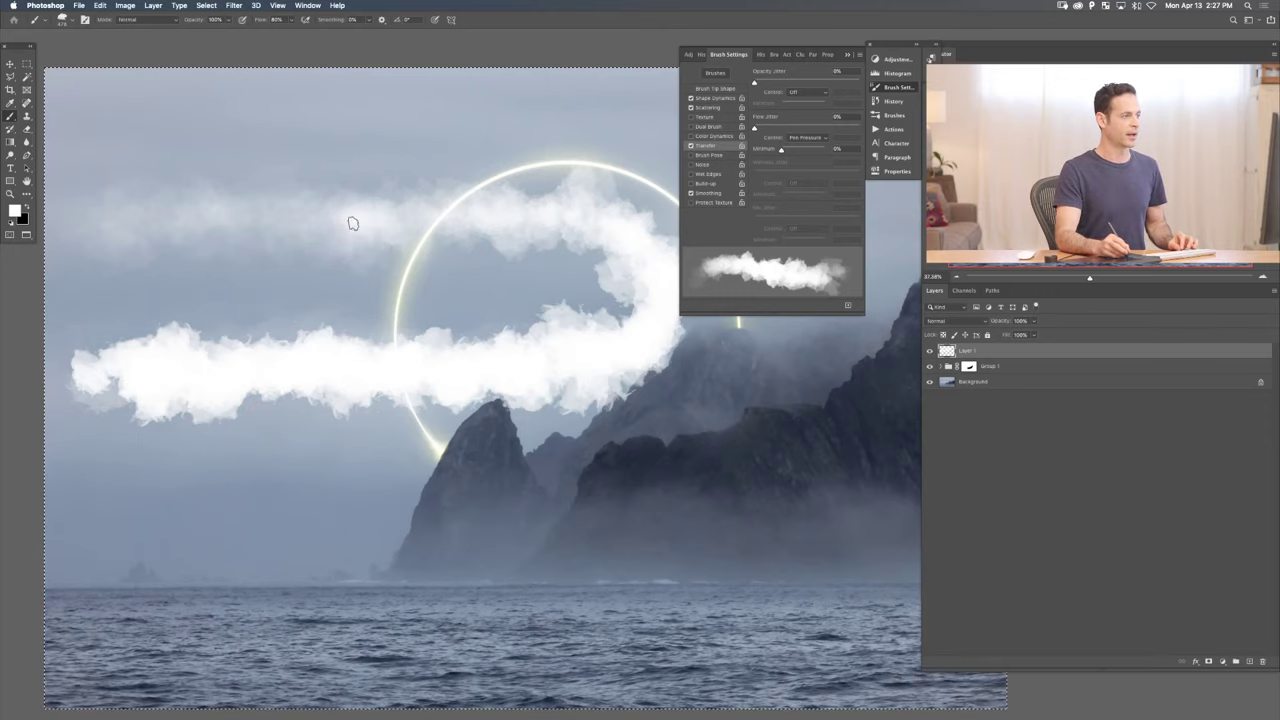
key(super+z)
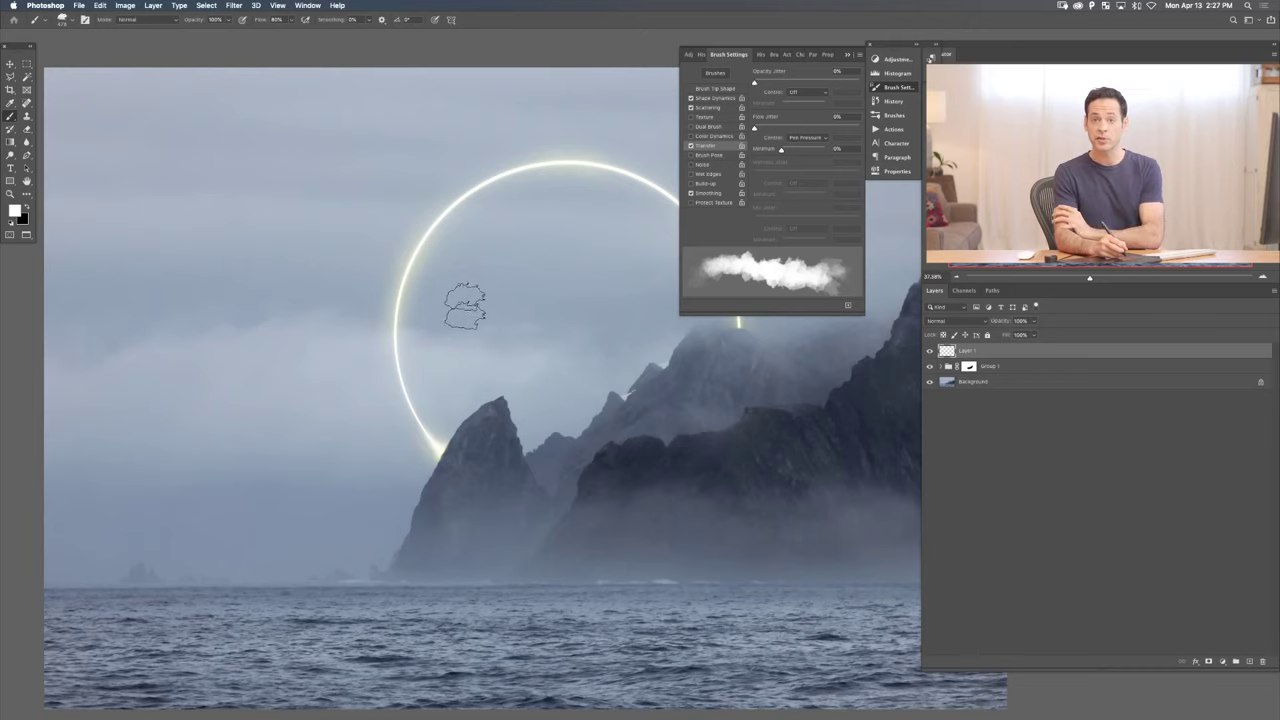
- Save the cloud brush as a new preset named Final Clouds and collapse Brush Settings
click(859, 56)
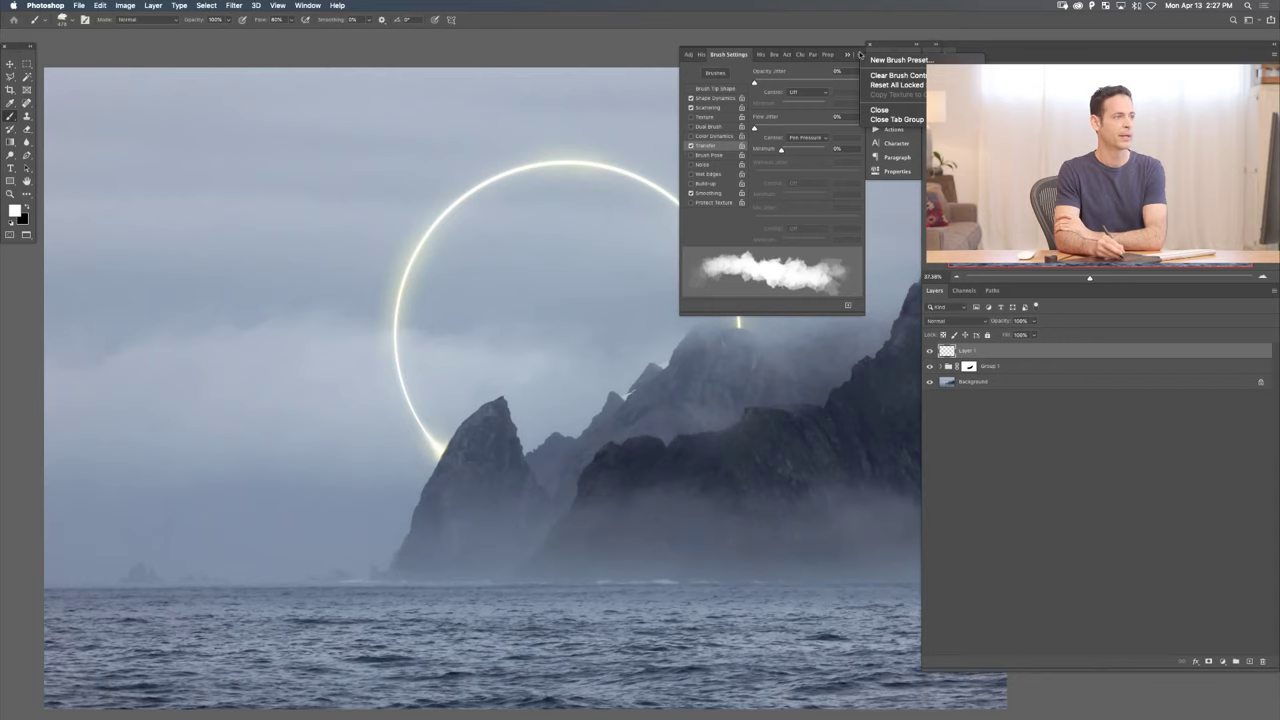
click(898, 60)
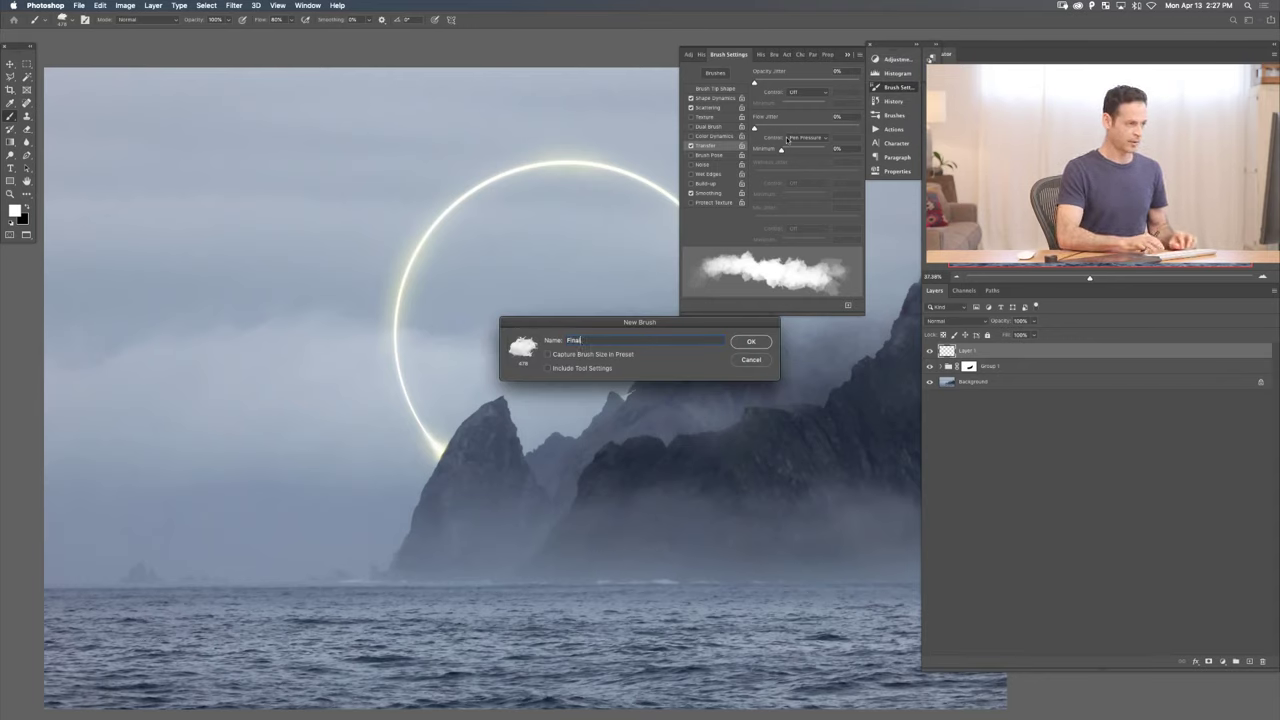
key(Return)
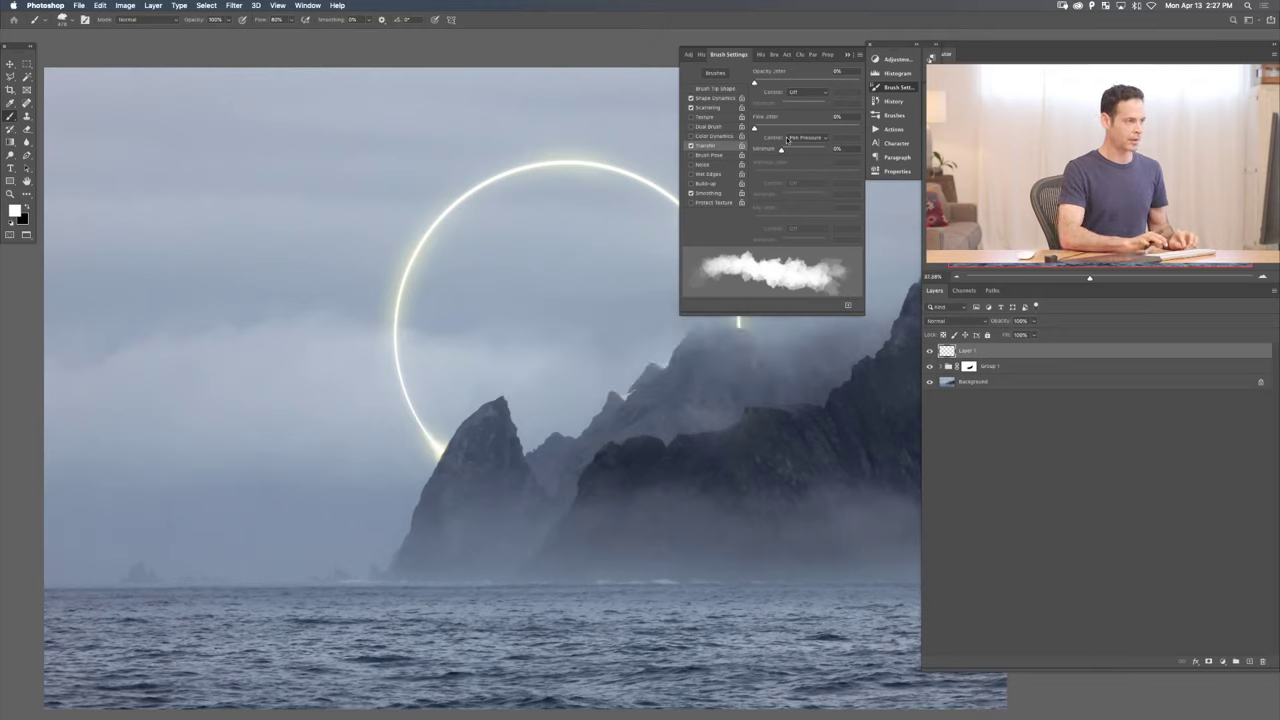
click(889, 88)
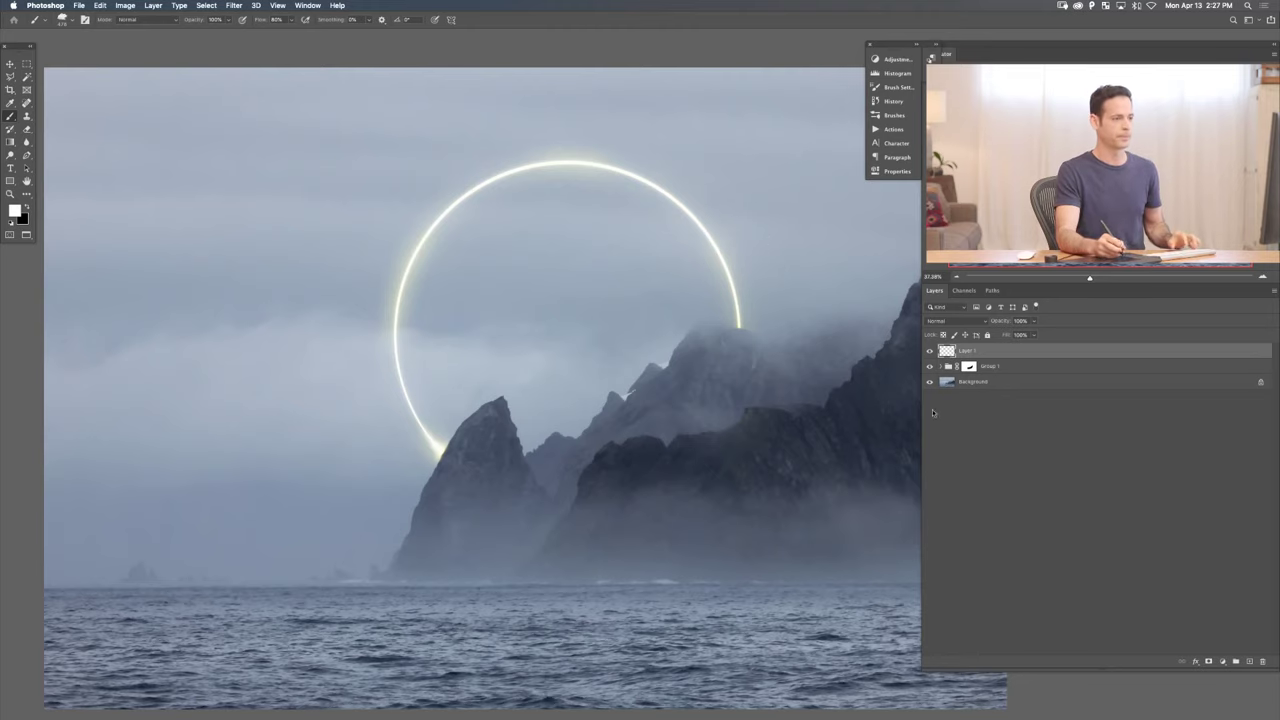
- Add a dark red Solid Color fill layer and set its blend mode to Color Dodge
click(1222, 662)
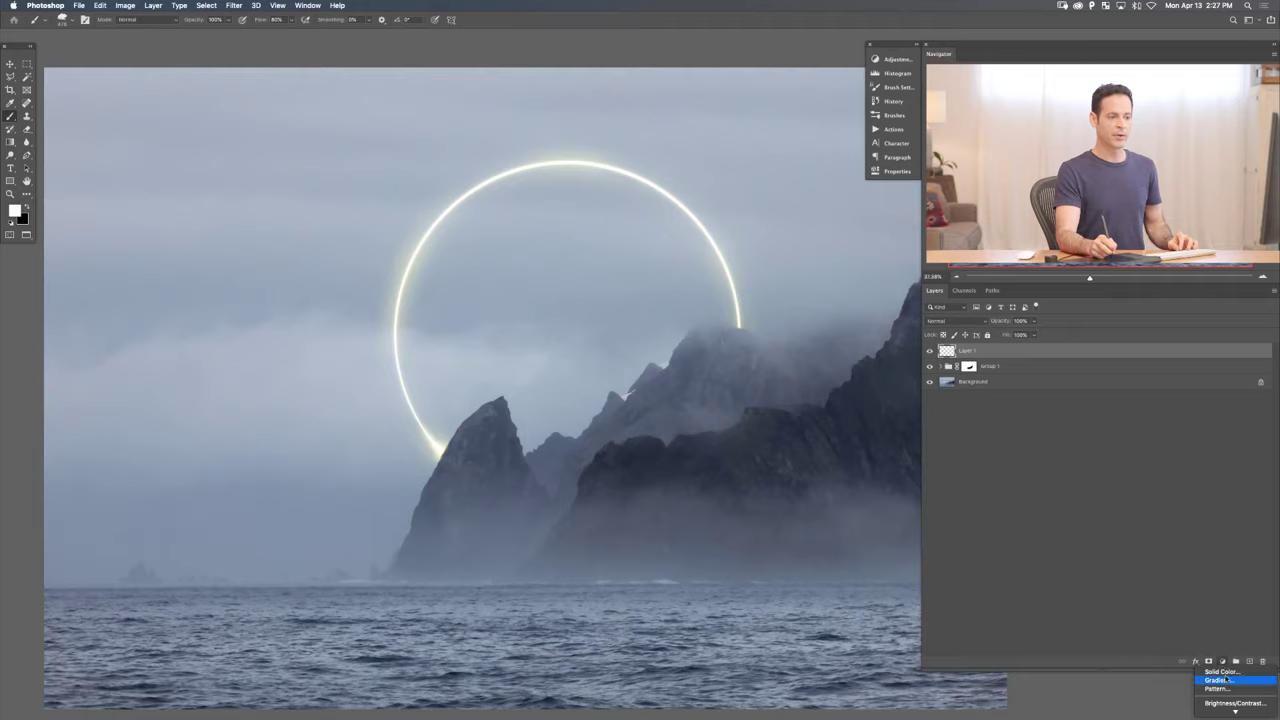
click(1220, 671)
click(634, 344)
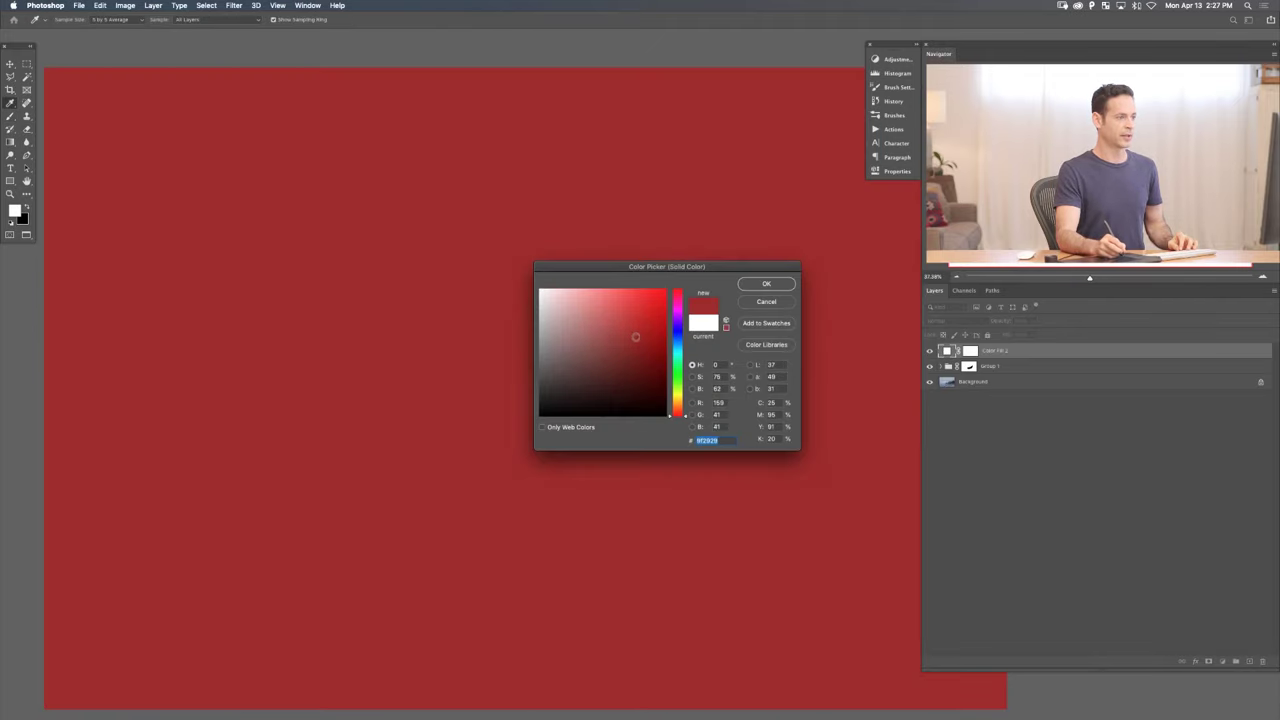
click(750, 285)
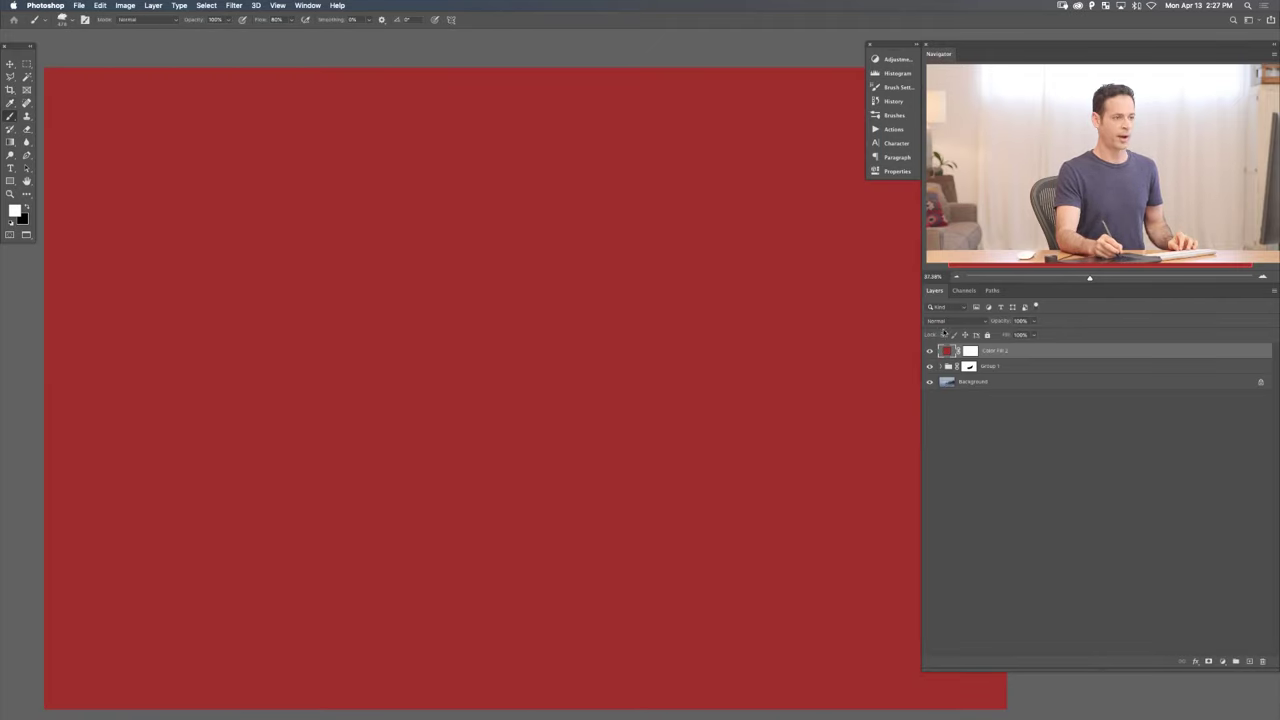
click(946, 320)
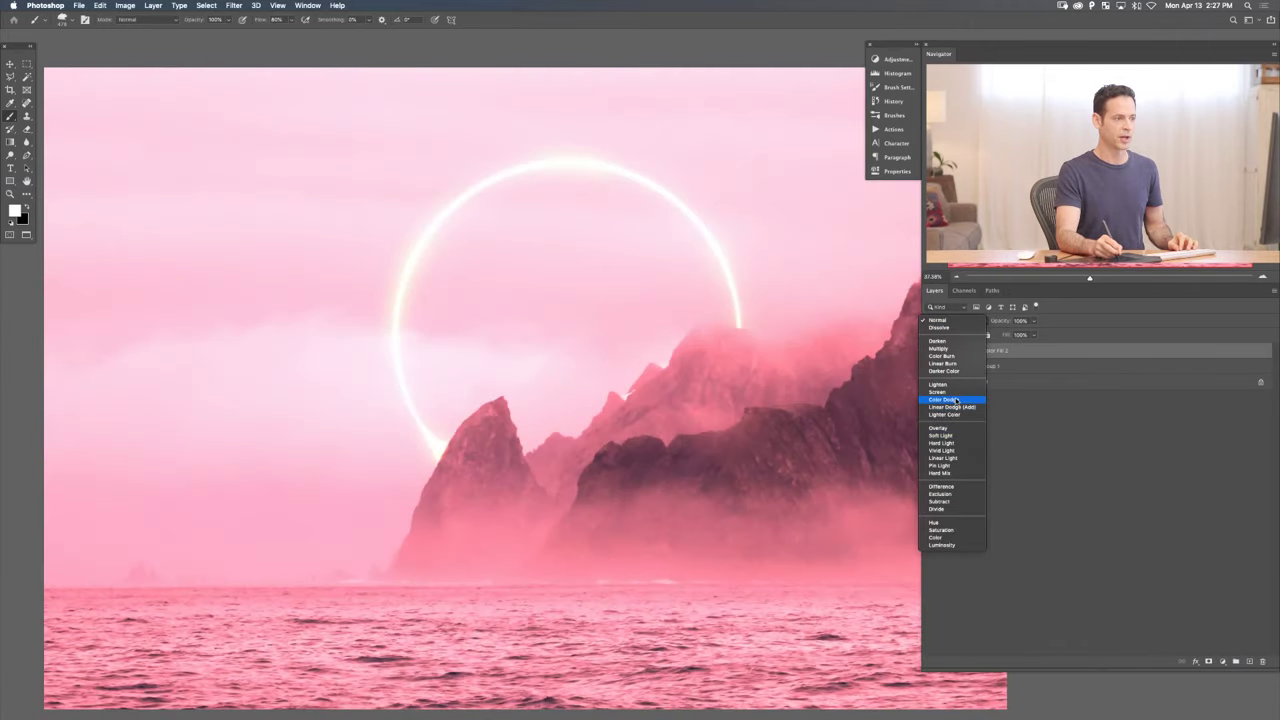
click(948, 392)
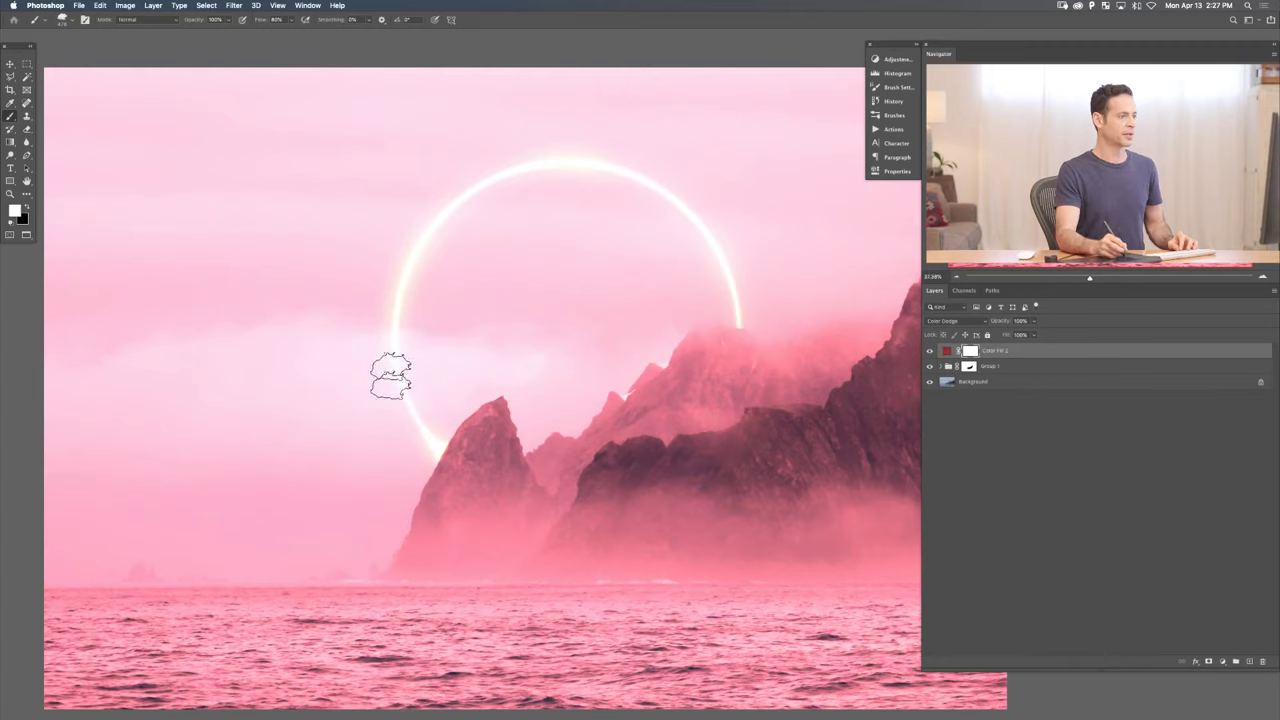
- Change the Color Fill 2 colour to a dark warm brown, 301b07
double_click(946, 351)
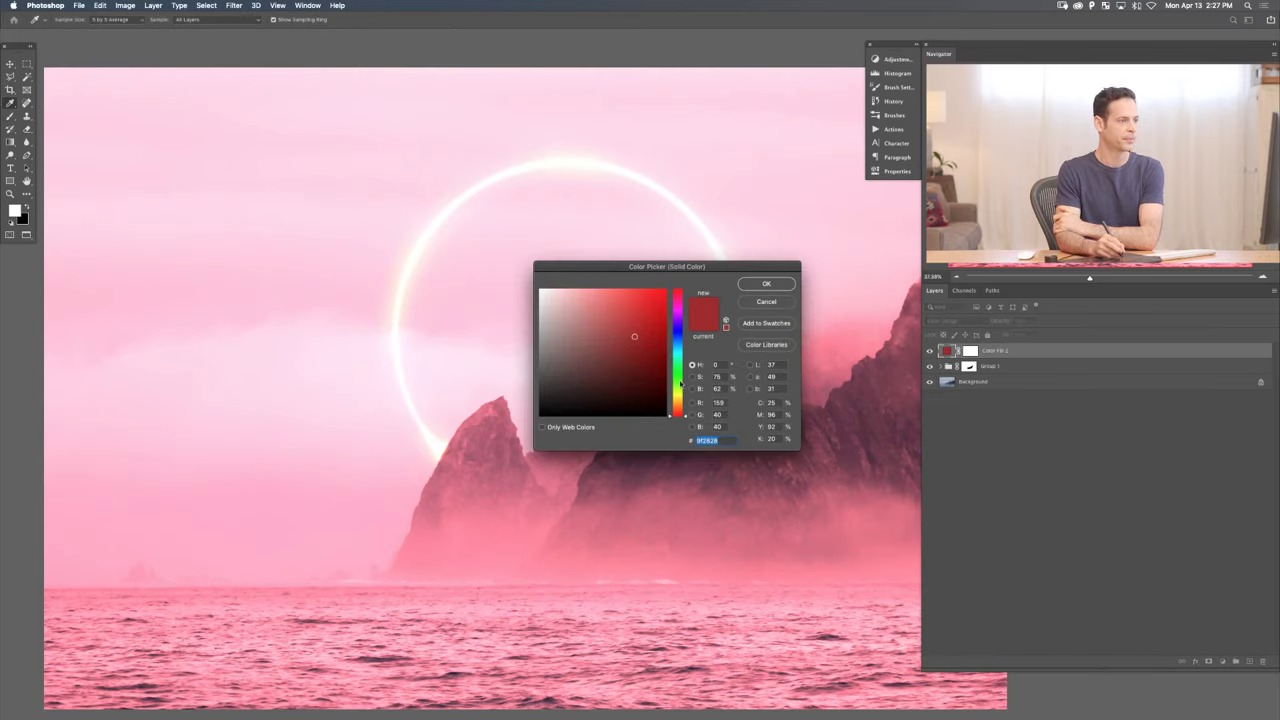
drag(681, 414, 683, 410)
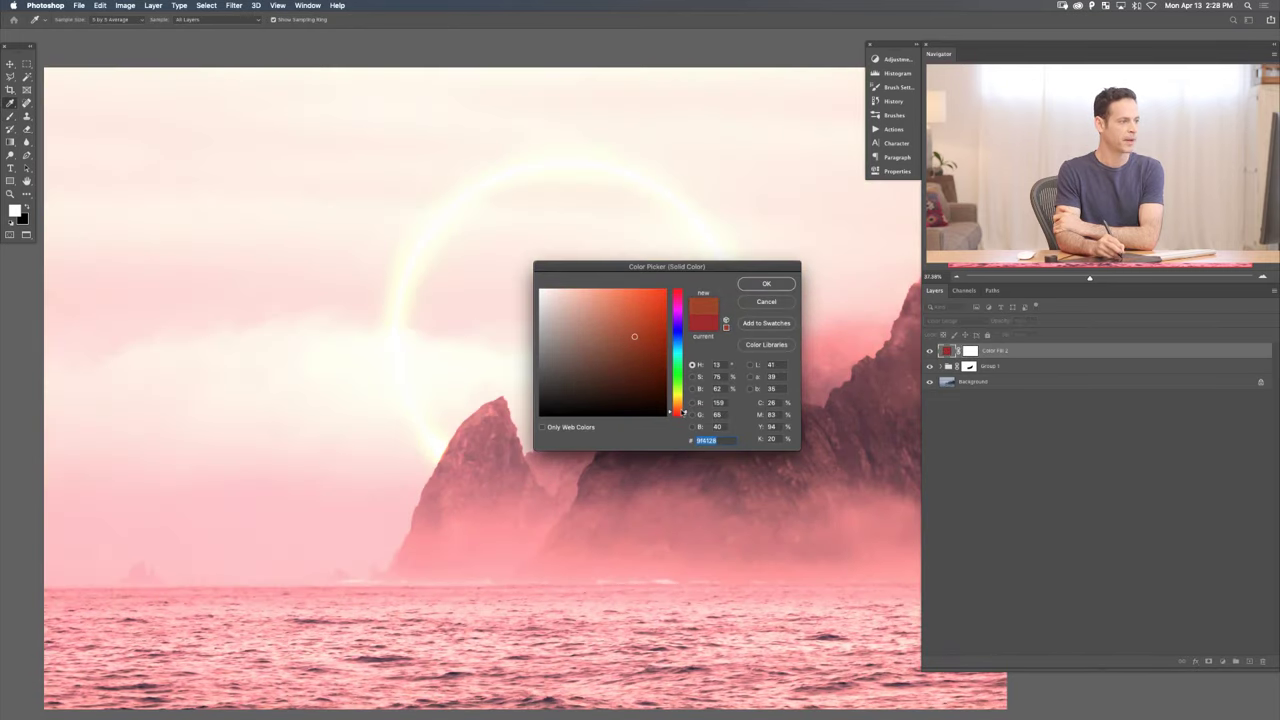
drag(629, 369, 638, 400)
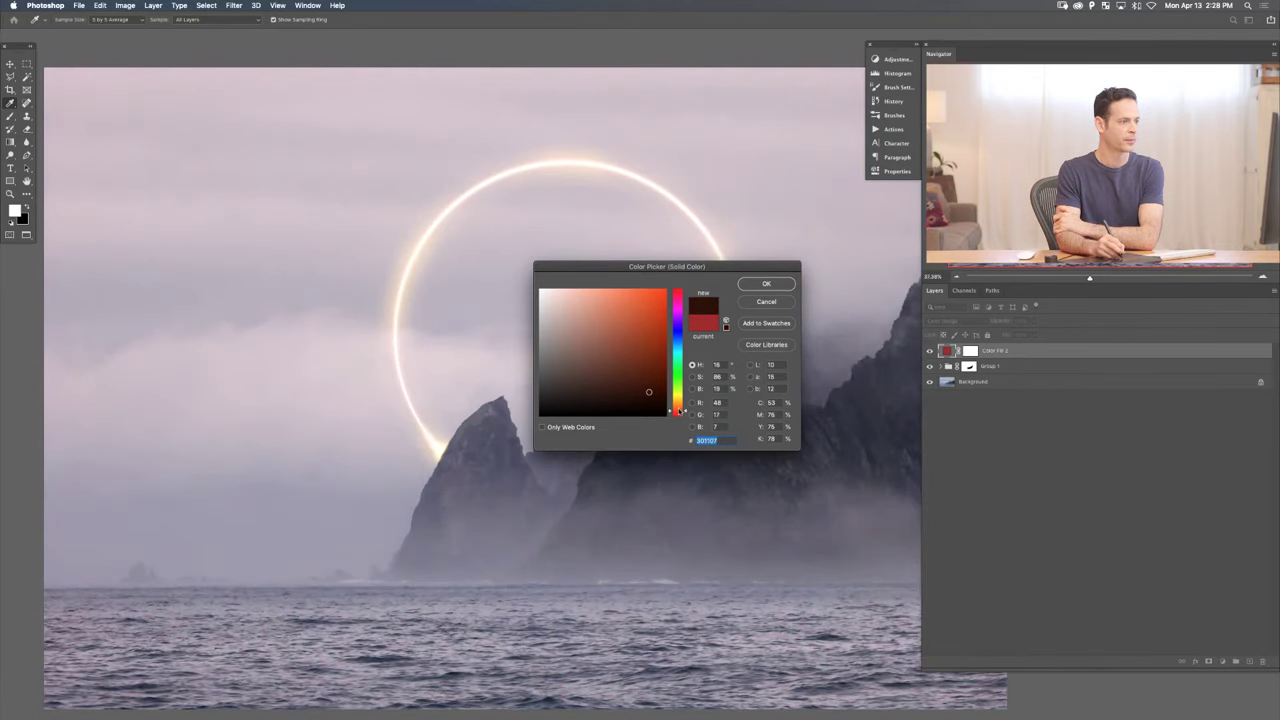
drag(681, 411, 683, 406)
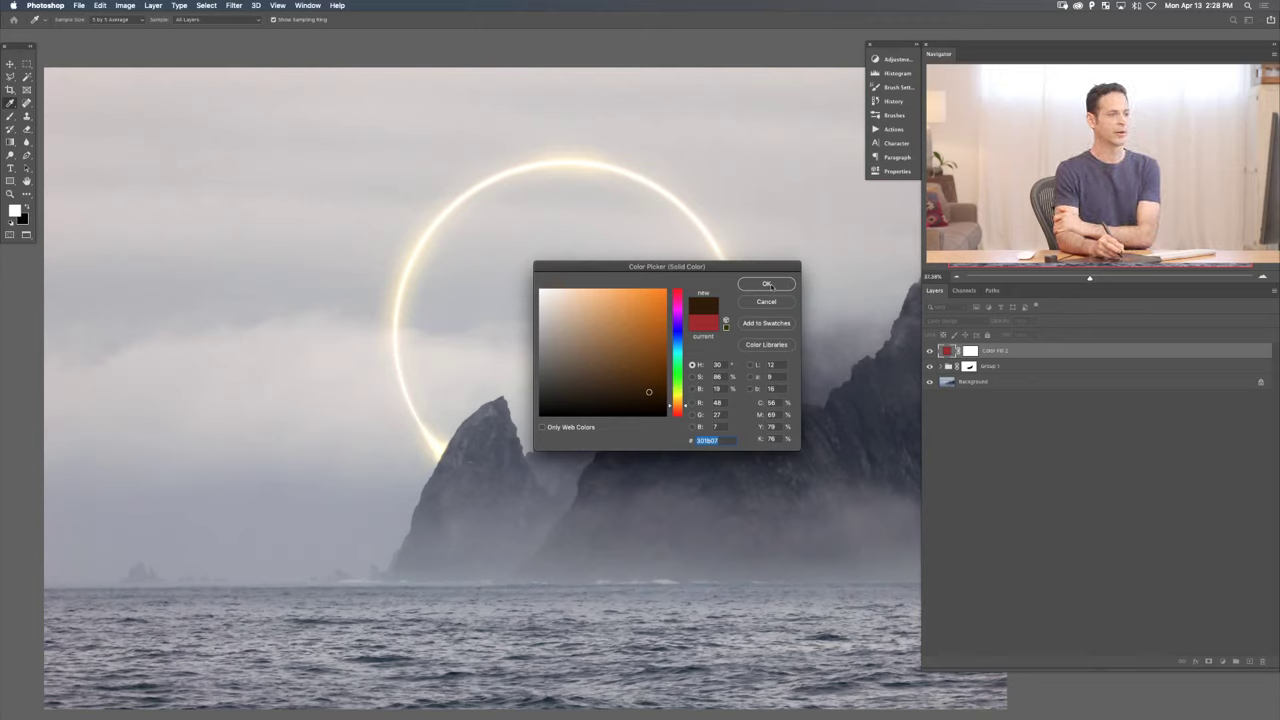
click(778, 288)
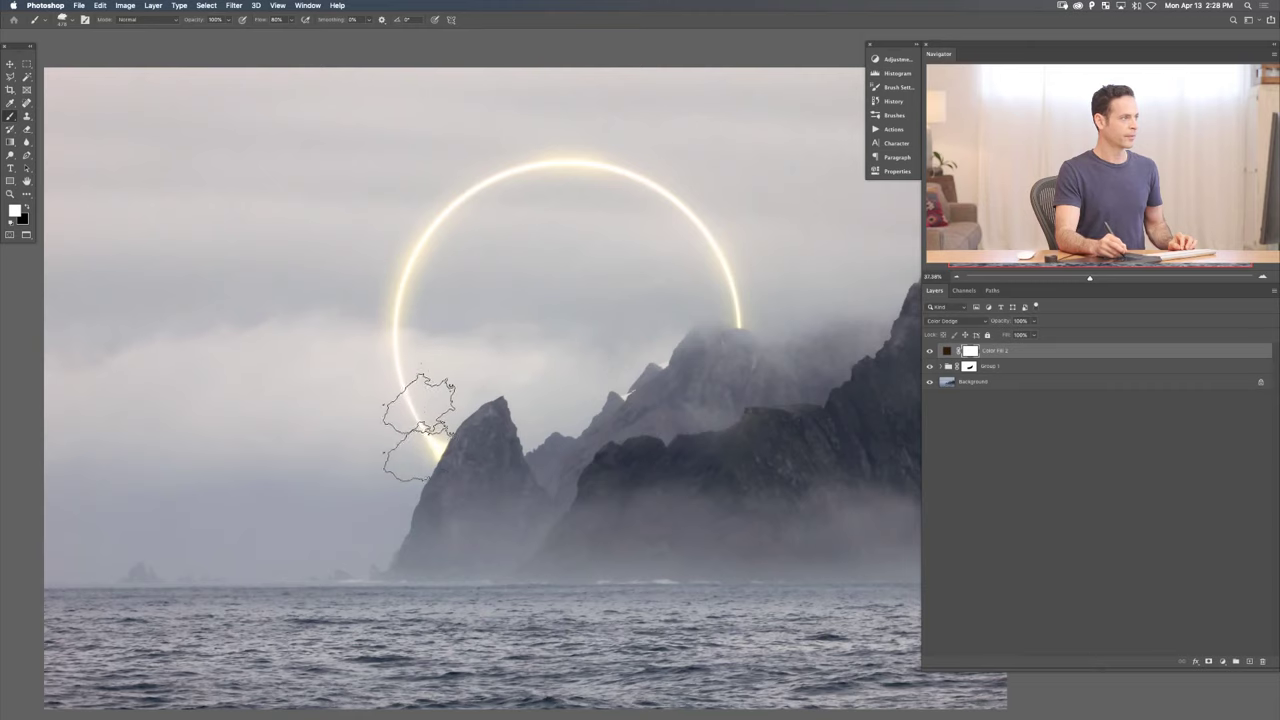
- Invert the Color Fill 2 mask to black, zoom in, and paint a soft white glow near the ring
key([)
key([)
key([)
key([)
key(])
key(])
key(])
key(])
key(])
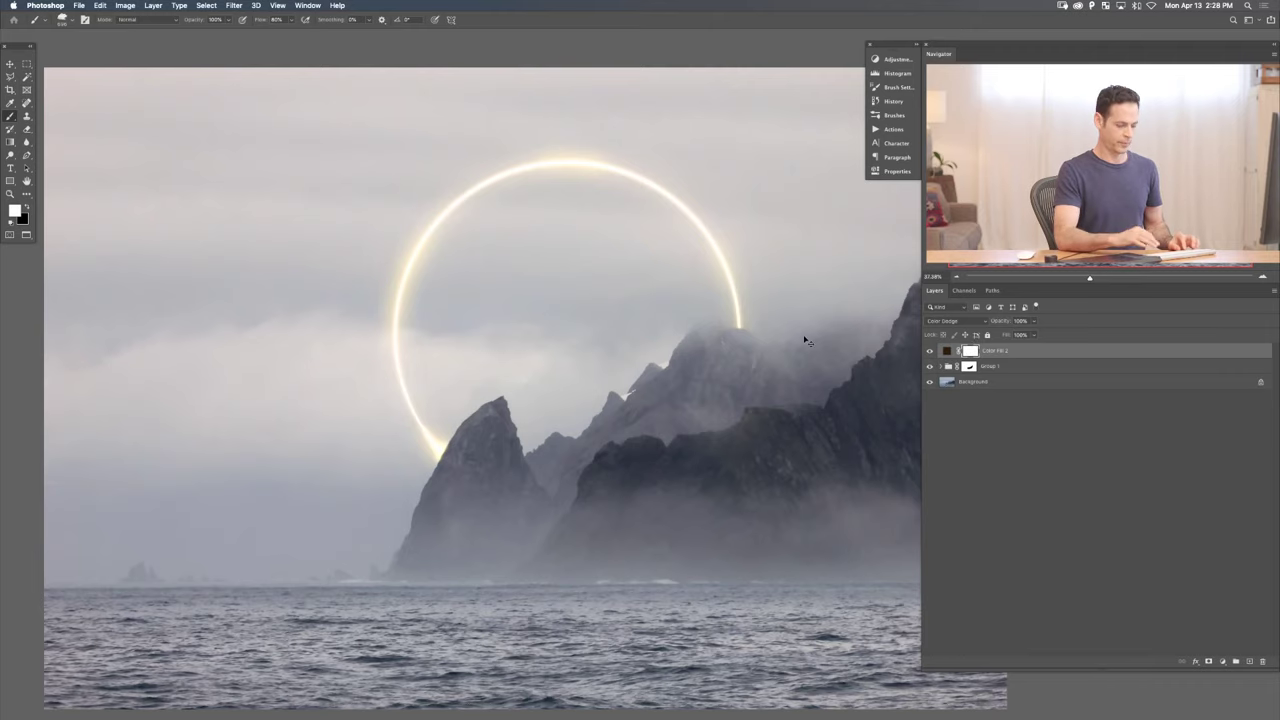
key(super+i)
drag(405, 385, 357, 373)
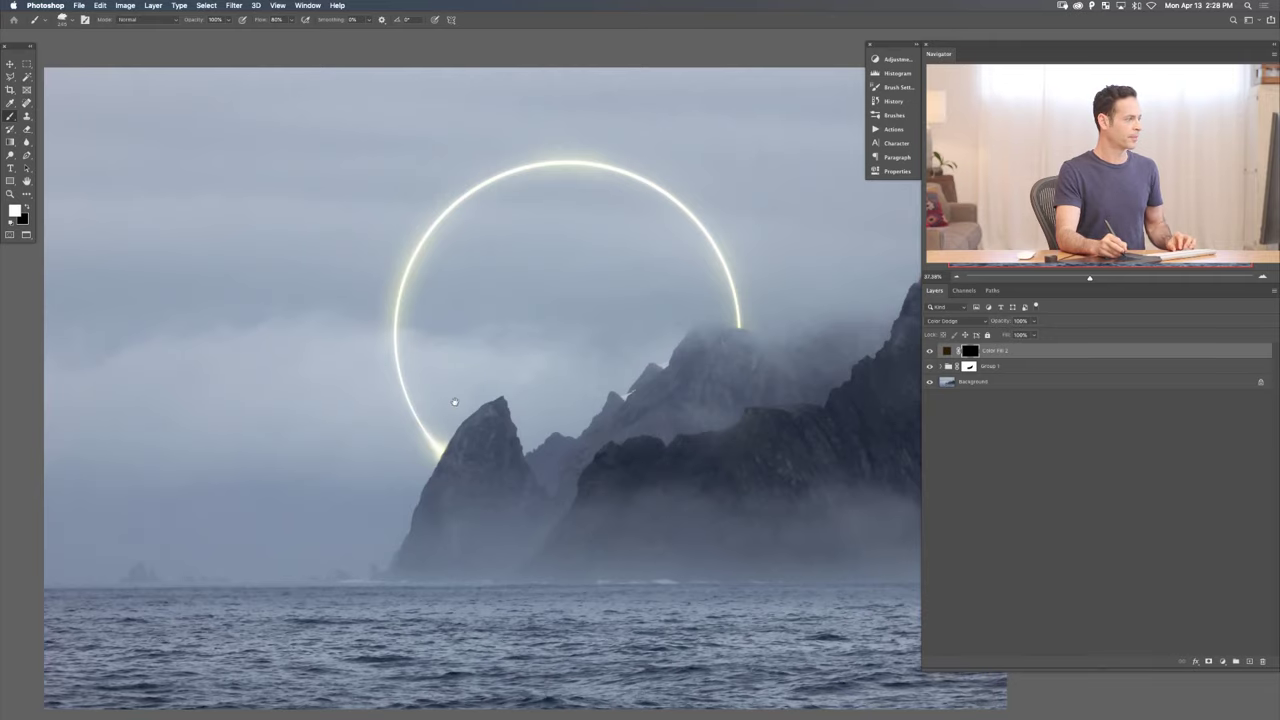
scroll(448, 395, up, 3)
drag(445, 410, 575, 415)
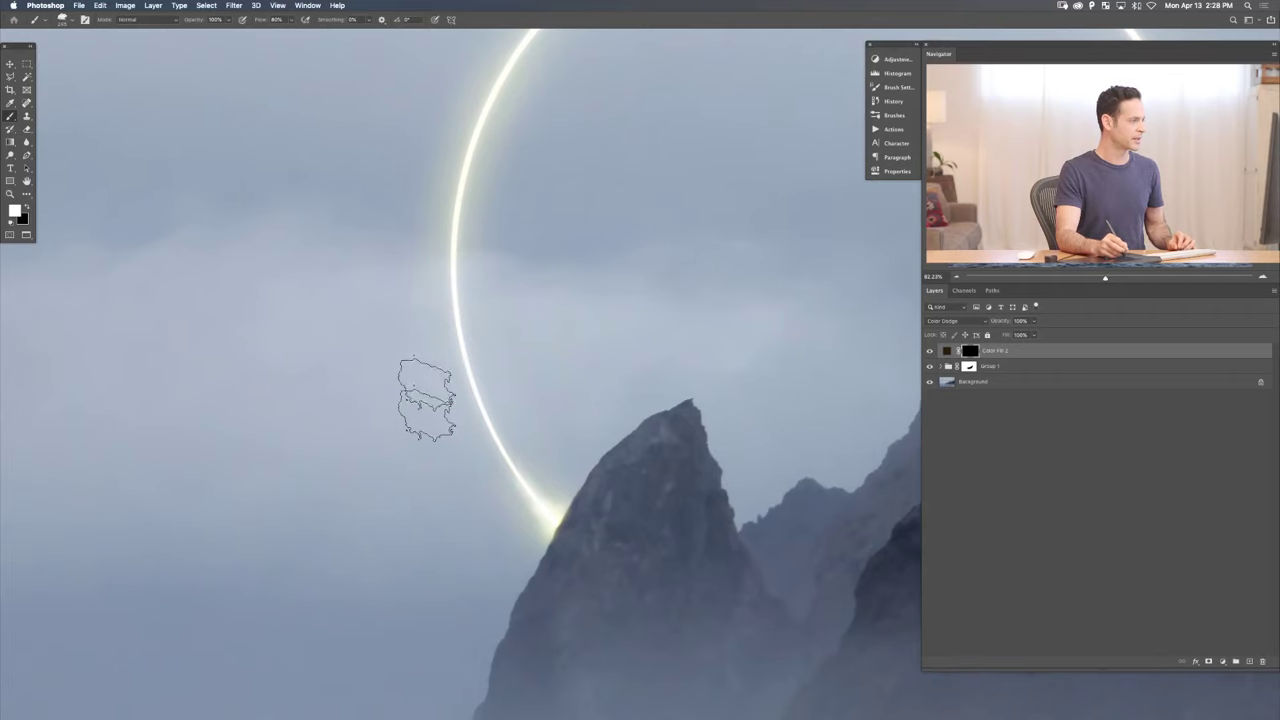
drag(420, 427, 457, 423)
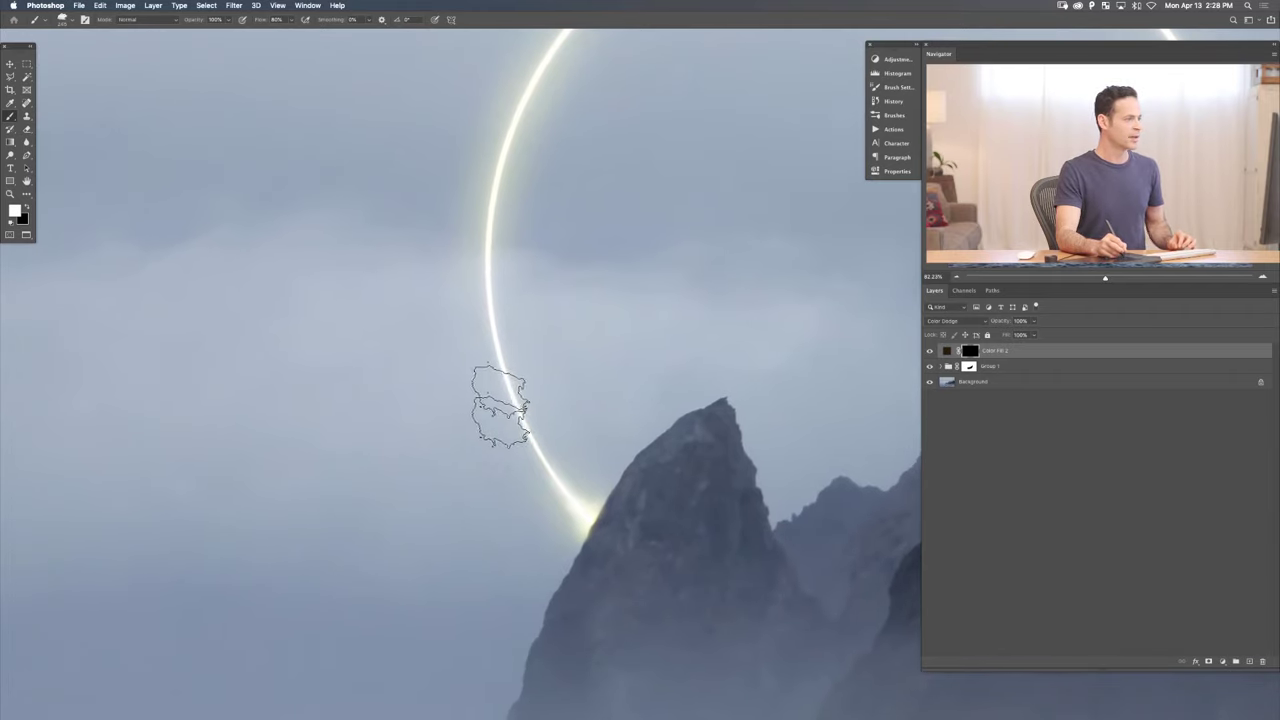
drag(406, 390, 430, 388)
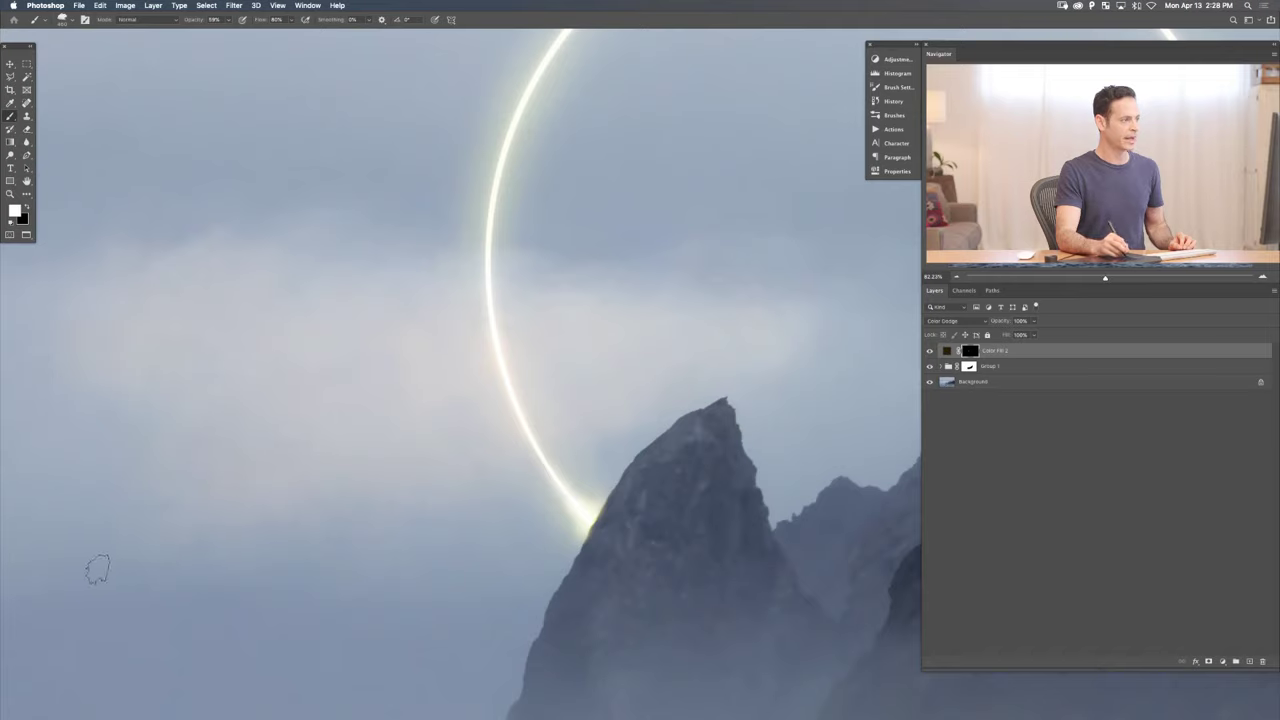
mouse_move(218, 377)
mouse_down()
mouse_move(343, 429)
mouse_move(523, 449)
mouse_up()
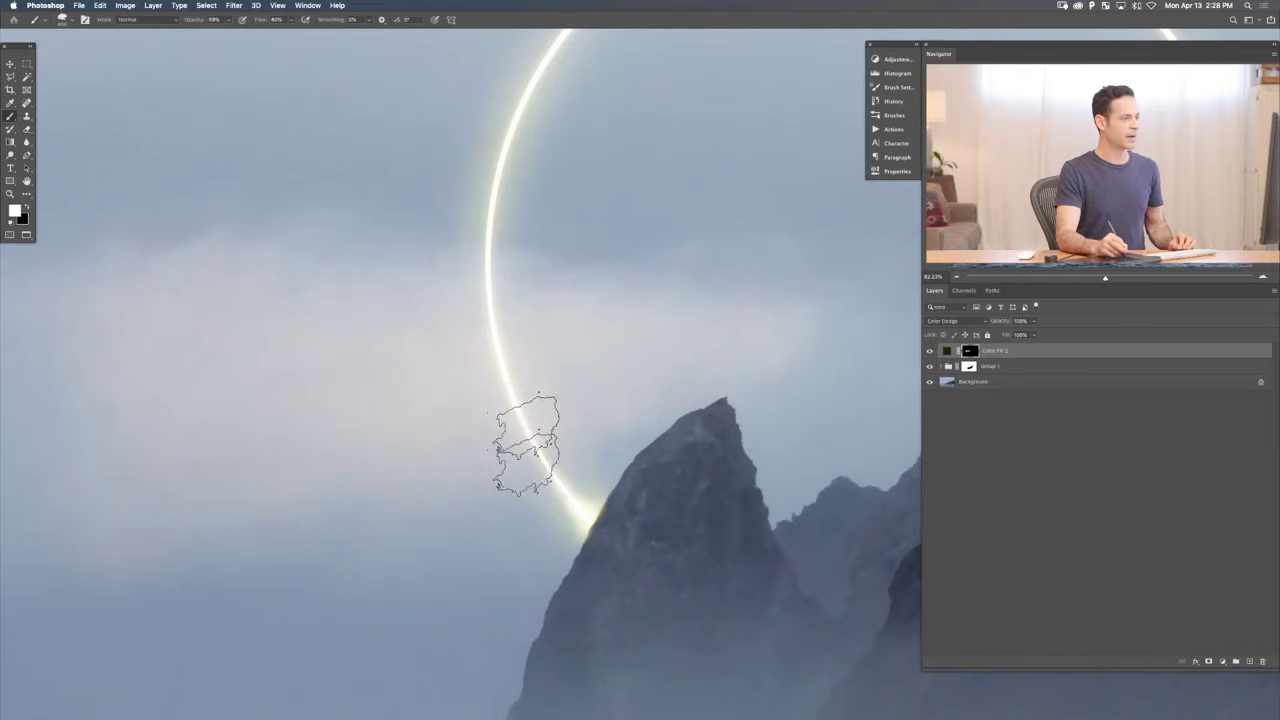
- Toggle Color Fill 2 visibility to compare the glow before and after
click(930, 351)
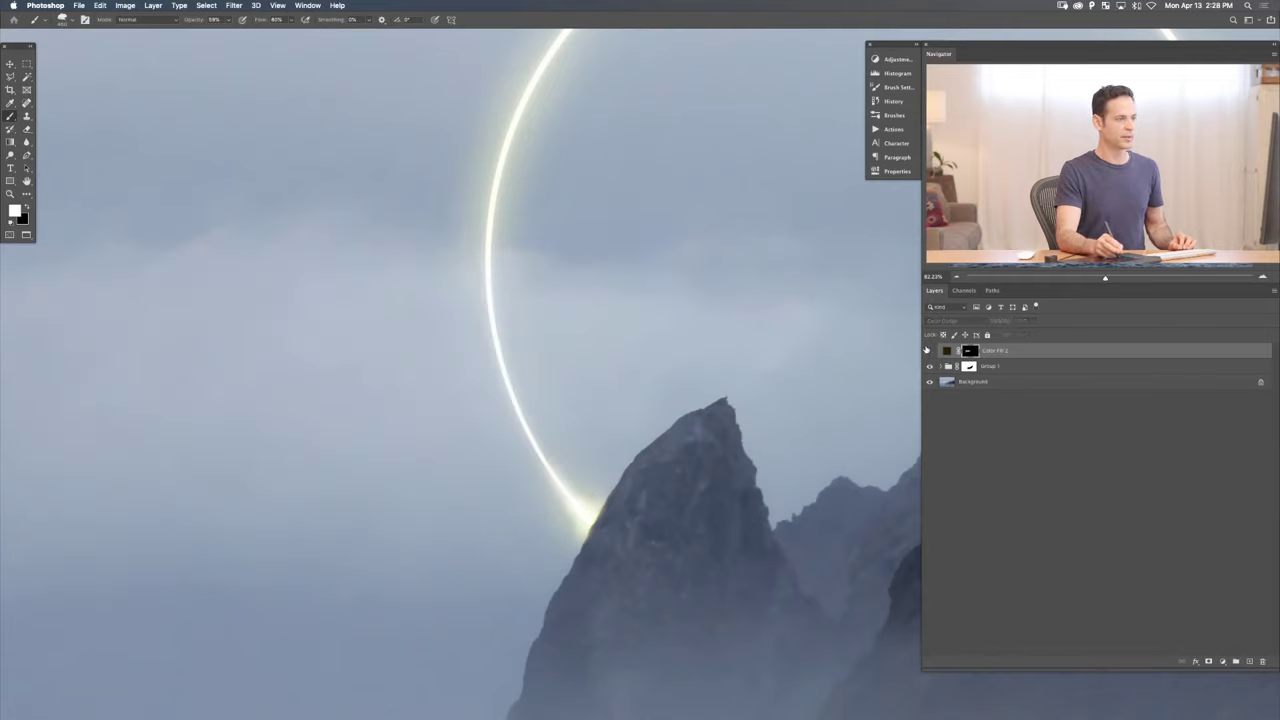
click(930, 351)
click(930, 351)
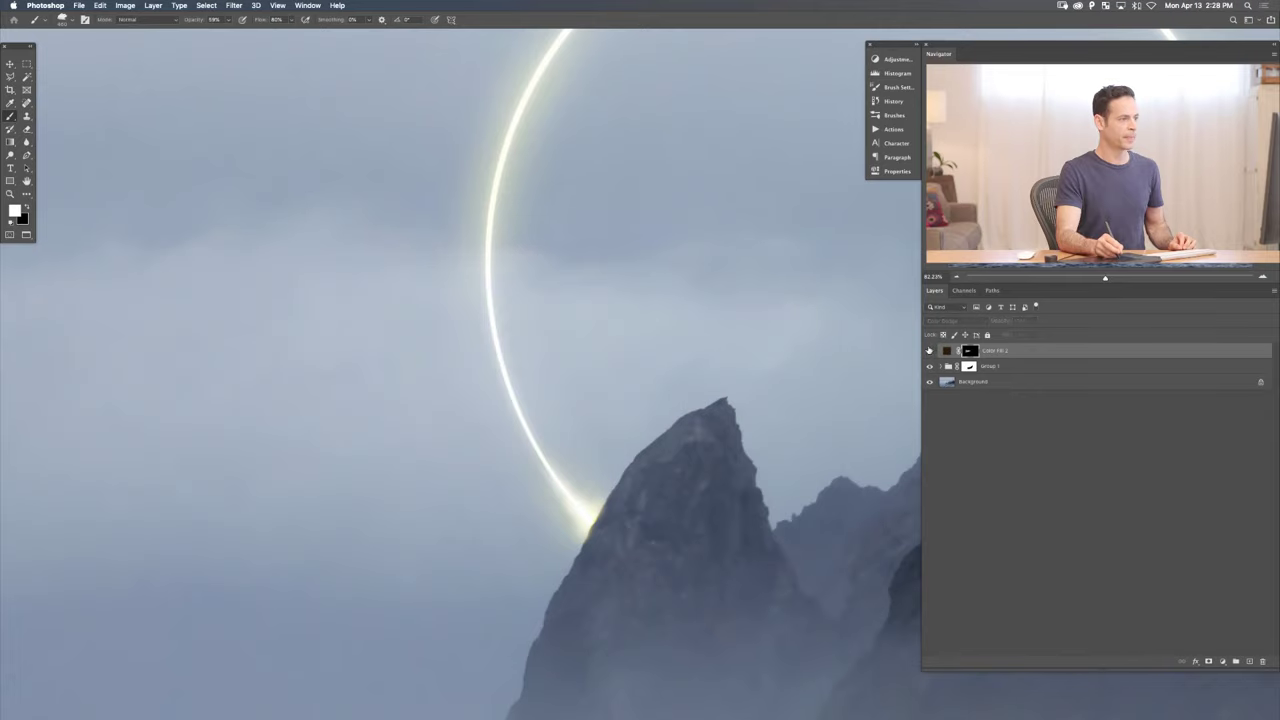
click(930, 351)
click(930, 351)
click(930, 351)
- Shift the fill colour toward yellow (3c2802) and paint more glow where the ring touches the peak
double_click(946, 351)
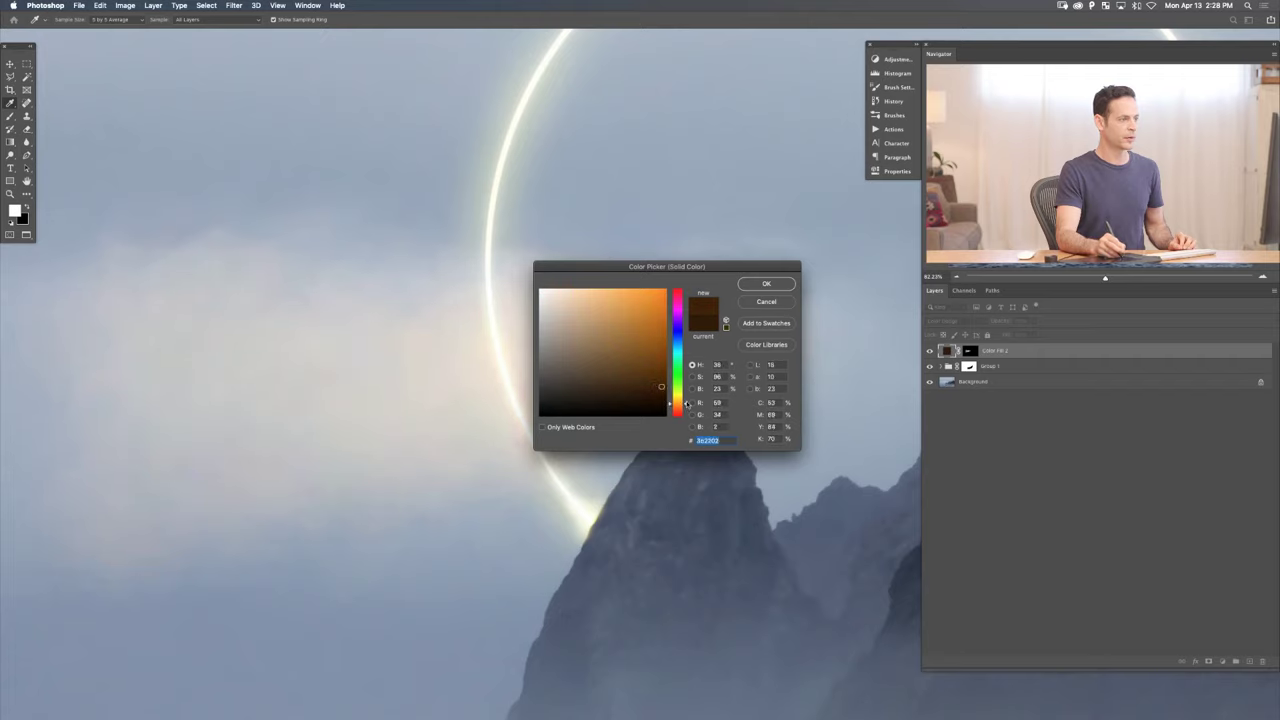
drag(686, 403, 657, 397)
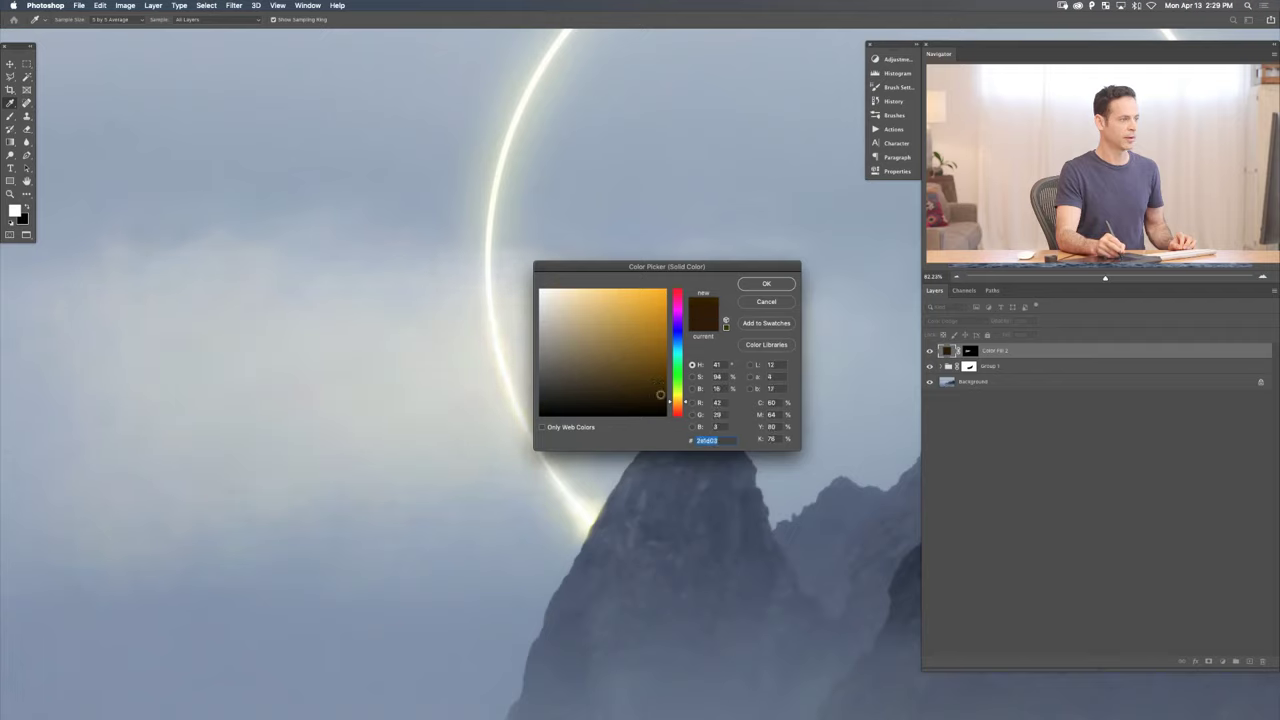
click(766, 285)
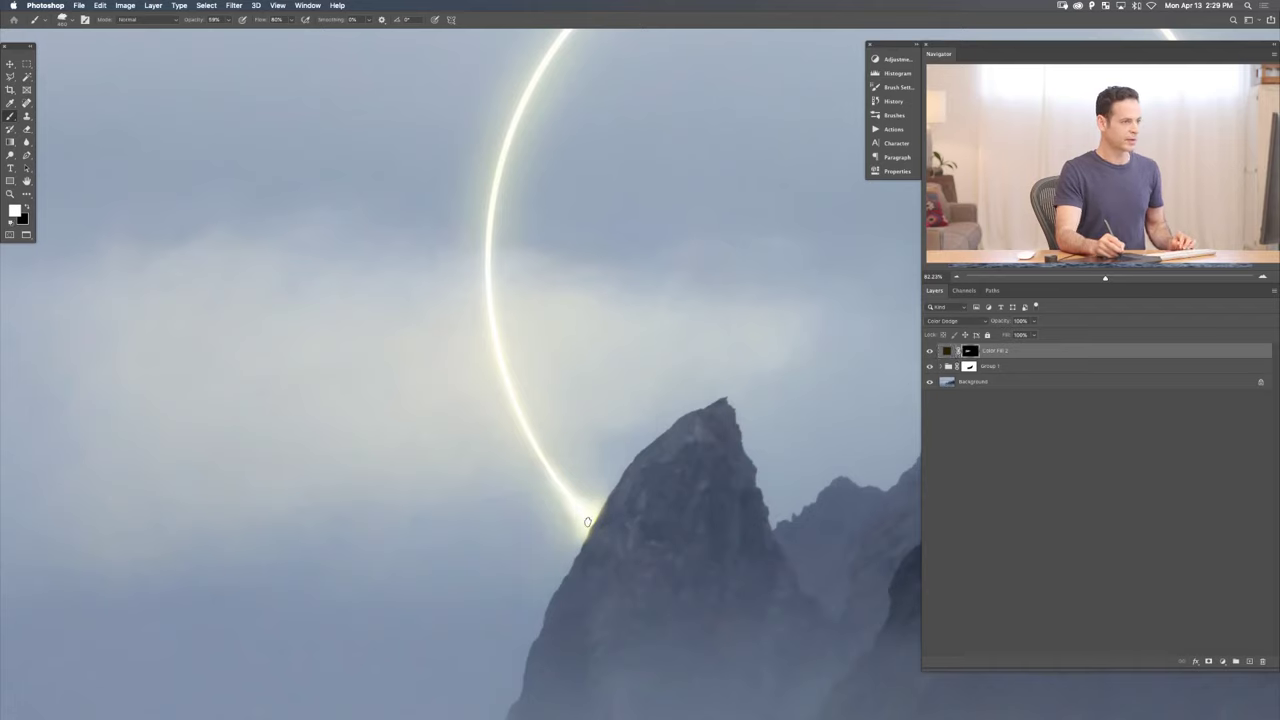
mouse_move(587, 521)
mouse_down()
mouse_move(537, 514)
mouse_move(603, 532)
mouse_up()
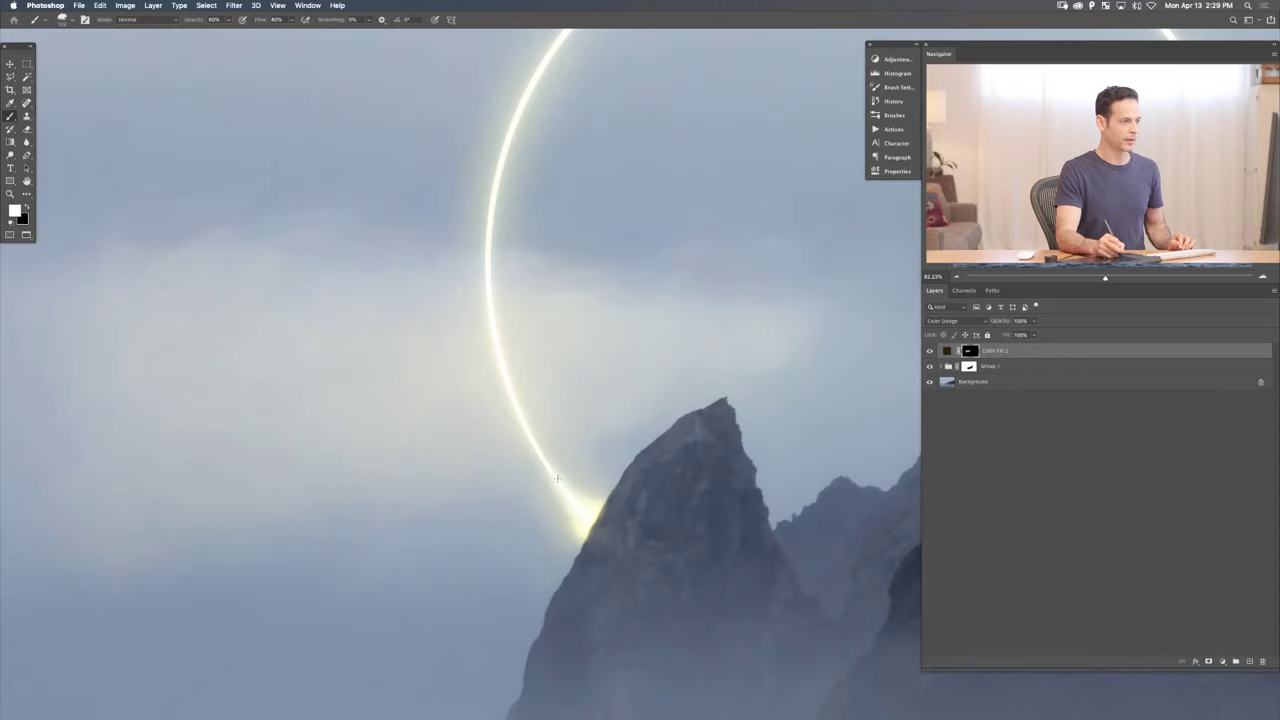
- Zoom out and paint a faint white glow into the fog on the left, resizing the brush
scroll(781, 410, down, 5)
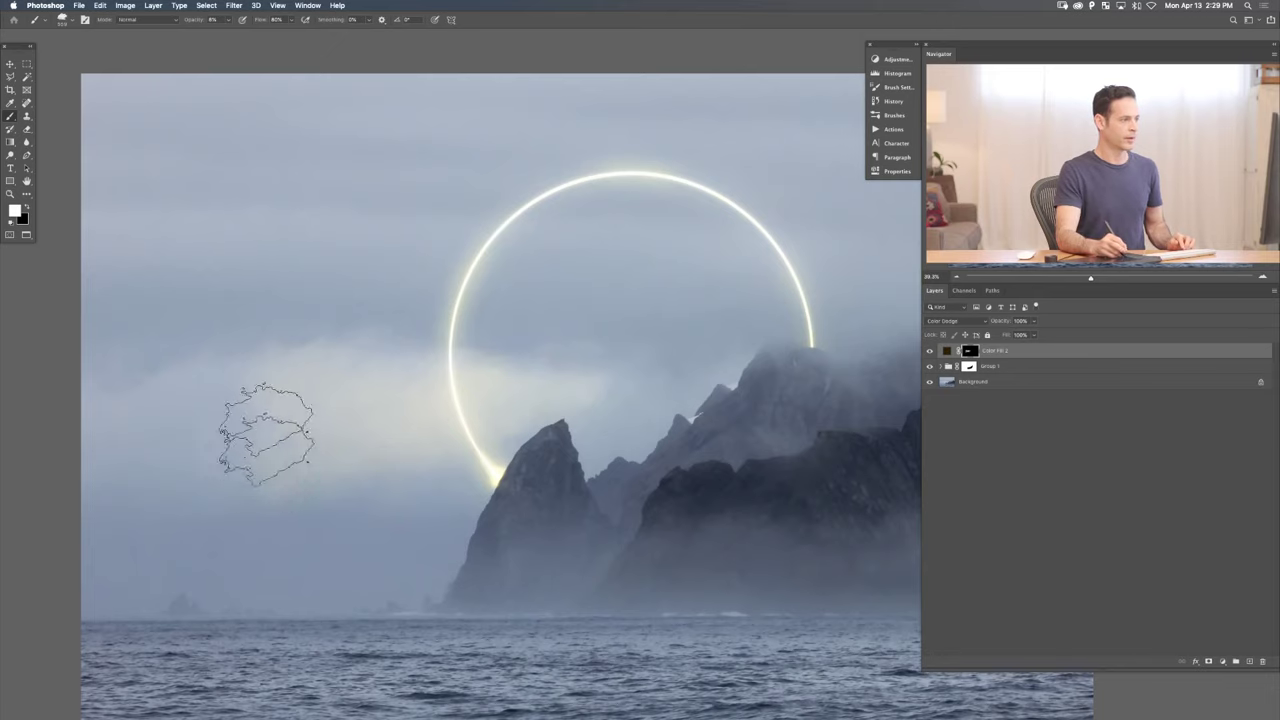
mouse_move(195, 402)
mouse_down()
mouse_move(247, 412)
mouse_move(239, 372)
mouse_up()
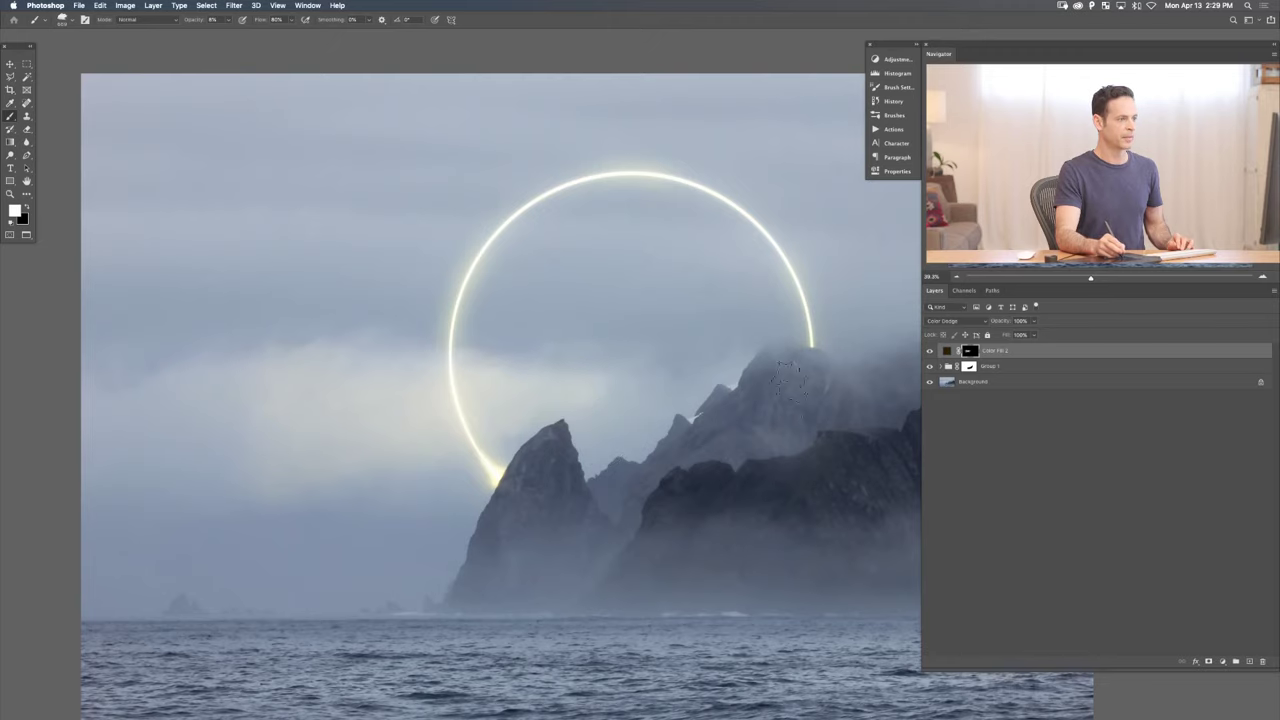
mouse_move(529, 405)
mouse_down()
mouse_move(517, 417)
mouse_move(545, 440)
mouse_move(577, 410)
mouse_up()
key(9)
key(9)
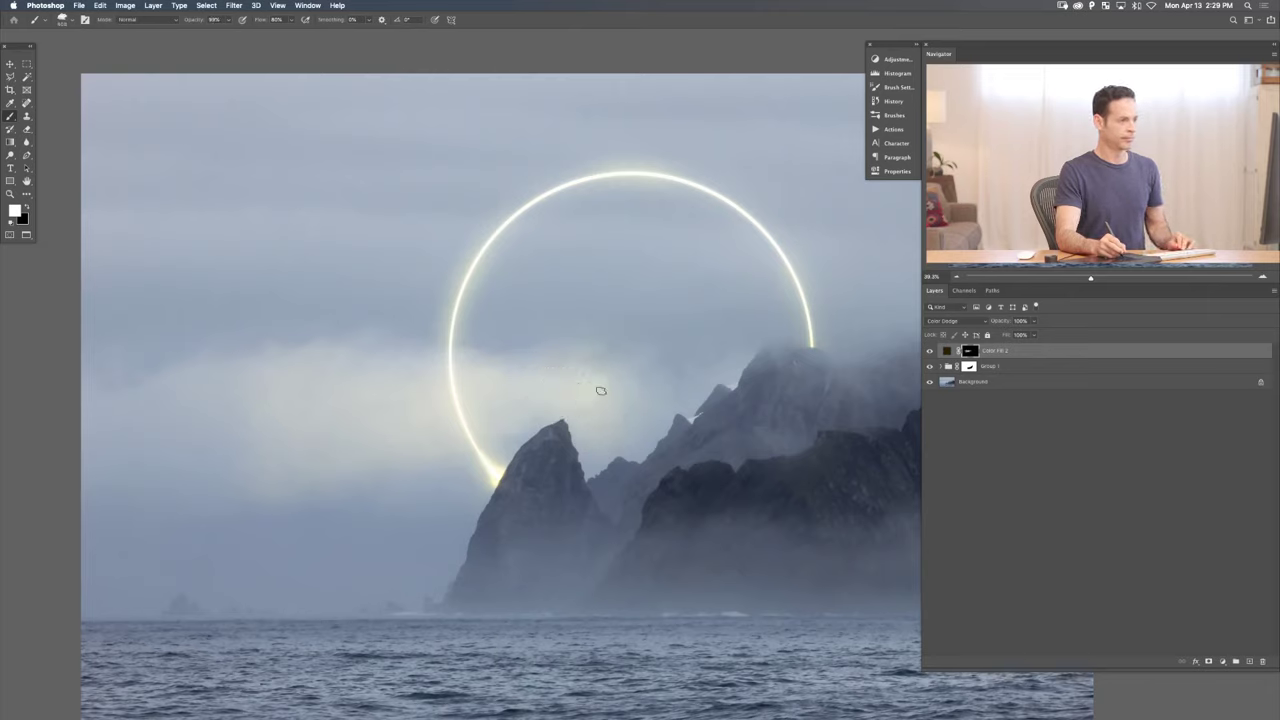
- Erase overly strong glow with black at 20% flow, then return to white
key(x)
key(bracketright)
key(shift+2)
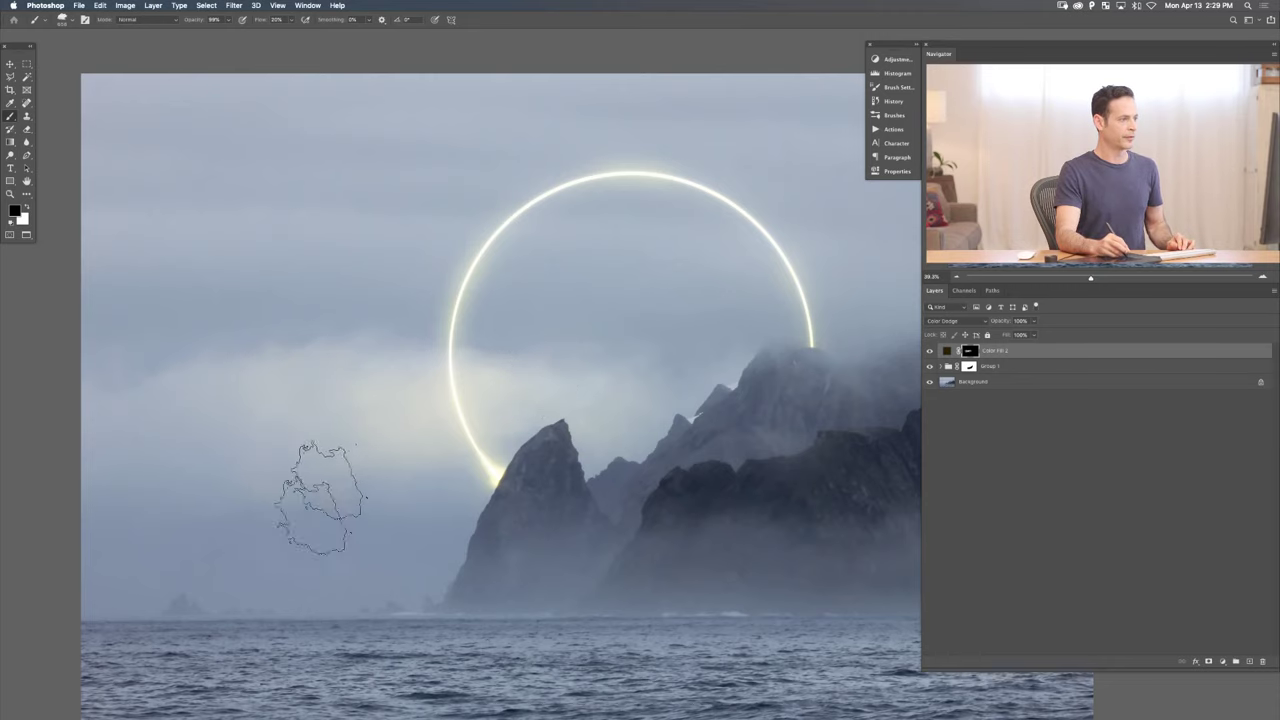
key(x)
key(bracketleft)
key(bracketleft)
key(bracketleft)
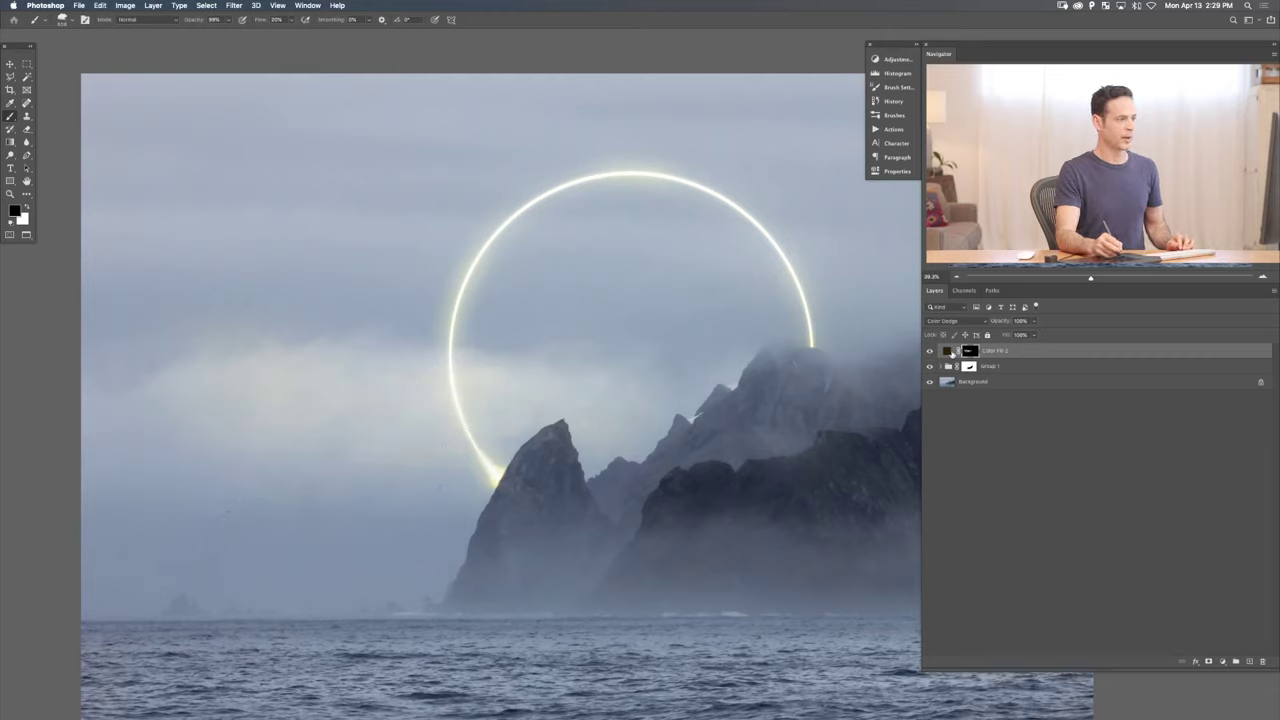
- Toggle the fog glow layer off and on to compare before and after
click(930, 351)
click(930, 351)
click(930, 351)
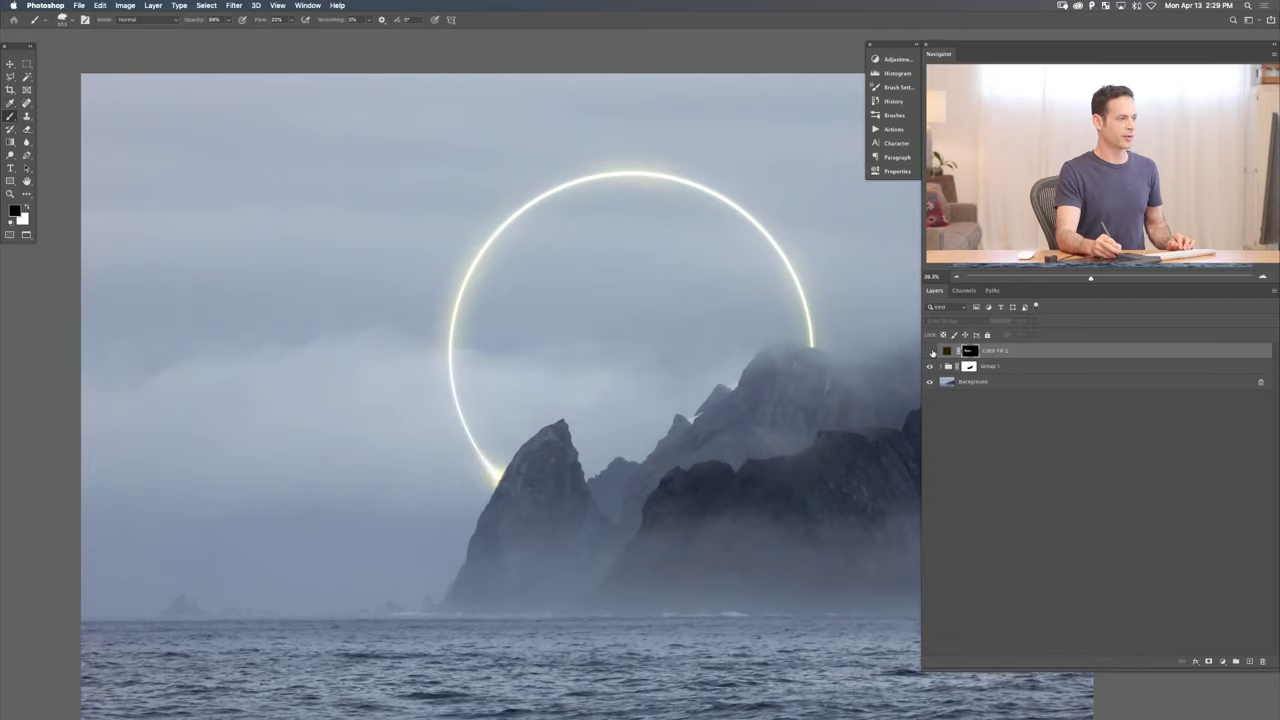
click(930, 351)
click(930, 351)
click(930, 351)
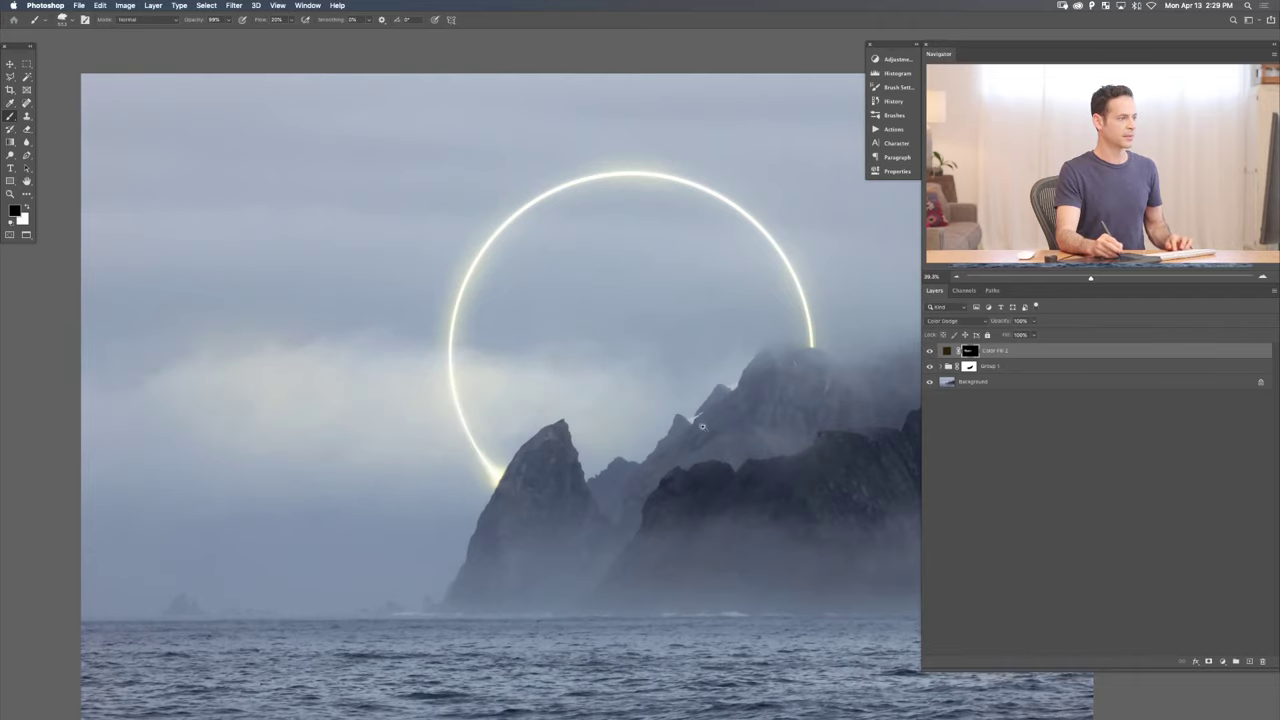
- Switch back to white and set the brush opacity to 82% after trying 92%
scroll(583, 442, down, 3)
scroll(583, 442, down, 2)
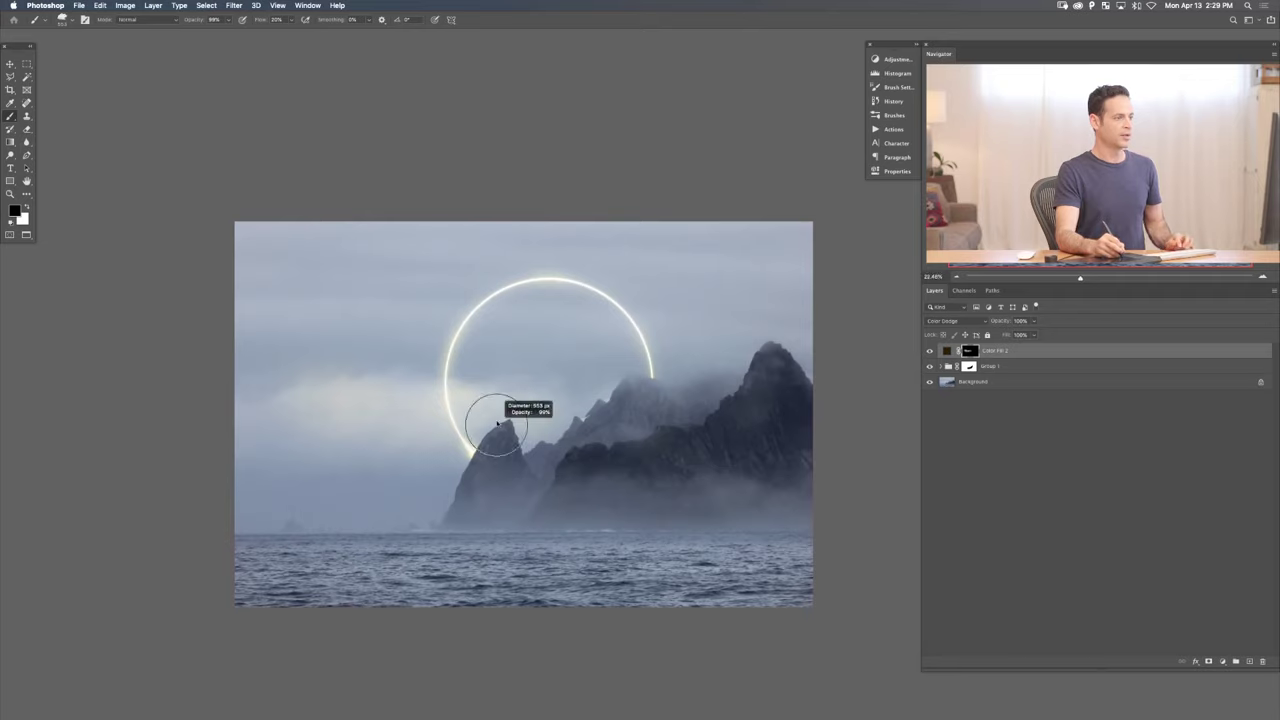
key(x)
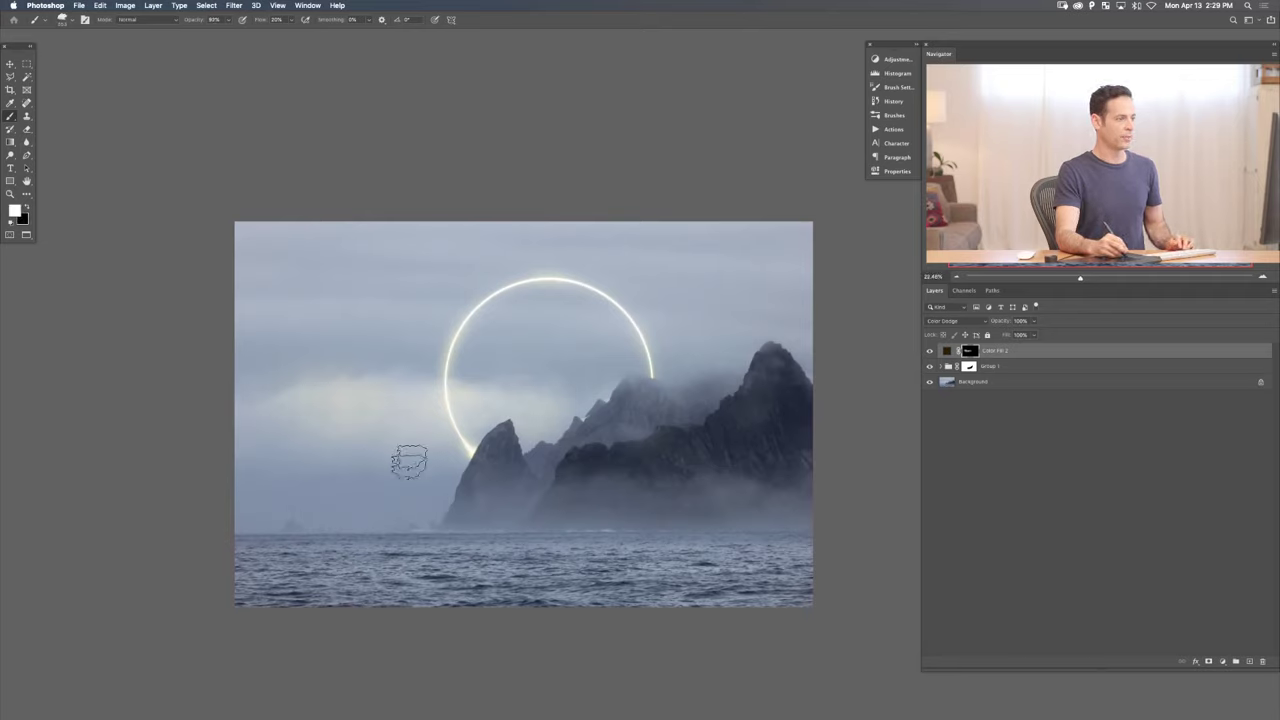
key(9)
key(2)
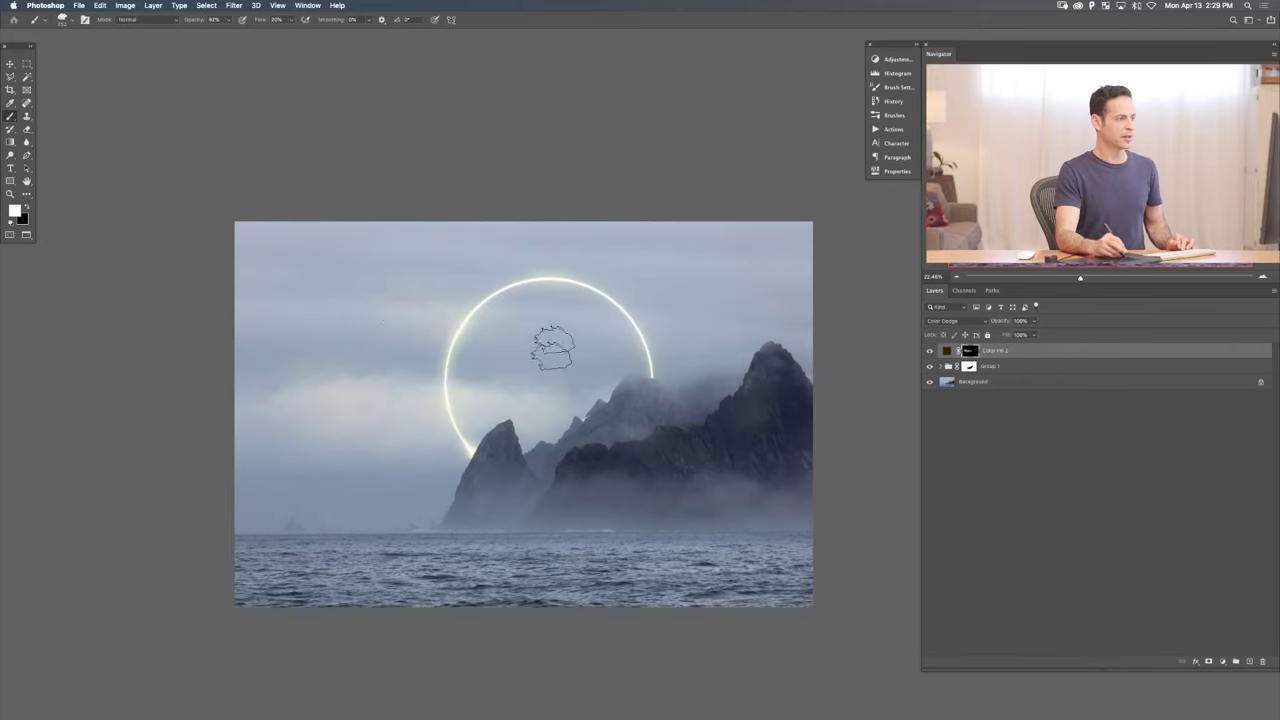
key(8)
key(2)
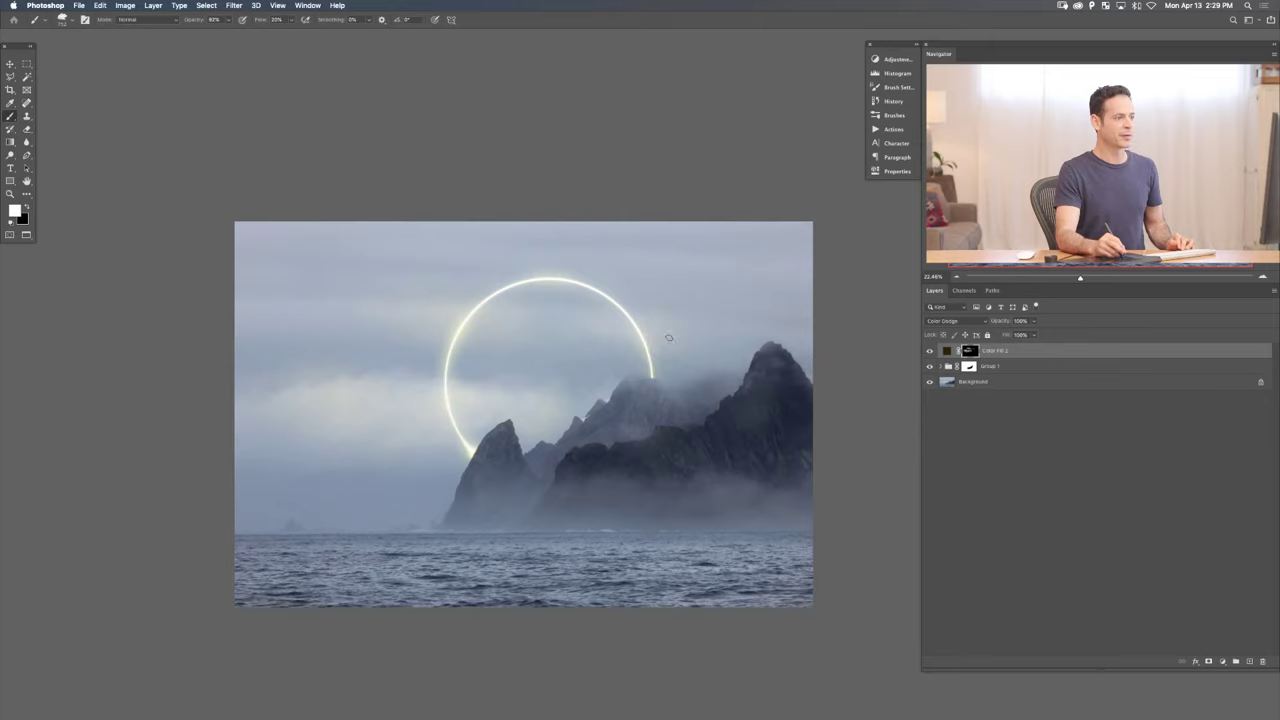
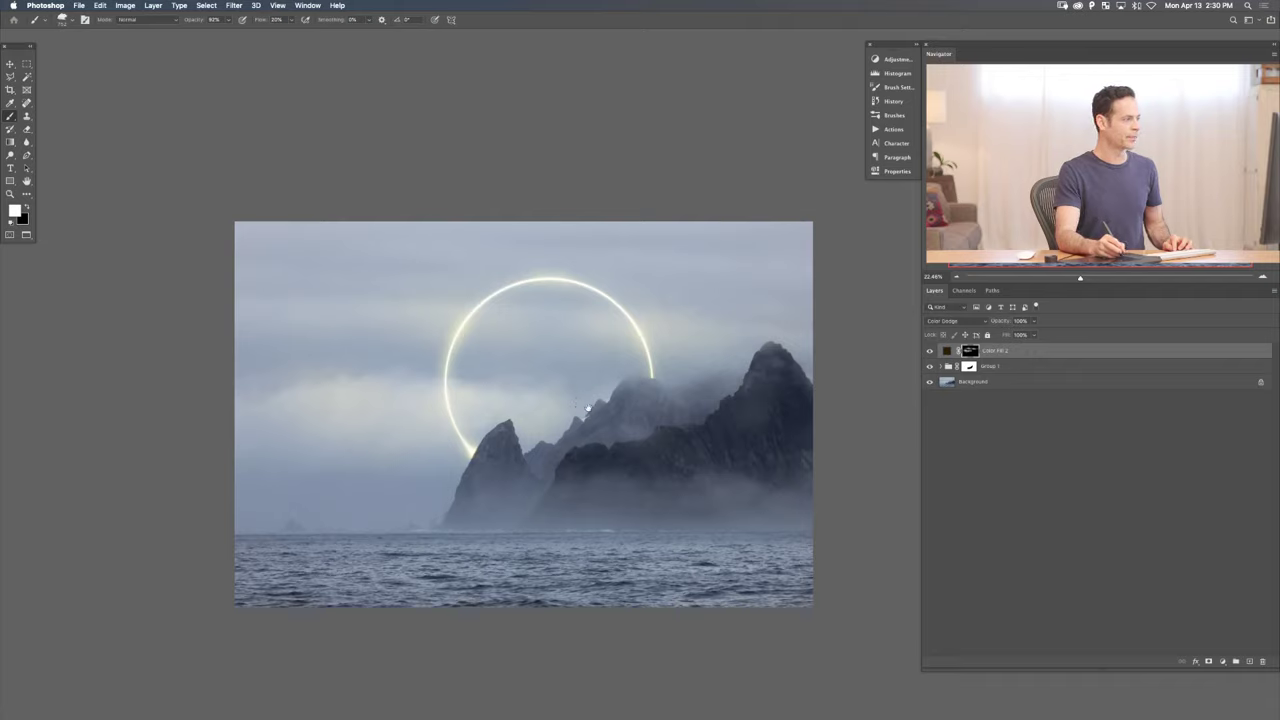
- Darken the dark brown fill colour of Color Fill 2 in the Color Picker
double_click(948, 351)
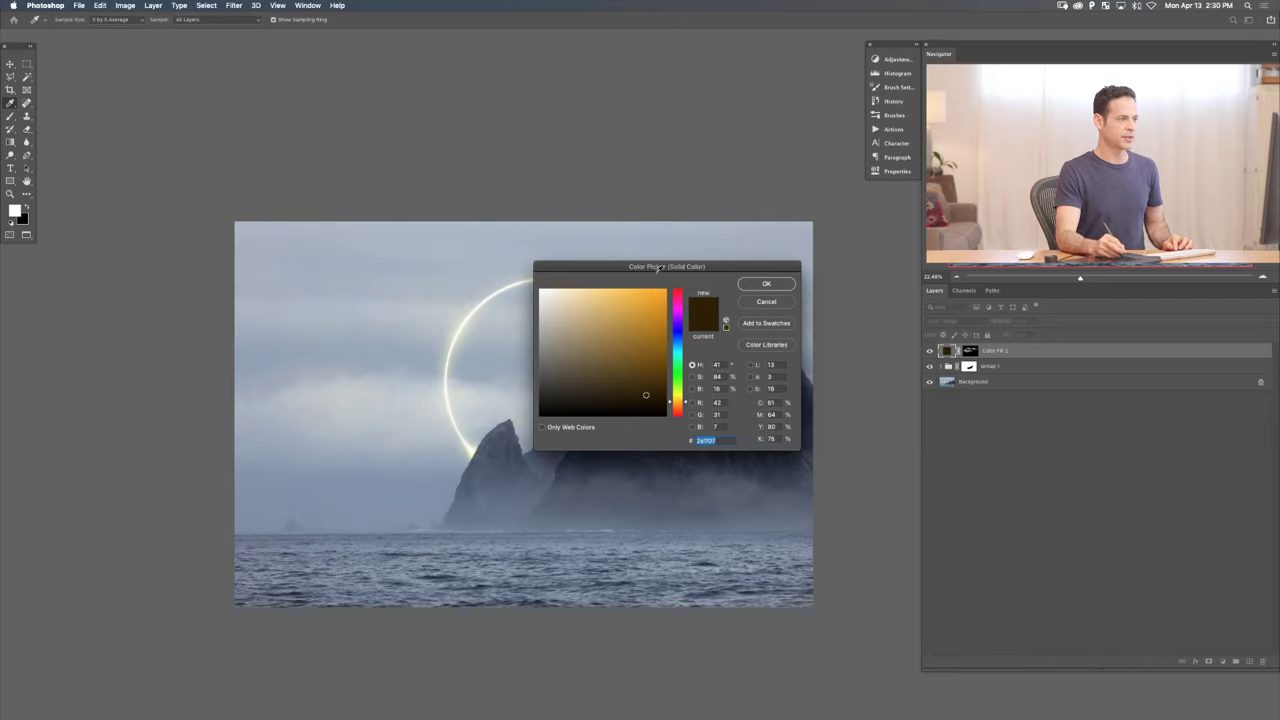
scroll(456, 381, down, 5)
scroll(456, 381, right, 3)
drag(640, 266, 665, 375)
mouse_move(668, 500)
mouse_down()
mouse_move(690, 495)
mouse_move(646, 483)
mouse_move(648, 503)
mouse_move(665, 504)
mouse_up()
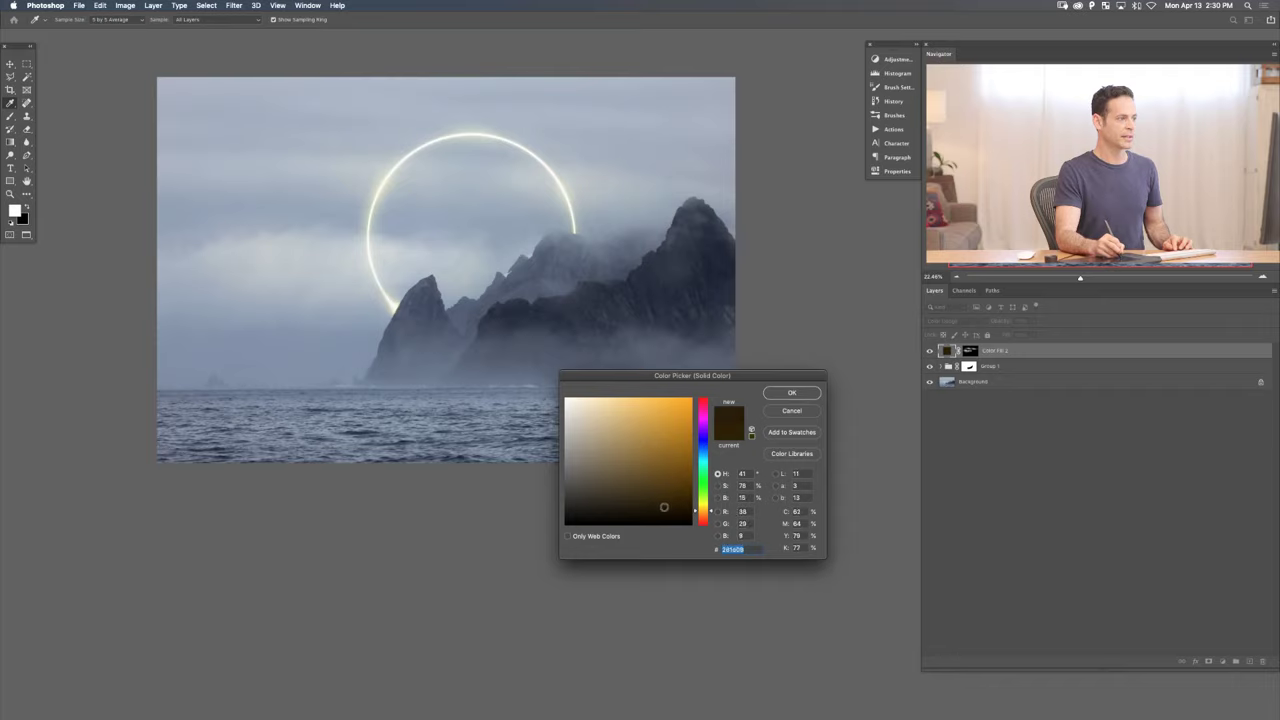
click(790, 394)
- Toggle Color Fill 2 off and on twice to compare the image
click(930, 351)
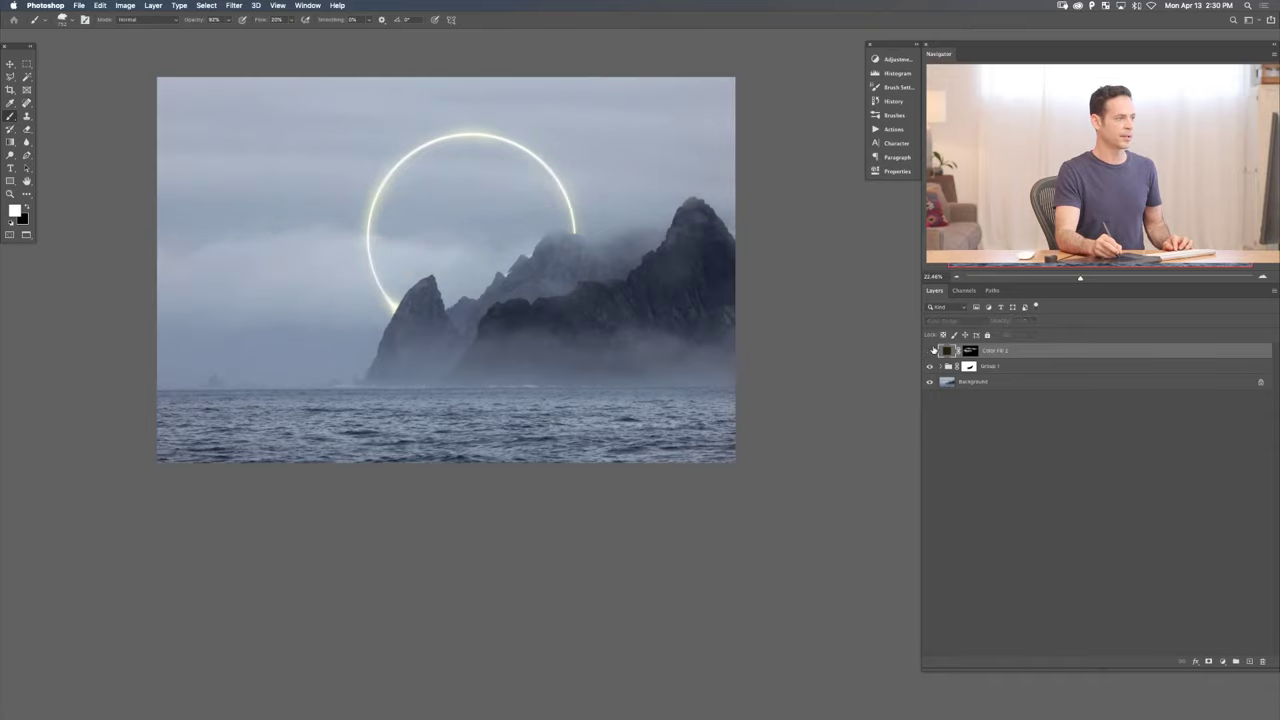
click(930, 351)
click(930, 351)
click(930, 351)
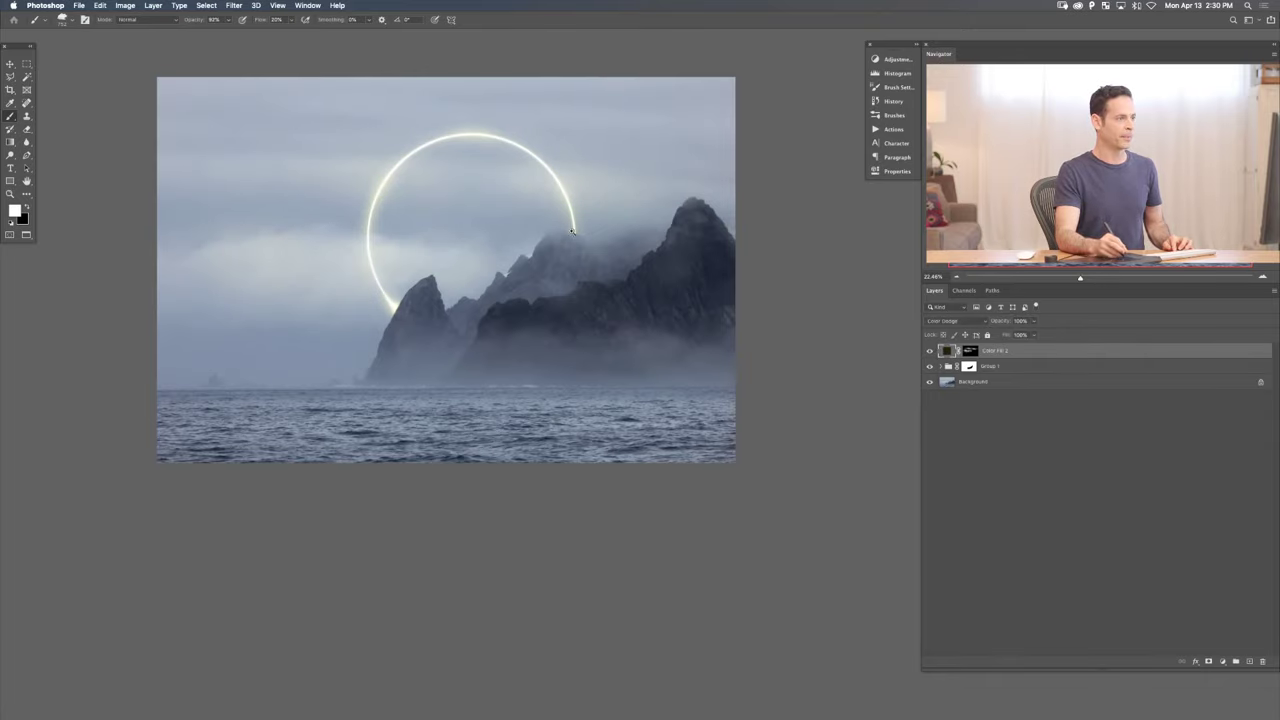
scroll(573, 268, up, 3)
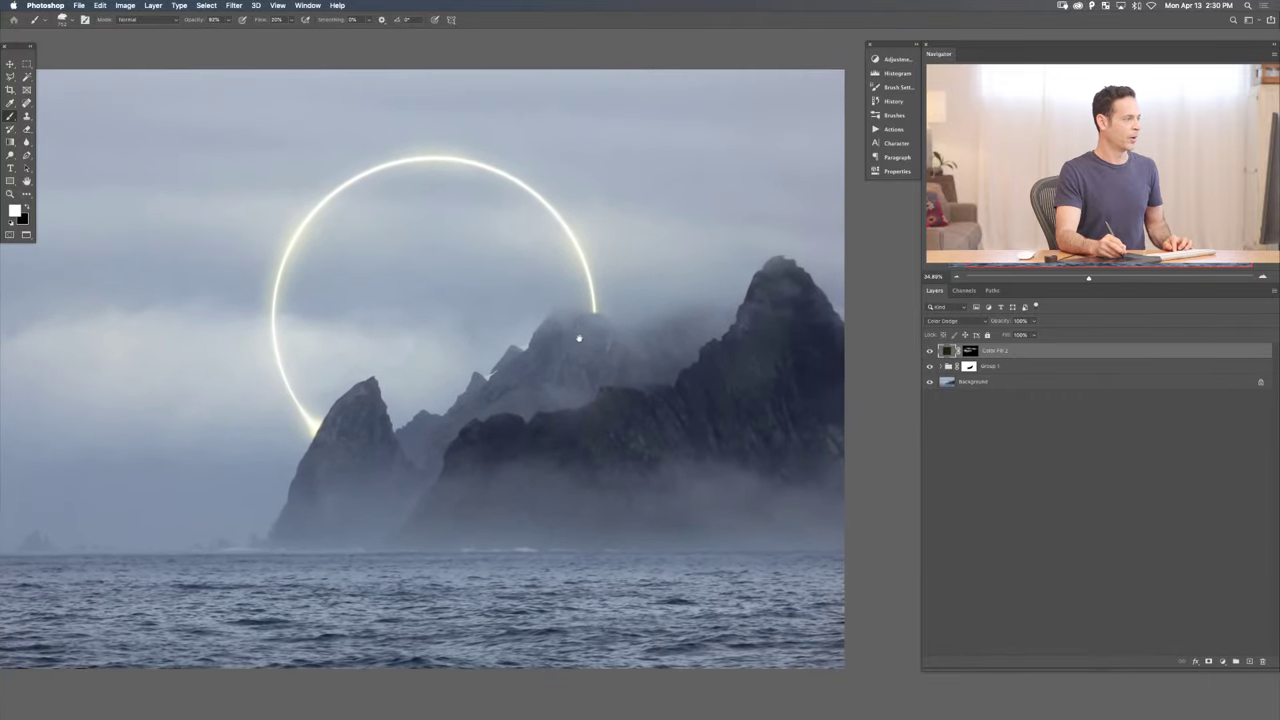
scroll(606, 323, up, 3)
scroll(598, 288, down, 2)
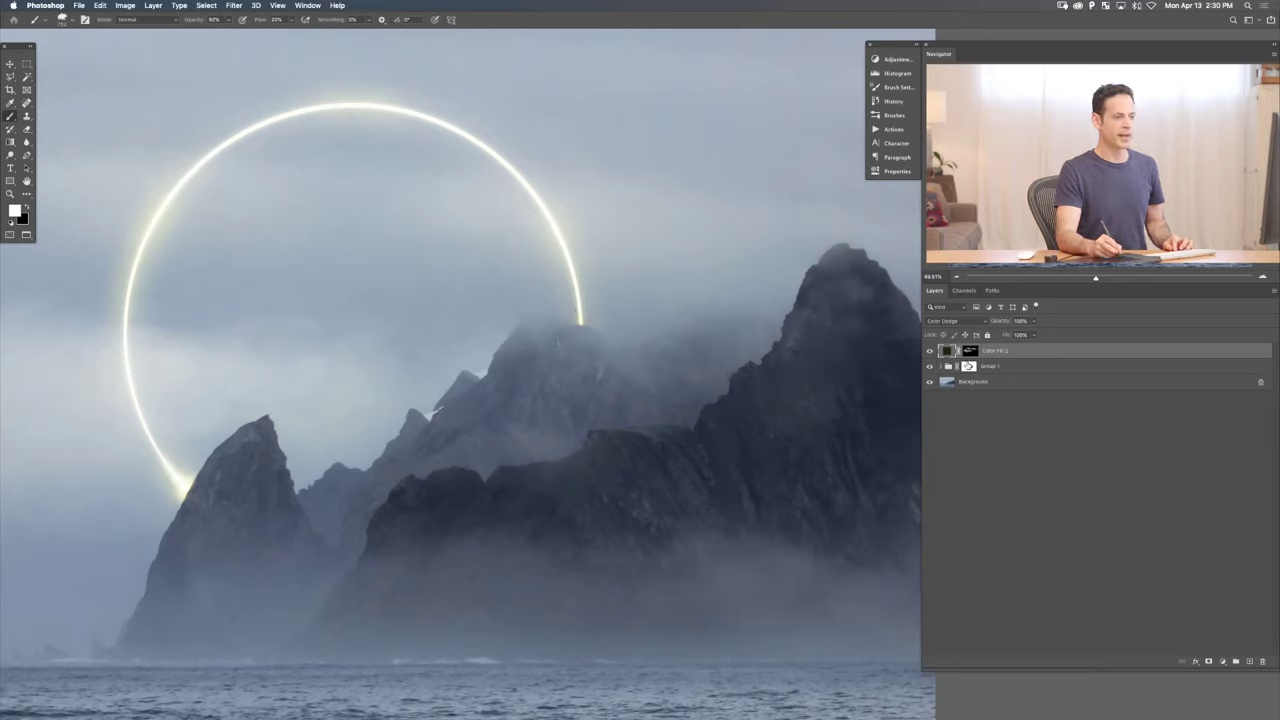
click(970, 366)
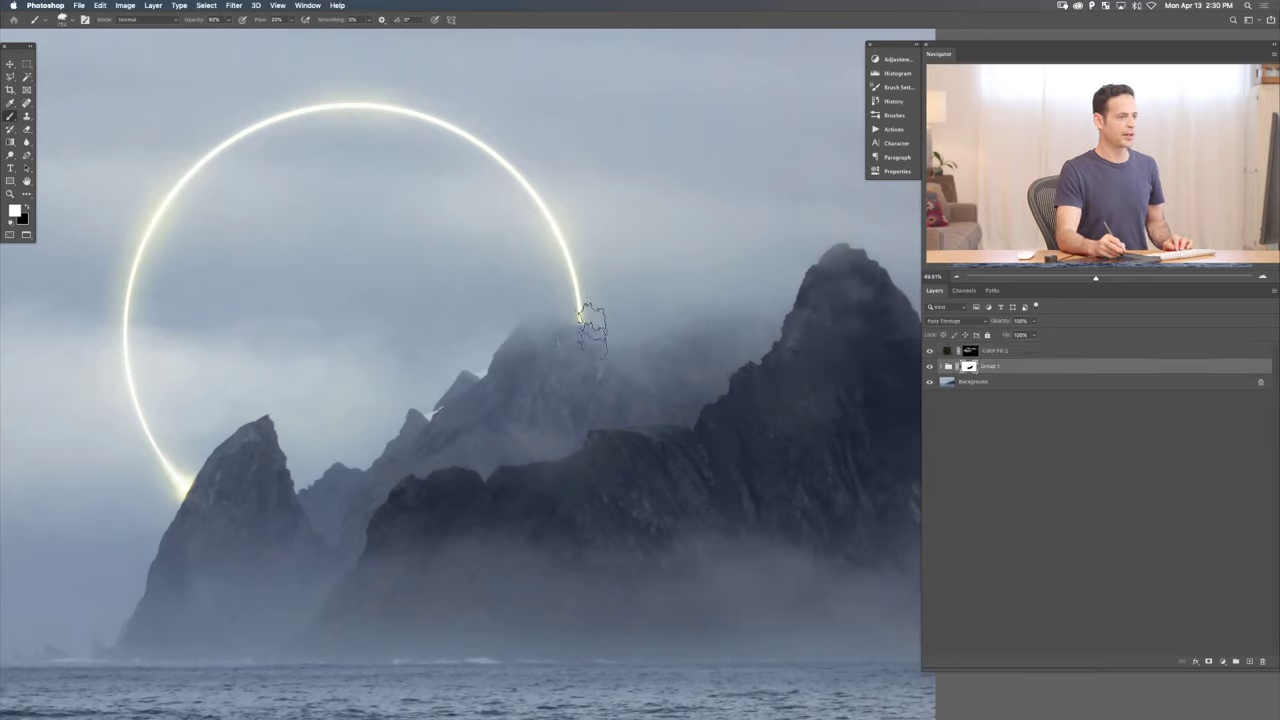
key(x)
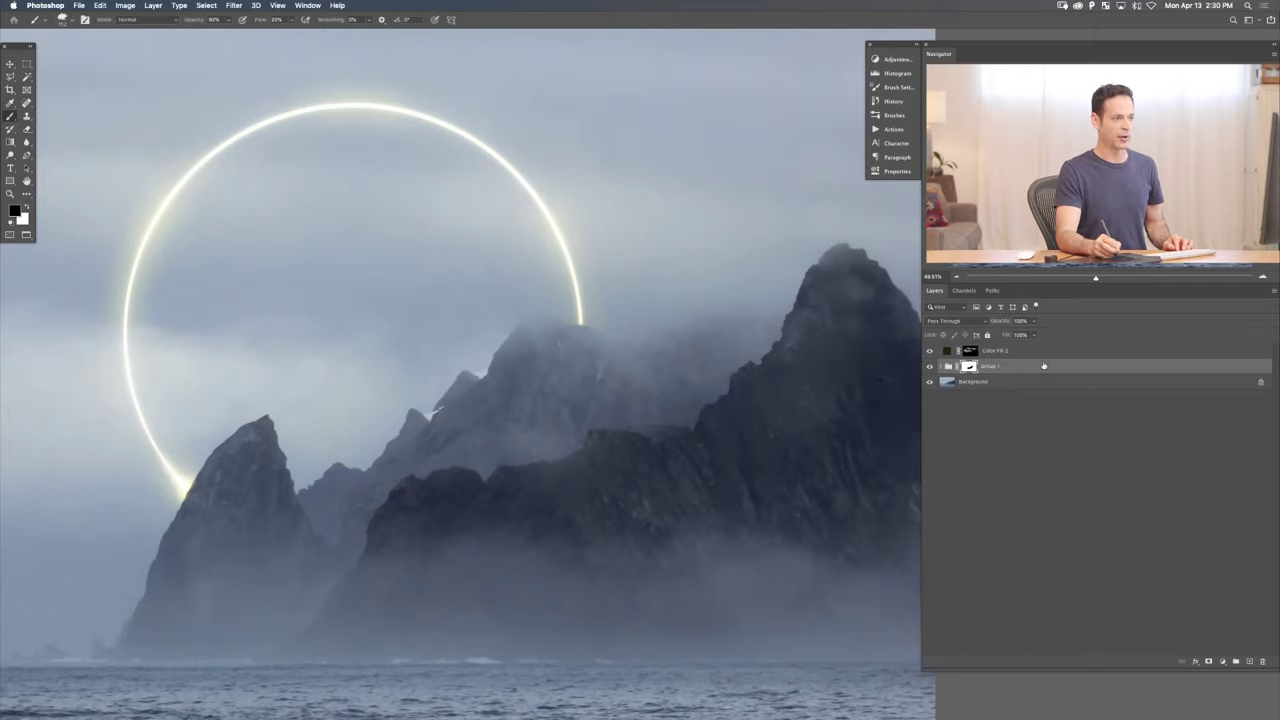
click(1046, 350)
key(x)
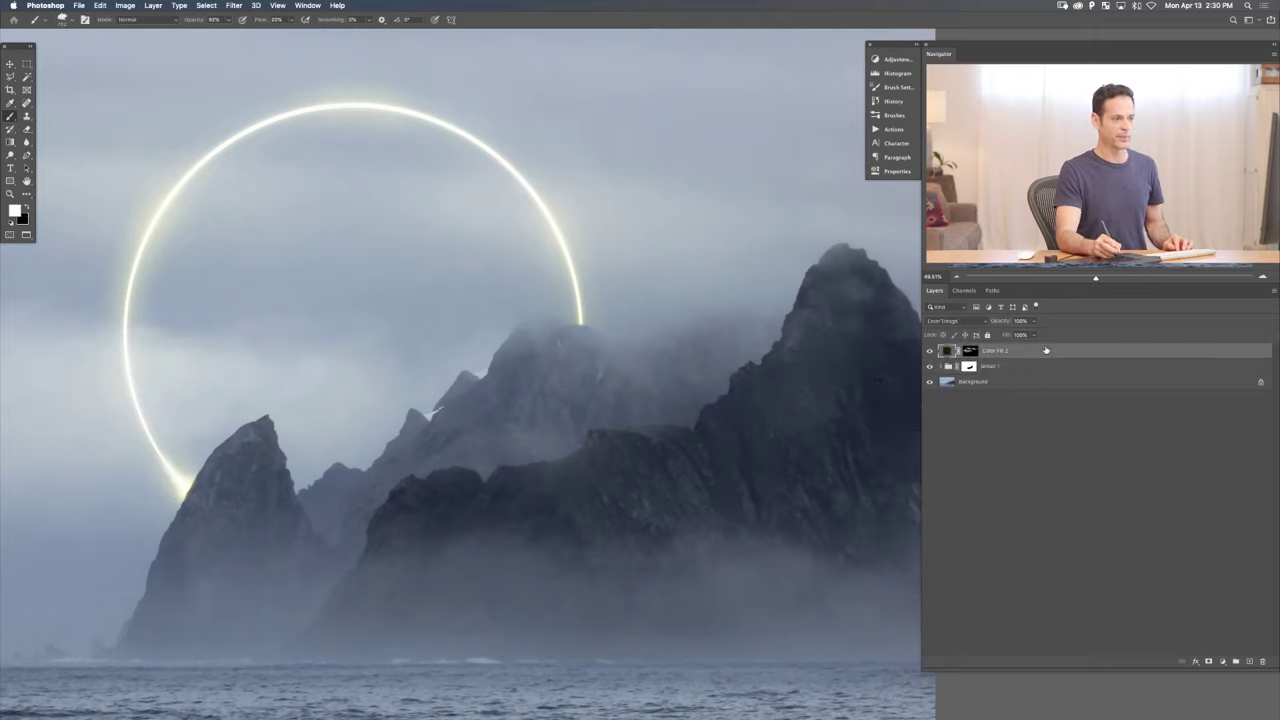
click(1249, 662)
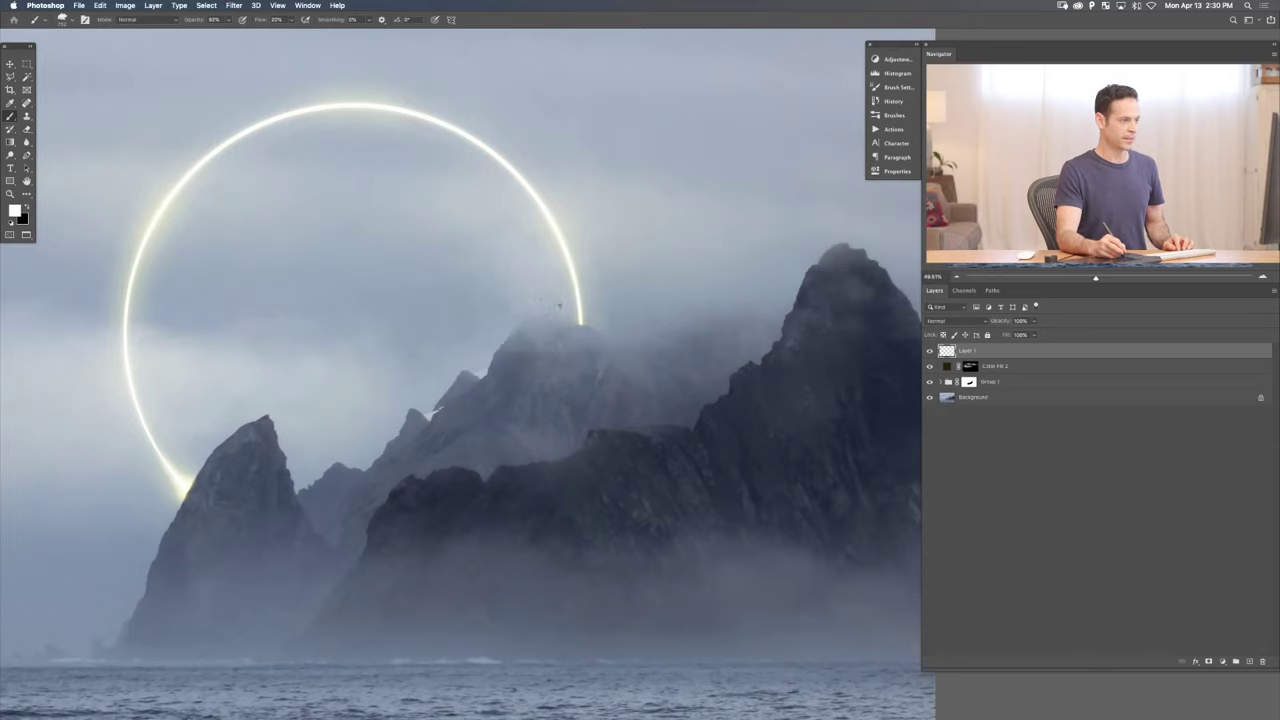
mouse_move(558, 305)
mouse_down()
mouse_move(510, 307)
mouse_move(530, 298)
mouse_move(572, 316)
mouse_move(552, 279)
mouse_move(539, 283)
mouse_move(582, 263)
mouse_move(572, 226)
mouse_move(561, 251)
mouse_move(572, 237)
mouse_move(595, 269)
mouse_move(587, 329)
mouse_move(569, 338)
mouse_move(590, 305)
mouse_move(555, 255)
mouse_move(528, 172)
mouse_move(549, 201)
mouse_move(509, 173)
mouse_move(523, 157)
mouse_move(558, 224)
mouse_move(521, 249)
mouse_move(564, 334)
mouse_move(592, 374)
mouse_move(587, 340)
mouse_move(620, 360)
mouse_up()
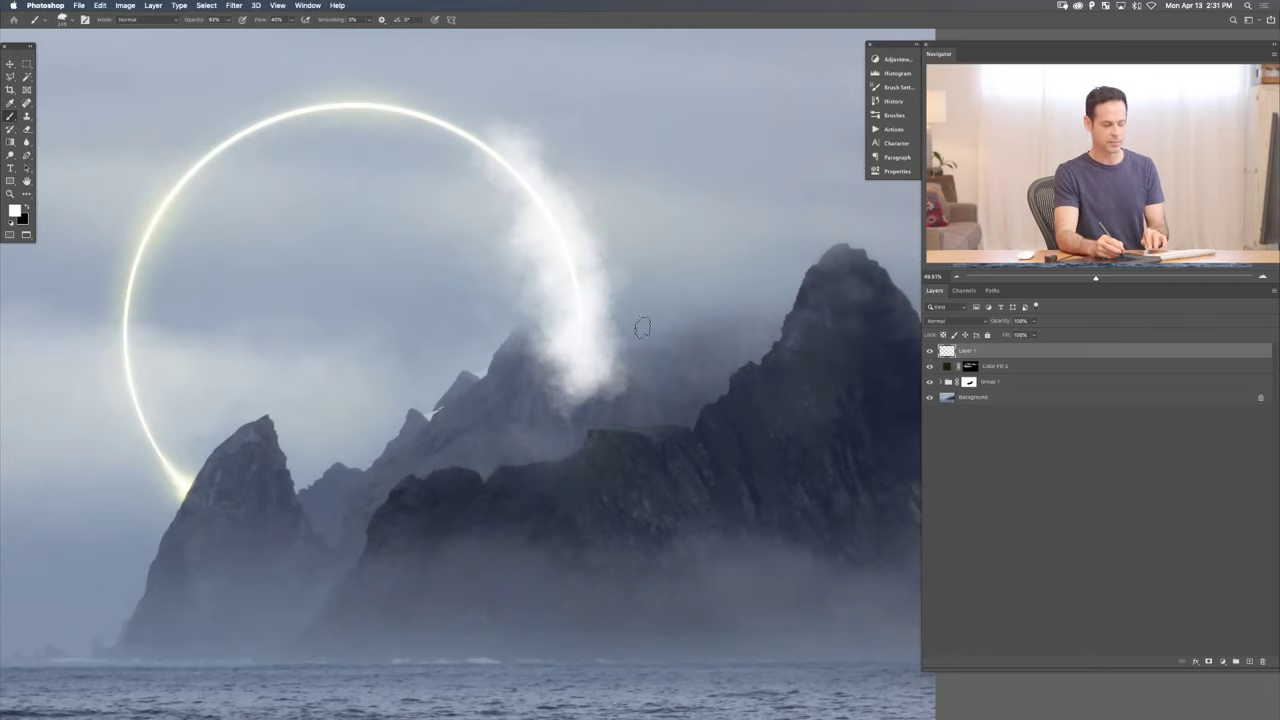
key(BackSpace)
click(968, 367)
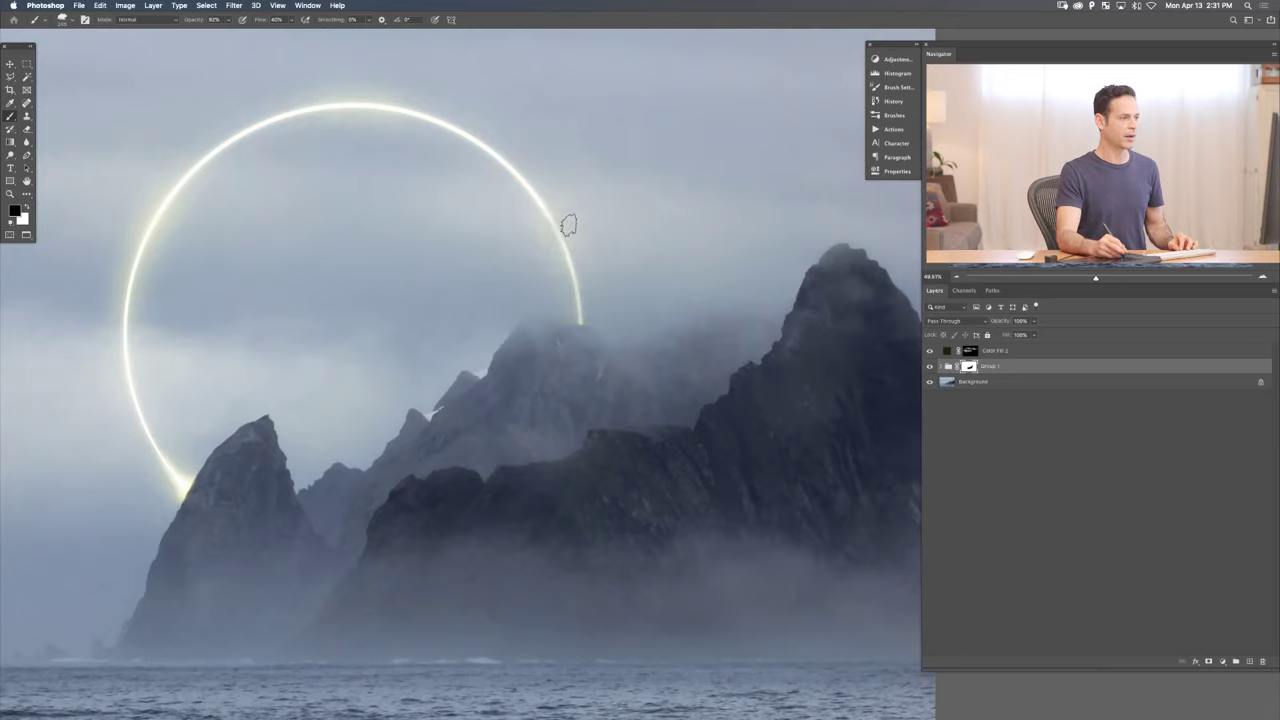
- Paint black on Group 1's mask along the ring's right edge and up its right side
mouse_move(568, 225)
mouse_down()
mouse_move(582, 269)
mouse_move(582, 300)
mouse_up()
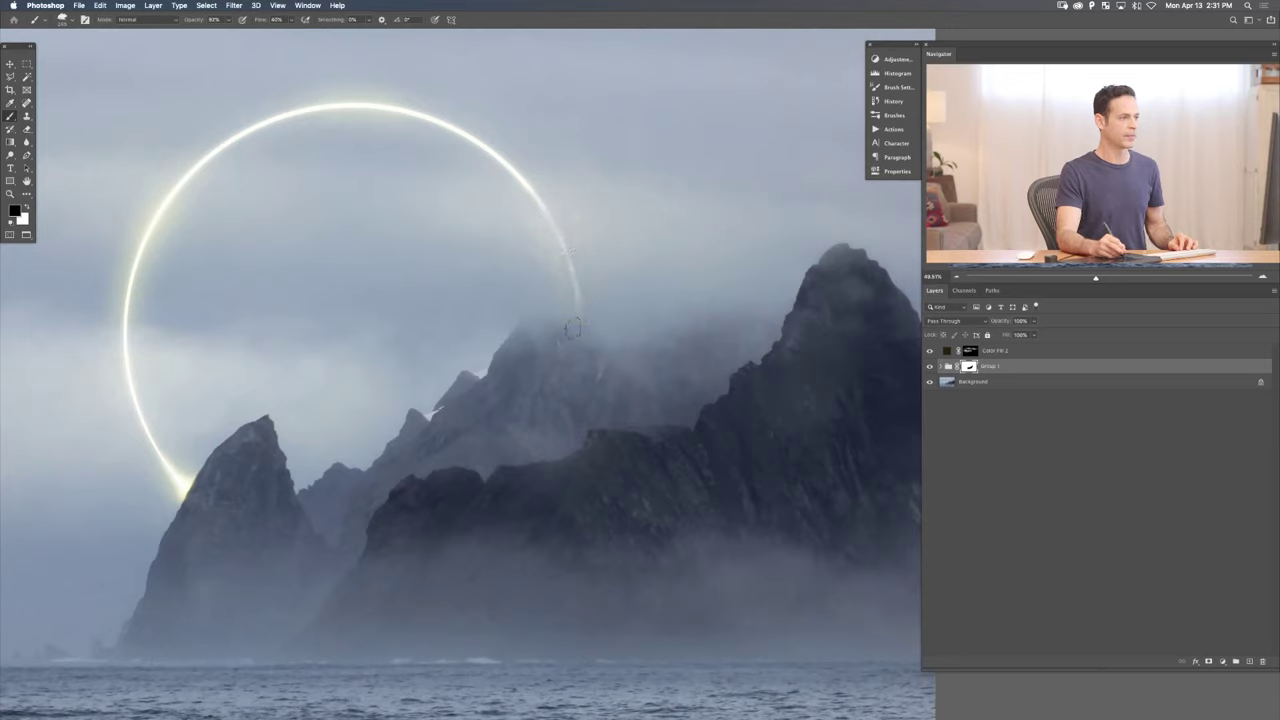
mouse_move(582, 262)
mouse_down()
mouse_move(536, 213)
mouse_move(539, 187)
mouse_move(535, 204)
mouse_move(497, 180)
mouse_up()
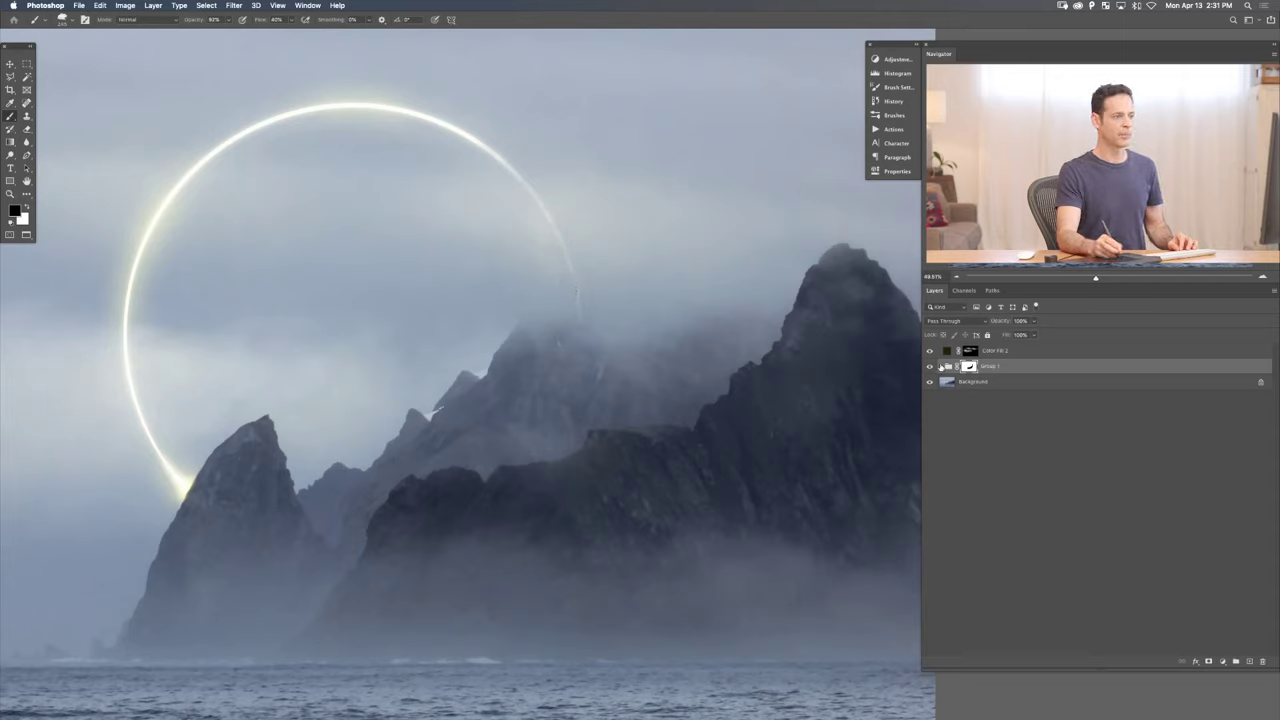
- Expand Group 1, select Color Fill 1 copy and toggle it to check its glow
click(942, 366)
click(1012, 443)
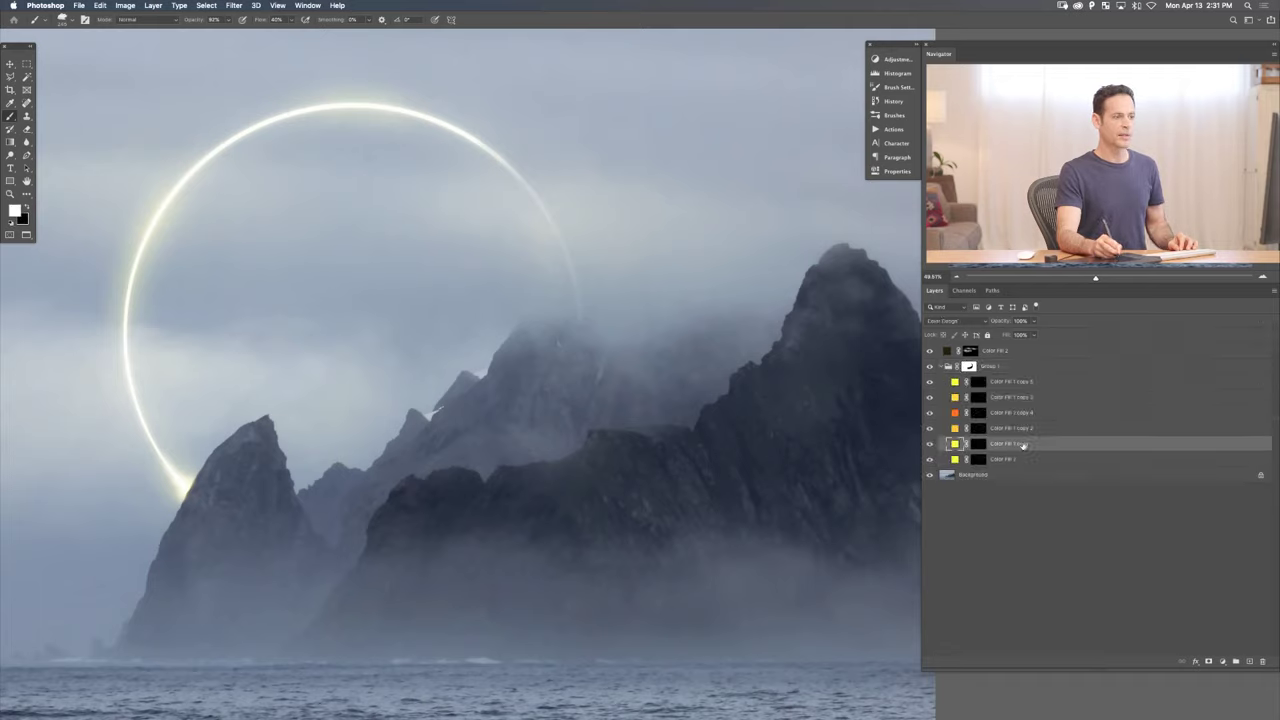
click(930, 443)
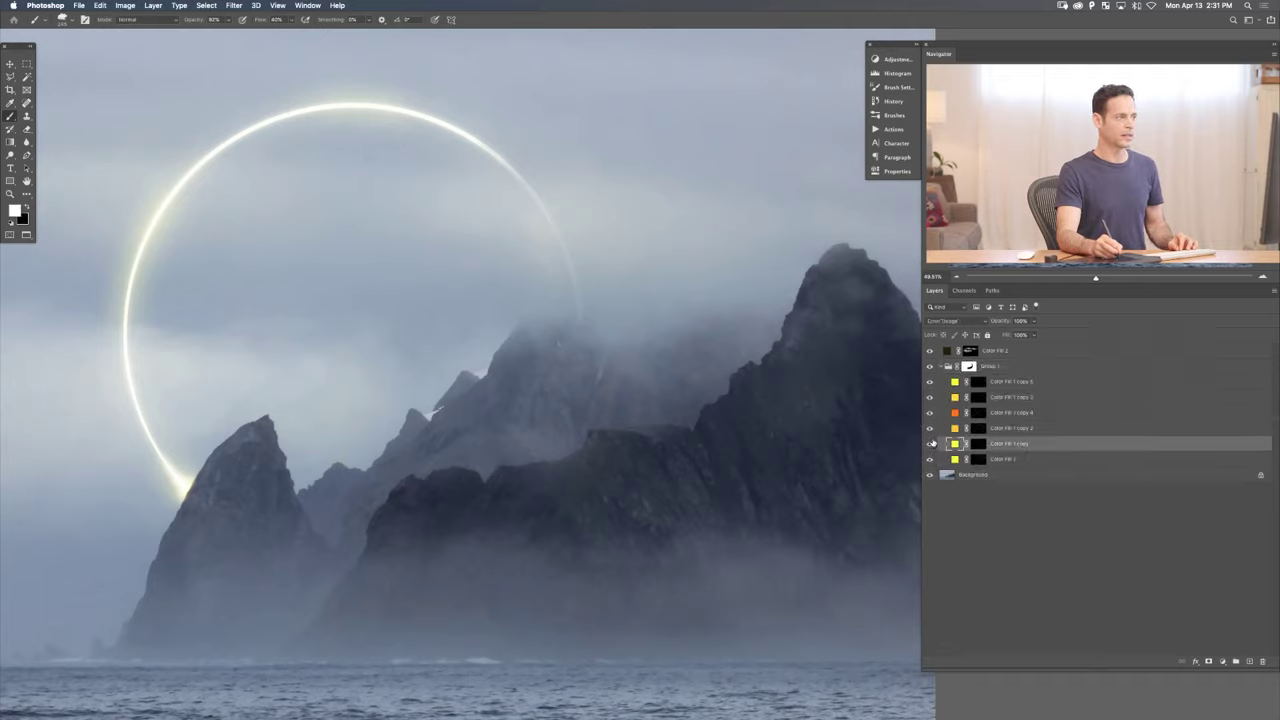
click(930, 443)
click(930, 443)
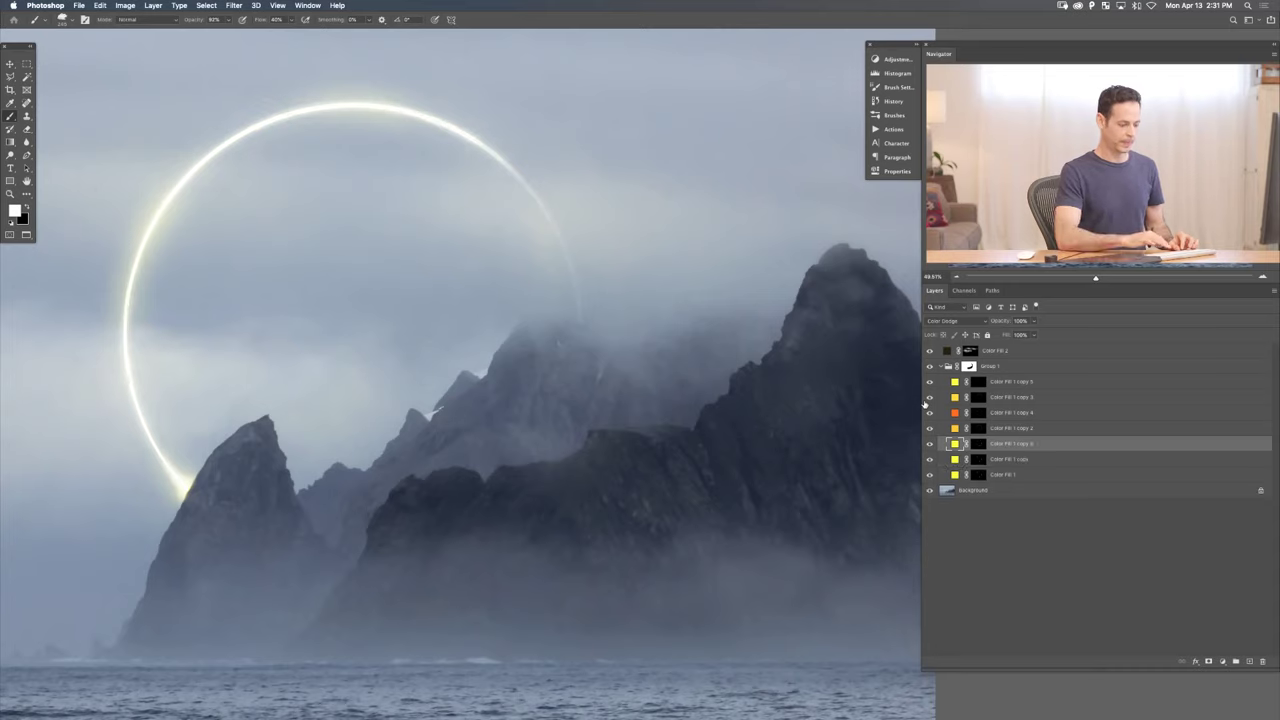
- Duplicate it as Color Fill 1 copy 6 at the top of the stack and collapse Group 1
key(ctrl+j)
key(ctrl+shift+bracketright)
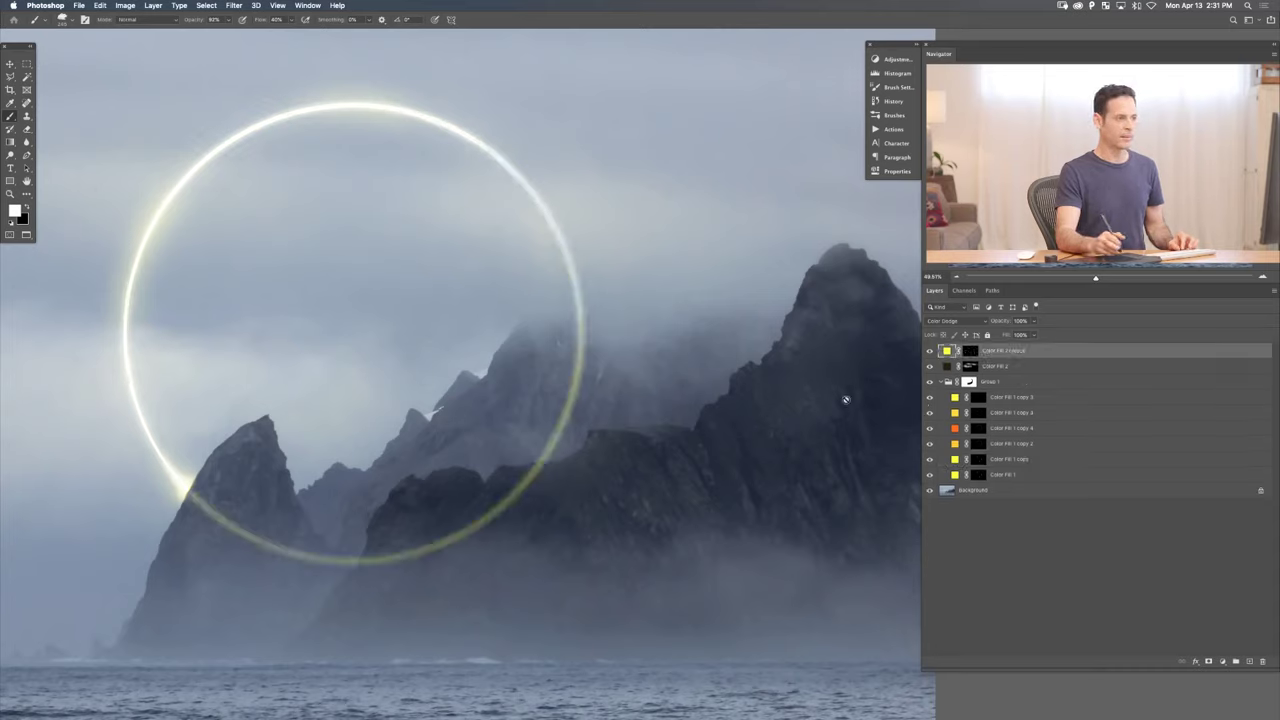
click(941, 382)
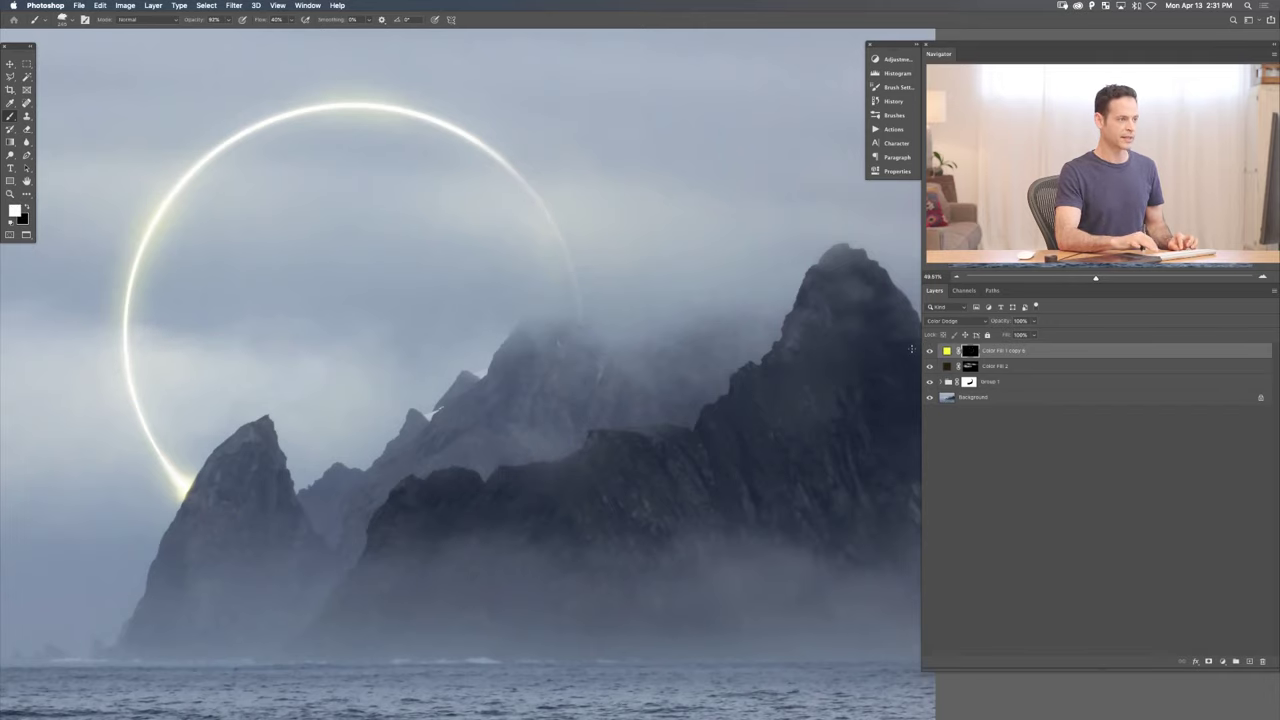
- Paint white glow onto the ring's lower-right end with a smaller brush at 85% opacity
mouse_move(580, 322)
mouse_down()
mouse_move(548, 219)
mouse_move(569, 287)
mouse_move(554, 306)
mouse_move(566, 294)
mouse_move(601, 328)
mouse_up()
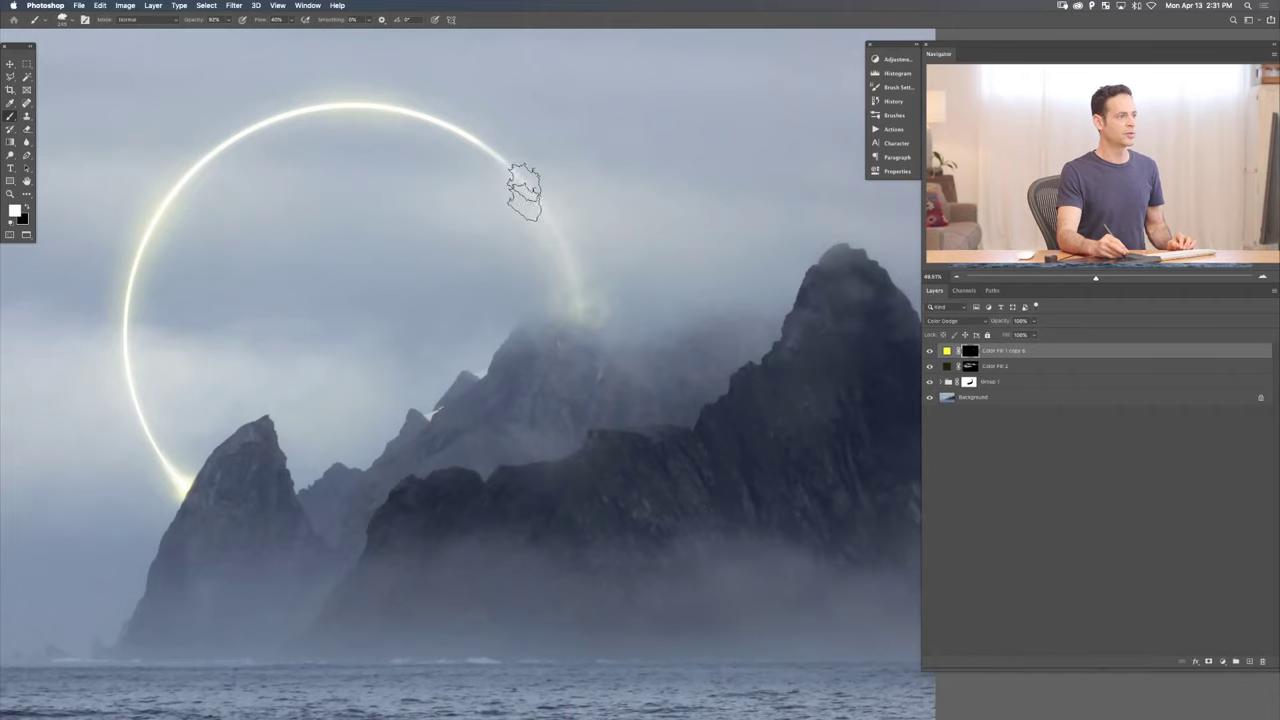
scroll(580, 357, down, 3)
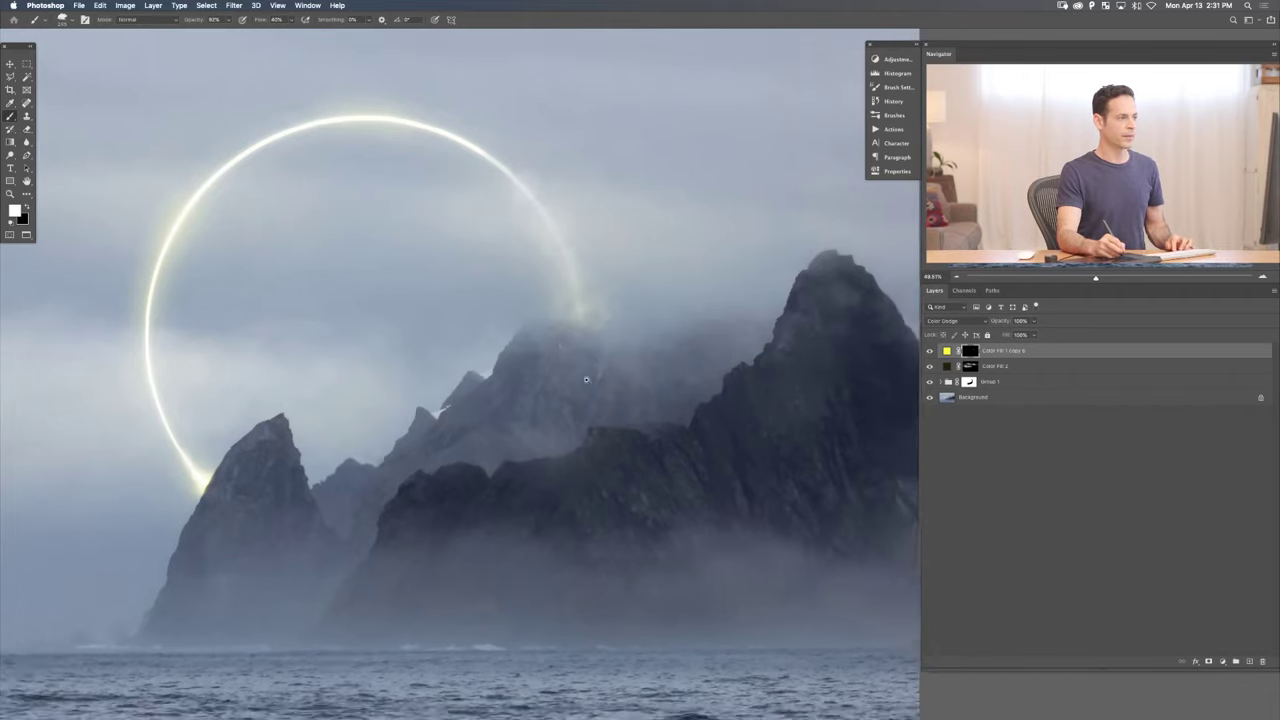
drag(580, 300, 578, 303)
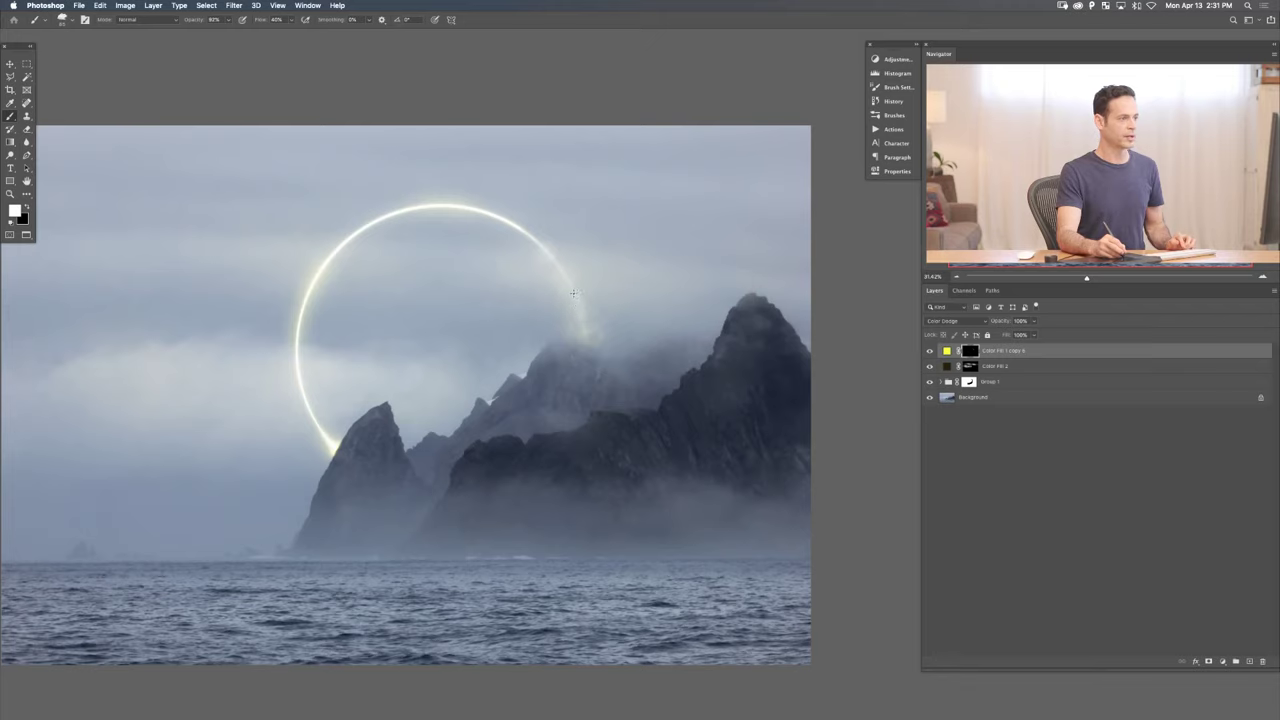
key(8)
key(5)
drag(601, 362, 586, 330)
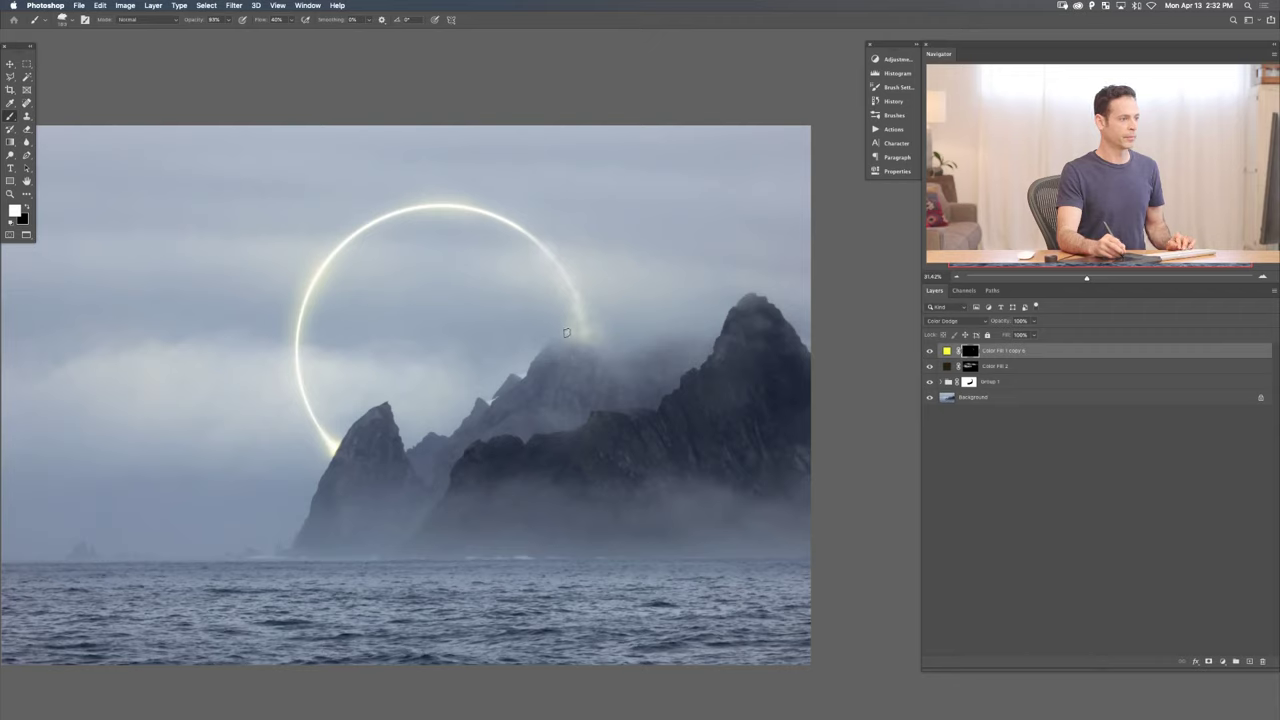
- Paint black on the mask to hide excess glow beside the ring's end
key(x)
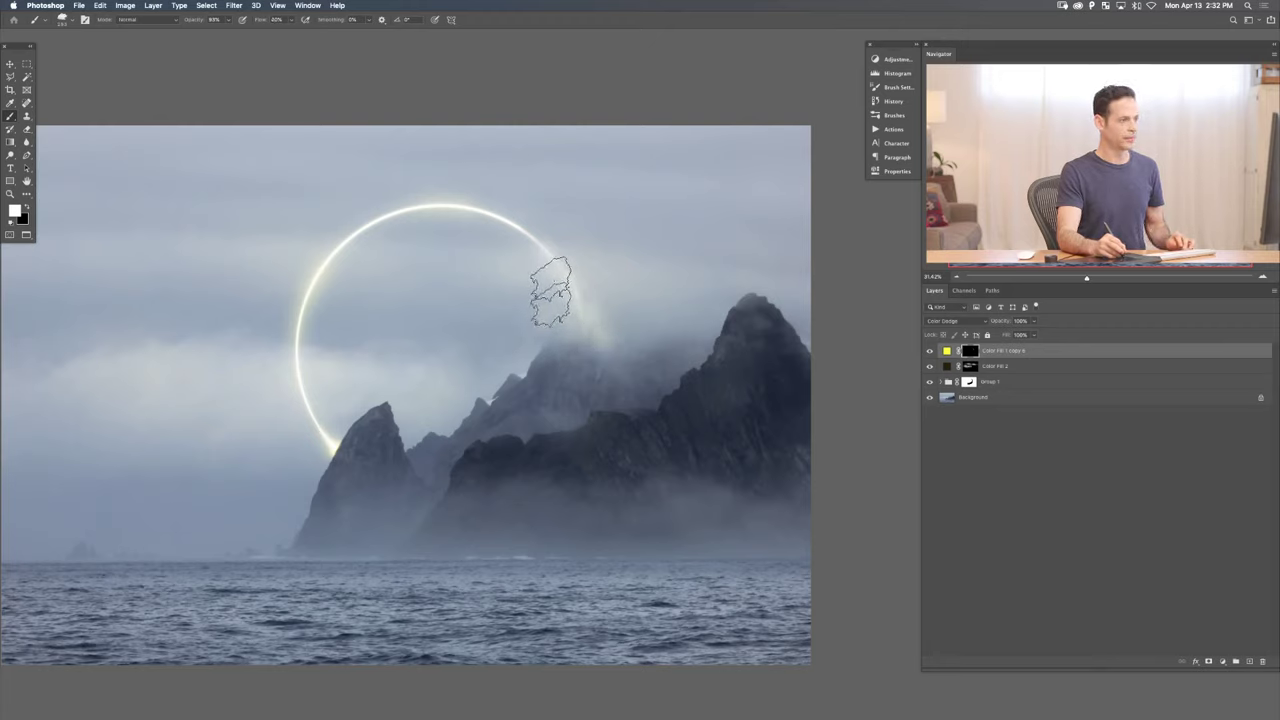
key(x)
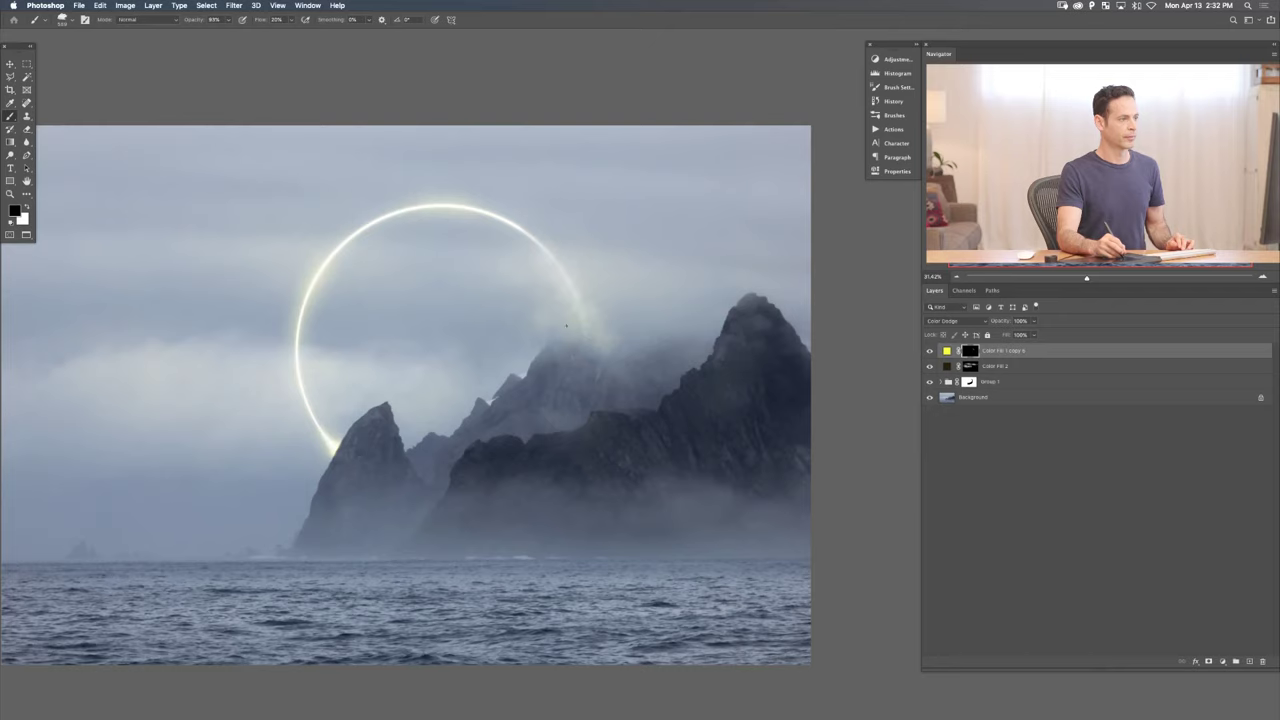
mouse_move(547, 342)
mouse_down()
mouse_move(563, 290)
mouse_move(614, 357)
mouse_move(605, 301)
mouse_move(554, 262)
mouse_move(572, 284)
mouse_up()
key(x)
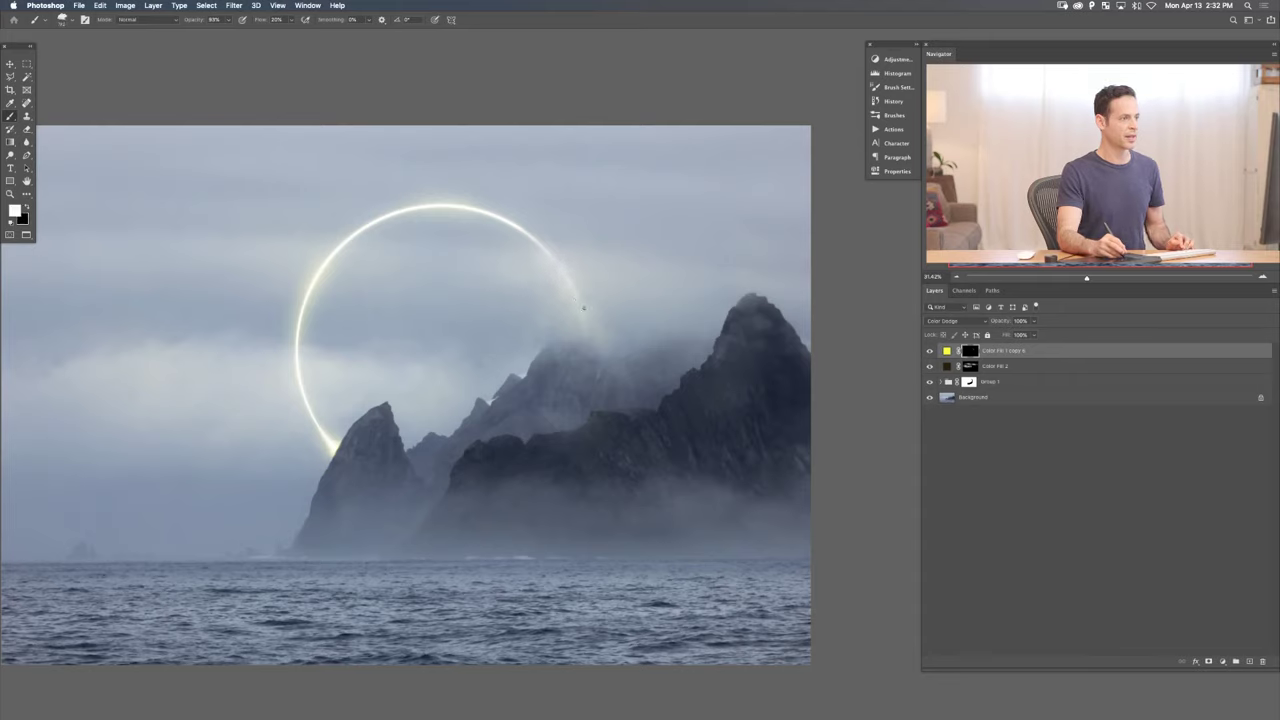
key(x)
key(x)
key(x)
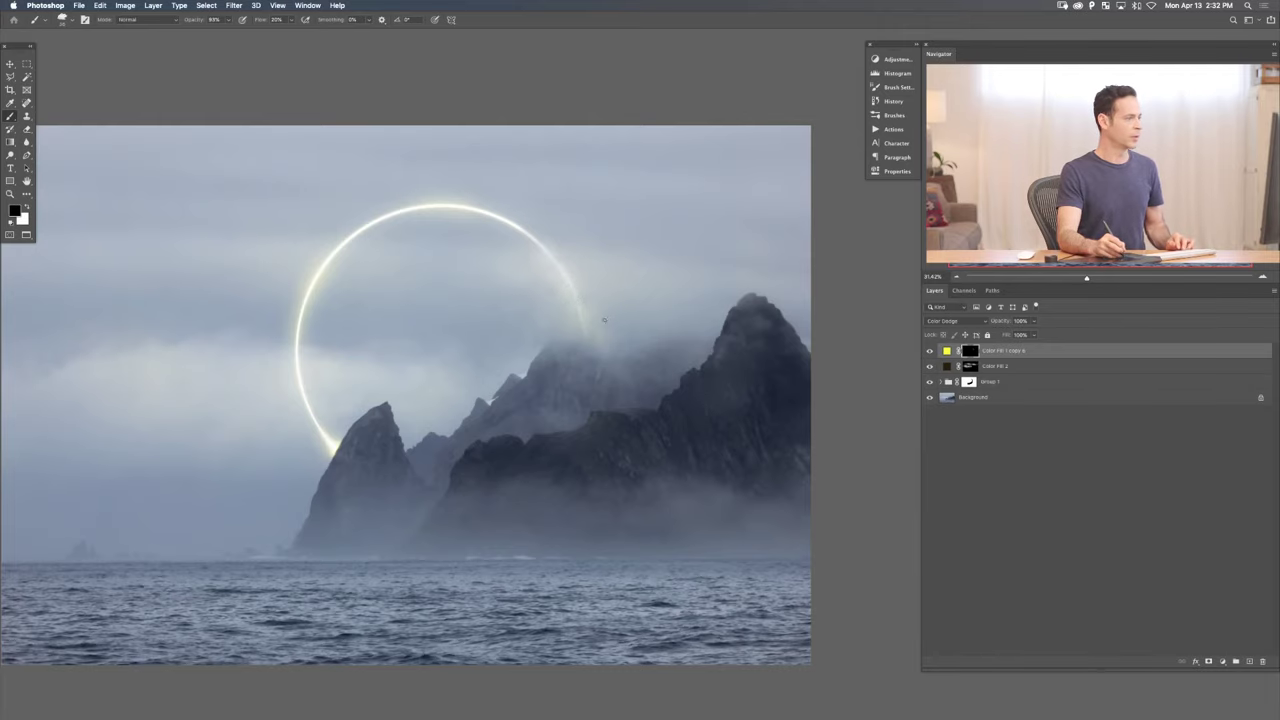
click(581, 291)
drag(581, 291, 570, 352)
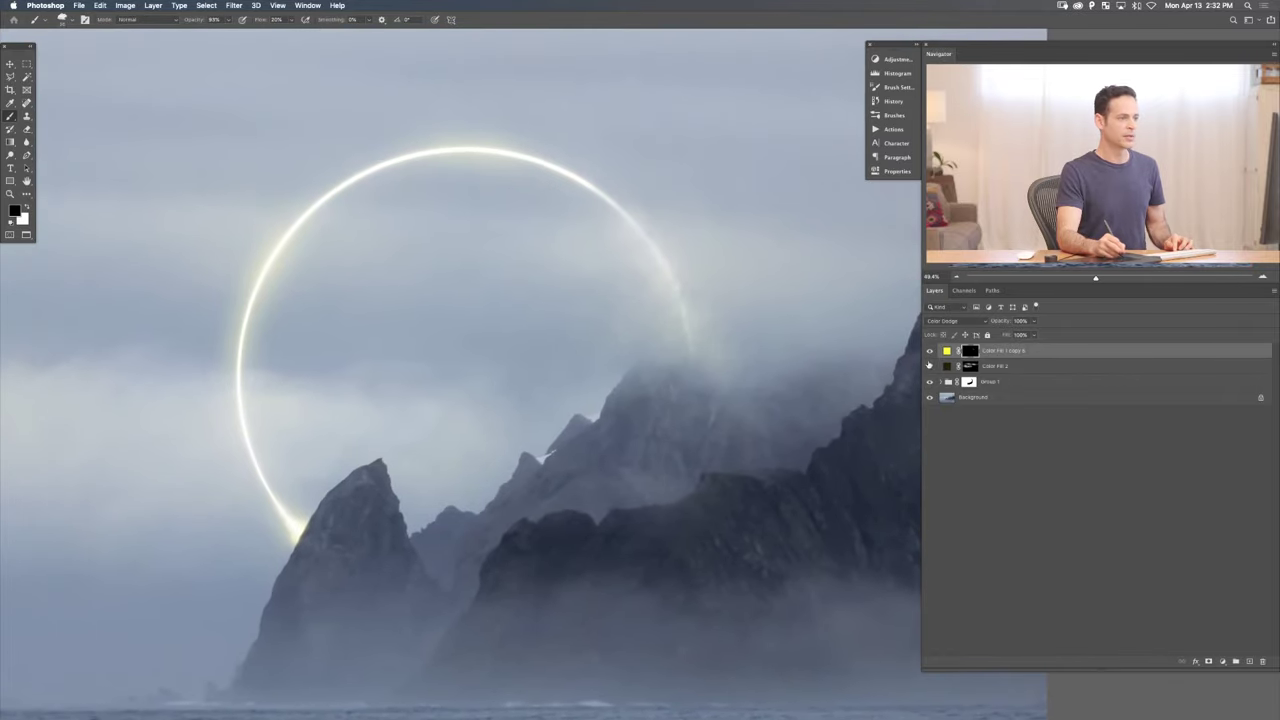
- Toggle Color Fill 1 copy 6 and Color Fill 2 off and on to compare the glow
click(930, 352)
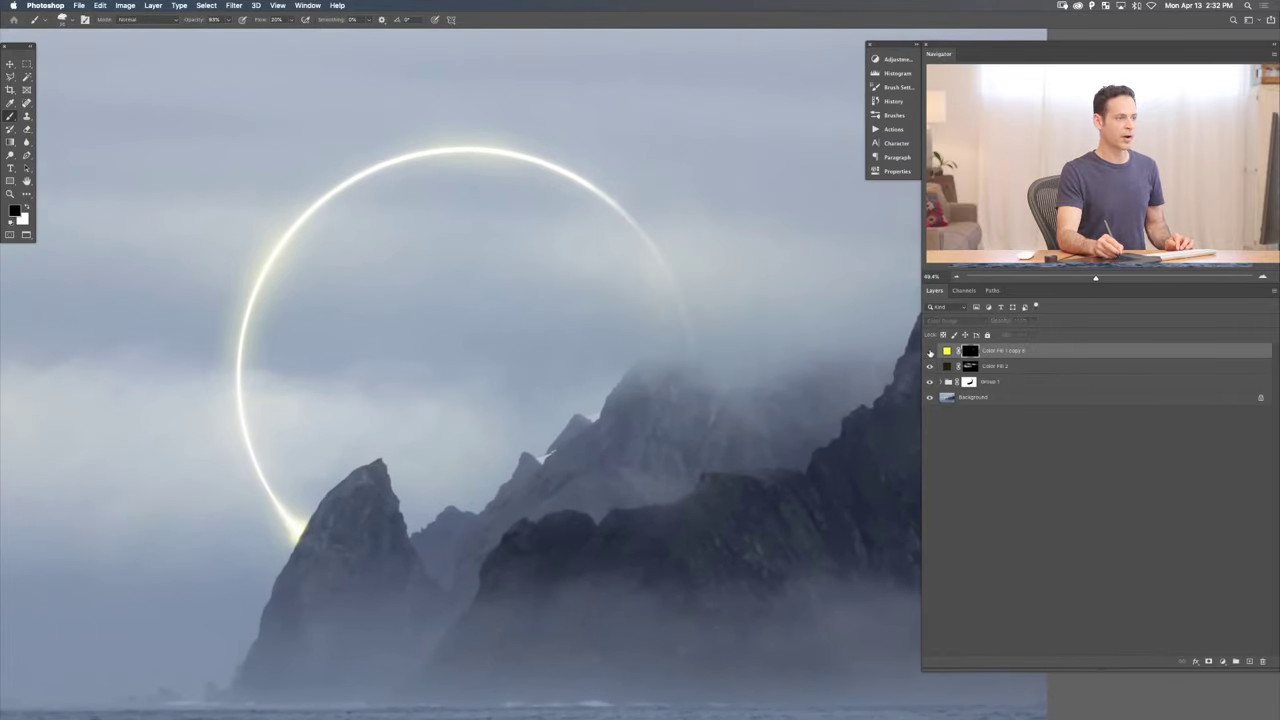
click(930, 352)
click(929, 352)
click(929, 352)
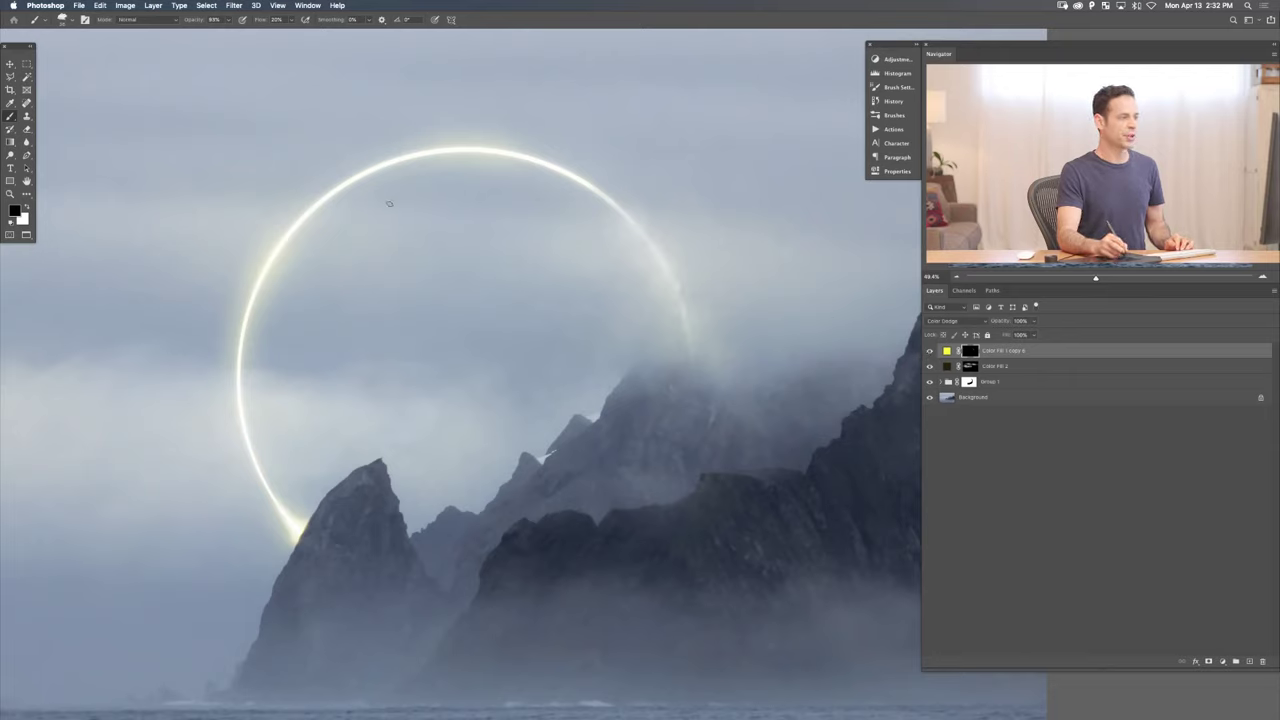
click(930, 351)
click(929, 352)
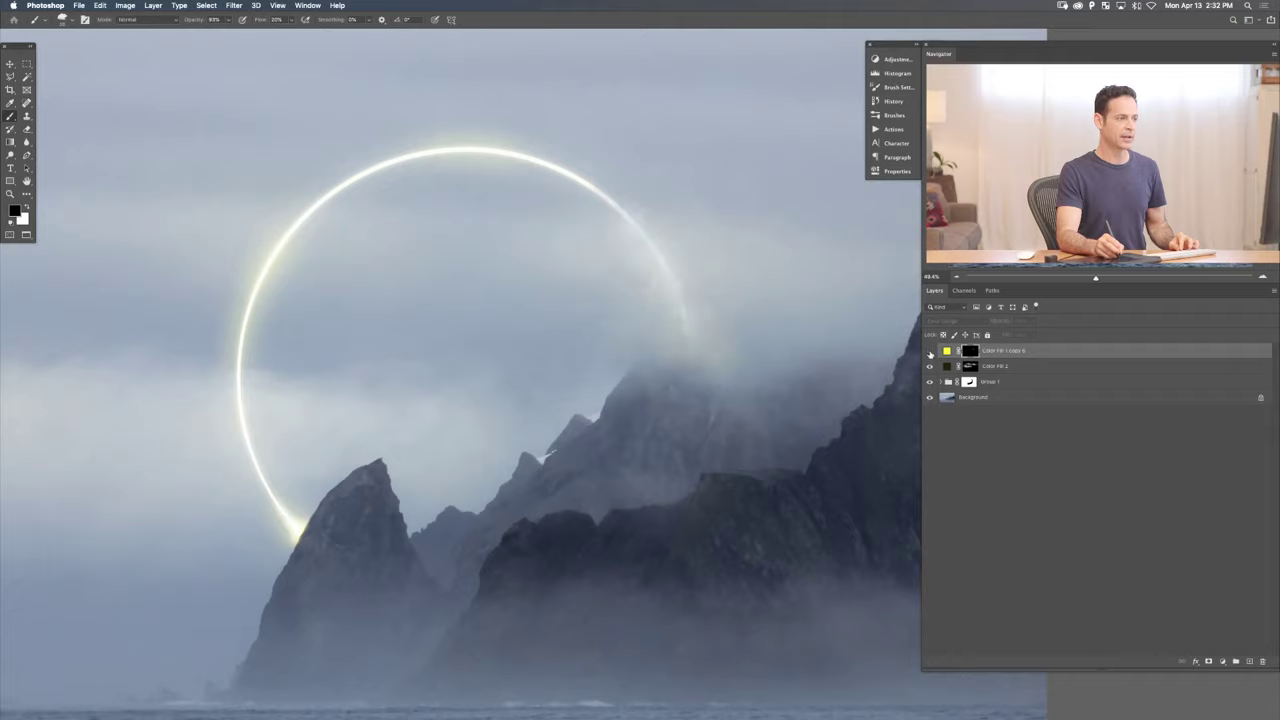
click(929, 352)
click(929, 352)
click(930, 366)
click(930, 366)
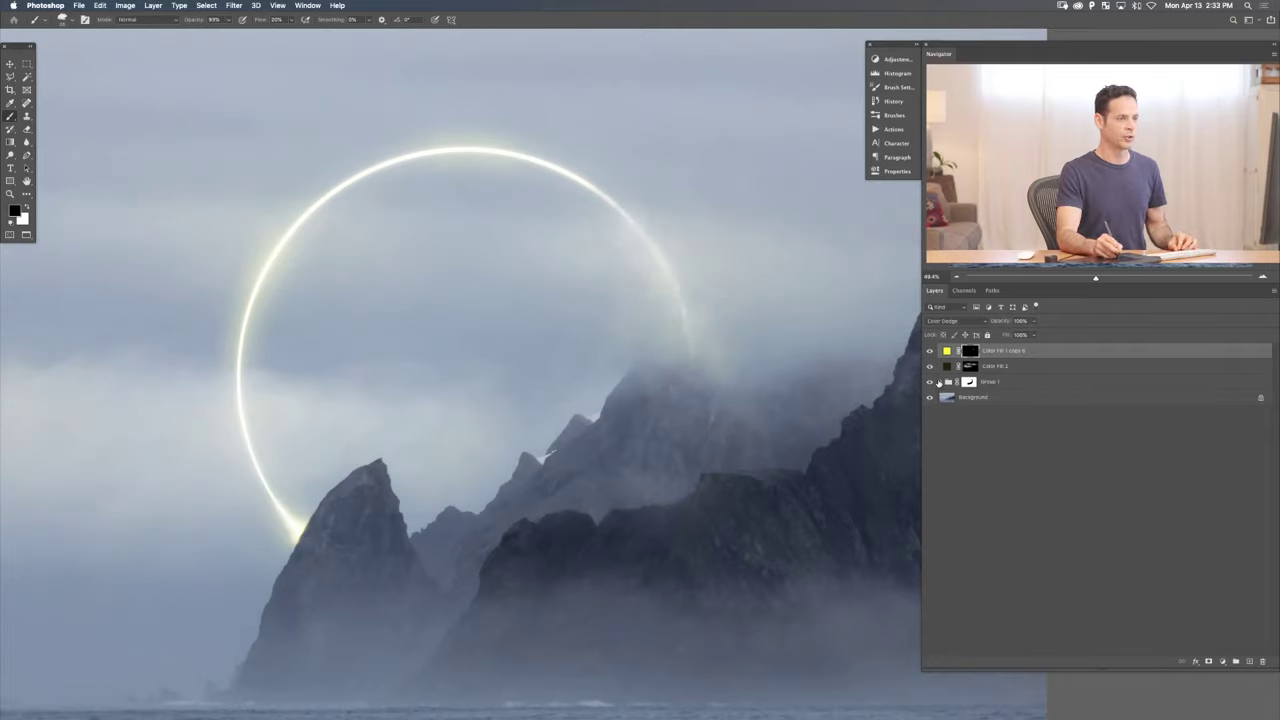
- Expand Group 1 and toggle Color Fill 1 copy 5 three times to compare
click(938, 382)
click(930, 399)
click(930, 399)
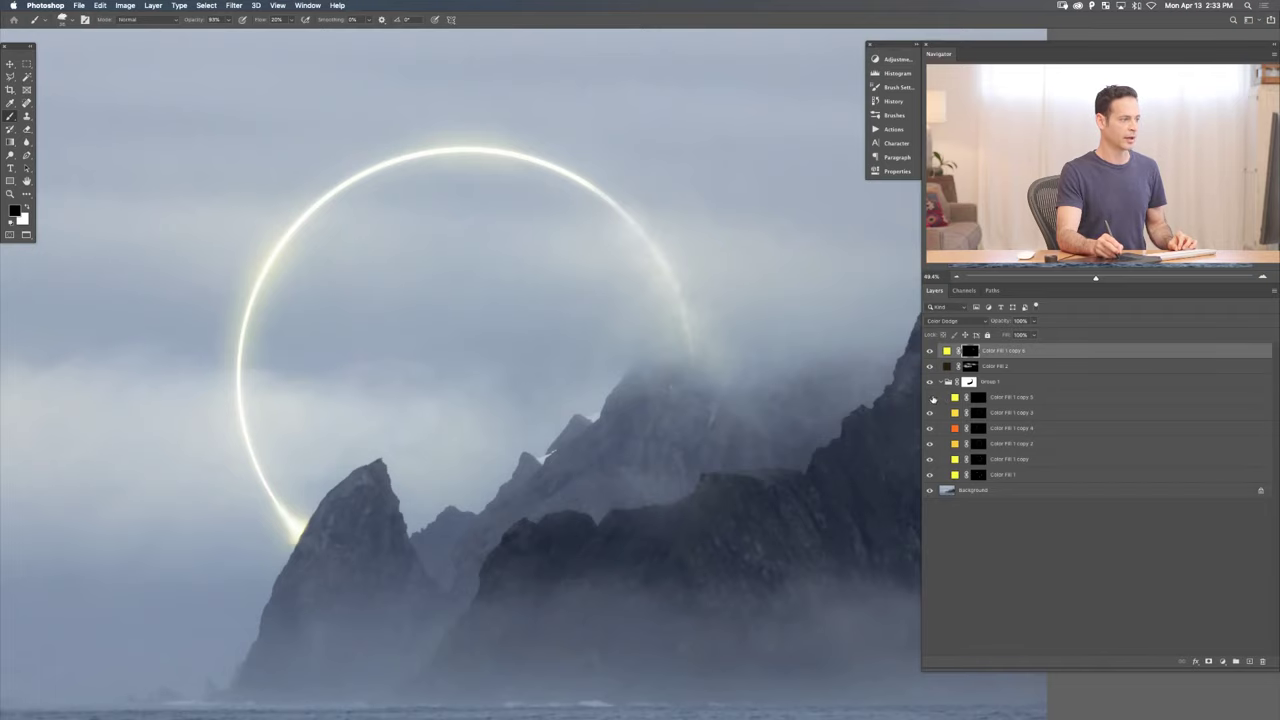
click(930, 399)
click(930, 399)
click(930, 399)
click(930, 399)
- Recheck Color Fill 1 copy 5 in a panned view, then show Color Fill 1 copy 6's mask alone
drag(329, 543, 408, 502)
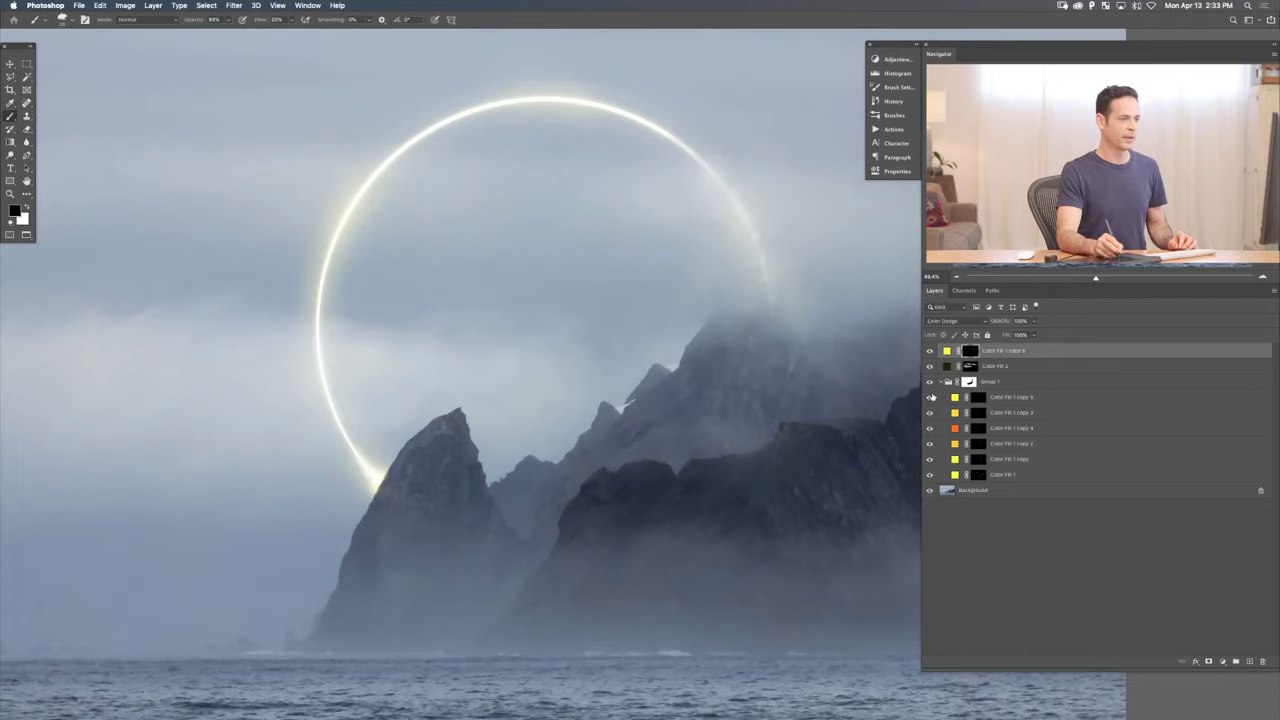
click(930, 398)
click(929, 398)
click(929, 398)
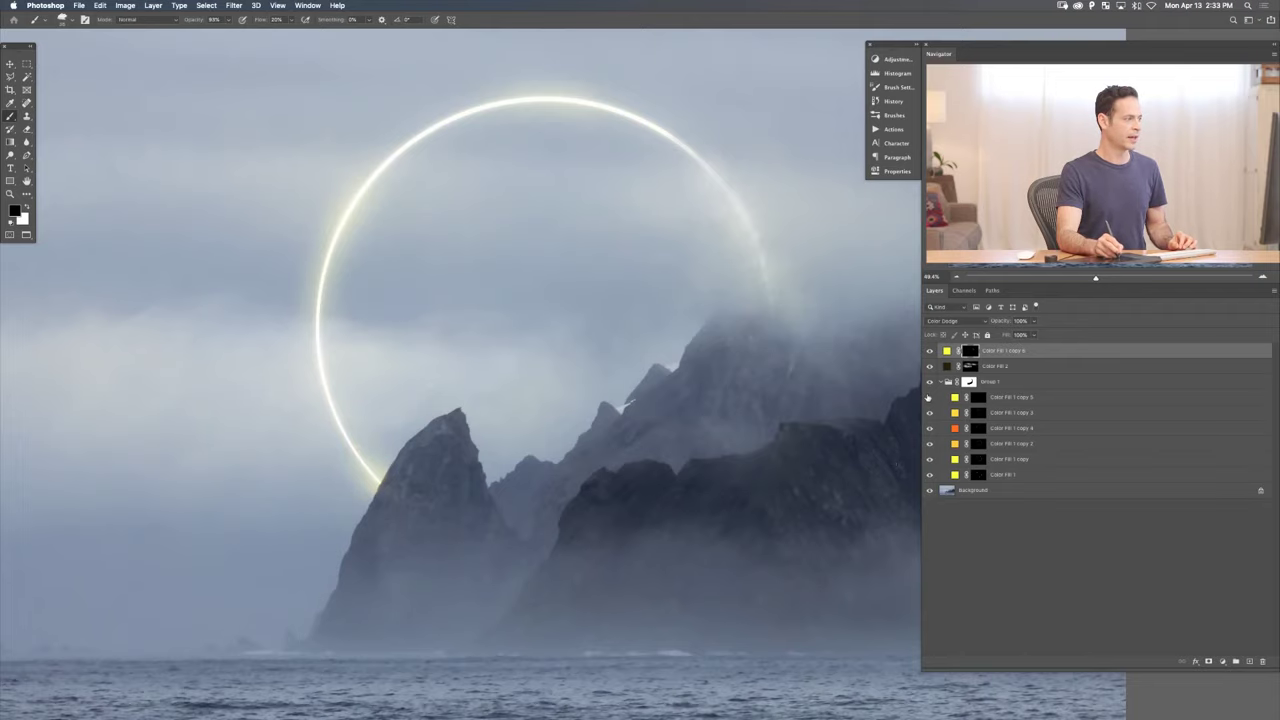
click(929, 398)
drag(836, 393, 764, 442)
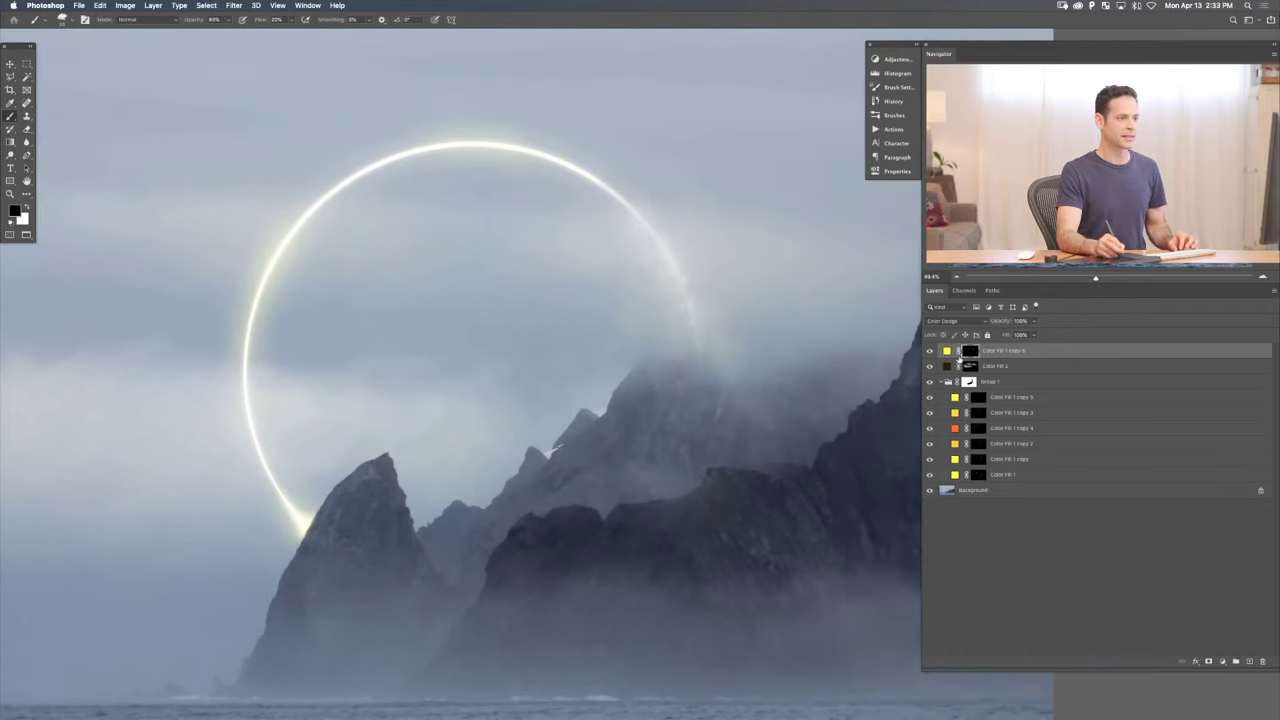
alt+click(969, 351)
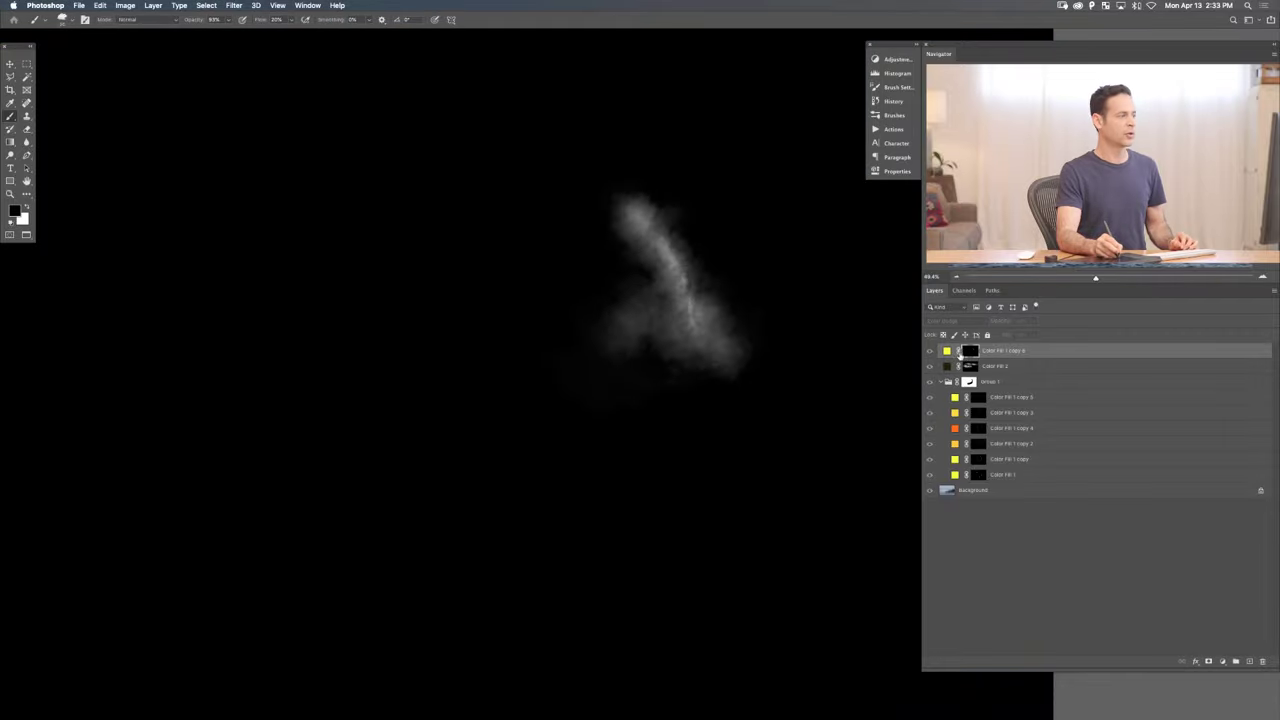
- Paint a larger, brighter white glow into the copy 6 mask, exit mask view and compare
mouse_move(763, 343)
mouse_down()
mouse_move(740, 314)
mouse_move(646, 457)
mouse_move(737, 431)
mouse_up()
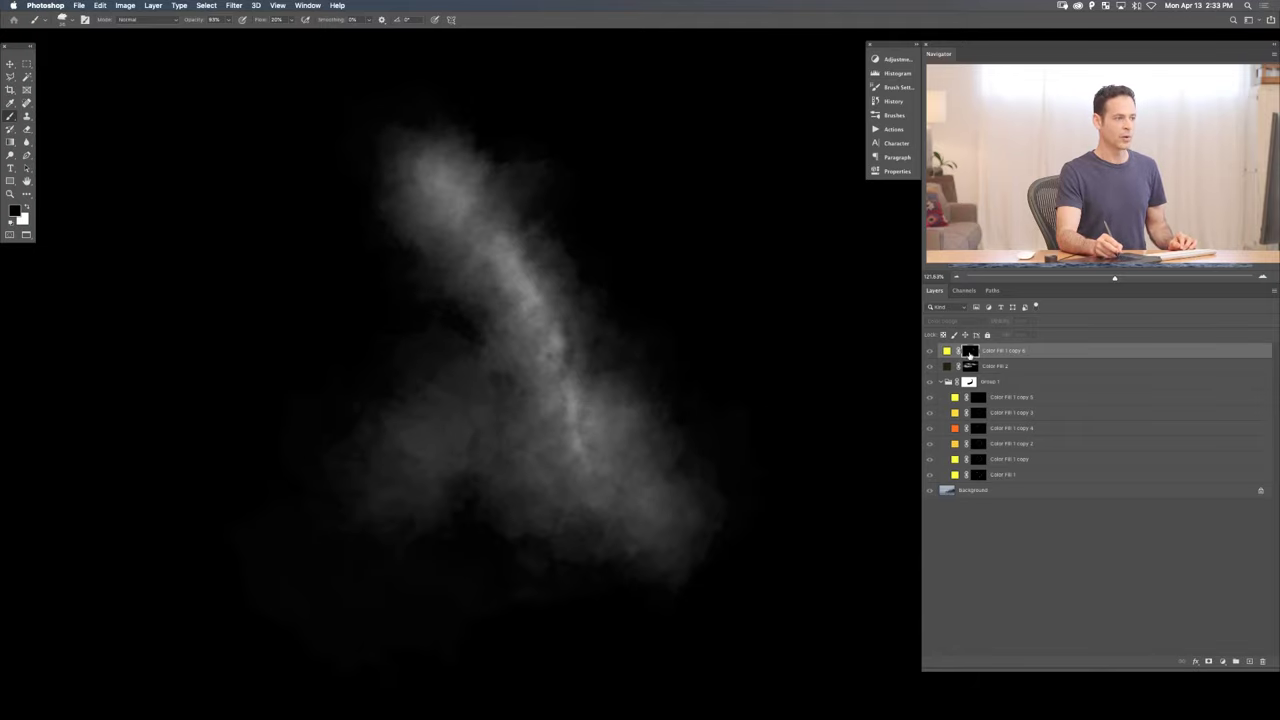
alt+click(969, 347)
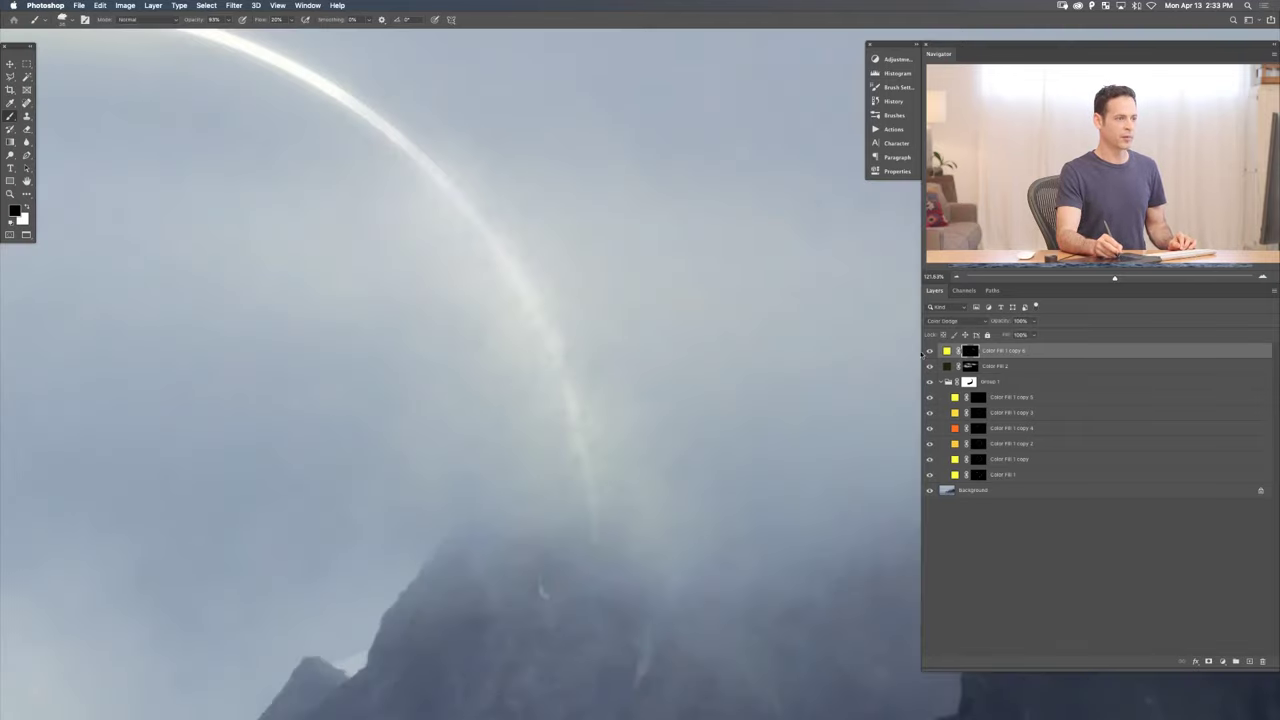
click(930, 350)
click(930, 350)
click(930, 350)
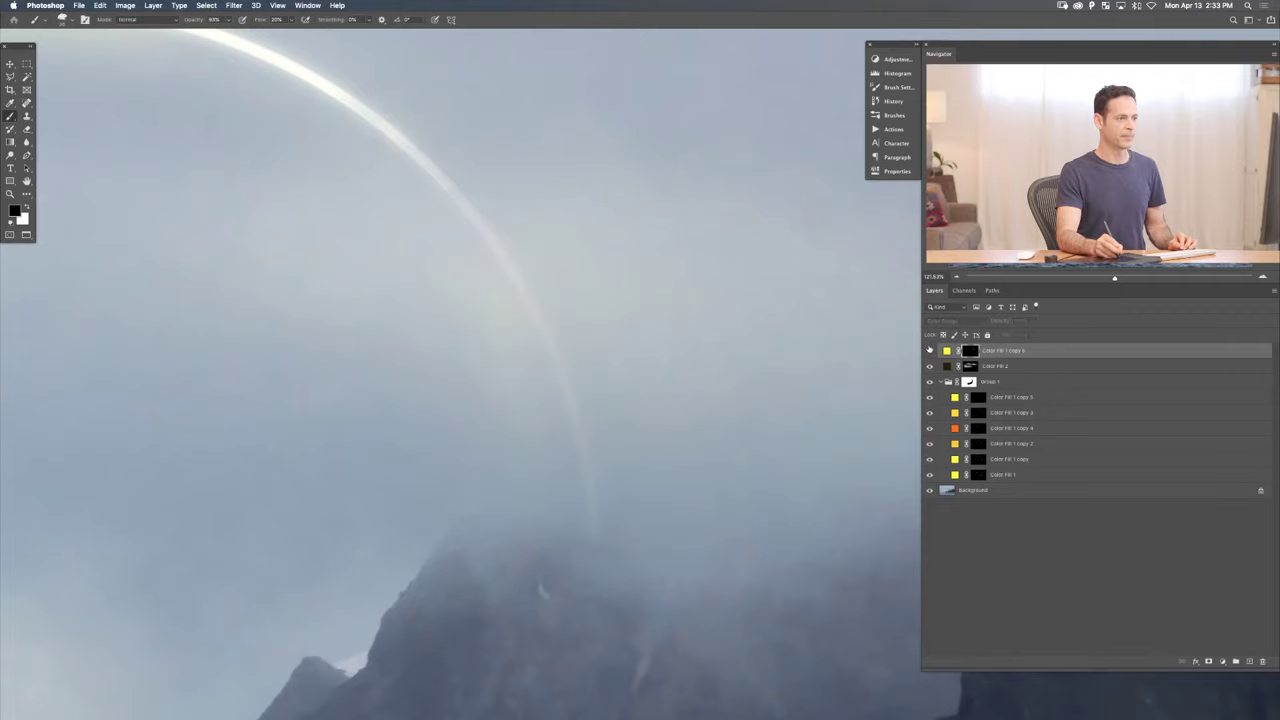
click(930, 350)
scroll(616, 443, down, 2)
scroll(616, 443, down, 3)
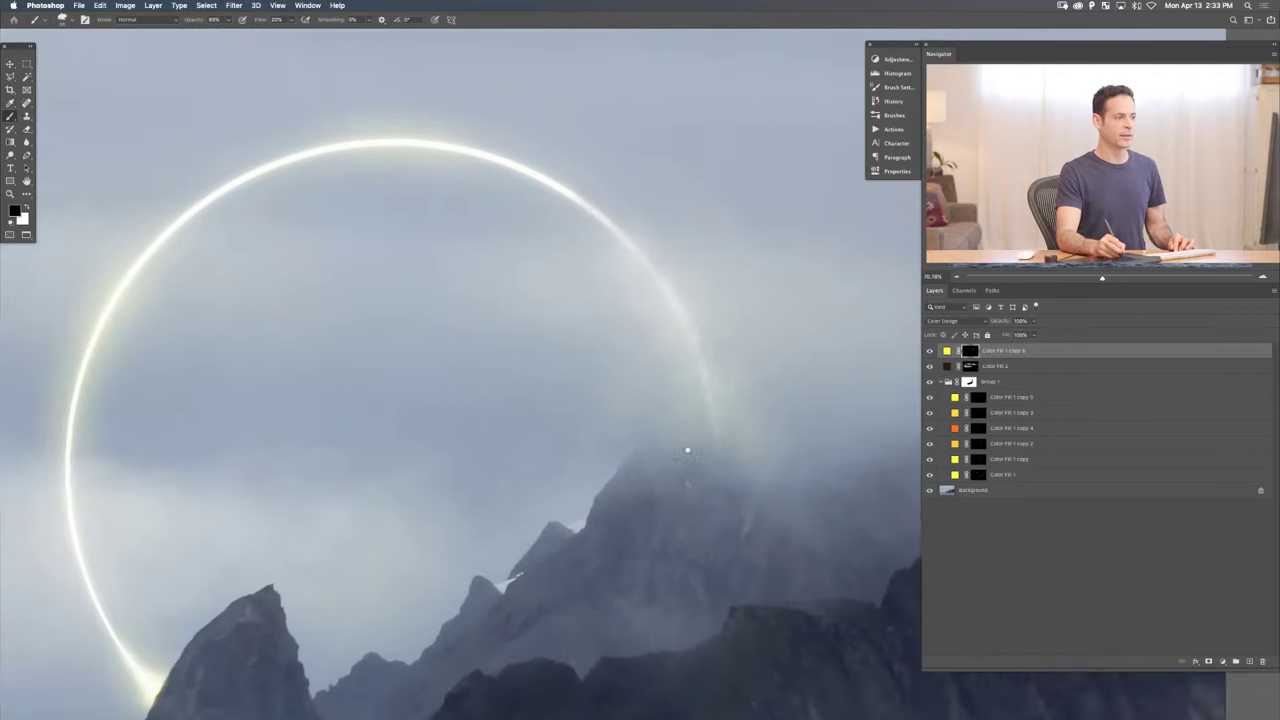
scroll(686, 449, left, 3)
click(978, 397)
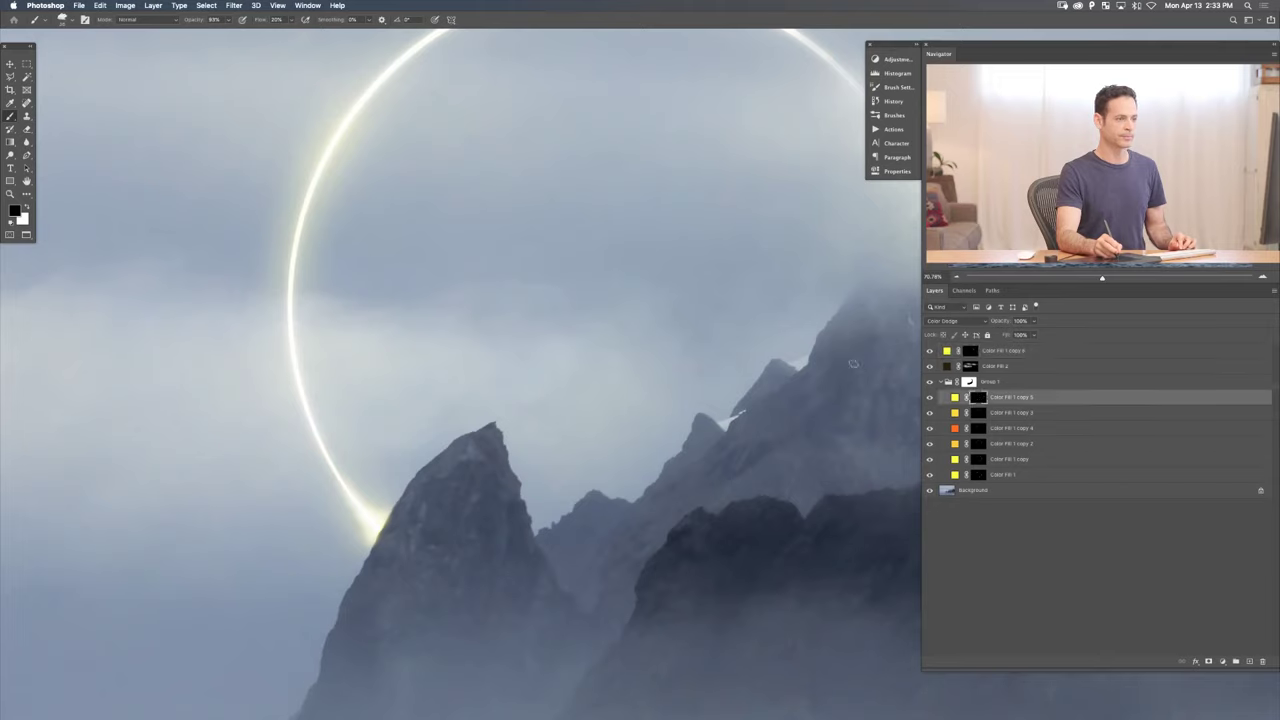
key(x)
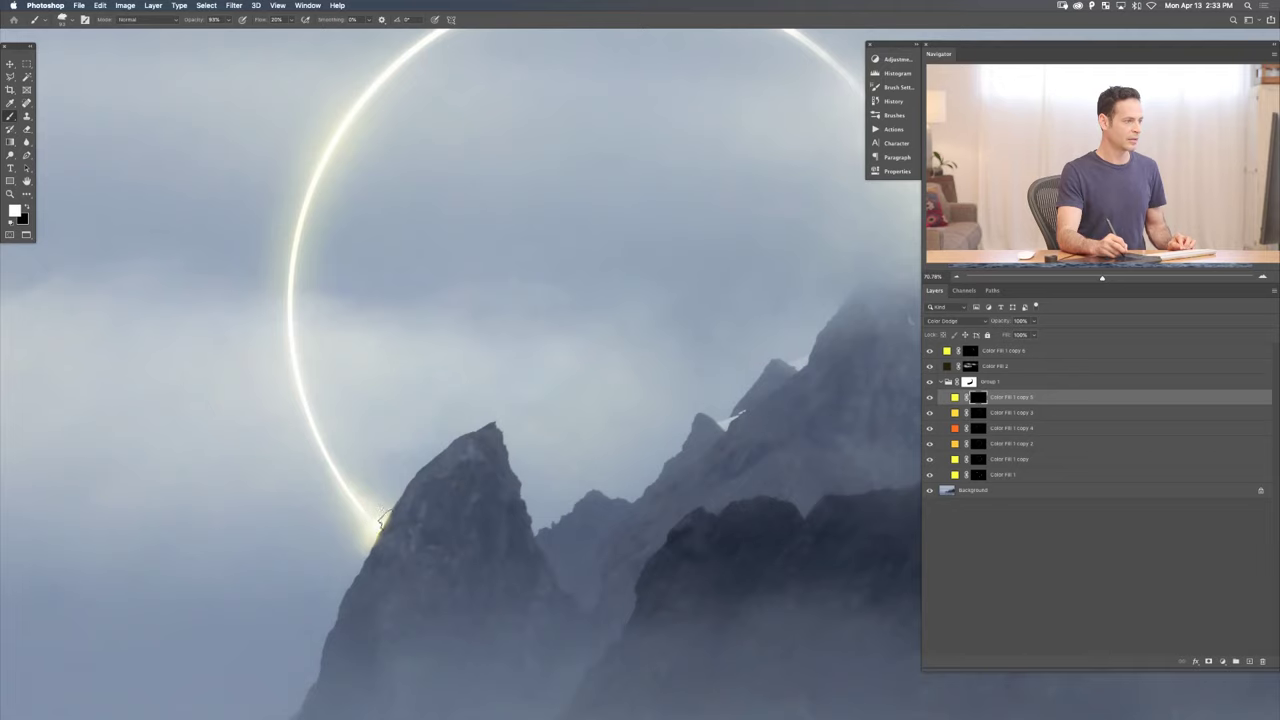
key(x)
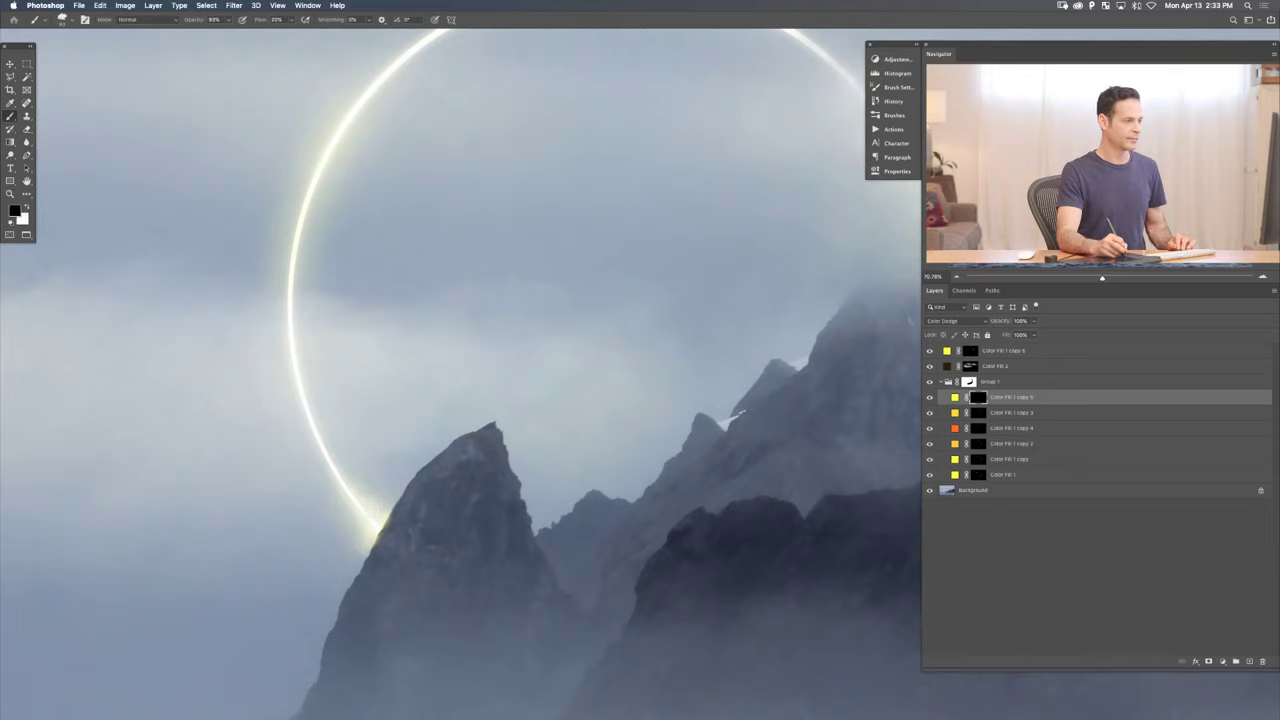
click(963, 352)
key(x)
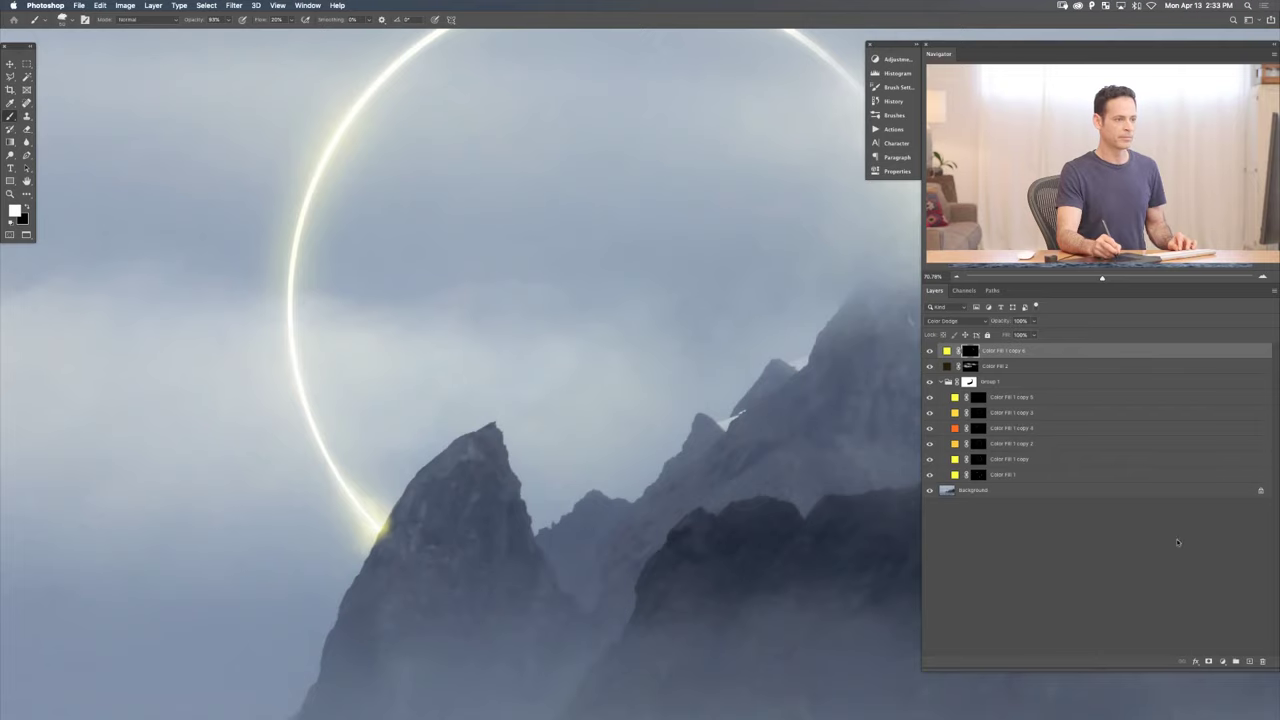
- Add a red Solid Color fill layer in Color Dodge mode with its mask inverted to black
click(1222, 661)
click(1222, 671)
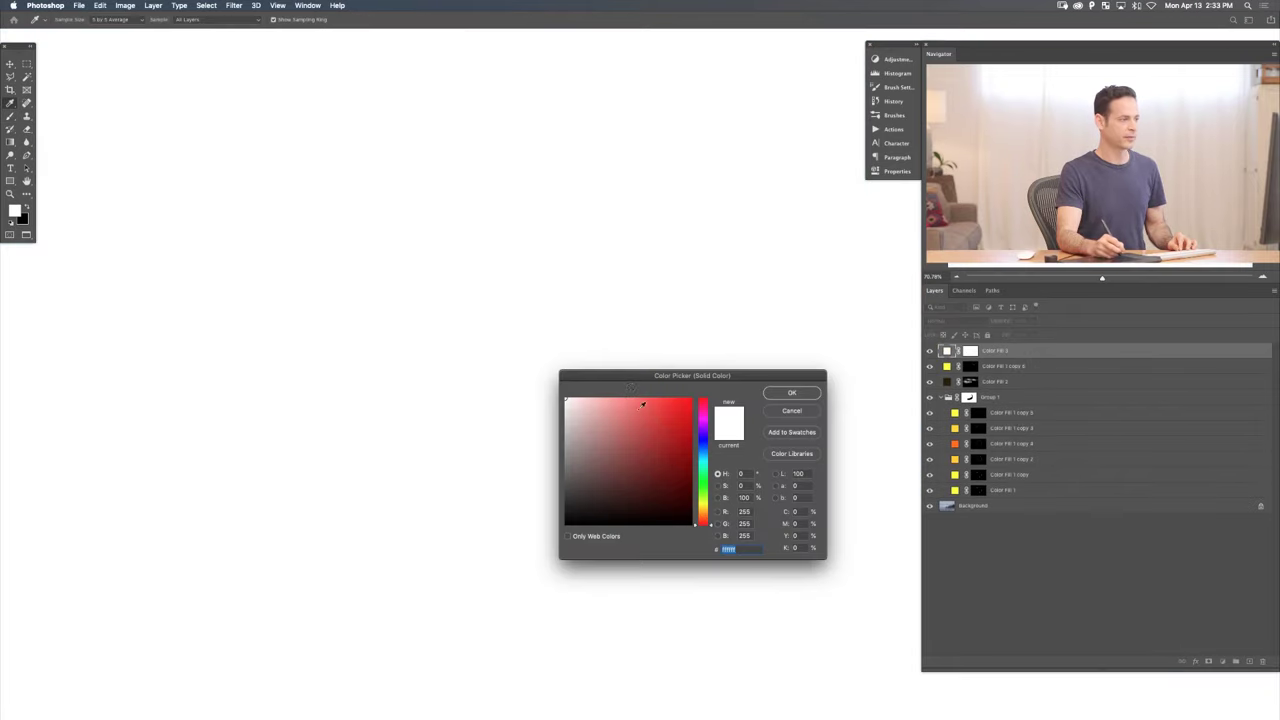
click(684, 401)
click(791, 392)
click(952, 320)
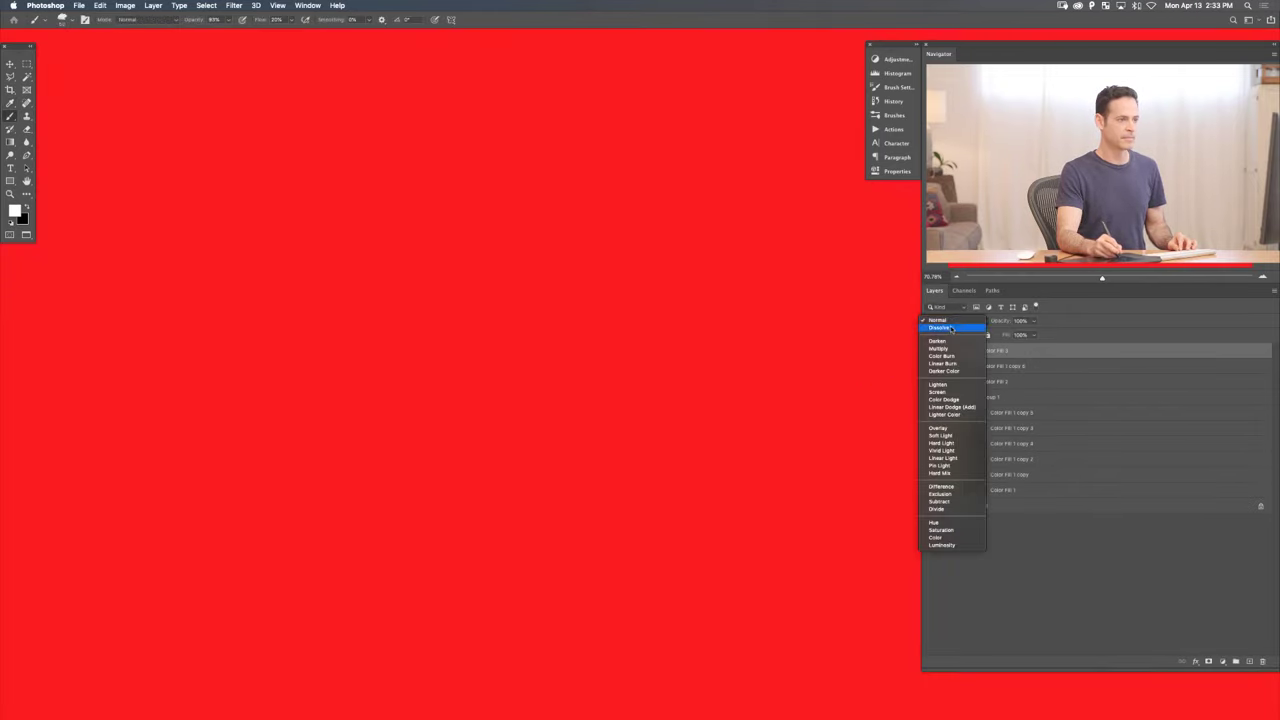
click(950, 399)
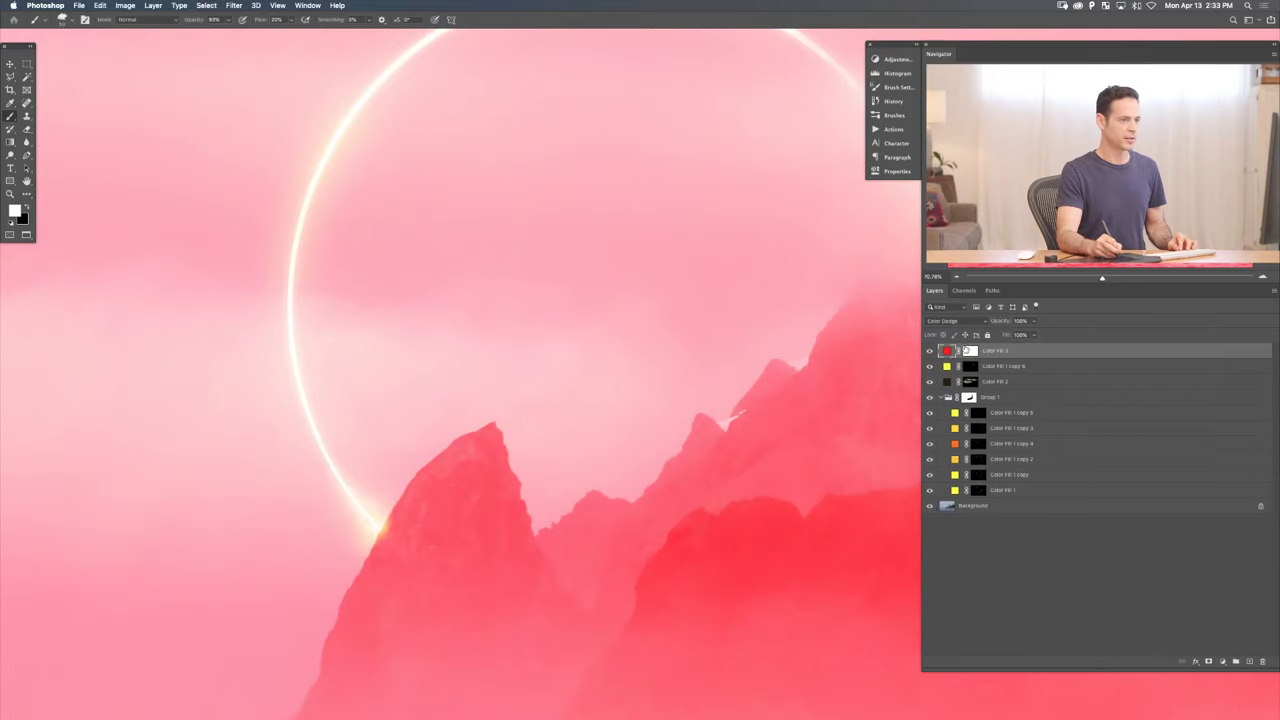
key(ctrl+i)
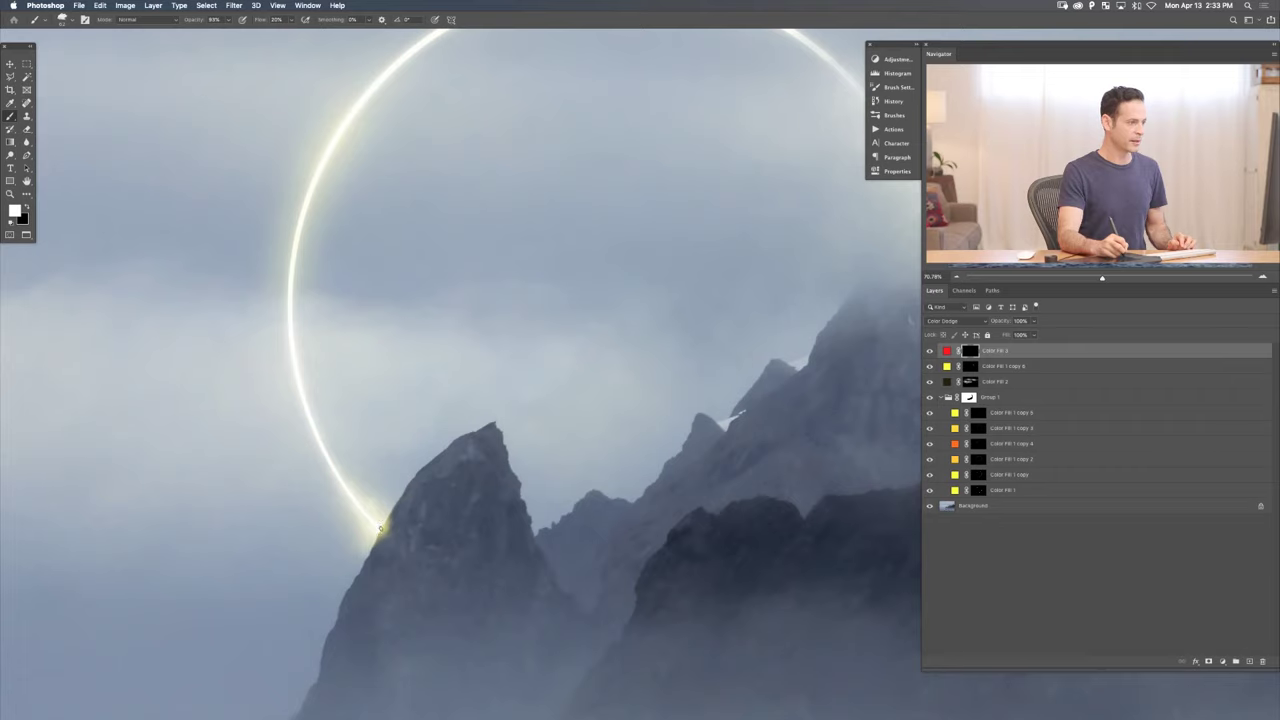
- Paint a warm orange glow where the ring's lower end meets the peak
drag(381, 529, 372, 530)
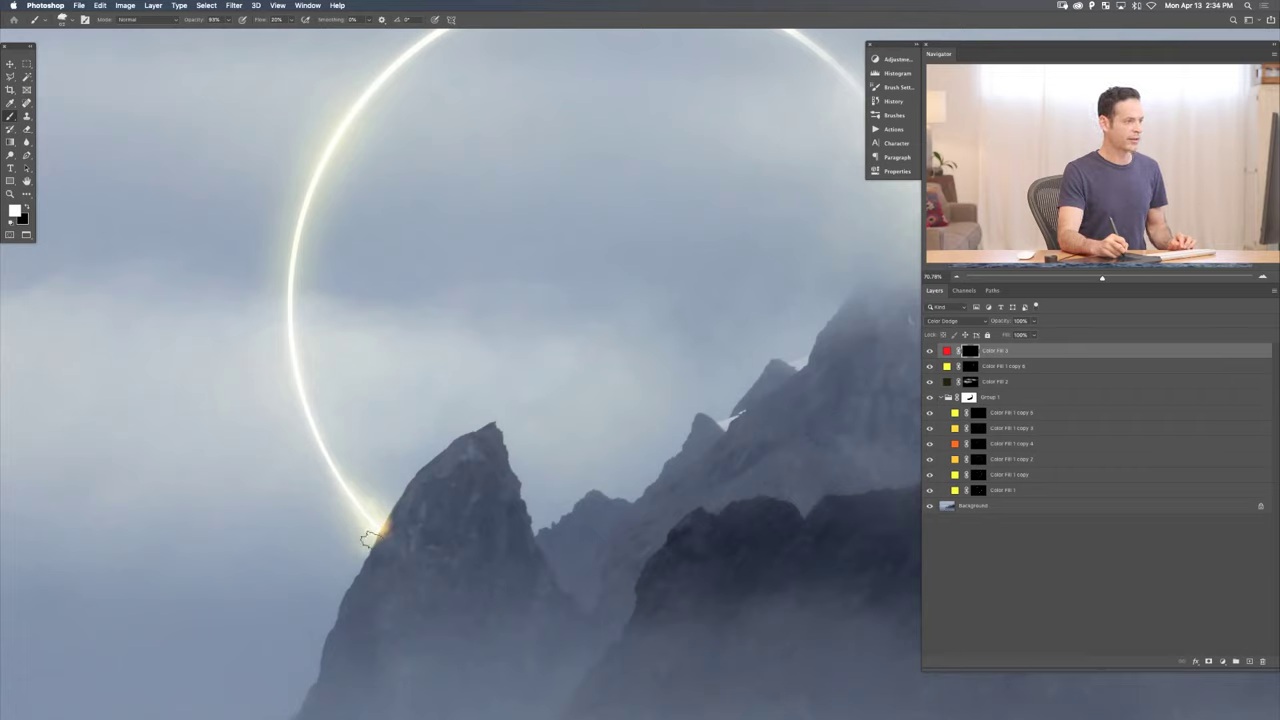
drag(375, 522, 366, 529)
scroll(383, 527, up, 4)
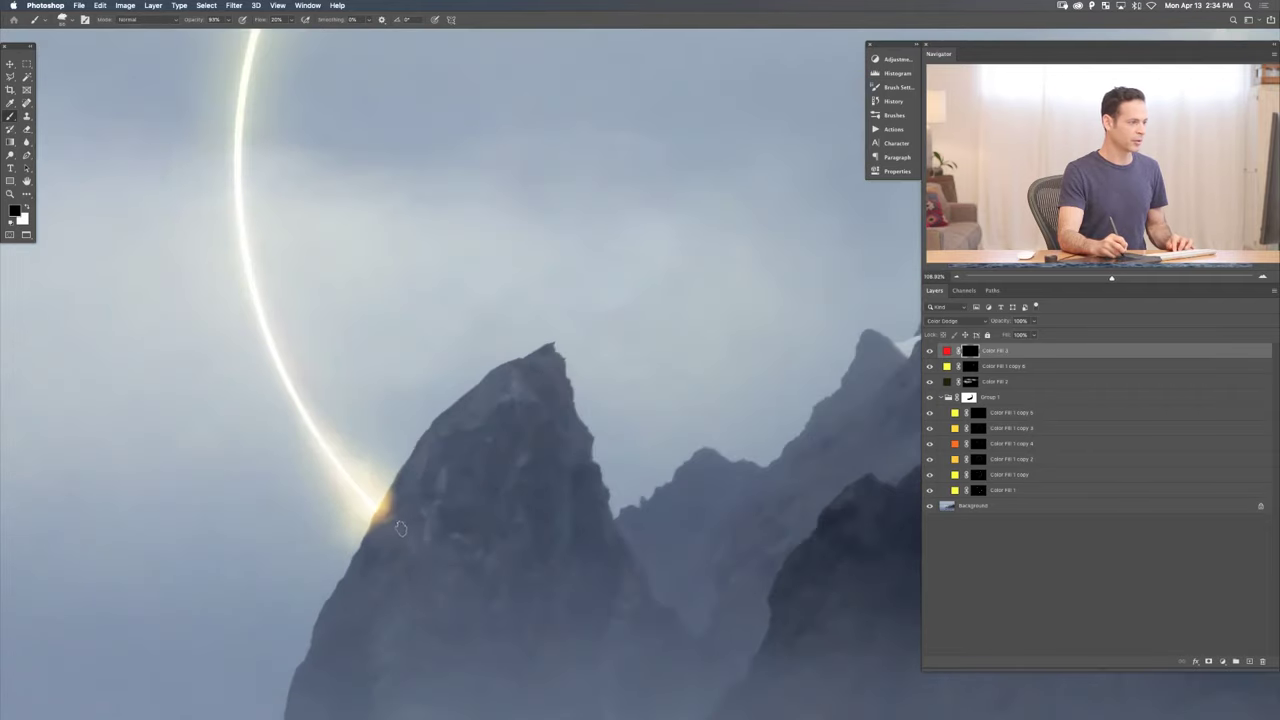
key(x)
drag(463, 557, 505, 516)
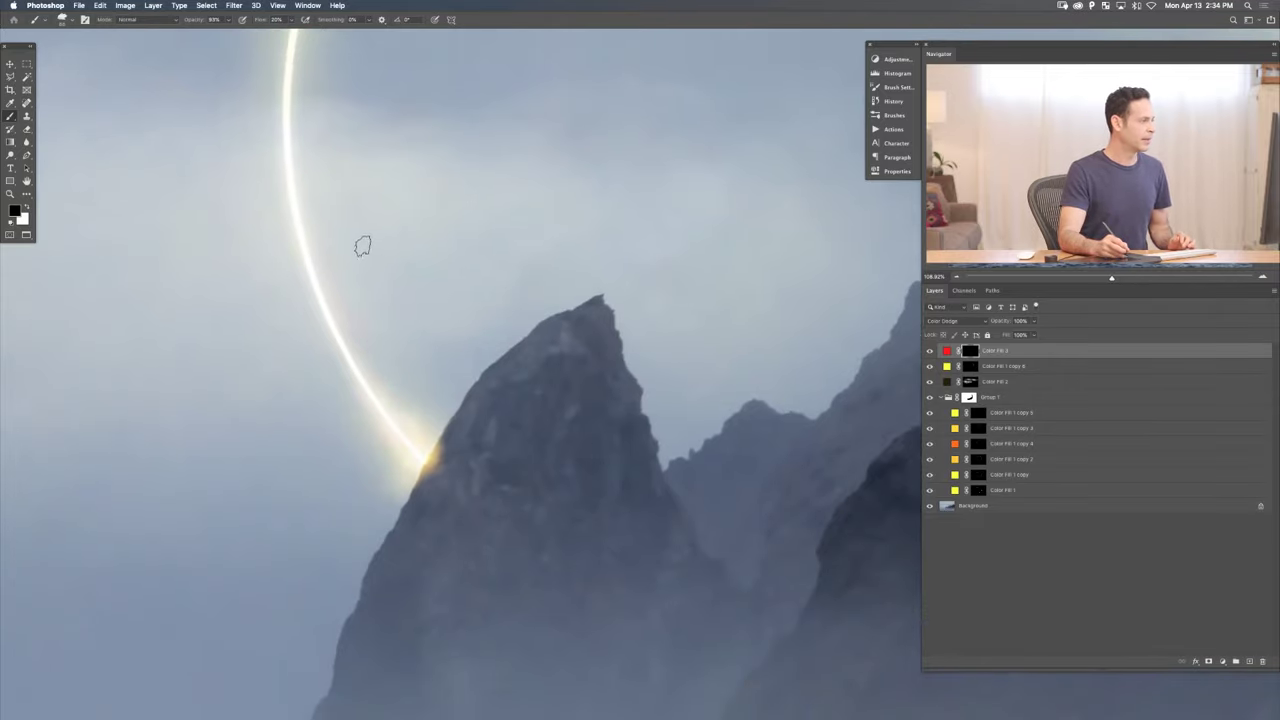
- Switch to the Final Clouds brush preset and toggle Color Fill 3 to compare the glow
right_click(322, 190)
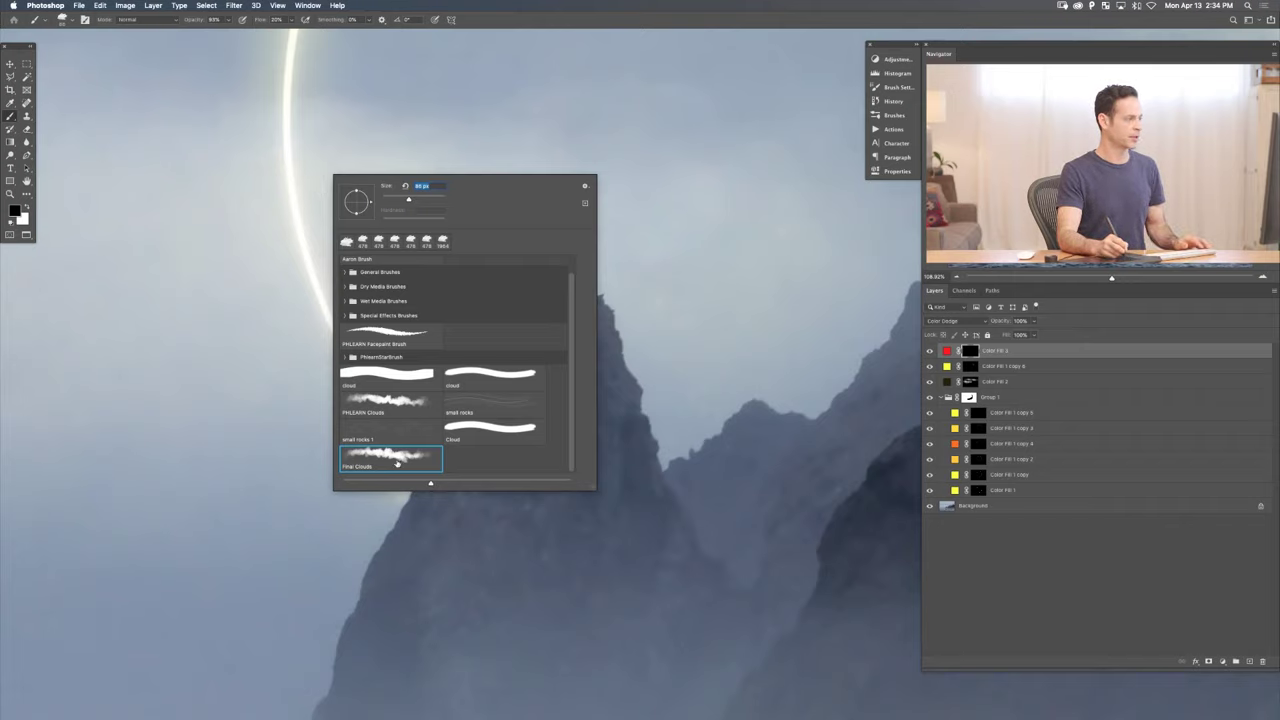
double_click(397, 462)
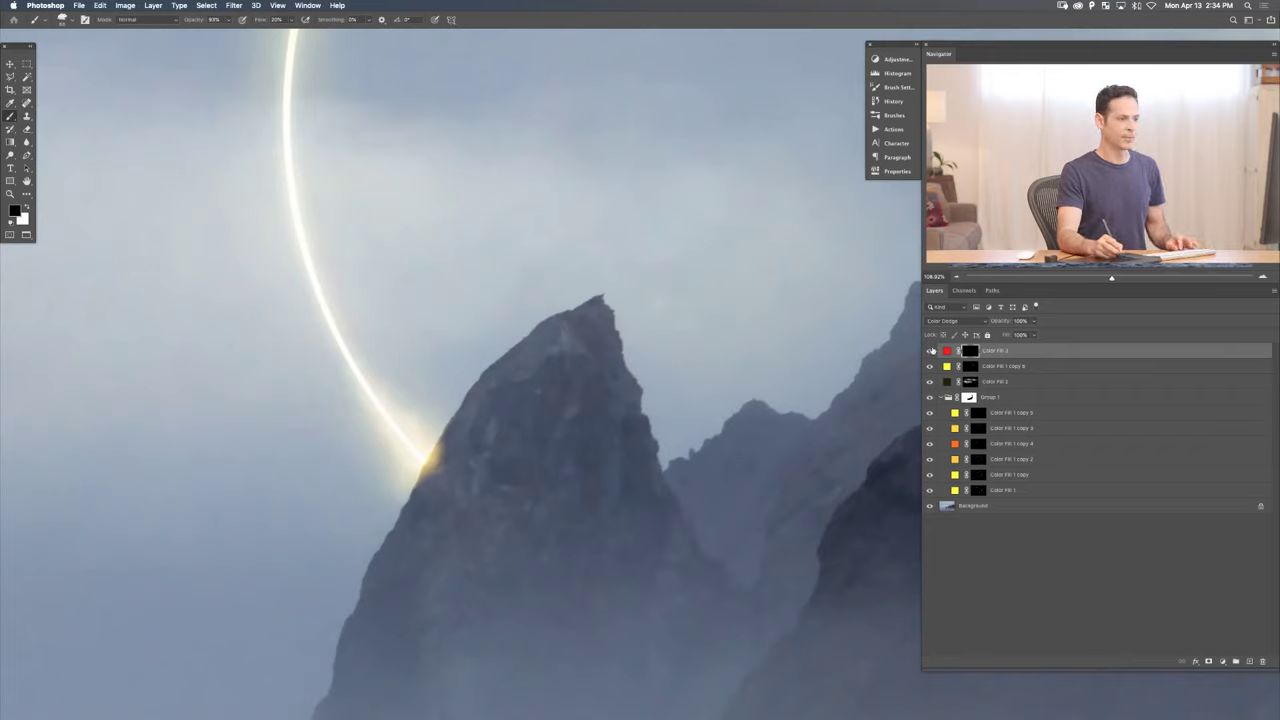
click(932, 351)
click(928, 352)
click(928, 352)
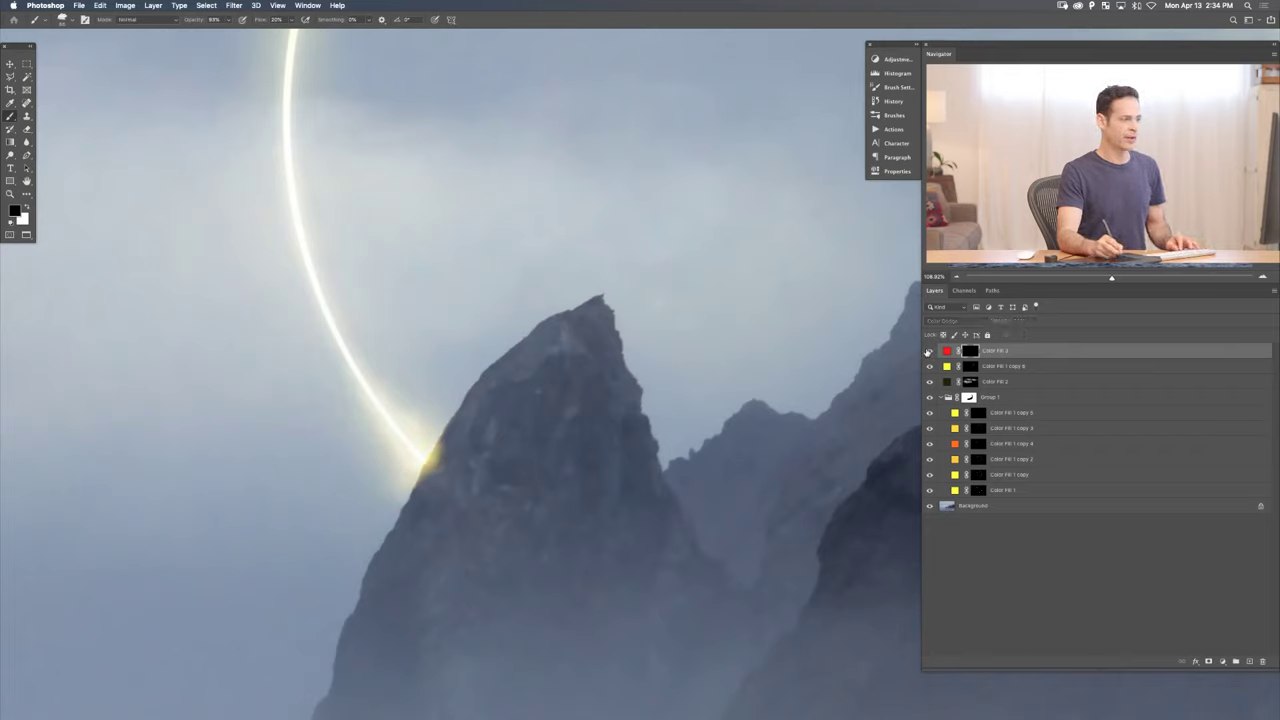
click(928, 352)
click(928, 352)
scroll(748, 404, down, 5)
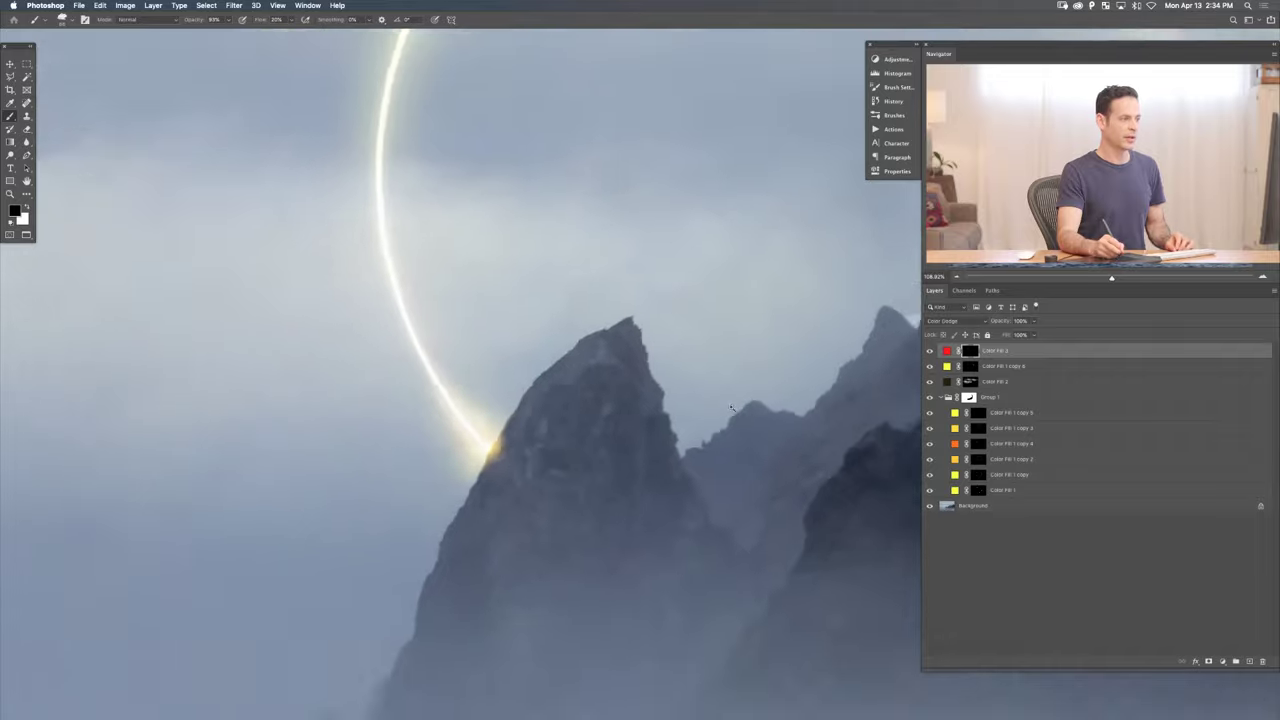
drag(739, 442, 521, 521)
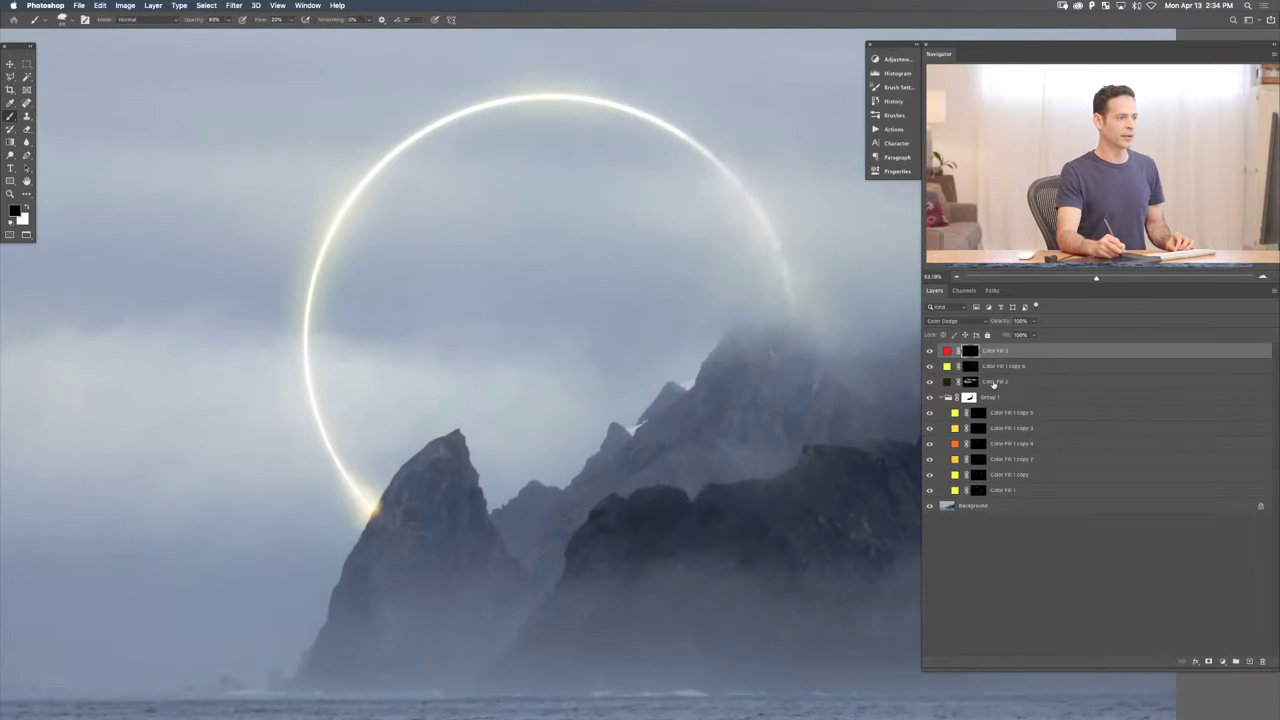
key(x)
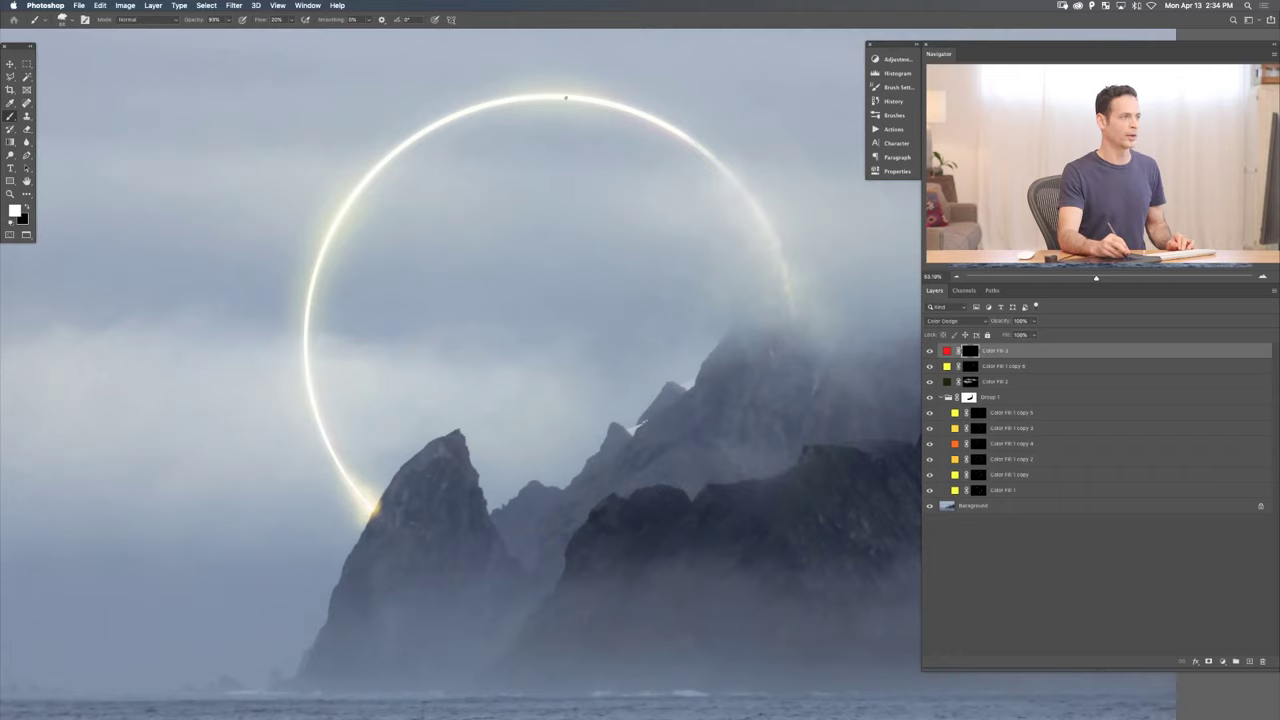
key(x)
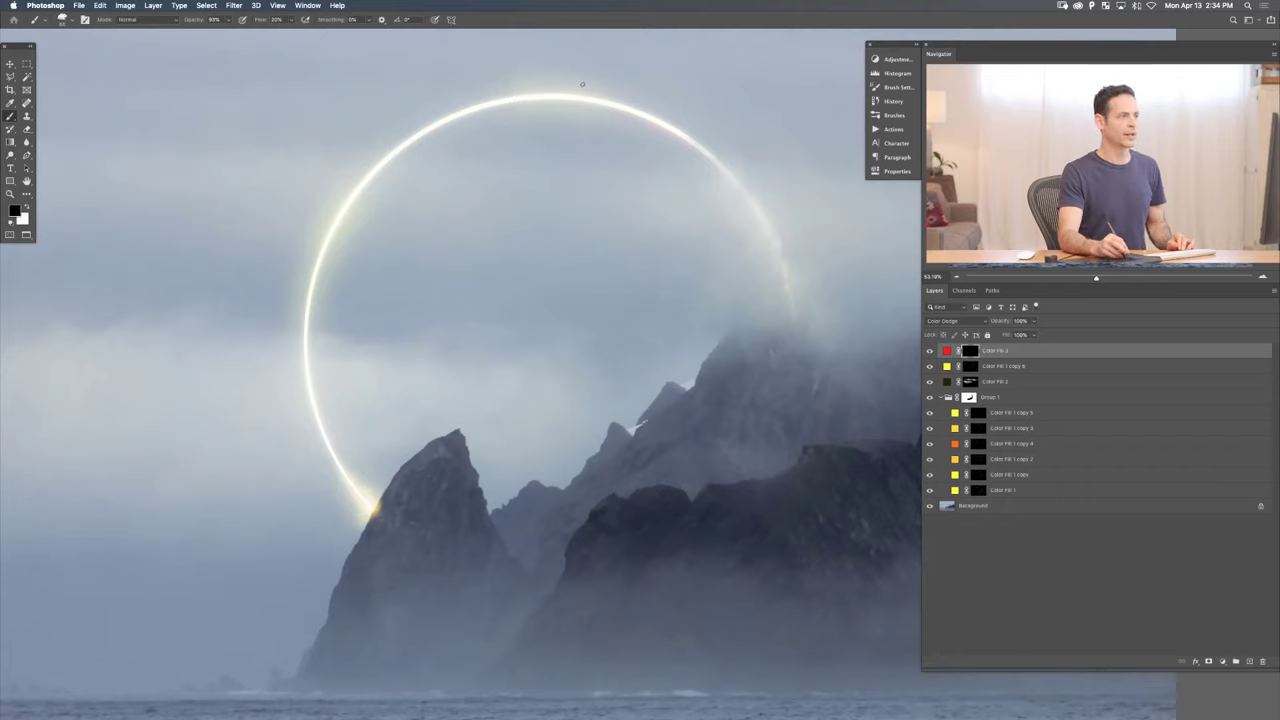
key(bracketleft)
key(x)
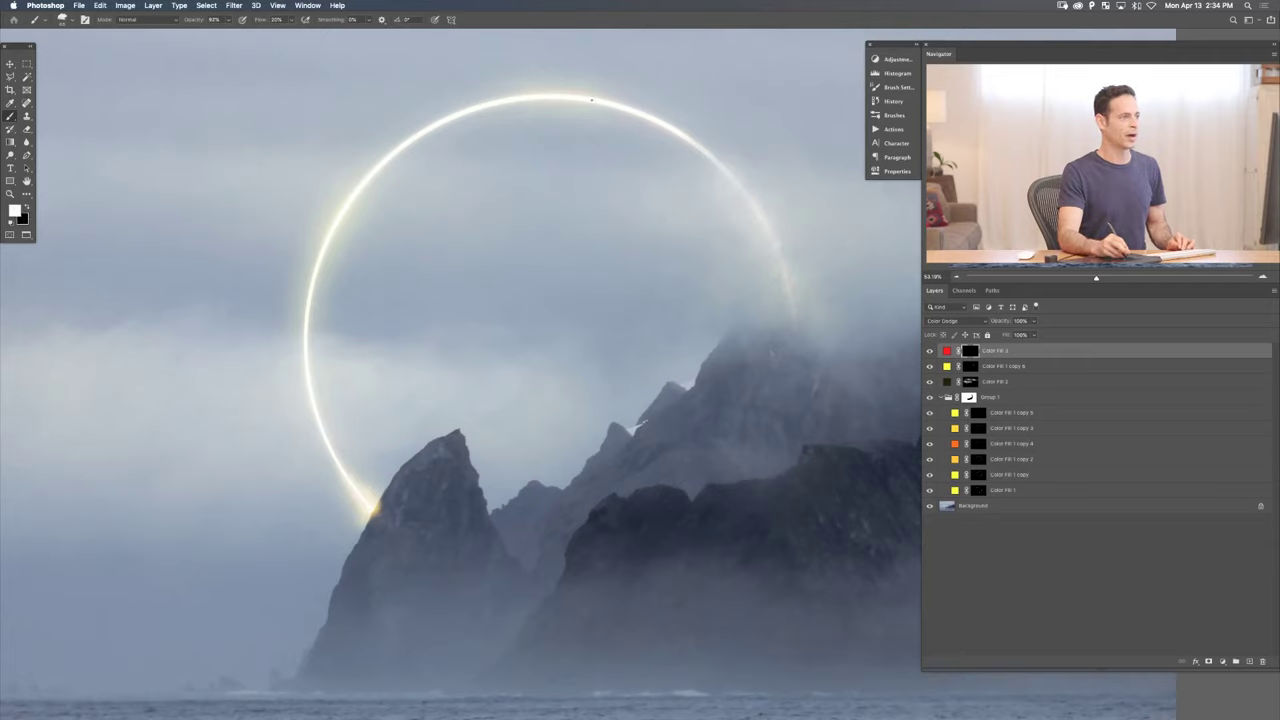
key(x)
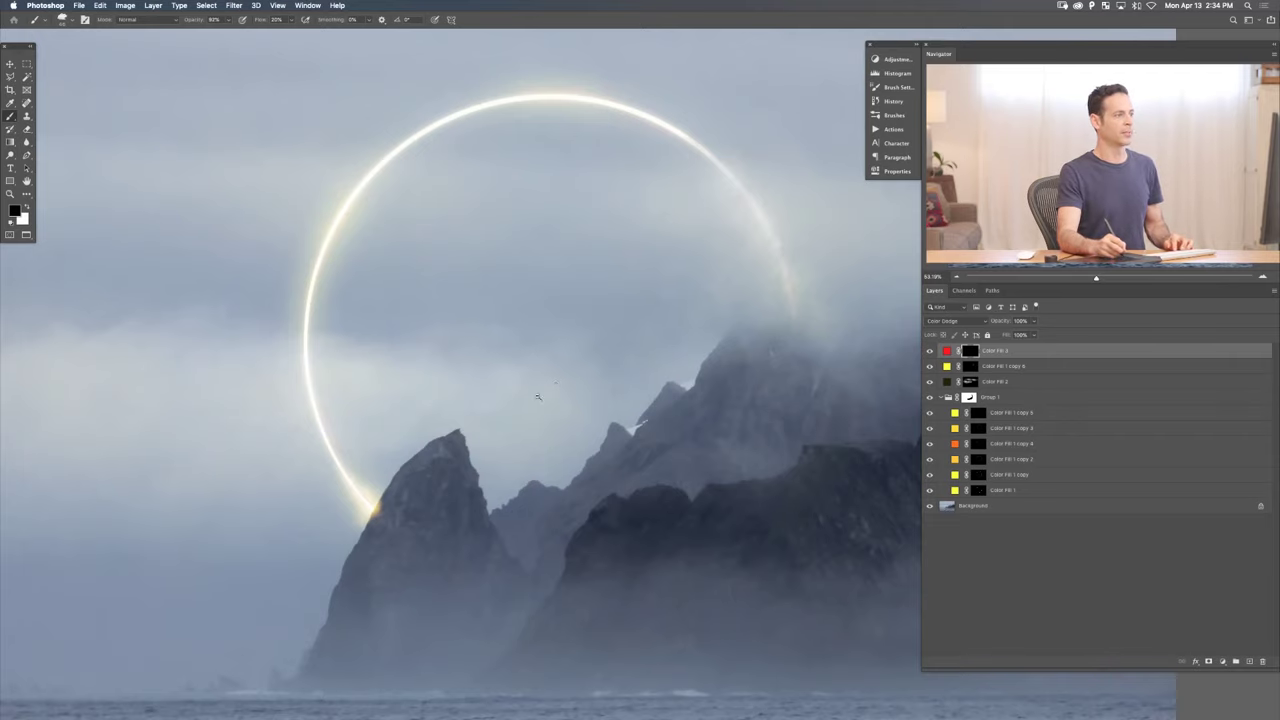
scroll(528, 400, down, 3)
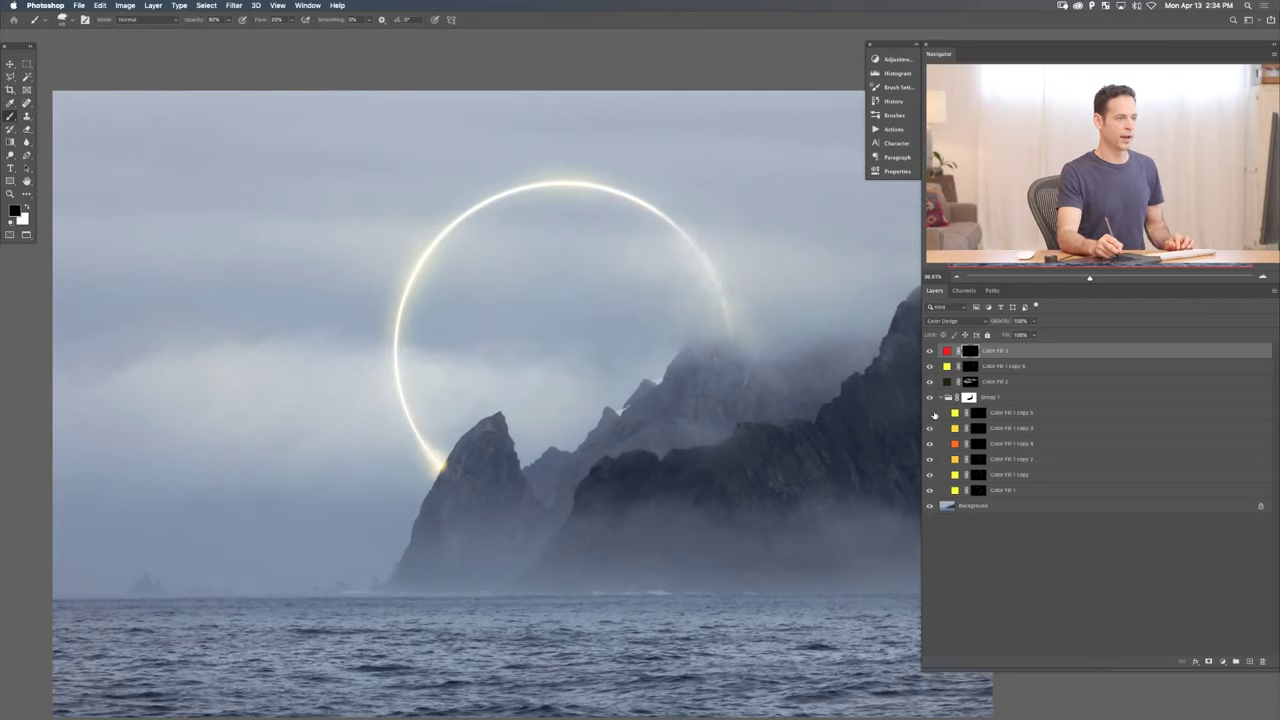
- Compare Color Fill 1 copy 5 and copy 4, then brighten the ring's upper-left glow on copy 4
click(930, 413)
click(930, 413)
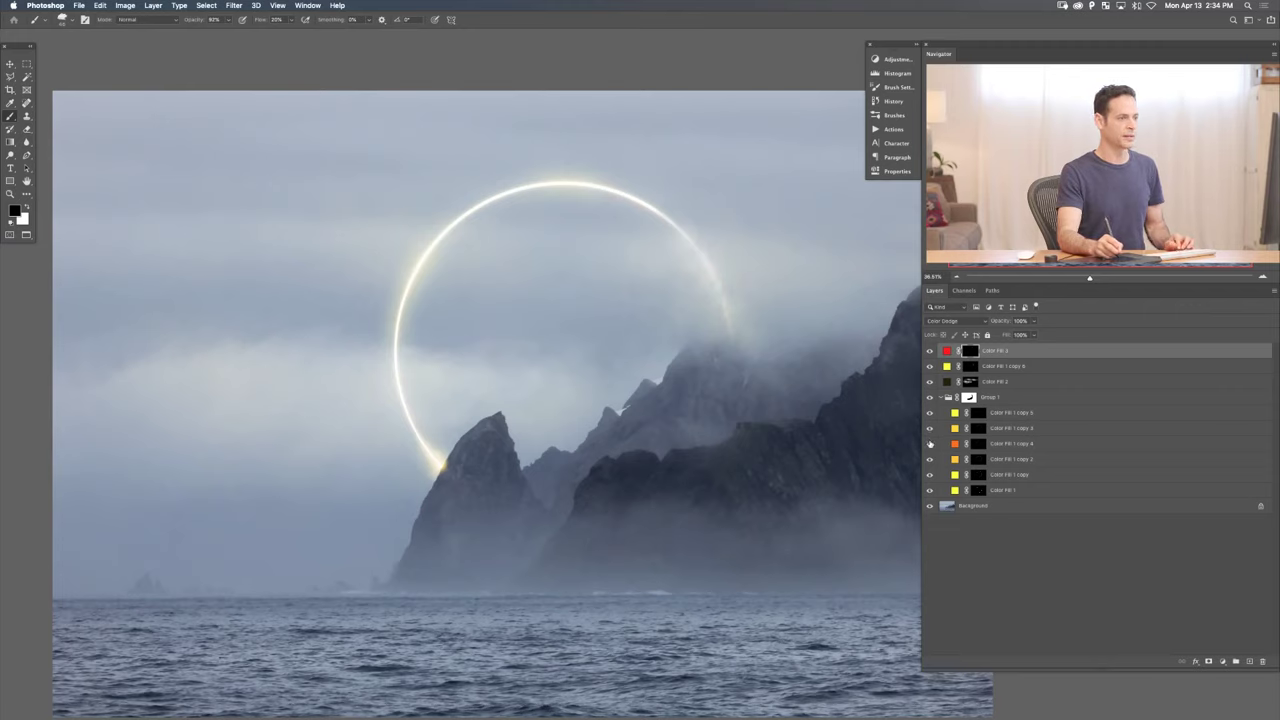
click(929, 474)
click(930, 443)
click(930, 443)
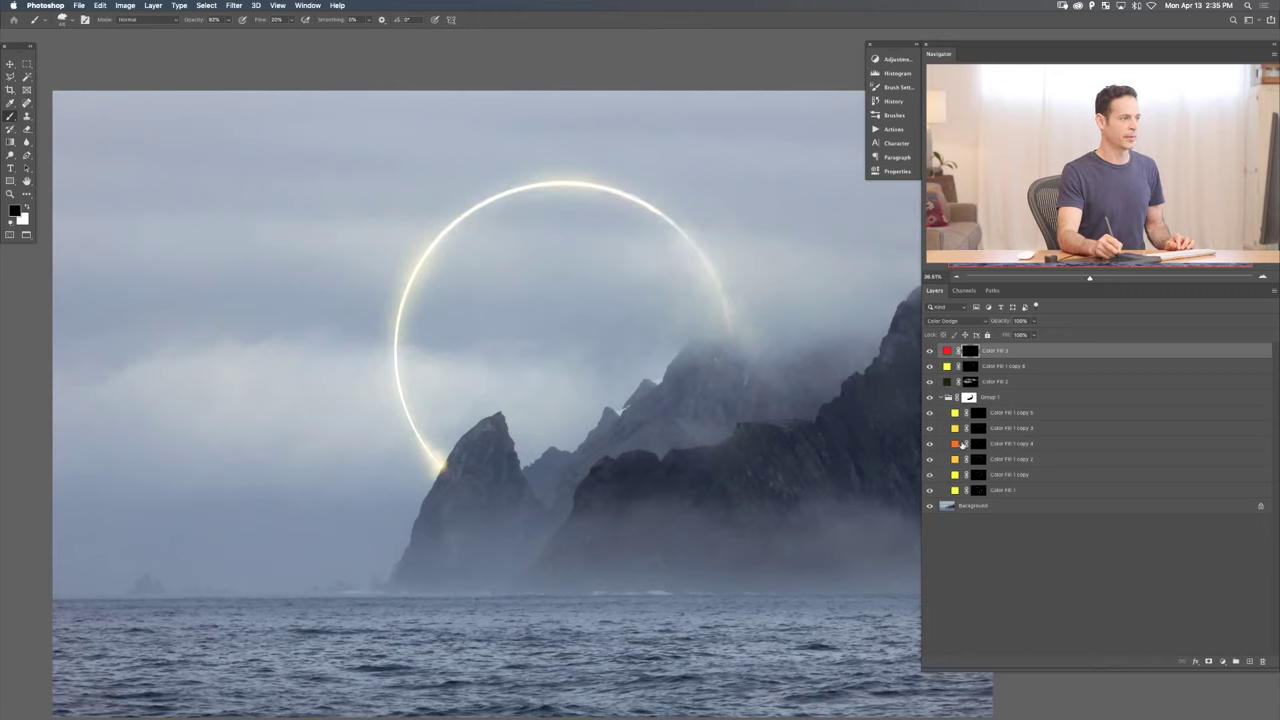
click(977, 443)
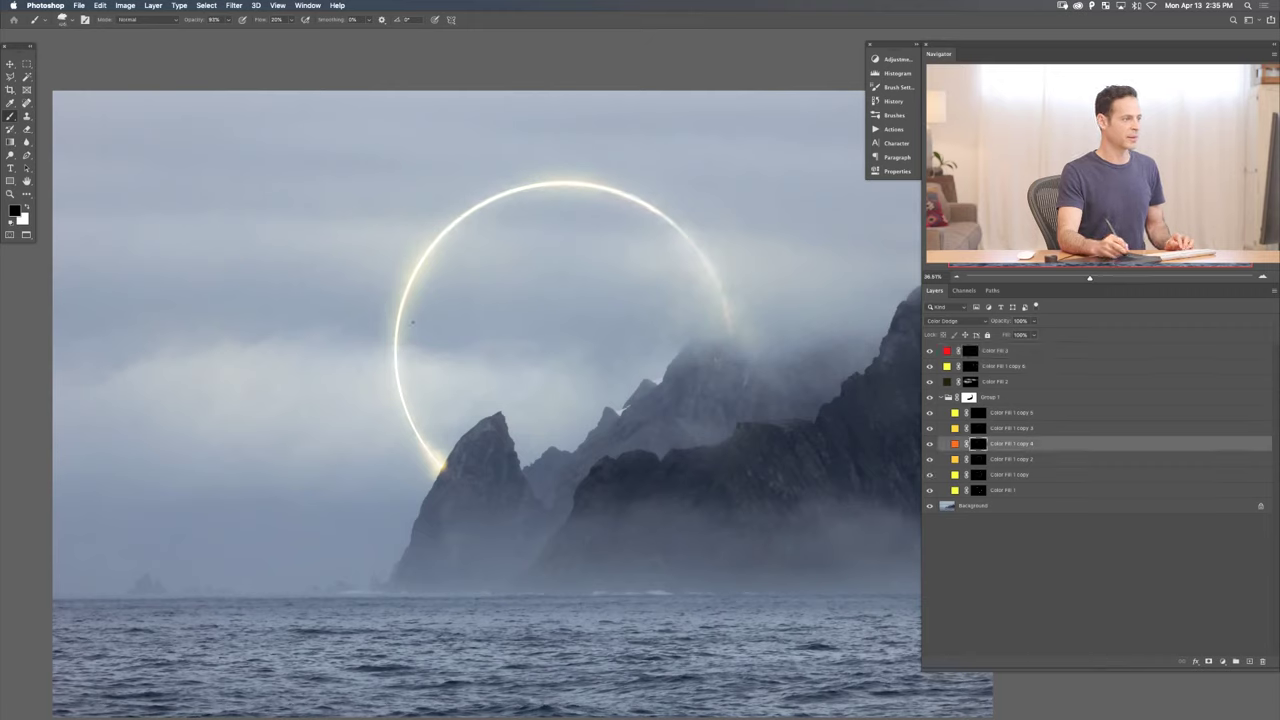
mouse_move(417, 309)
mouse_down()
mouse_move(426, 271)
mouse_move(424, 282)
mouse_up()
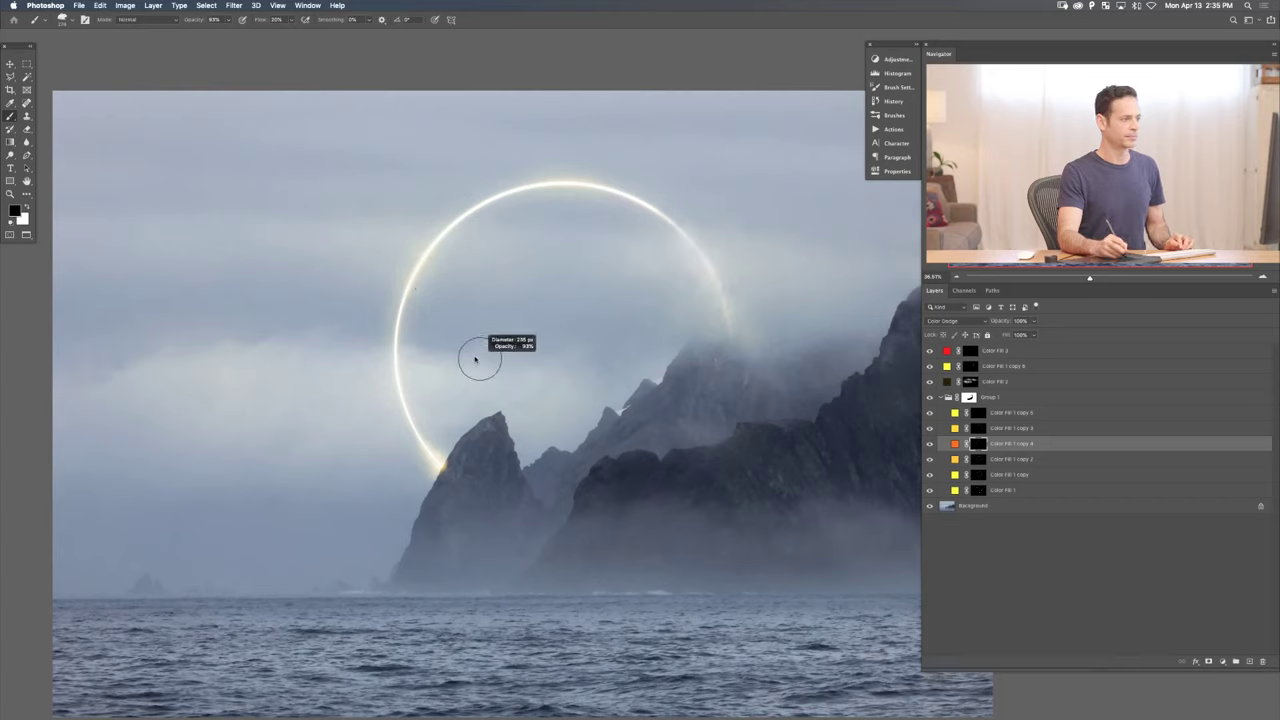
- Paint white on Color Fill 3's mask to reveal glow where the upper-right arc meets the peak
click(972, 350)
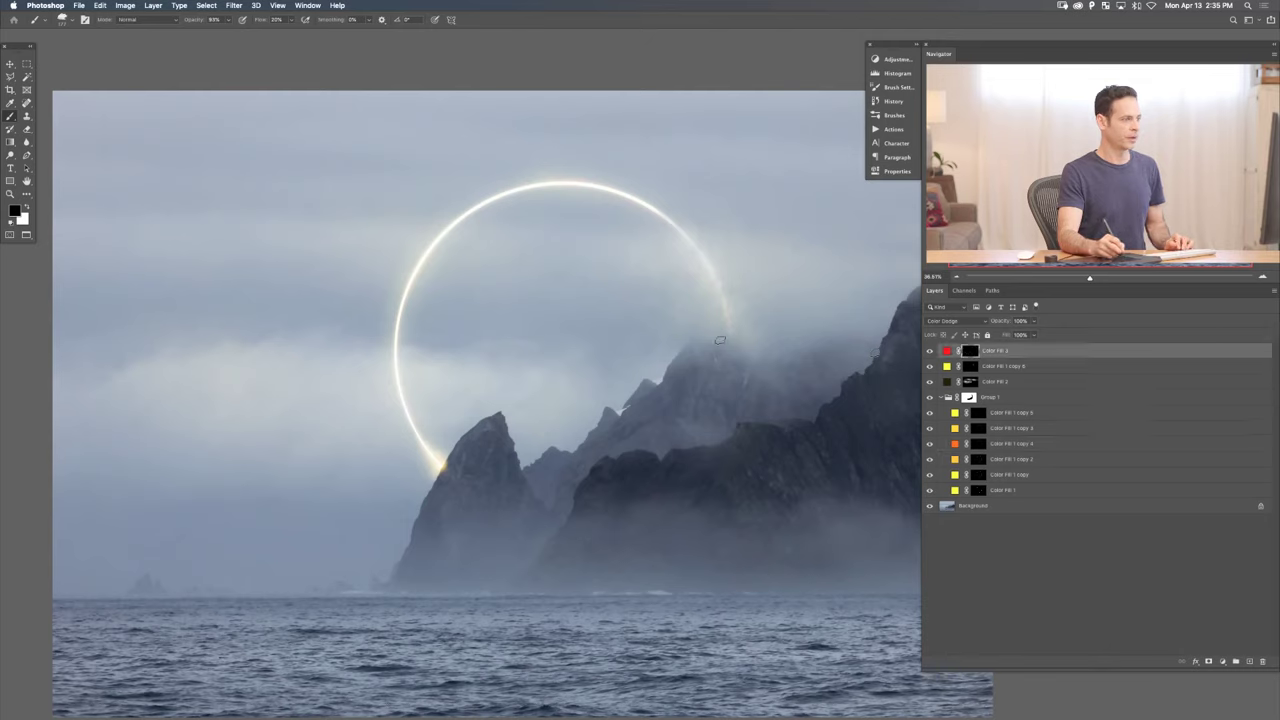
key(x)
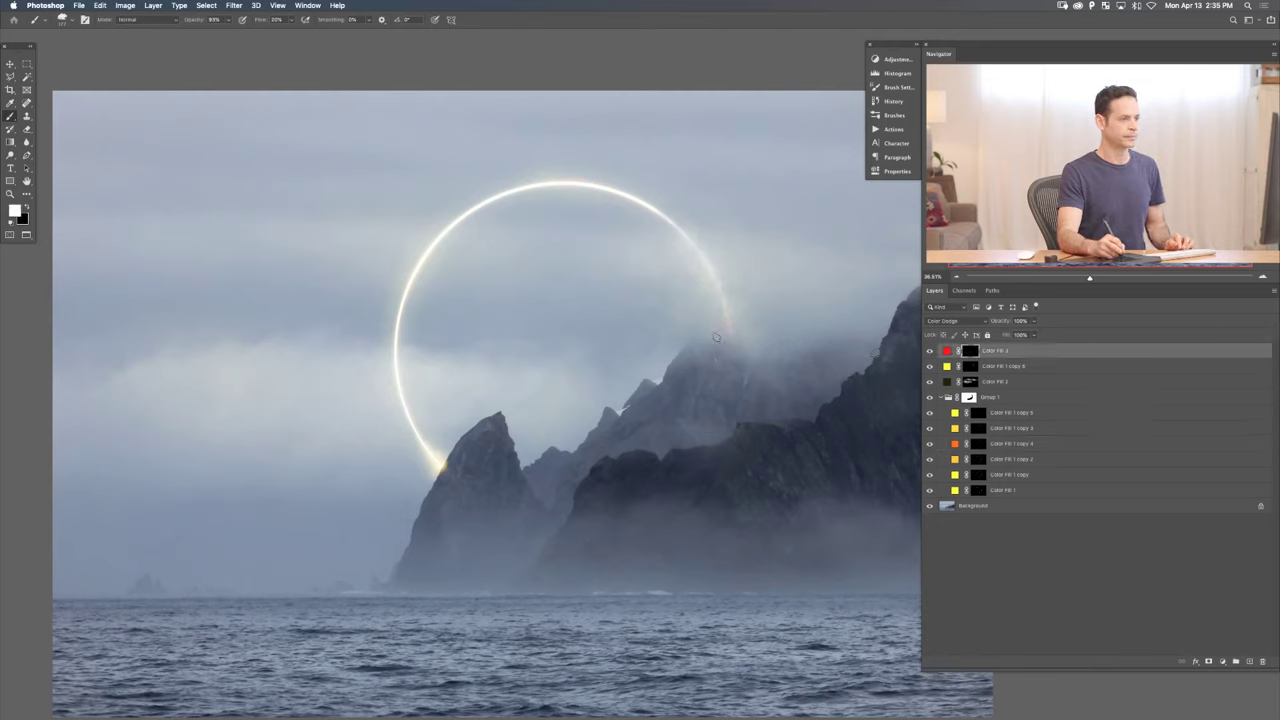
mouse_move(722, 352)
mouse_down()
mouse_move(737, 343)
mouse_move(729, 300)
mouse_up()
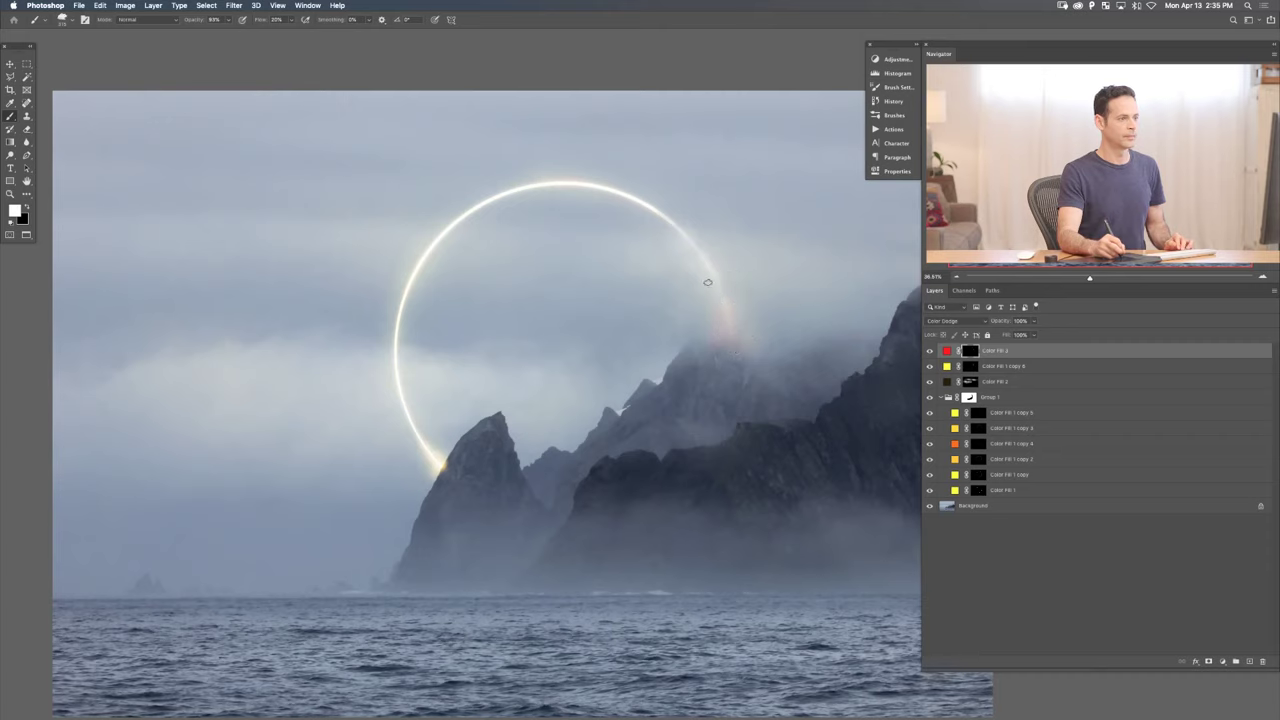
mouse_move(694, 246)
mouse_down()
mouse_move(760, 323)
mouse_move(735, 325)
mouse_up()
key(x)
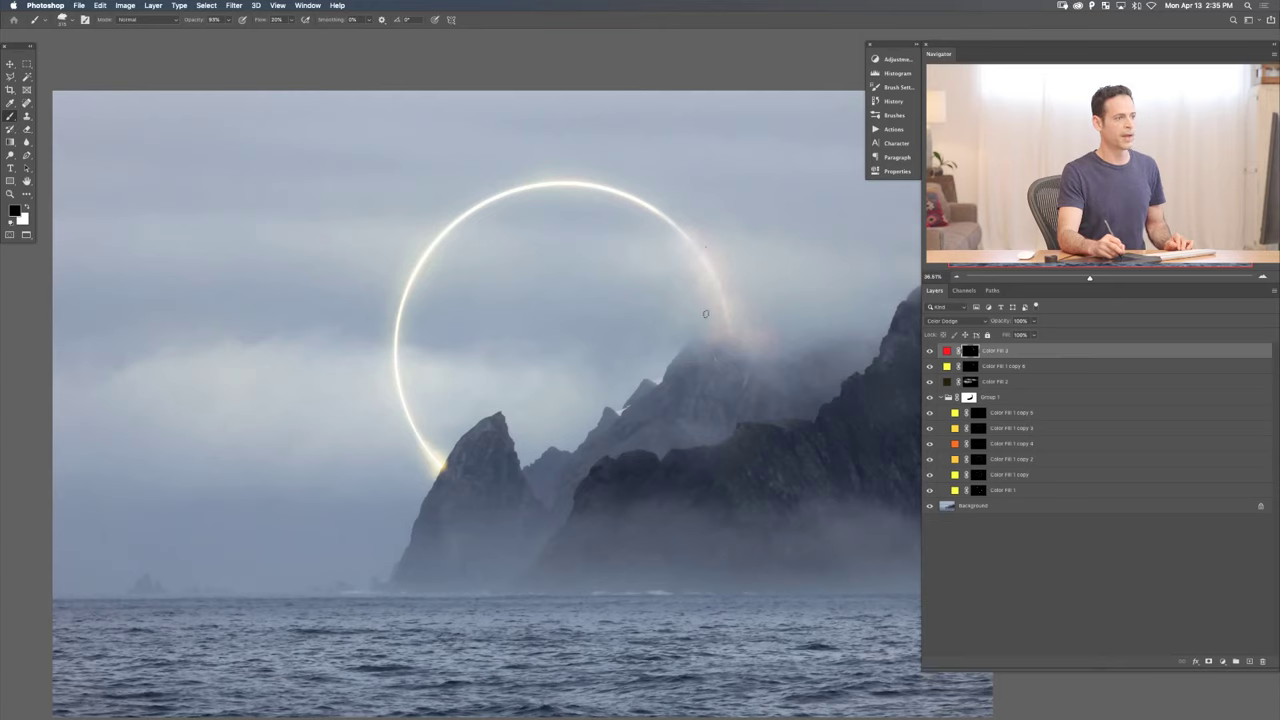
key(bracketright)
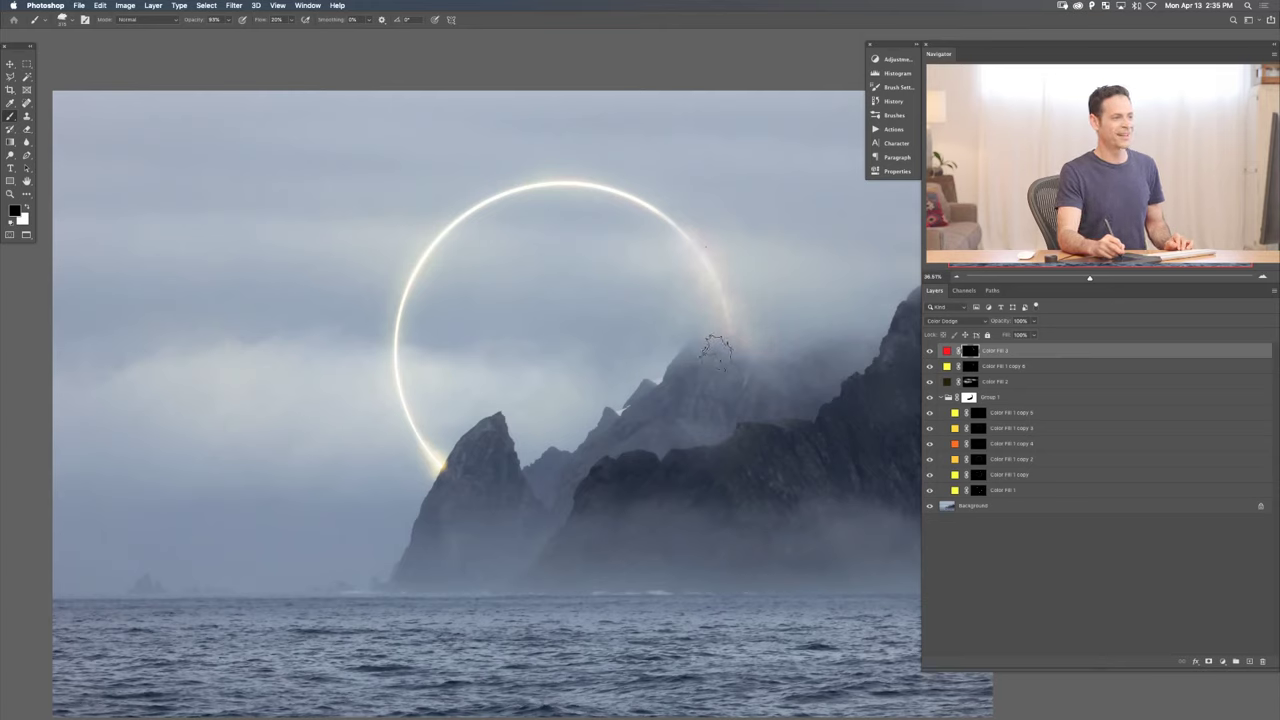
key(bracketleft)
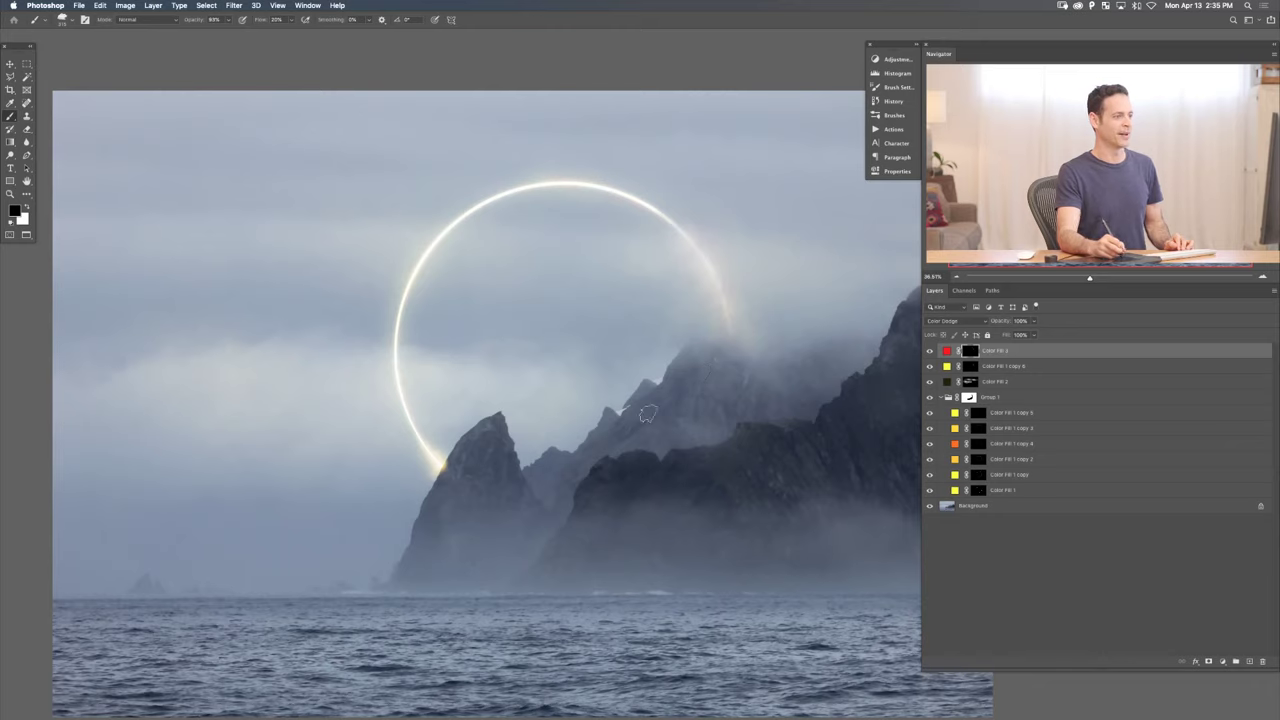
scroll(655, 430, down, 3)
scroll(601, 438, right, 2)
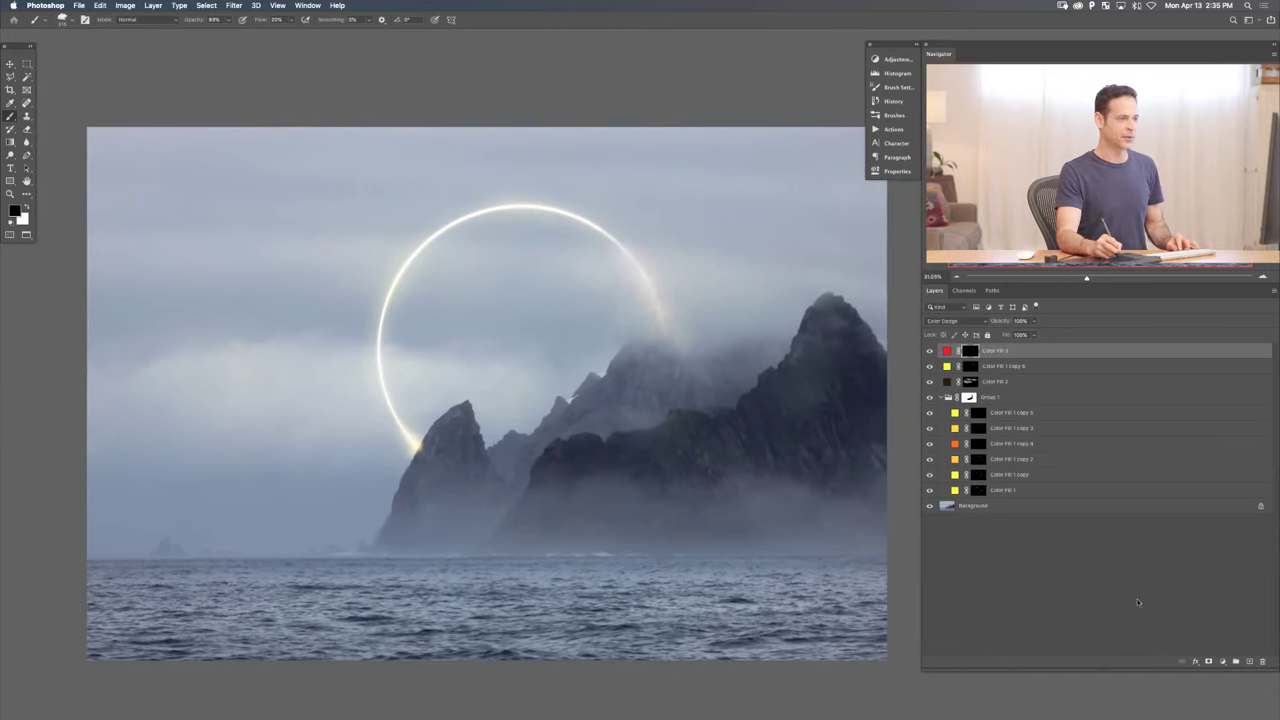
click(1222, 661)
- Add a Curves layer with raised Red, Blue and Green curves, then invert its mask to black
mouse_move(1235, 710)
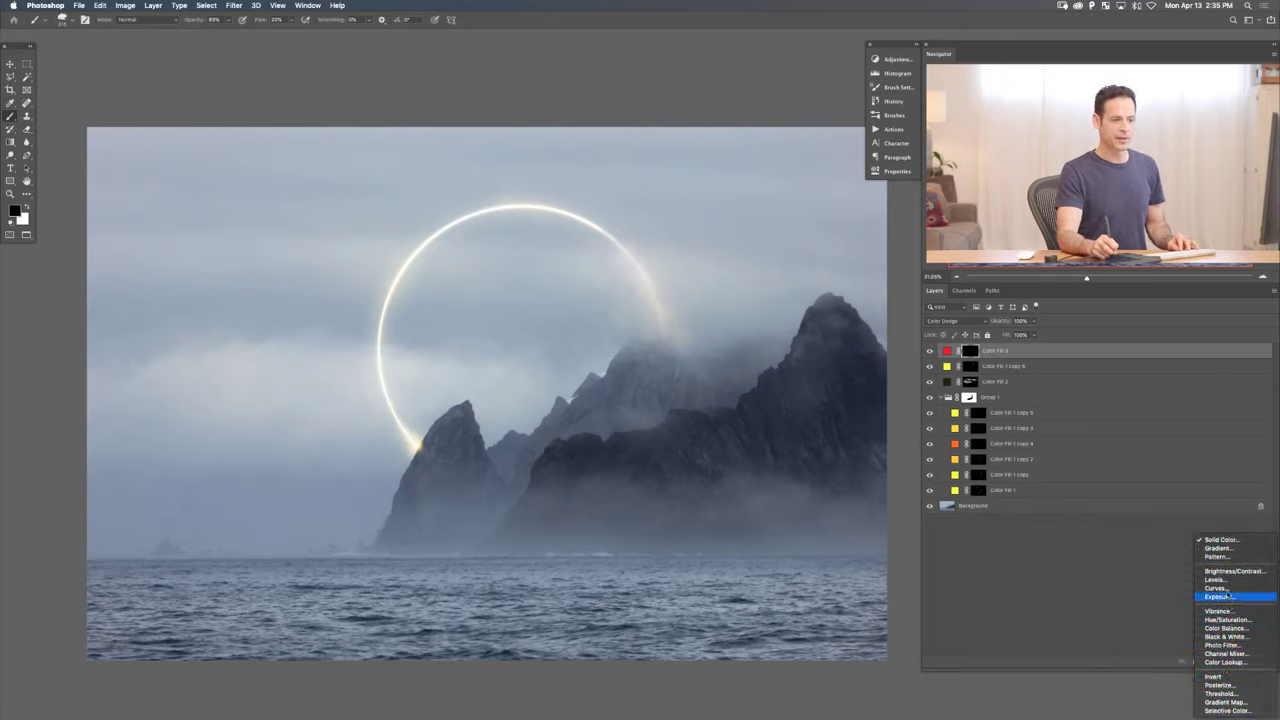
click(1217, 588)
click(760, 103)
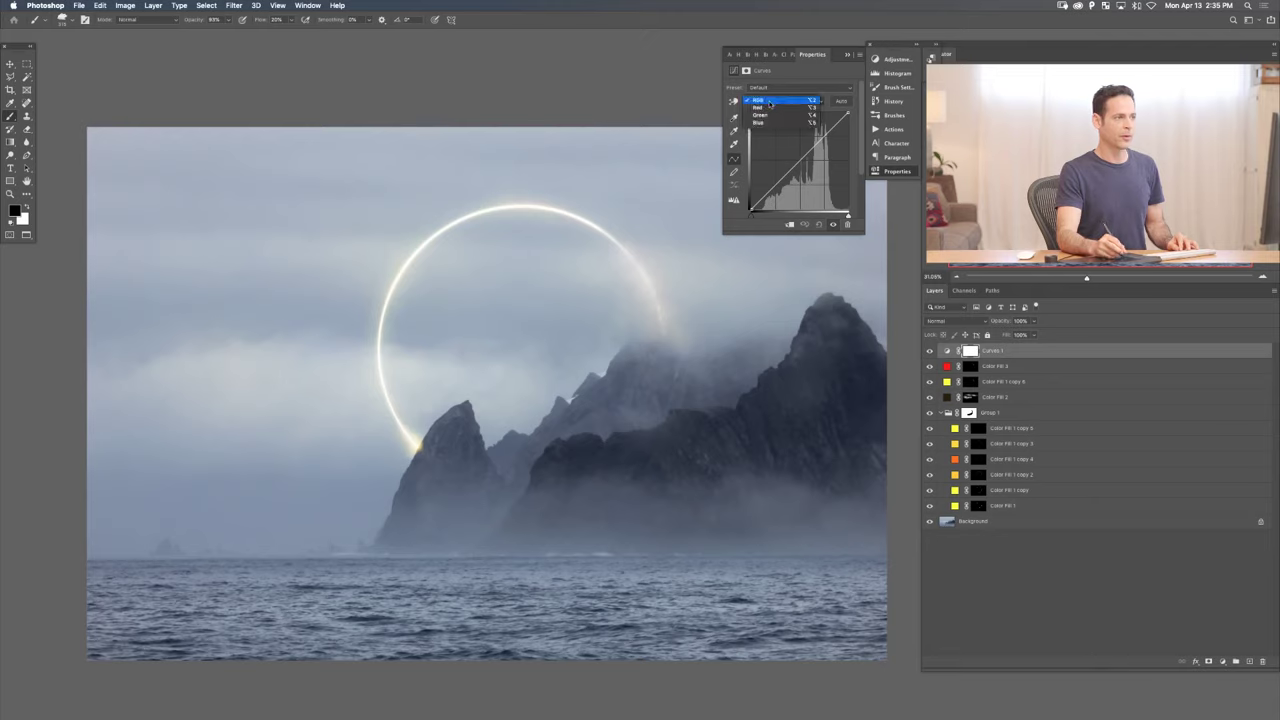
click(770, 115)
drag(797, 160, 795, 155)
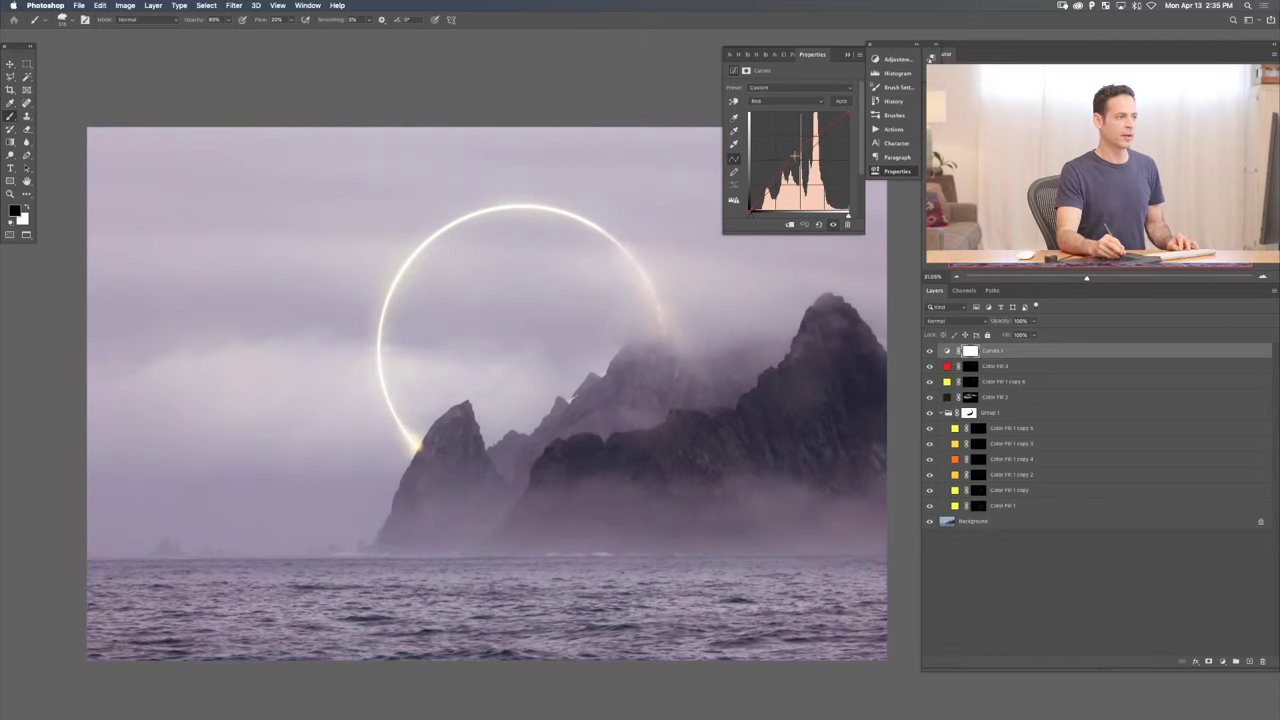
click(765, 104)
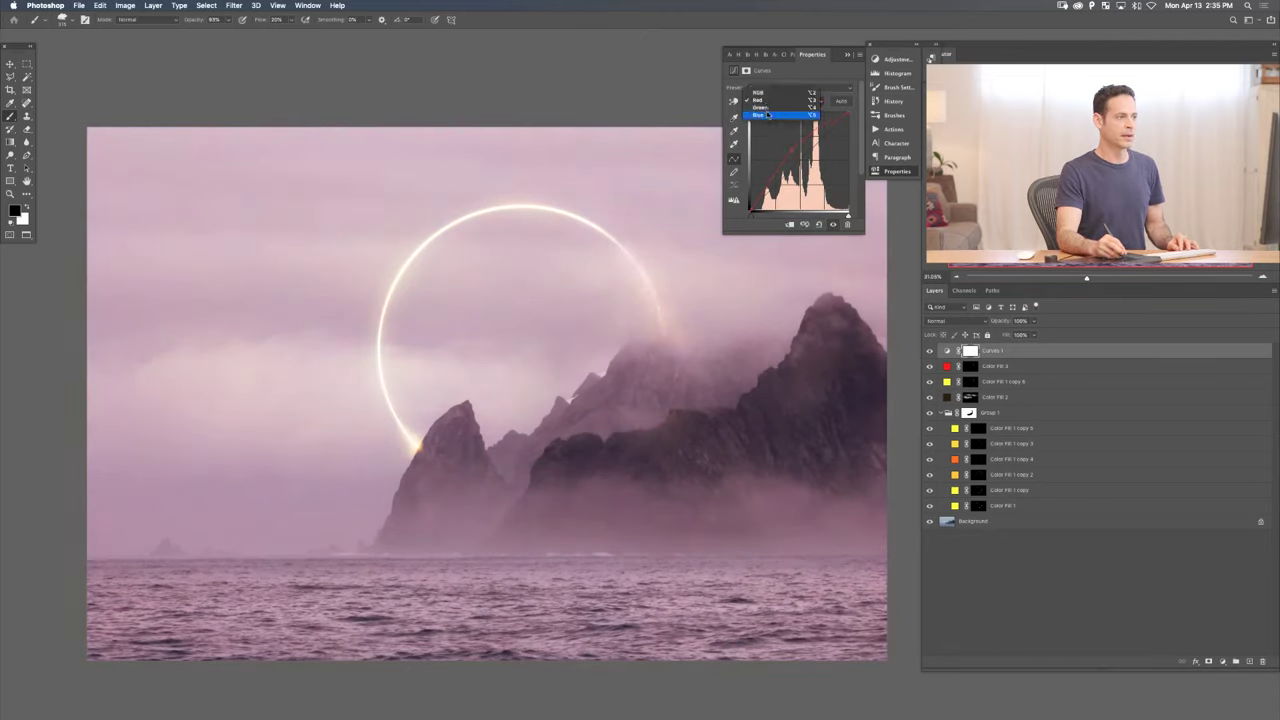
click(766, 126)
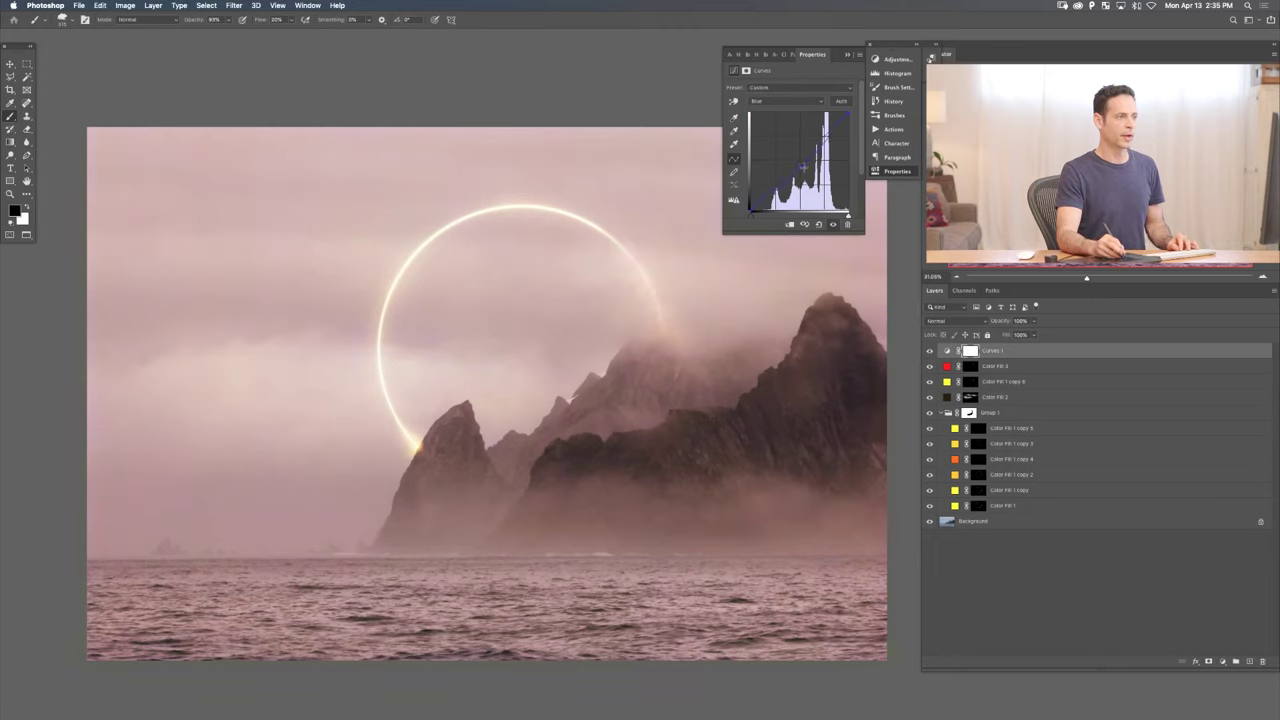
click(785, 104)
click(785, 91)
drag(797, 163, 797, 152)
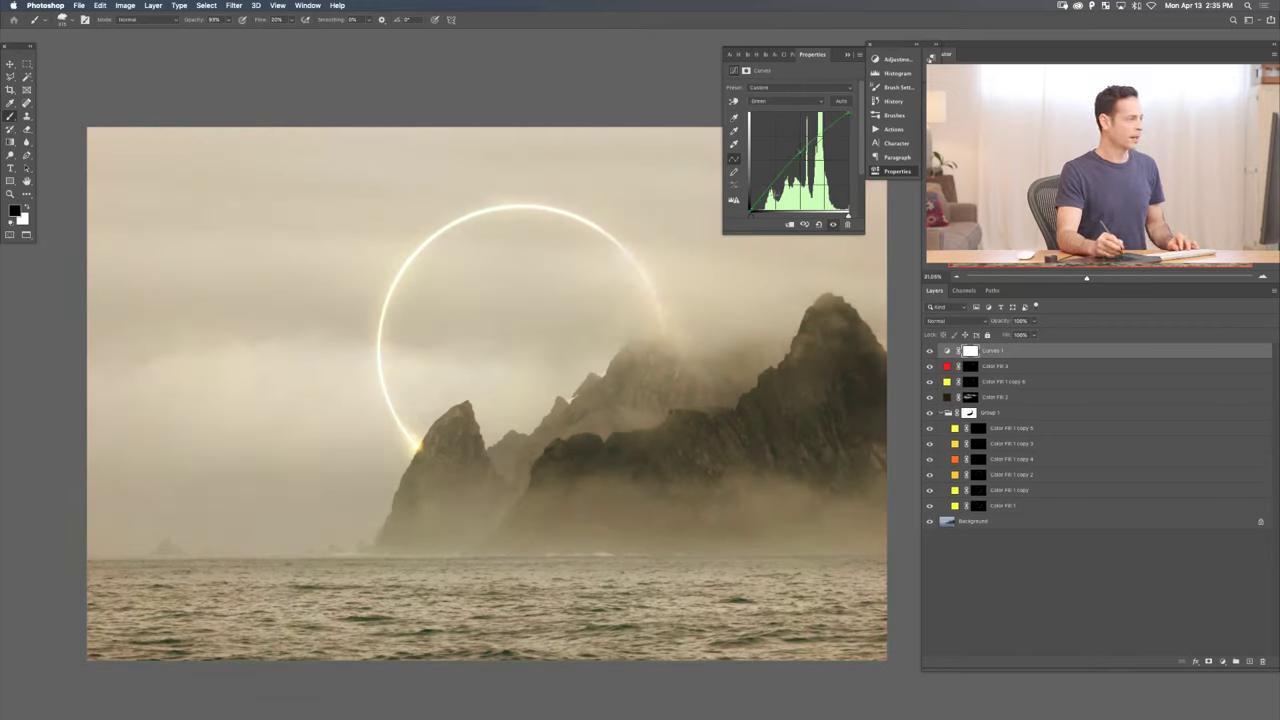
key(ctrl+i)
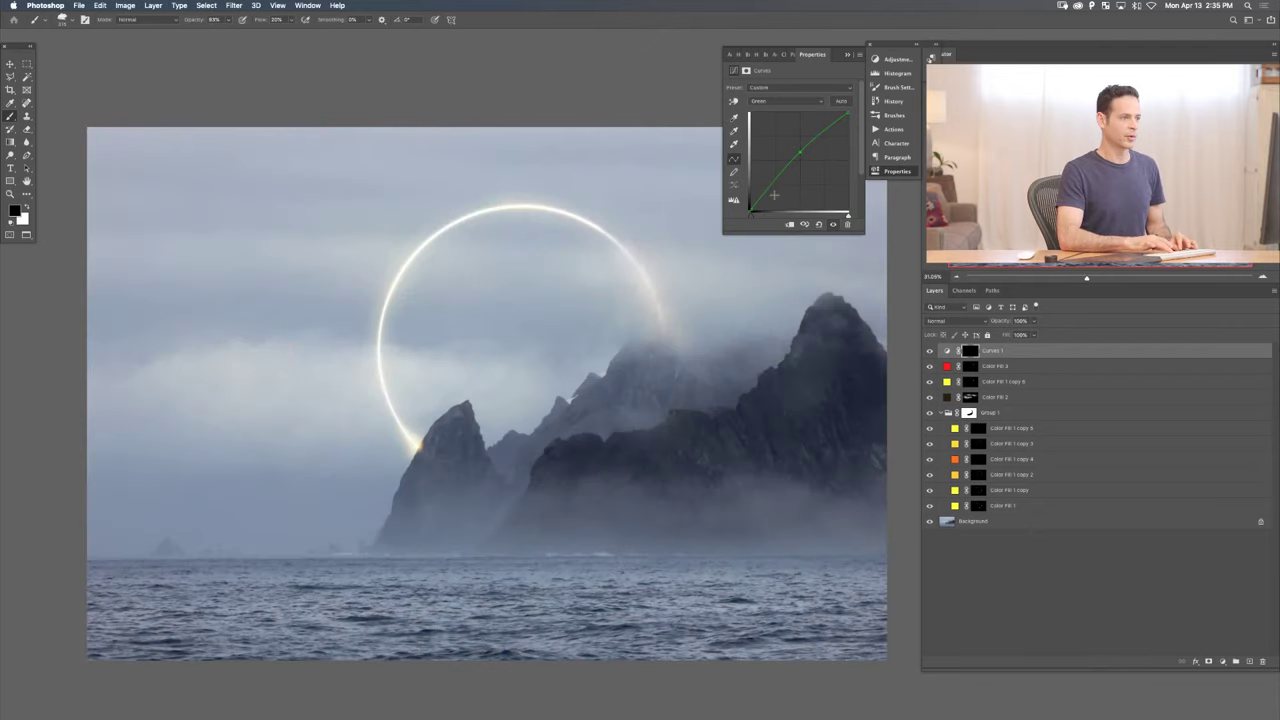
- Paint white on the Curves 1 mask with a resized brush around the ring's upper left
key(x)
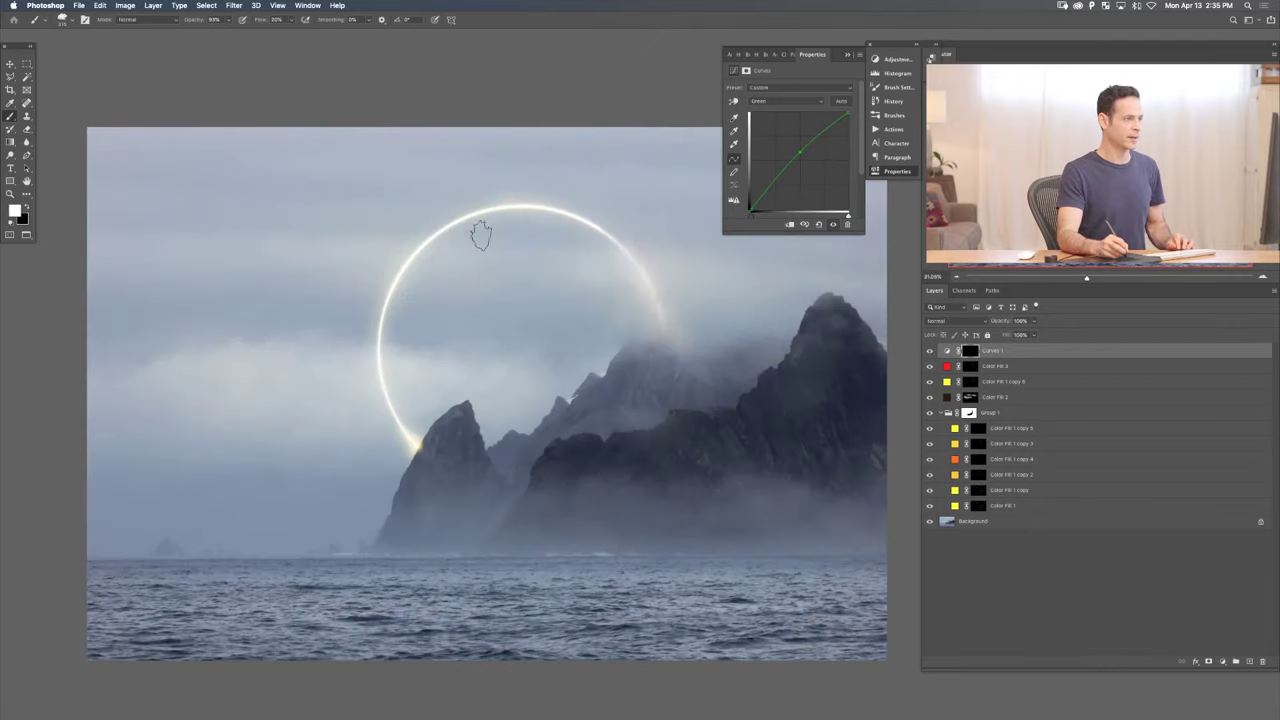
key(bracketright)
key(bracketright)
key(bracketright)
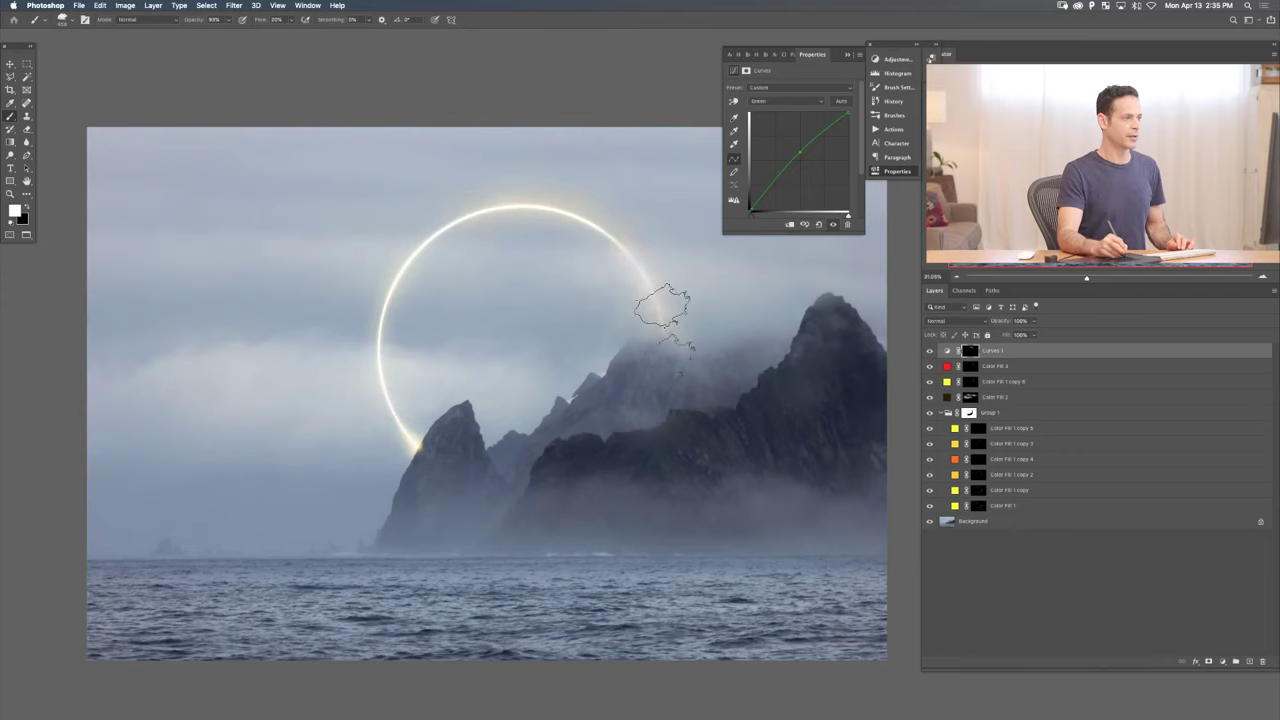
mouse_move(668, 316)
mouse_down()
mouse_move(660, 330)
mouse_move(617, 294)
mouse_move(679, 238)
mouse_up()
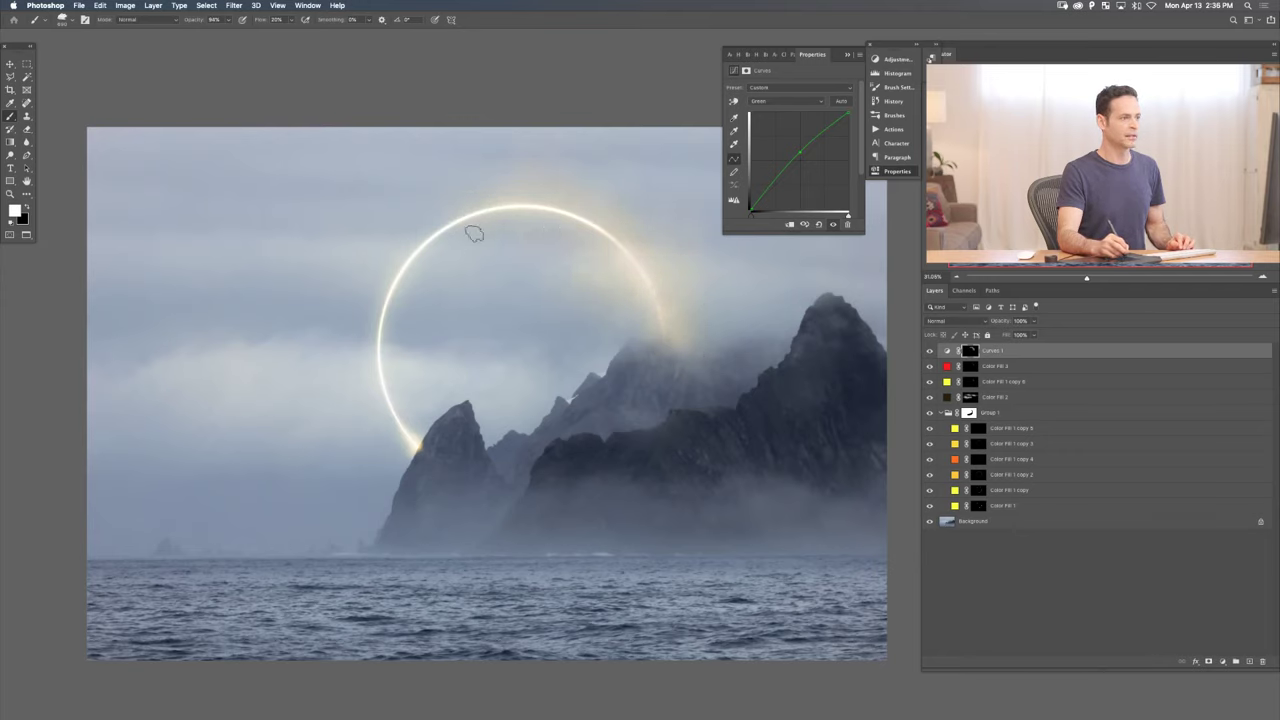
key(bracketright)
key(bracketright)
key(bracketright)
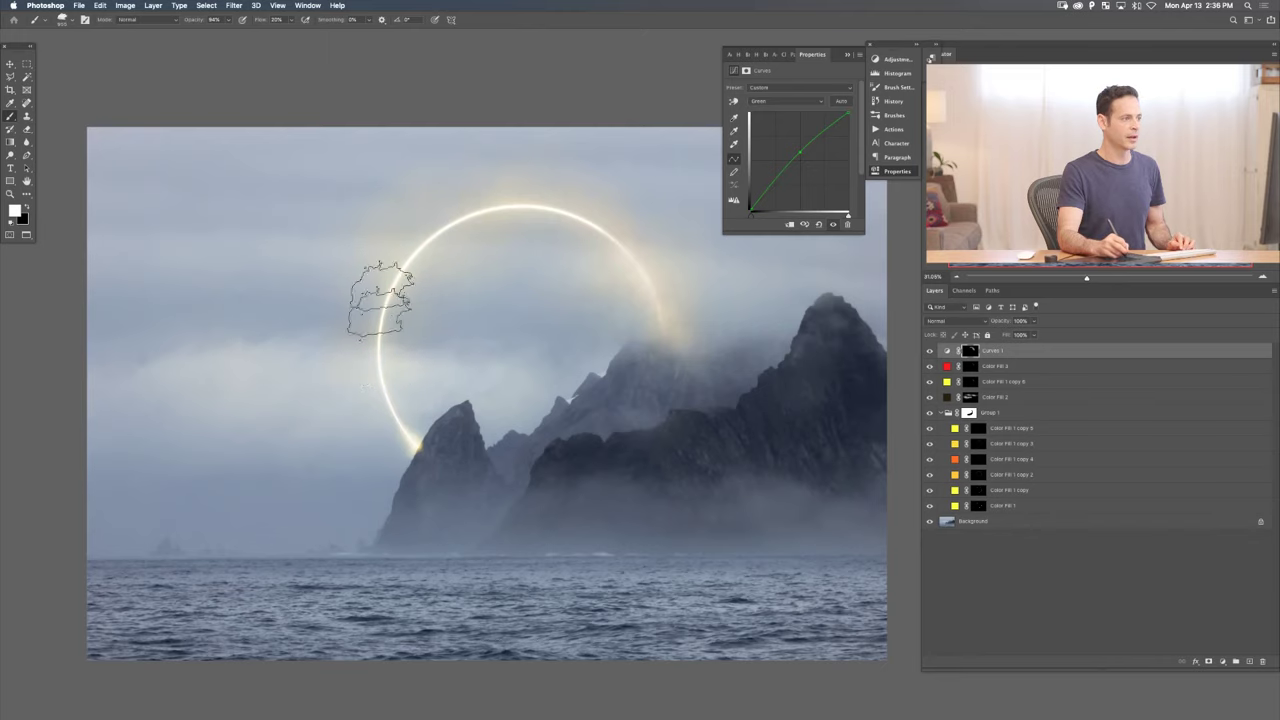
key(bracketleft)
key(bracketleft)
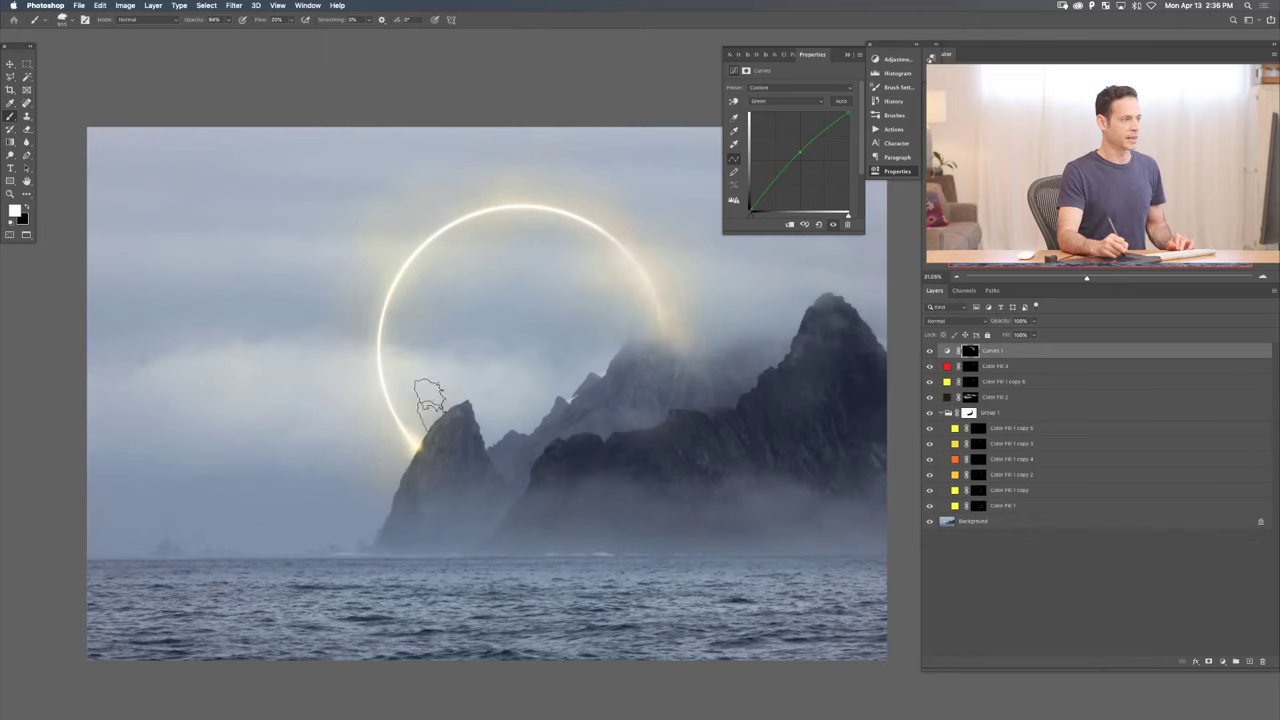
drag(438, 378, 414, 300)
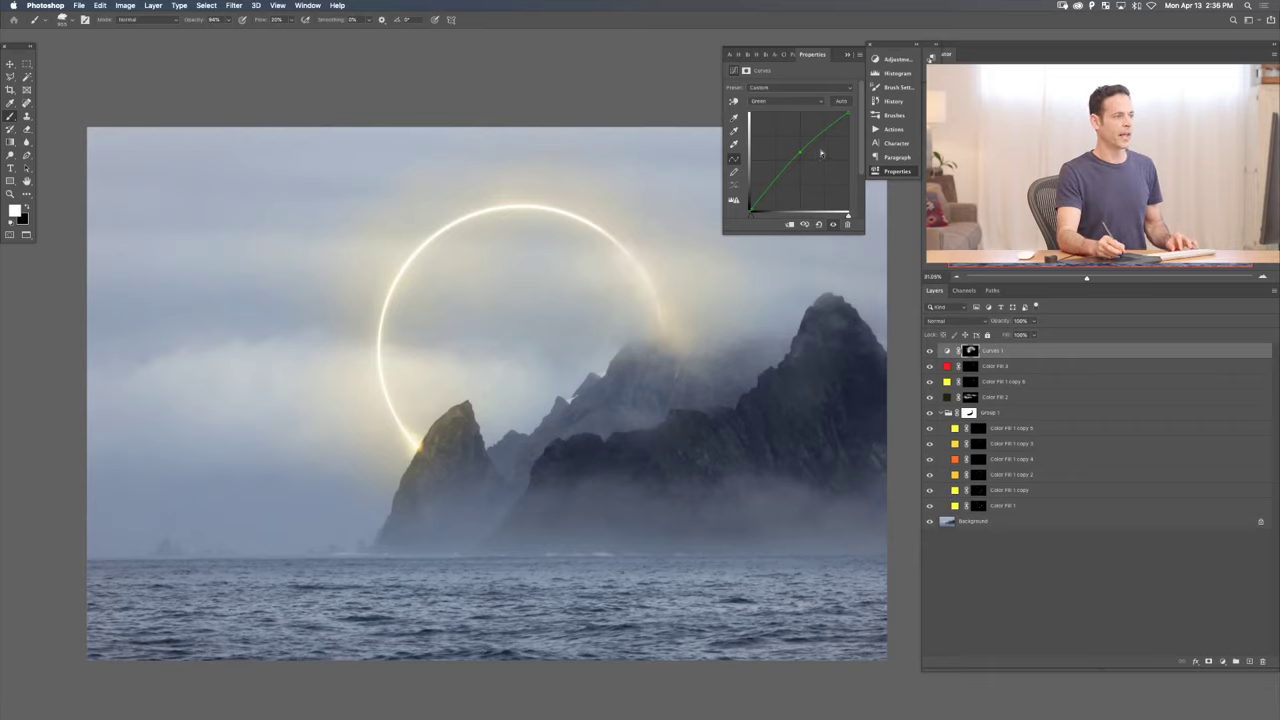
- Pull the Green curve down for a pinker tint, then switch to the Red channel curve
drag(801, 155, 807, 158)
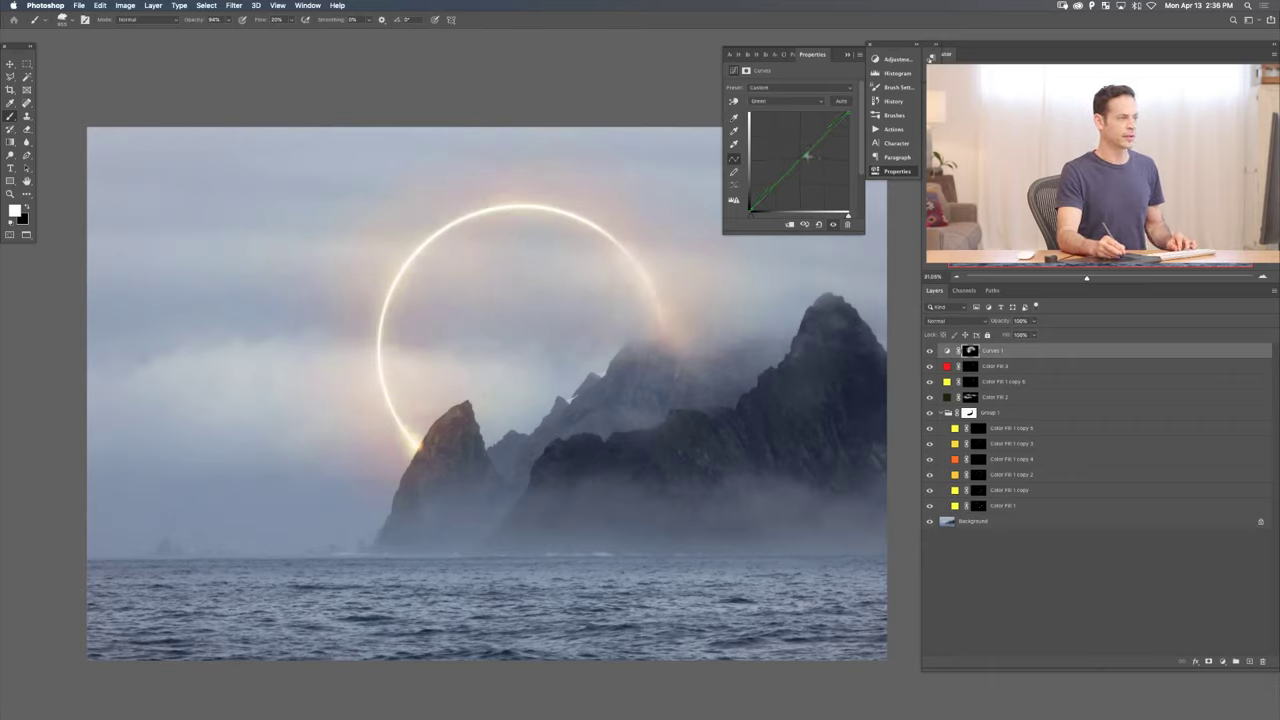
click(770, 100)
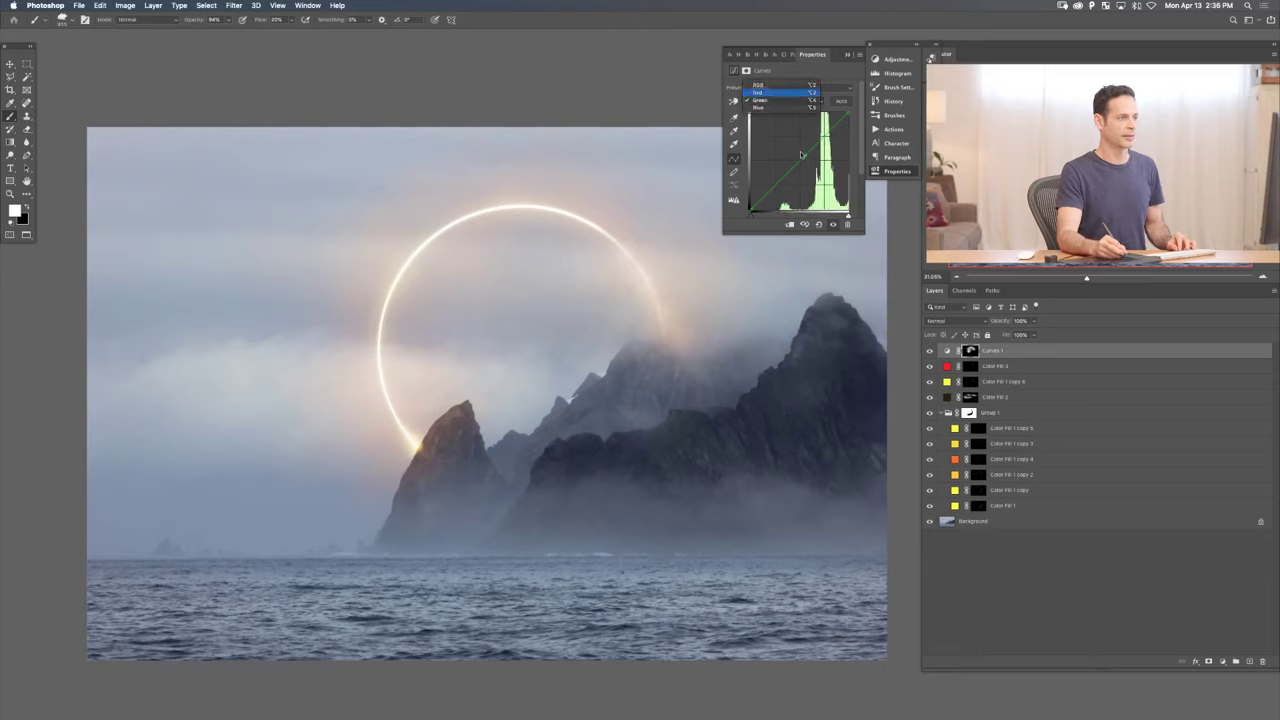
key(Return)
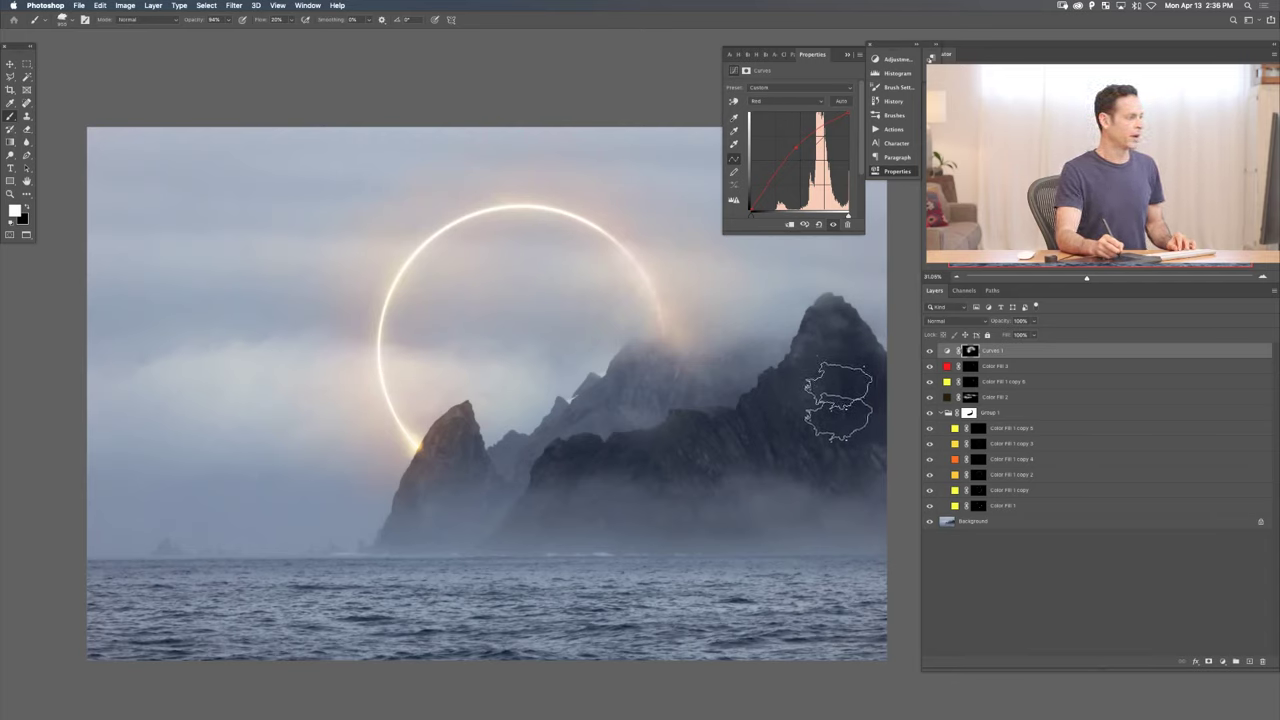
- Lower the Curves 1 layer opacity to 58% and close the Curves properties
drag(1003, 320, 987, 322)
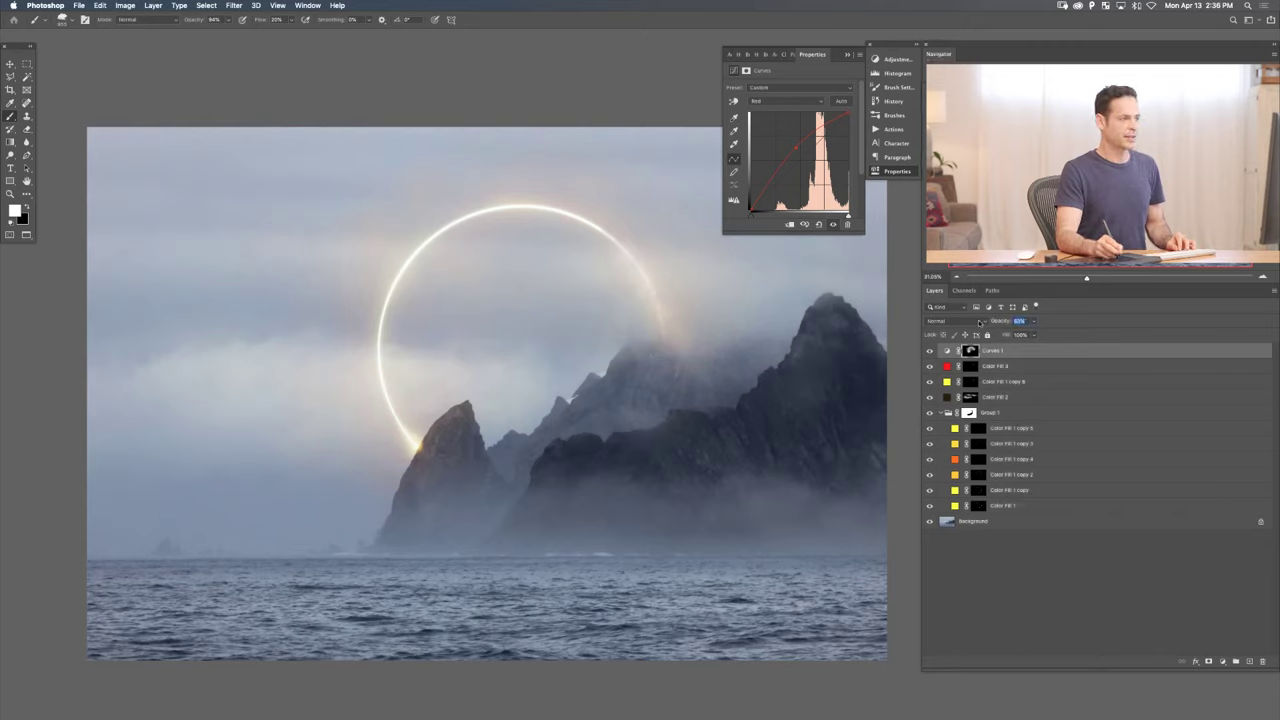
drag(979, 322, 981, 324)
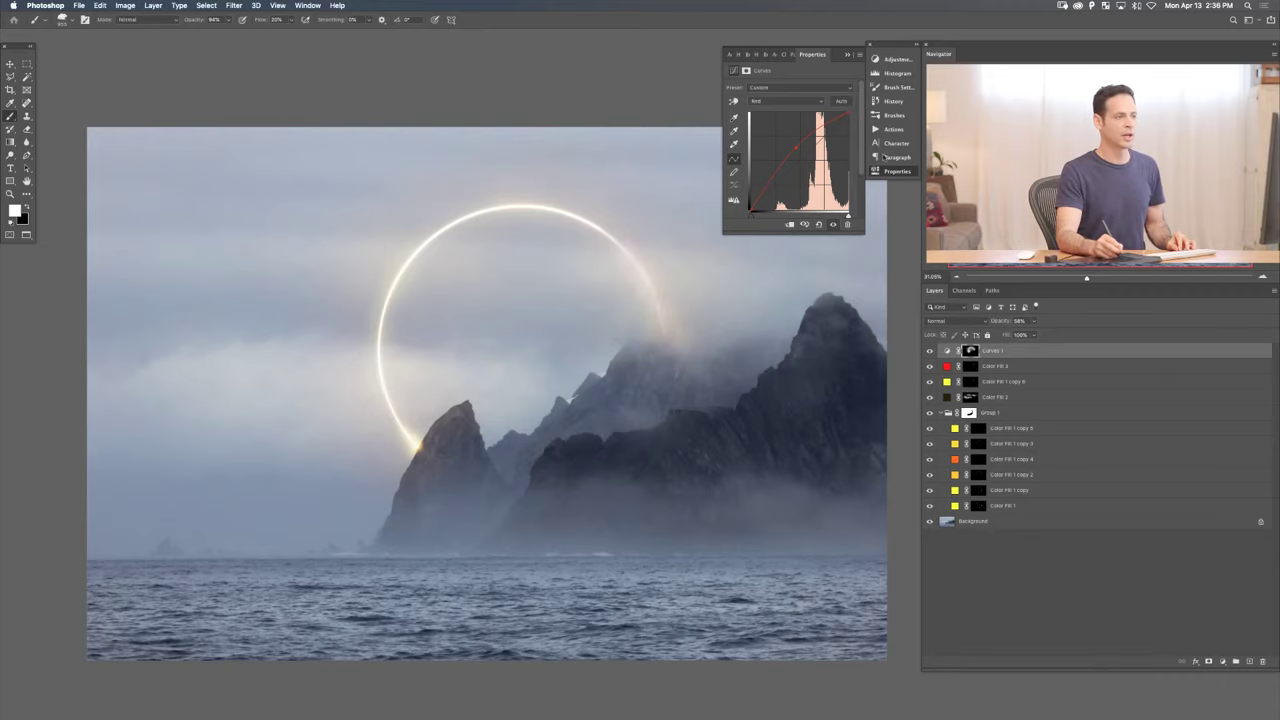
click(897, 172)
- Collapse Group 1, then group Curves 1 through Group 1 into a new group
scroll(622, 368, up, 5)
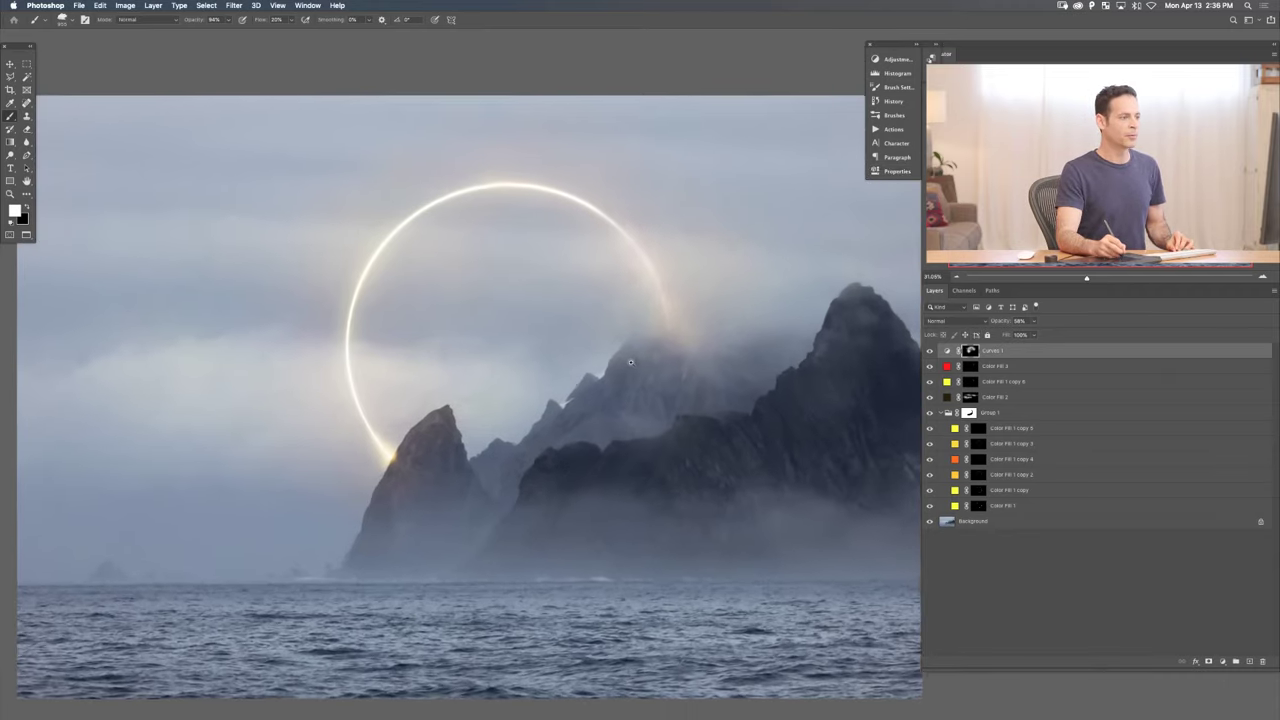
drag(905, 420, 1021, 410)
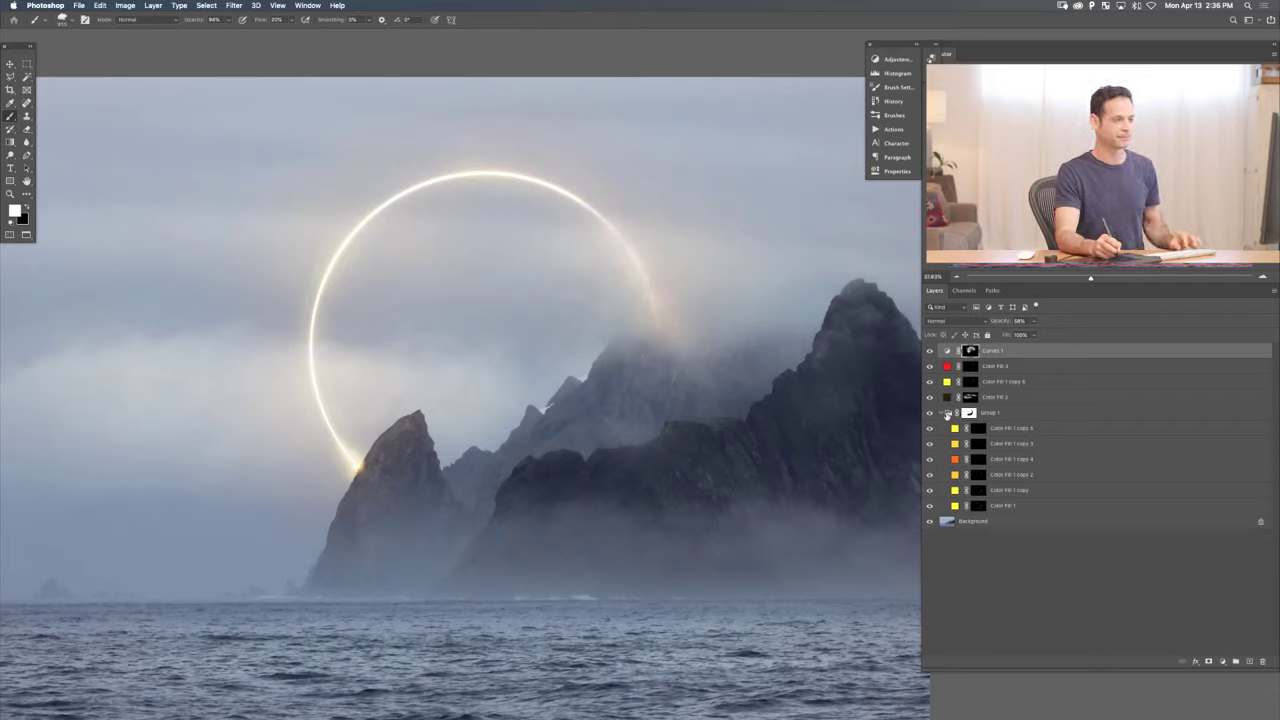
click(948, 413)
shift+click(1020, 411)
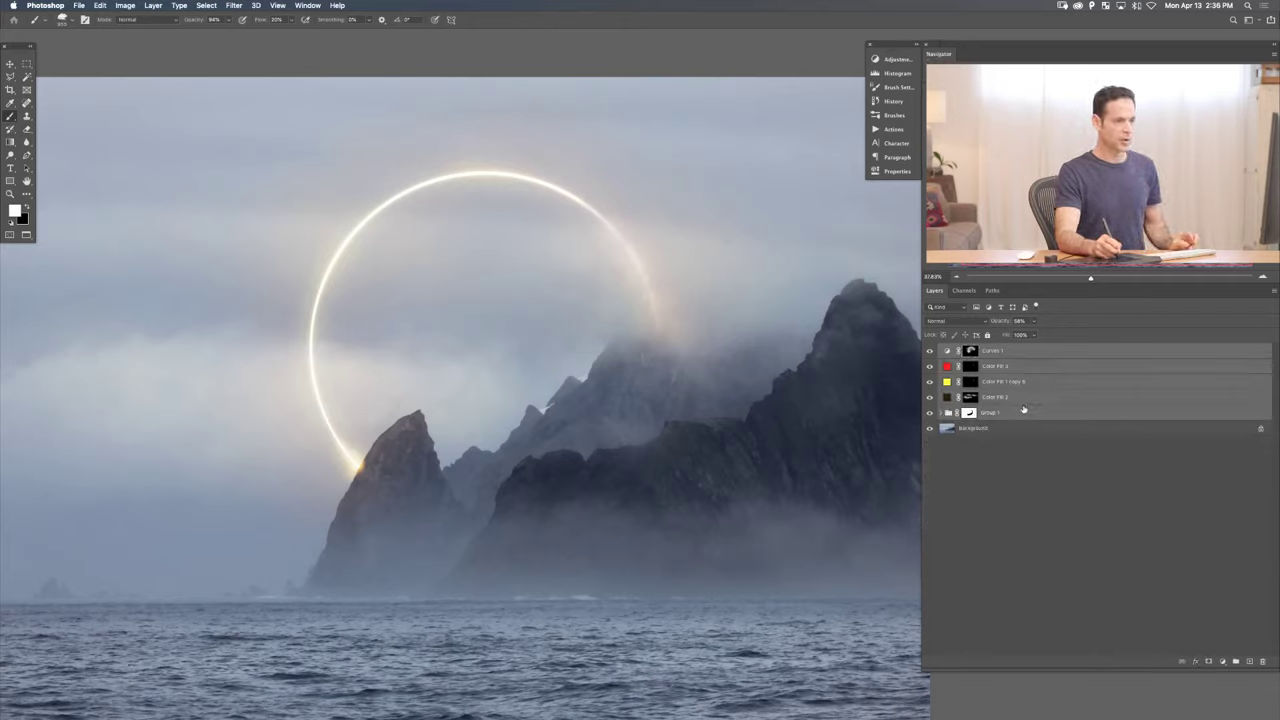
key(super+g)
- Rename the new group PlanetSun, toggle its visibility, expand it and select Color Fill 1 copy 6
double_click(966, 349)
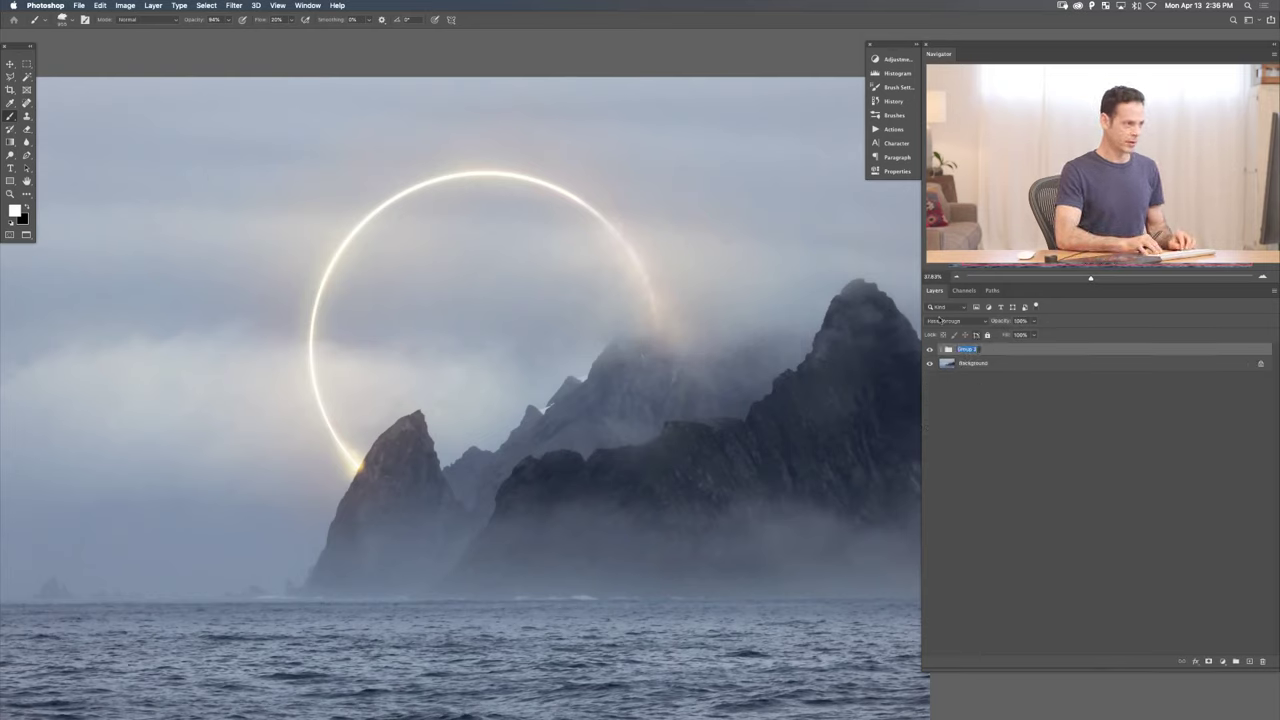
text(Fir)
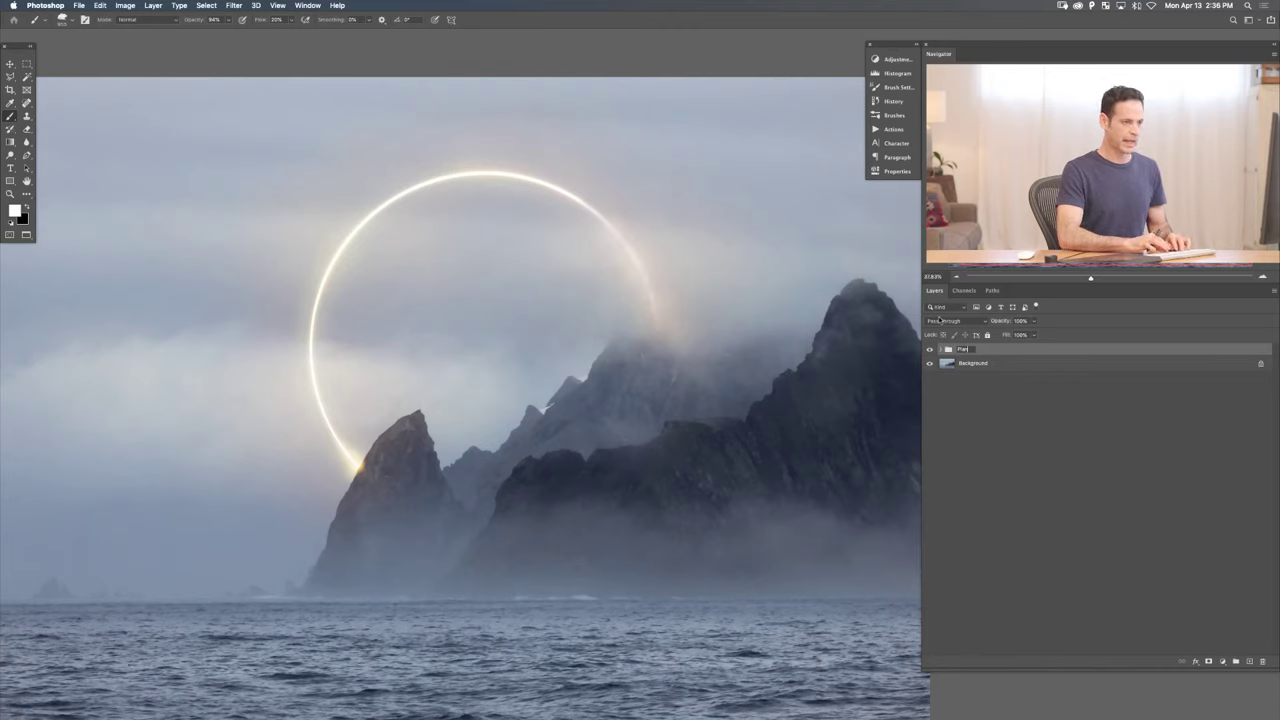
text(netSu)
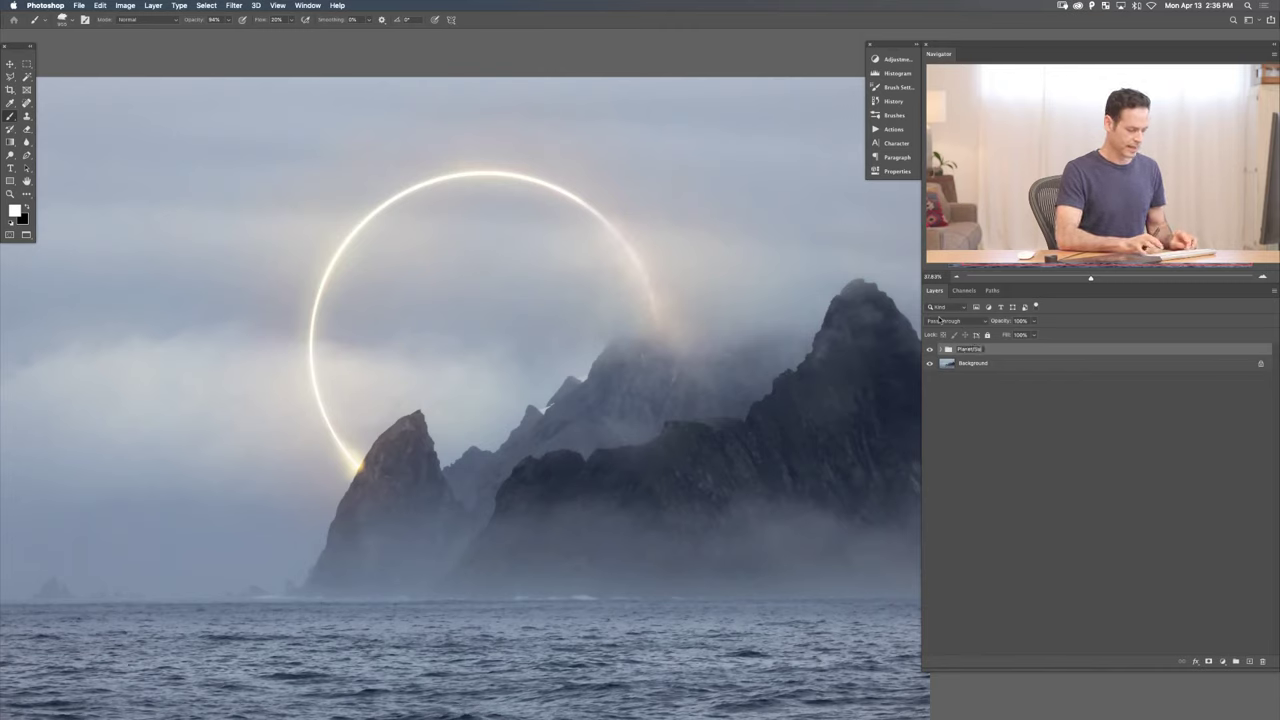
text(n)
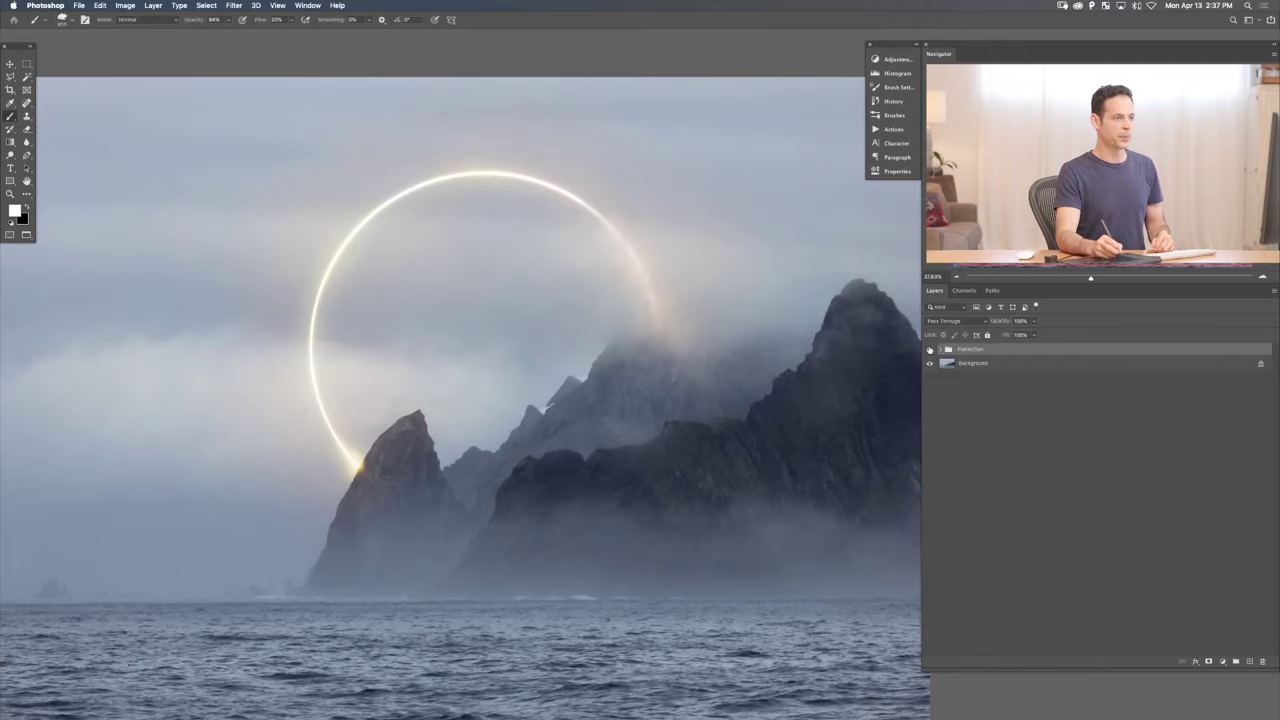
click(929, 349)
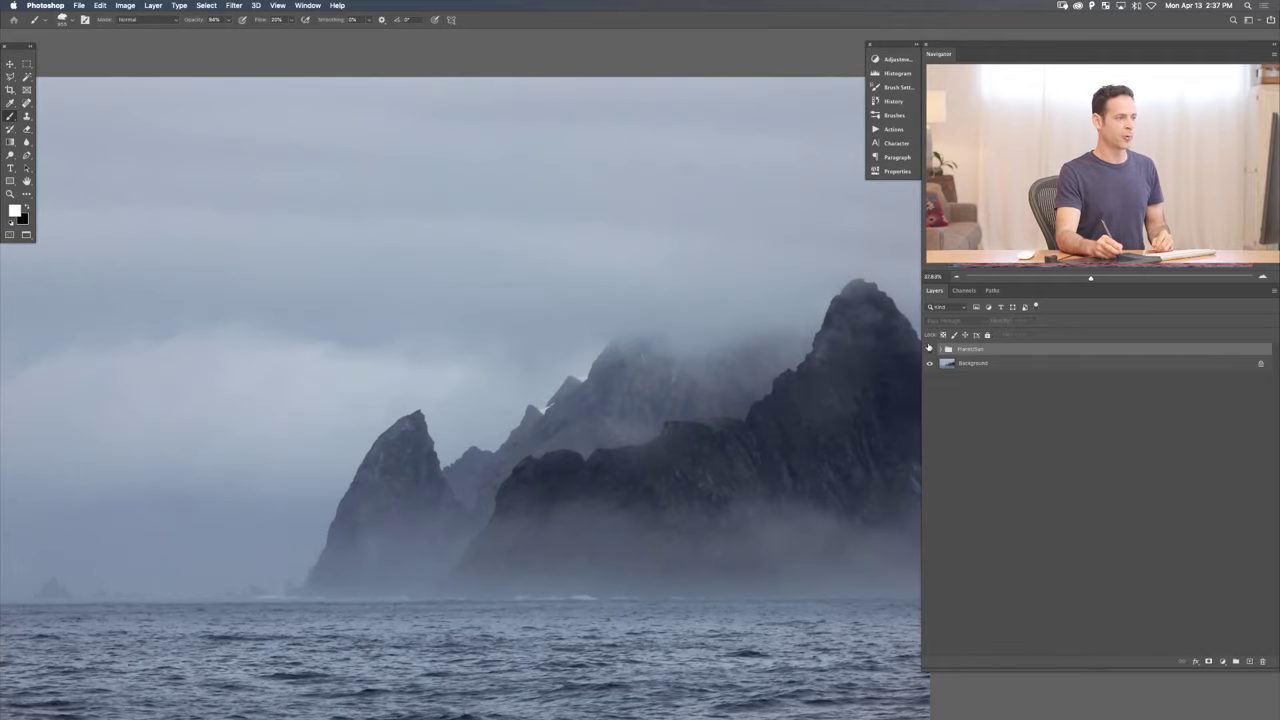
click(929, 349)
click(941, 349)
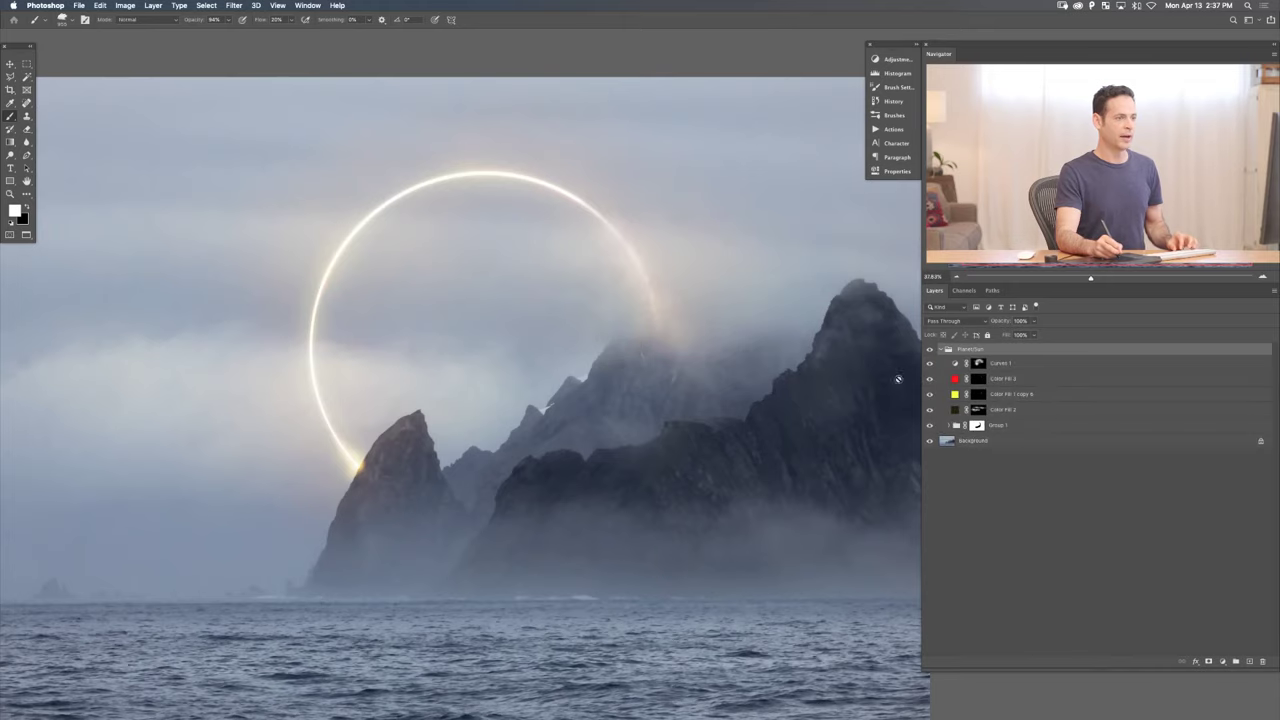
scroll(814, 437, down, 3)
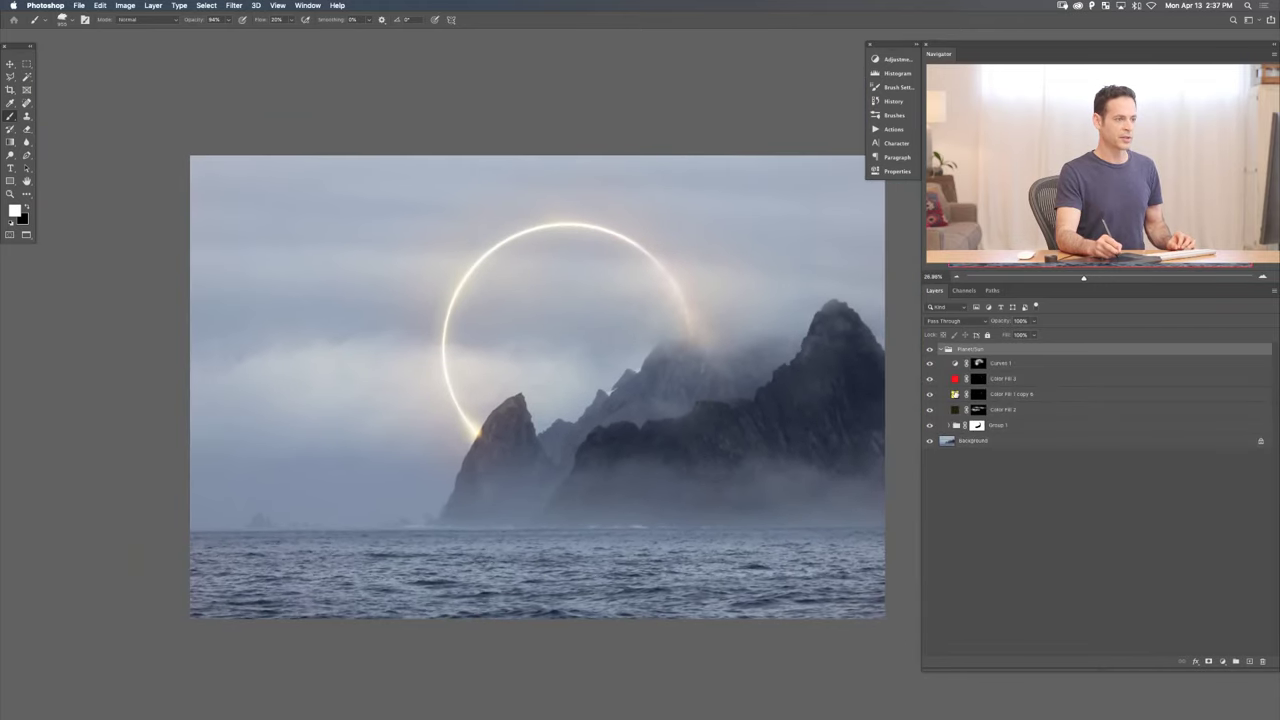
click(1040, 394)
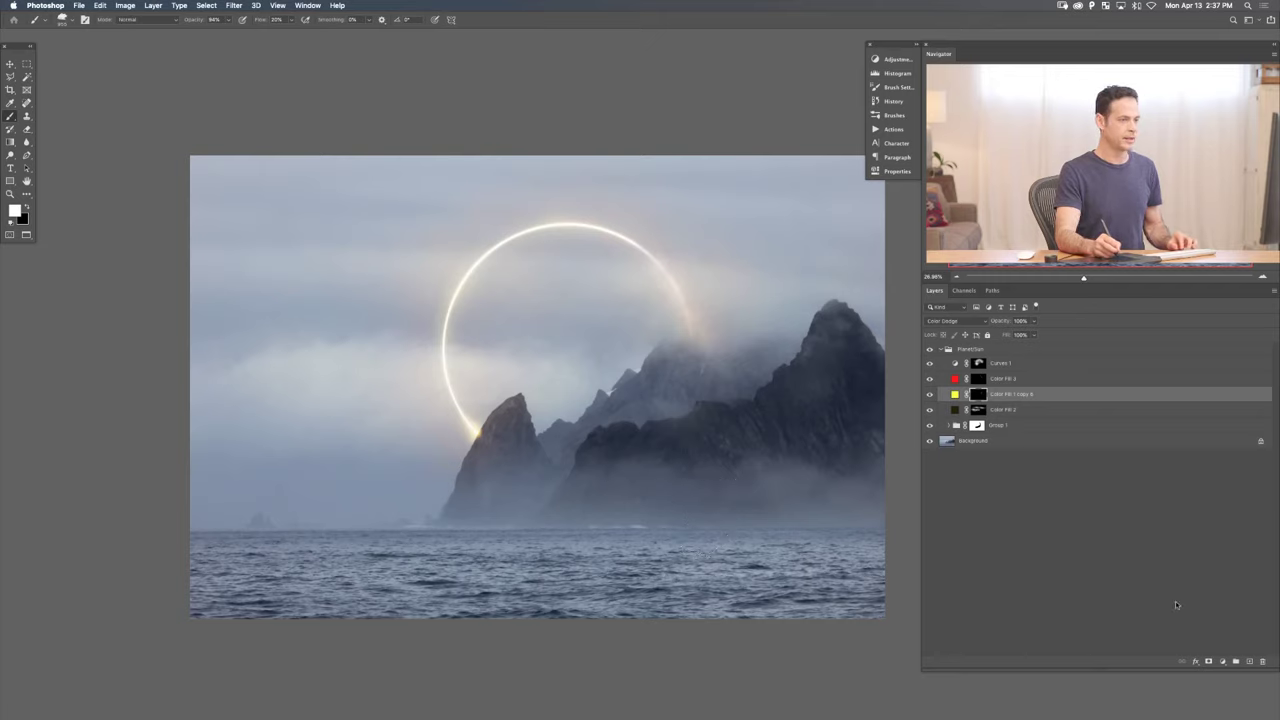
- Shrink the brush and duplicate the Color Fill 1 copy 6 glow layer as copy 8
drag(1074, 404, 1262, 661)
key(super+z)
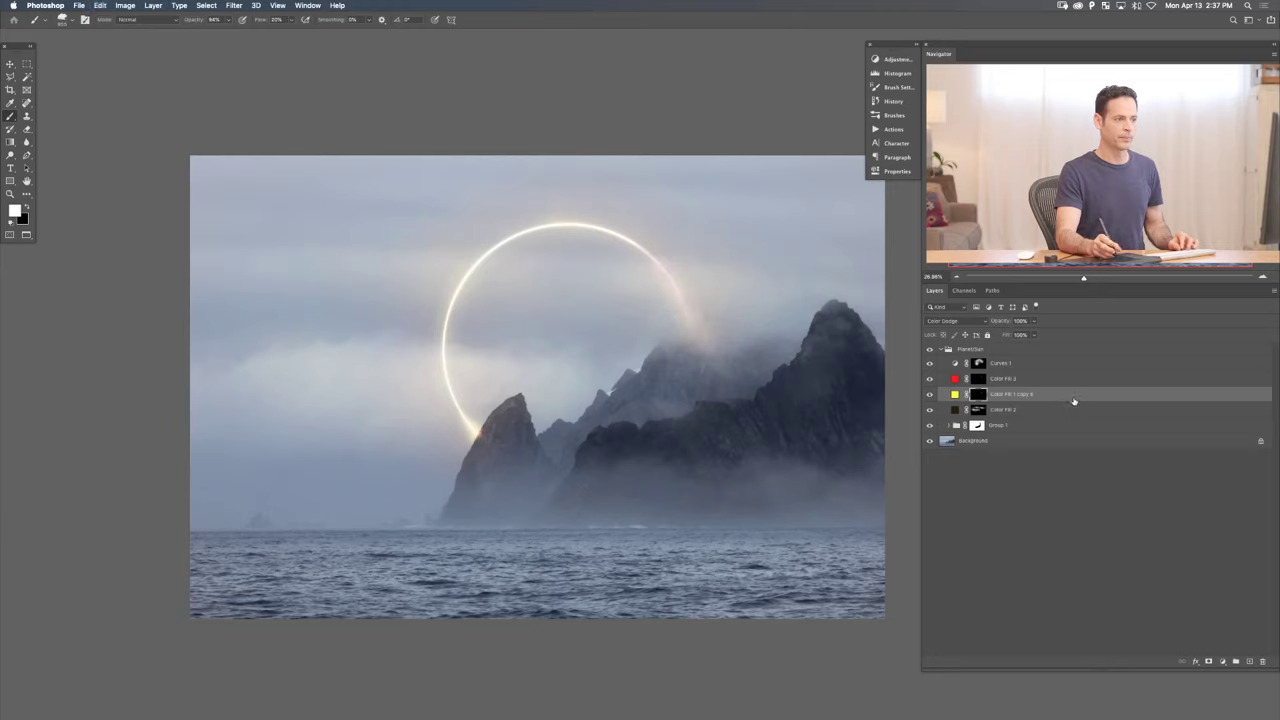
drag(1051, 396, 1248, 661)
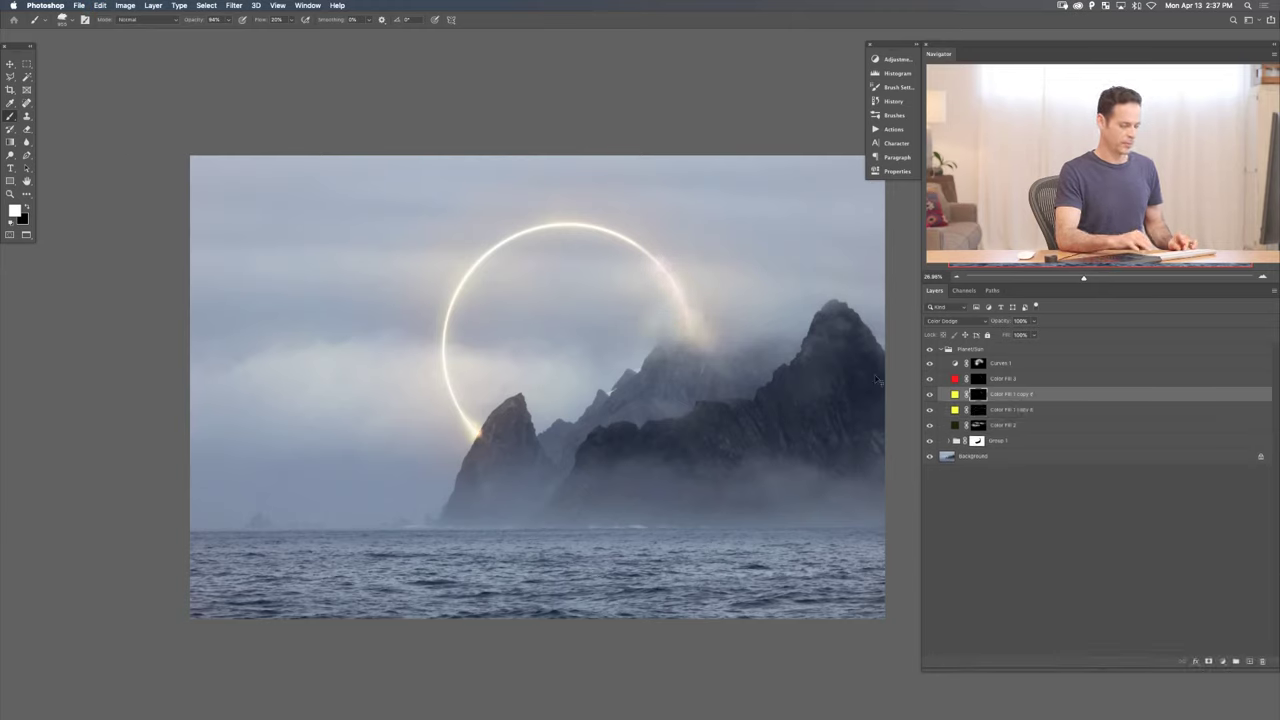
key(super+z)
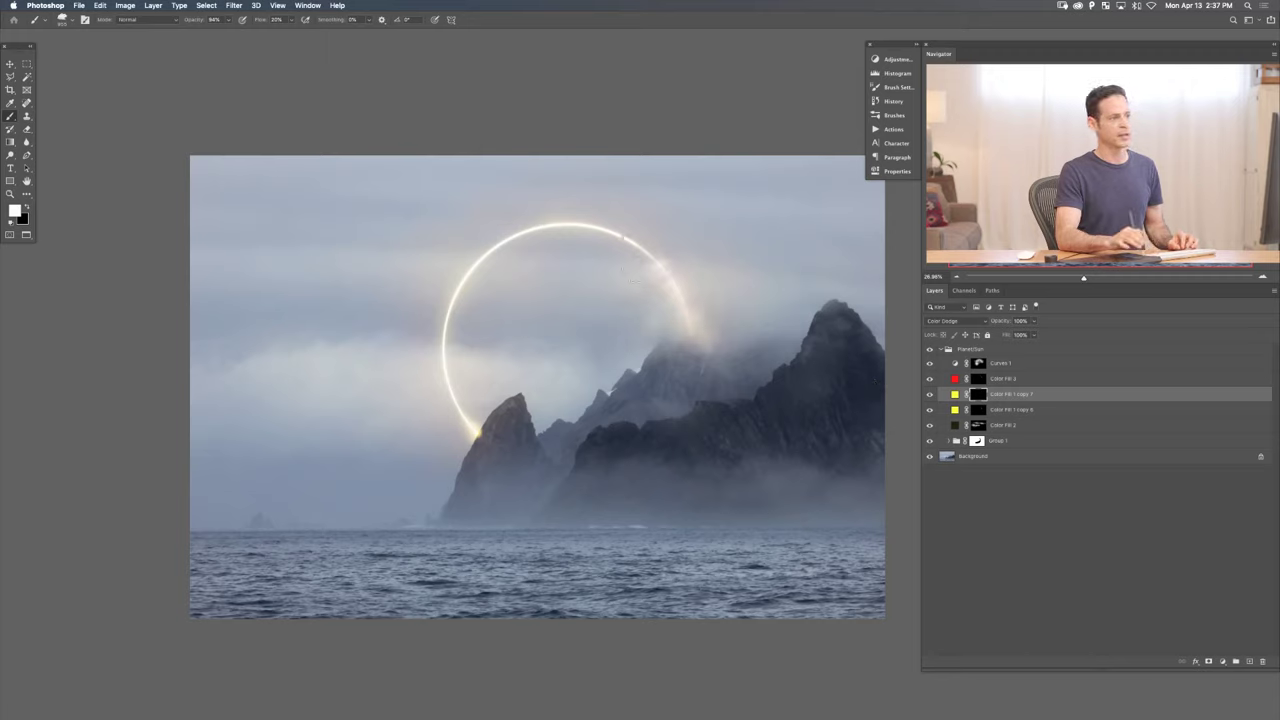
key(x)
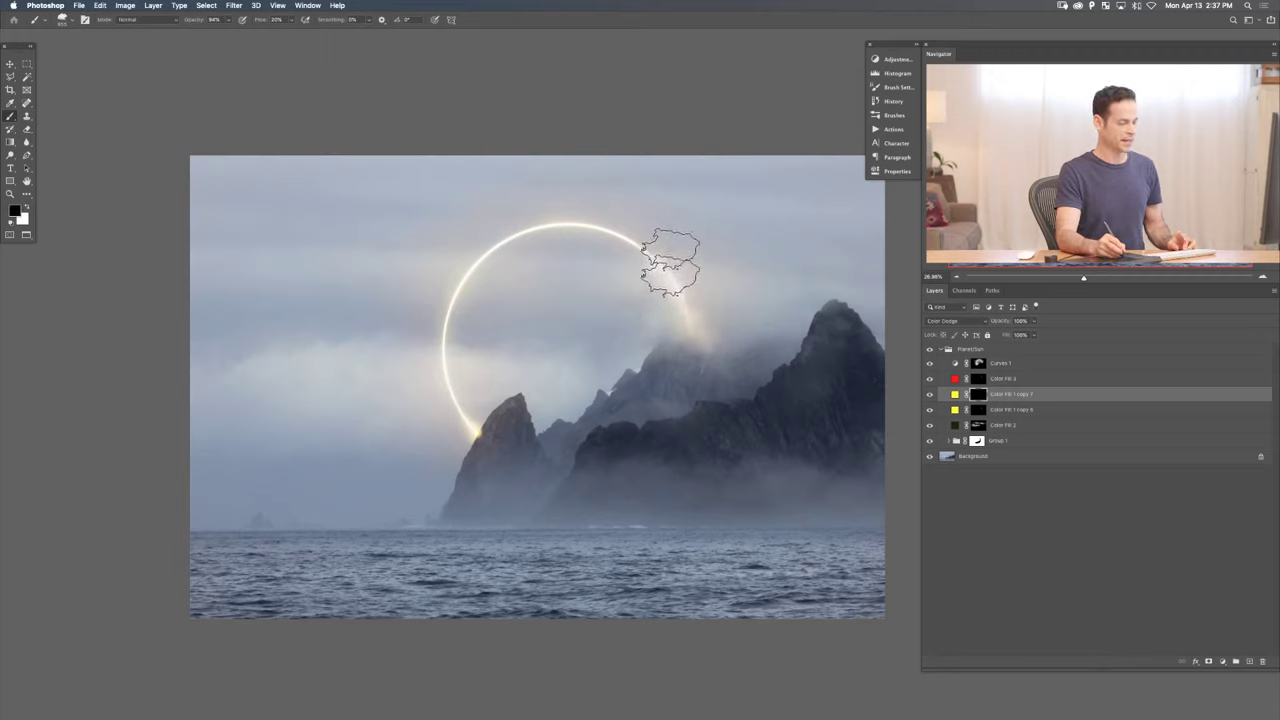
drag(650, 262, 645, 251)
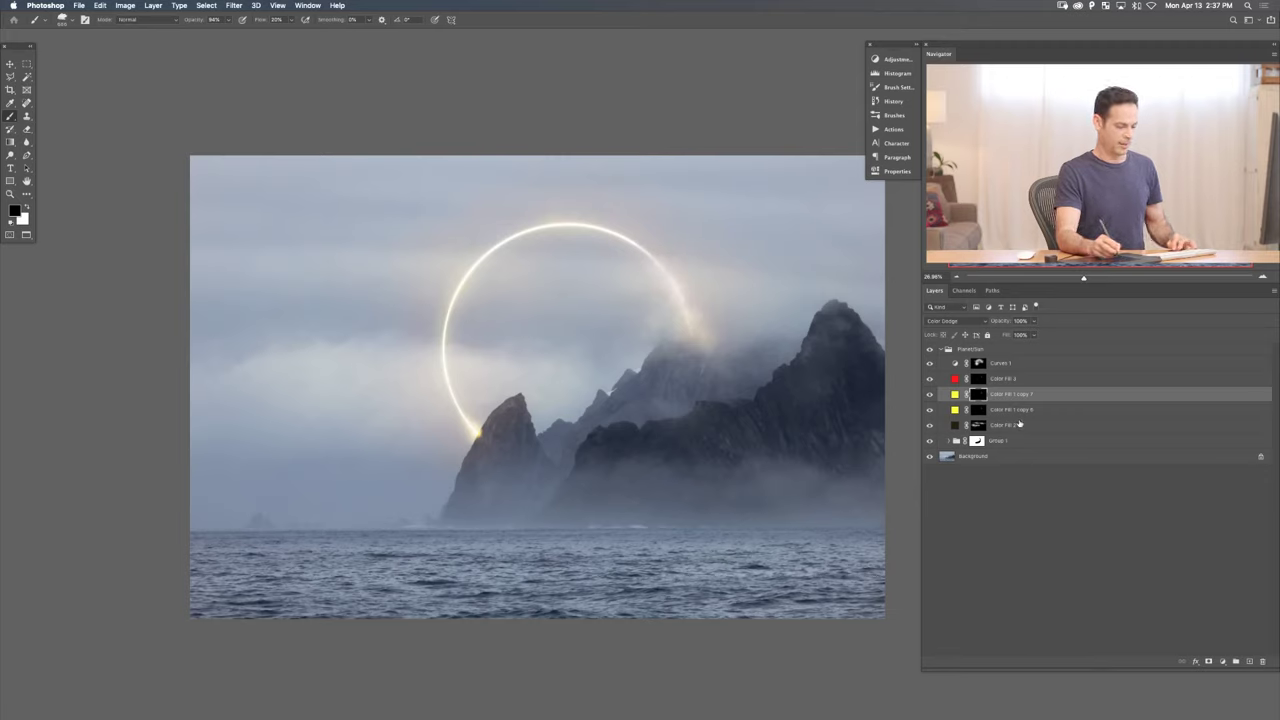
key(super+j)
- Paint white on the copy 8 mask to make two soft yellow glows on the water
key(x)
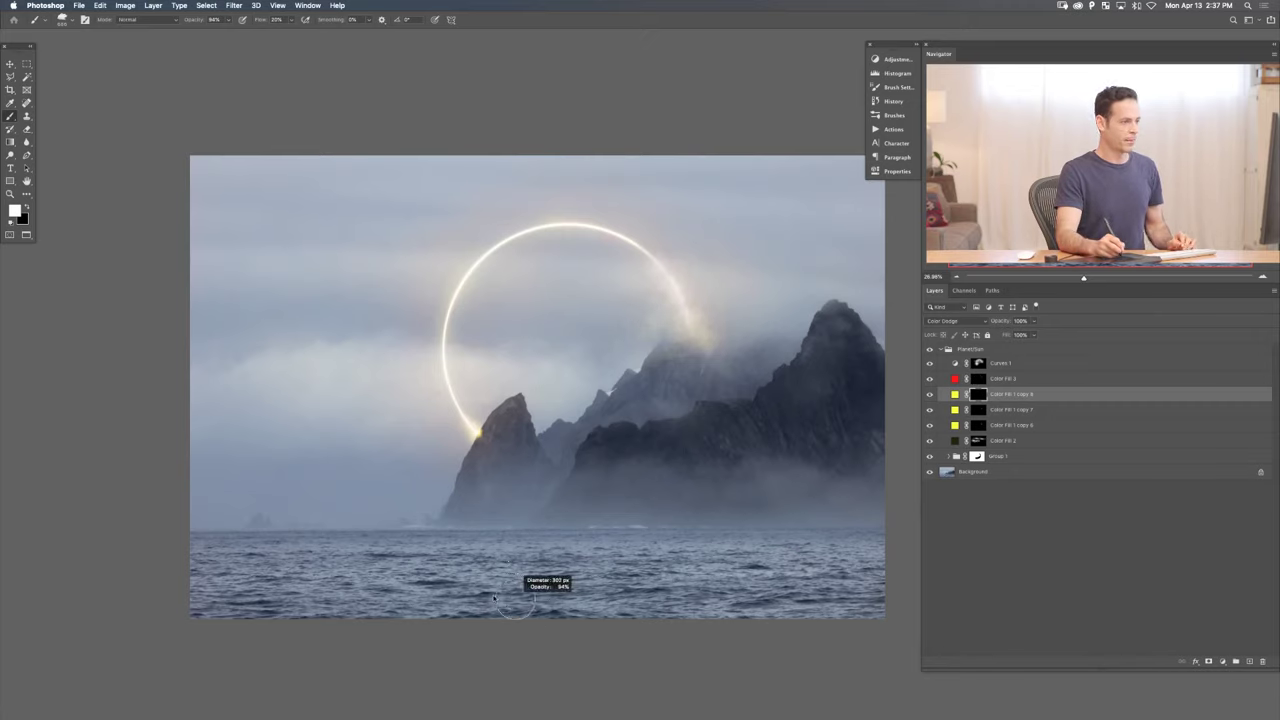
mouse_move(498, 600)
mouse_down()
mouse_move(466, 637)
mouse_move(718, 611)
mouse_move(681, 631)
mouse_move(502, 637)
mouse_move(463, 604)
mouse_move(446, 624)
mouse_move(473, 579)
mouse_move(454, 634)
mouse_move(543, 623)
mouse_move(645, 643)
mouse_move(731, 594)
mouse_move(728, 632)
mouse_up()
scroll(728, 632, up, 4)
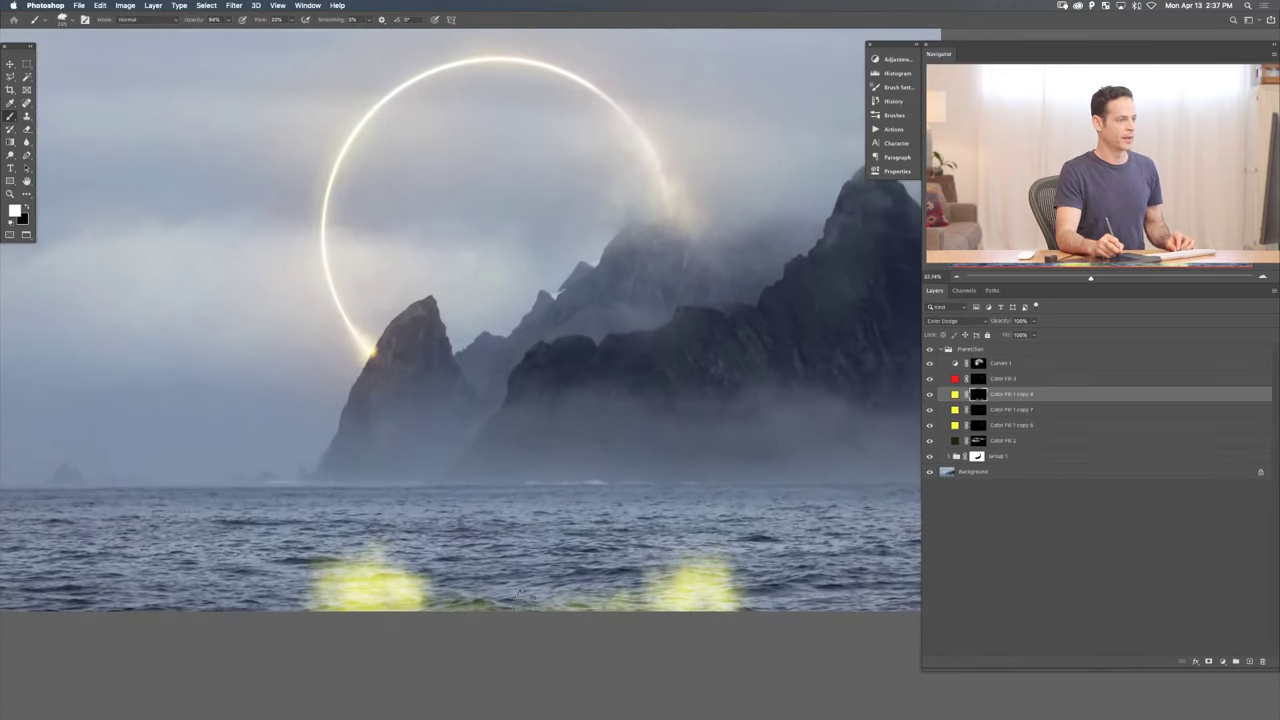
mouse_move(520, 593)
mouse_down()
mouse_move(430, 612)
mouse_move(365, 548)
mouse_move(527, 598)
mouse_up()
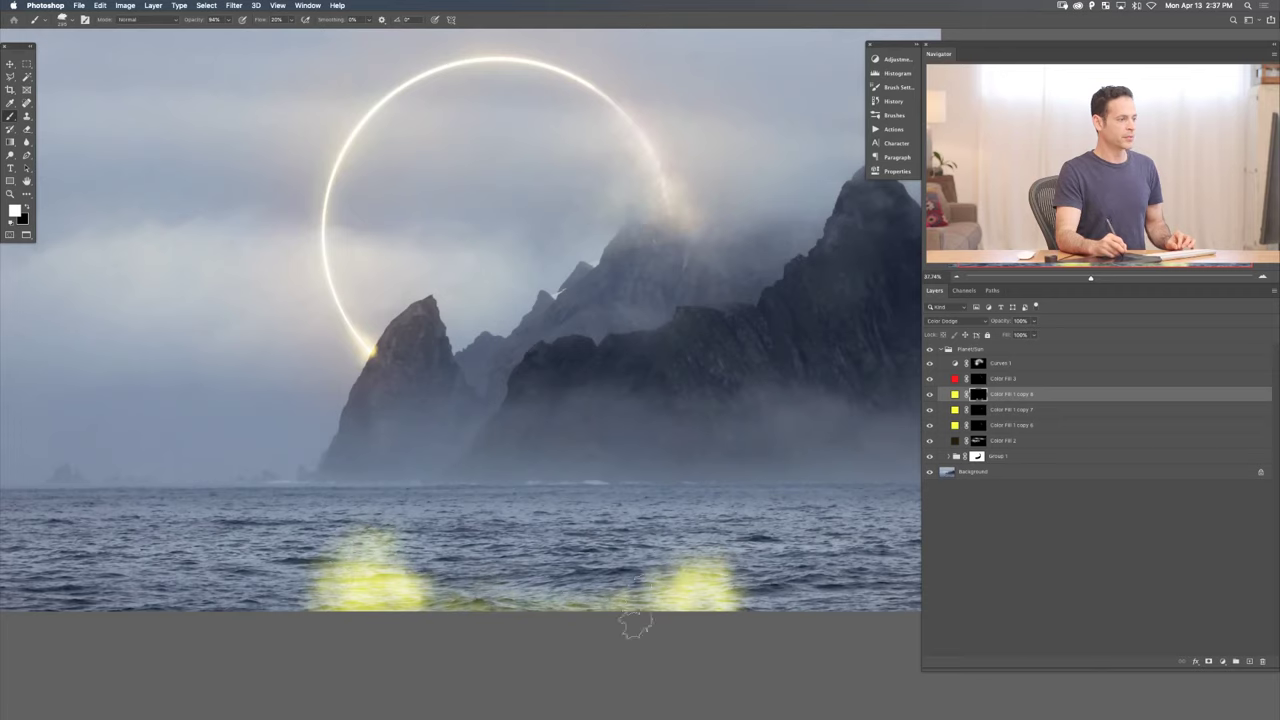
mouse_move(710, 538)
mouse_down()
mouse_move(720, 623)
mouse_move(758, 601)
mouse_move(746, 633)
mouse_move(770, 621)
mouse_move(727, 635)
mouse_up()
mouse_move(330, 603)
mouse_down()
mouse_move(285, 588)
mouse_move(300, 575)
mouse_up()
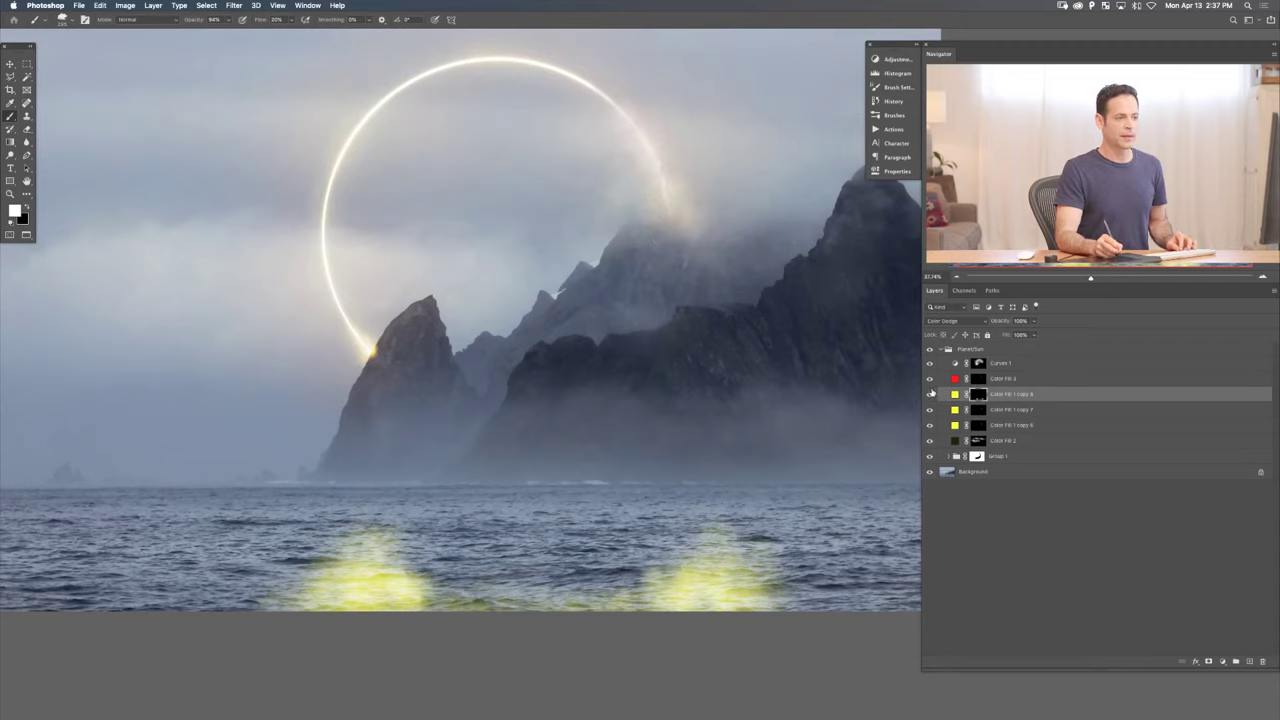
- Toggle the sea glows to compare, then open the glow layer's blending options
click(929, 394)
click(929, 394)
click(929, 394)
click(929, 394)
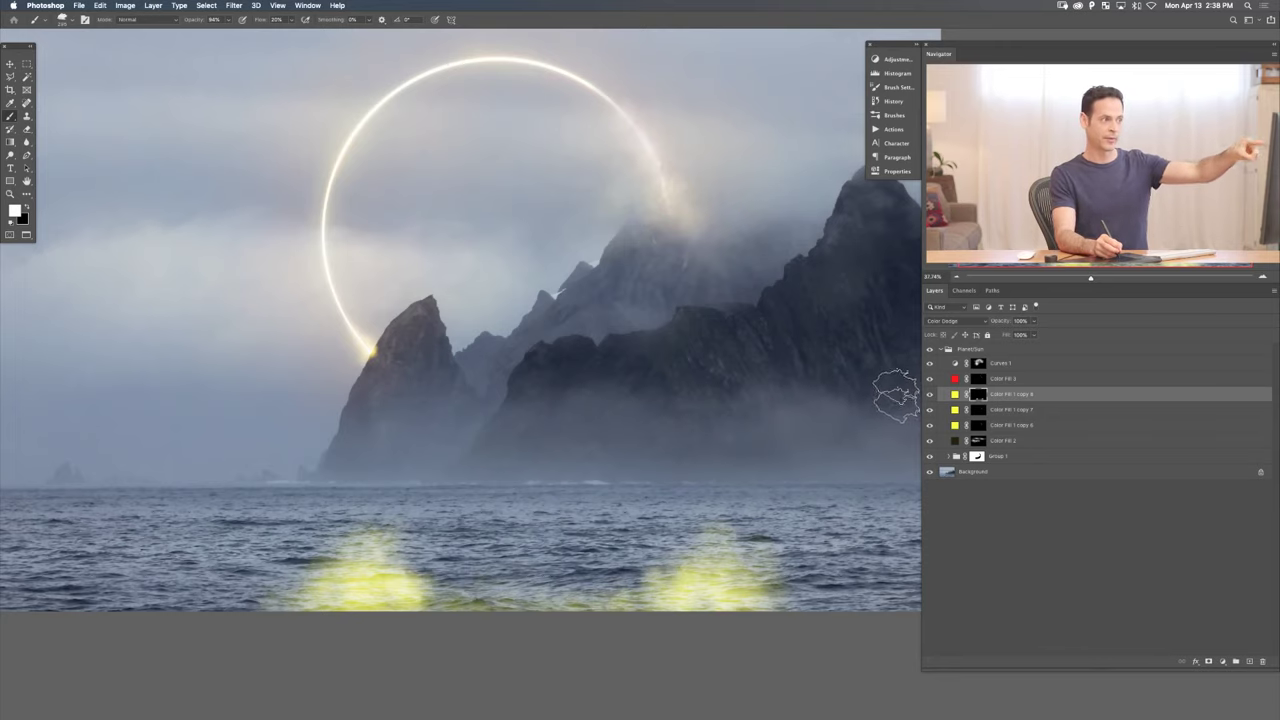
double_click(1063, 393)
drag(369, 357, 415, 98)
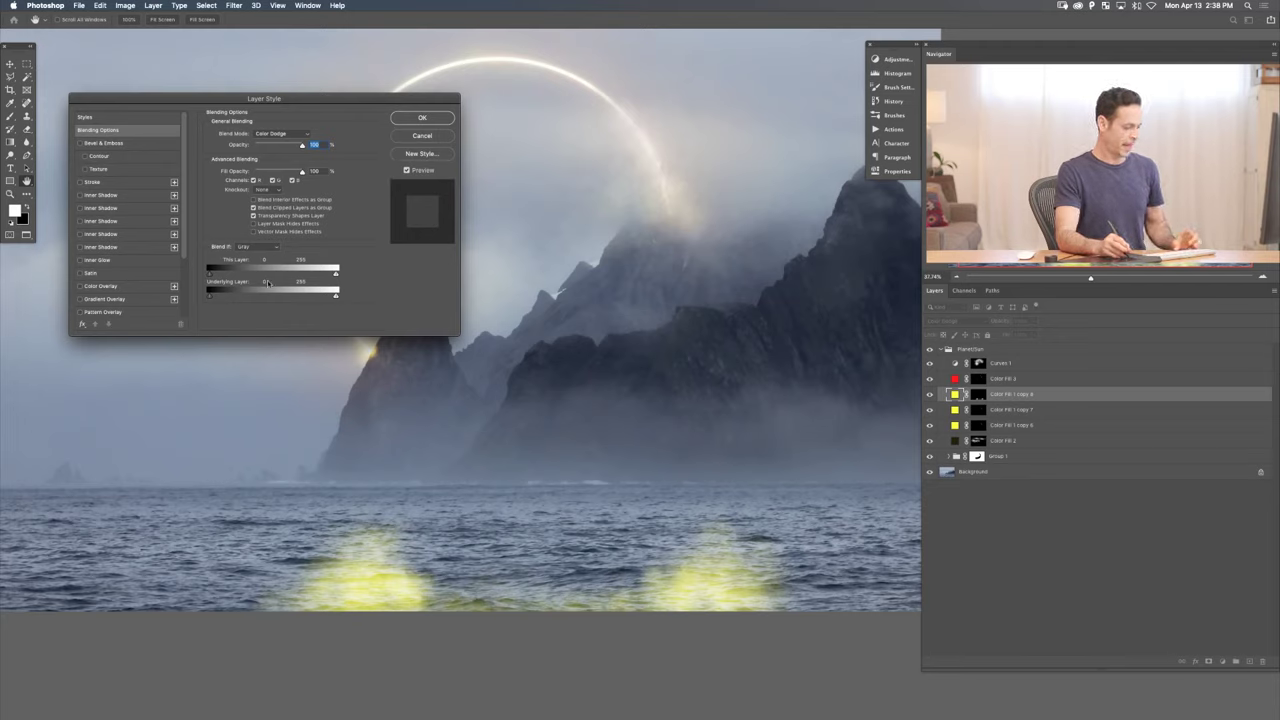
- Split the Underlying Layer black Blend If slider so the sea glow fades over darker water
key(alt)
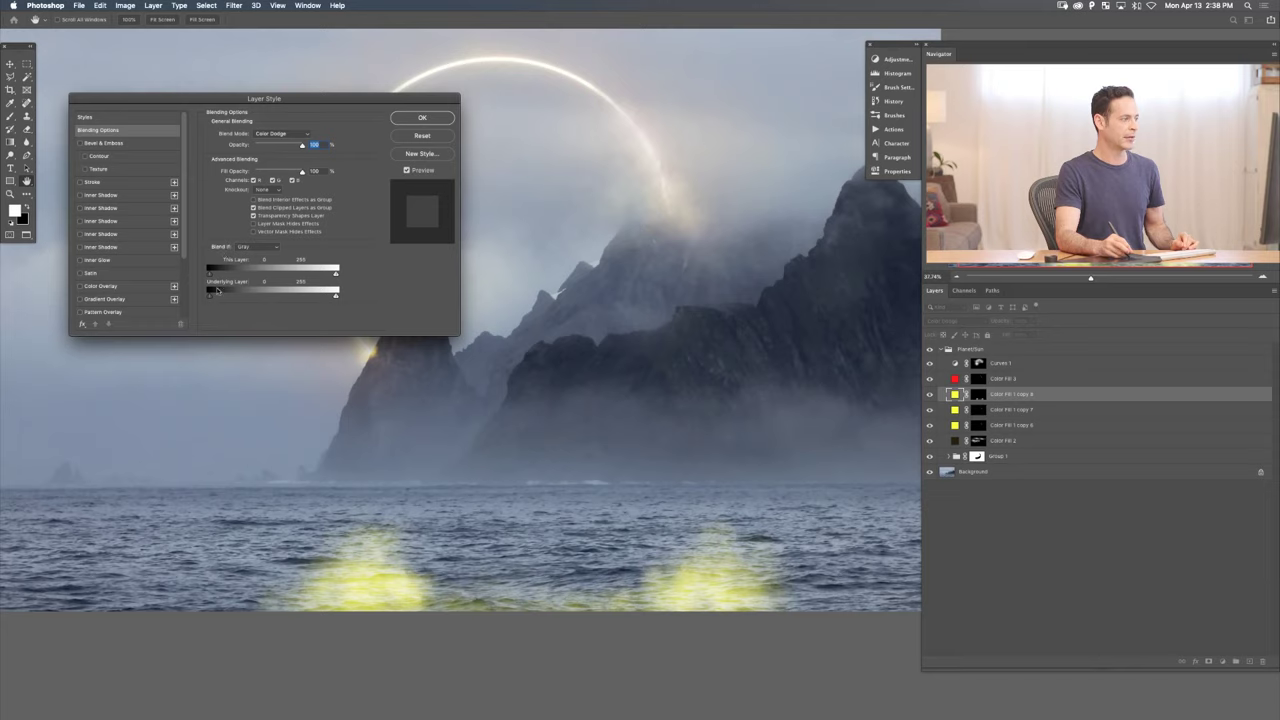
drag(246, 296, 278, 298)
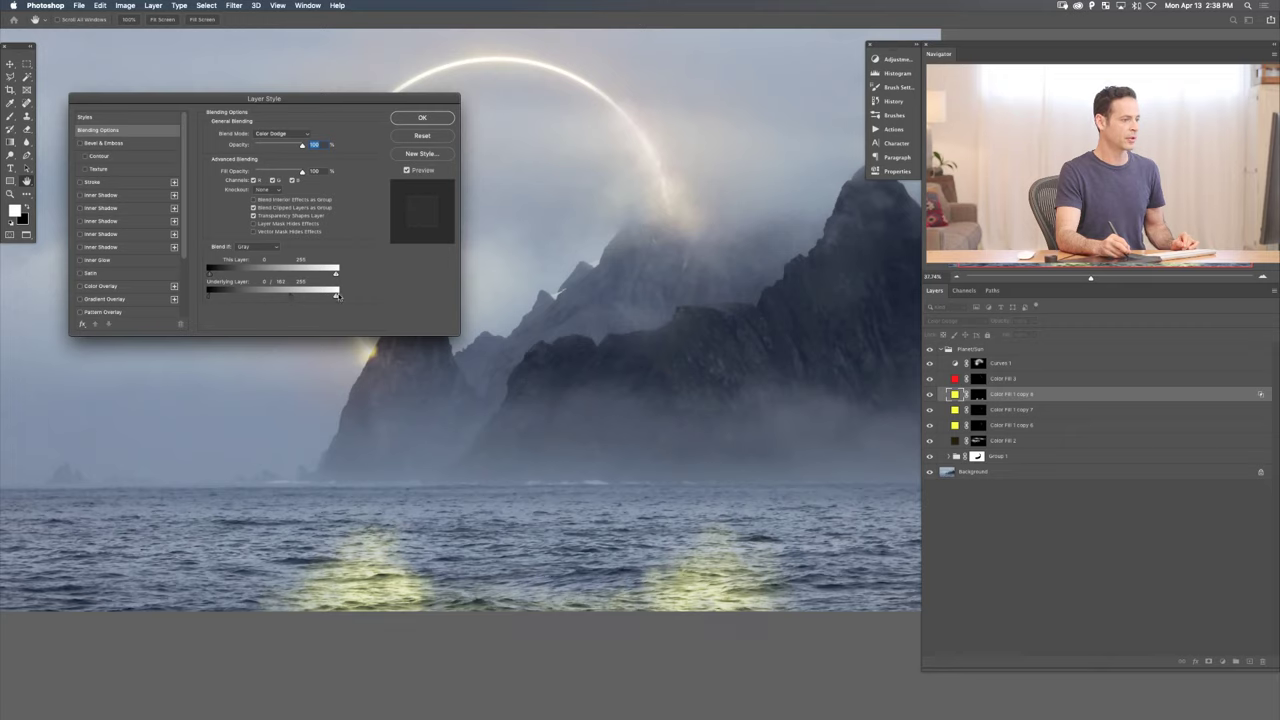
drag(345, 296, 329, 293)
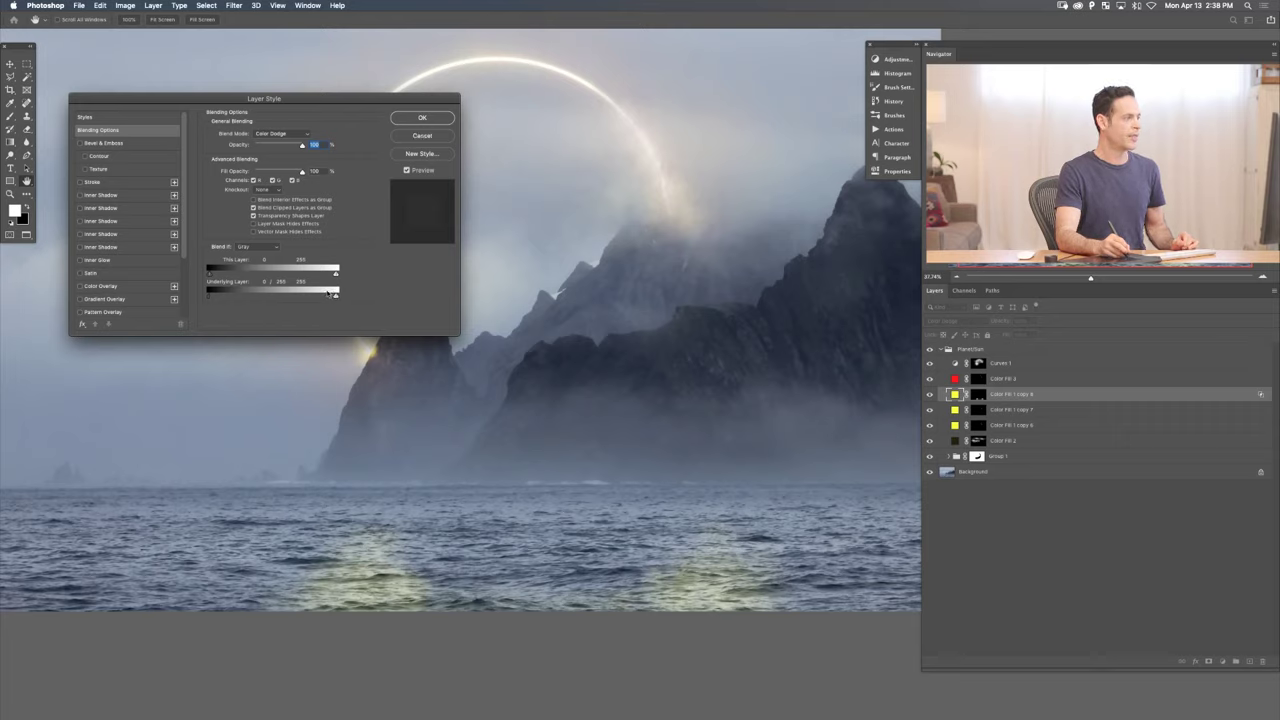
click(412, 120)
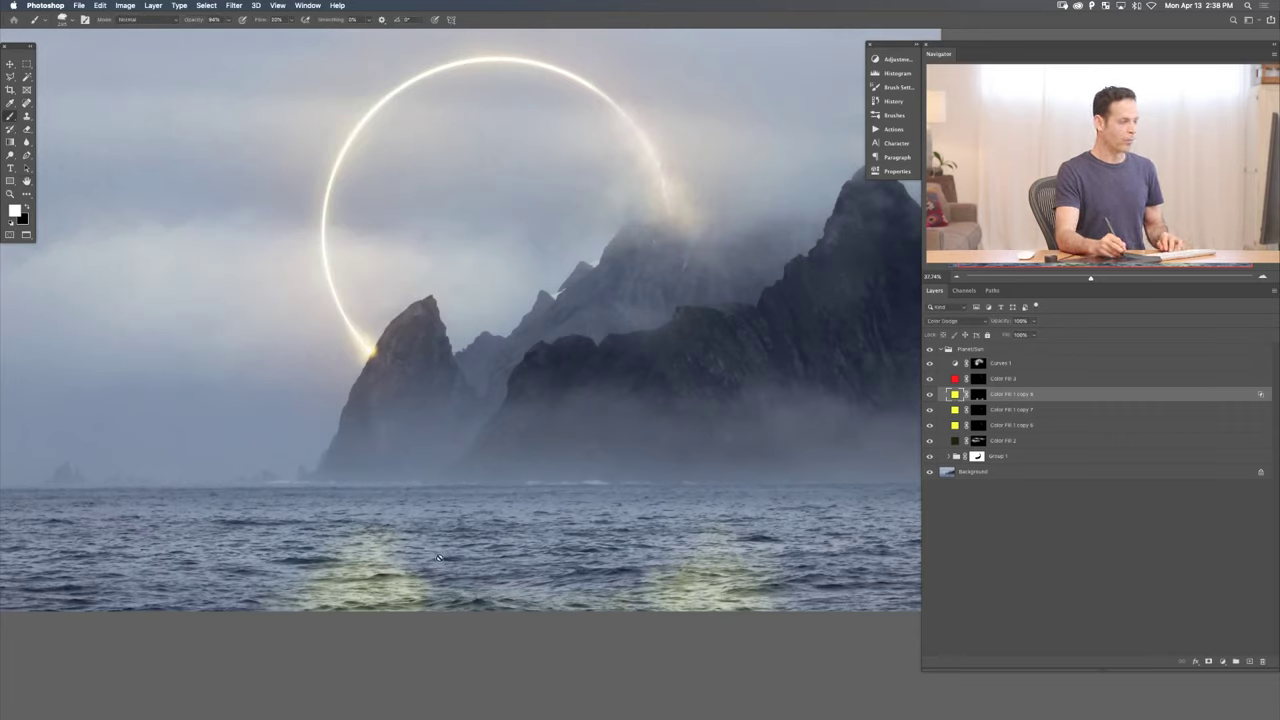
- Brush the sea glow's mask to spread the left glow further left
key(super+backslash)
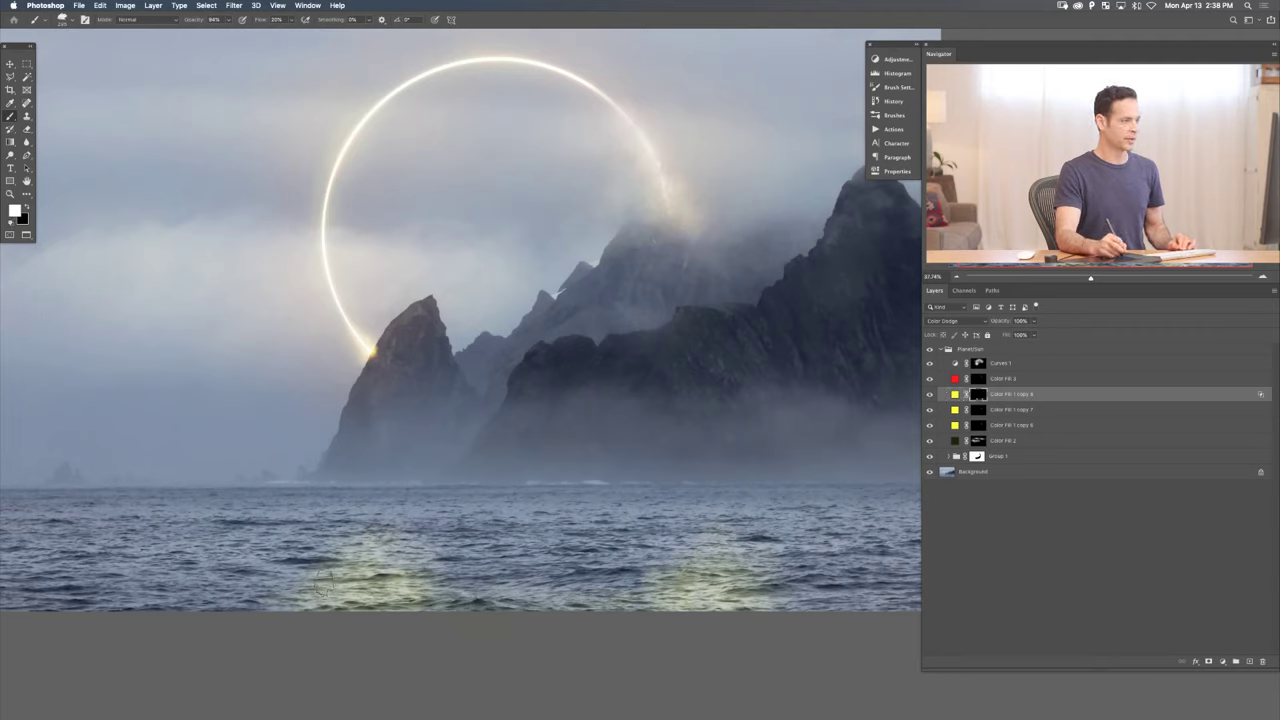
drag(300, 585, 262, 600)
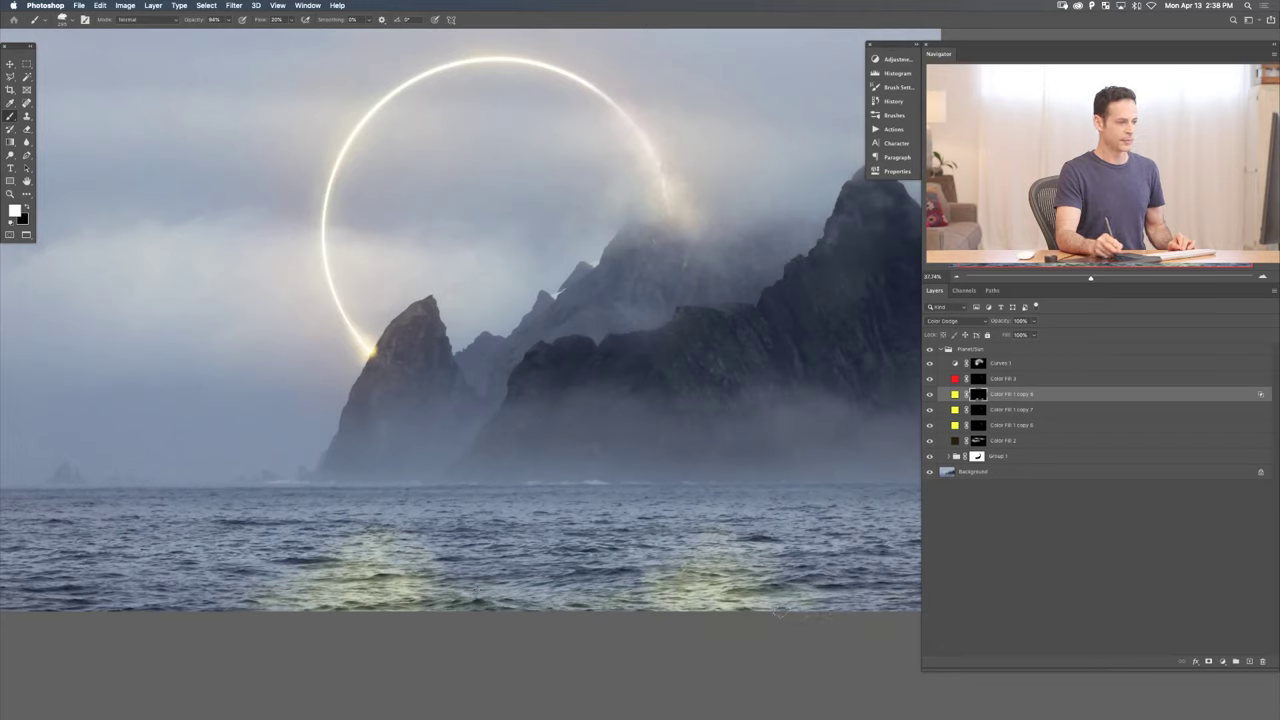
key(x)
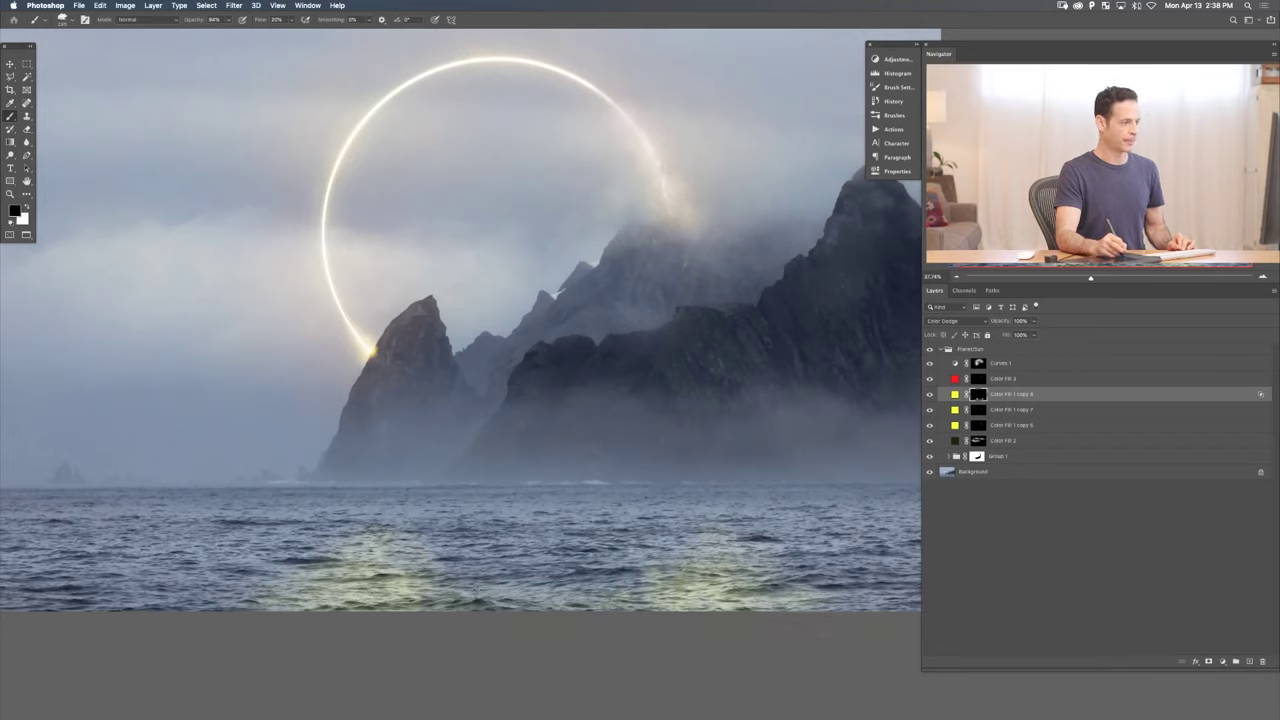
- Change the Color Fill 1 copy 8 fill to a muted dark olive and compare the glow
double_click(955, 395)
drag(642, 375, 202, 303)
drag(257, 430, 259, 434)
mouse_move(230, 335)
mouse_down()
mouse_move(208, 372)
mouse_move(177, 366)
mouse_move(207, 402)
mouse_up()
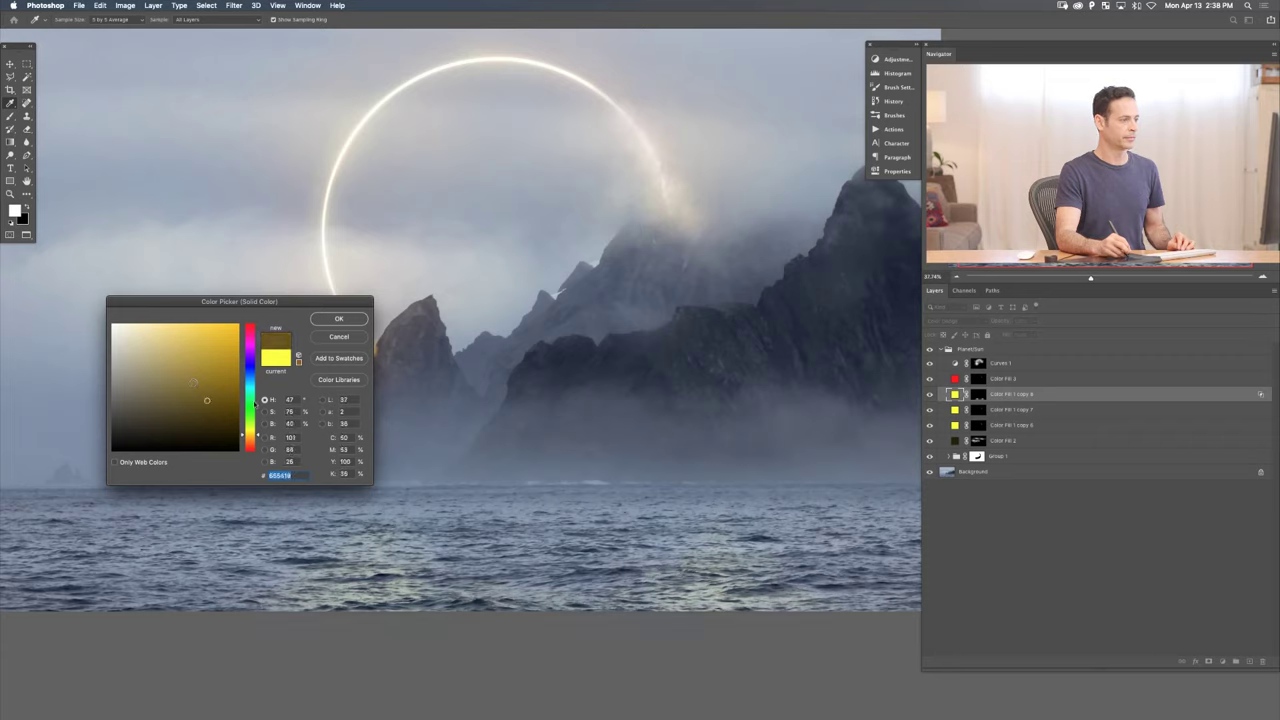
drag(258, 437, 258, 438)
click(340, 319)
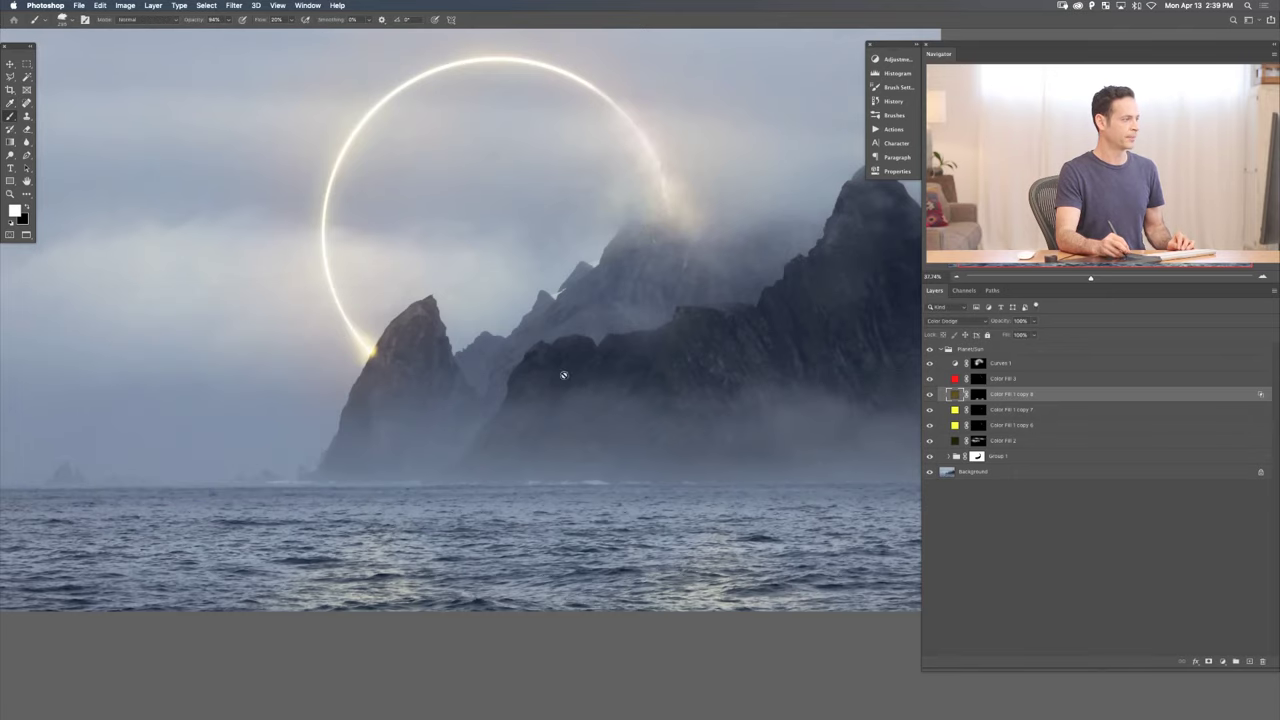
click(929, 395)
click(929, 395)
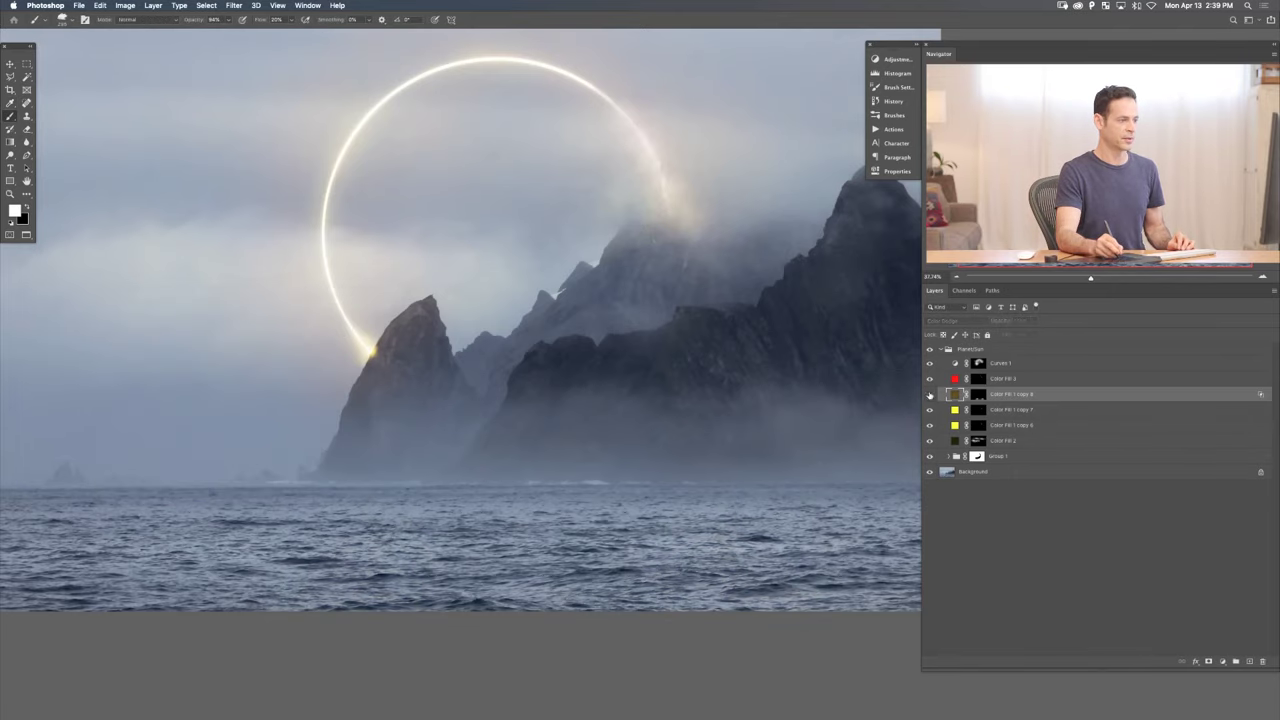
- Darken the sea glow fill further to brown, then target its mask
scroll(752, 443, down, 3)
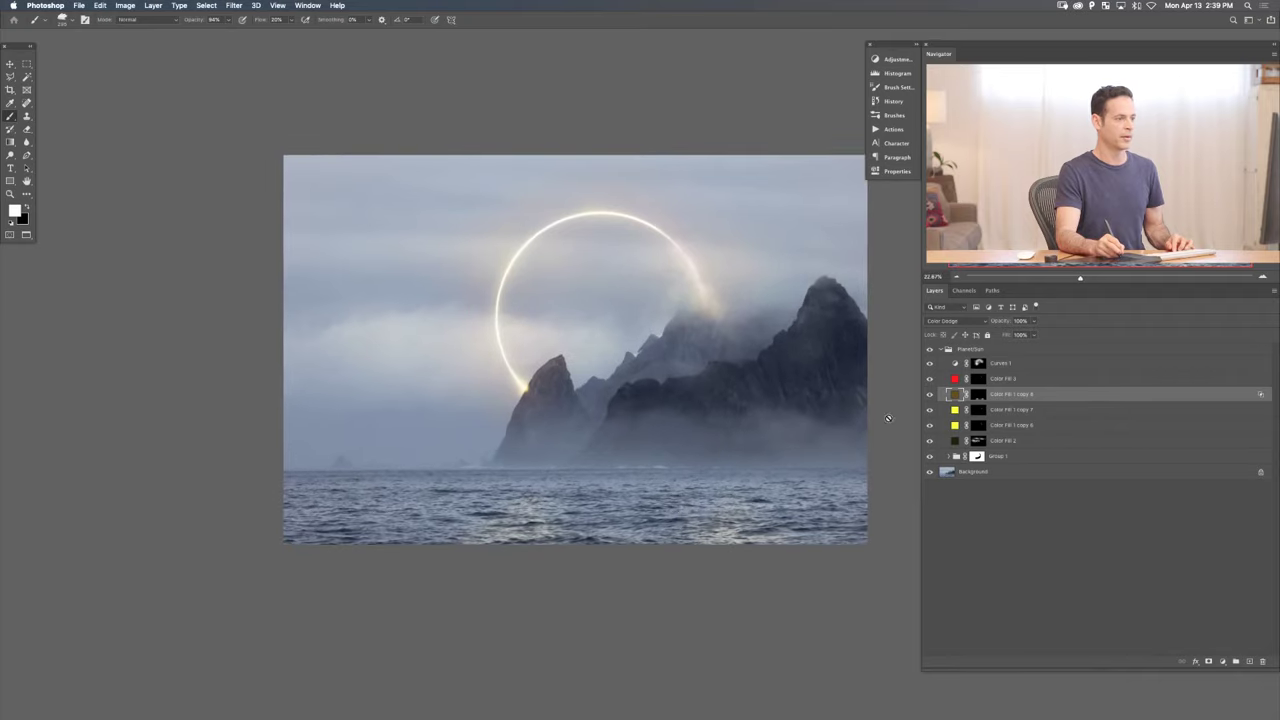
double_click(955, 394)
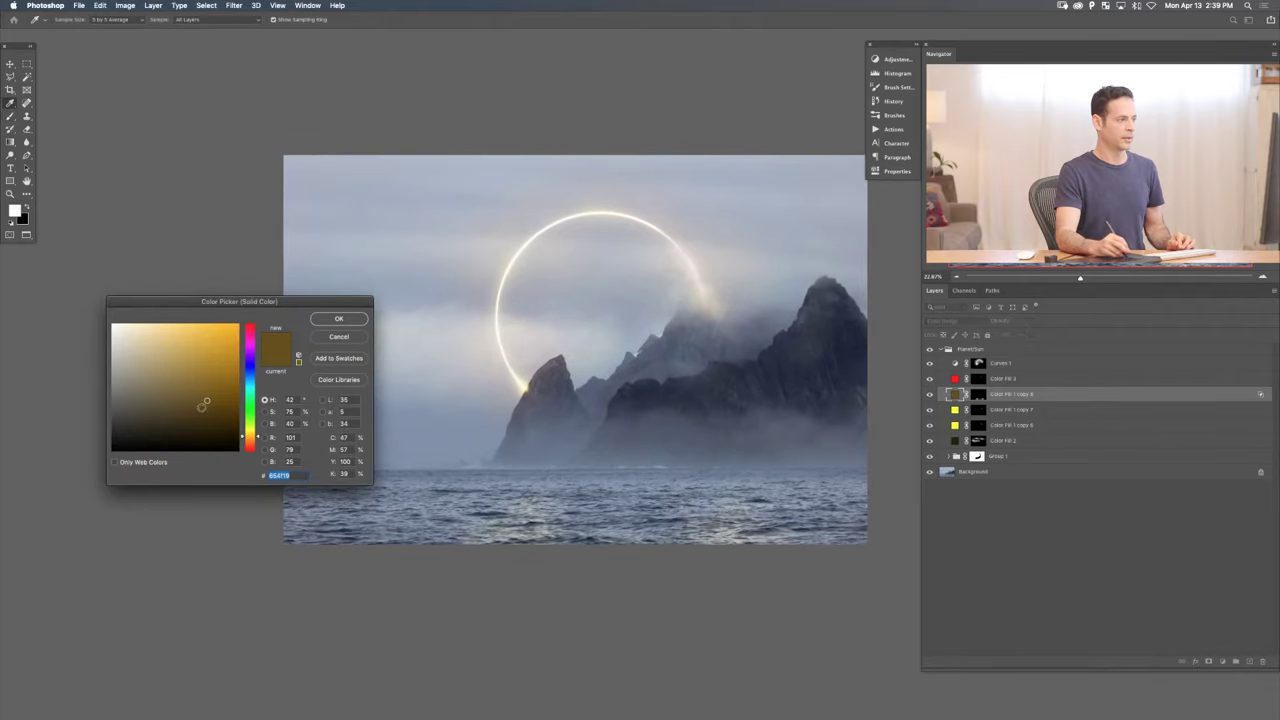
click(195, 407)
click(349, 319)
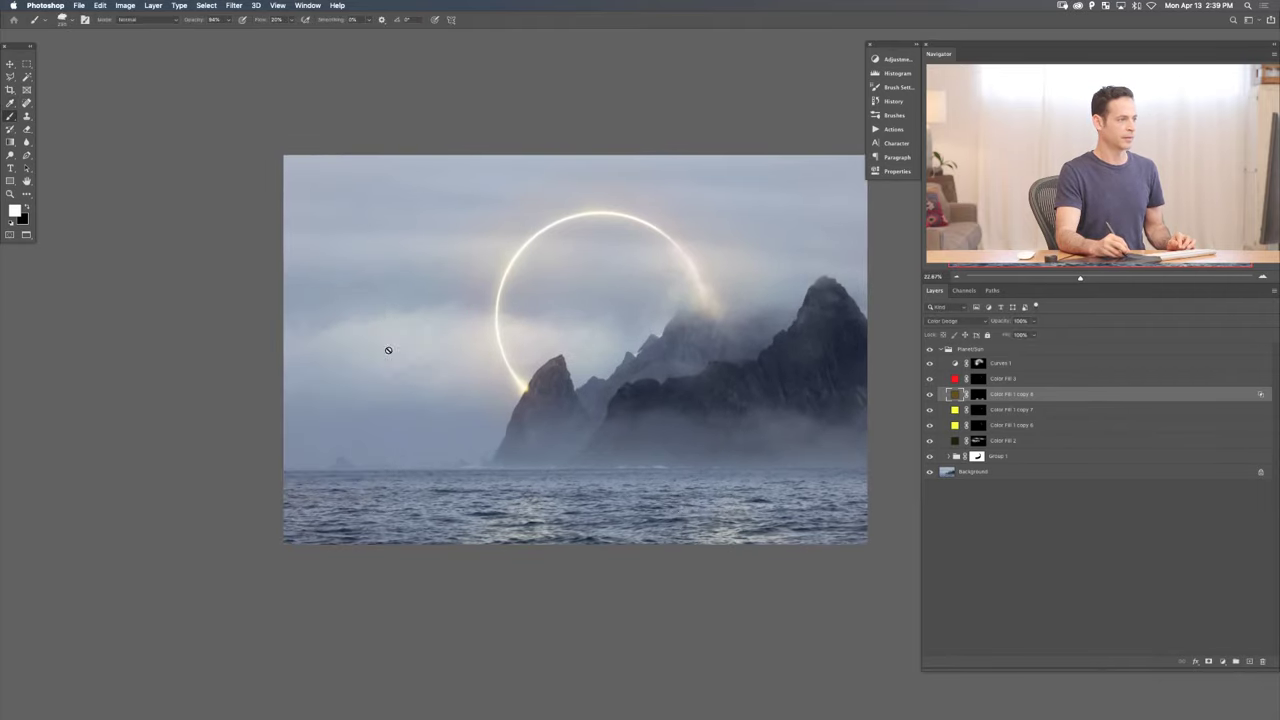
click(977, 394)
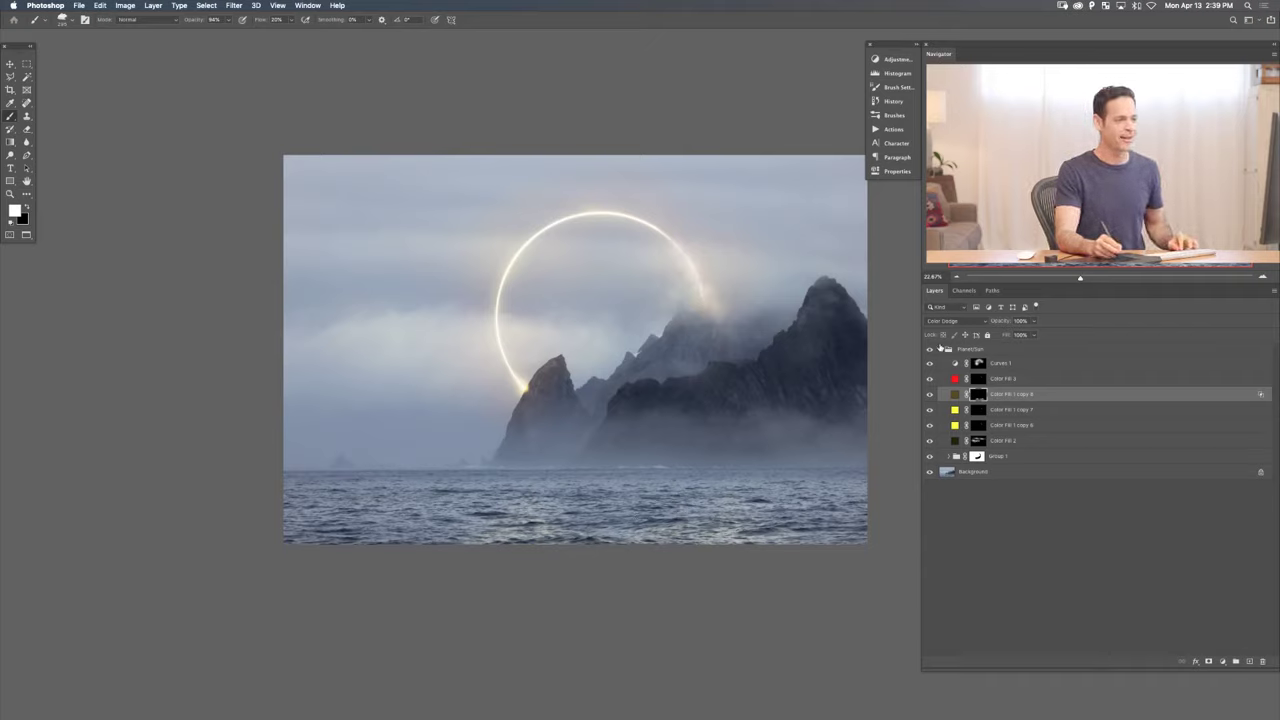
click(940, 348)
click(930, 349)
click(930, 349)
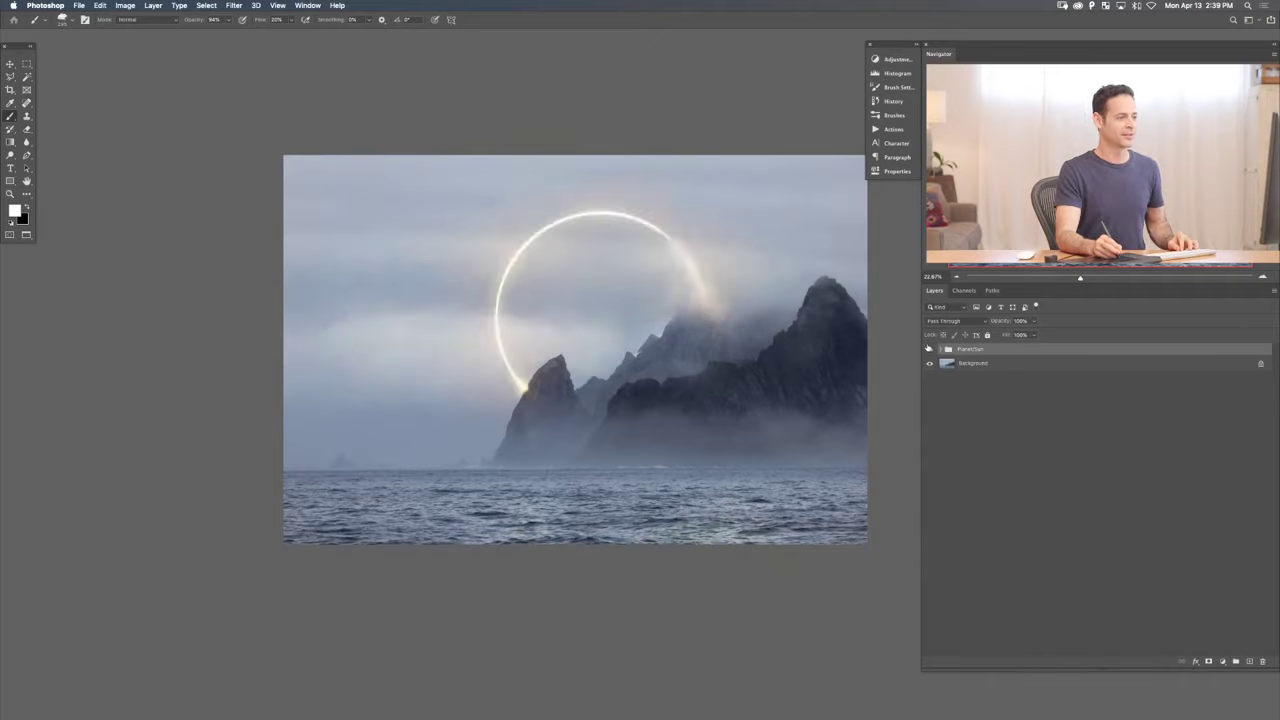
click(930, 349)
click(929, 349)
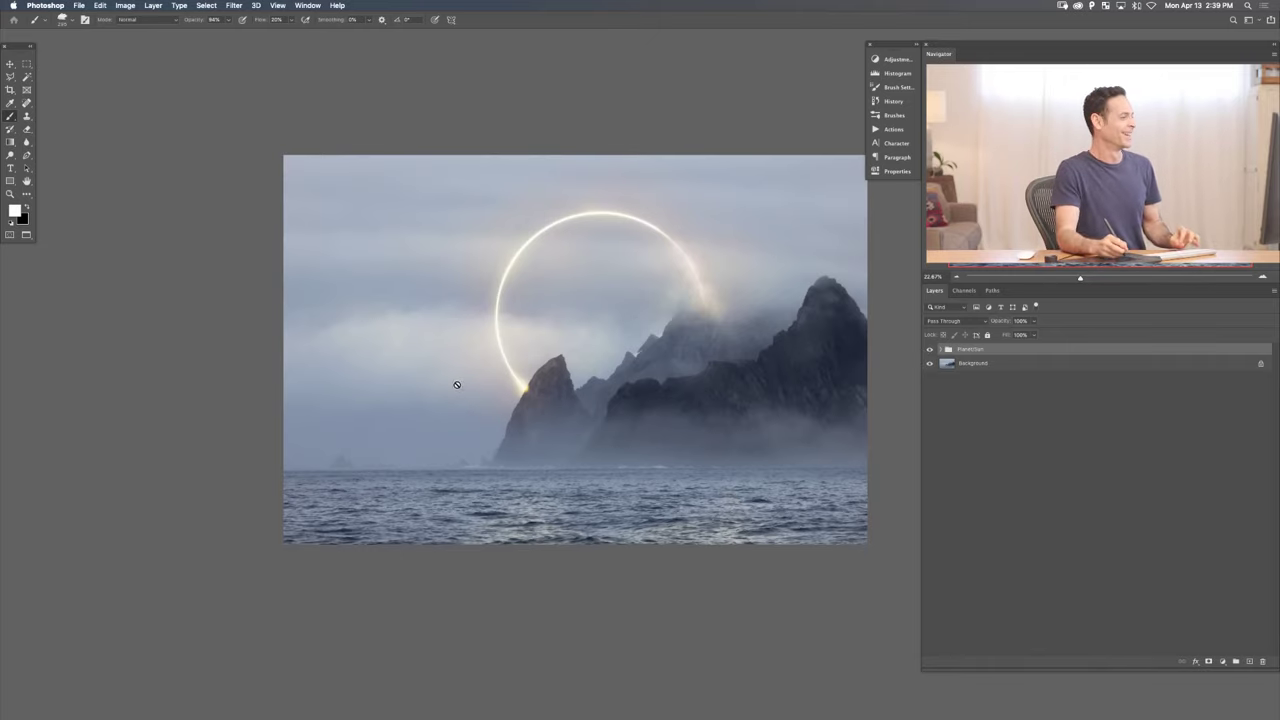
scroll(706, 427, up, 5)
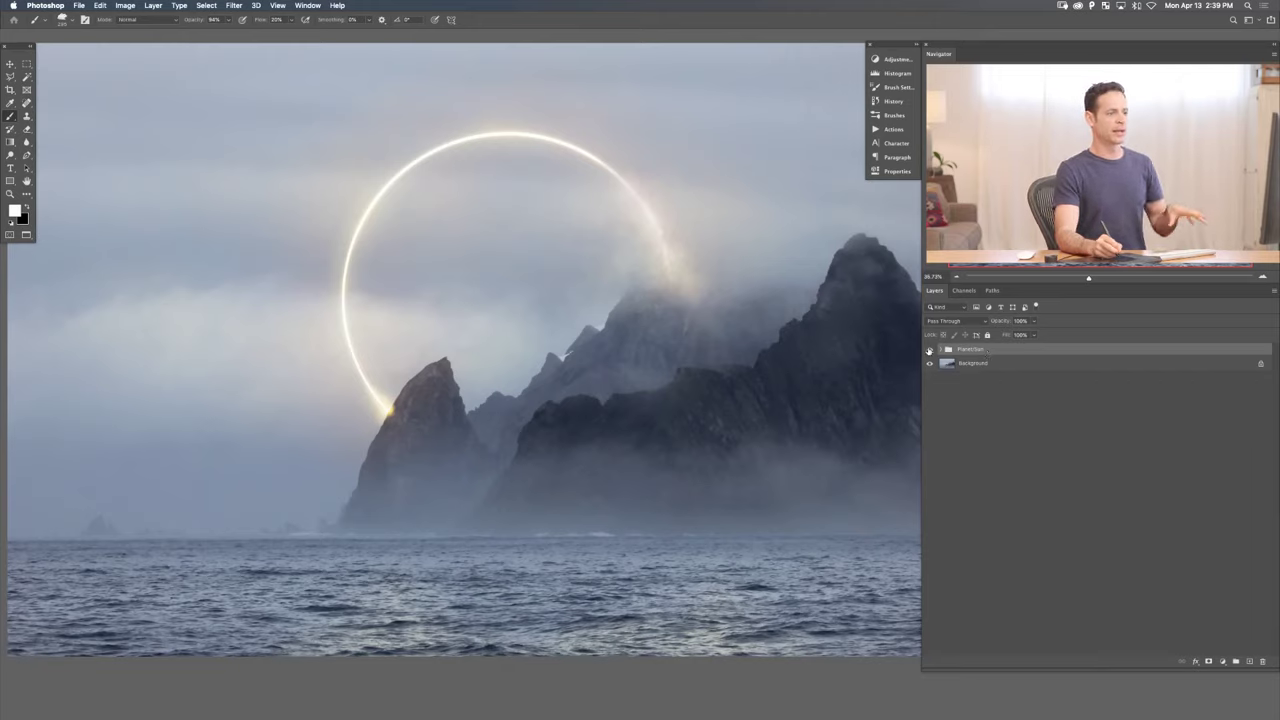
click(930, 348)
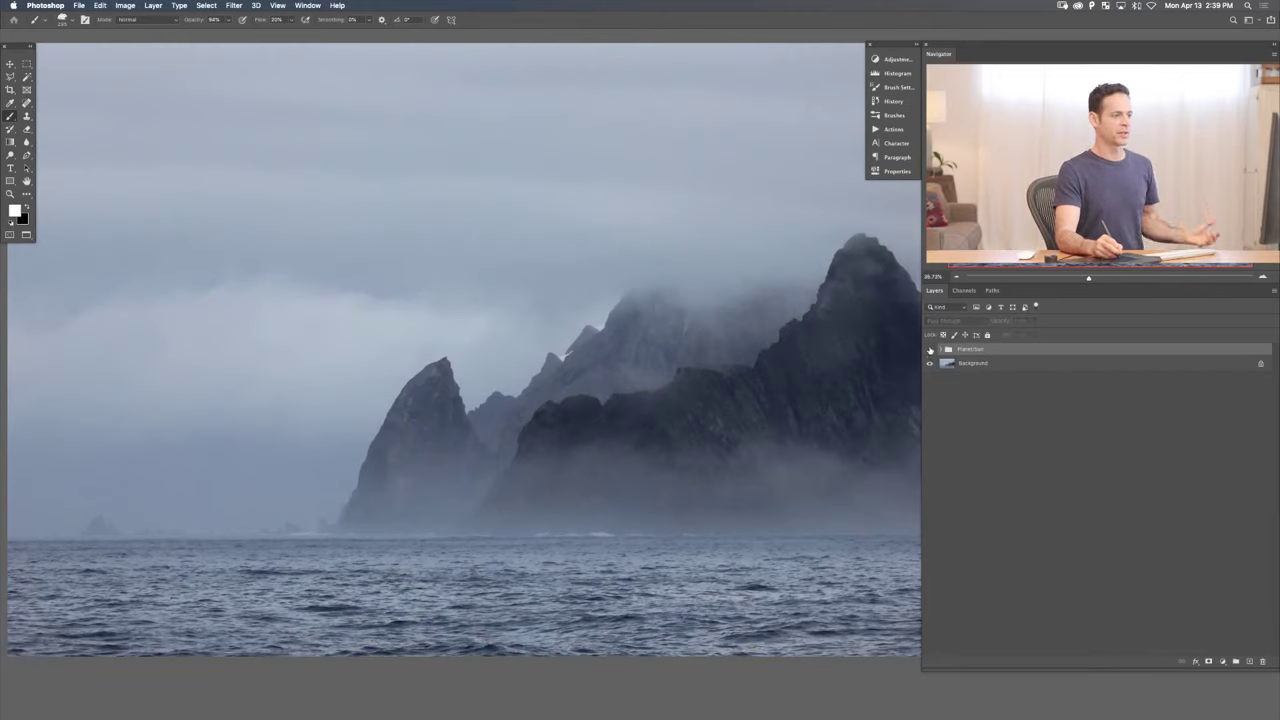
click(929, 349)
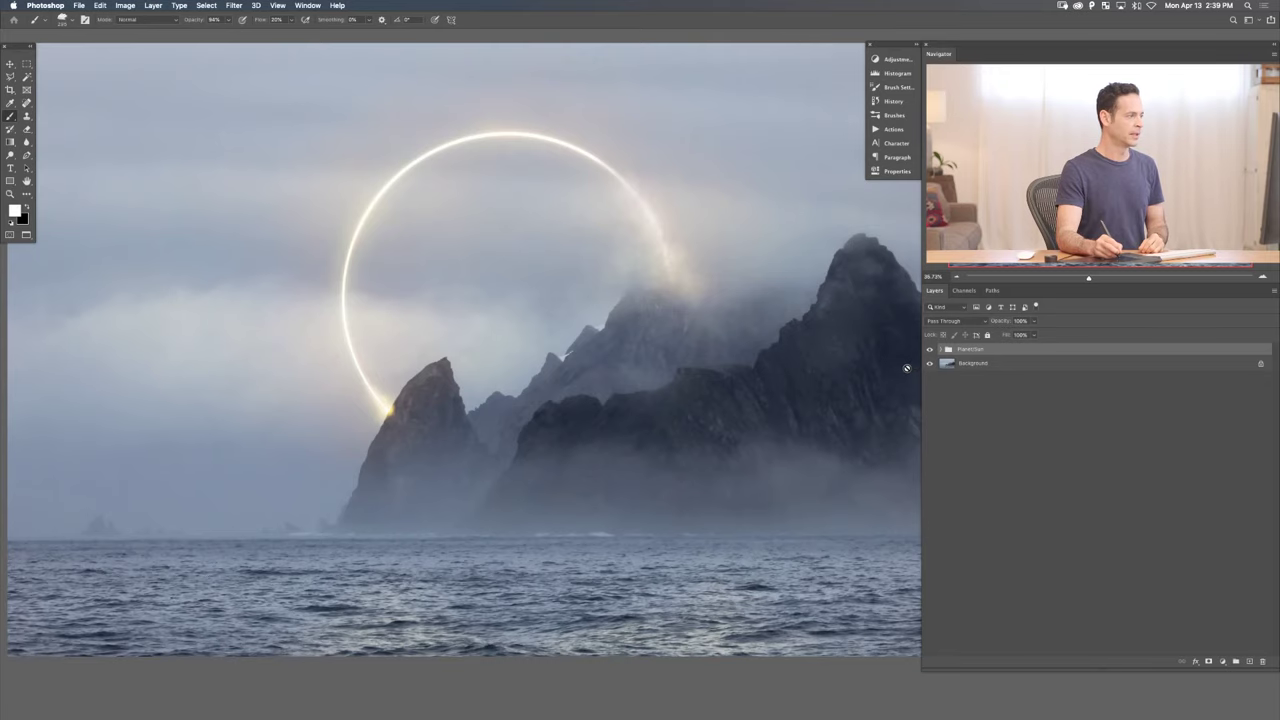
- Close the blue-sky clouds document without saving and bring the asteroid document forward
key(f)
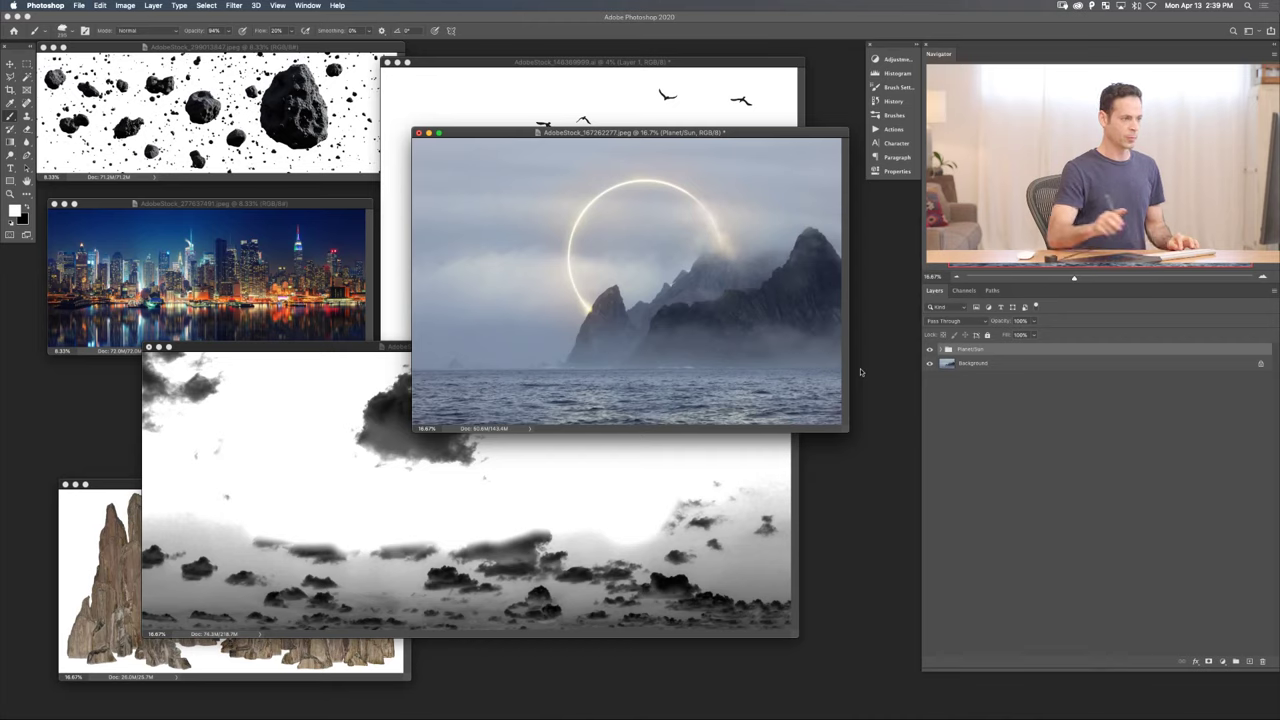
drag(724, 134, 731, 308)
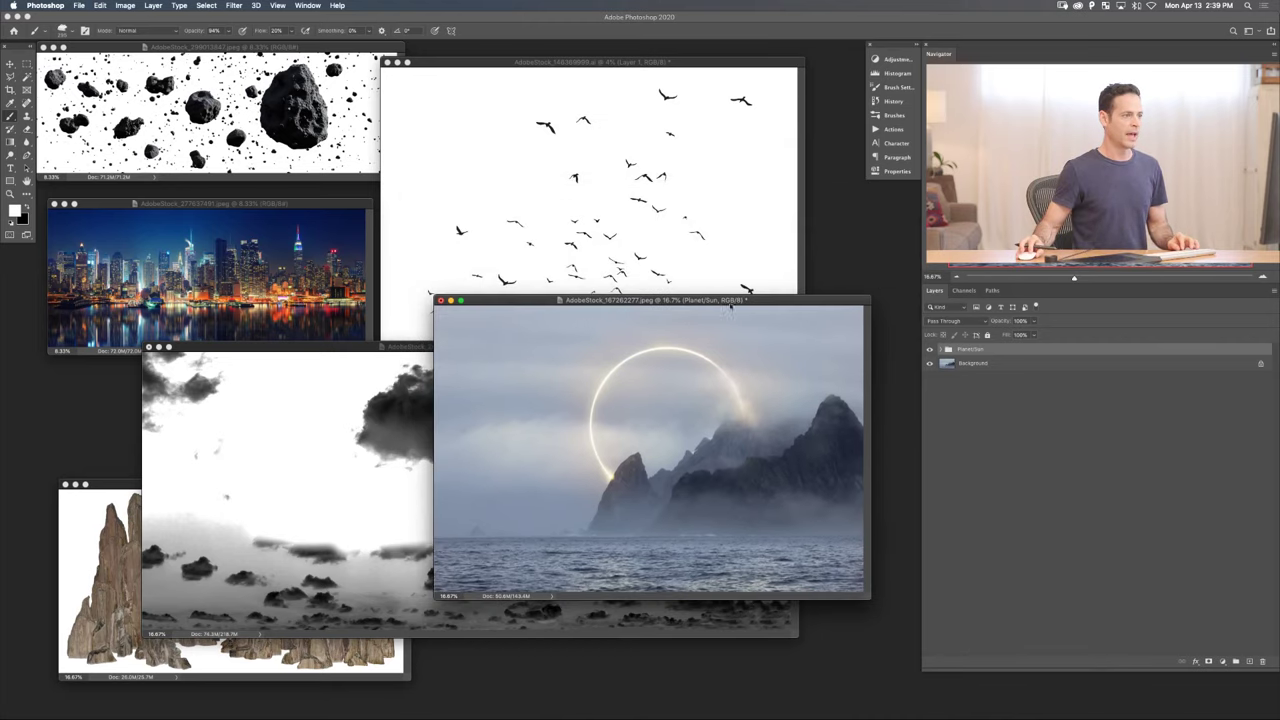
click(416, 350)
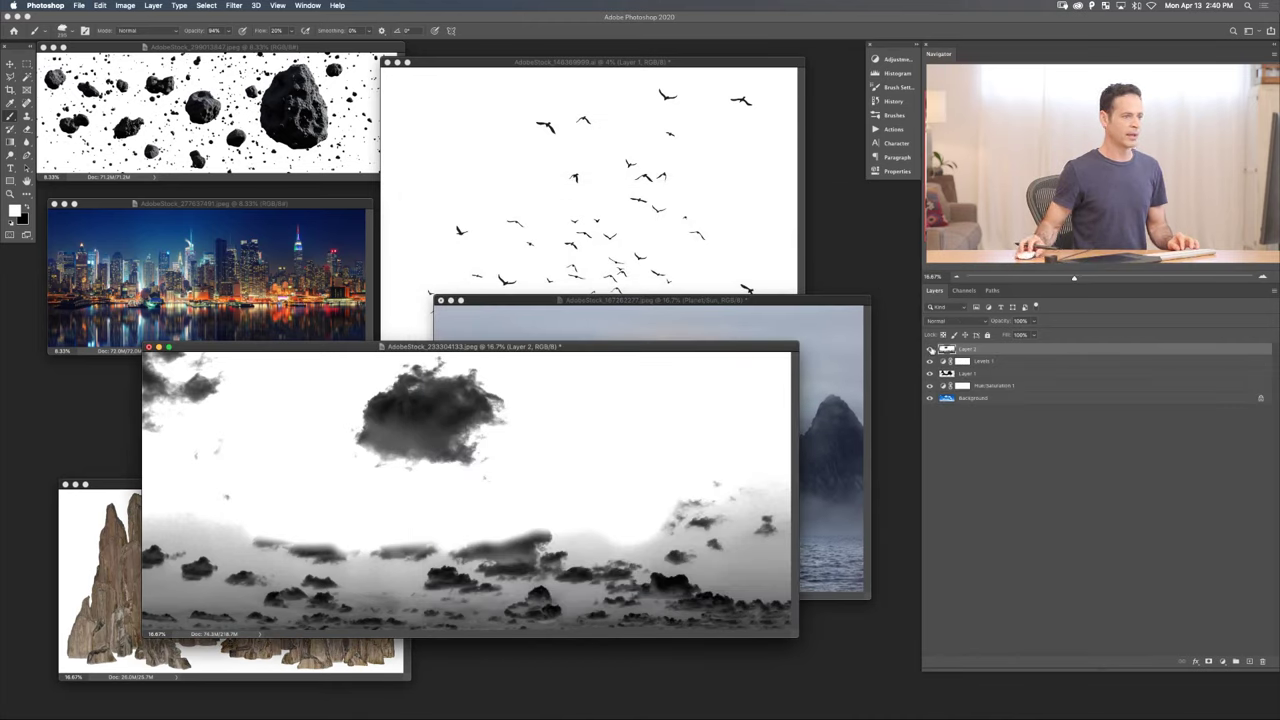
alt+click(930, 398)
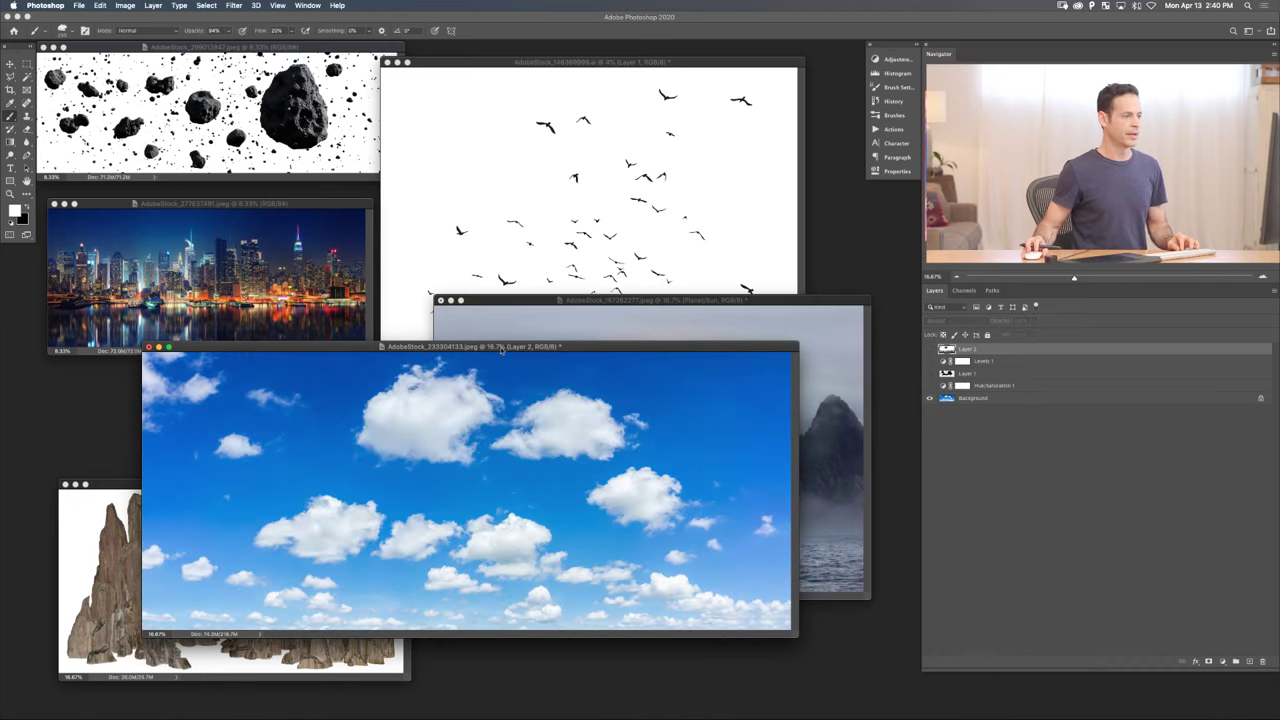
drag(502, 350, 501, 354)
key(super+w)
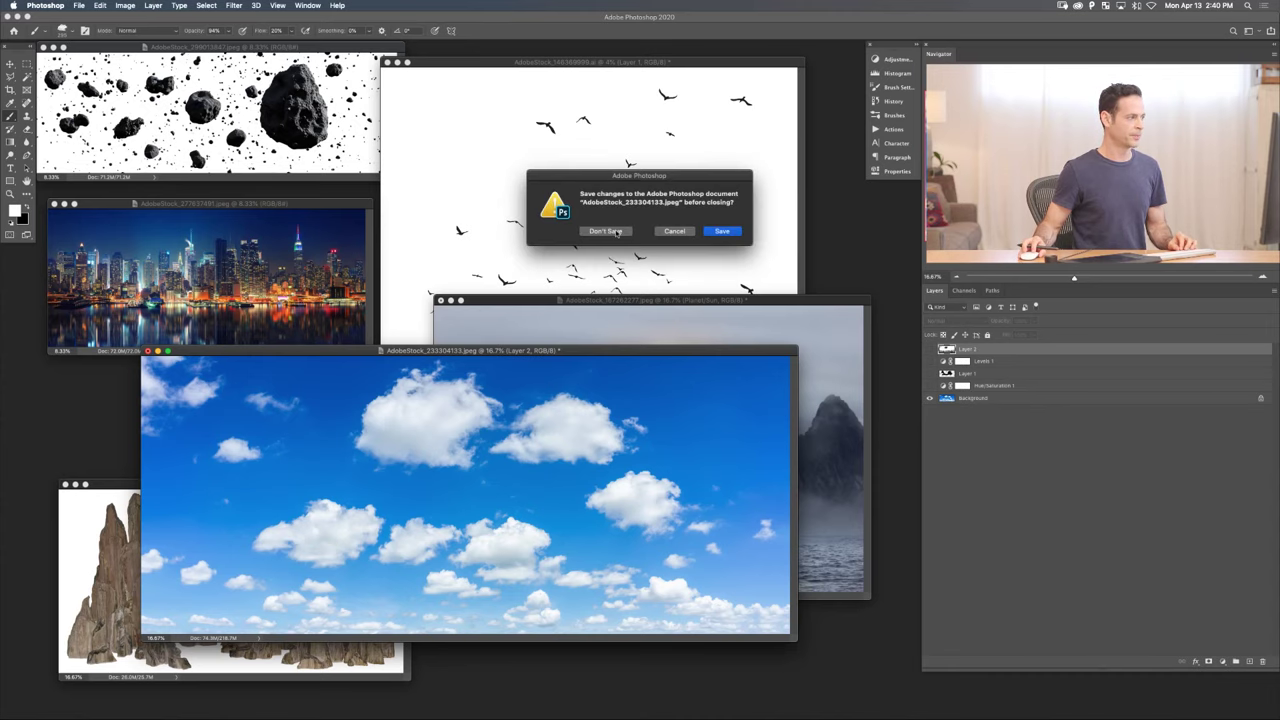
click(605, 231)
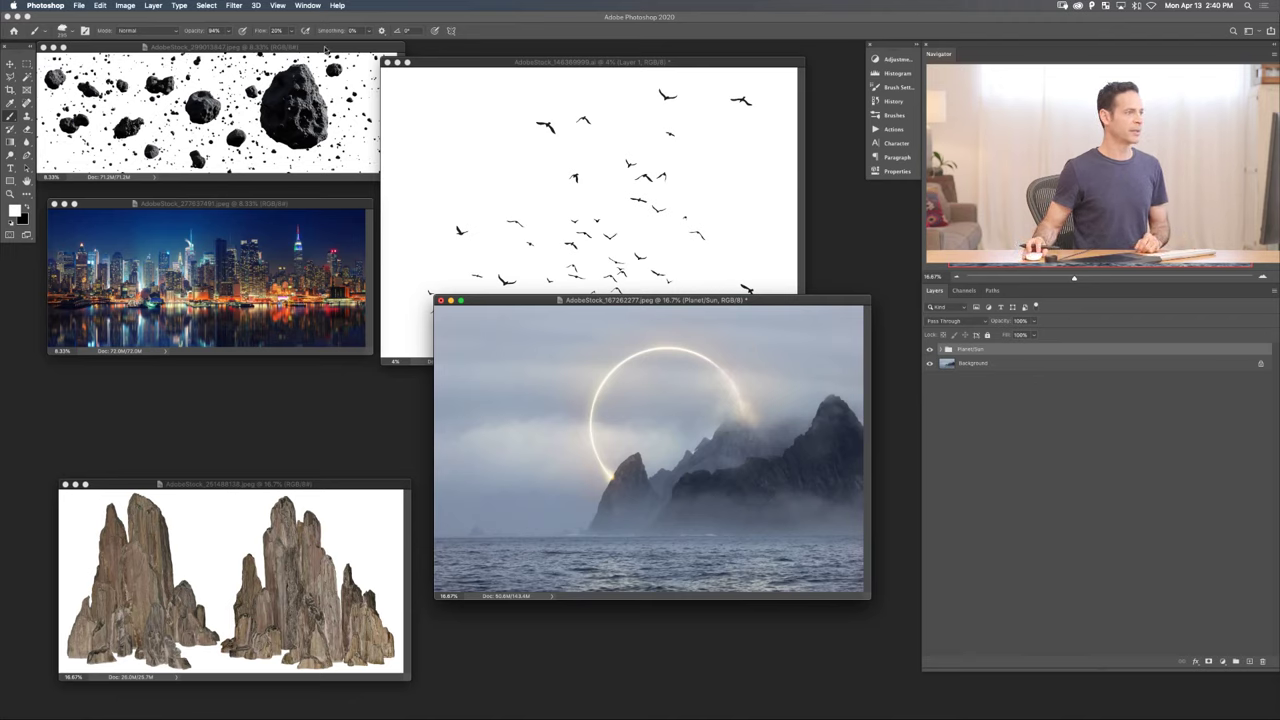
drag(325, 48, 337, 85)
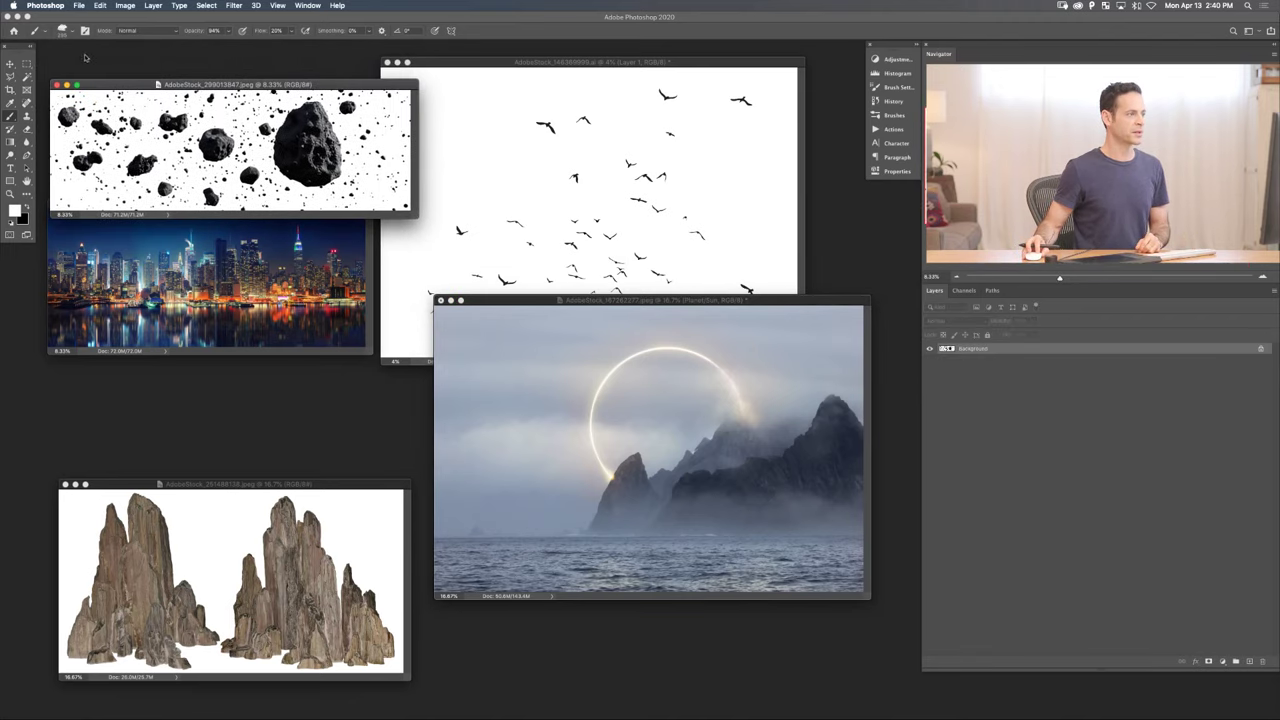
click(10, 64)
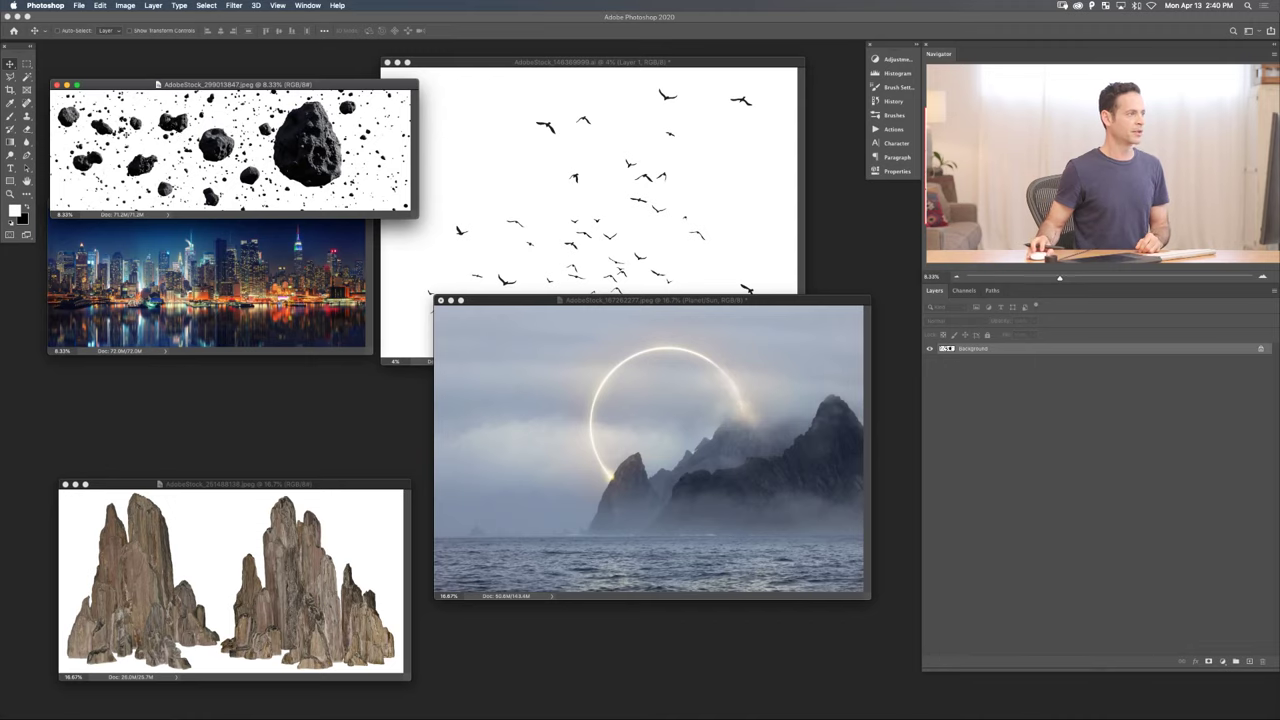
- Copy the asteroid image into the Planet/Sun composite, scale it to about 60% and lower its opacity
drag(186, 134, 625, 426)
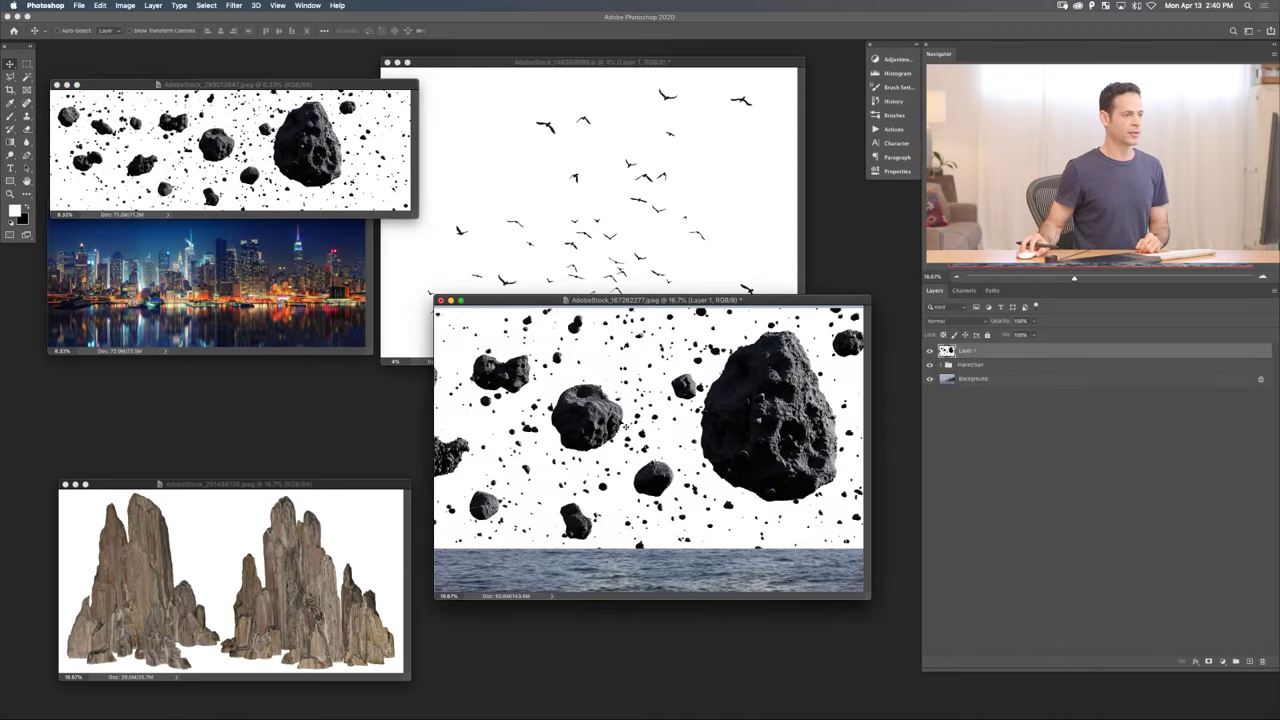
key(f)
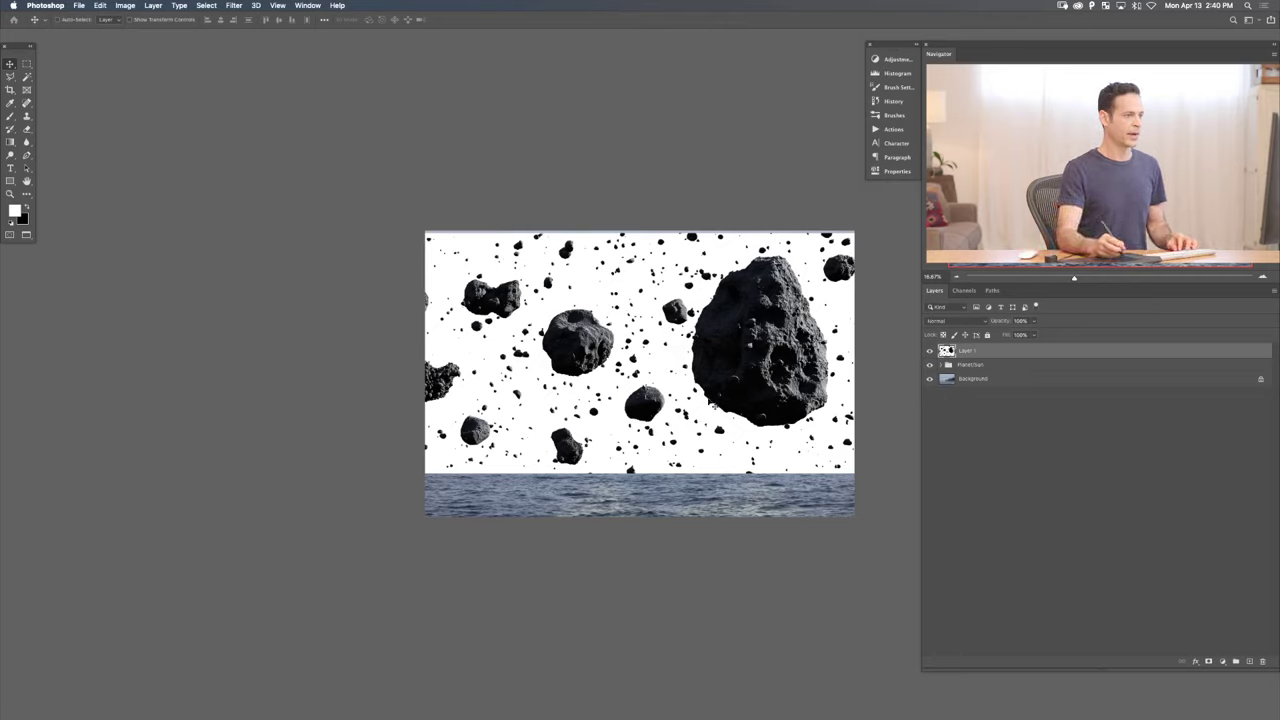
drag(718, 415, 625, 399)
key(ctrl+t)
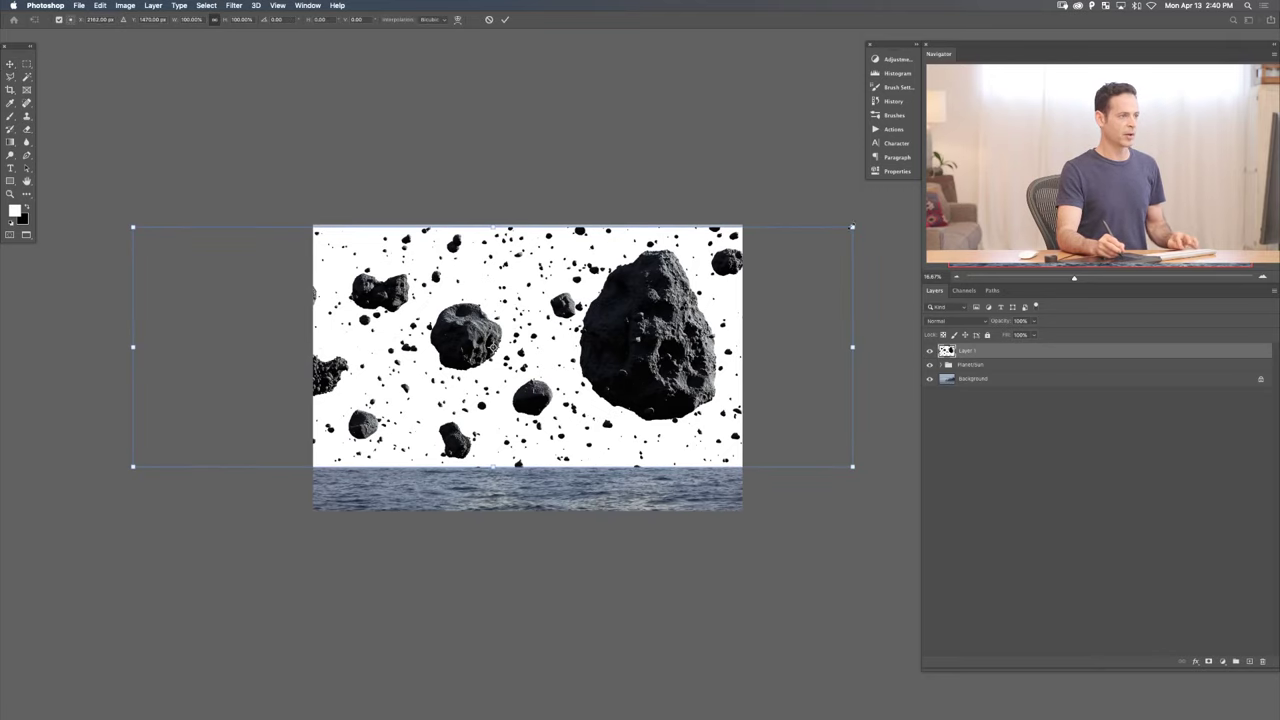
drag(853, 228, 575, 350)
key(Return)
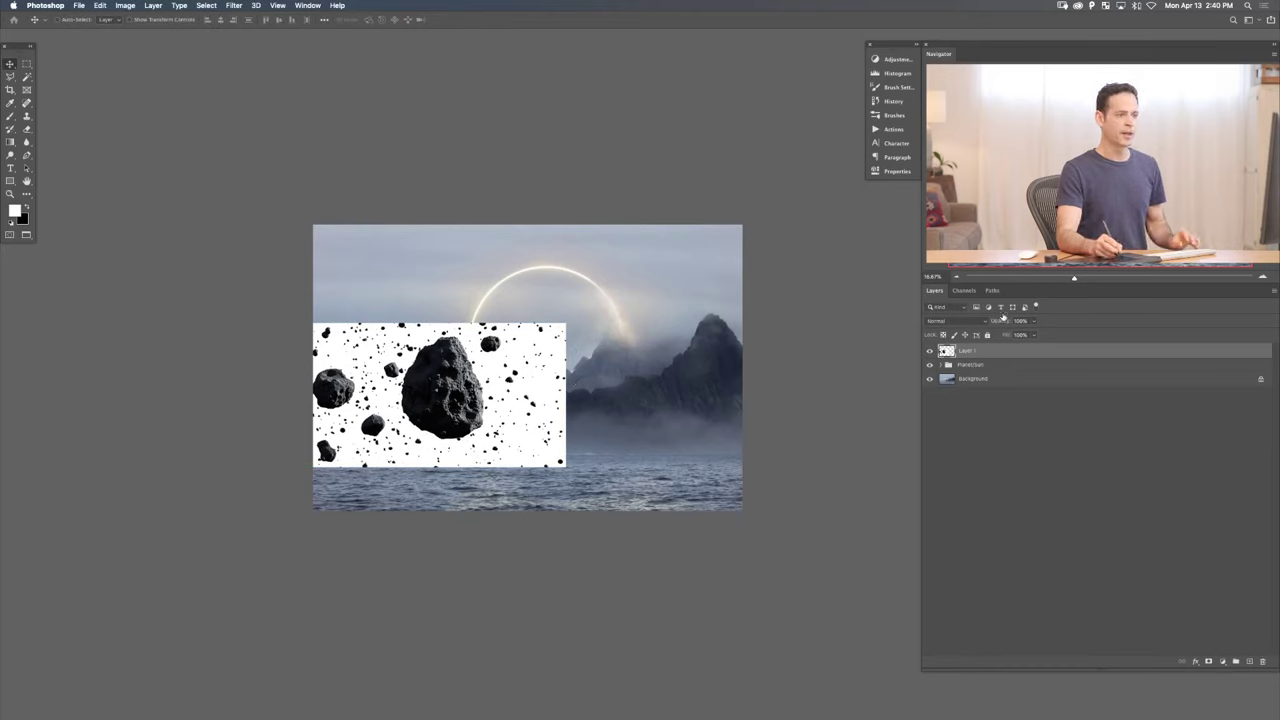
drag(995, 320, 851, 330)
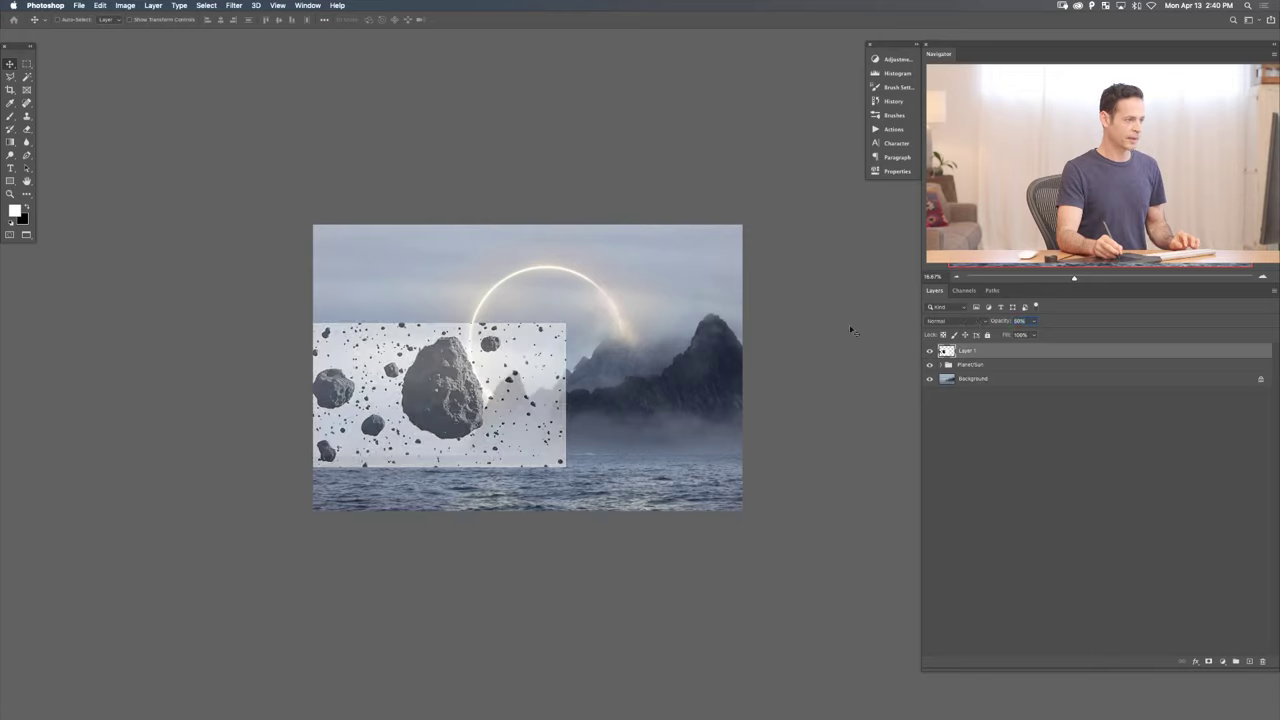
- Rescale the asteroid layer proportionally smaller and move it right over the mountains
key(super+t)
drag(565, 395, 742, 348)
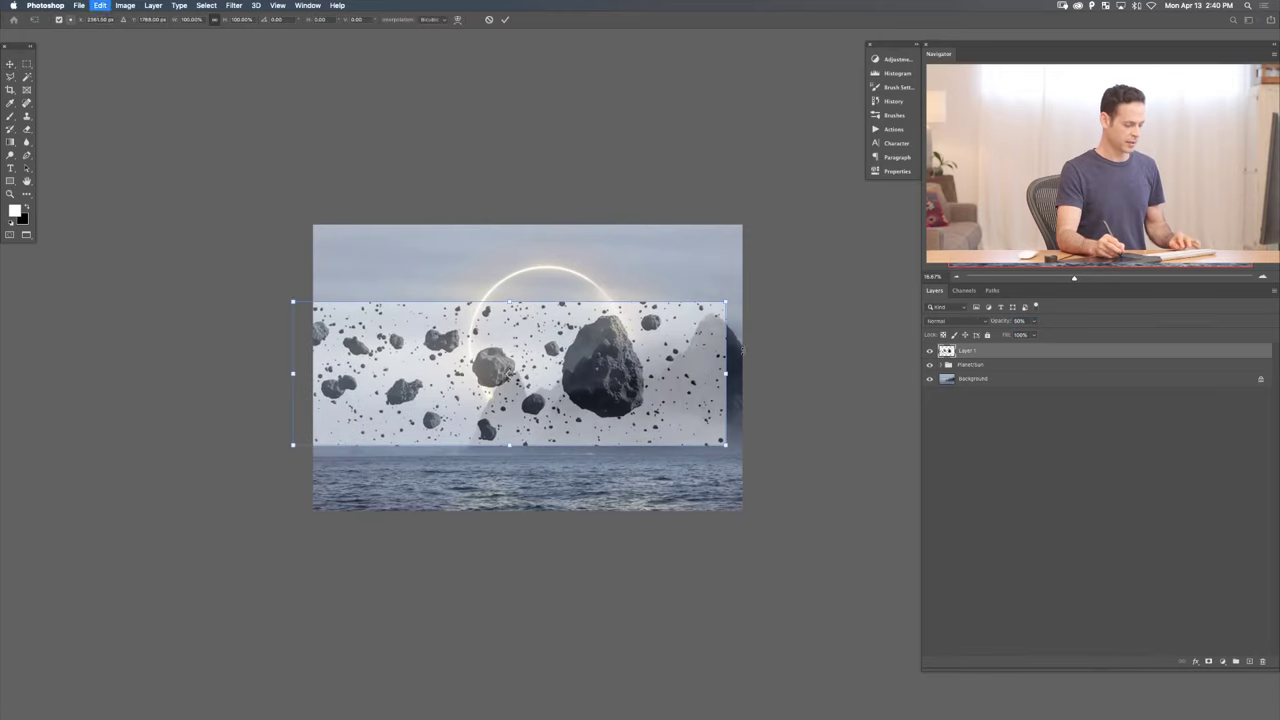
drag(727, 302, 632, 334)
key(Return)
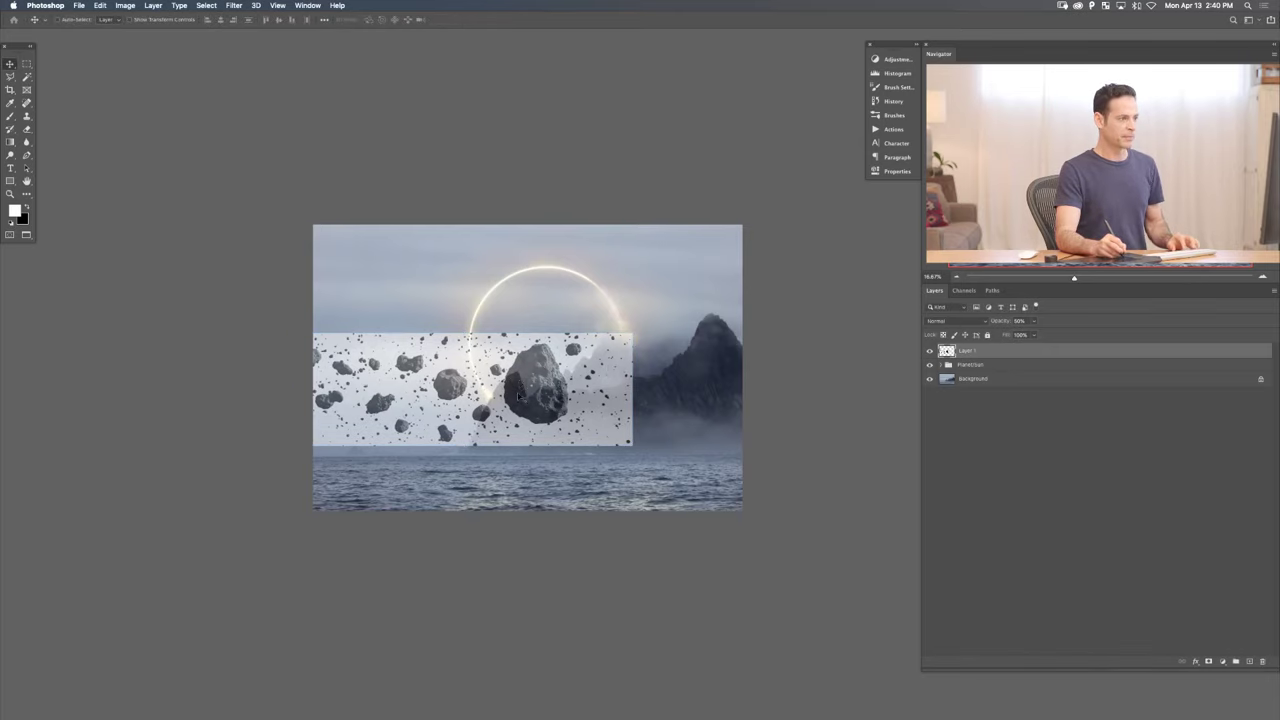
drag(519, 396, 598, 405)
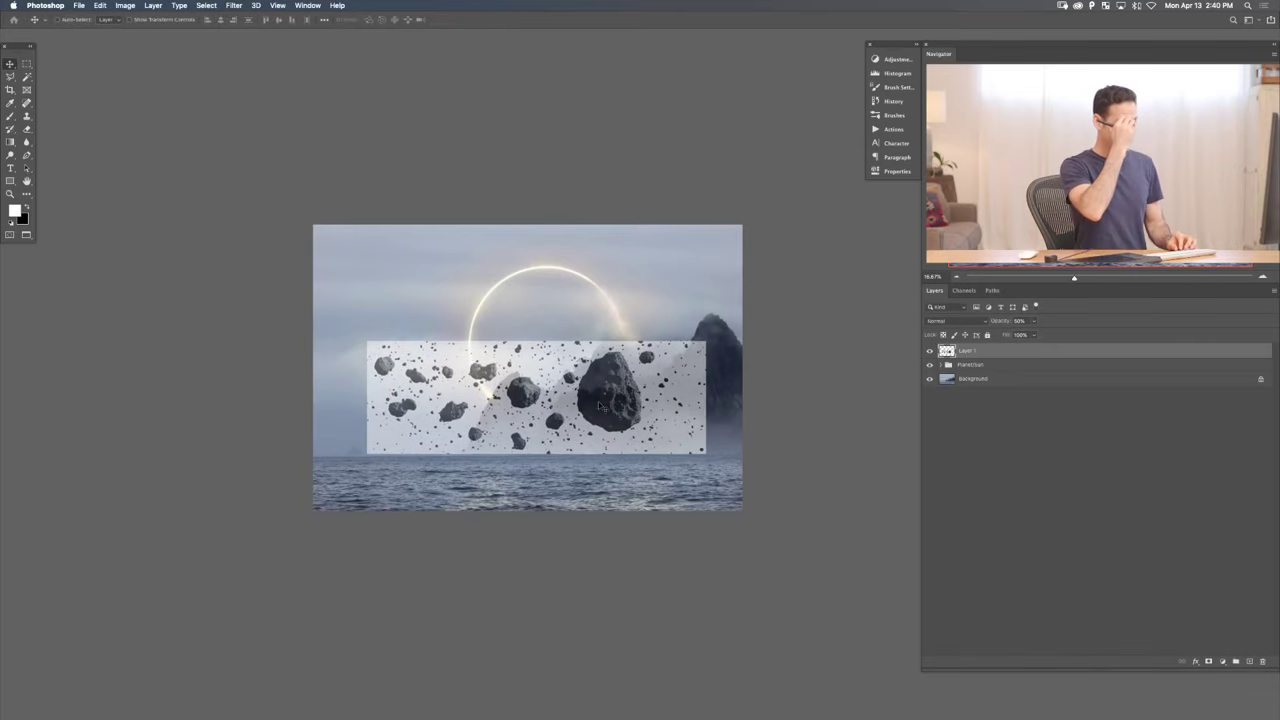
scroll(707, 407, up, 5)
drag(696, 415, 664, 499)
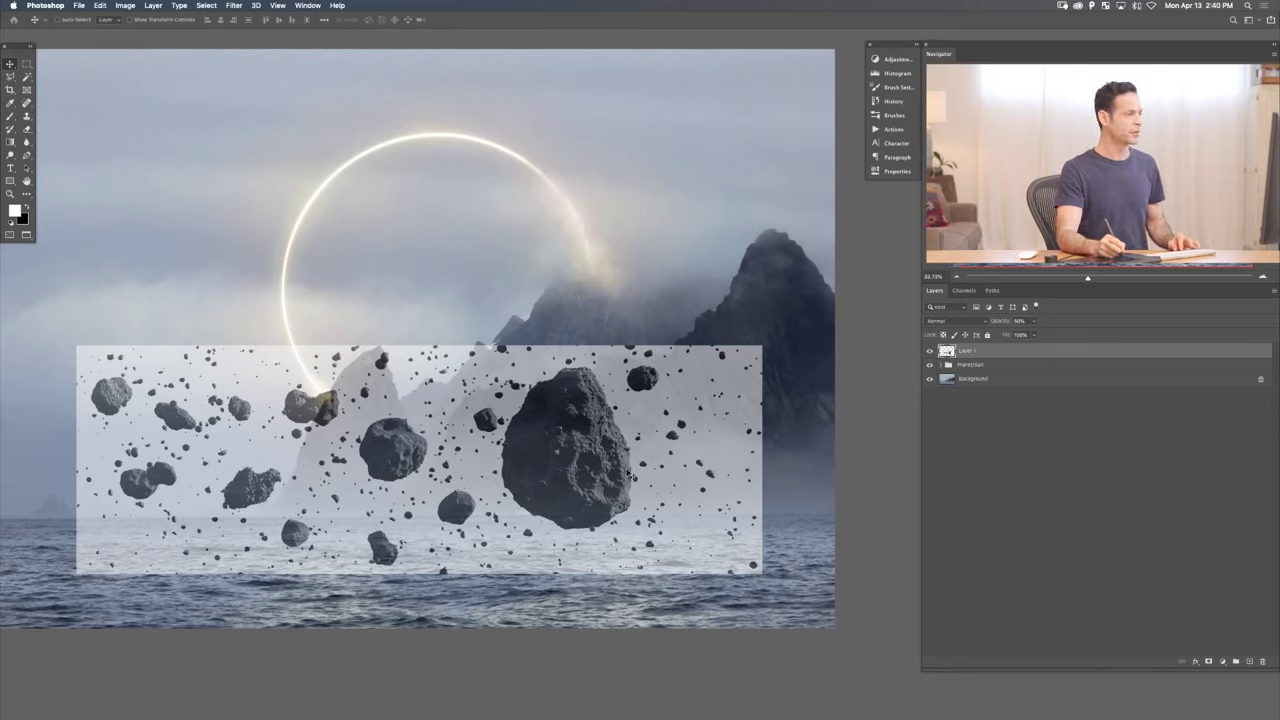
- Shrink the asteroid layer to about 94% and further, placing it across the ring
key(ctrl+t)
drag(758, 347, 640, 425)
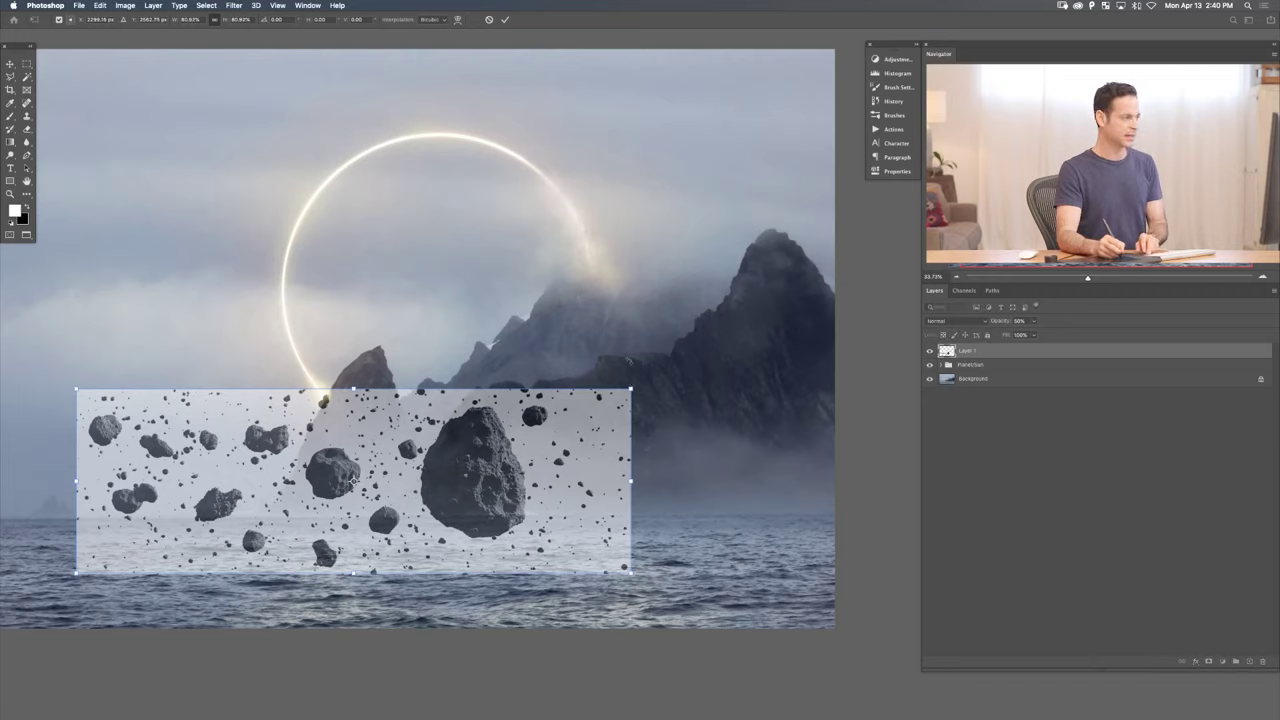
key(Return)
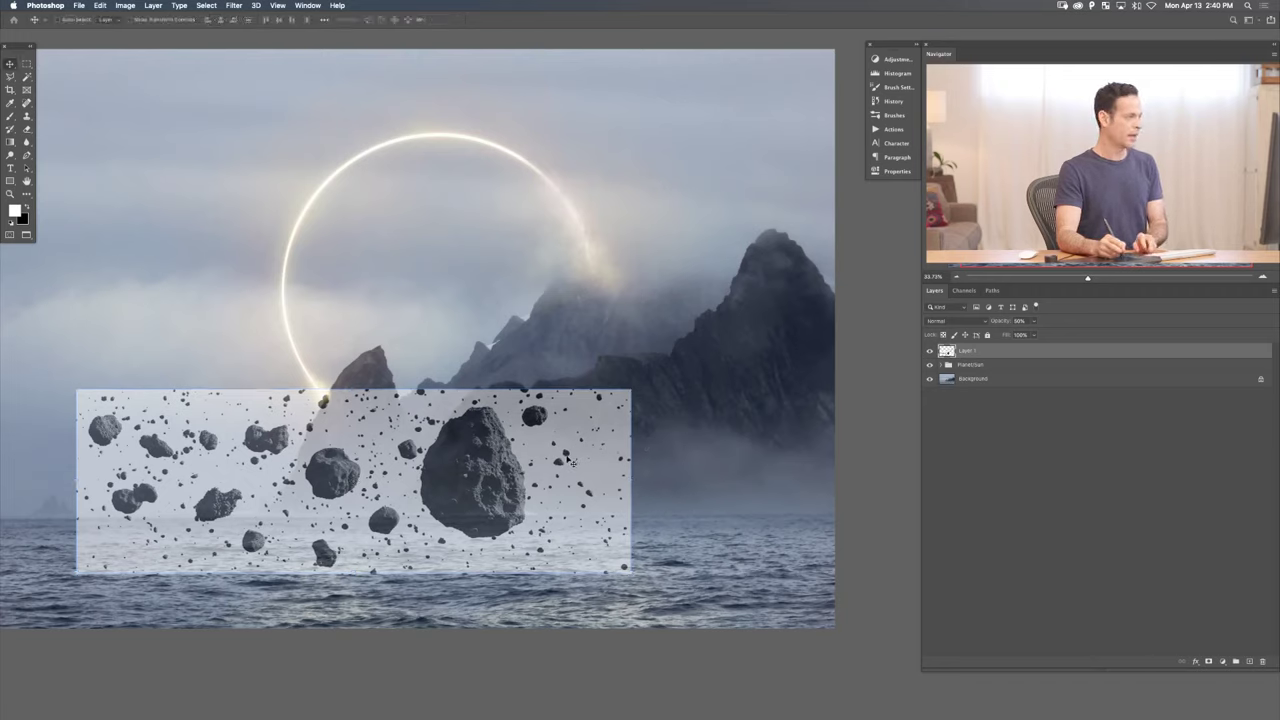
drag(548, 484, 711, 276)
key(ctrl+t)
drag(788, 186, 665, 227)
key(Return)
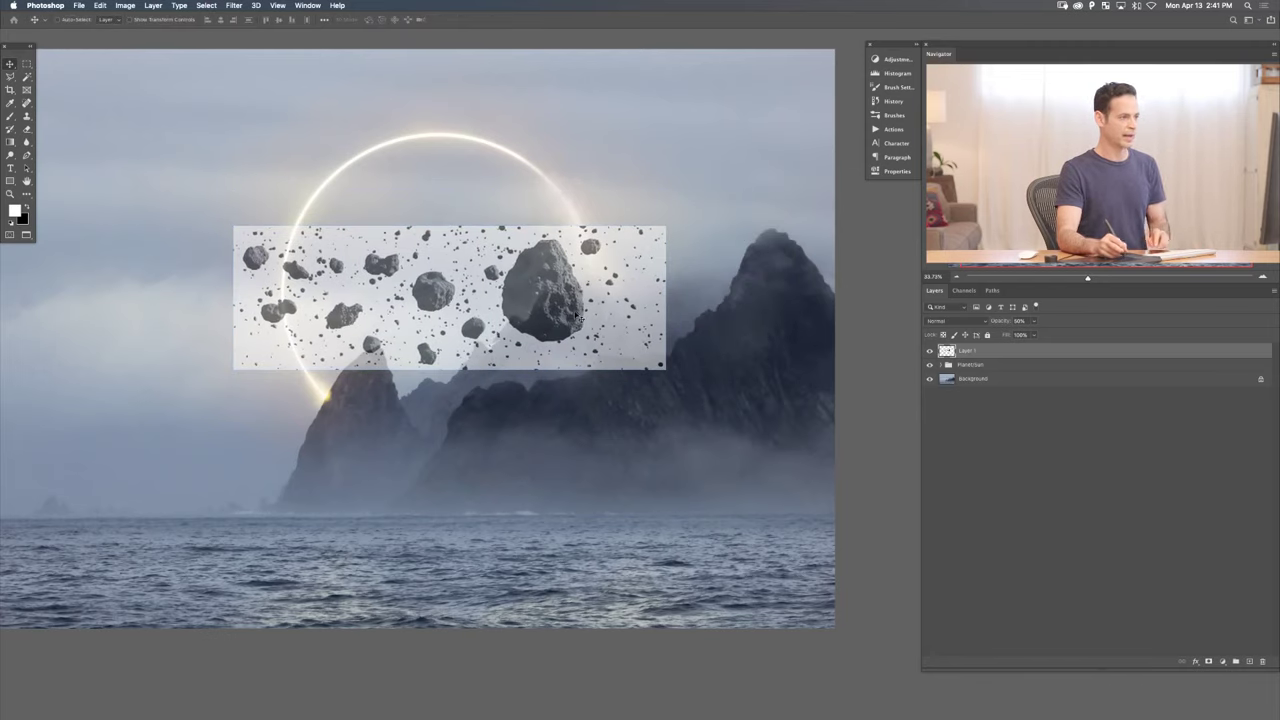
drag(577, 318, 666, 320)
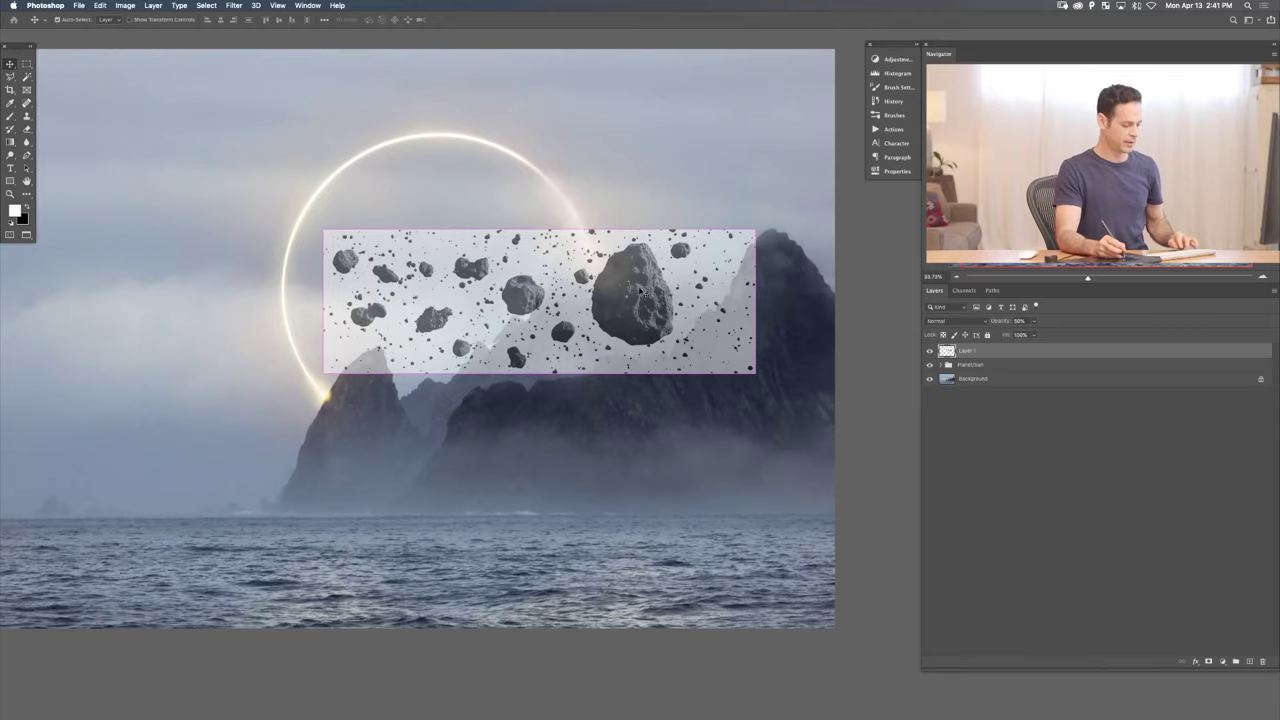
- Flip the asteroid layer horizontally, shrink and centre it over the mountain, at 100% opacity
key(super+t)
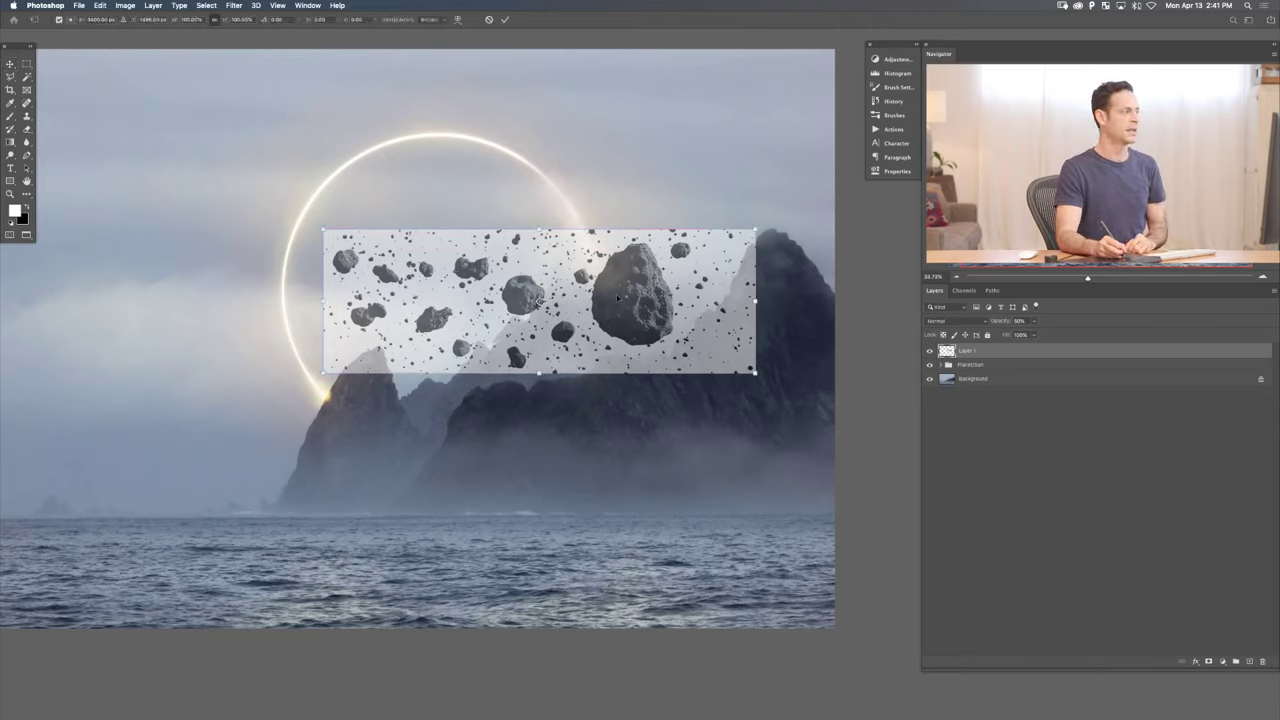
right_click(592, 292)
click(649, 462)
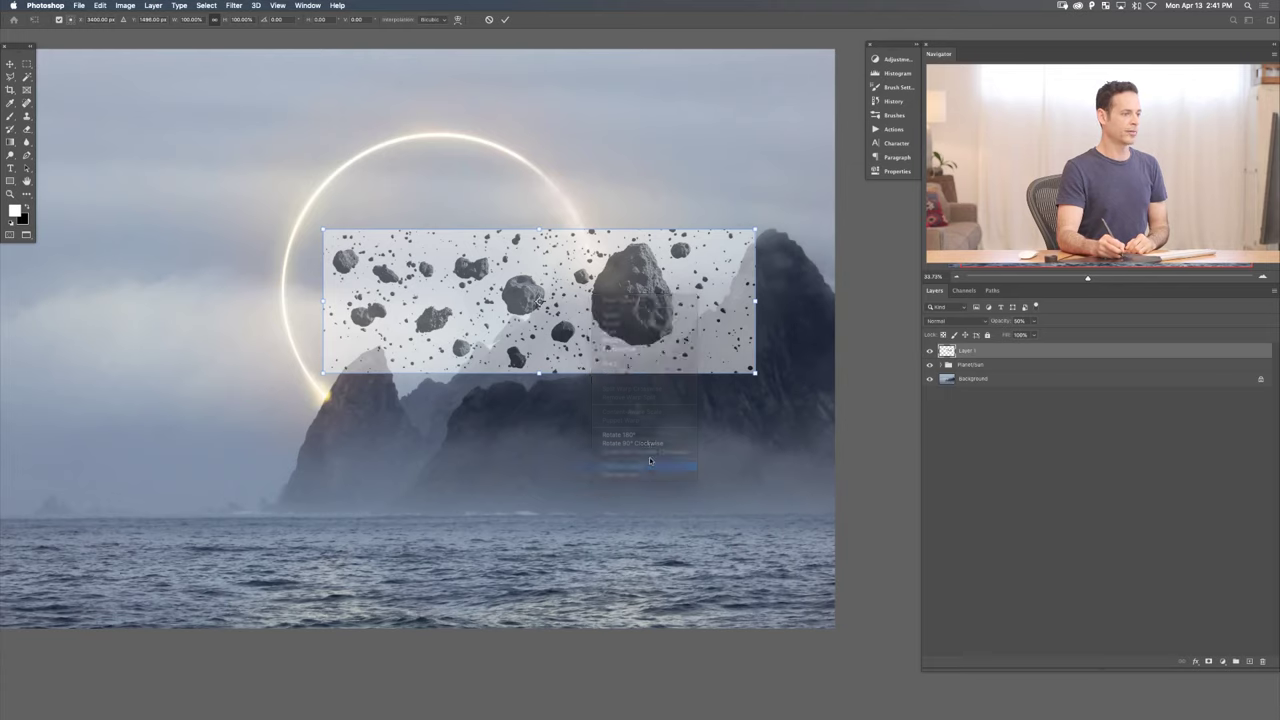
drag(540, 301, 741, 289)
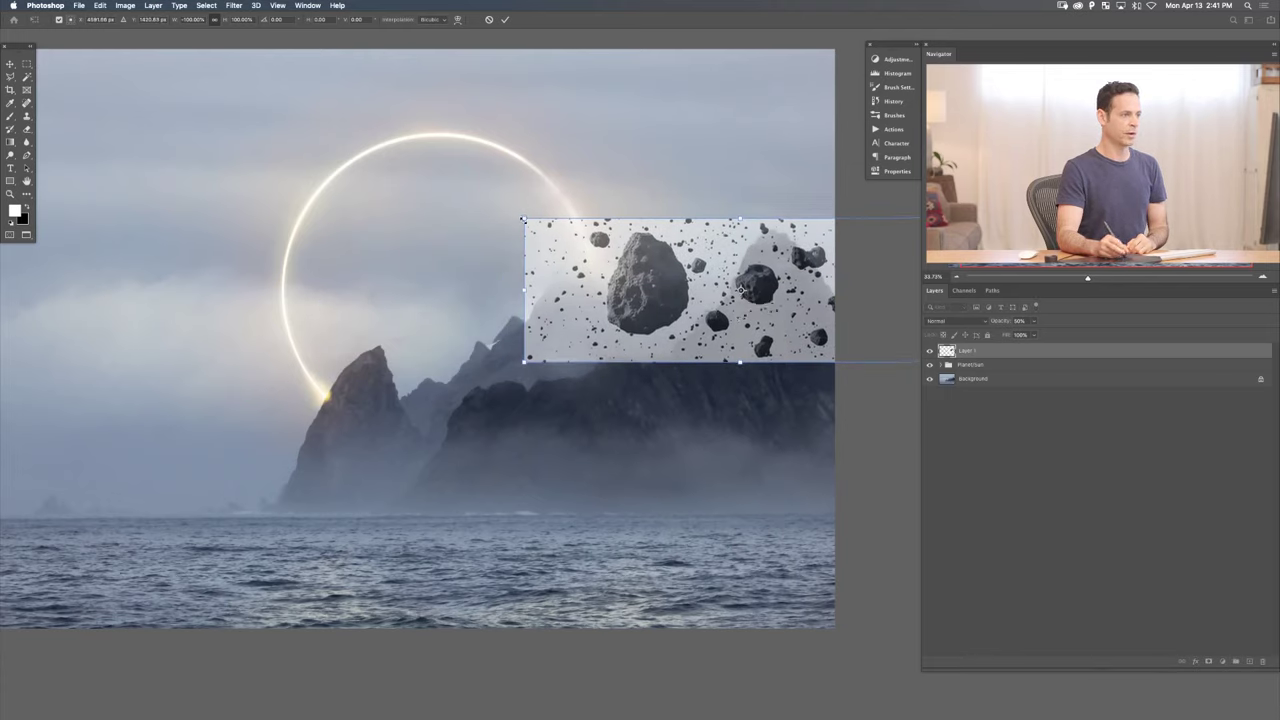
drag(524, 218, 586, 240)
key(Return)
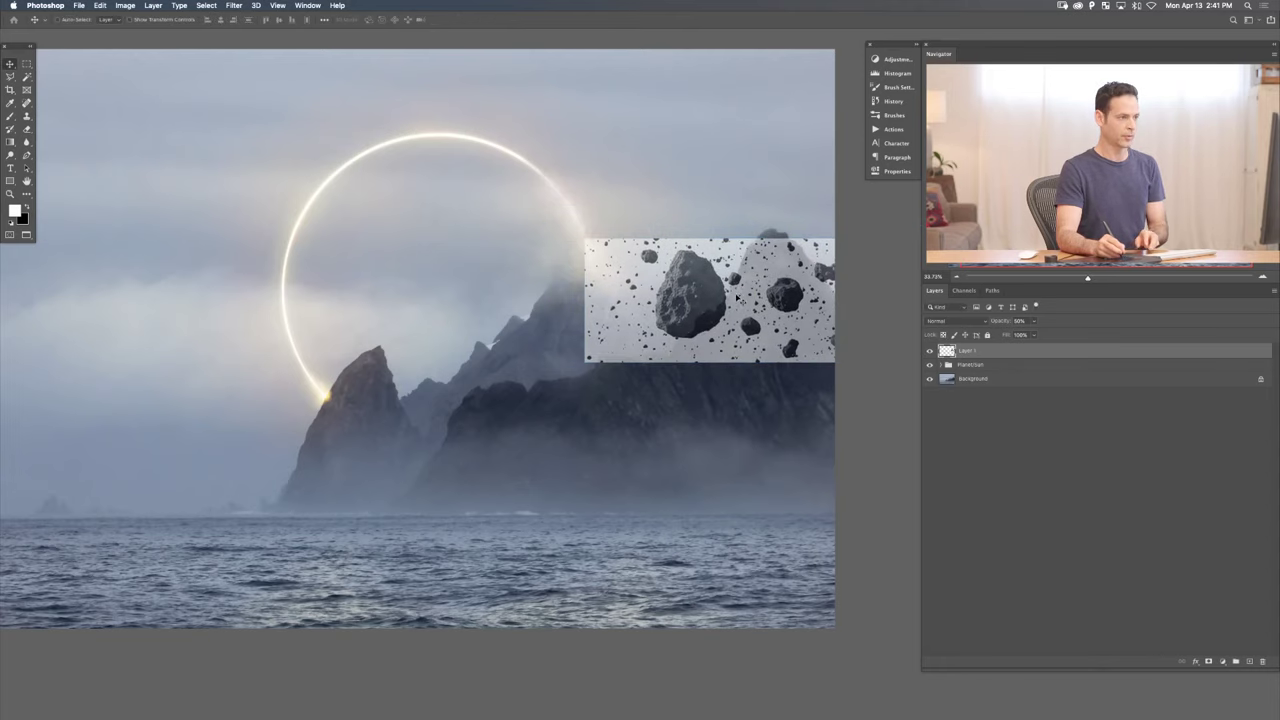
drag(737, 297, 518, 328)
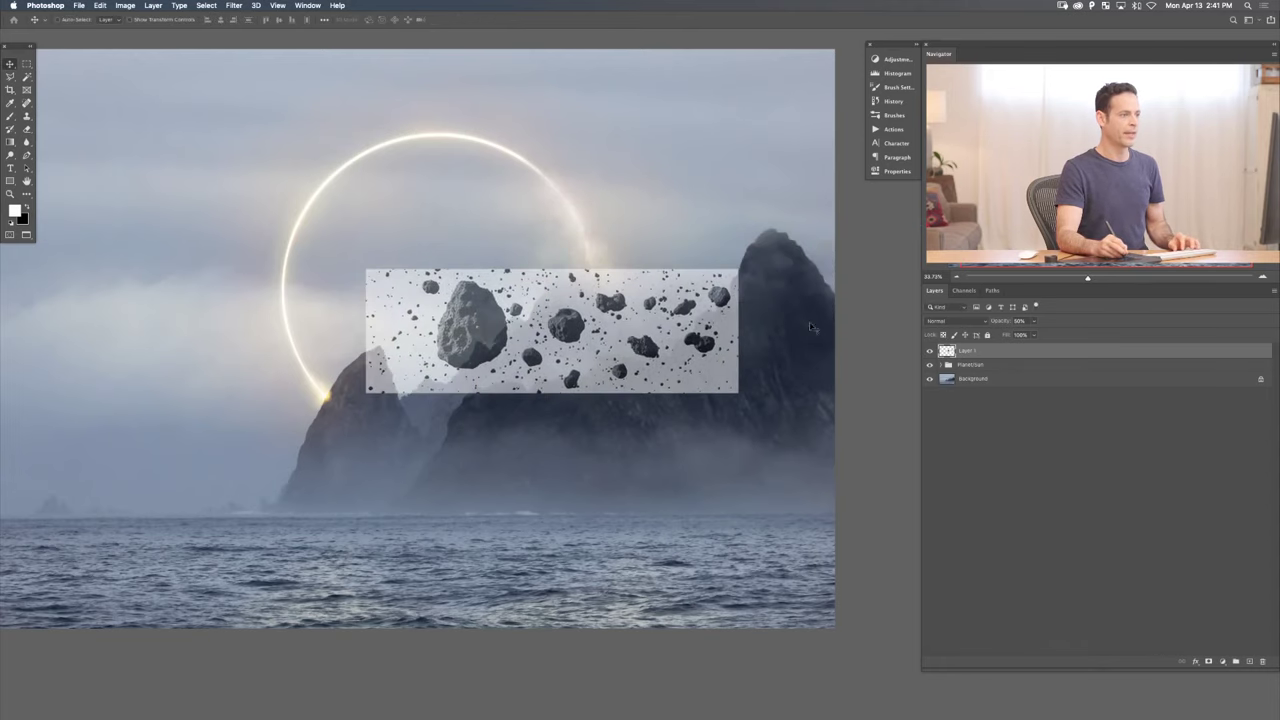
drag(1030, 323, 1113, 321)
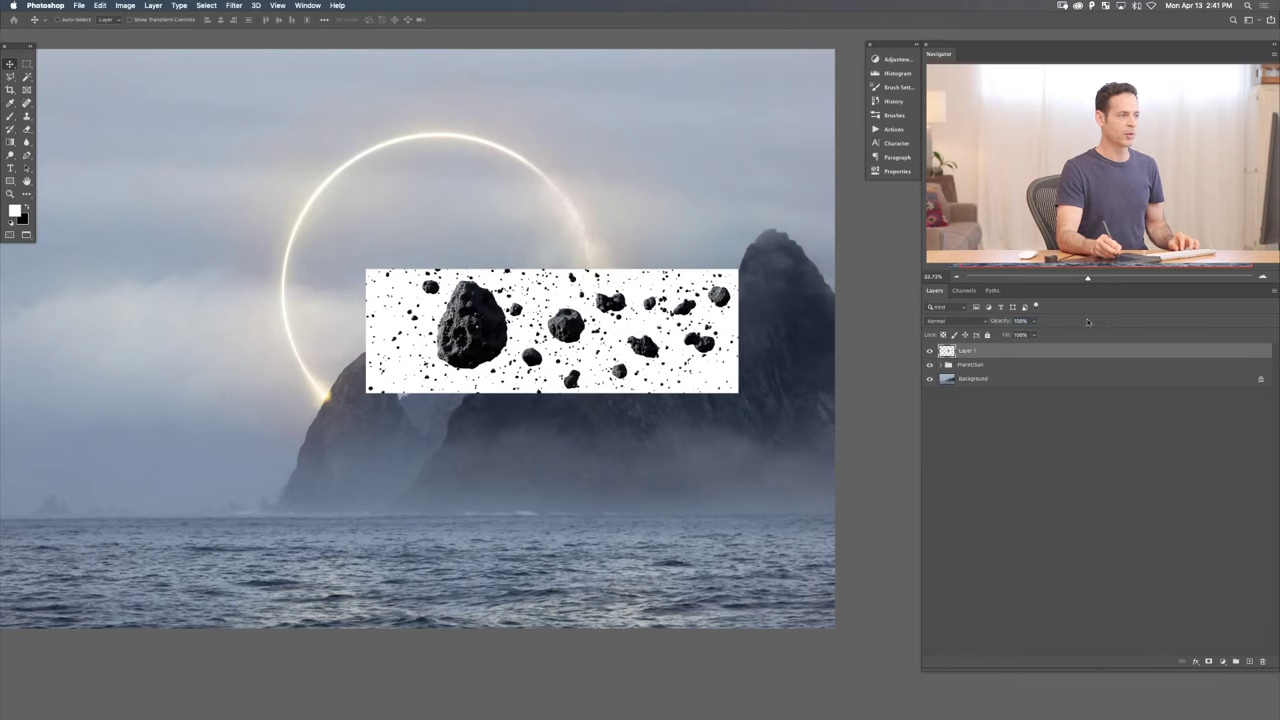
- Select the white backdrop via Color Range with lower Fuzziness, add a layer mask and invert it
scroll(620, 342, up, 5)
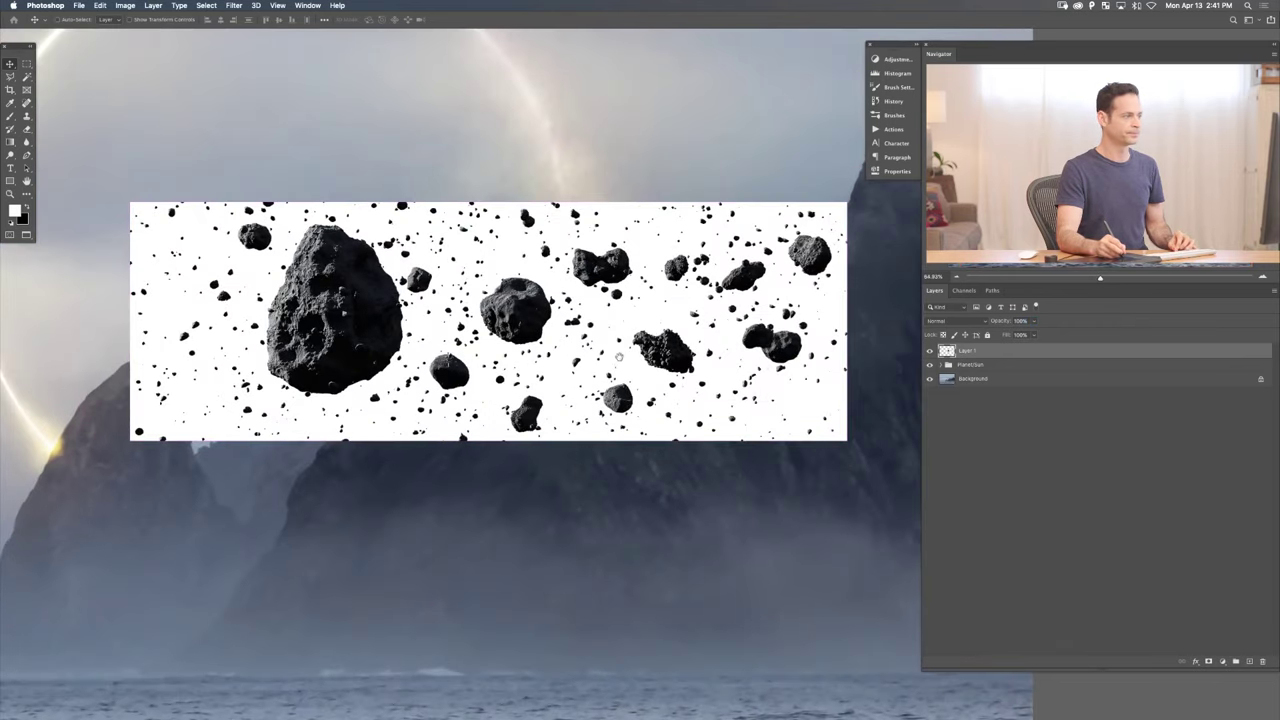
scroll(619, 356, up, 2)
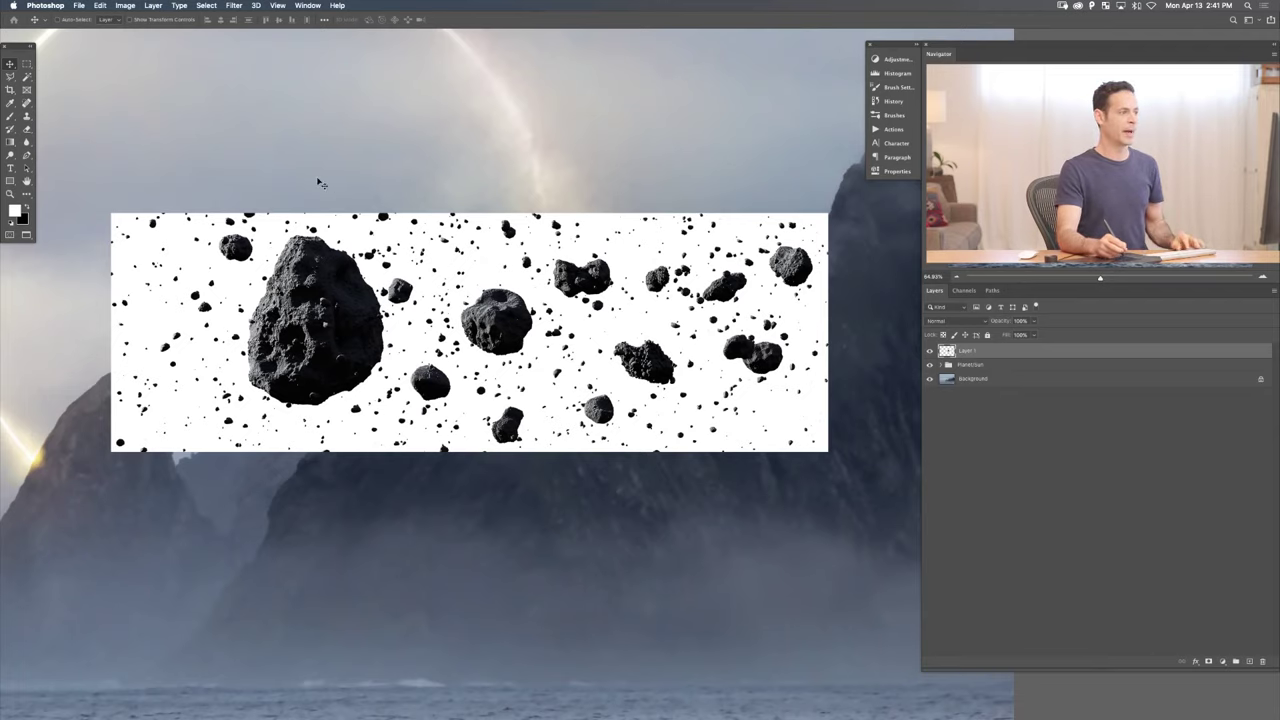
click(207, 5)
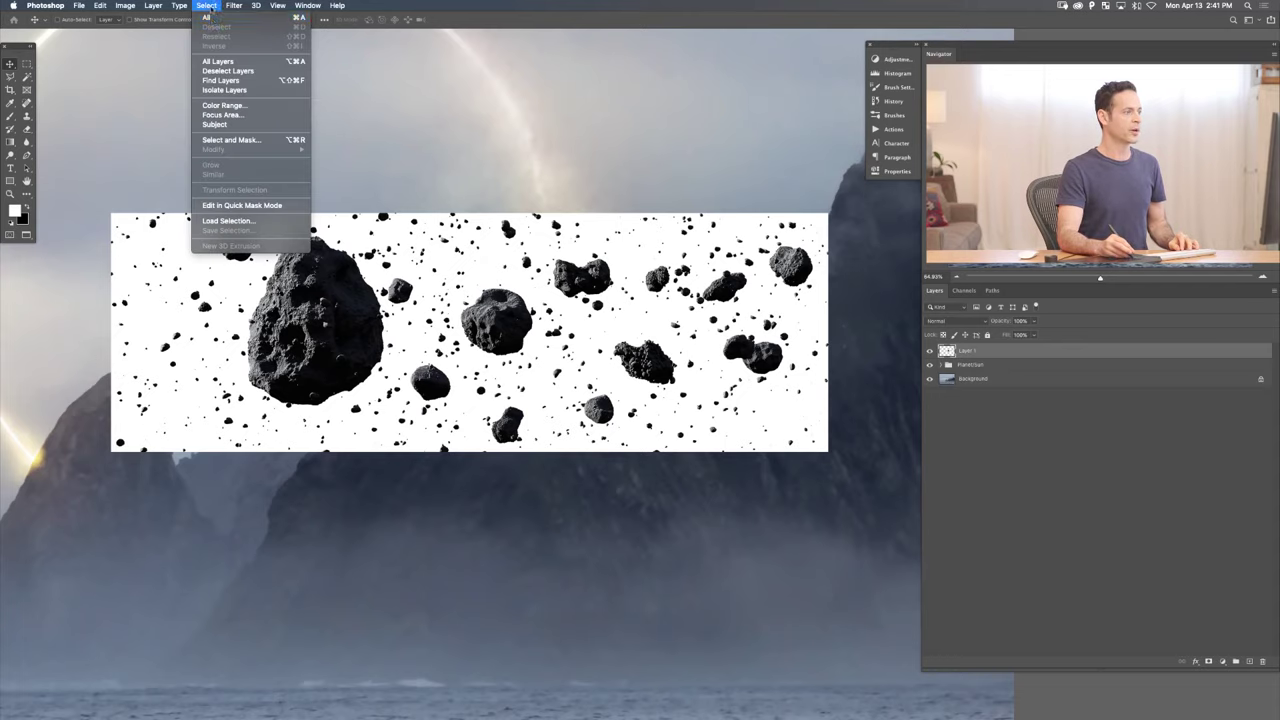
click(224, 104)
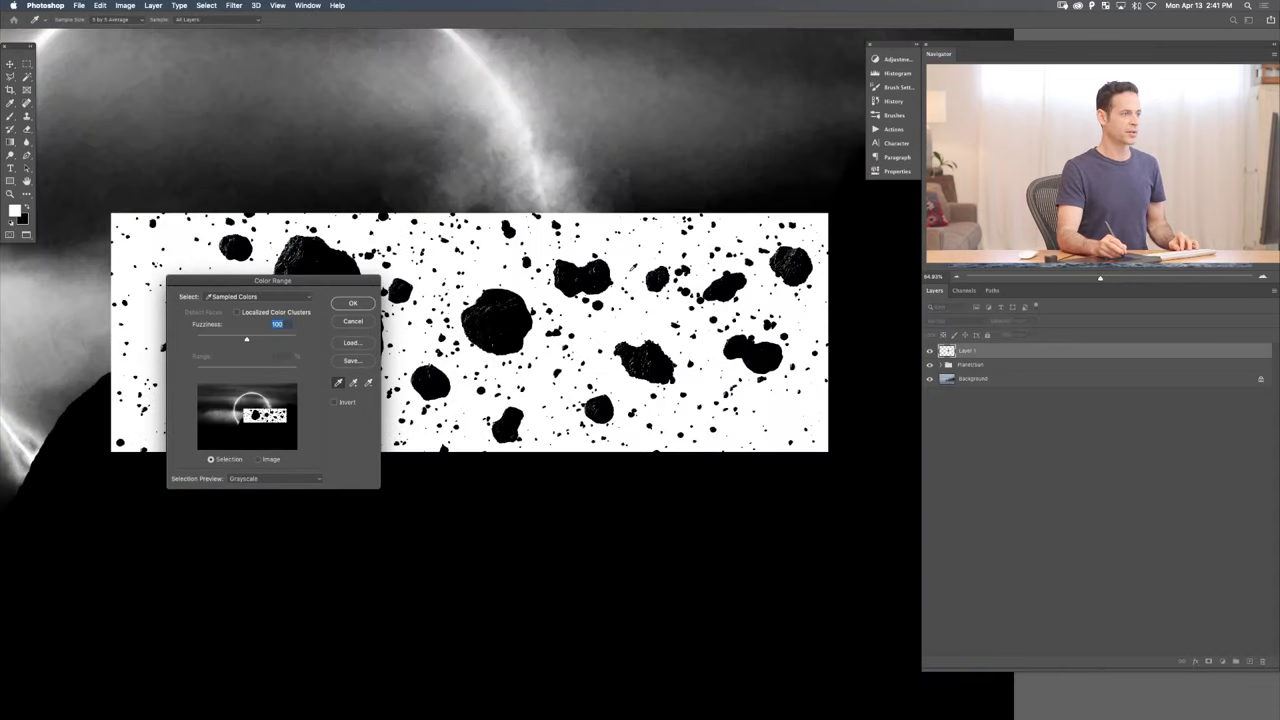
drag(237, 340, 220, 336)
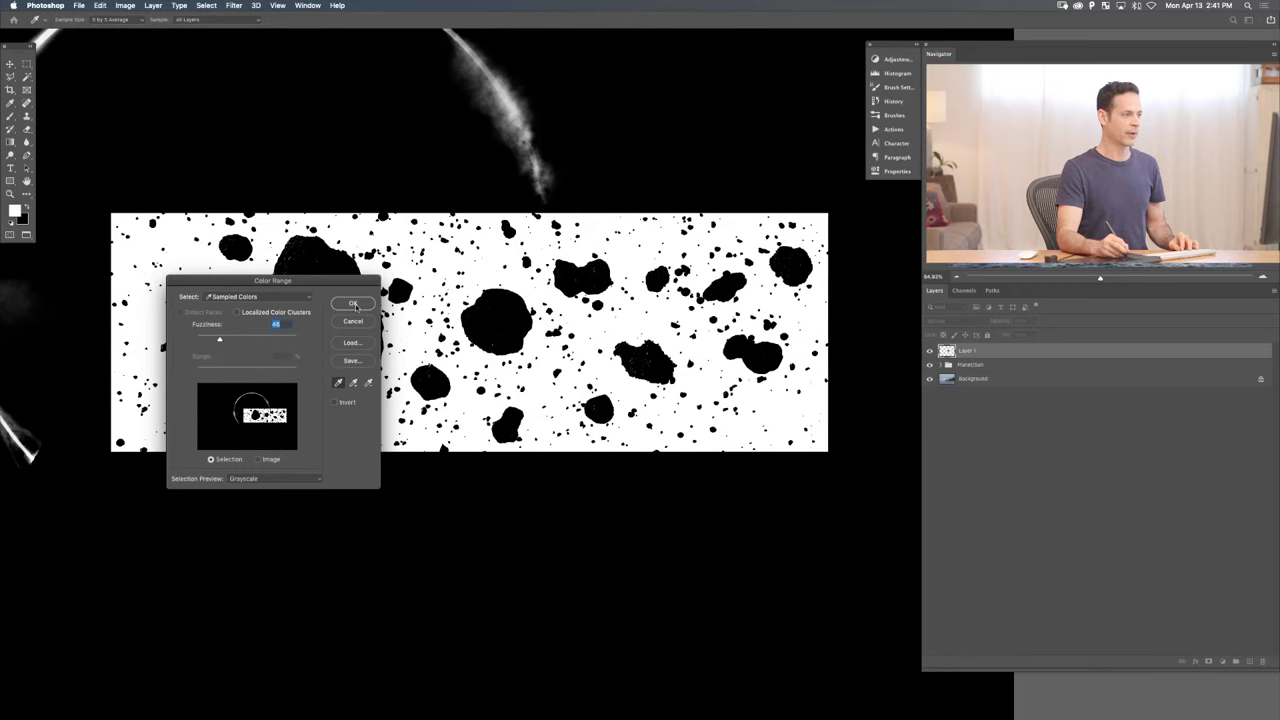
click(356, 304)
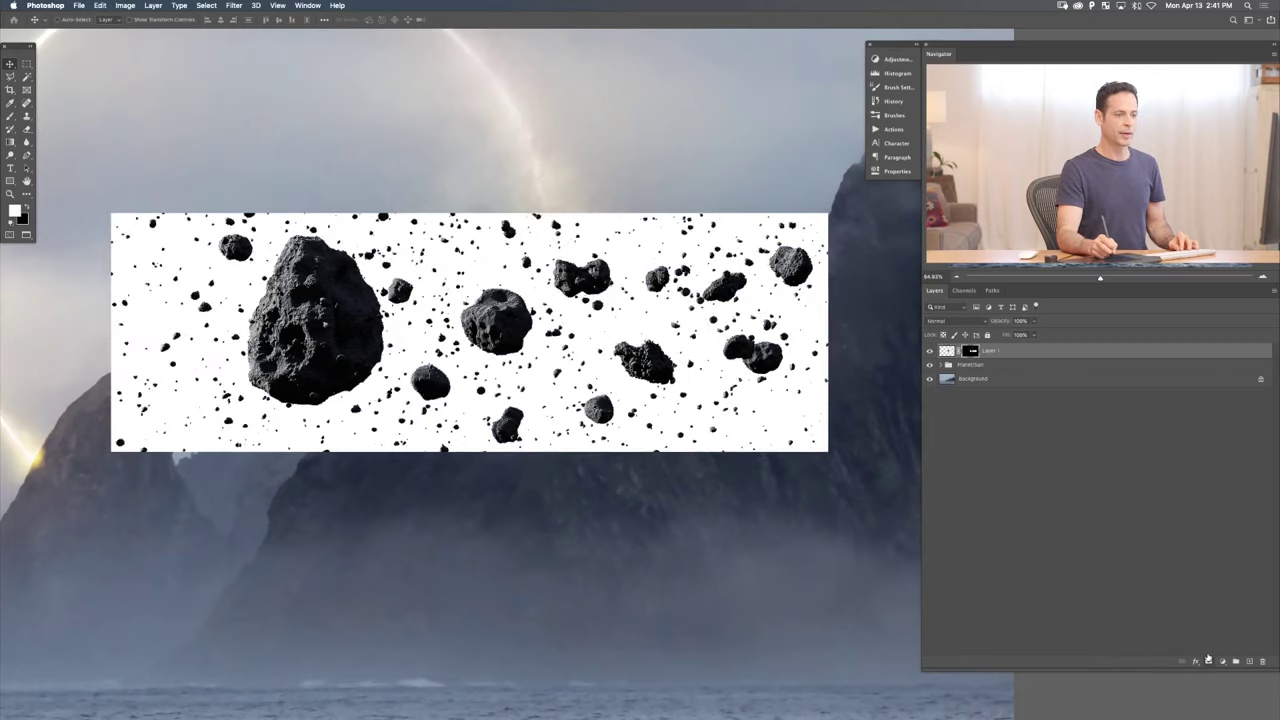
click(1207, 660)
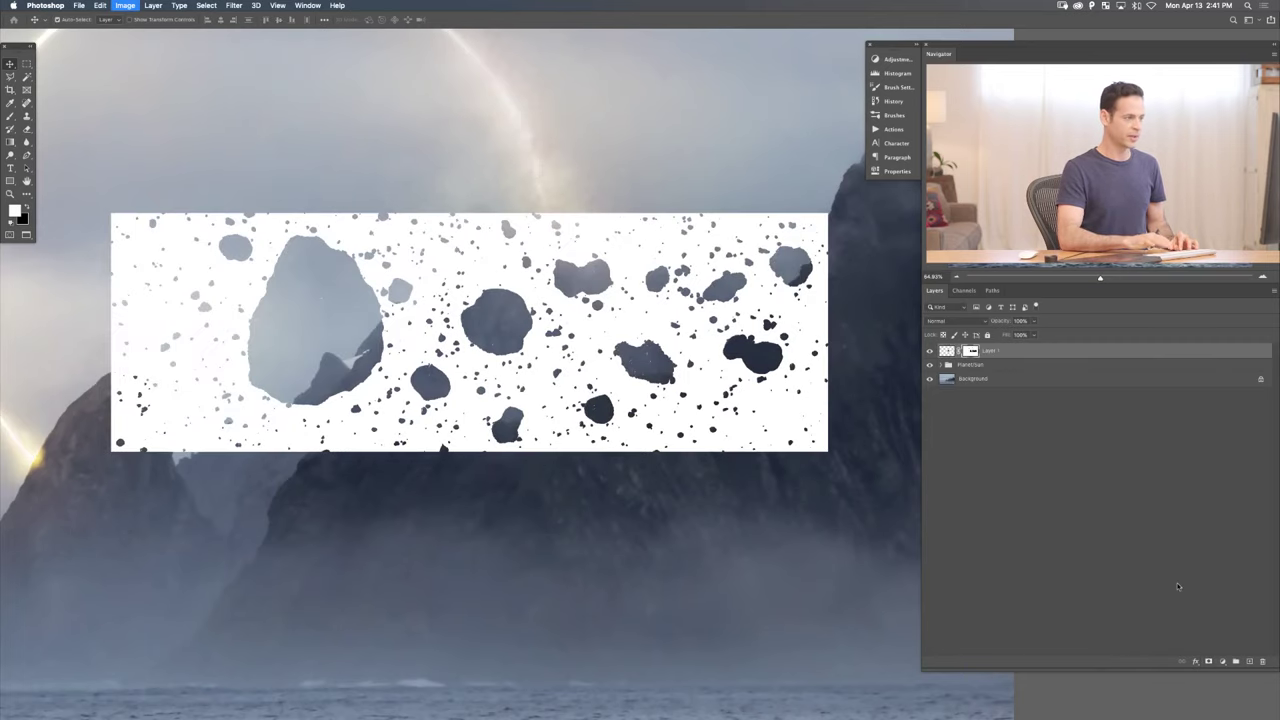
key(super+i)
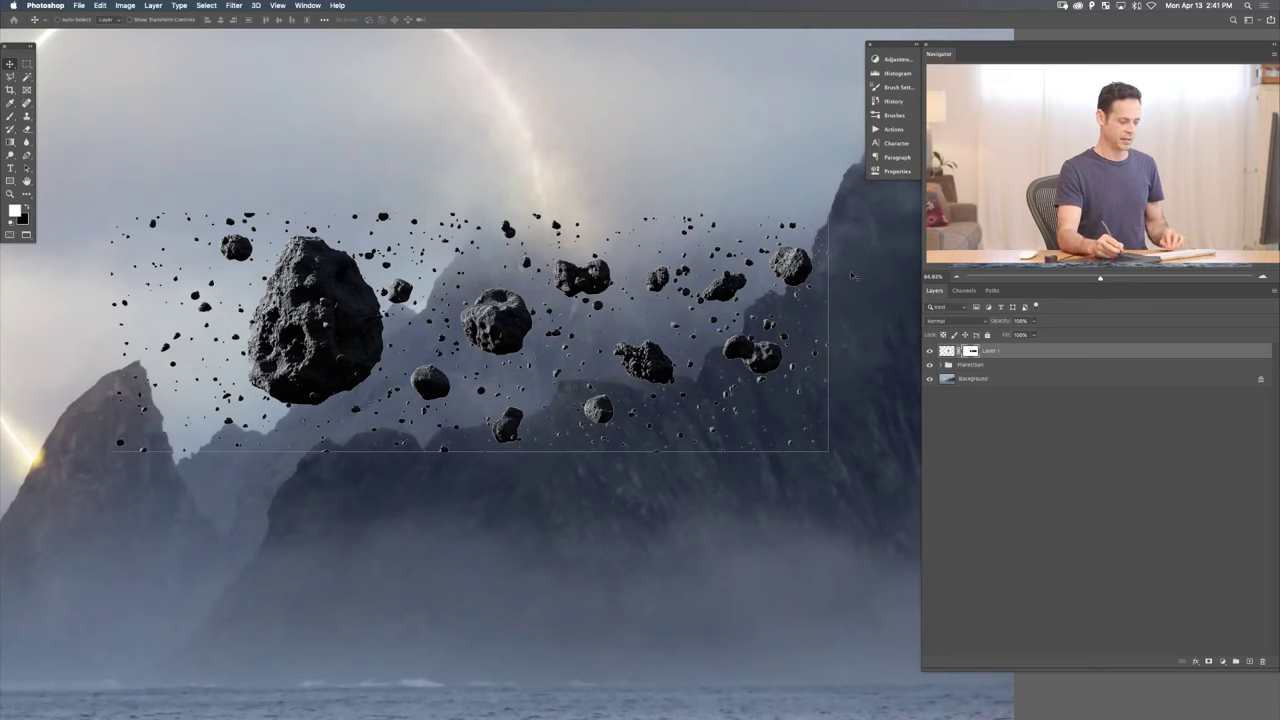
- Clear the leftover right, bottom, top and left edge strips from the rock mask
key(m)
drag(851, 201, 825, 503)
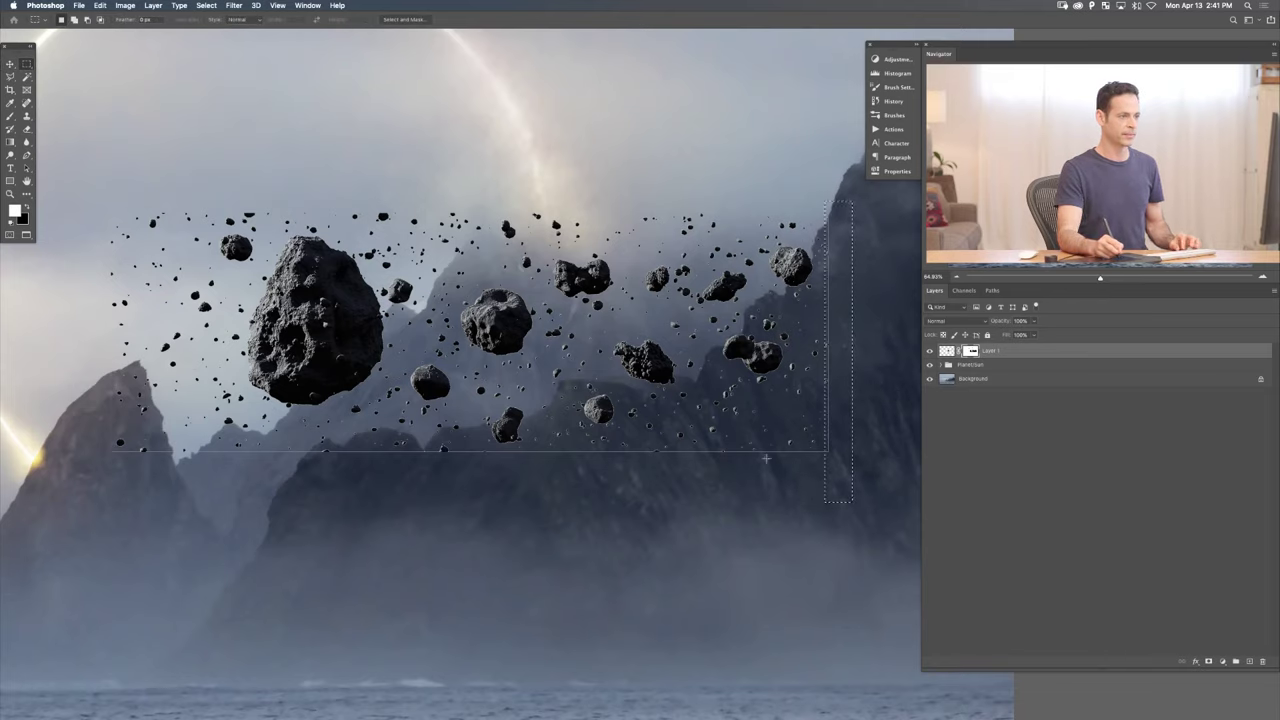
drag(68, 542, 872, 449)
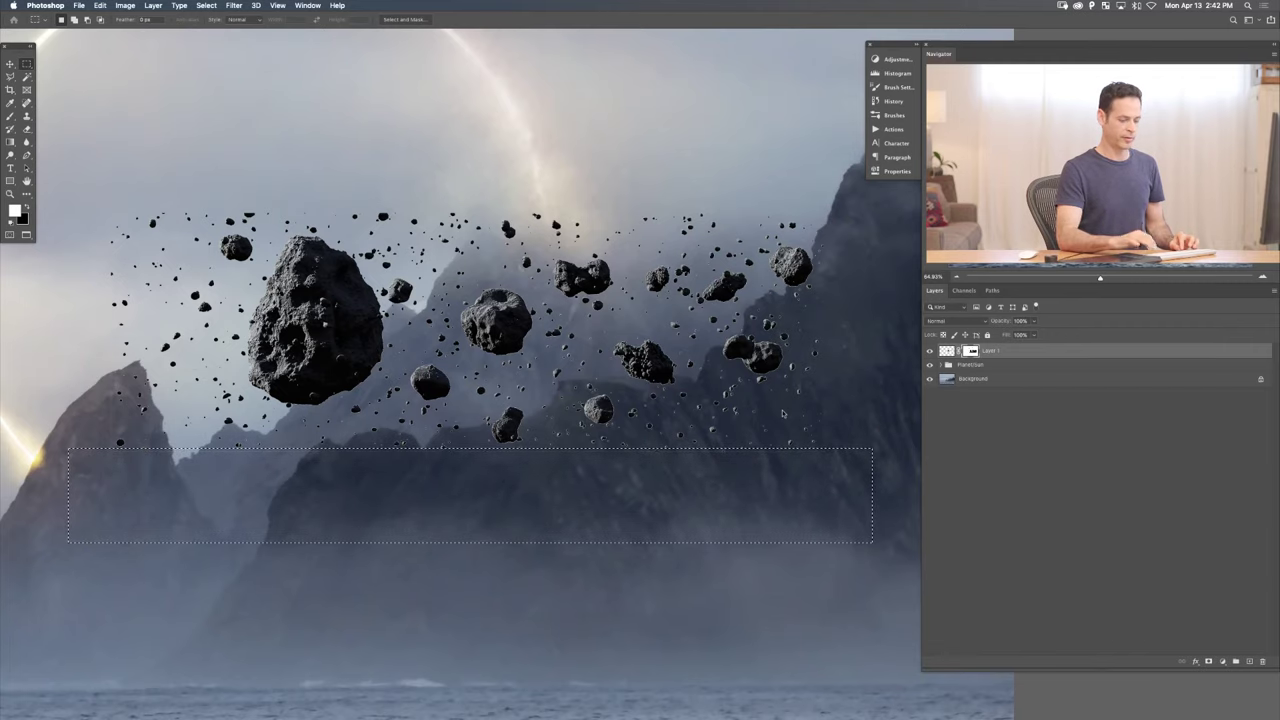
drag(91, 148, 882, 215)
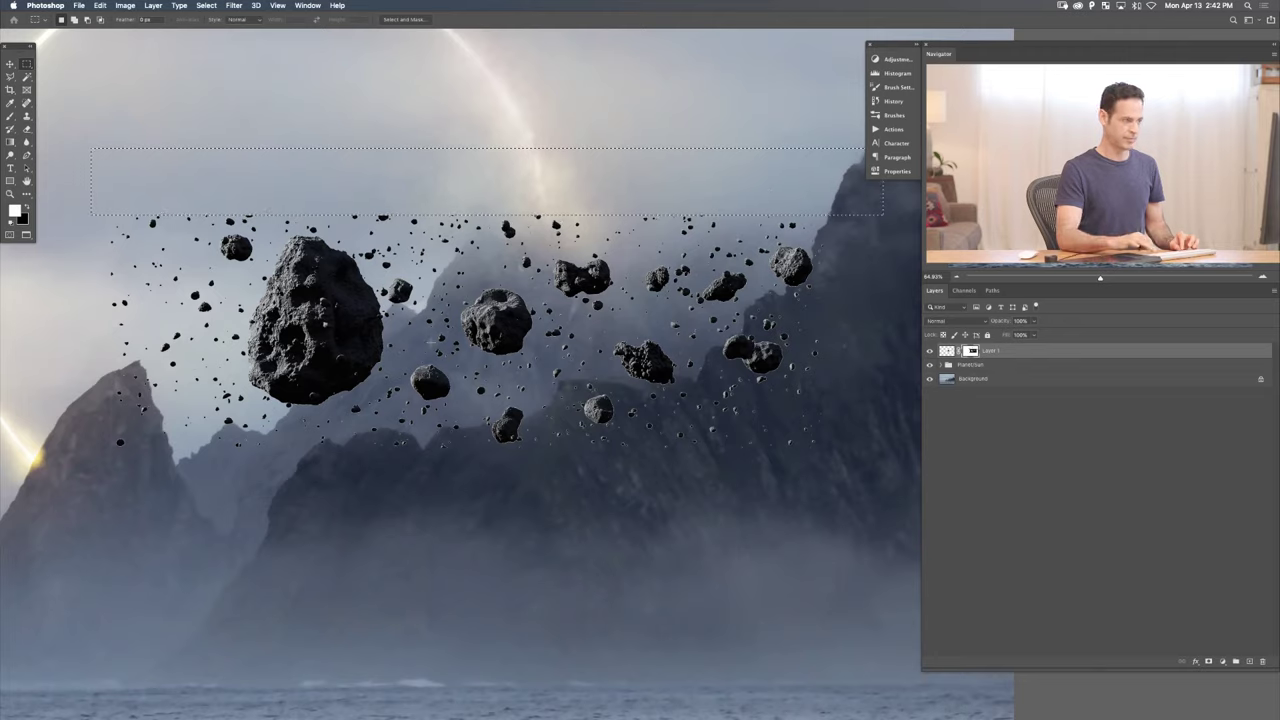
drag(89, 594, 123, 147)
key(super+d)
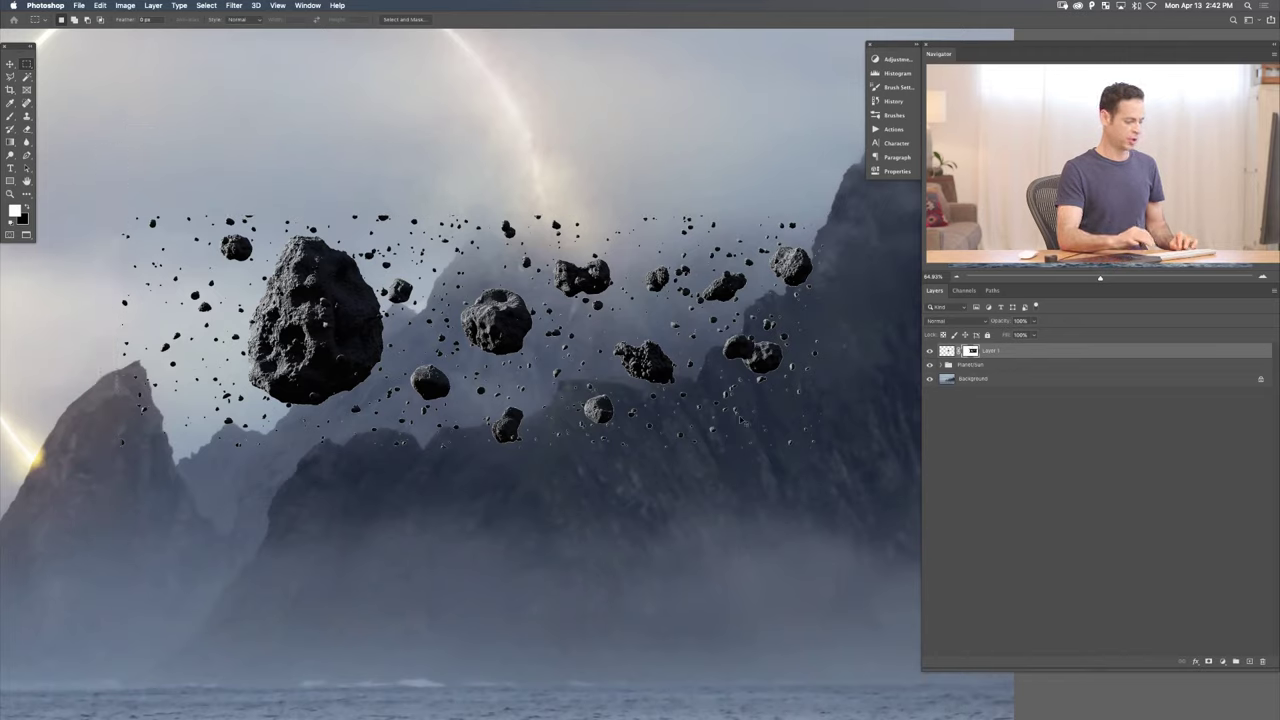
- Refine the rock mask's edge shift in Select and Mask, then apply the layer mask
click(965, 350)
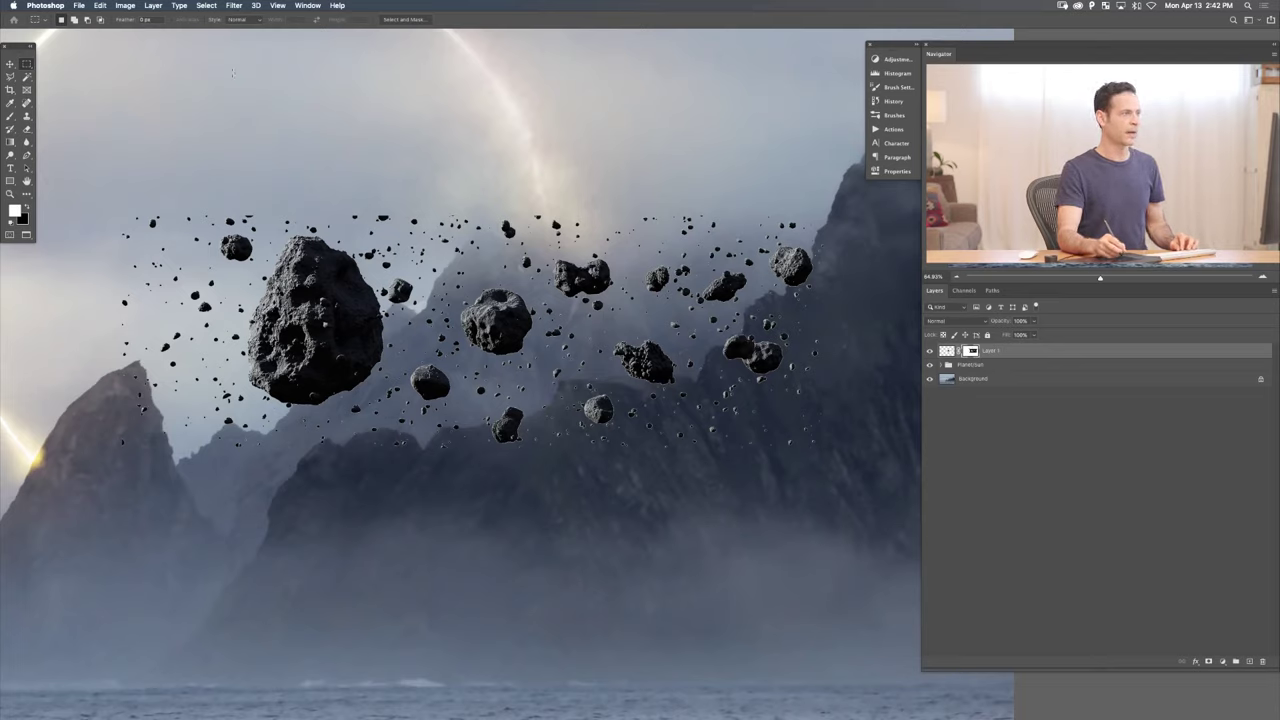
click(404, 19)
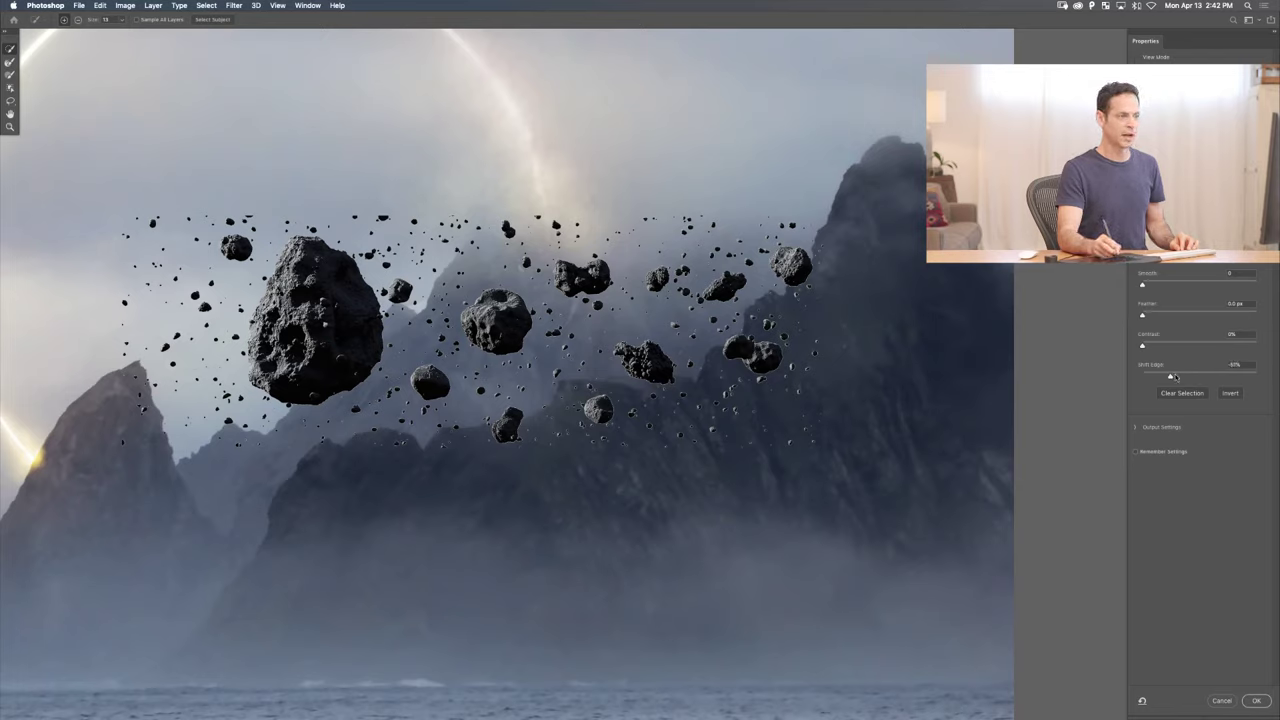
key(Tab)
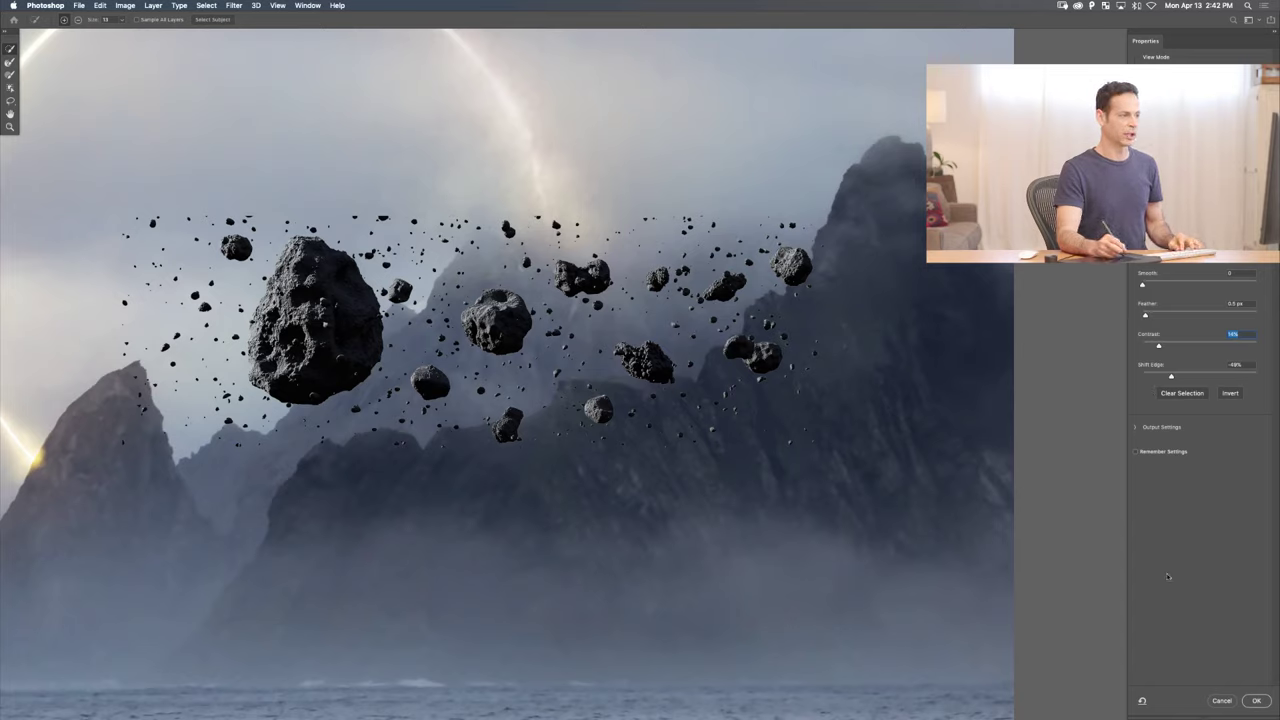
click(1257, 700)
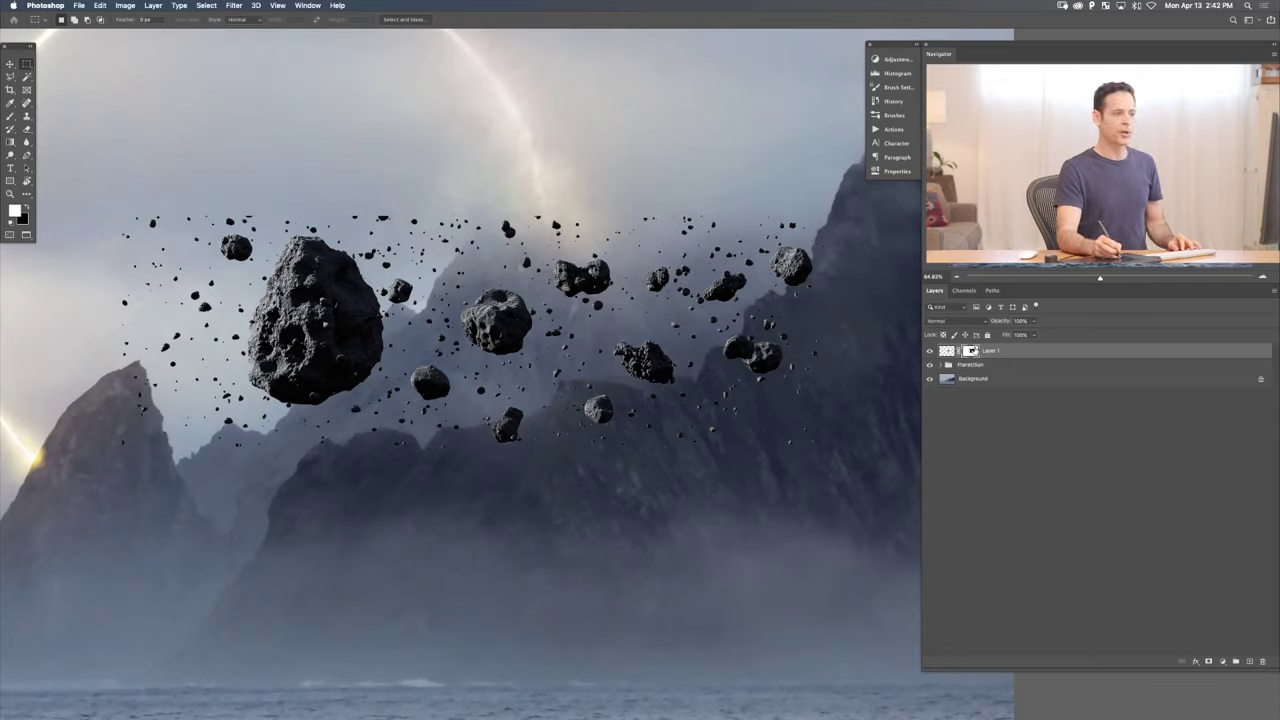
right_click(970, 351)
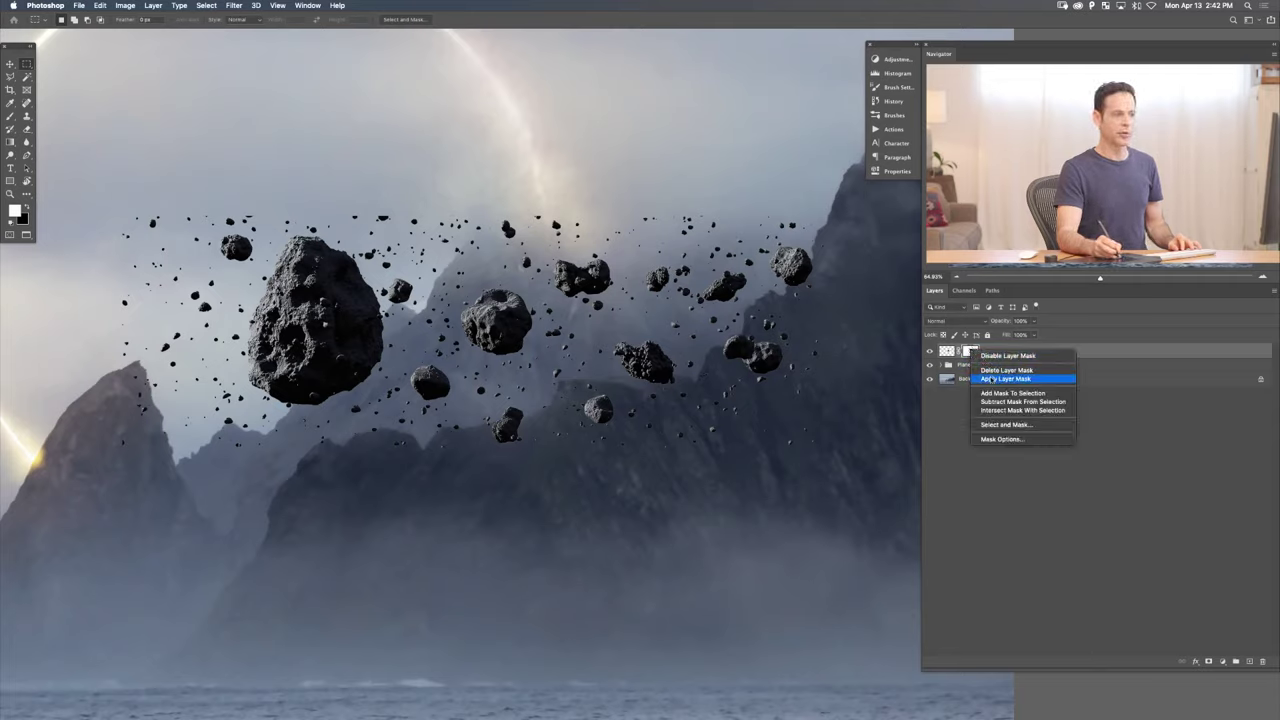
click(996, 376)
key(super+0)
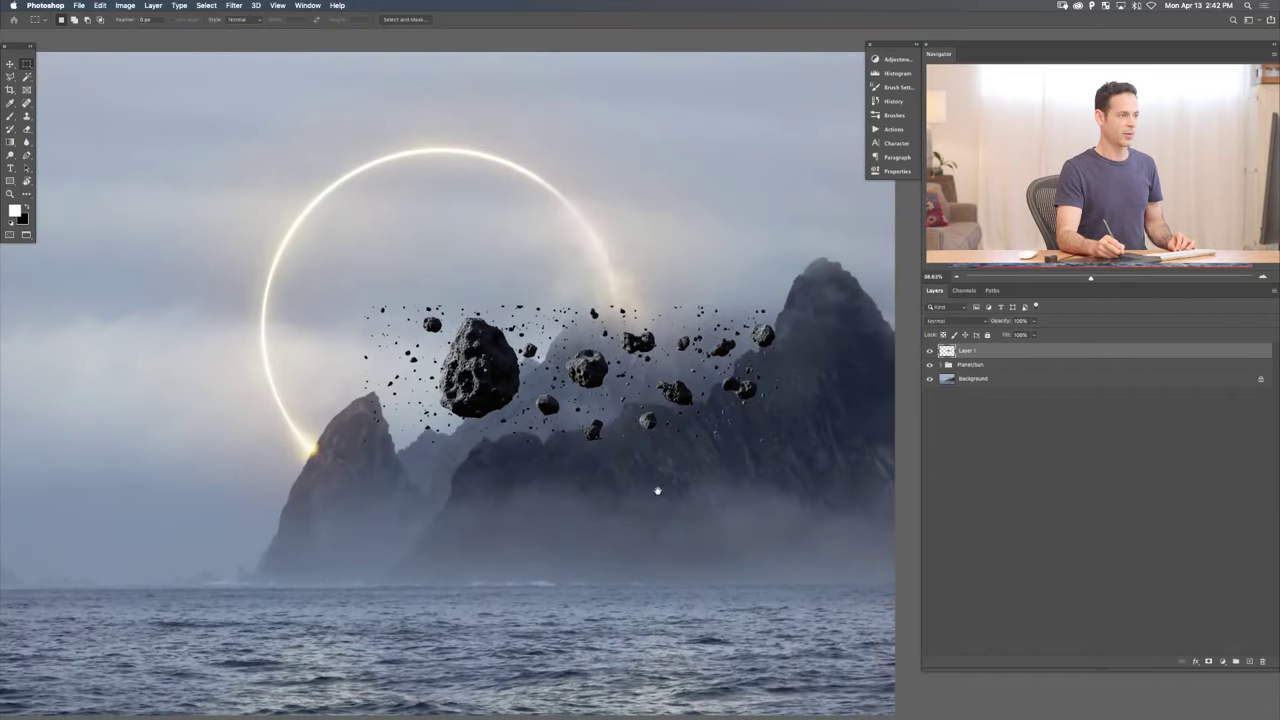
- Move the asteroid cluster onto the mountains and scale it down
key(v)
drag(620, 492, 552, 392)
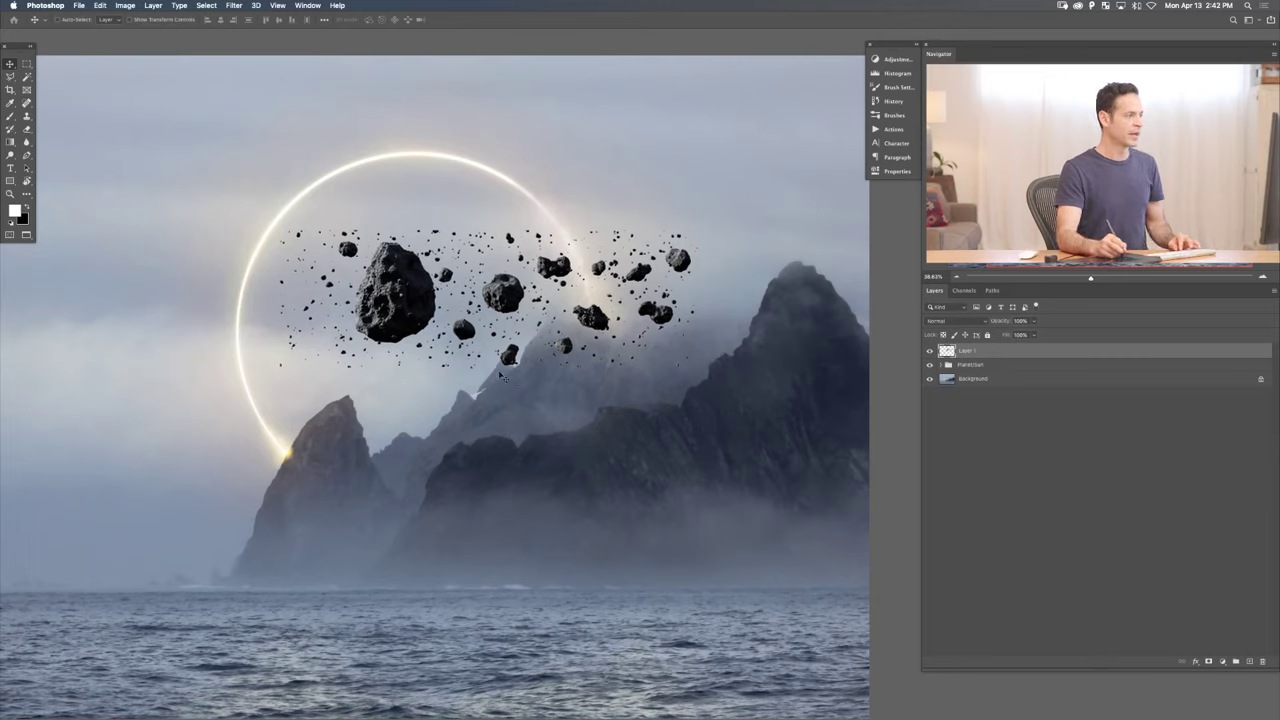
drag(503, 377, 609, 405)
key(ctrl+t)
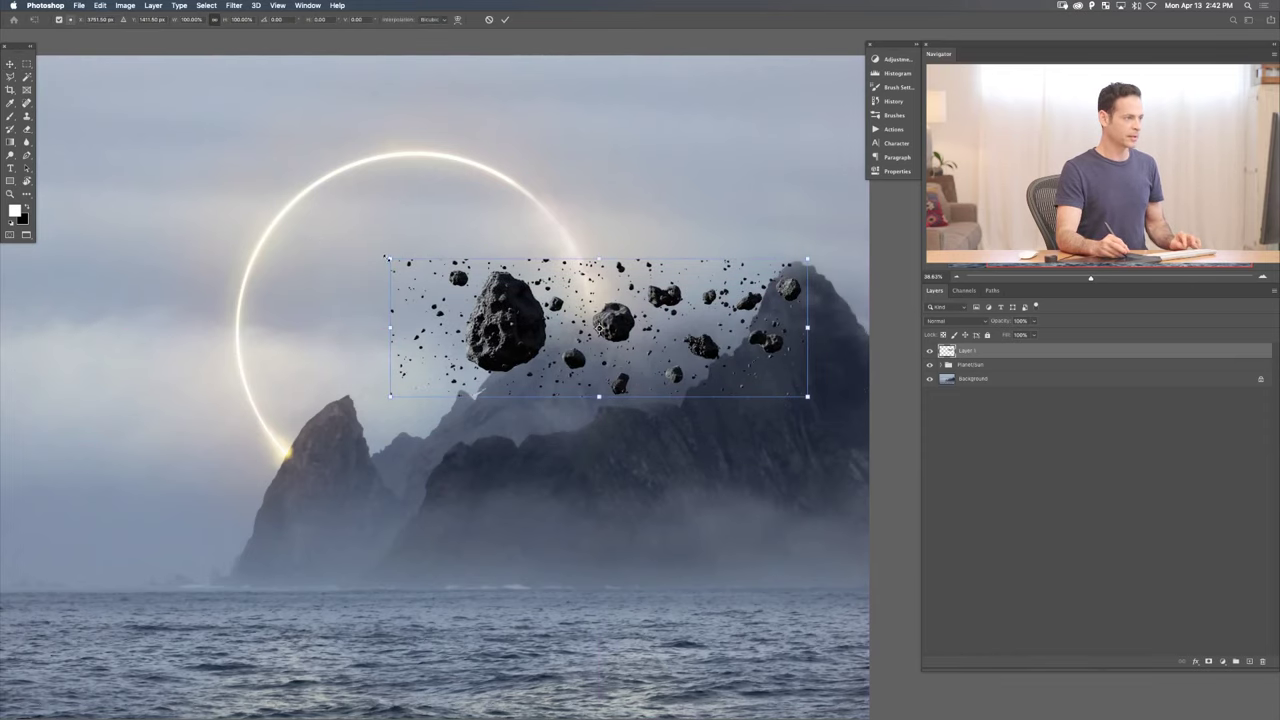
drag(388, 258, 431, 272)
key(Return)
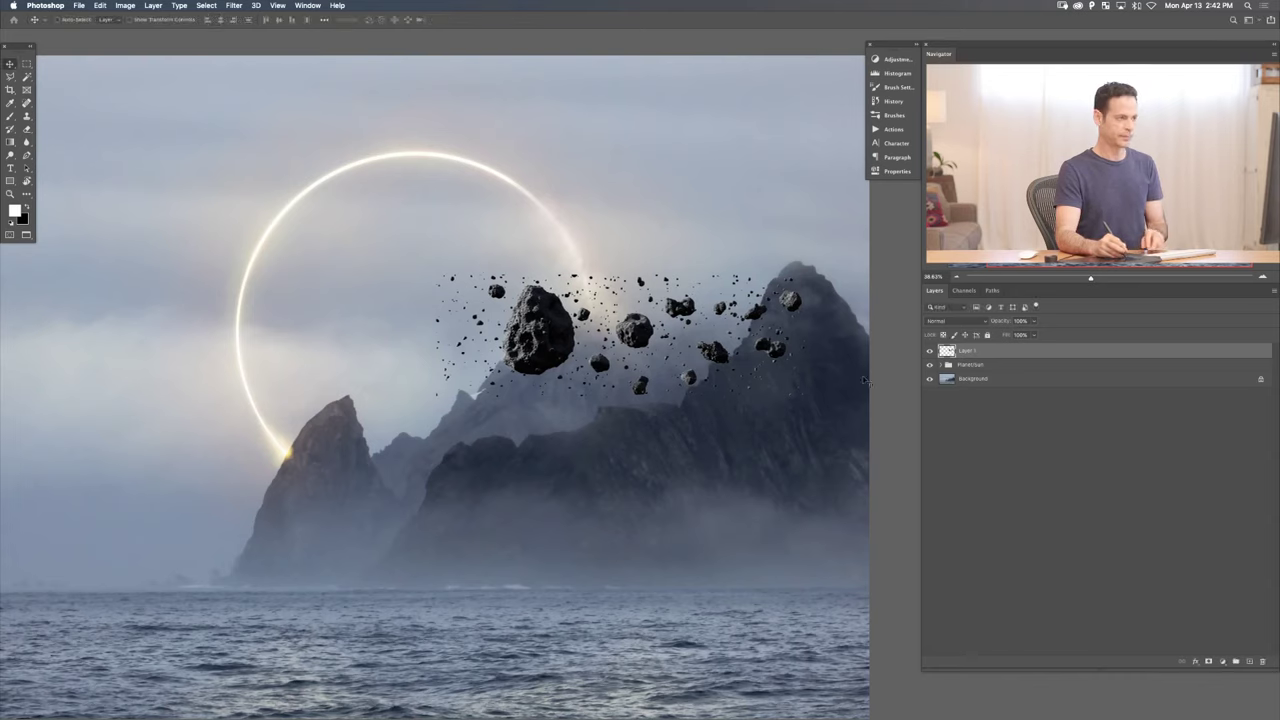
- Keep a hidden Layer 1 copy and move the original asteroids right over the peaks
key(super+j)
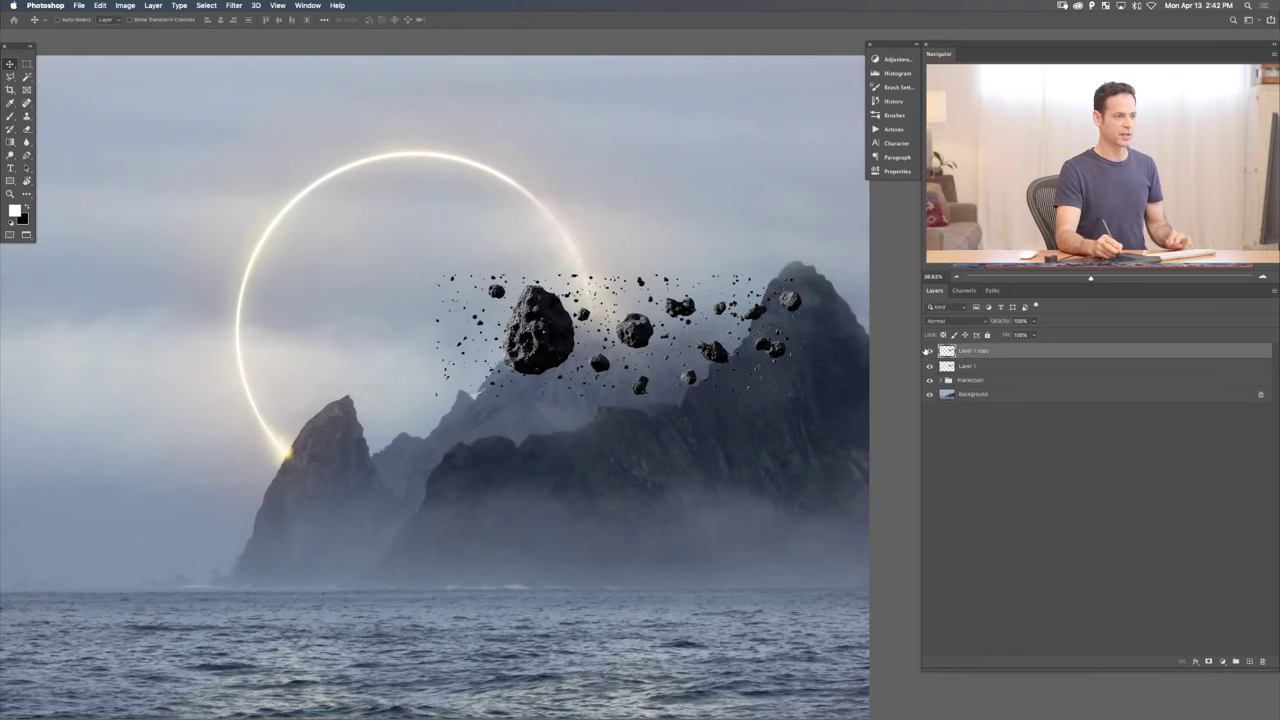
key(super+comma)
key(alt+bracketleft)
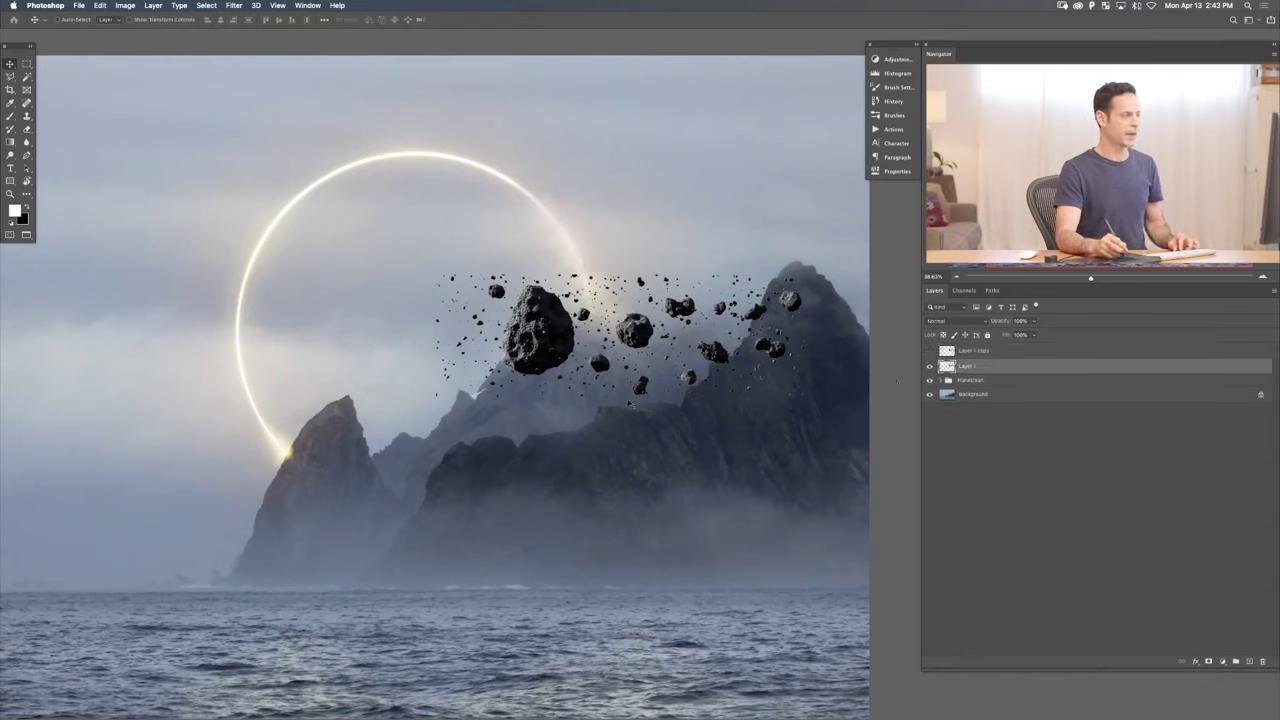
drag(628, 426, 668, 427)
drag(617, 378, 653, 390)
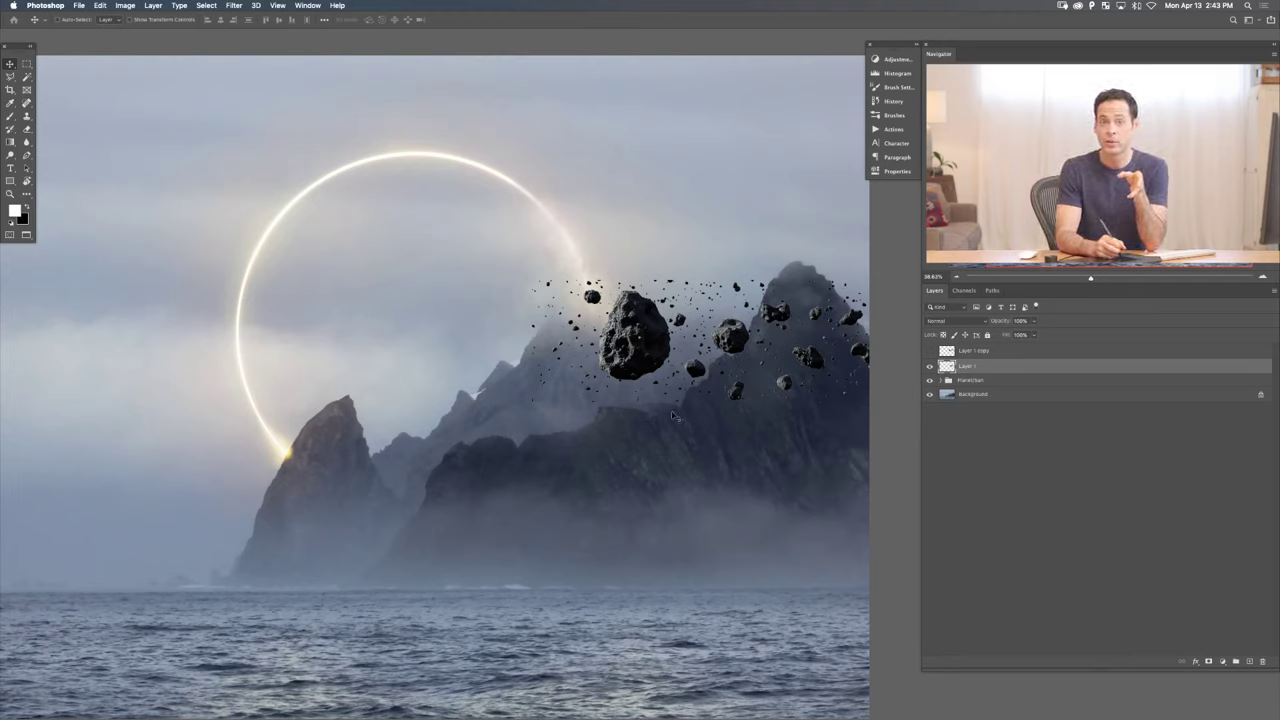
- Add a Black & White adjustment above the hidden asteroid copy layer
drag(989, 354, 1035, 380)
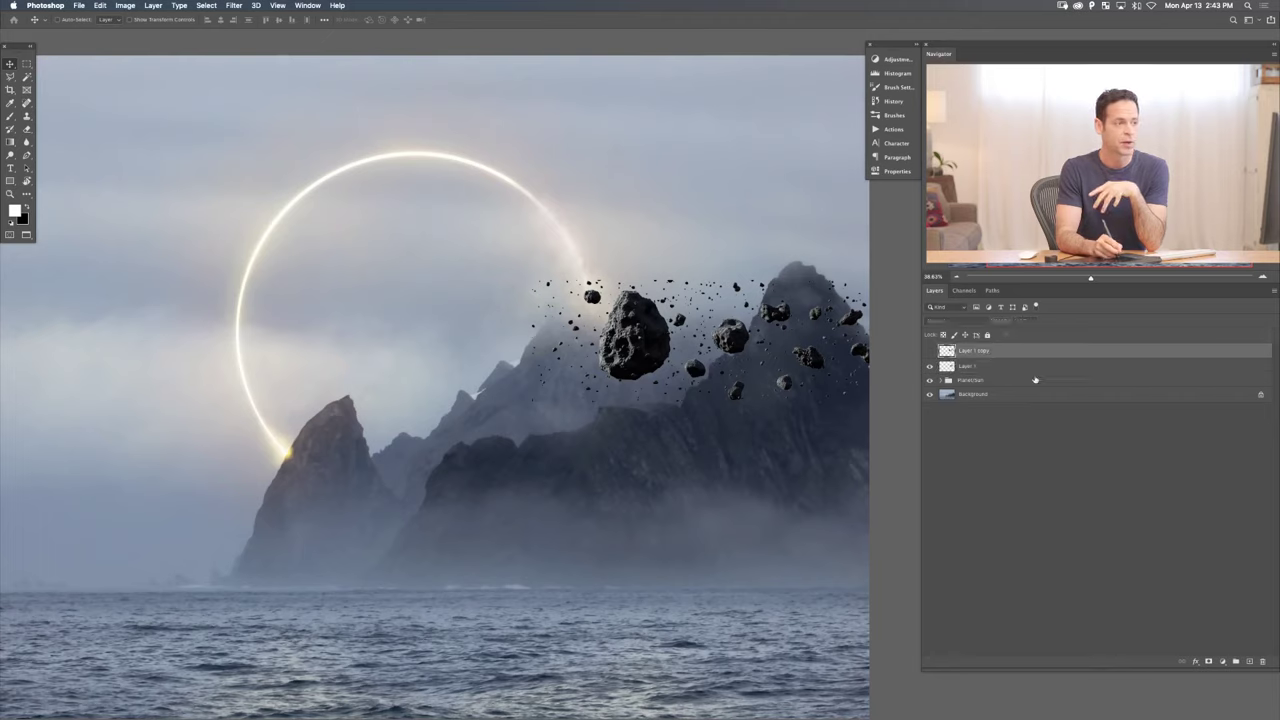
click(1221, 660)
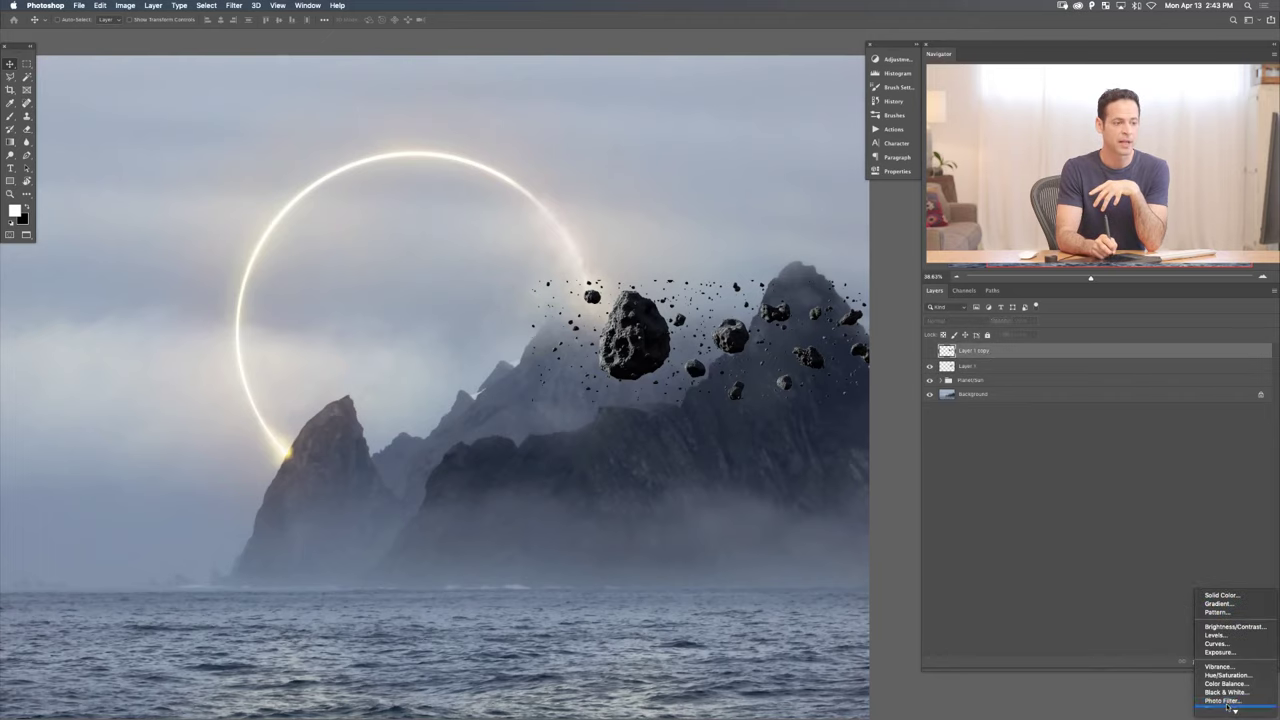
scroll(1234, 700, down, 2)
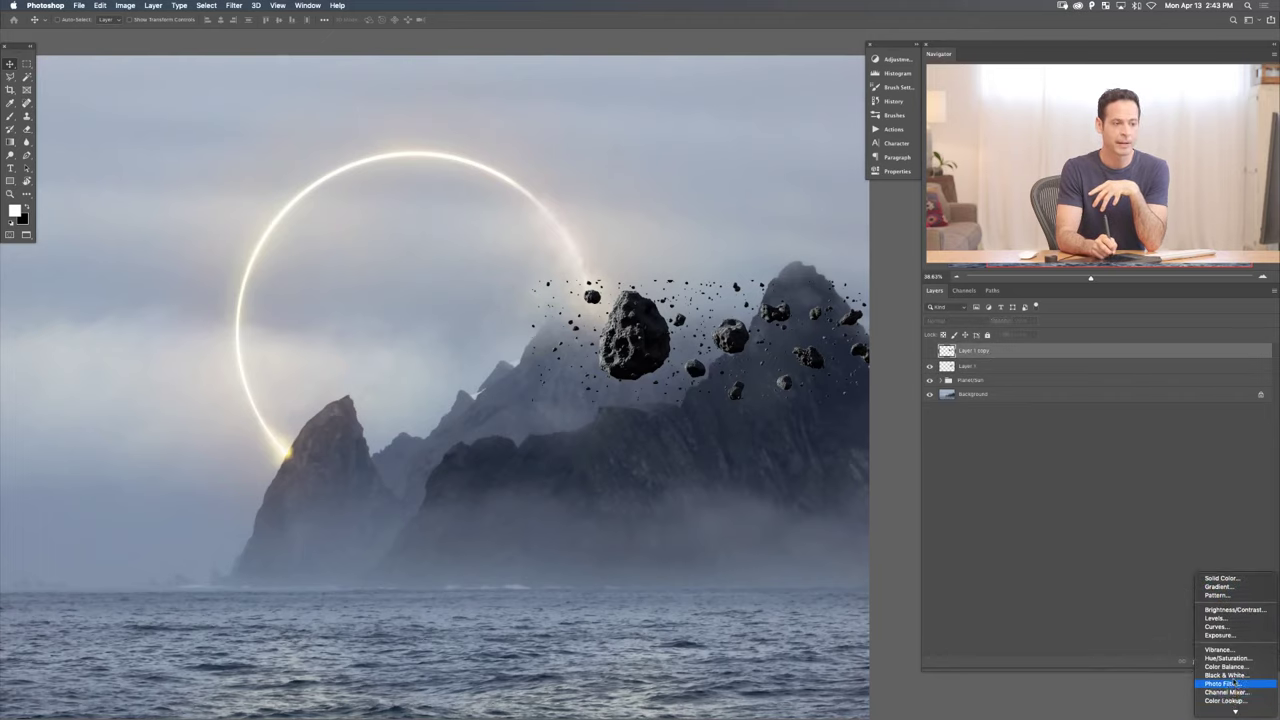
key(Return)
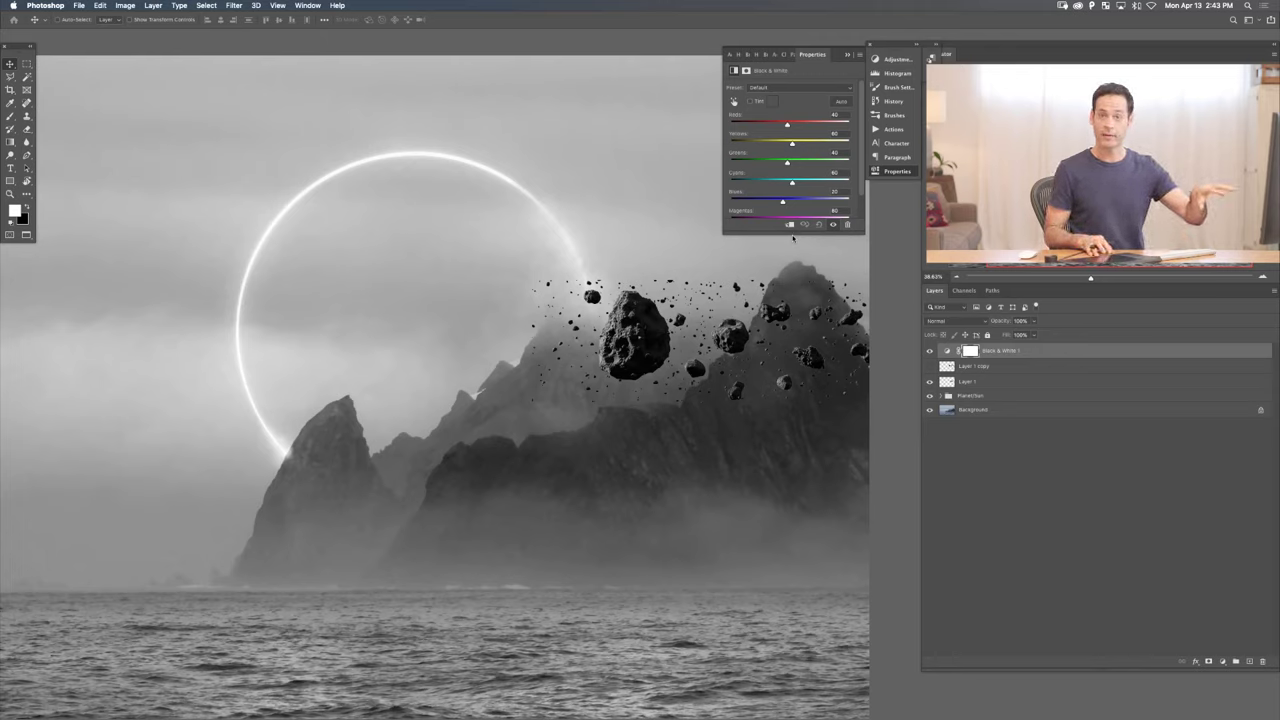
- Add a Levels adjustment clipped to the original asteroid layer and brighten its midtones
click(981, 380)
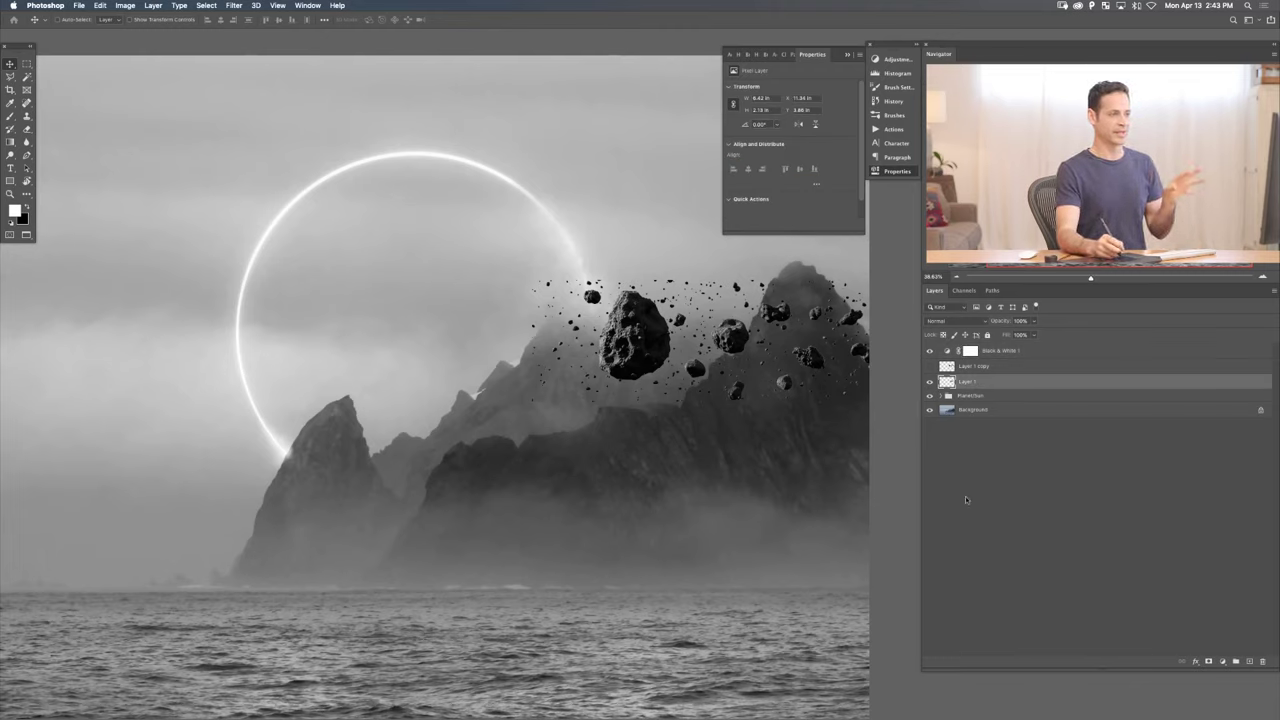
click(1222, 661)
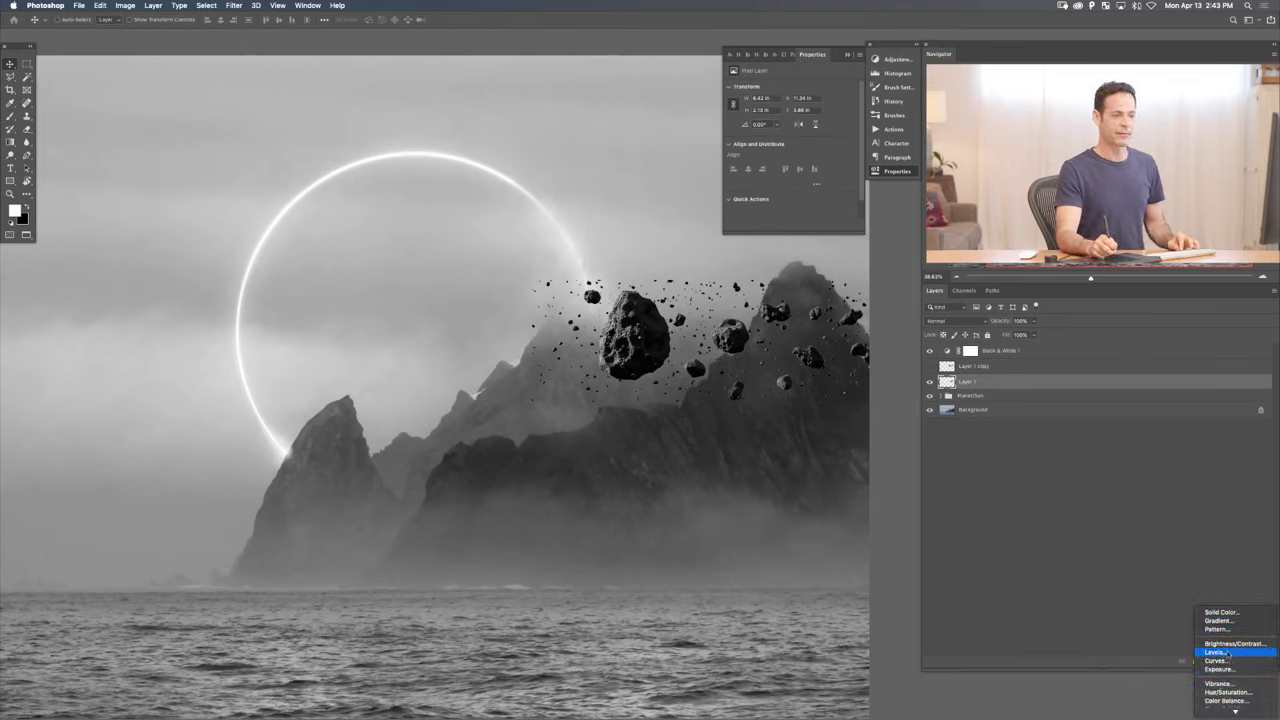
click(1227, 654)
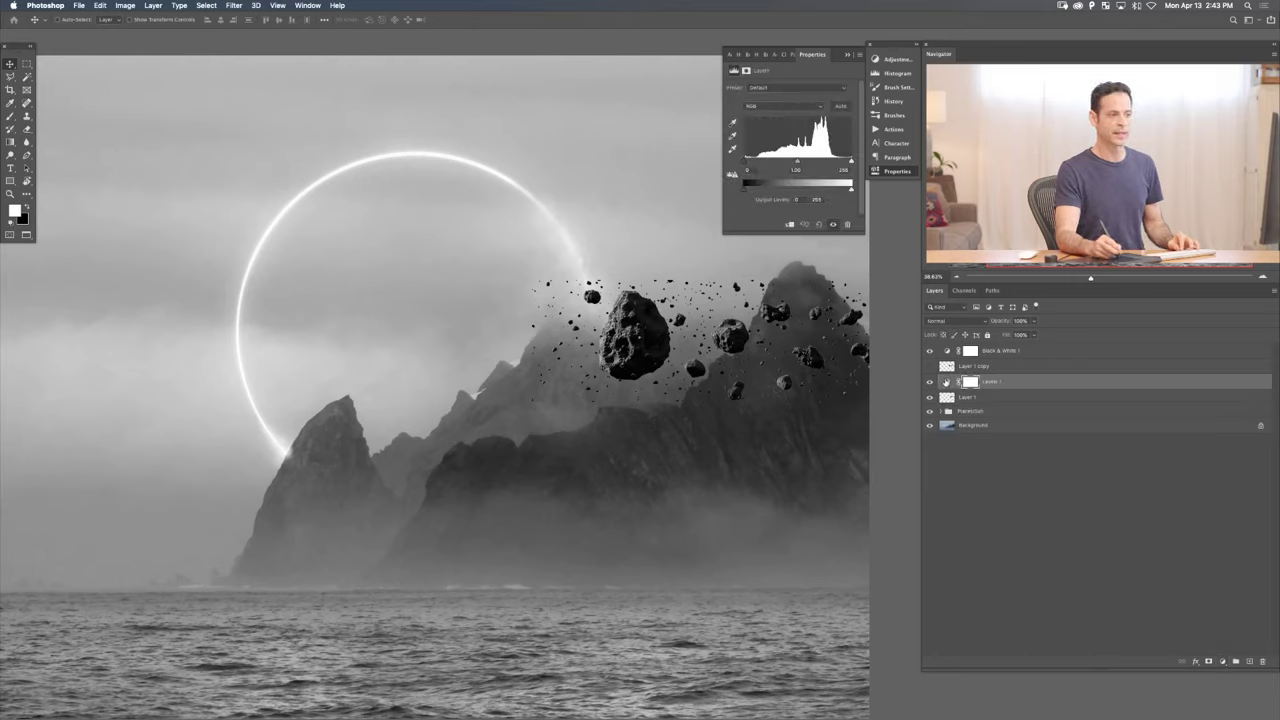
click(789, 225)
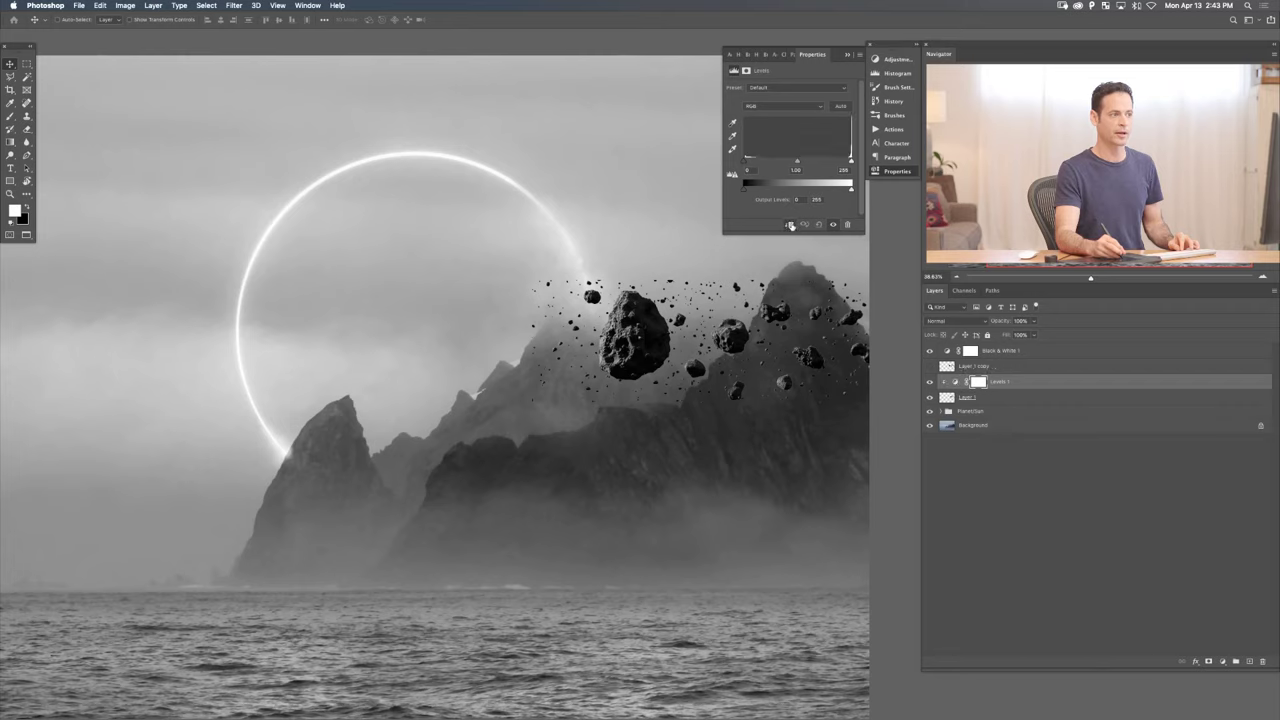
mouse_move(797, 161)
mouse_down()
mouse_move(775, 161)
mouse_move(802, 172)
mouse_move(777, 173)
mouse_move(821, 162)
mouse_move(785, 162)
mouse_move(803, 162)
mouse_up()
key(super+equal)
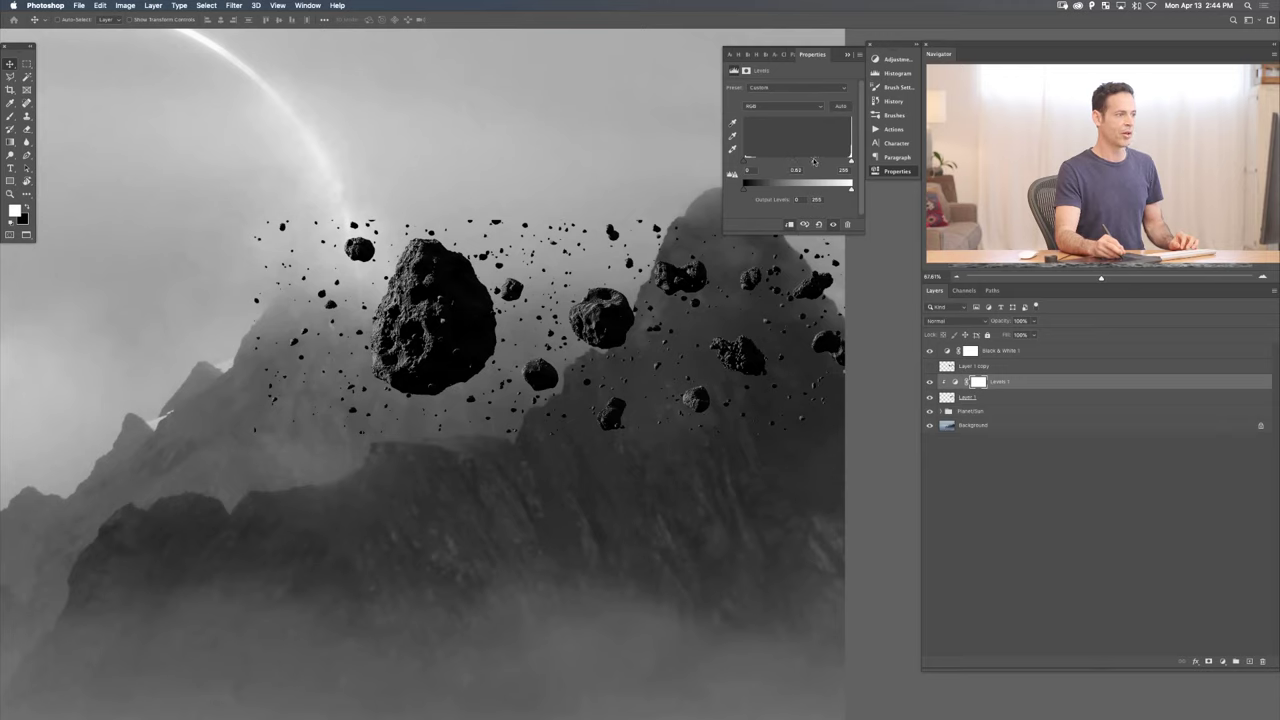
- Reset Levels and set the output range to black 45 and white 98
click(817, 224)
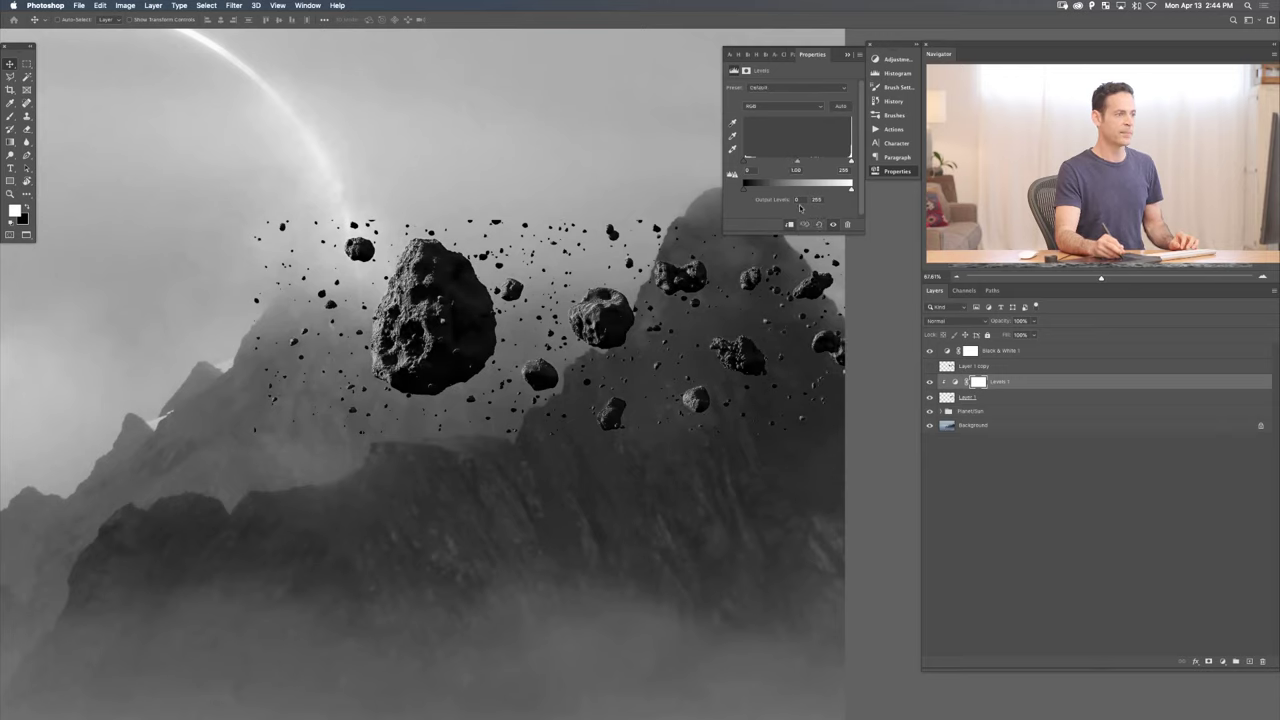
drag(745, 190, 760, 189)
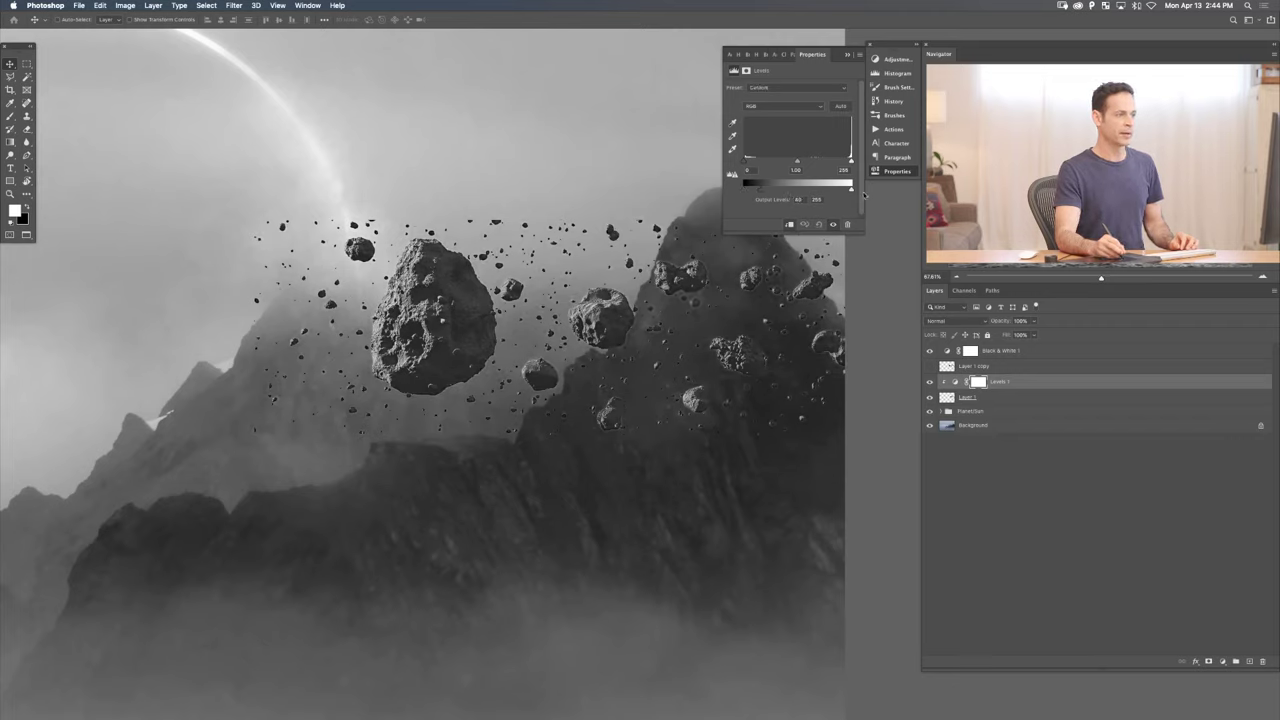
drag(851, 190, 795, 190)
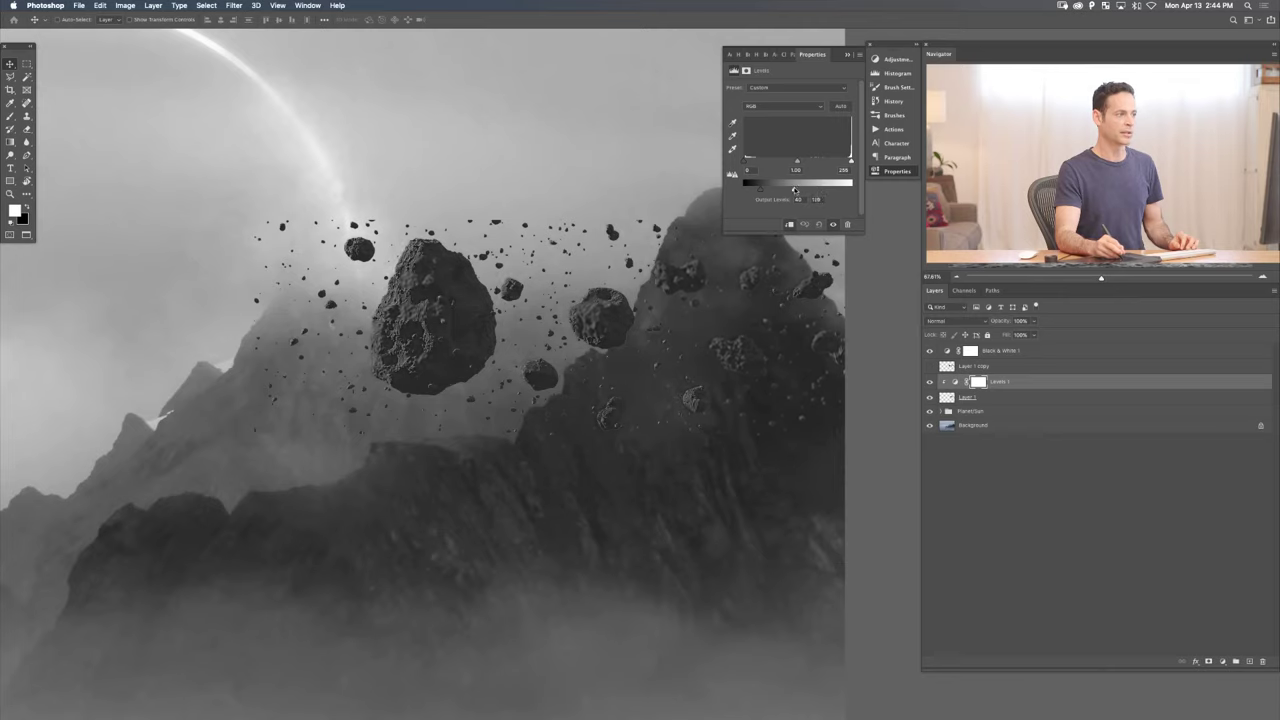
drag(790, 190, 777, 188)
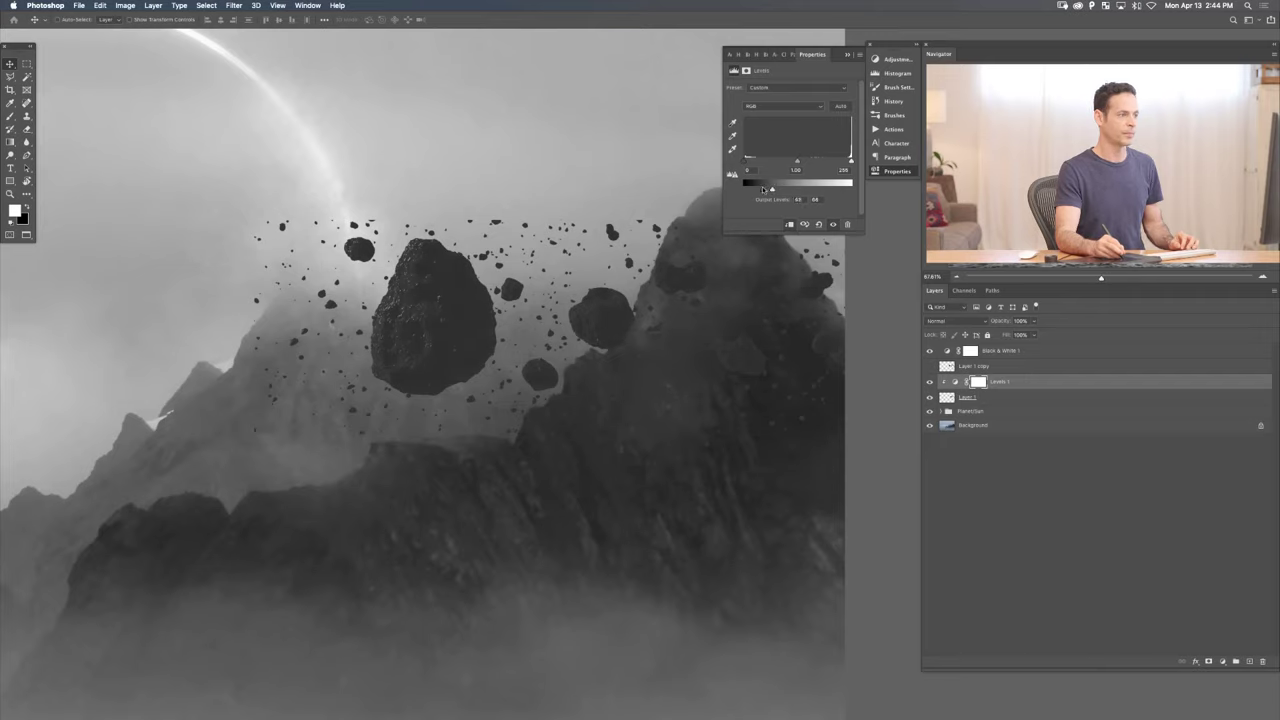
- Toggle Levels 1 off and on to compare the hazed asteroids
key(super+0)
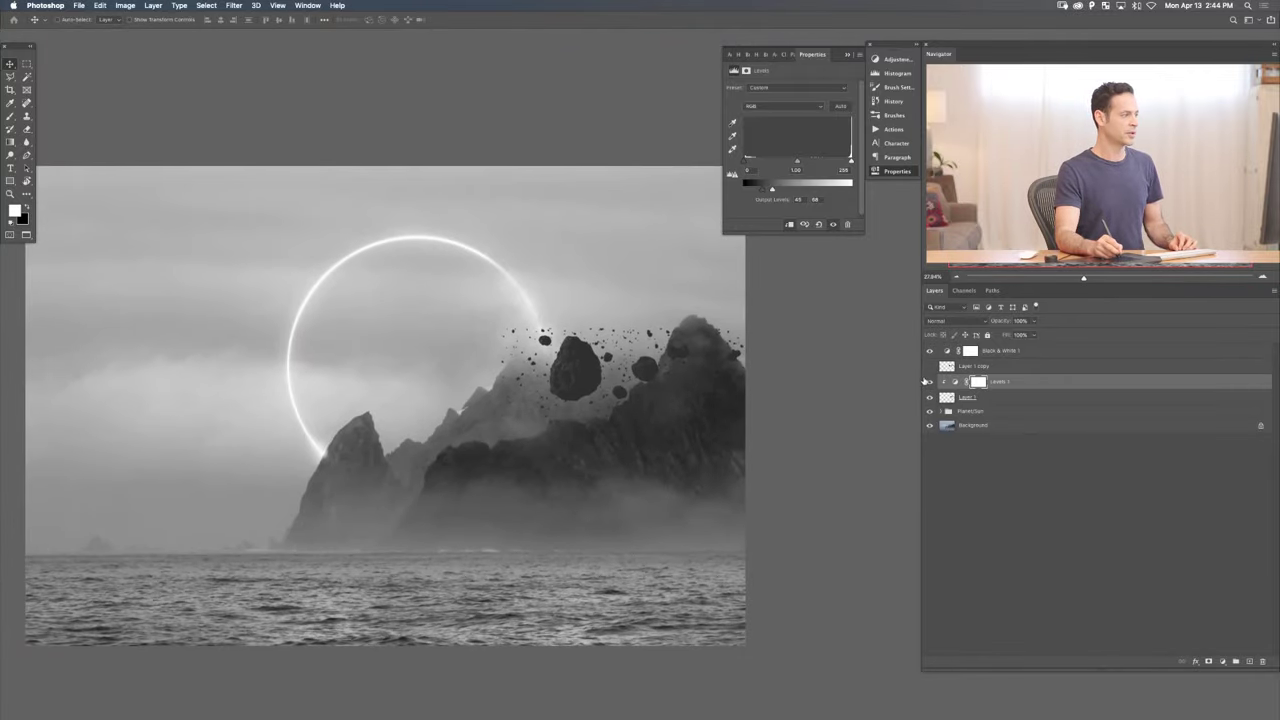
click(930, 383)
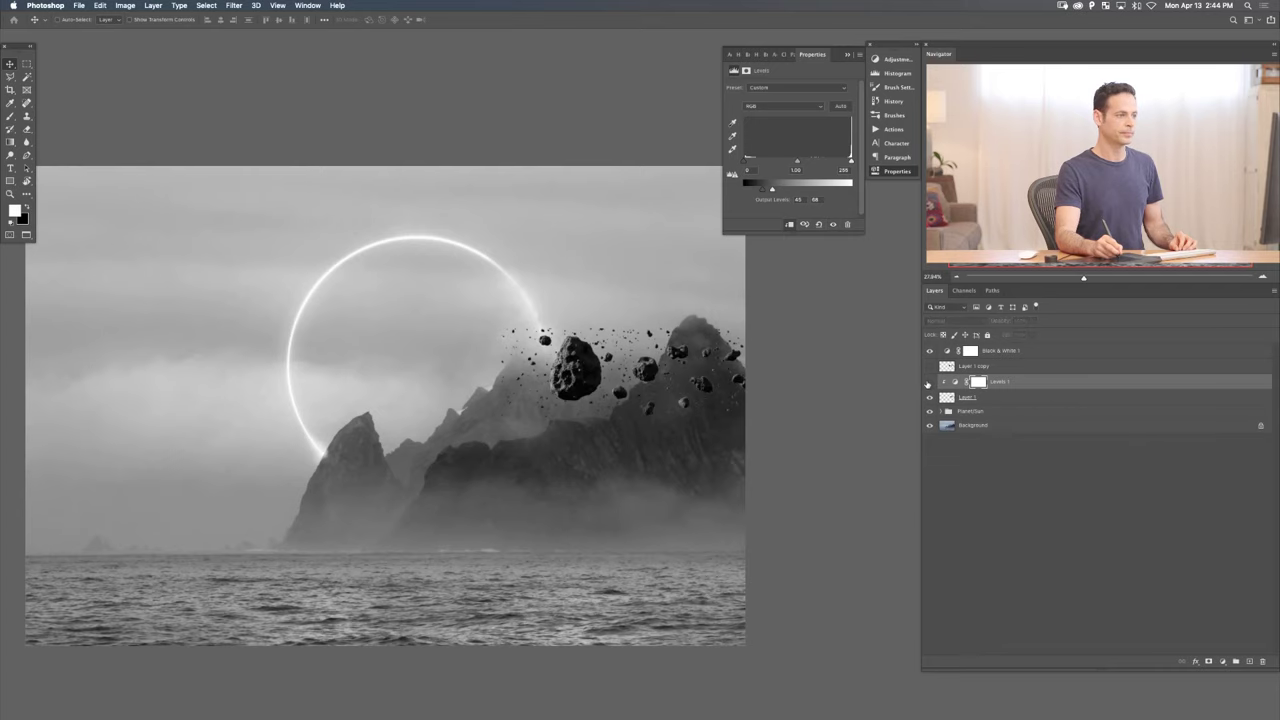
scroll(660, 380, up, 5)
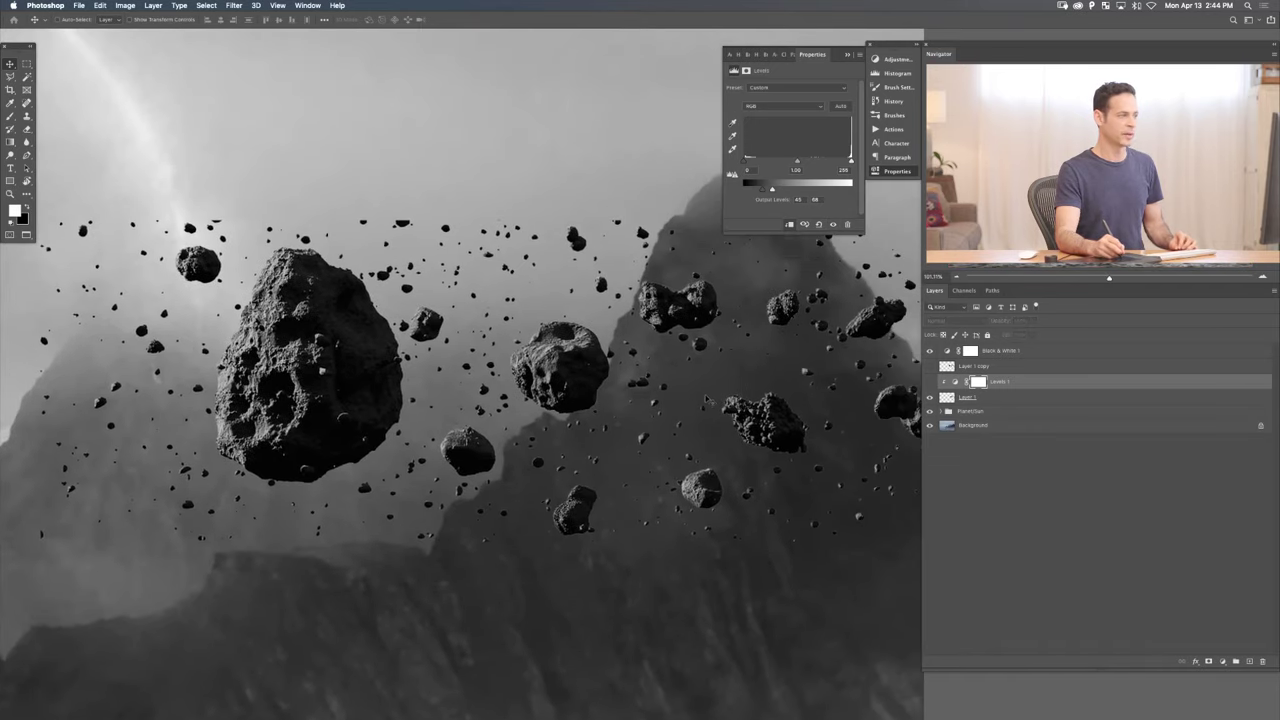
click(930, 383)
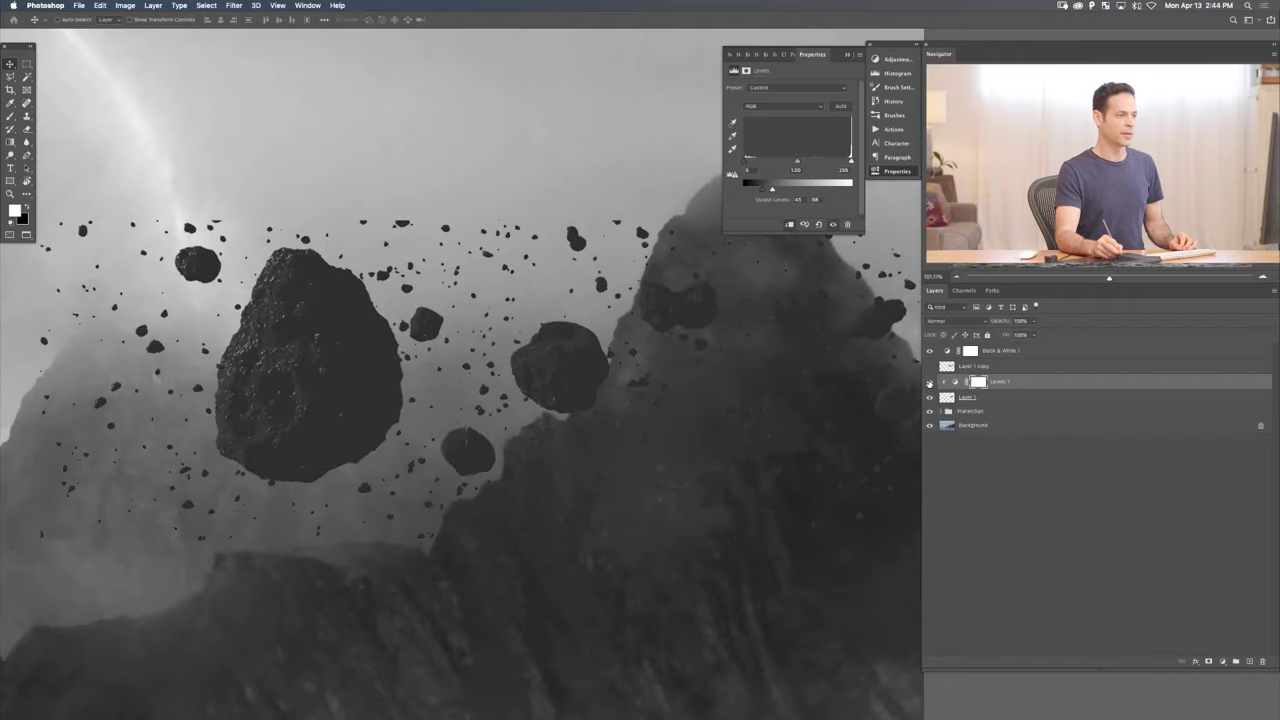
click(930, 383)
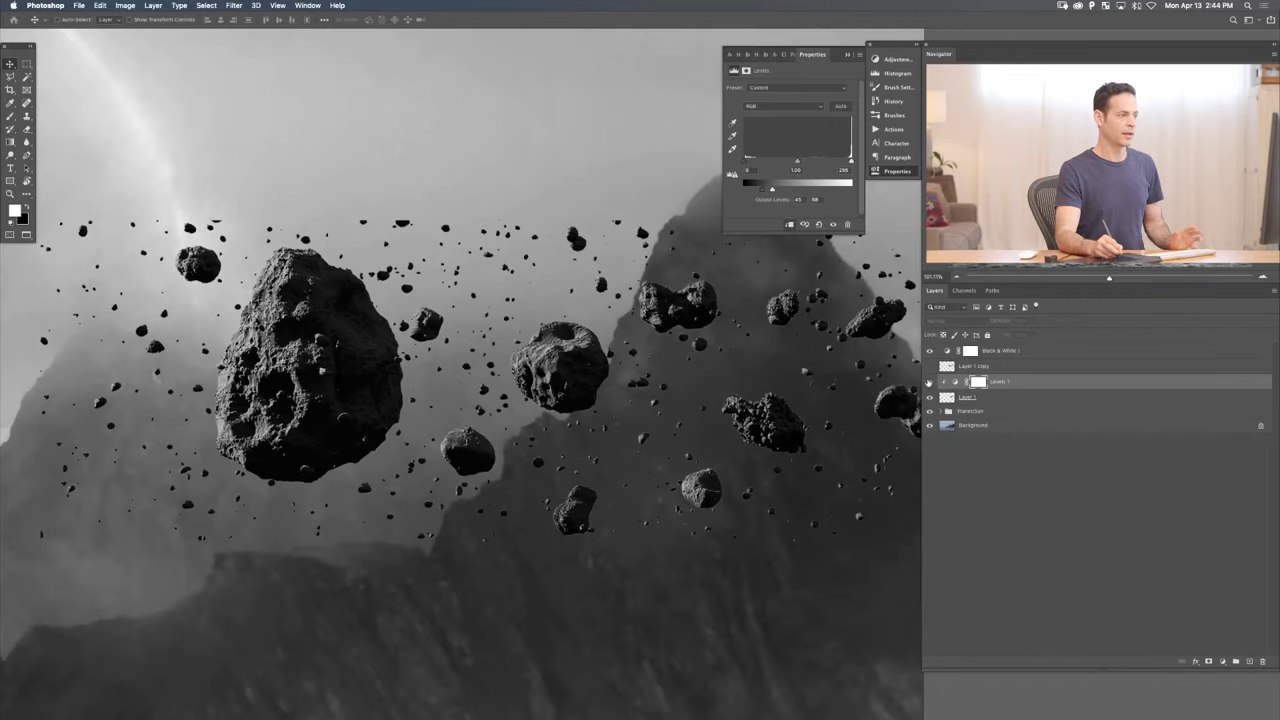
click(930, 383)
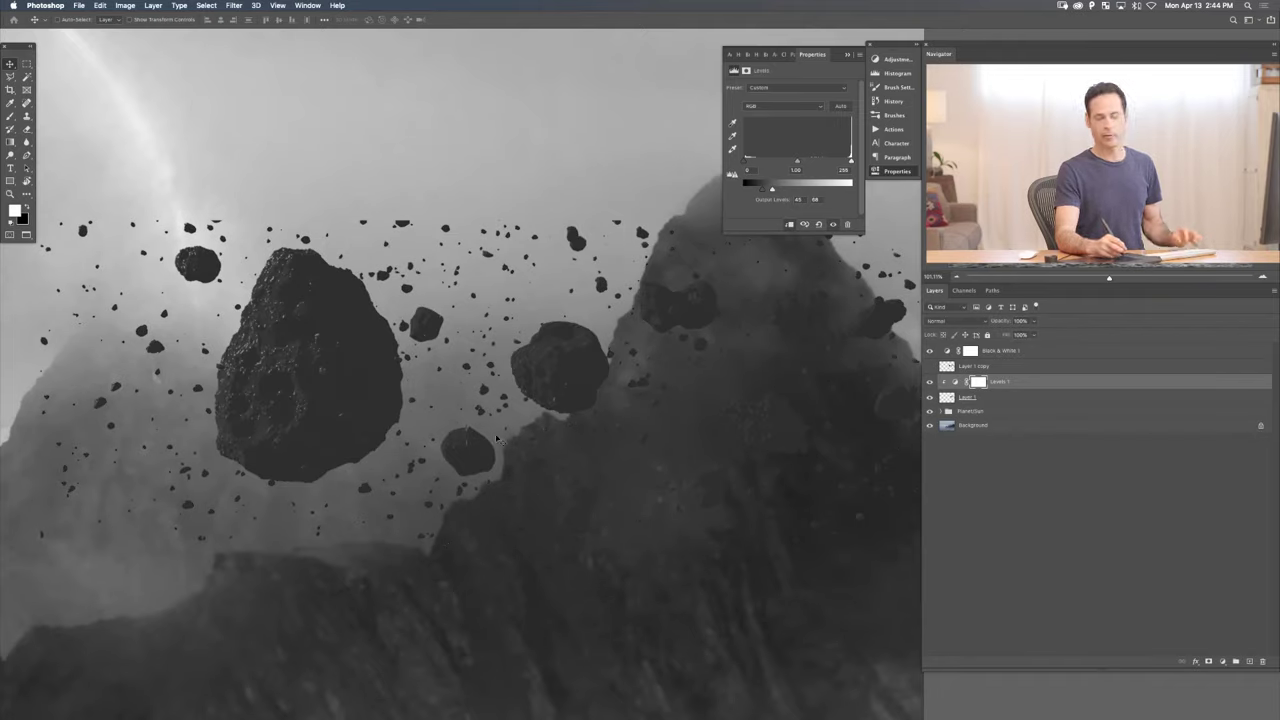
scroll(637, 459, down, 3)
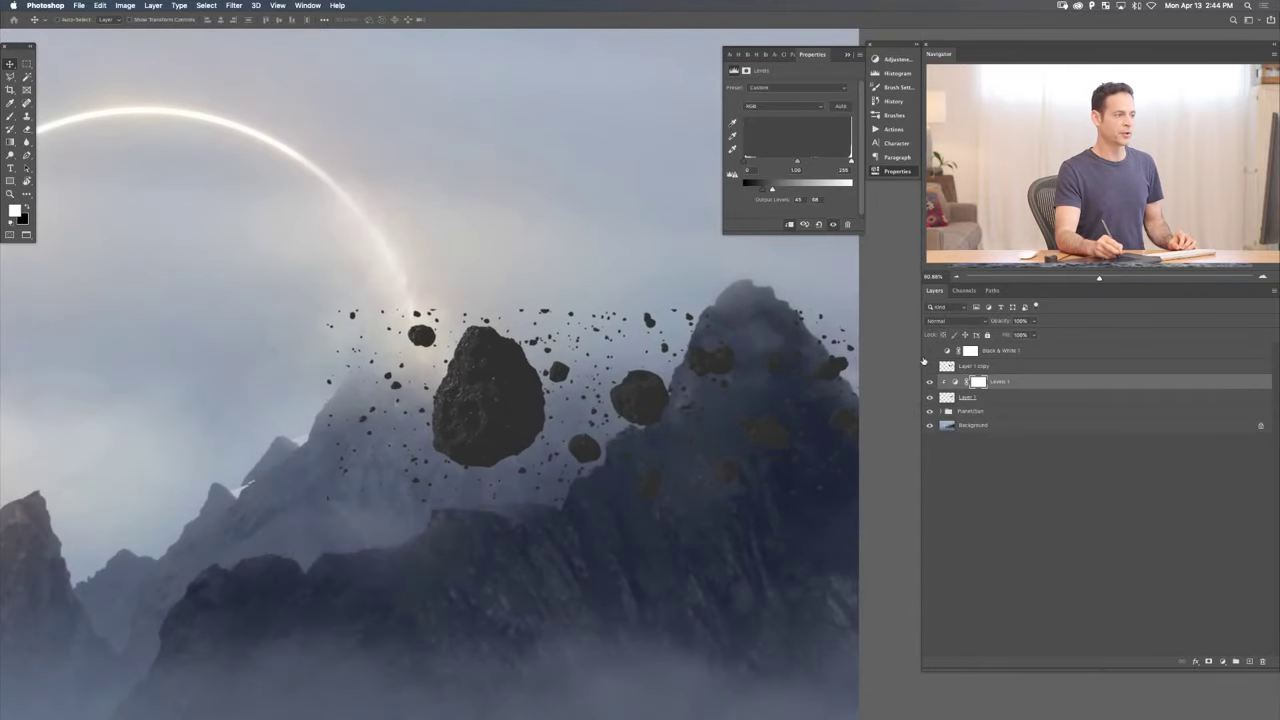
- Add a Hue/Saturation adjustment above Levels 1
scroll(600, 420, up, 3)
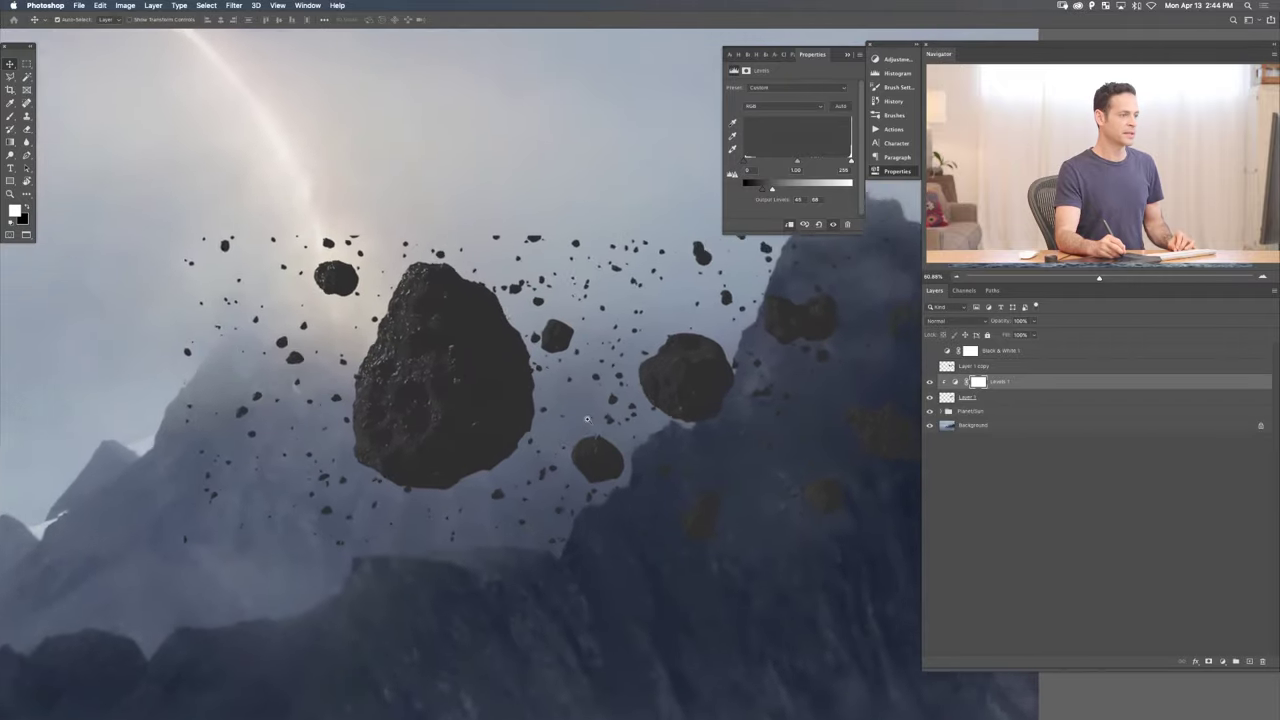
scroll(593, 417, up, 1)
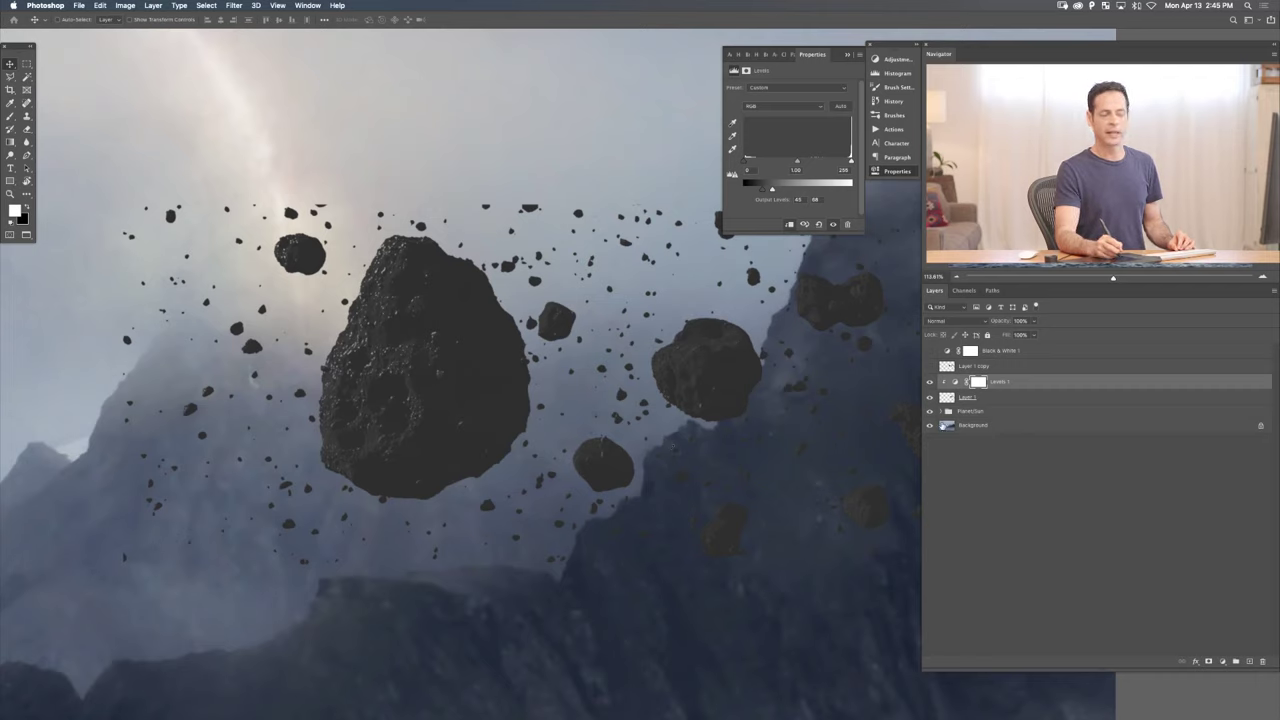
click(1222, 661)
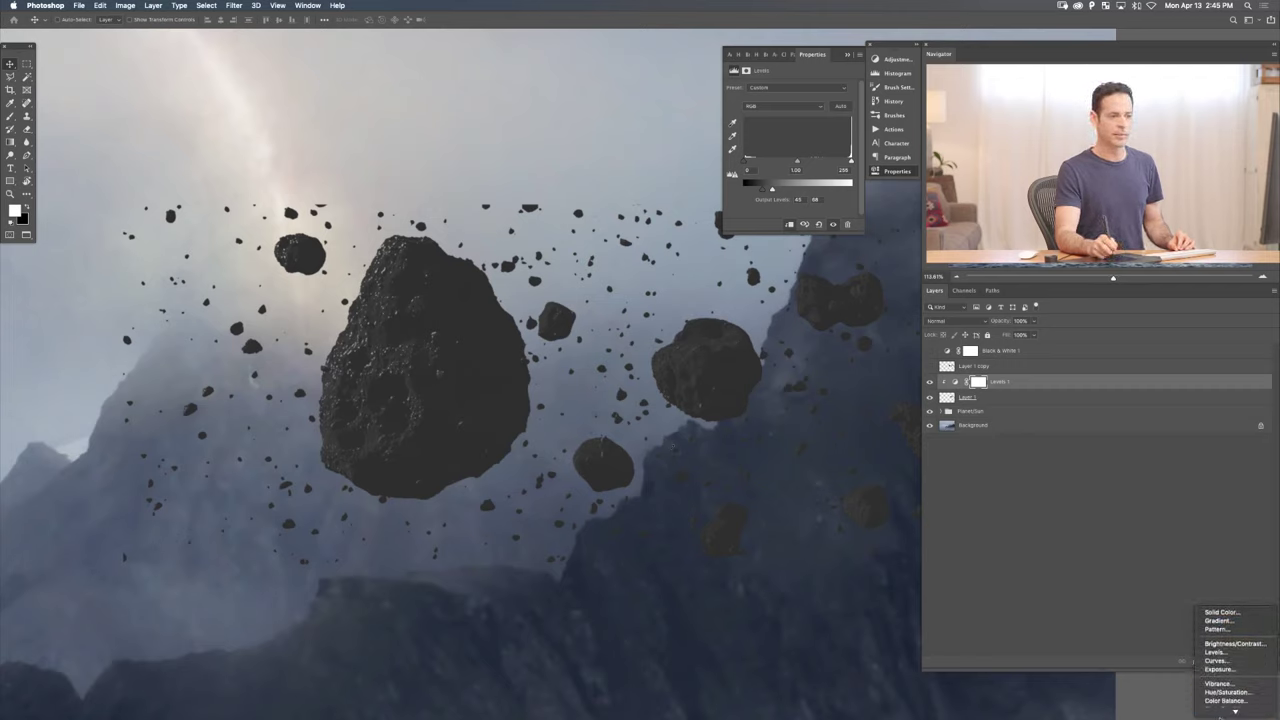
click(1232, 639)
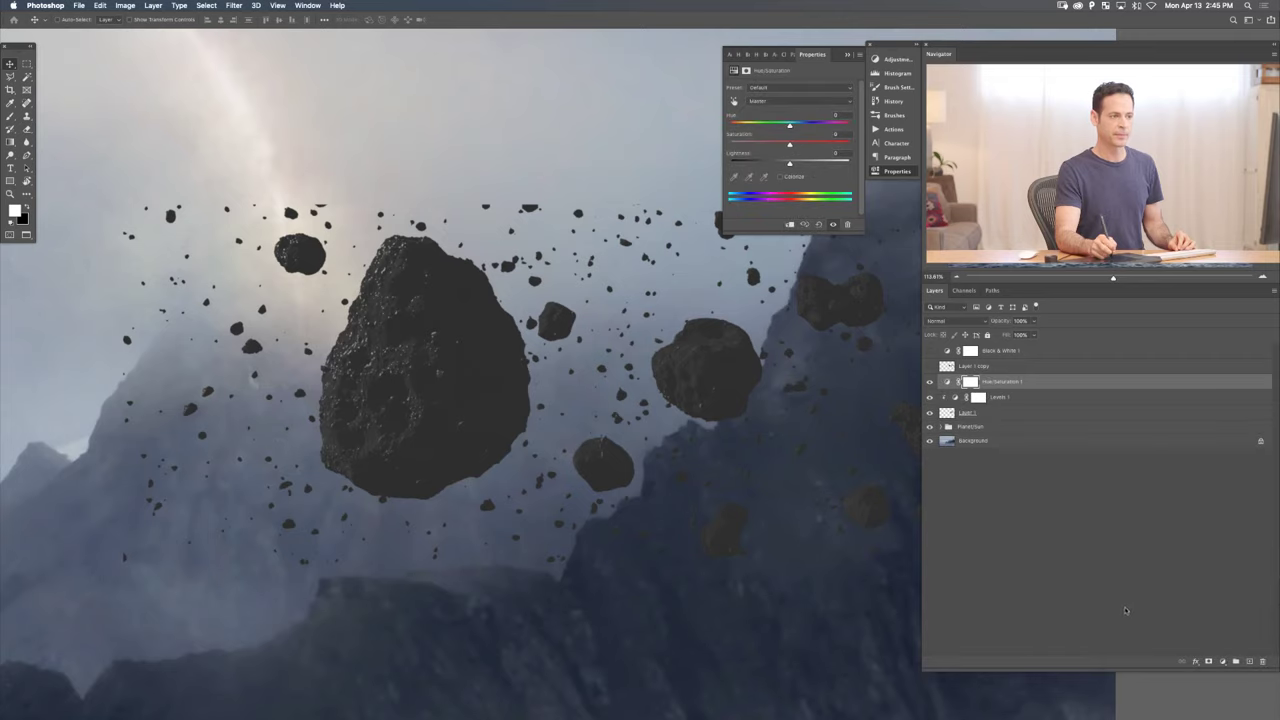
- Colorize the asteroids at Hue 213 and Saturation 18, then close the settings
click(789, 177)
click(759, 124)
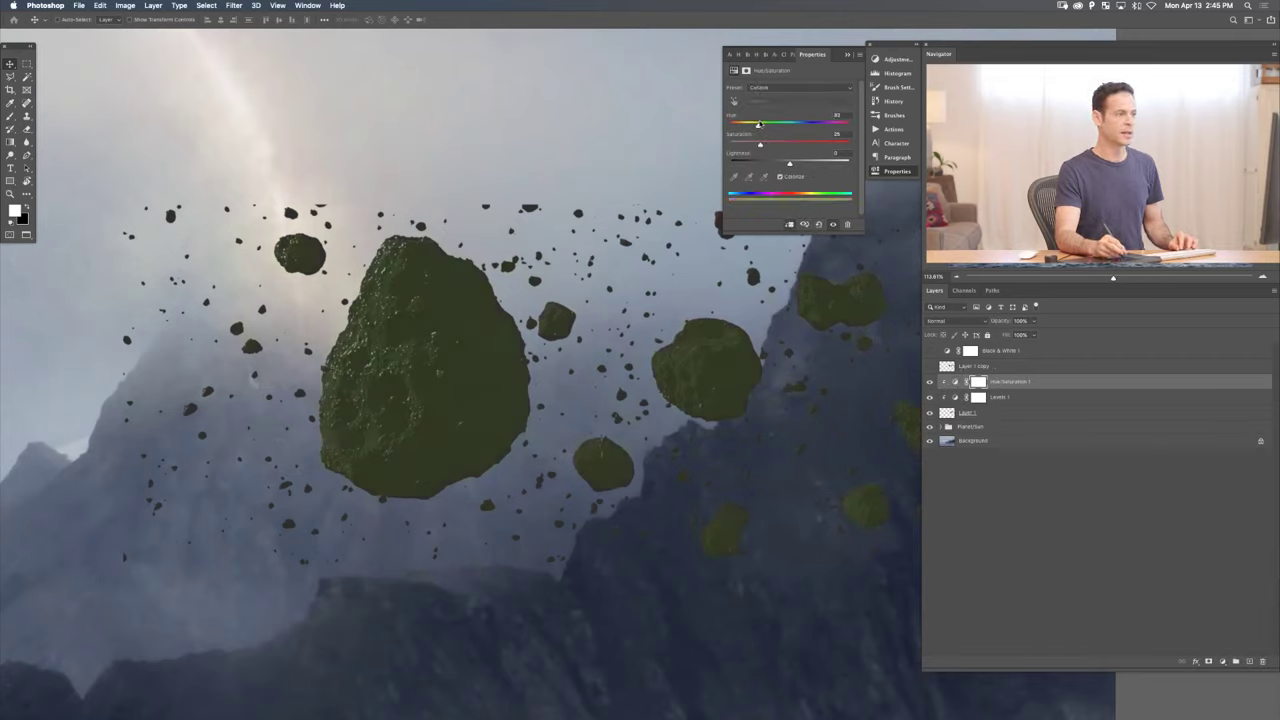
drag(767, 123, 807, 123)
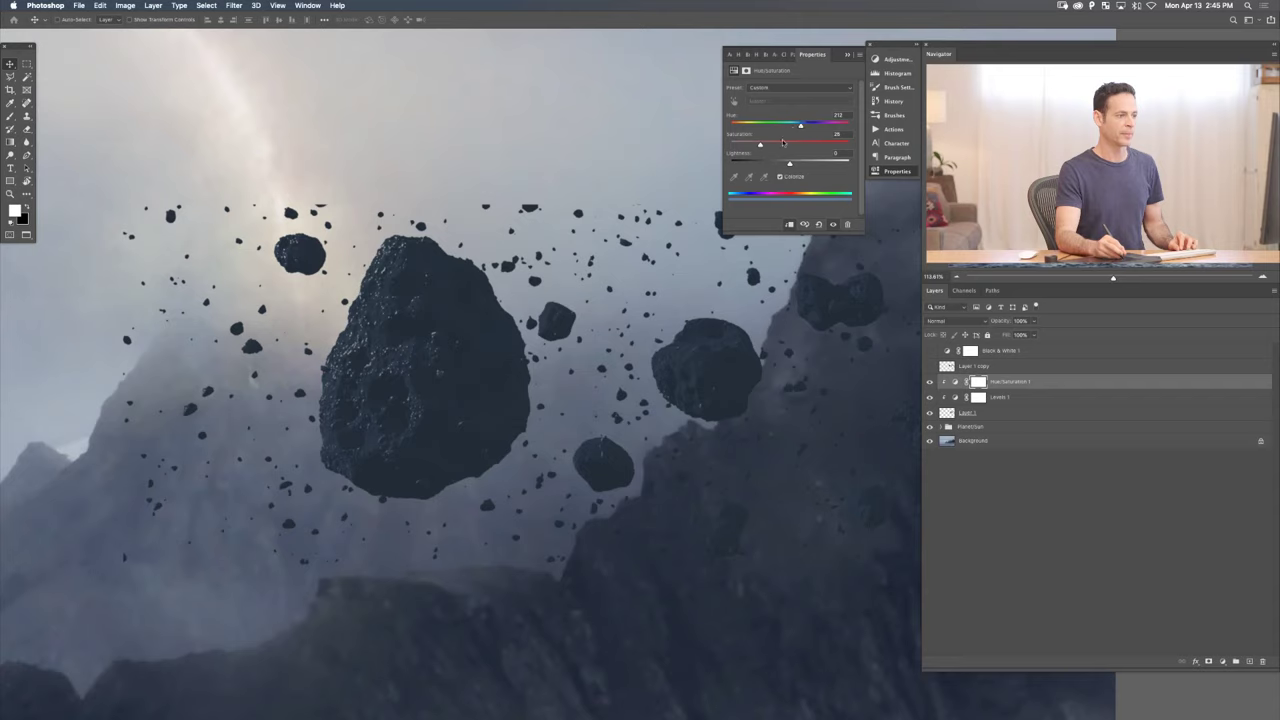
drag(761, 143, 755, 143)
drag(808, 125, 801, 126)
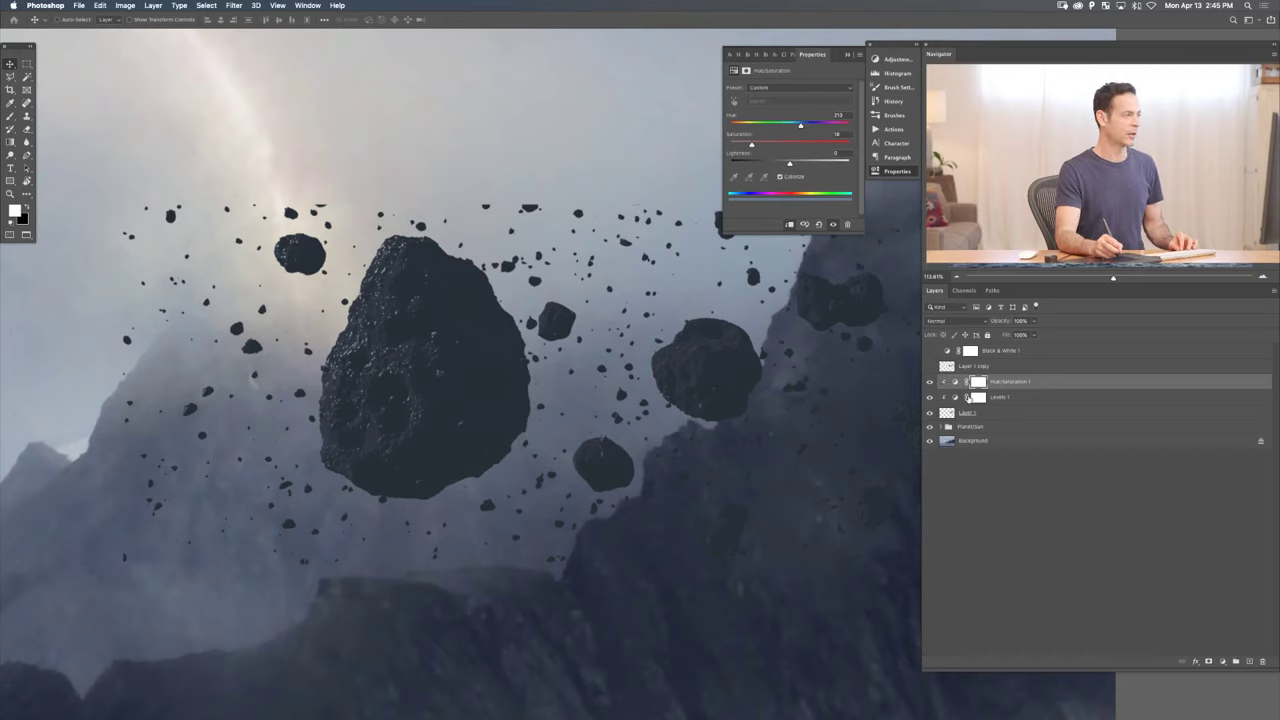
drag(929, 383, 938, 381)
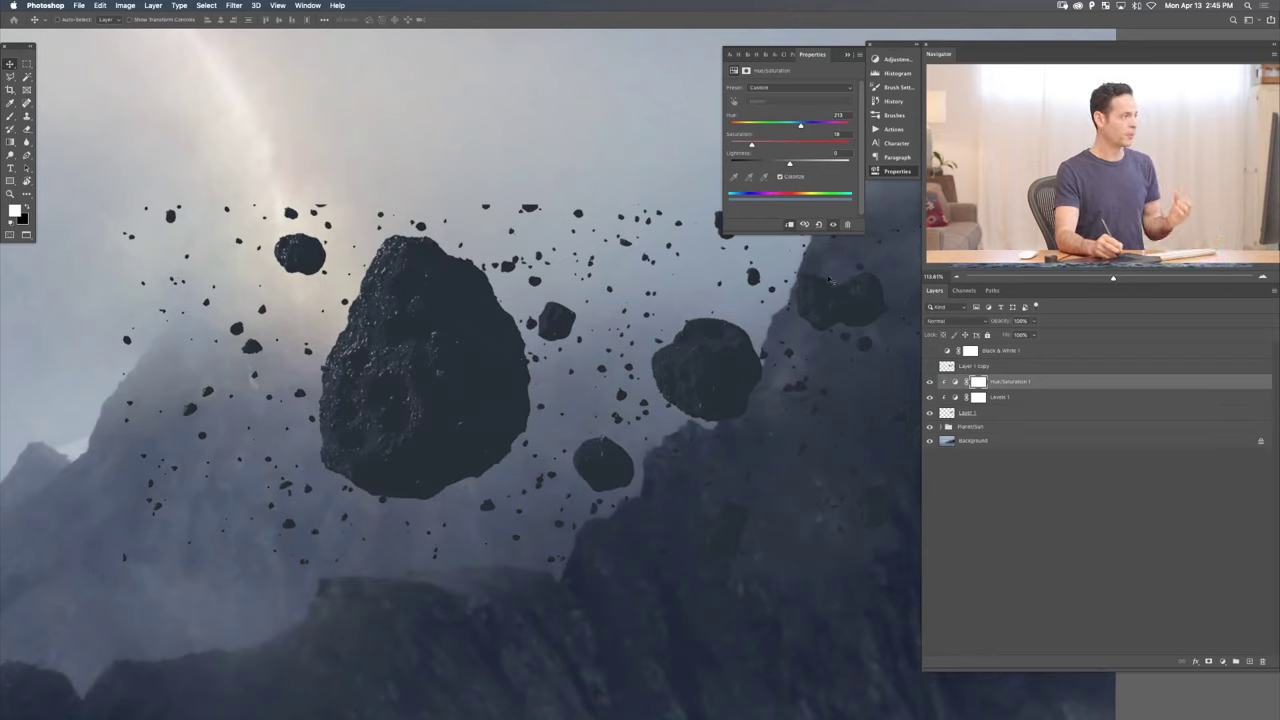
click(896, 171)
- Apply a 1.4-pixel Gaussian Blur to Layer 1, the asteroid layer
key(super+0)
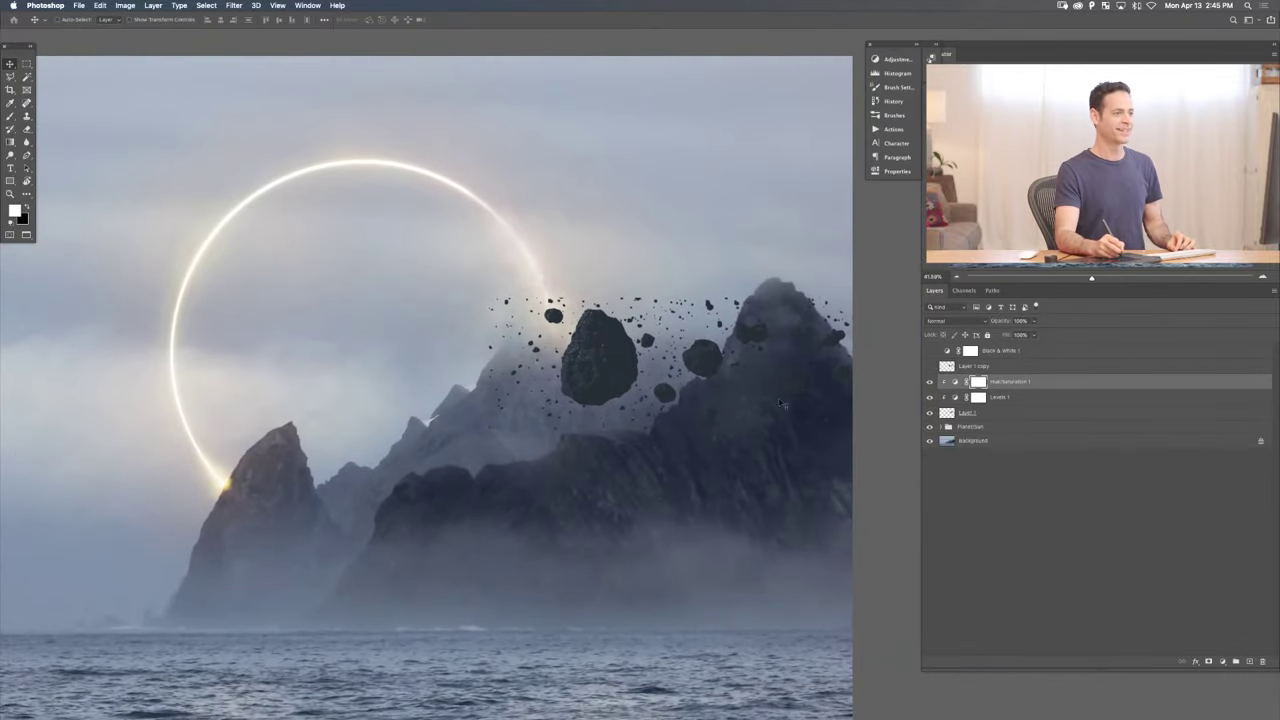
click(966, 412)
scroll(640, 372, up, 5)
scroll(677, 421, down, 3)
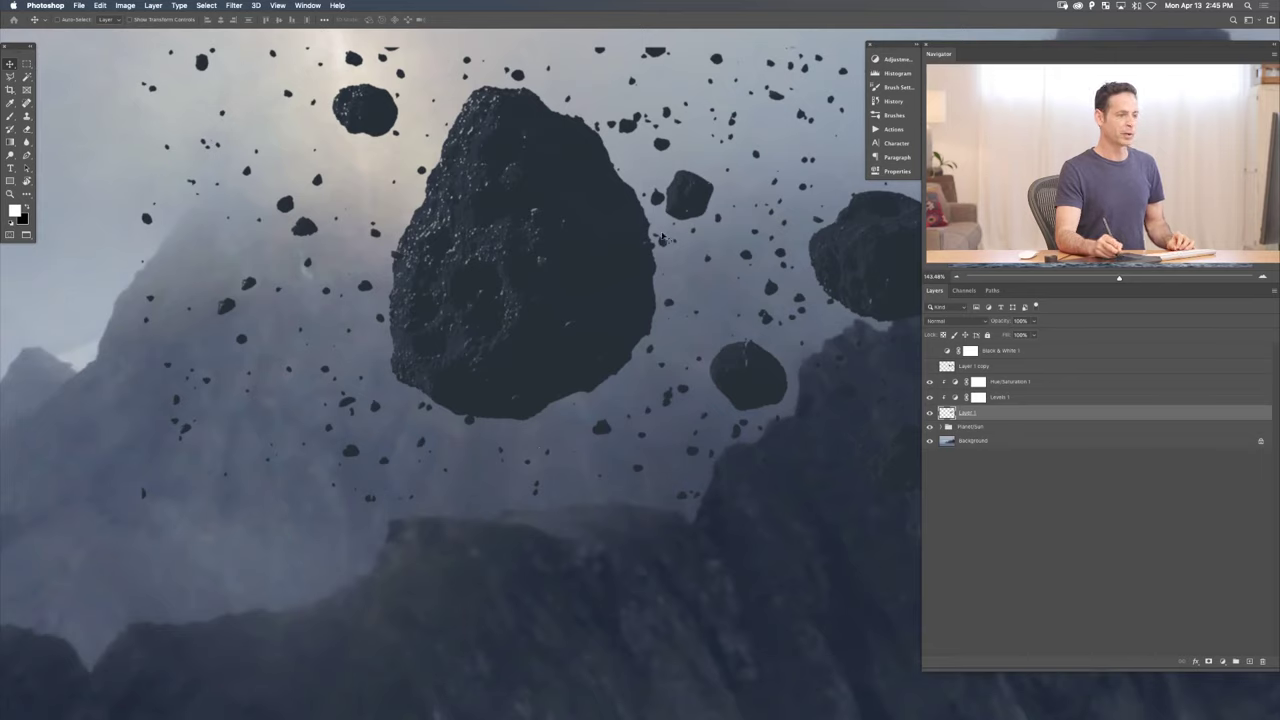
click(240, 6)
mouse_move(320, 126)
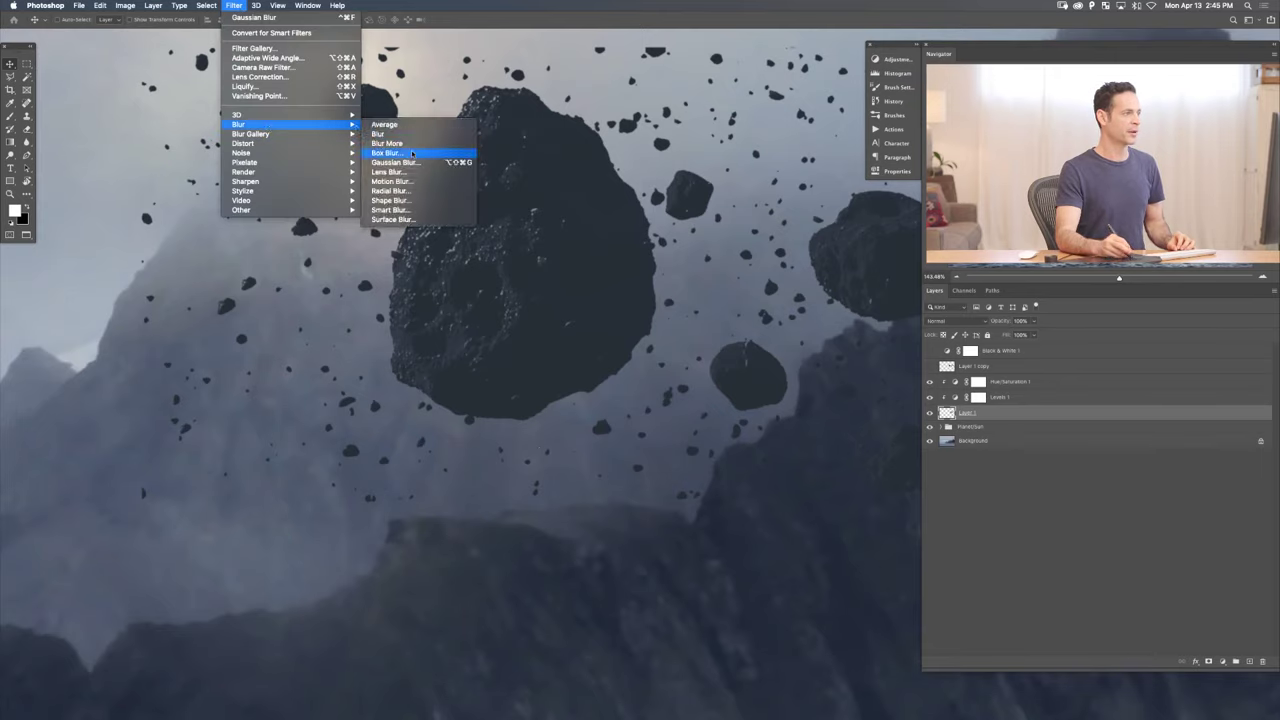
click(425, 155)
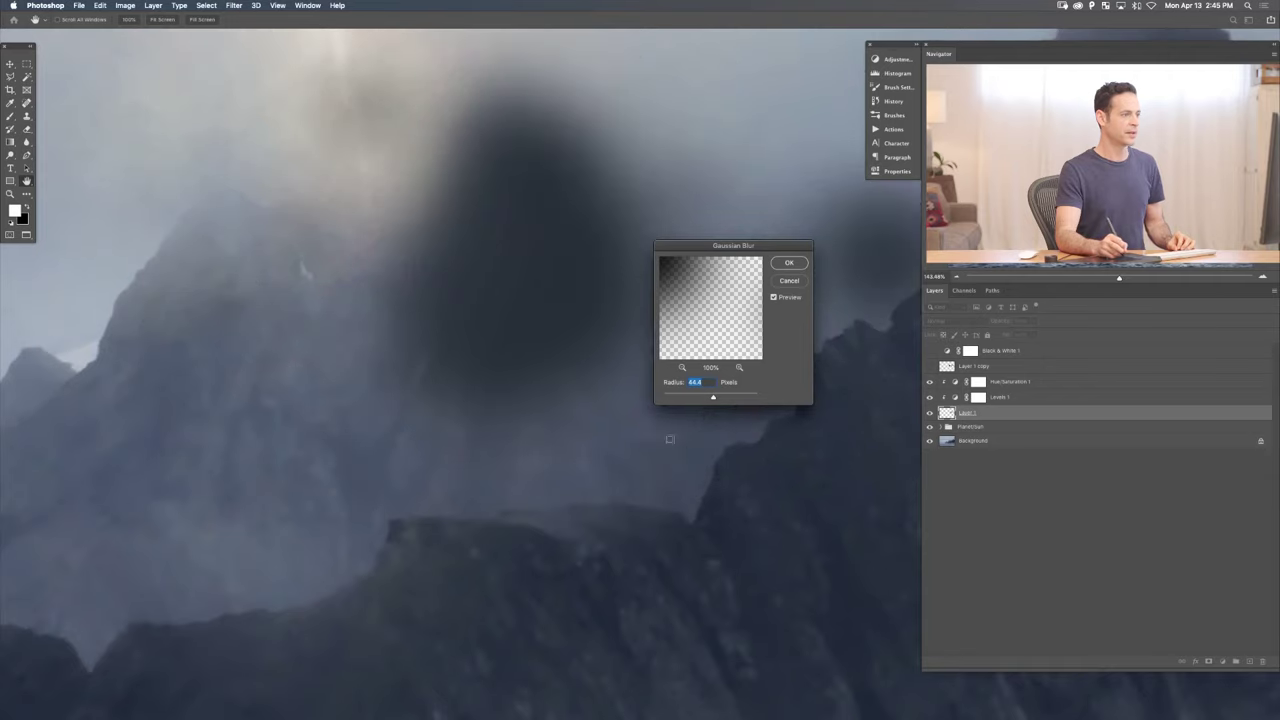
click(668, 396)
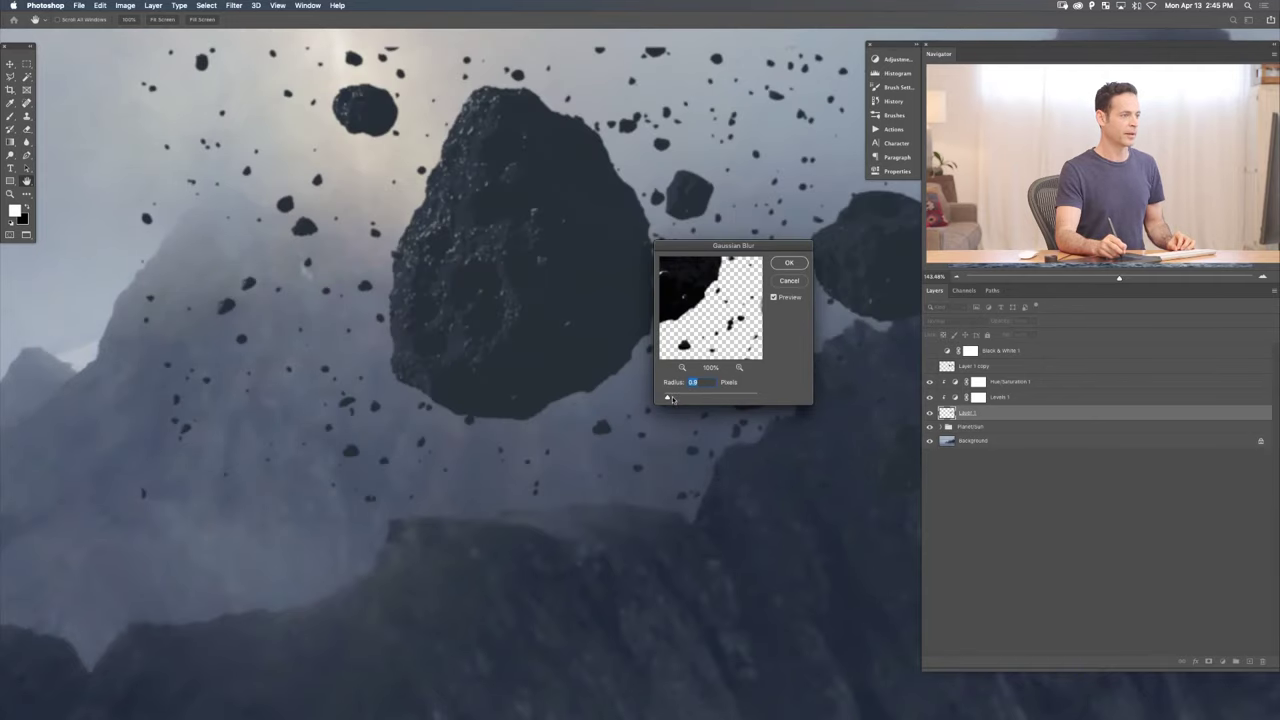
drag(673, 399, 675, 398)
click(790, 263)
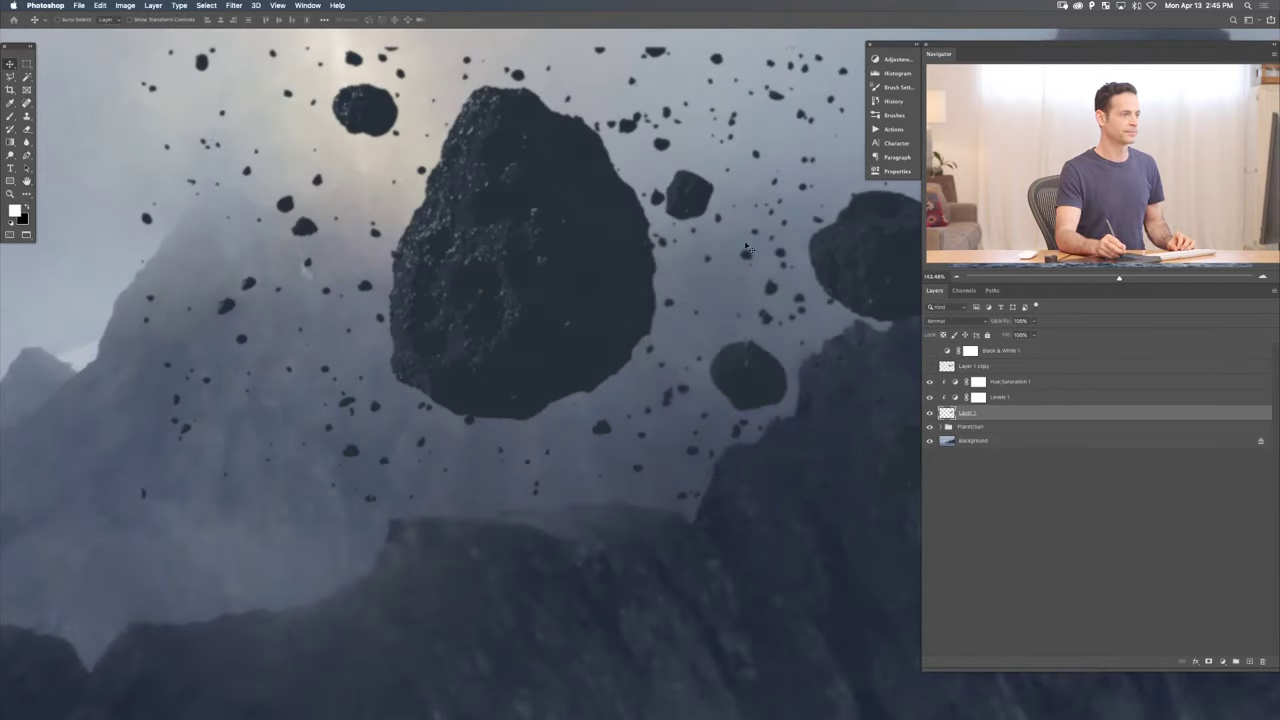
key(v)
key(super+0)
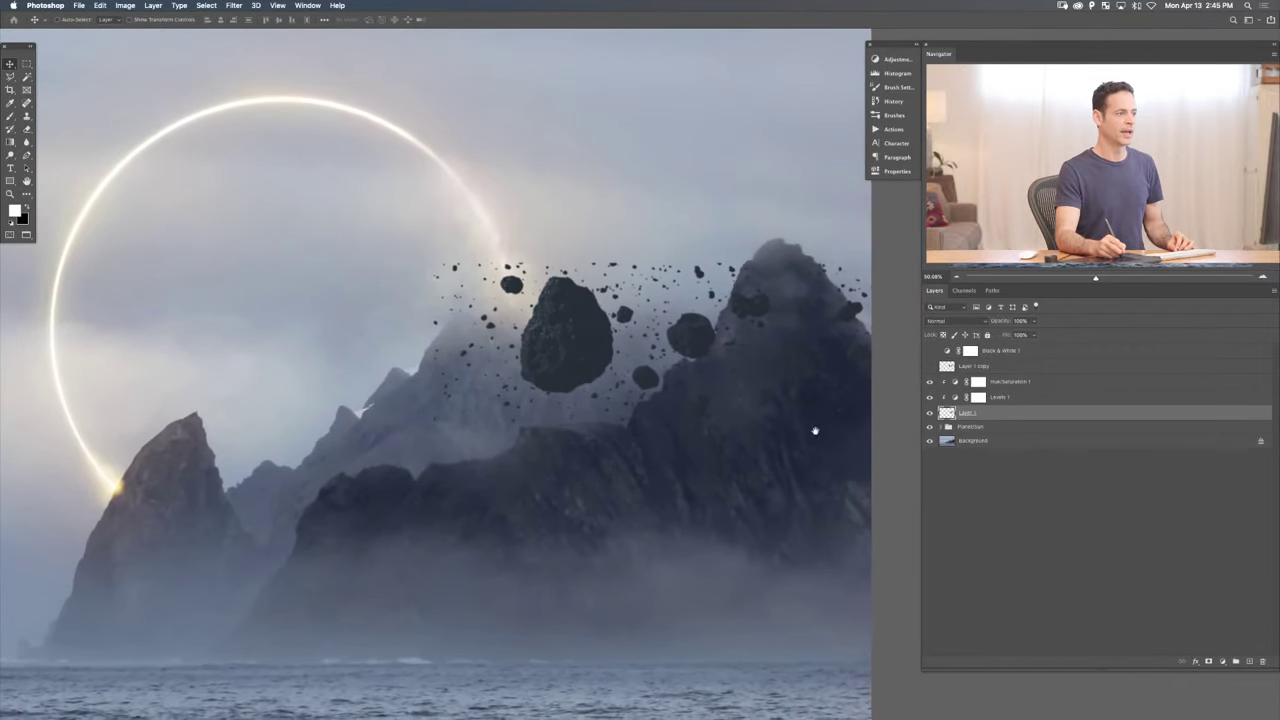
- Add a layer mask to the asteroids and set a black 210 px brush at 94% opacity
click(1208, 661)
key(b)
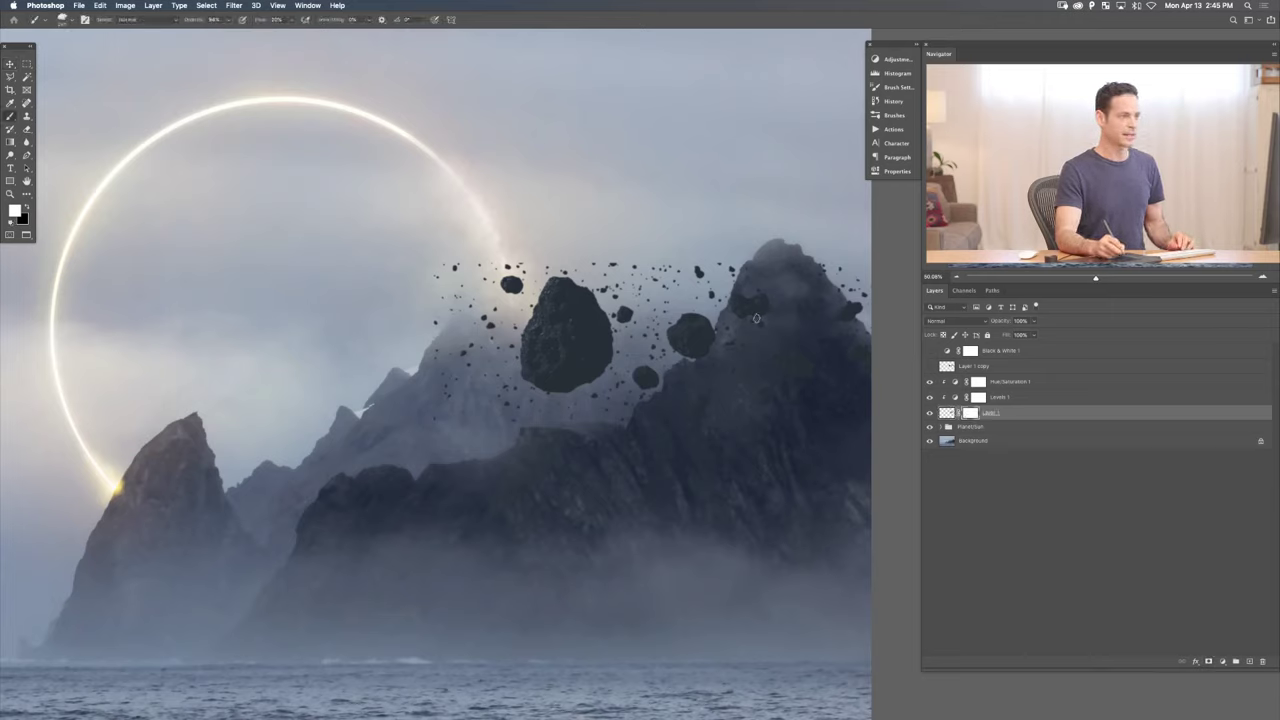
key(x)
drag(765, 297, 765, 458)
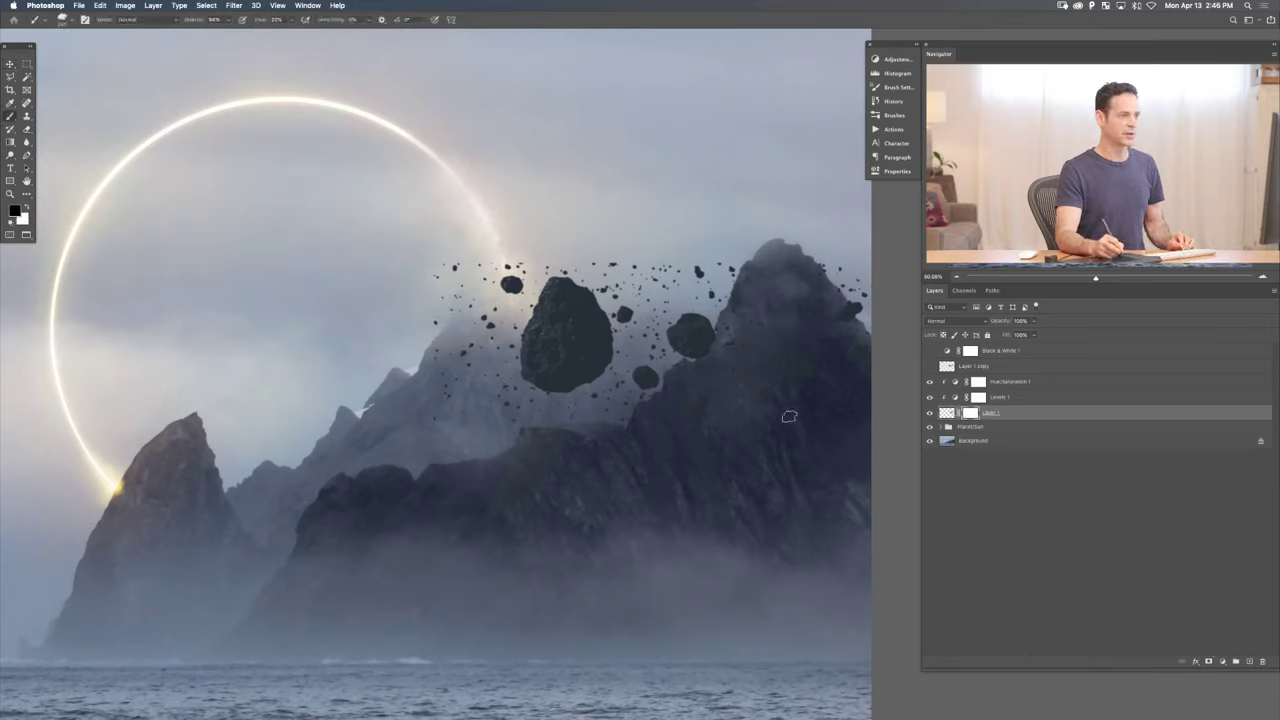
key(9)
key(4)
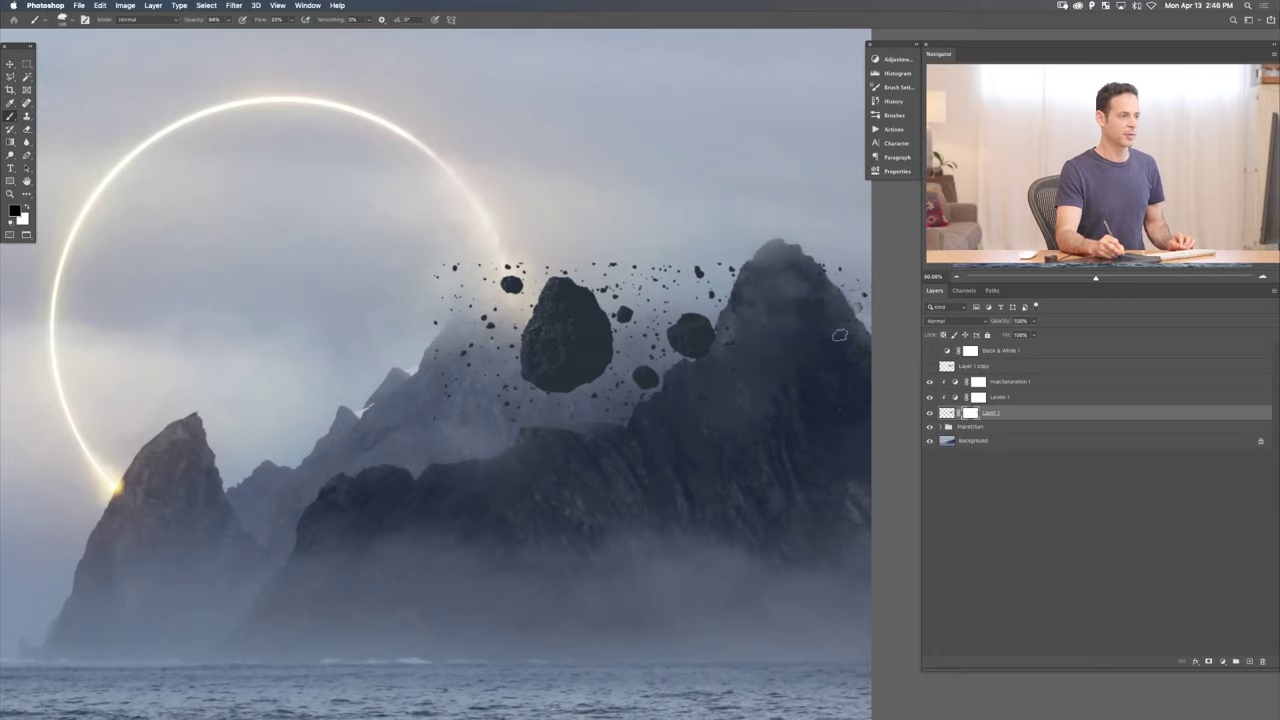
- Paint out the dark rock fragments beside the big rock at 100% opacity and flow
mouse_move(705, 329)
mouse_down()
mouse_move(680, 330)
mouse_move(709, 326)
mouse_up()
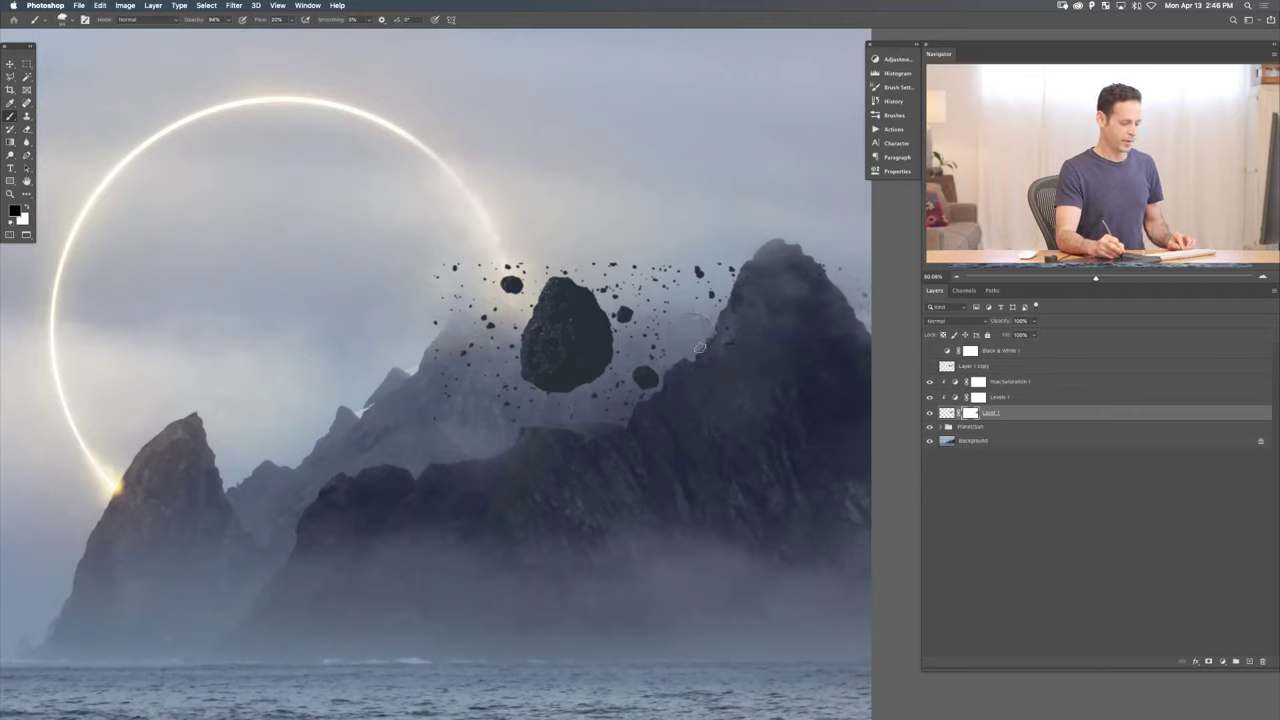
key(0)
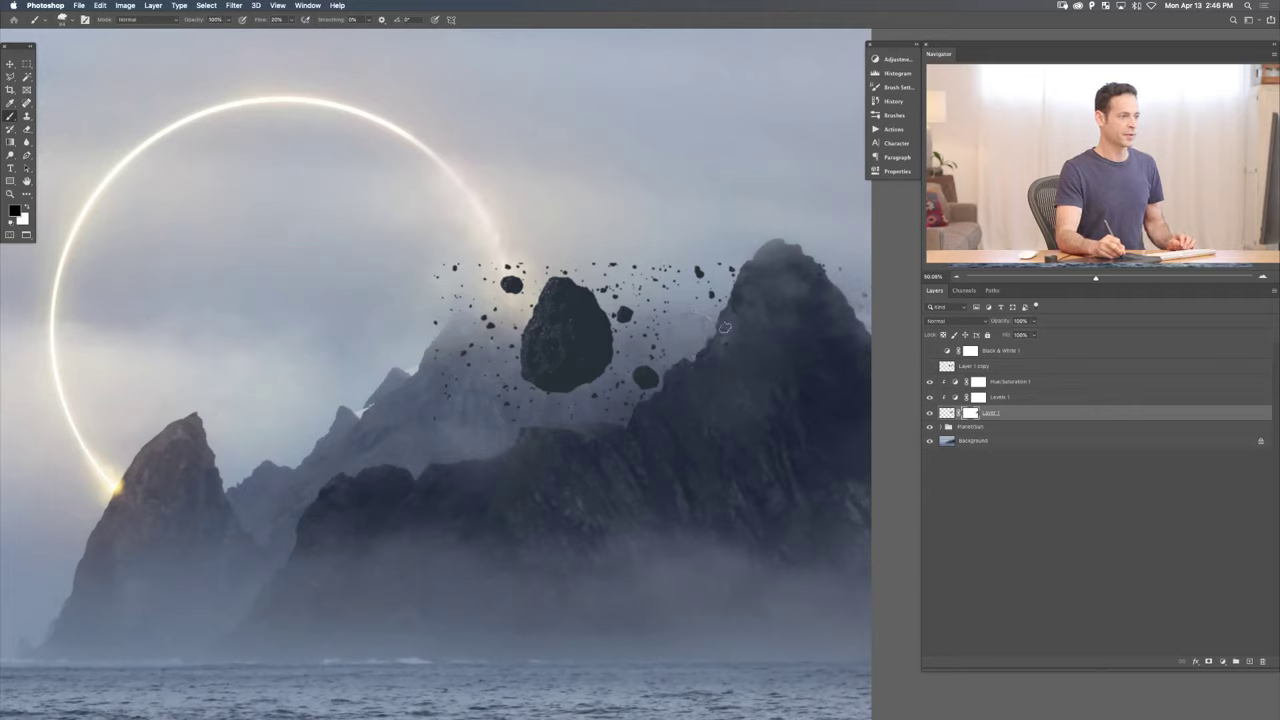
drag(682, 372, 700, 335)
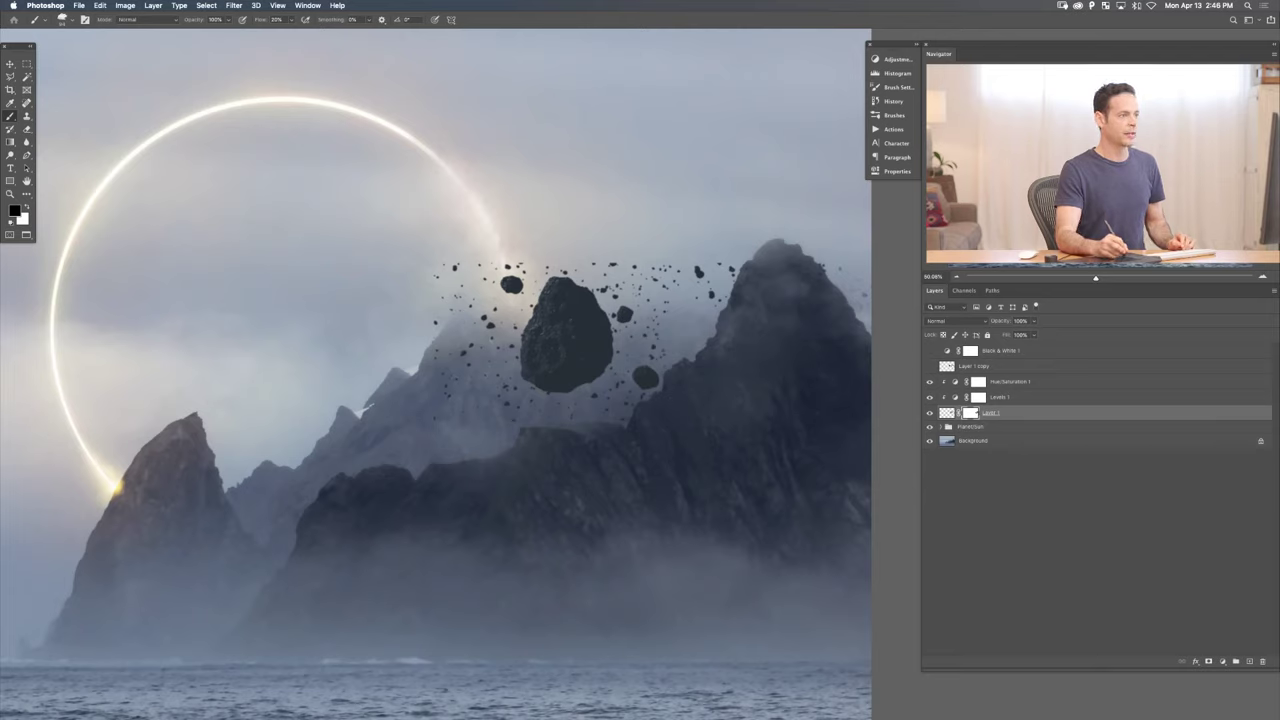
key(shift+0)
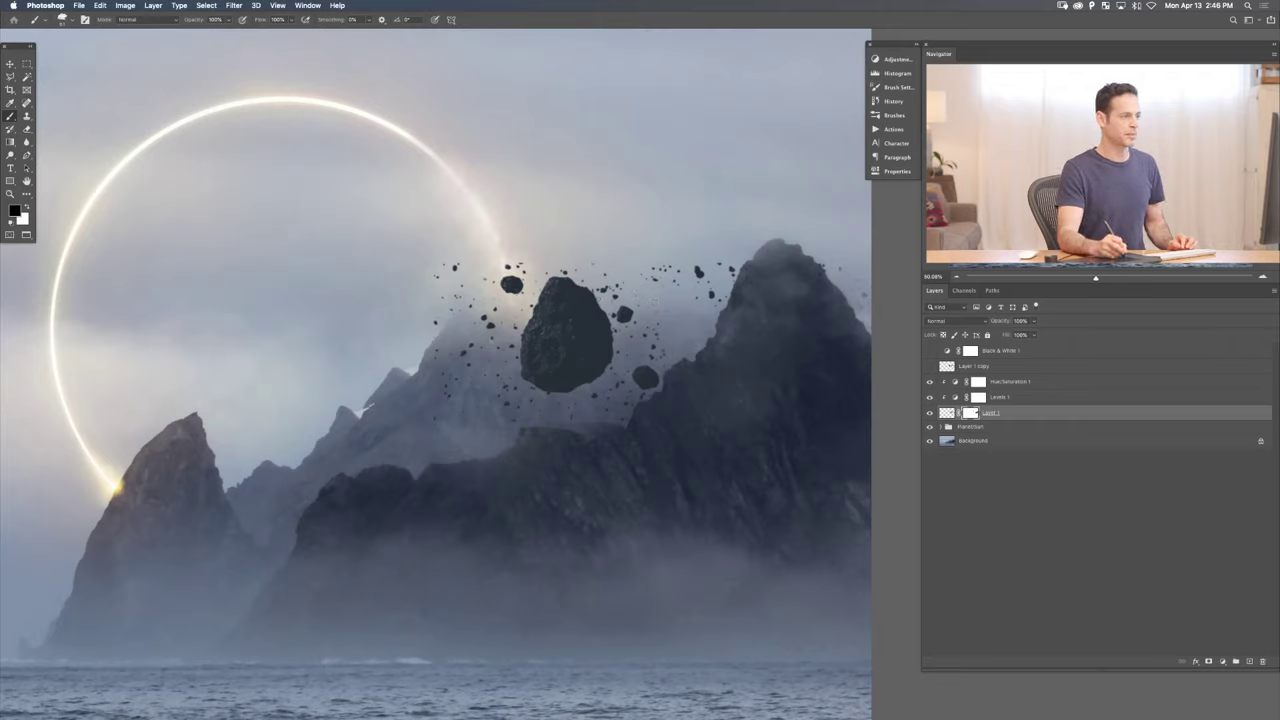
drag(514, 286, 505, 282)
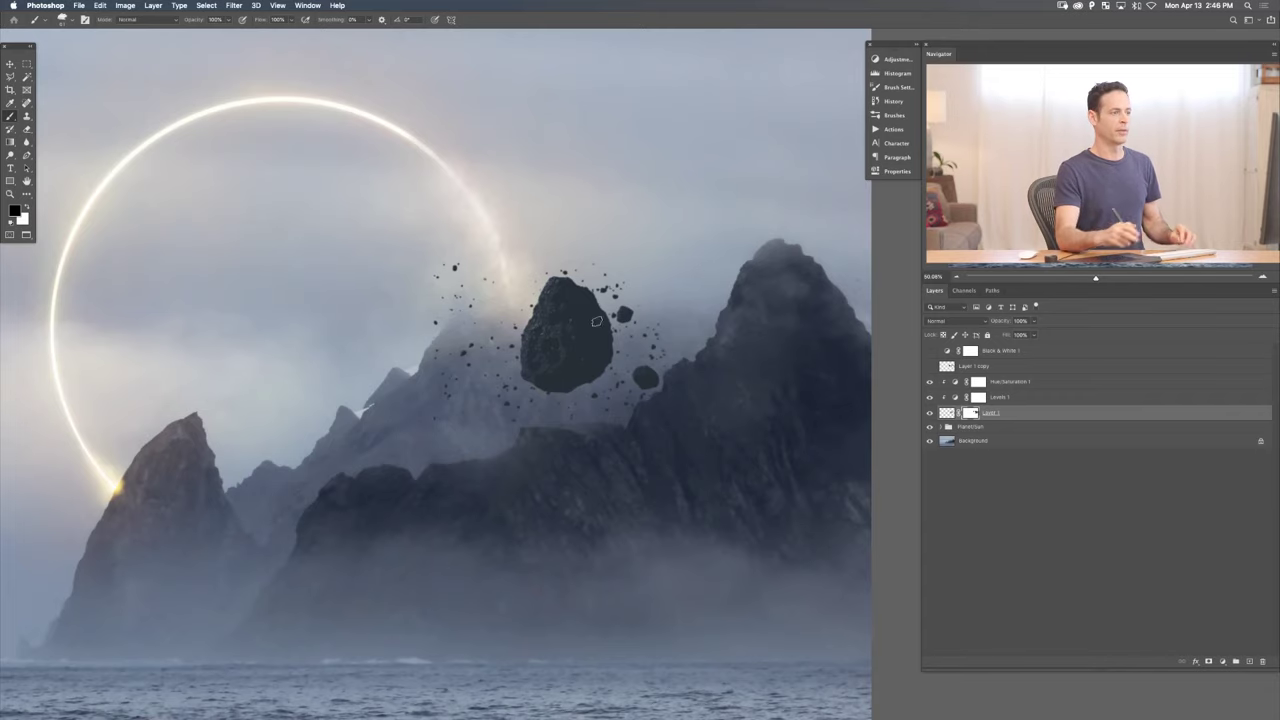
- Group the three rock layers into a group named 'Rocks'
scroll(655, 444, down, 2)
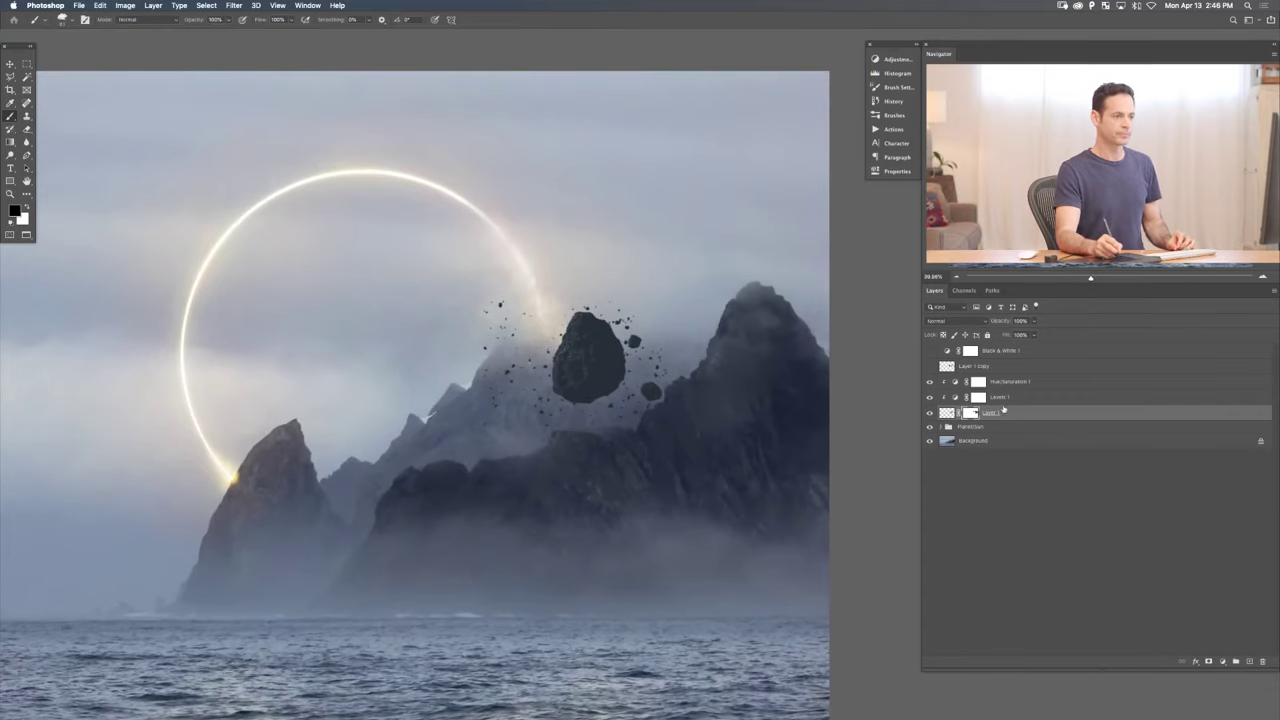
shift+click(1005, 381)
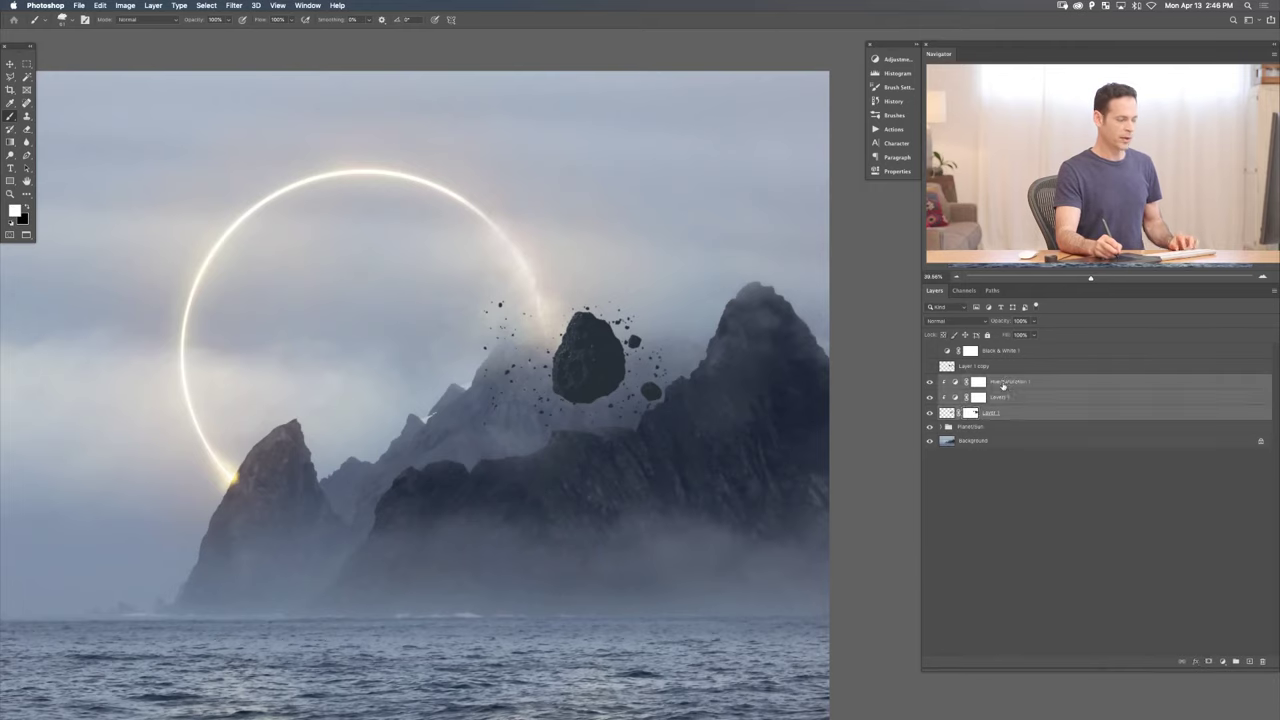
key(ctrl+g)
double_click(967, 381)
text(Rocks)
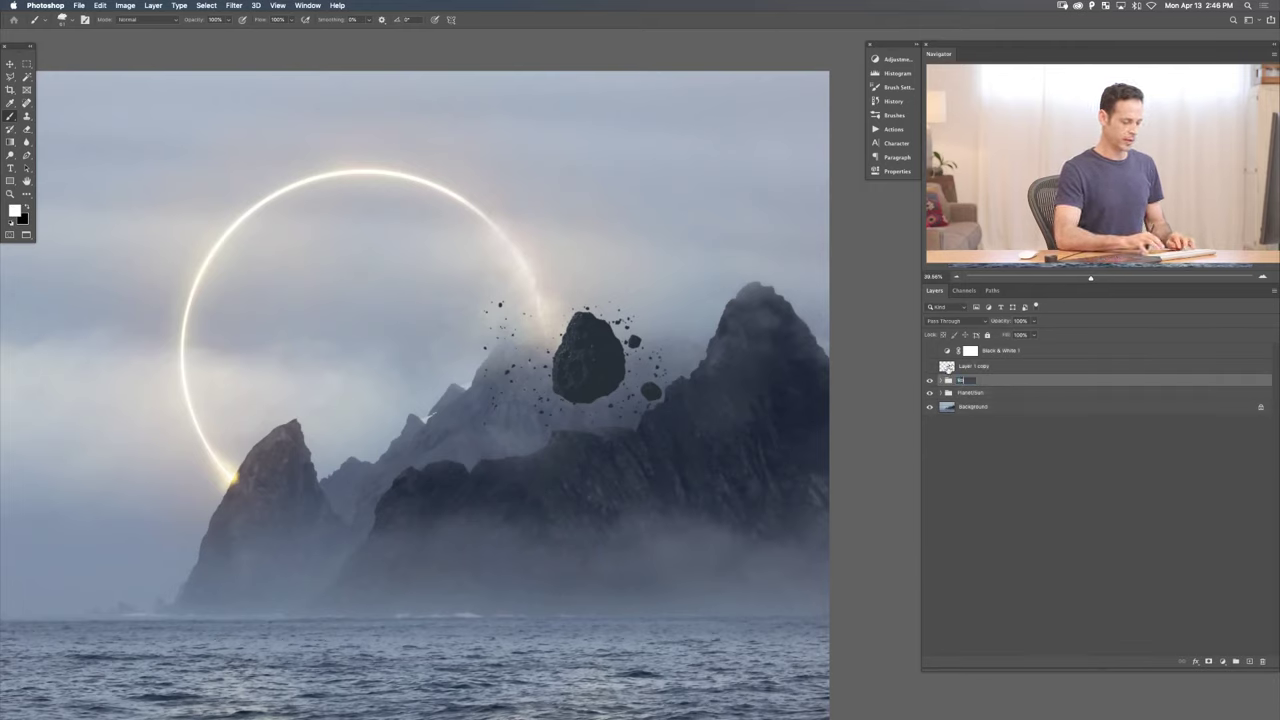
key(Return)
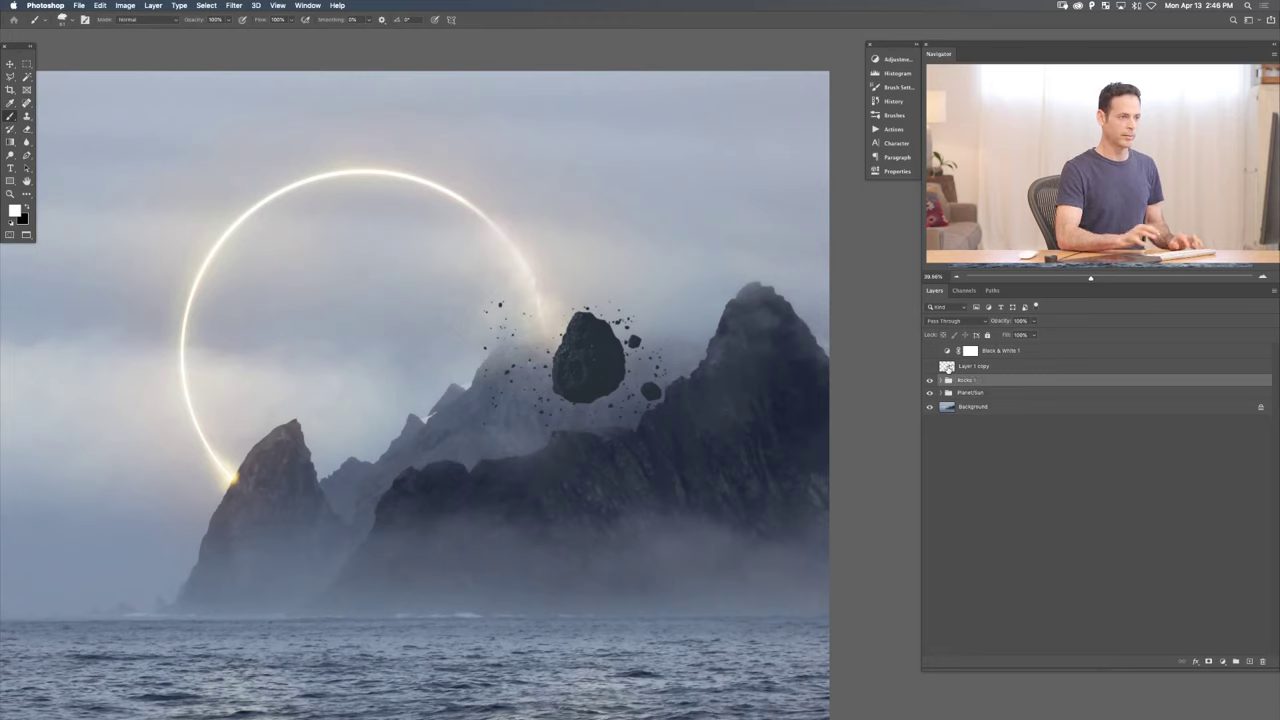
- Duplicate the Rocks group and move the copy down-left toward the left peak
key(ctrl+j)
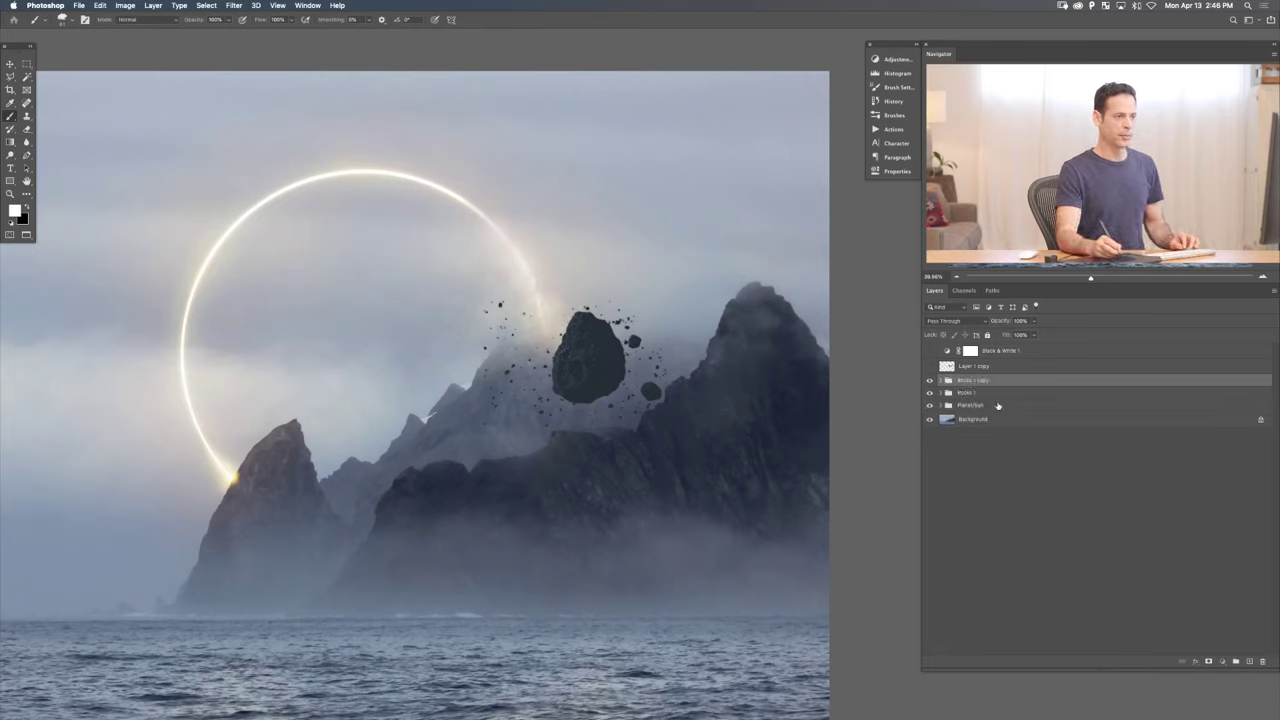
click(942, 380)
click(978, 425)
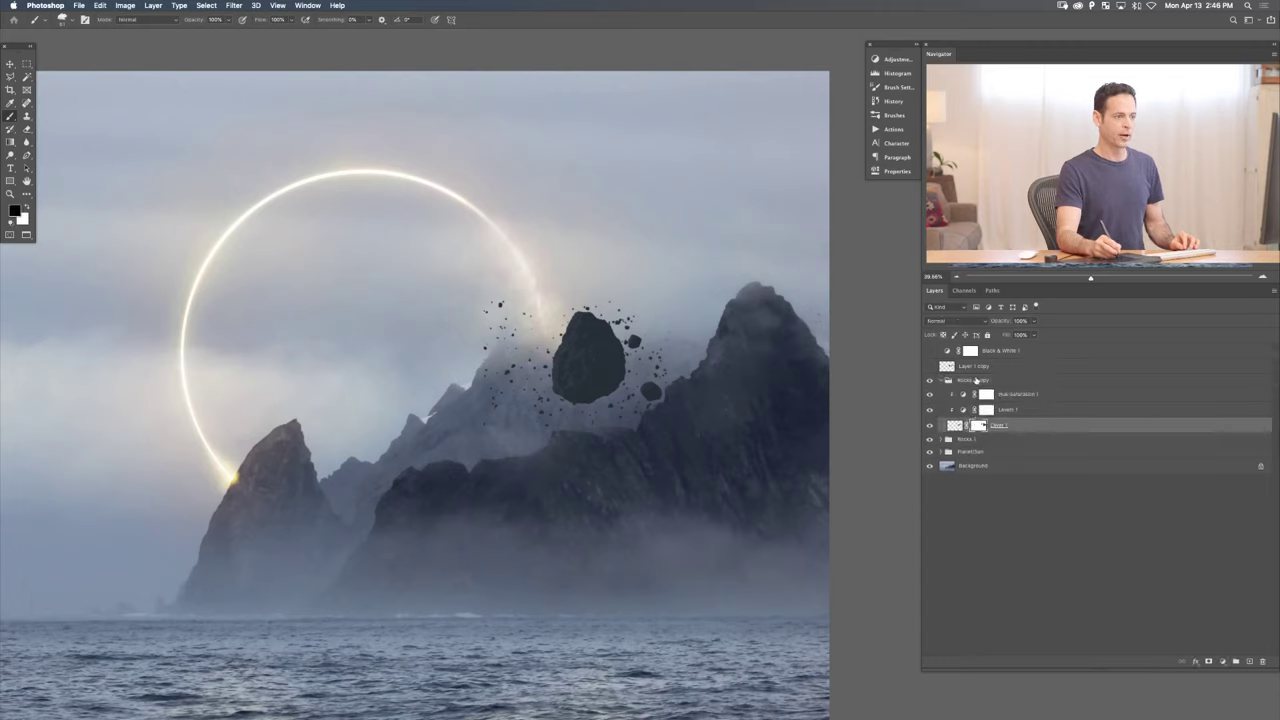
click(976, 380)
key(v)
drag(685, 490, 386, 569)
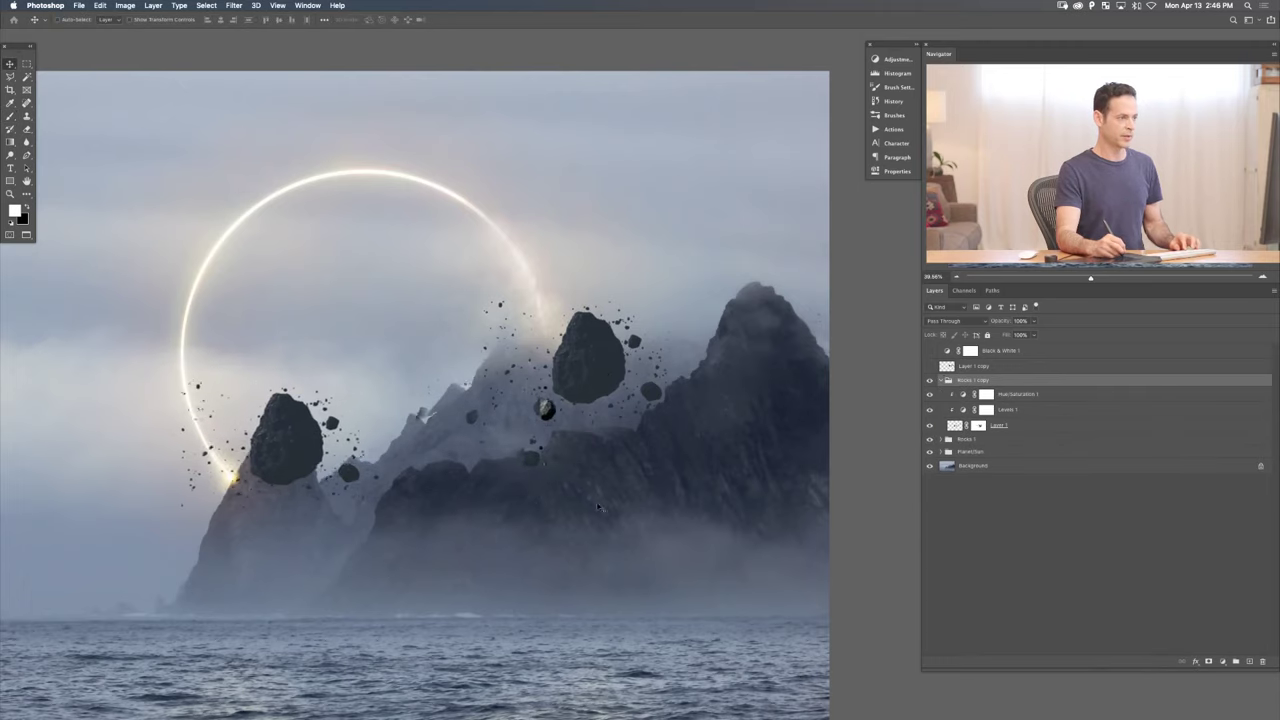
- Rename the copied group 'Rocks 2' and reposition its rocks slightly left
click(978, 425)
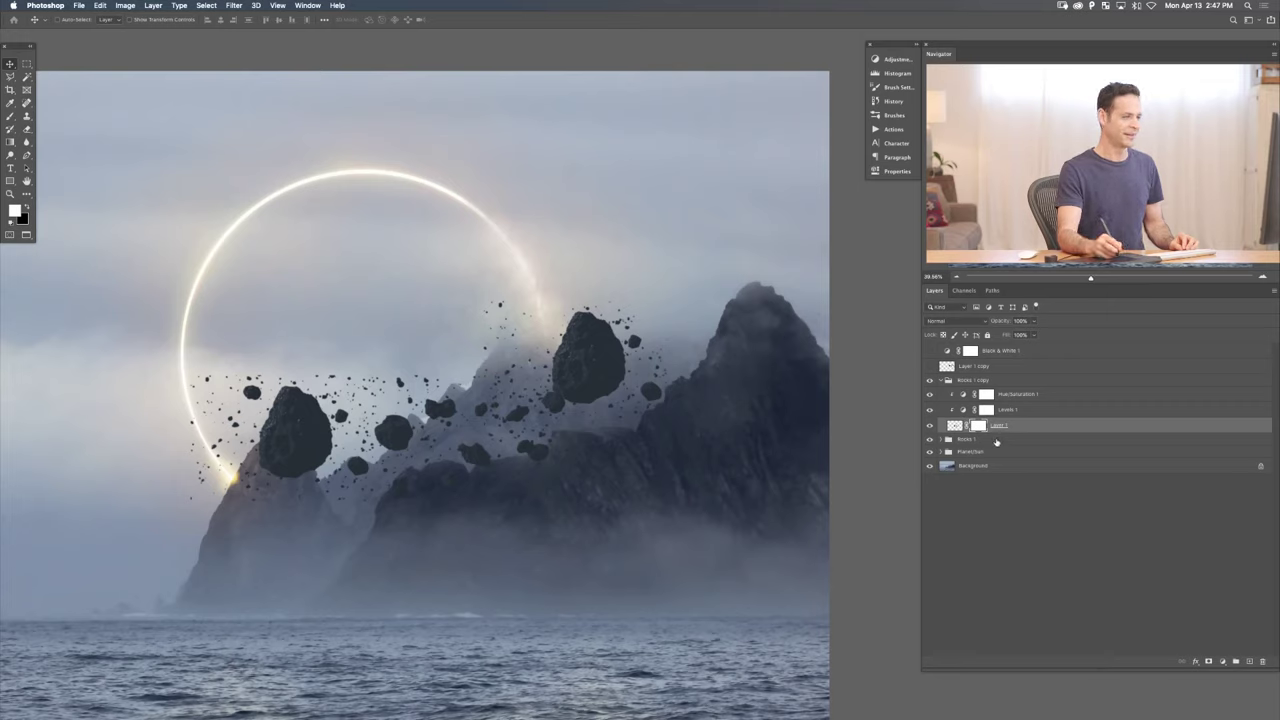
double_click(968, 381)
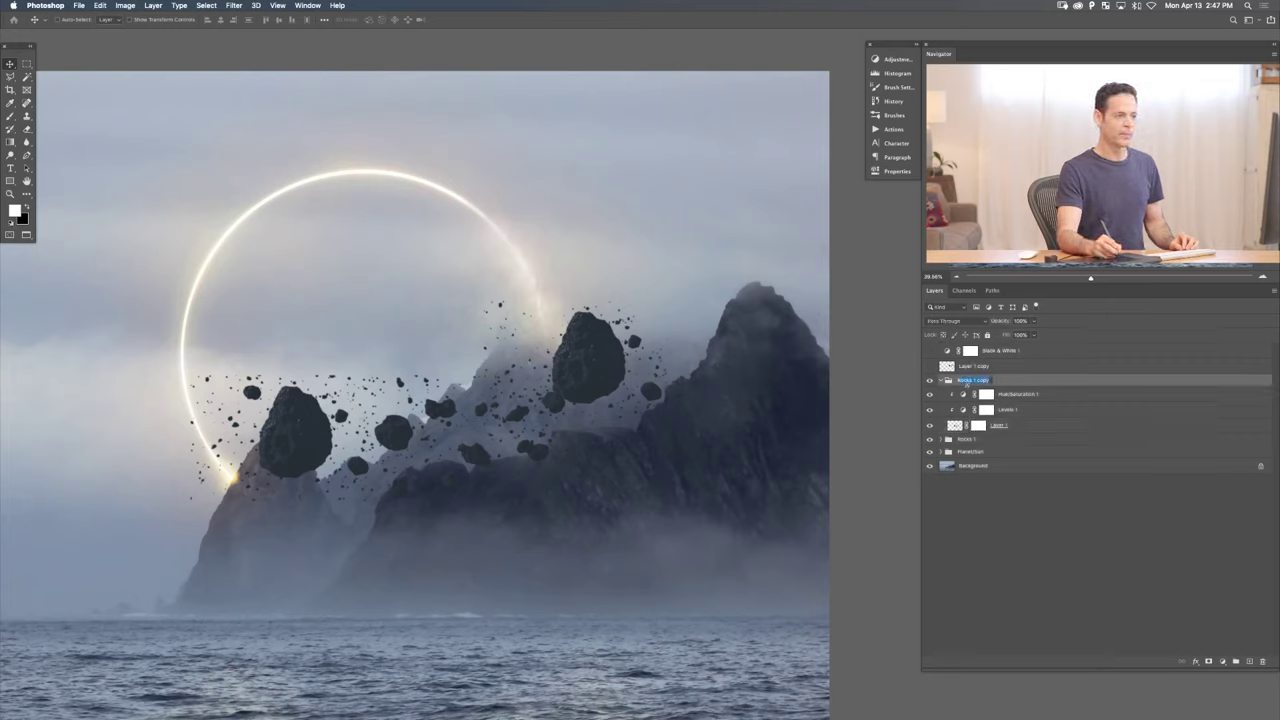
text(Rocks )
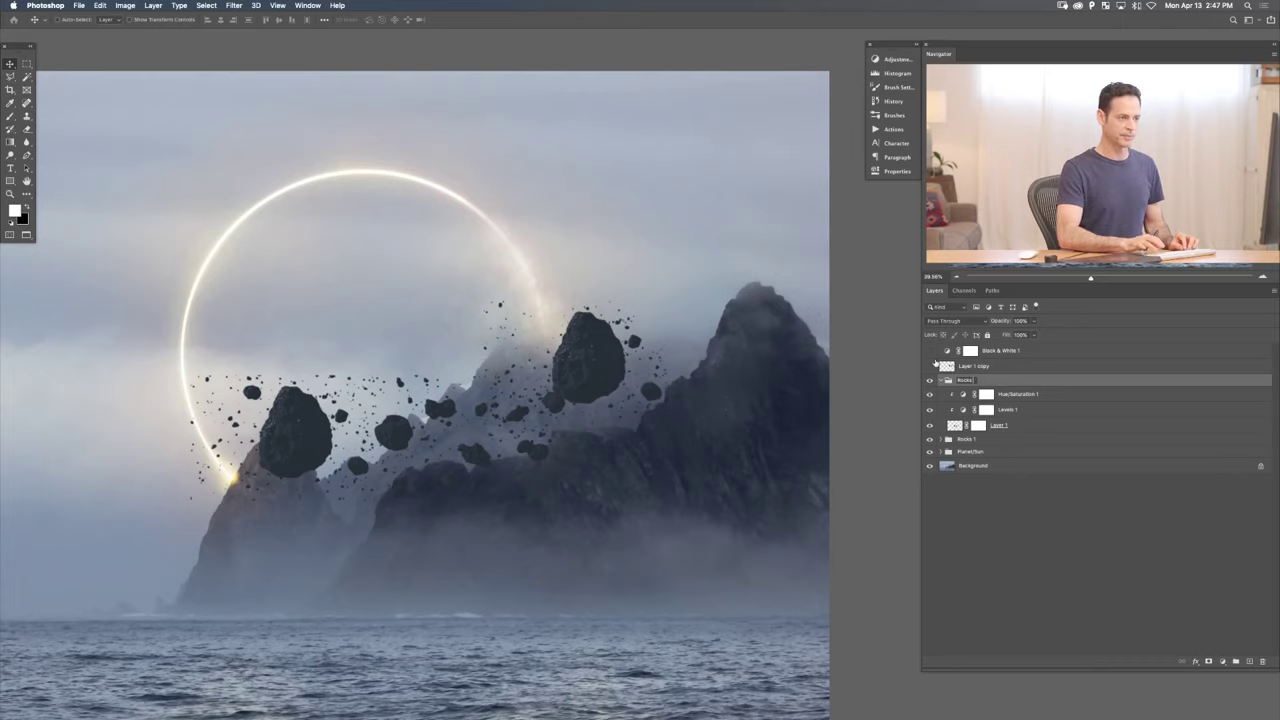
text(2)
key(Return)
drag(635, 531, 600, 548)
drag(521, 498, 531, 497)
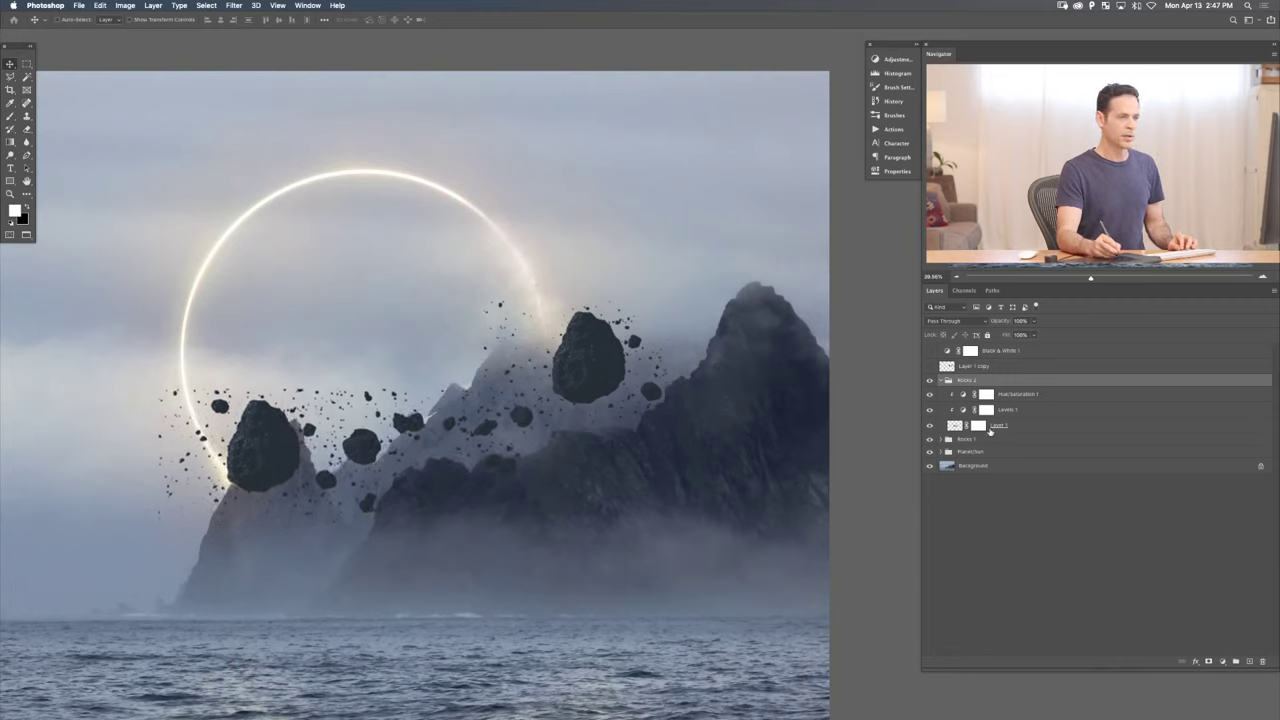
- Mask out the big left rock and the loose far-left debris with black paint
click(978, 425)
key(b)
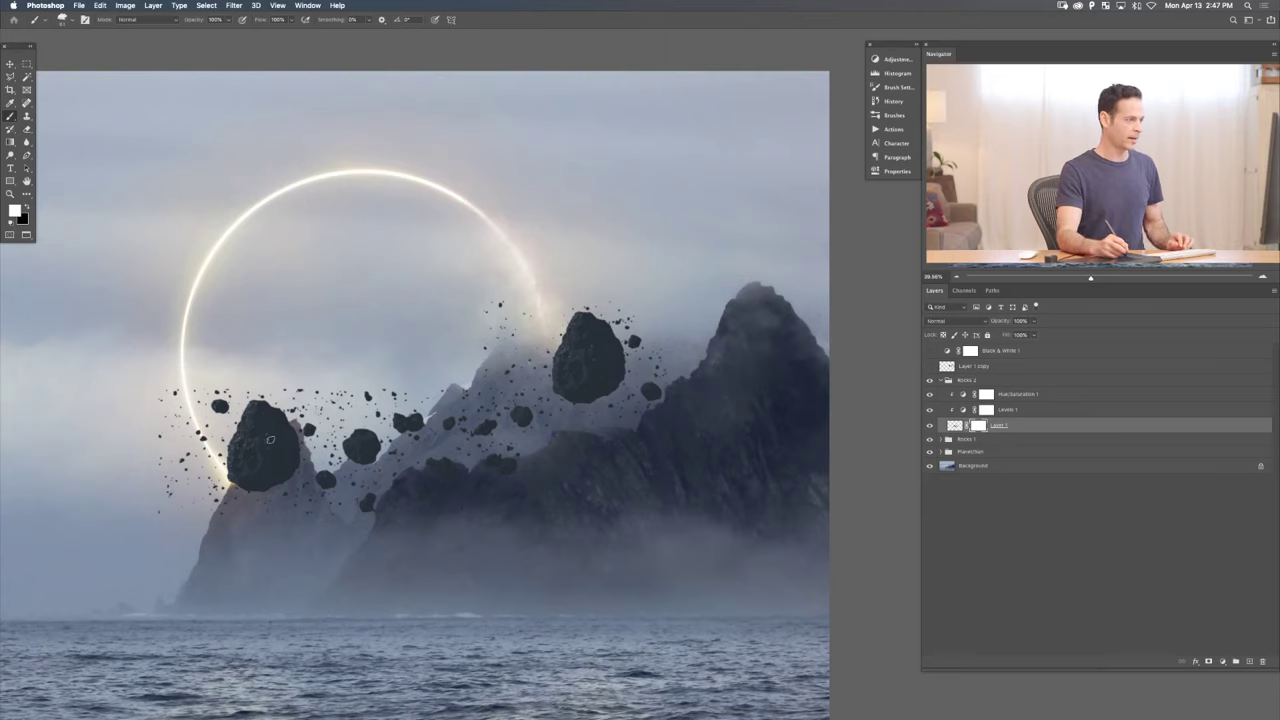
key(x)
mouse_move(270, 439)
mouse_down()
mouse_move(288, 488)
mouse_move(296, 434)
mouse_move(292, 466)
mouse_move(263, 487)
mouse_move(249, 466)
mouse_move(258, 430)
mouse_up()
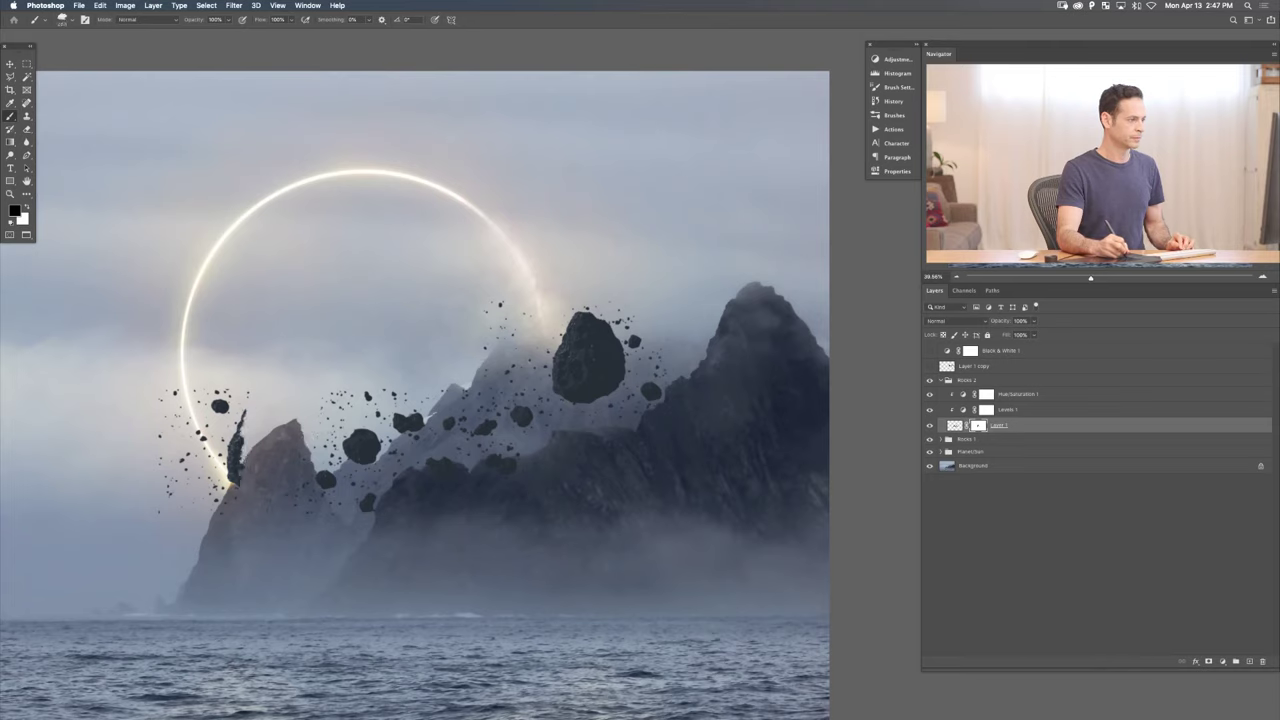
mouse_move(244, 482)
mouse_down()
mouse_move(222, 404)
mouse_move(200, 438)
mouse_up()
drag(294, 491, 337, 505)
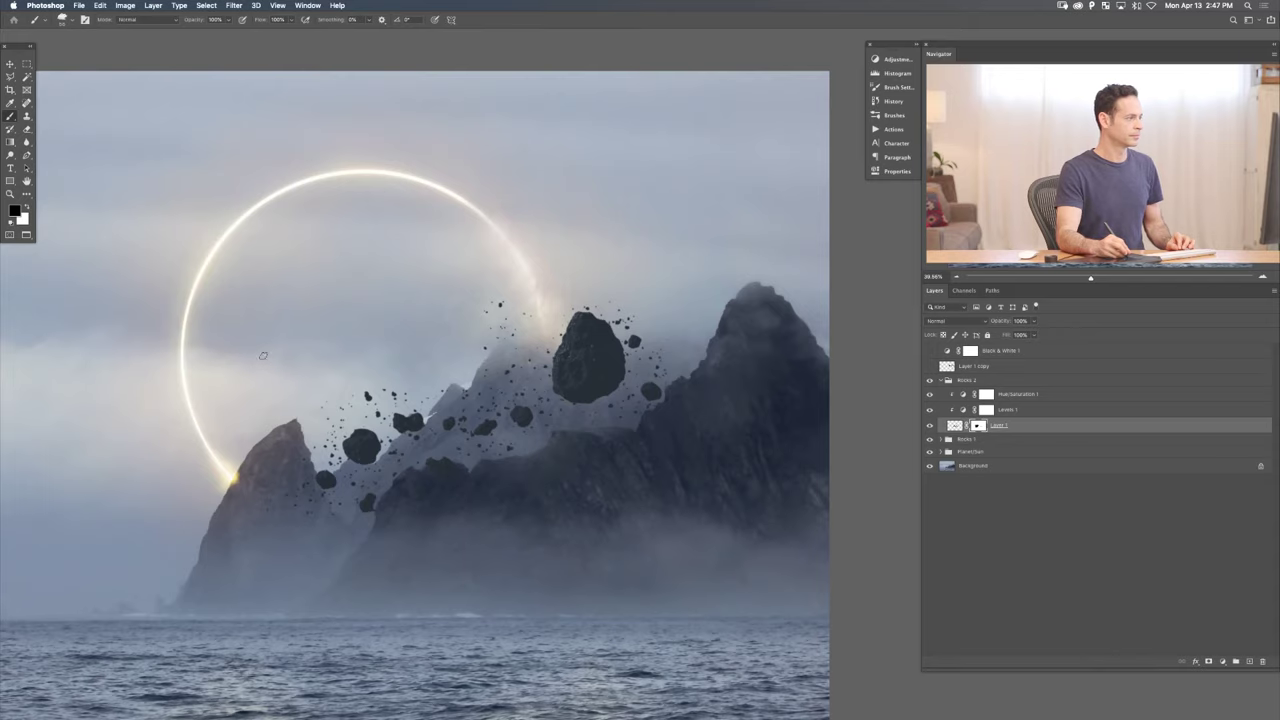
- Add a new clipped layer above Hue/Saturation 1
scroll(543, 420, up, 5)
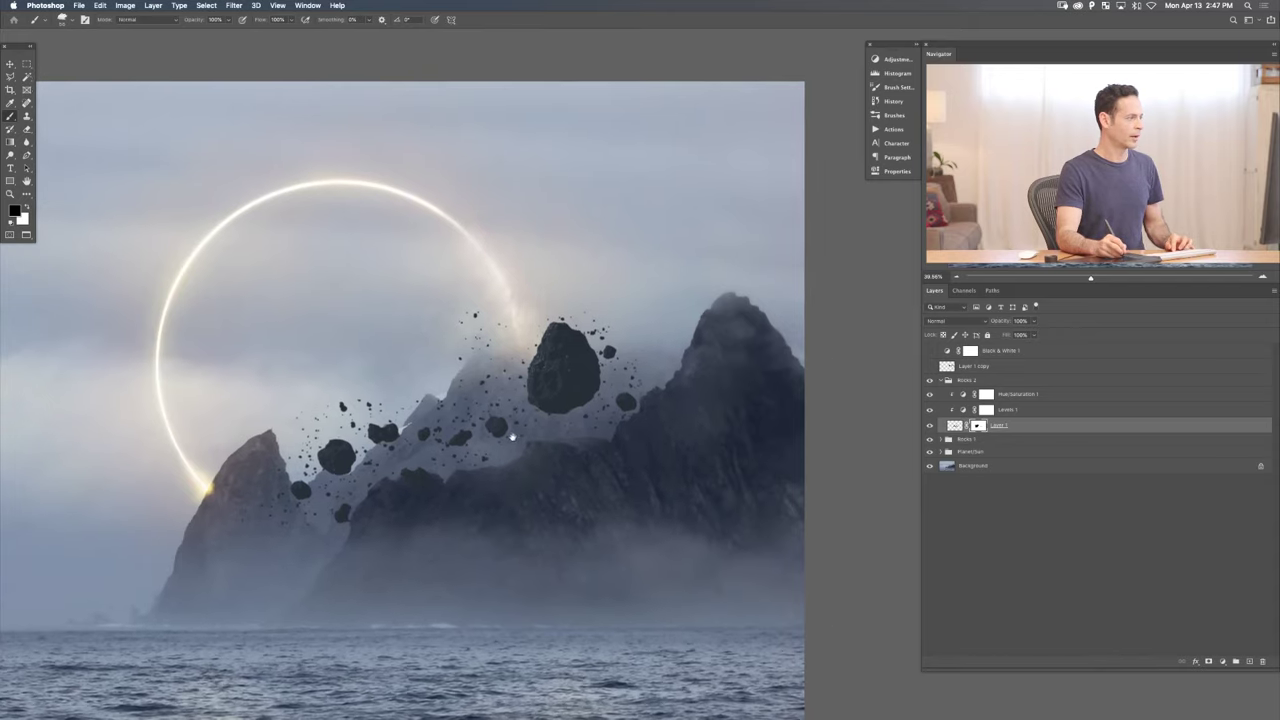
scroll(514, 450, left, 2)
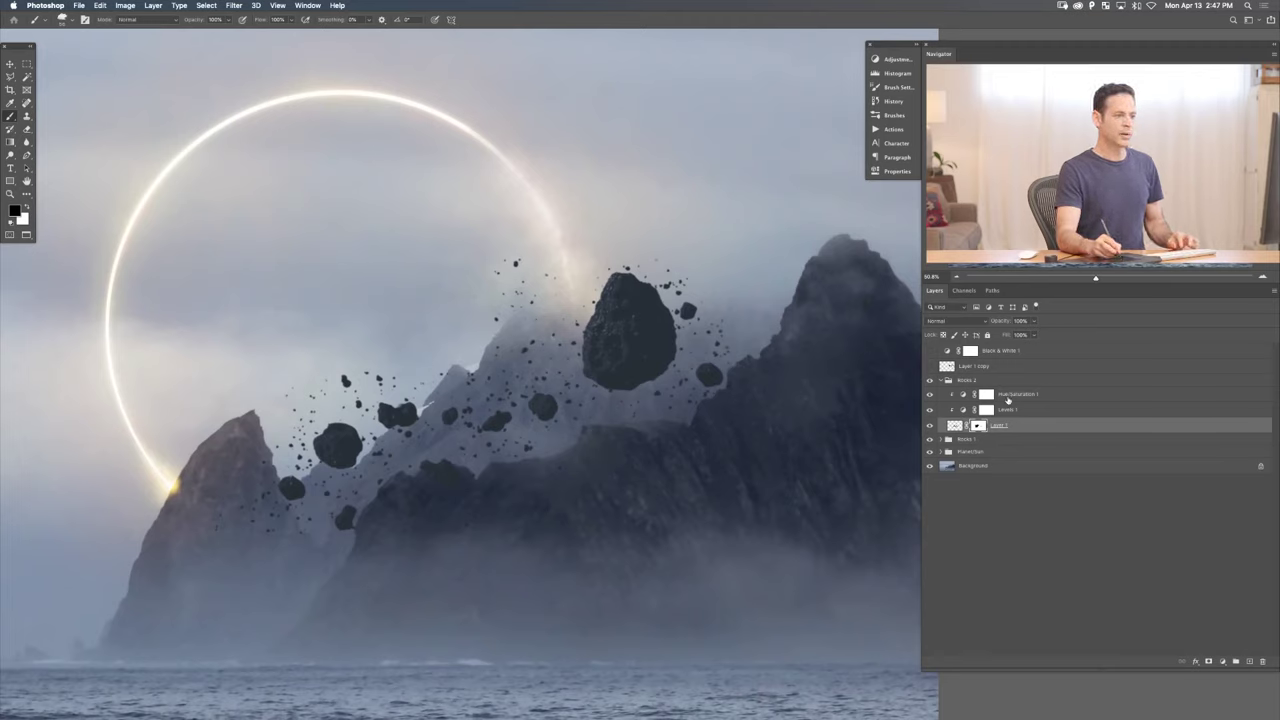
click(1022, 395)
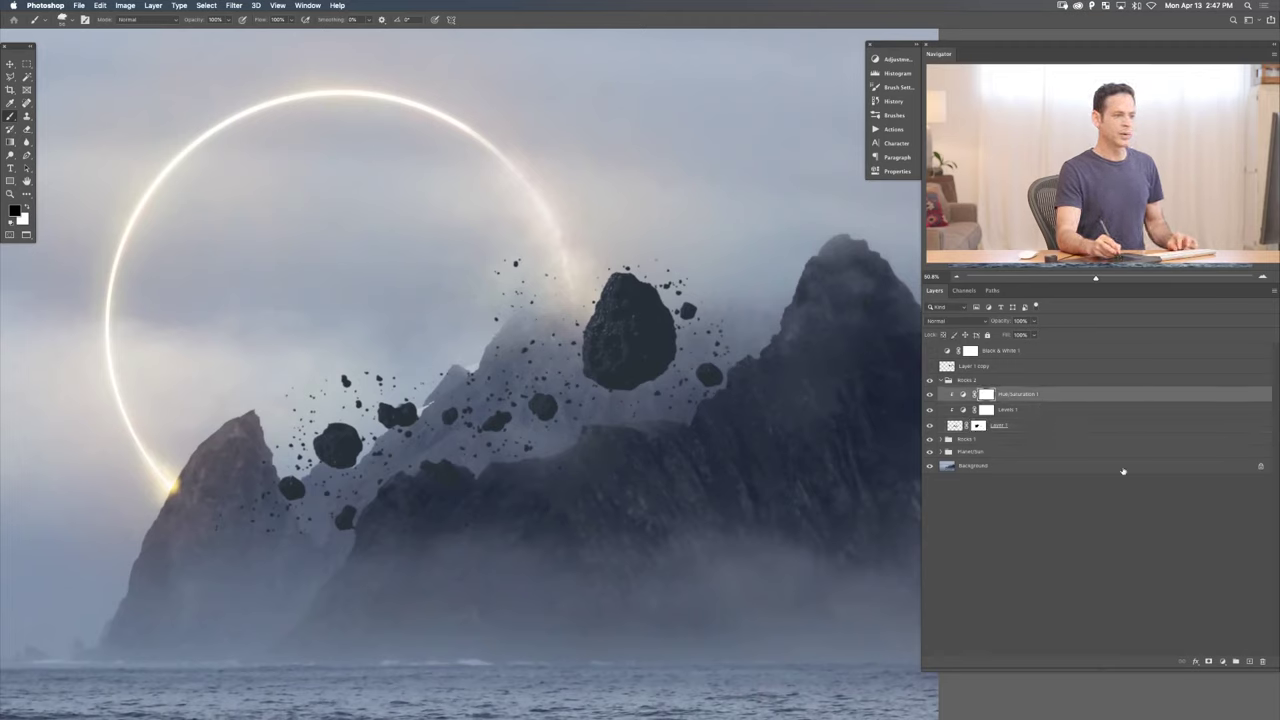
click(1250, 661)
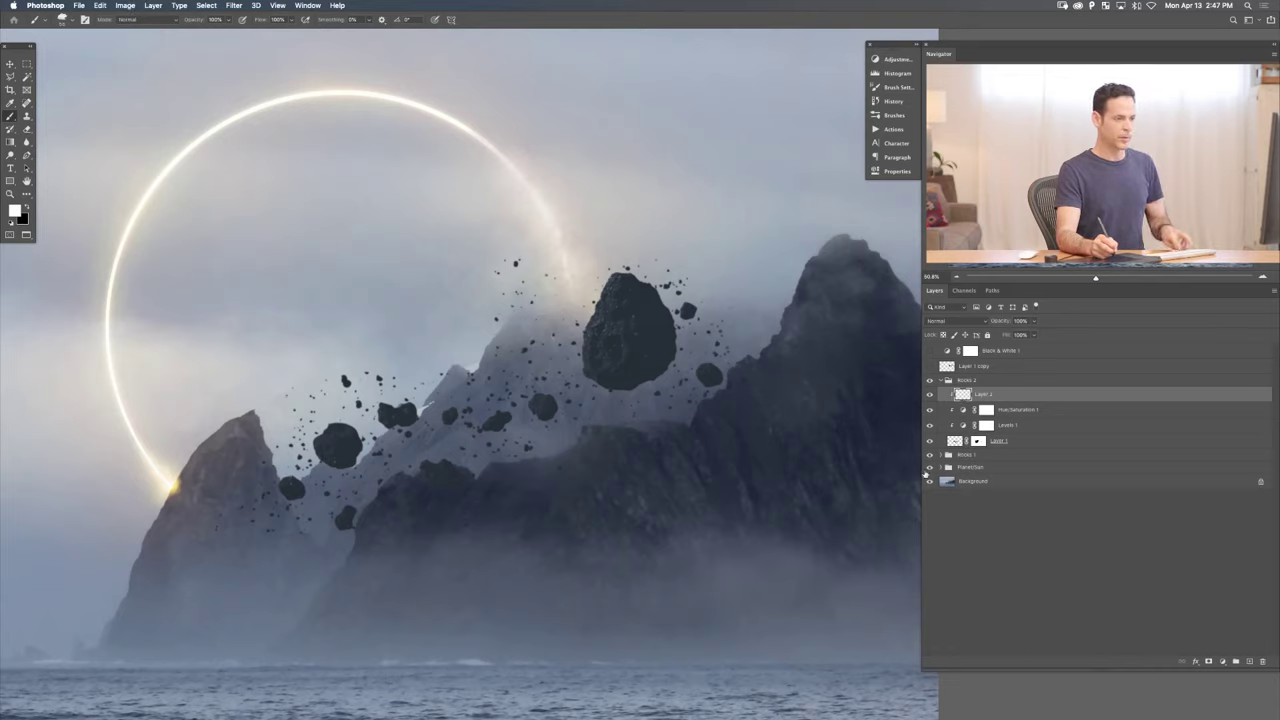
- Set up the Clone Stamp with the Final Clouds brush at about 52 px
key(x)
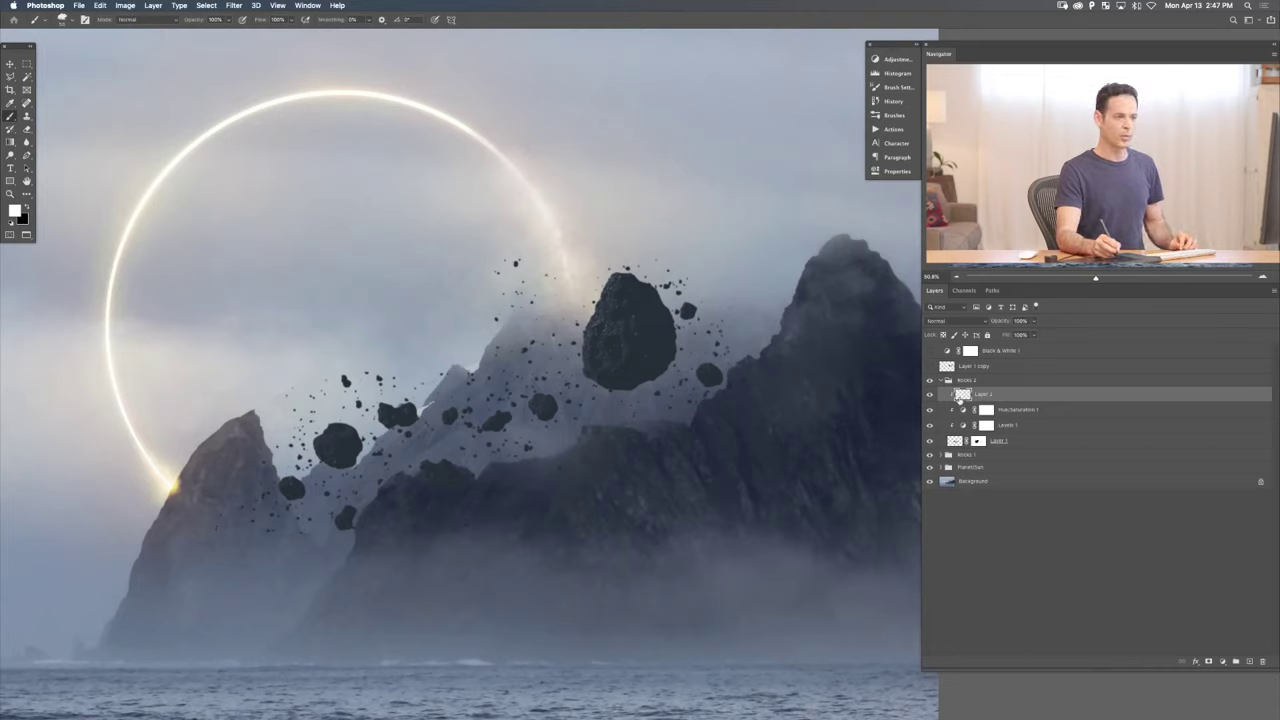
key(s)
right_click(522, 508)
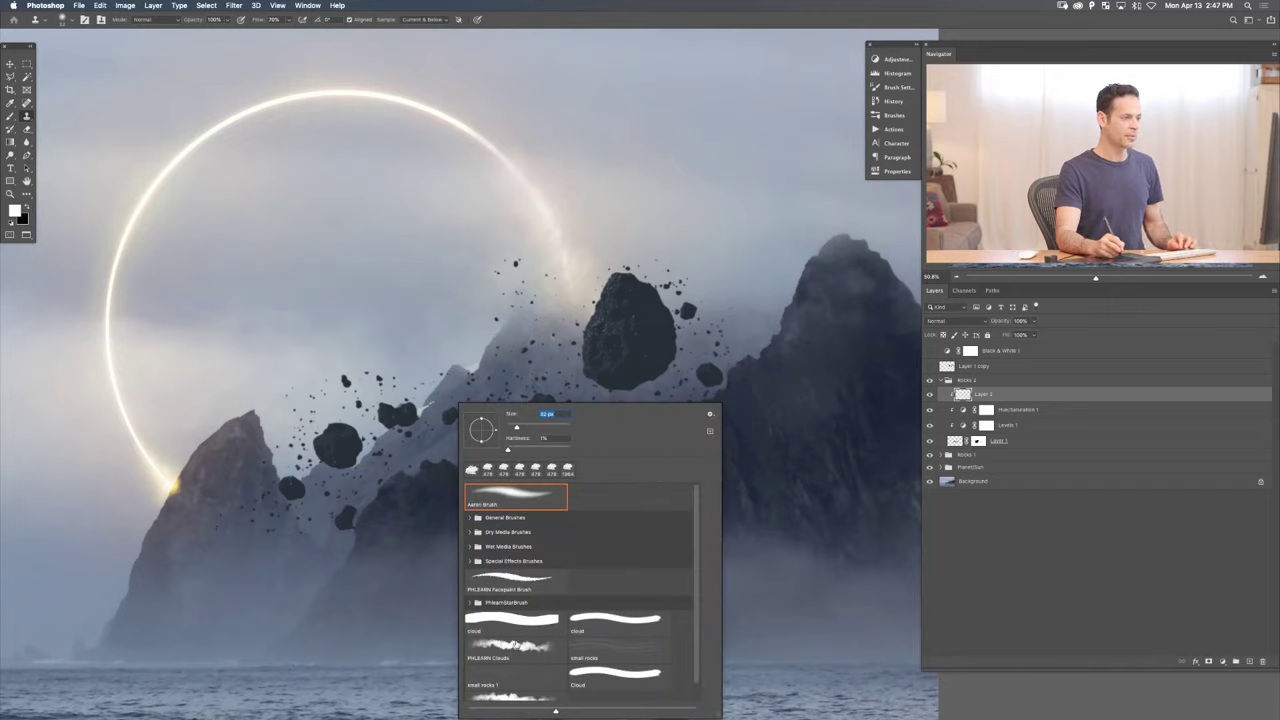
scroll(692, 655, down, 2)
click(510, 683)
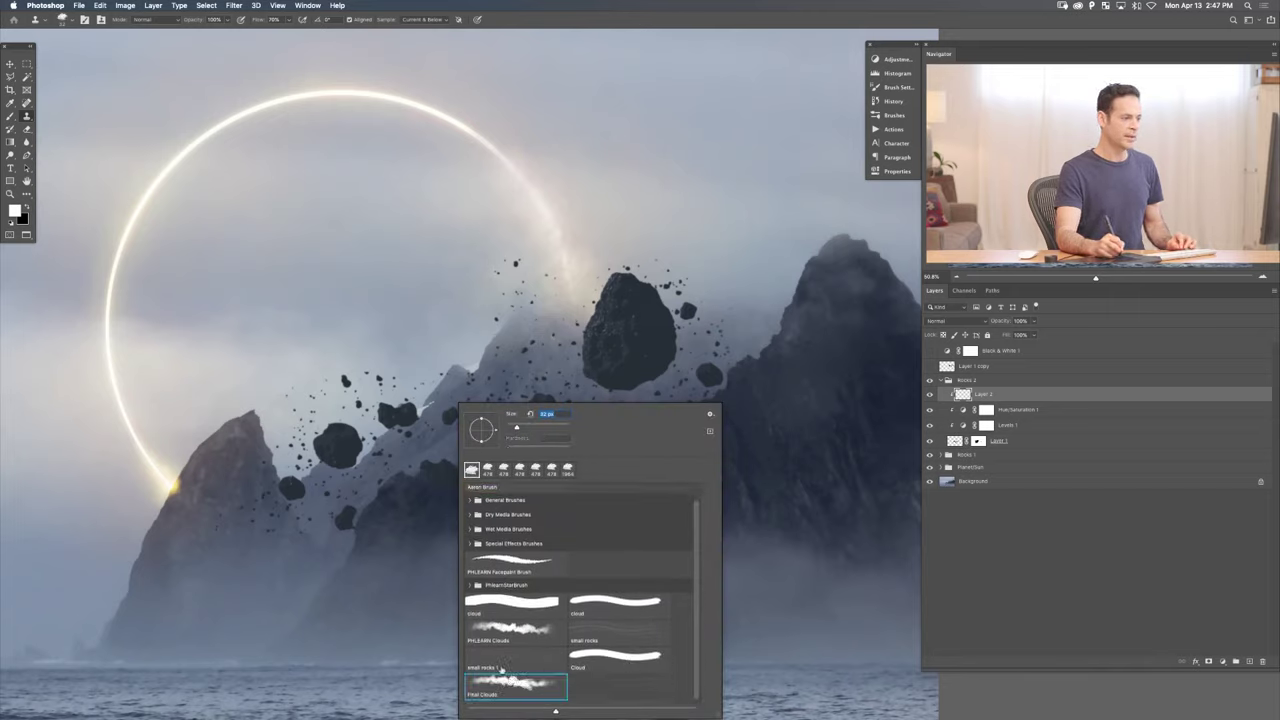
click(432, 516)
key(Return)
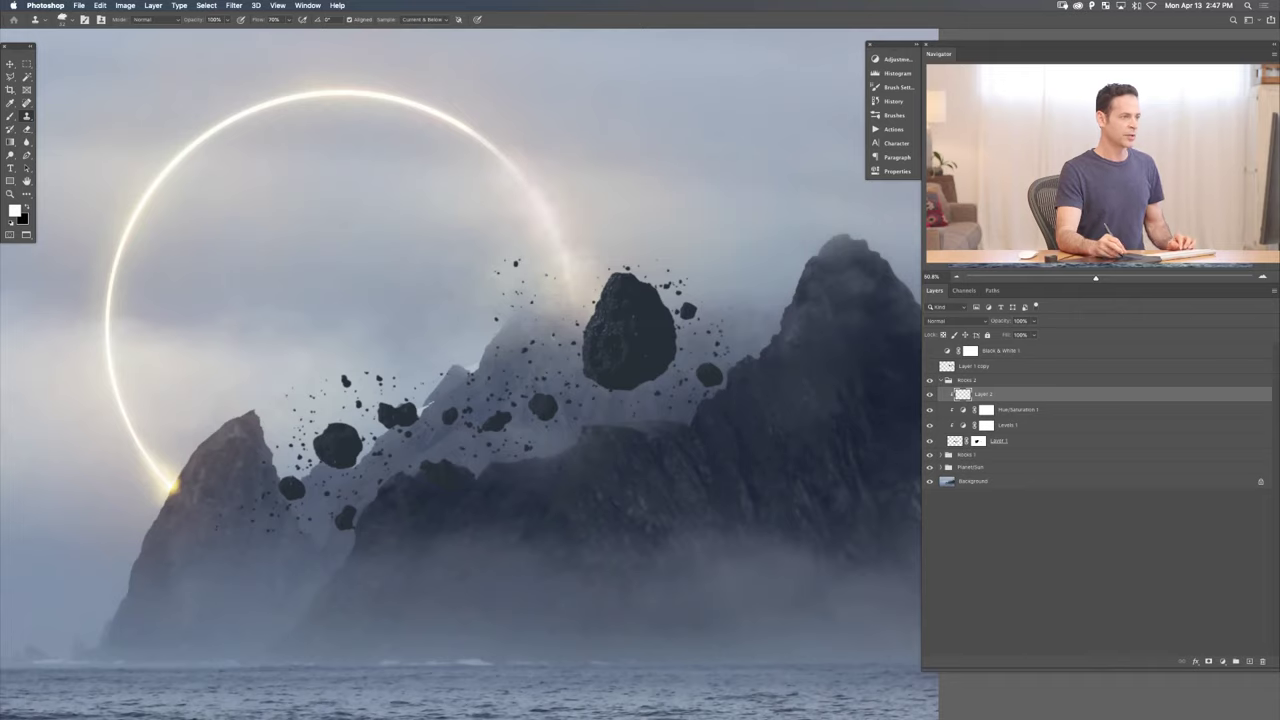
drag(462, 517, 464, 519)
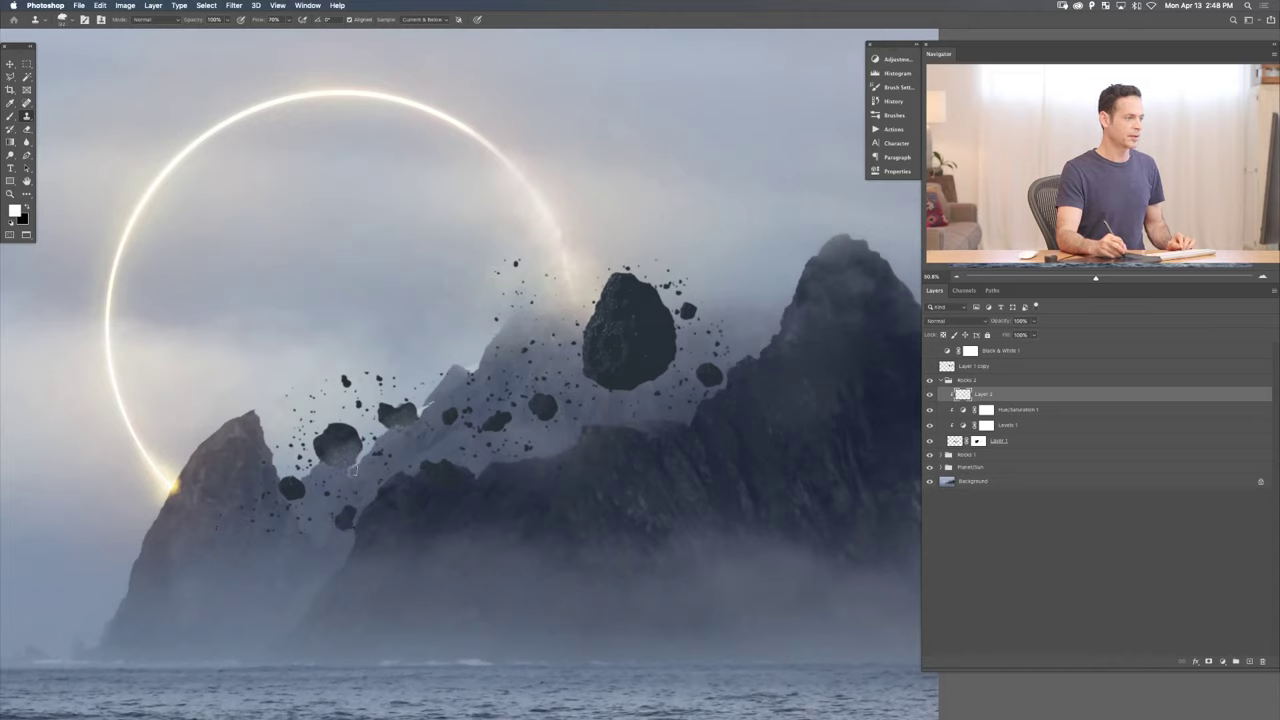
- Clone texture over the scattered rock dots and onto the left rock
key(x)
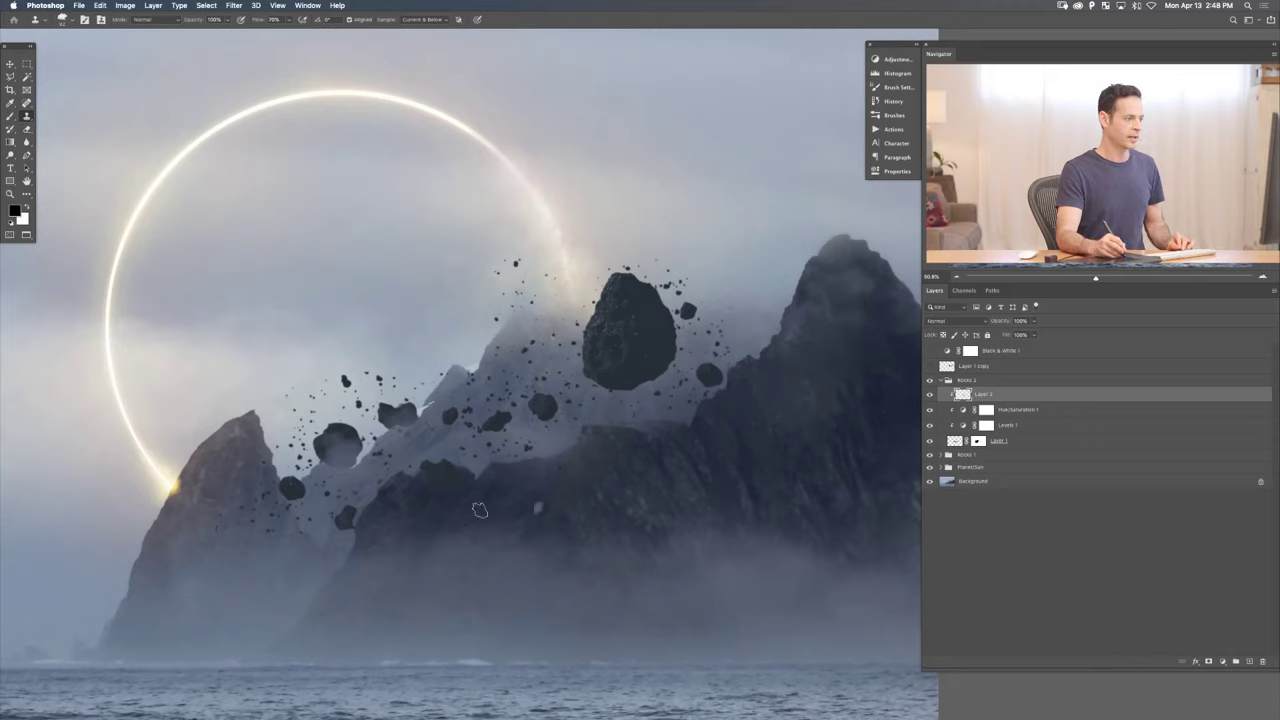
key(e)
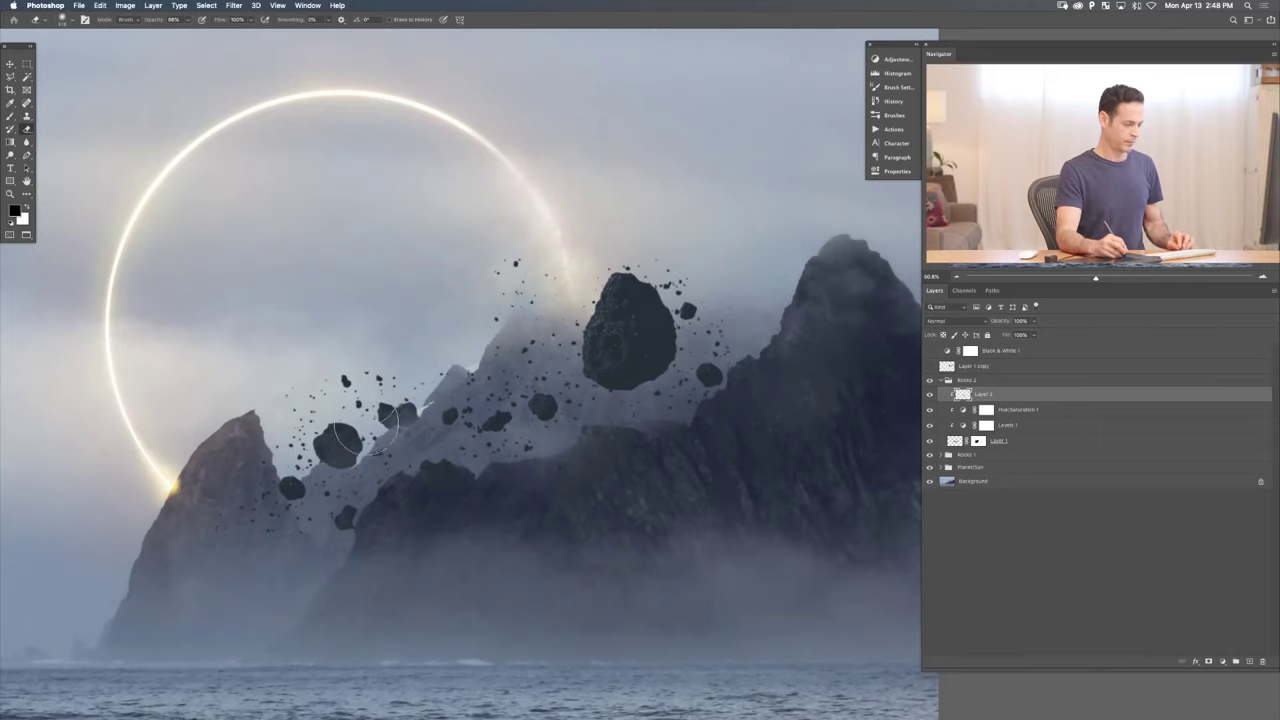
key(s)
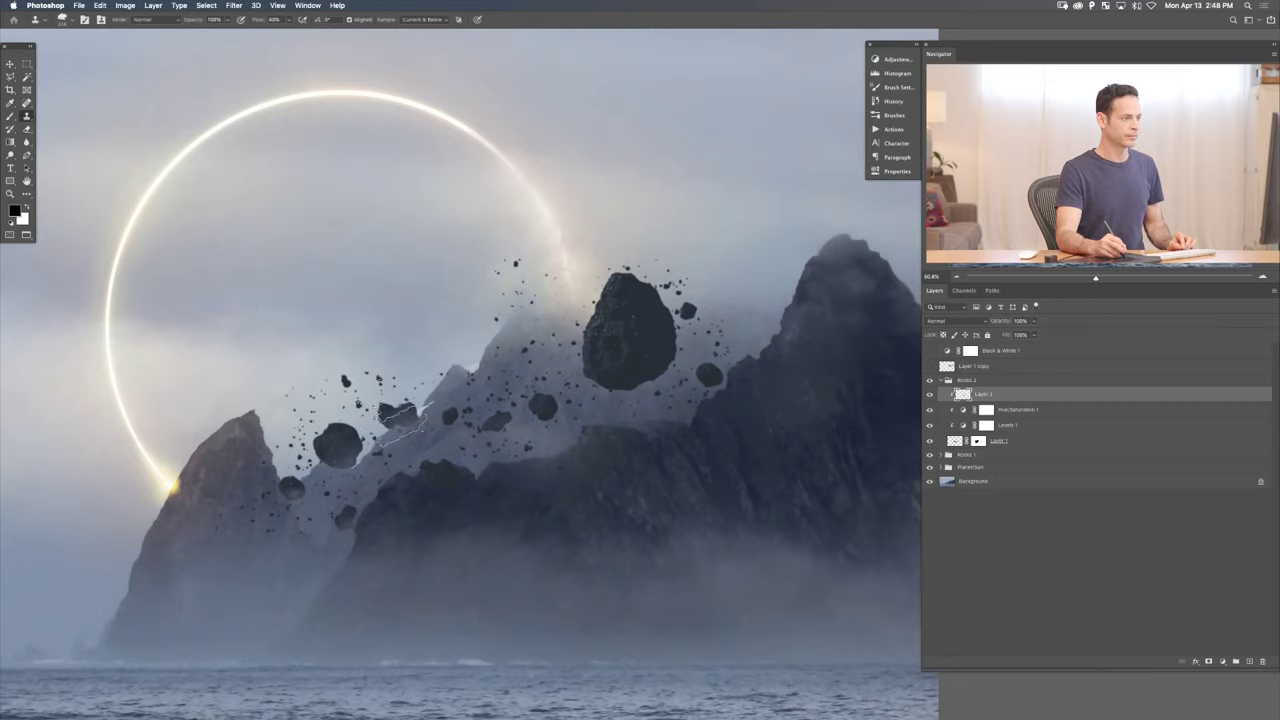
mouse_move(340, 420)
mouse_down()
mouse_move(330, 385)
mouse_move(307, 432)
mouse_move(352, 375)
mouse_move(364, 384)
mouse_move(360, 372)
mouse_move(305, 380)
mouse_move(313, 416)
mouse_move(290, 430)
mouse_move(455, 307)
mouse_move(338, 353)
mouse_move(346, 387)
mouse_move(393, 391)
mouse_up()
mouse_move(340, 445)
mouse_down()
mouse_move(337, 347)
mouse_move(329, 399)
mouse_move(266, 535)
mouse_up()
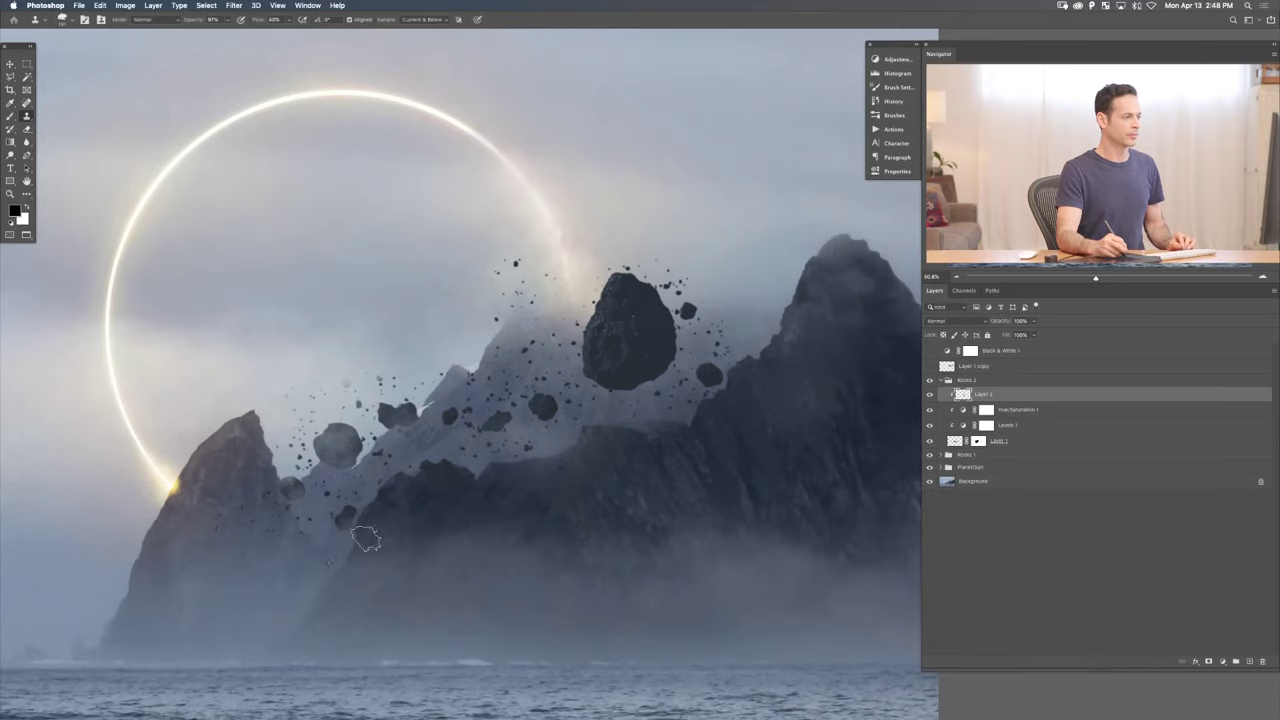
- Switch to the Eraser with a small-rocks brush preset
scroll(400, 500, down, 2)
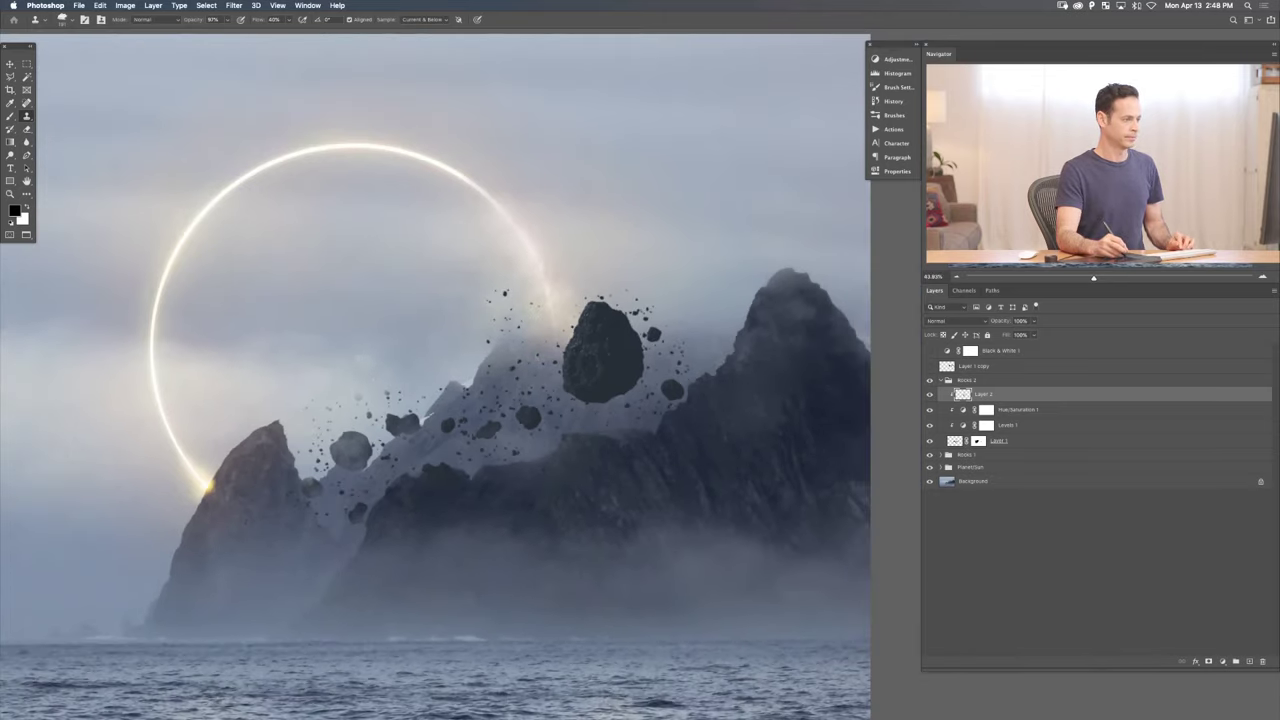
key(e)
right_click(362, 366)
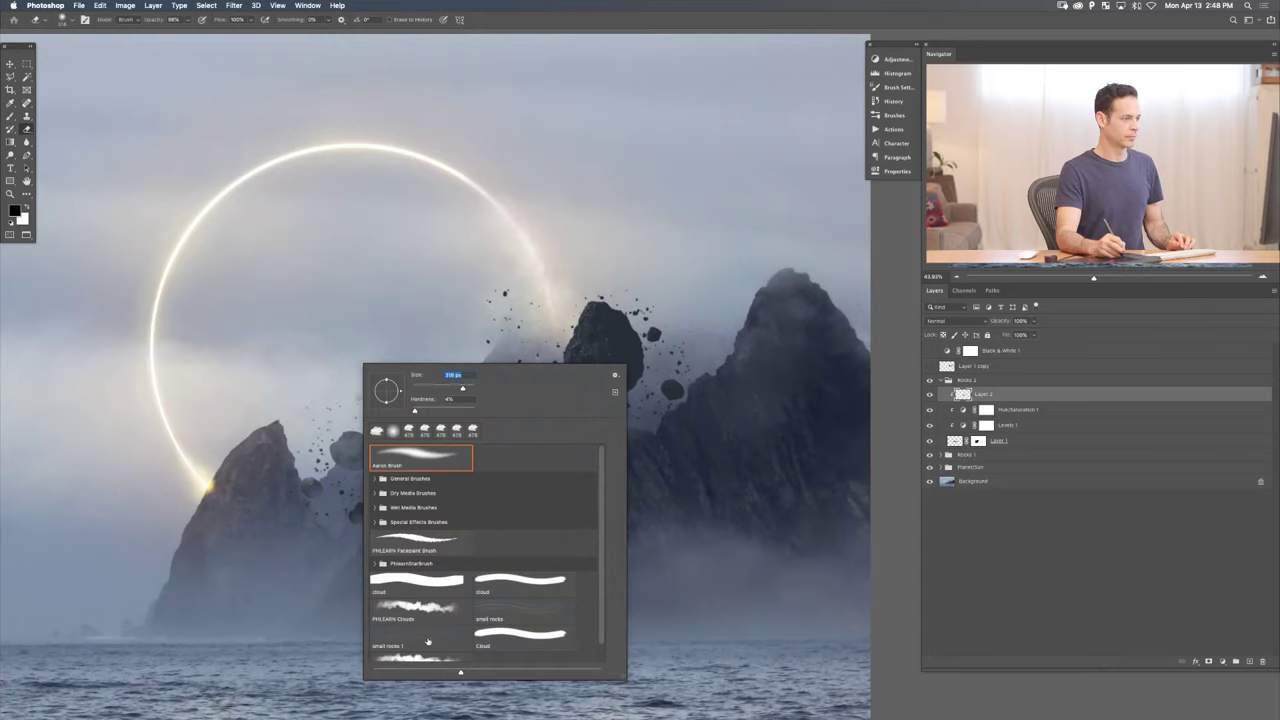
click(427, 641)
click(332, 378)
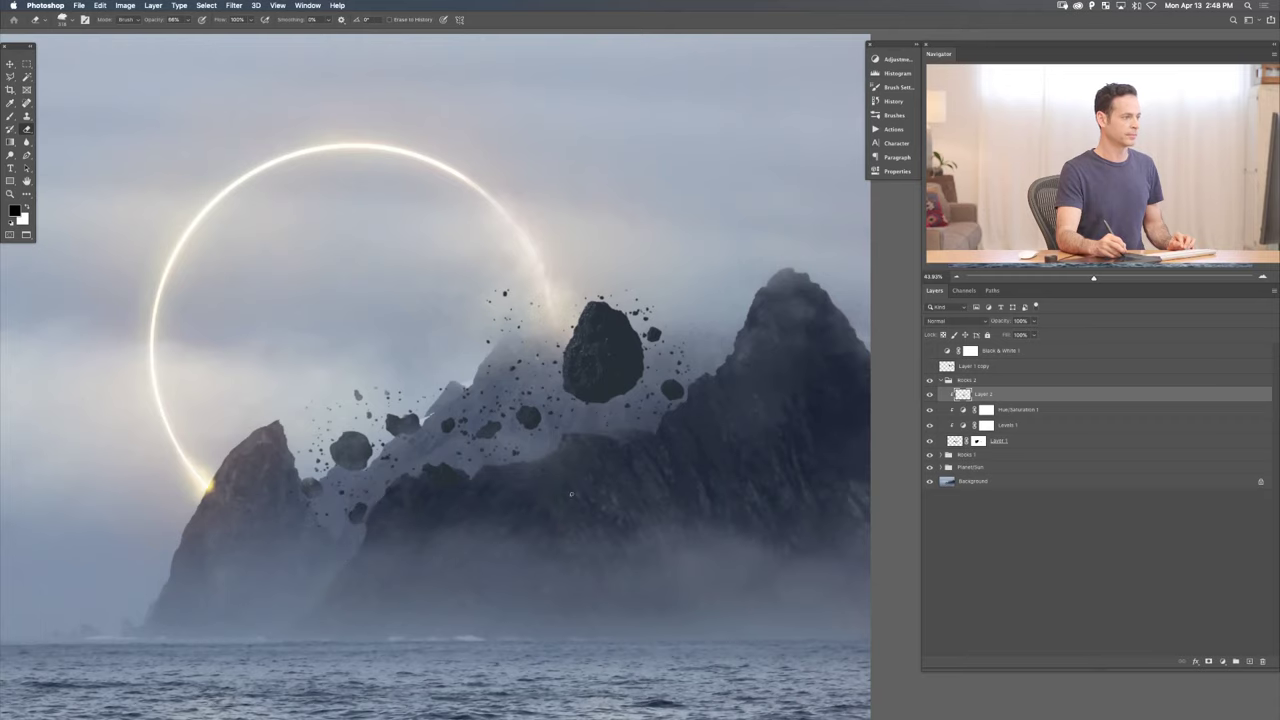
- Toggle Layer 2's texture to compare, then collapse the Rocks 2 group
click(931, 395)
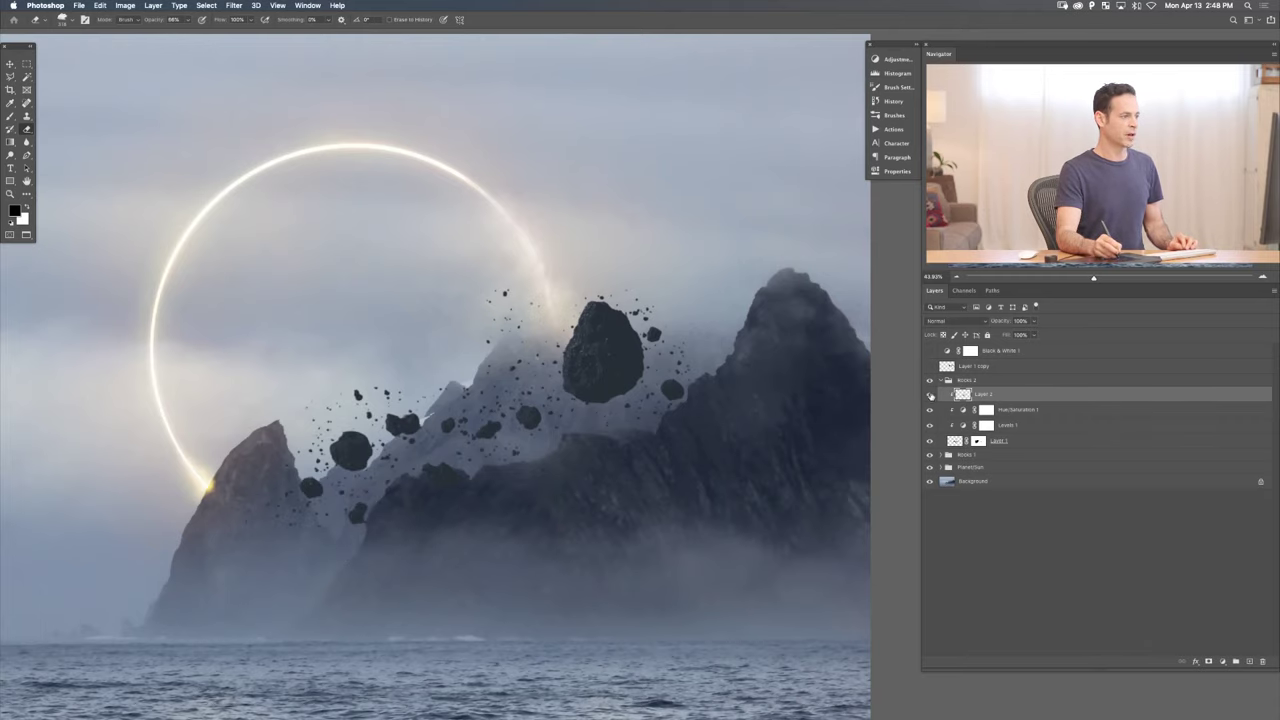
scroll(550, 510, down, 2)
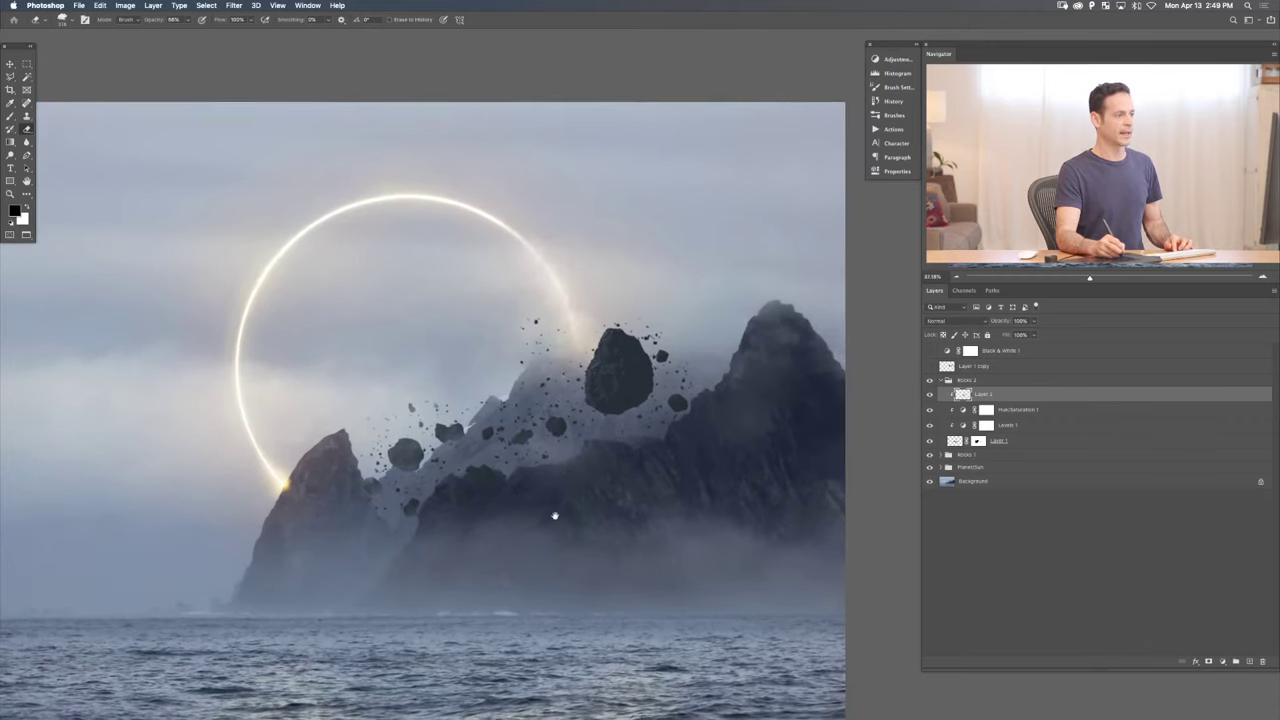
scroll(555, 516, down, 2)
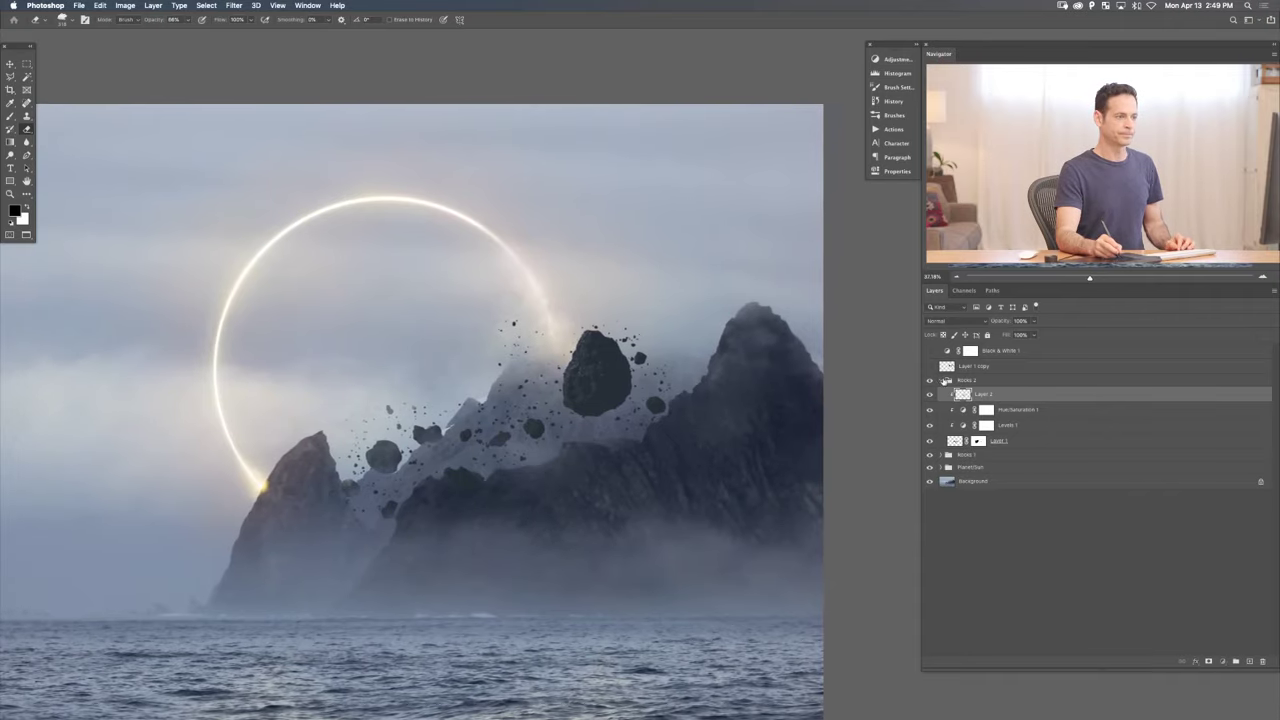
click(945, 381)
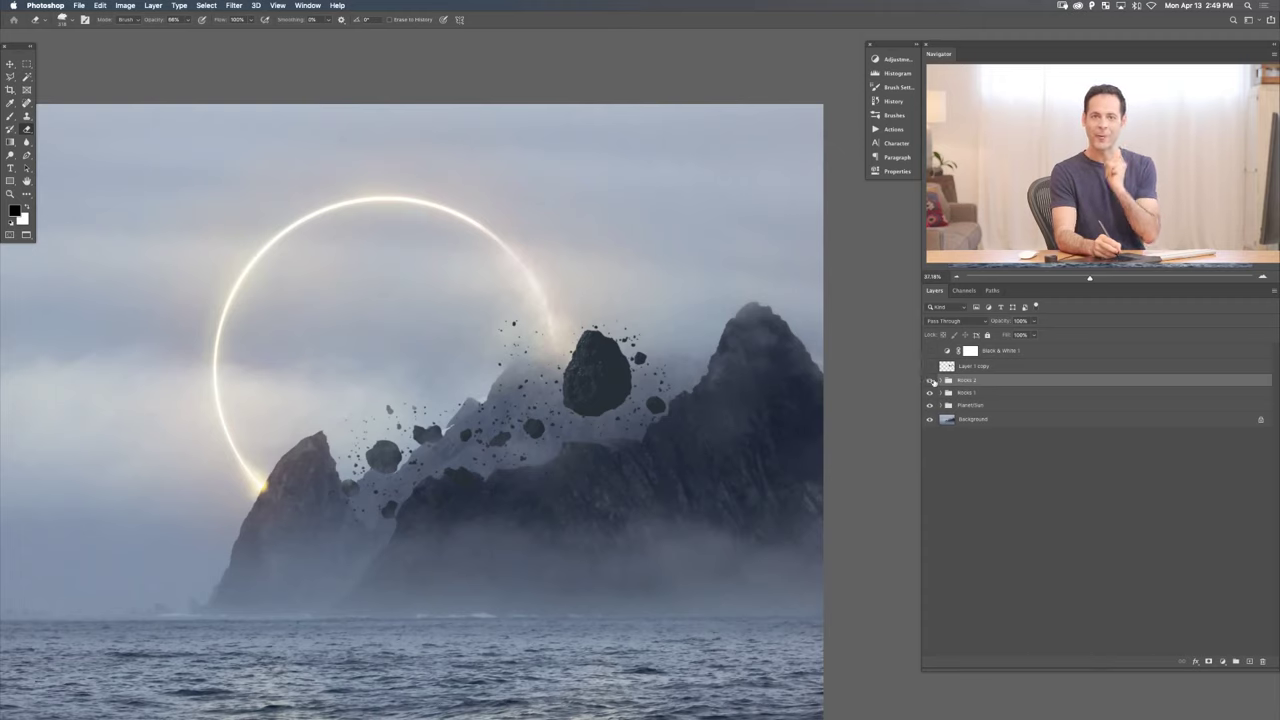
- Duplicate Rocks 2 and fill the copy's Layer 1 mask white to reveal all rocks
key(v)
key(super+j)
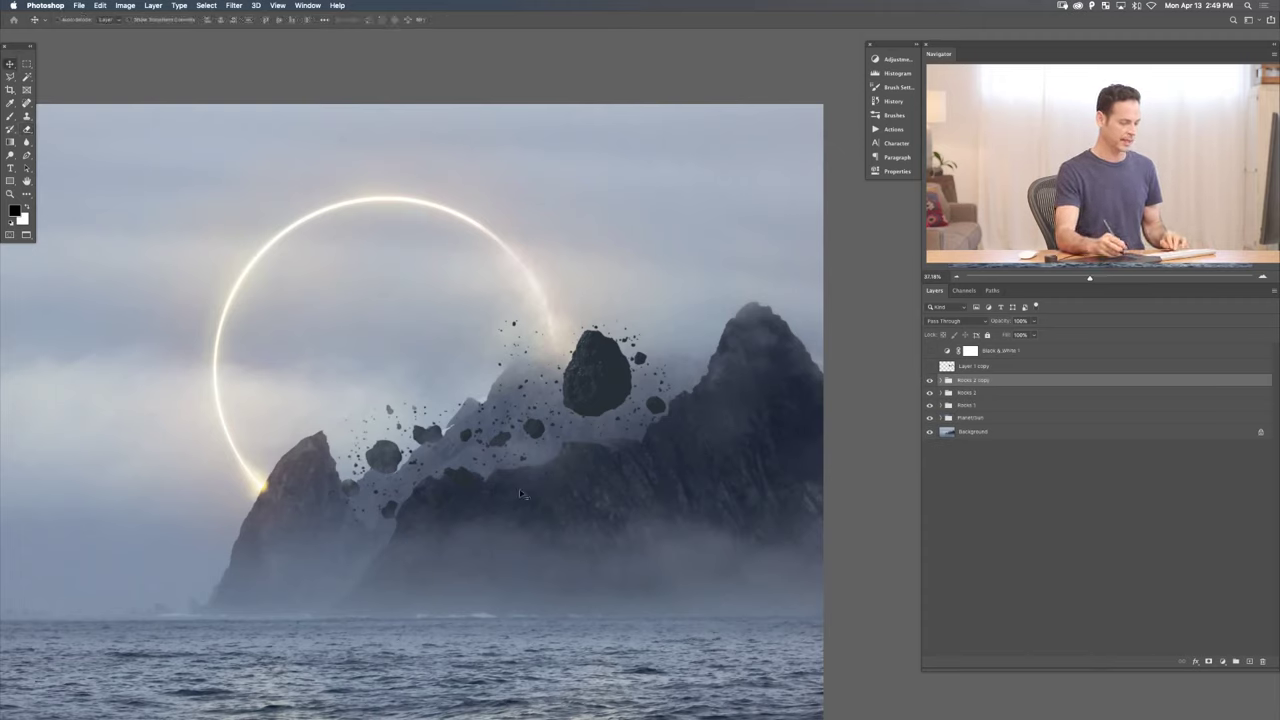
drag(520, 493, 452, 351)
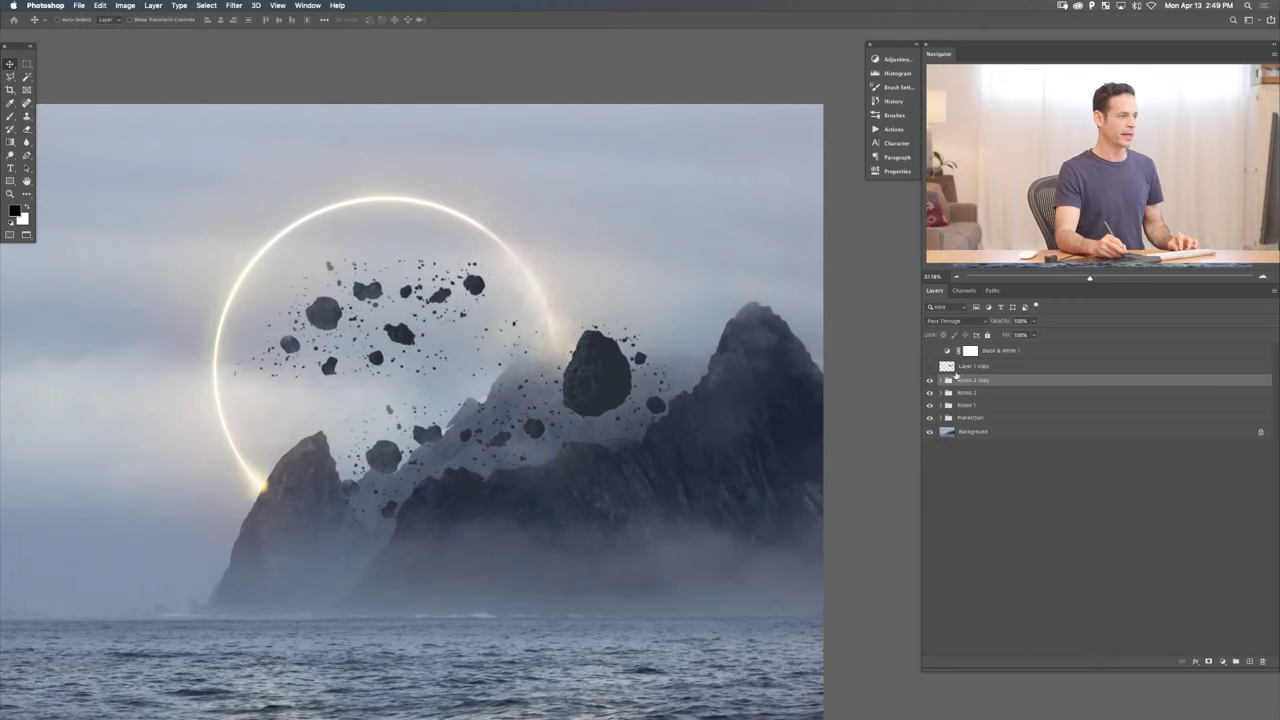
click(941, 380)
click(980, 440)
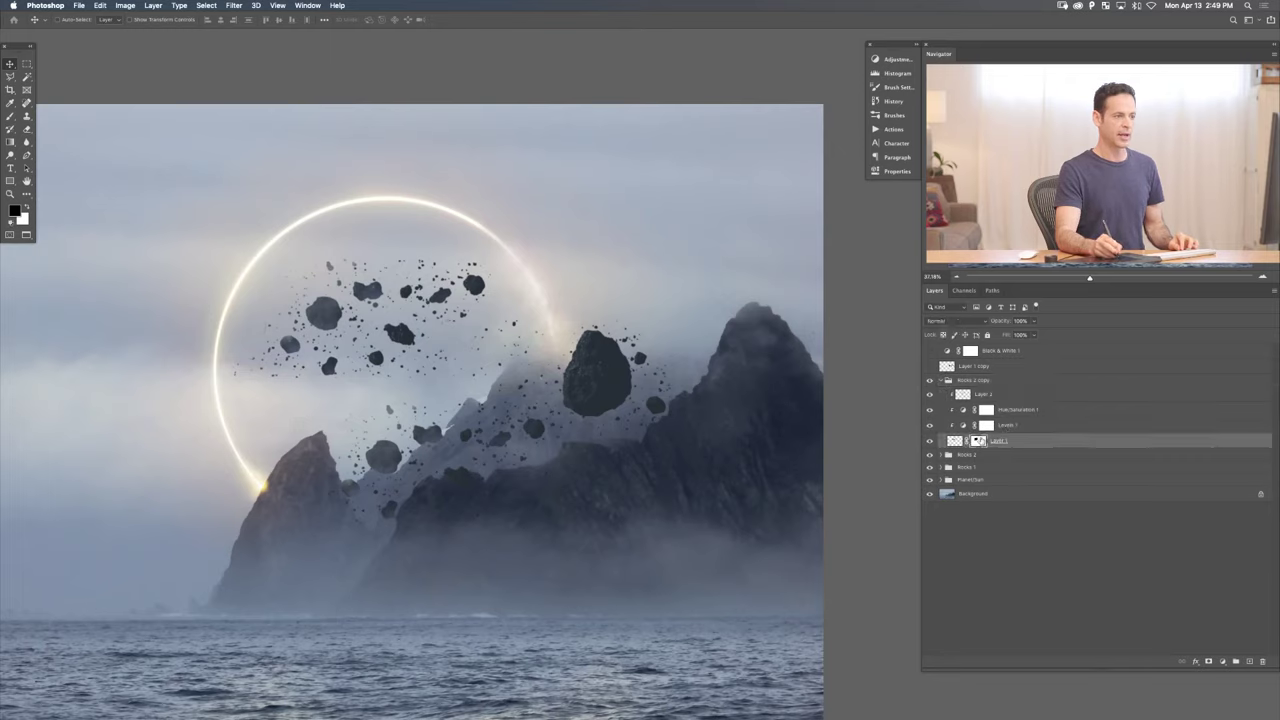
key(x)
key(alt+BackSpace)
key(x)
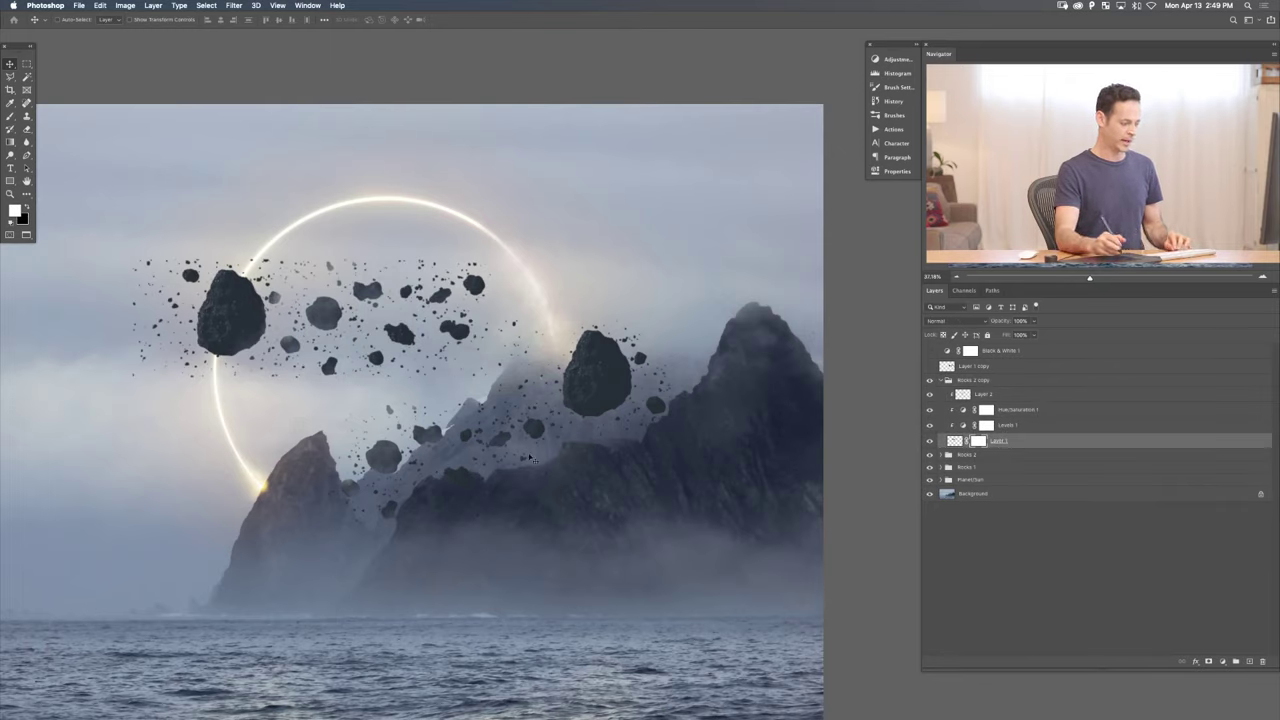
- Delete Layer 2 from the copy and move the cluster right onto the mountain
click(1003, 395)
key(Delete)
key(x)
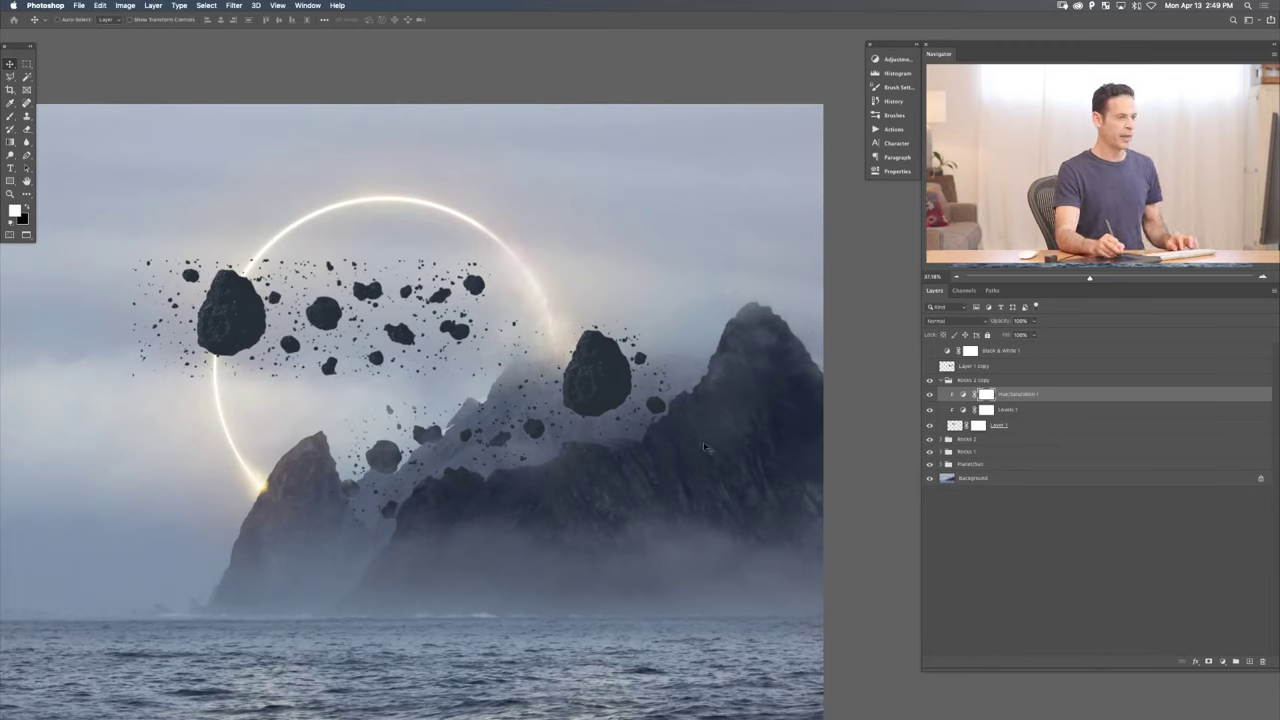
click(990, 380)
key(x)
drag(392, 433, 728, 430)
- Flip the rock cluster horizontally and place it over the right peak
key(ctrl+t)
right_click(652, 350)
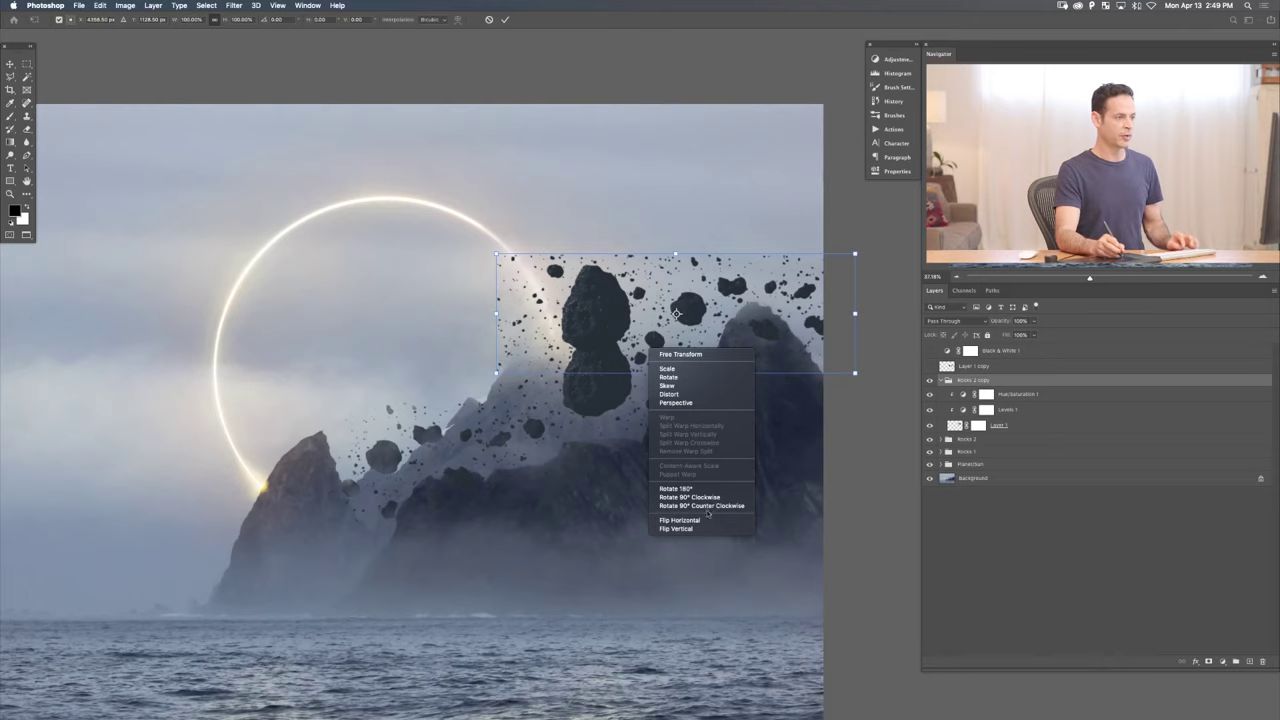
click(703, 521)
key(Return)
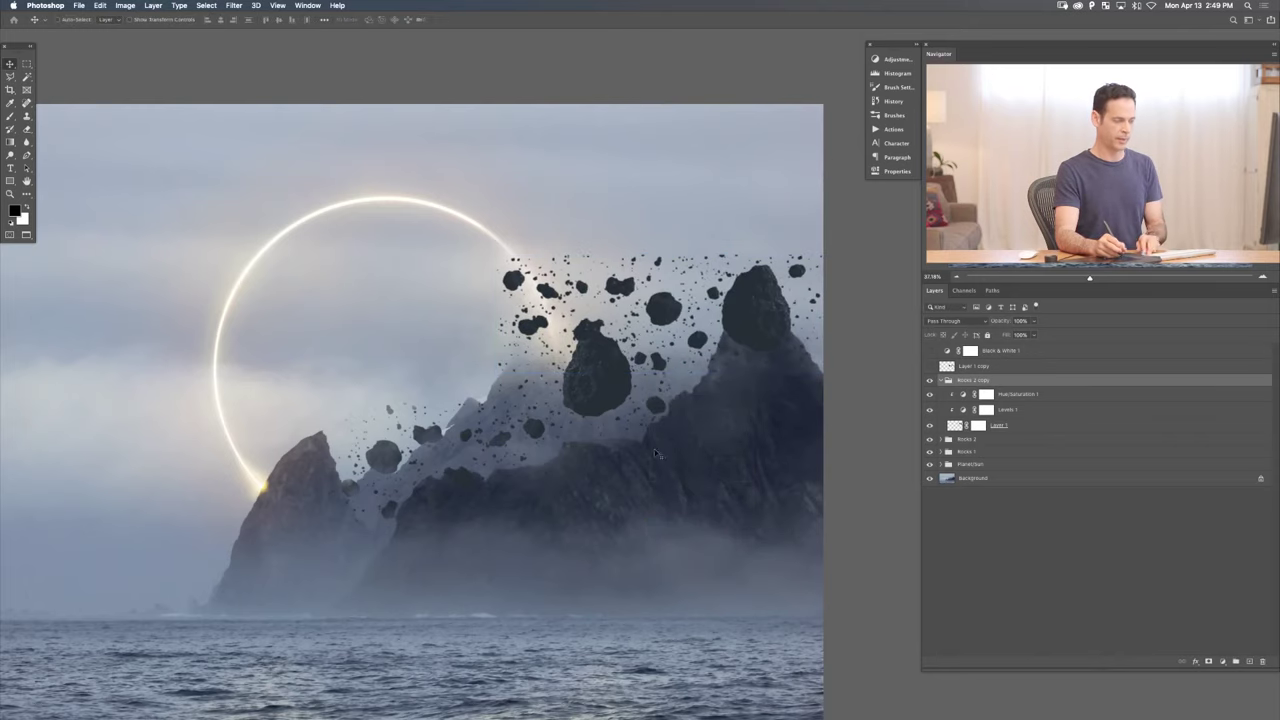
scroll(600, 450, right, 5)
drag(580, 460, 659, 468)
drag(660, 466, 581, 470)
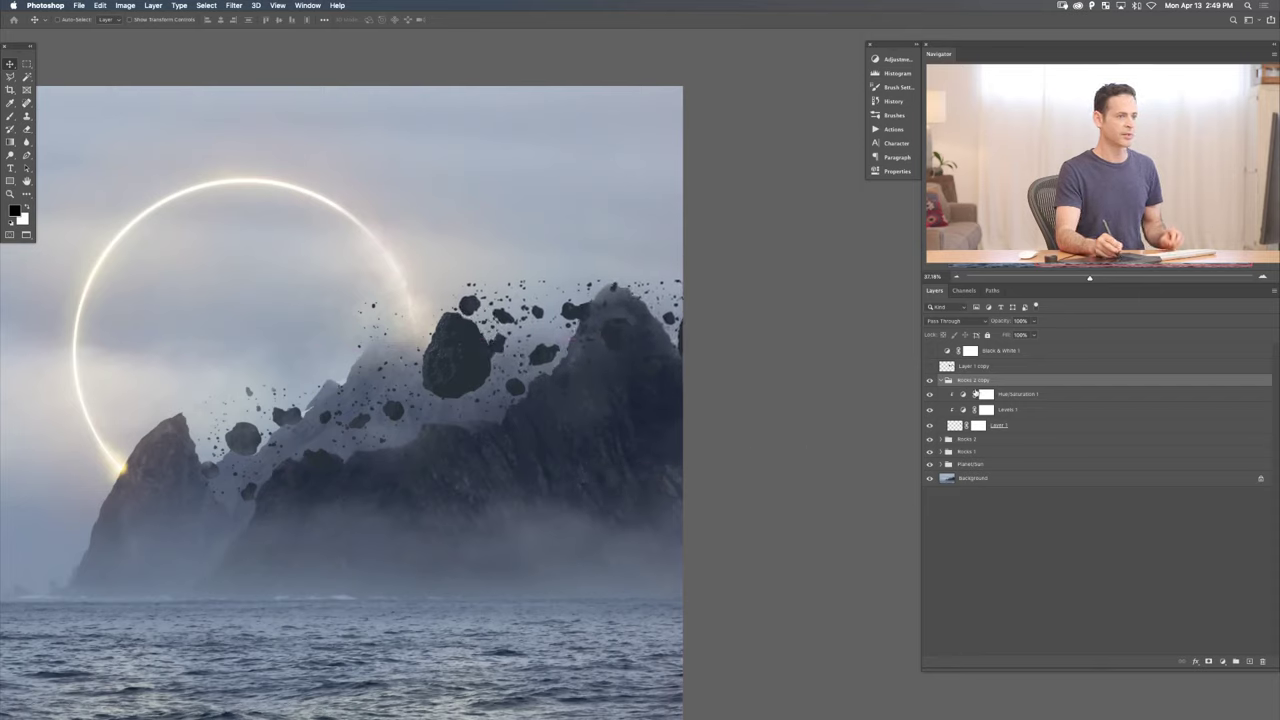
- Invert Layer 1's mask to hide the copied rocks, then reveal rocks along the right edge
click(978, 425)
key(super+i)
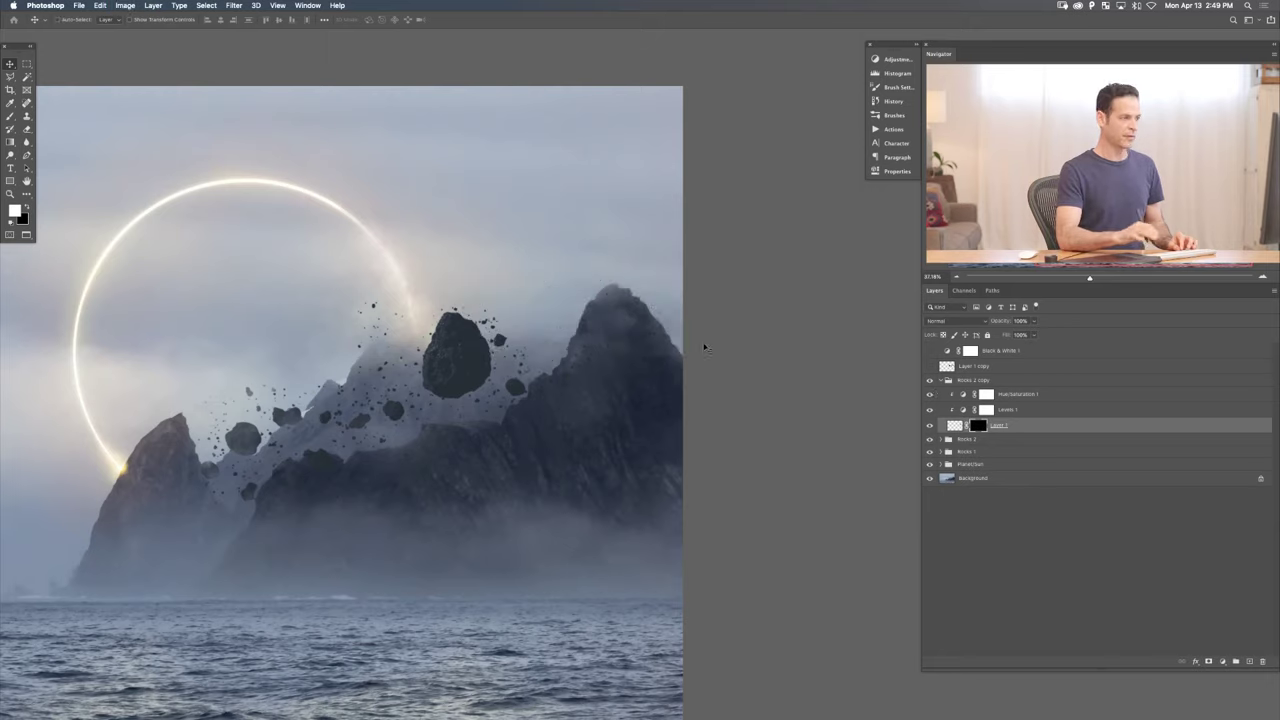
key(b)
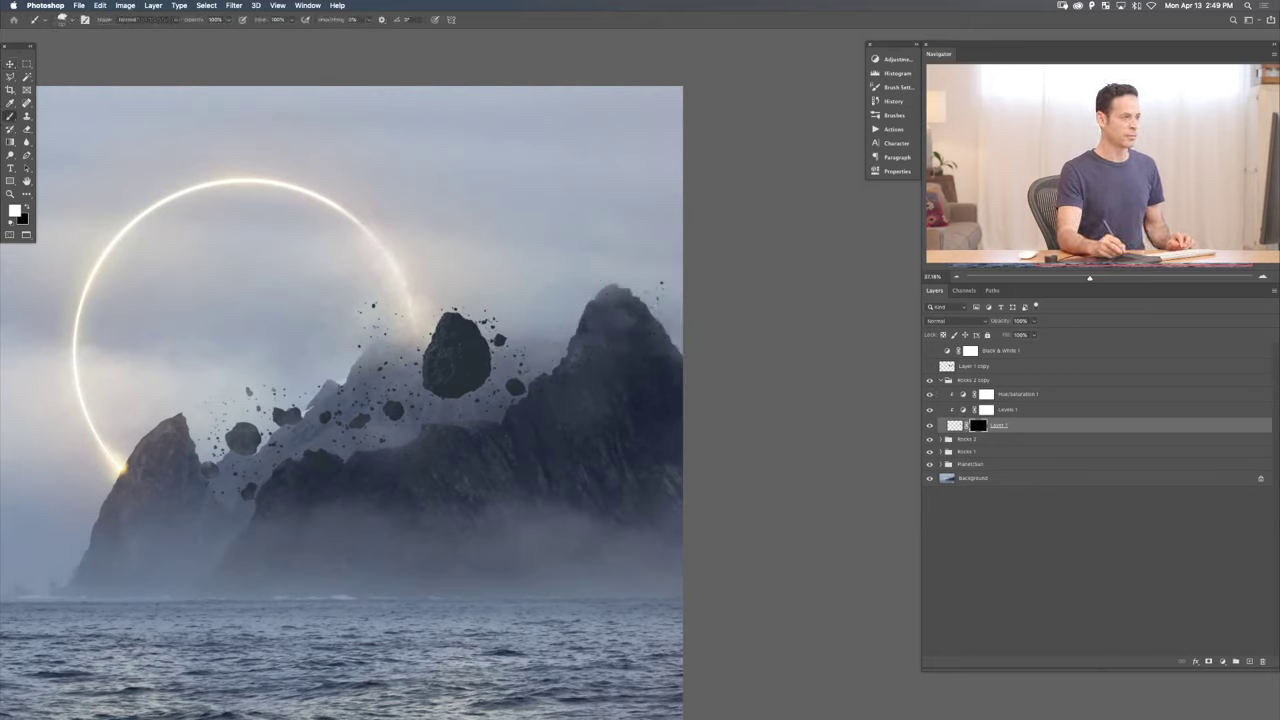
drag(676, 300, 679, 352)
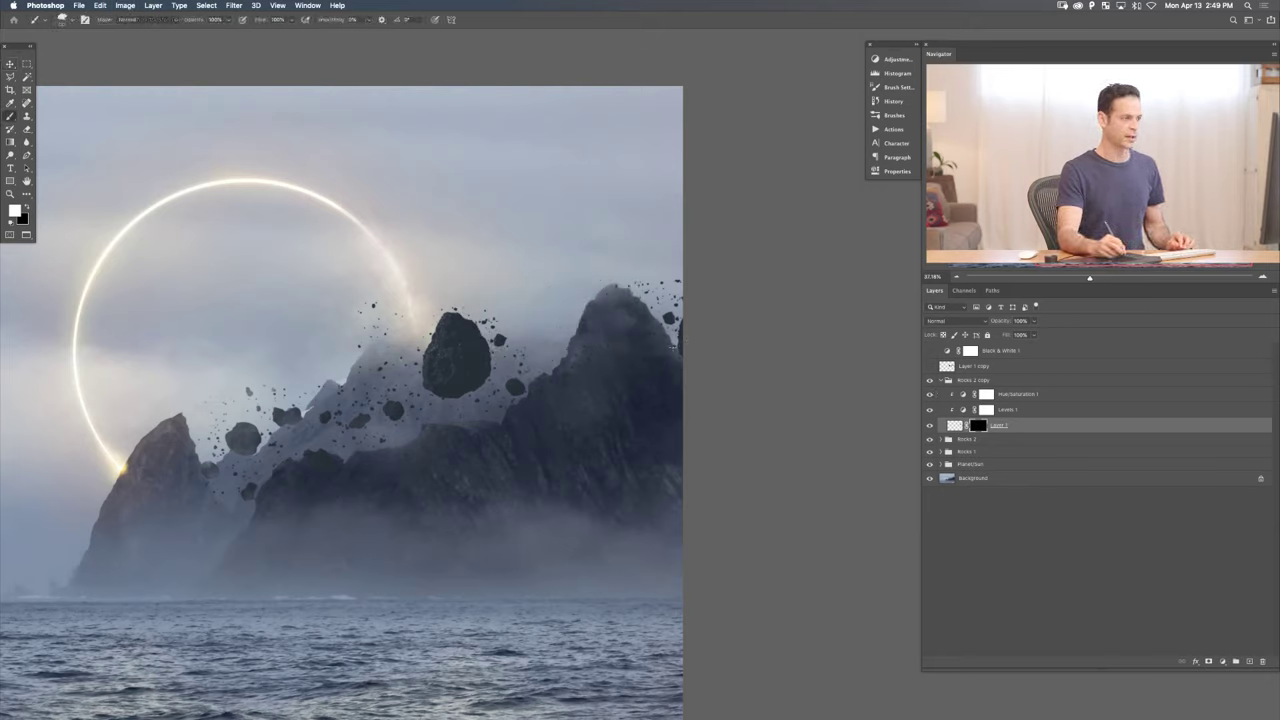
- Paint white on the mask to bring back a few small rocks near the right peak and slope
key(x)
key(x)
click(556, 351)
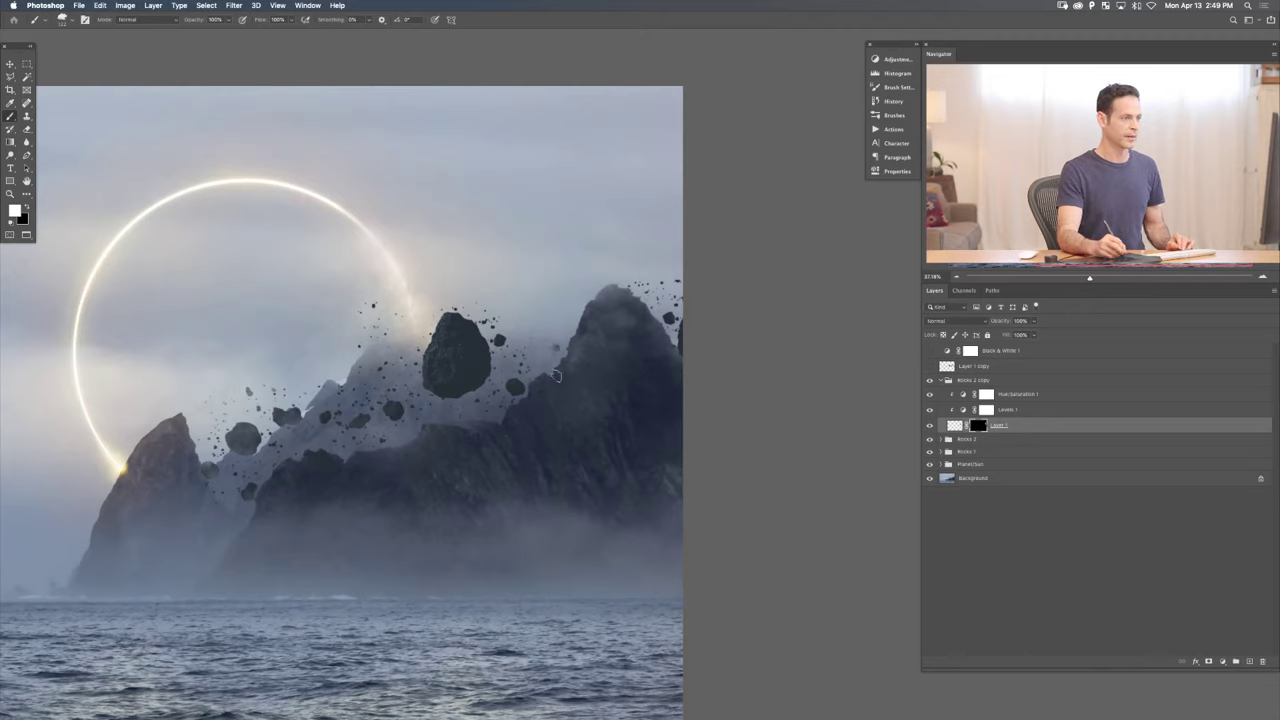
click(568, 313)
click(578, 318)
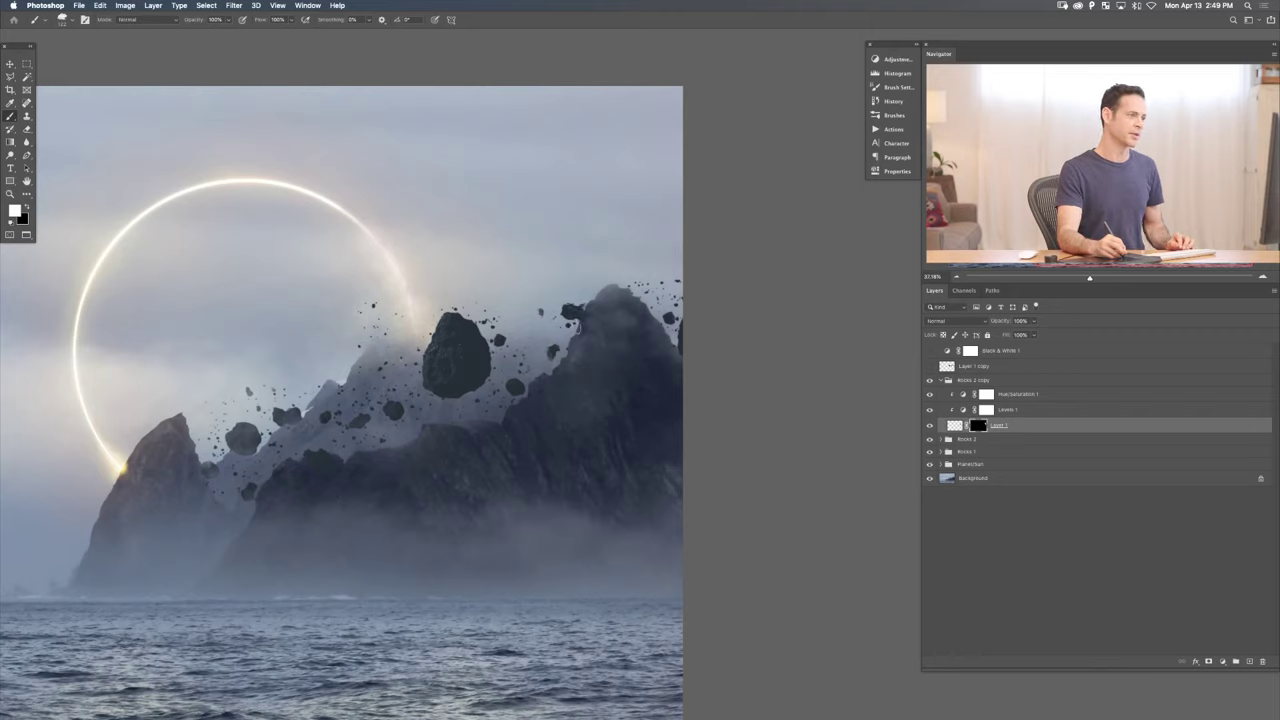
click(536, 351)
key(x)
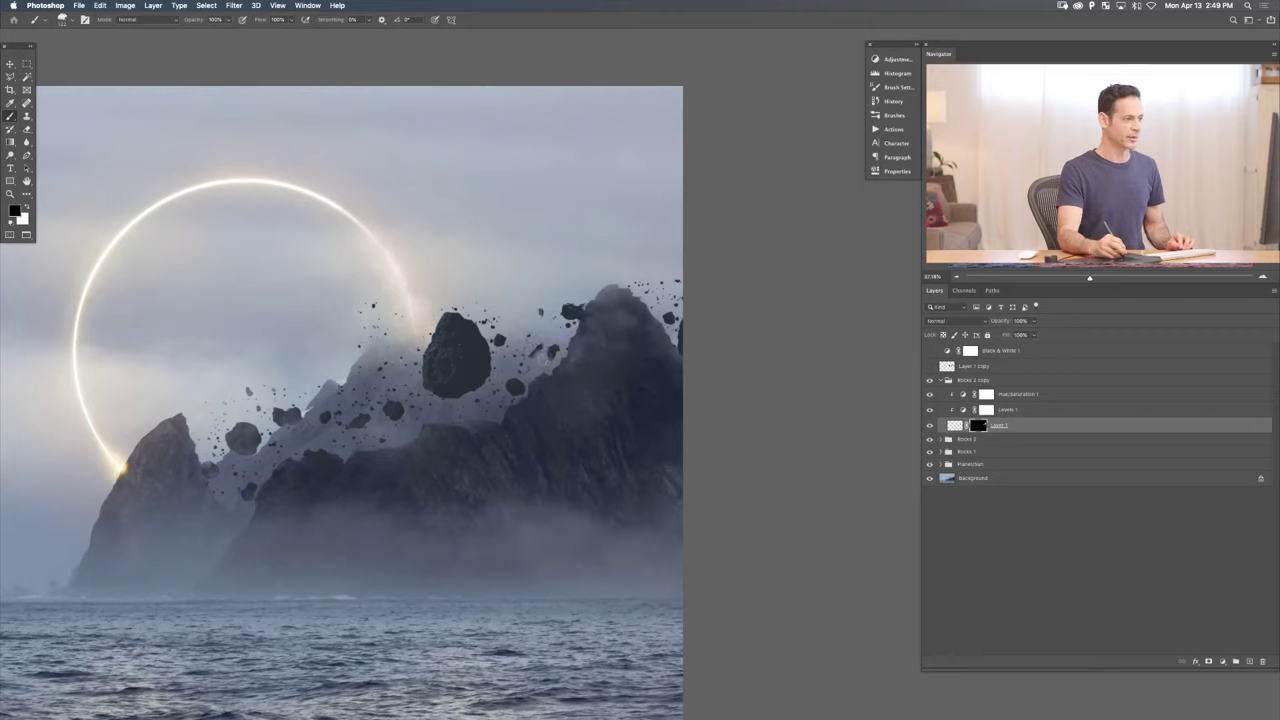
click(548, 353)
key(x)
click(541, 354)
click(543, 355)
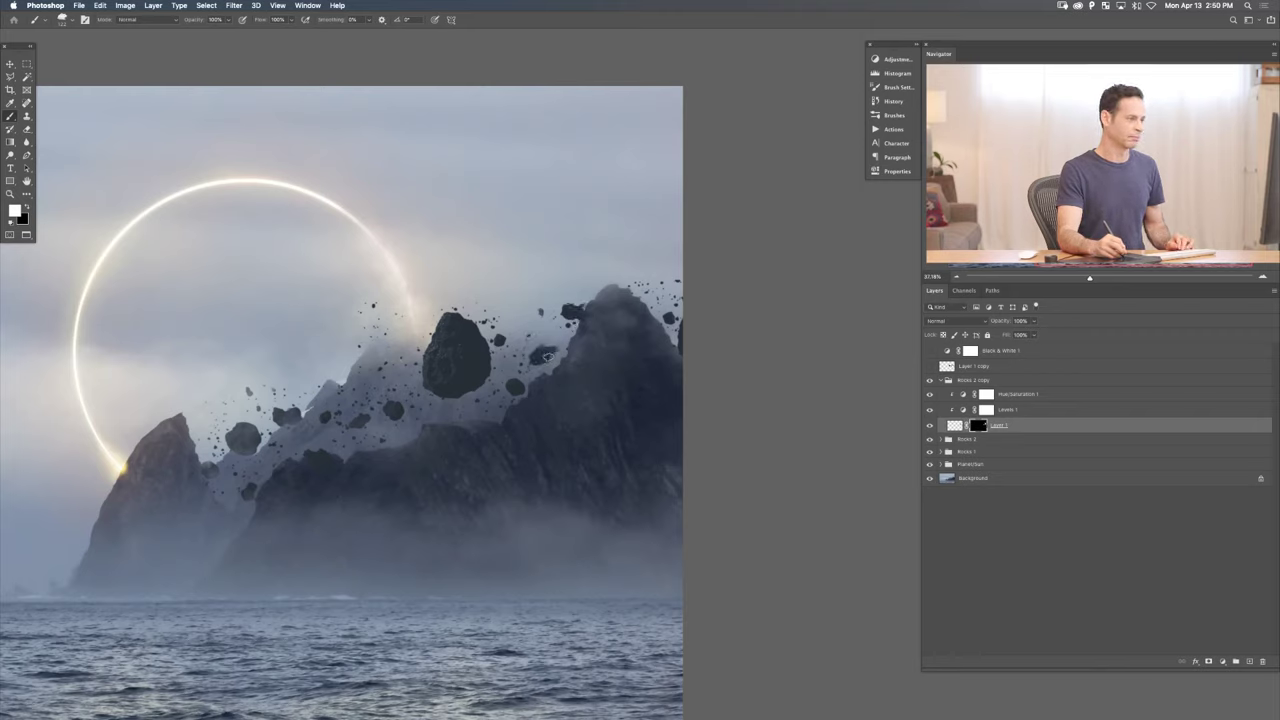
click(546, 354)
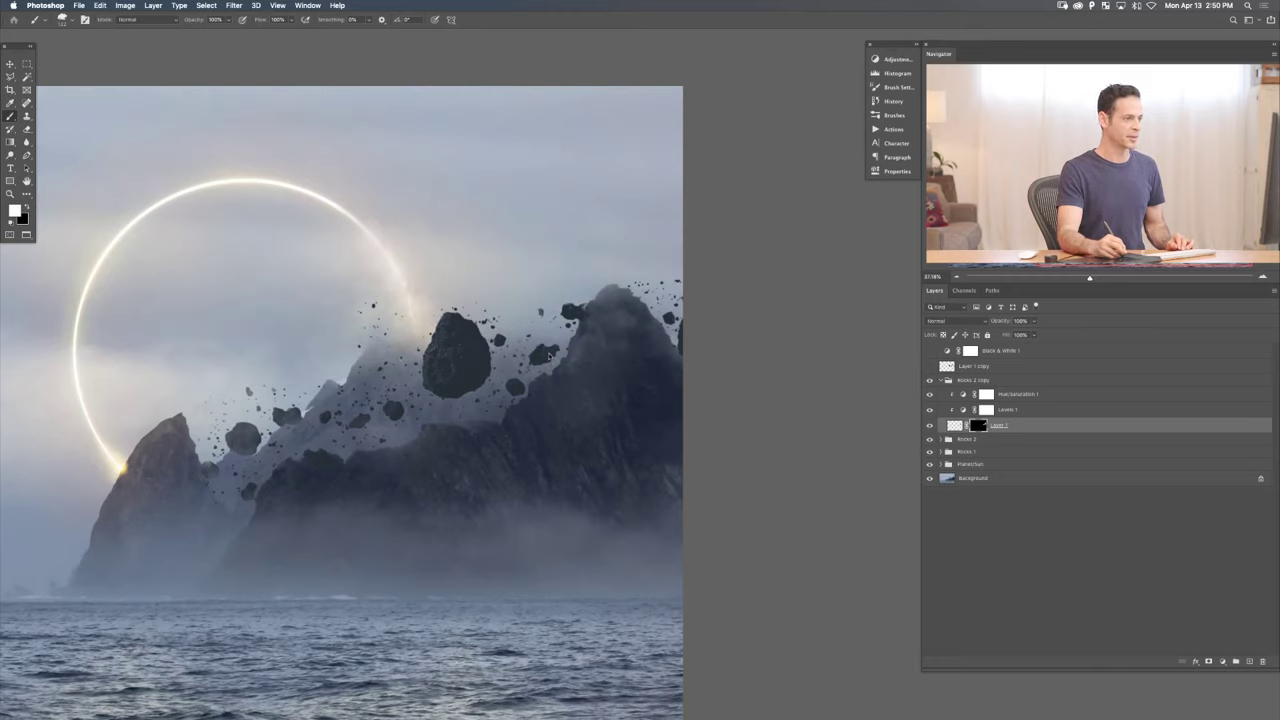
click(545, 364)
- Set the brush to about 103 px and select the copy group's Hue/Saturation 1 adjustment
key(x)
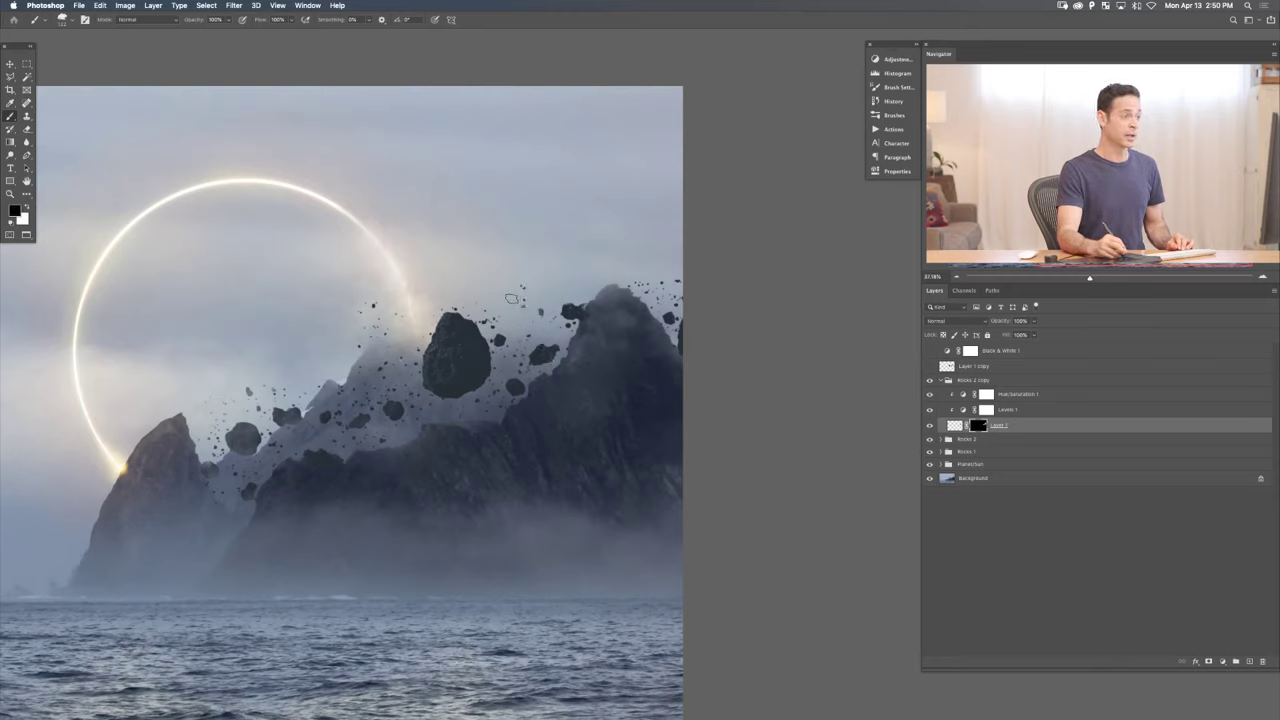
drag(538, 290, 545, 313)
key(x)
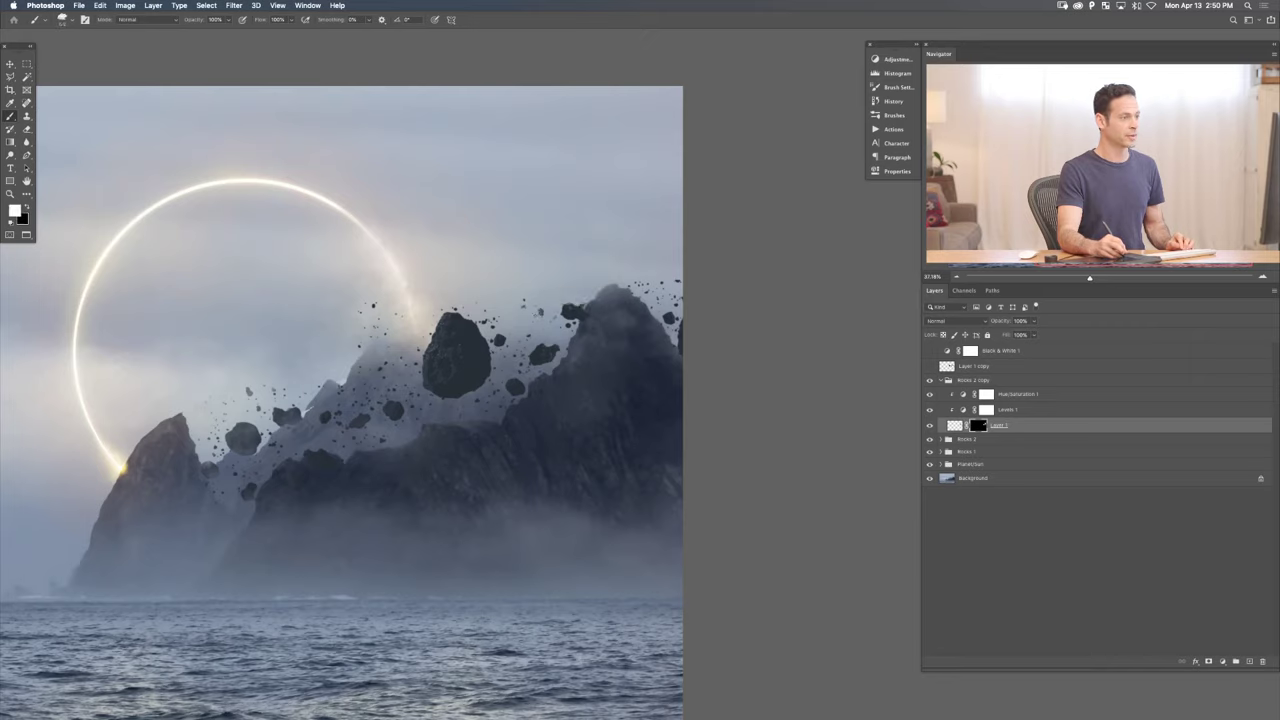
key(x)
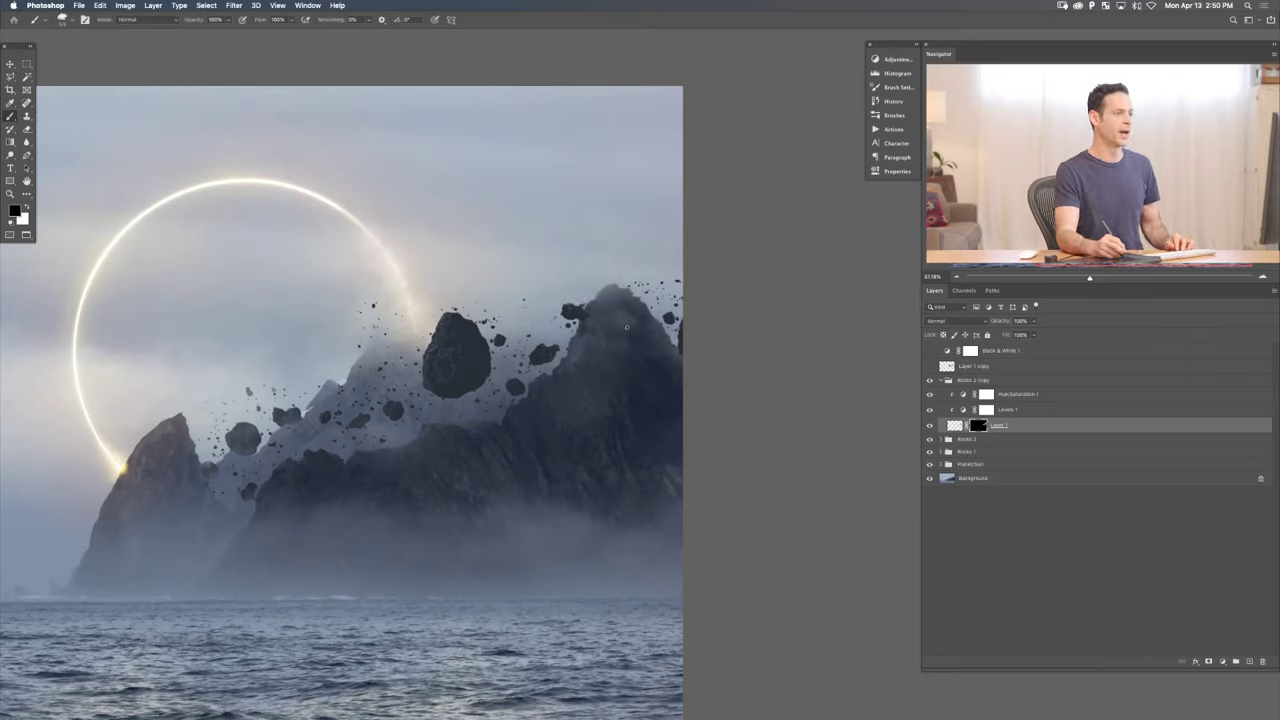
click(1040, 395)
- Add an empty Layer 3 above Hue/Saturation 1 and clip it to the rocks below
key(super+shift+alt+n)
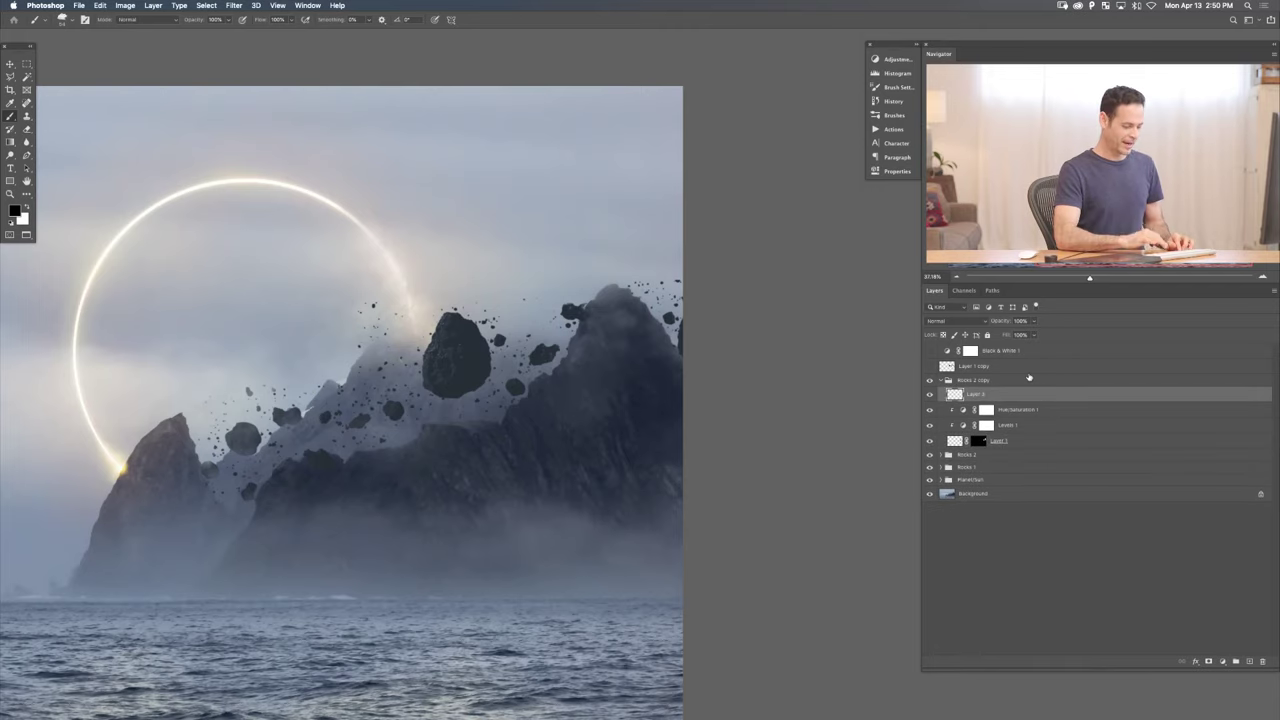
key(s)
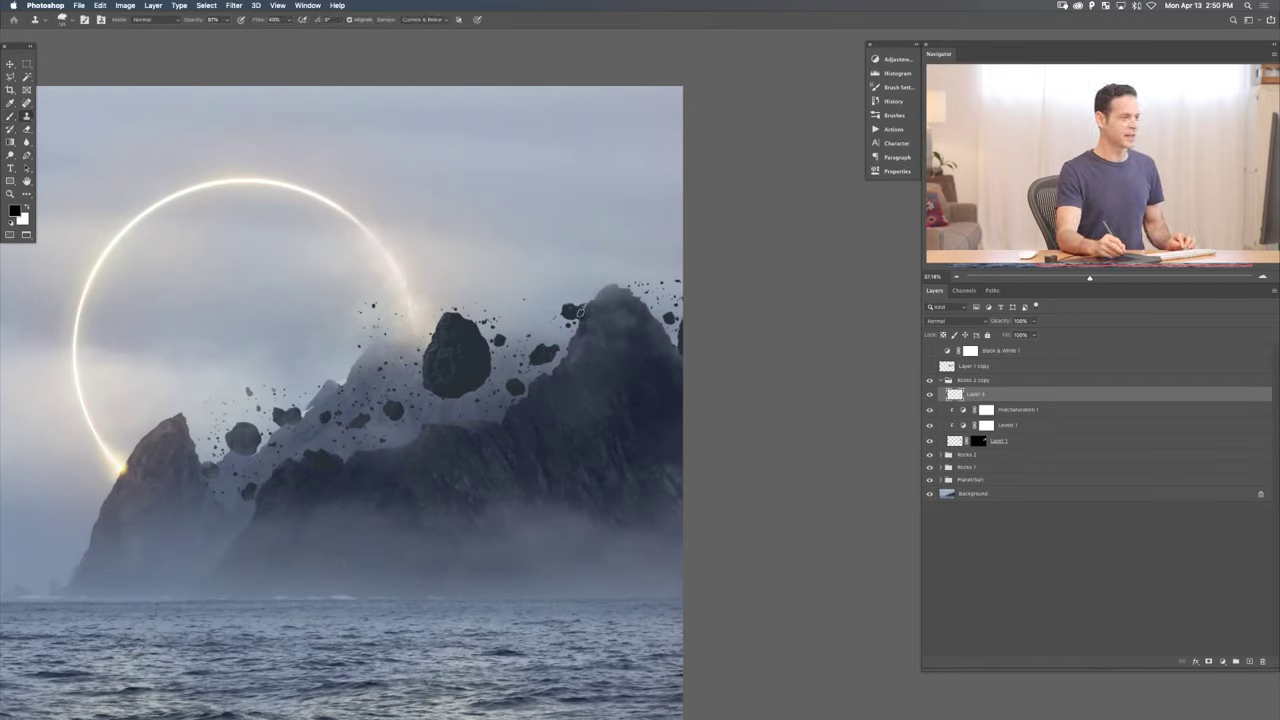
key(super+alt+g)
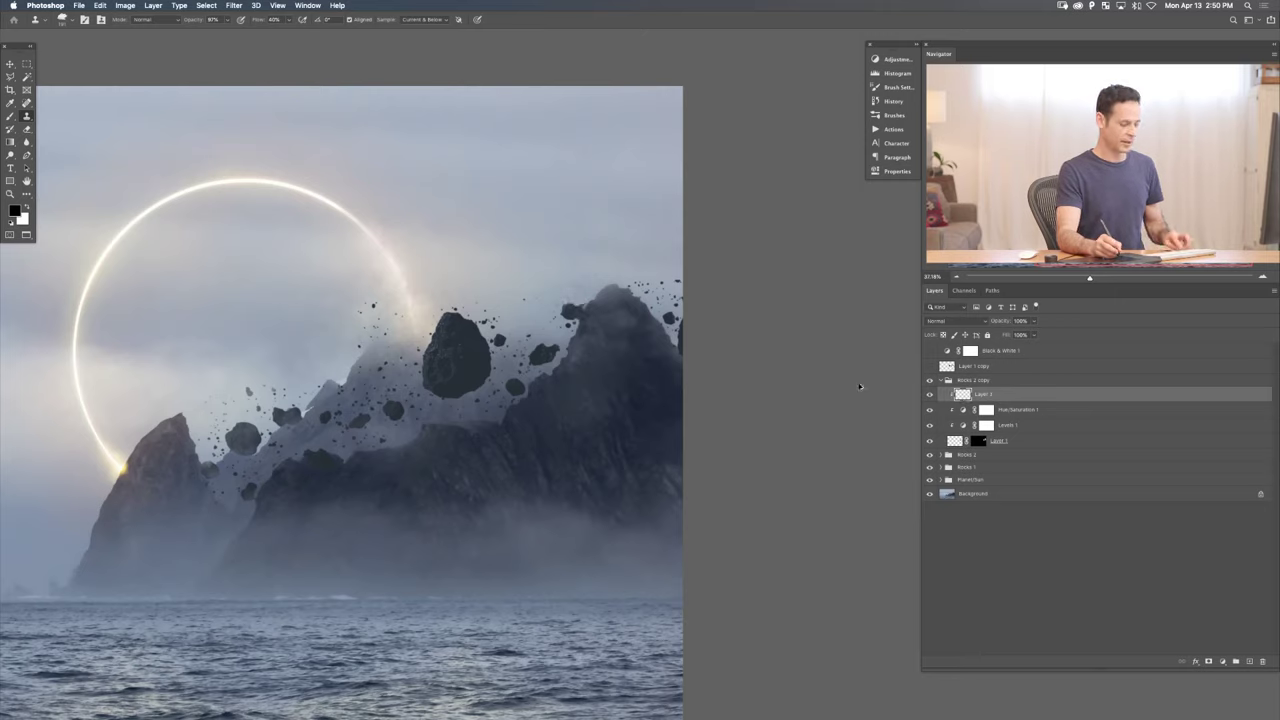
- Paint black on Layer 1's mask to hide a small rock near the right peak
click(981, 441)
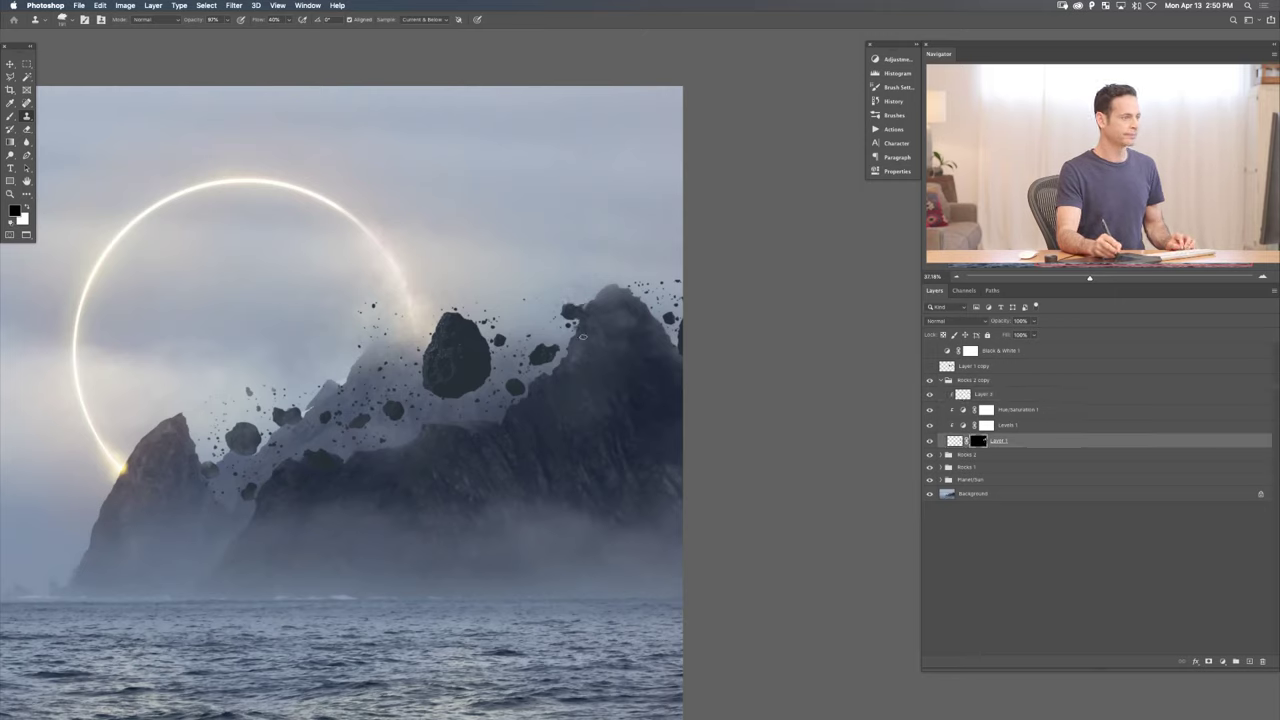
key(x)
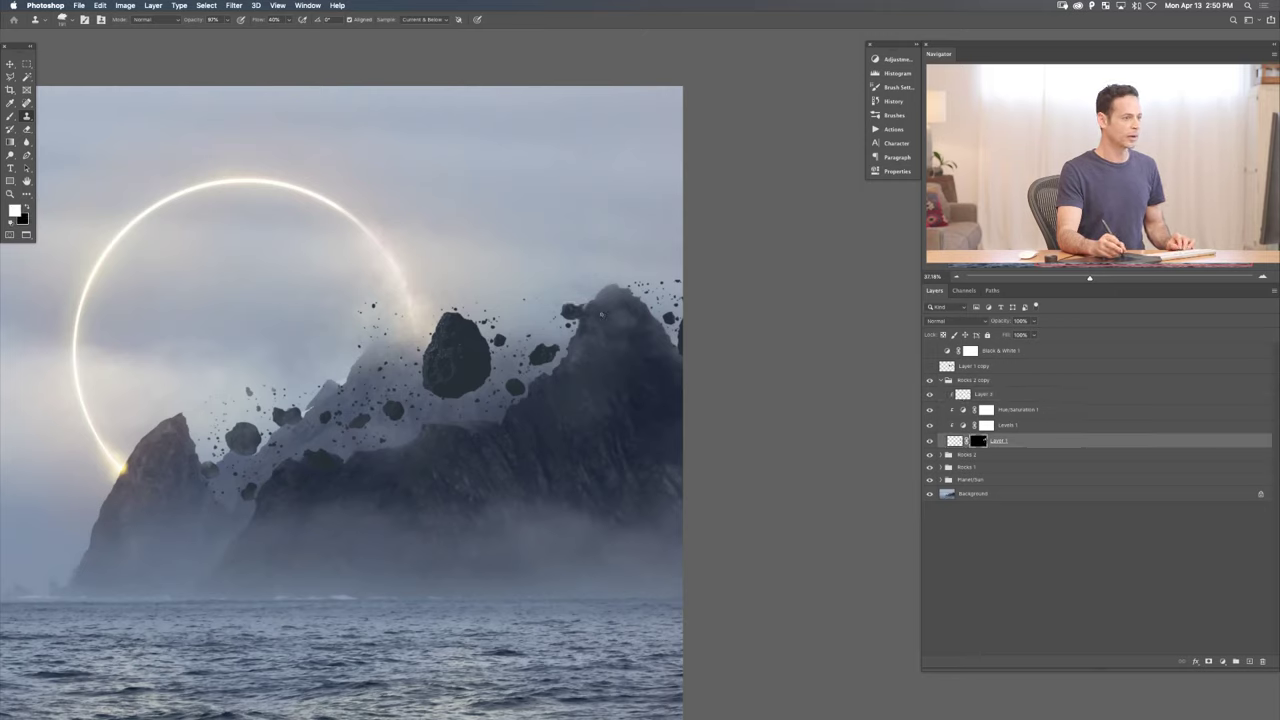
key(b)
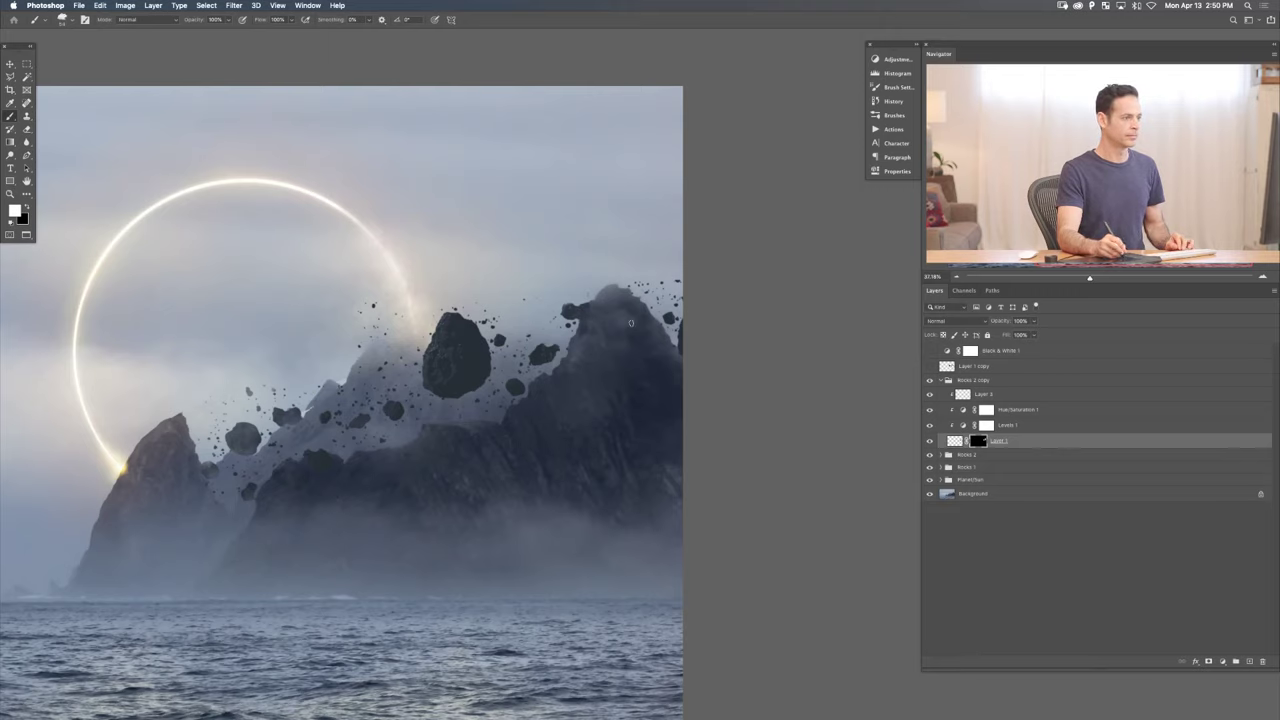
key(x)
drag(590, 314, 569, 318)
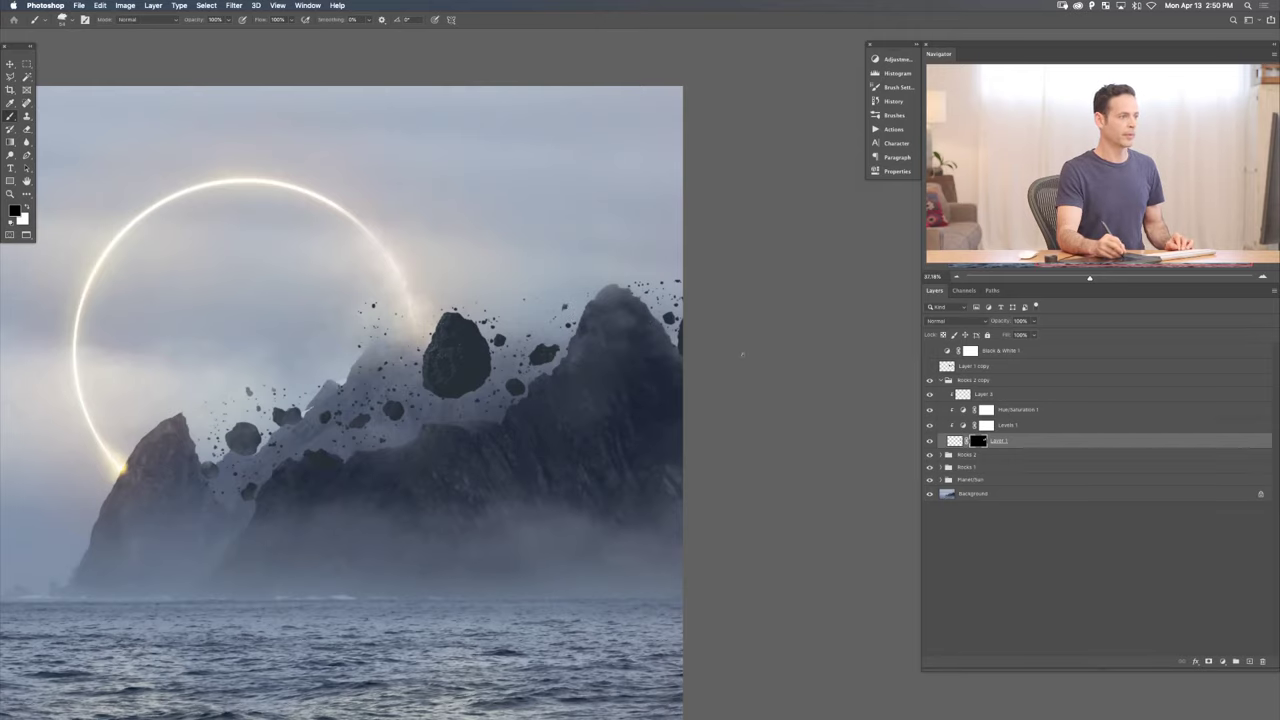
drag(497, 445, 583, 423)
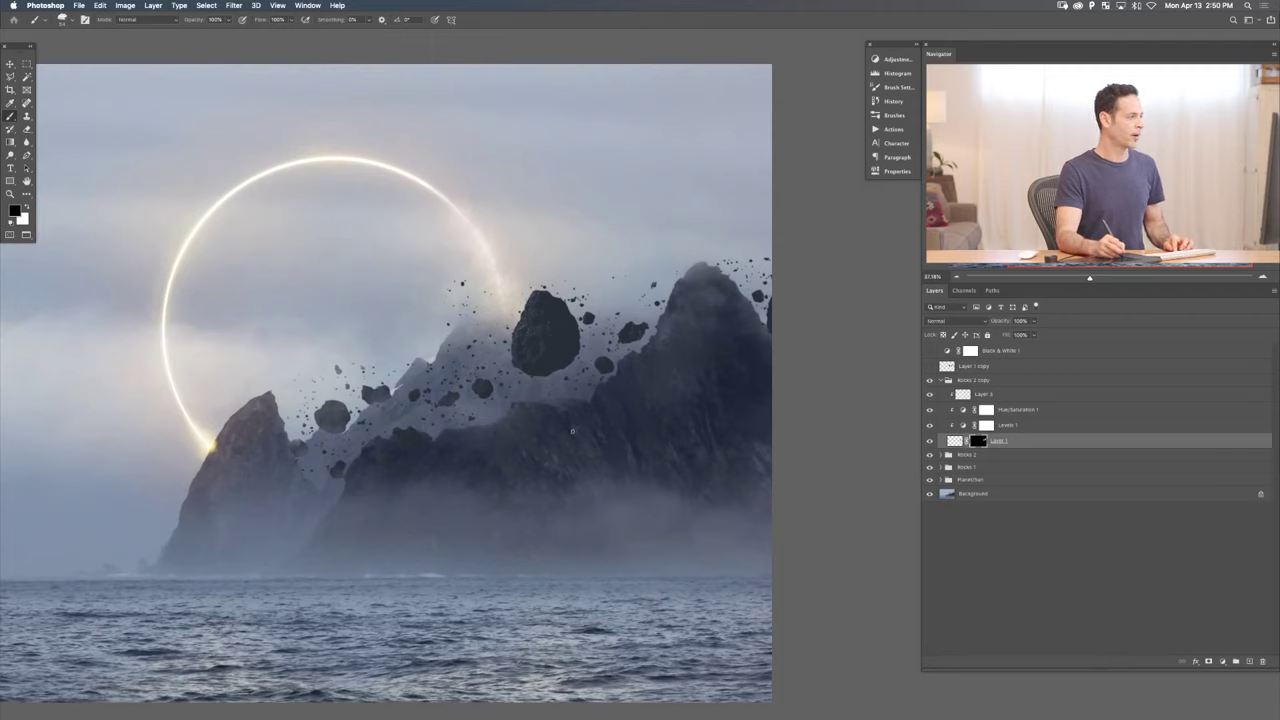
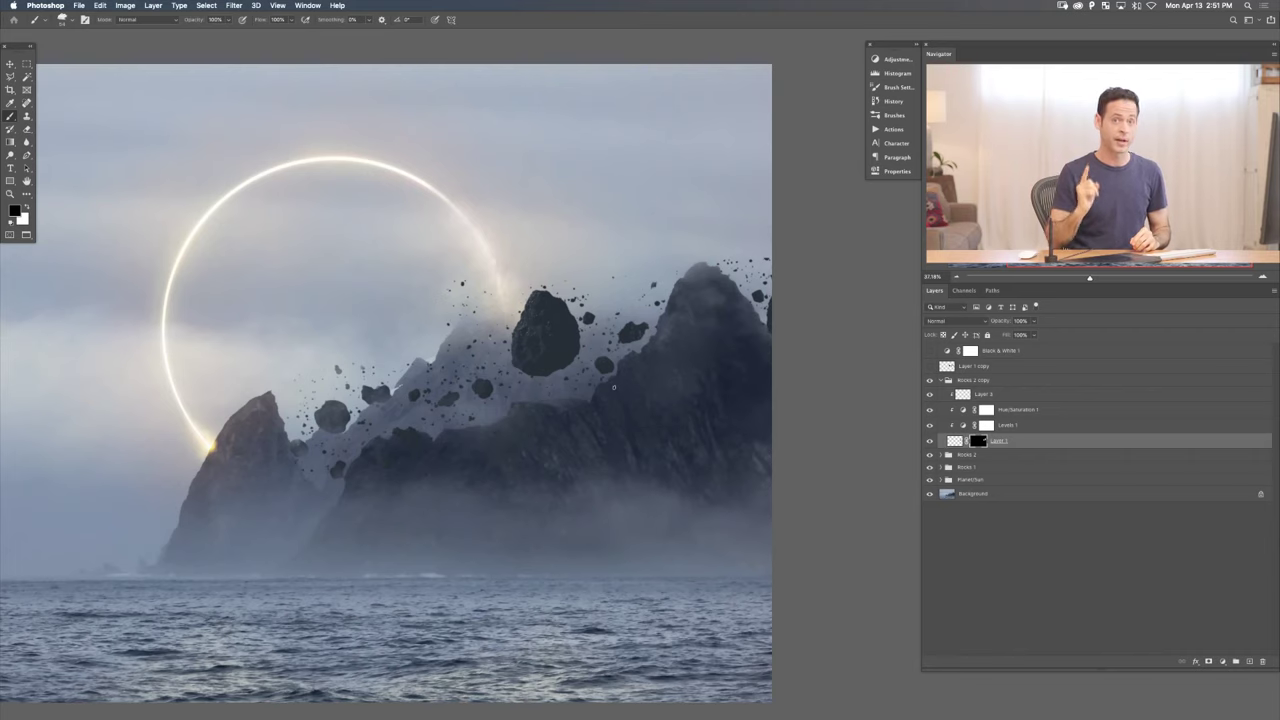
- Float the document windows, zoom the composite out and move its window lower
key(shift+f)
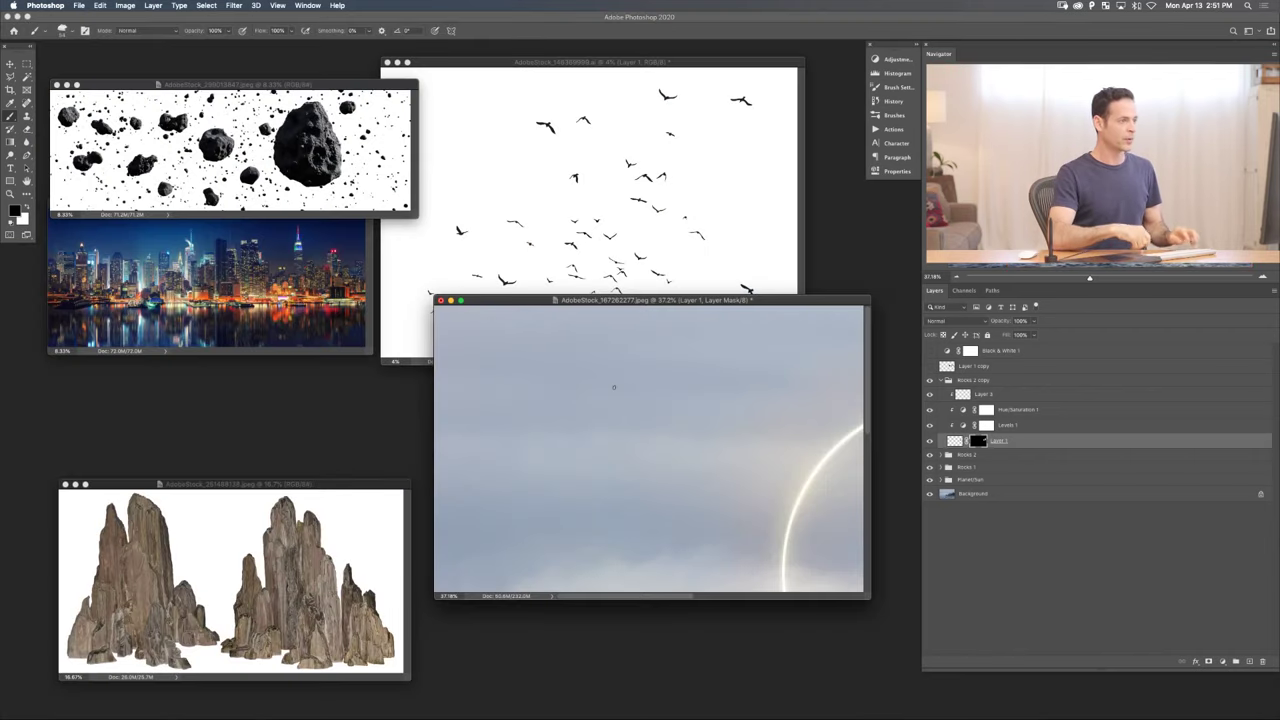
key(super+minus)
key(super+minus)
key(super+minus)
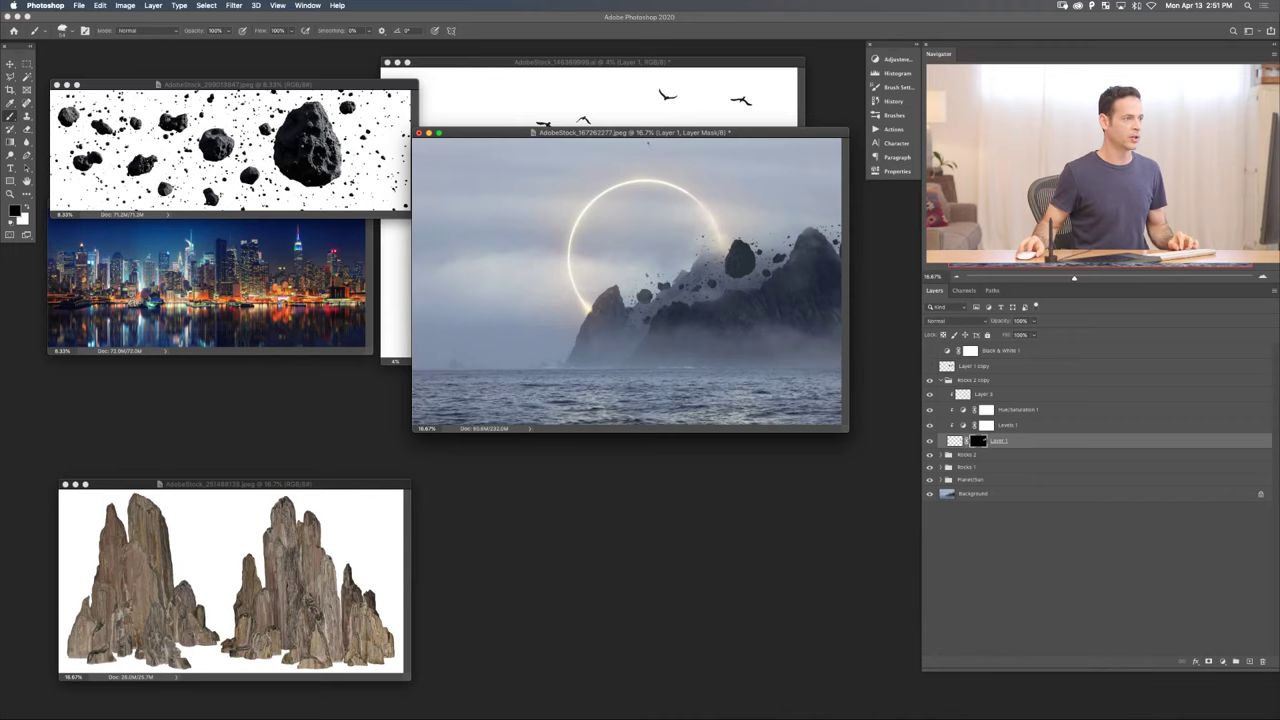
drag(646, 134, 649, 267)
- Create a new 500 × 500 px document and view it alone at 200% zoom
key(super+n)
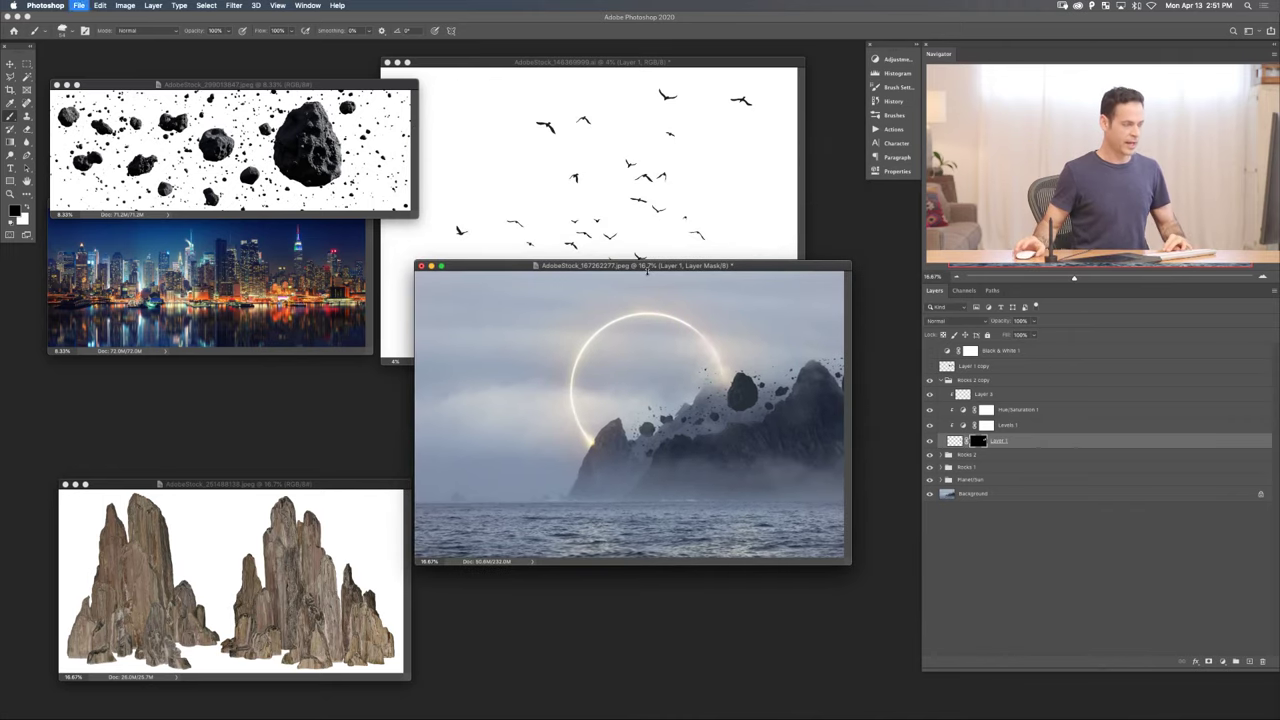
double_click(607, 314)
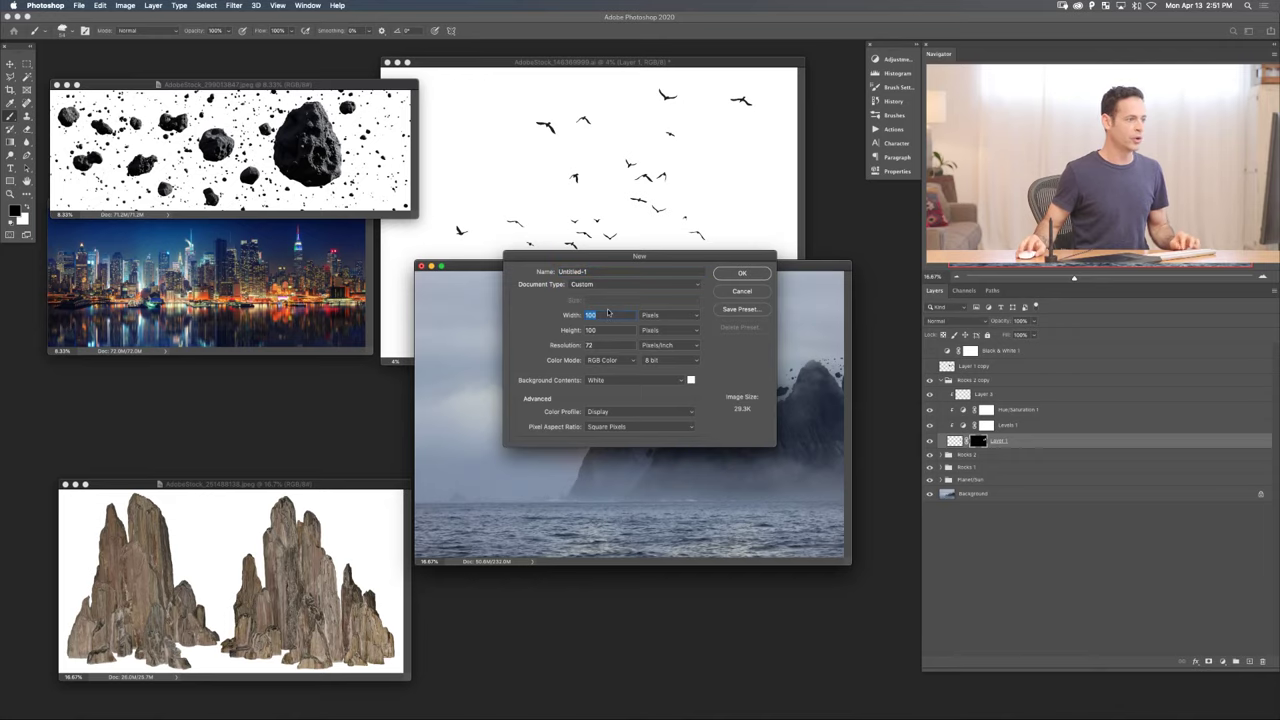
text(500)
key(Tab)
text(500)
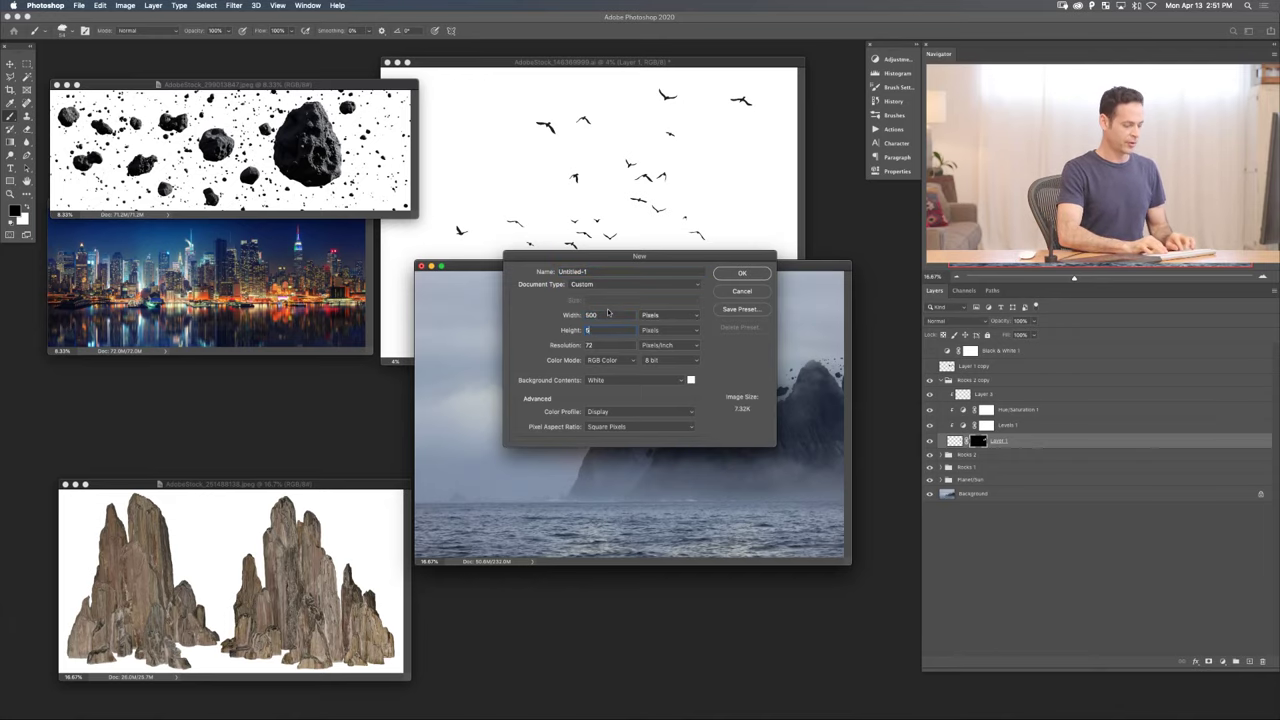
key(Return)
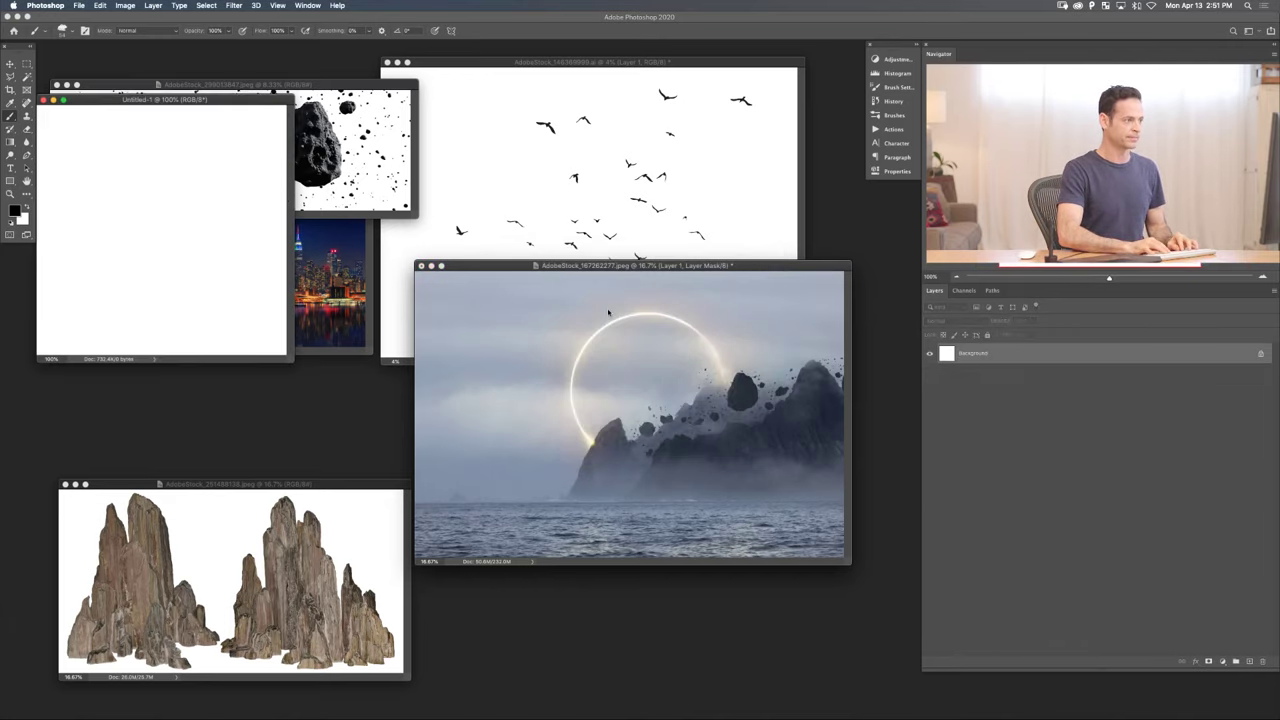
key(f)
key(super+plus)
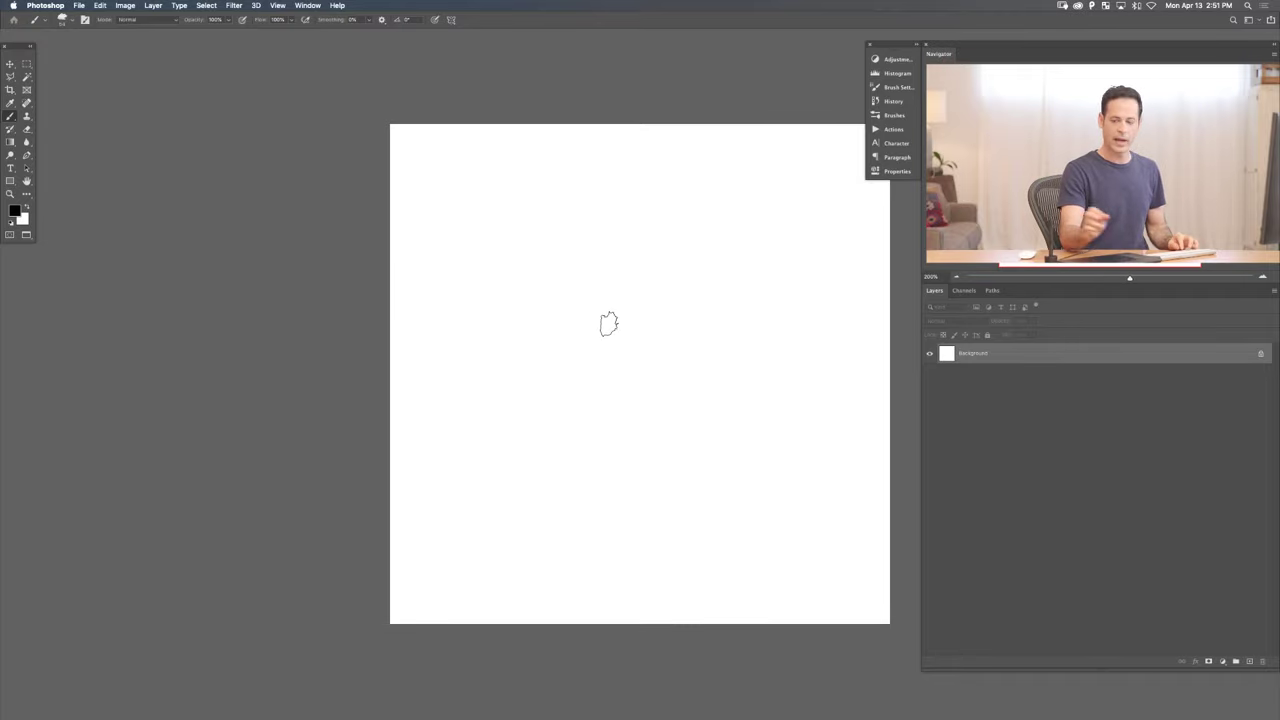
- Lasso six small irregular spots of varying size scattered across the canvas
mouse_move(614, 417)
mouse_down()
mouse_move(423, 420)
mouse_move(437, 403)
mouse_up()
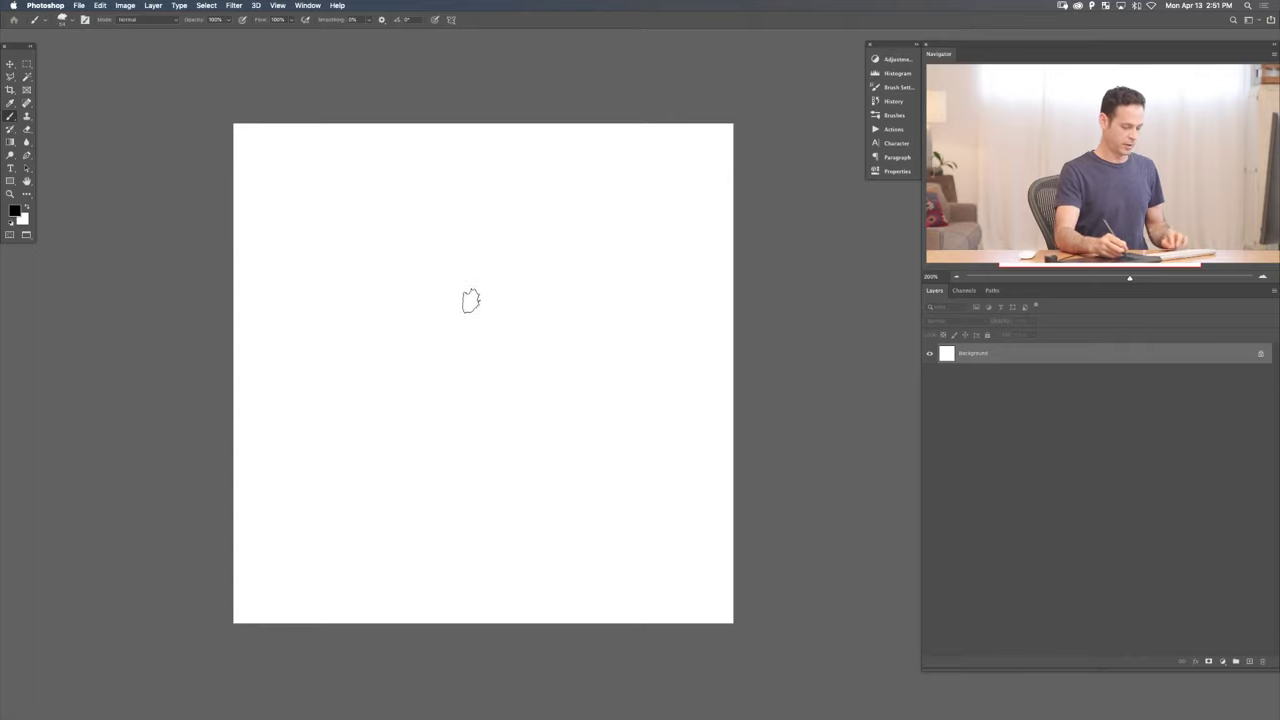
key(l)
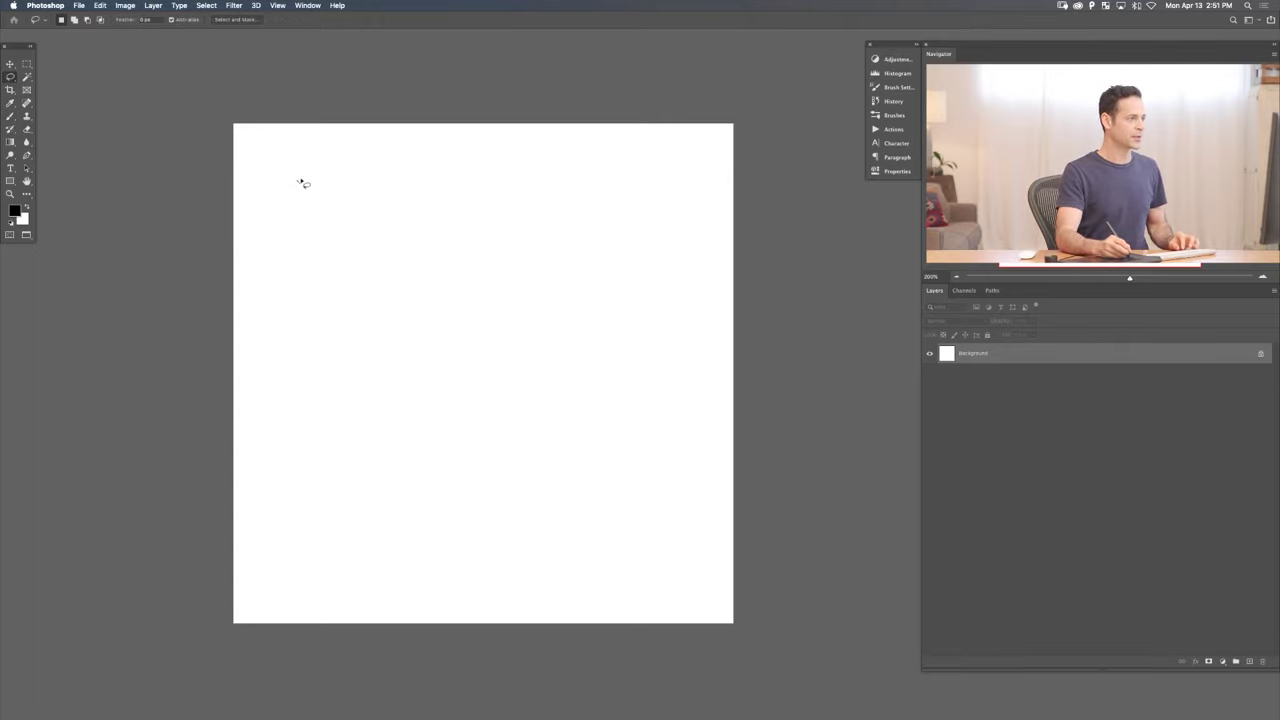
drag(303, 176, 301, 182)
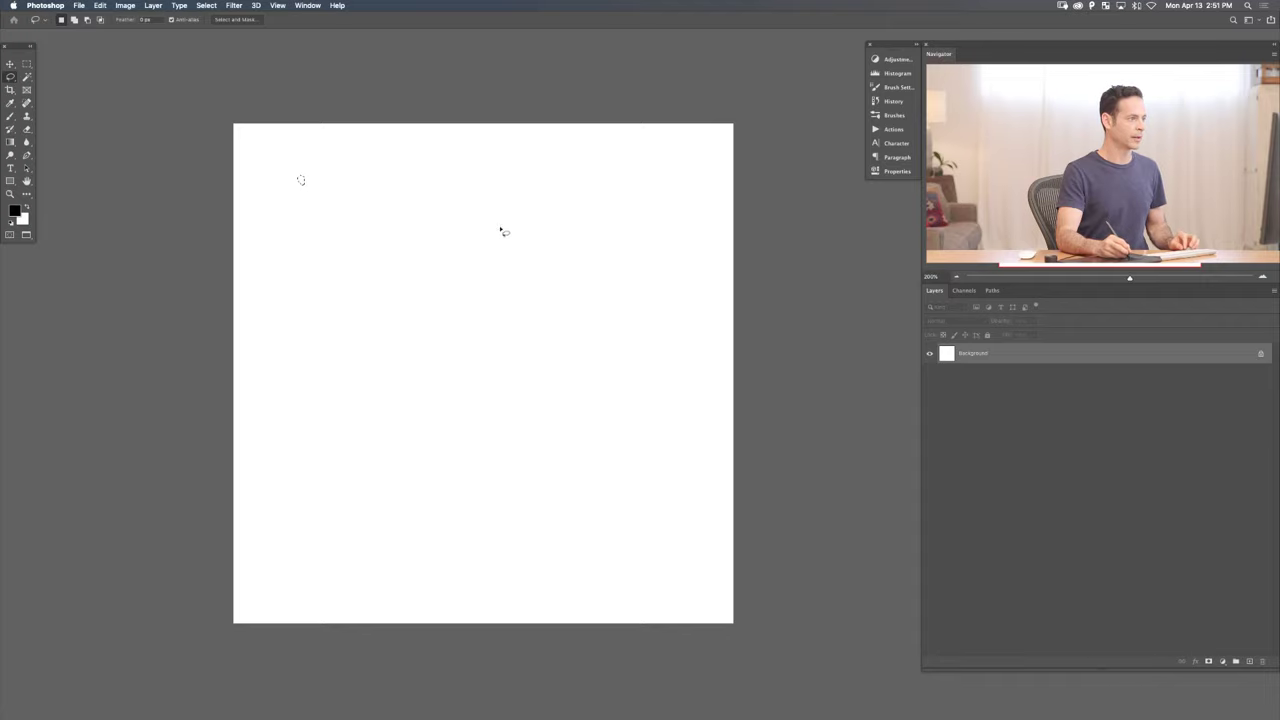
drag(599, 199, 595, 206)
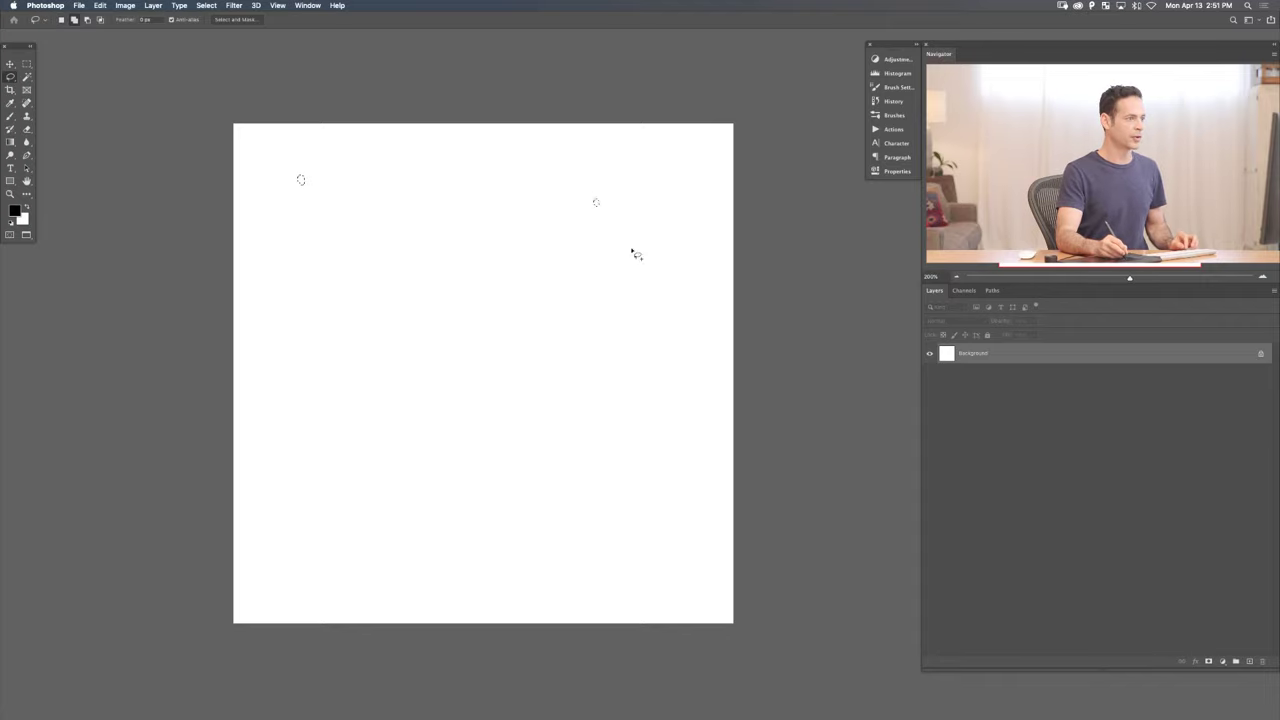
drag(627, 428, 617, 426)
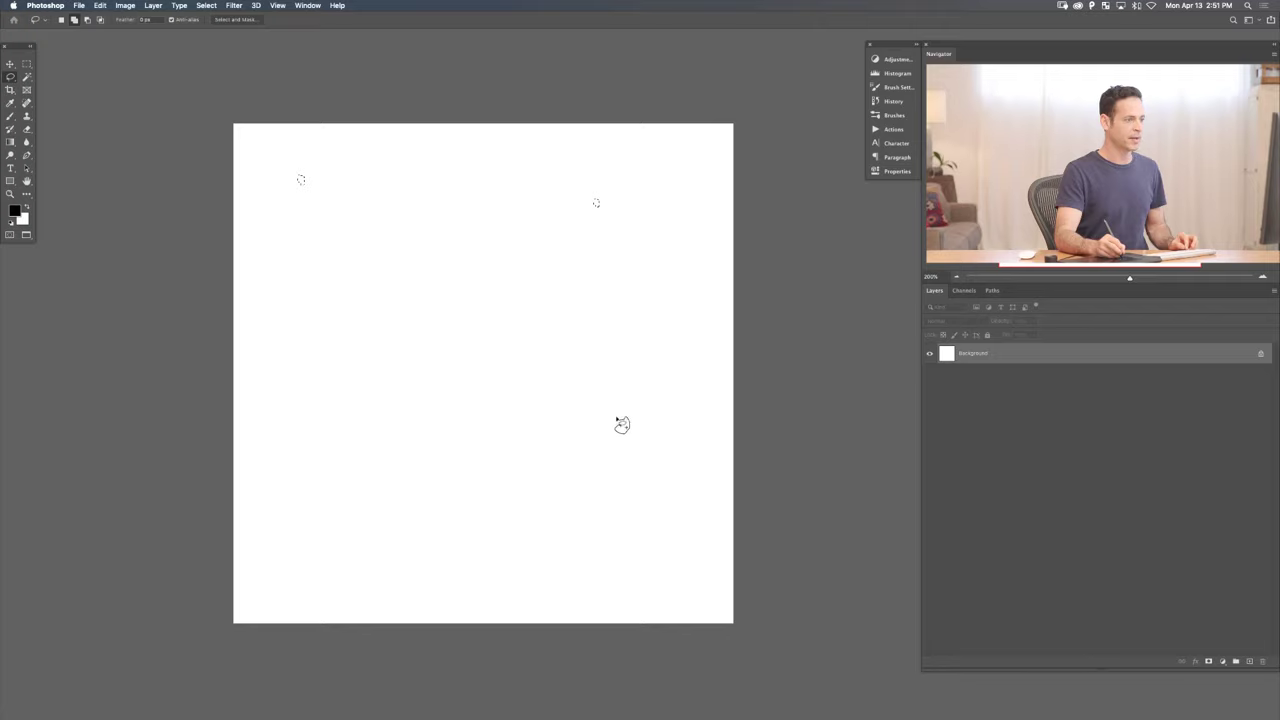
drag(512, 514, 520, 514)
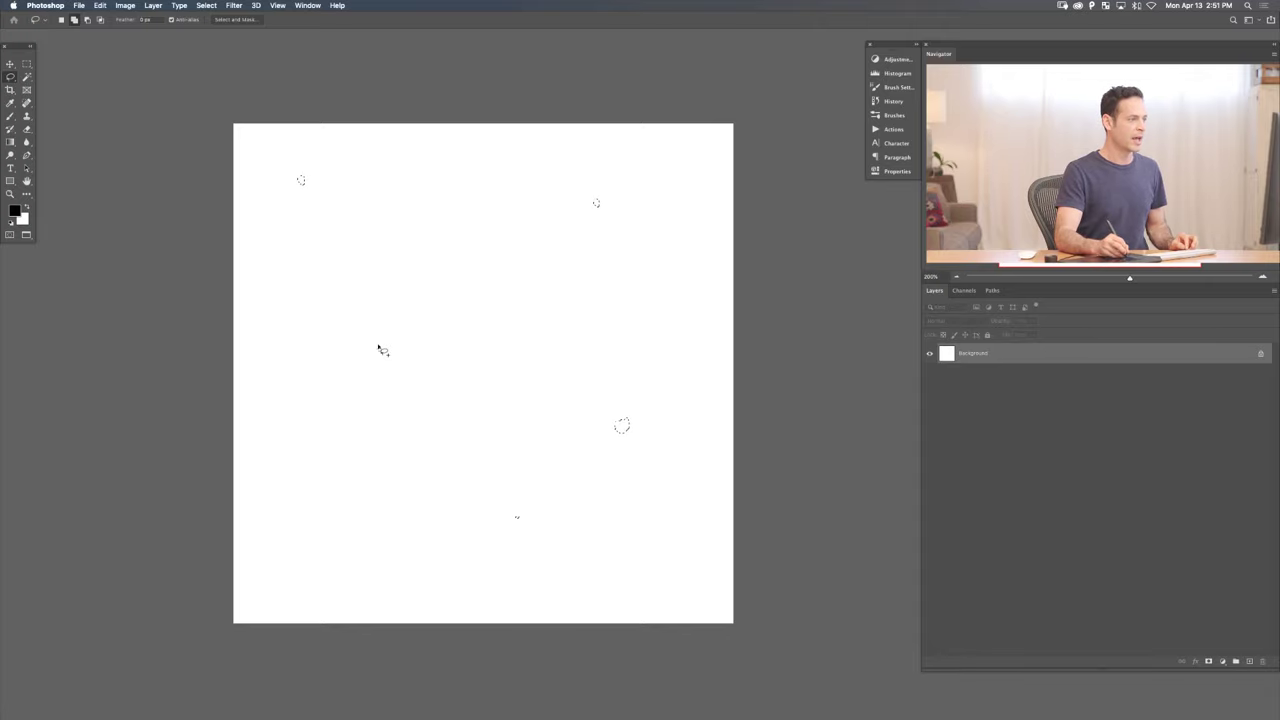
drag(380, 349, 378, 350)
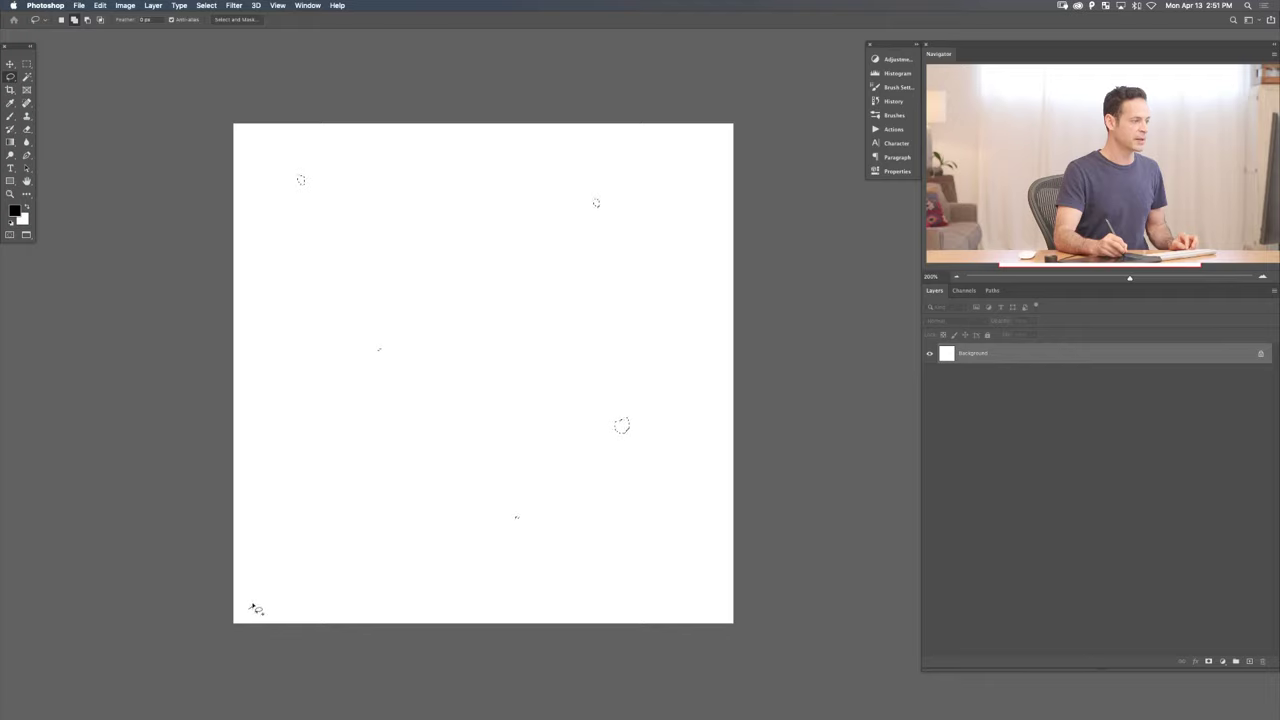
drag(254, 607, 251, 609)
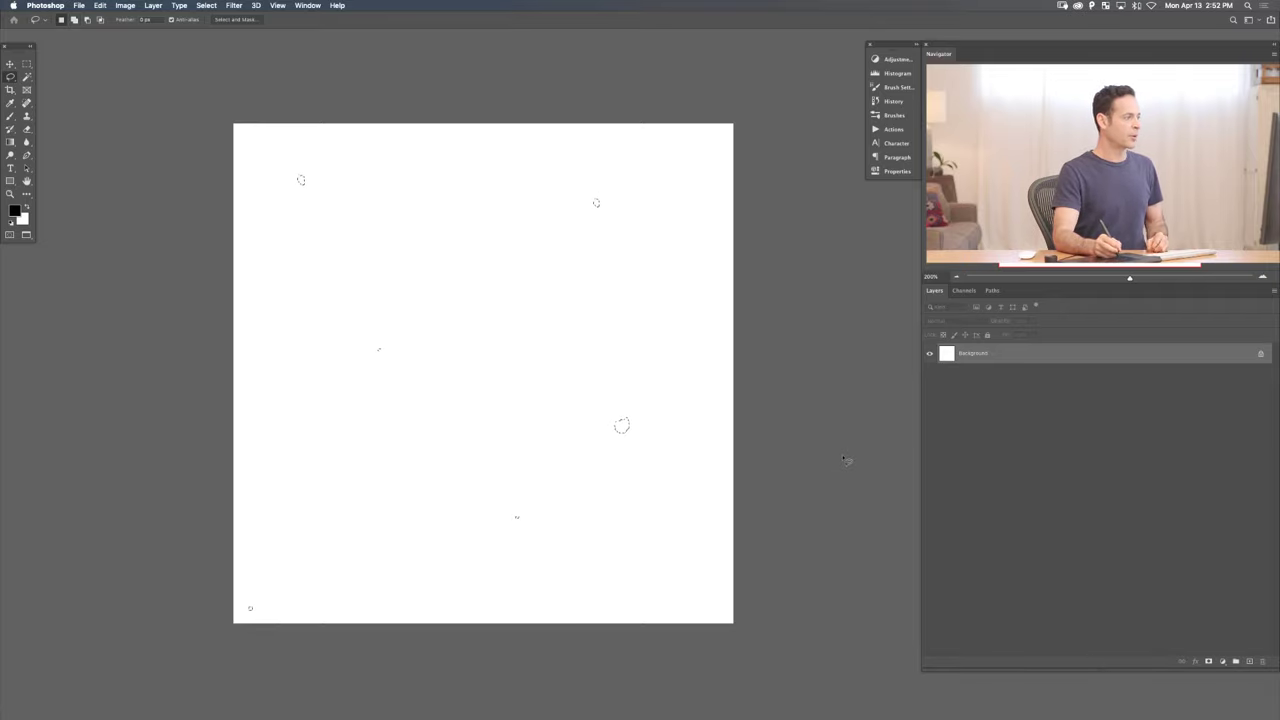
- Fill the selected spots with solid black at 100%
key(shift+BackSpace)
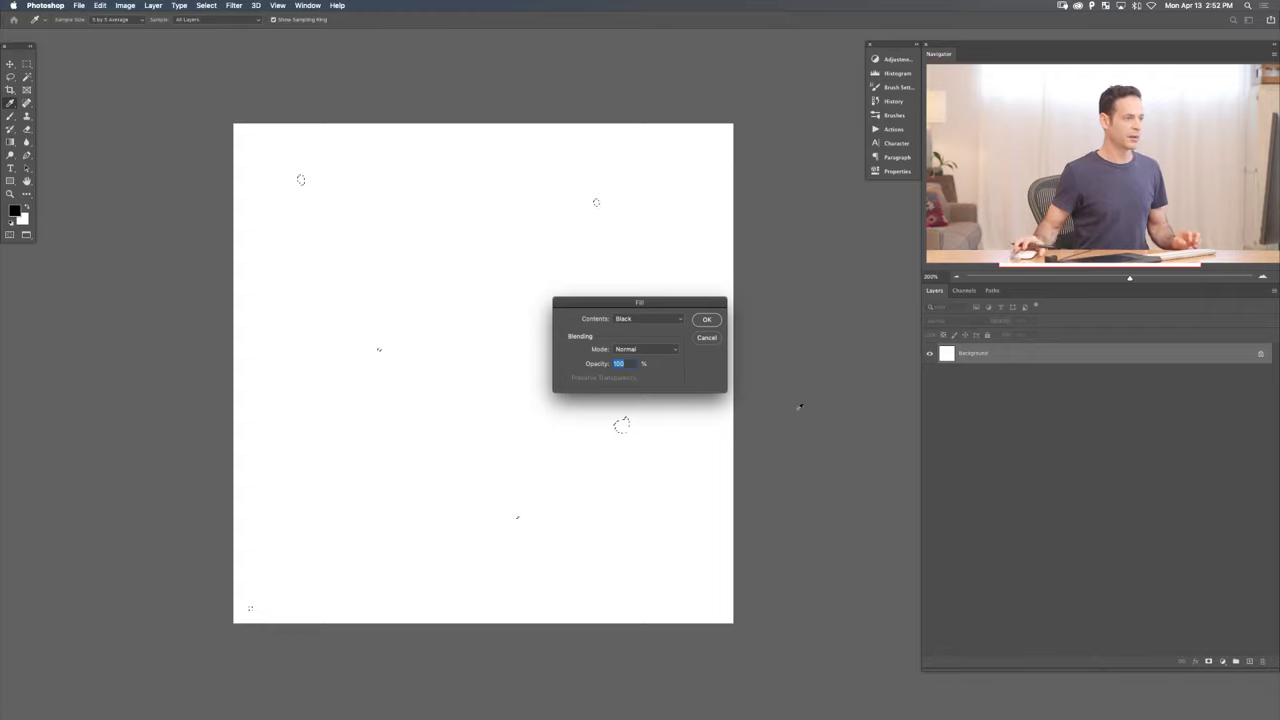
click(706, 320)
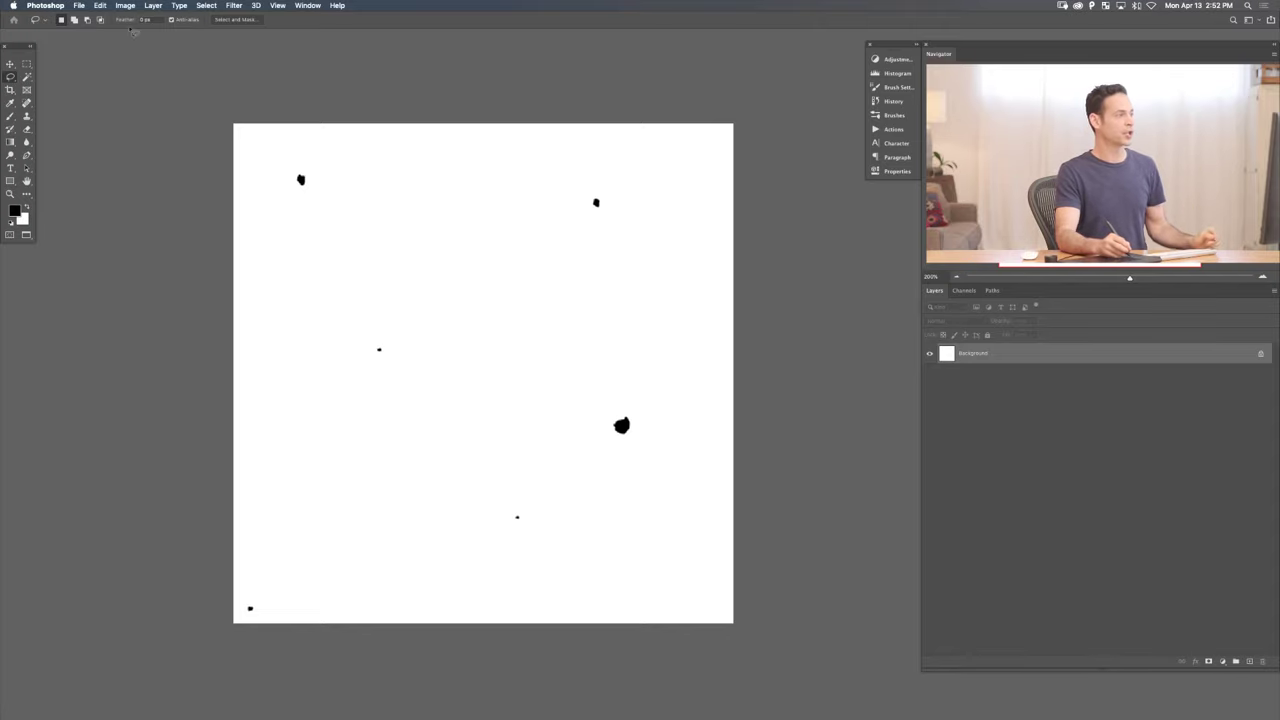
click(100, 5)
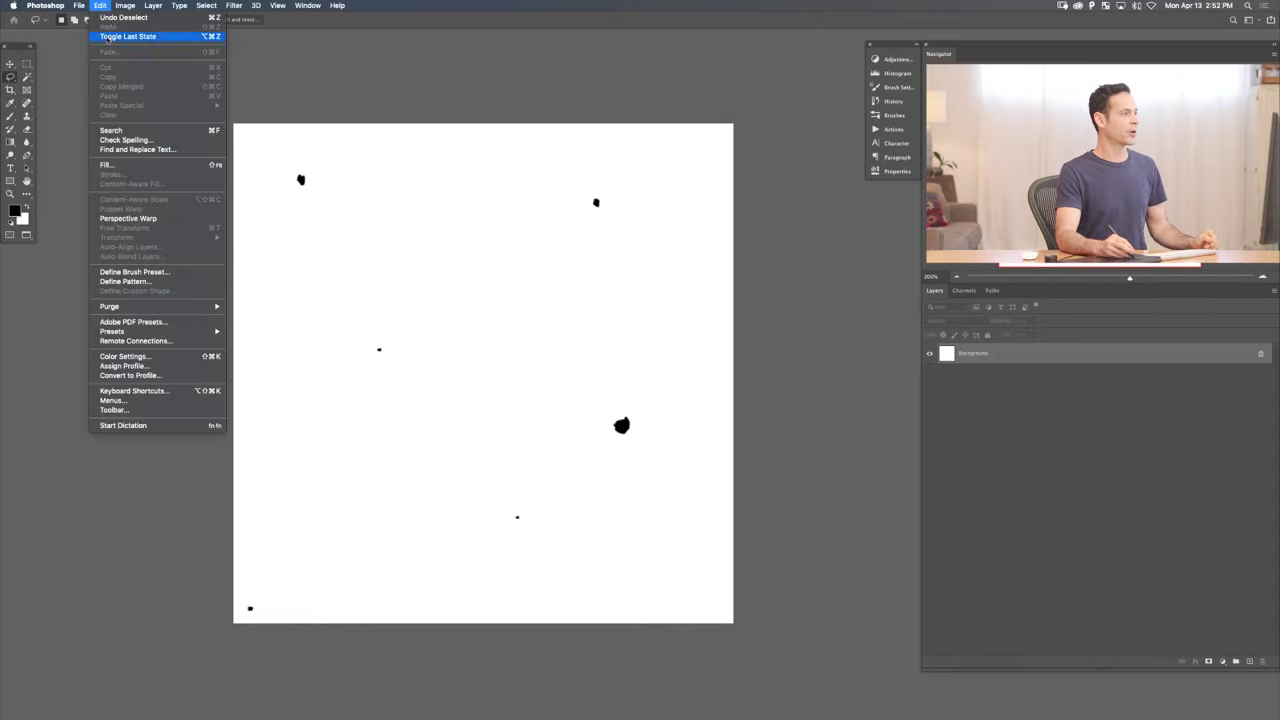
- Define the black spots as a brush preset named 'Scatter Brush'
click(152, 272)
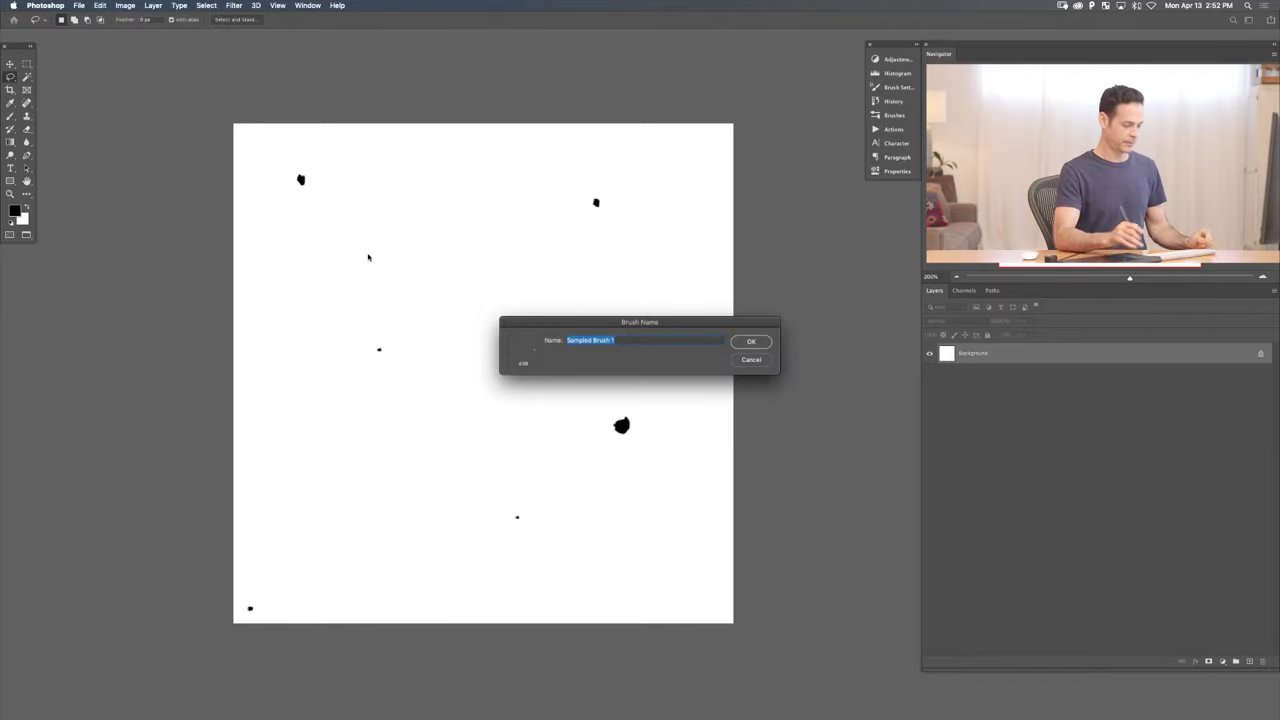
text(S)
text(catter Brush)
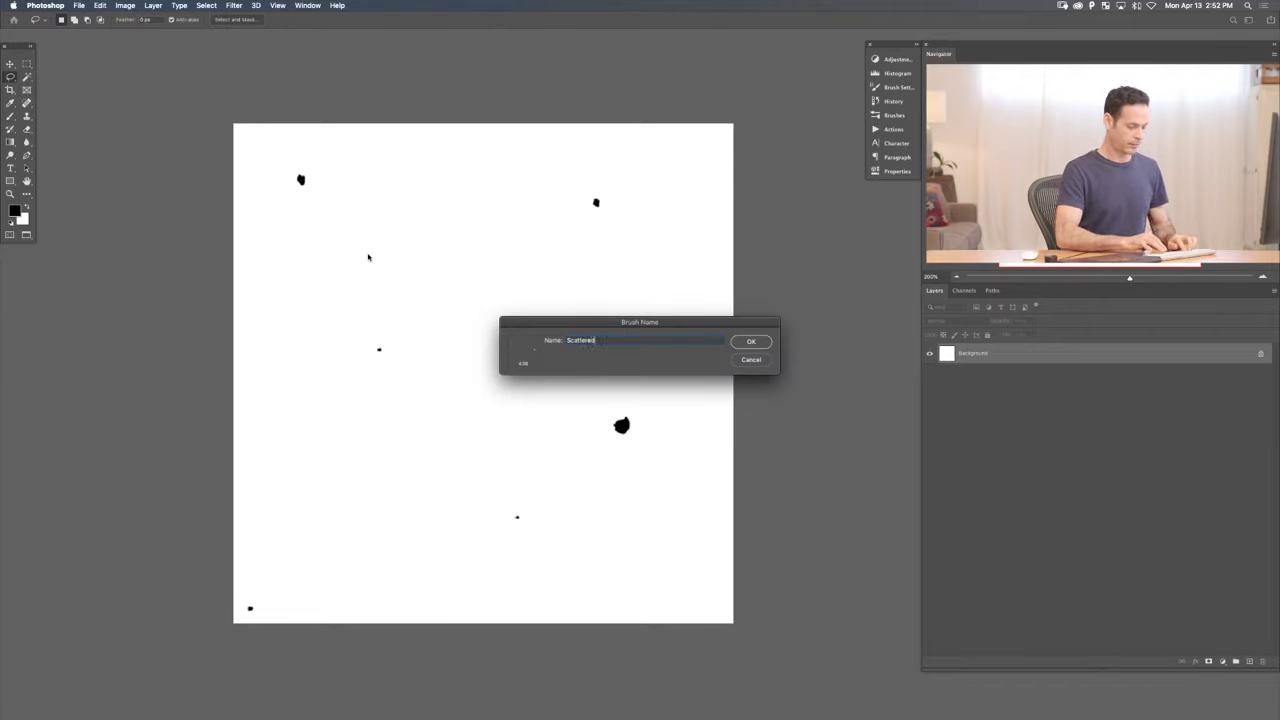
key(Return)
key(b)
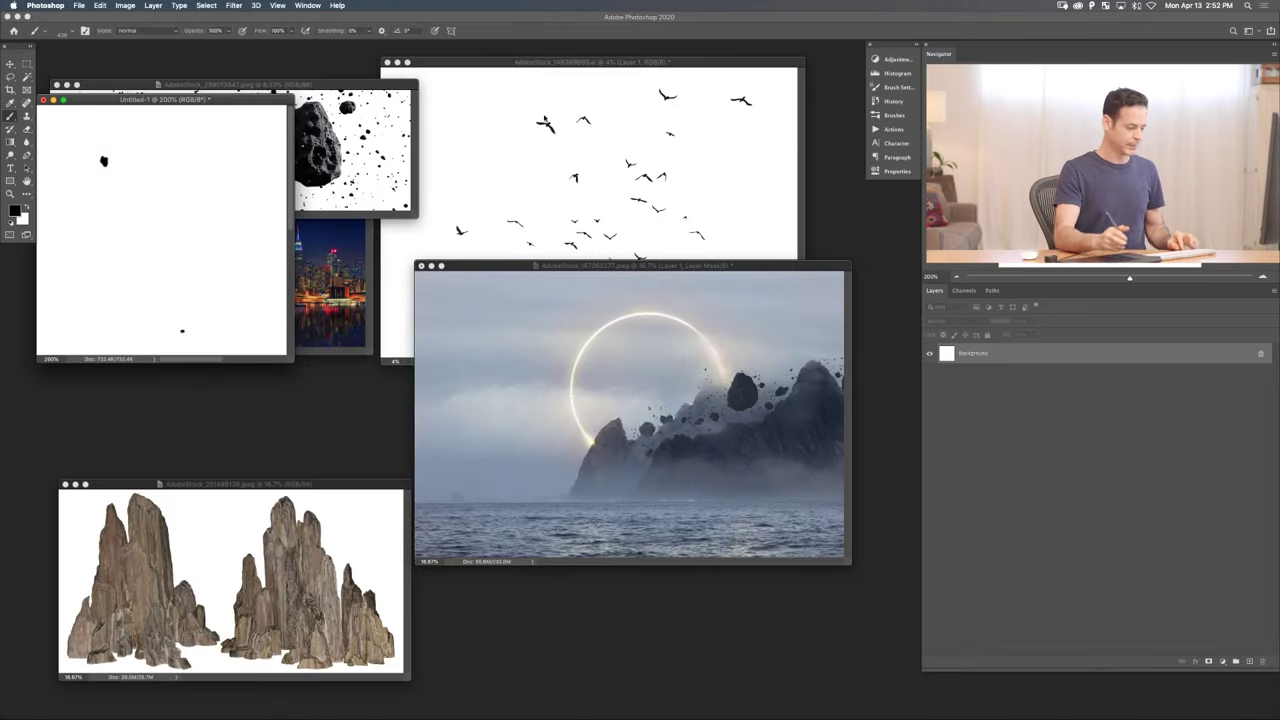
- Show the composite full screen and add a new empty layer above the Rocks 2 copy group
click(648, 266)
key(f)
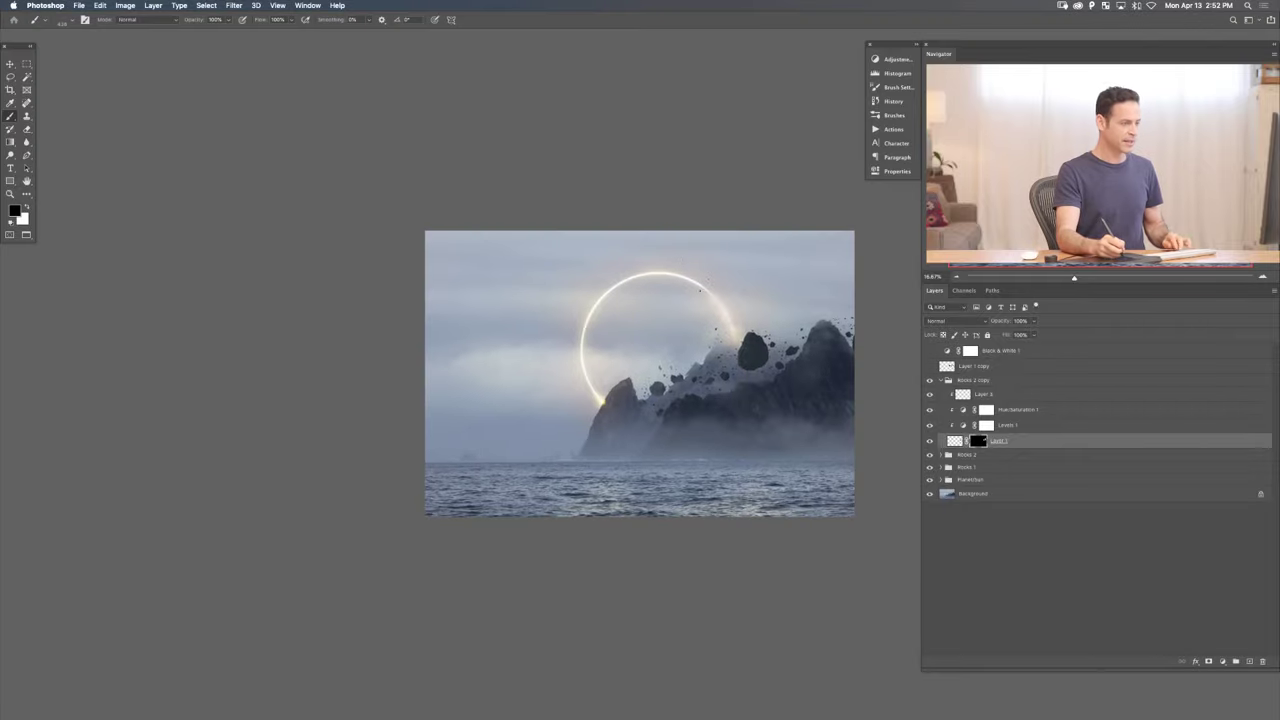
scroll(729, 370, up, 2)
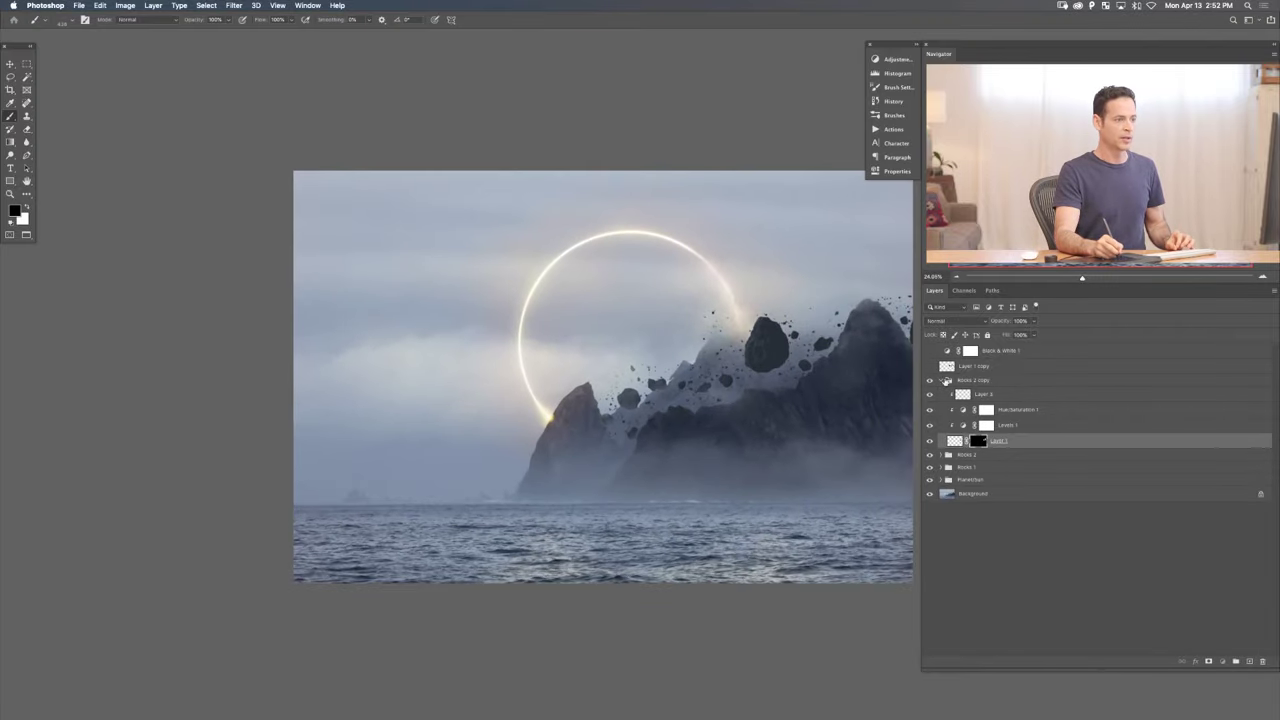
click(946, 381)
key(super+alt+shift+n)
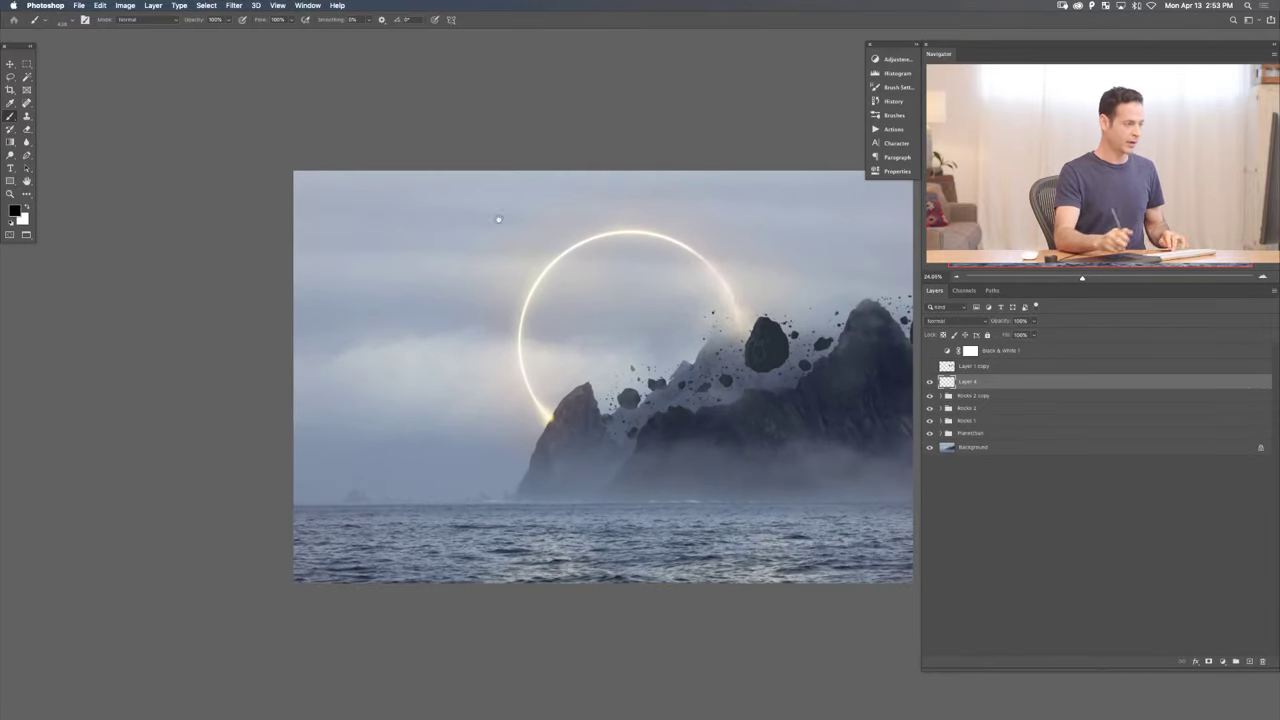
scroll(498, 218, up, 3)
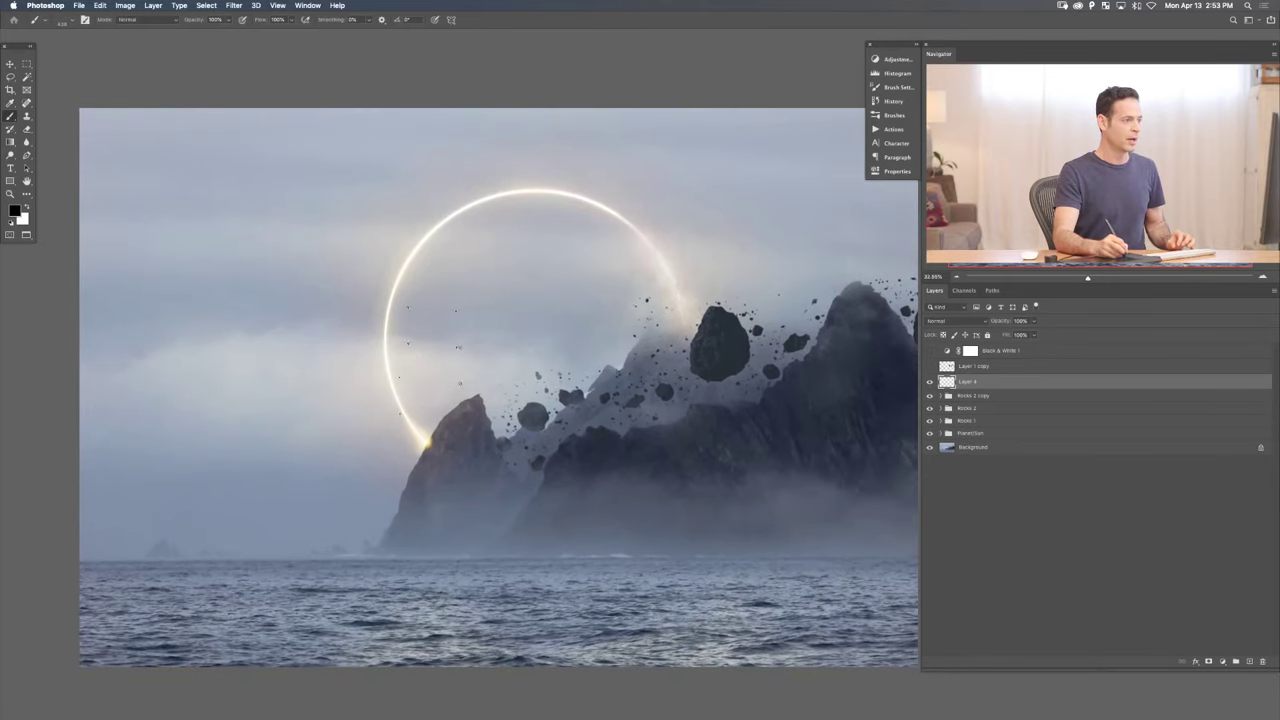
- Paint red dotted test strokes around the glowing ring, then undo them
click(14, 211)
click(240, 327)
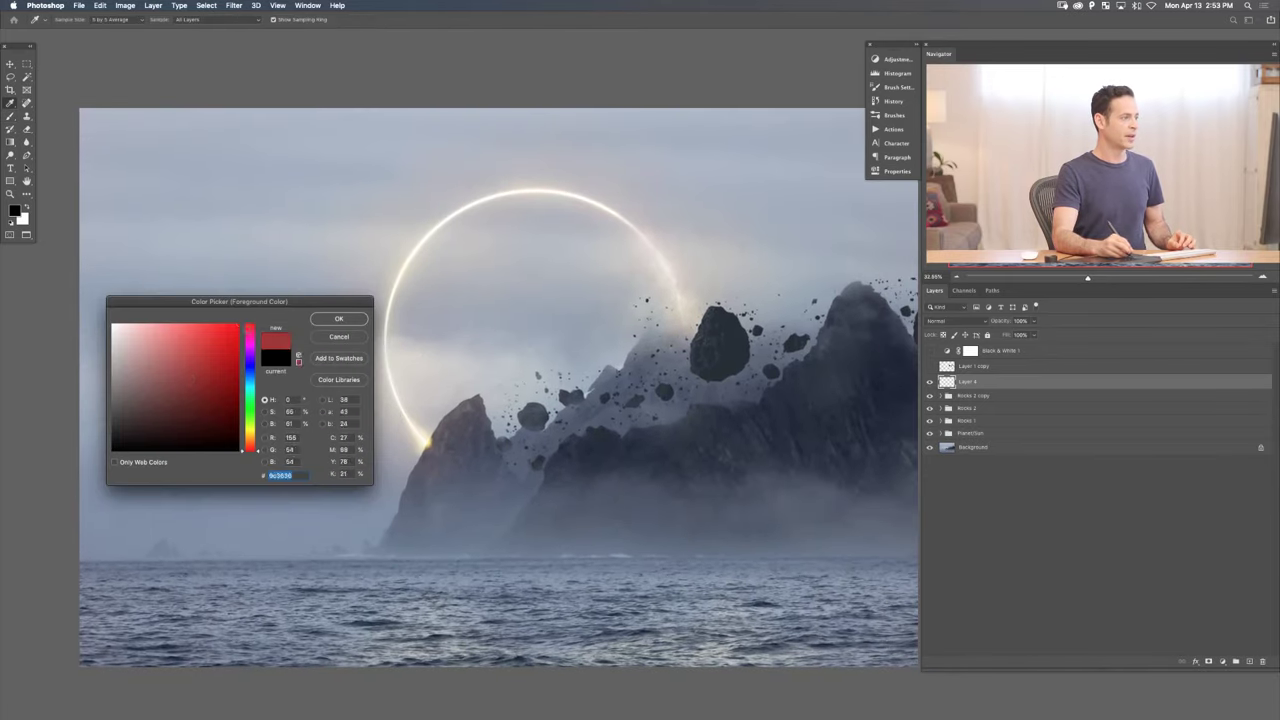
click(338, 316)
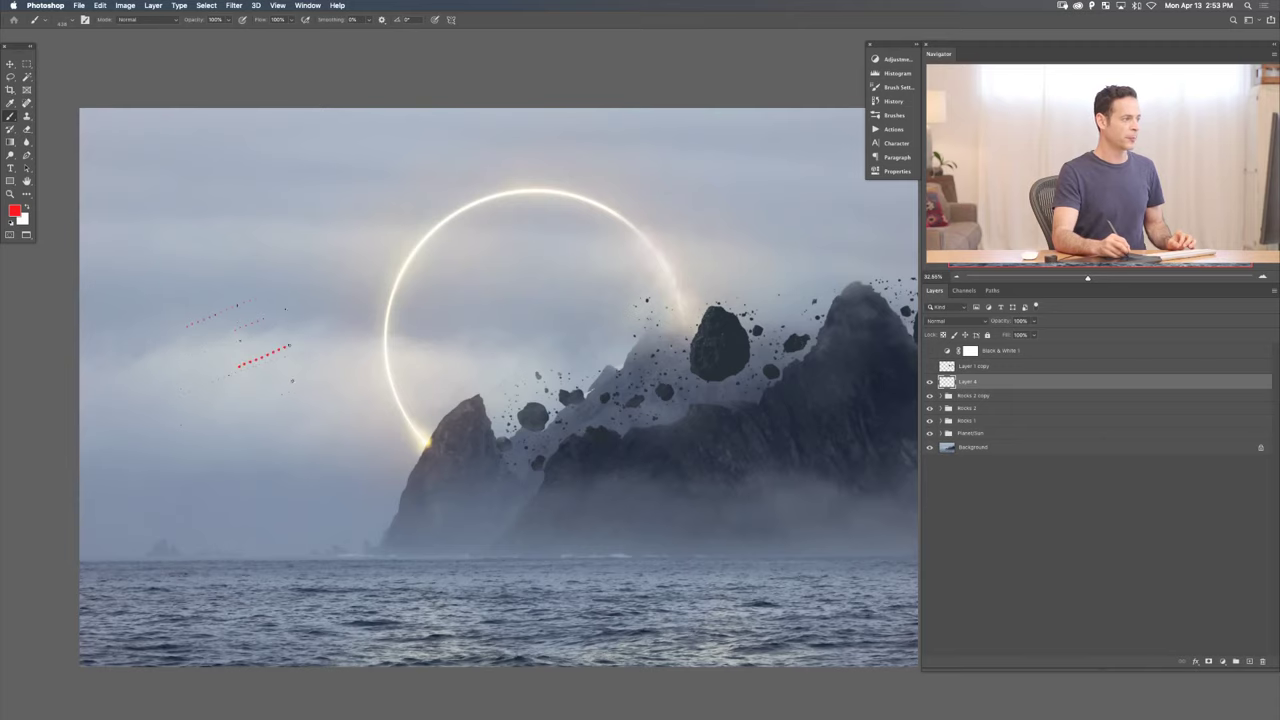
scroll(408, 347, up, 4)
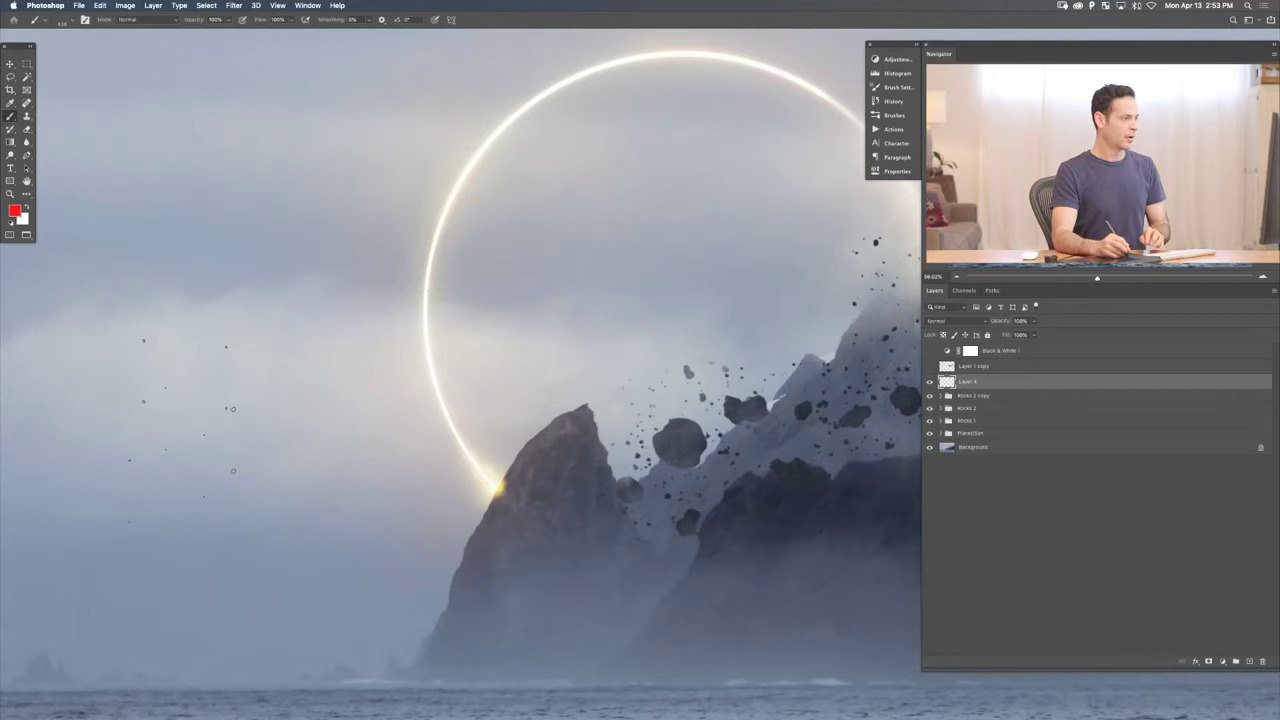
drag(180, 423, 286, 385)
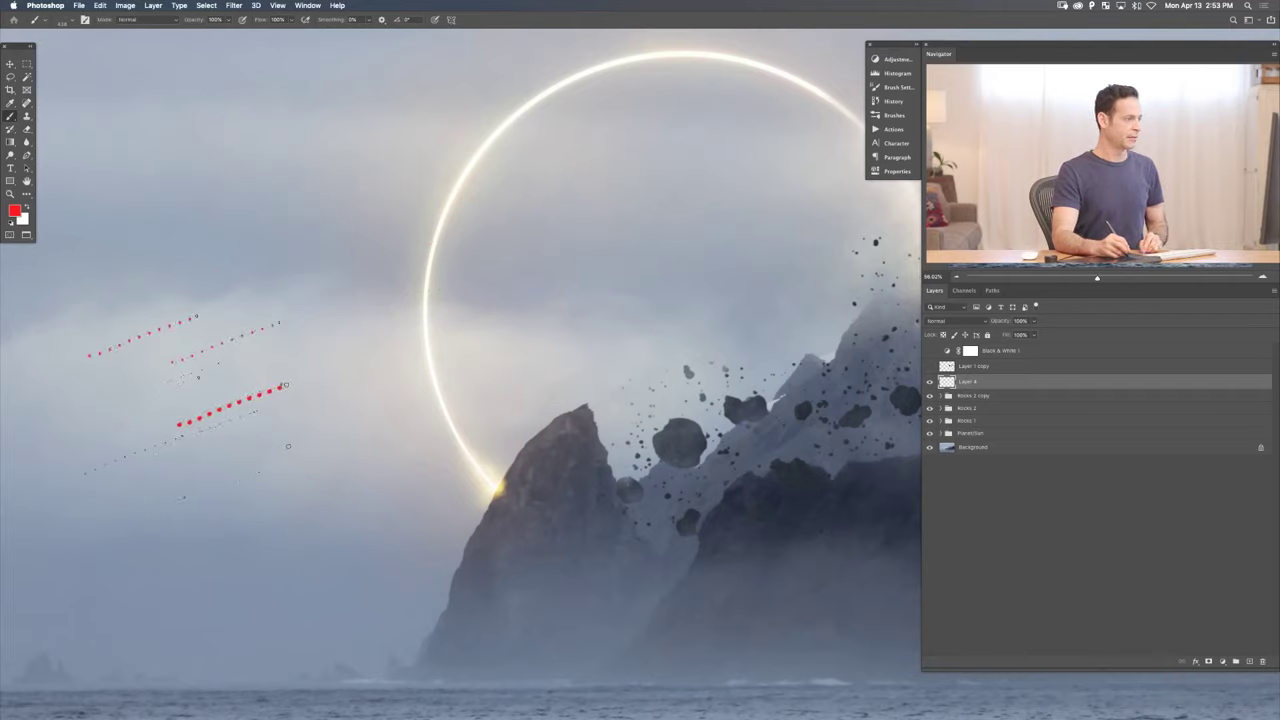
mouse_move(434, 336)
mouse_down()
mouse_move(508, 358)
mouse_move(536, 425)
mouse_up()
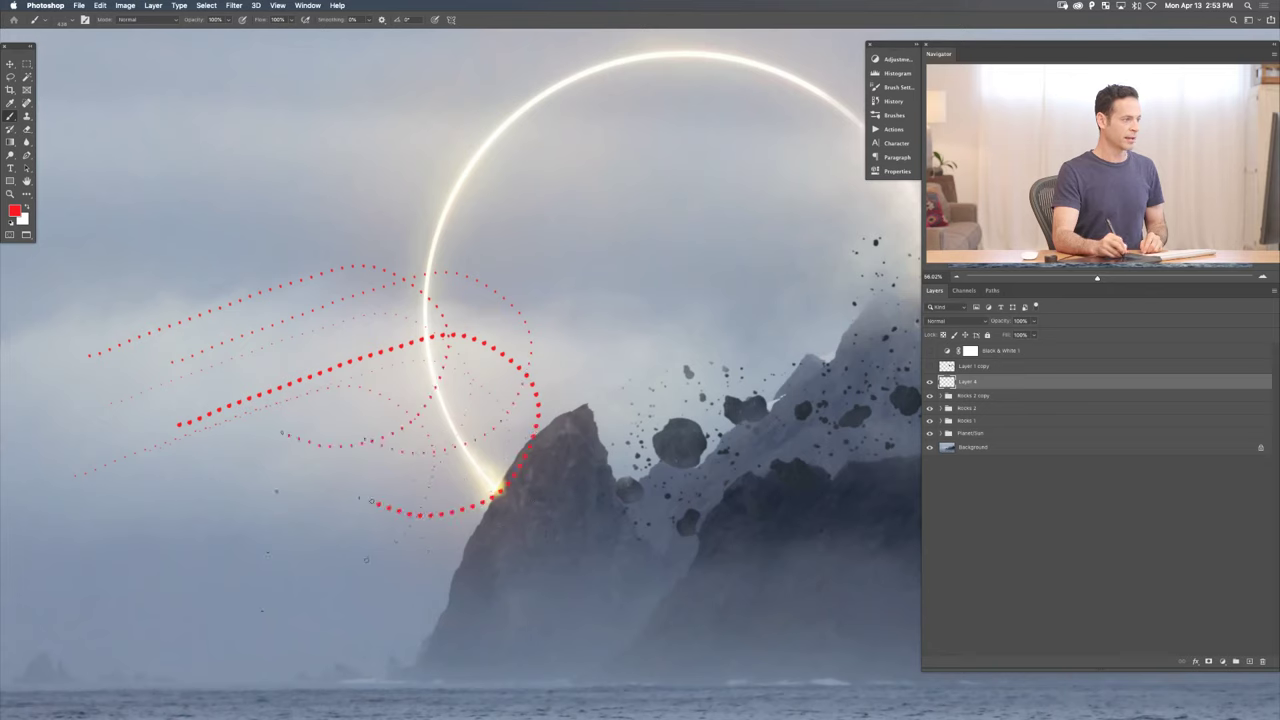
mouse_move(371, 500)
mouse_down()
mouse_move(314, 419)
mouse_move(324, 329)
mouse_move(416, 297)
mouse_up()
mouse_move(394, 482)
mouse_down()
mouse_move(258, 360)
mouse_move(410, 208)
mouse_move(612, 290)
mouse_move(648, 322)
mouse_move(660, 250)
mouse_move(700, 190)
mouse_move(750, 348)
mouse_move(720, 410)
mouse_up()
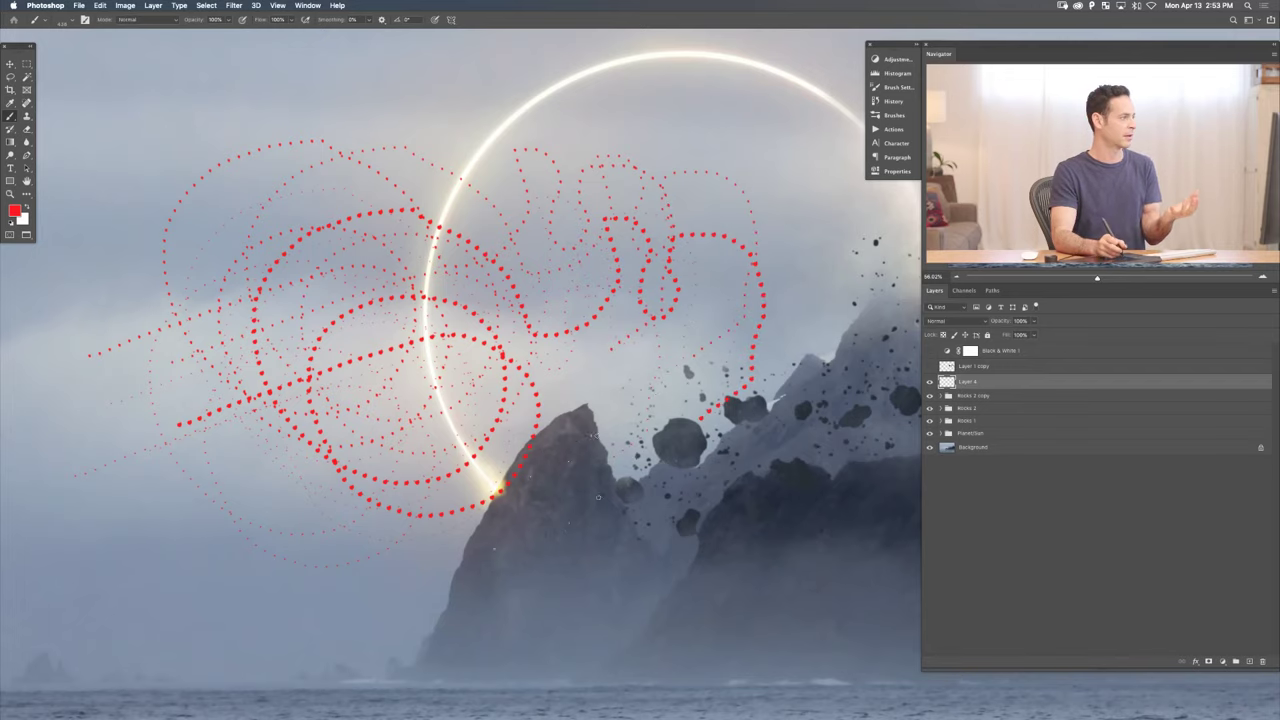
key(super+z)
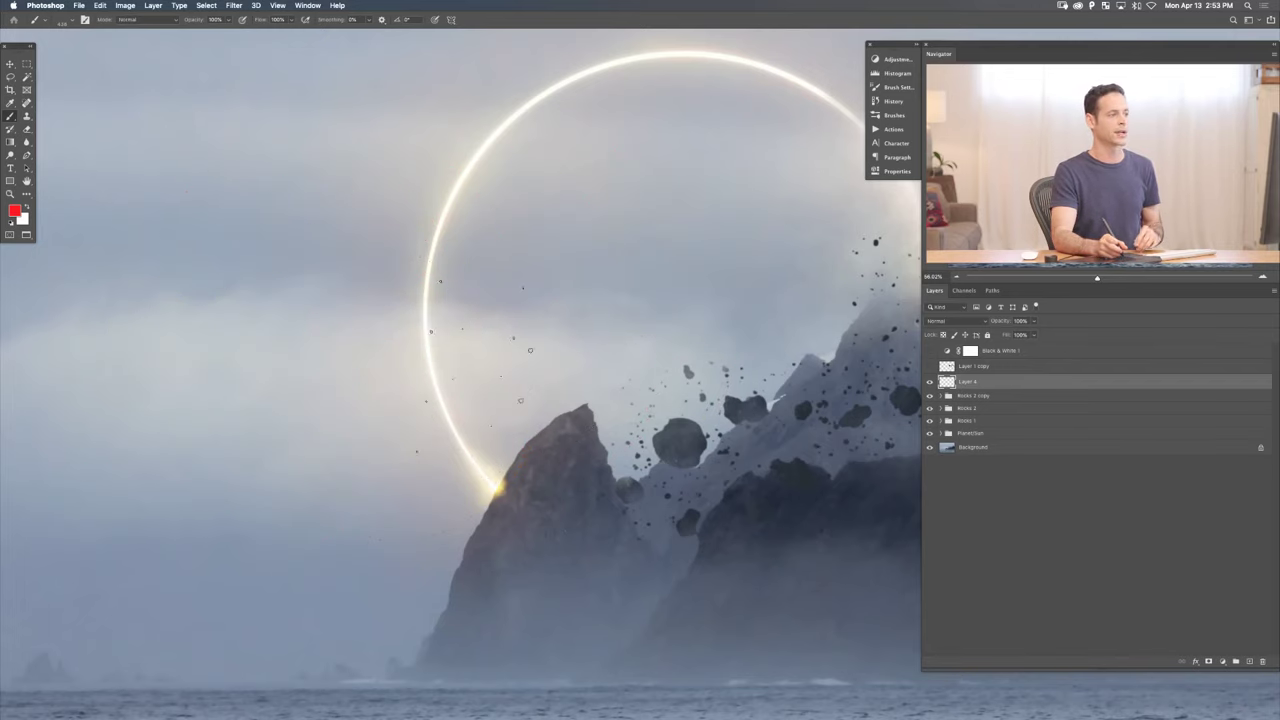
- Give the brush 100% size and angle jitter, Flip Y, and about 80% scattering
click(307, 5)
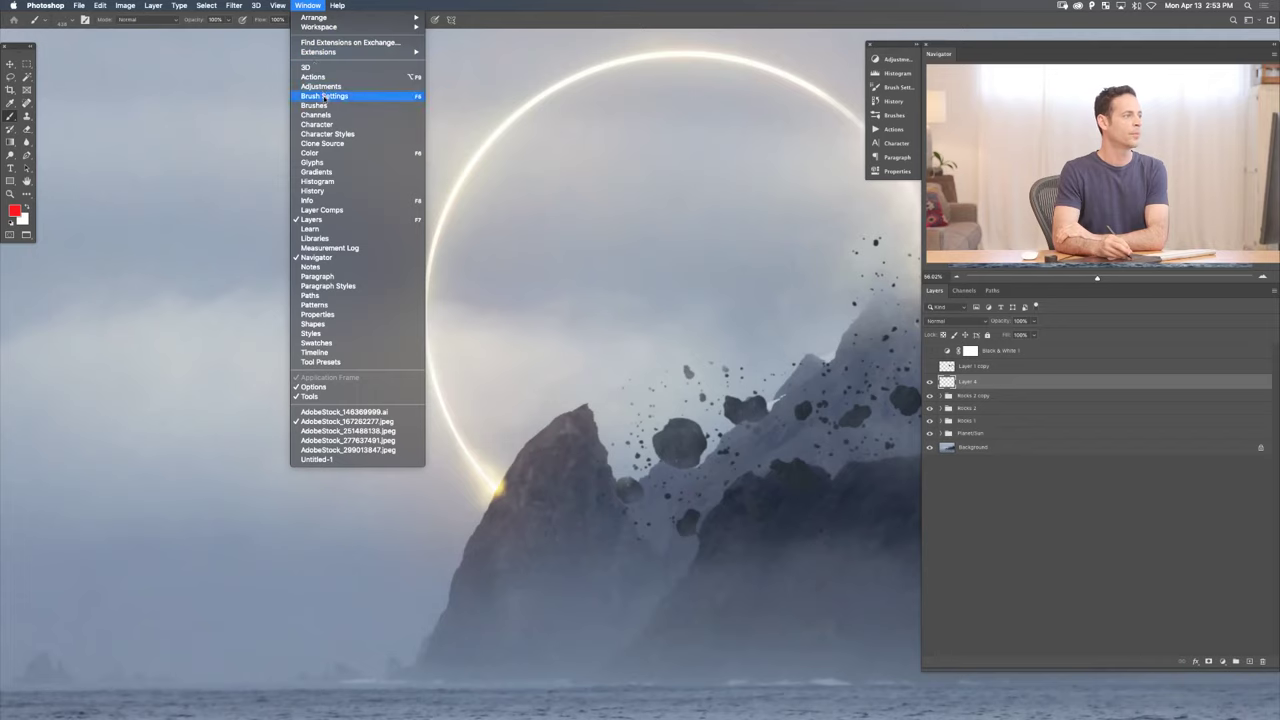
click(324, 95)
click(714, 98)
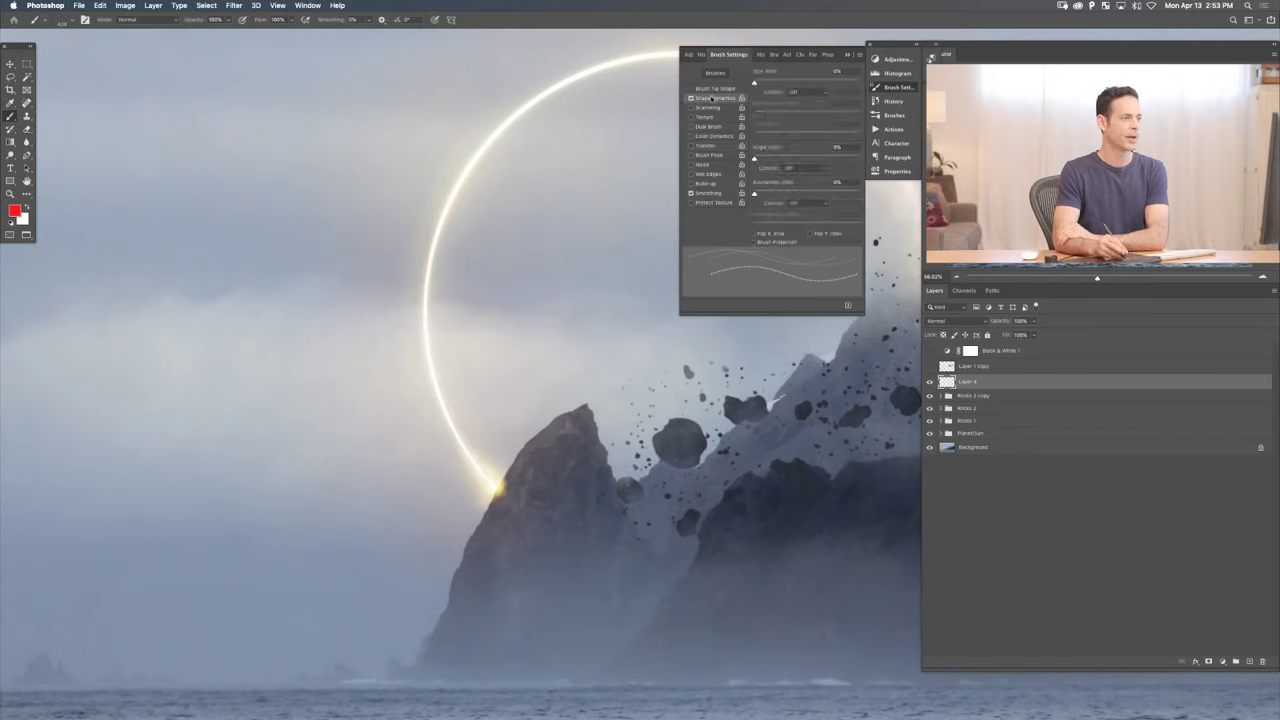
drag(756, 82, 860, 82)
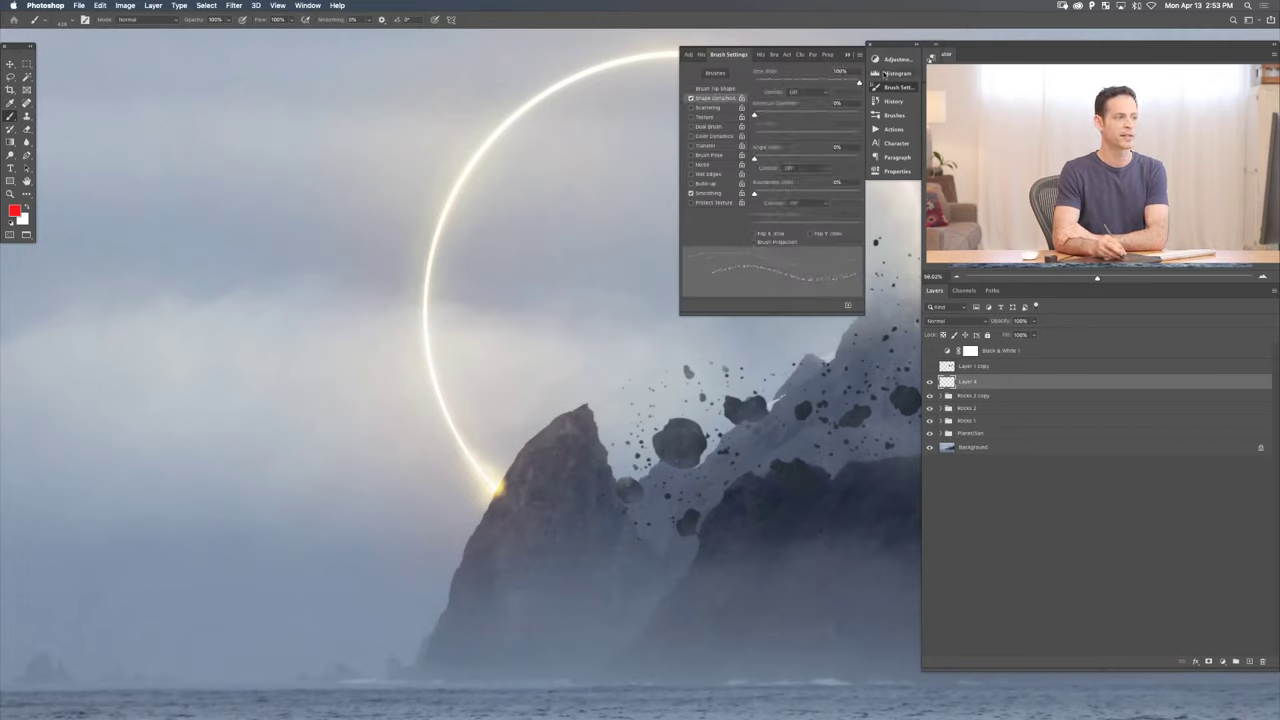
drag(766, 158, 860, 158)
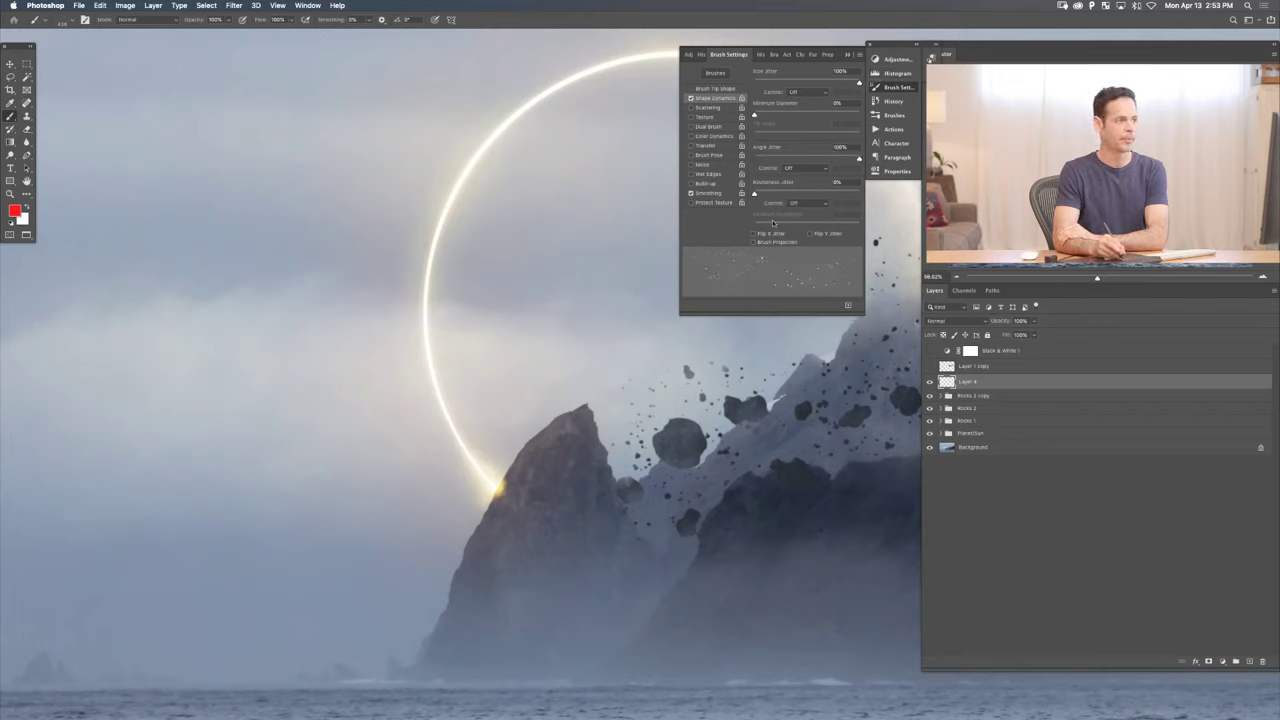
click(810, 234)
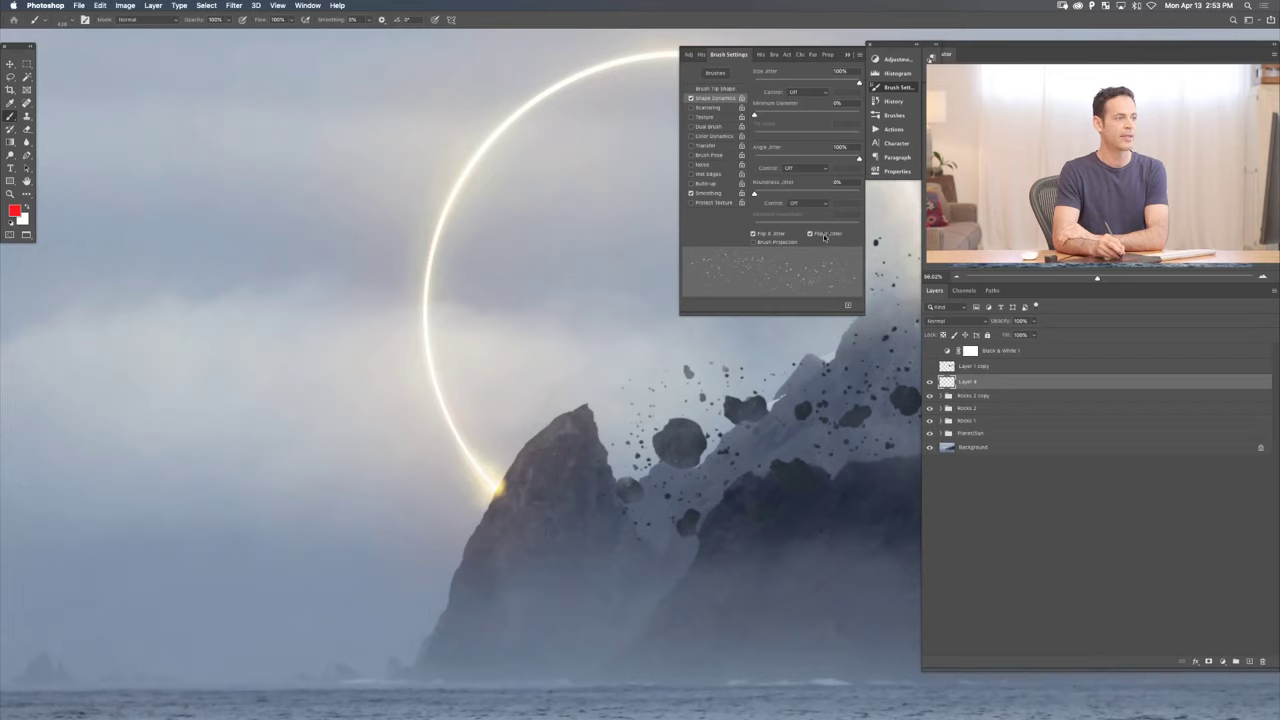
click(706, 107)
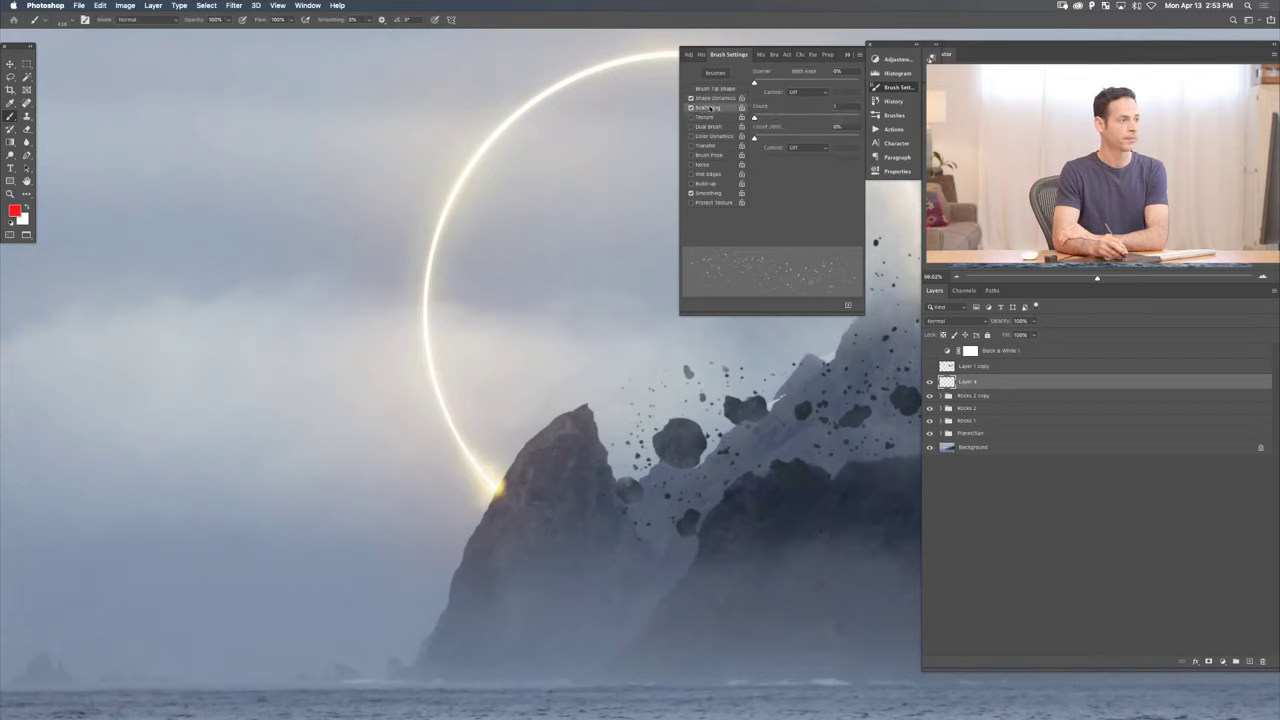
drag(755, 84, 763, 84)
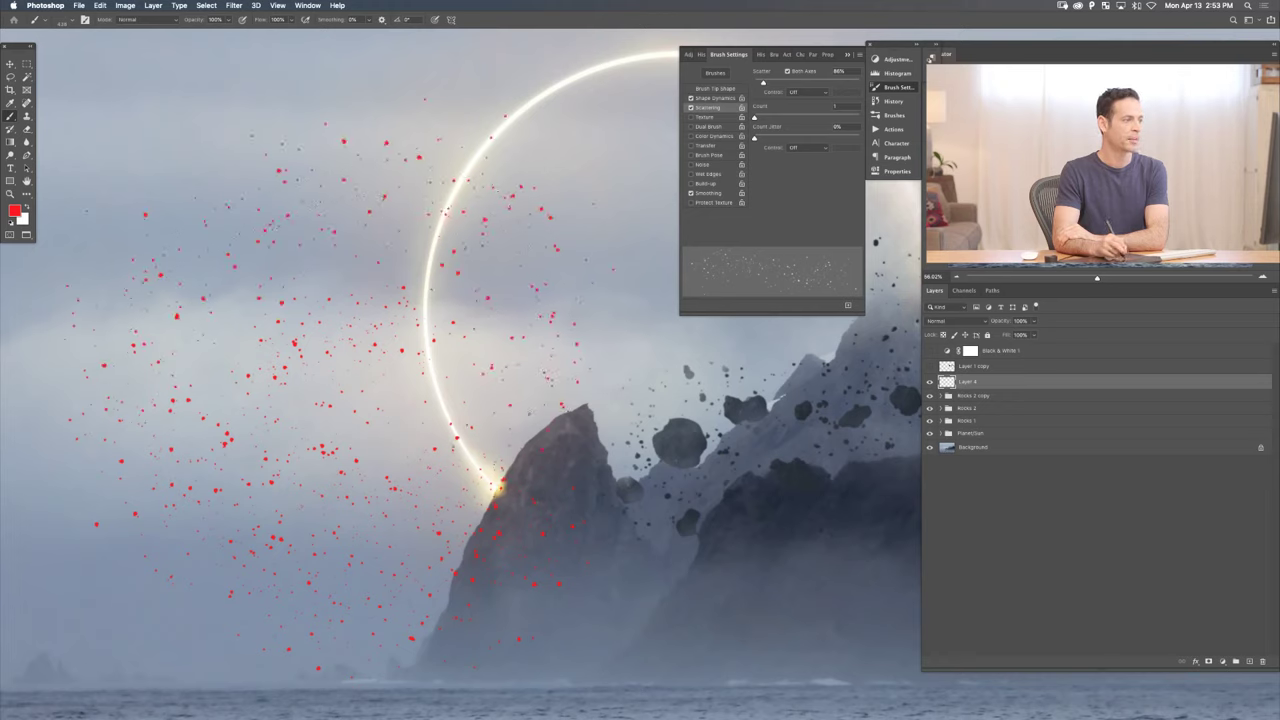
- Test-paint red dots, raise scatter to 128% and set spacing to 25%, then undo
drag(378, 371, 336, 286)
drag(762, 82, 768, 84)
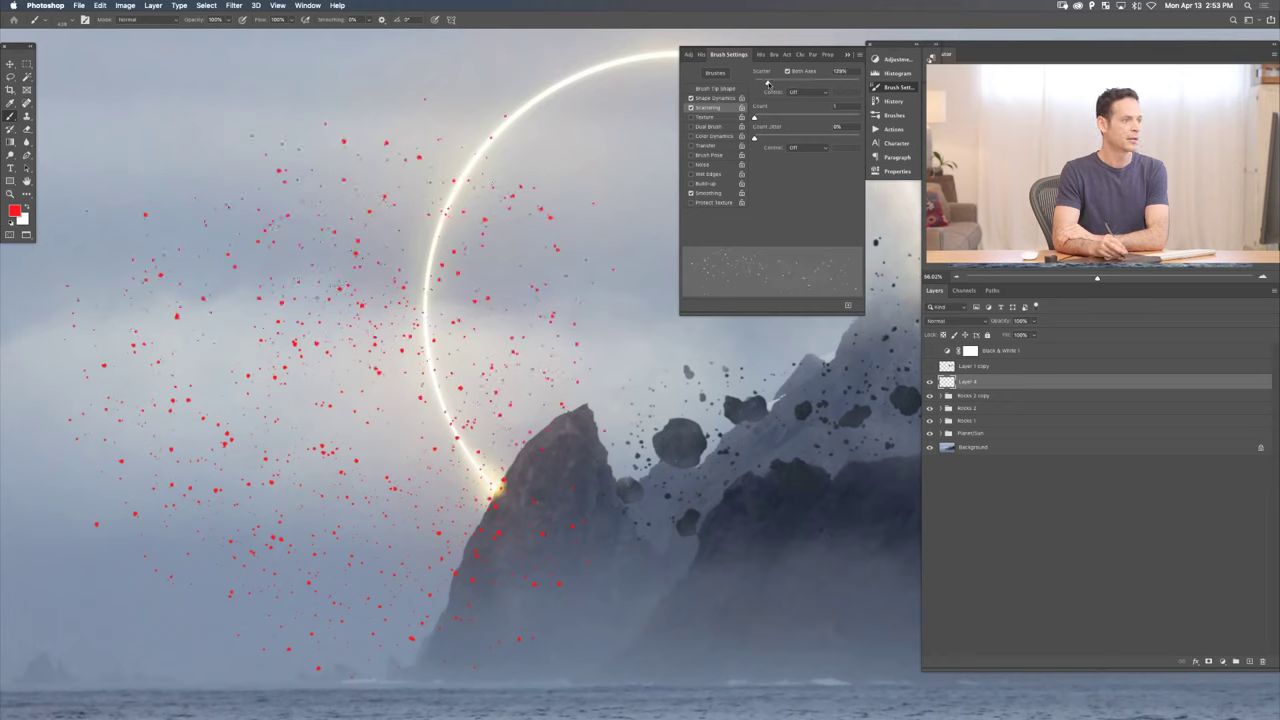
click(726, 89)
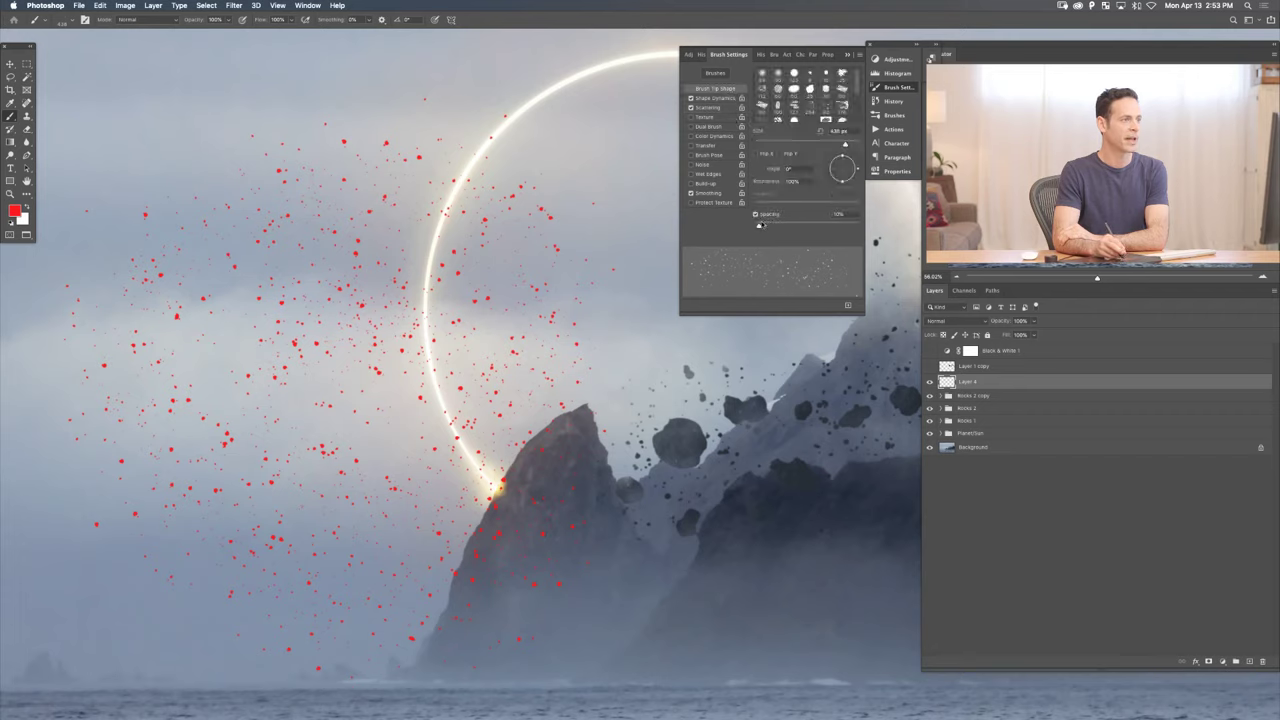
drag(760, 225, 768, 226)
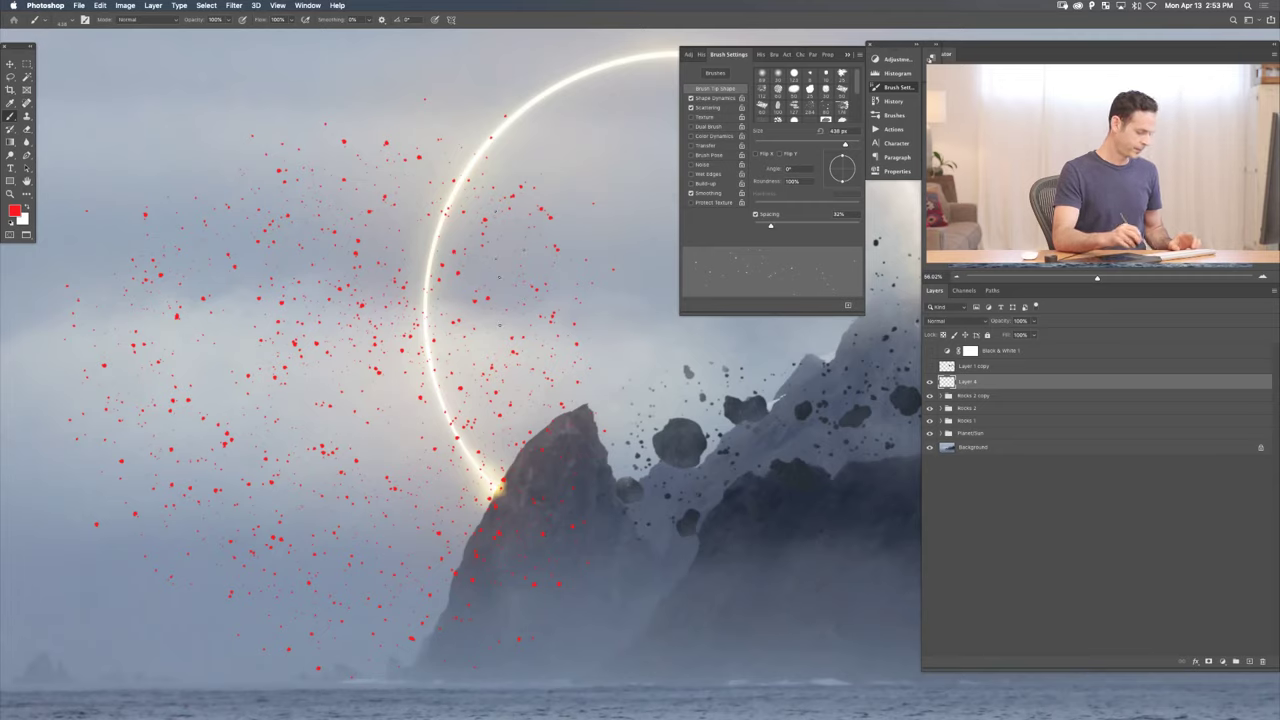
key(ctrl+z)
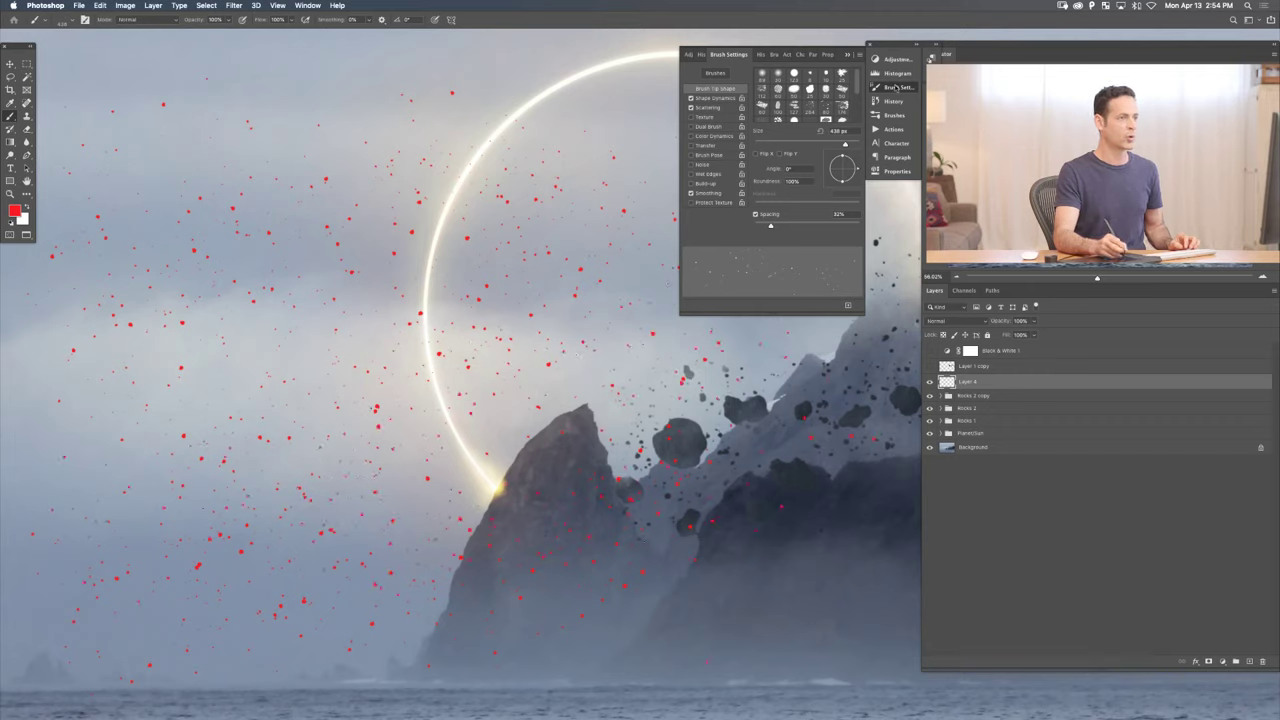
- Save the brush as a new preset named 'Scattered Rocks 1'
click(859, 54)
click(885, 60)
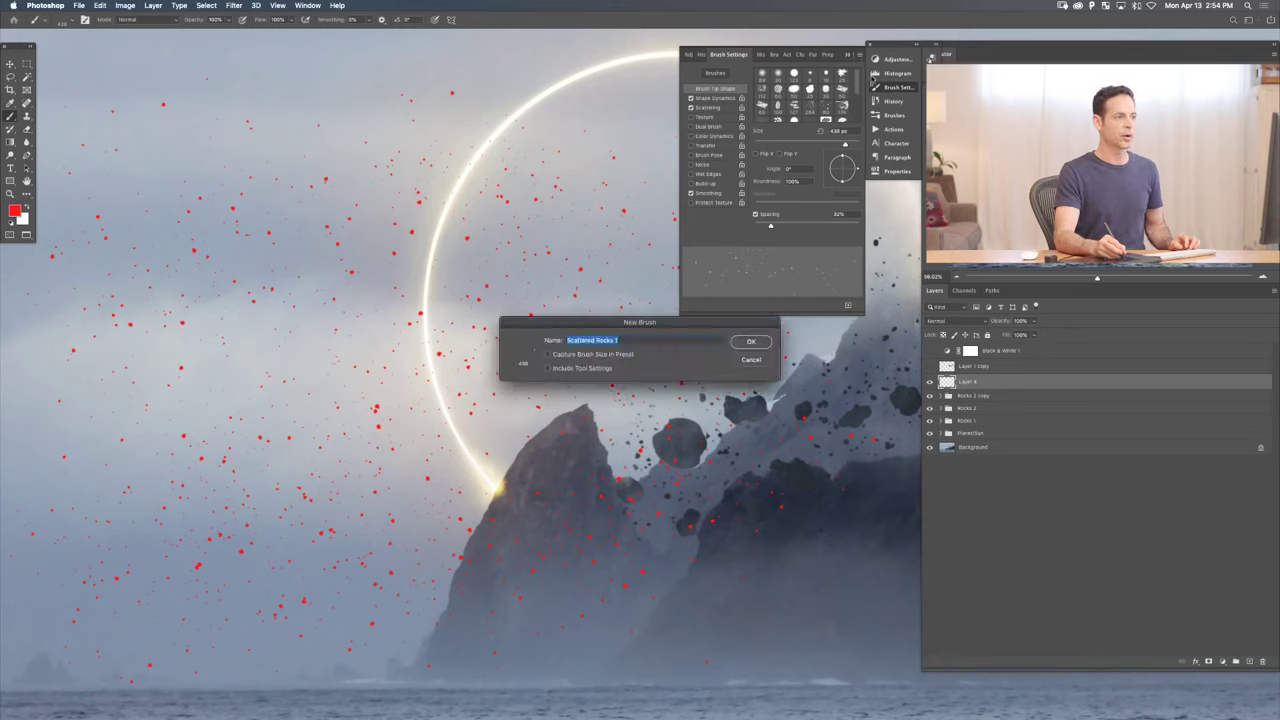
key(Return)
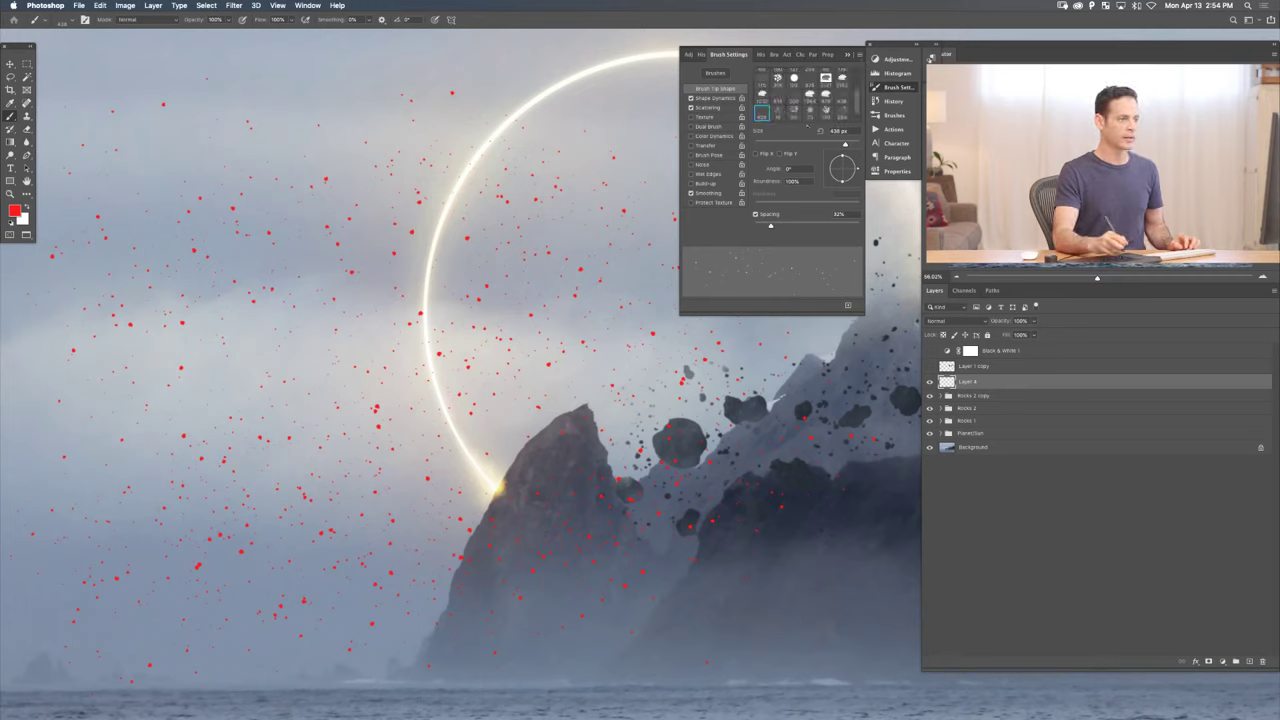
- Erase the red test dots from Layer 4 and reset colours to default black and white
click(897, 87)
scroll(579, 450, down, 5)
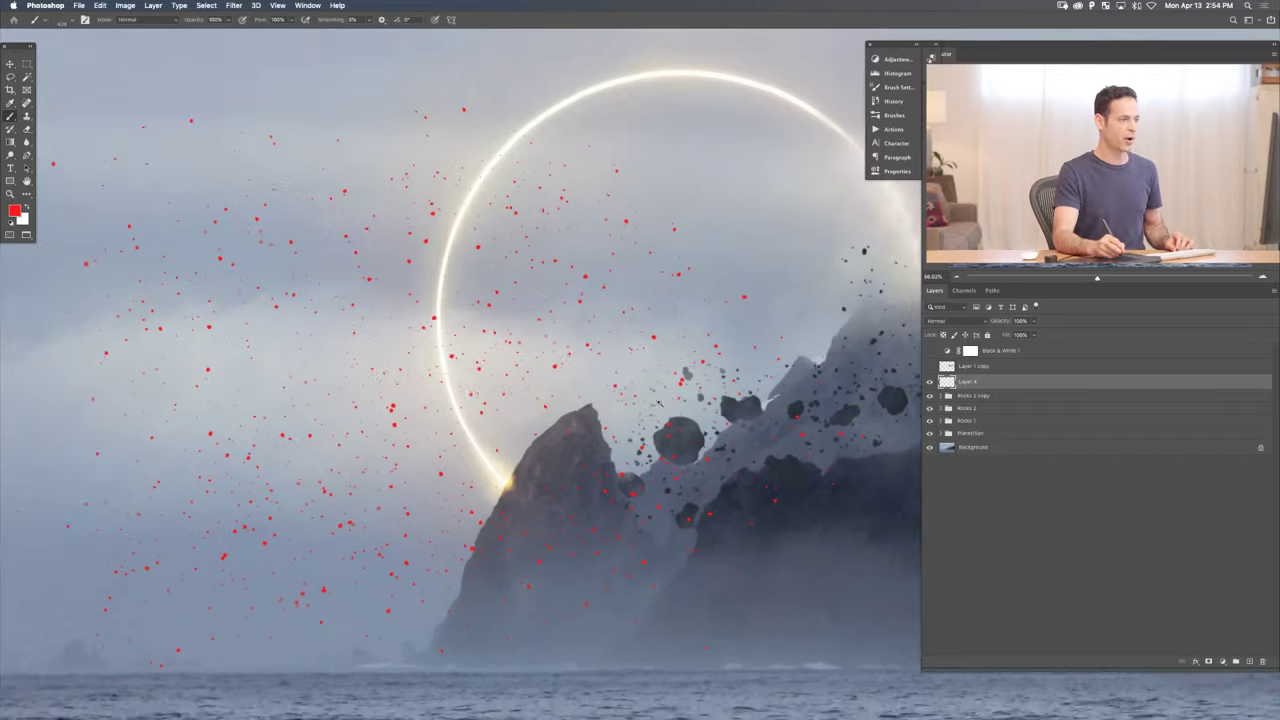
scroll(579, 450, right, 3)
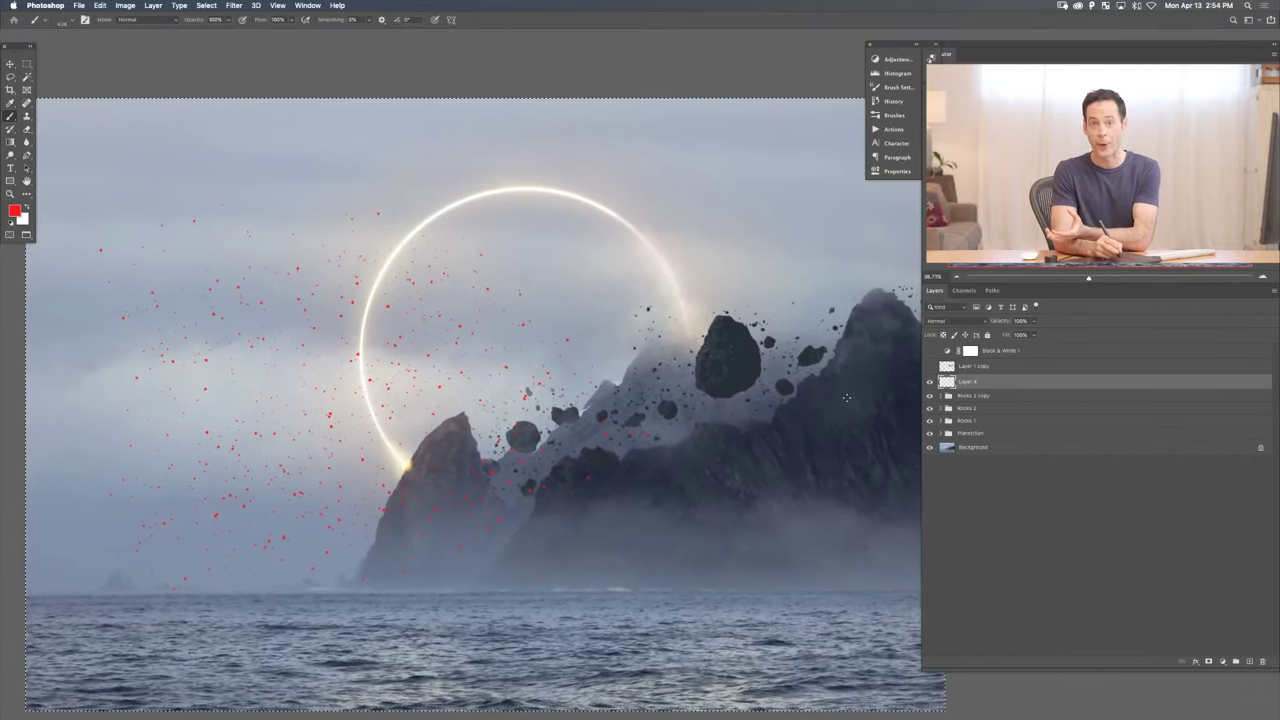
key(Delete)
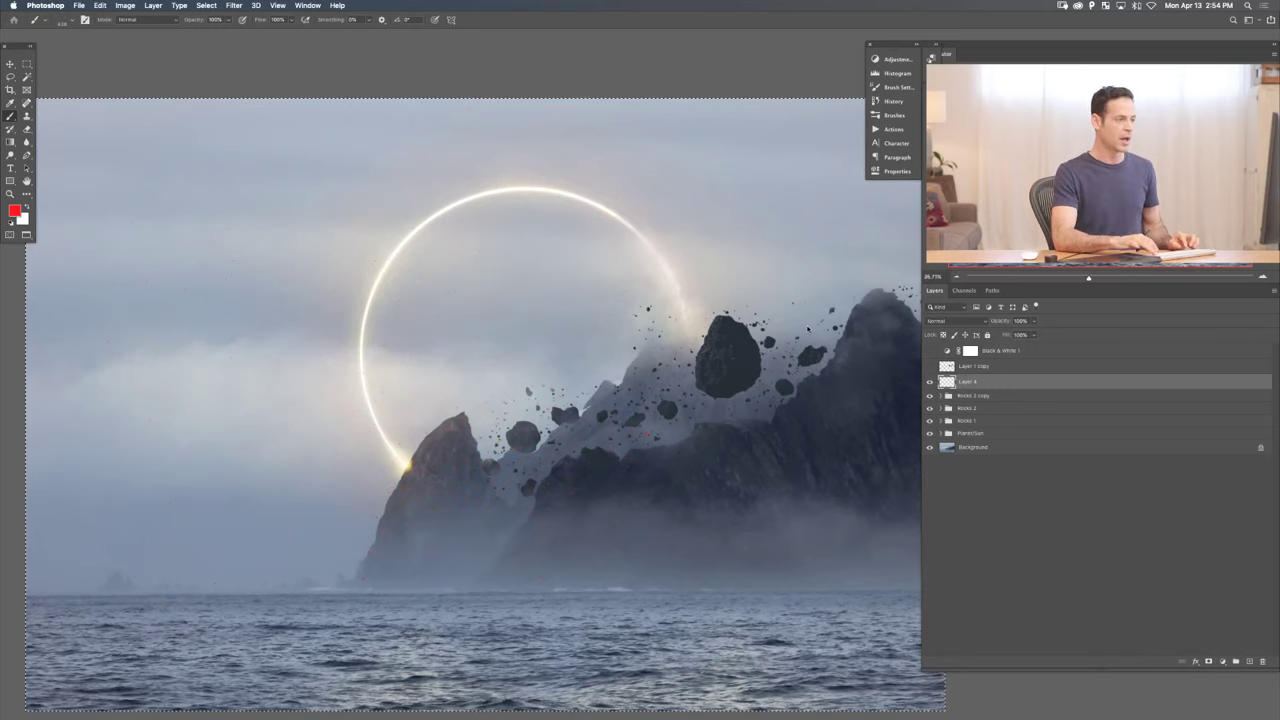
key(ctrl+d)
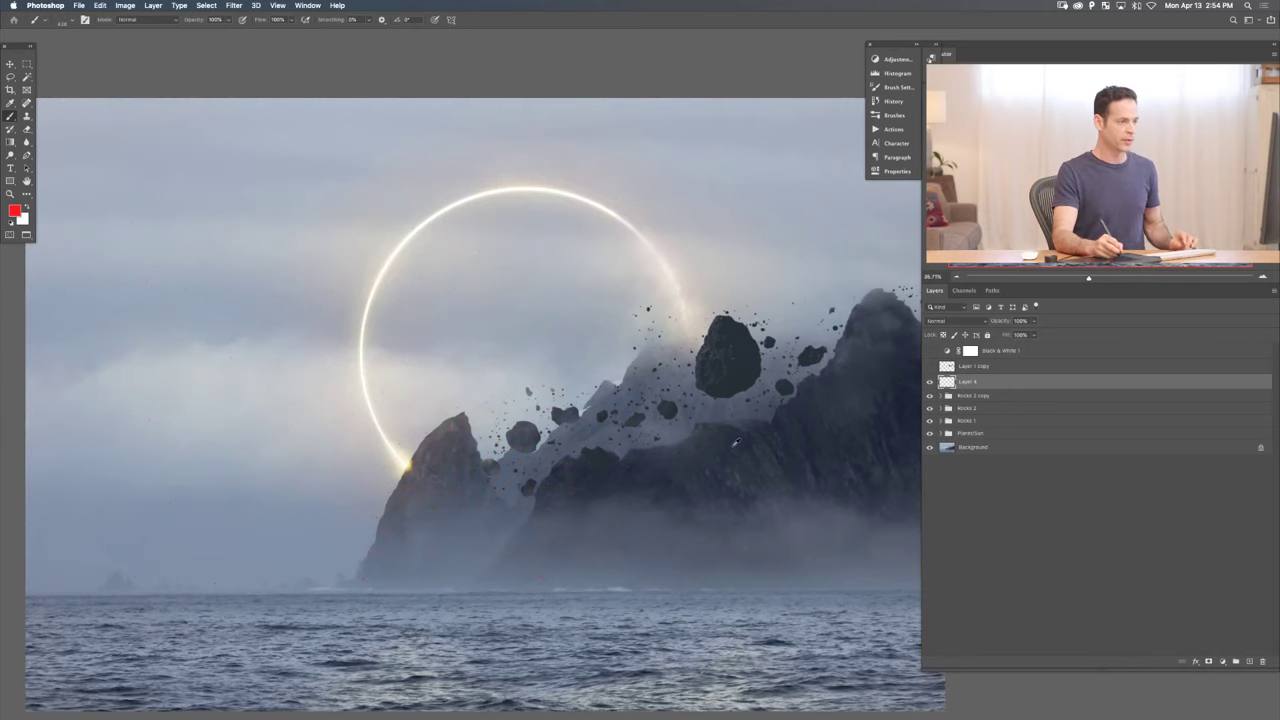
key(d)
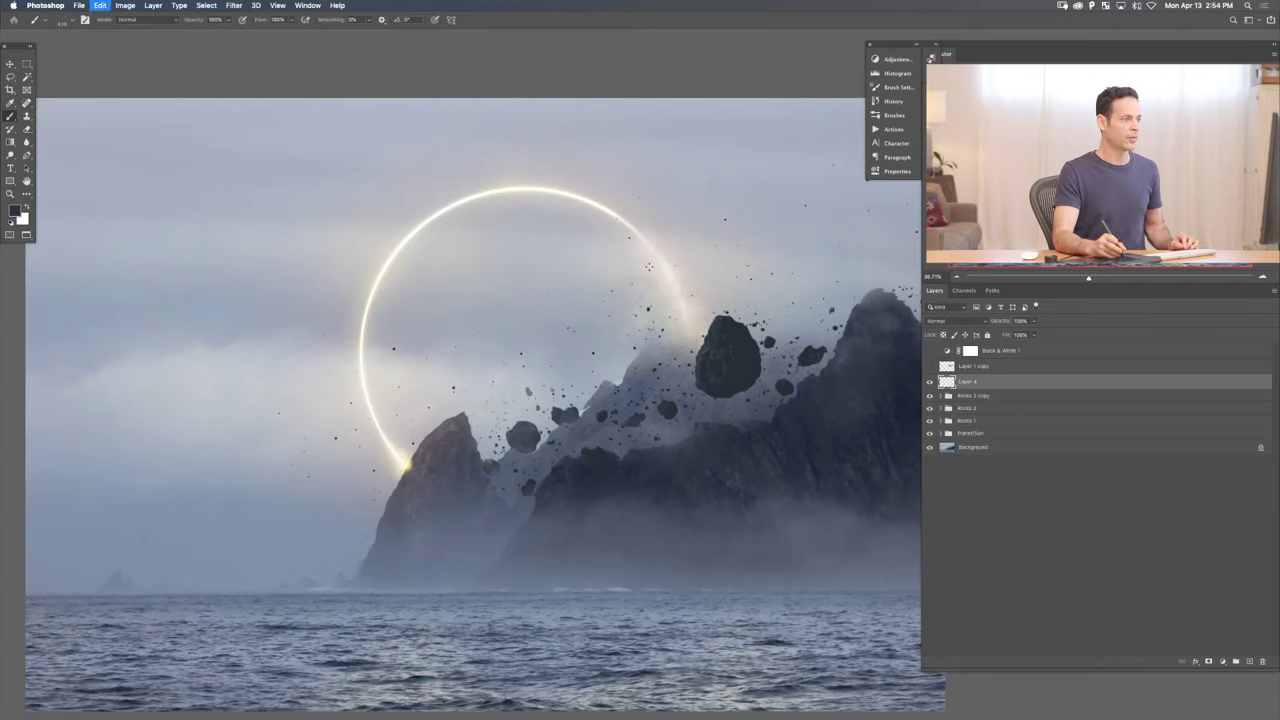
scroll(460, 400, right, 3)
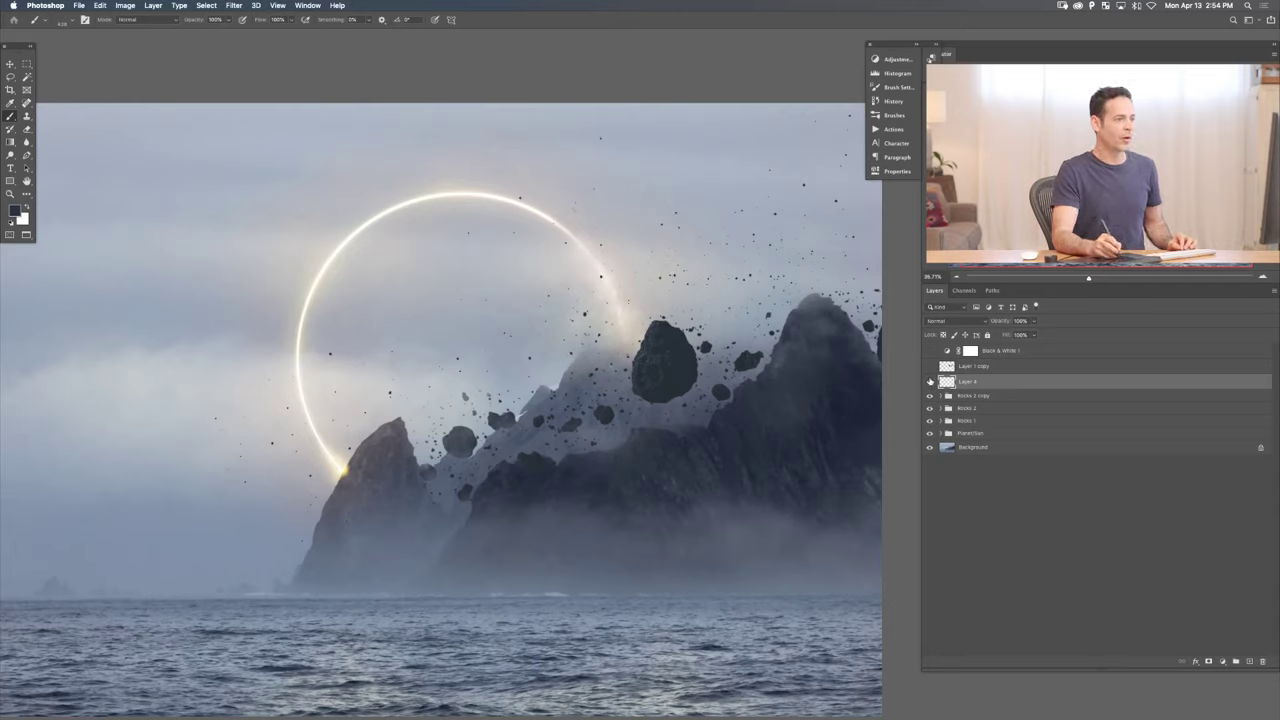
scroll(740, 300, up, 1)
scroll(743, 280, up, 2)
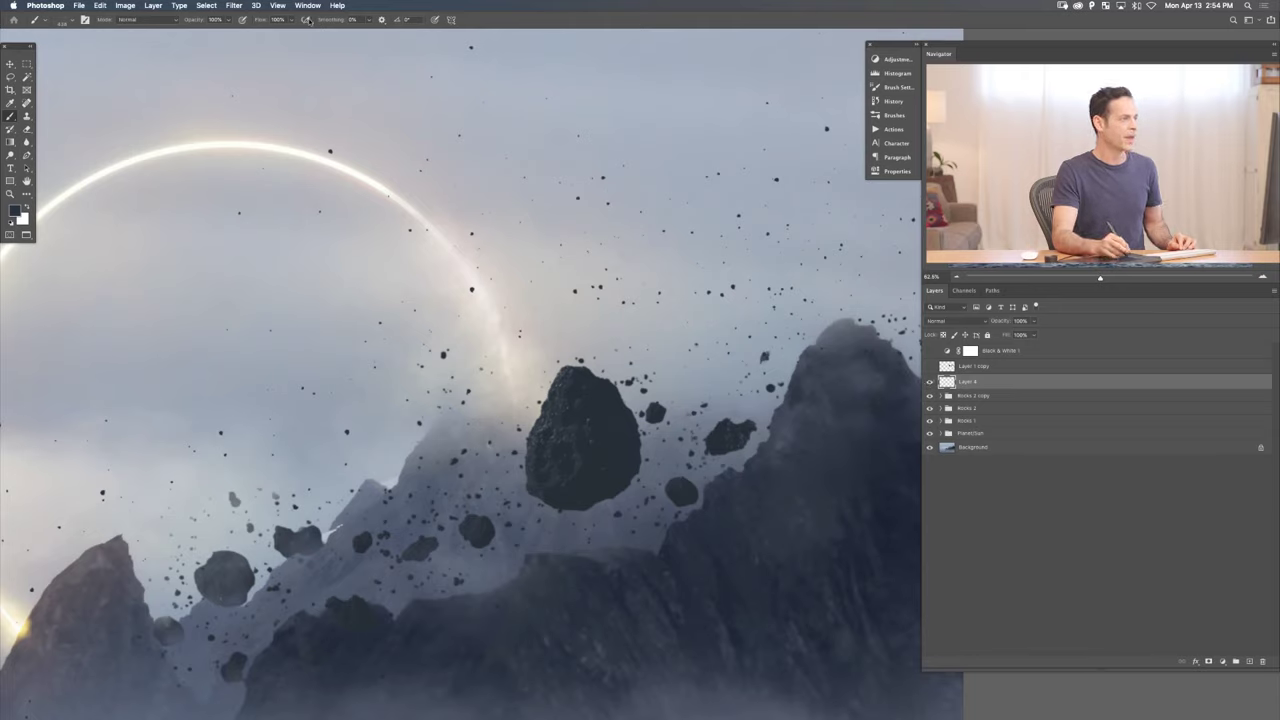
- Soften the rock debris with a 1.4-pixel Gaussian Blur and fit the image in view
click(233, 5)
mouse_move(300, 124)
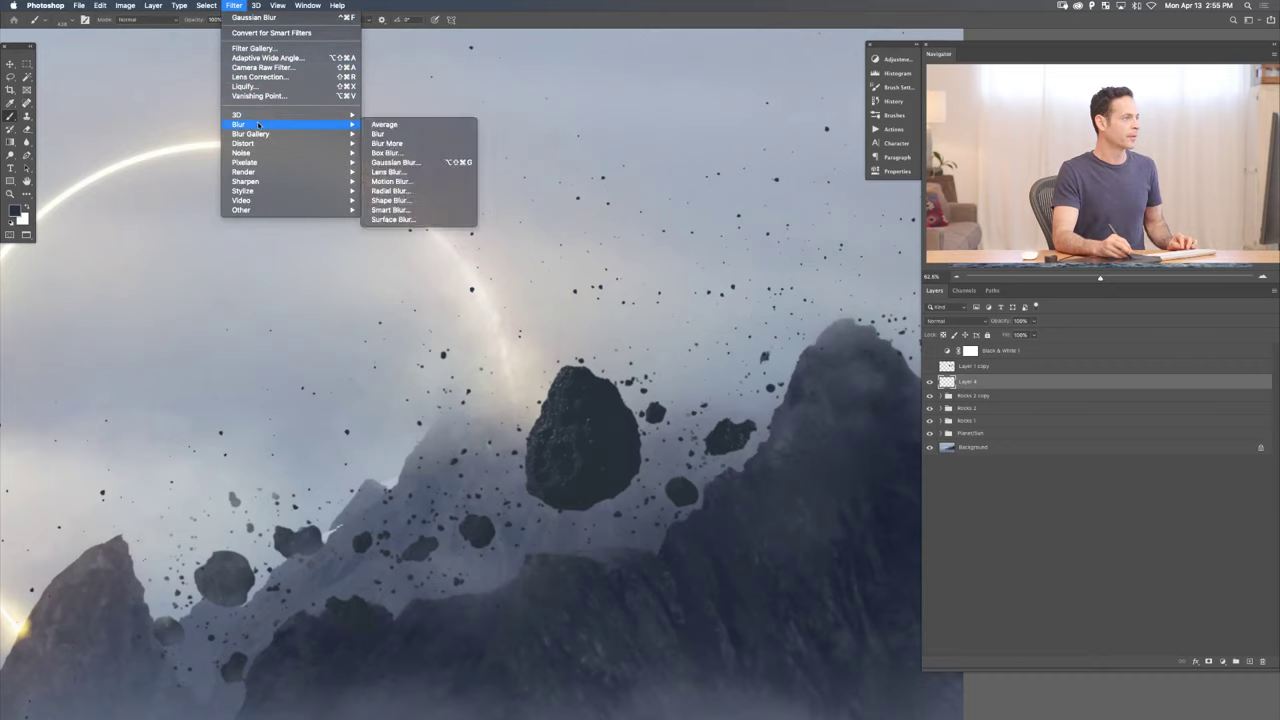
click(396, 162)
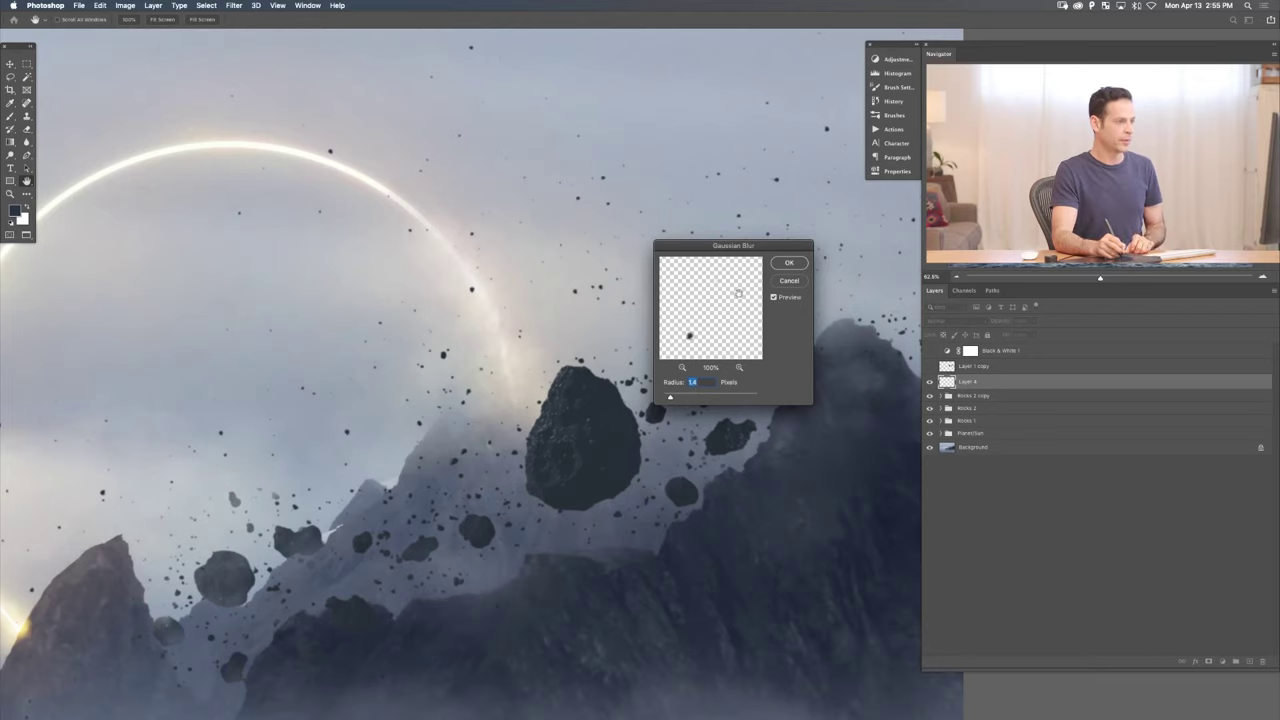
click(788, 264)
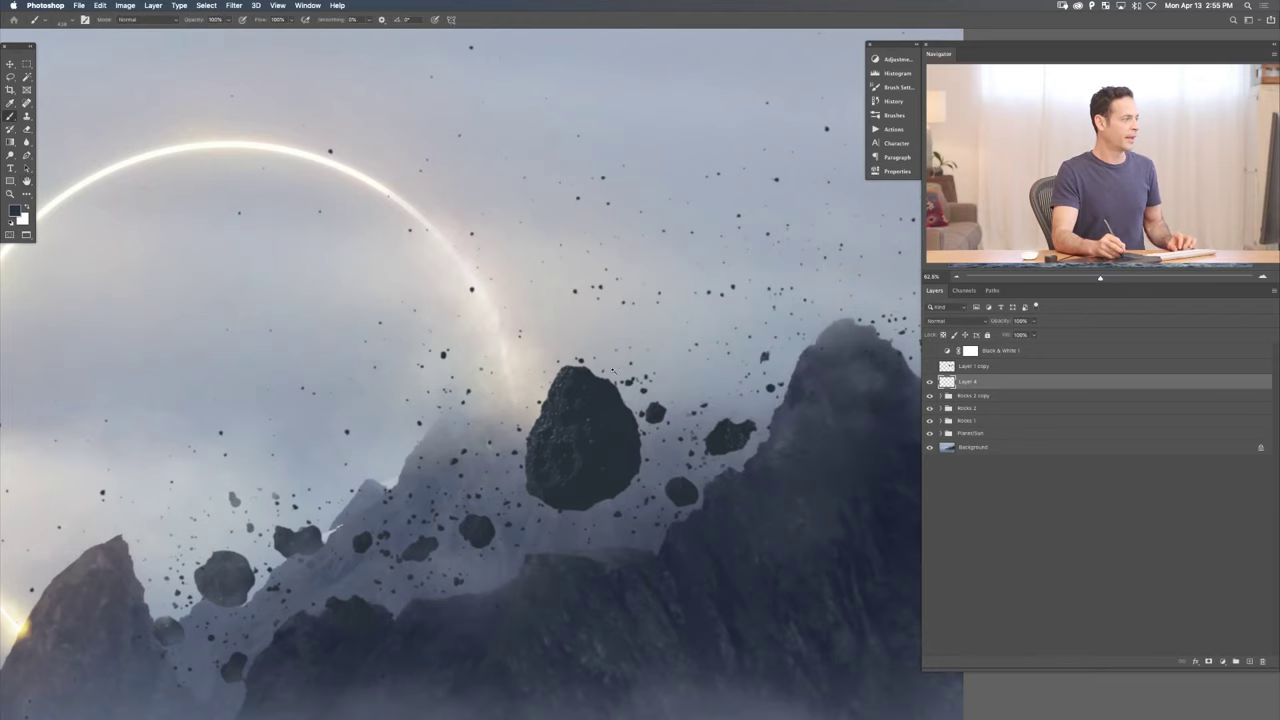
key(b)
key(super+0)
scroll(570, 391, up, 4)
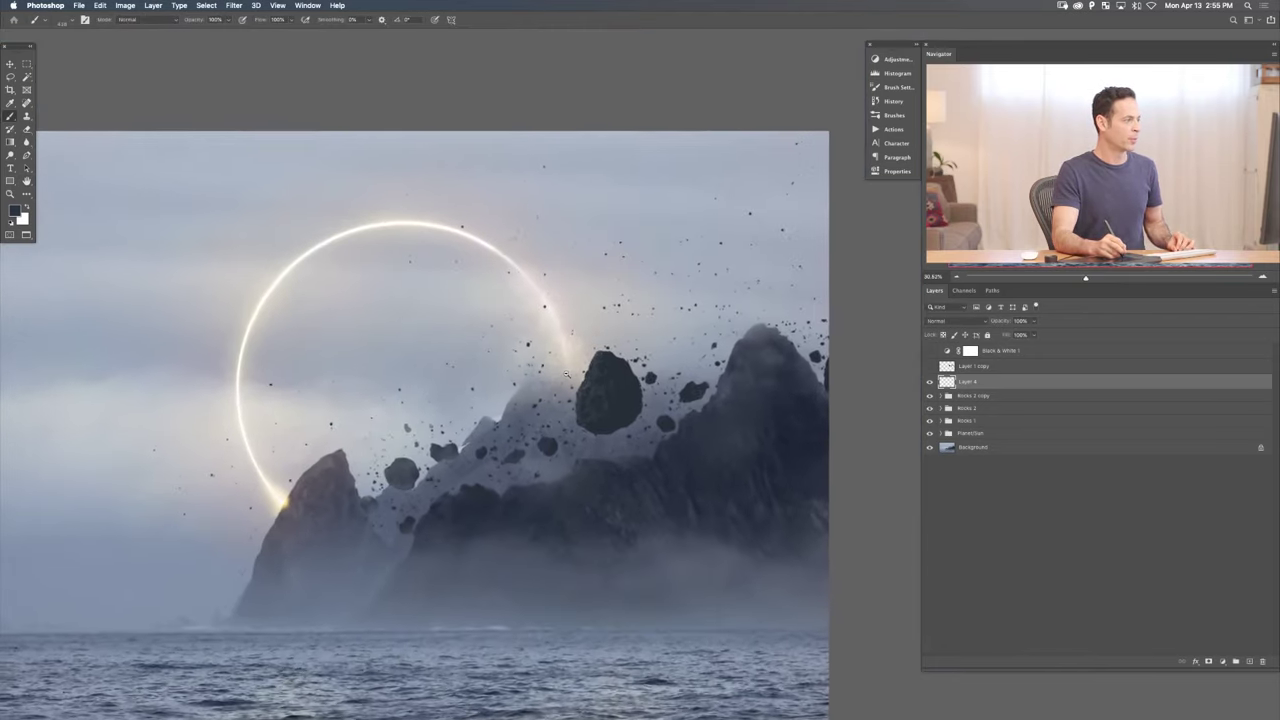
scroll(608, 381, up, 1)
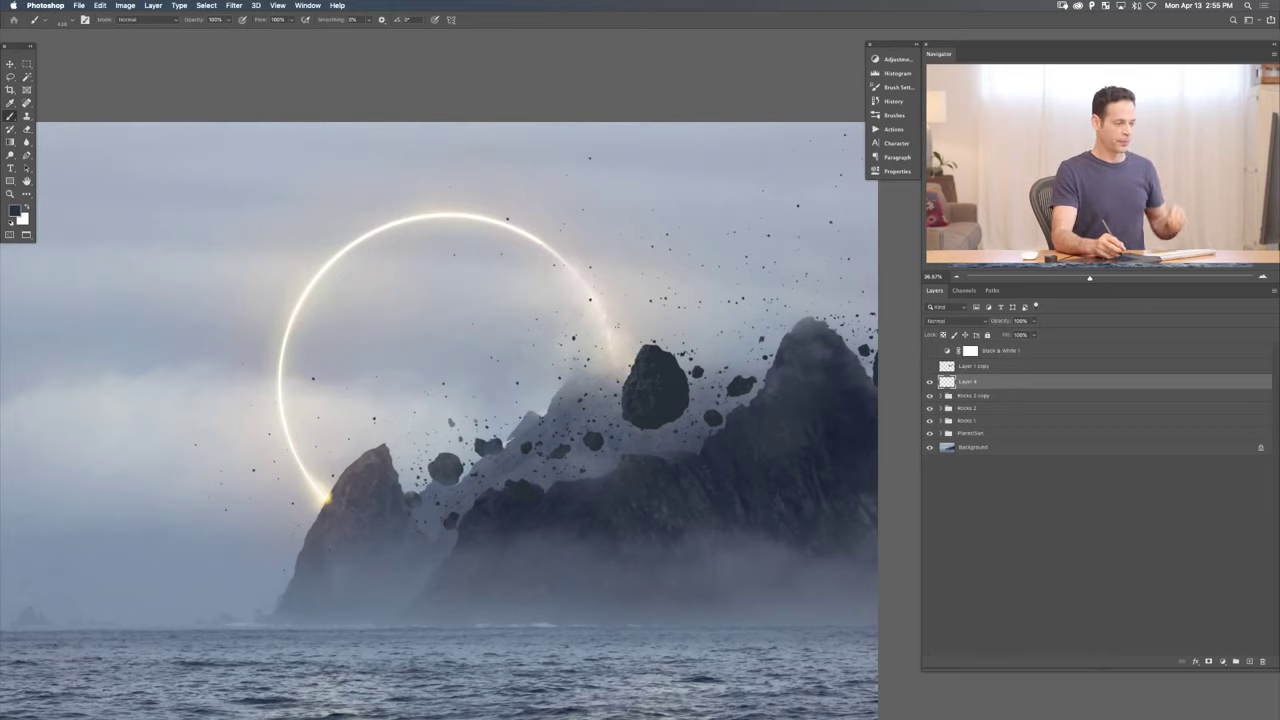
scroll(614, 420, left, 1)
- Add Layer 5 clipped to Layer 4 and pick the Final Clouds brush
click(1249, 661)
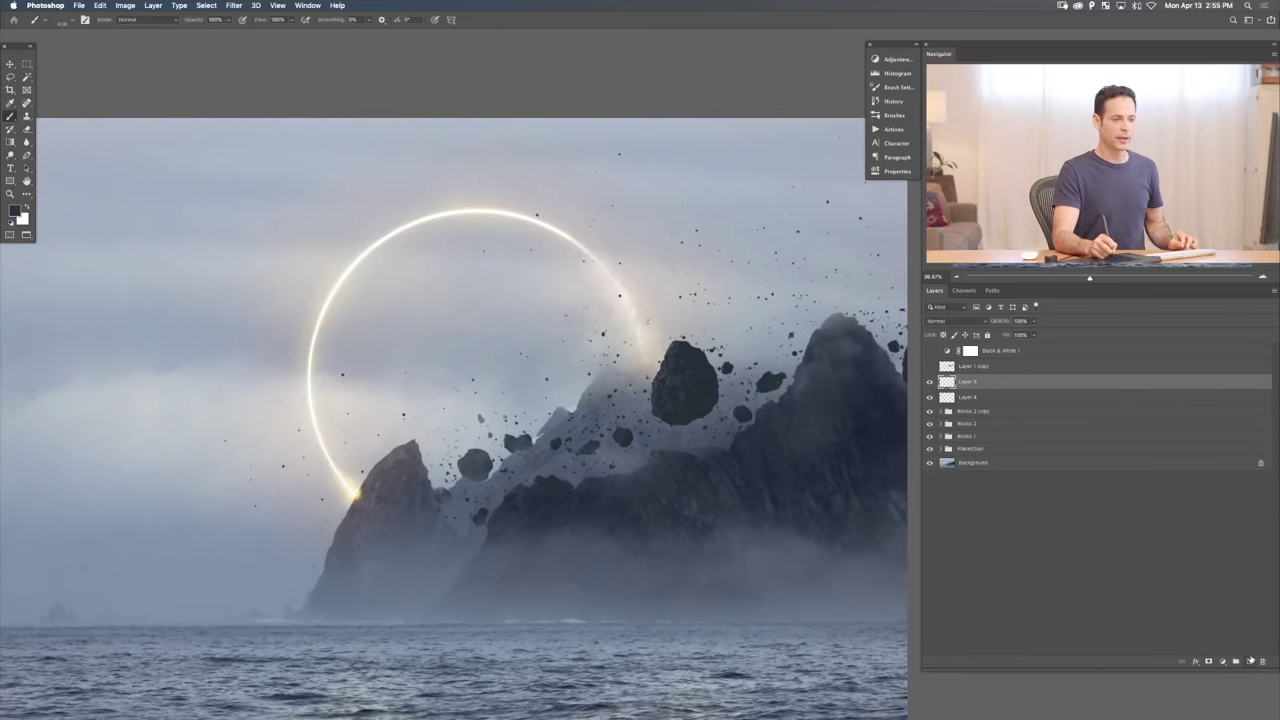
key(super+alt+g)
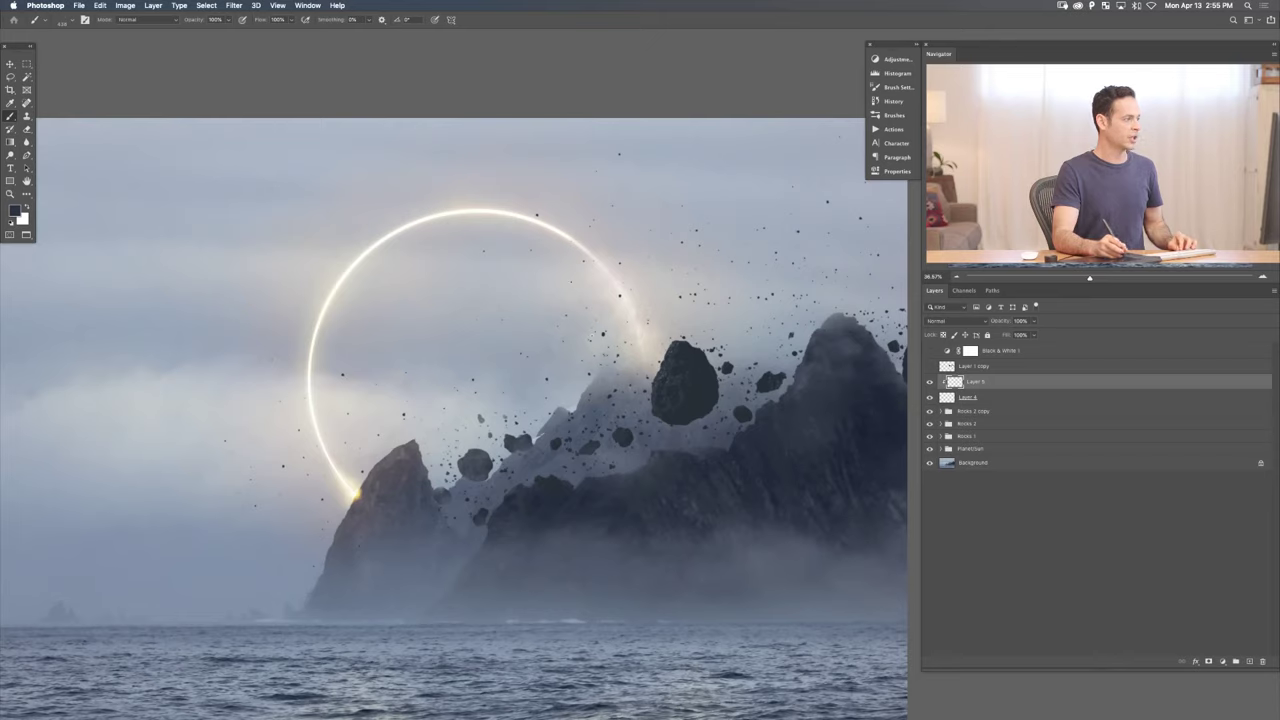
right_click(556, 270)
click(606, 517)
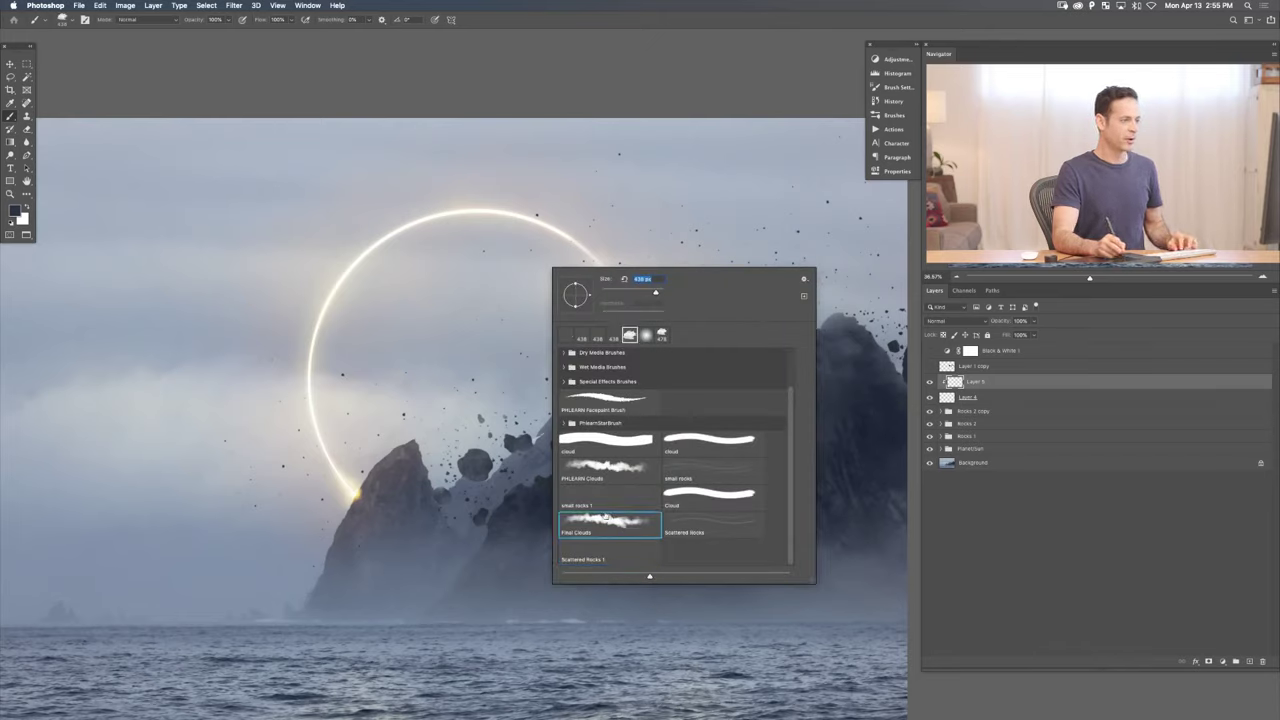
- Sample sky and rock greys, shrink the brush, and dab haze on the rock edge at 70% flow
alt+click(200, 449)
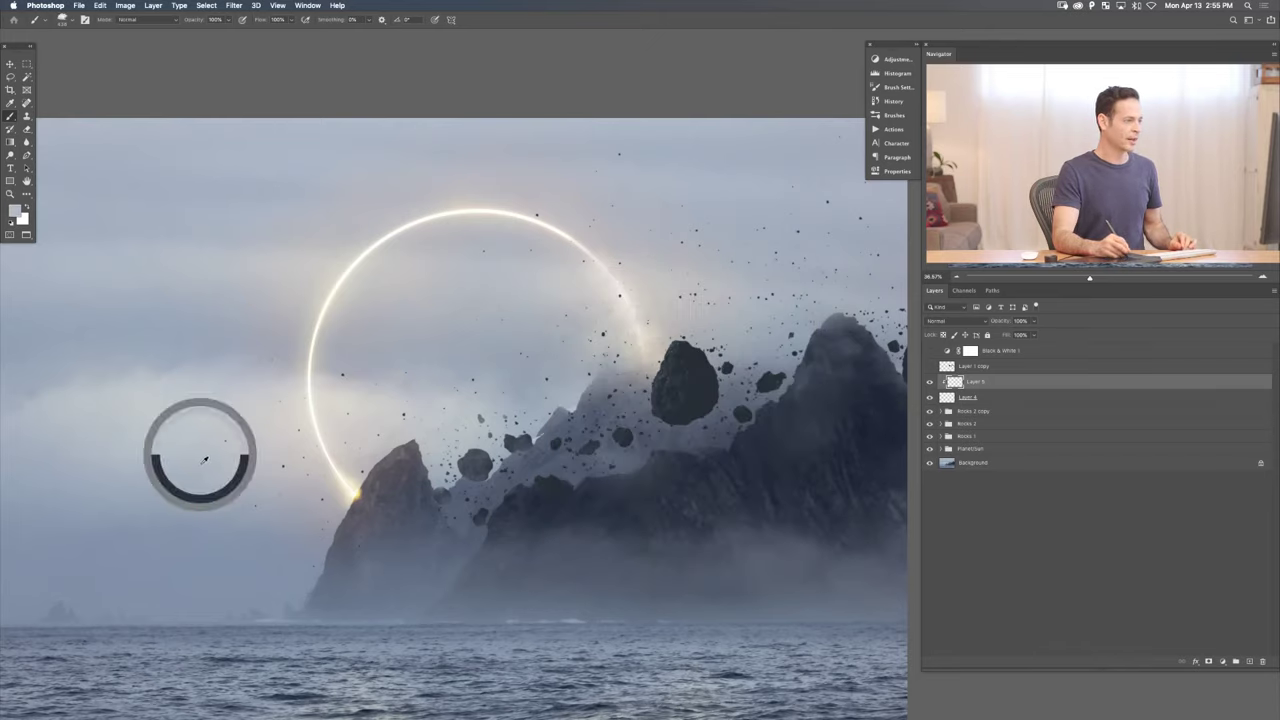
alt+click(379, 527)
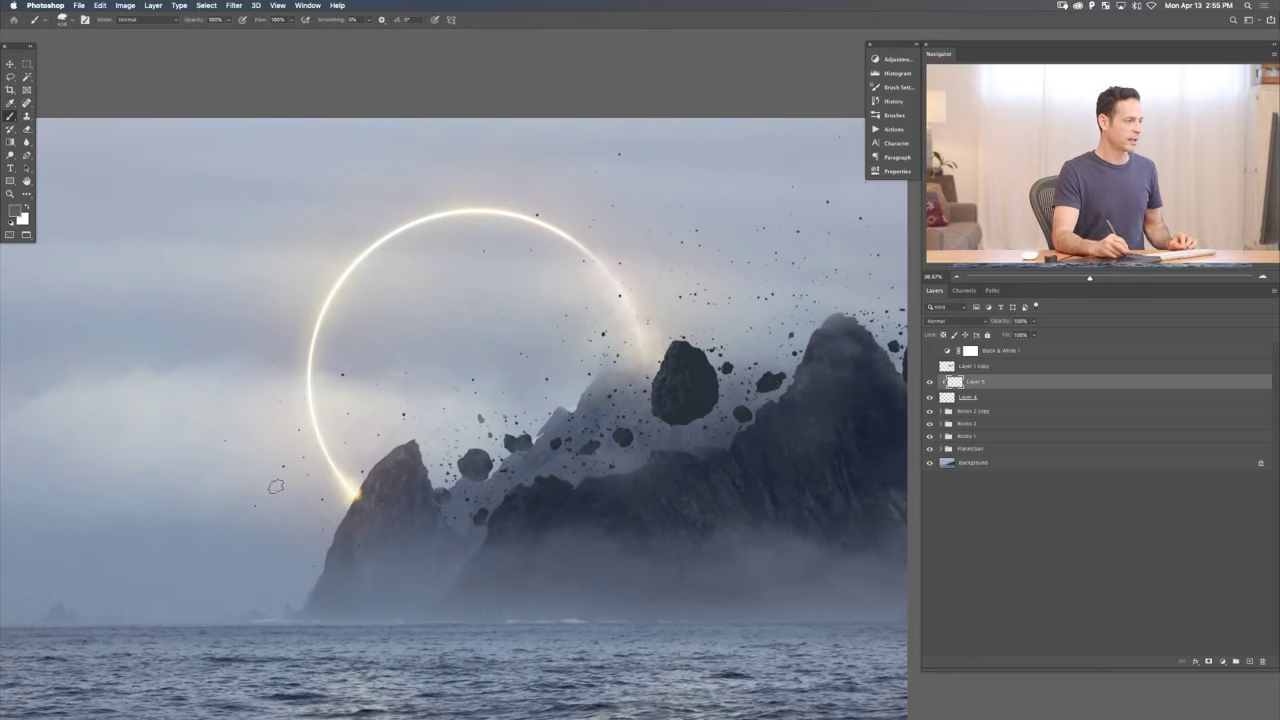
drag(294, 486, 294, 427)
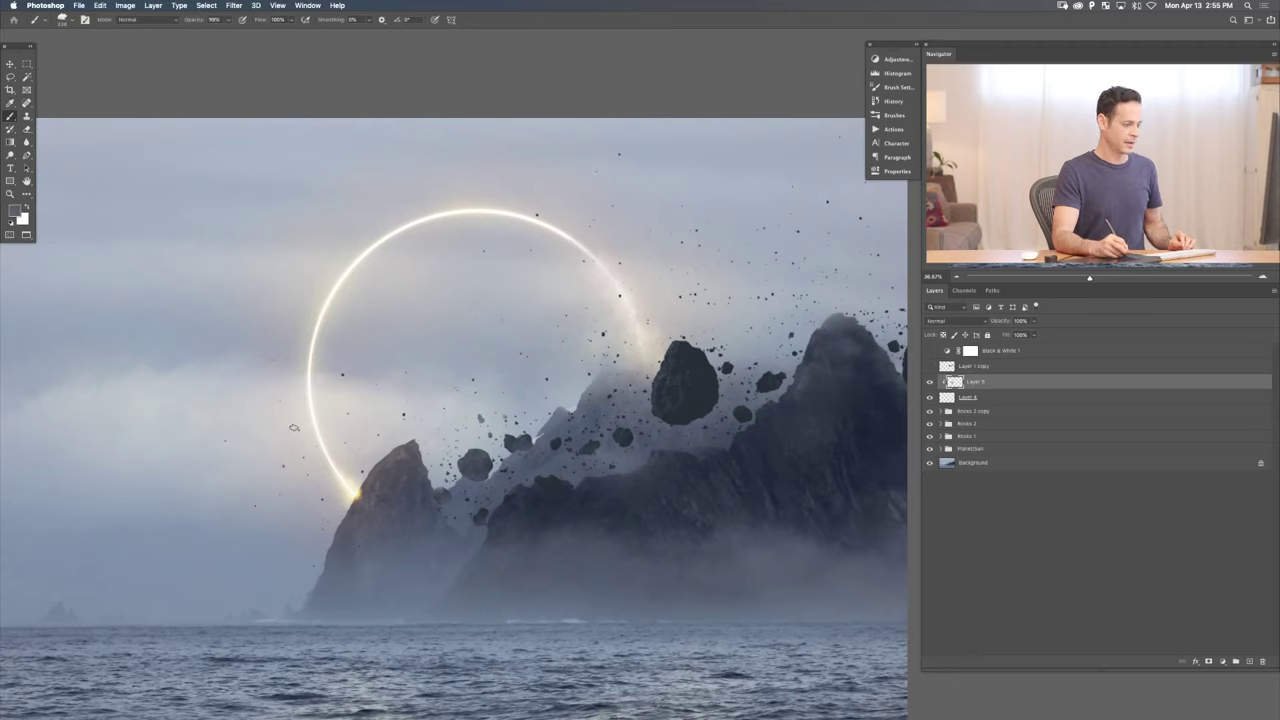
key(shift+7)
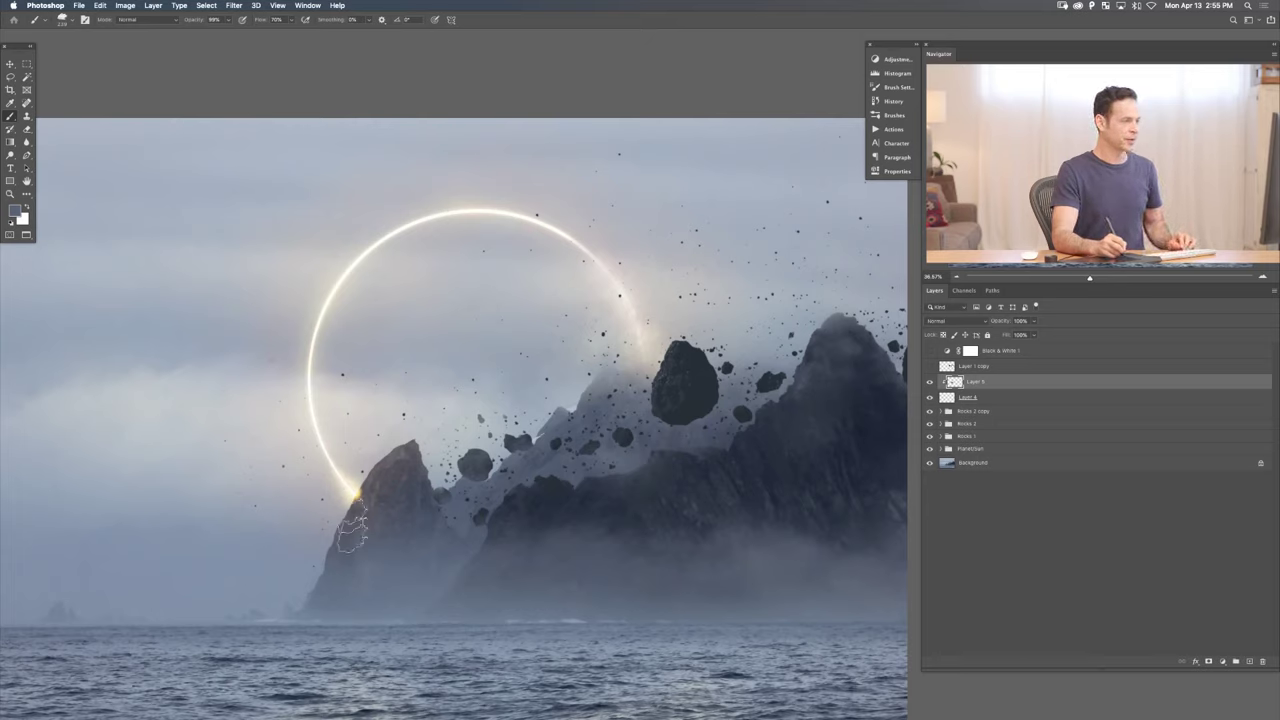
click(352, 526)
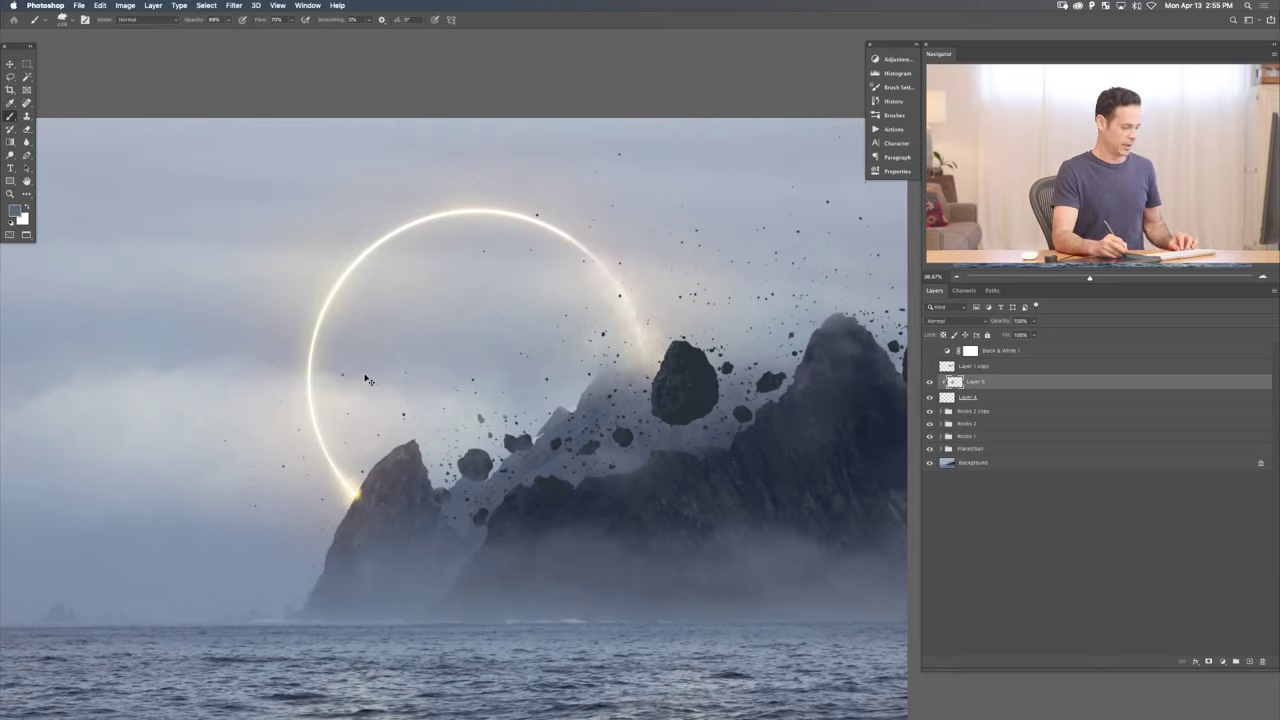
- Set brush opacity to 100%, sample sky grey, and add a layer clipped to Rocks 2 copy
key(0)
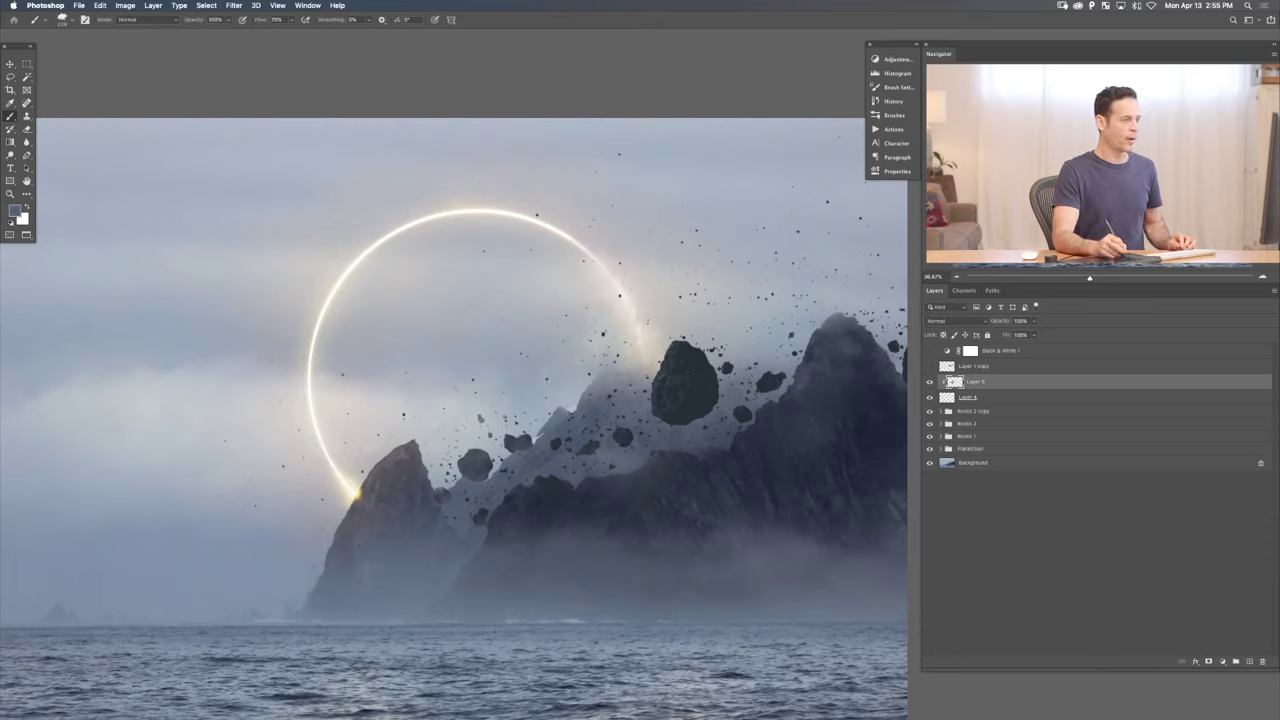
alt+click(565, 300)
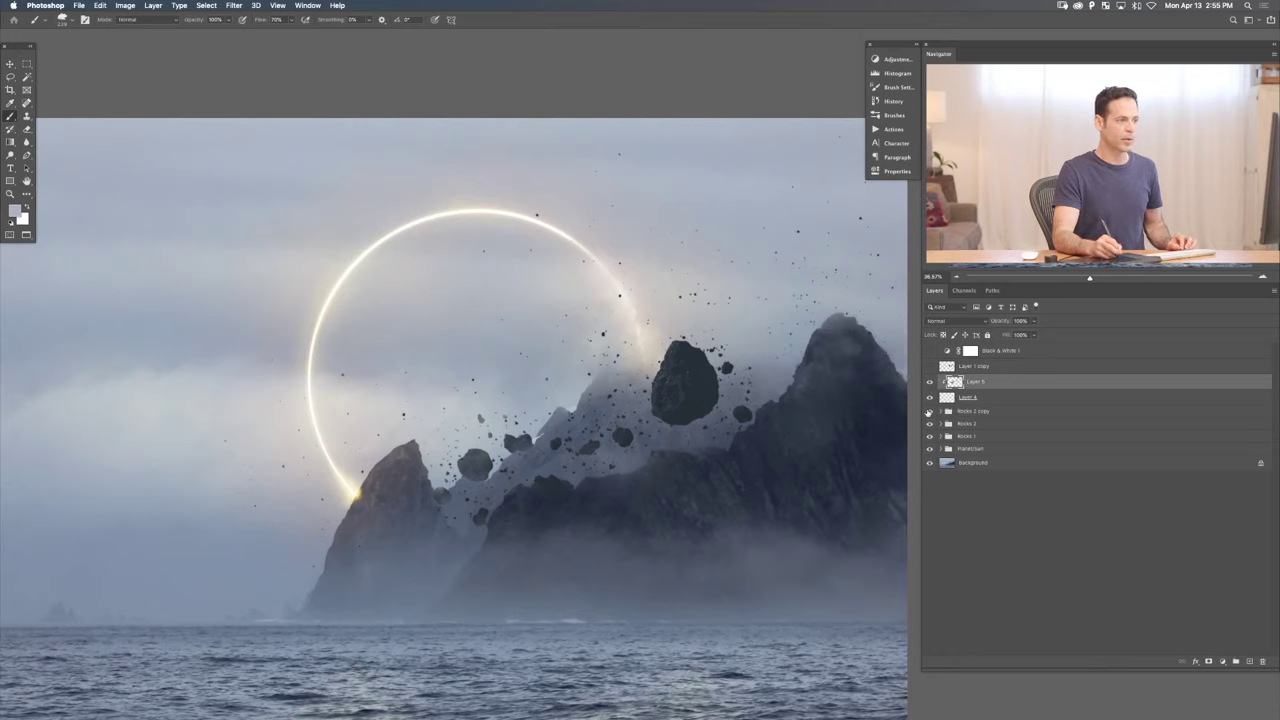
click(981, 409)
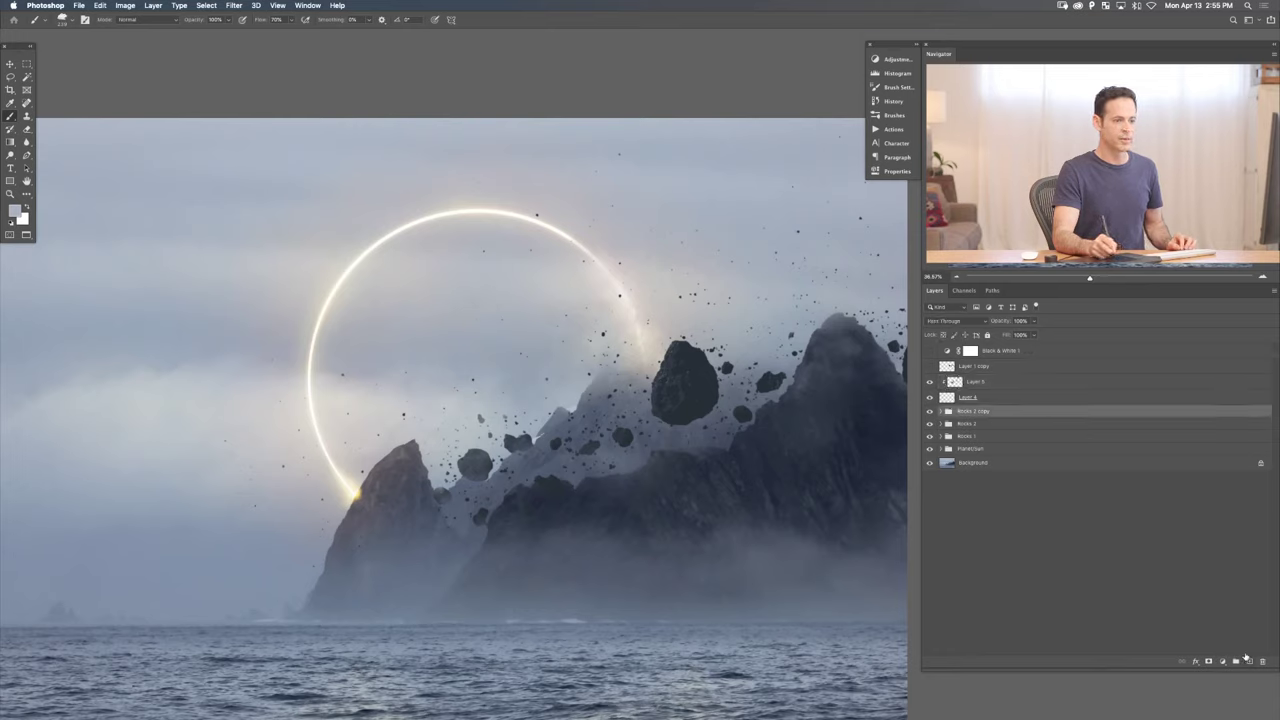
click(1248, 661)
key(super+alt+g)
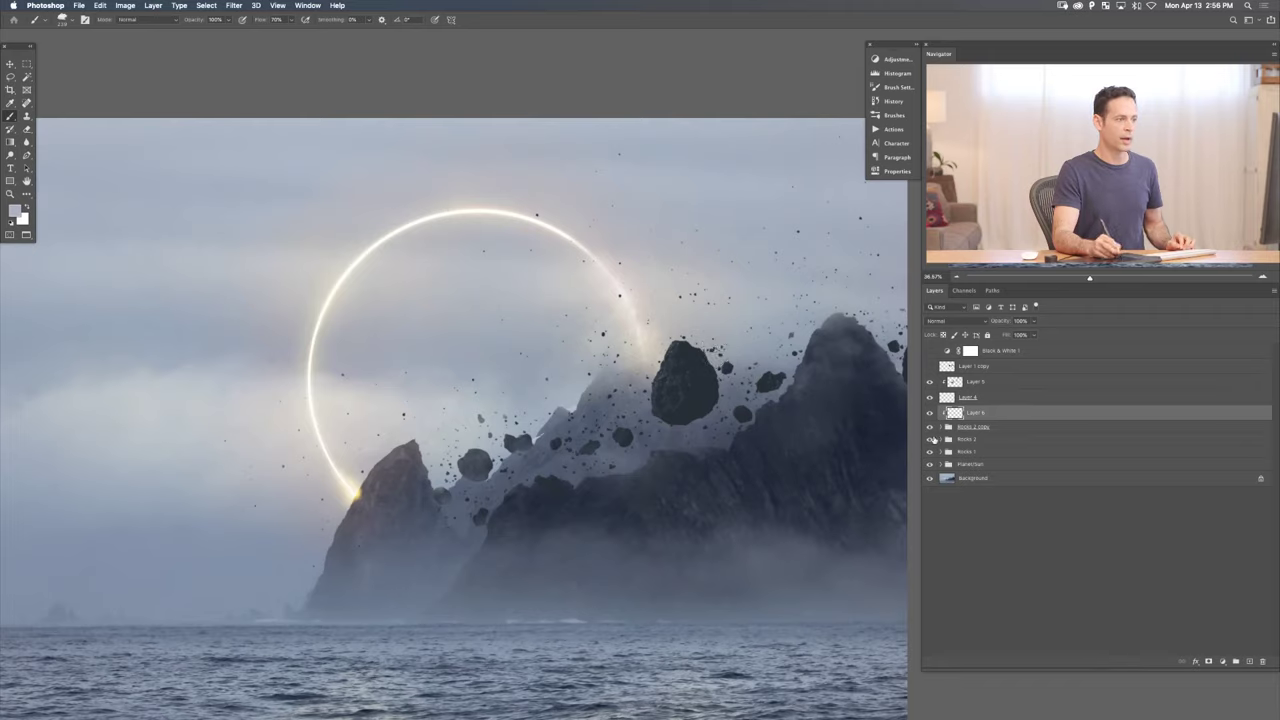
- Toggle Rocks 2, the ring and Rocks 1 to compare, show Layer 4, and select Layer 5
click(929, 439)
click(929, 439)
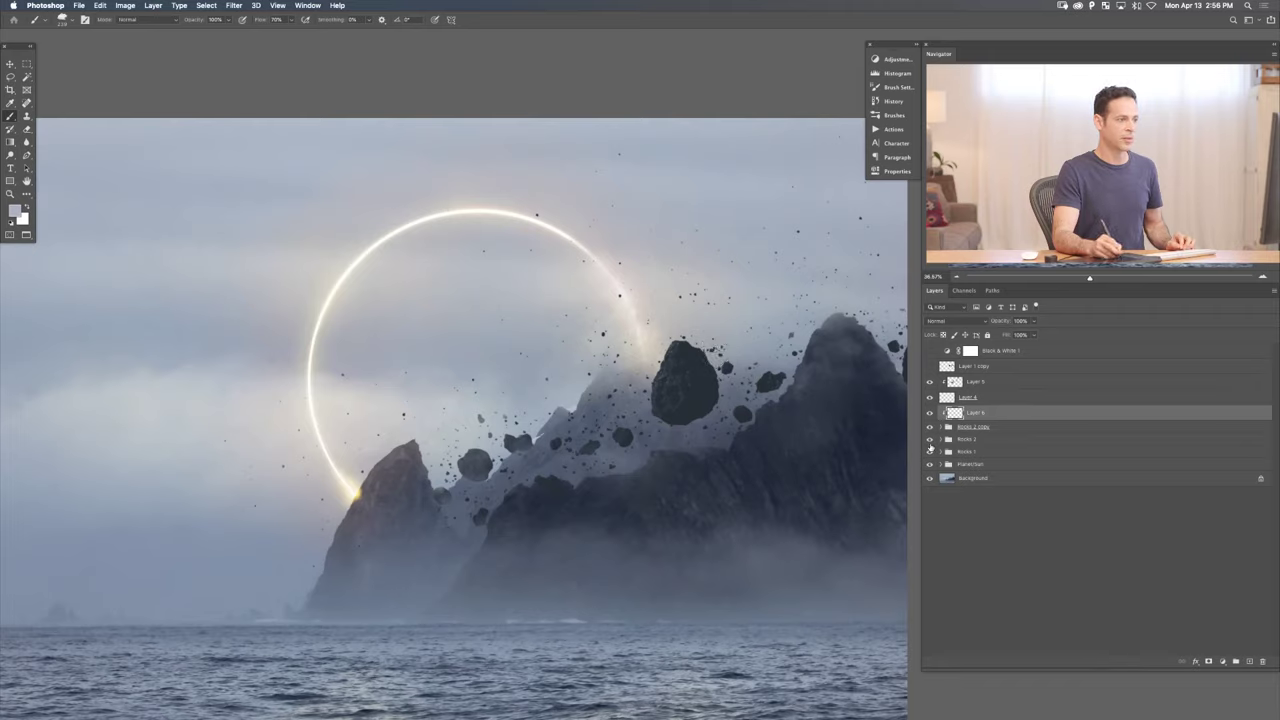
click(929, 464)
click(929, 464)
click(929, 452)
click(929, 452)
click(930, 397)
click(982, 381)
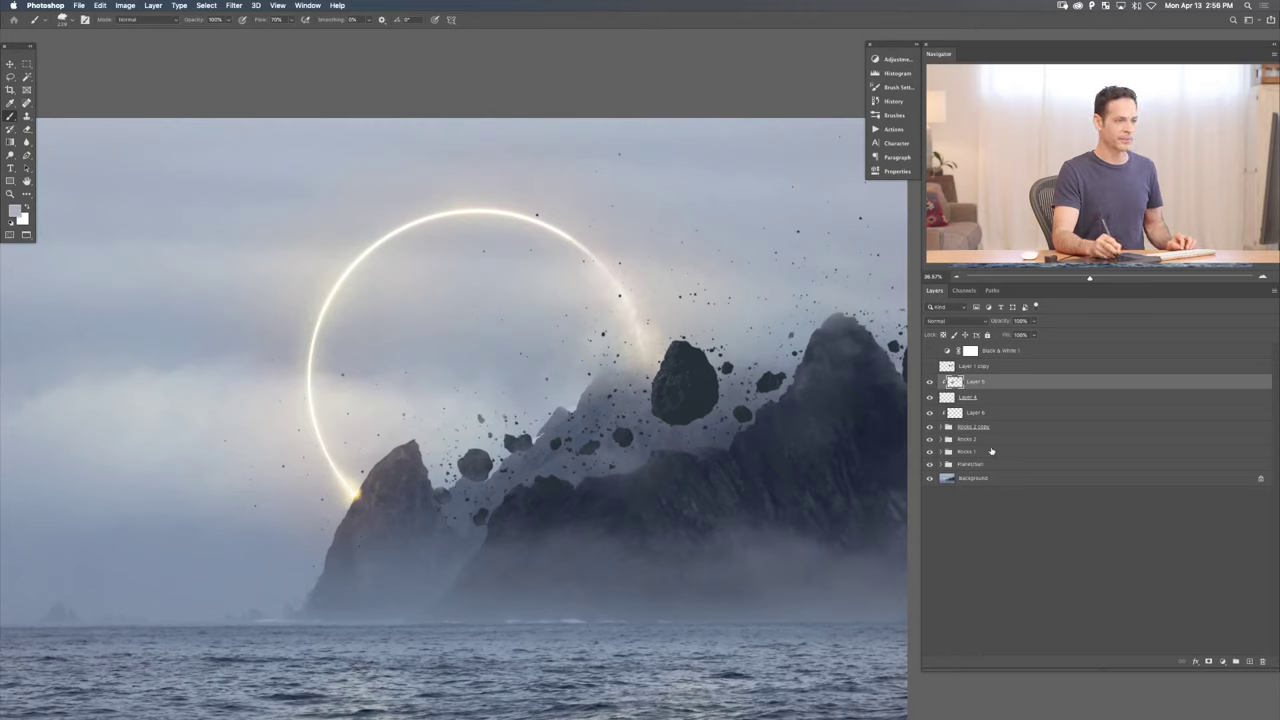
- Group Layer 5 through Rocks 1 and name the group 'Rocks'
shift+click(995, 451)
key(super+g)
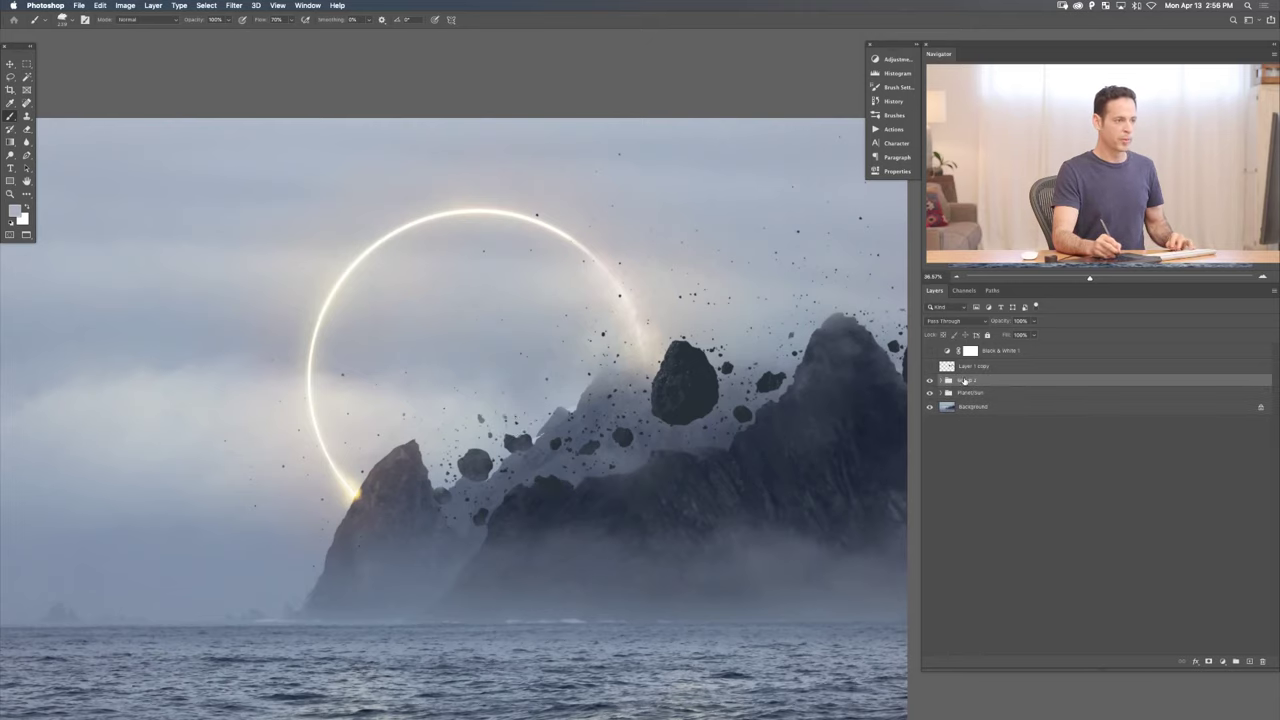
text(Rock)
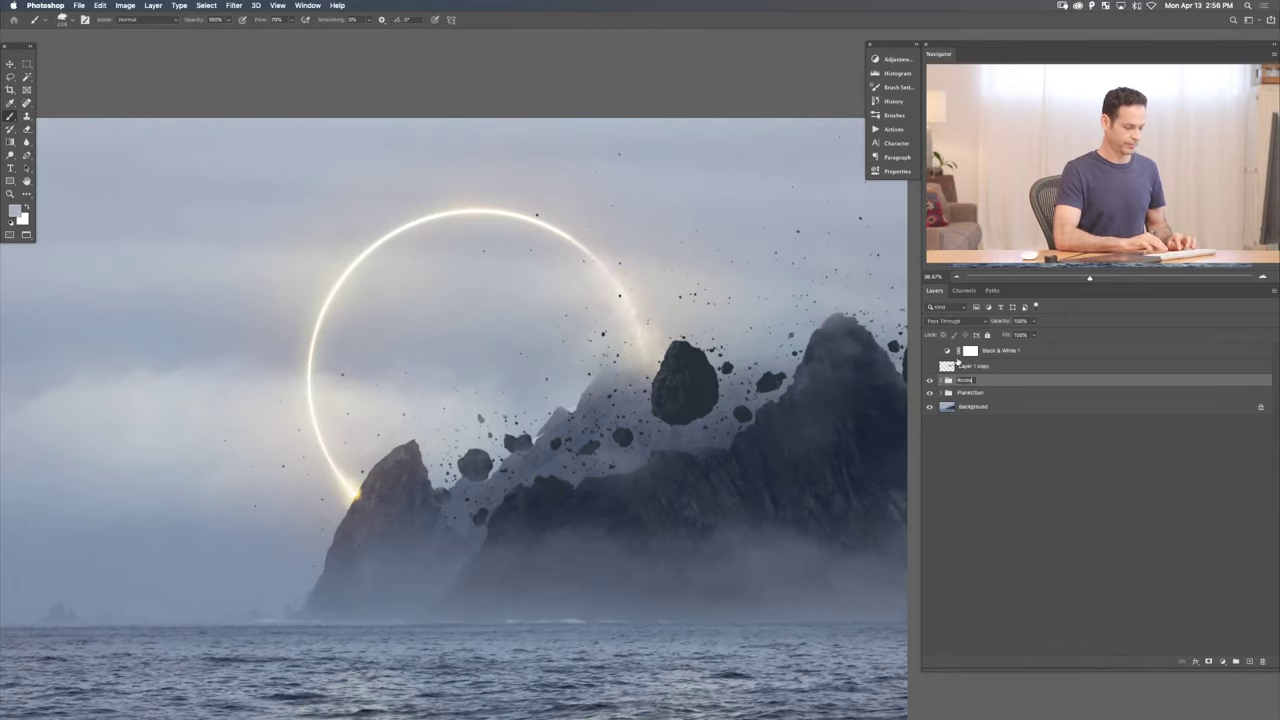
text(s)
key(Return)
- Zoom in to compare the peak with the Rocks group hidden and shown, then zoom out
drag(686, 487, 600, 487)
scroll(600, 487, up, 3)
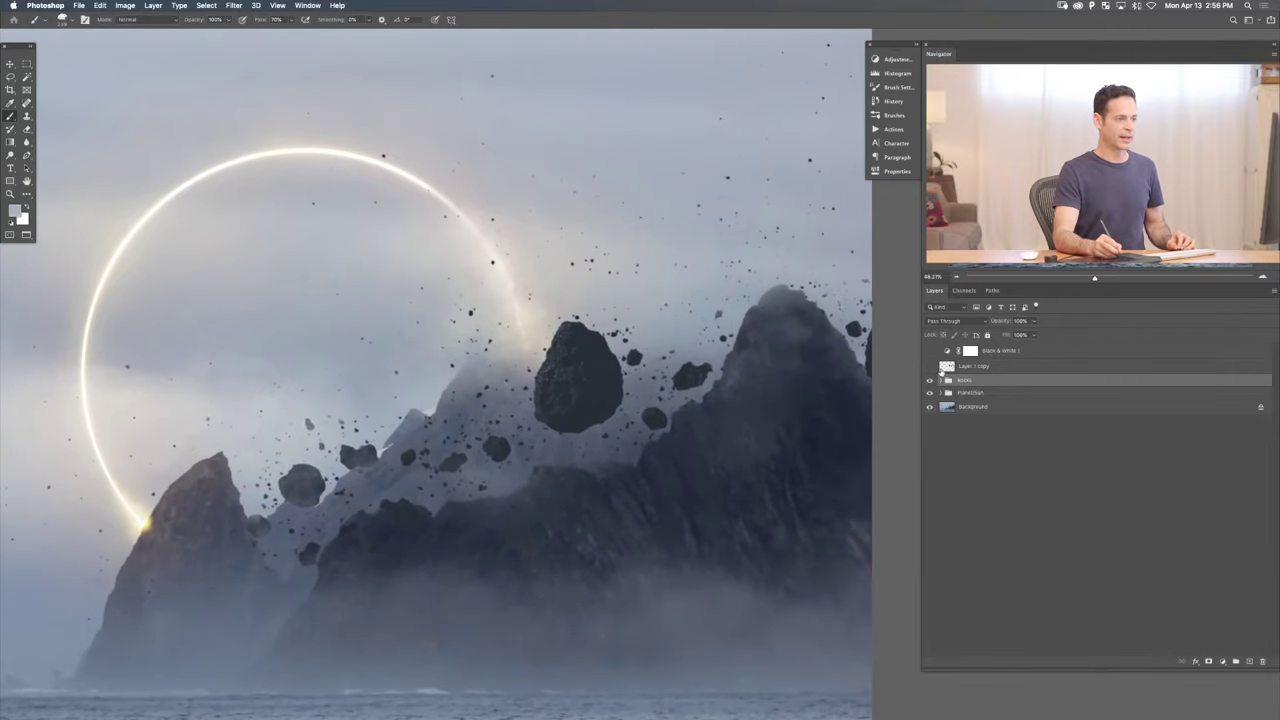
click(930, 380)
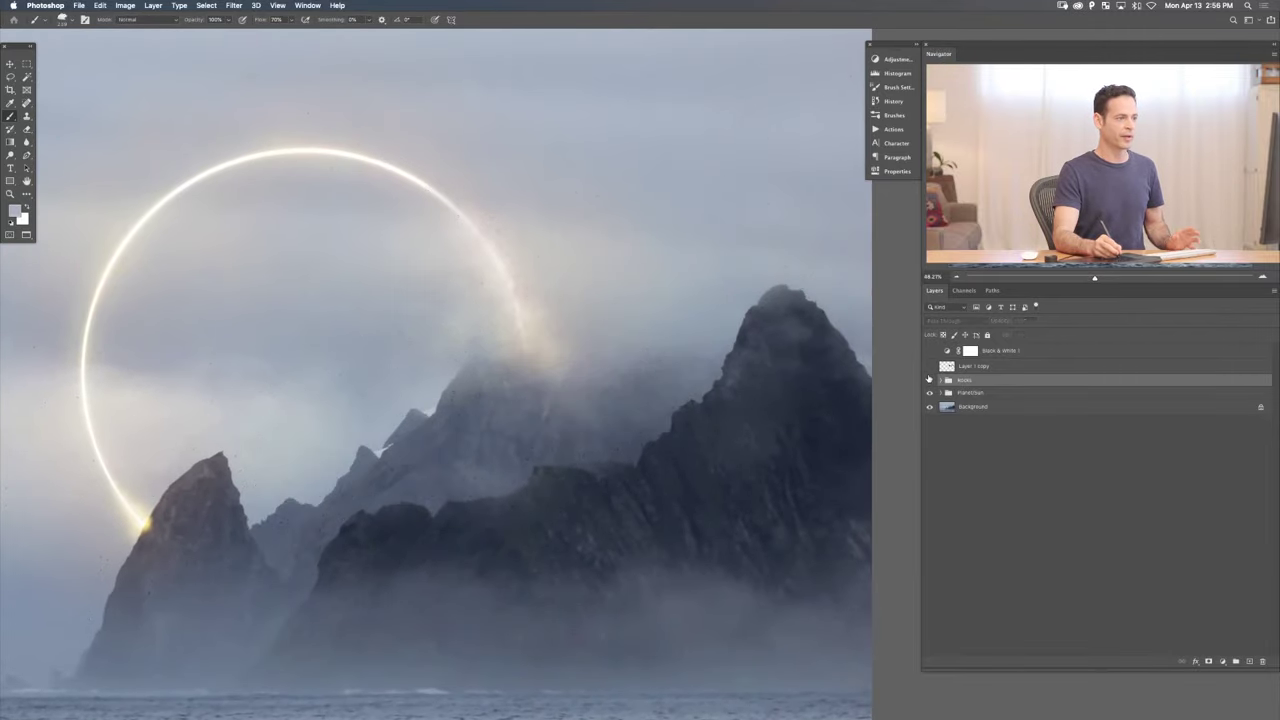
click(930, 380)
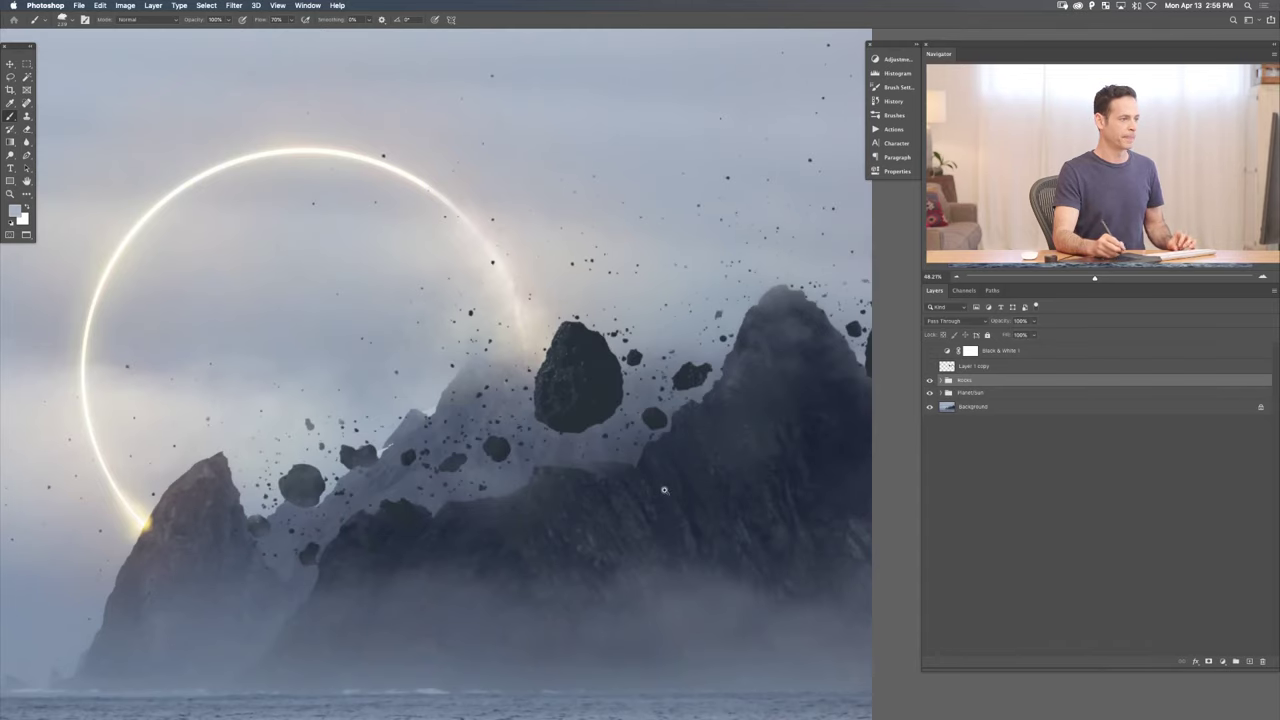
scroll(664, 490, down, 3)
drag(664, 490, 708, 460)
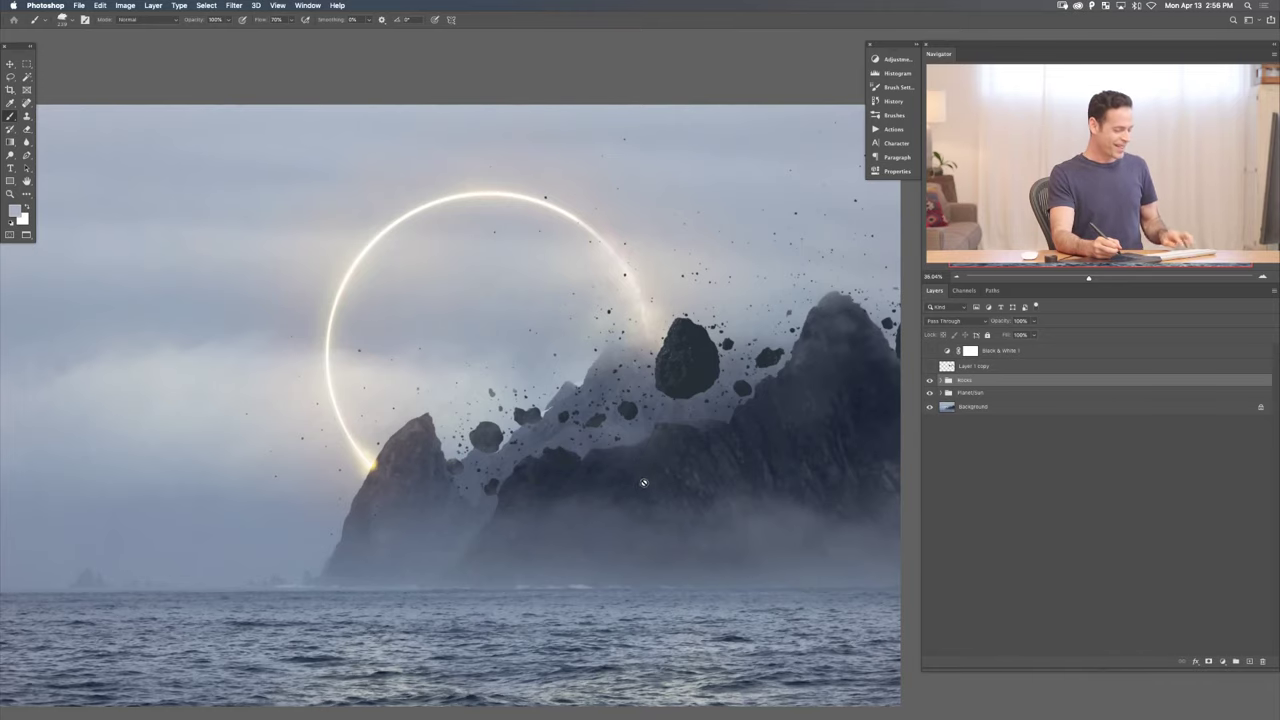
- Float the windows, close Untitled-1 without saving, and close the asteroid document
key(f)
key(super+minus)
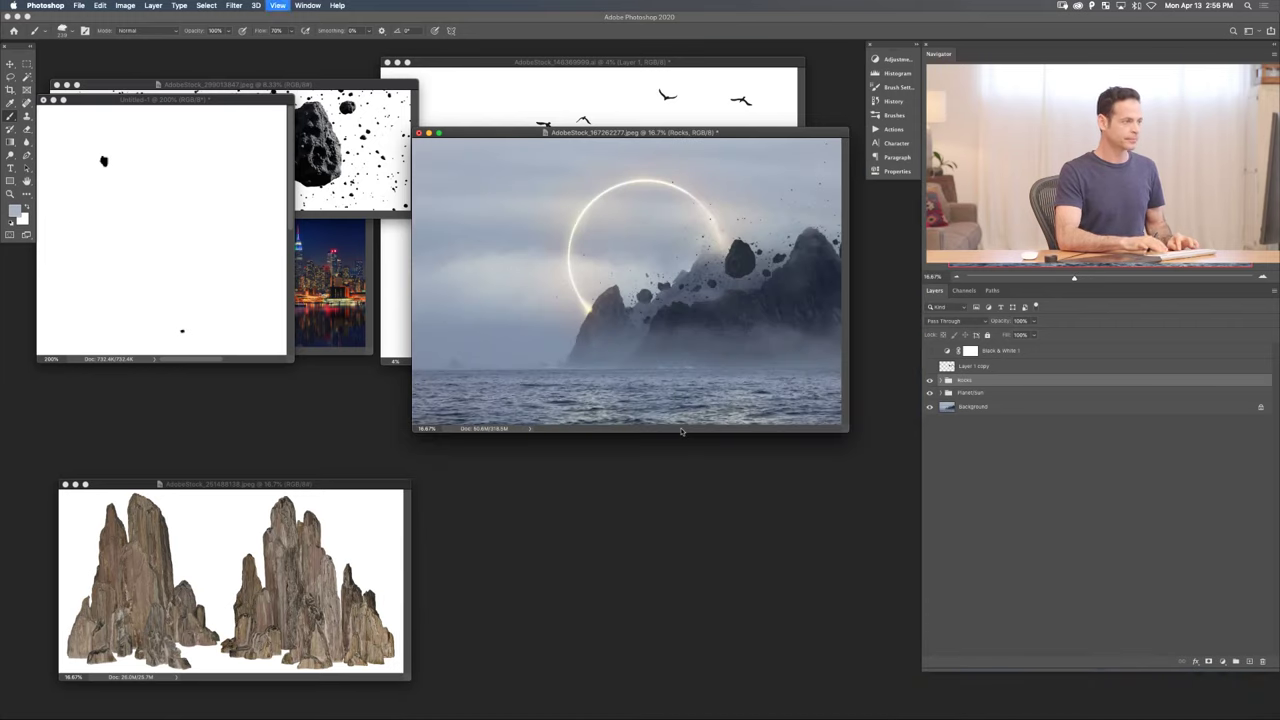
drag(575, 143, 564, 259)
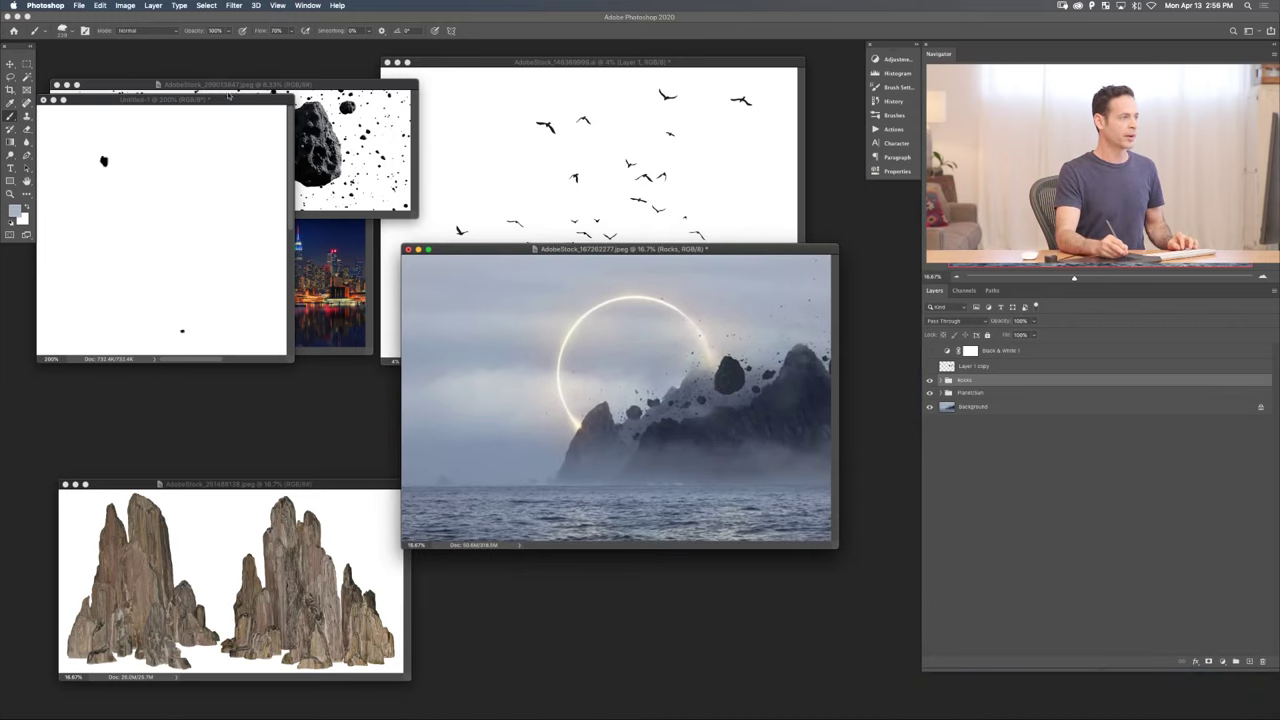
drag(165, 99, 167, 117)
key(super+w)
key(super+d)
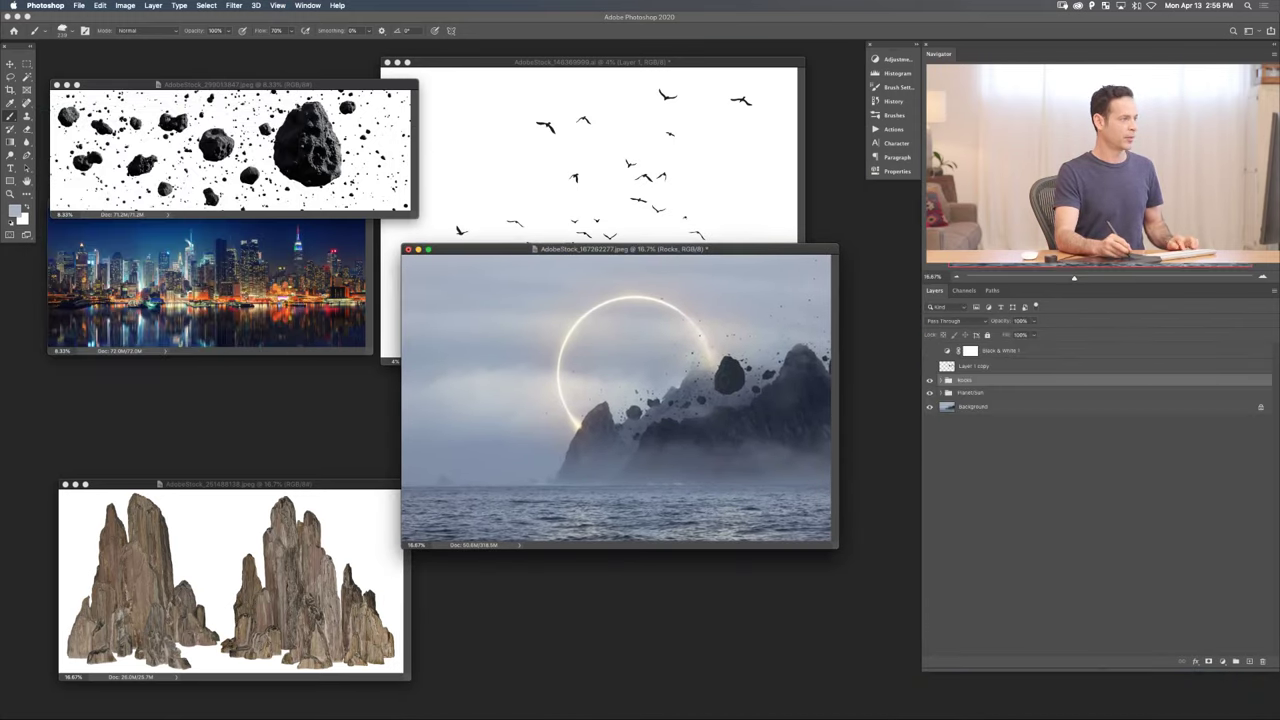
drag(324, 91, 325, 85)
key(super+w)
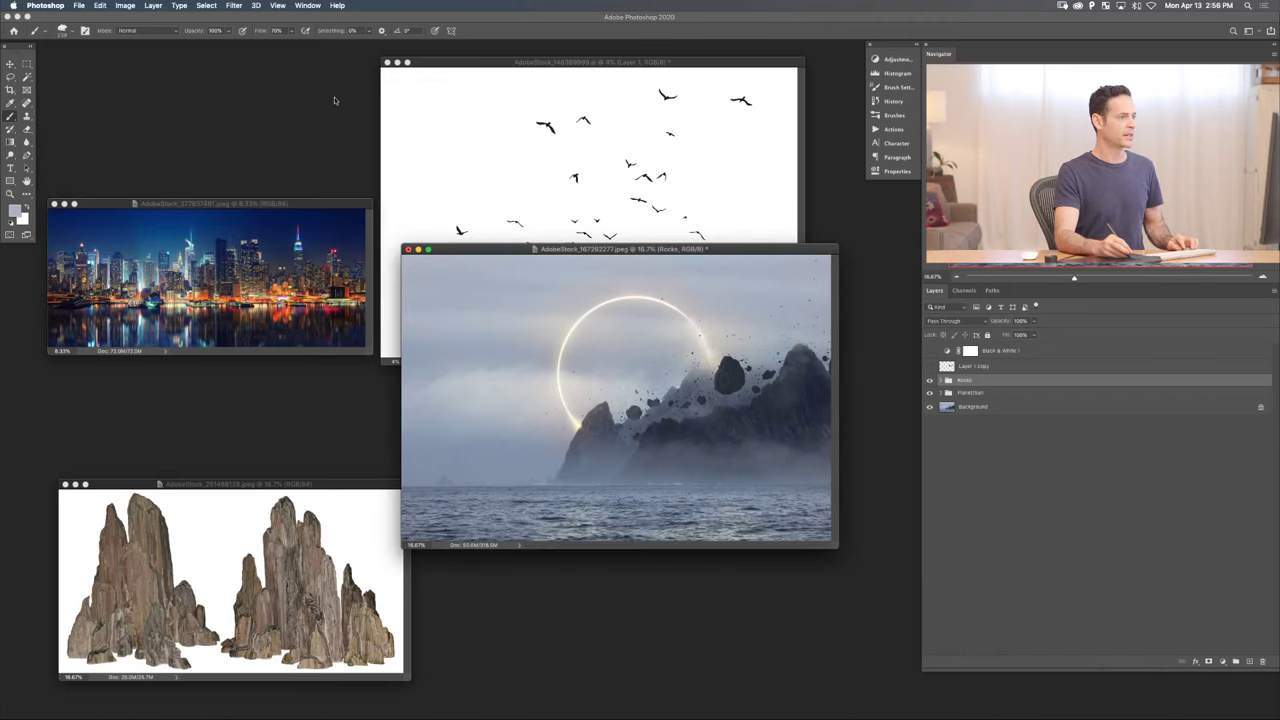
click(474, 66)
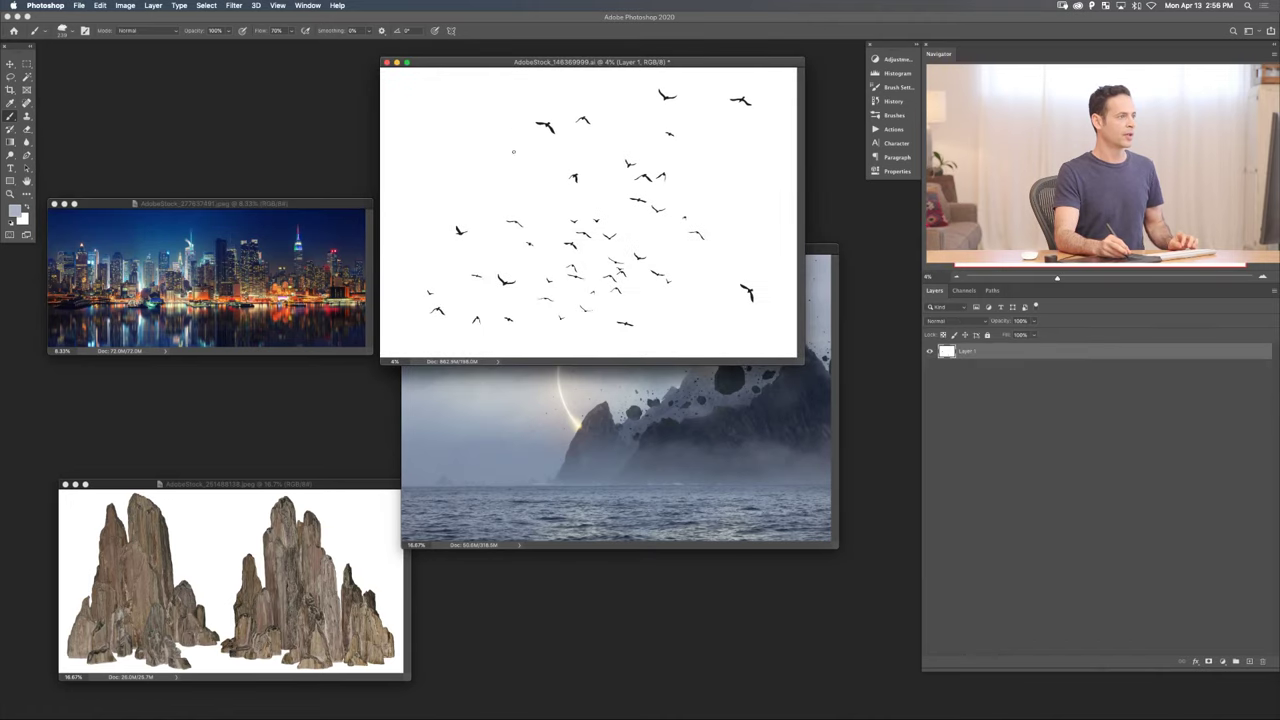
- Drag the birds into the seascape, scale them to 14%, flip horizontally and place over the sky
click(10, 64)
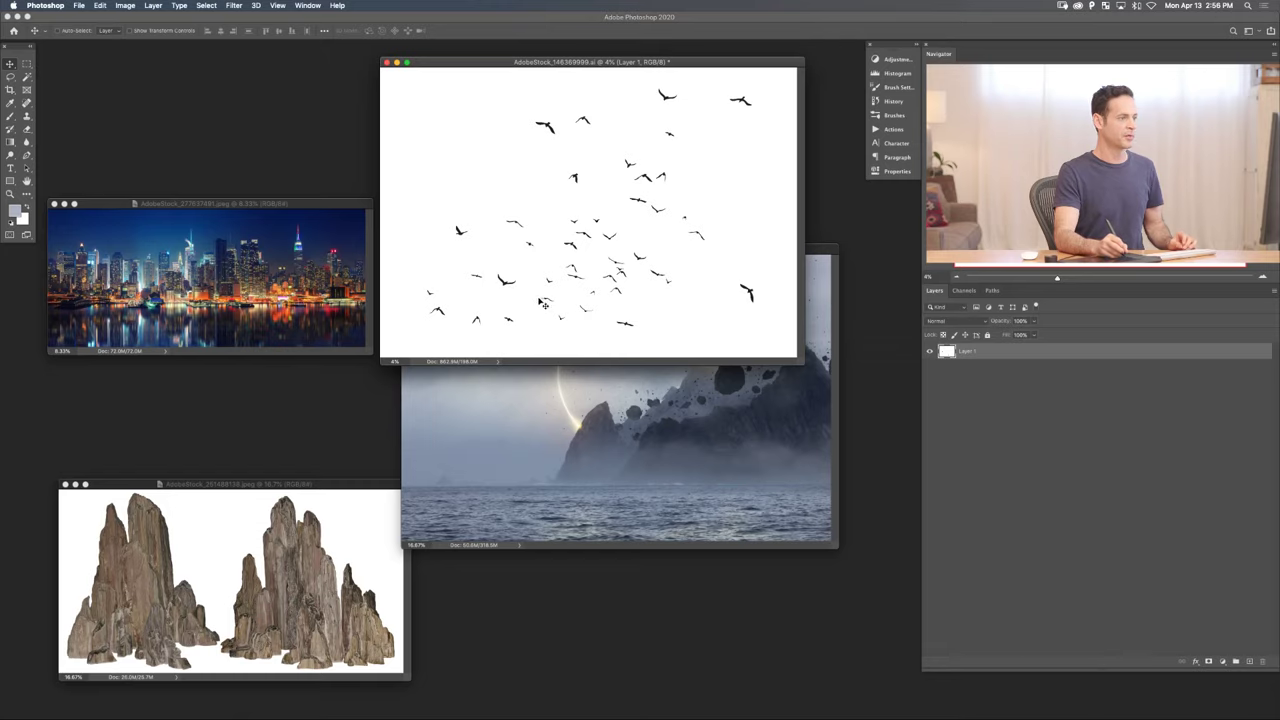
drag(545, 289, 644, 446)
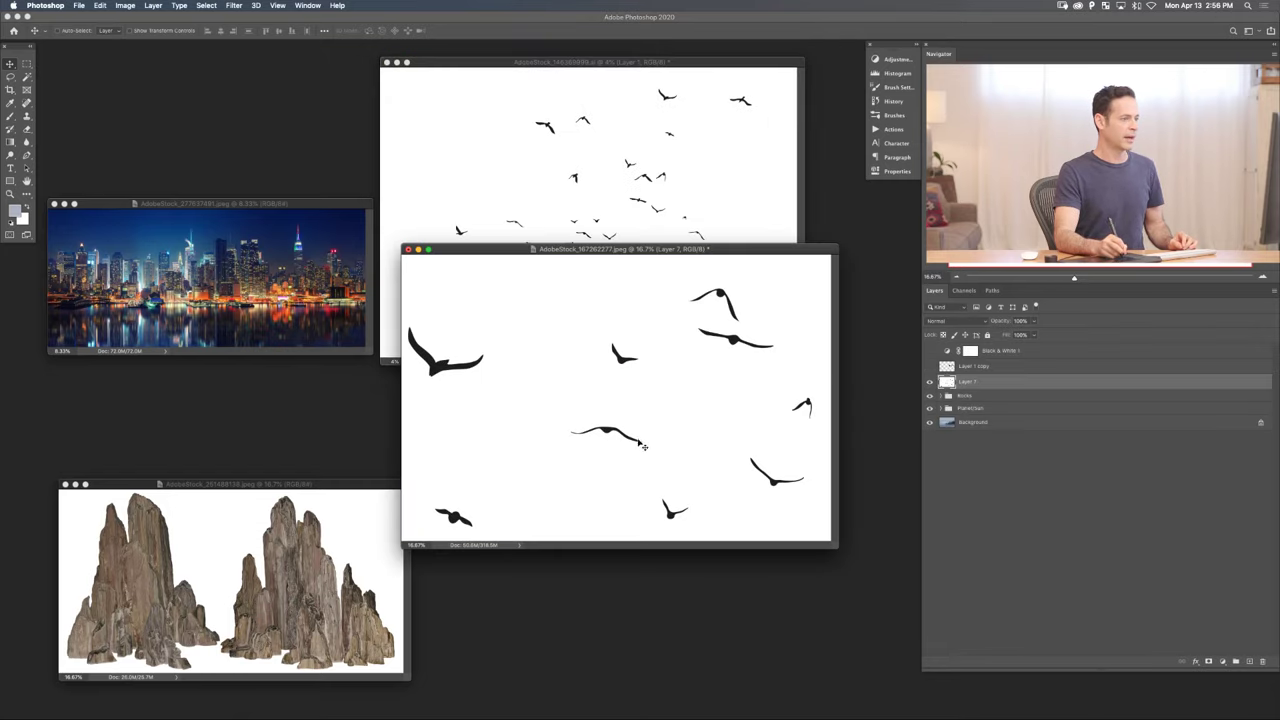
key(f)
key(ctrl+t)
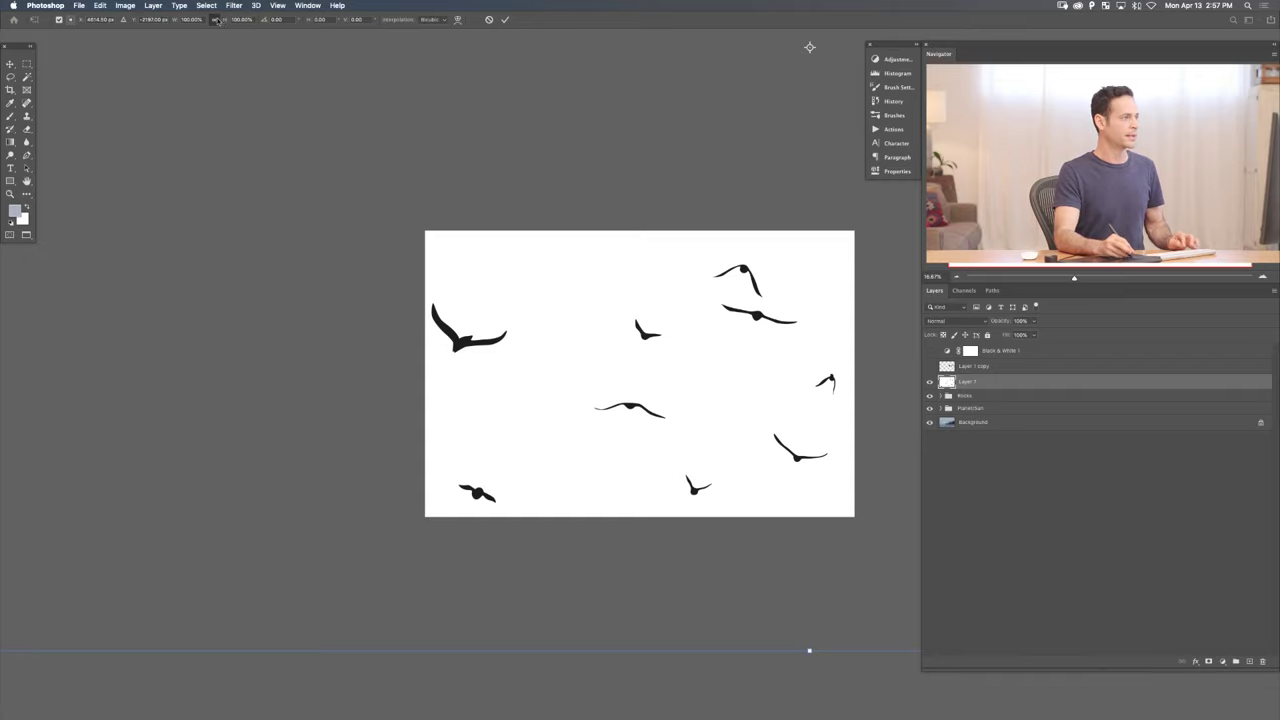
mouse_move(226, 17)
mouse_down()
mouse_move(181, 30)
mouse_move(238, 22)
mouse_up()
drag(723, 106, 485, 425)
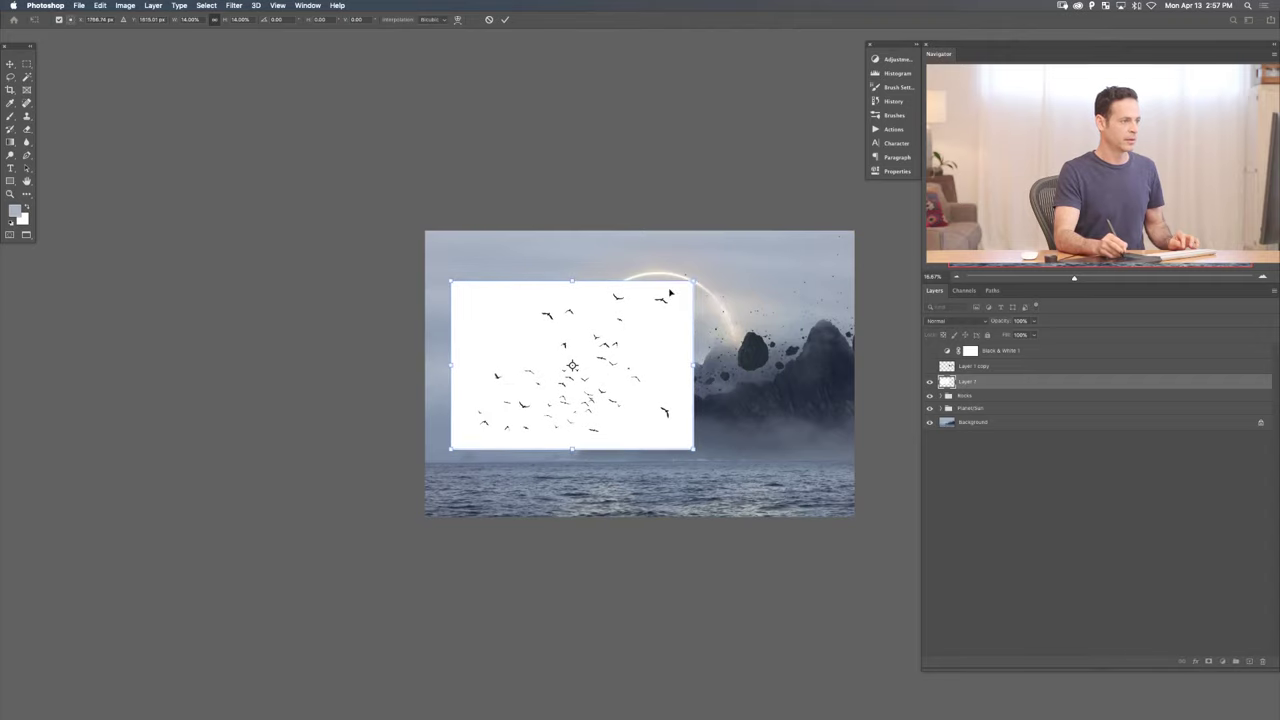
drag(694, 285, 483, 430)
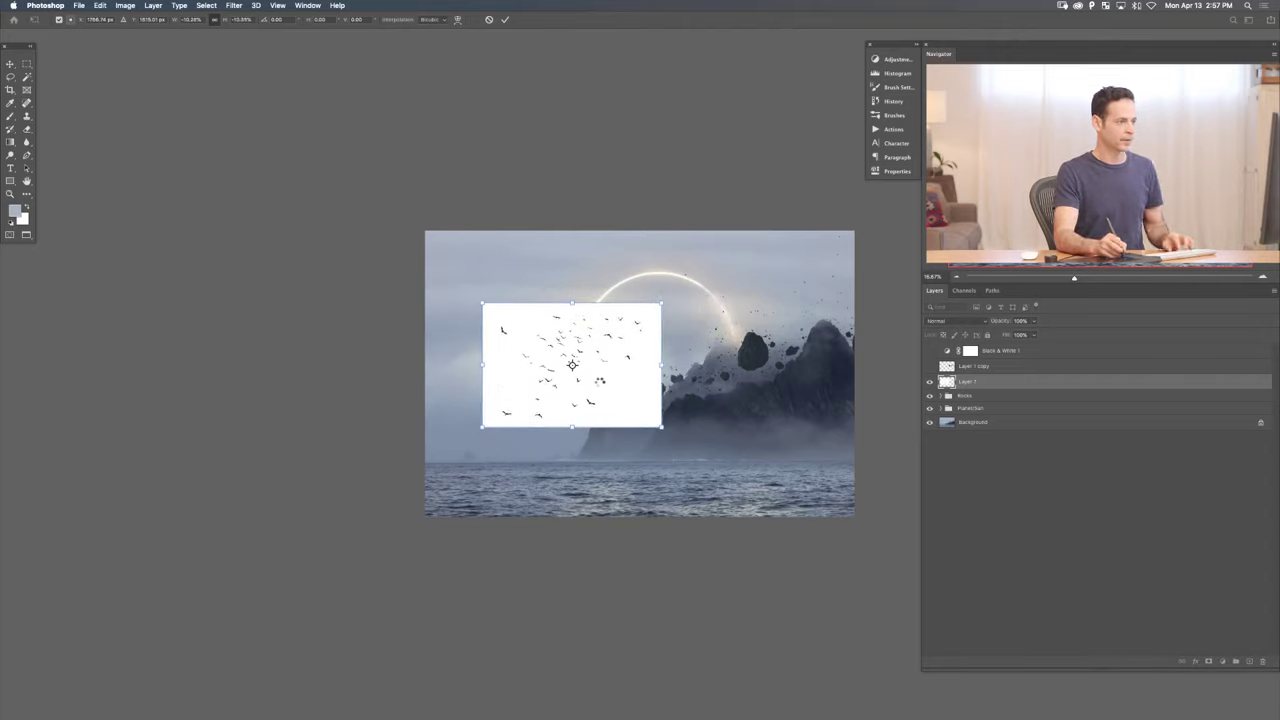
double_click(594, 393)
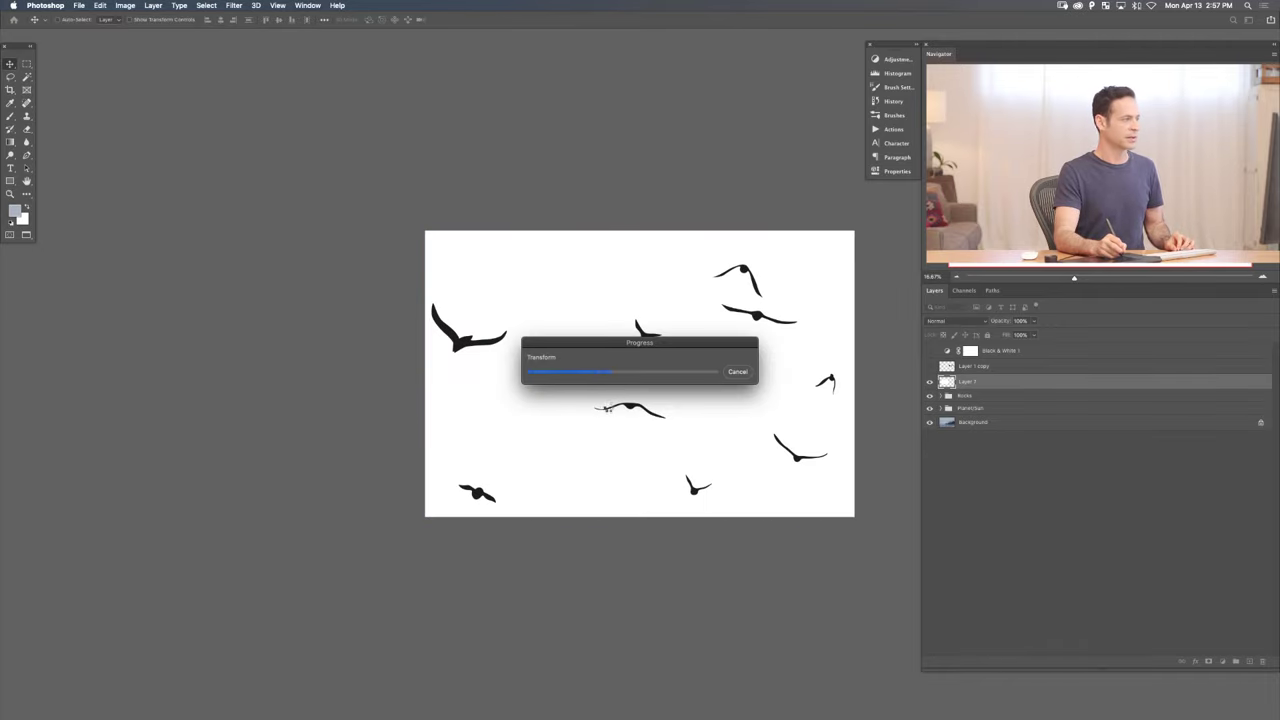
scroll(585, 397, up, 5)
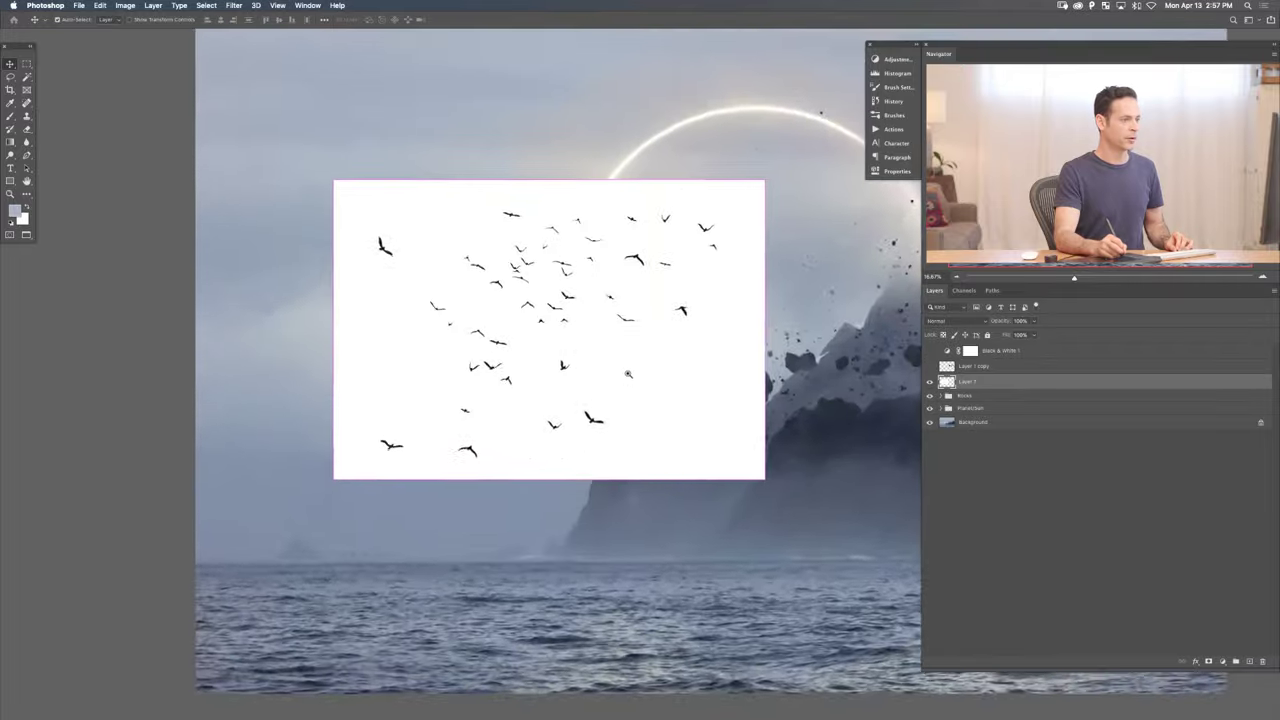
drag(609, 394, 621, 434)
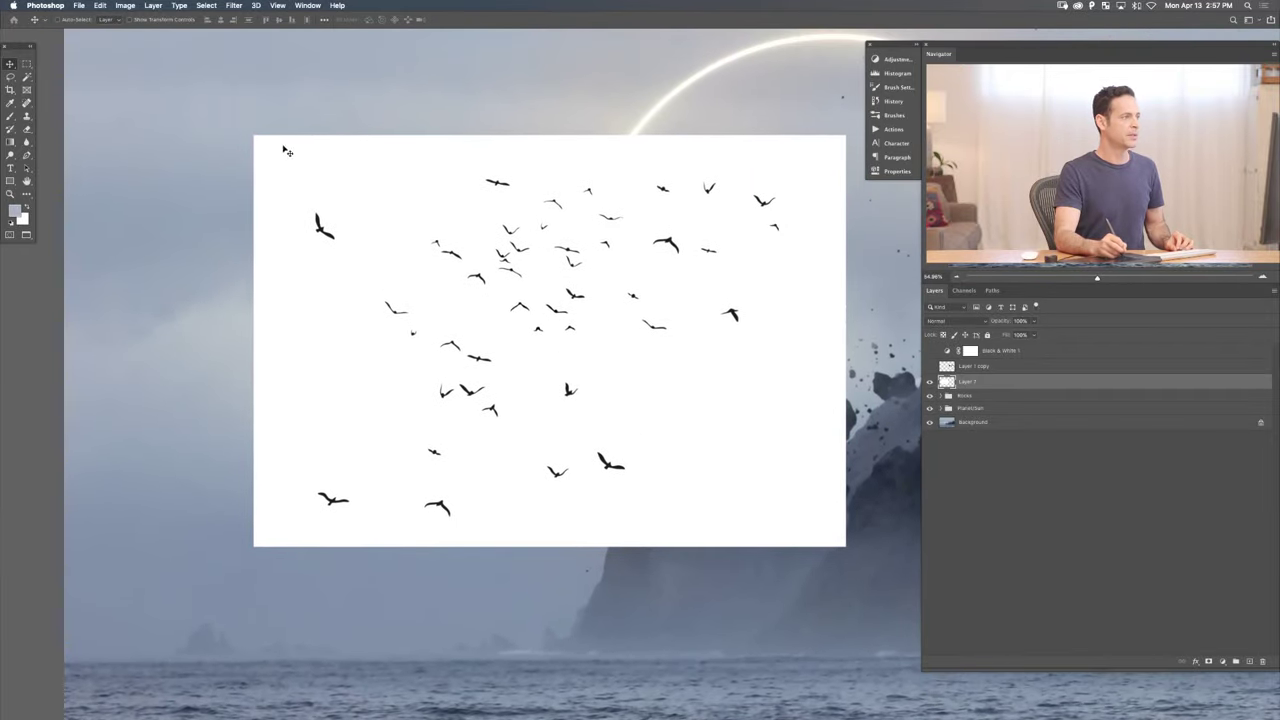
click(205, 6)
- Select the birds with Color Range and mask out the white backdrop
click(230, 111)
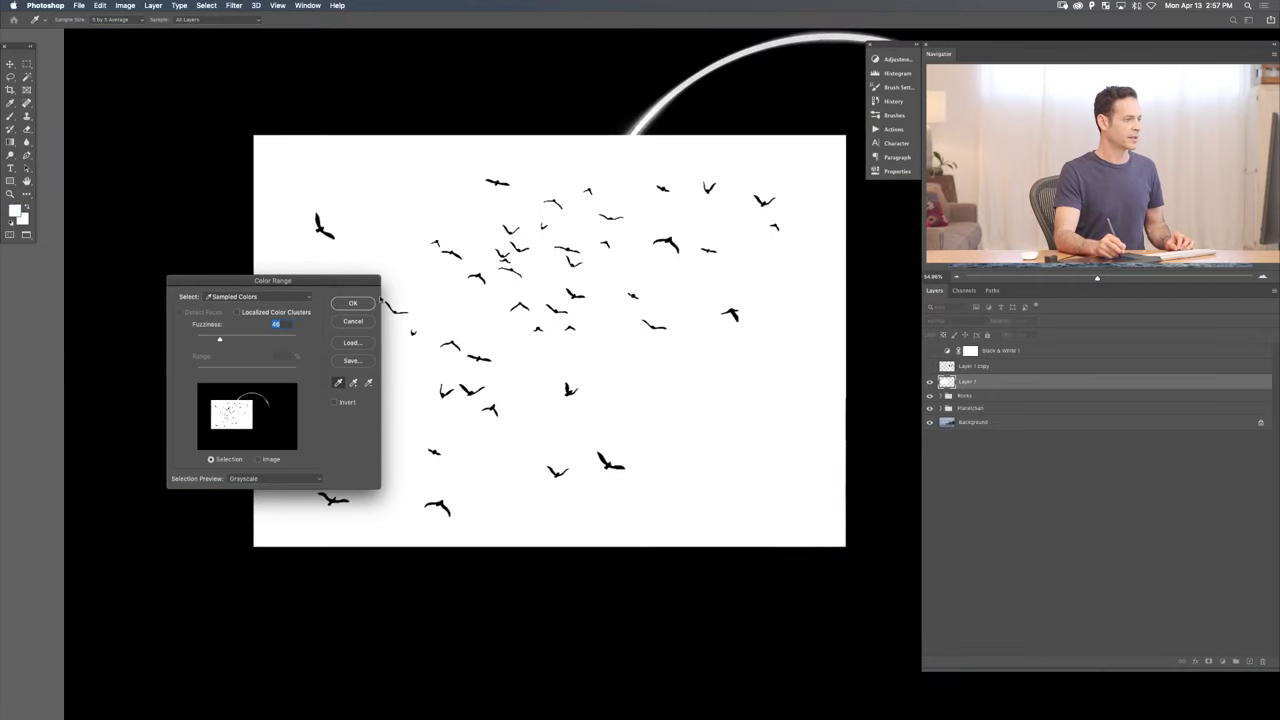
click(370, 305)
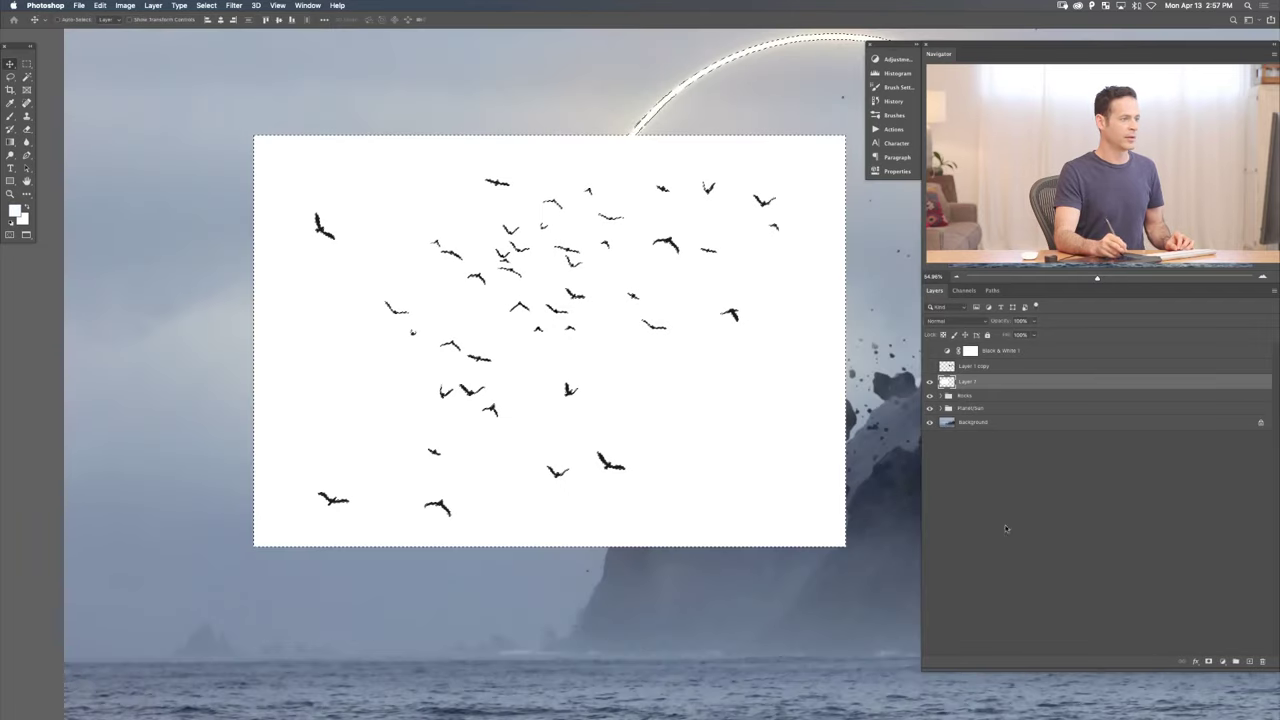
click(1207, 662)
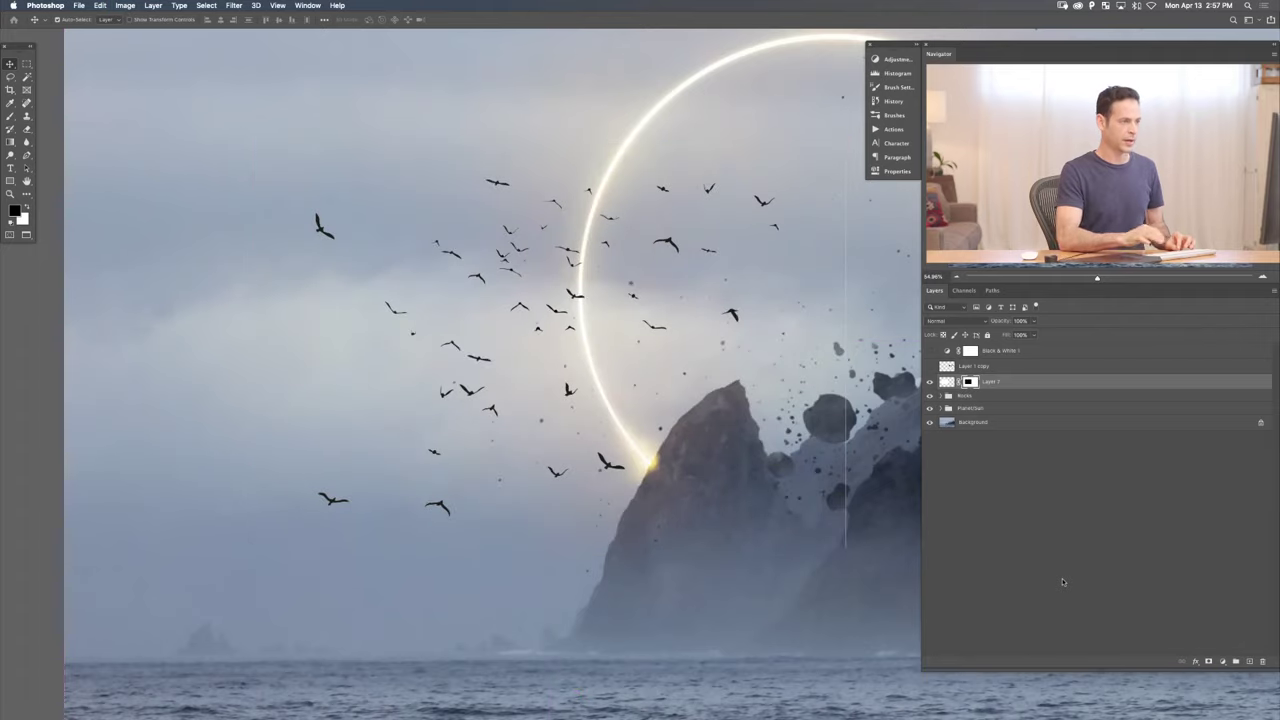
- Marquee the stray vertical line, lower fog band and top sky strip, deselect, then open the mask options
drag(797, 460, 729, 476)
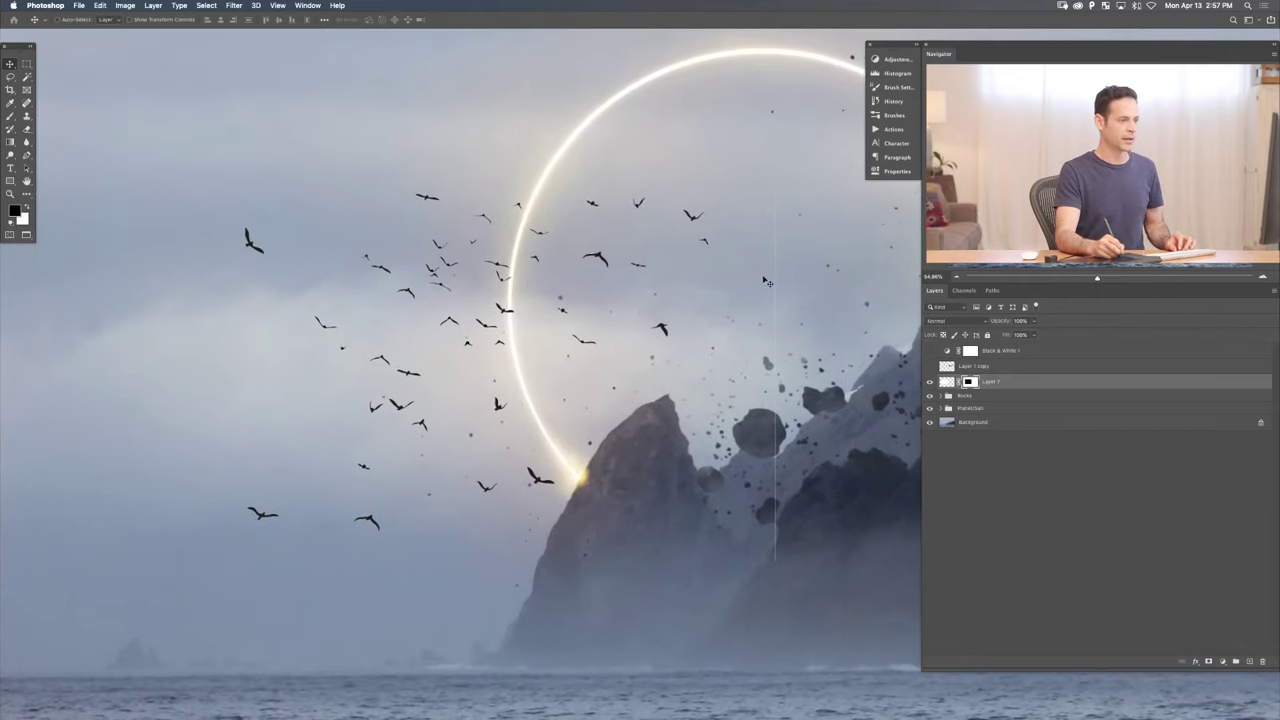
key(m)
drag(802, 85, 753, 605)
key(x)
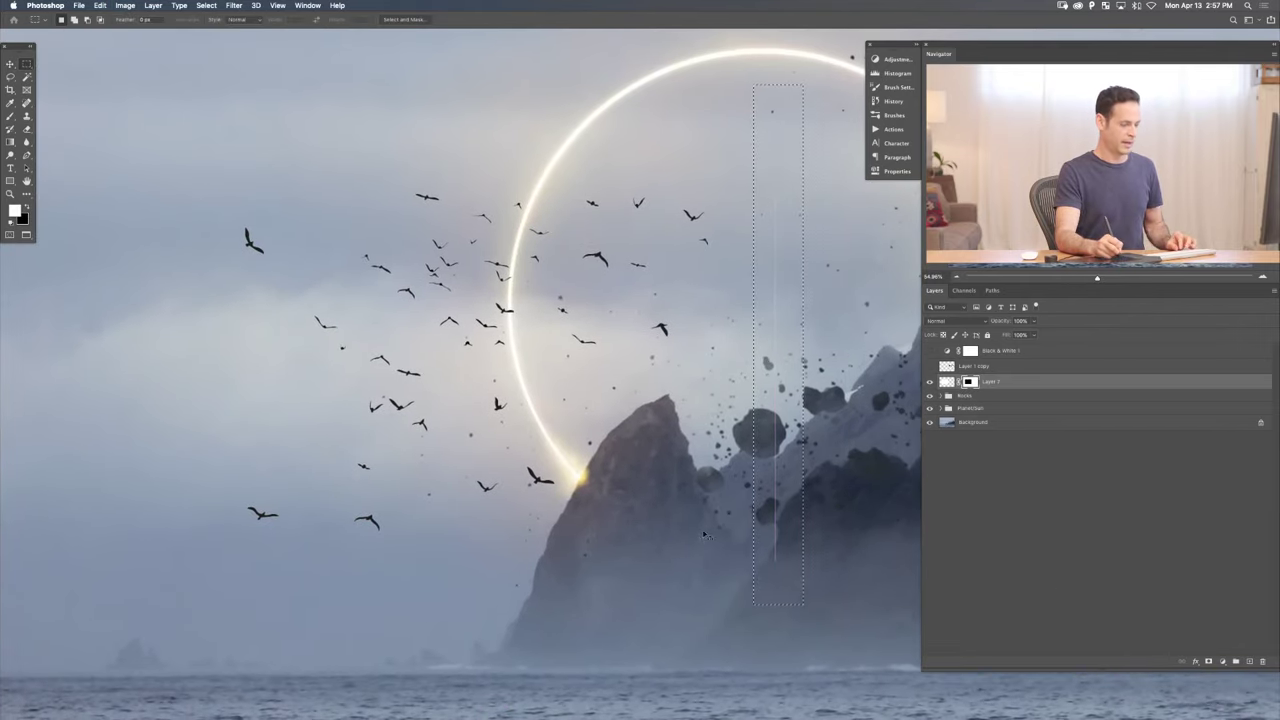
drag(64, 624, 818, 546)
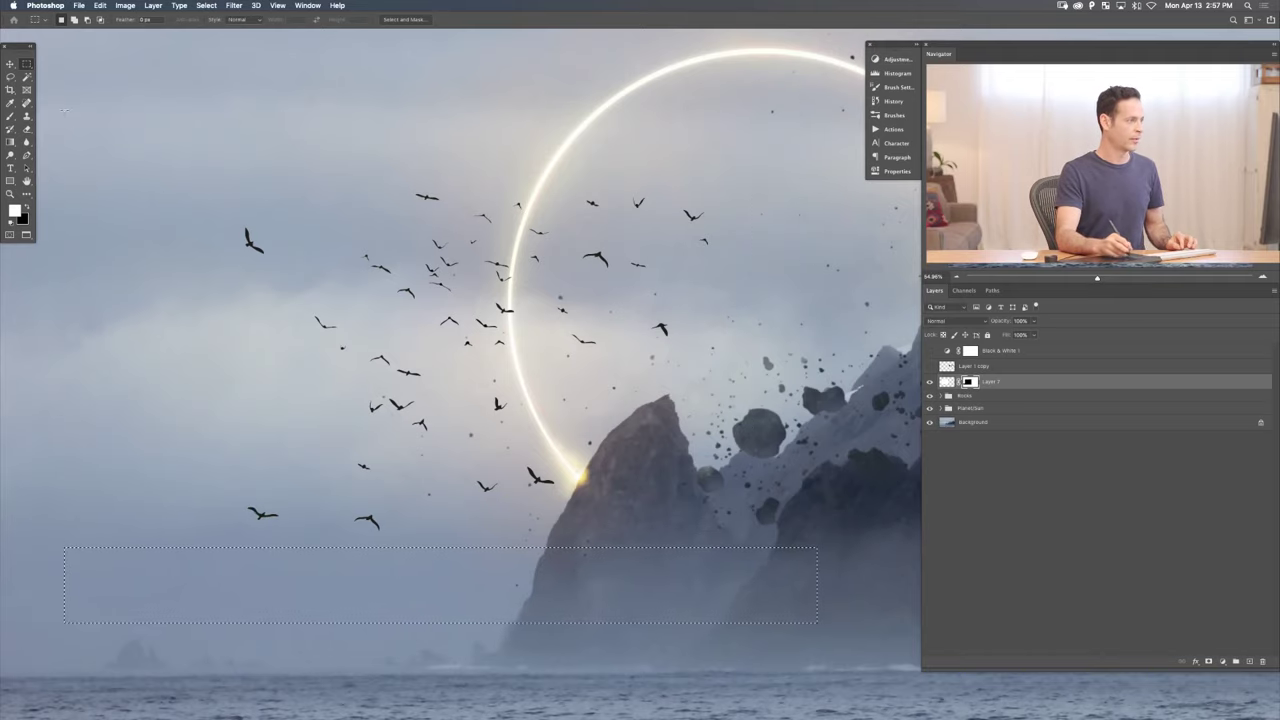
drag(75, 100, 211, 627)
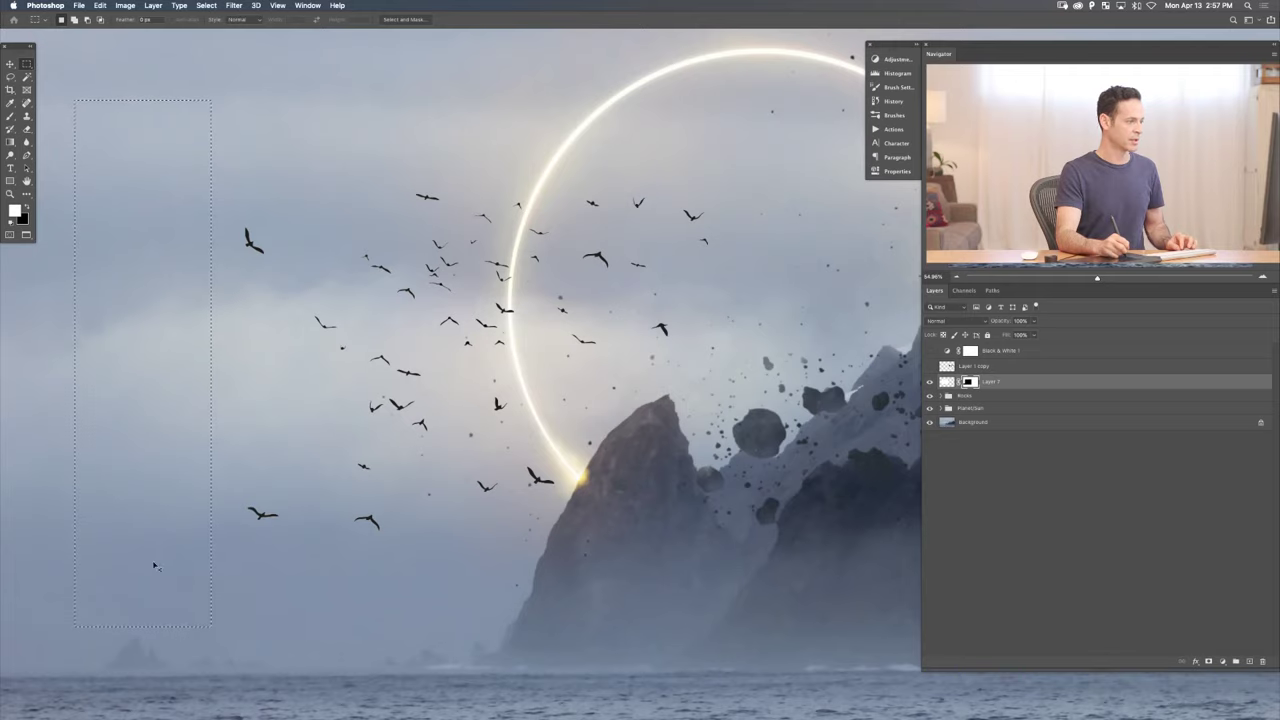
drag(158, 62, 862, 175)
click(565, 387)
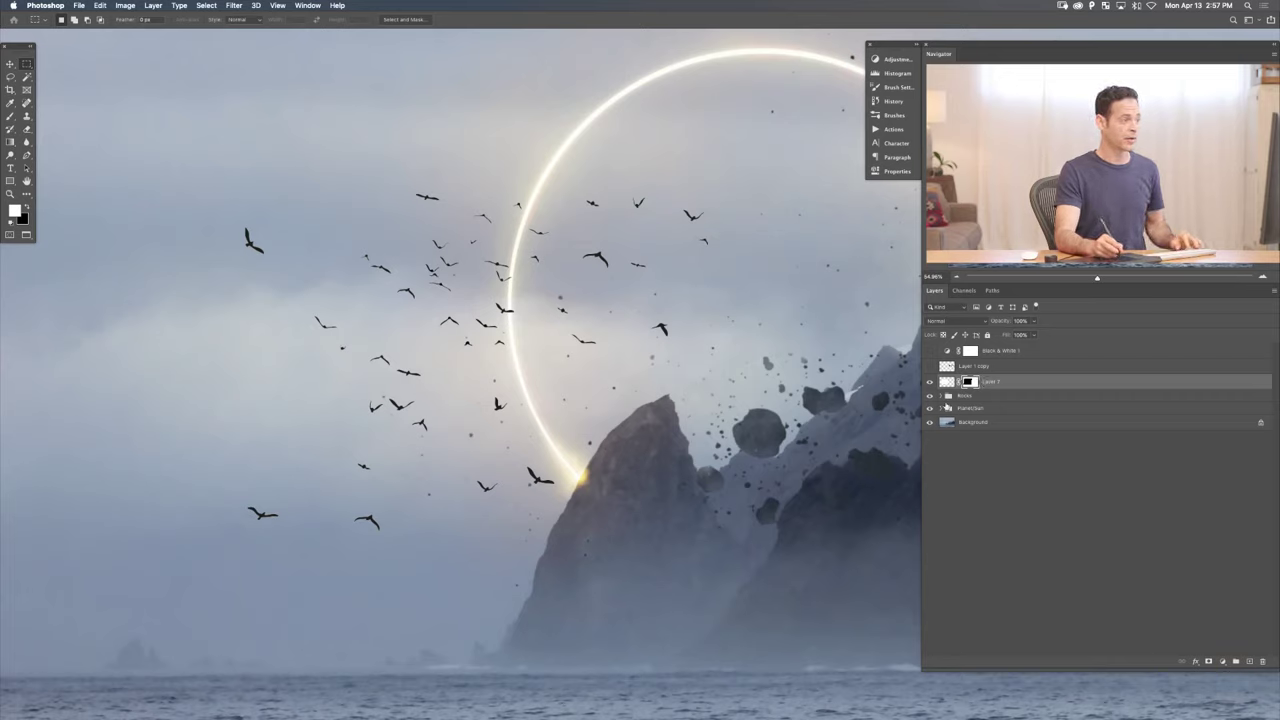
right_click(969, 381)
- Delete the birds layer mask, scale the flock down, and move it down-left
click(1000, 407)
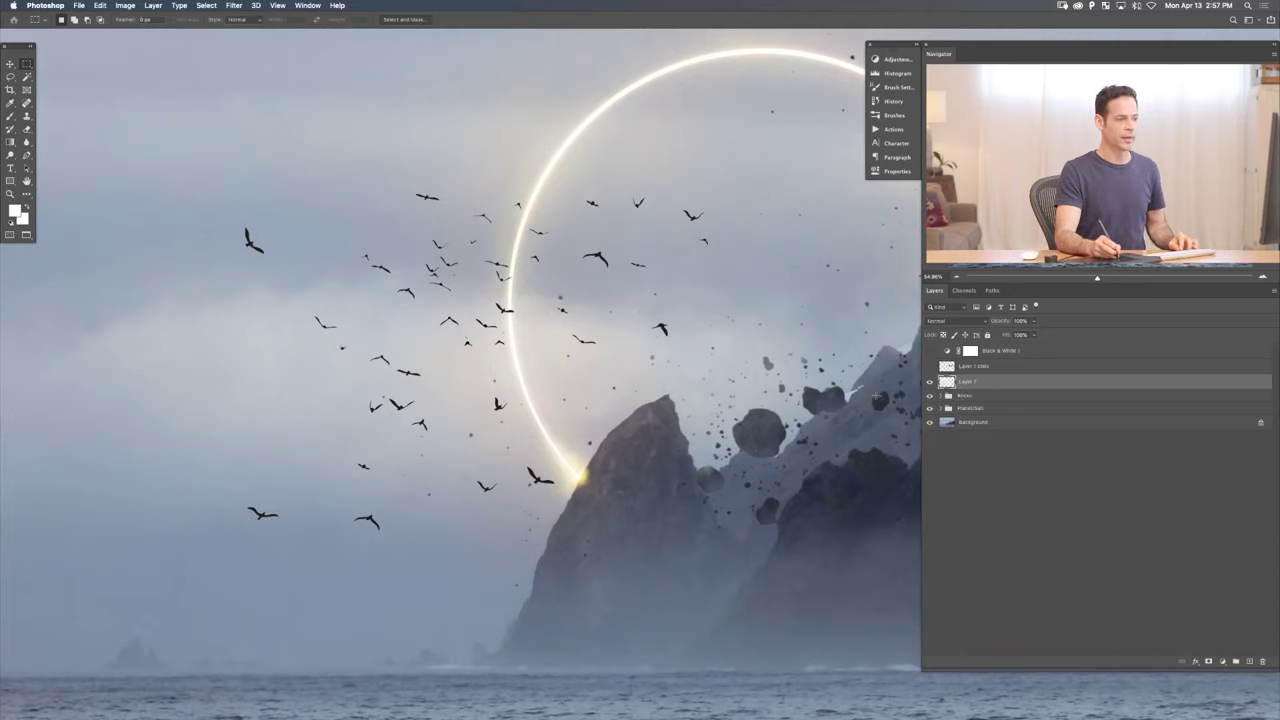
key(super+t)
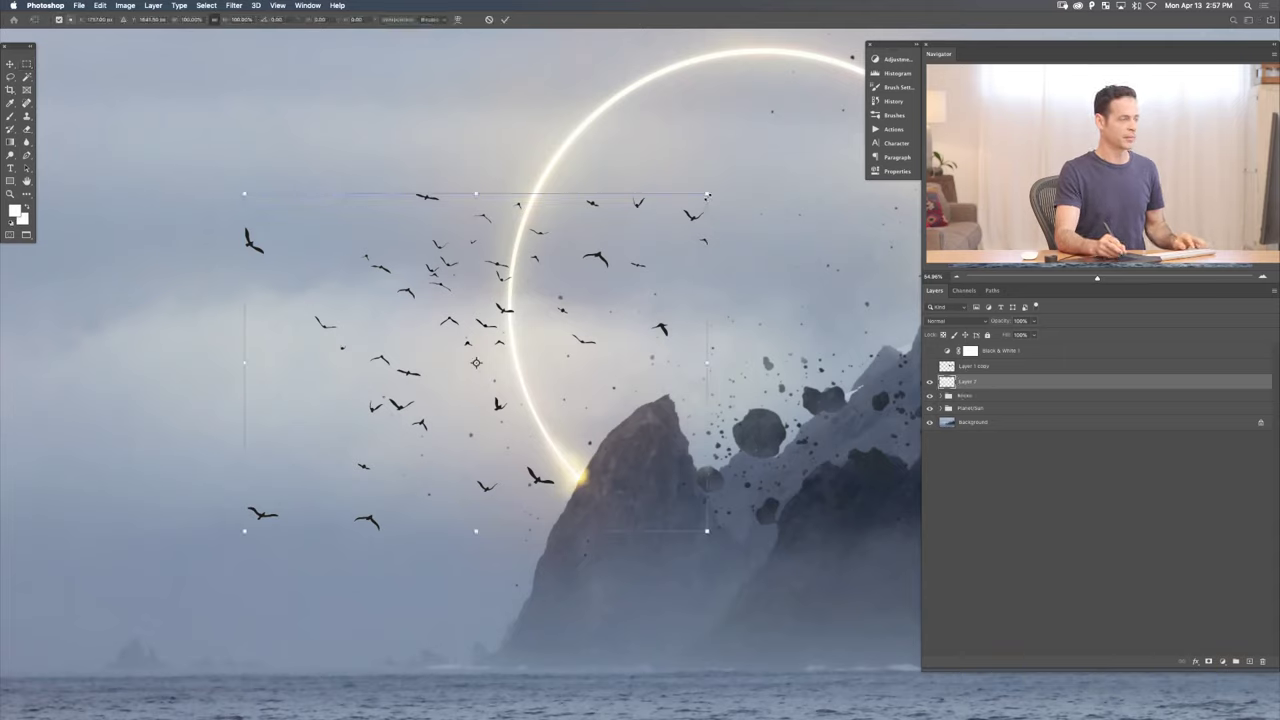
drag(707, 195, 499, 345)
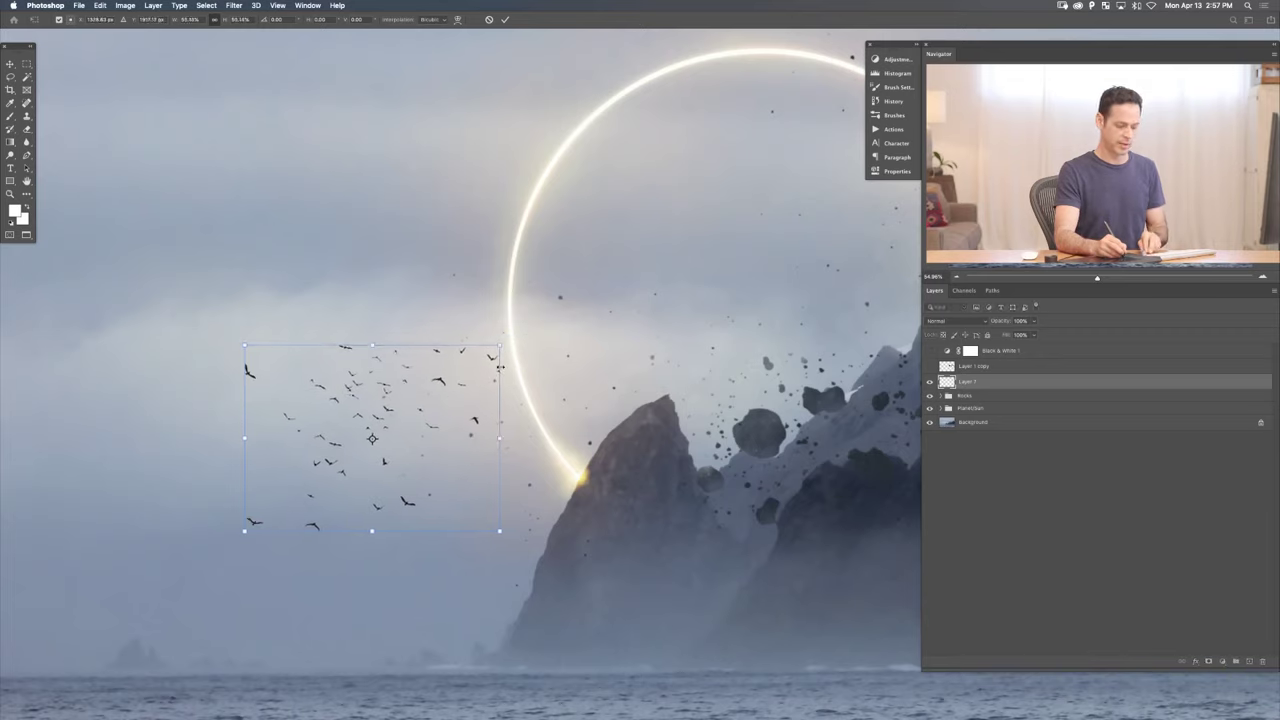
key(Return)
key(m)
key(v)
drag(400, 450, 364, 580)
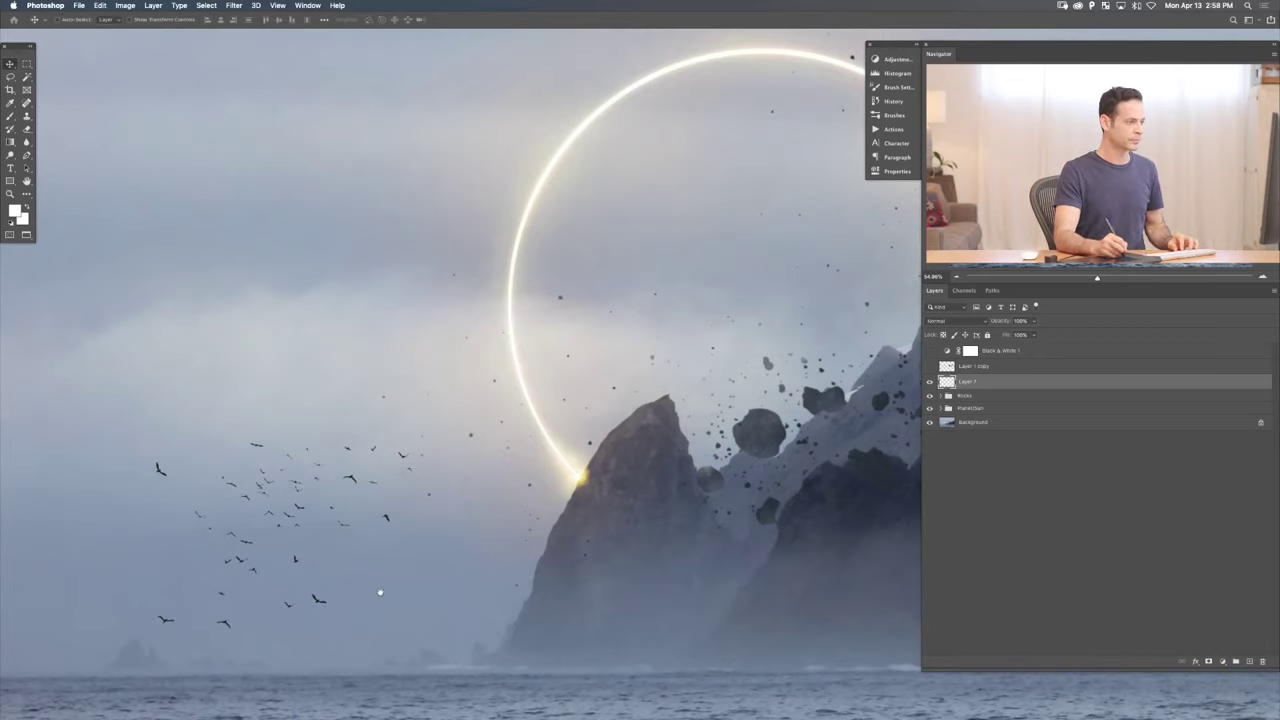
- Shrink the flock slightly more and nudge it into place near the horizon
scroll(364, 580, down, 2)
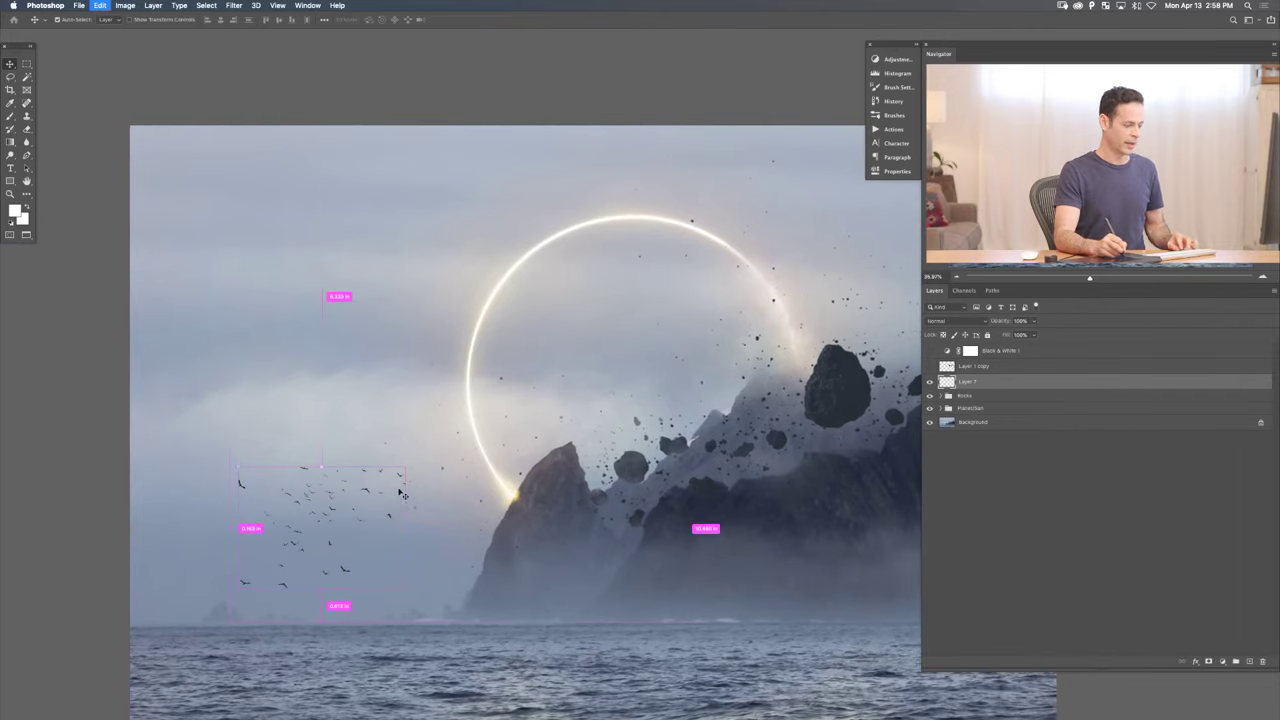
key(ctrl+t)
drag(410, 470, 364, 496)
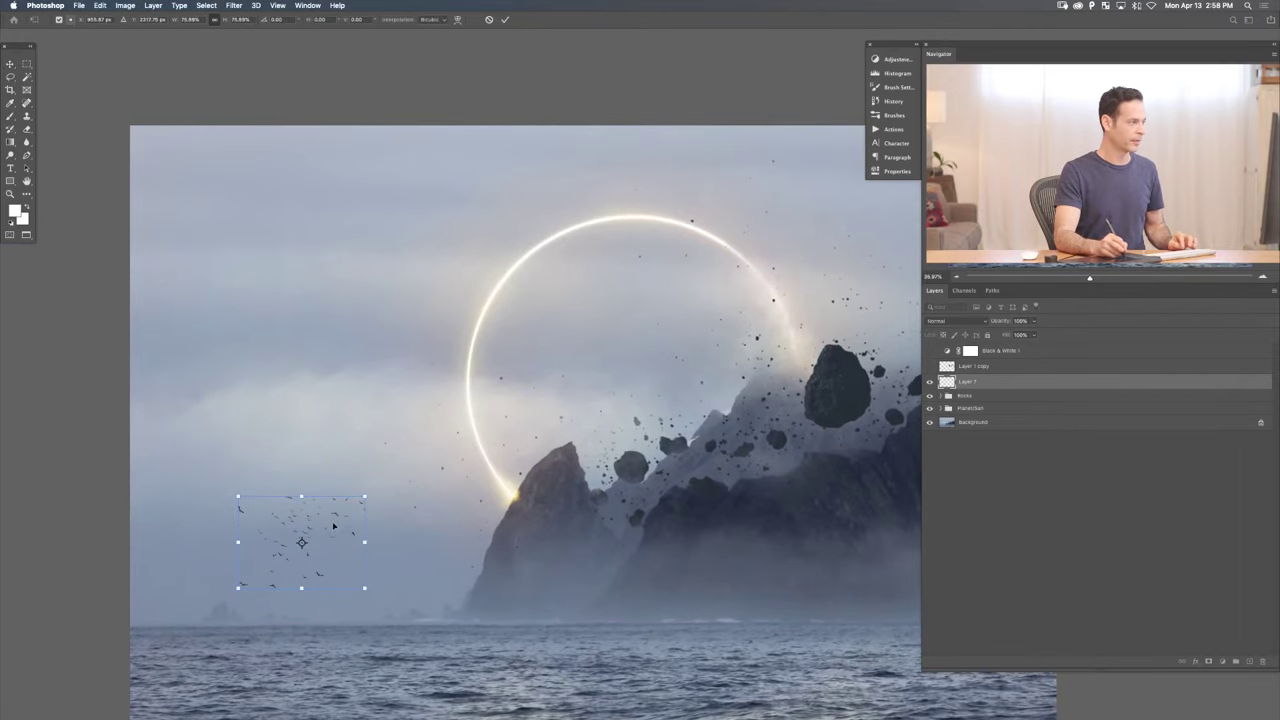
key(Return)
drag(464, 586, 571, 534)
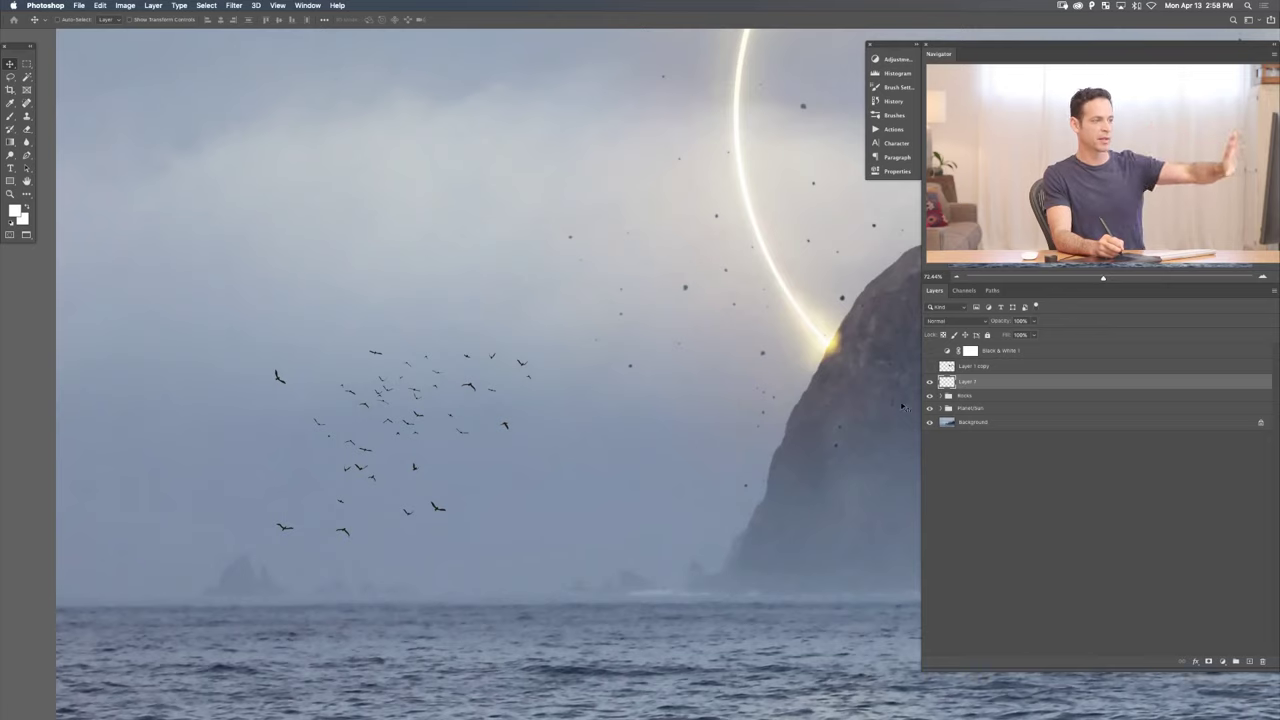
- Apply a small-radius Gaussian Blur from Filter > Blur to the birds layer
click(233, 5)
mouse_move(300, 124)
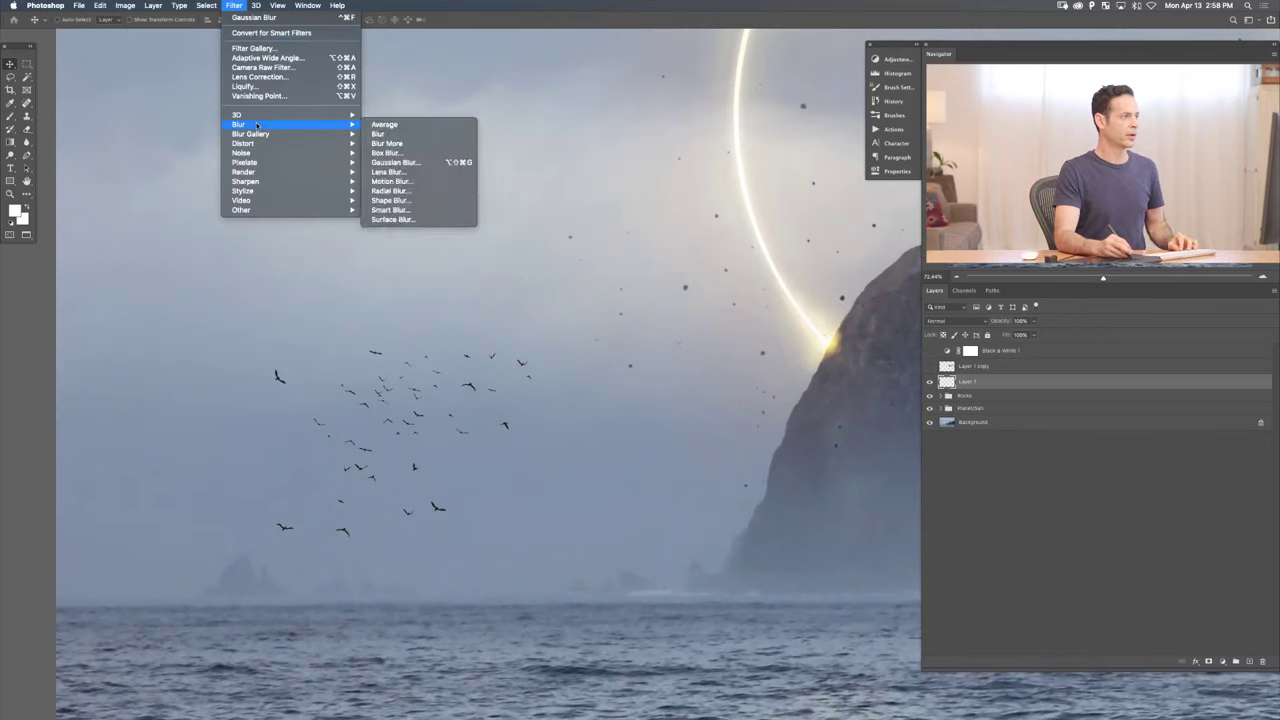
click(412, 162)
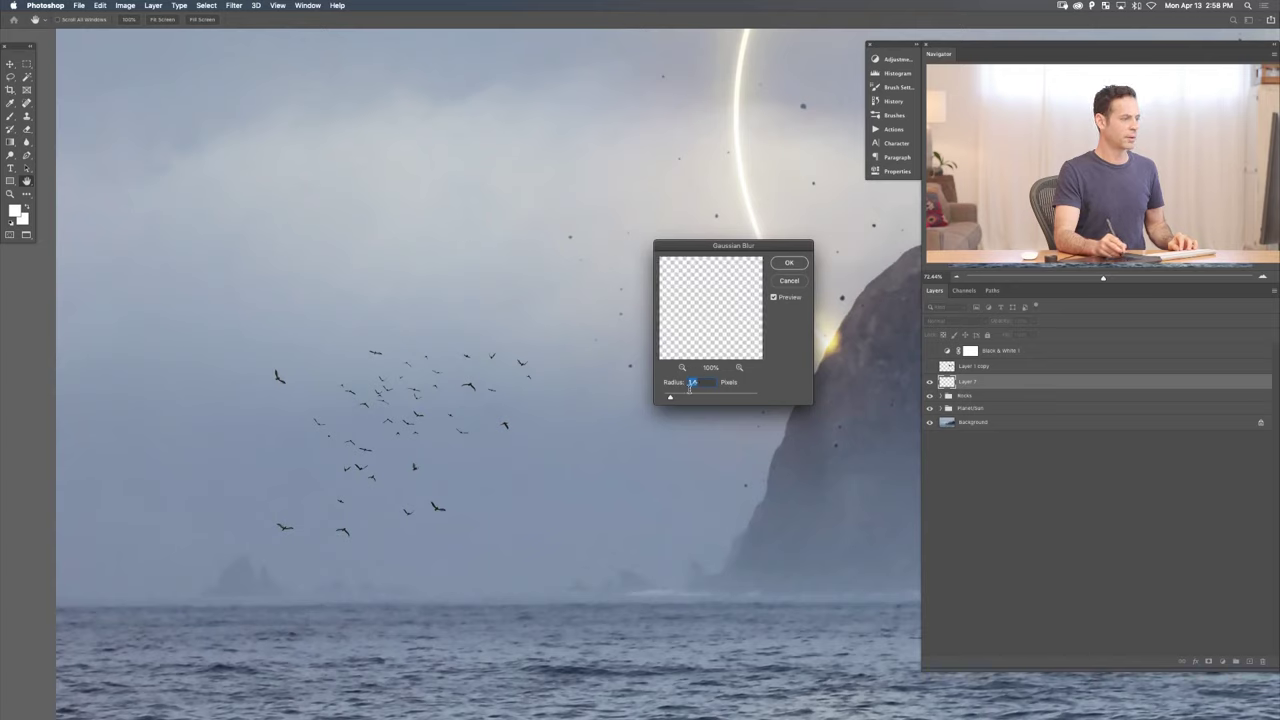
drag(688, 386, 691, 387)
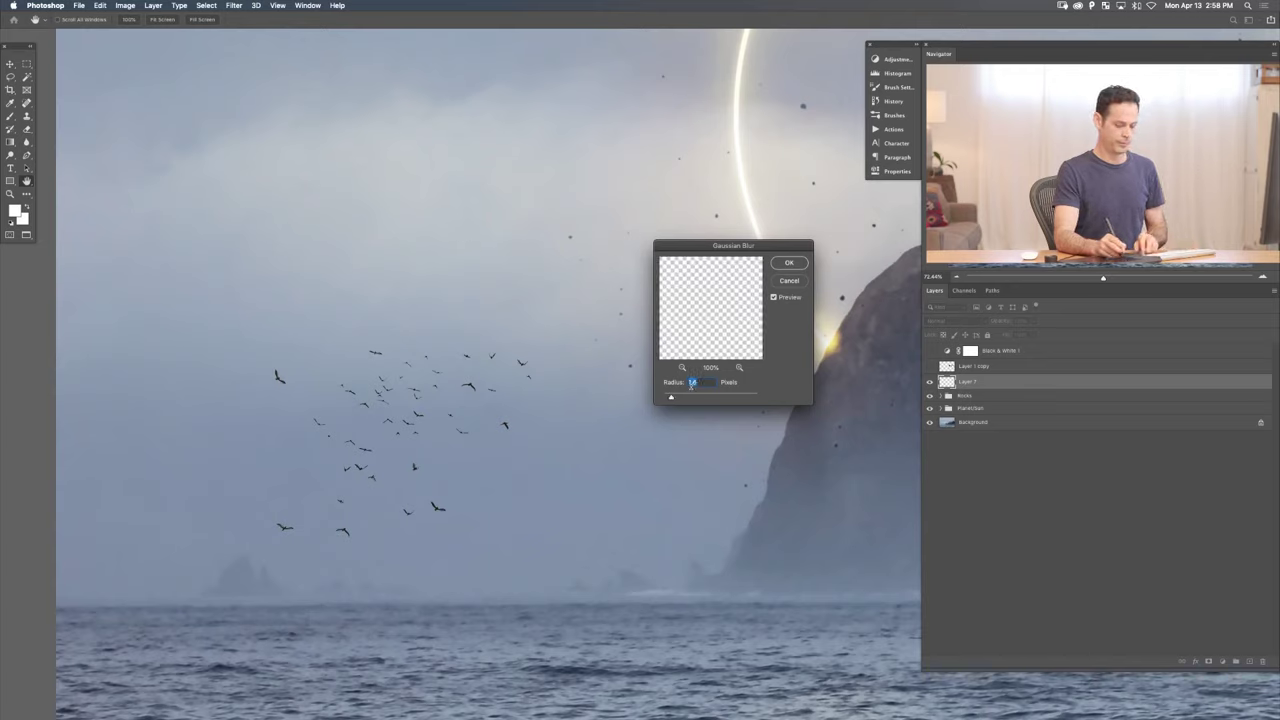
click(790, 263)
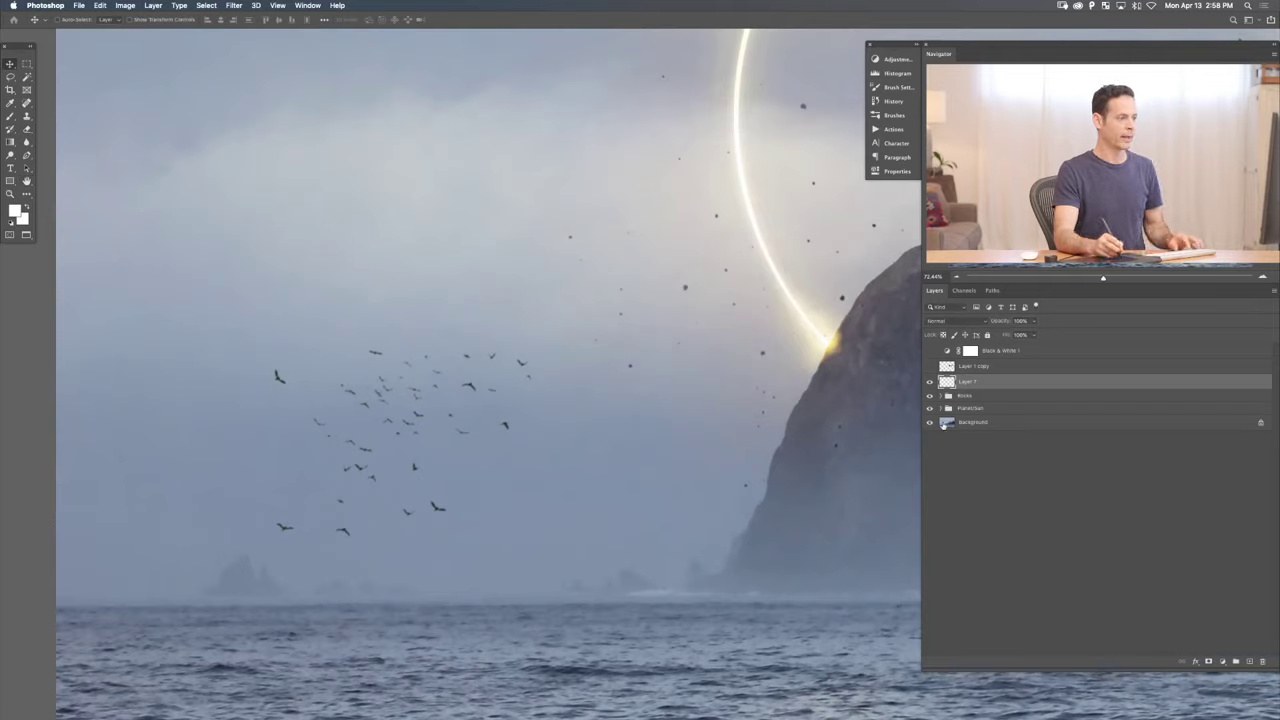
- Add a new layer clipped to the birds and paint sampled grey-blue haze over them
click(1250, 660)
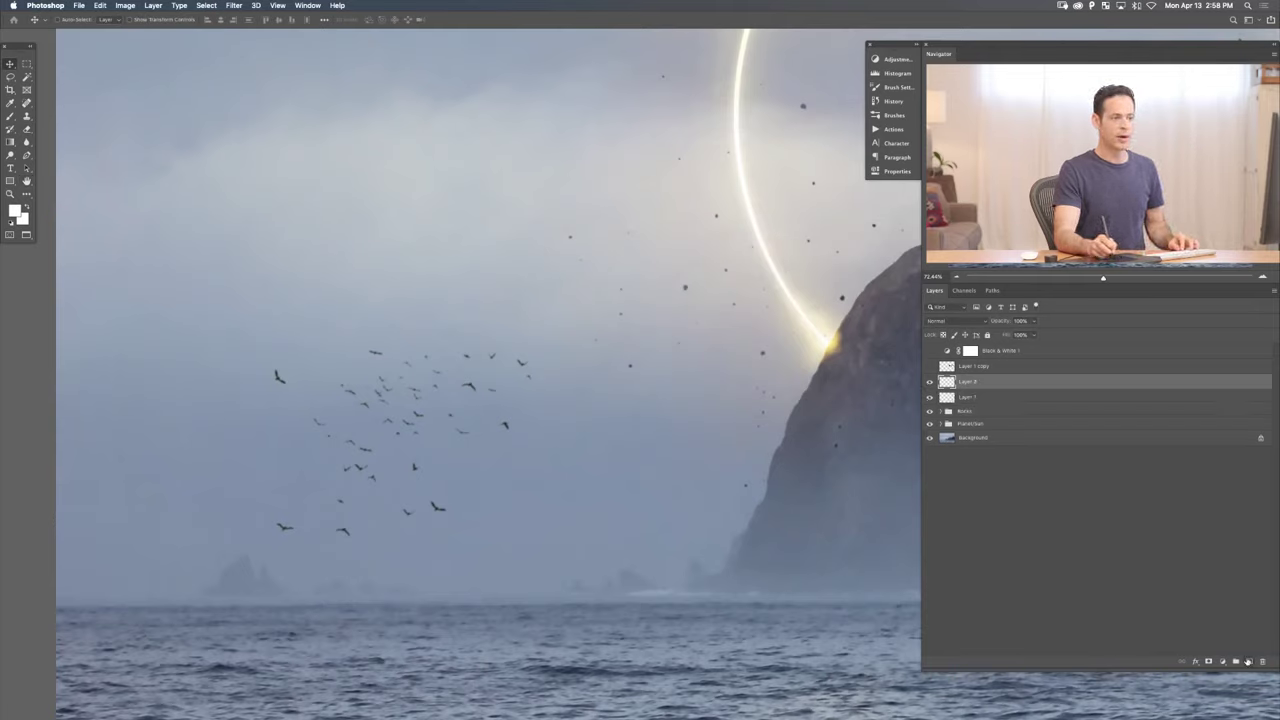
key(super+alt+g)
key(b)
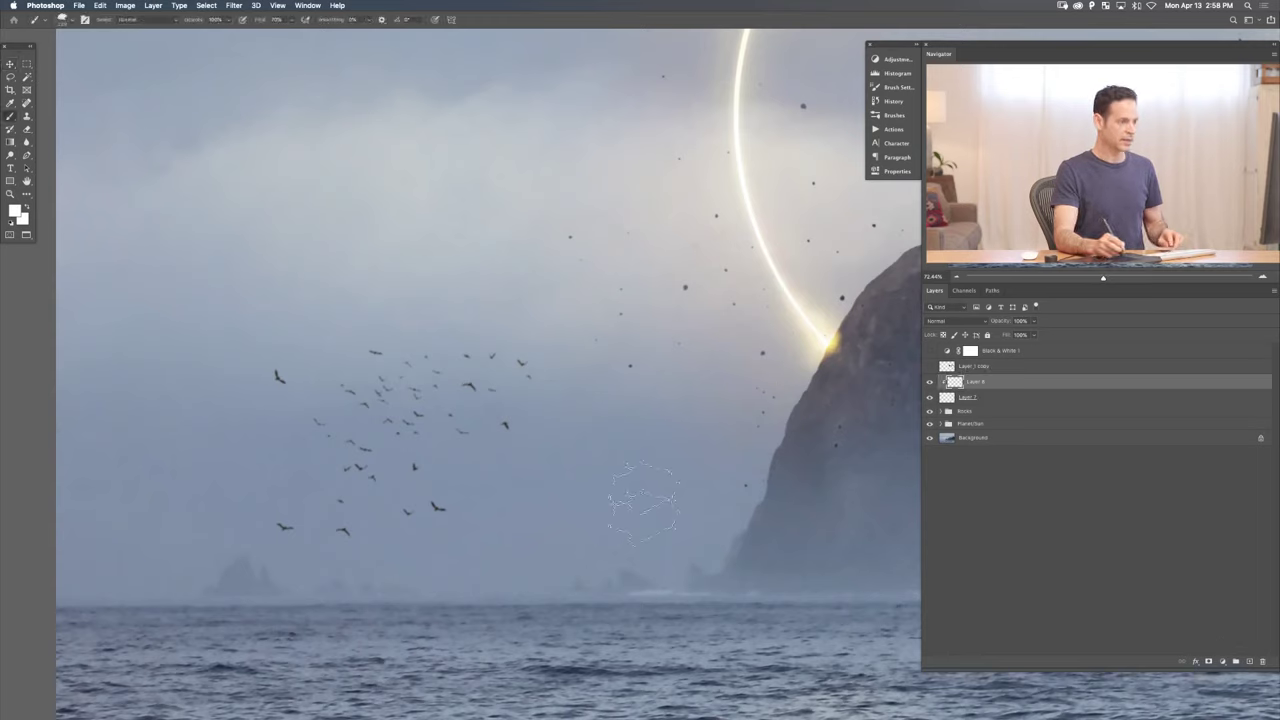
alt+click(580, 504)
click(438, 508)
- Resize the brush and dab more haze over the flock
key([)
key([)
key([)
key([)
key([)
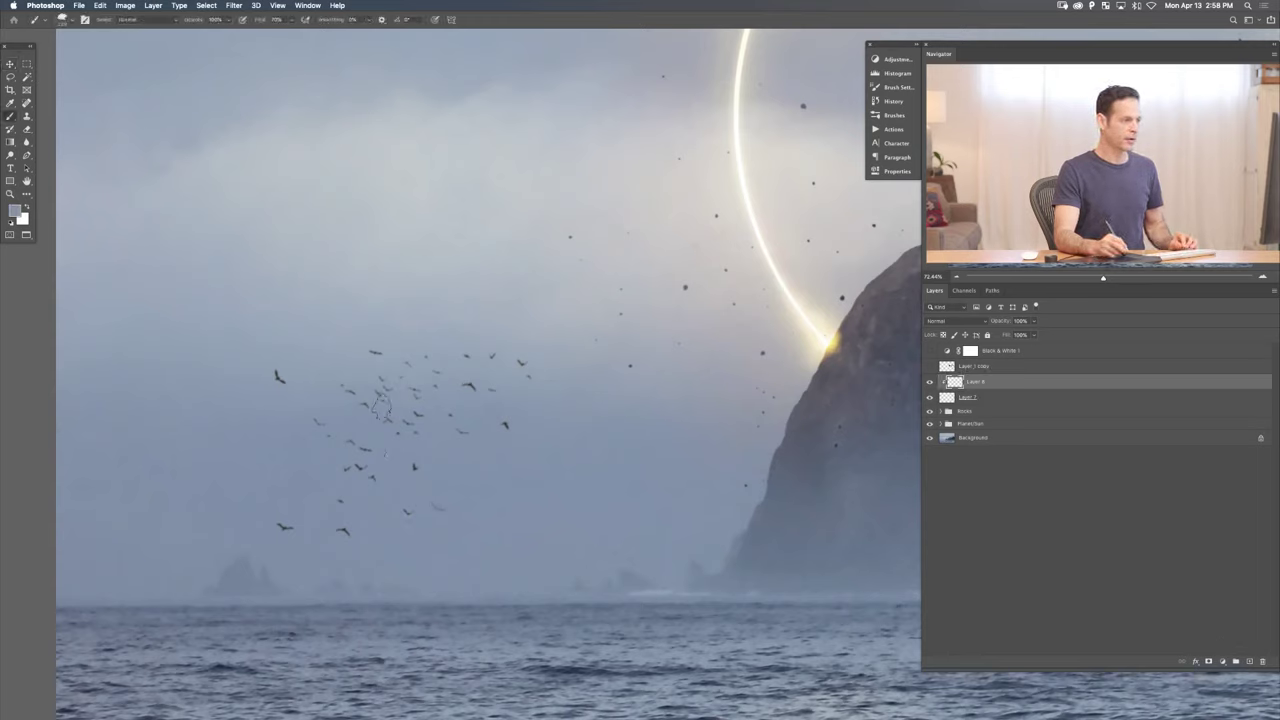
key(])
key(])
key(])
key(])
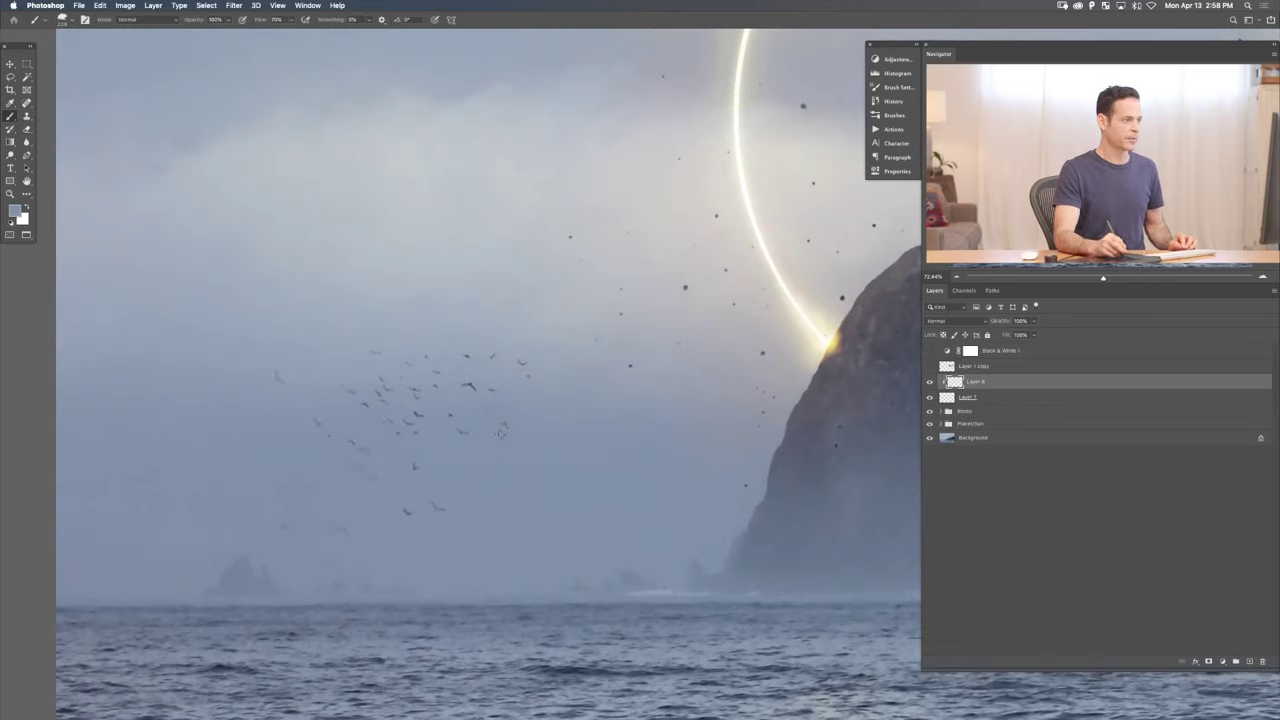
drag(501, 431, 503, 428)
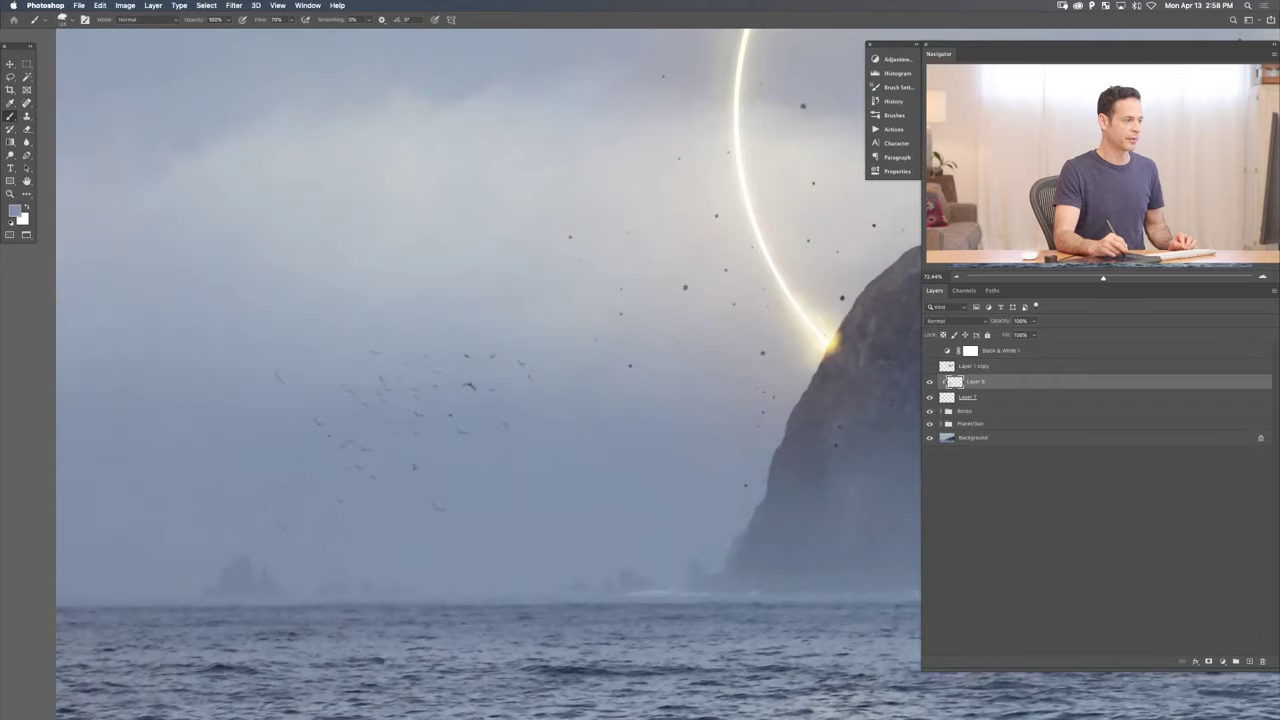
click(497, 378)
key(x)
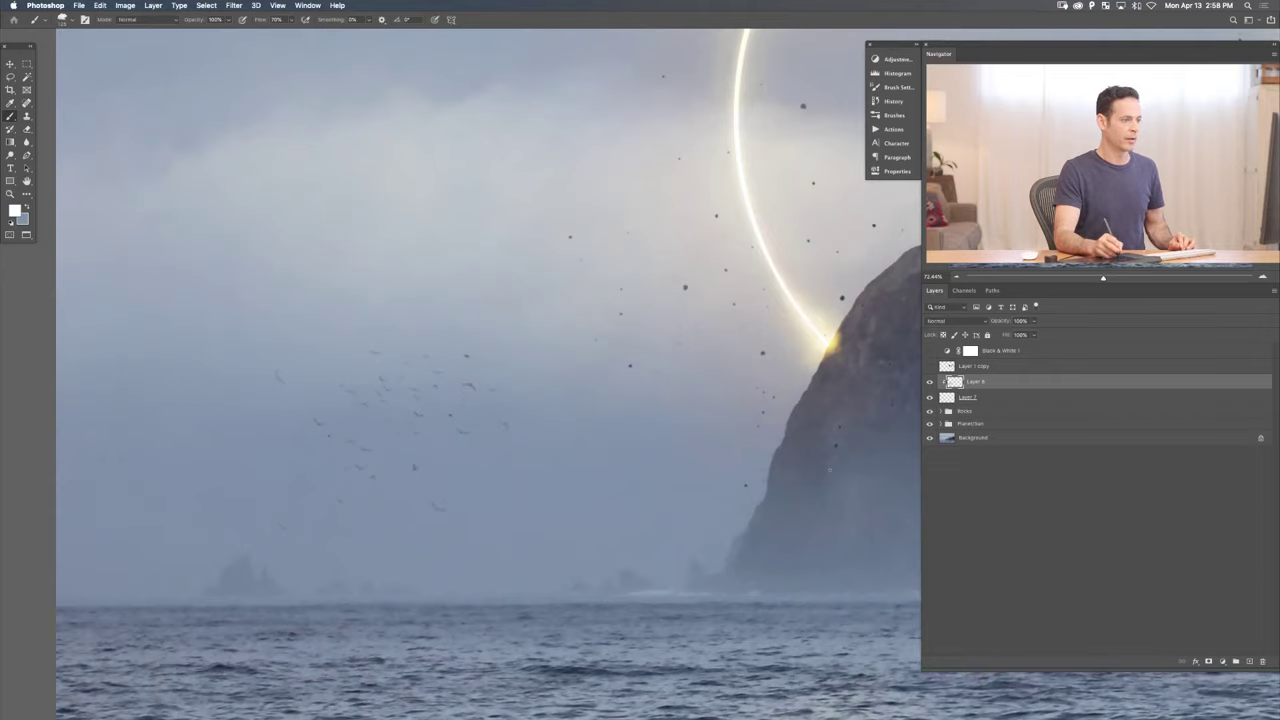
drag(832, 444, 1003, 438)
key(x)
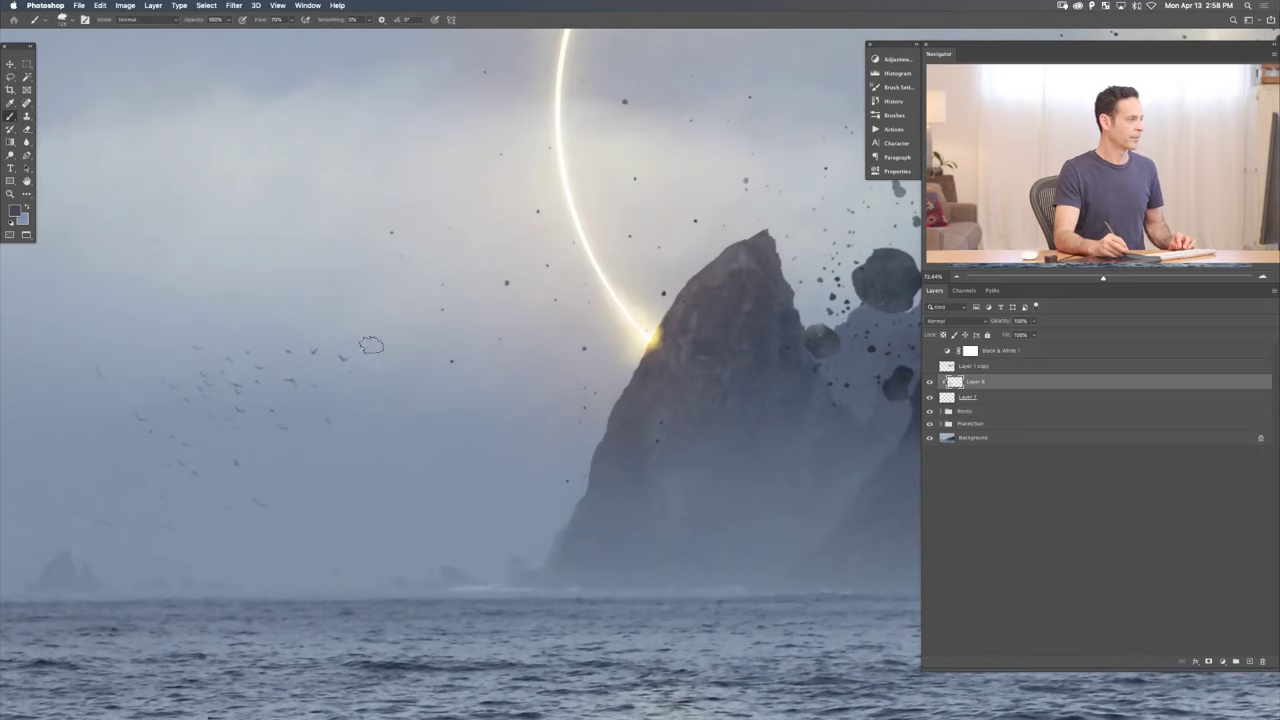
drag(337, 477, 533, 474)
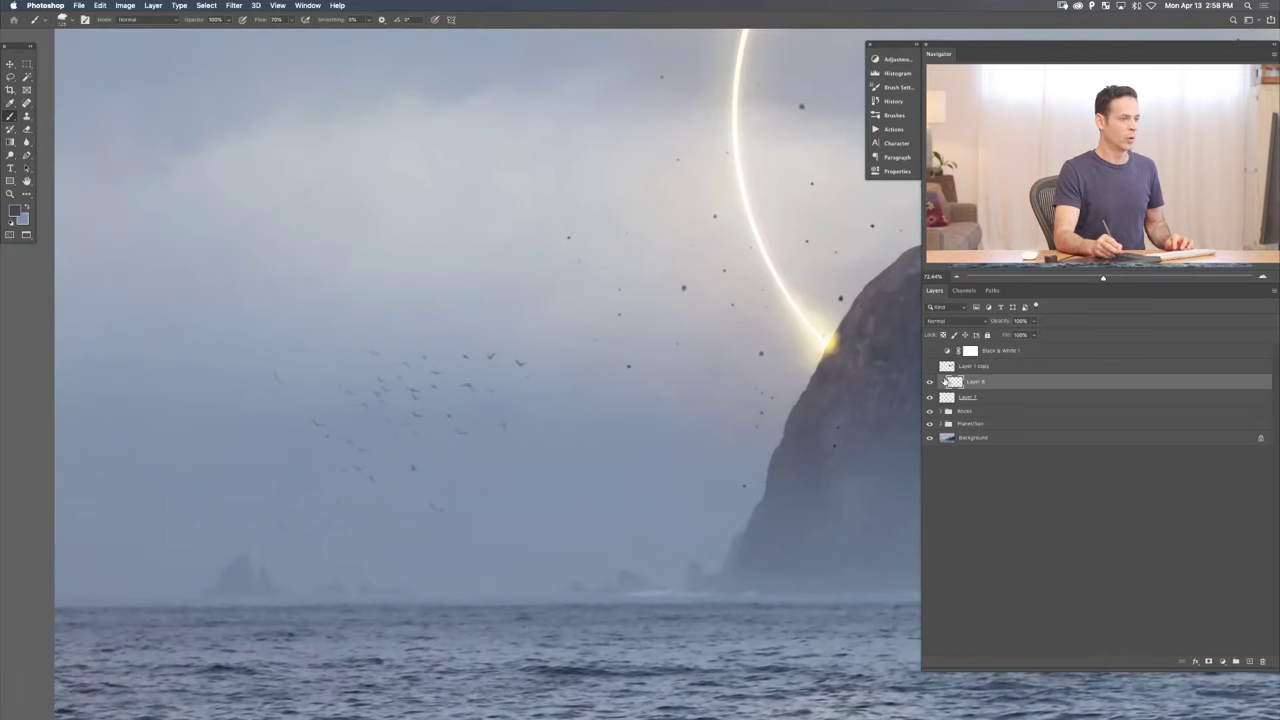
- Toggle the haze layer off and on to compare the birds
click(931, 381)
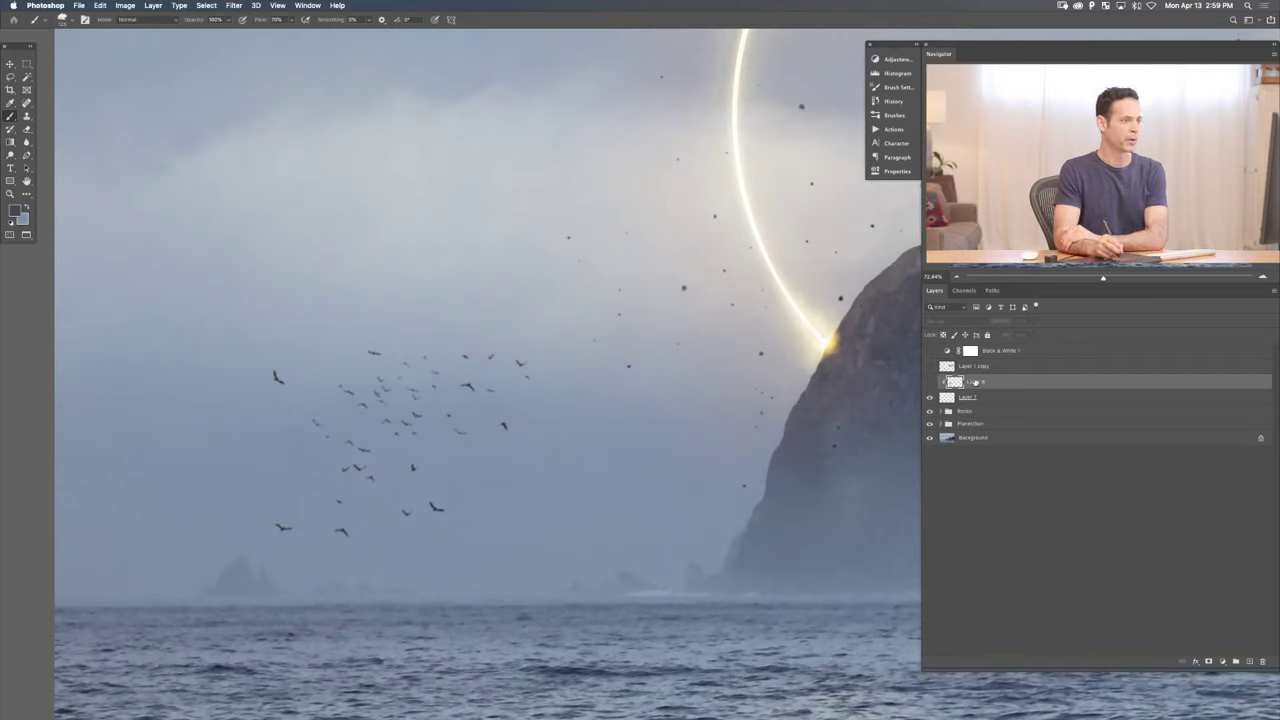
click(931, 381)
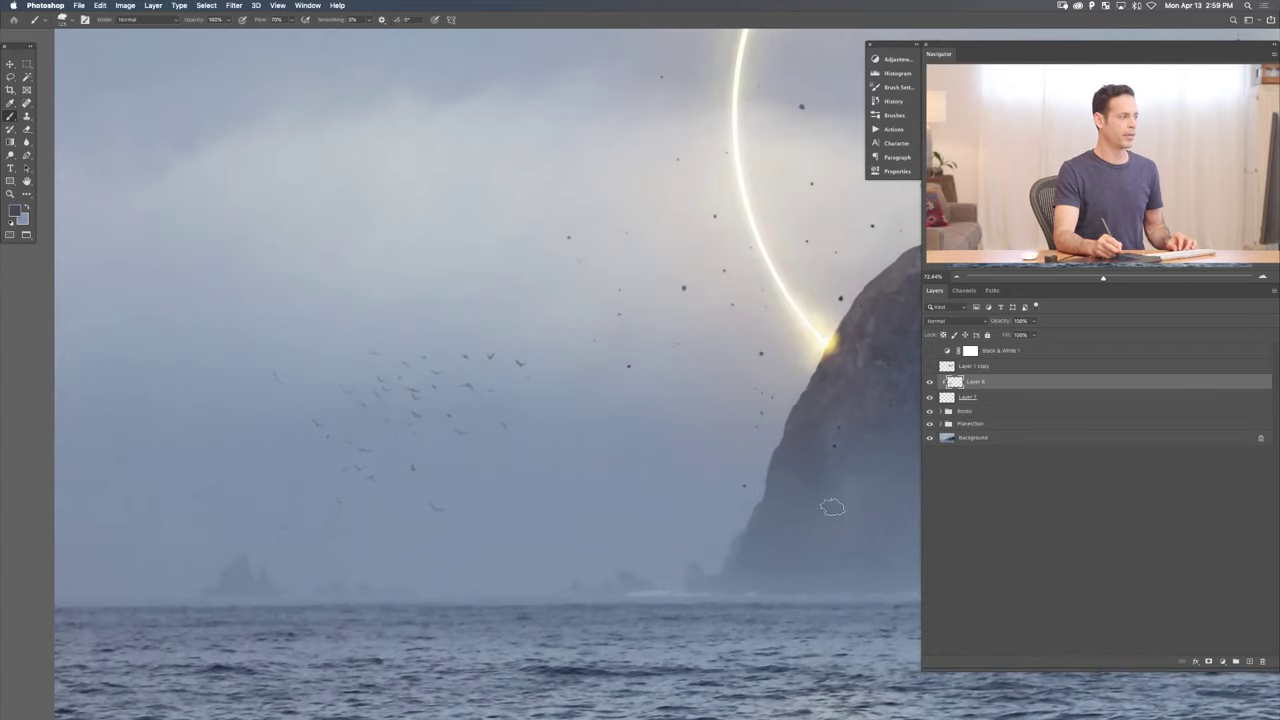
key(super+shift+s)
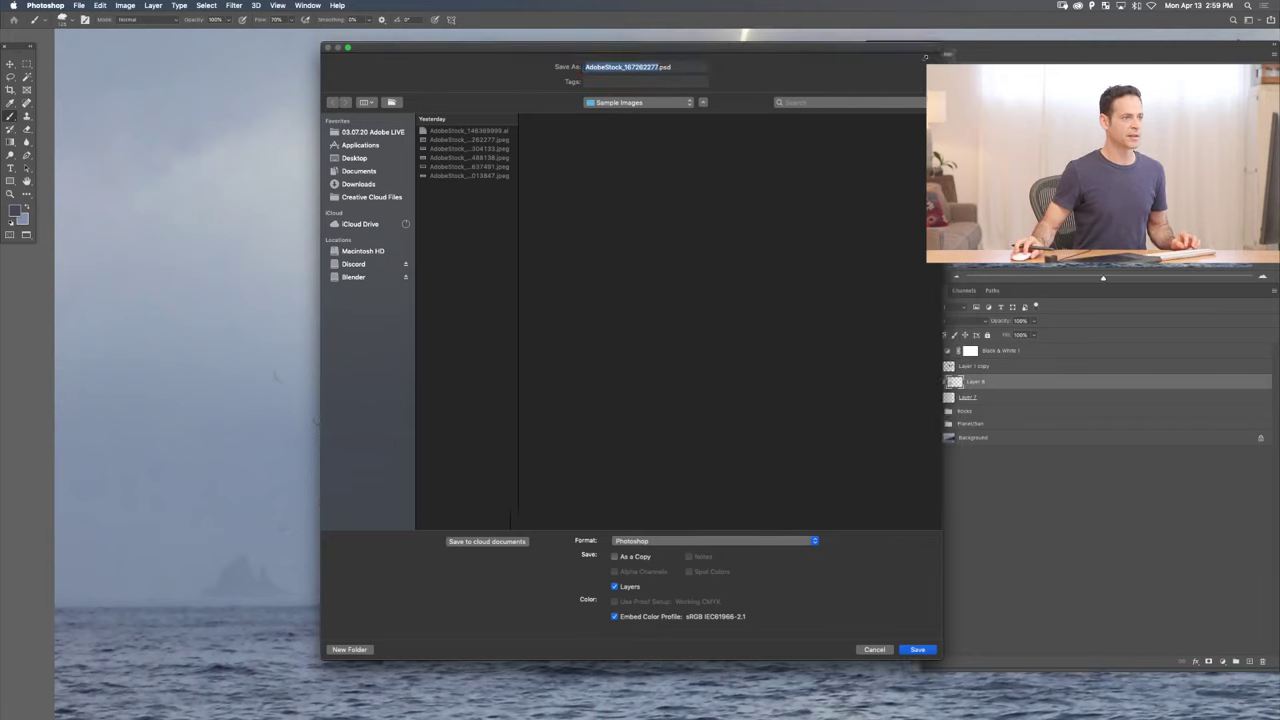
- Save as AdobeStock_167262277.psd in a new Broadcast folder under Day 01 > PSD
drag(926, 41, 701, 98)
click(470, 149)
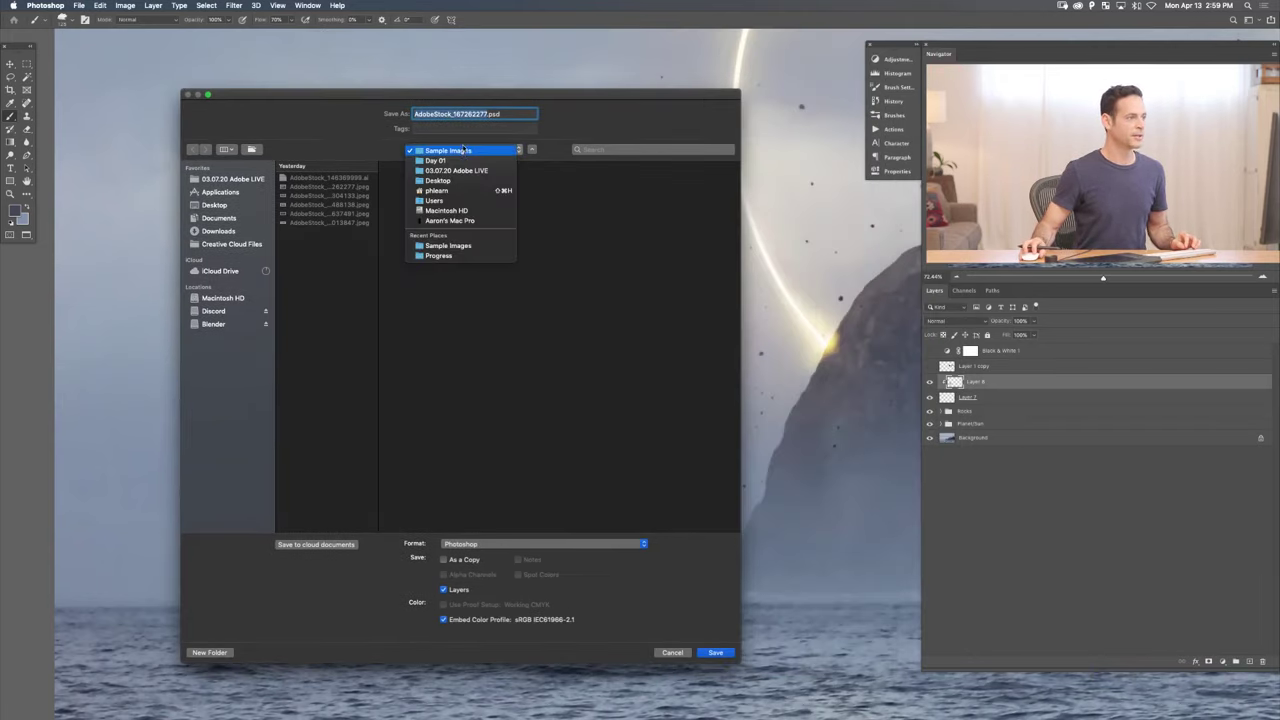
click(460, 160)
click(445, 201)
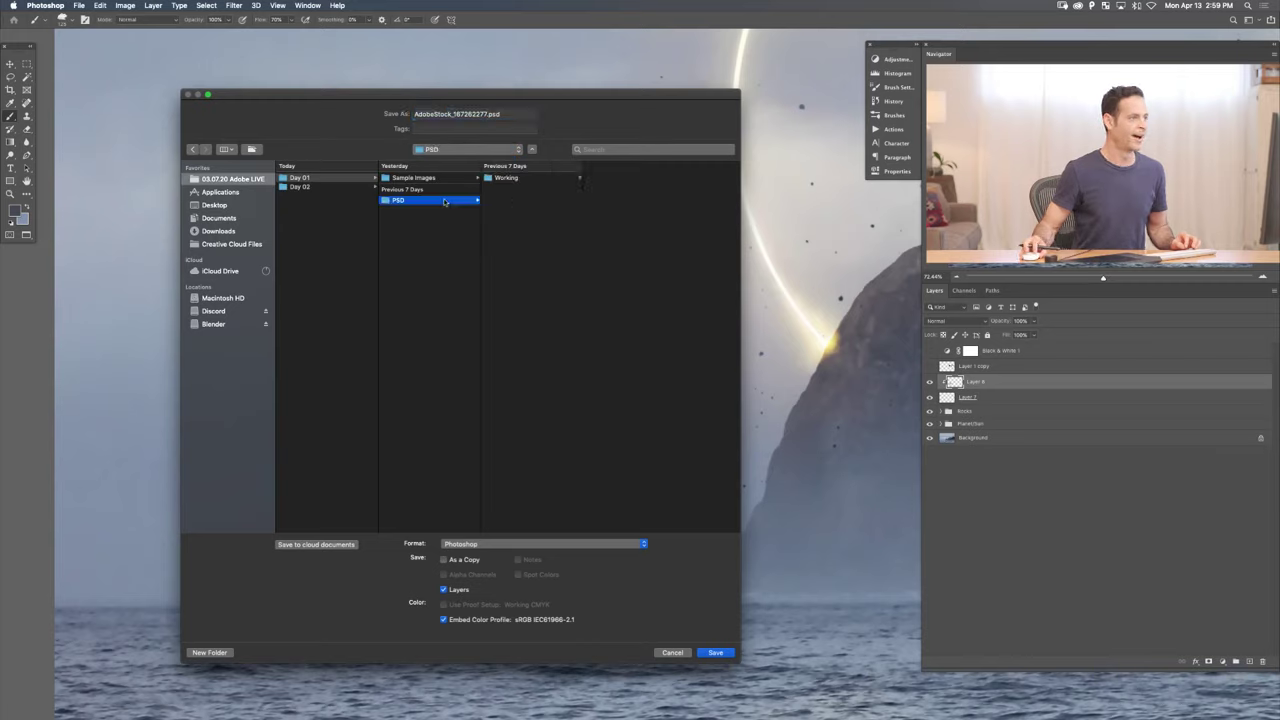
key(super+shift+n)
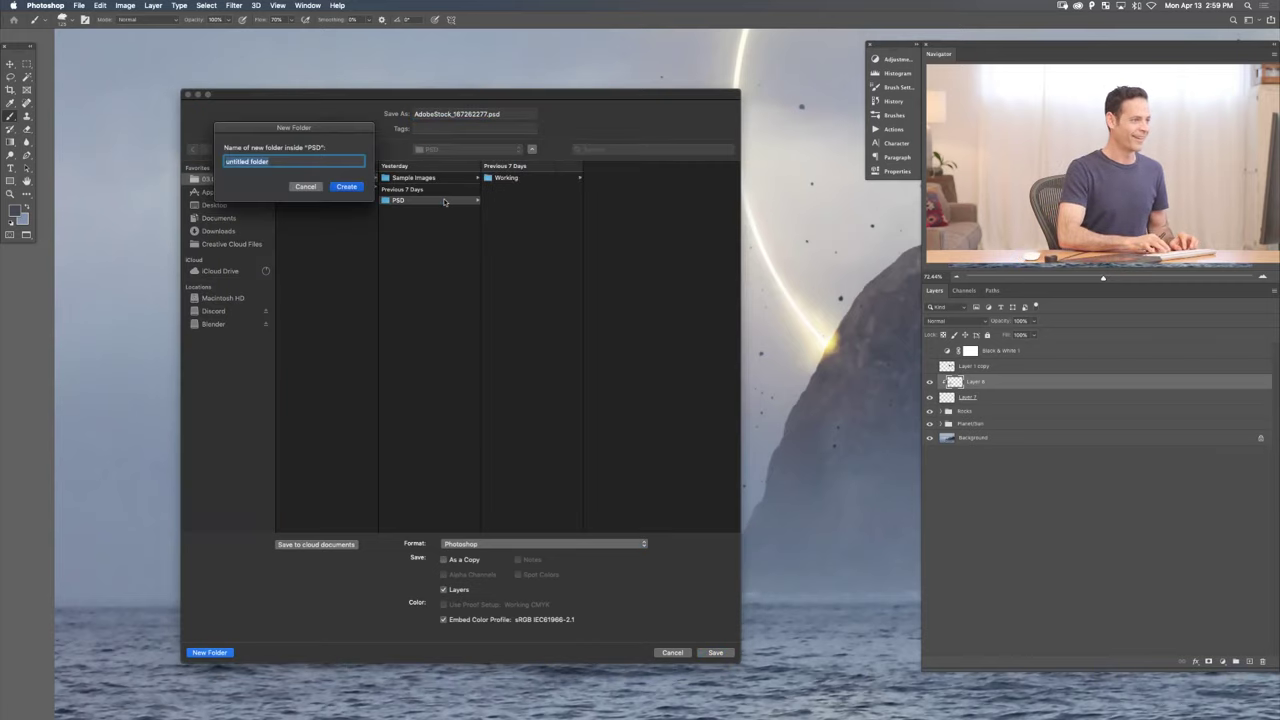
text(Broadcast)
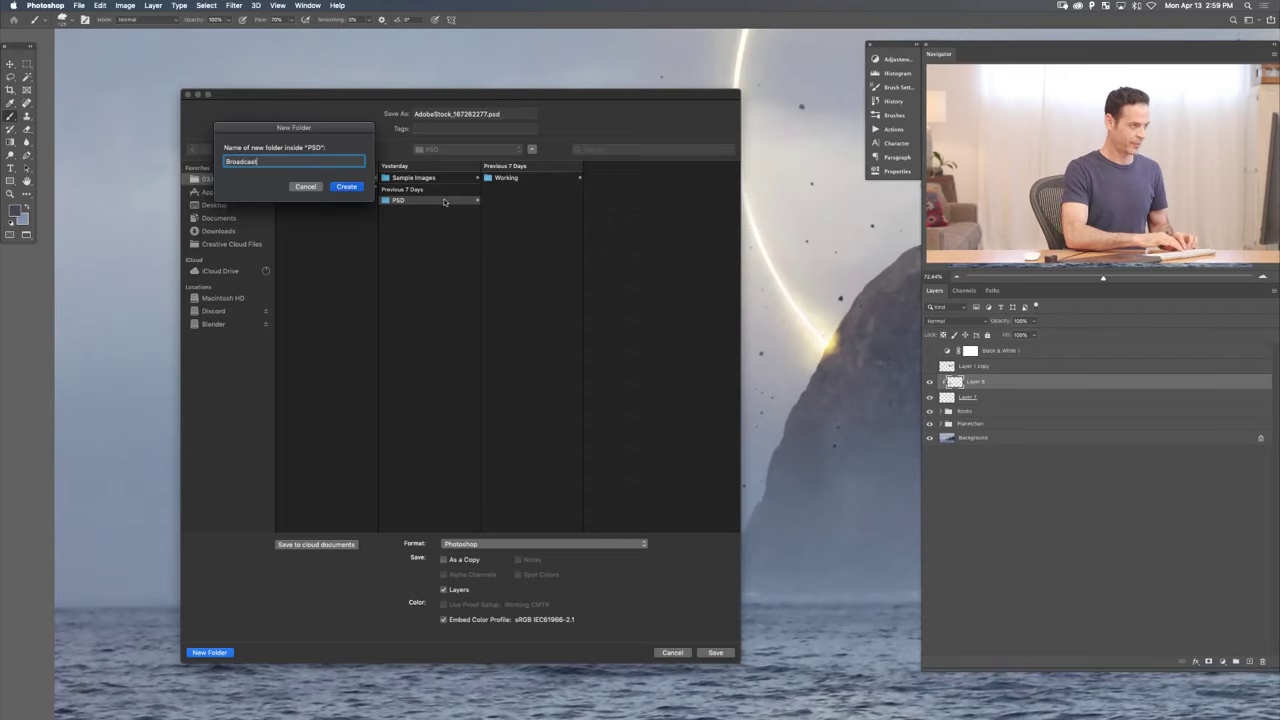
key(Return)
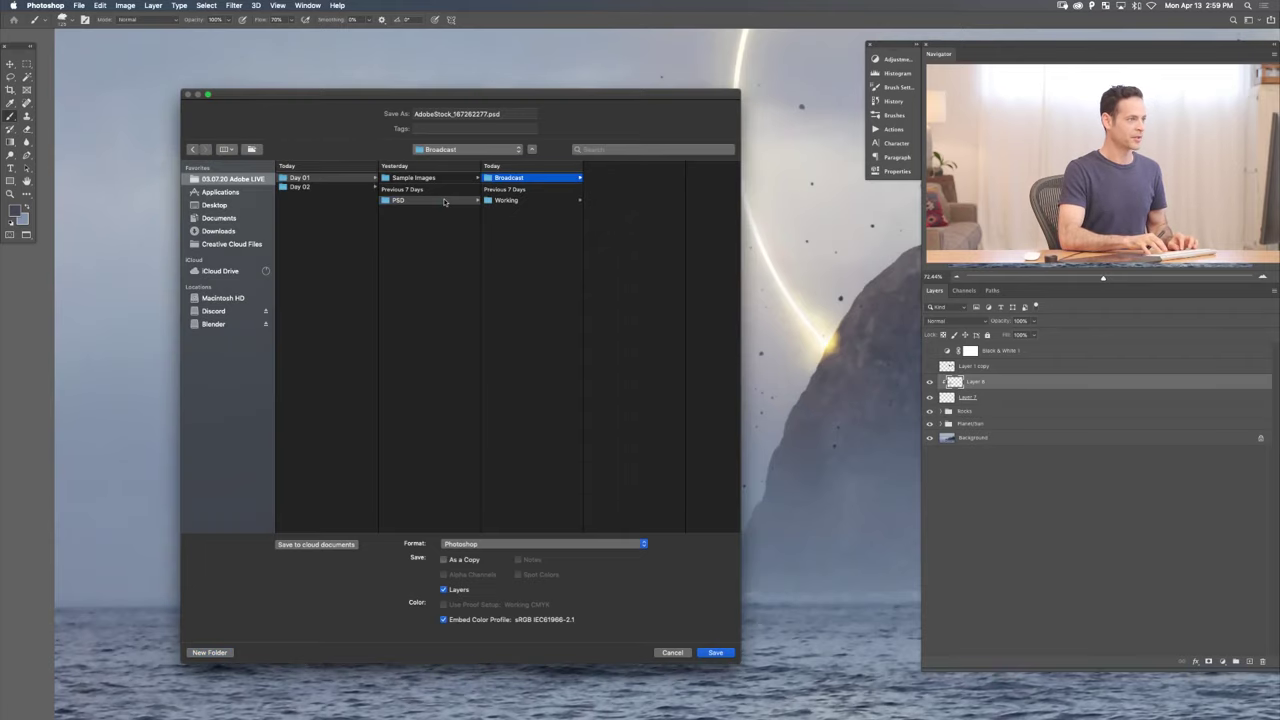
key(Return)
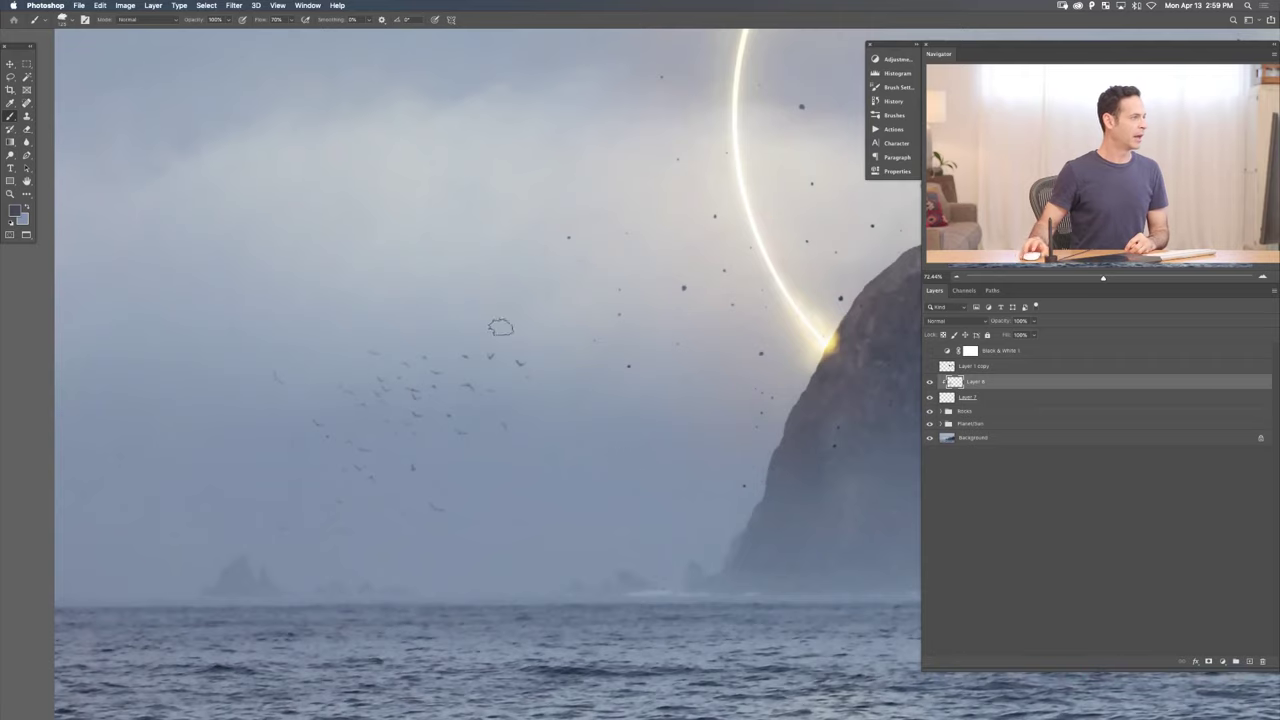
click(13, 5)
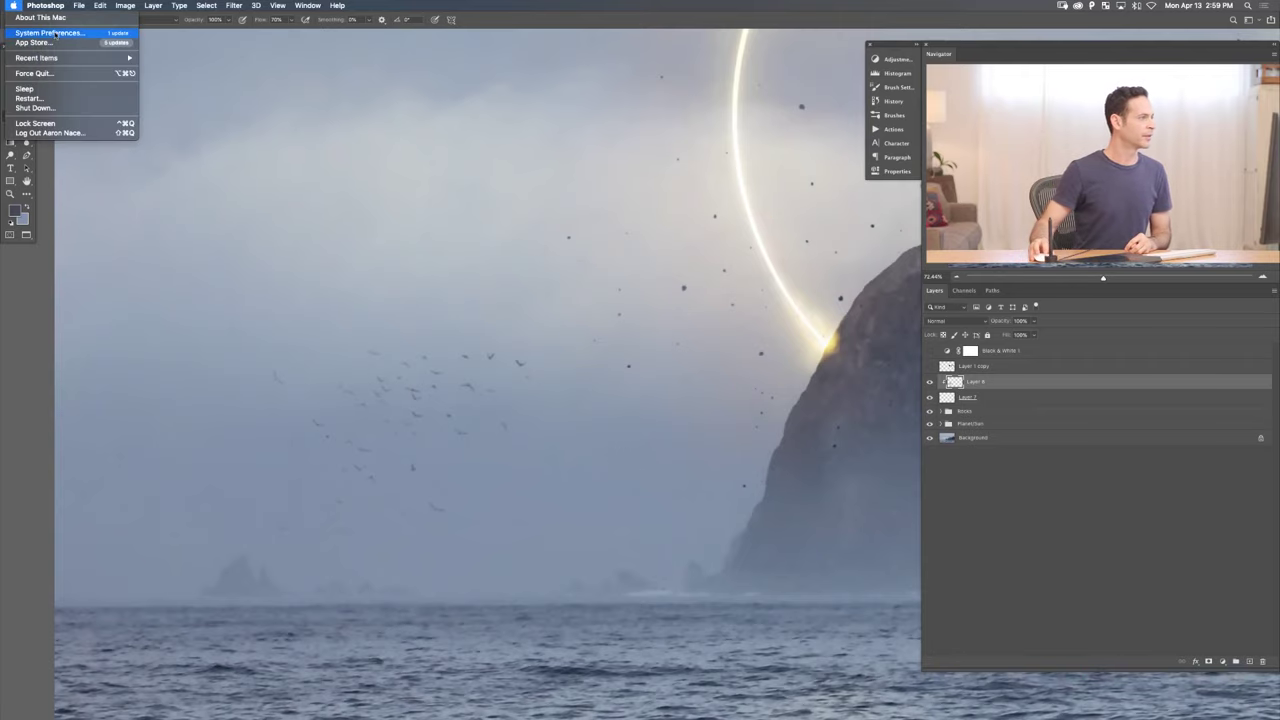
key(Escape)
key(Tab)
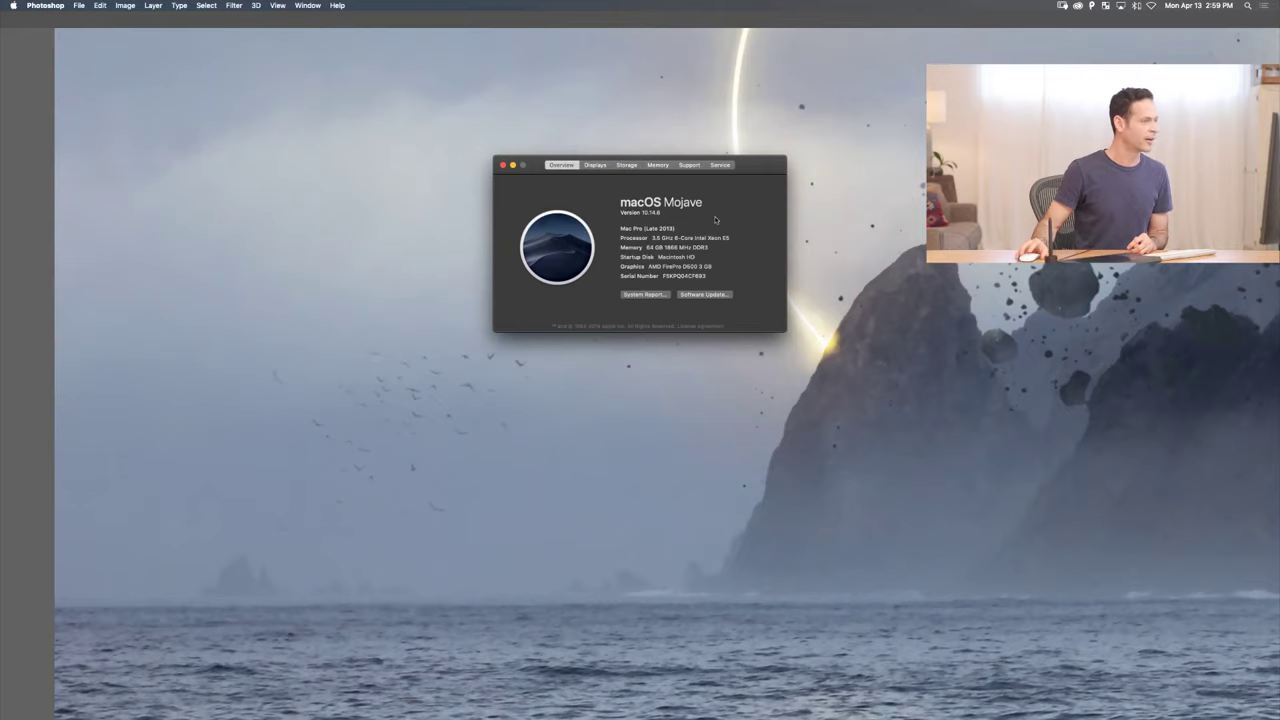
click(503, 165)
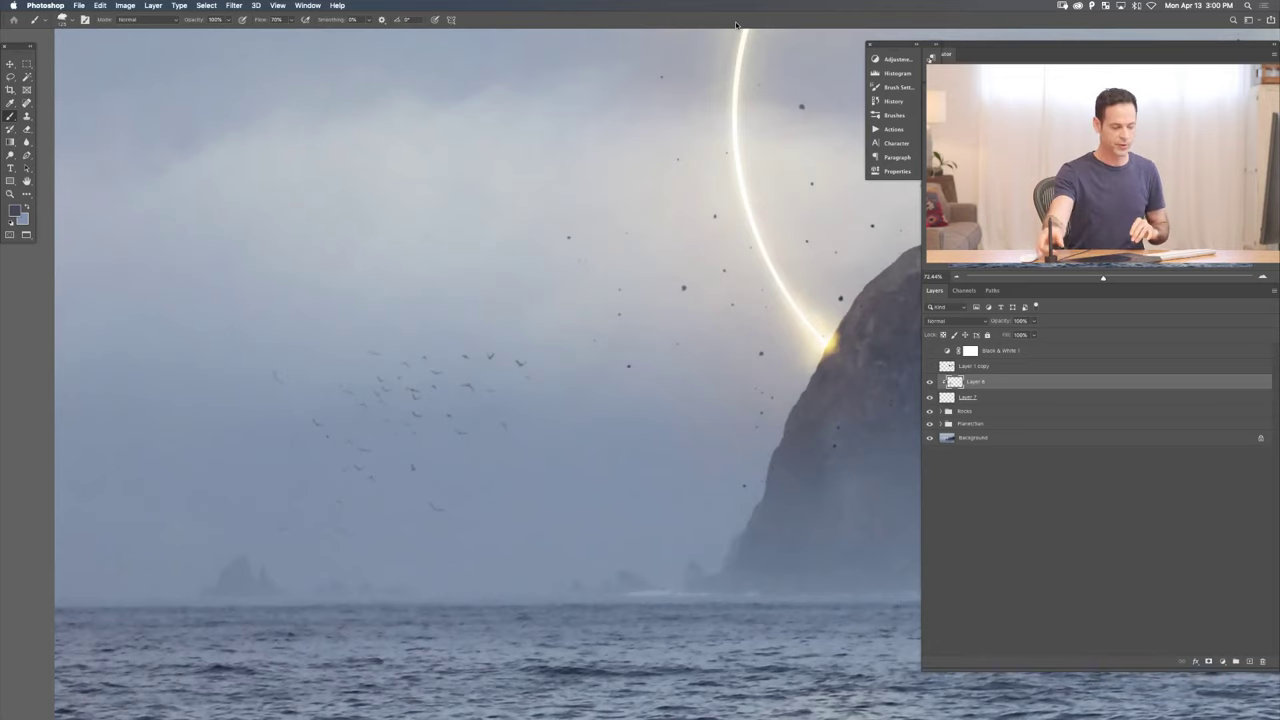
- Leave full-screen mode and fit the seascape view to its window
scroll(648, 384, down, 3)
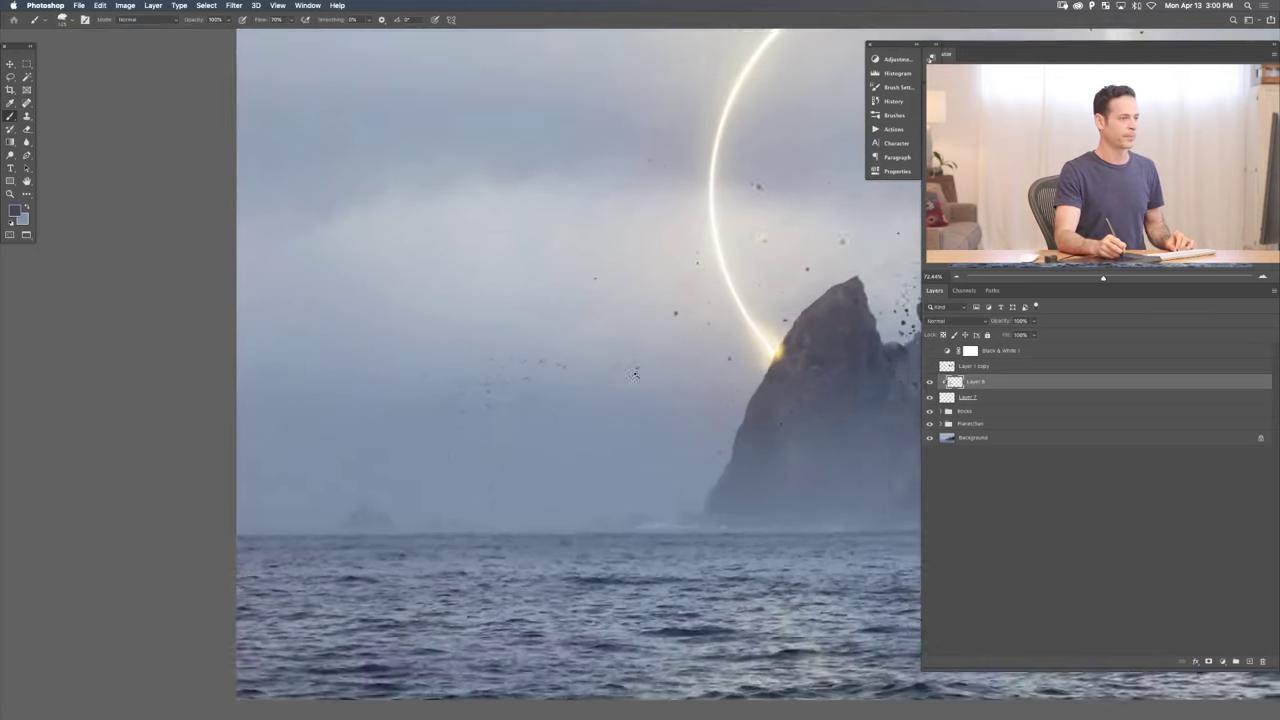
scroll(653, 393, up, 5)
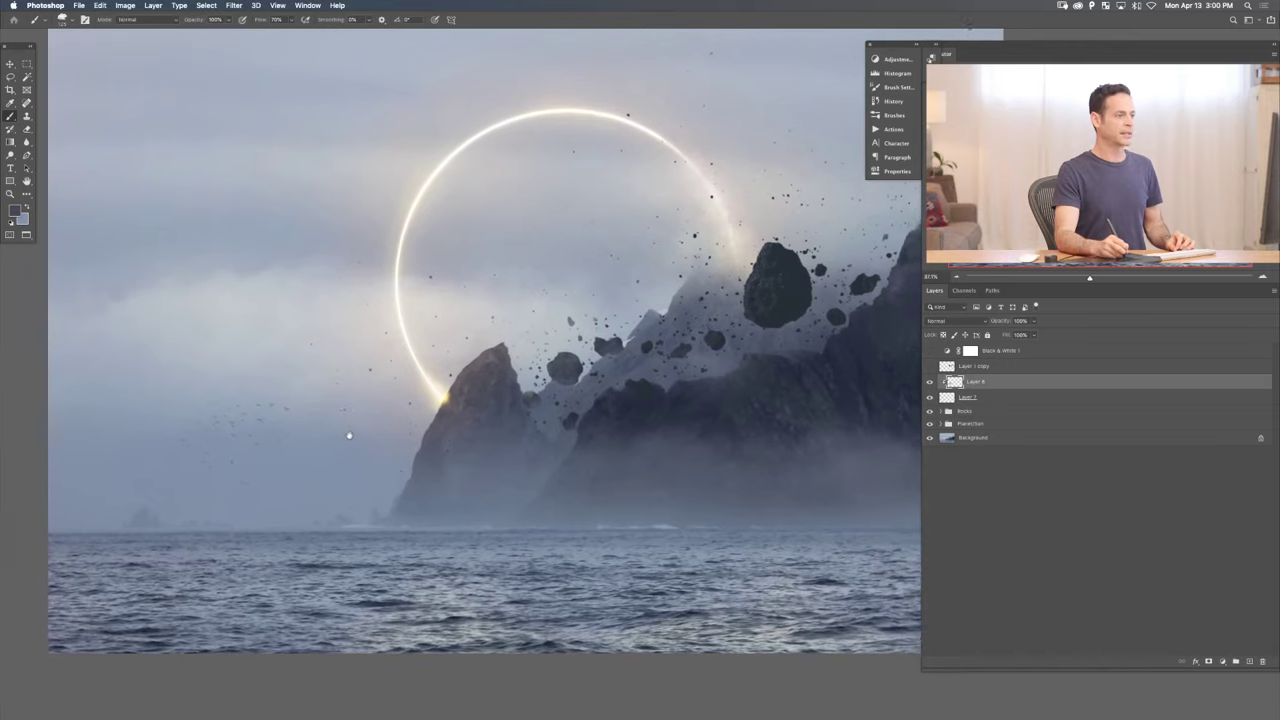
scroll(323, 453, down, 3)
scroll(381, 424, up, 3)
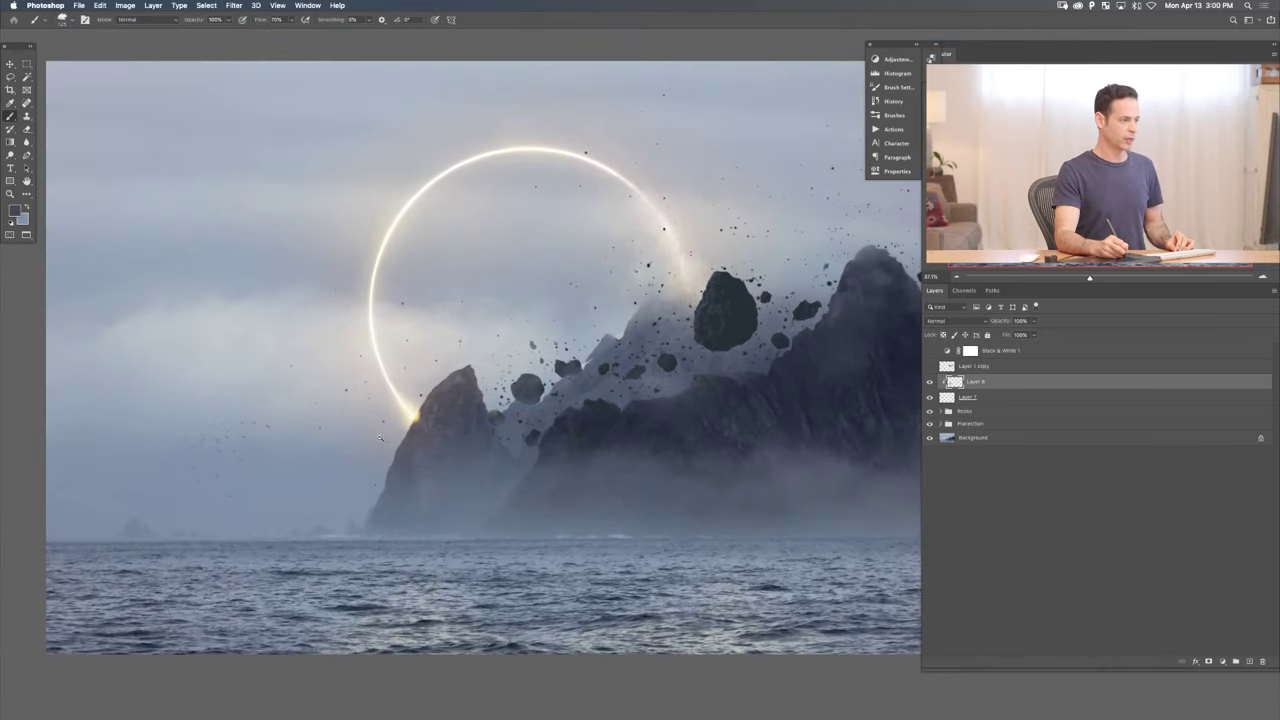
key(shift+f)
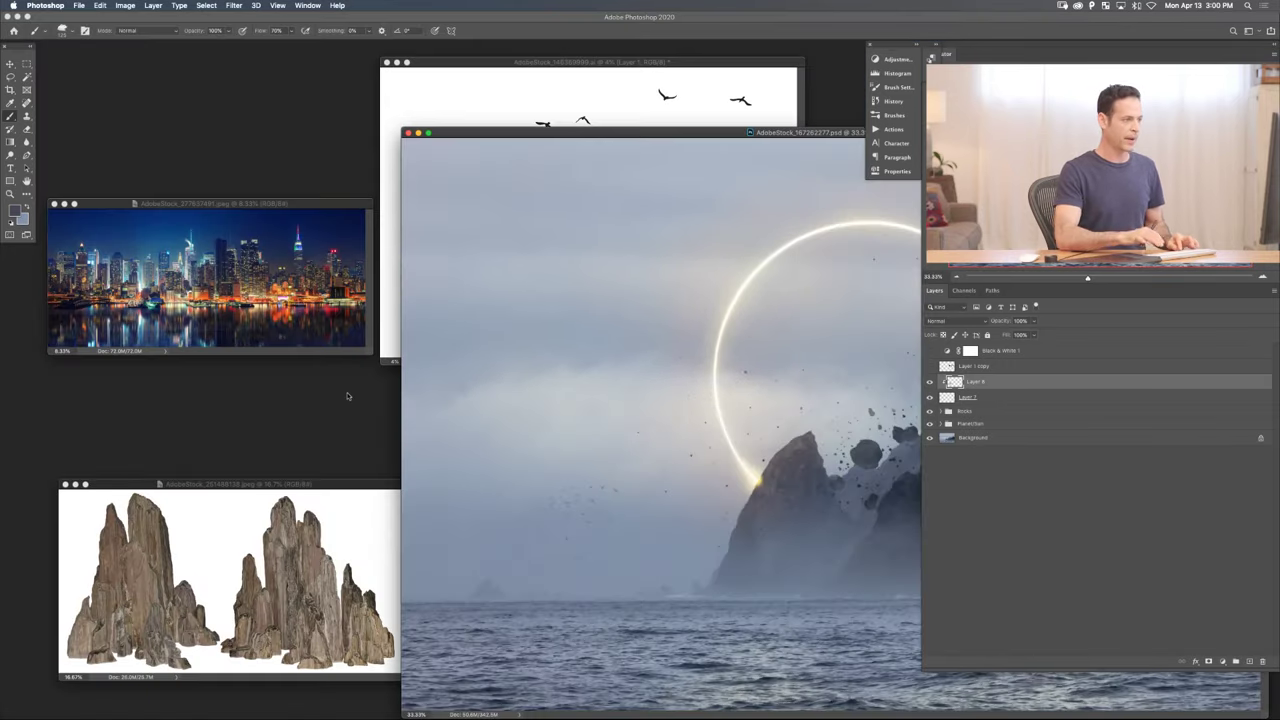
key(super+minus)
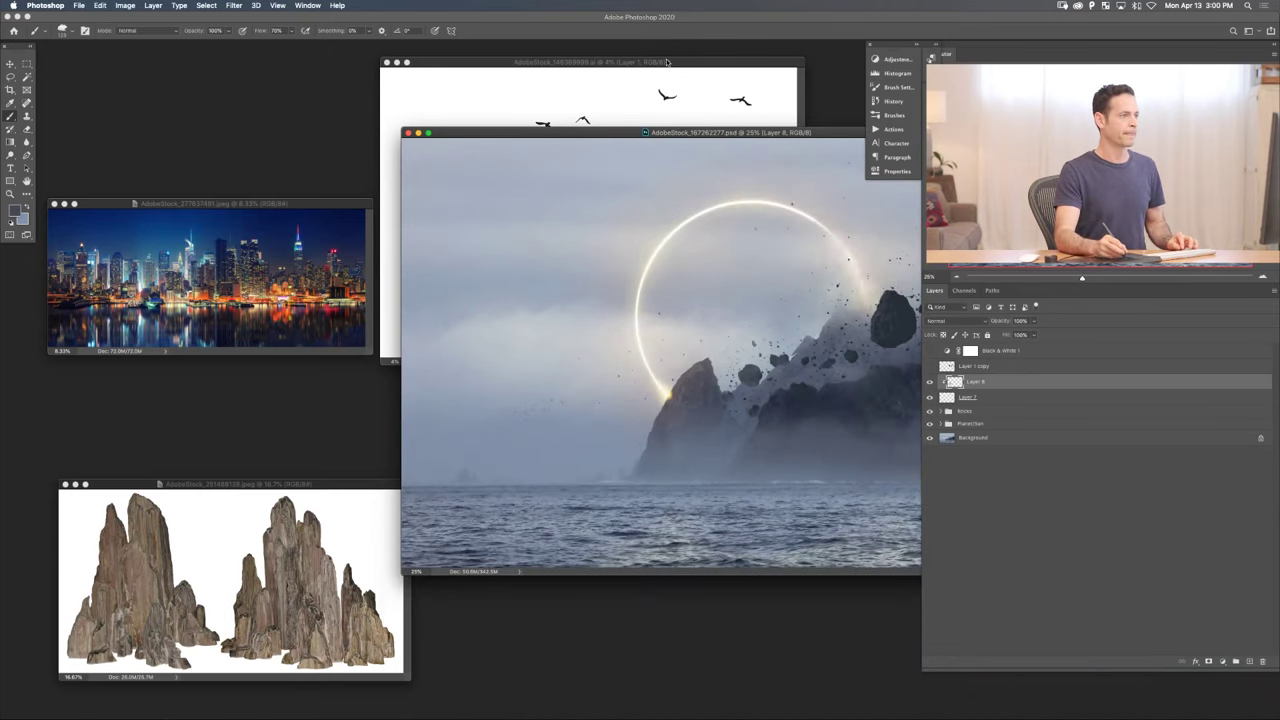
- Close the birds source document without saving and bring the rock photo forward
click(667, 62)
key(super+w)
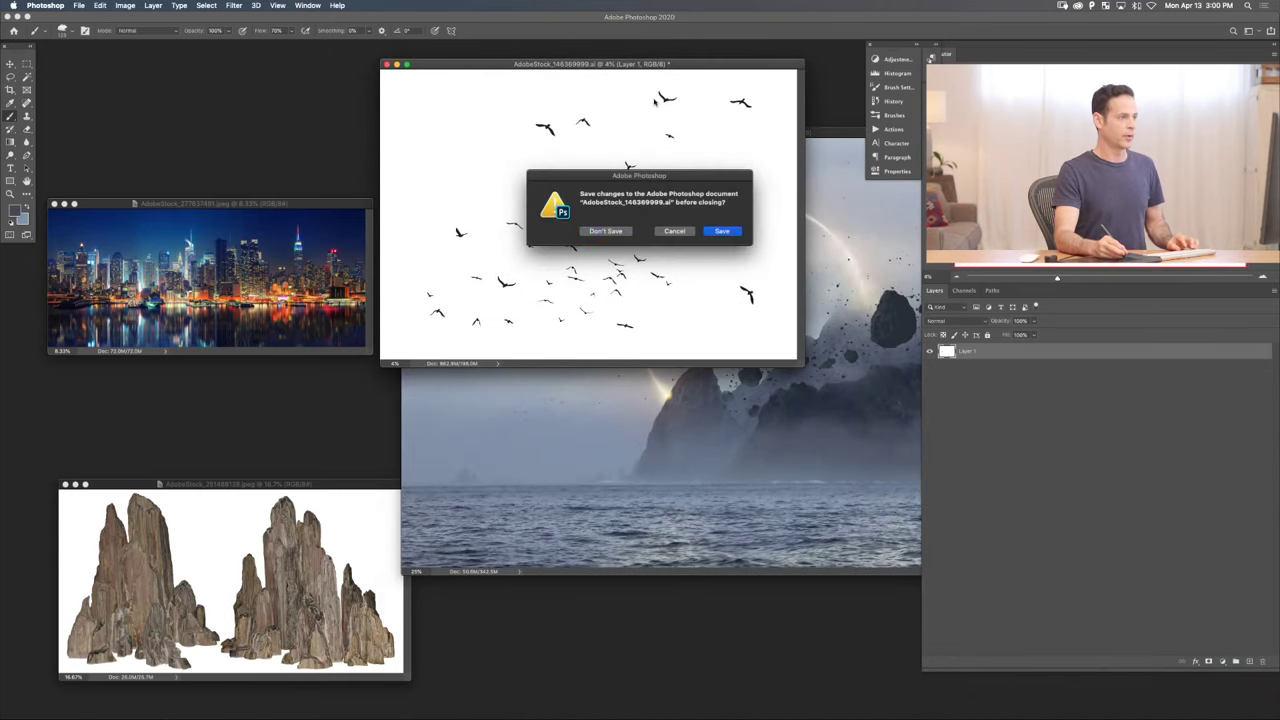
key(super+d)
click(375, 484)
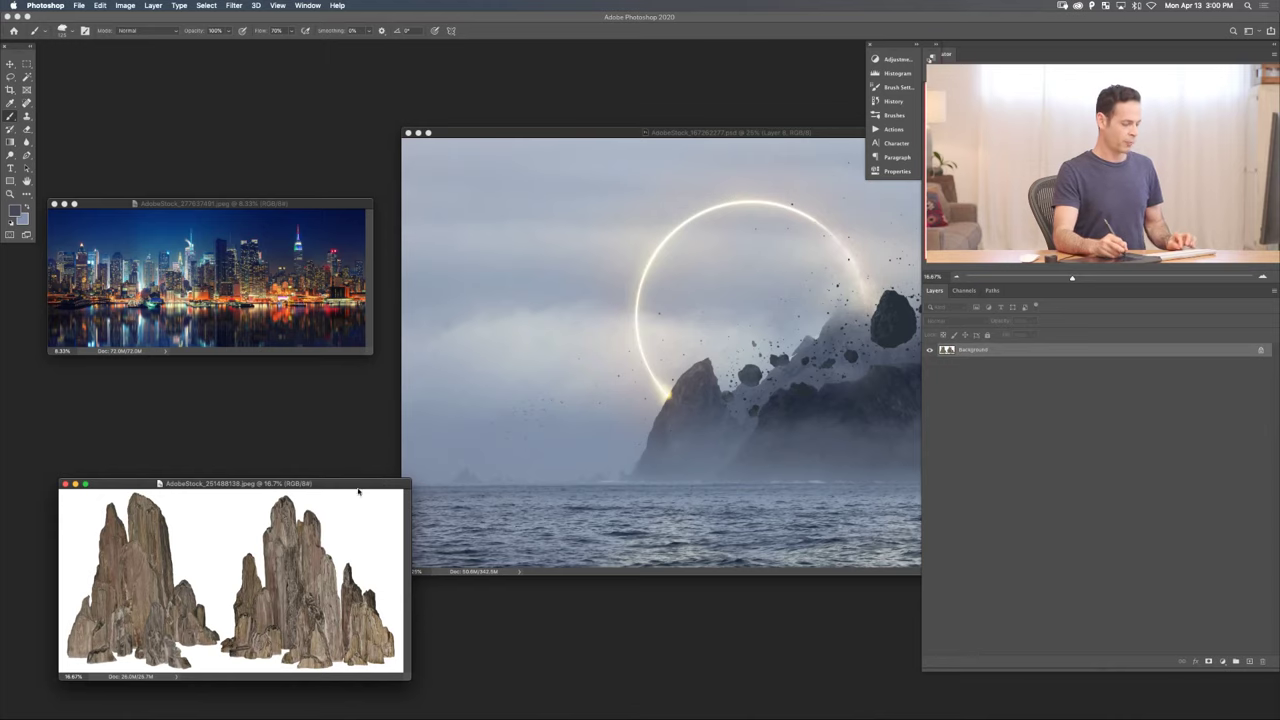
- Drag the rock photo into the composite as Layer 9 and shift it right and up
key(v)
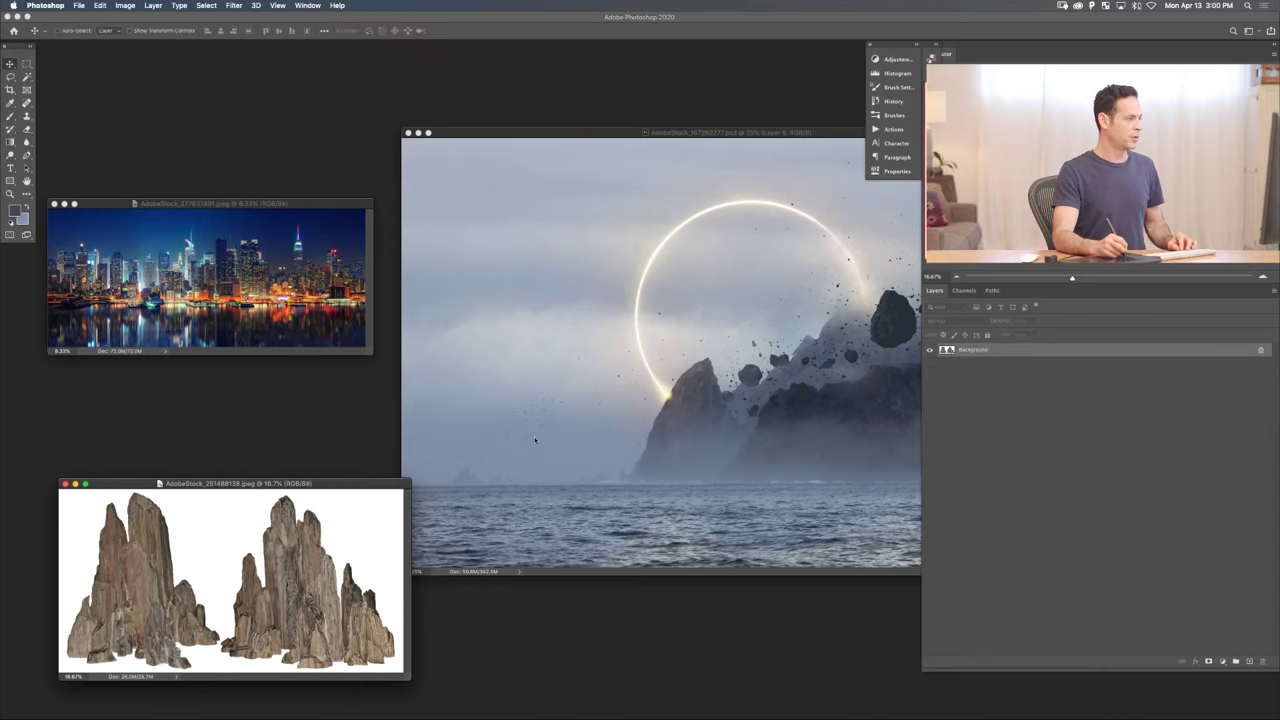
drag(535, 440, 562, 437)
key(f)
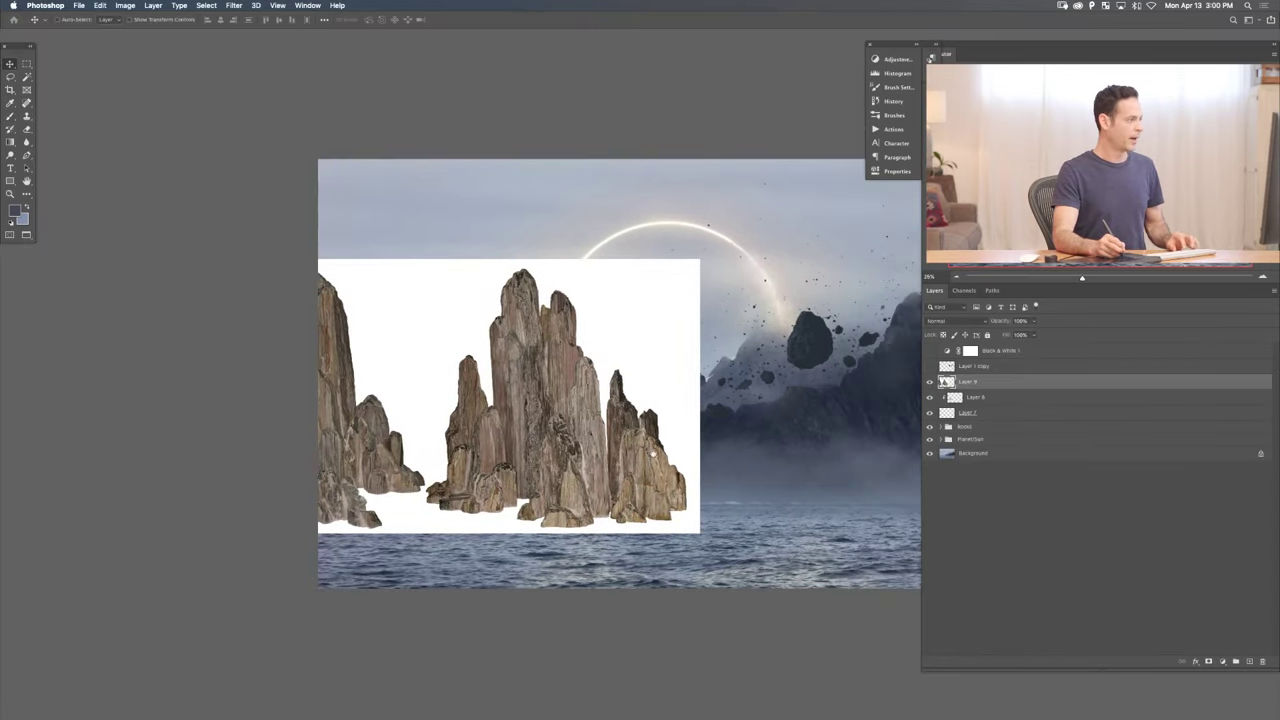
drag(652, 453, 630, 400)
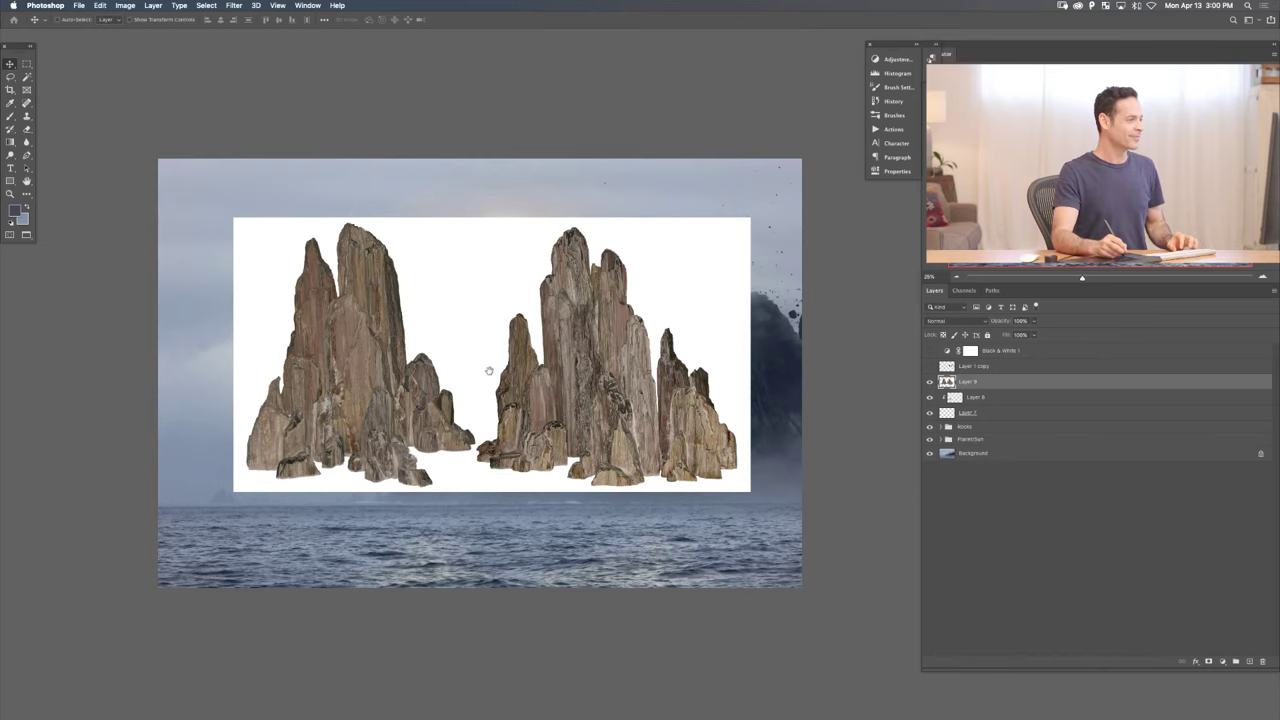
scroll(489, 371, up, 5)
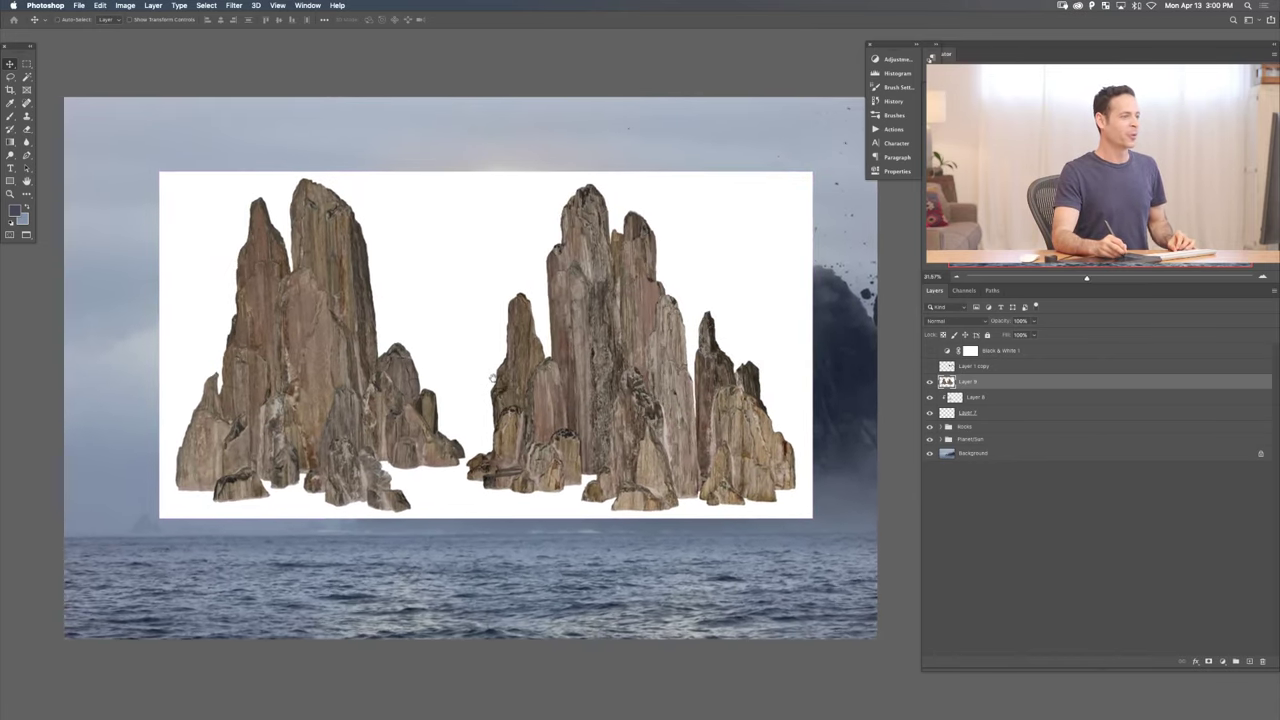
key(w)
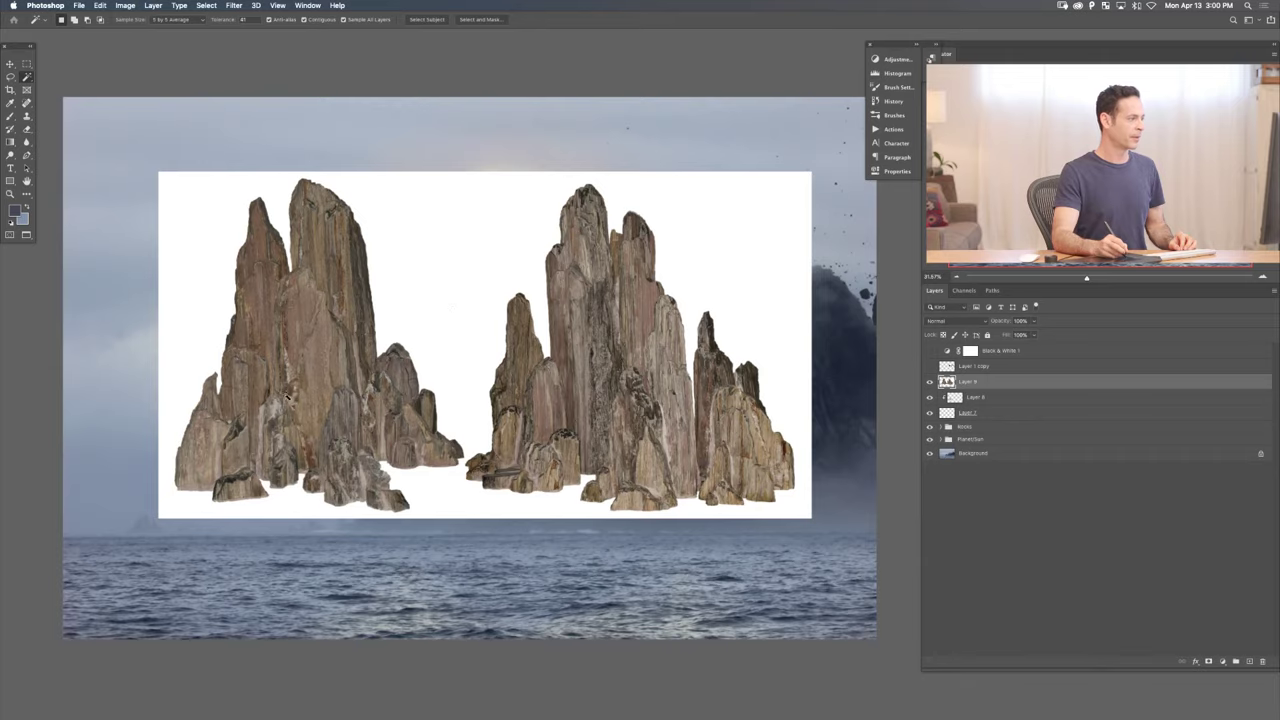
- Hide rock Layer 9 and zoom in on the bird flock
click(929, 381)
scroll(296, 438, up, 10)
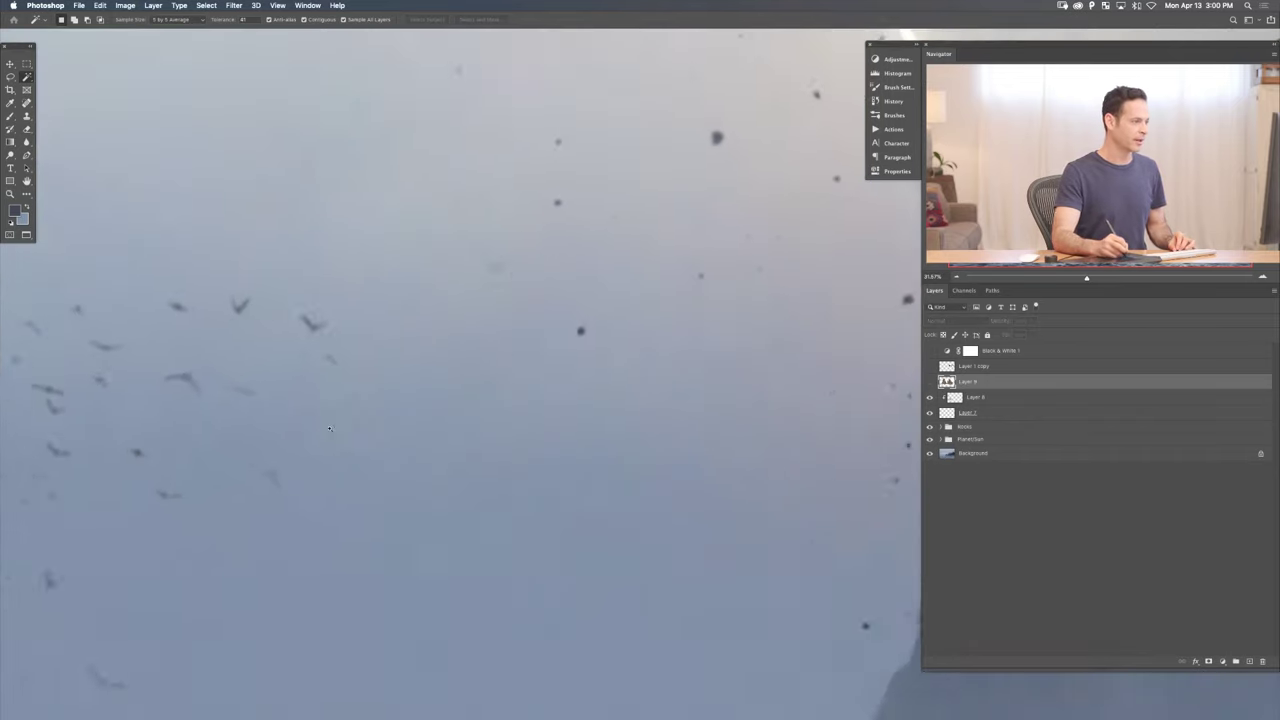
drag(296, 438, 751, 337)
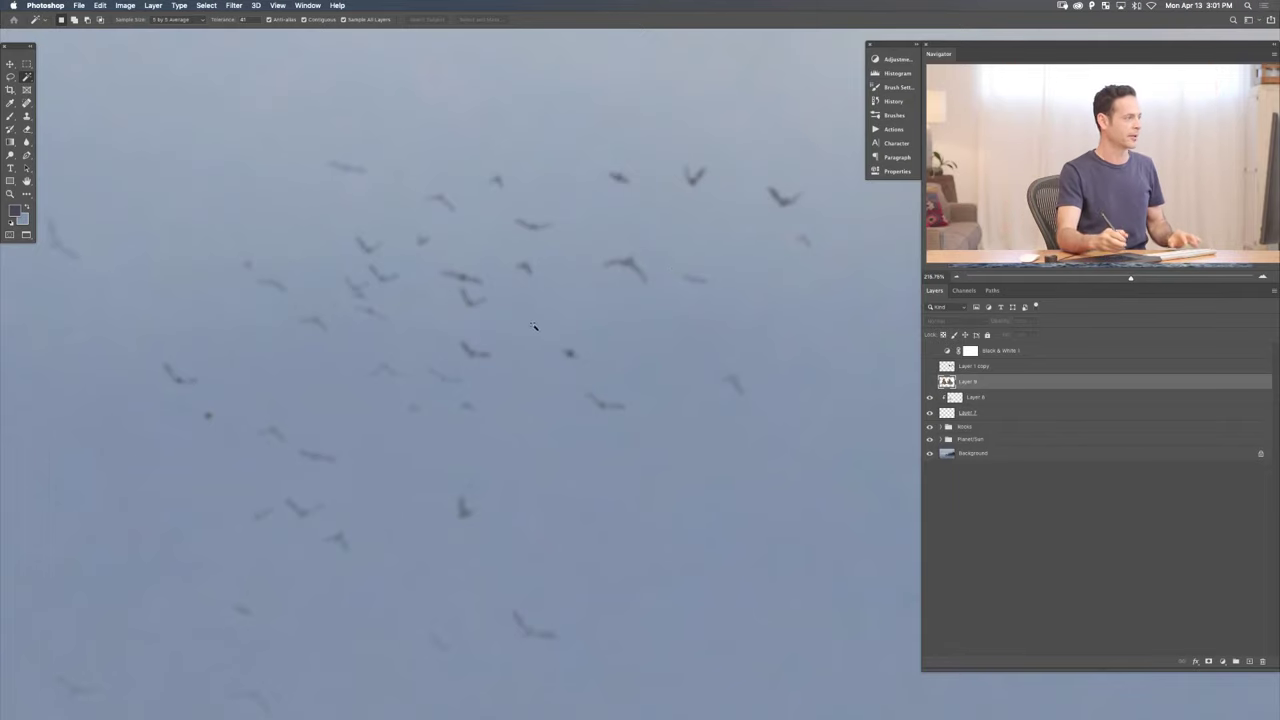
drag(529, 511, 551, 374)
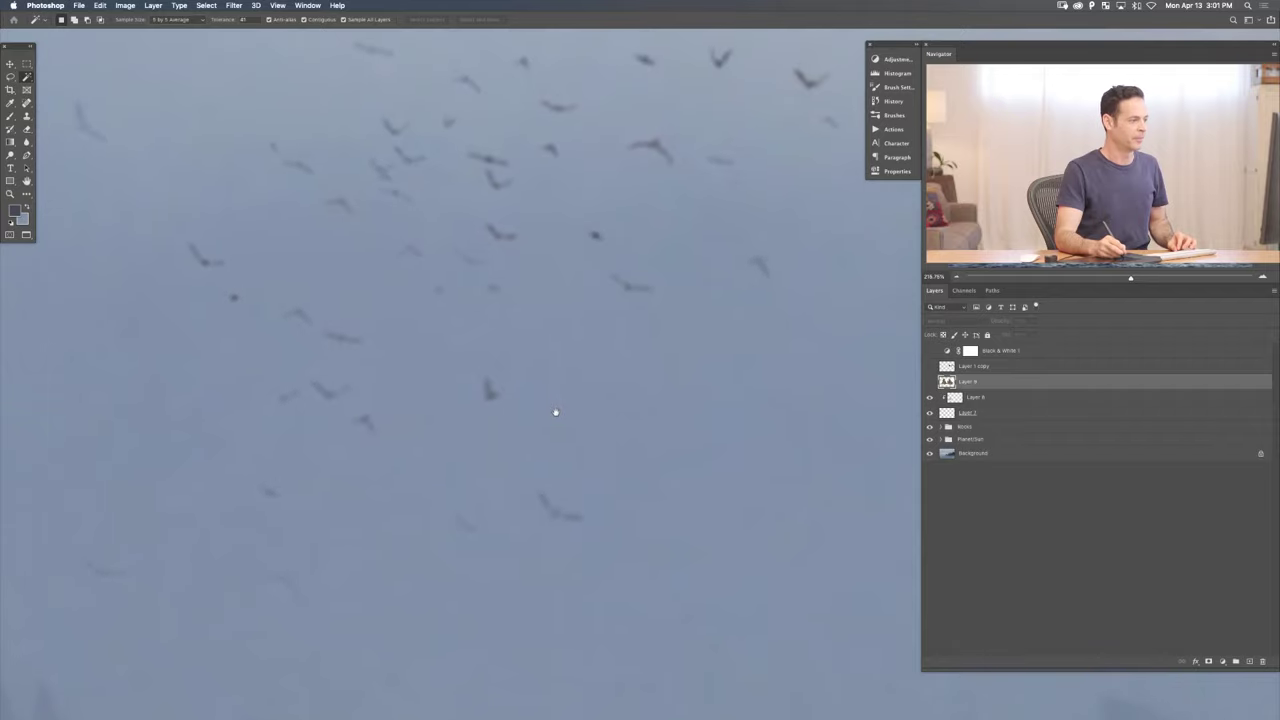
- Try a vertical flip on birds Layer 7, then discard it to keep the original orientation
click(988, 412)
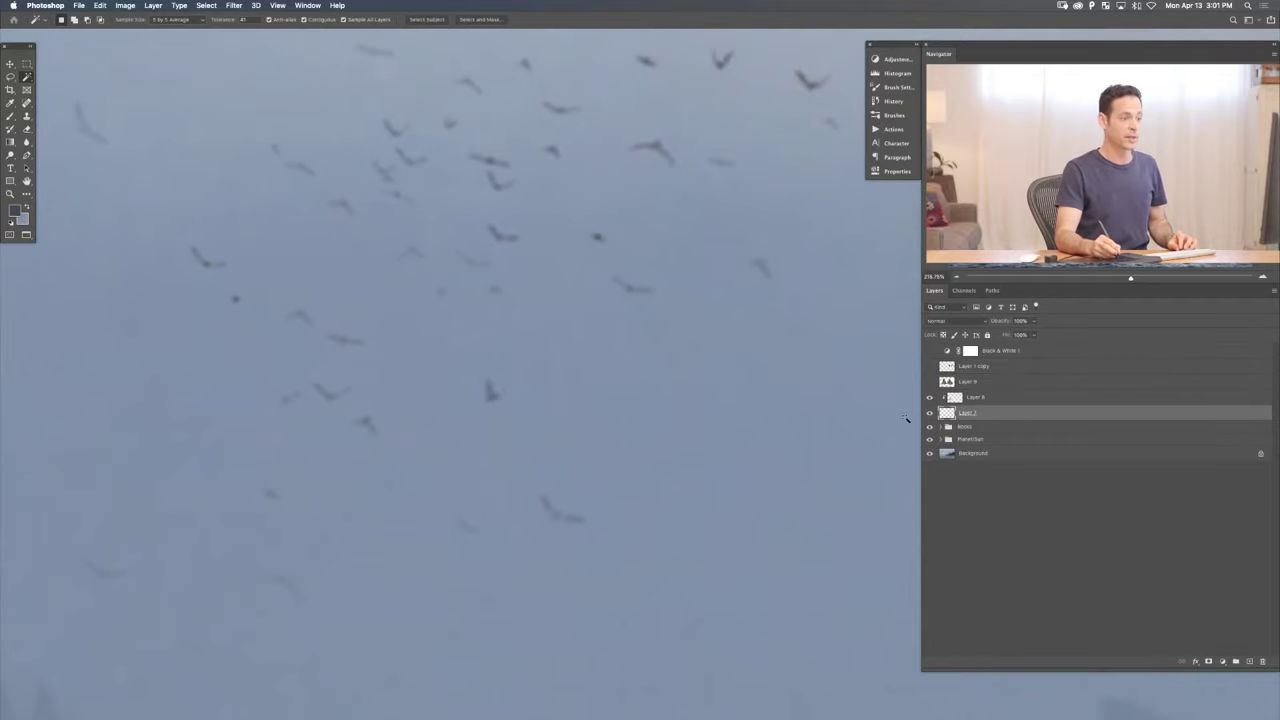
key(ctrl+t)
right_click(604, 396)
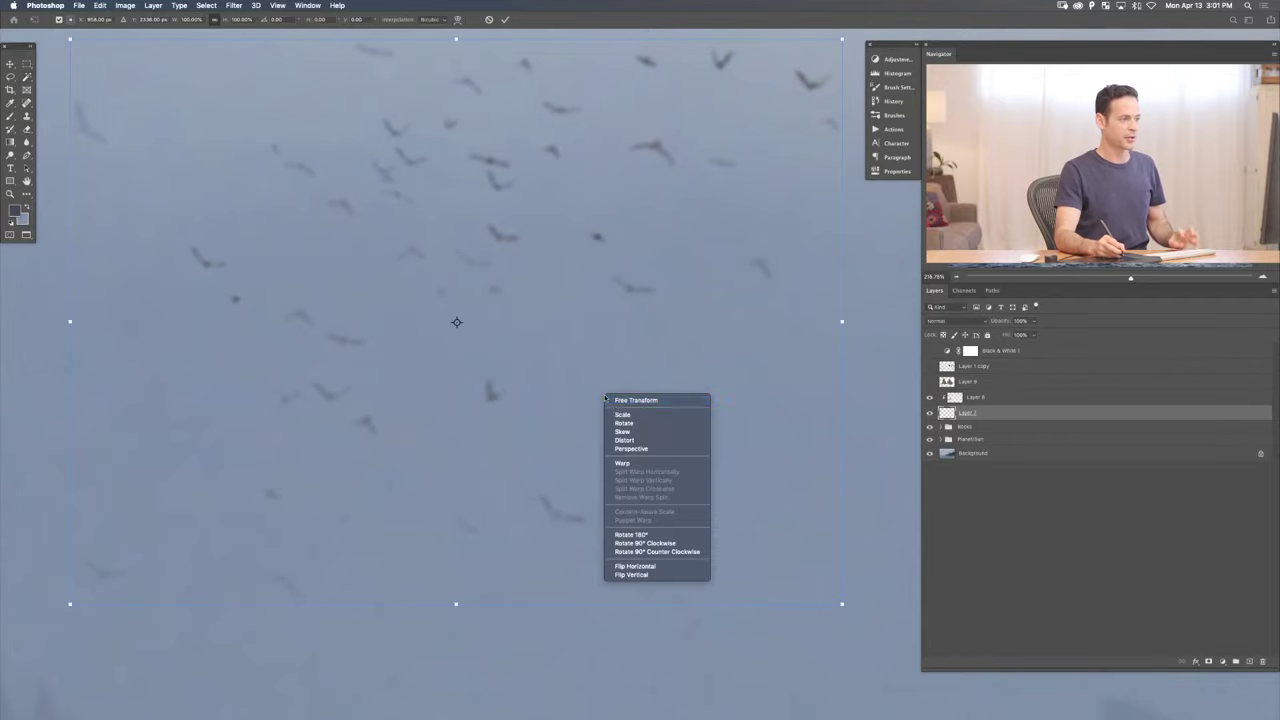
click(646, 571)
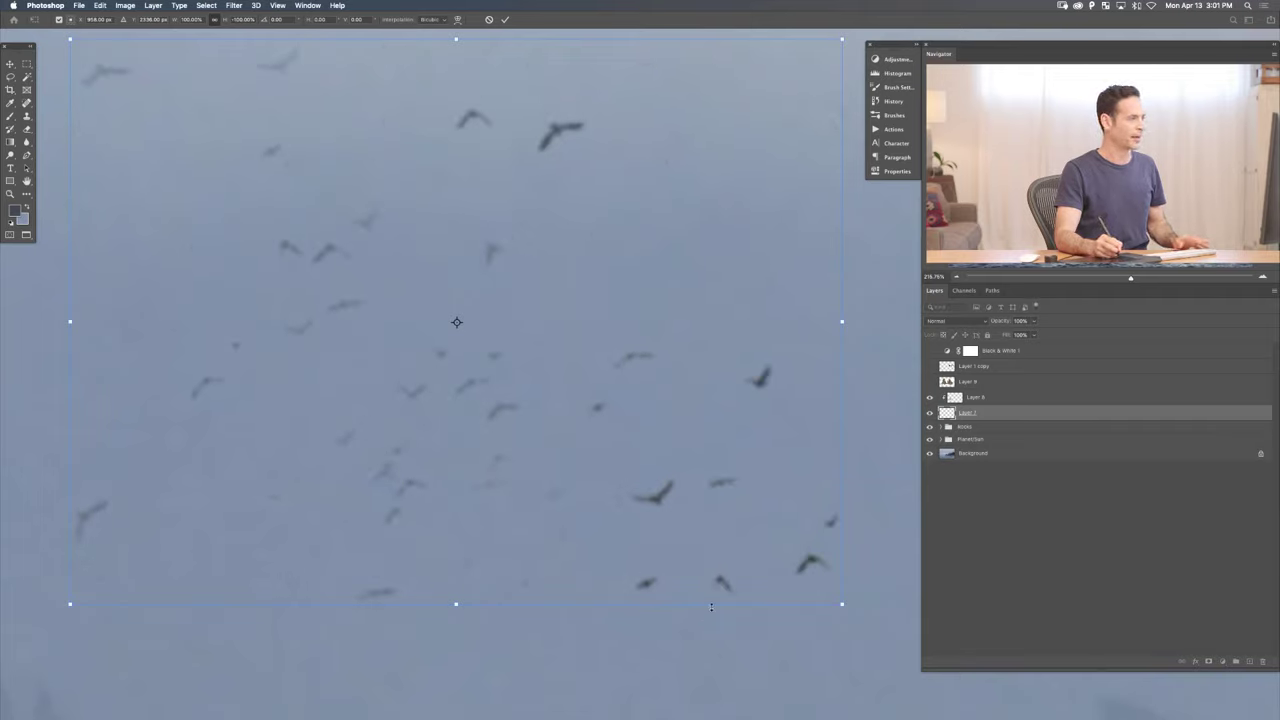
key(Return)
key(w)
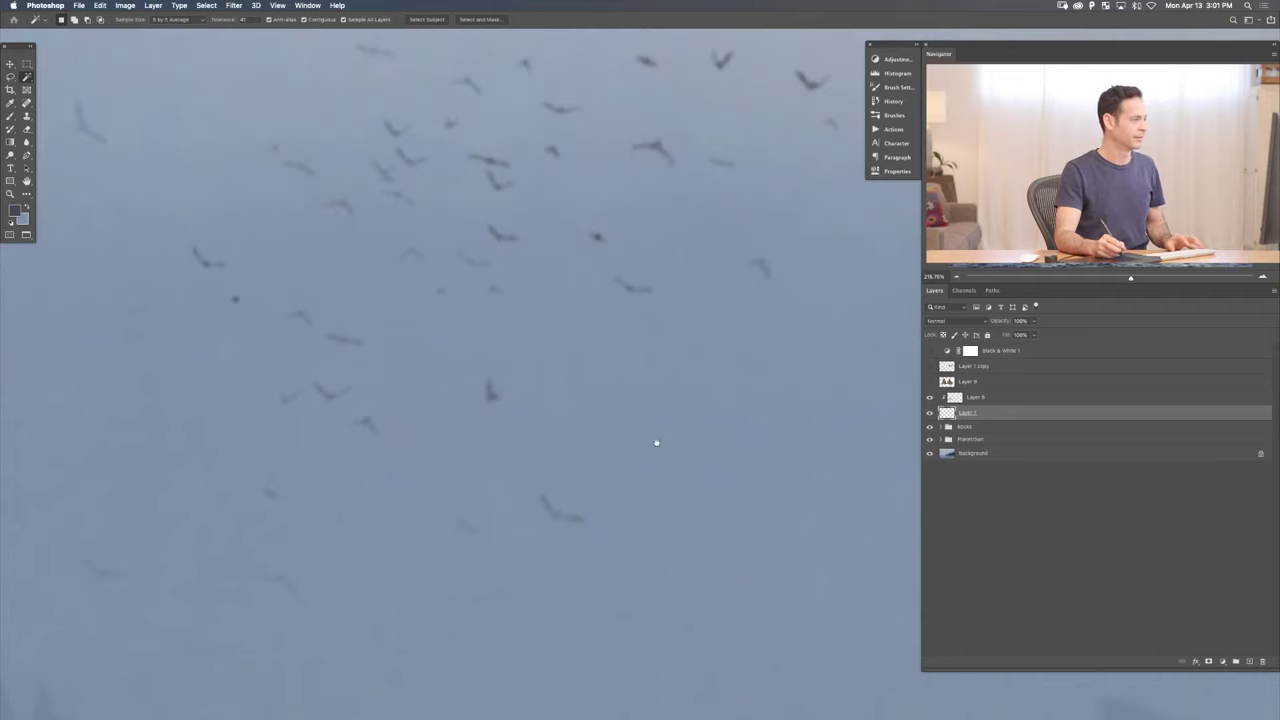
scroll(656, 442, down, 6)
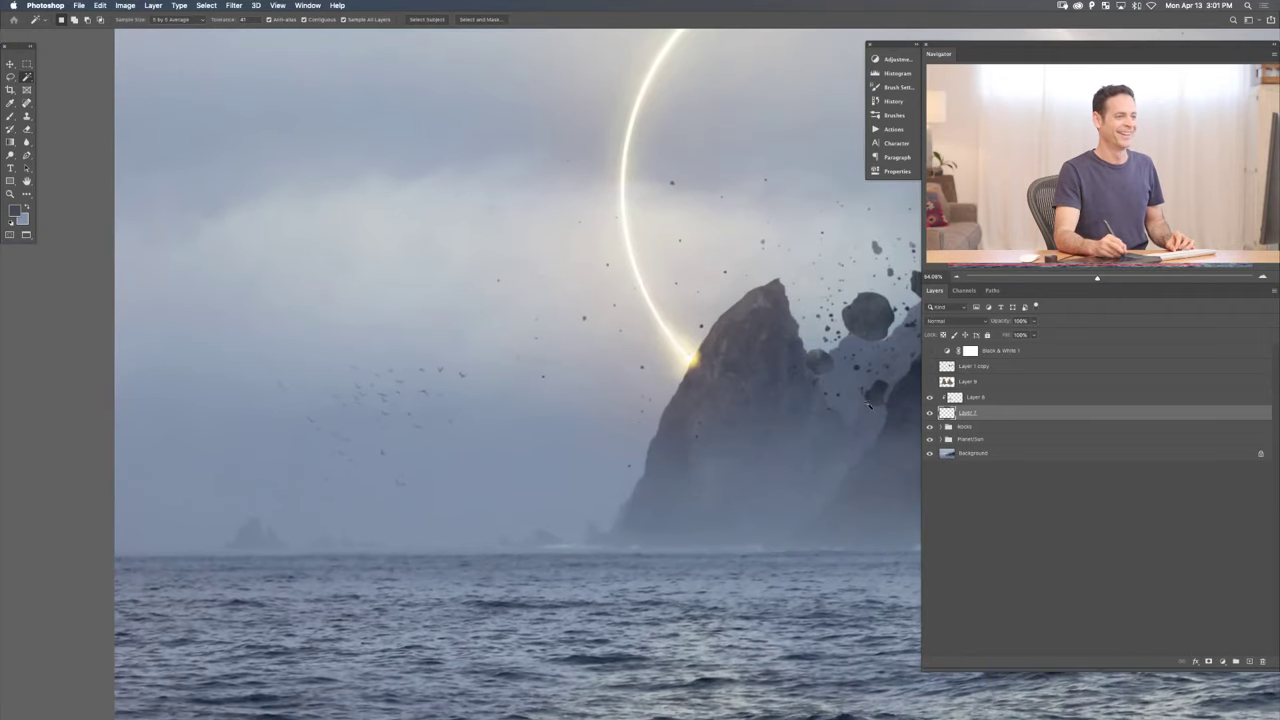
- Show and select Layer 9, then lasso a freehand outline around the right-hand rock group
click(929, 381)
click(975, 382)
scroll(757, 409, down, 2)
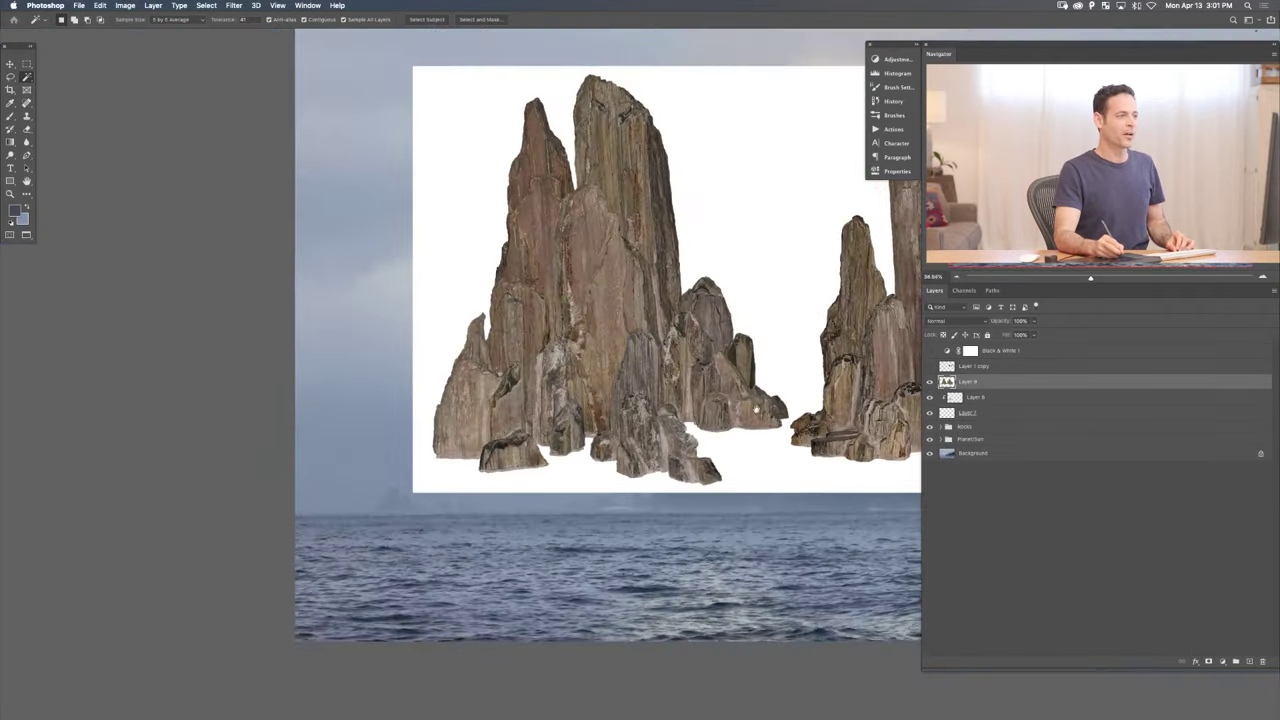
scroll(757, 409, right, 10)
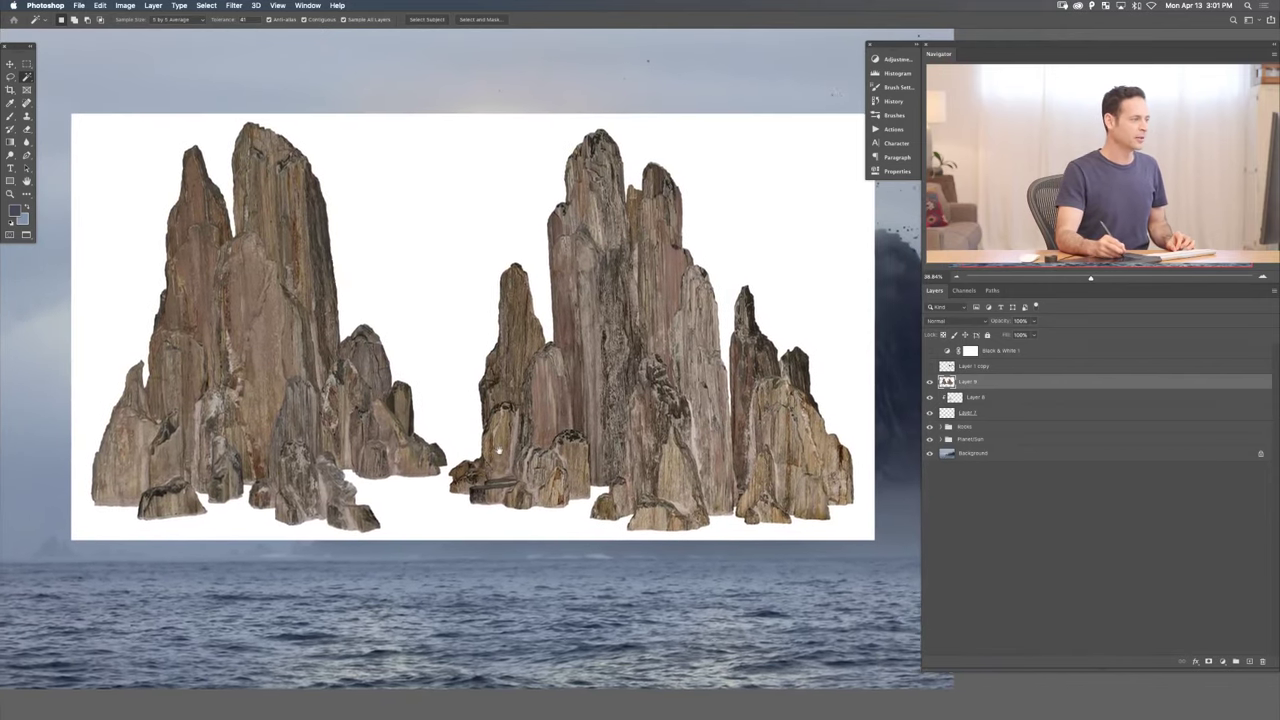
scroll(497, 450, up, 1)
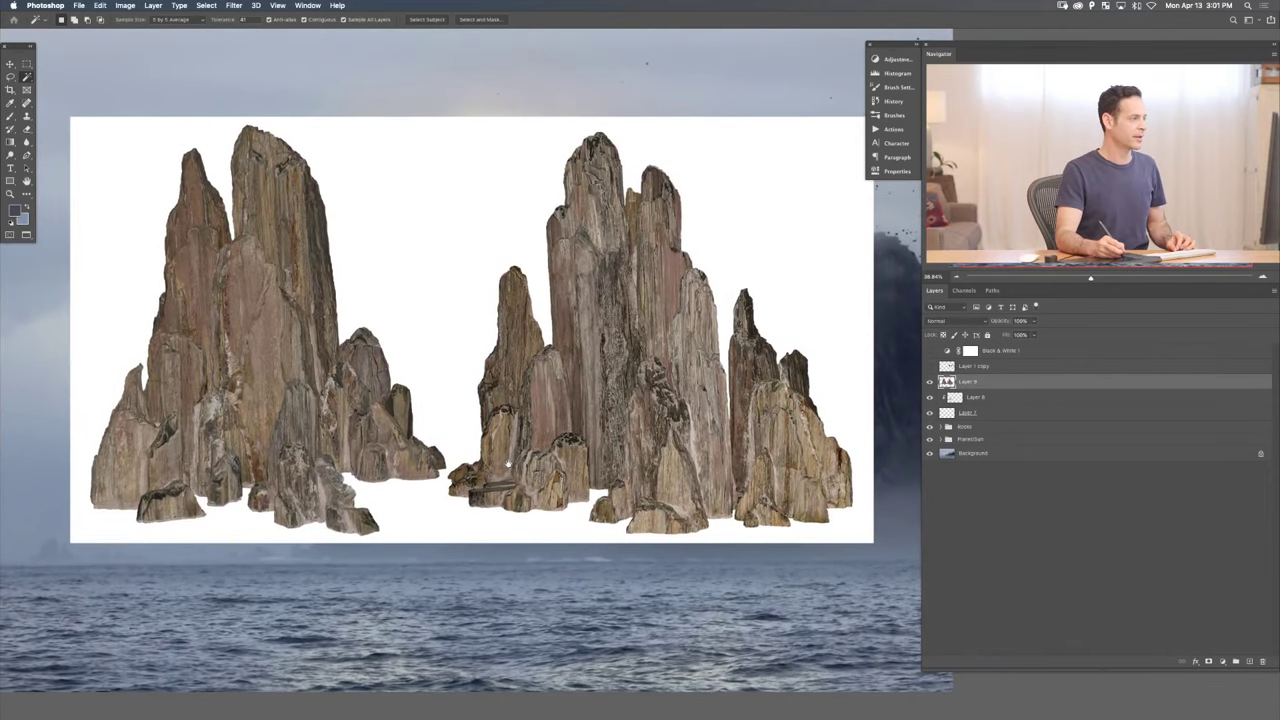
drag(494, 464, 508, 470)
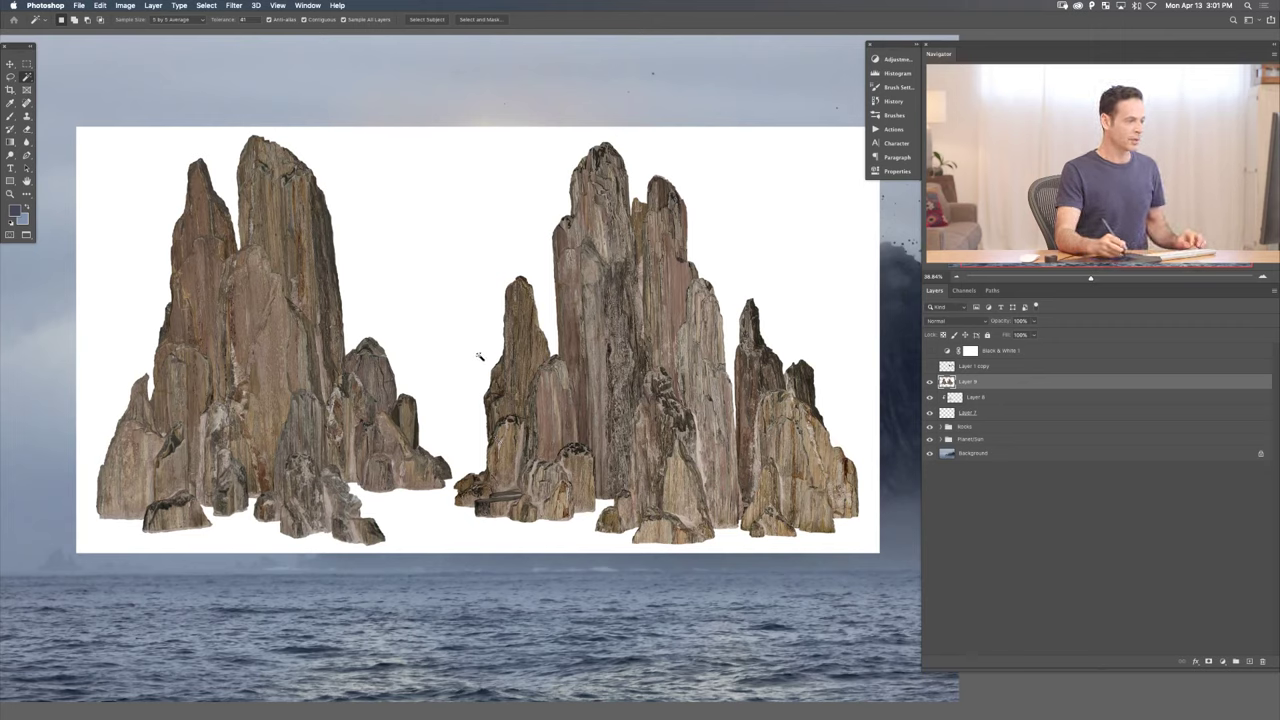
key(l)
mouse_move(548, 85)
mouse_down()
mouse_move(453, 256)
mouse_move(471, 450)
mouse_move(449, 522)
mouse_move(638, 632)
mouse_move(894, 552)
mouse_move(928, 326)
mouse_move(908, 170)
mouse_move(822, 92)
mouse_up()
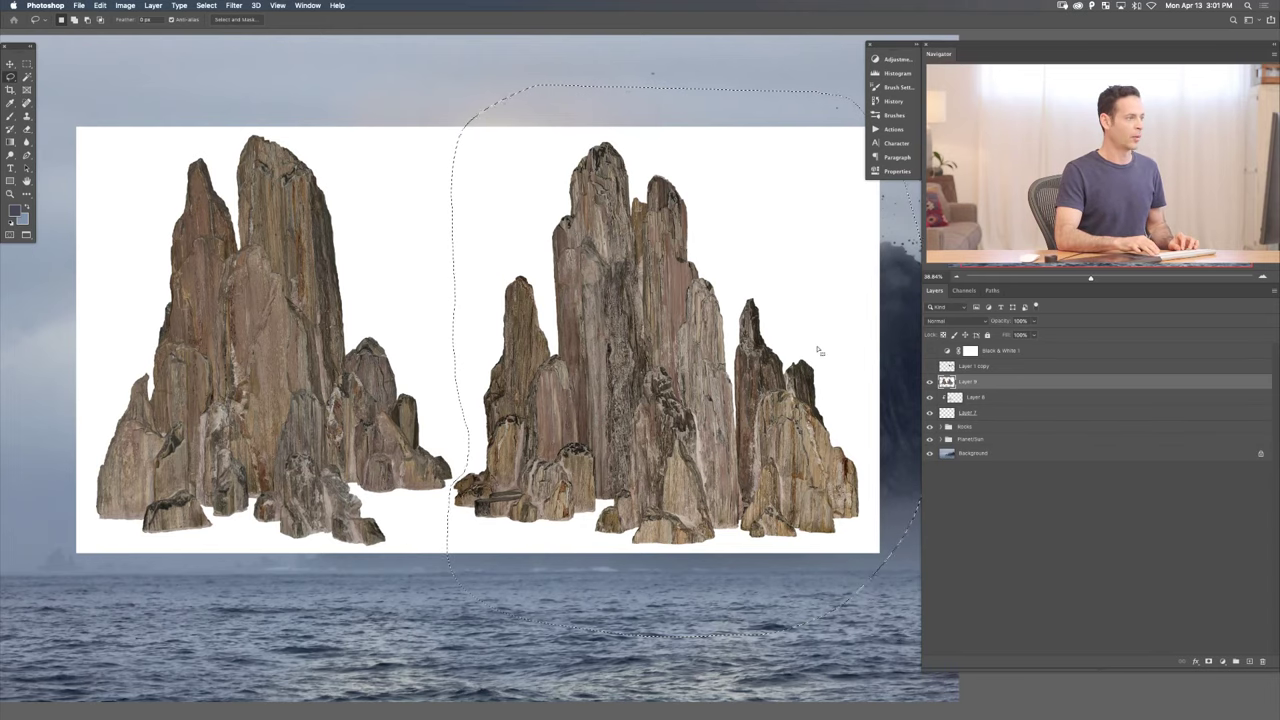
- Mask out the right rock group and the white background around the left spire
key(alt+Delete)
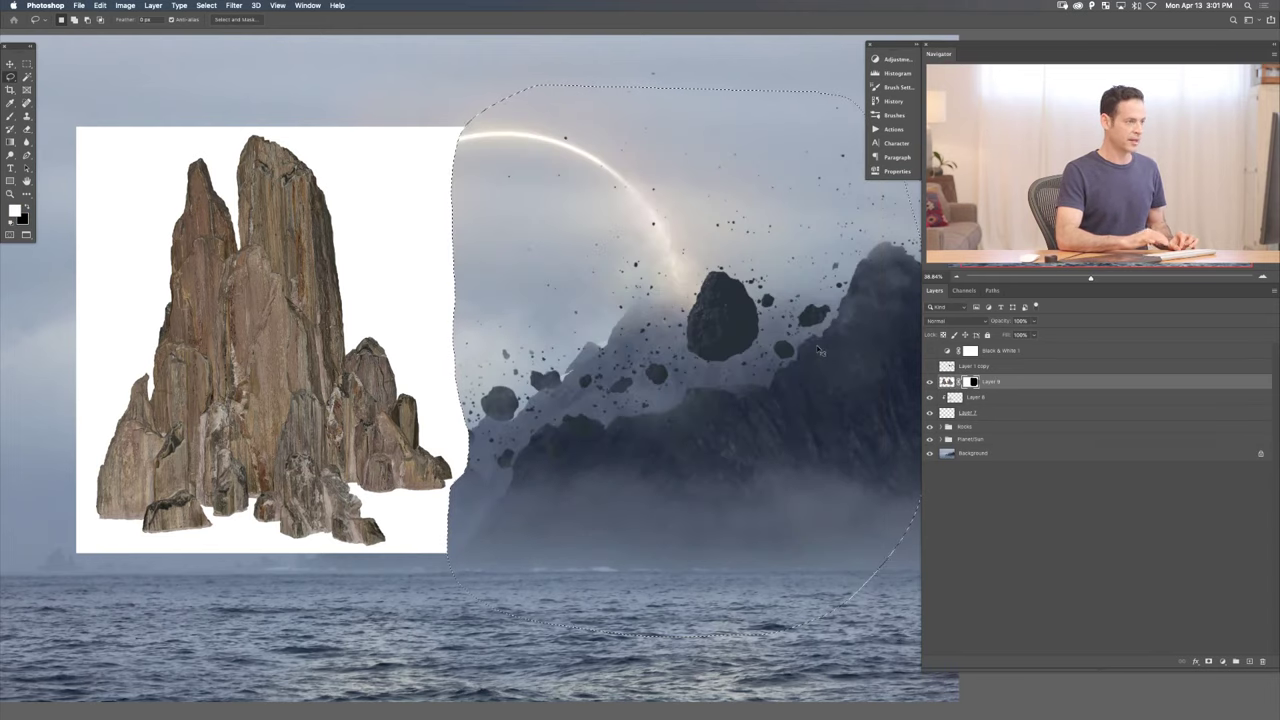
scroll(410, 404, left, 3)
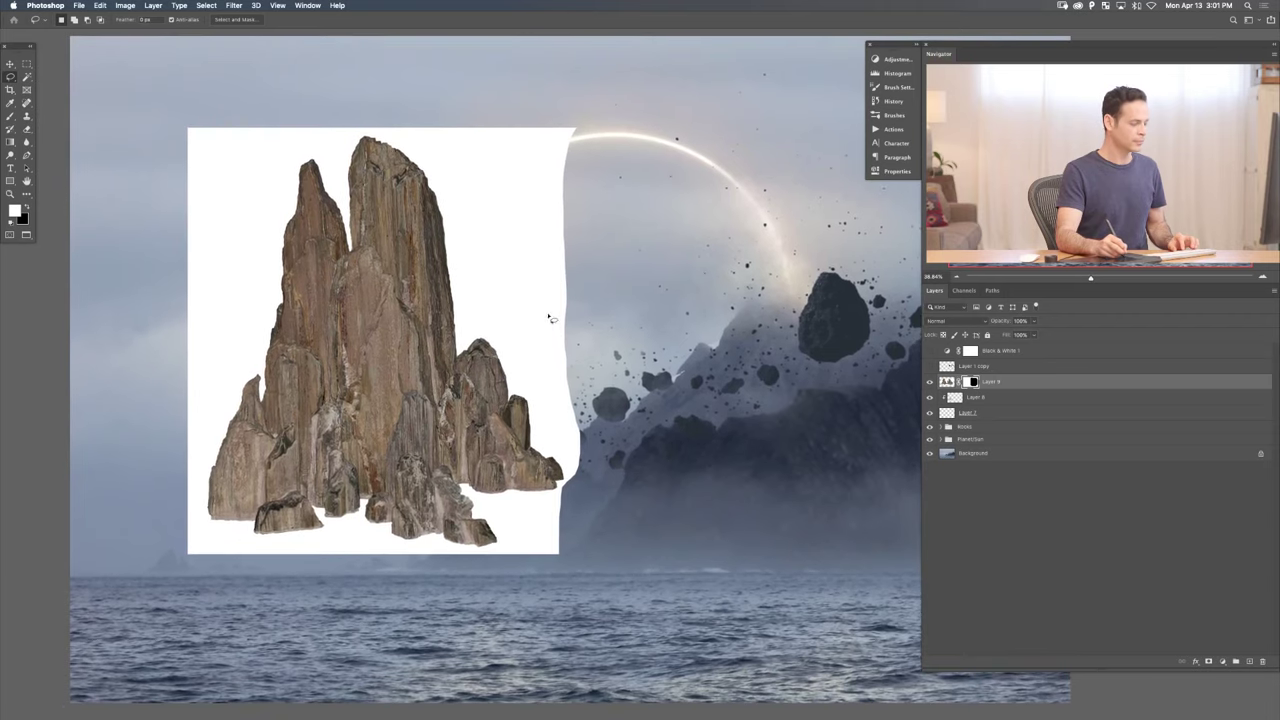
key(w)
click(543, 317)
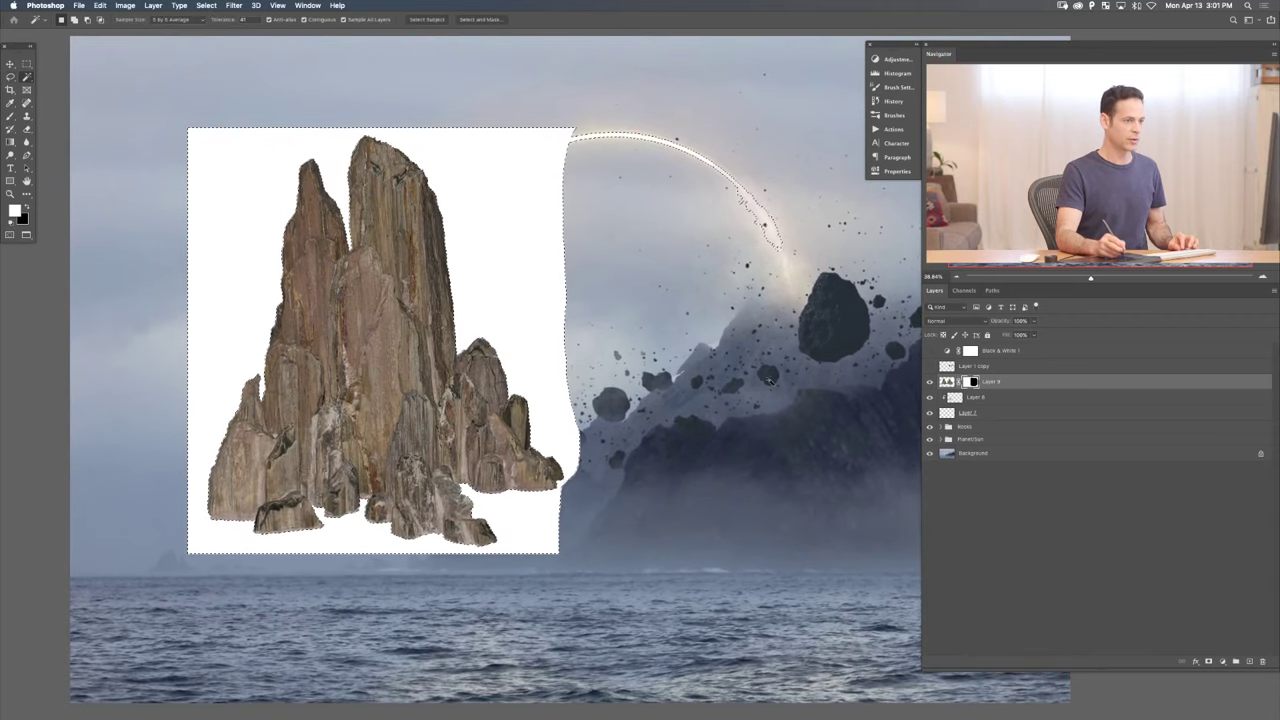
key(Delete)
key(ctrl+d)
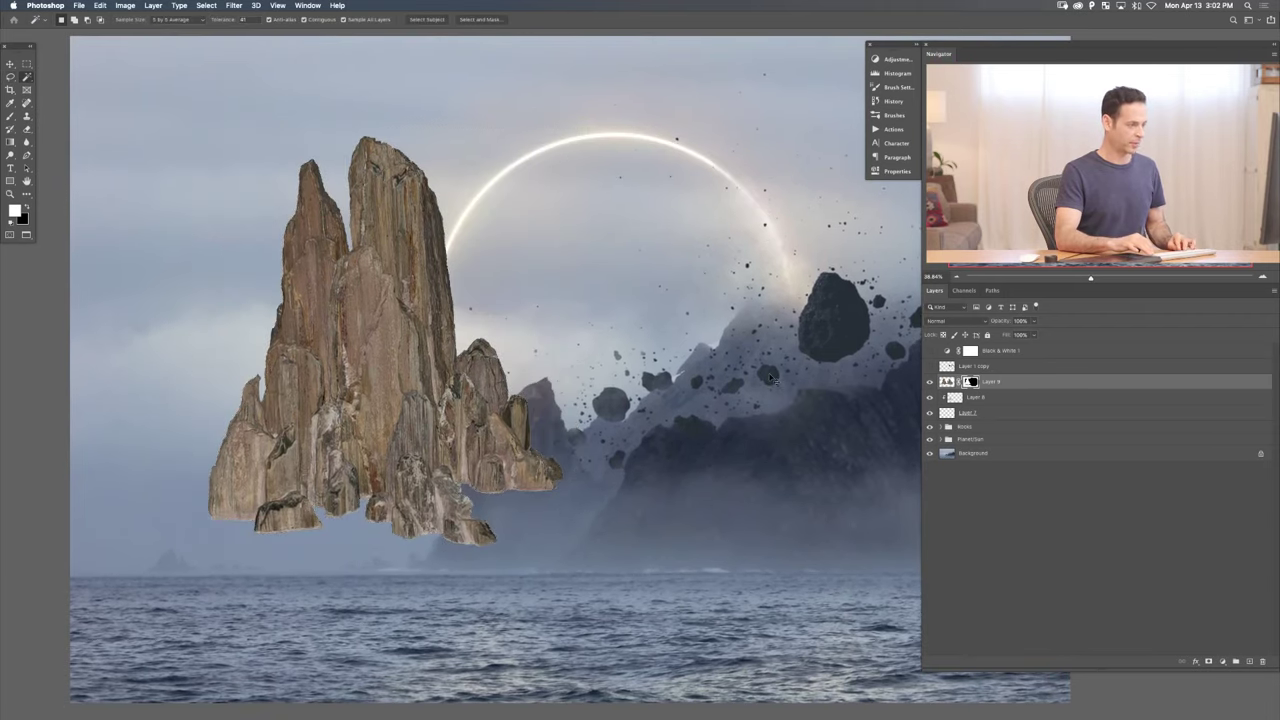
- Nudge the rock spire sideways and apply Layer 9's mask permanently
key(v)
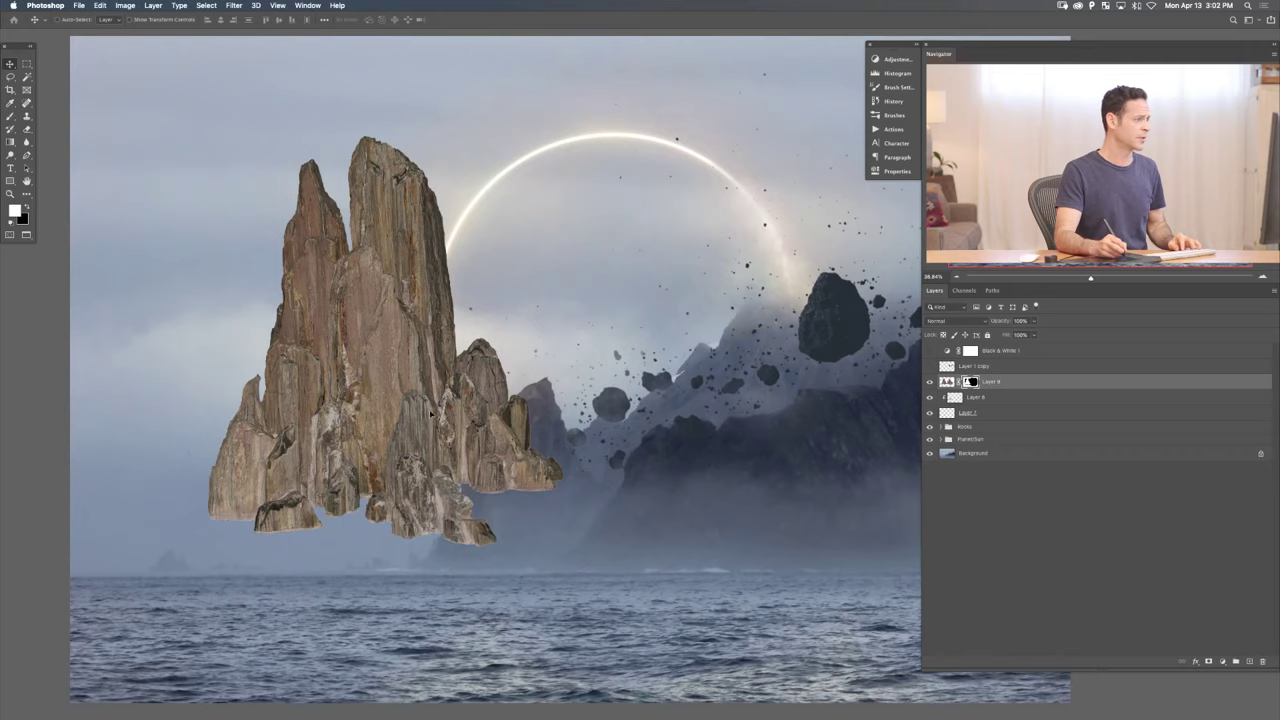
drag(400, 441, 568, 494)
right_click(975, 383)
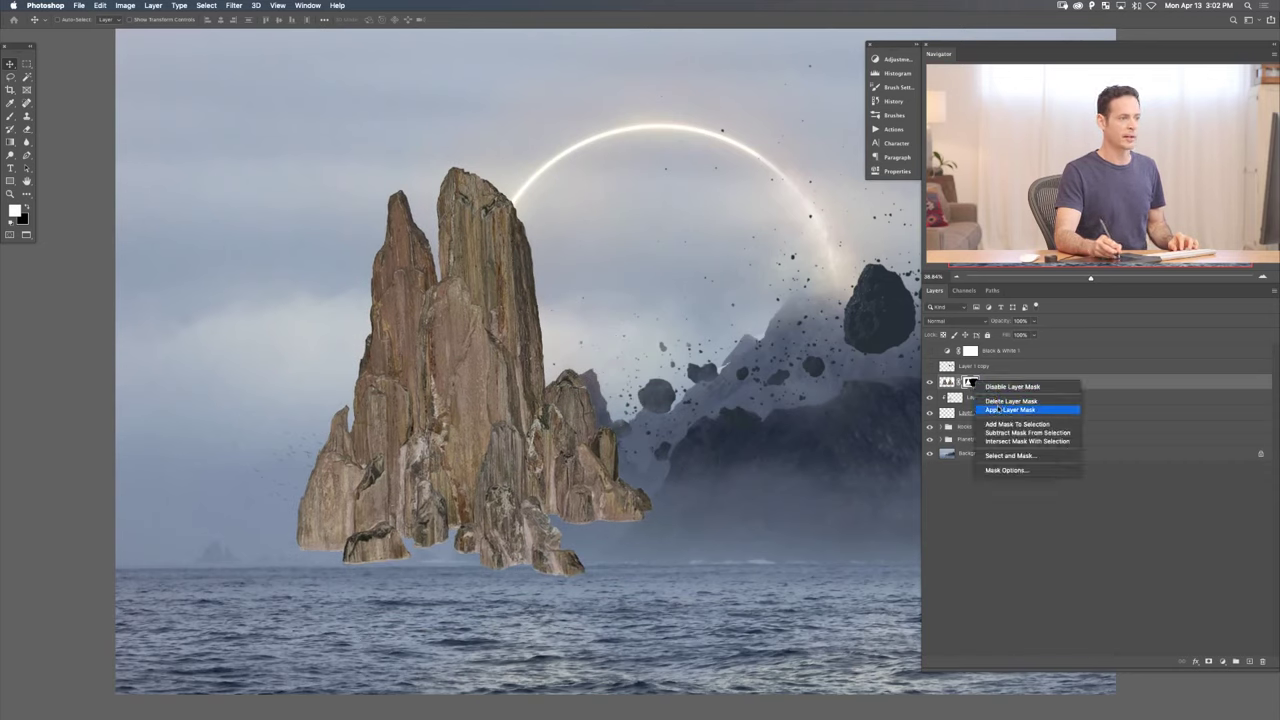
click(1008, 409)
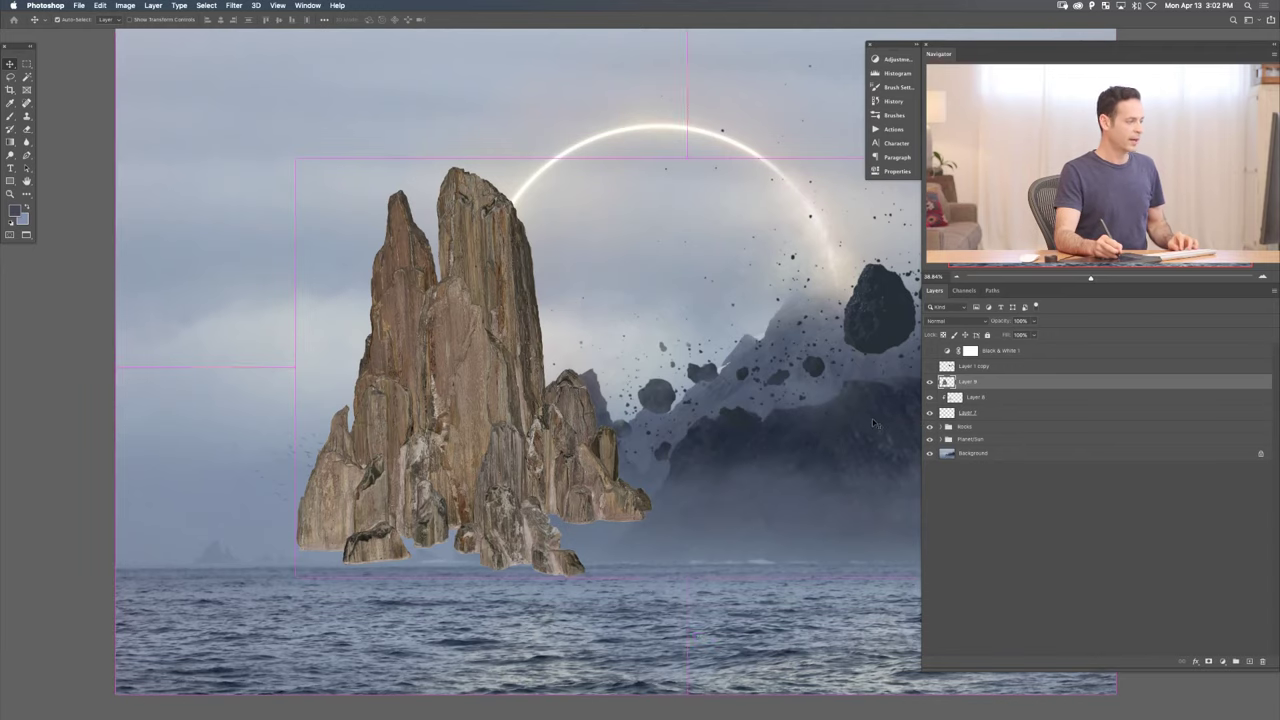
- Shift the rock layer slightly left, then draw and clear a rectangular selection
key(super+t)
scroll(872, 418, right, 5)
key(Return)
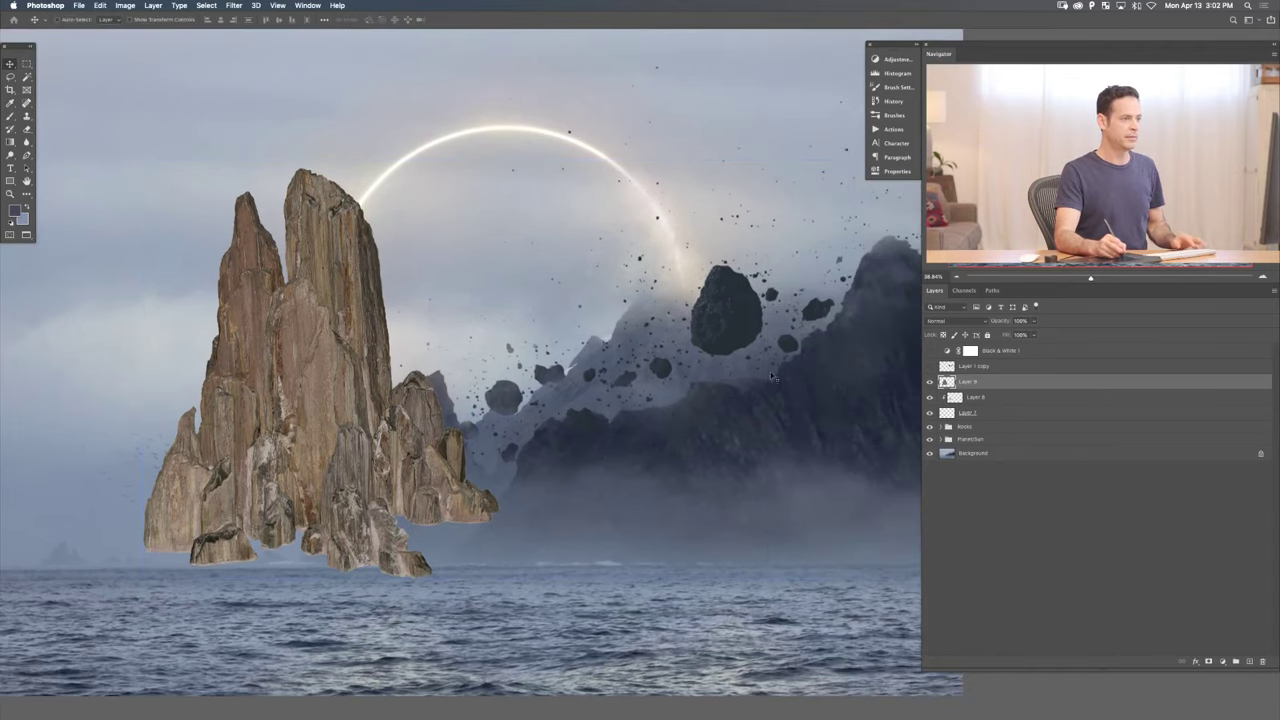
scroll(706, 405, down, 5)
drag(706, 405, 663, 405)
key(m)
drag(800, 258, 589, 575)
key(ctrl+d)
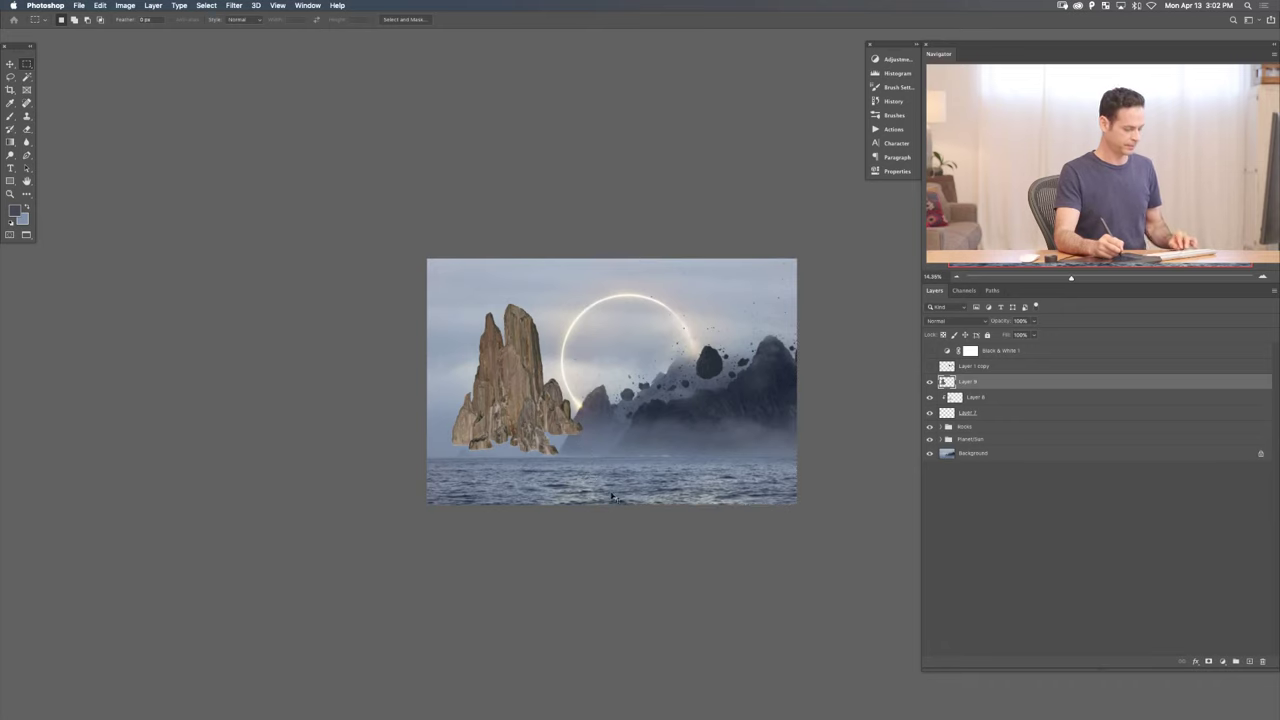
- Scale the rock layer down to a fraction of its size to fit the peak
key(ctrl+t)
scroll(543, 360, up, 4)
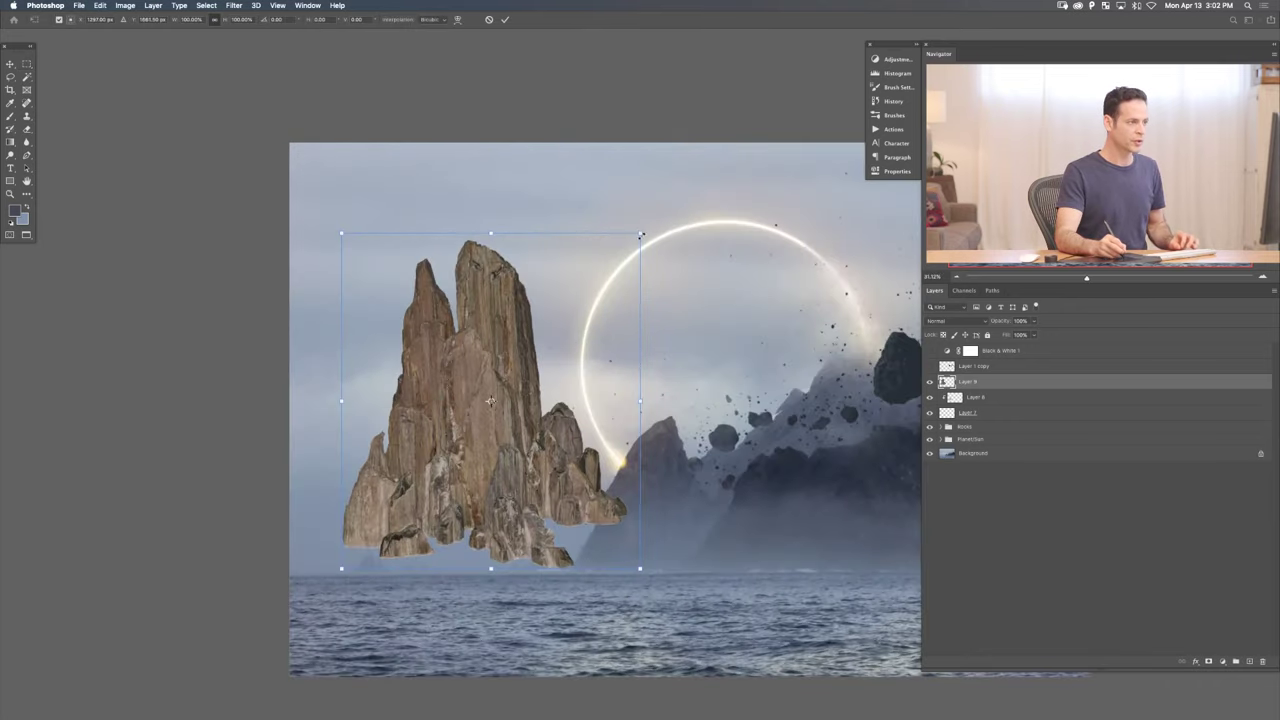
drag(640, 234, 706, 373)
scroll(705, 373, up, 5)
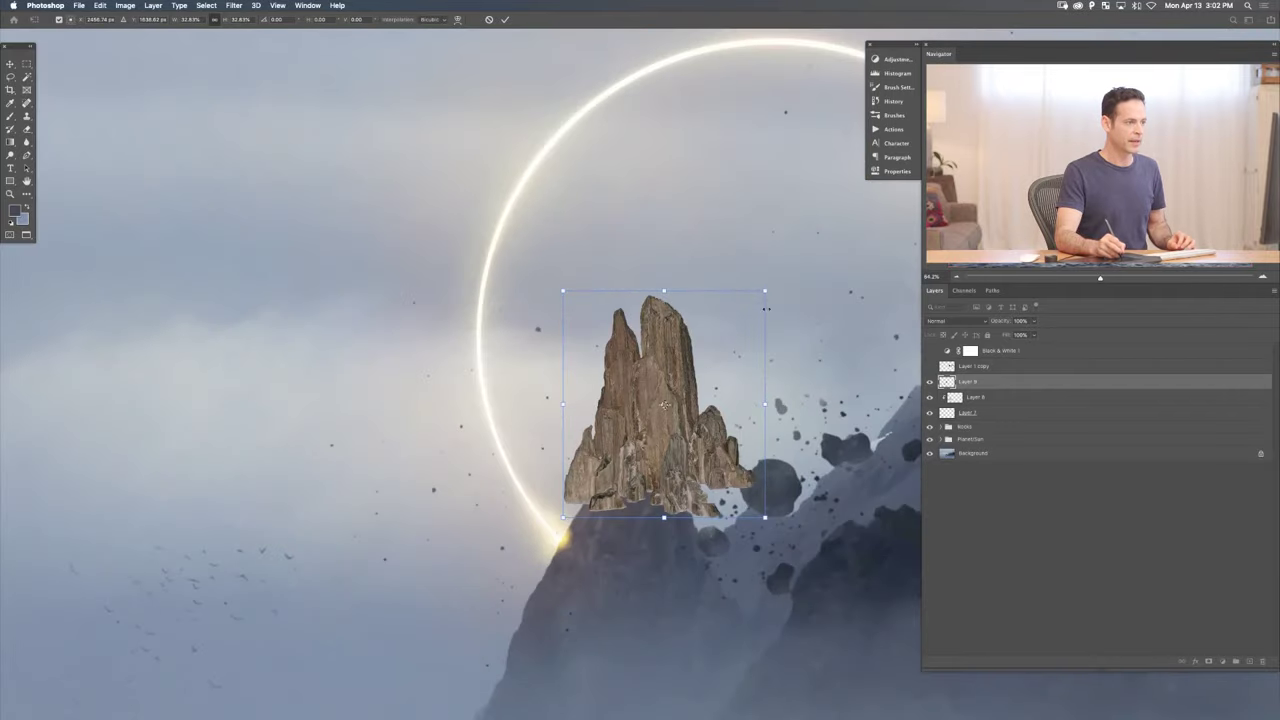
drag(765, 291, 673, 306)
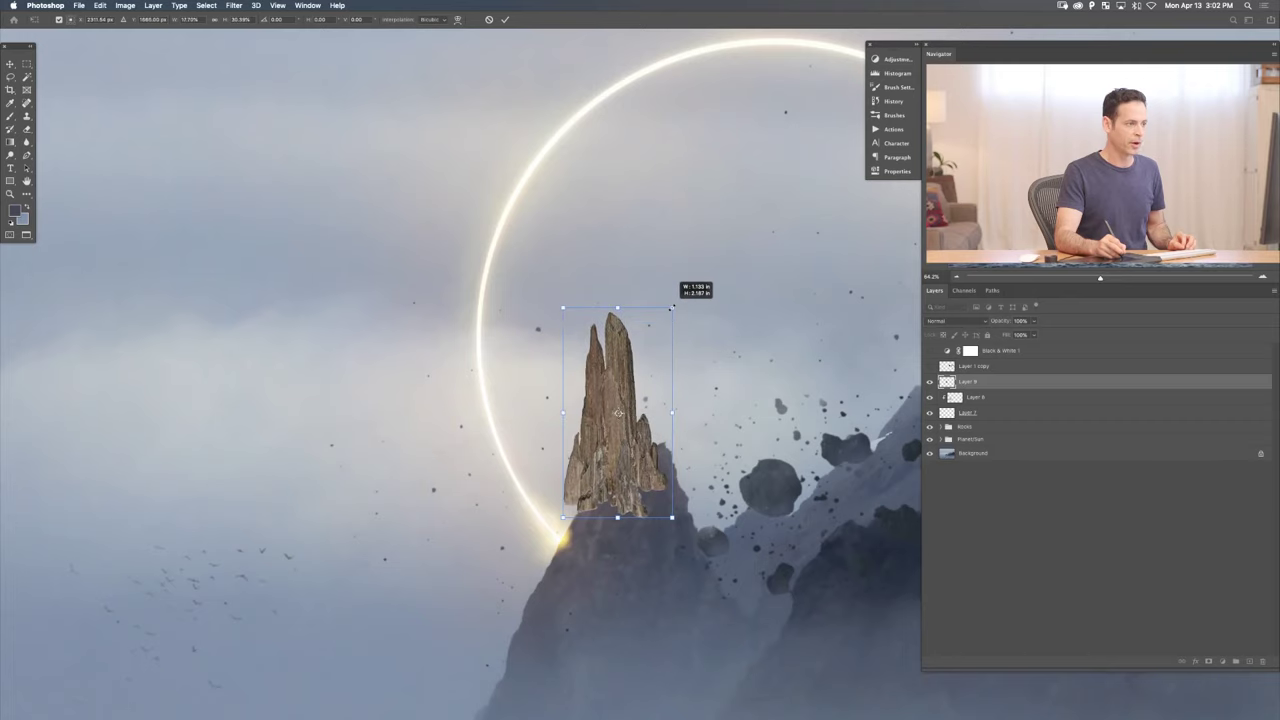
key(Return)
- Set the shrunken rock tower onto the mountain peak inside the glowing ring
key(m)
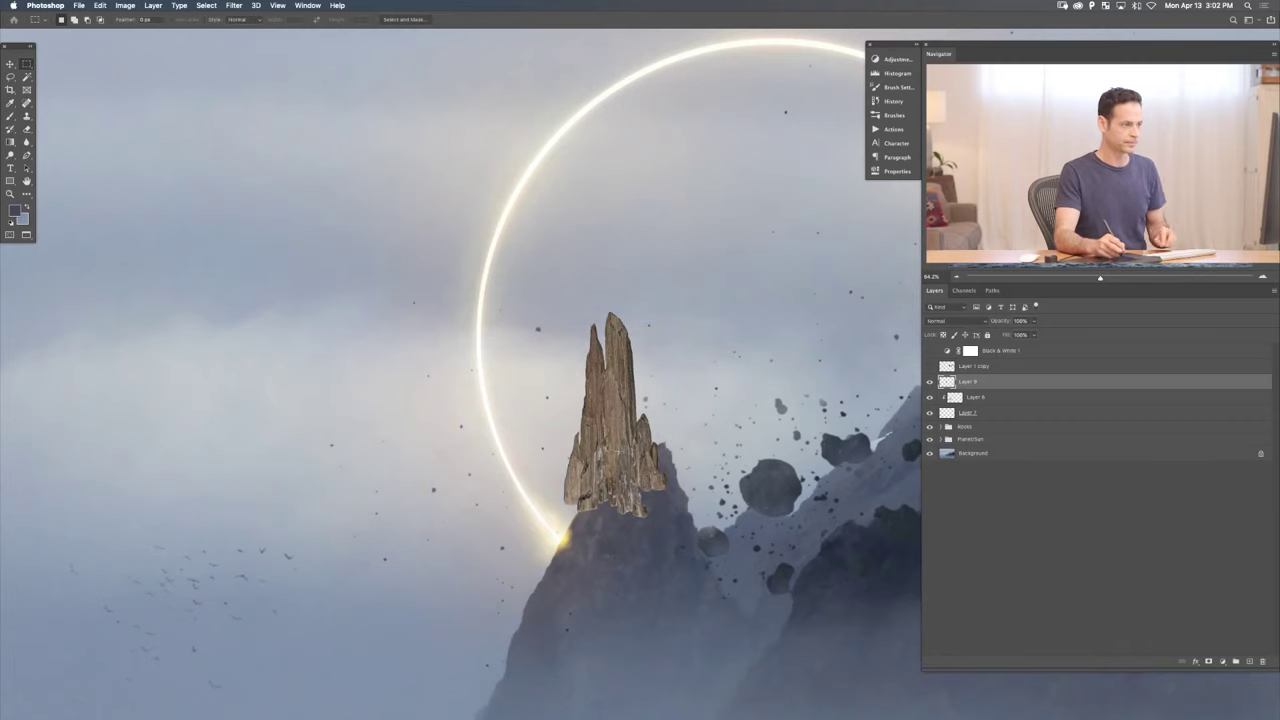
key(v)
mouse_move(612, 478)
mouse_down()
mouse_move(647, 433)
mouse_move(633, 482)
mouse_up()
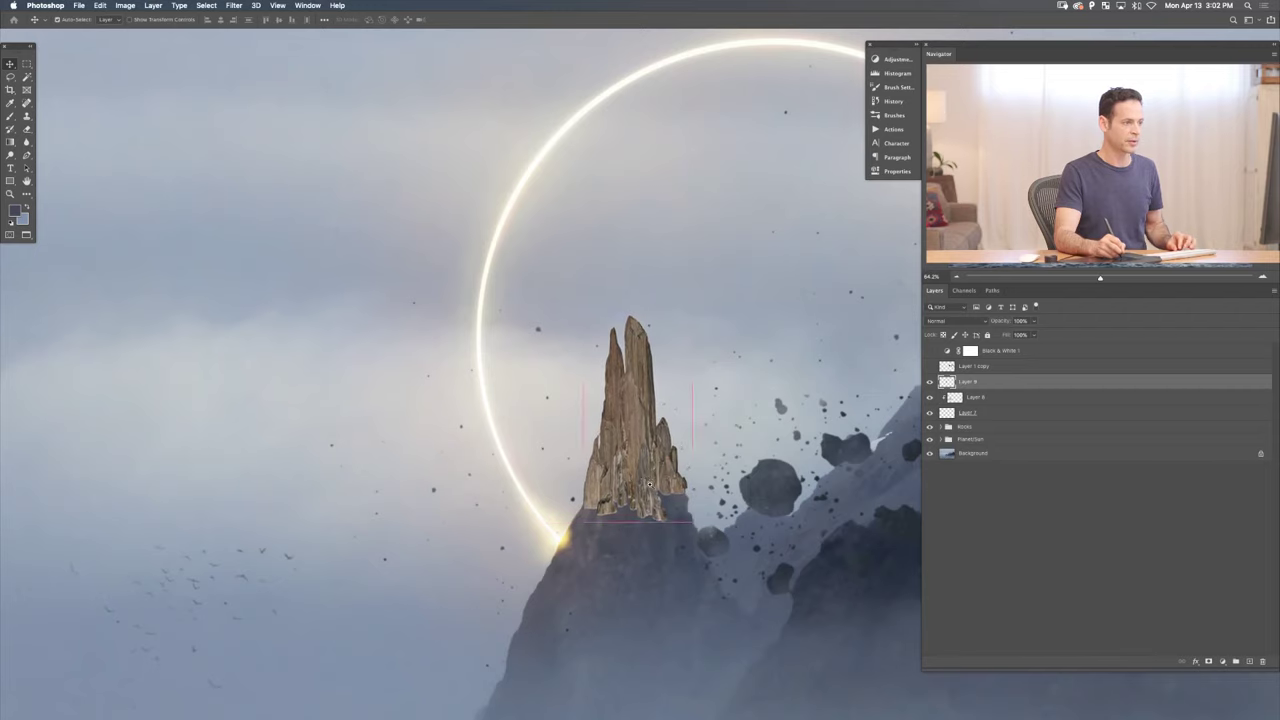
scroll(633, 482, down, 3)
scroll(600, 470, up, 2)
scroll(596, 470, up, 2)
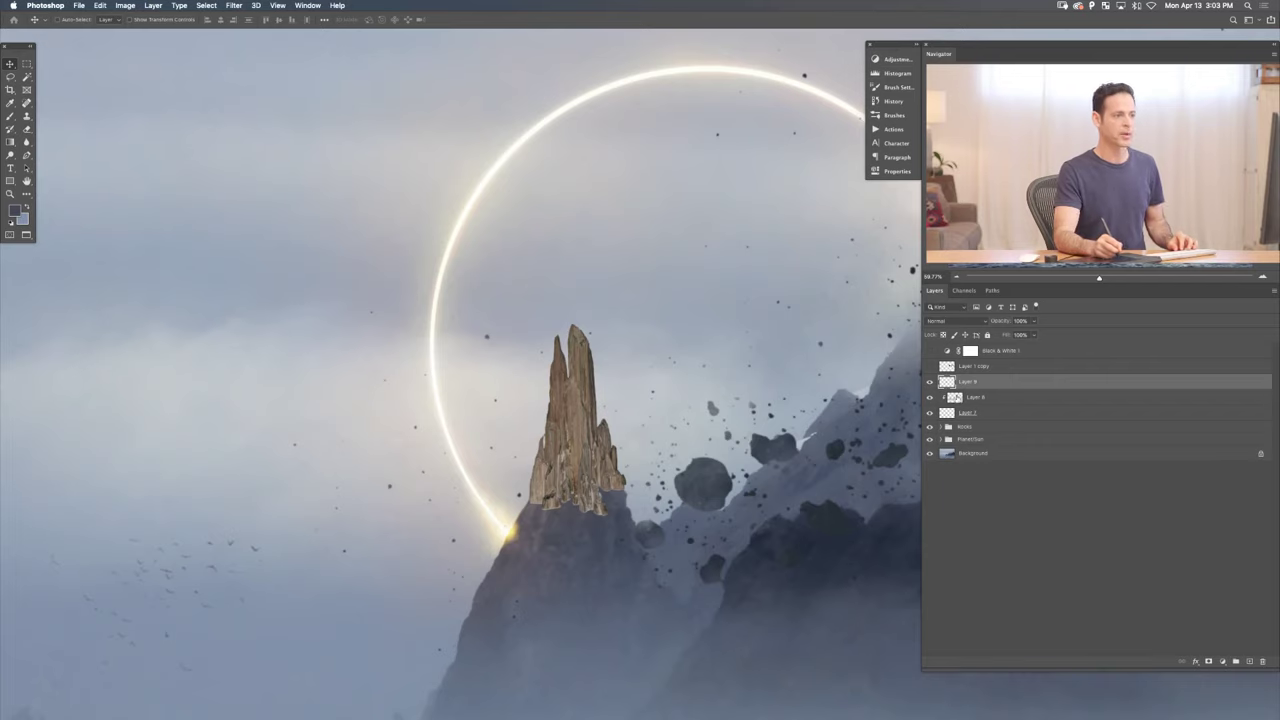
- Preview the composite in greyscale and group Layers 8 and 7 into a group named 'Rocks'
drag(782, 413, 925, 301)
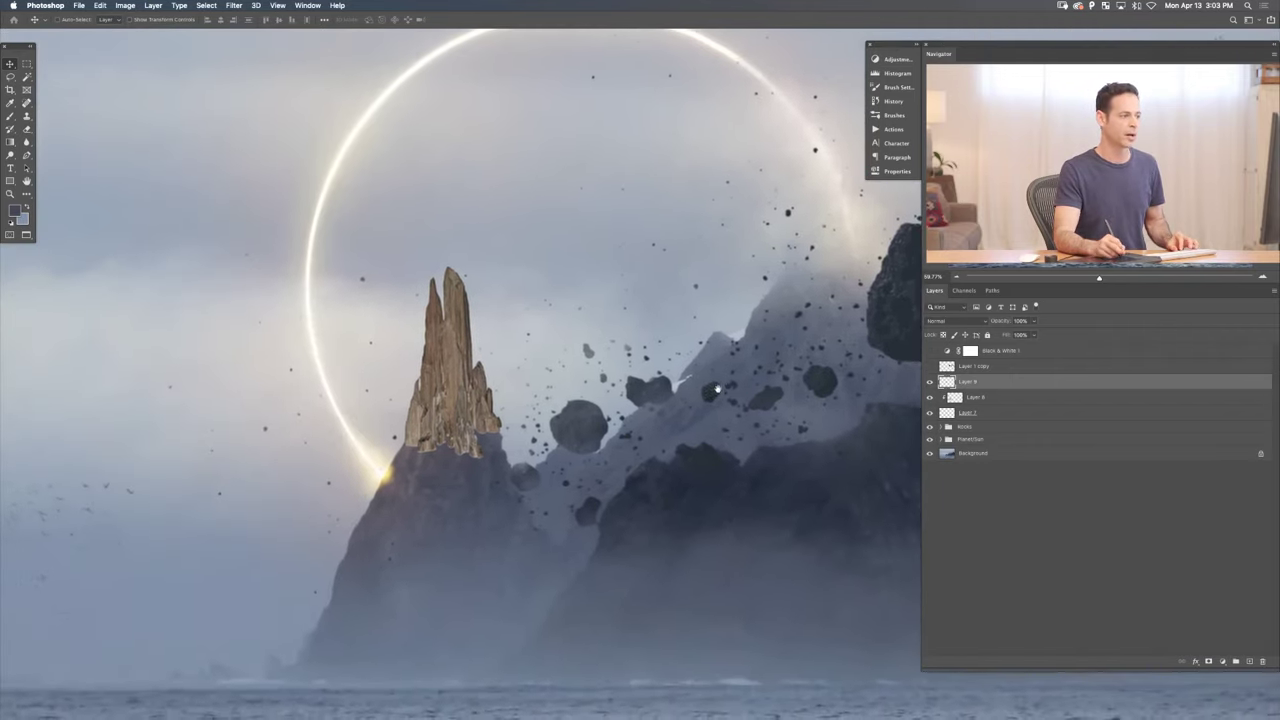
click(929, 351)
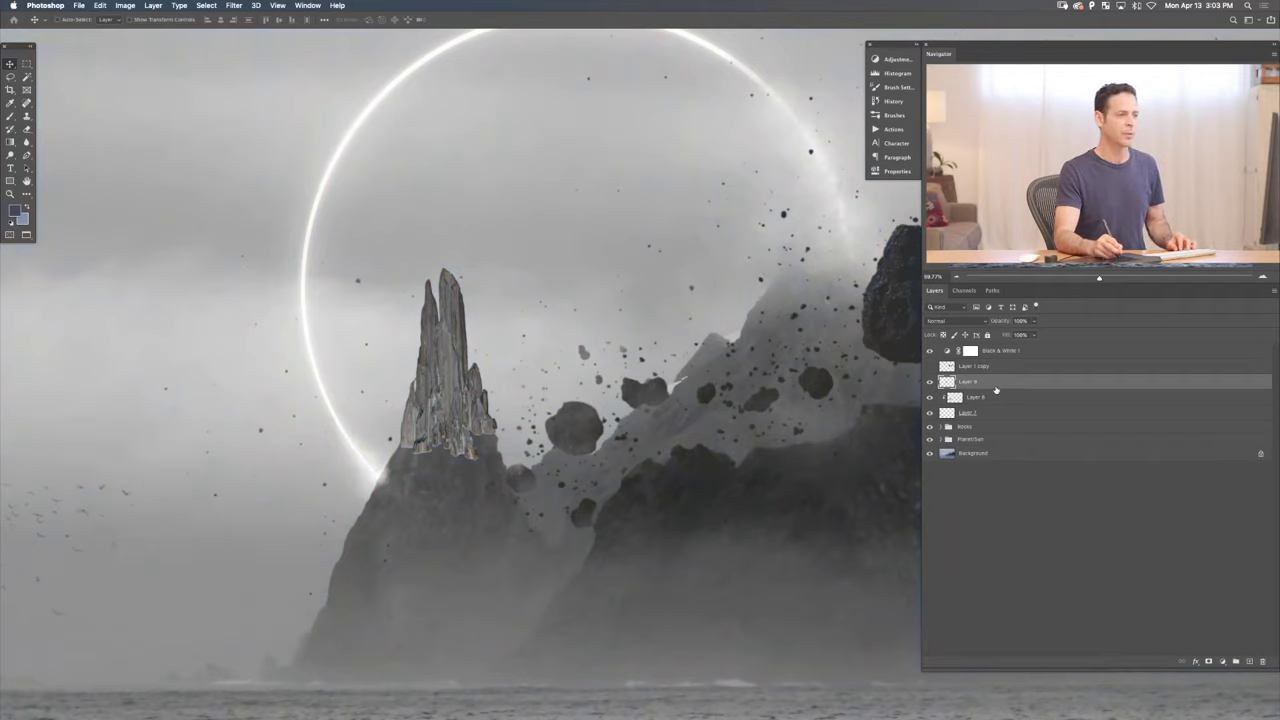
click(991, 399)
shift+click(995, 412)
key(super+g)
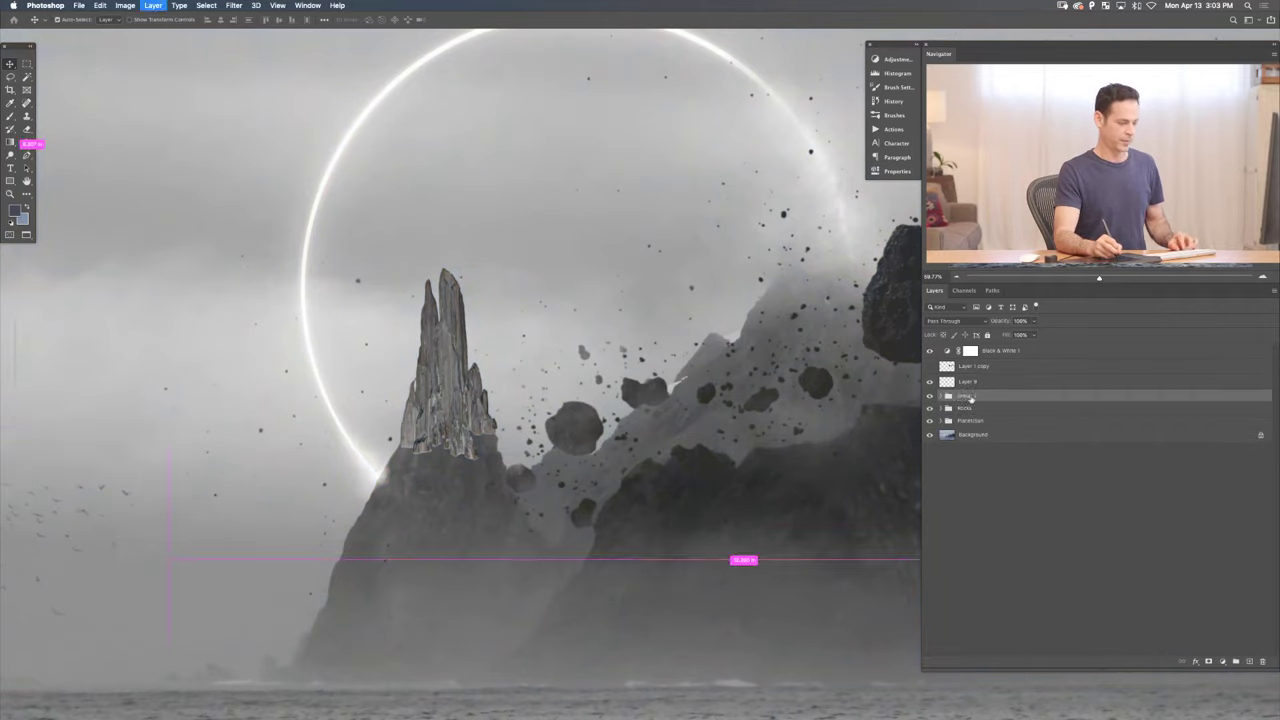
double_click(969, 396)
text(R)
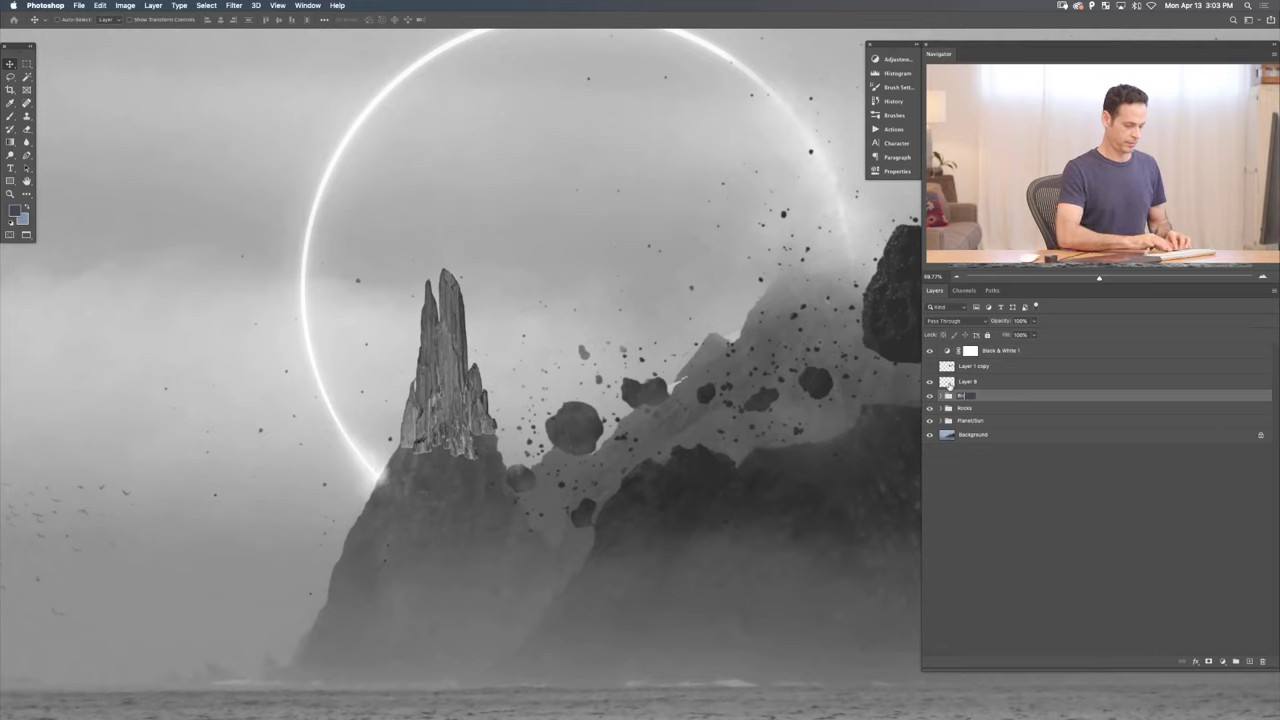
text(ocks)
key(Return)
- Put the rock tower's Layer 9 into its own group named 'Tower'
click(950, 386)
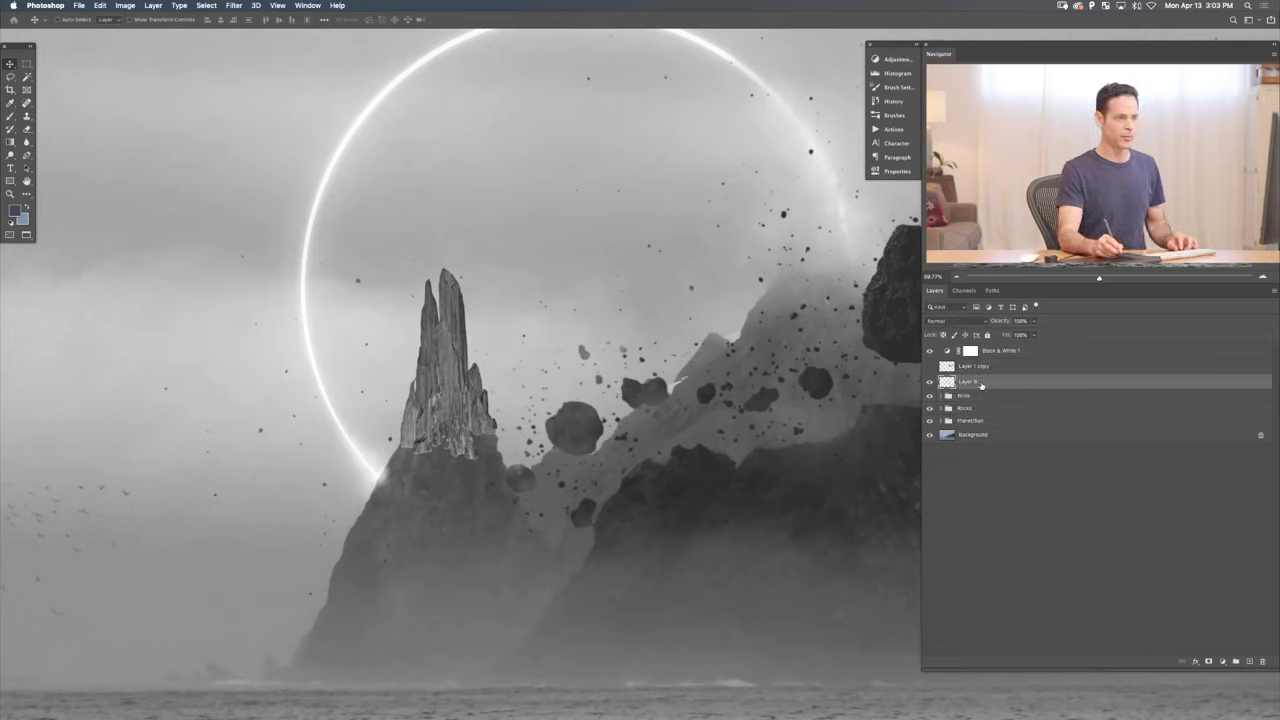
key(super+g)
double_click(963, 381)
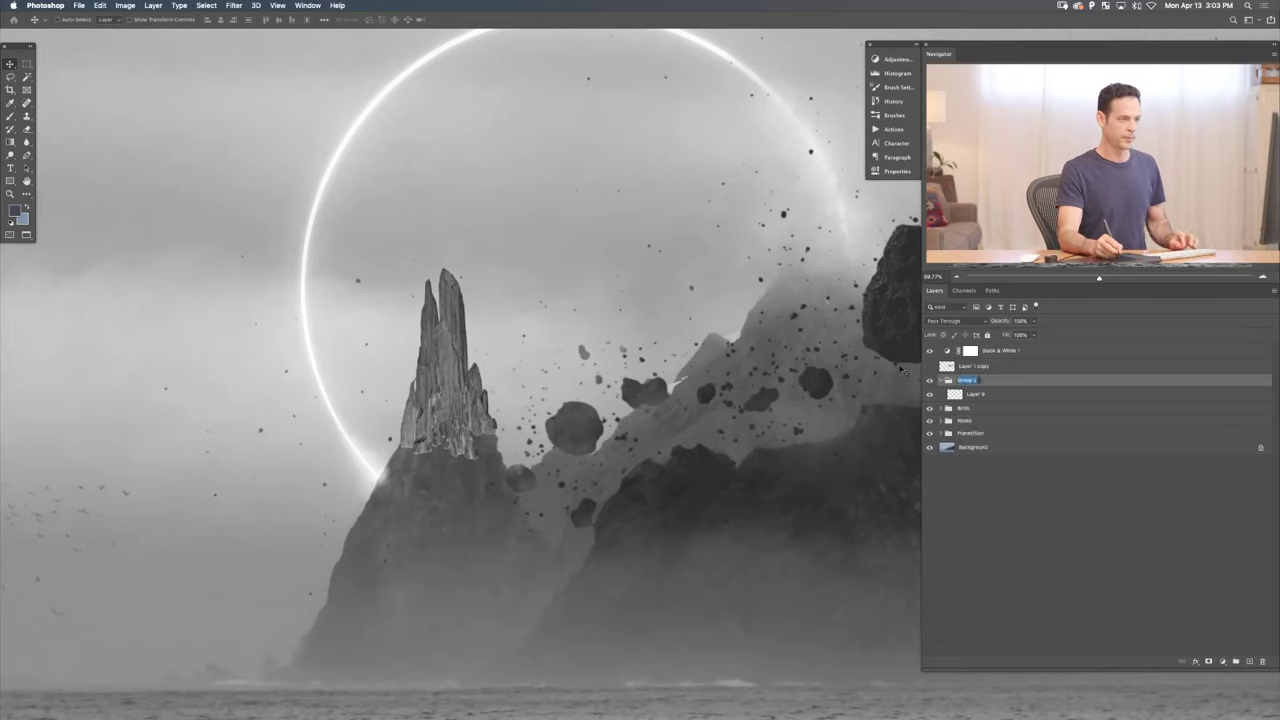
key(BackSpace)
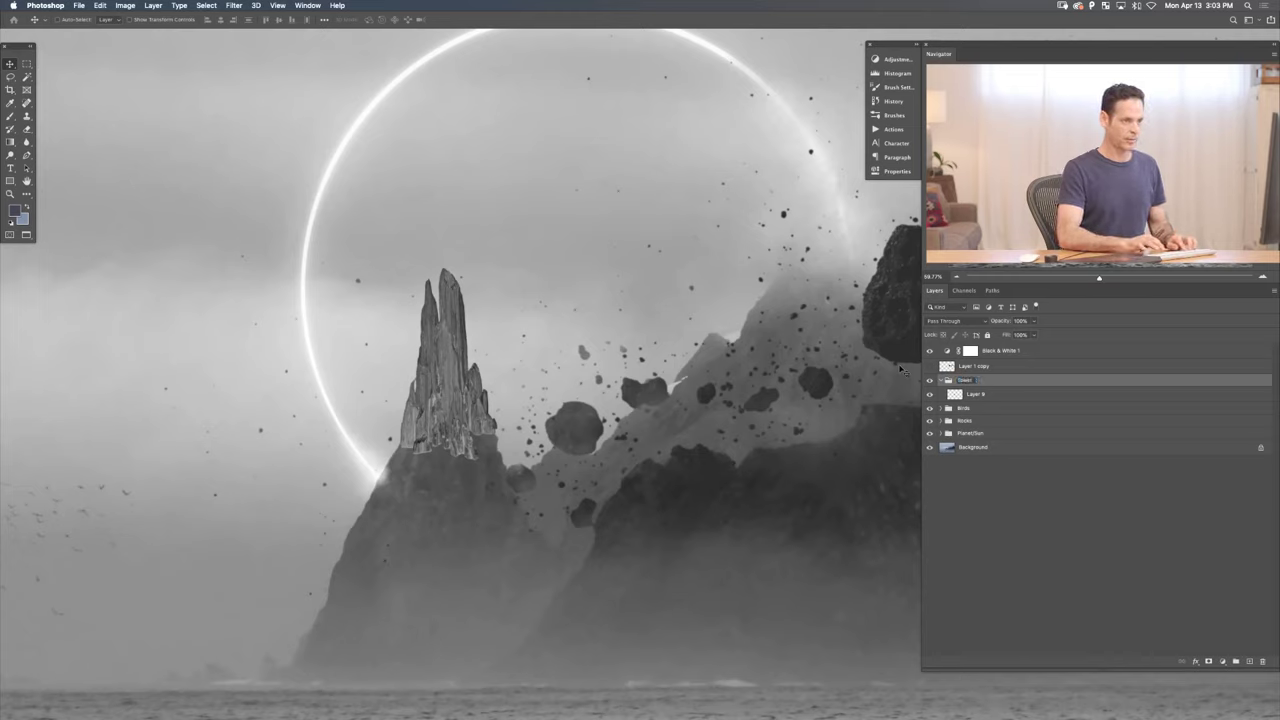
click(996, 393)
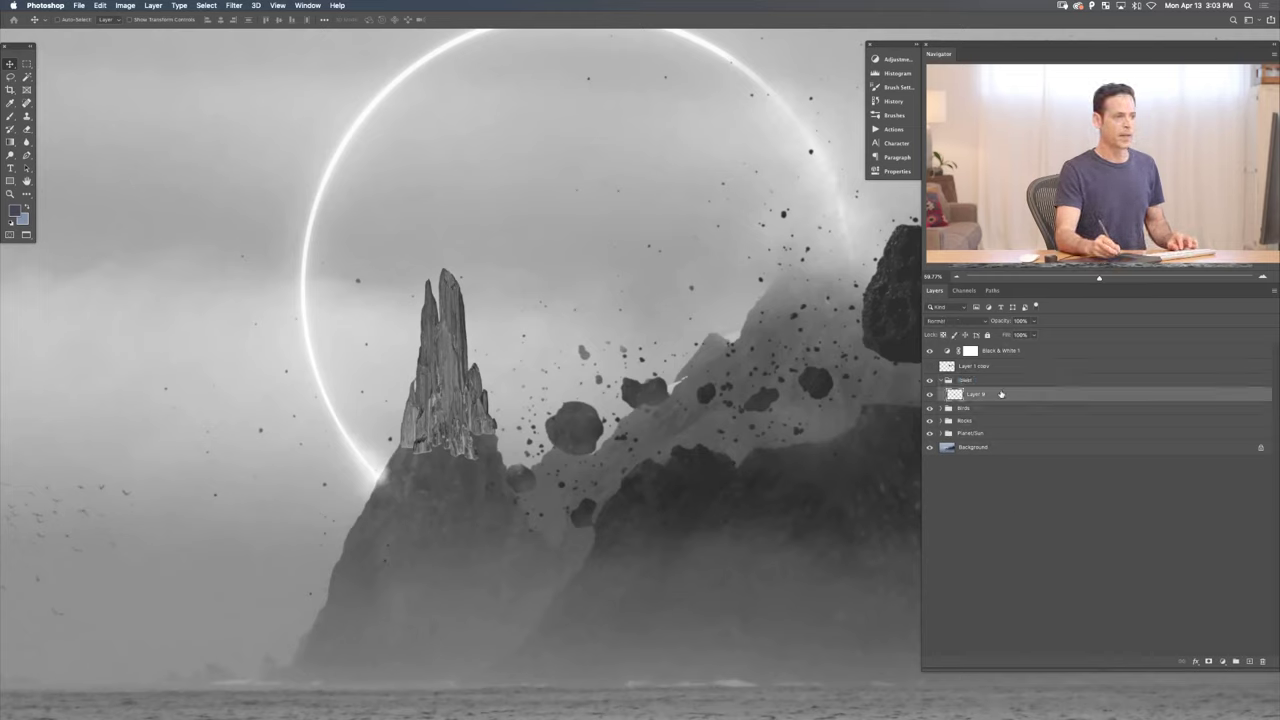
click(1222, 661)
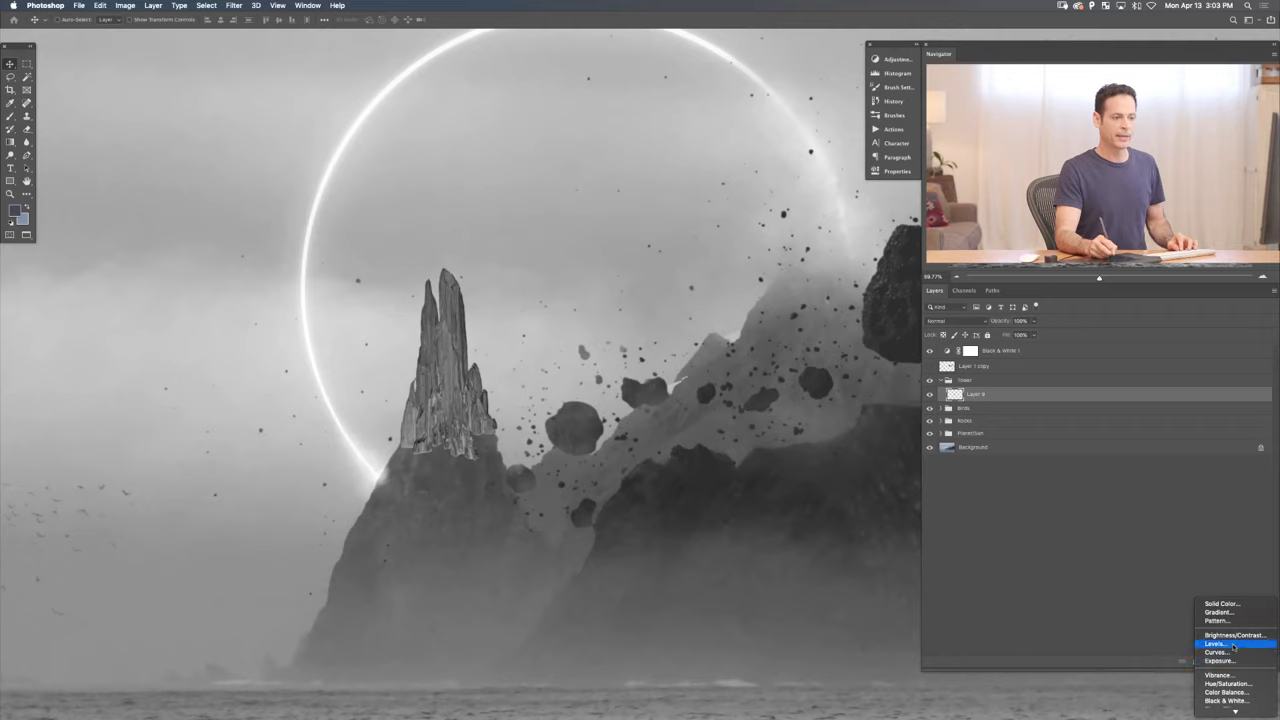
- Darken the tower with a Levels adjustment on Layer 9, lowering output levels to 64–107
click(1216, 669)
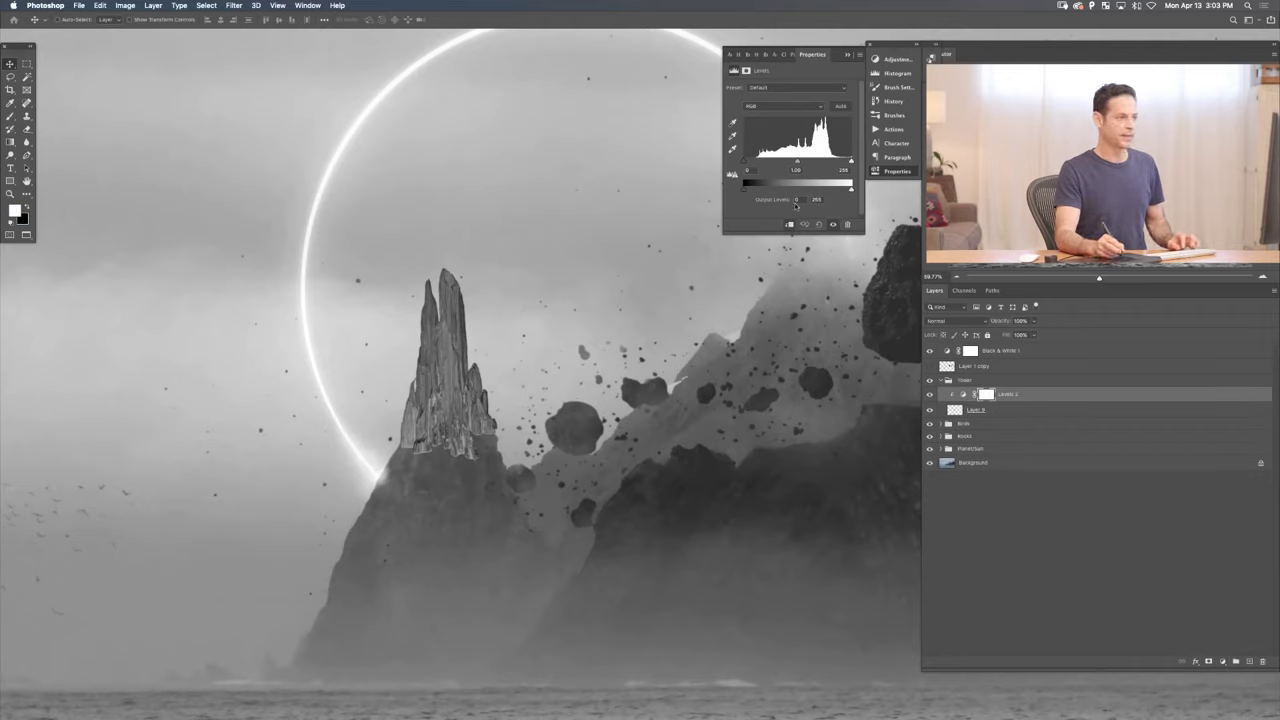
drag(848, 189, 793, 191)
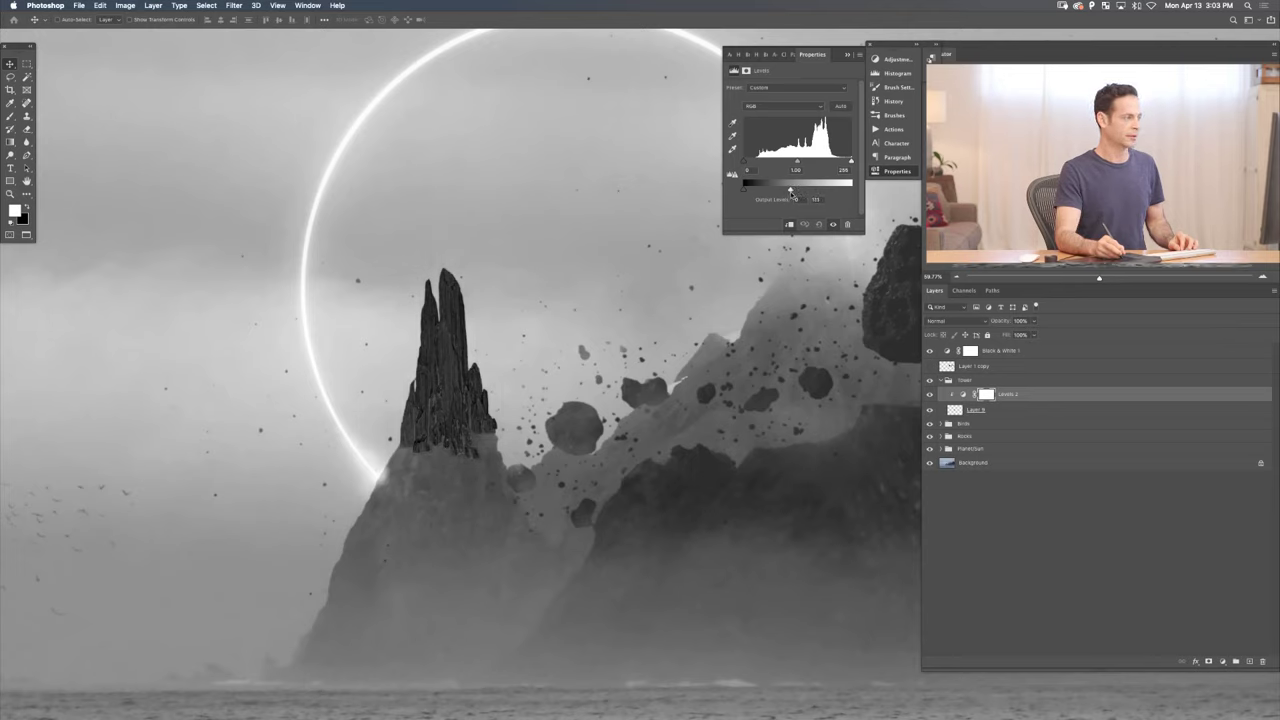
drag(790, 192, 767, 189)
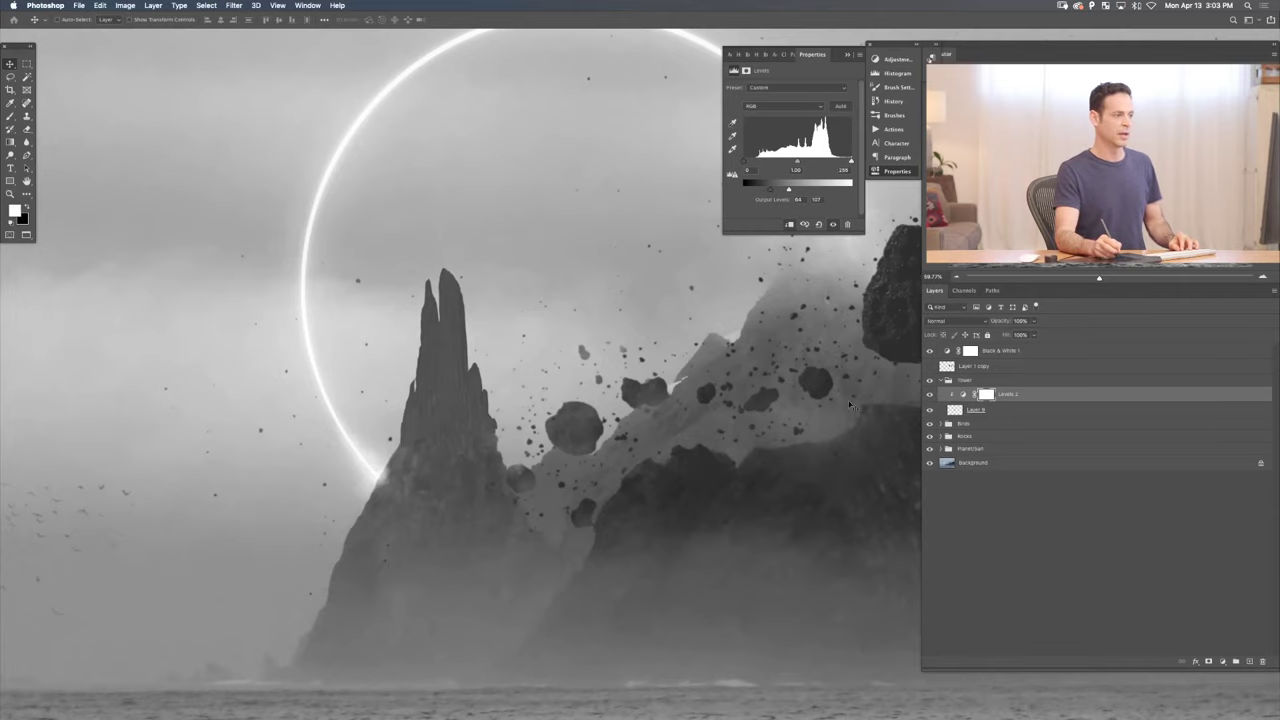
click(993, 409)
scroll(511, 411, up, 5)
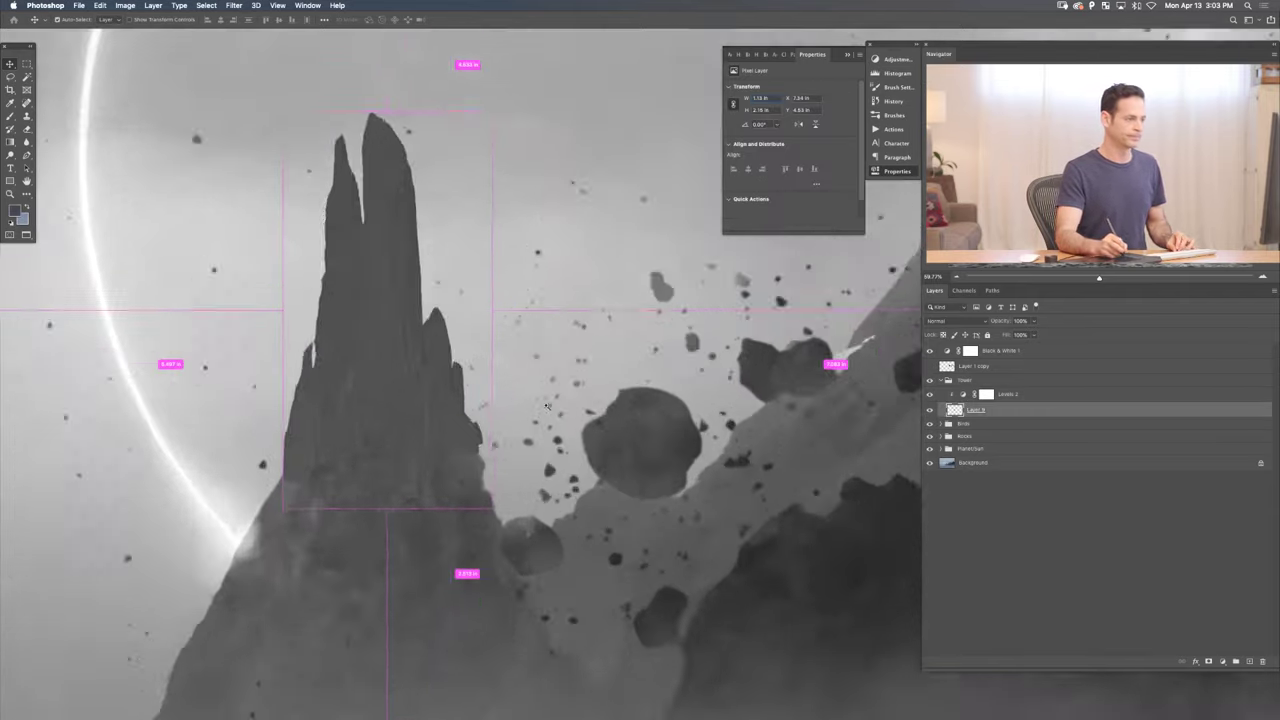
key(b)
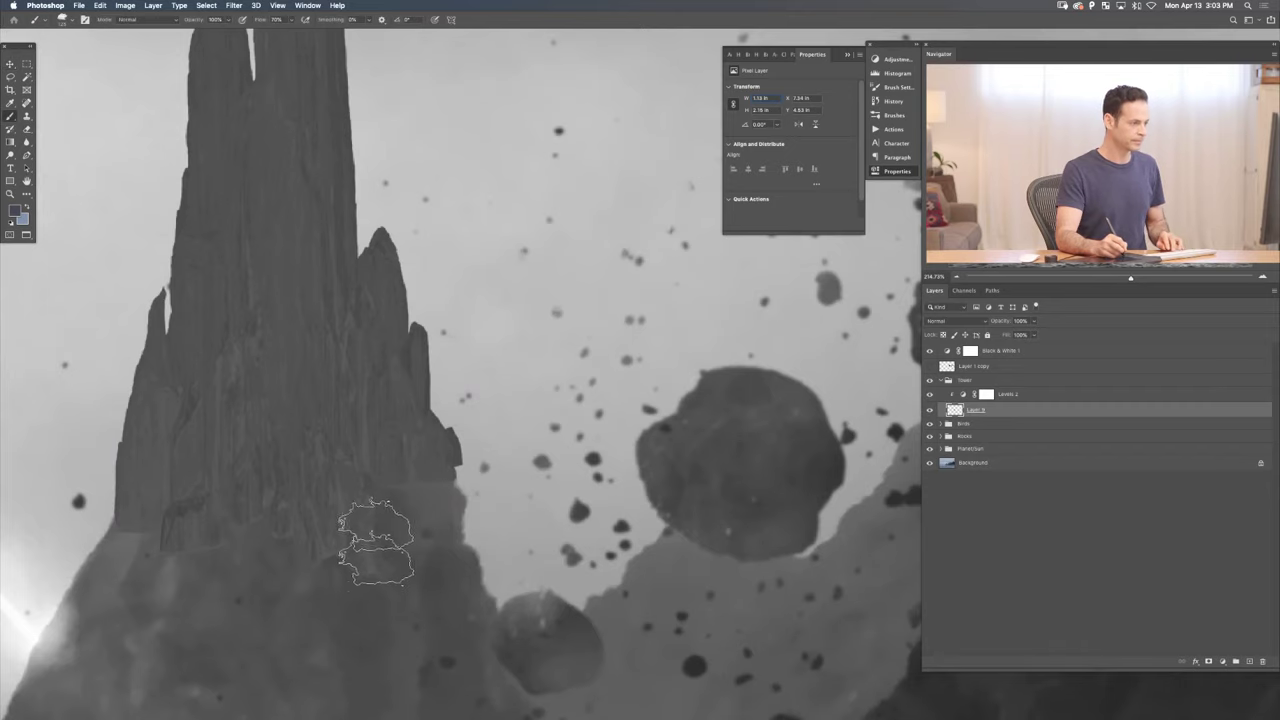
- Mask Layer 9 and paint black with a soft low-opacity brush along the tower's edges and base
click(1208, 661)
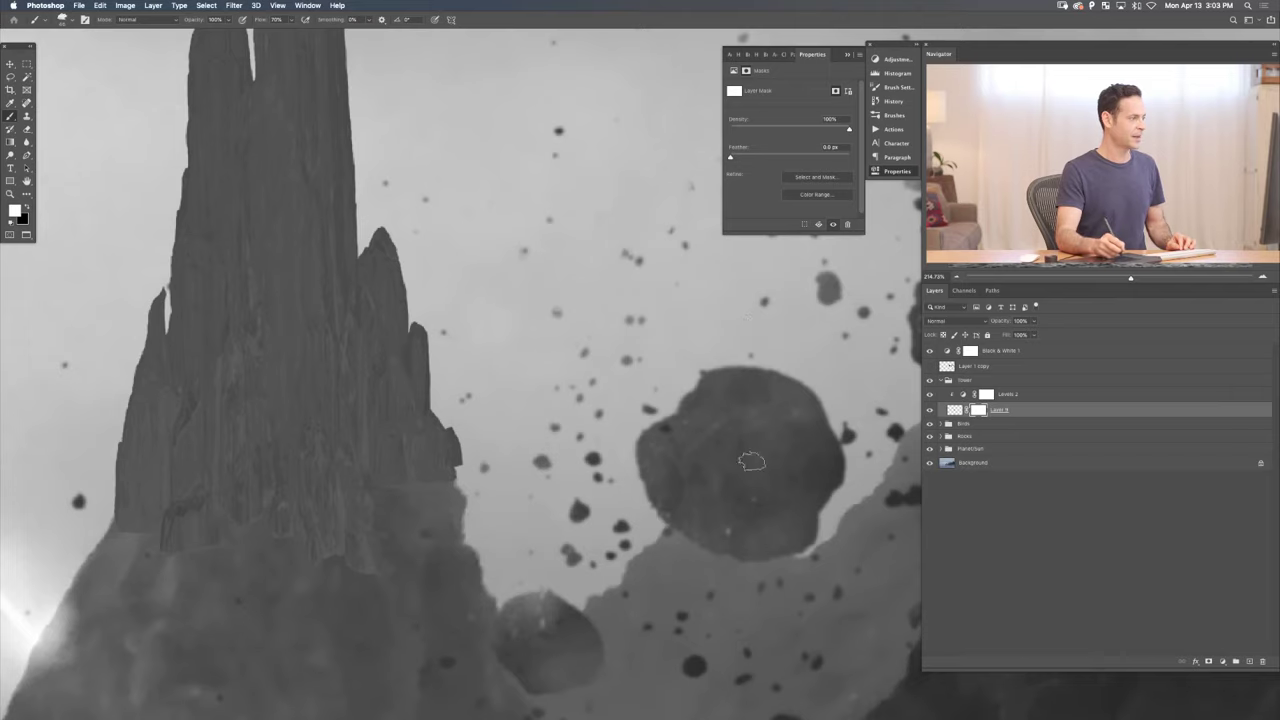
ctrl+alt+drag(285, 572, 295, 572)
key(x)
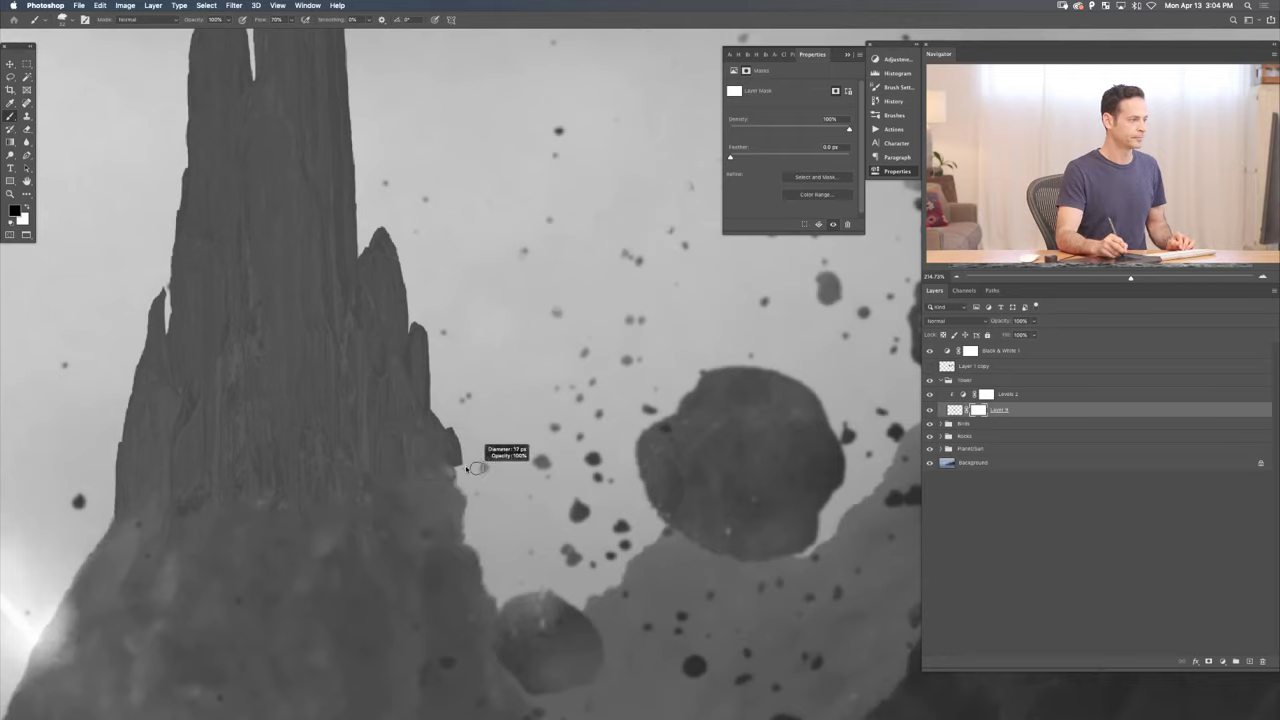
key(x)
key(x)
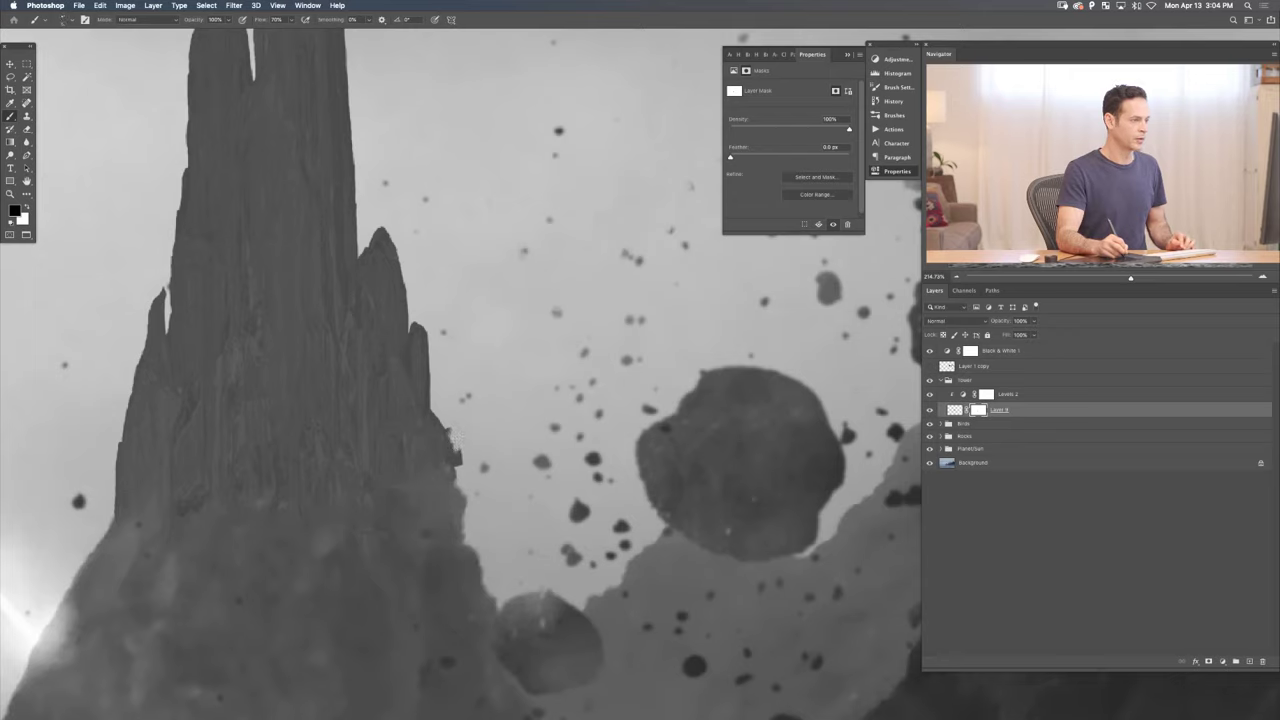
key(shift+0)
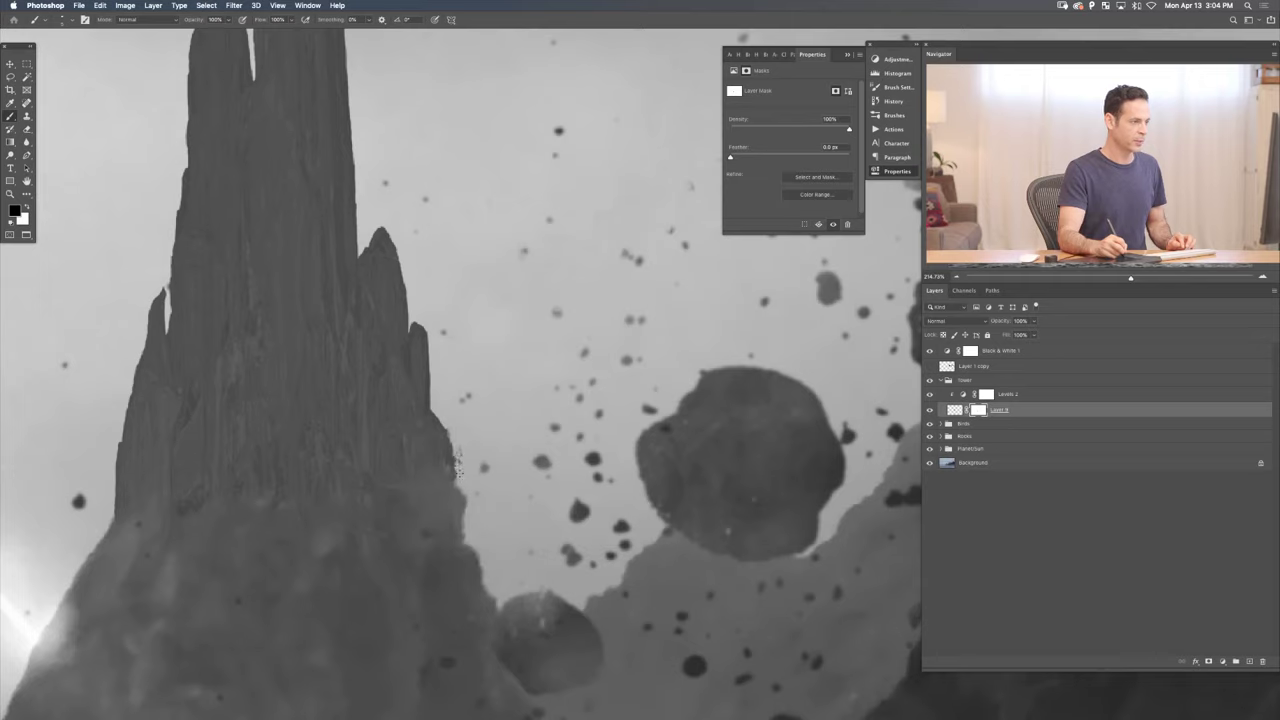
drag(457, 466, 455, 456)
mouse_move(178, 541)
mouse_down()
mouse_move(205, 548)
mouse_move(178, 541)
mouse_up()
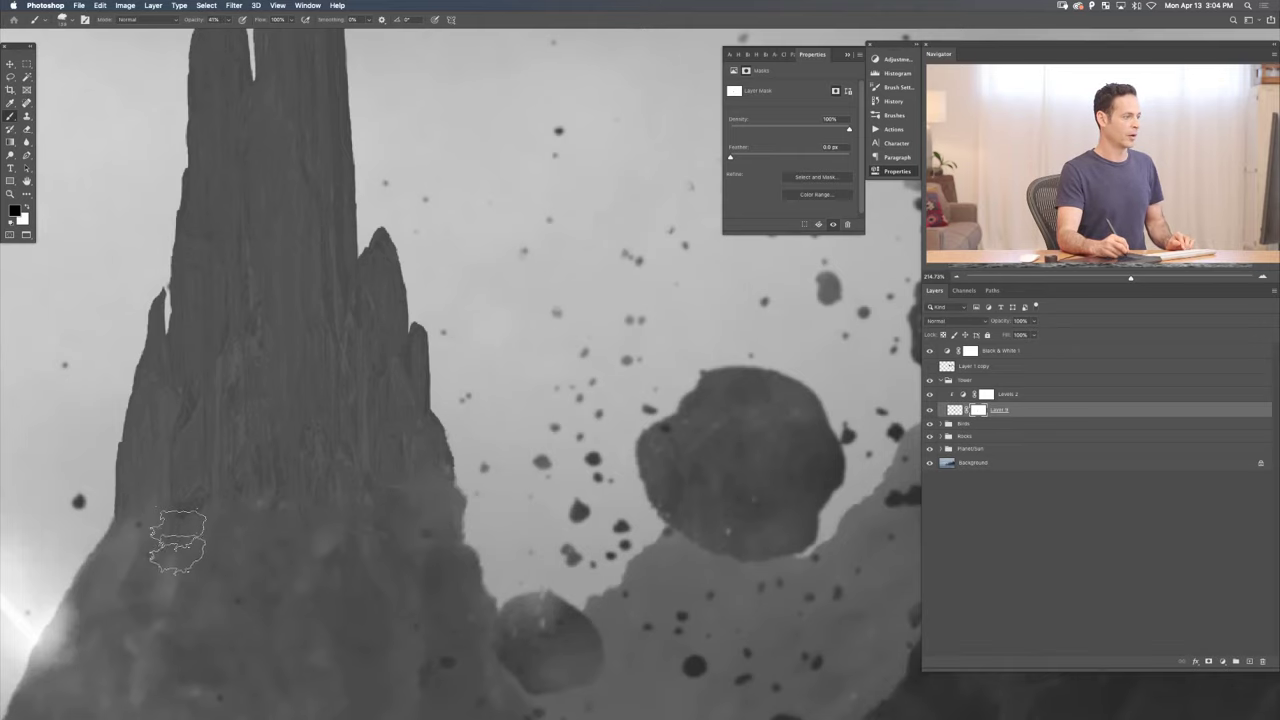
key(x)
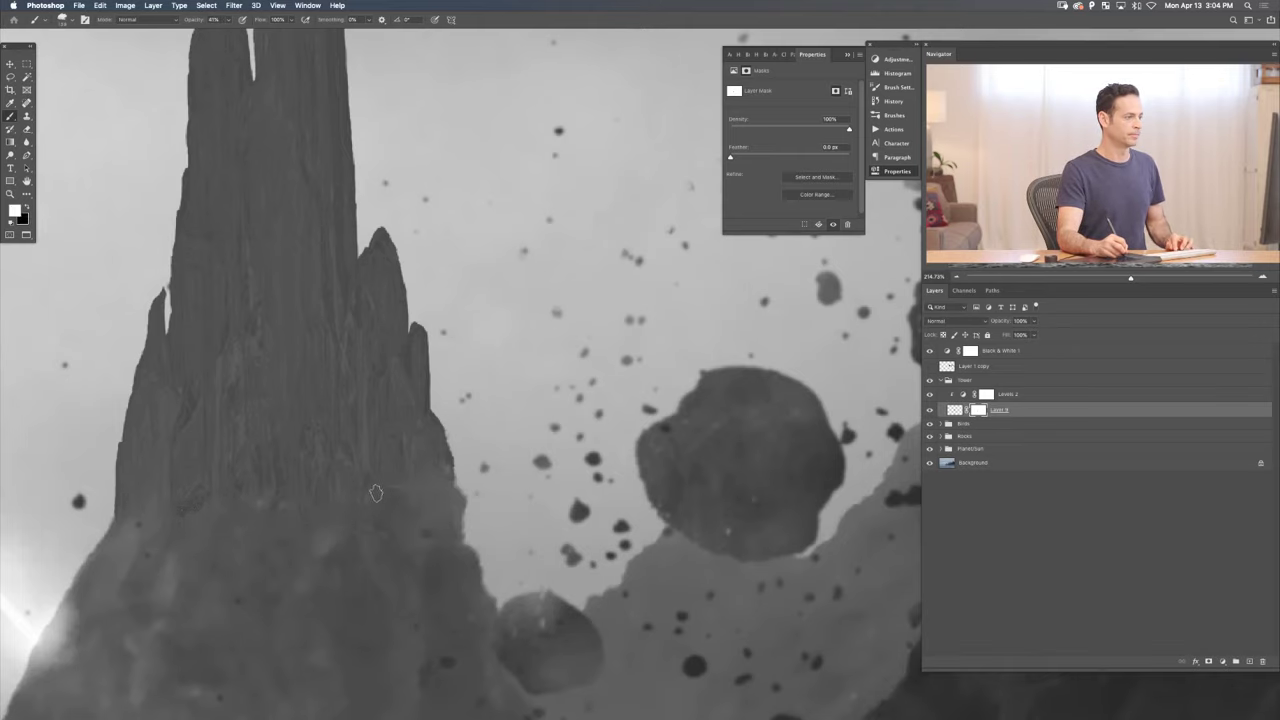
key(x)
mouse_move(379, 495)
mouse_down()
mouse_move(361, 499)
mouse_move(395, 515)
mouse_up()
scroll(420, 535, down, 5)
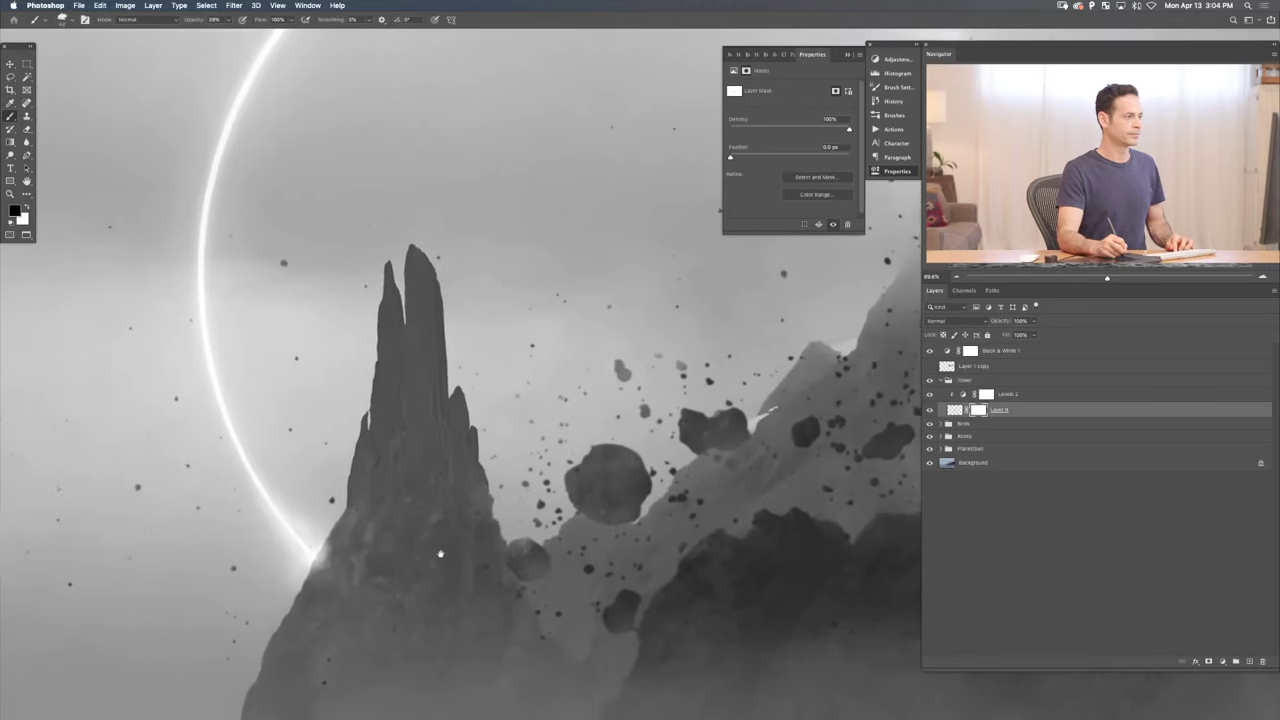
- Apply the tower's painted mask, then give Layer 9 a Gaussian Blur of about 0.7 pixels
right_click(977, 410)
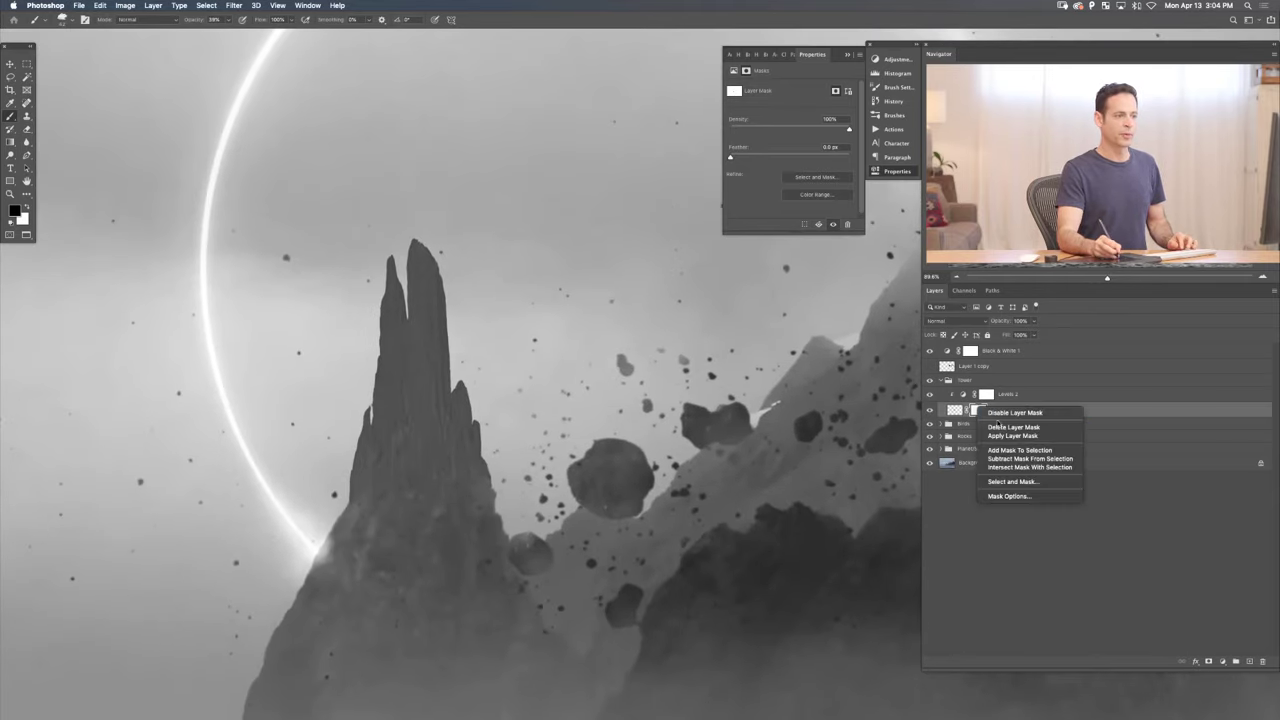
click(1012, 435)
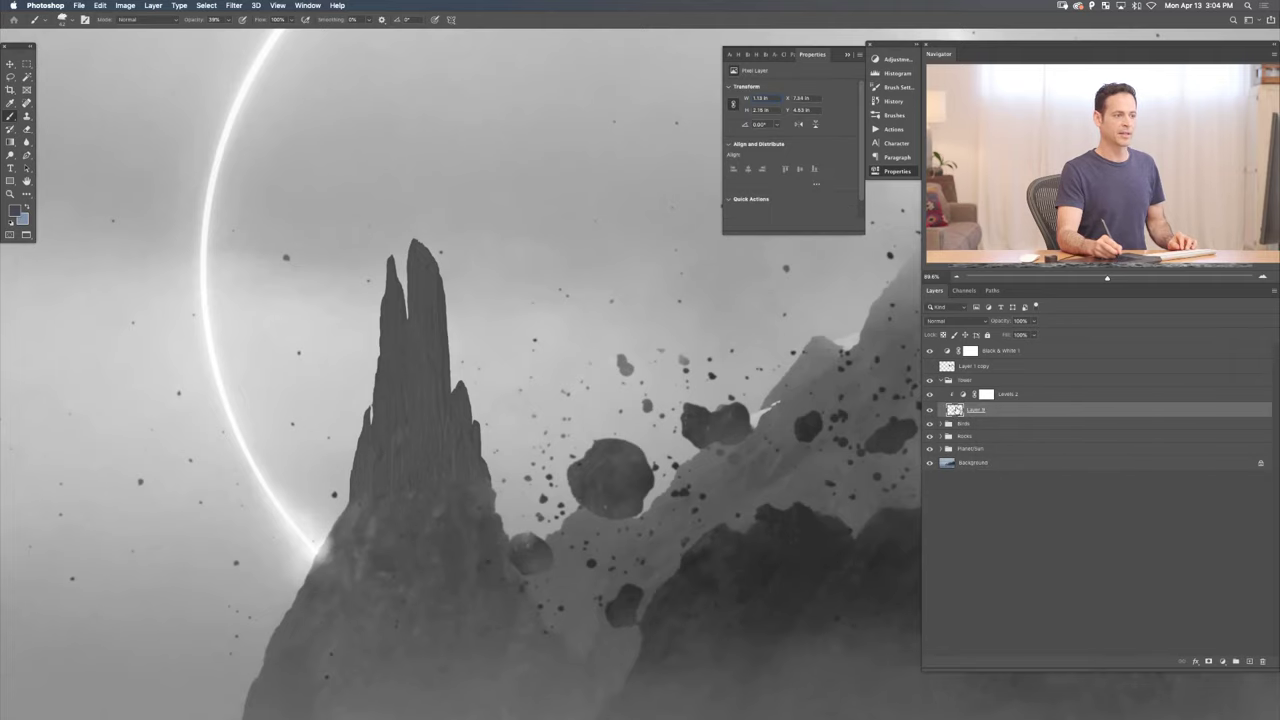
click(579, 400)
click(579, 400)
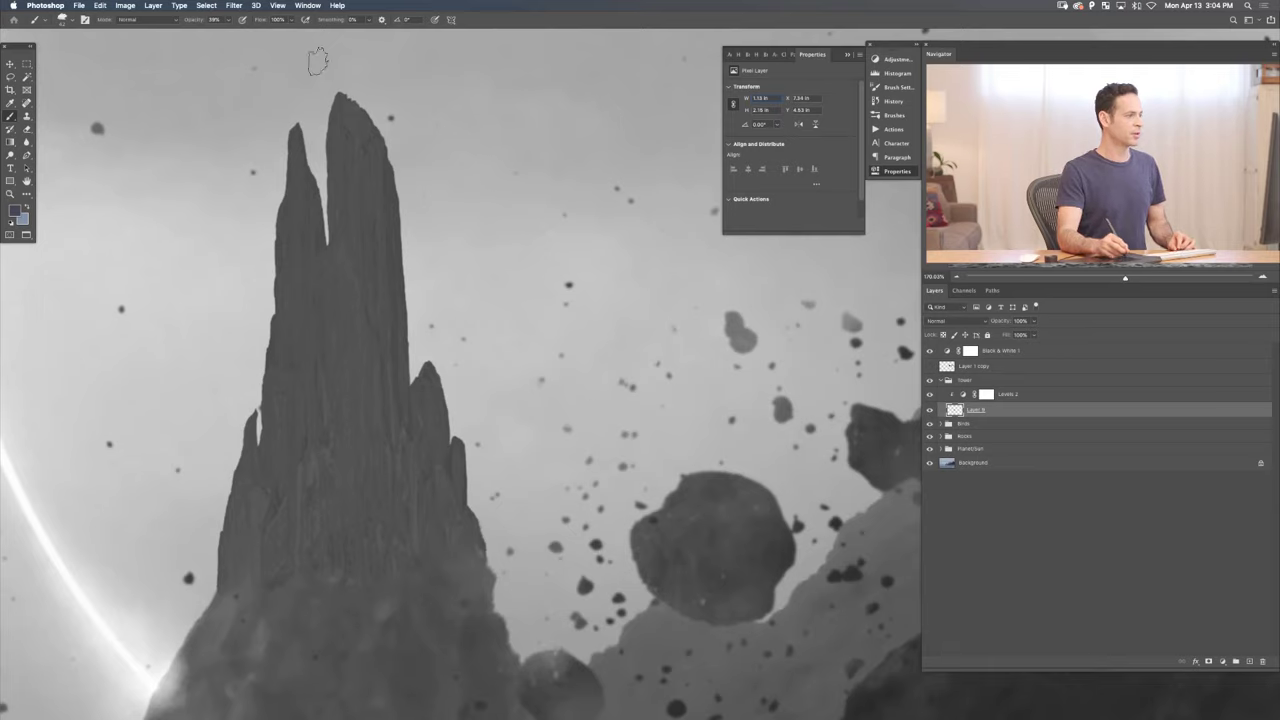
click(240, 6)
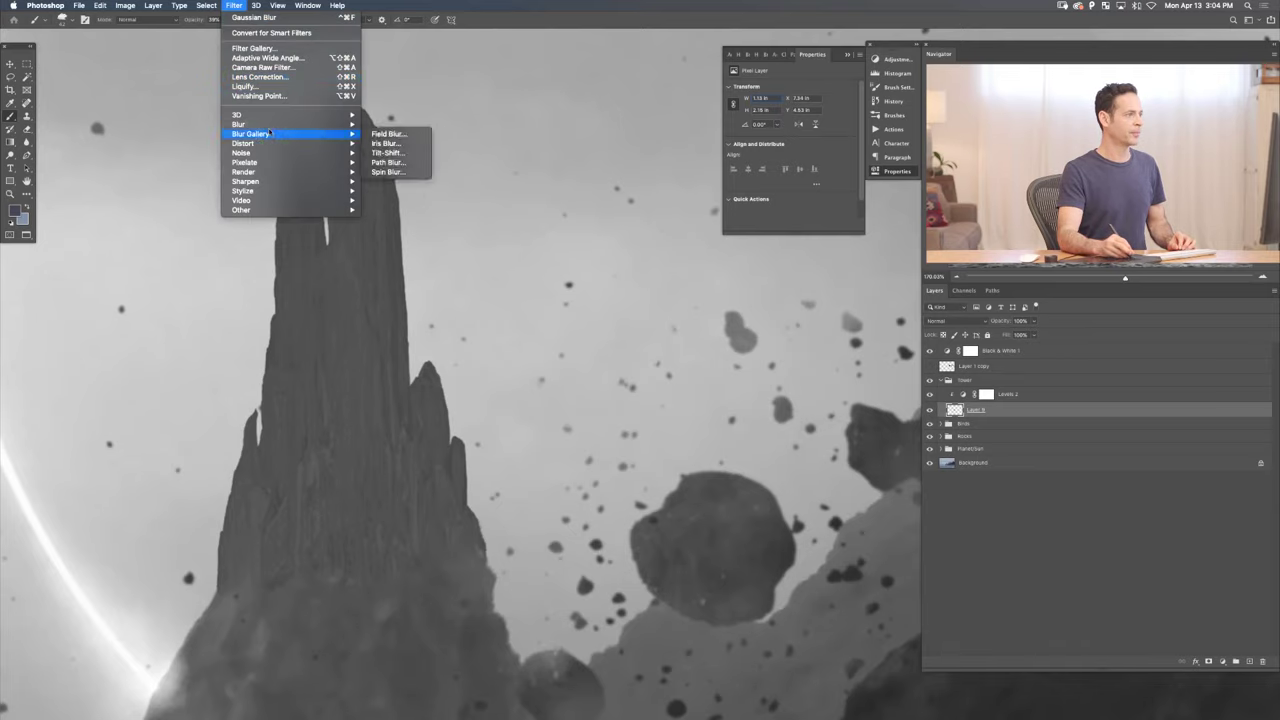
mouse_move(320, 124)
click(418, 162)
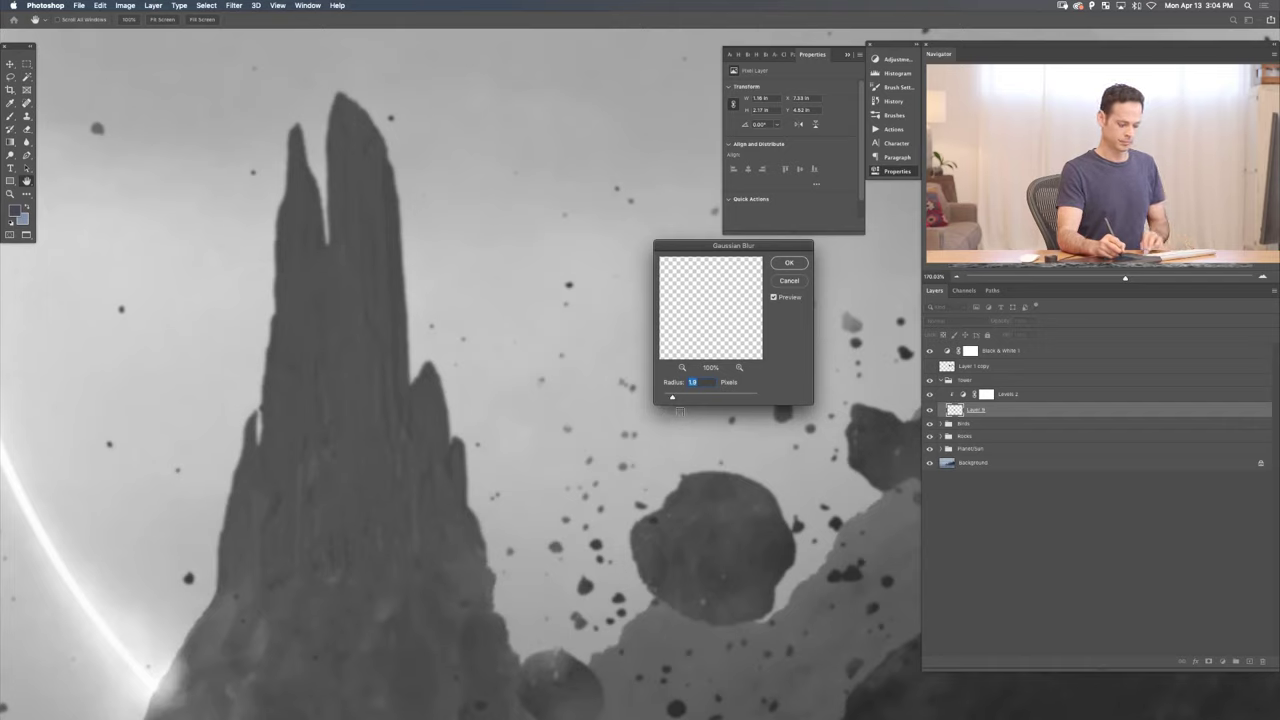
key(Down)
key(Down)
key(Down)
key(Down)
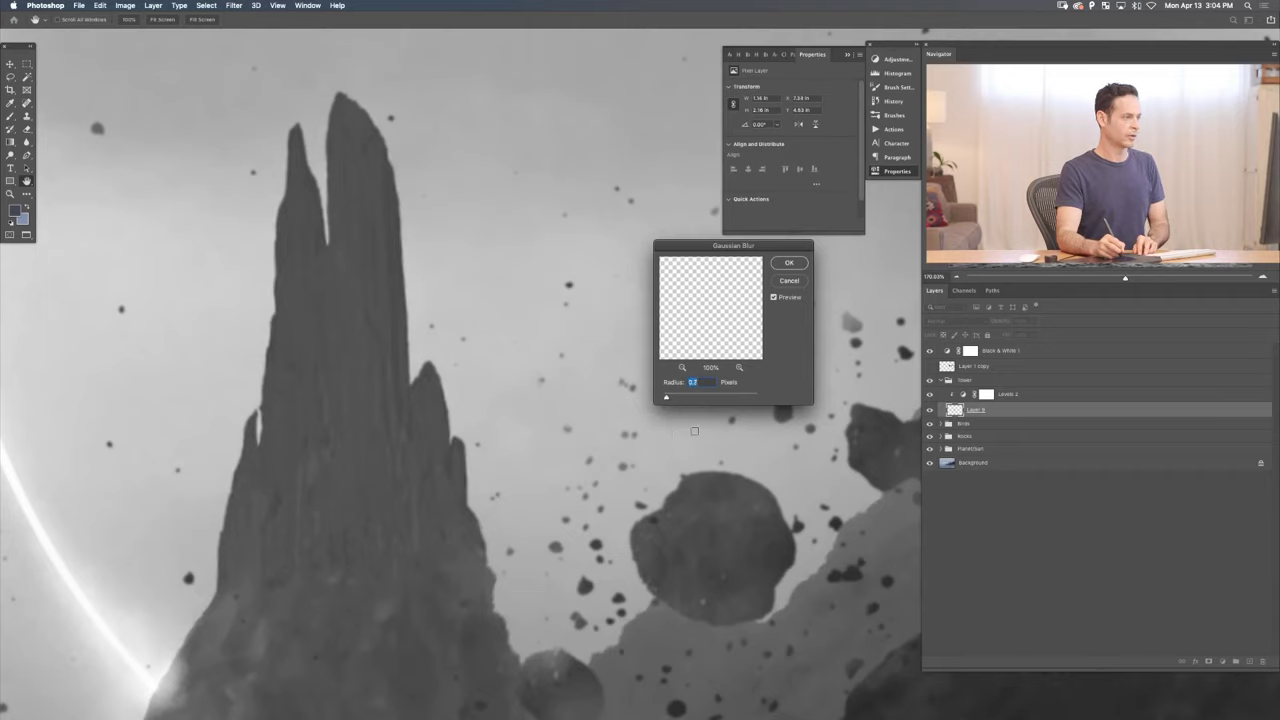
click(790, 263)
- Check the zoomed-out composite in greyscale and colour, then select the tower's Levels 2 layer
key(b)
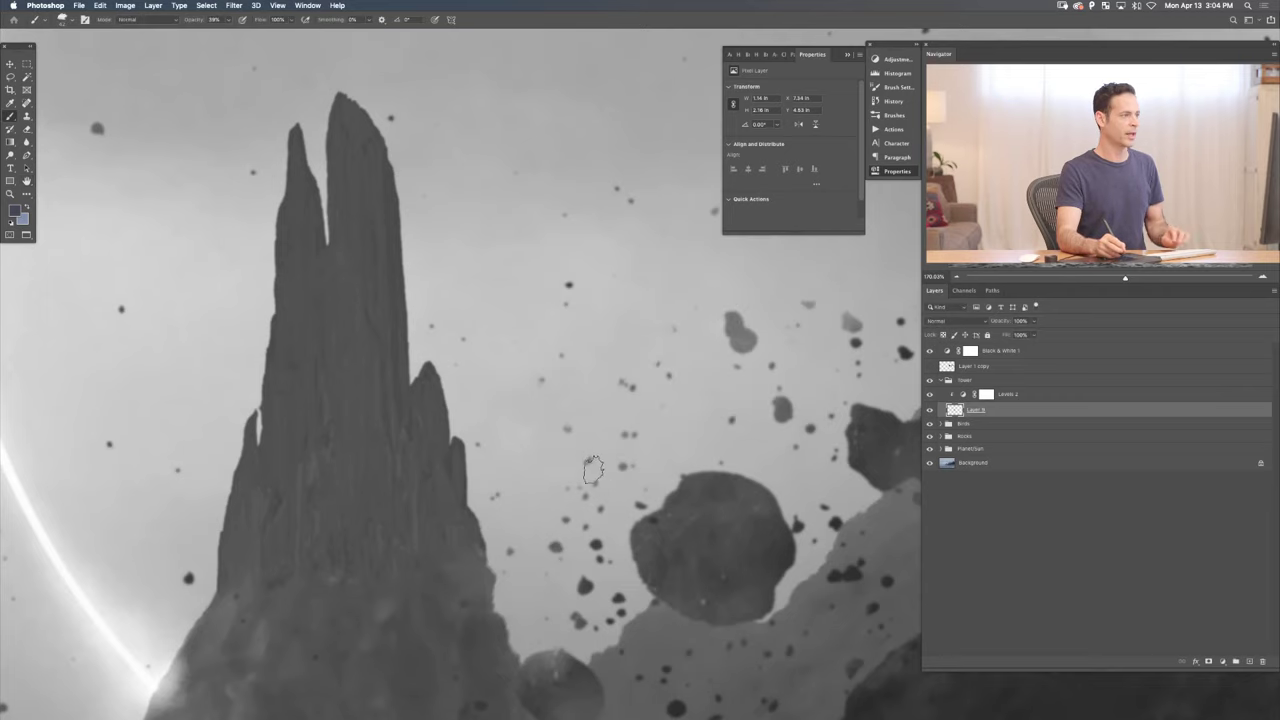
scroll(629, 470, down, 3)
scroll(629, 470, down, 5)
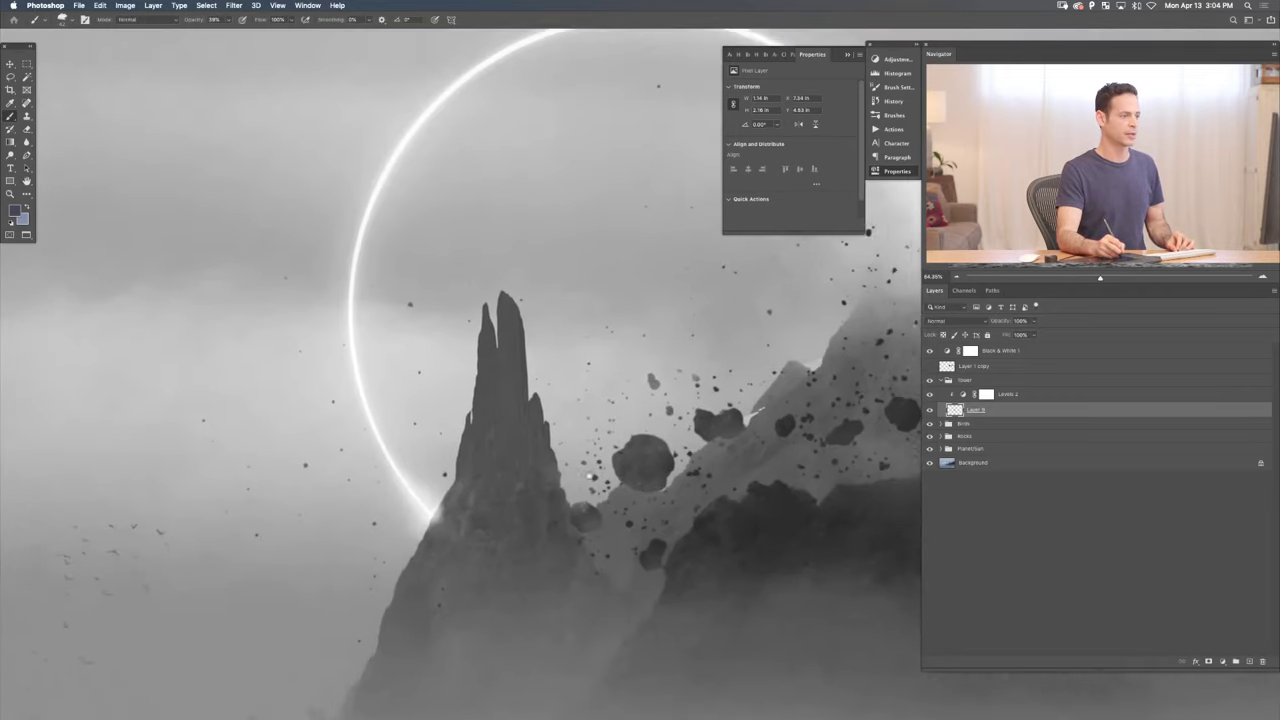
scroll(514, 426, down, 5)
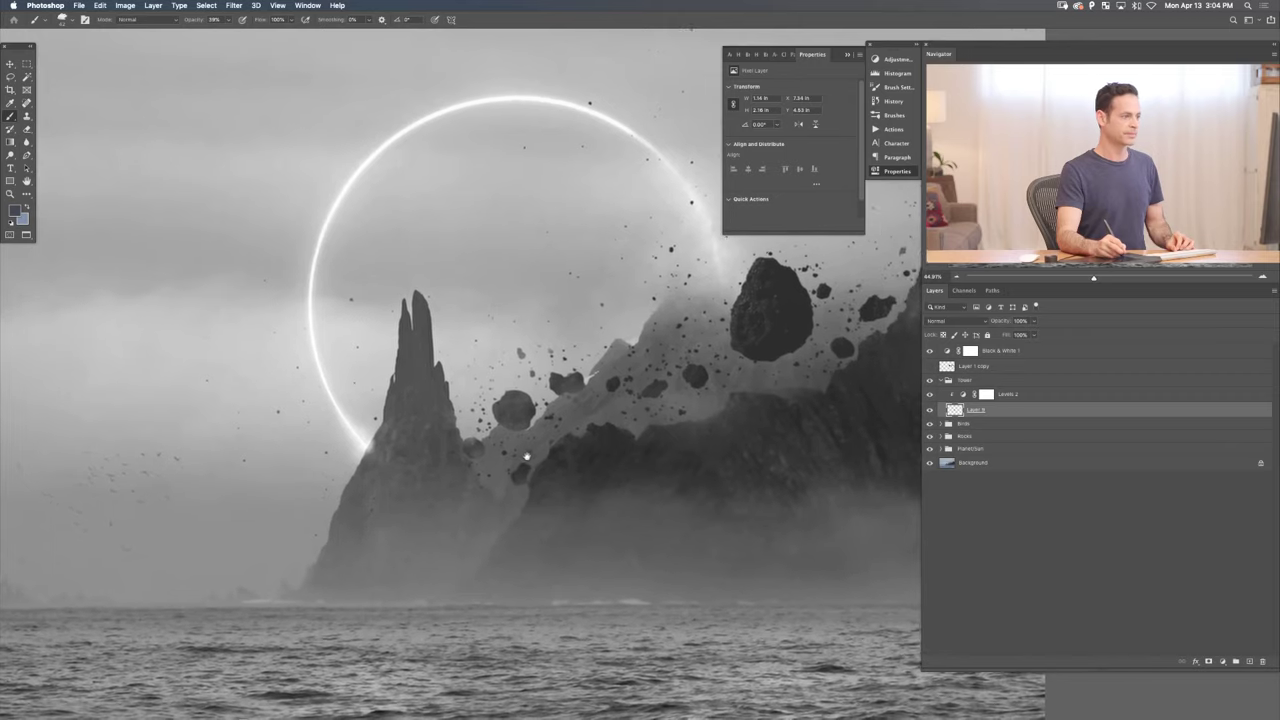
scroll(537, 448, right, 1)
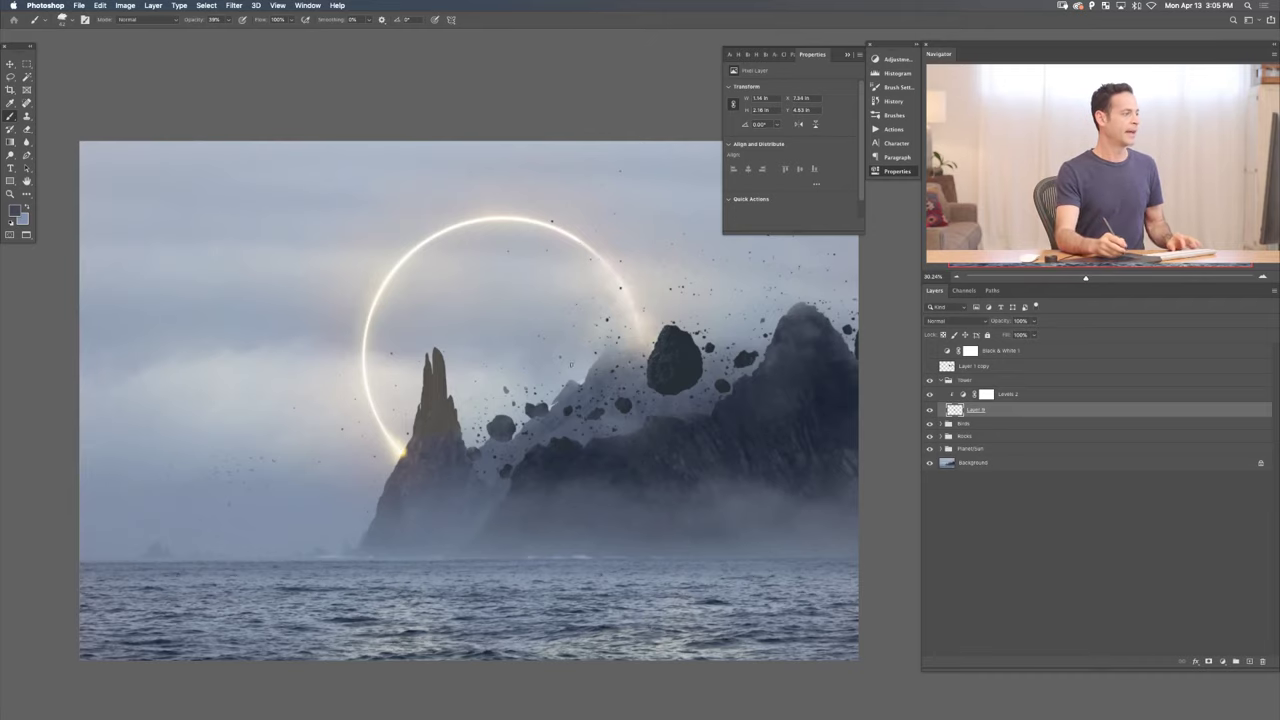
scroll(435, 358, up, 5)
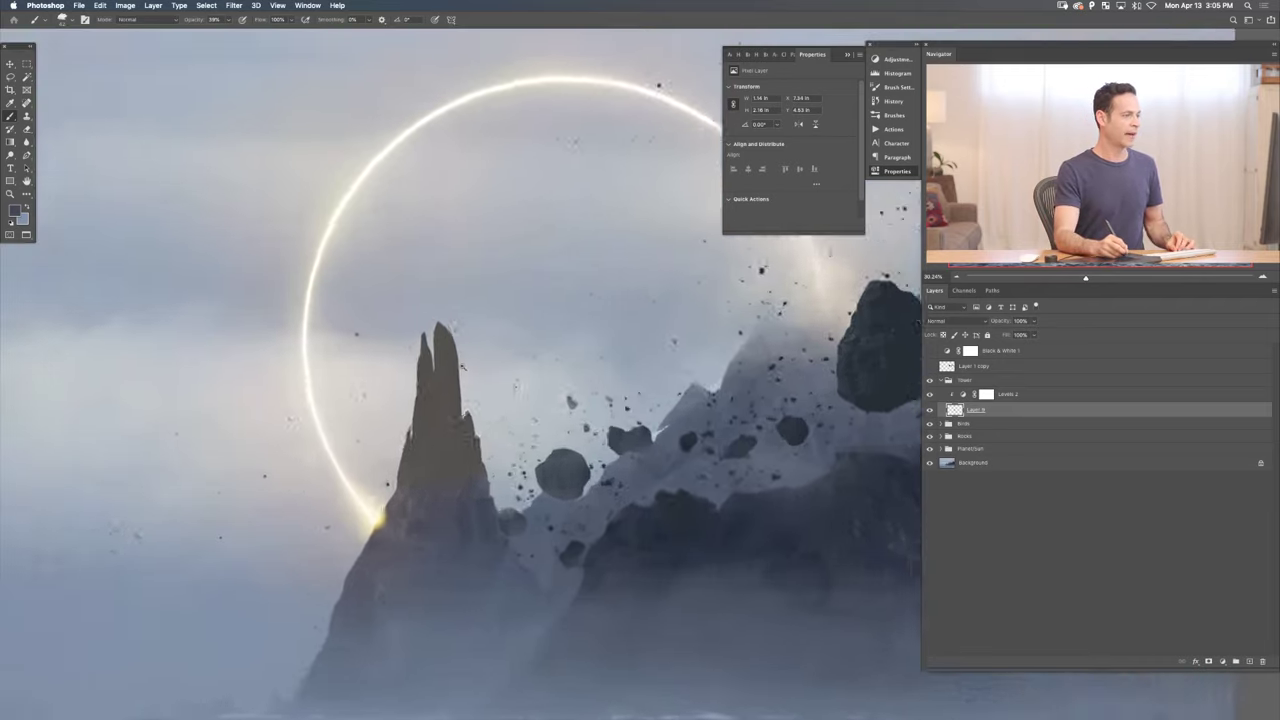
scroll(503, 441, down, 2)
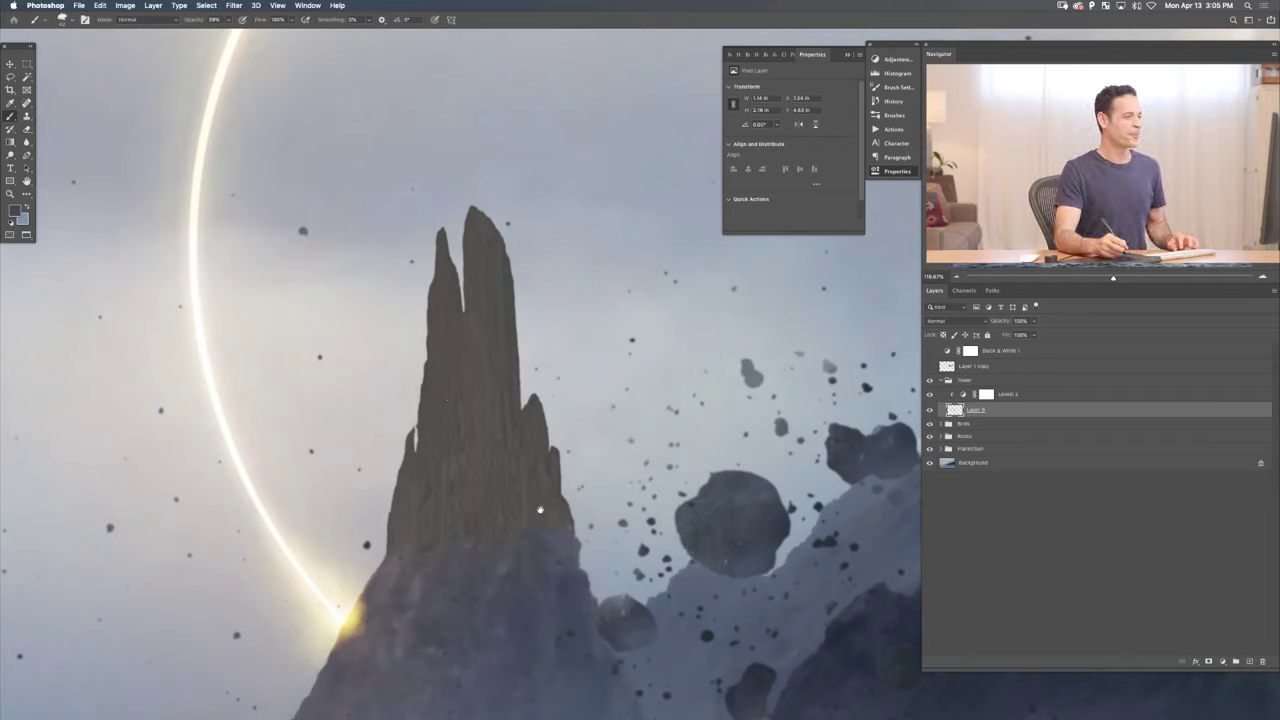
click(930, 351)
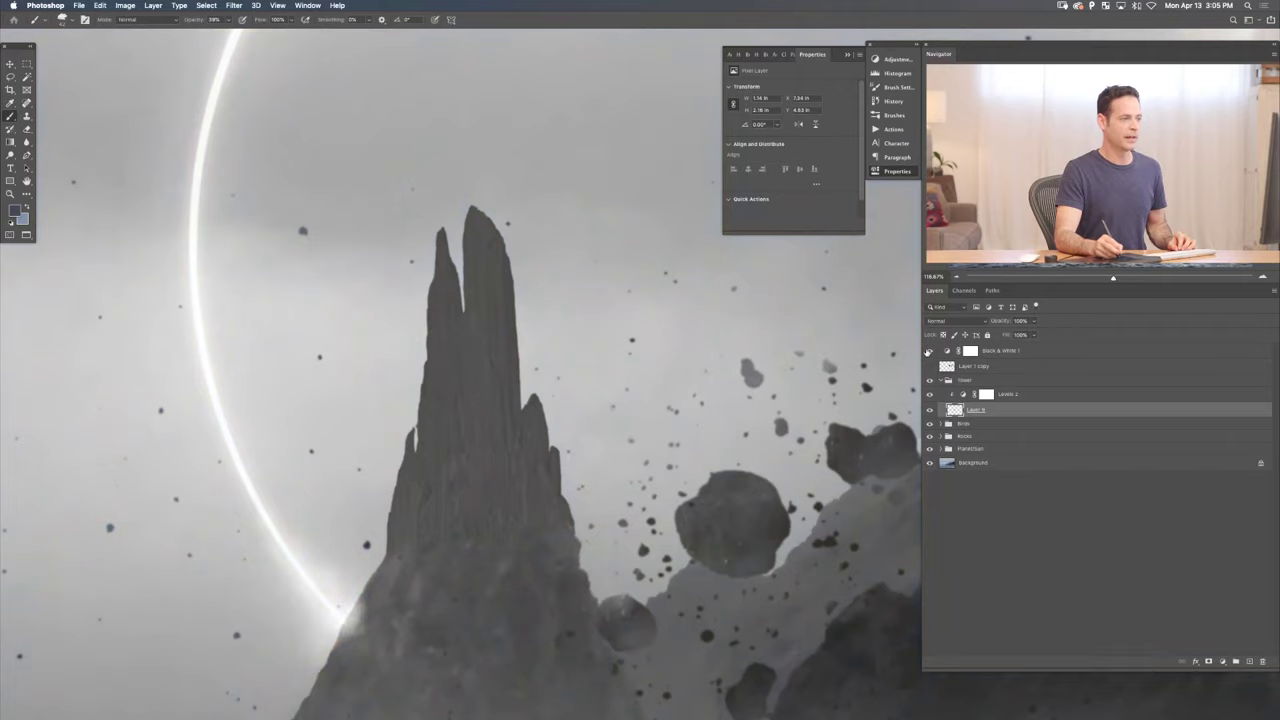
click(929, 351)
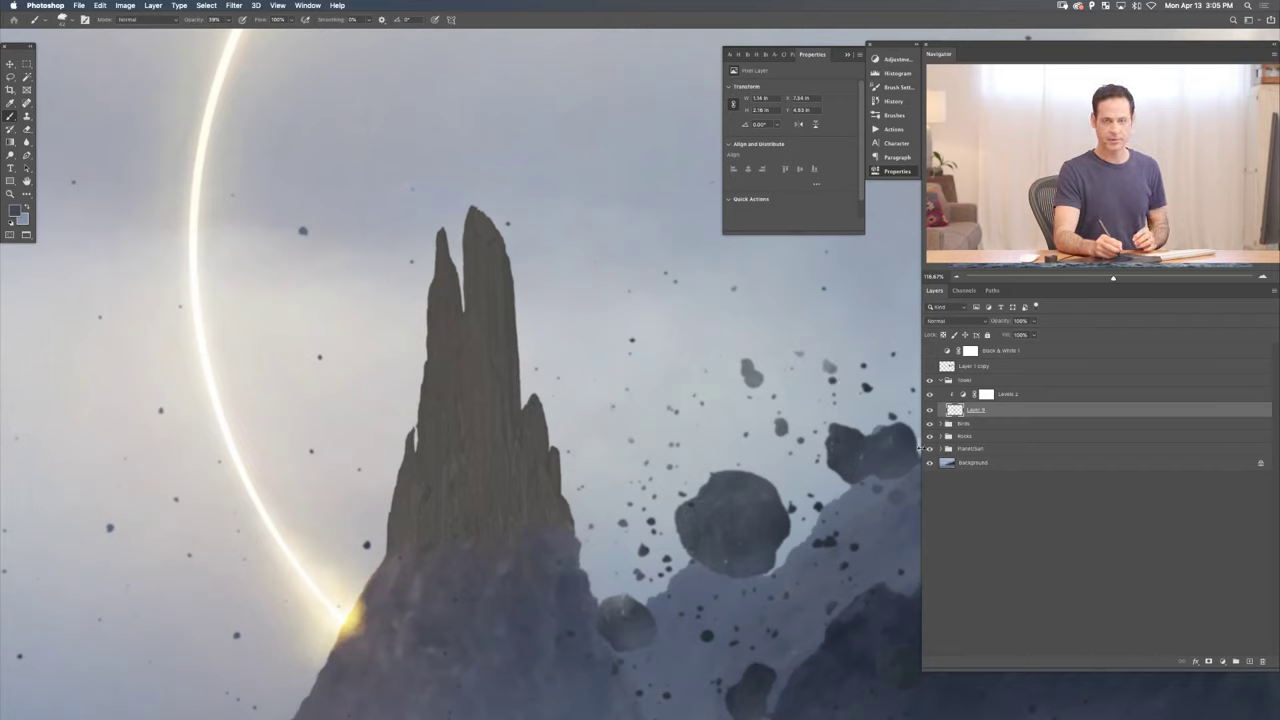
click(1025, 396)
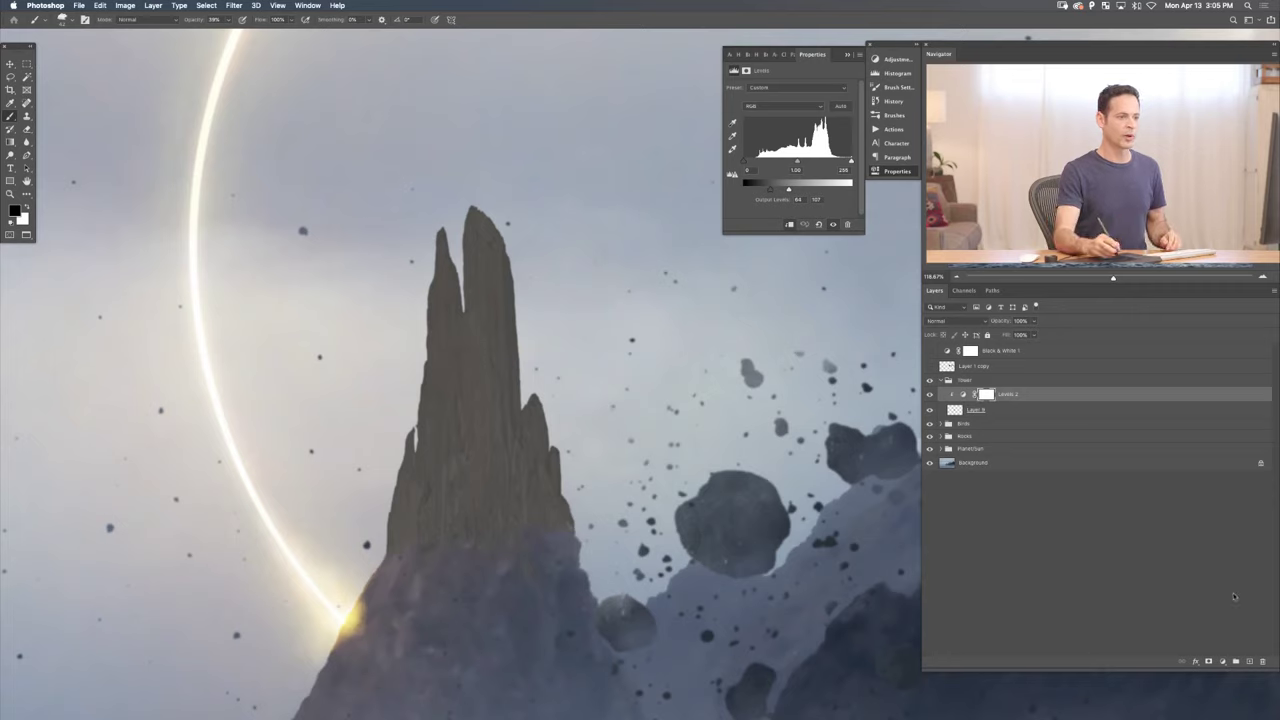
- Add a Colorize Hue/Saturation layer clipped to the tower, shifting its hue toward blue-green
click(1222, 661)
mouse_move(1235, 711)
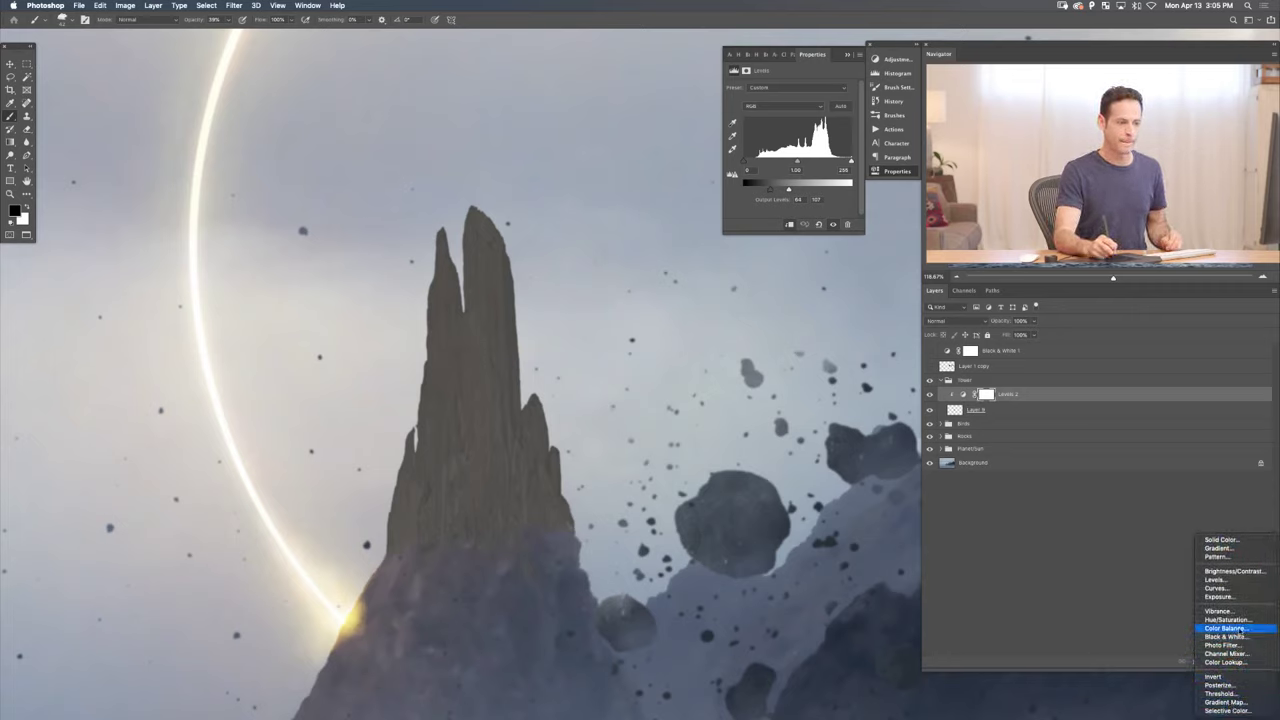
click(1228, 619)
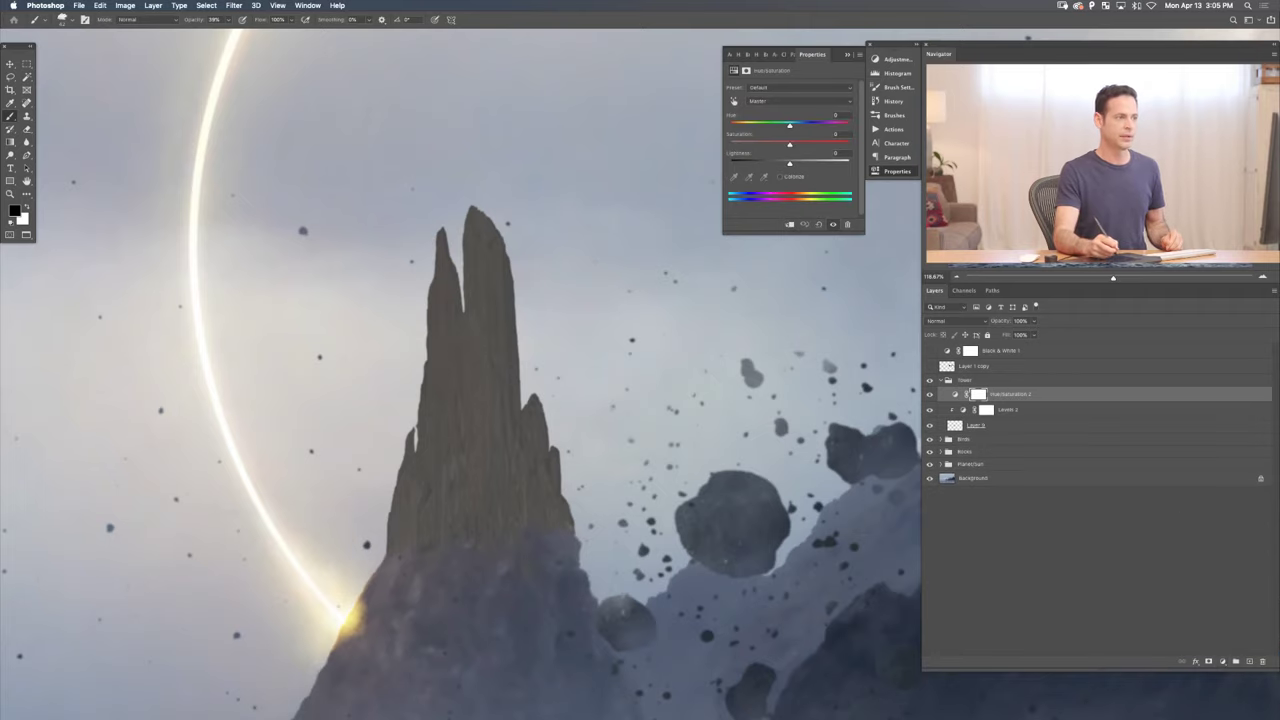
click(780, 176)
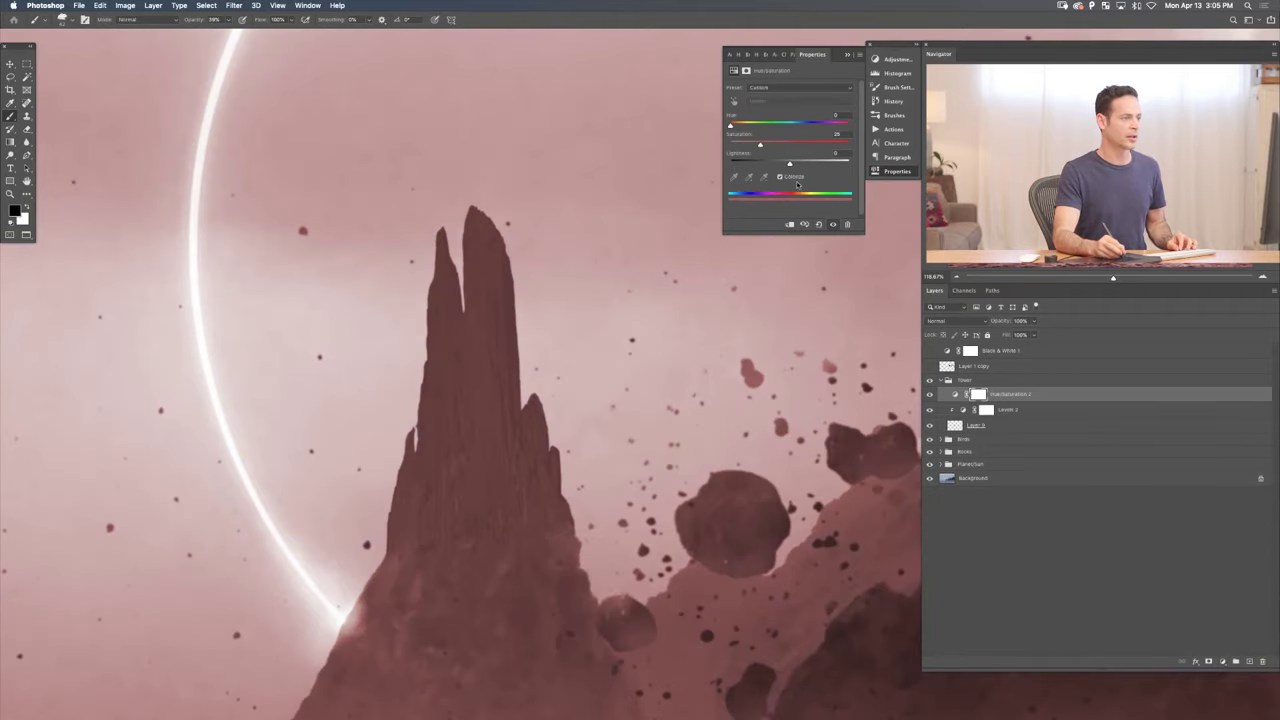
key(super+alt+g)
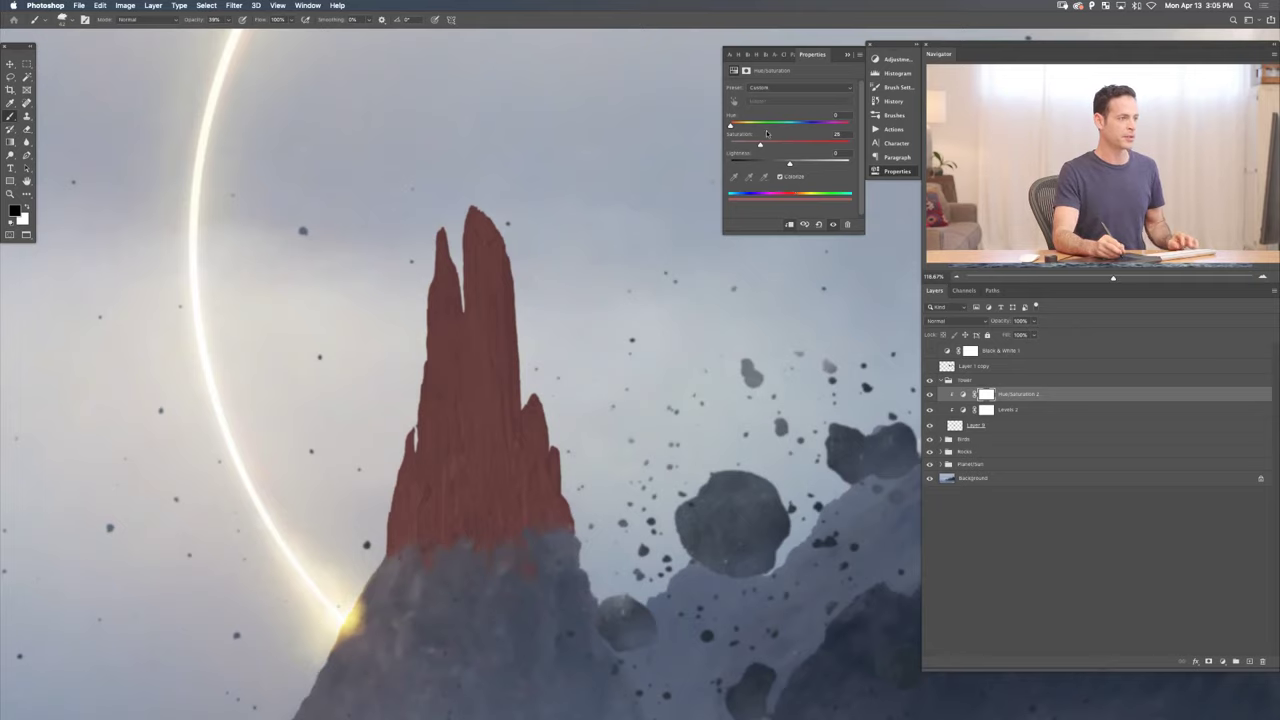
drag(758, 124, 798, 124)
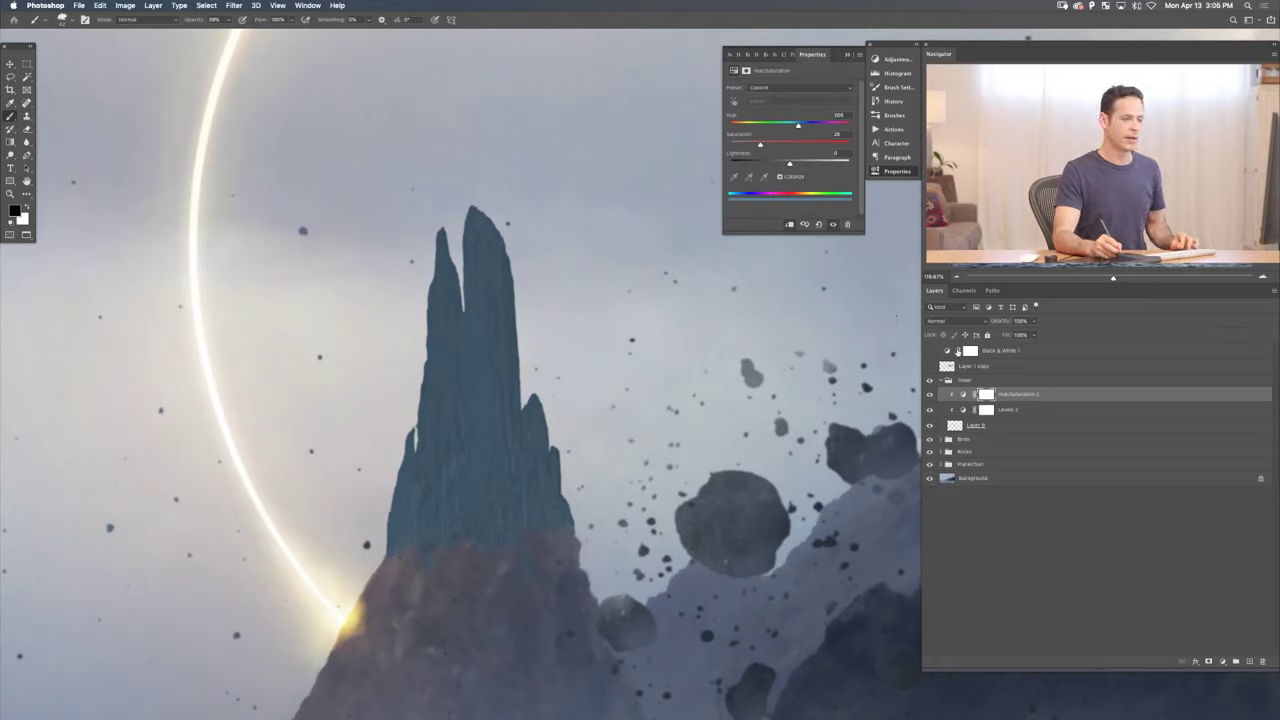
- Compare the composite in greyscale and colour, then hide the tower's Hue/Saturation tint
click(1010, 362)
click(1018, 351)
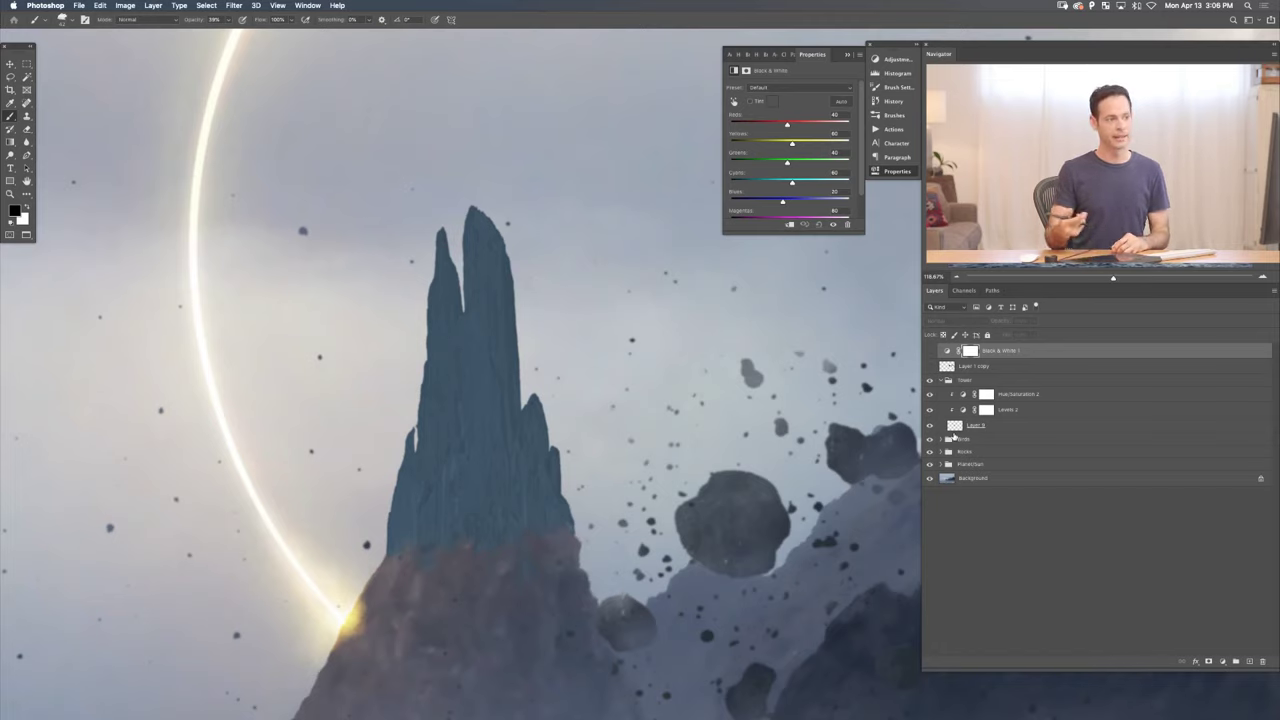
click(992, 426)
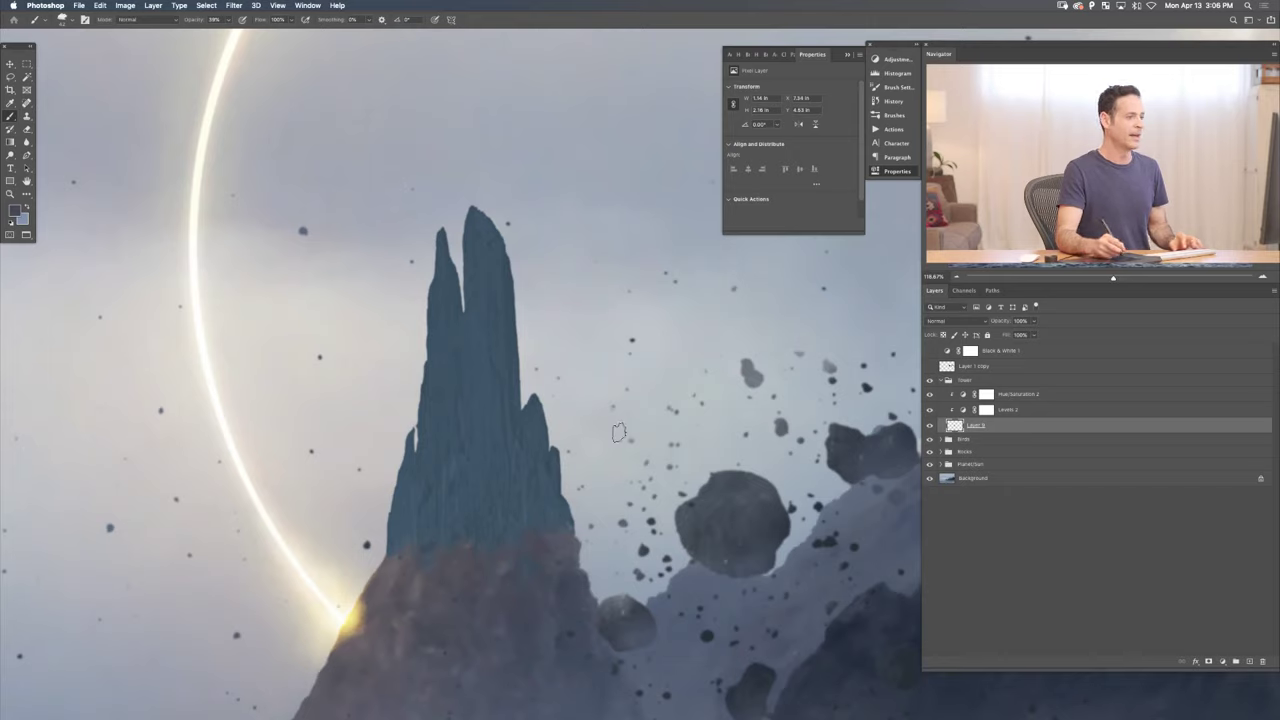
click(929, 351)
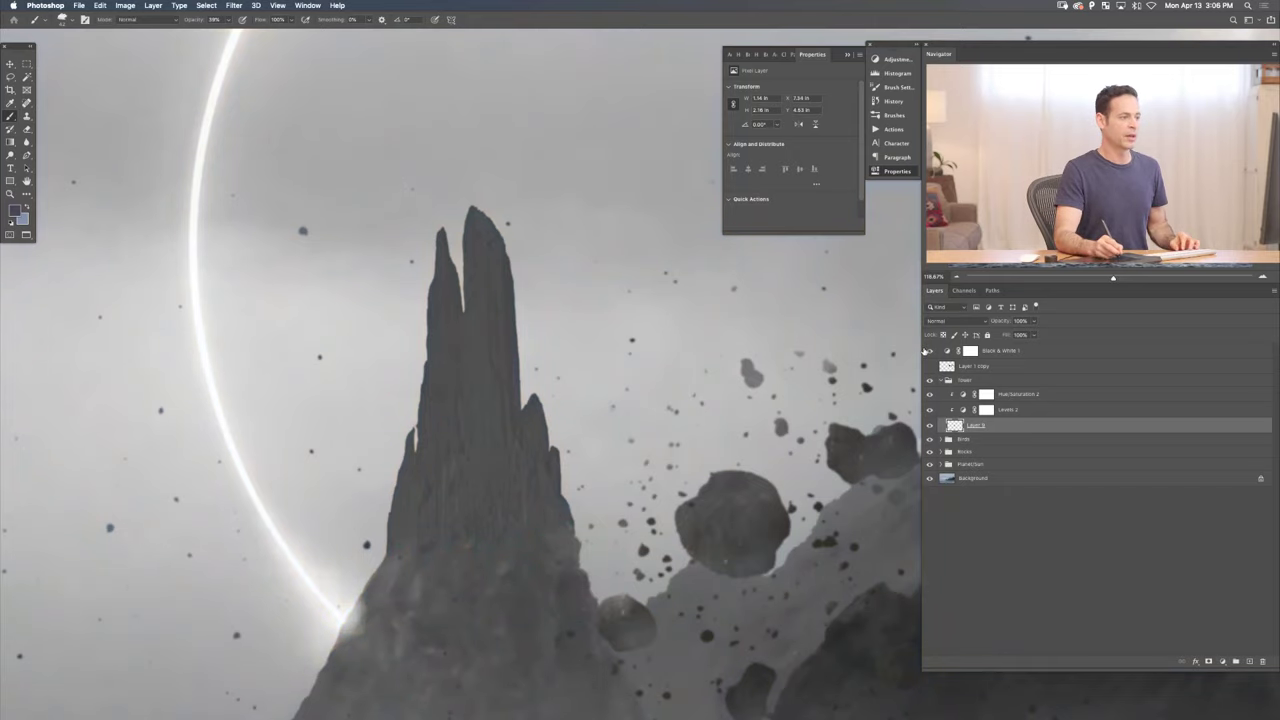
click(929, 352)
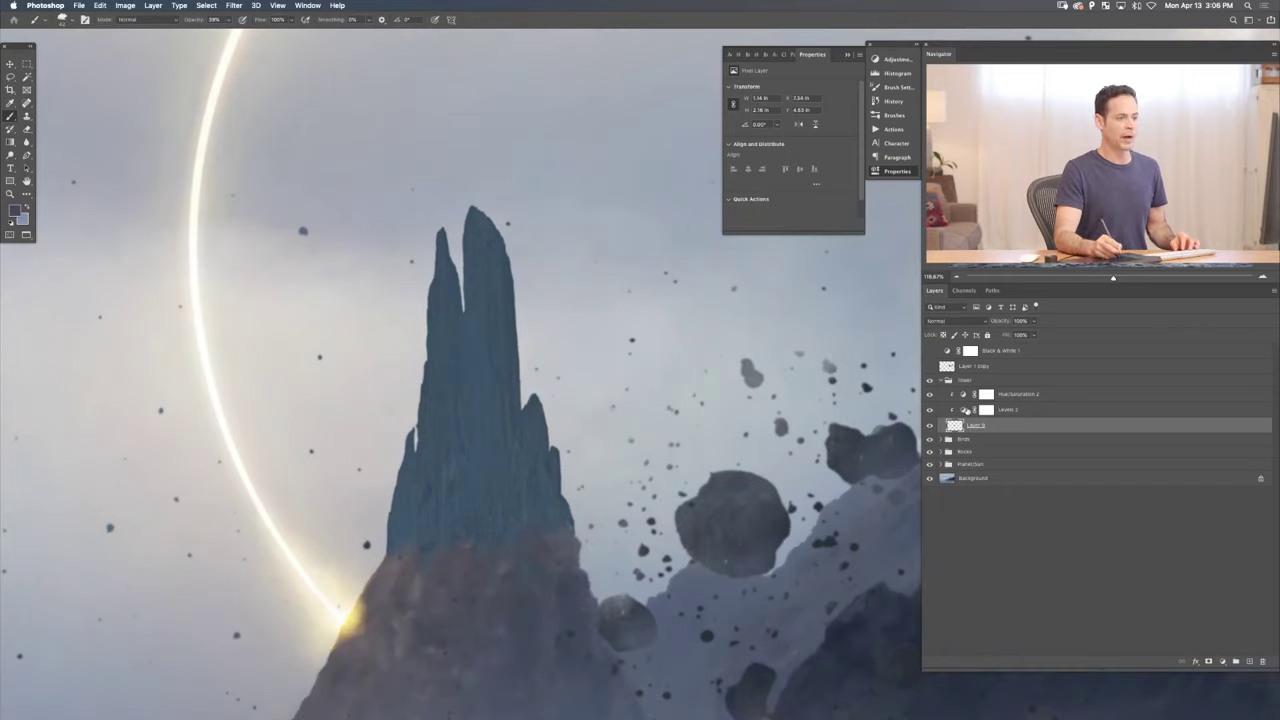
click(930, 395)
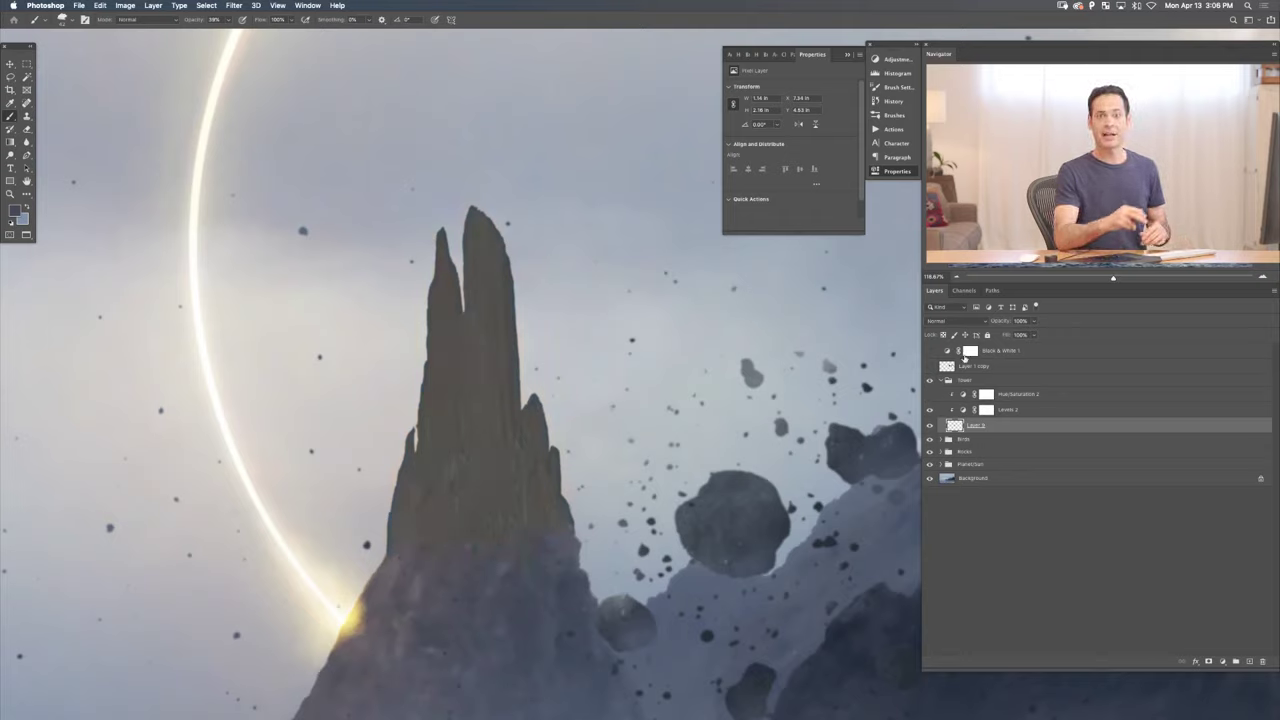
- Add a pure red (ff0000) Solid Color fill above Black & White 1 in Saturation blend mode
click(1054, 355)
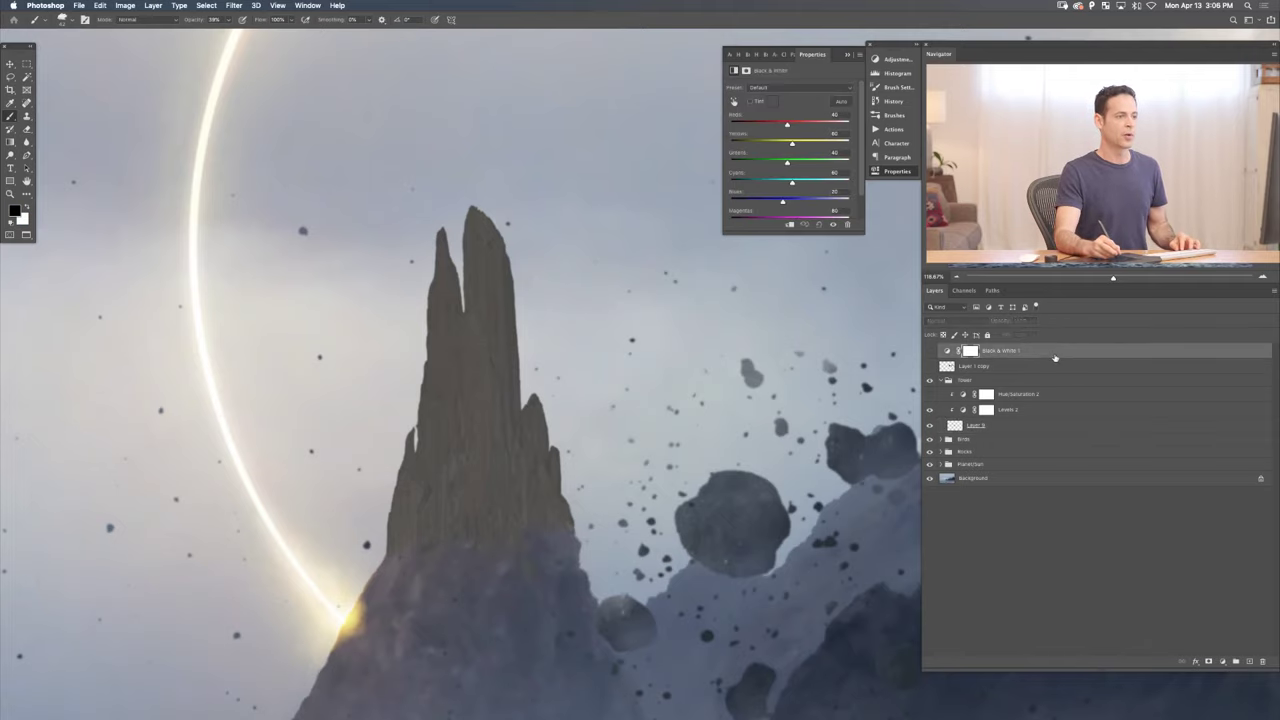
click(1222, 661)
click(1222, 672)
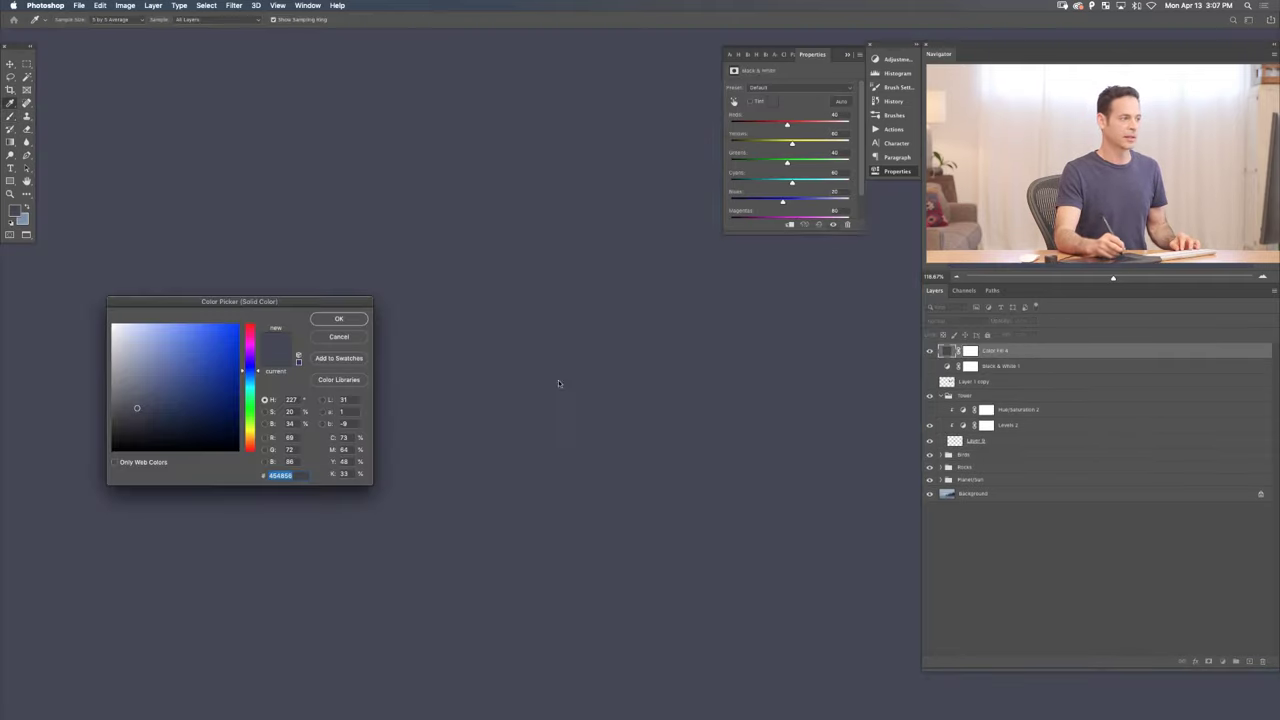
text(ff0000)
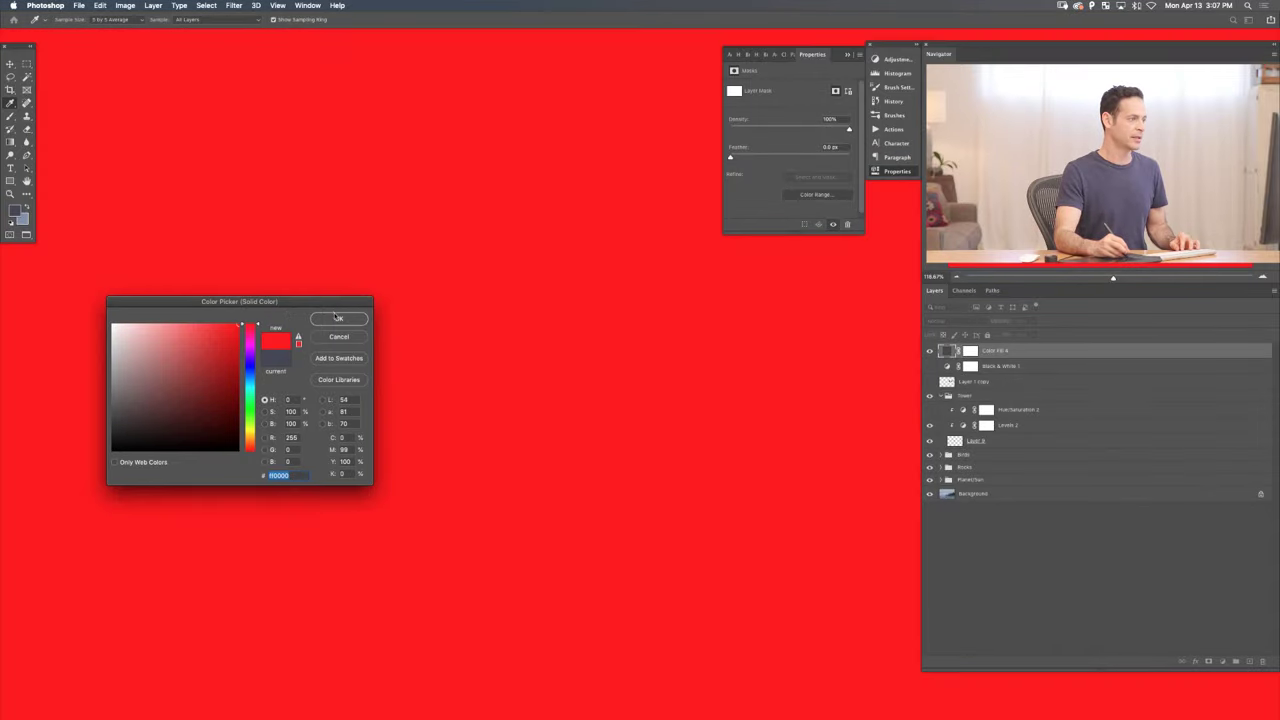
click(339, 318)
click(950, 321)
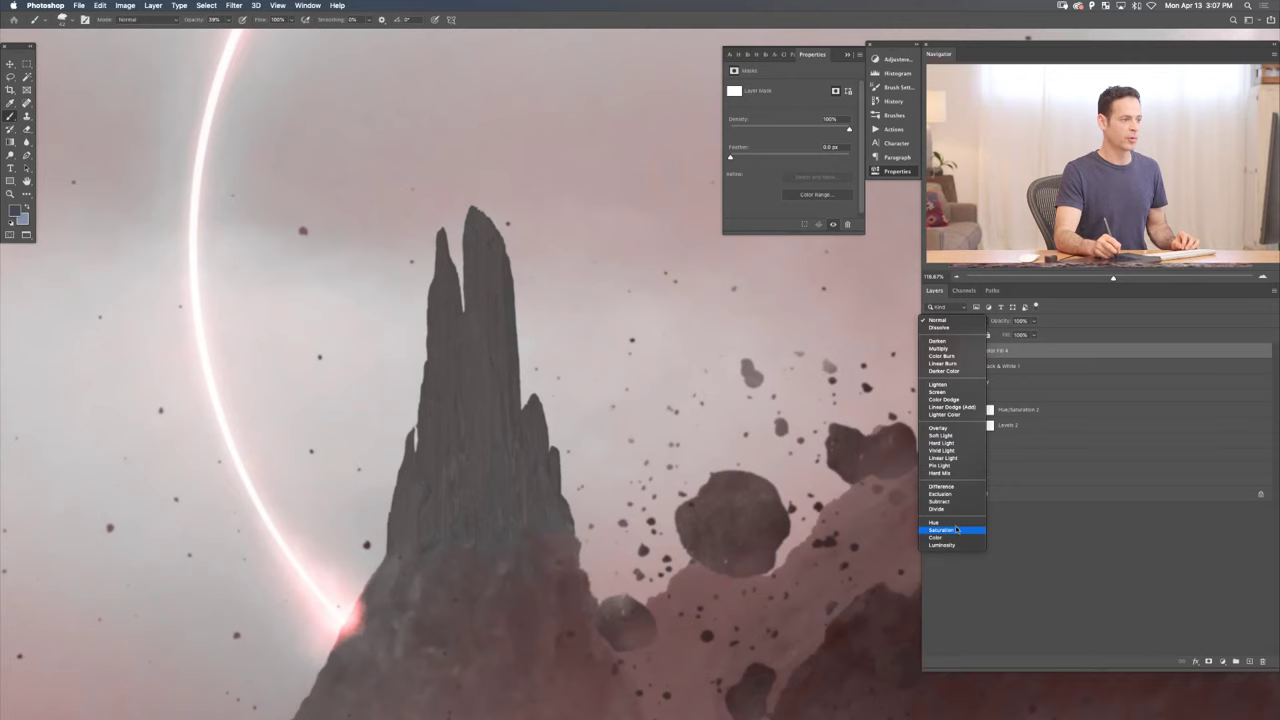
click(950, 530)
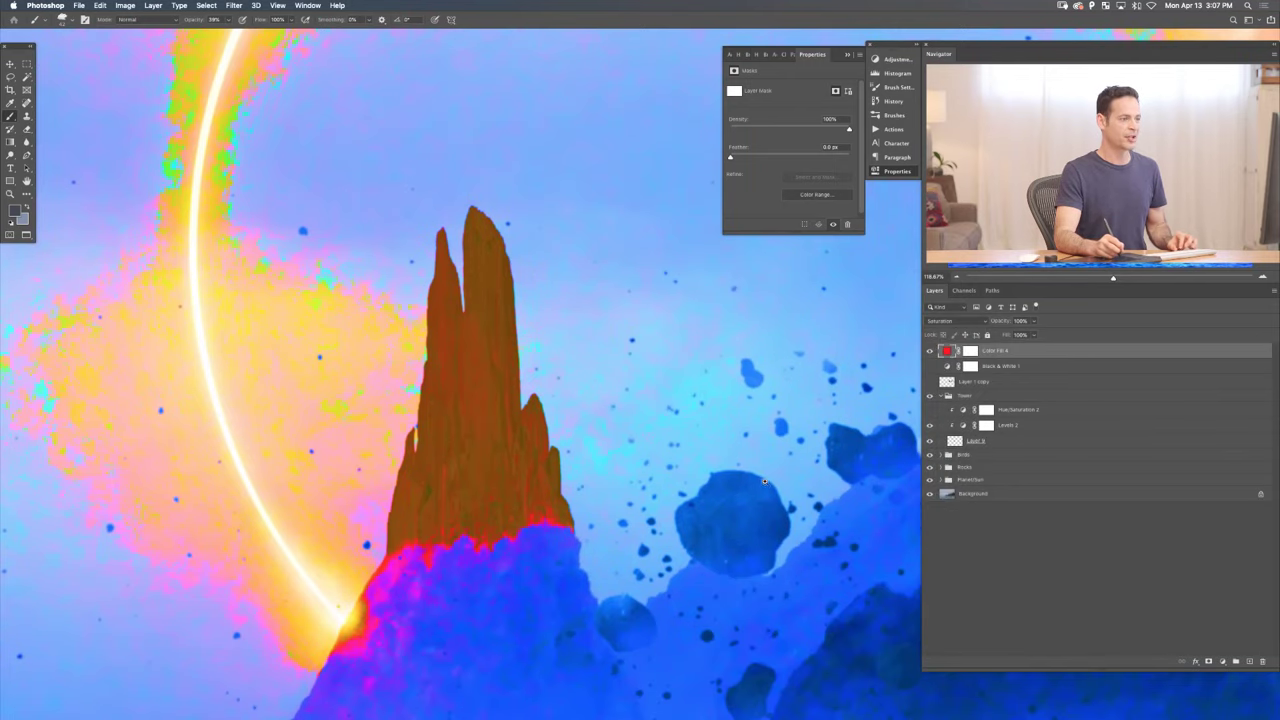
scroll(716, 421, down, 8)
drag(658, 524, 526, 508)
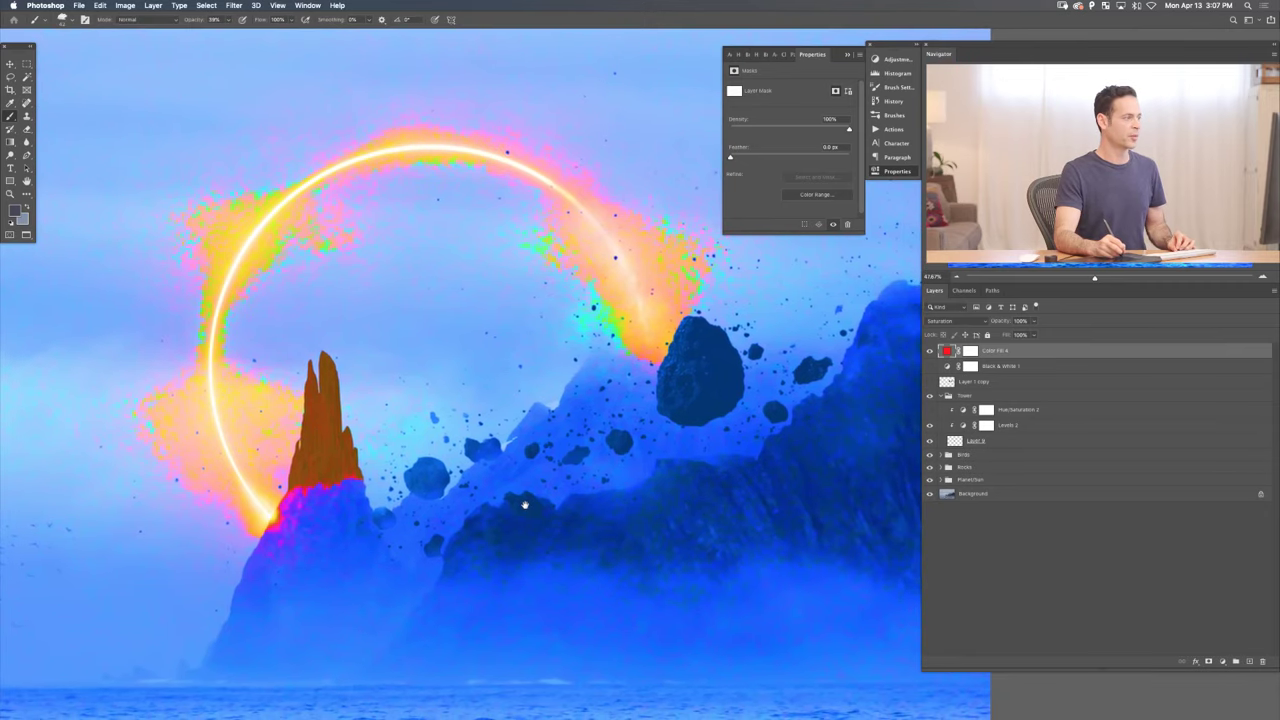
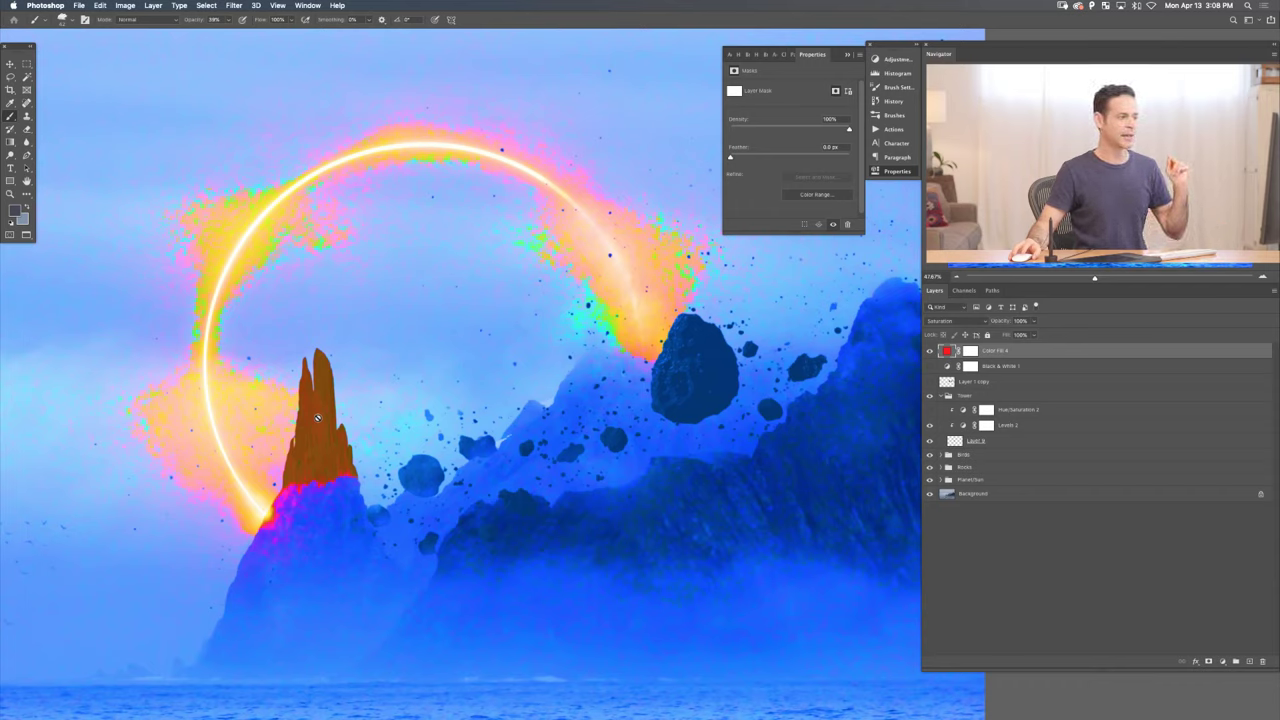
- Check the Color Fill 4 saturation overlay, then delete Hue/Saturation 2 from the Tower group
click(930, 350)
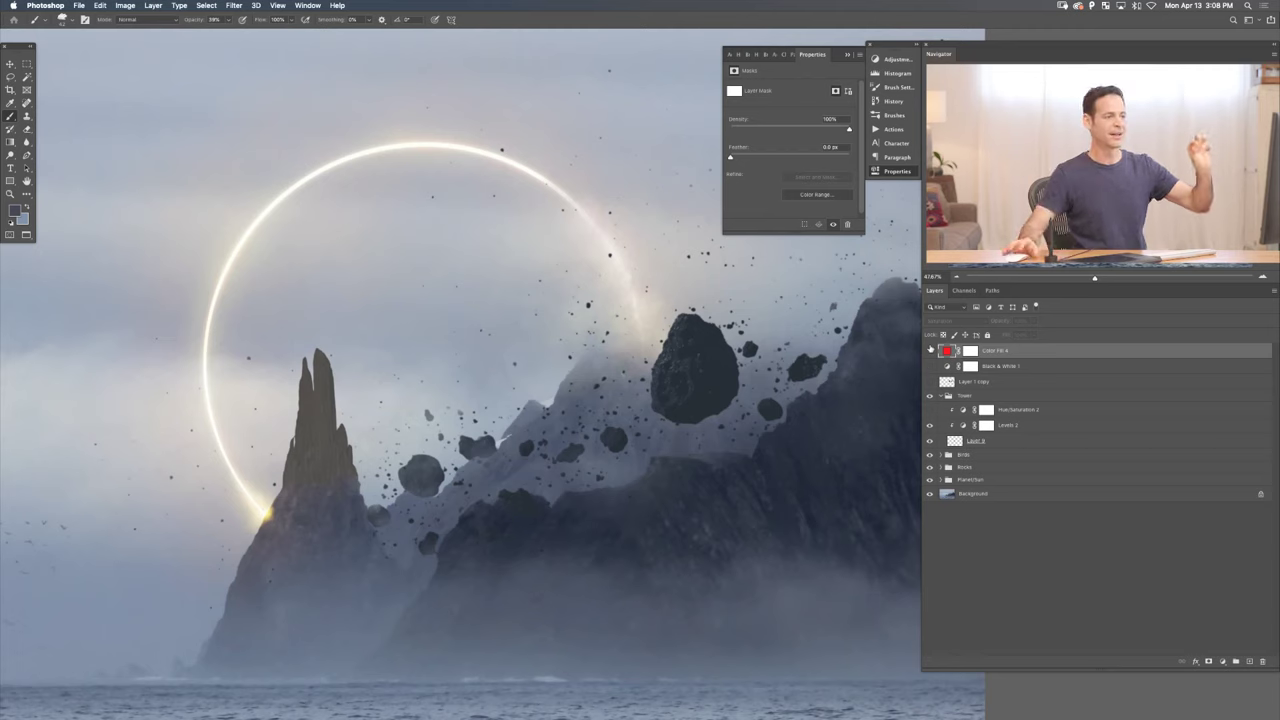
click(930, 350)
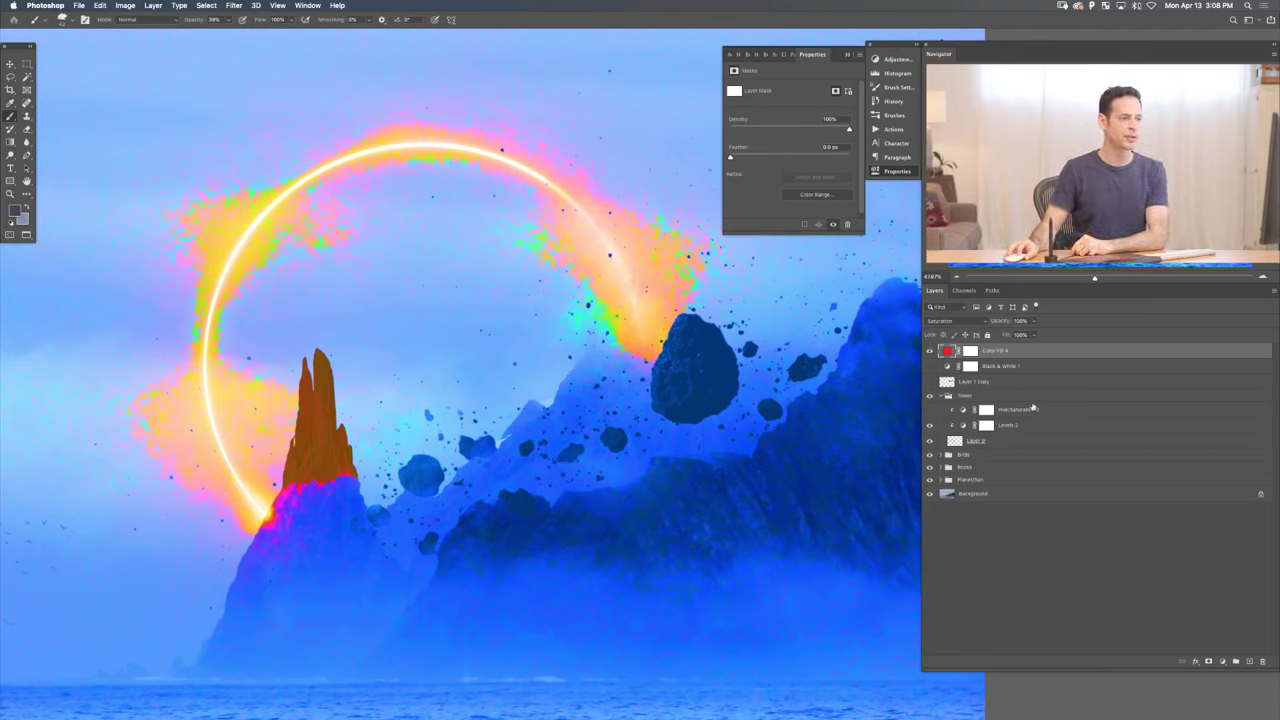
drag(1036, 409, 1262, 663)
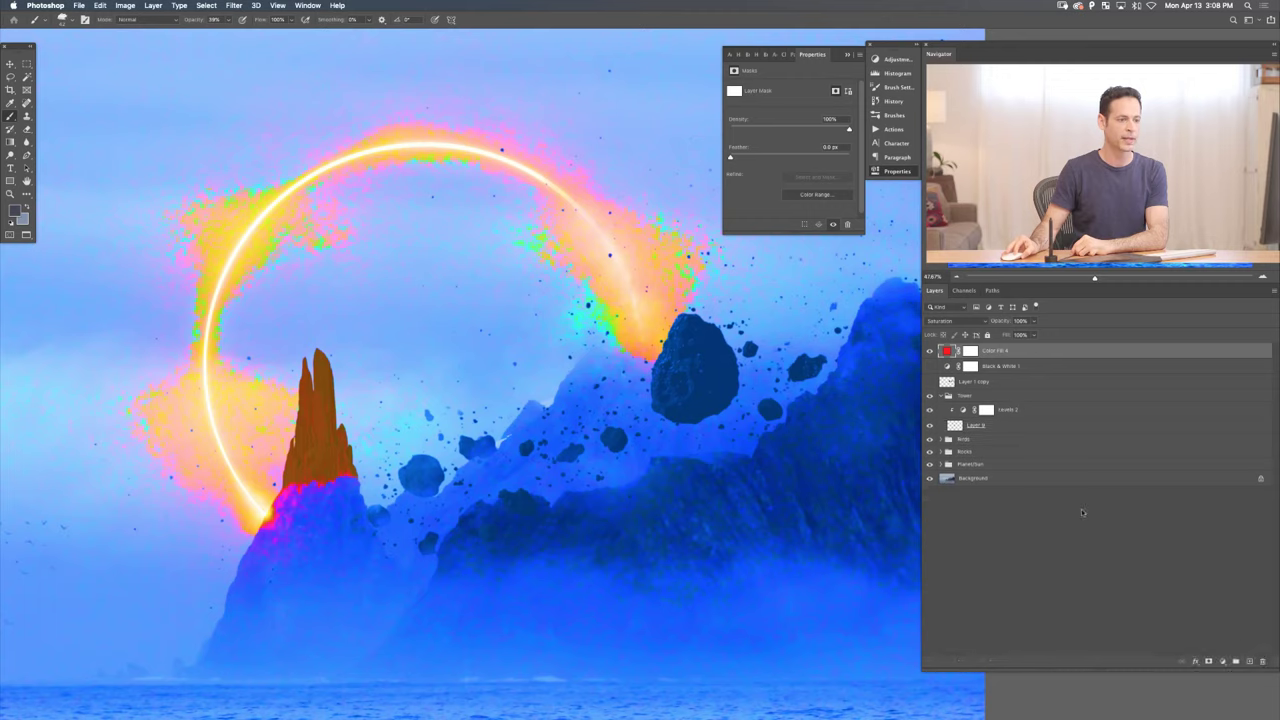
- Clip a new colorized Hue/Saturation adjustment to the tower with Hue 222 and Saturation 25
click(1040, 409)
click(1222, 661)
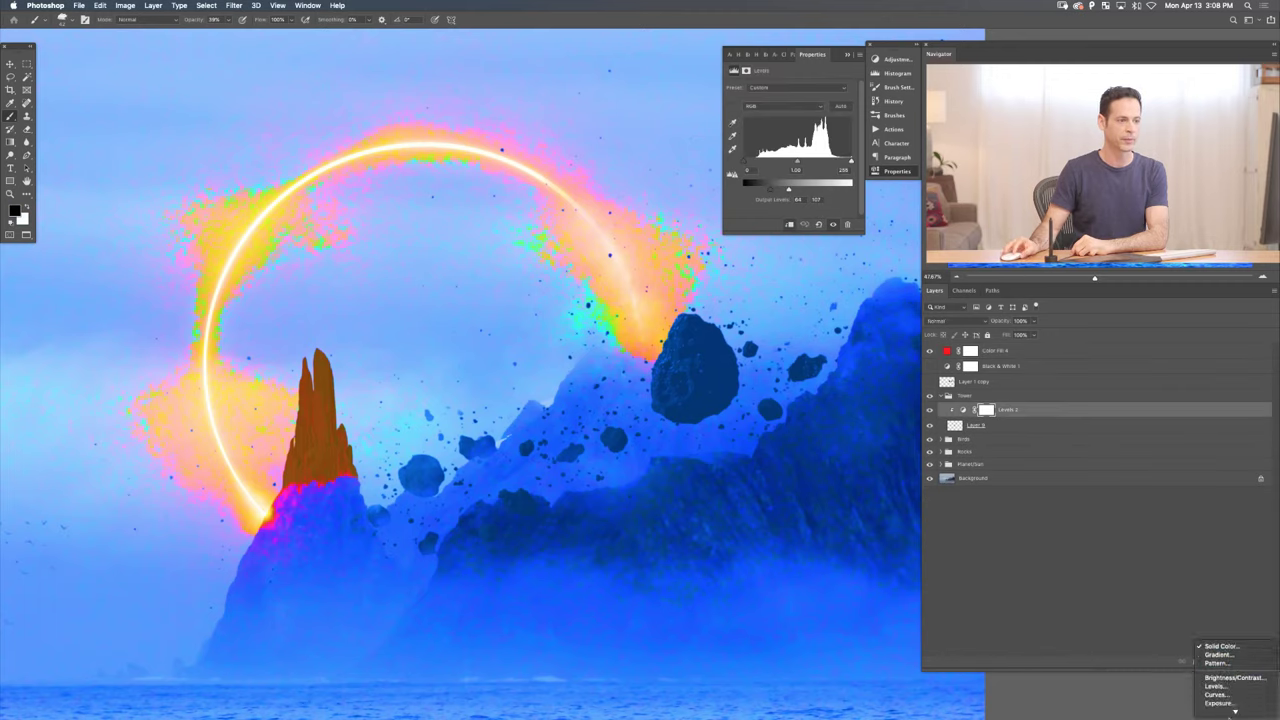
key(Escape)
key(super+z)
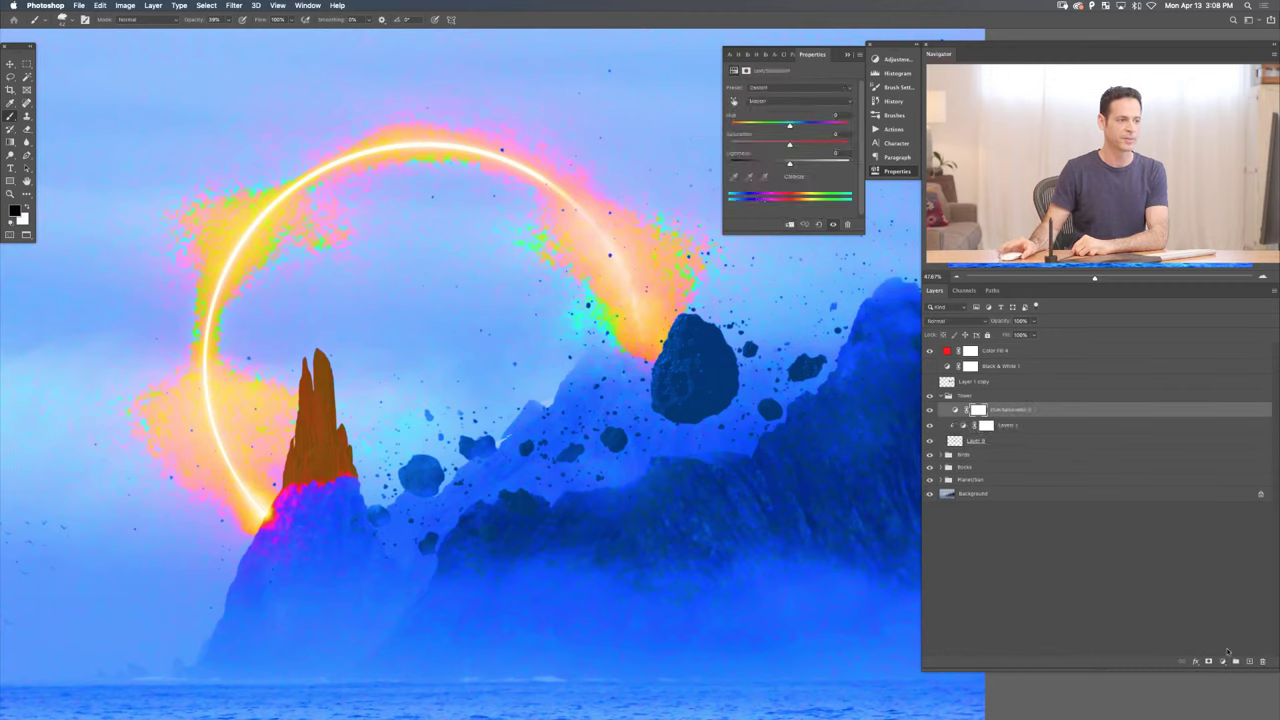
click(780, 177)
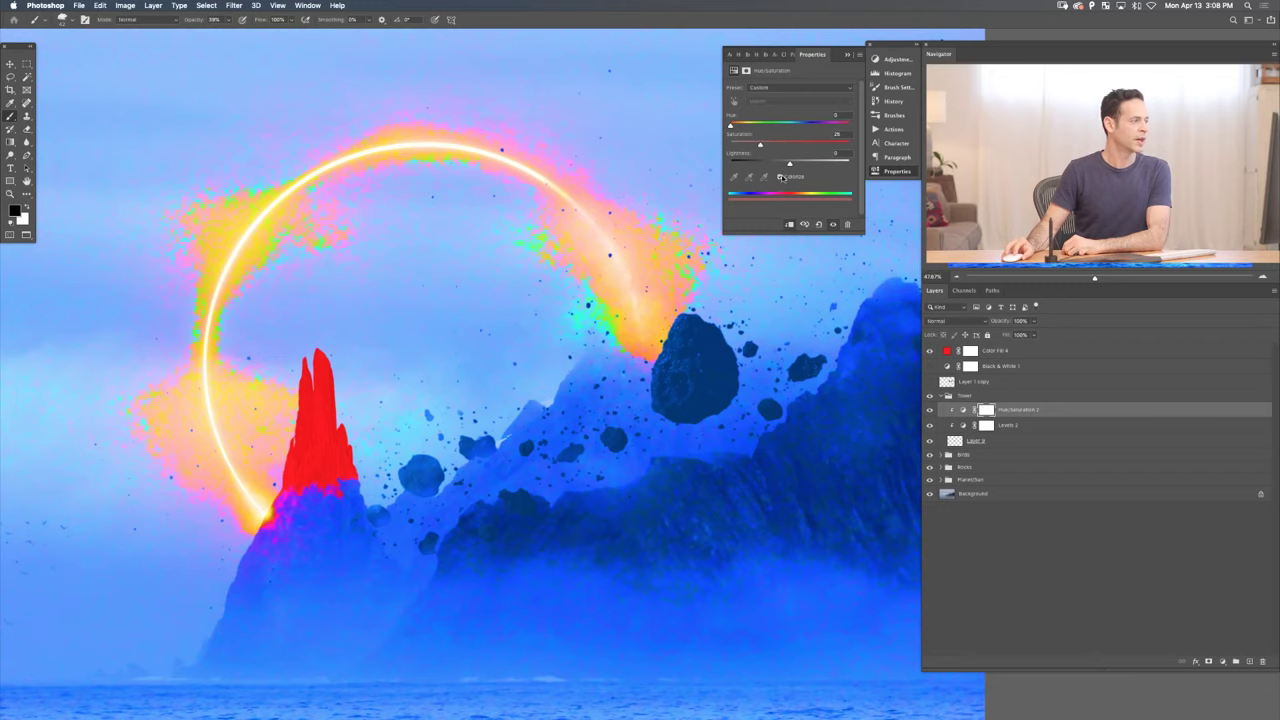
drag(740, 126, 804, 124)
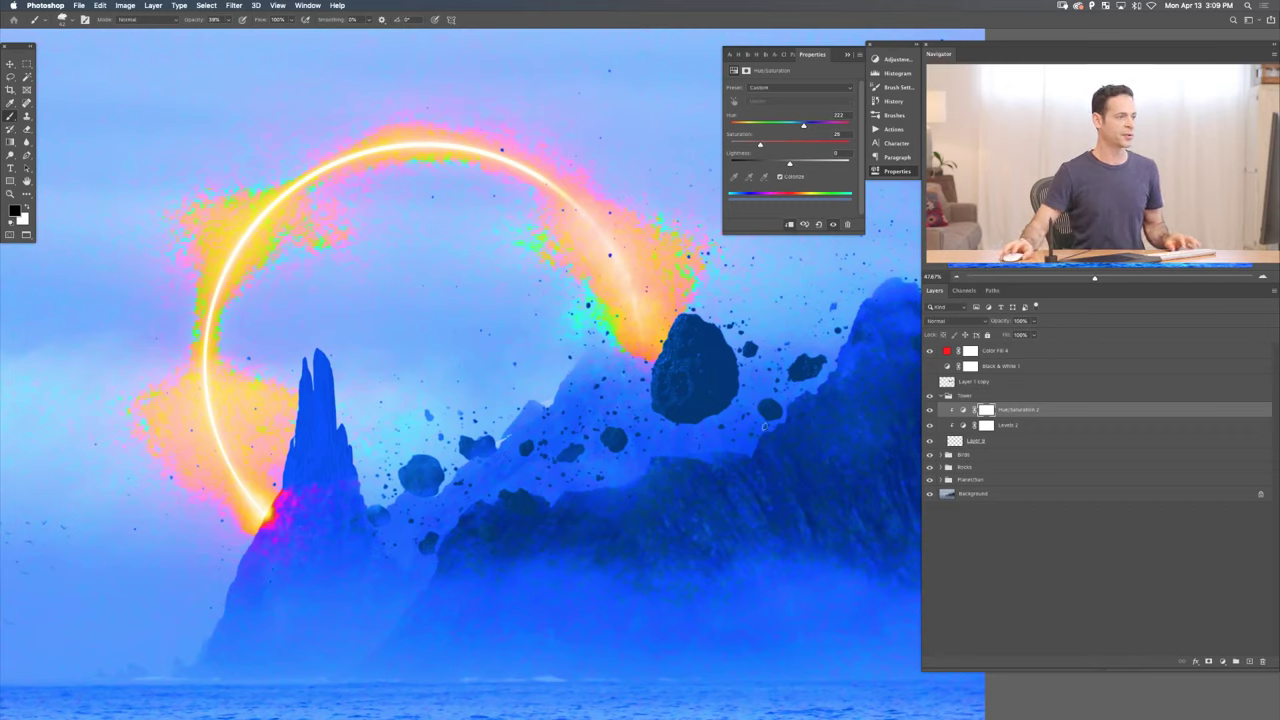
click(1015, 349)
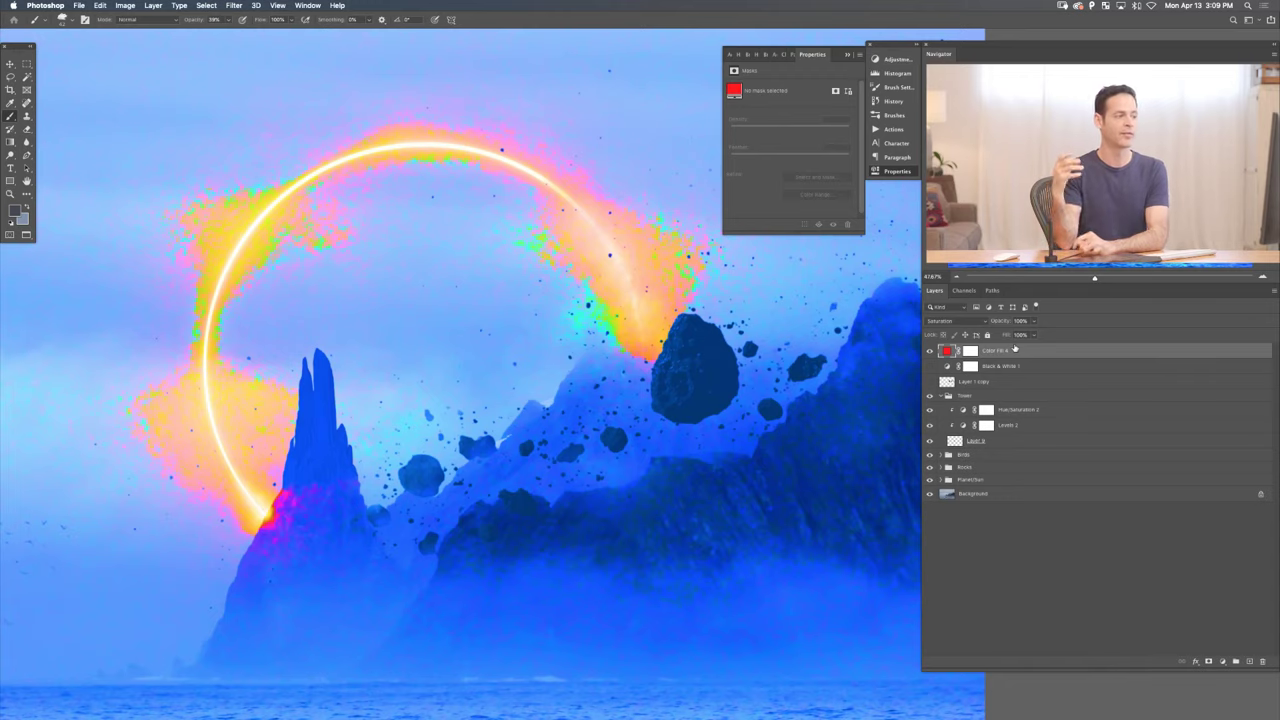
- Raise the black Output Level of Levels 2 to 76 while viewing the scene in greyscale
click(930, 351)
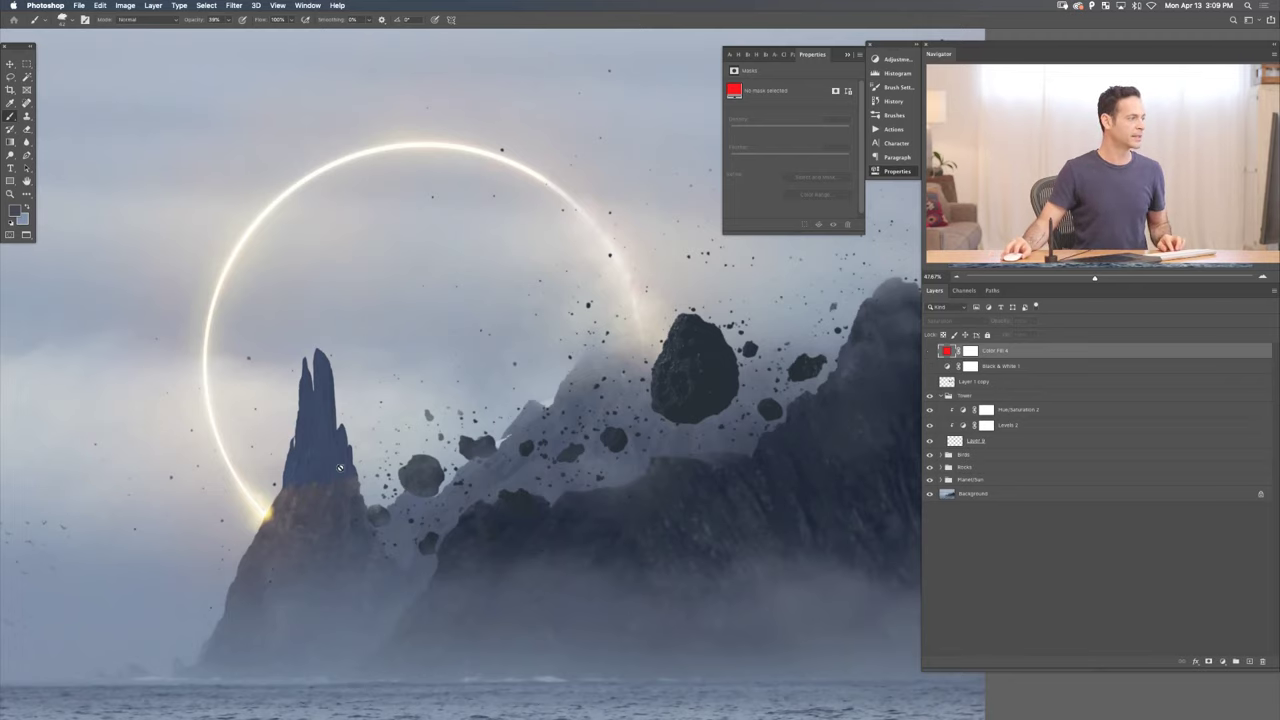
scroll(342, 466, up, 2)
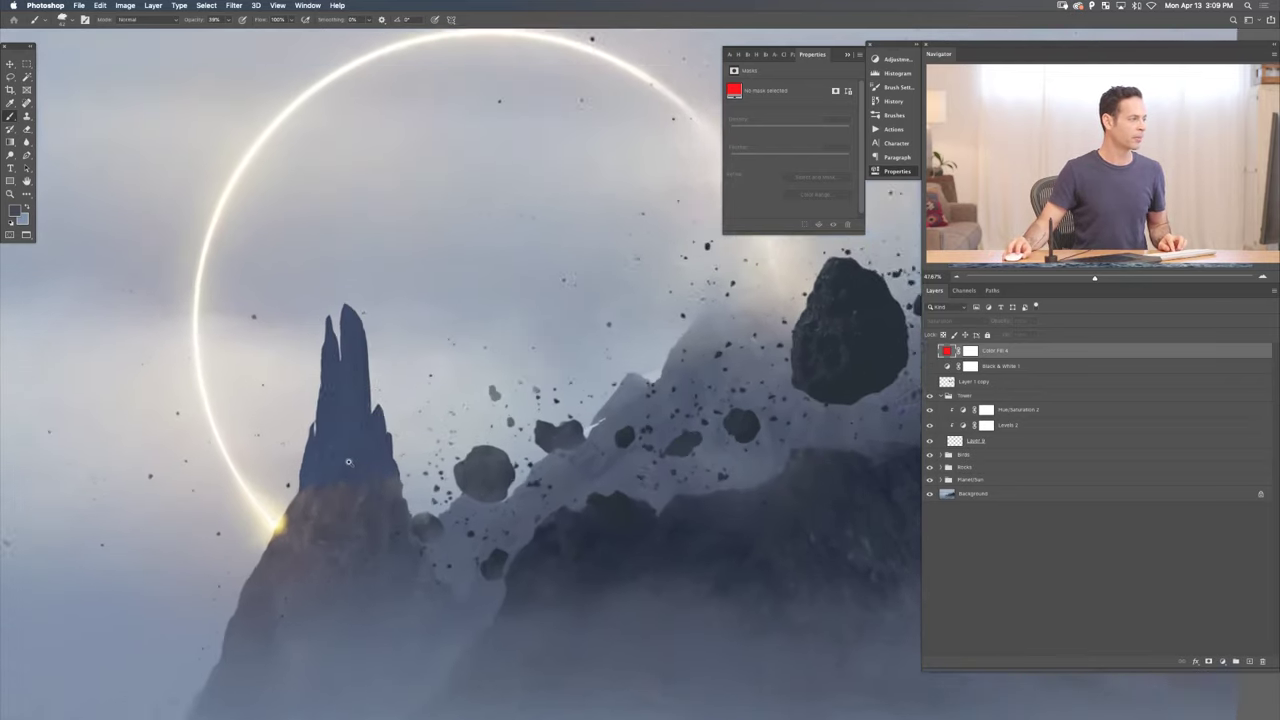
scroll(348, 461, up, 3)
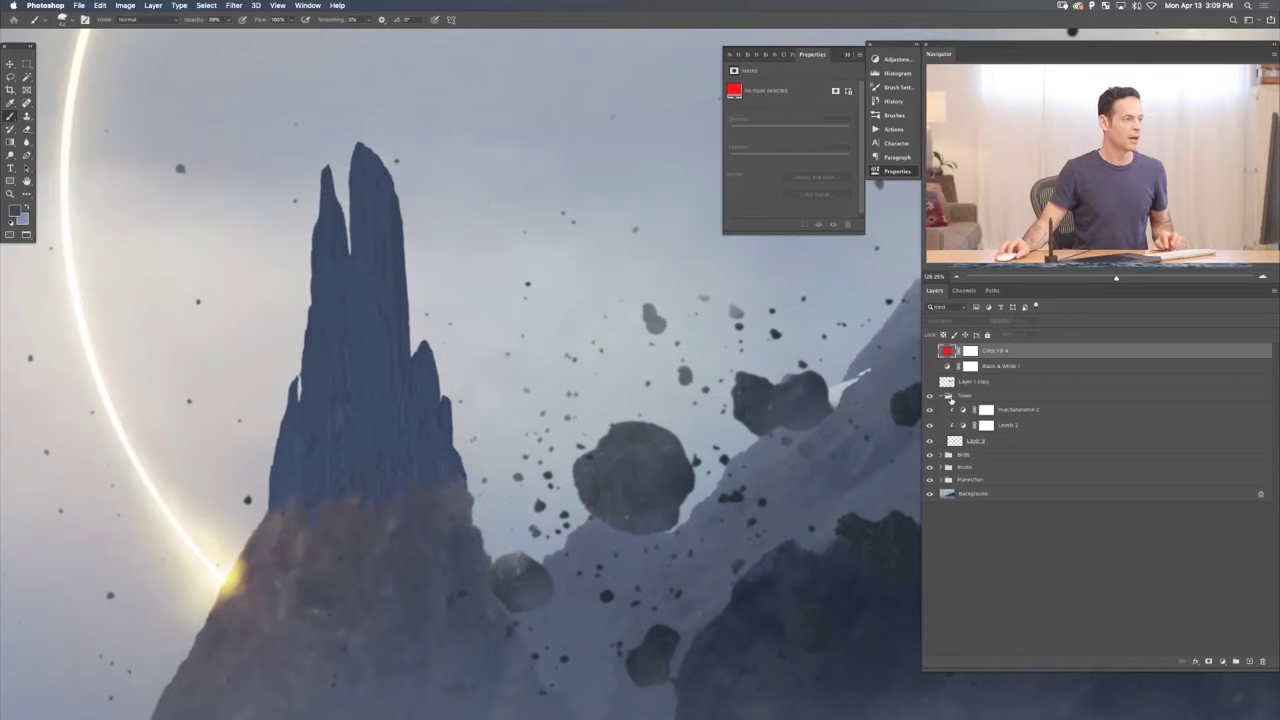
click(931, 366)
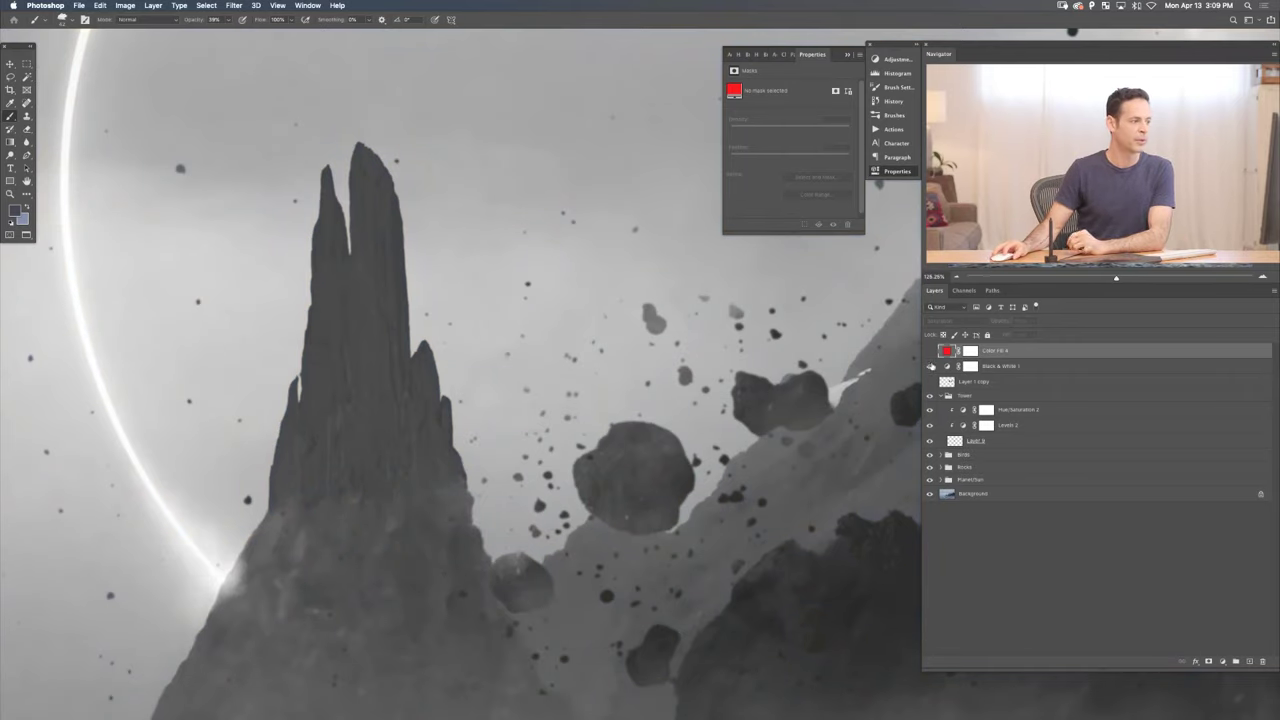
click(964, 425)
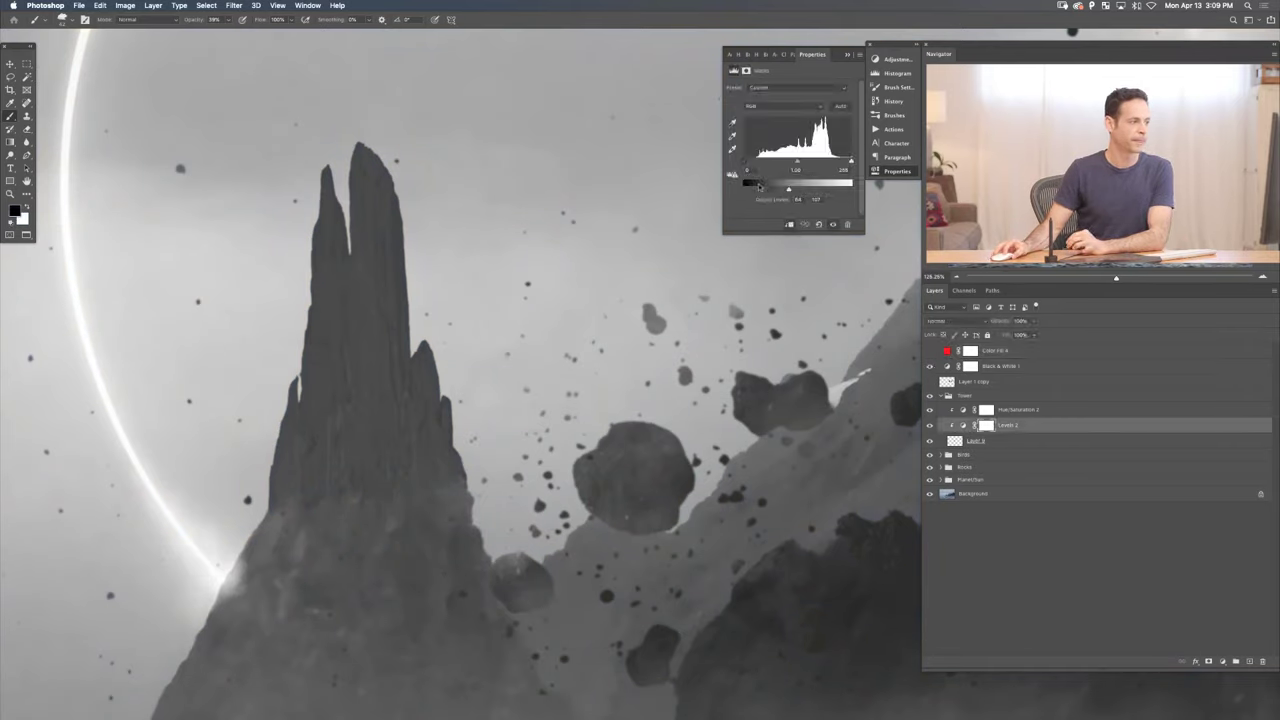
drag(759, 186, 776, 190)
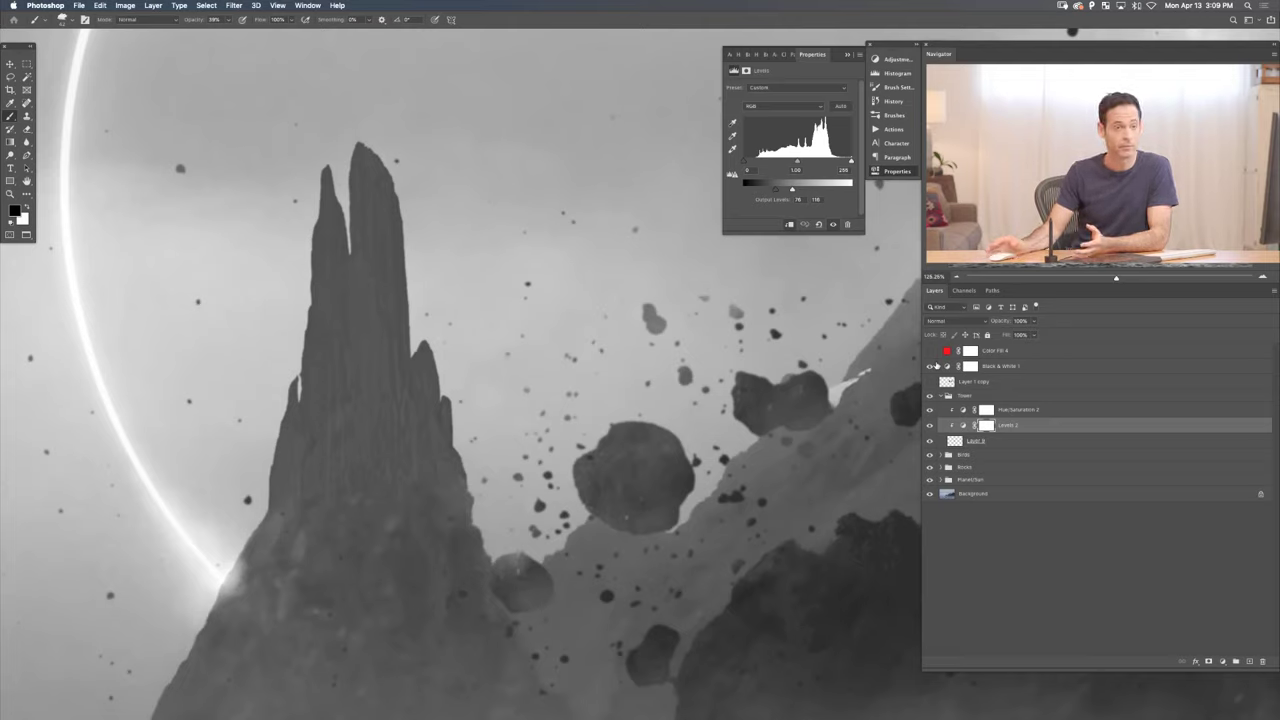
click(931, 367)
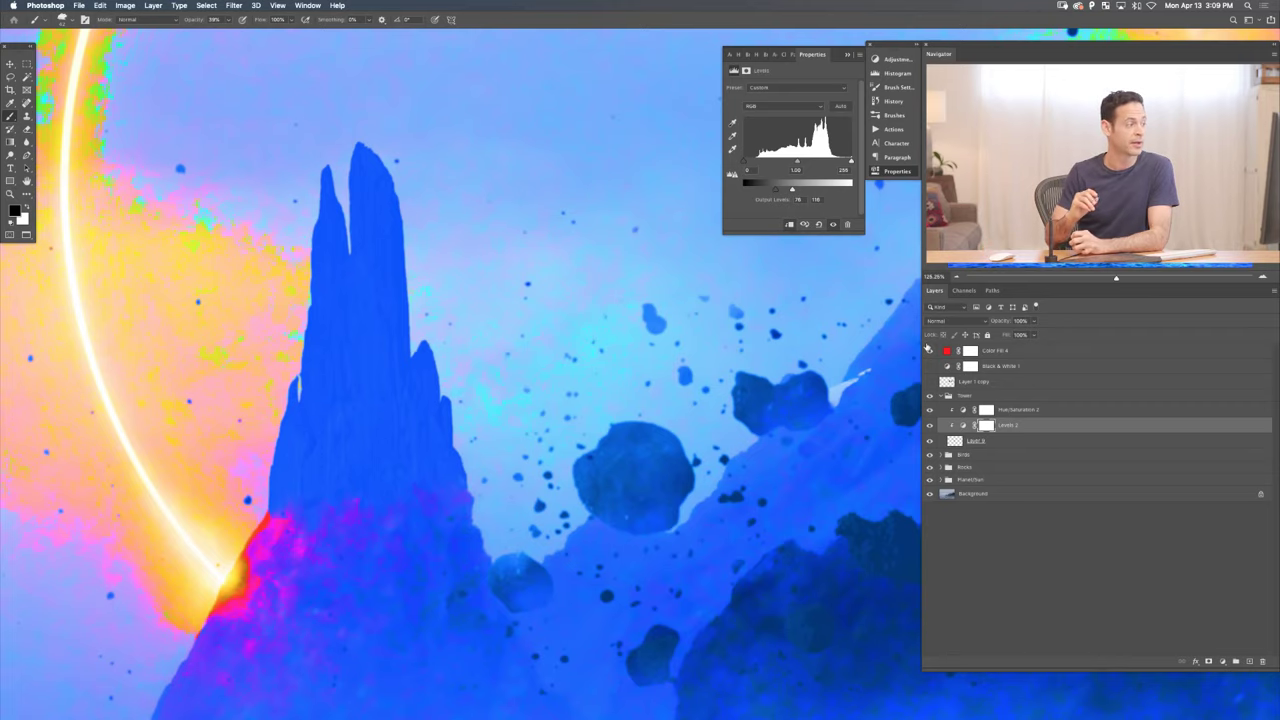
- Compare the tower in greyscale and saturation-check views, then select Hue/Saturation 2
click(929, 350)
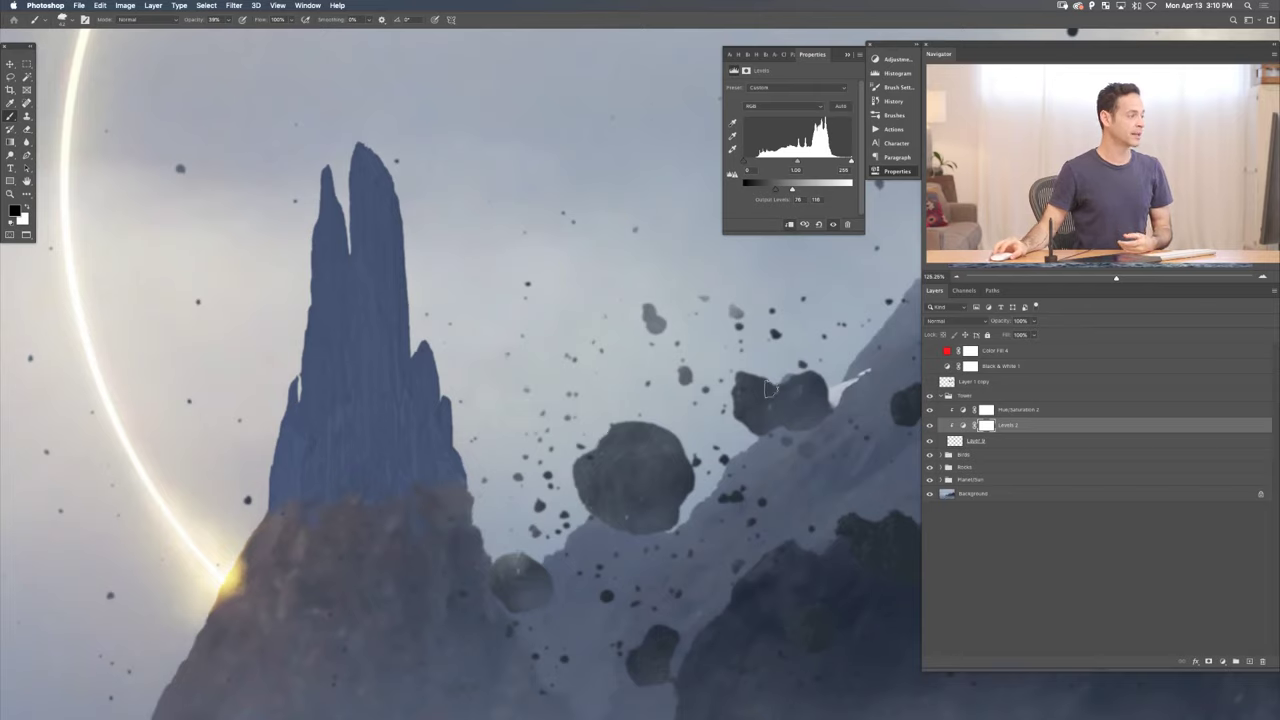
click(930, 366)
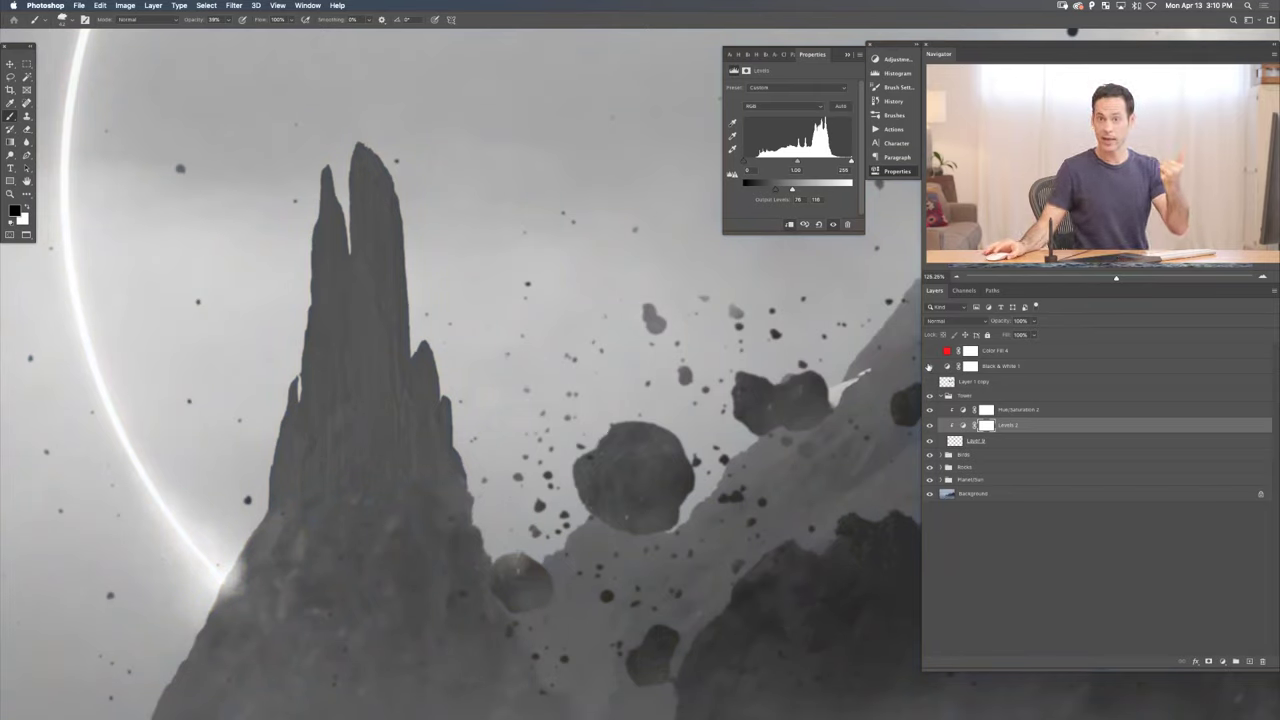
click(929, 365)
click(930, 351)
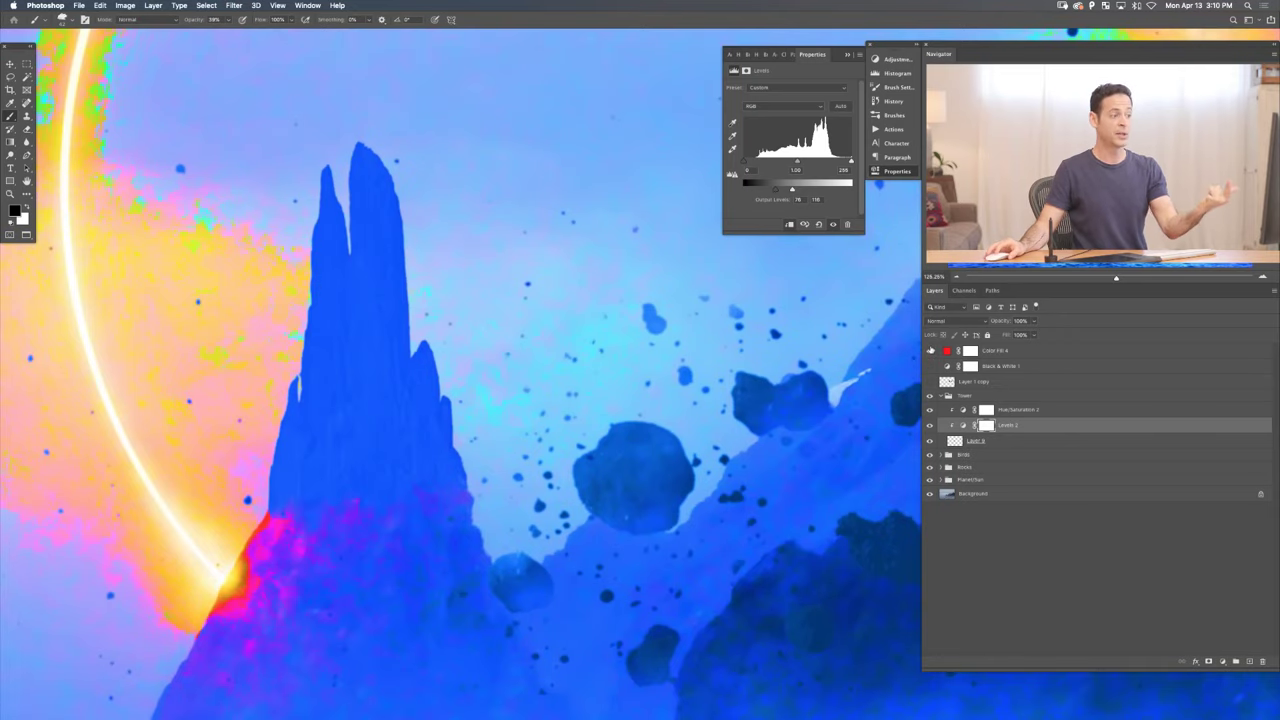
click(930, 351)
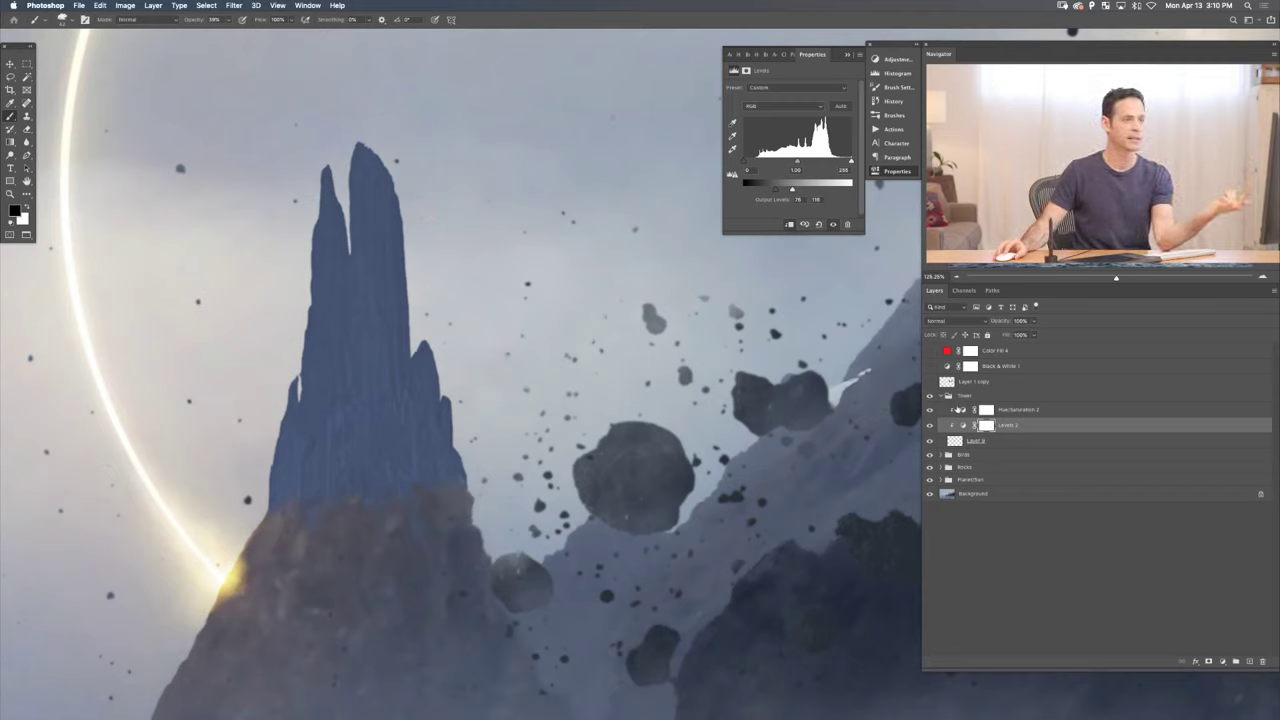
click(963, 408)
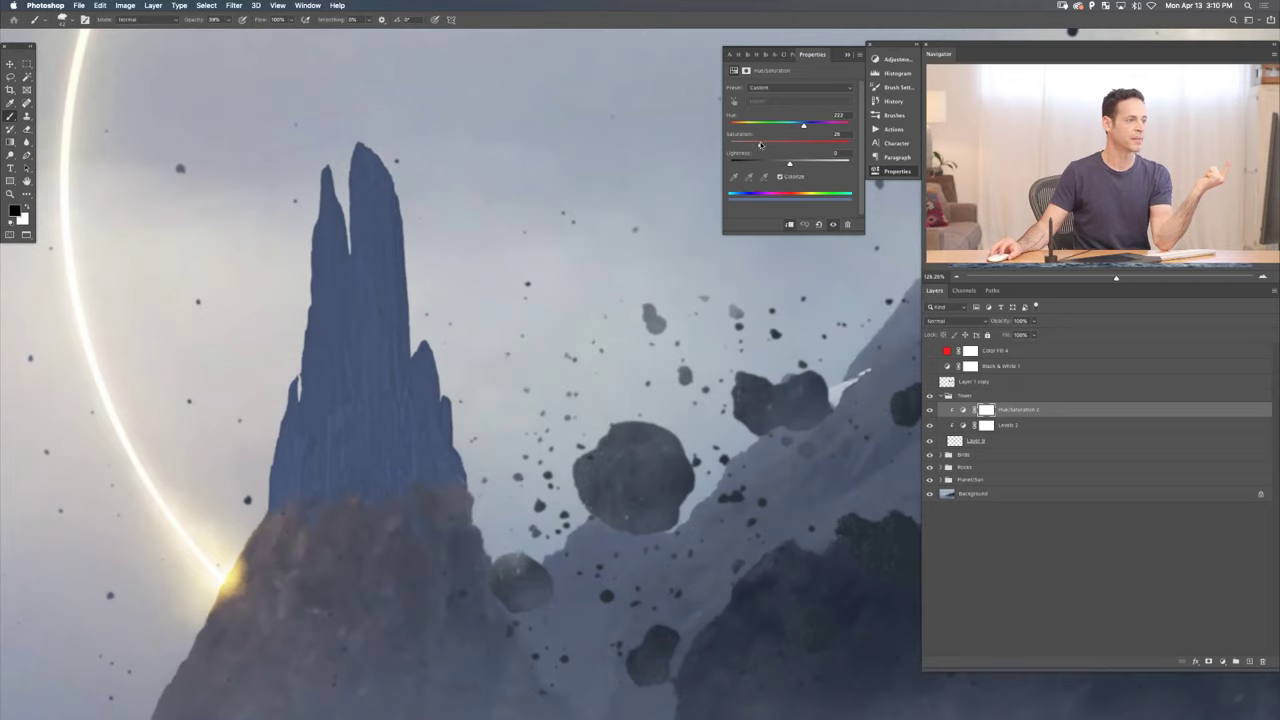
- Lower the tower tint's saturation to 16 and compare the scene with the glowing ring hidden and shown
drag(760, 145, 746, 145)
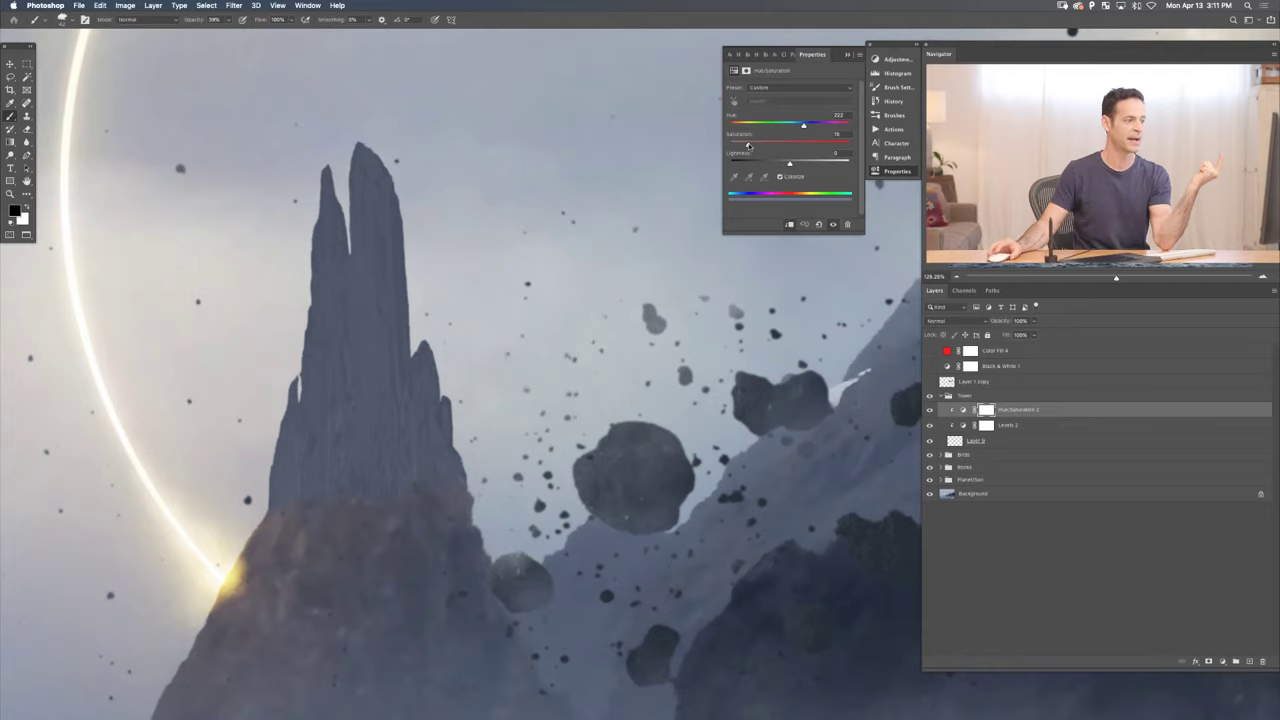
key(ctrl+minus)
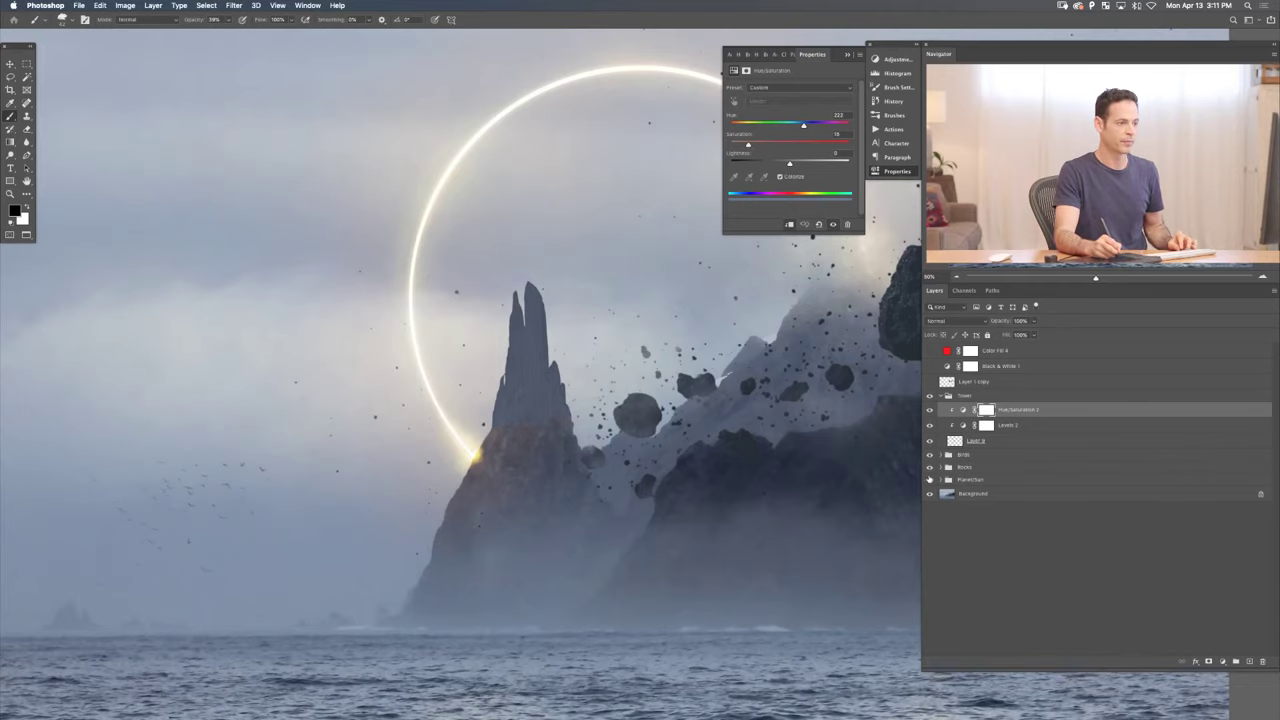
click(929, 481)
click(929, 481)
click(929, 481)
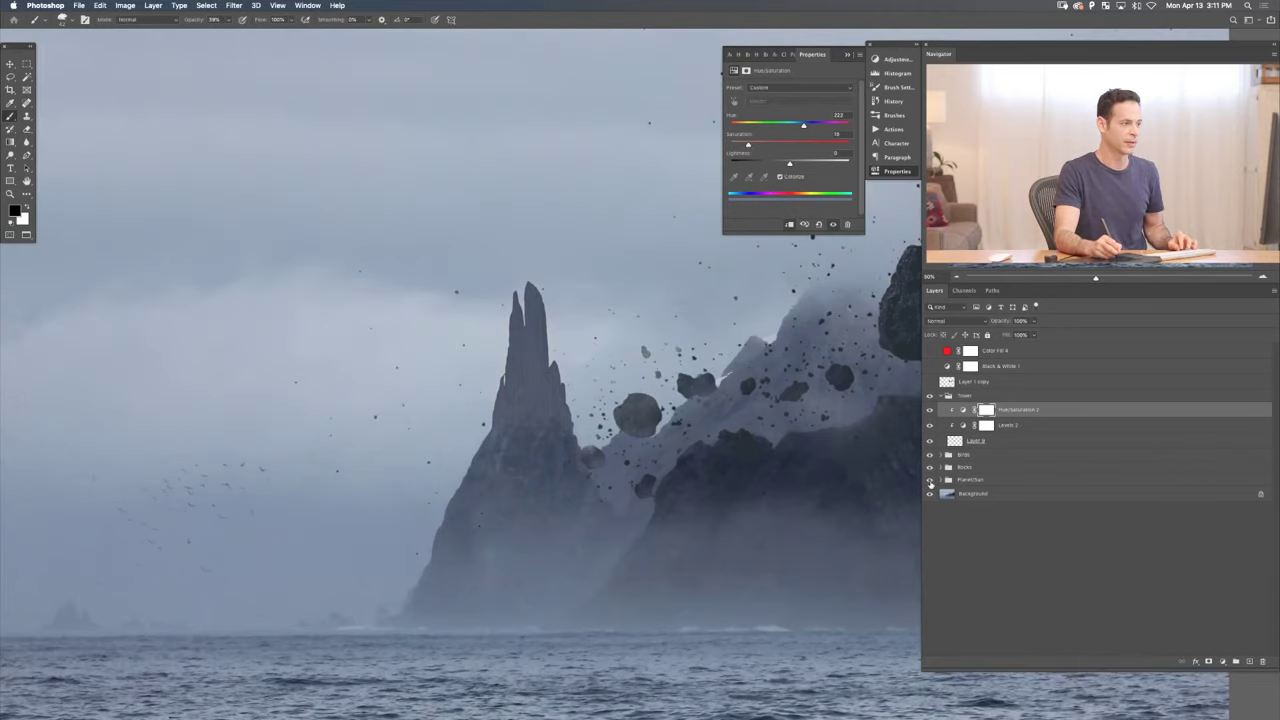
click(929, 481)
click(929, 481)
click(929, 481)
click(929, 481)
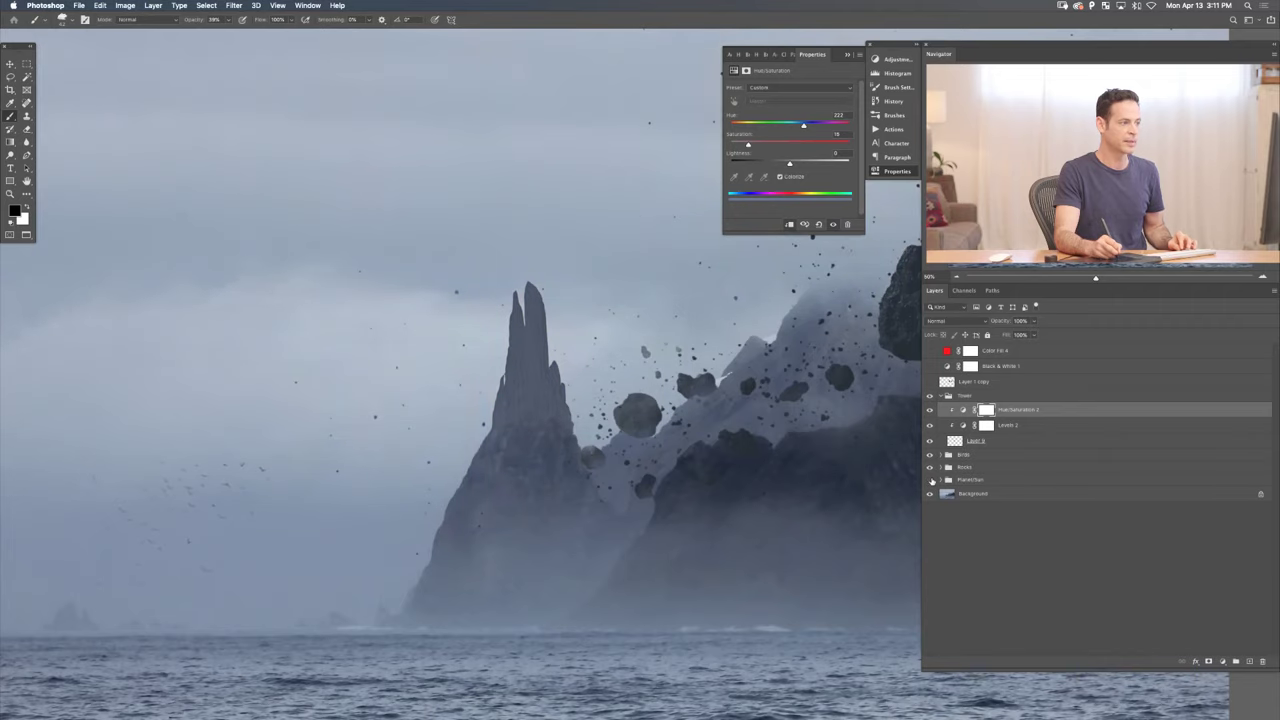
click(929, 481)
click(929, 481)
click(929, 481)
click(929, 481)
click(929, 481)
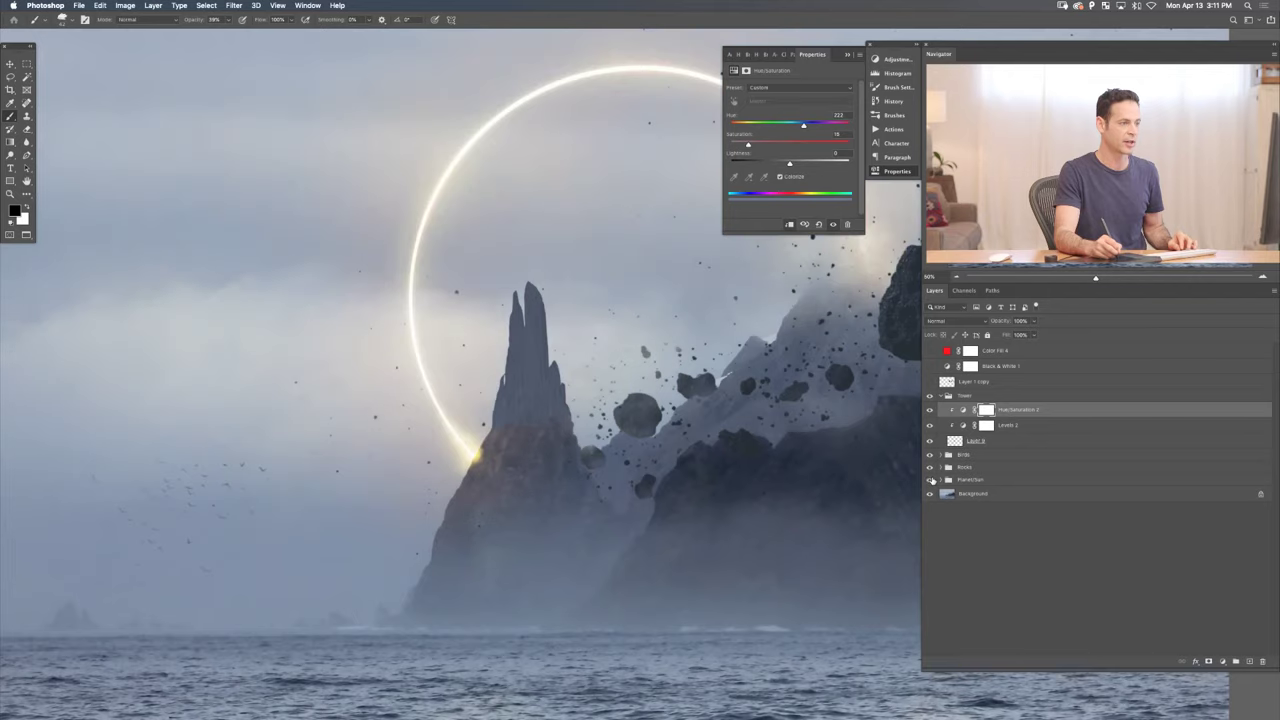
click(929, 481)
click(929, 481)
click(929, 481)
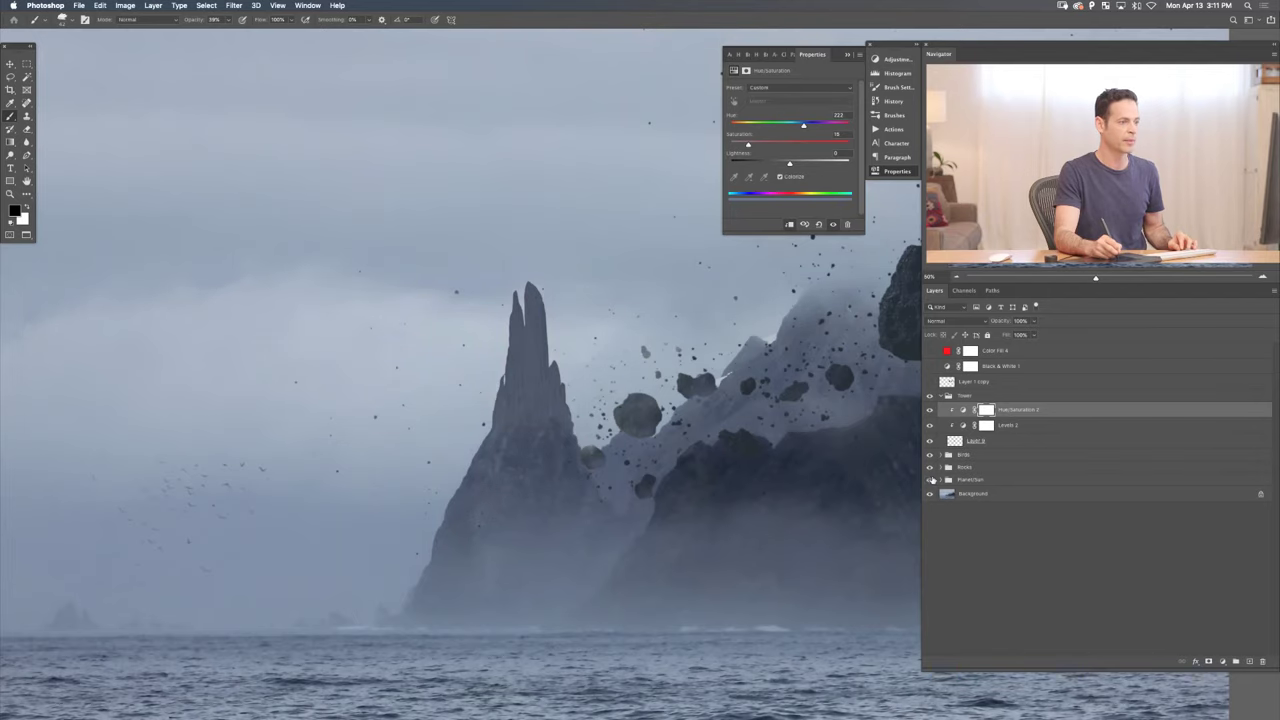
click(929, 481)
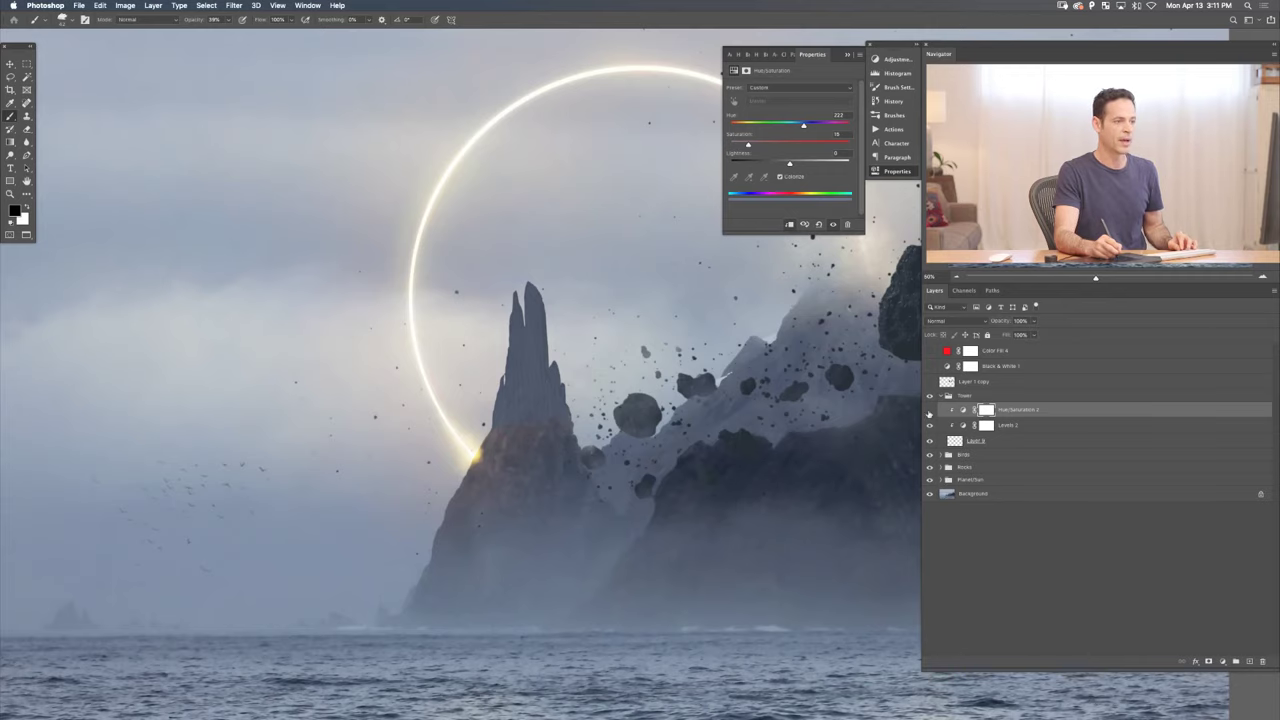
- Compare the tower with its colour adjustments turned off and back on
drag(929, 410, 929, 425)
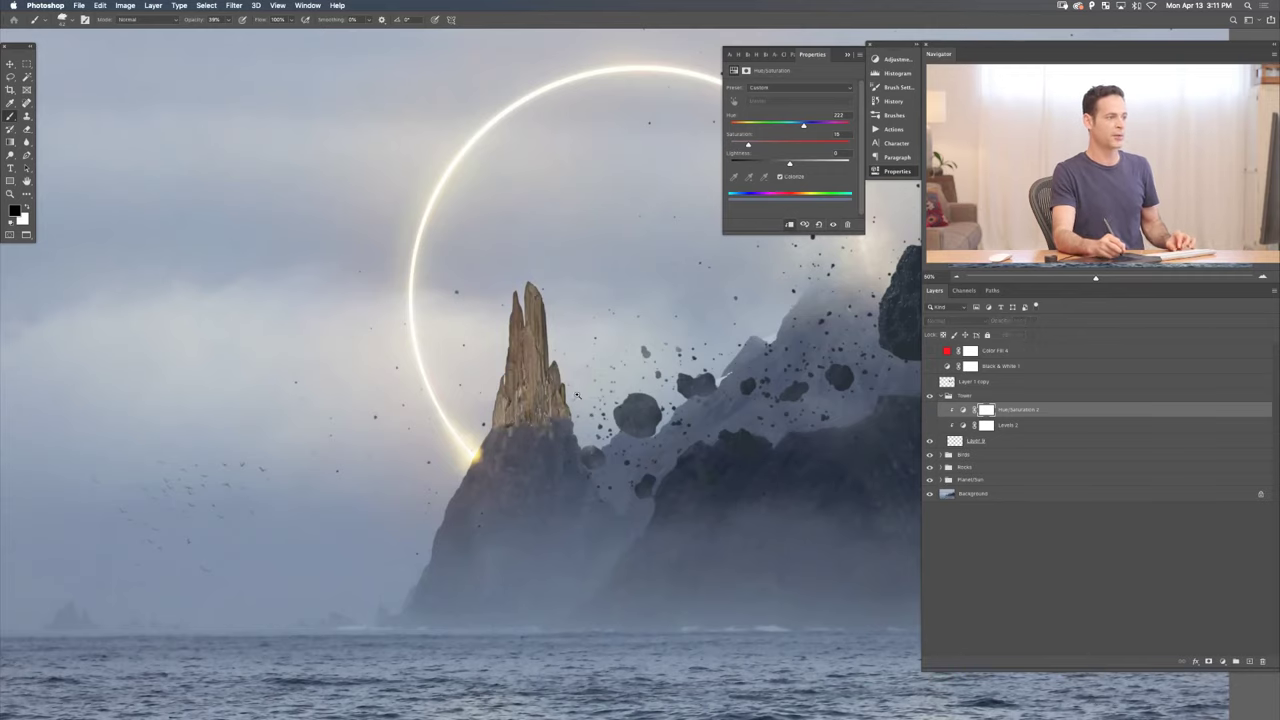
scroll(611, 374, up, 5)
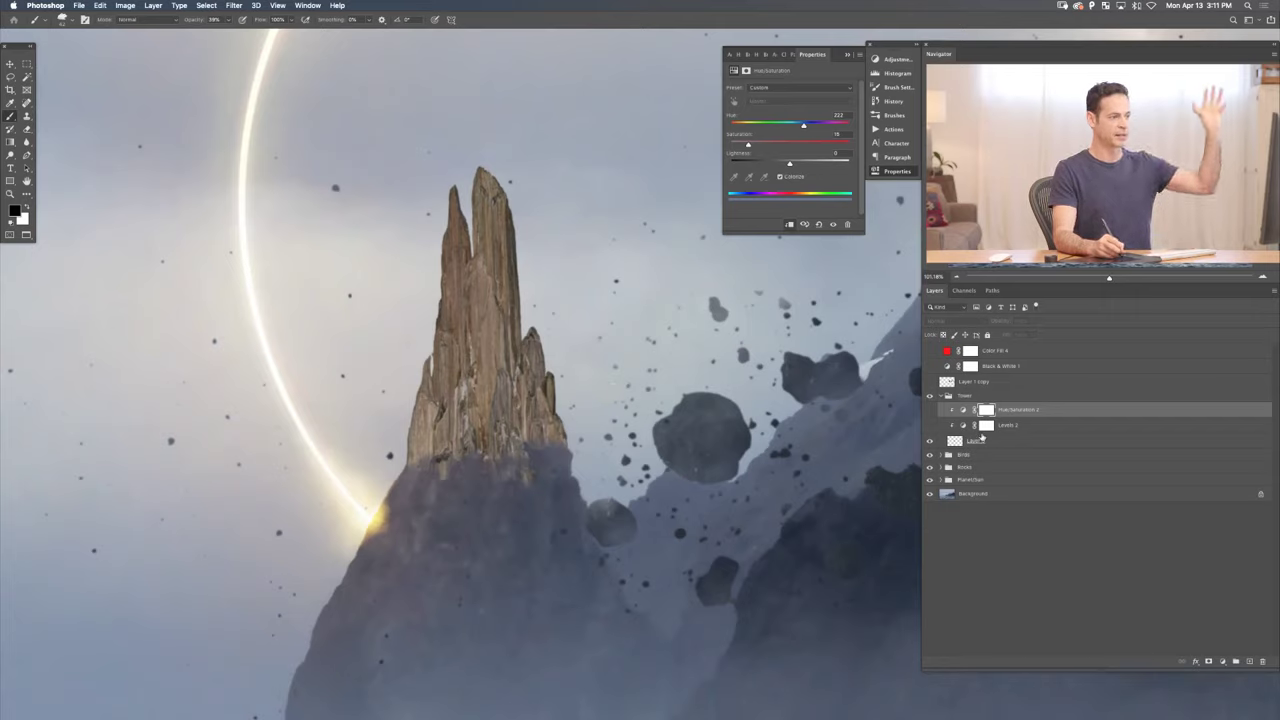
drag(929, 425, 931, 410)
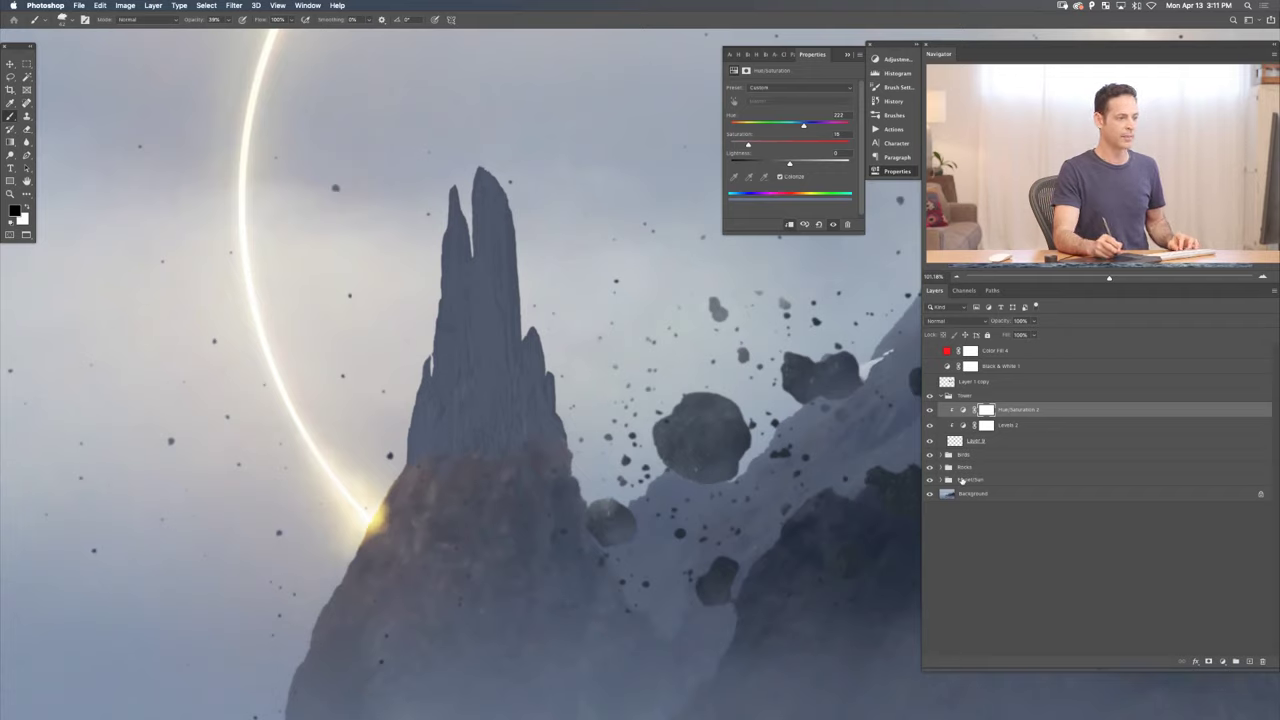
- Duplicate the Color Fill 1 copy 7 glow into the Tower group, clip it, and fill its mask black
click(943, 480)
click(1030, 540)
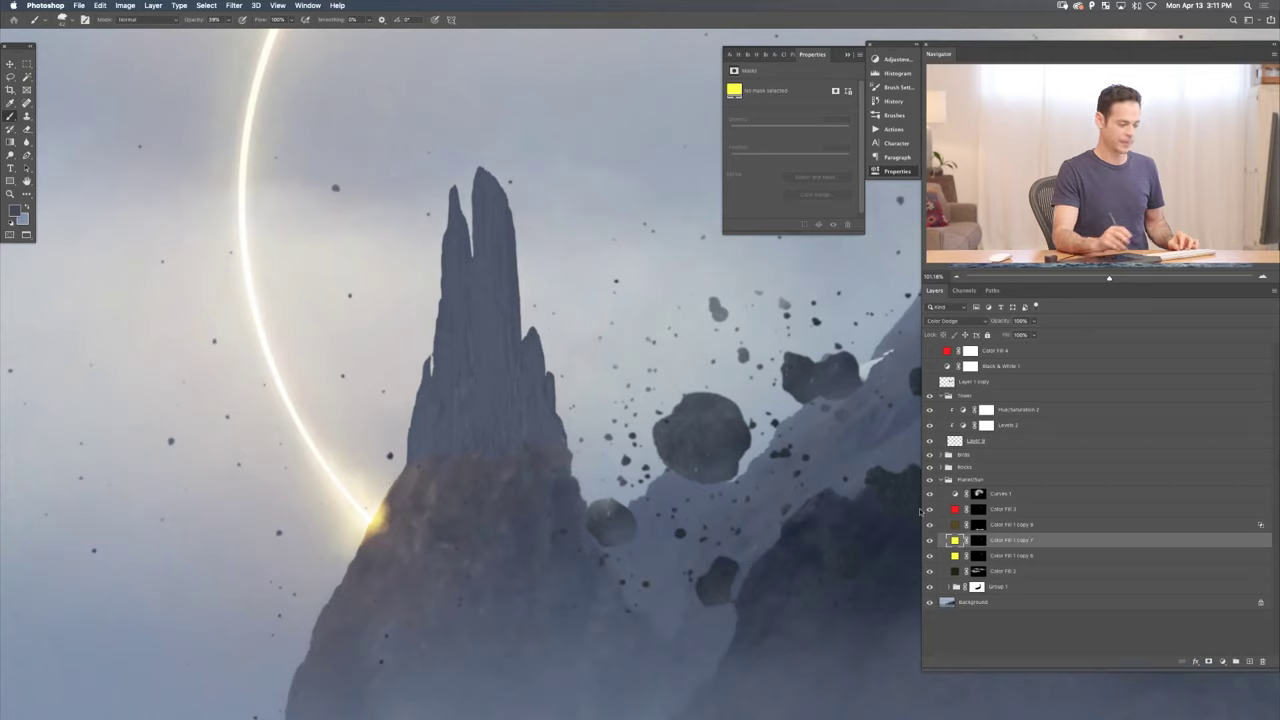
key(super+j)
drag(1046, 540, 1062, 404)
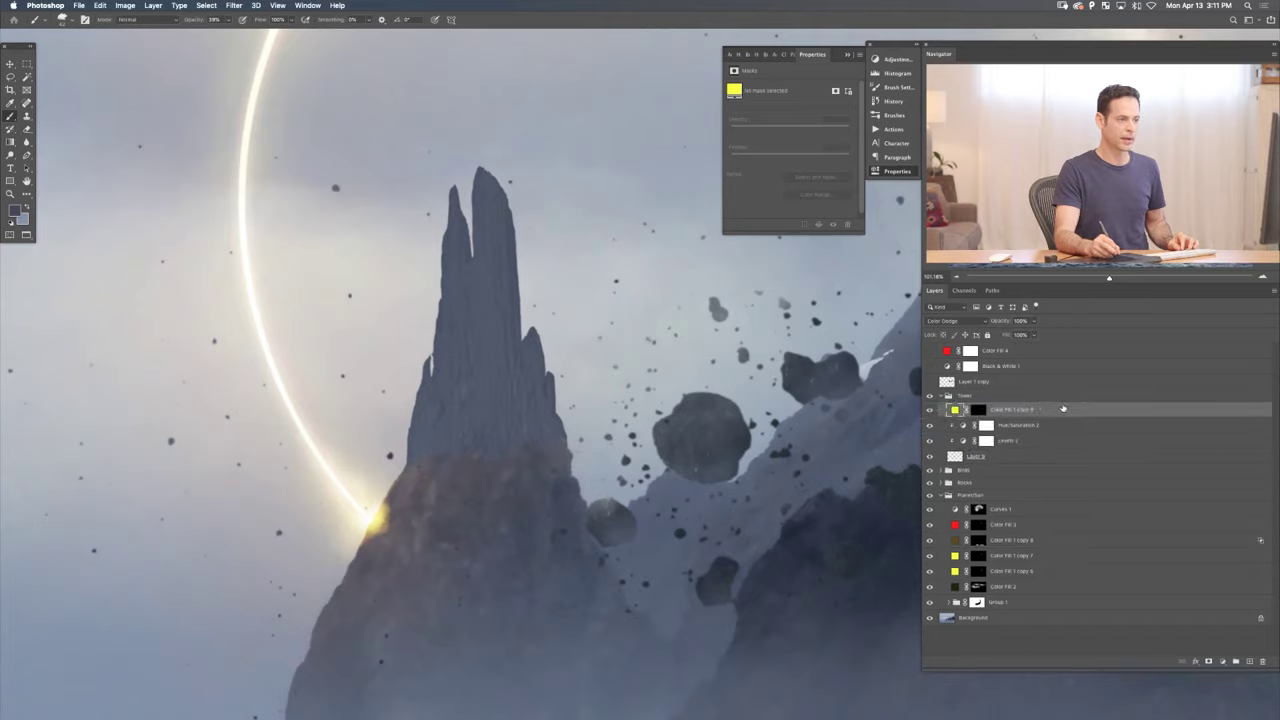
key(super+alt+g)
super+click(955, 456)
click(987, 410)
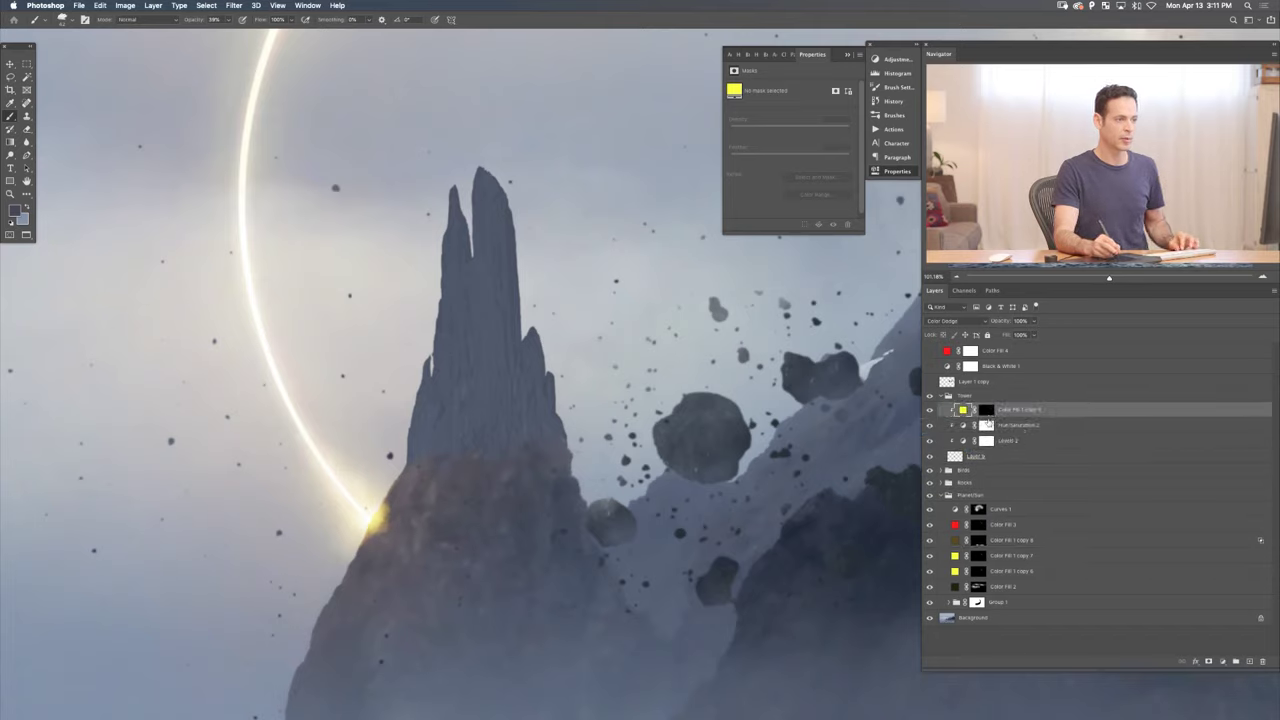
key(alt+BackSpace)
key(super+z)
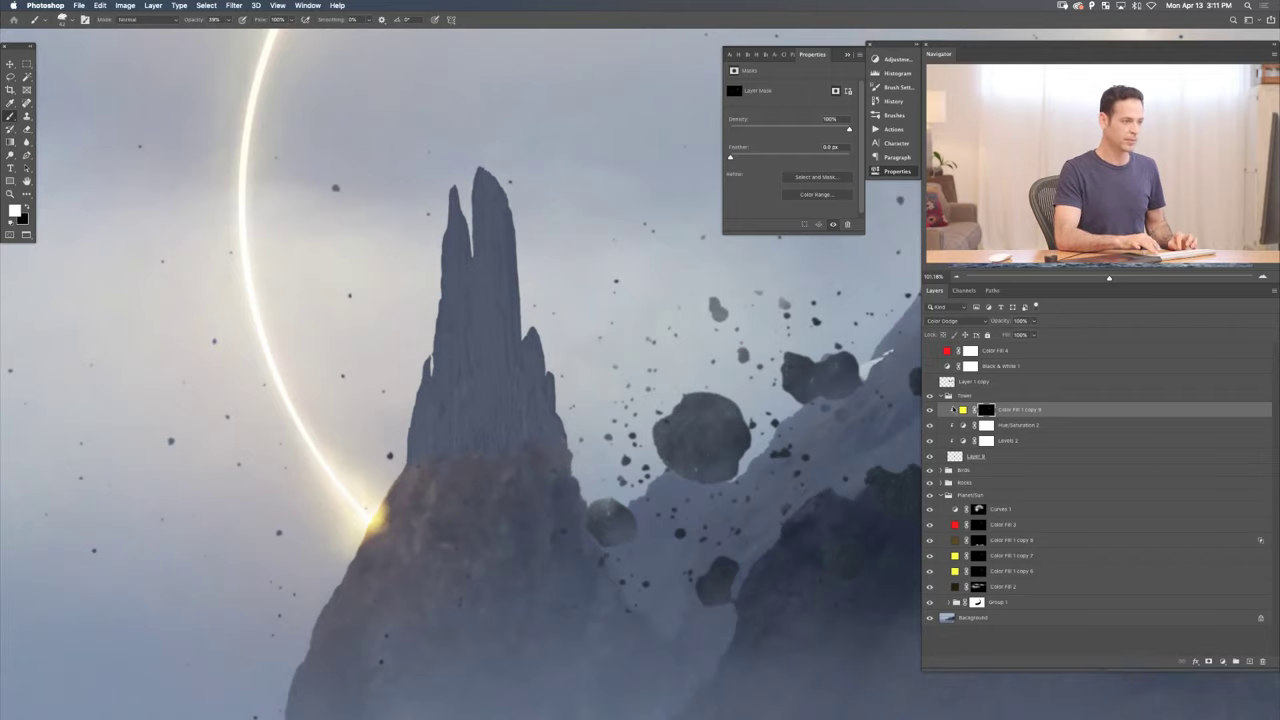
- Paint a faint warm glow onto the tower base with a 20% flow white brush
click(942, 495)
scroll(449, 381, down, 2)
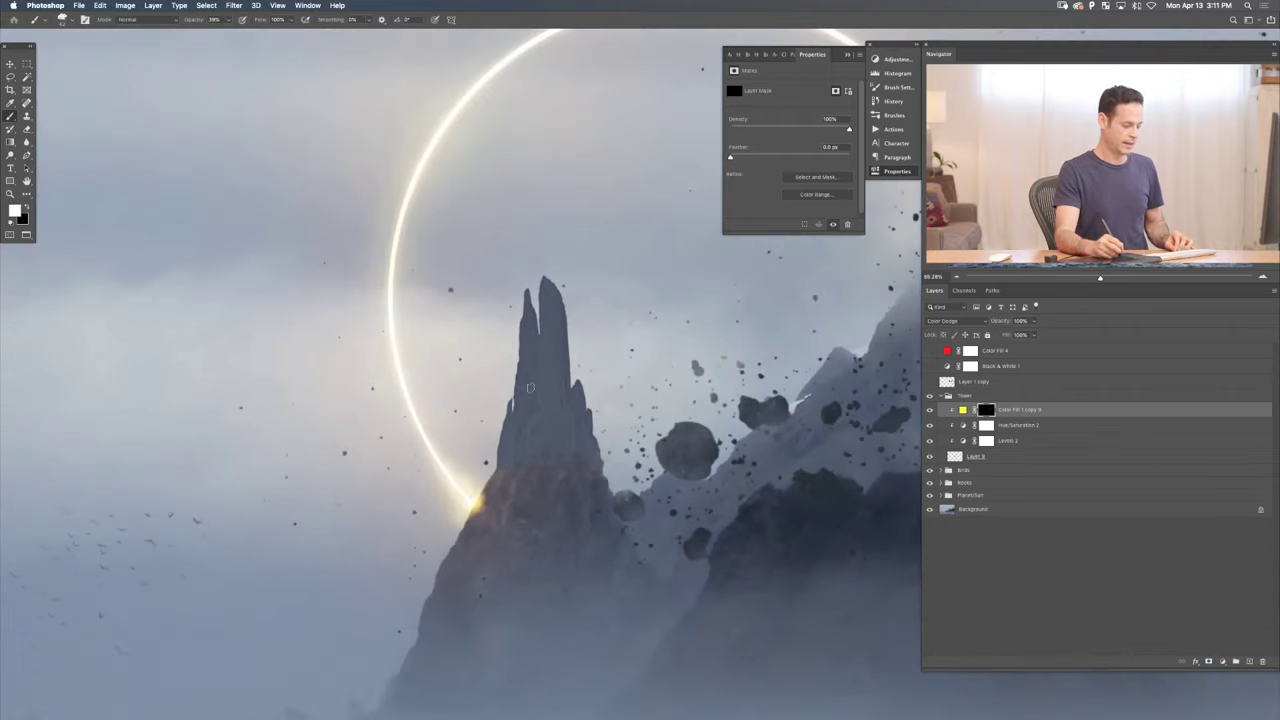
key(0)
key(1)
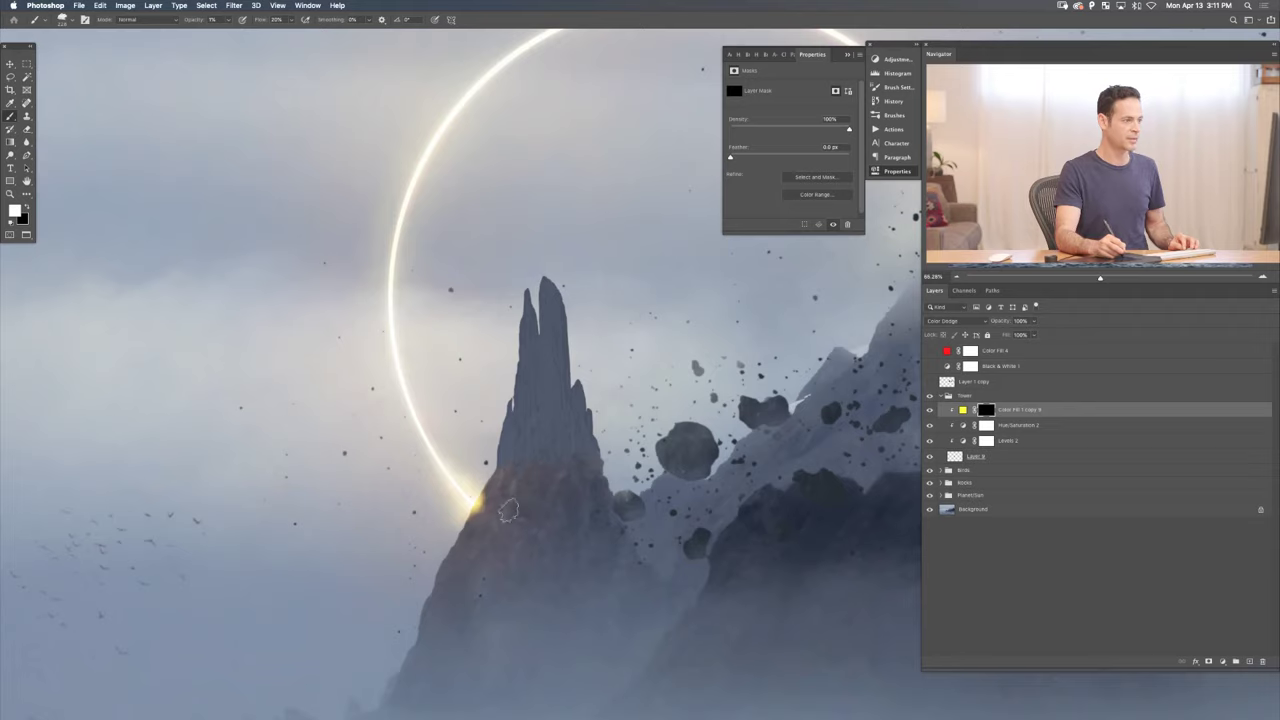
key(shift+2)
key(shift+0)
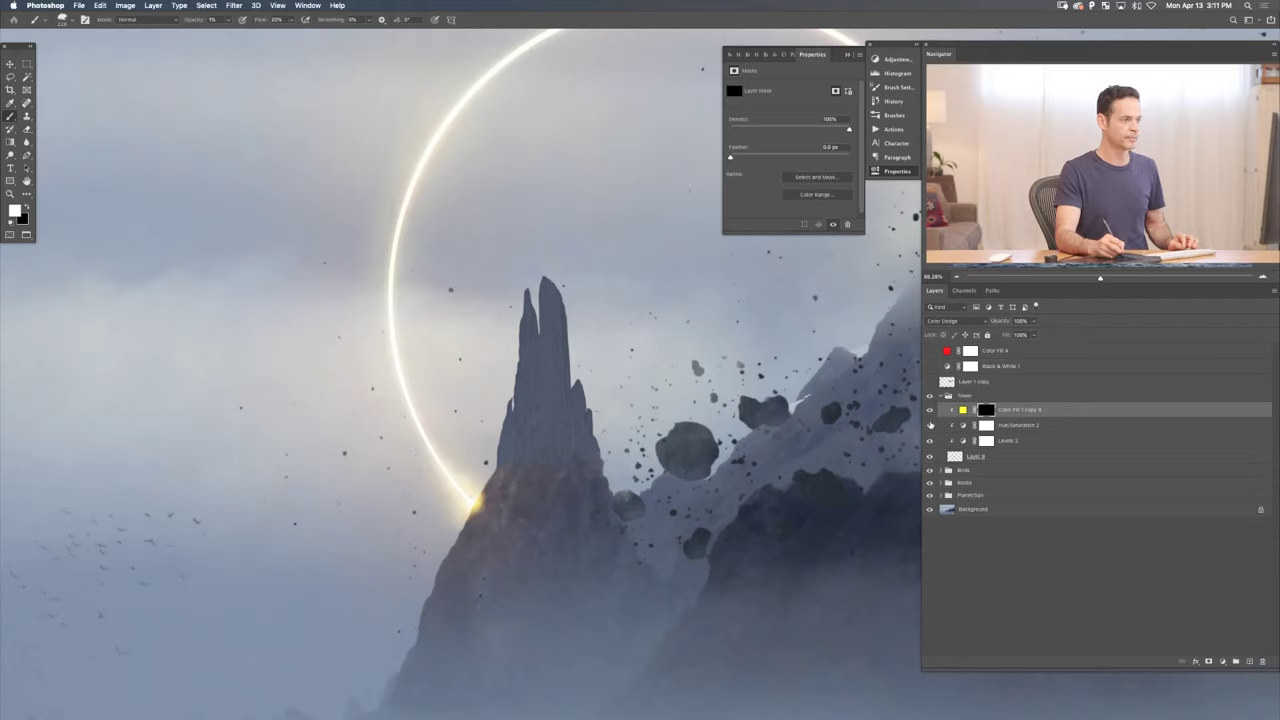
key(0)
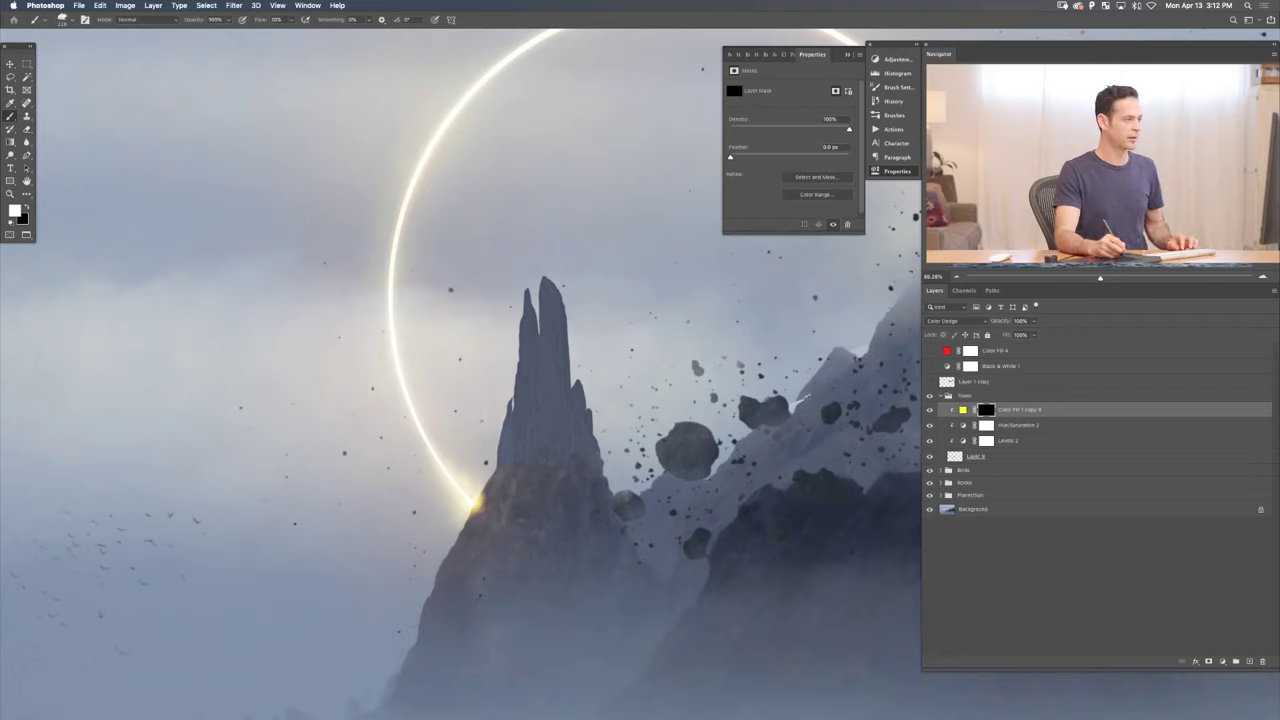
mouse_move(471, 457)
mouse_down()
mouse_move(486, 449)
mouse_move(505, 478)
mouse_move(478, 480)
mouse_move(471, 423)
mouse_move(530, 362)
mouse_up()
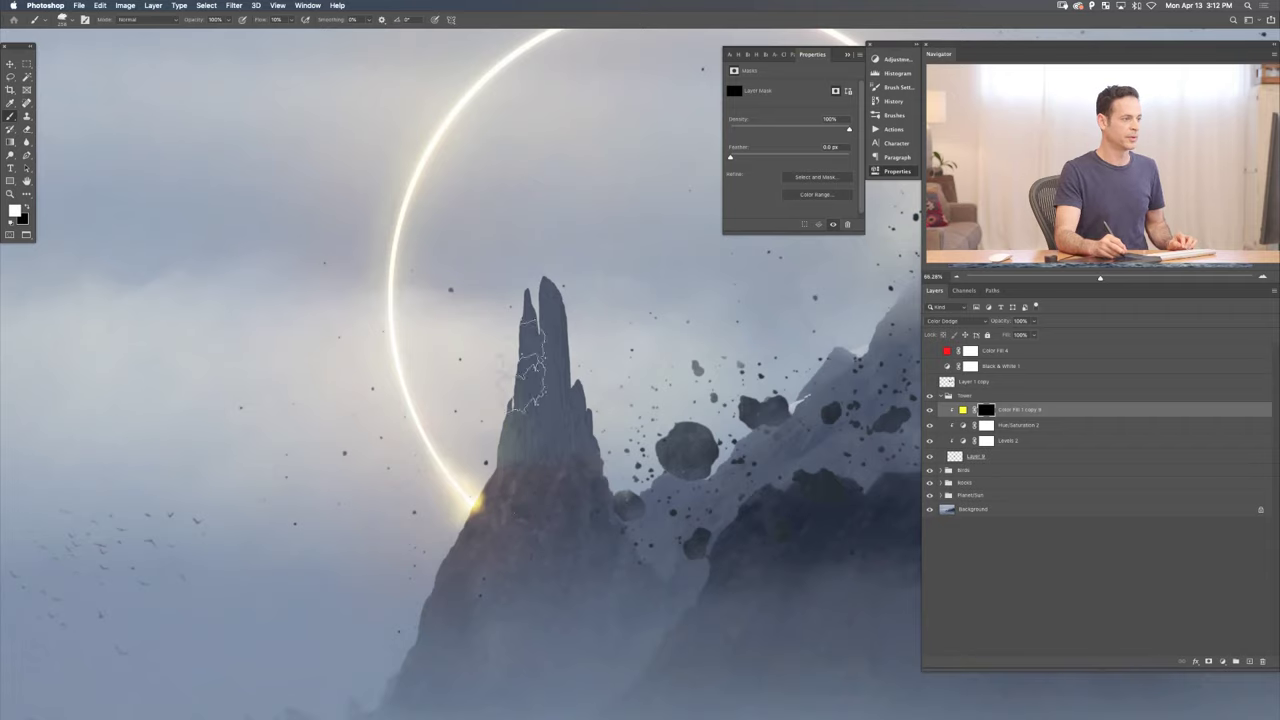
key(x)
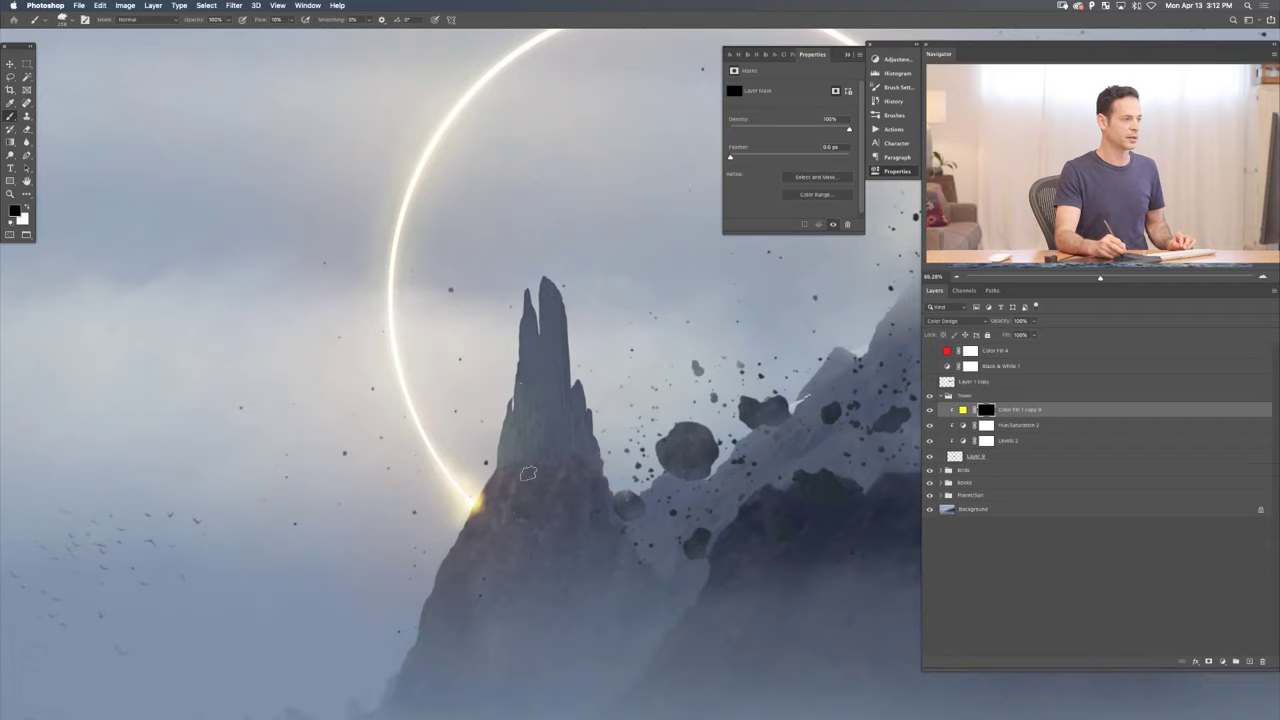
key(bracketright)
key(bracketright)
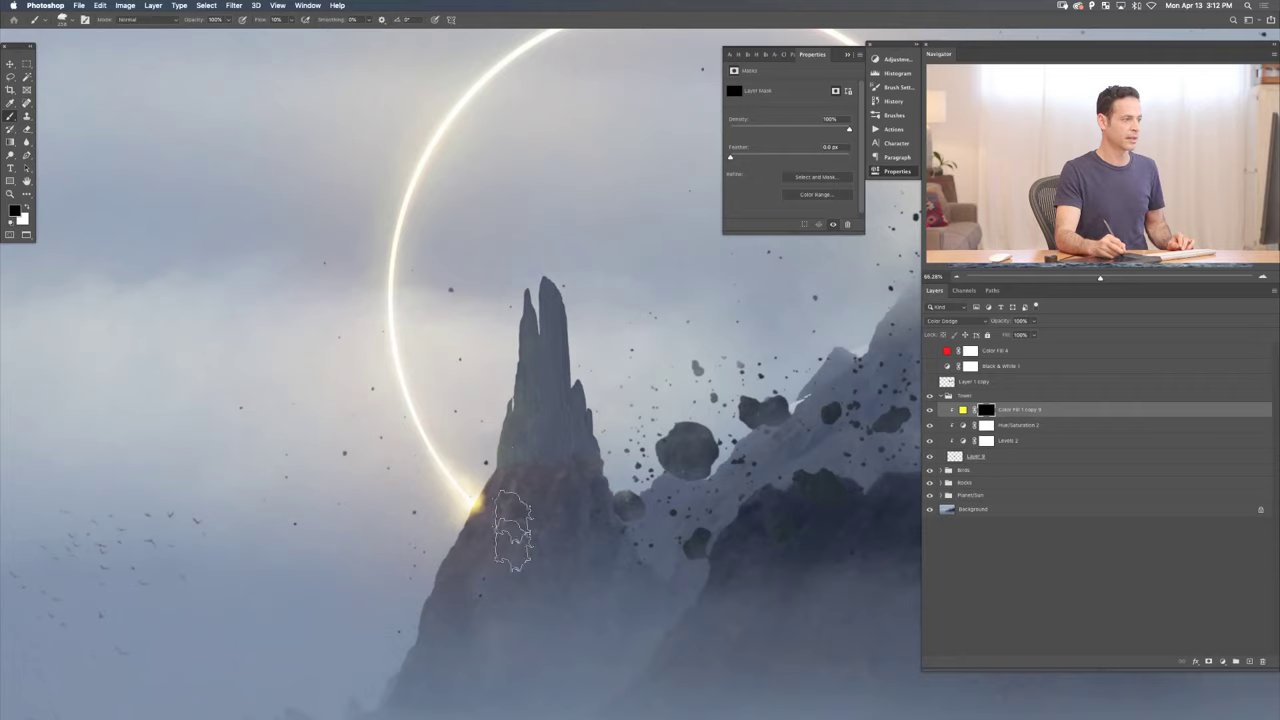
- Compare the tower with and without the glow, then add a new empty layer
click(930, 410)
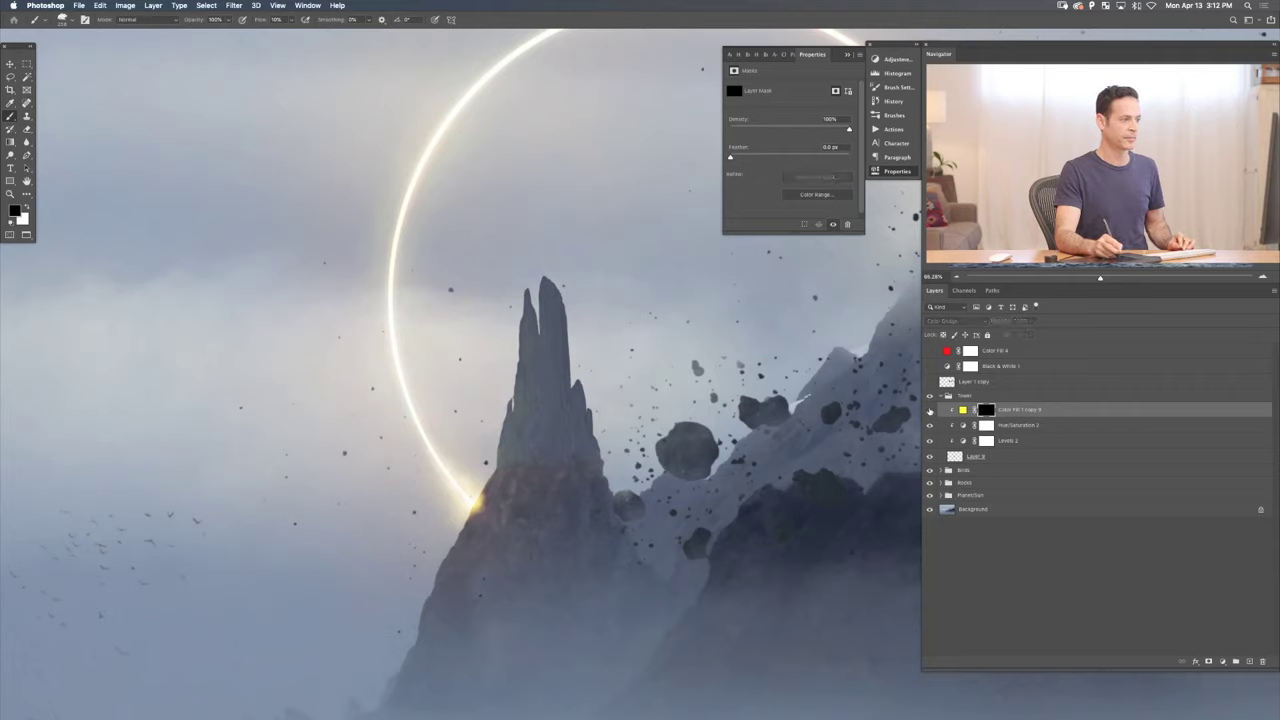
click(929, 410)
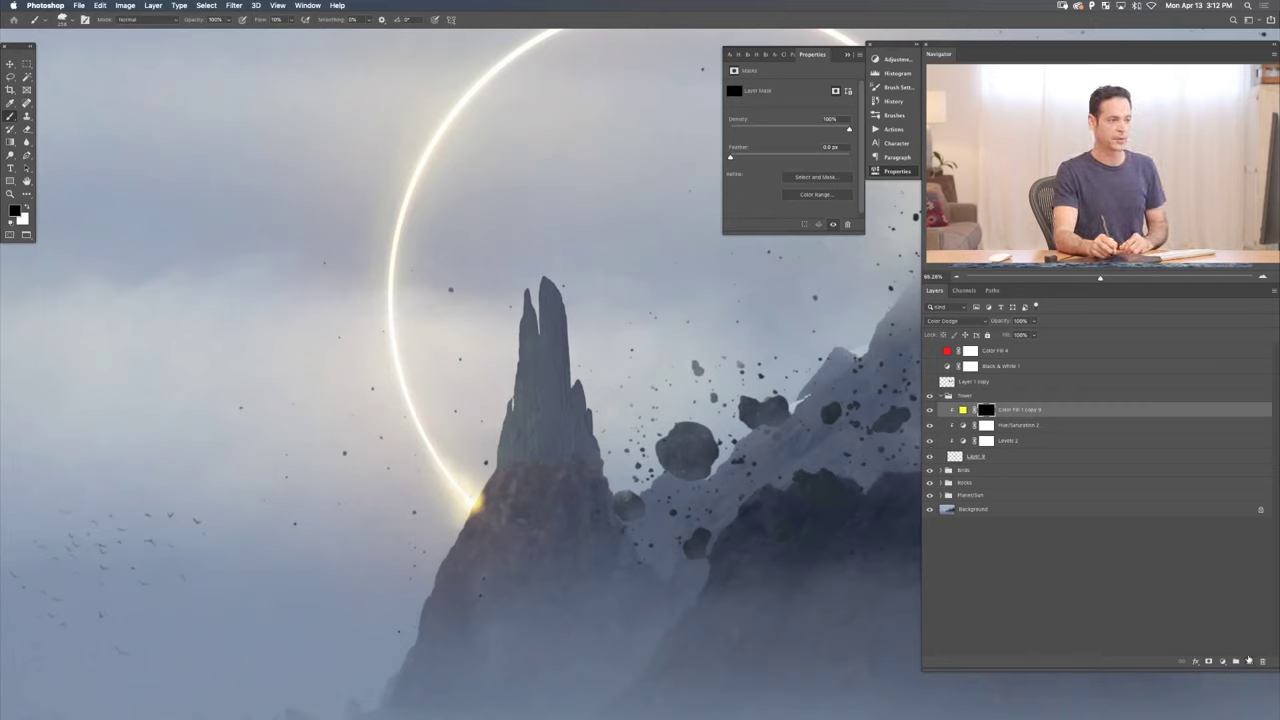
click(1249, 662)
- Clone rock texture onto the tower base on clipped Layer 10, then add empty Layer 11
key(super+alt+g)
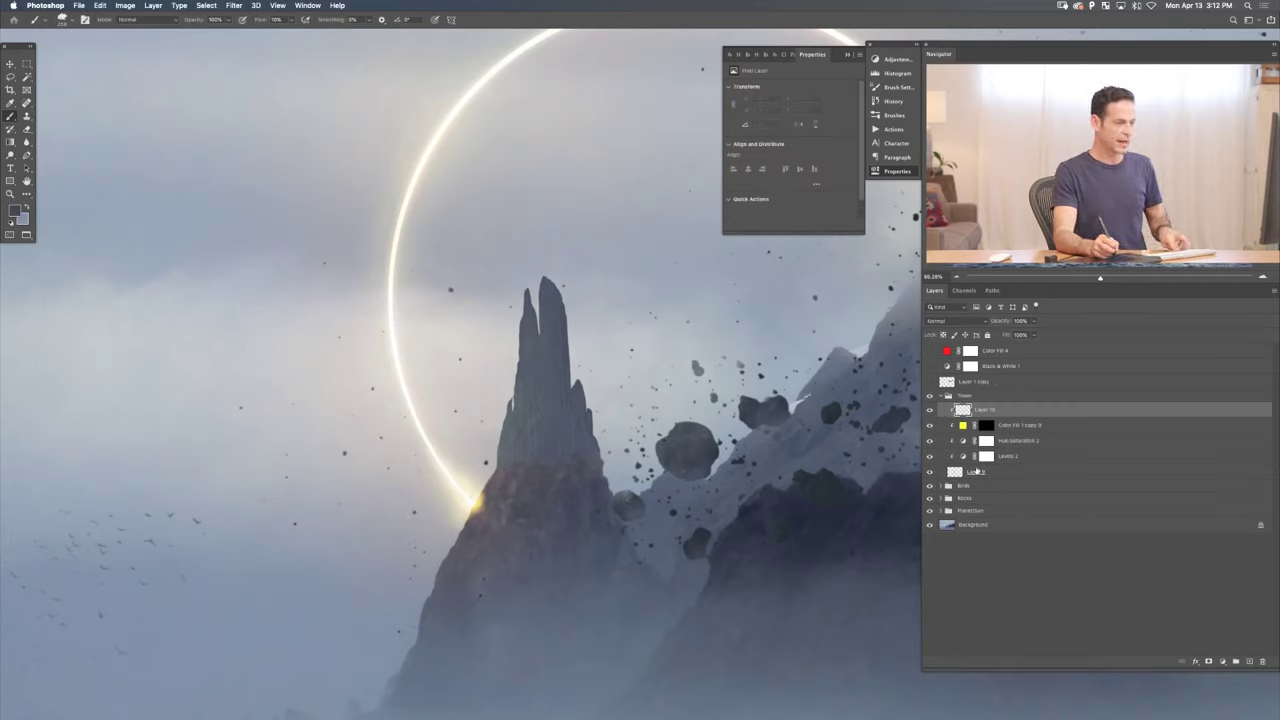
key(s)
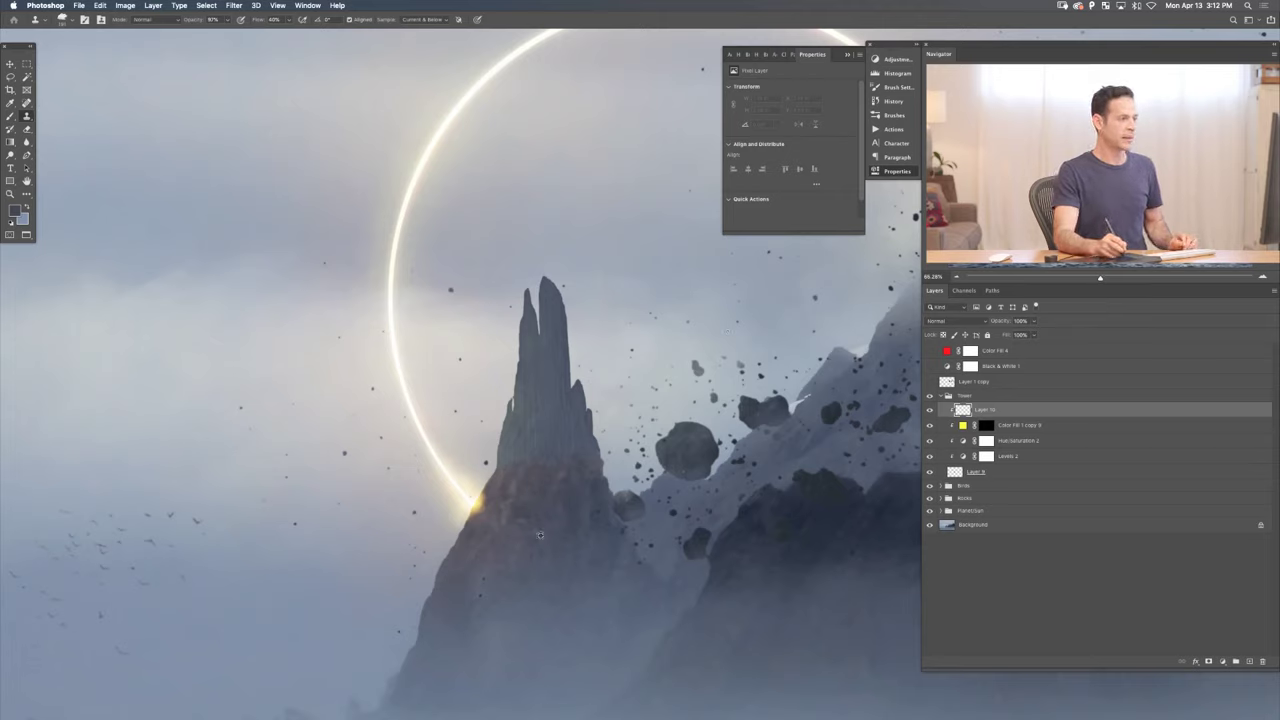
mouse_move(515, 465)
mouse_down()
mouse_move(516, 492)
mouse_move(510, 468)
mouse_move(545, 483)
mouse_move(557, 471)
mouse_up()
key(super+z)
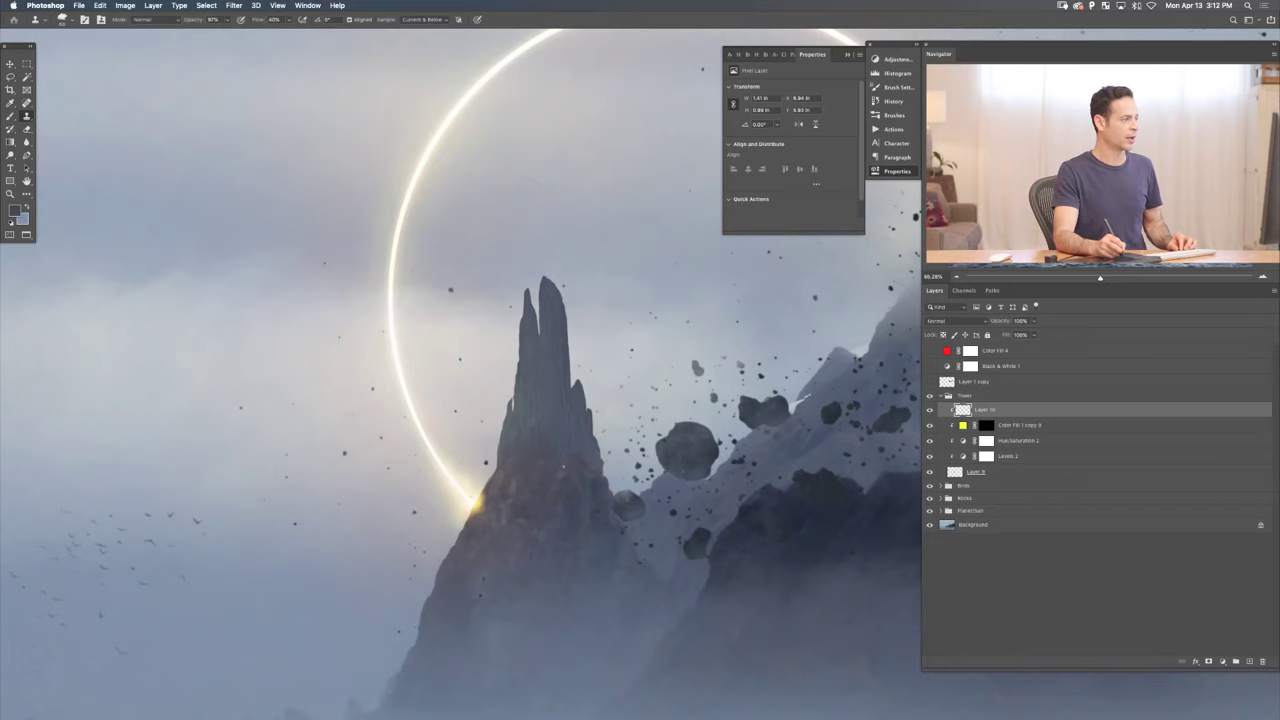
scroll(678, 483, down, 5)
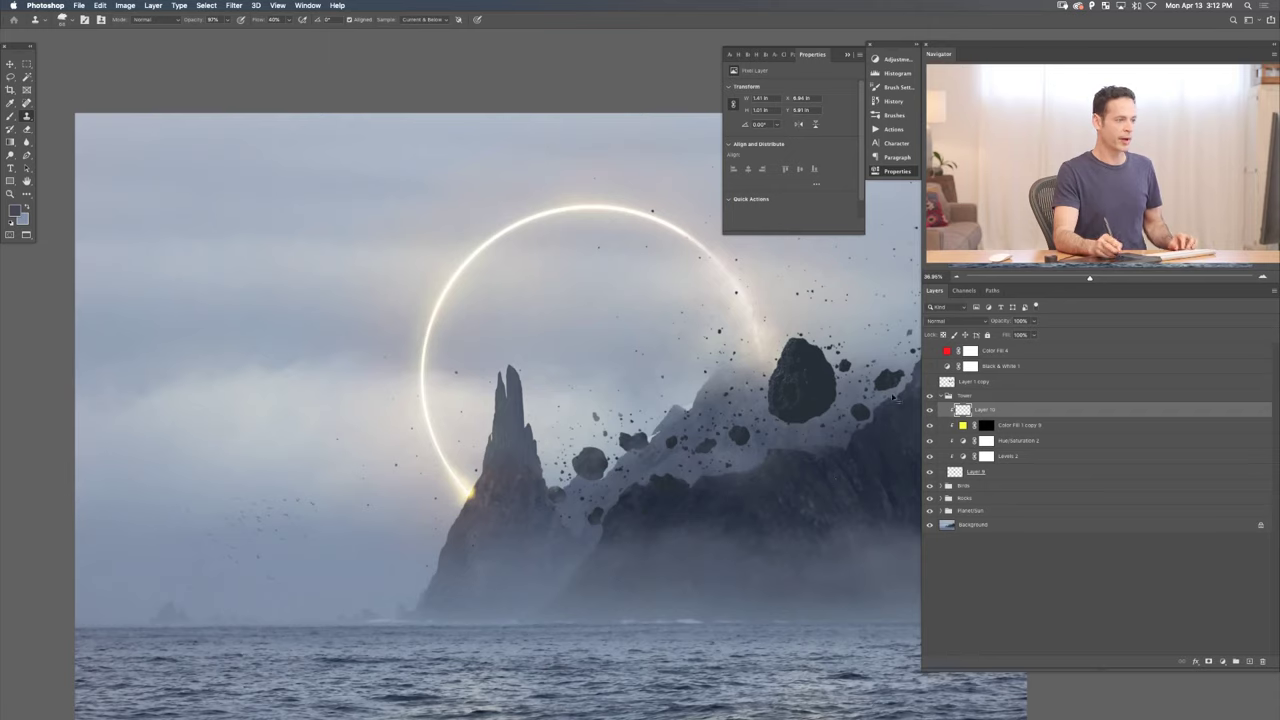
key(super+alt+shift+n)
- Sample the spire's colour and paint it over the spire on Layer 11 set to Color blend mode
key(b)
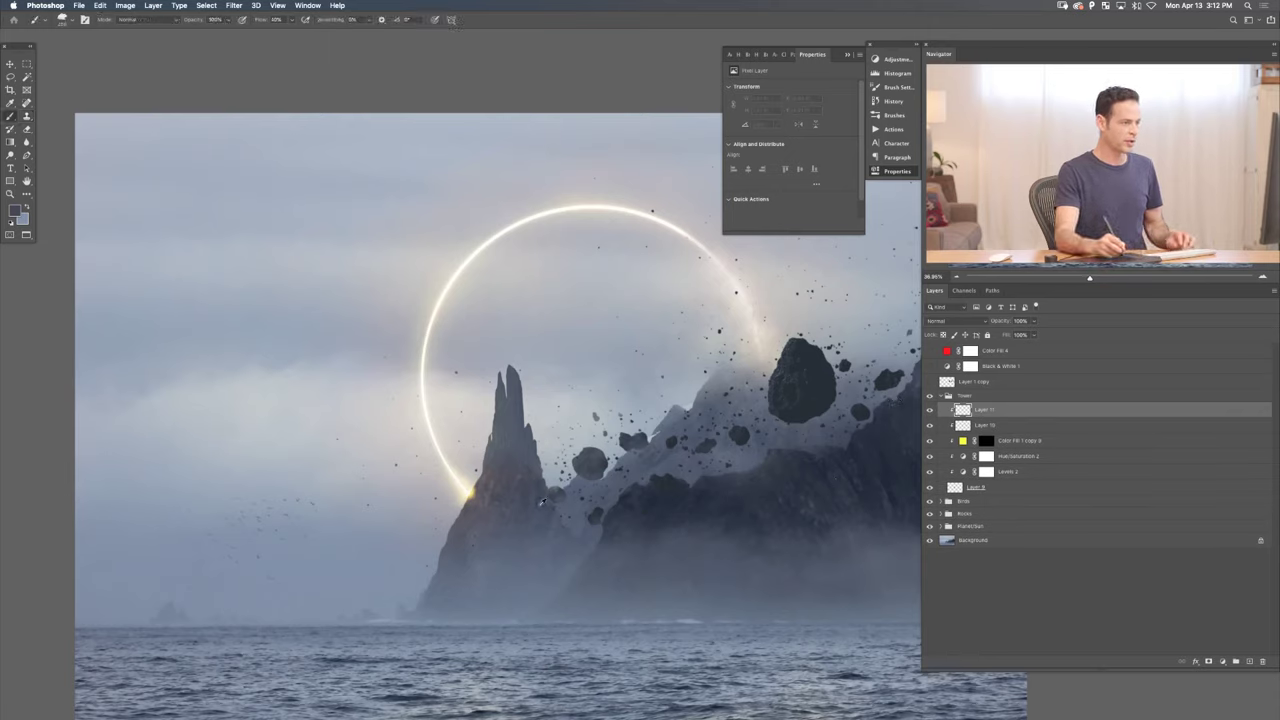
alt+click(493, 478)
alt+click(500, 460)
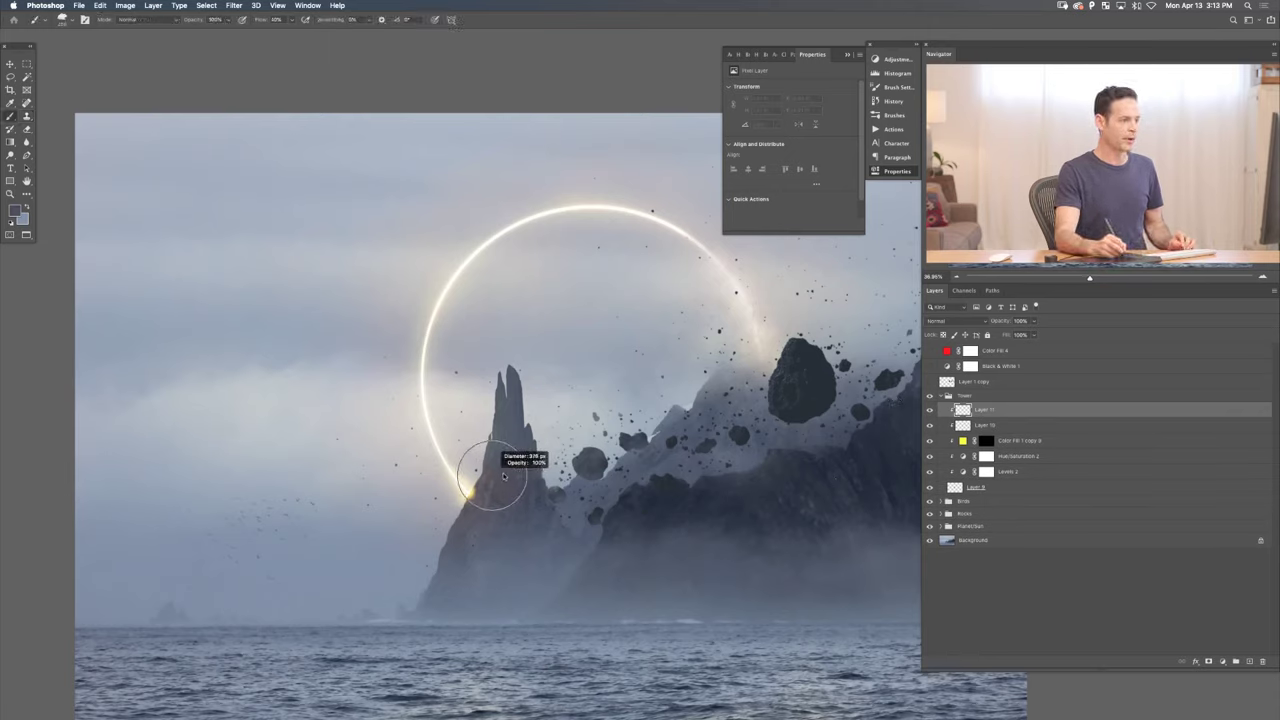
click(960, 320)
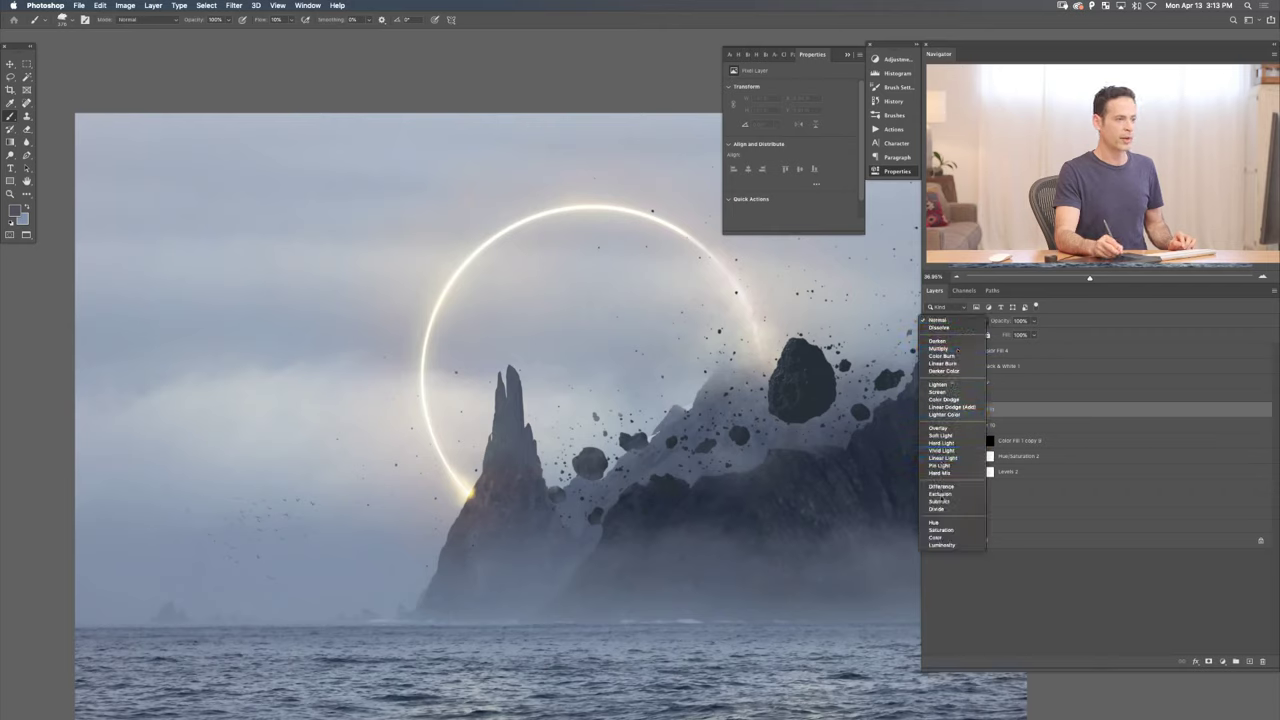
click(950, 537)
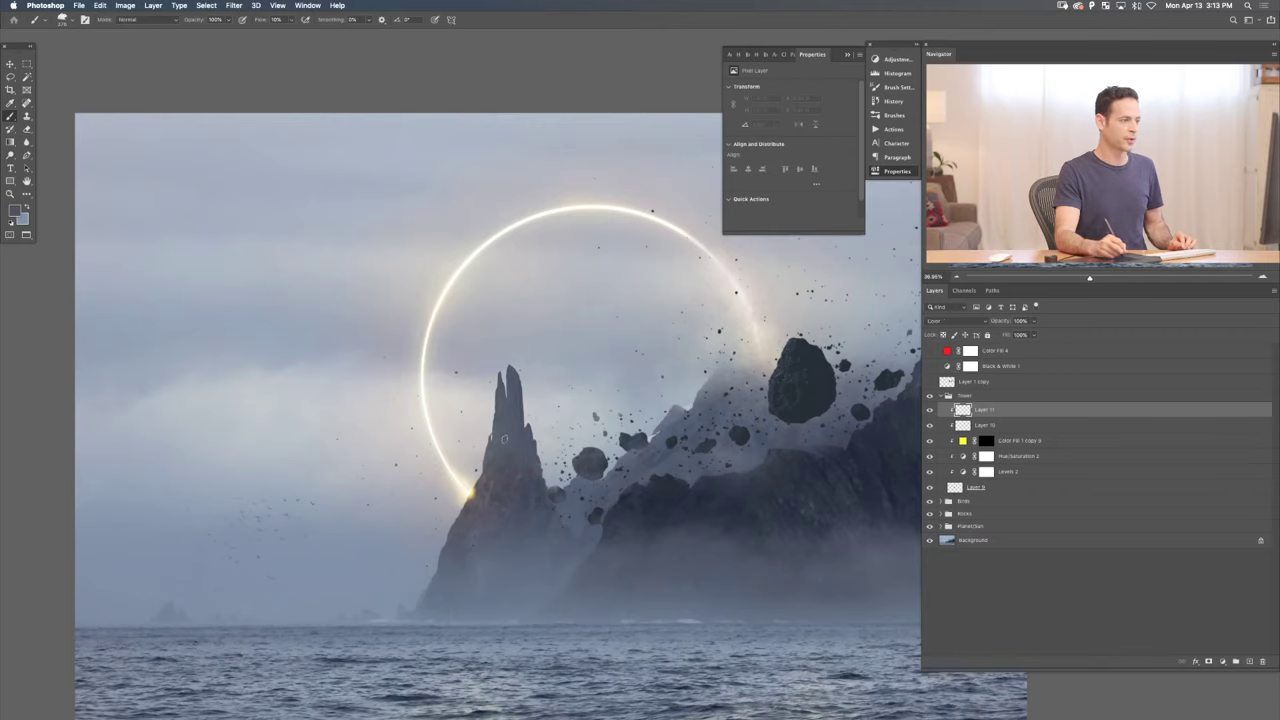
mouse_move(503, 438)
mouse_down()
mouse_move(520, 474)
mouse_move(530, 449)
mouse_move(527, 467)
mouse_move(498, 465)
mouse_move(498, 439)
mouse_move(514, 458)
mouse_move(514, 499)
mouse_move(537, 489)
mouse_move(496, 529)
mouse_move(488, 459)
mouse_move(530, 500)
mouse_up()
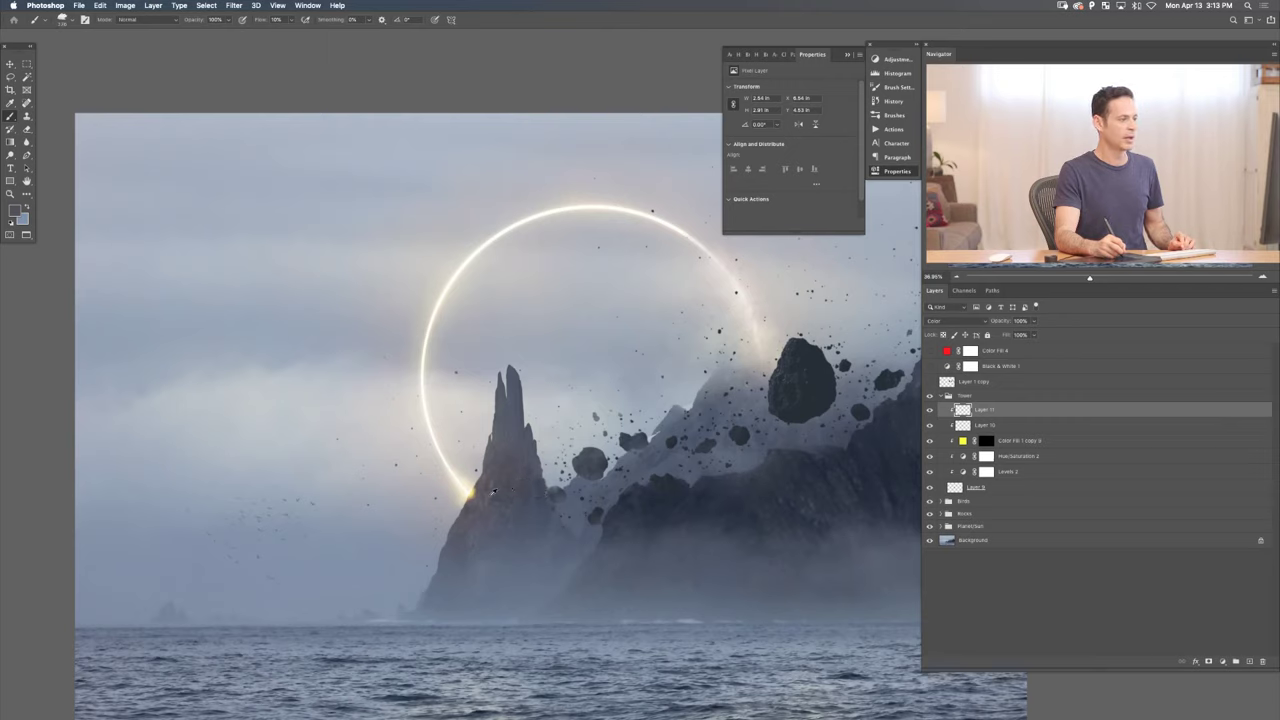
click(485, 488)
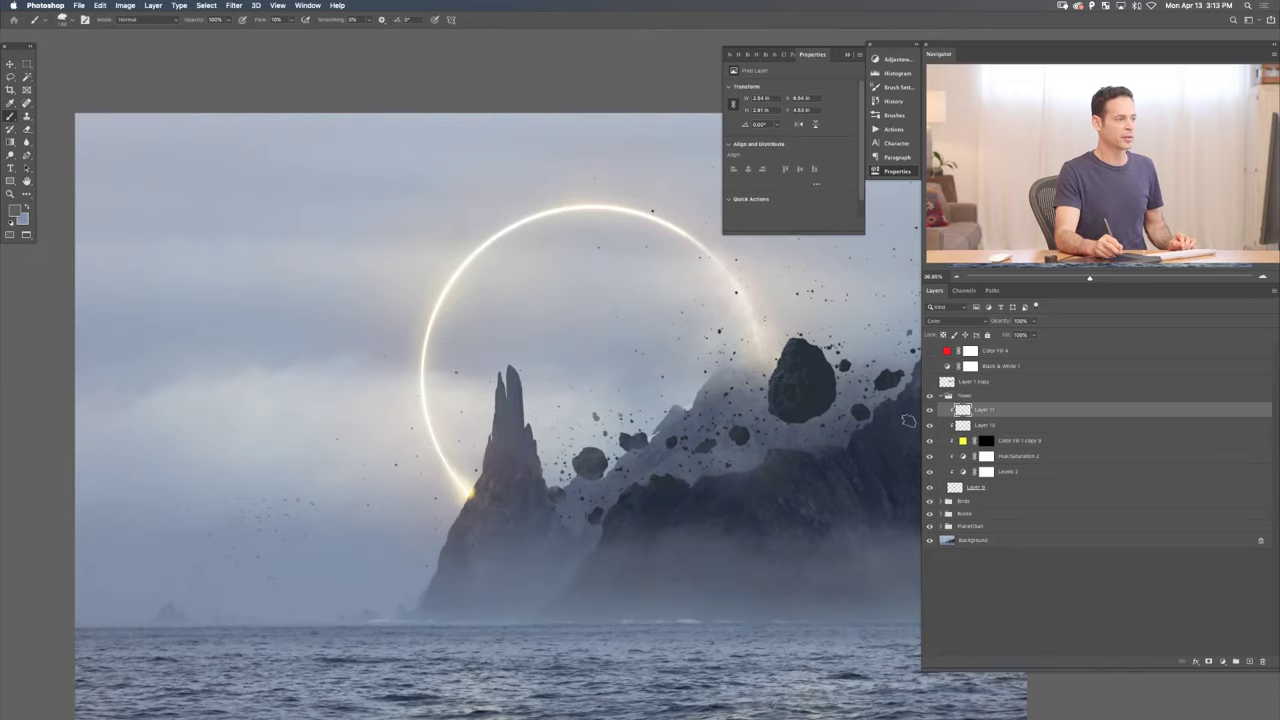
scroll(540, 462, up, 5)
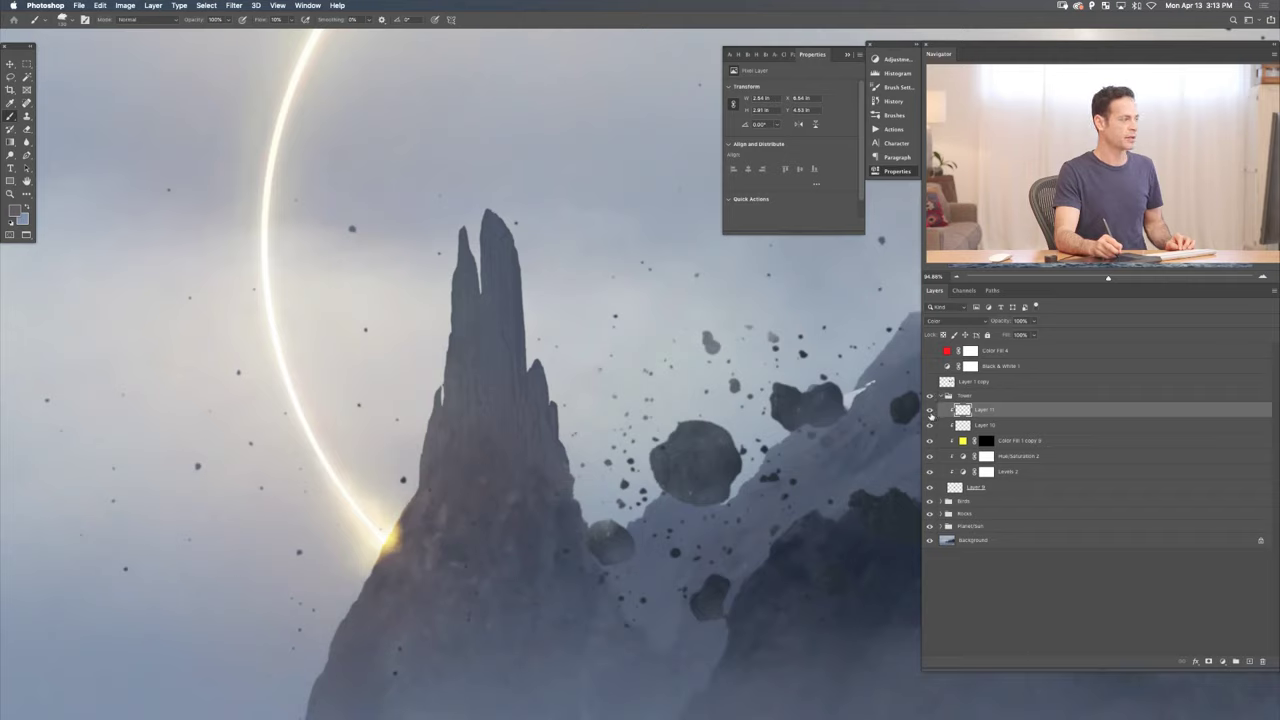
- Hide Layers 10 and 11 and add a layer mask to Layer 9, the tower rock
drag(930, 411, 934, 474)
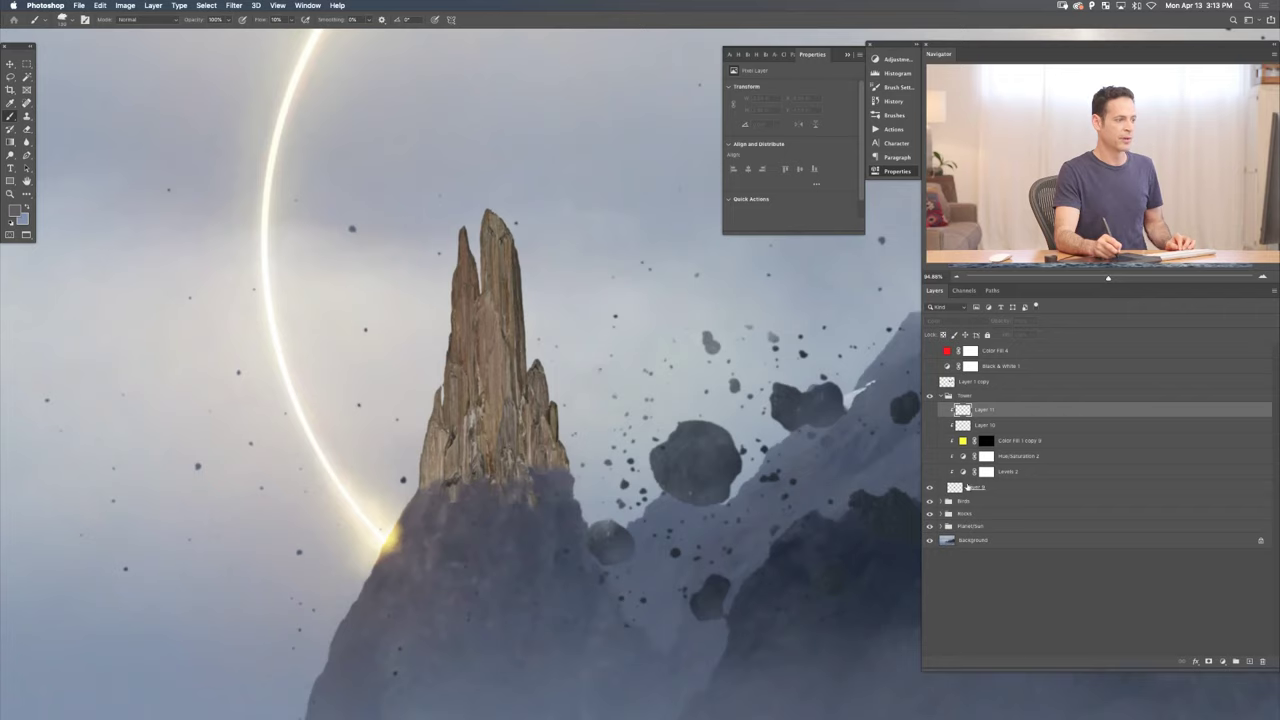
click(966, 486)
click(1208, 661)
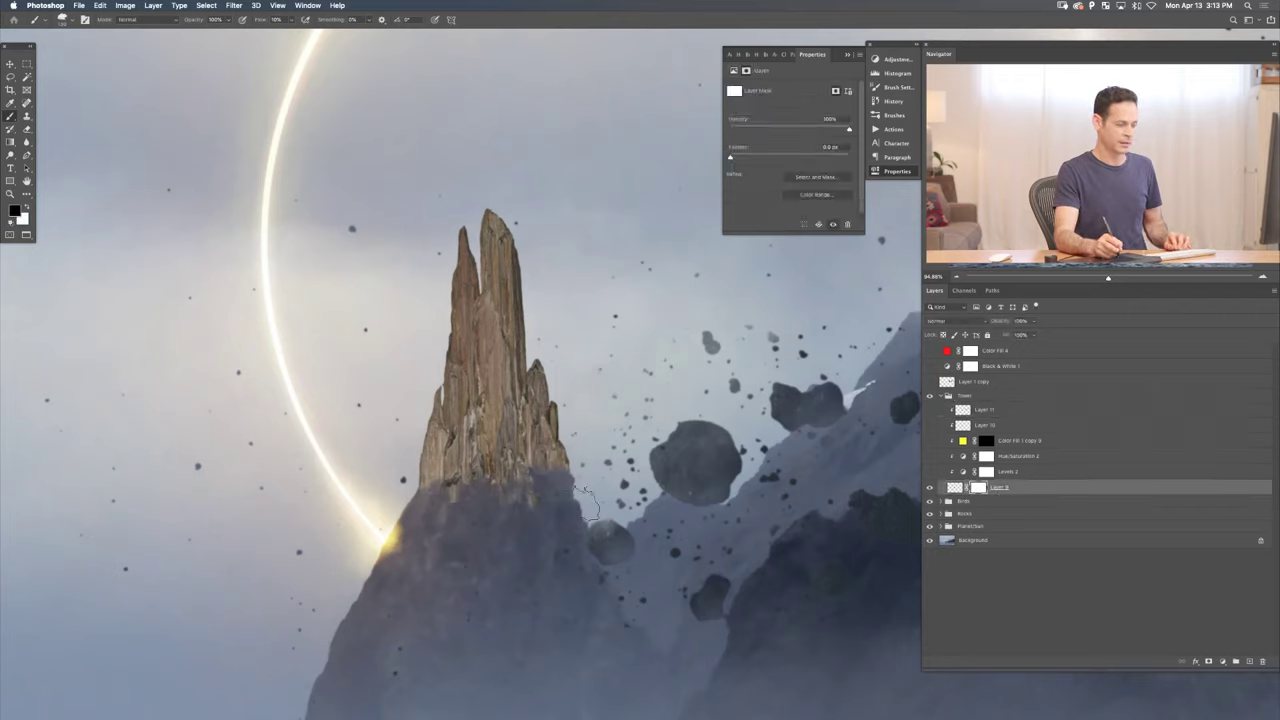
key(x)
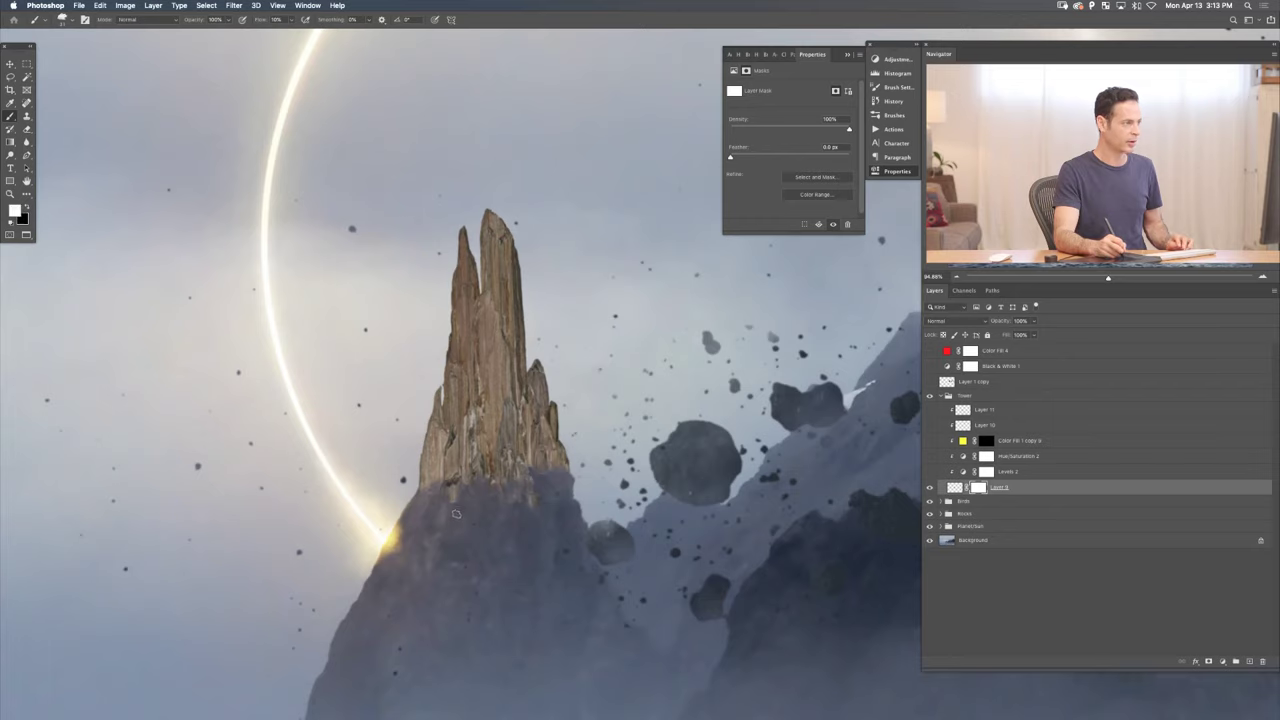
key(x)
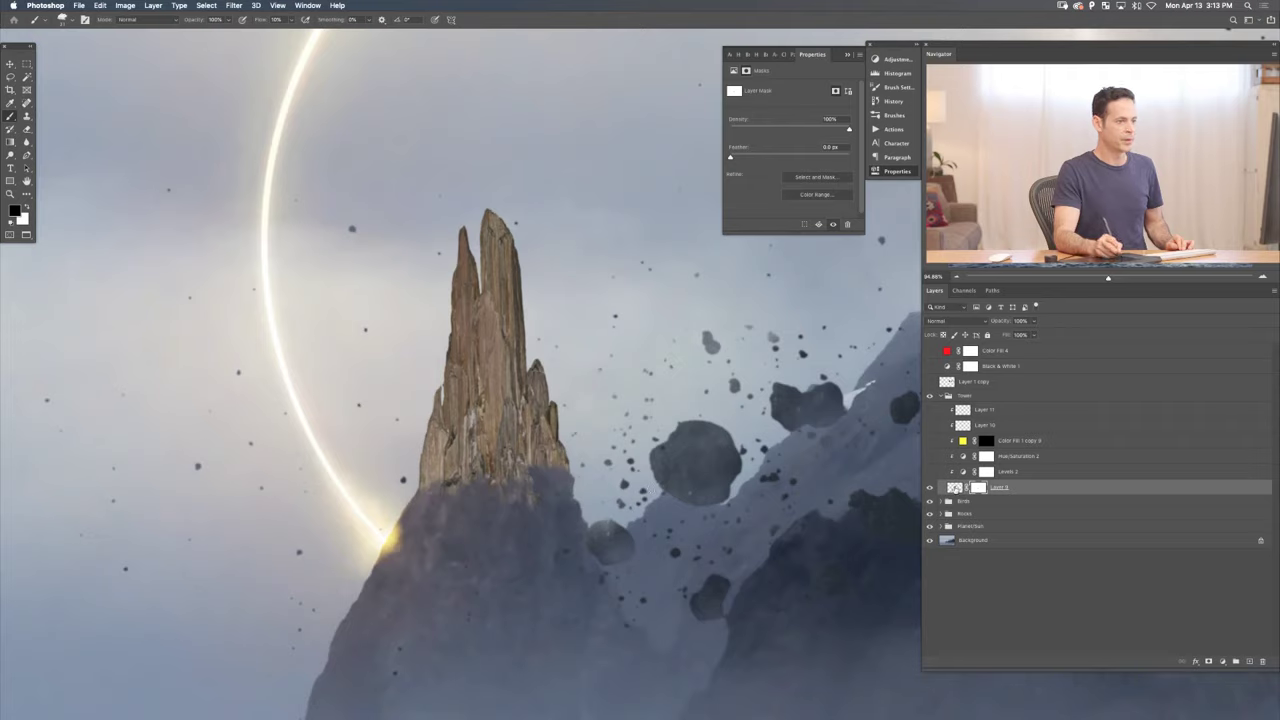
- Toggle Levels 2, Color Fill 1 copy and Layer 10 to compare, then view the whole seascape
click(929, 471)
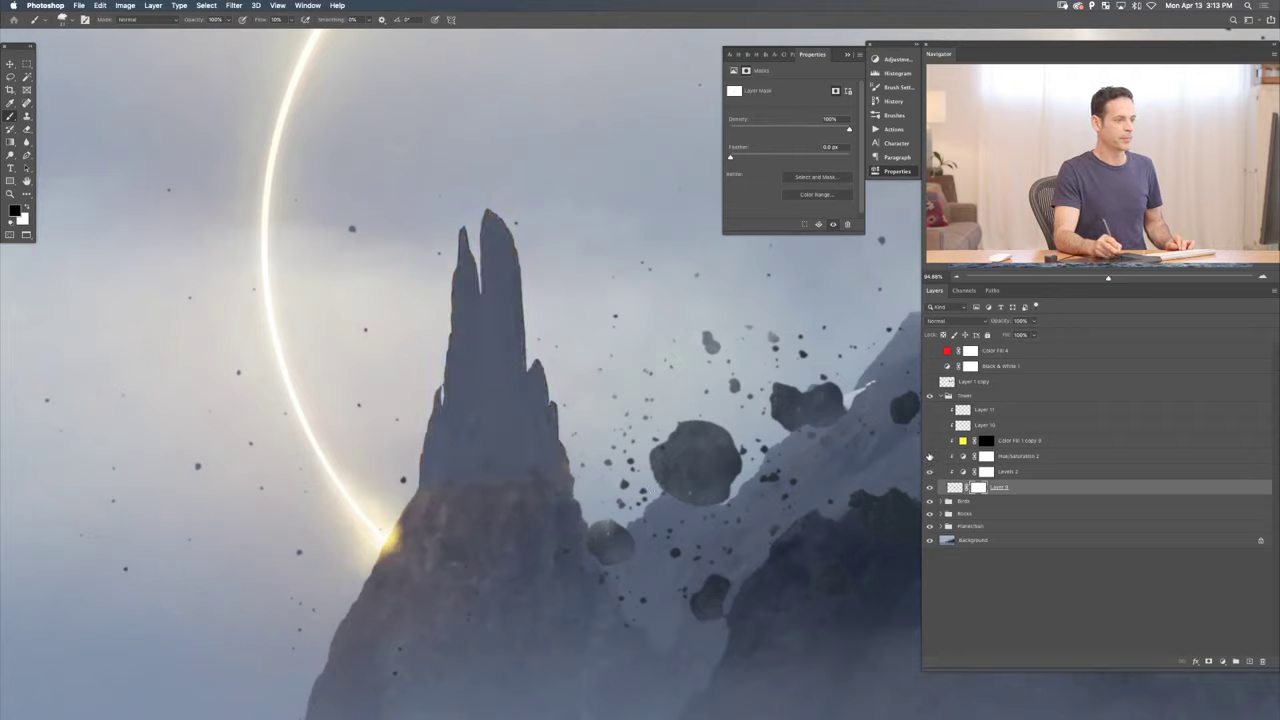
click(930, 440)
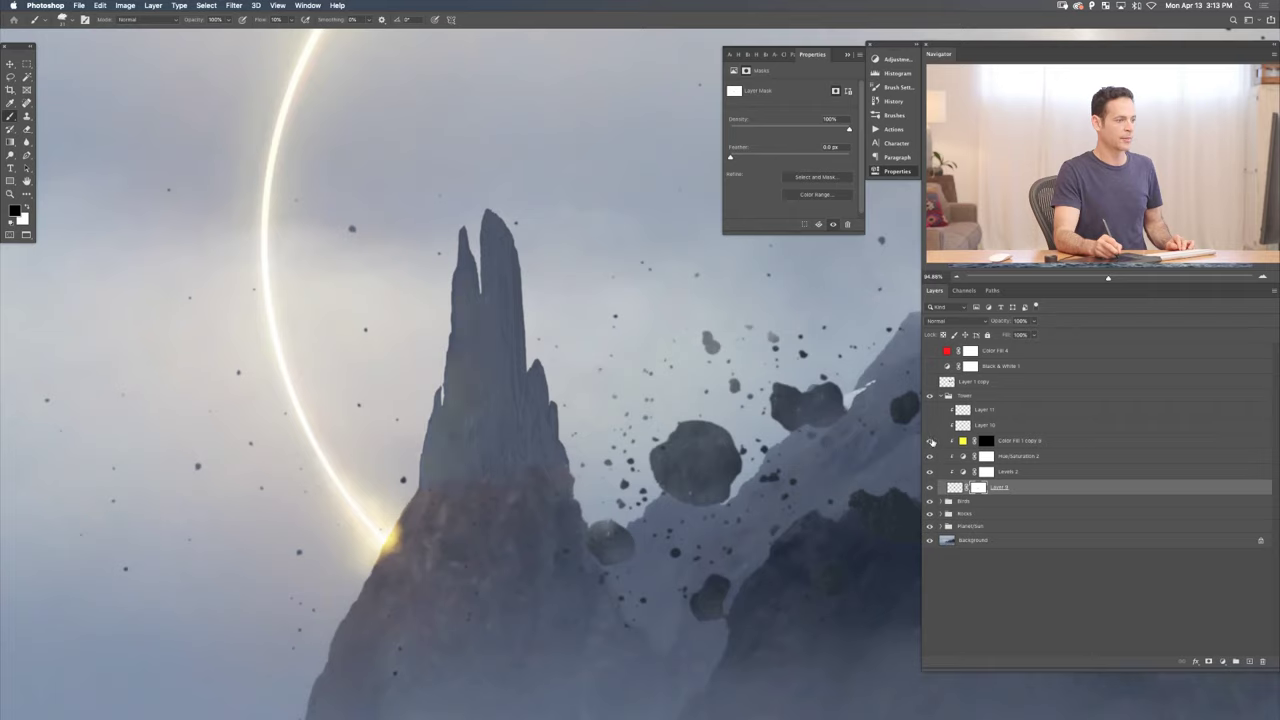
click(930, 425)
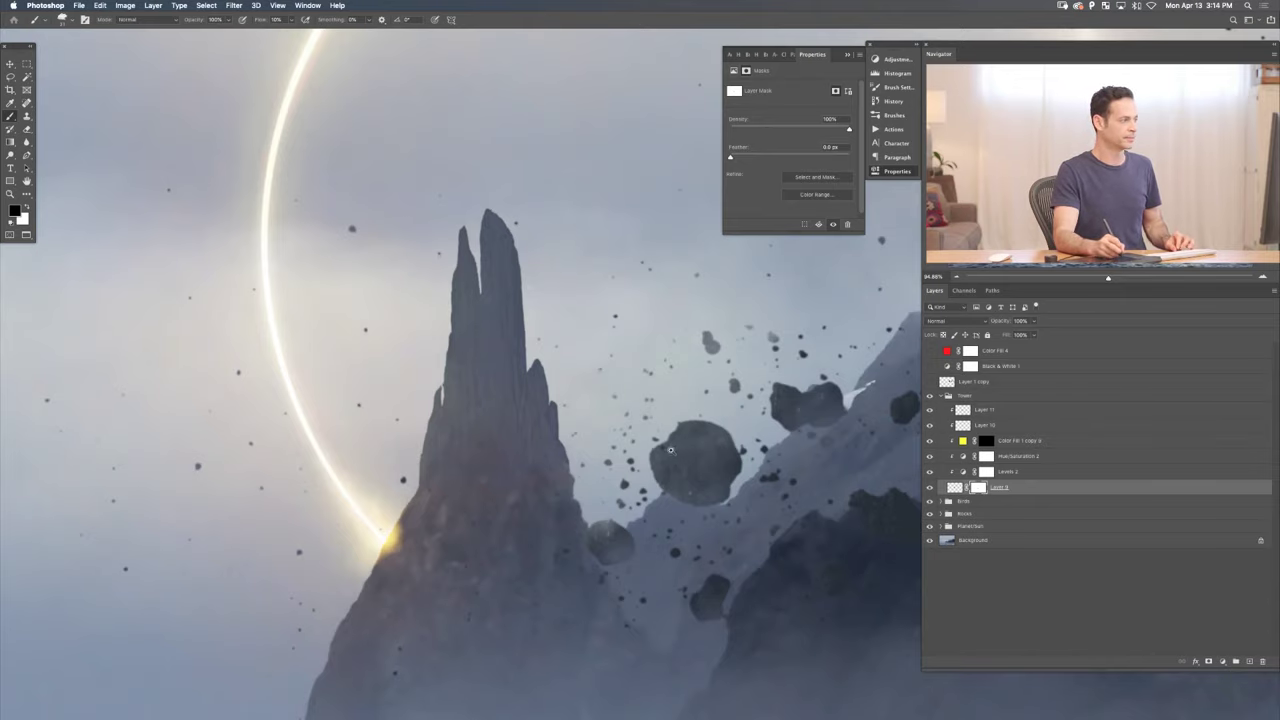
scroll(670, 450, down, 5)
drag(551, 486, 500, 486)
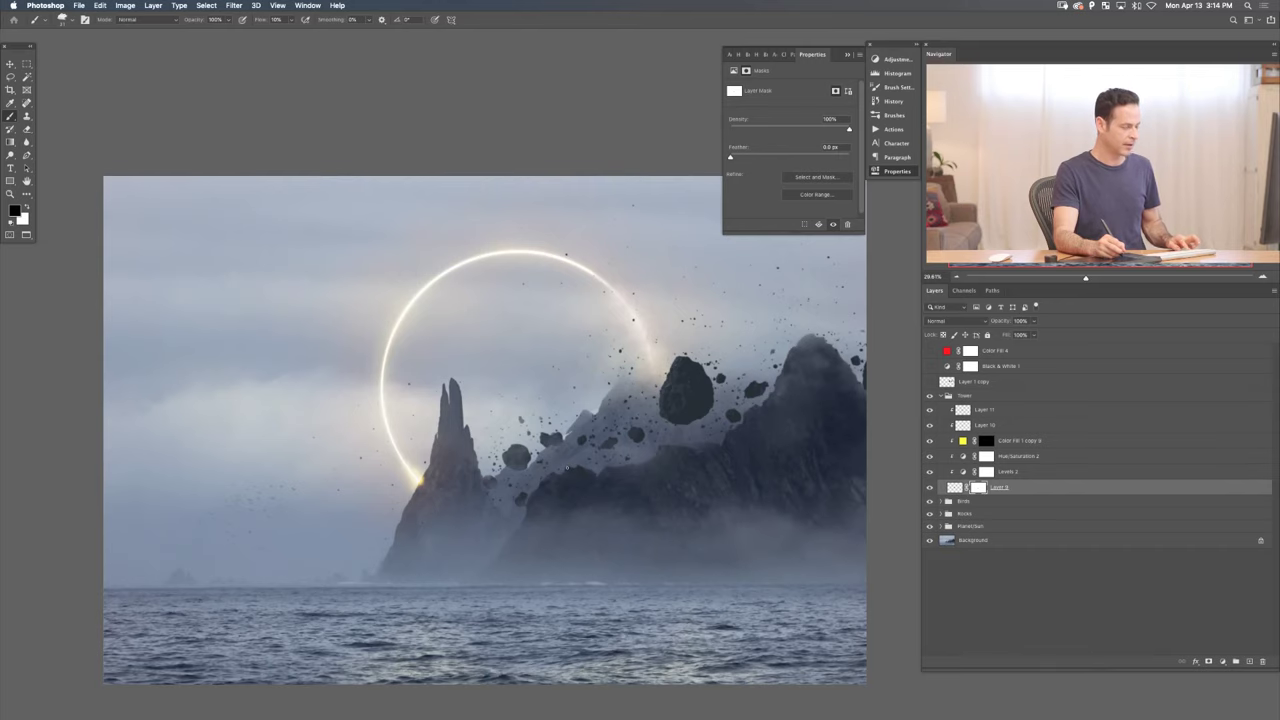
- Exit full screen and close the rock stock photo
key(shift+f)
key(super+minus)
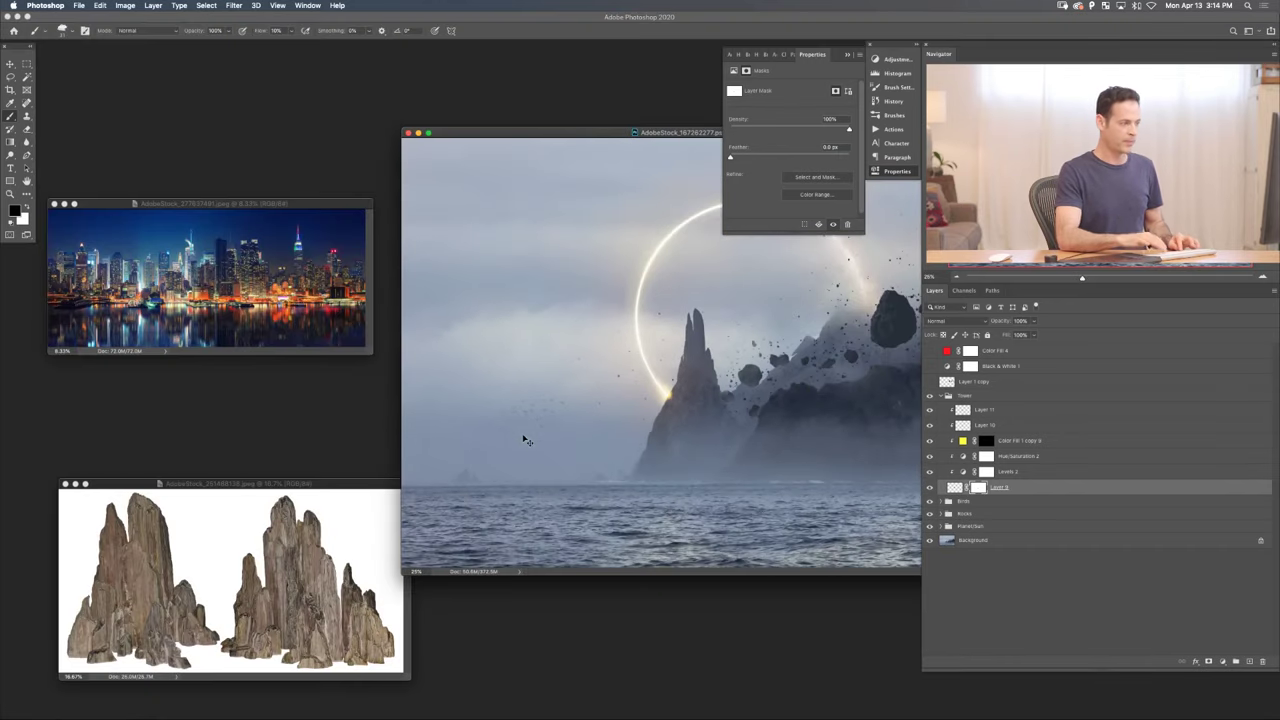
drag(557, 132, 452, 214)
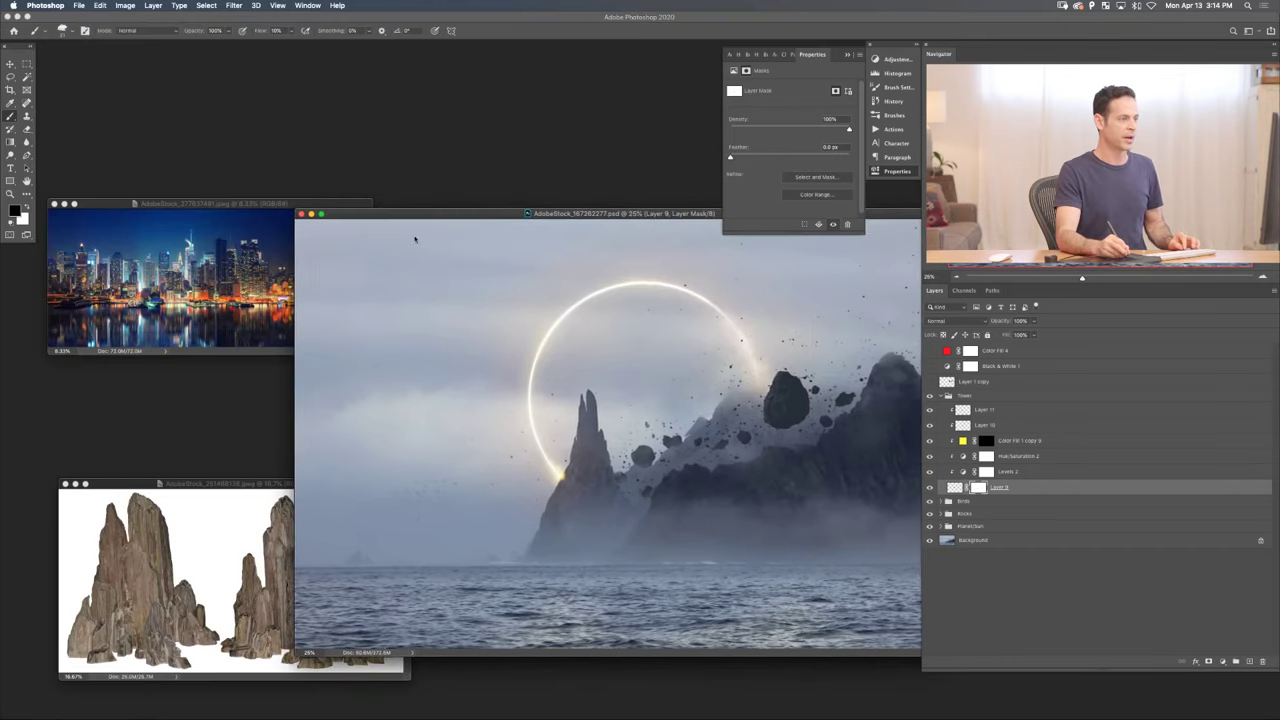
drag(197, 475, 207, 460)
key(super+w)
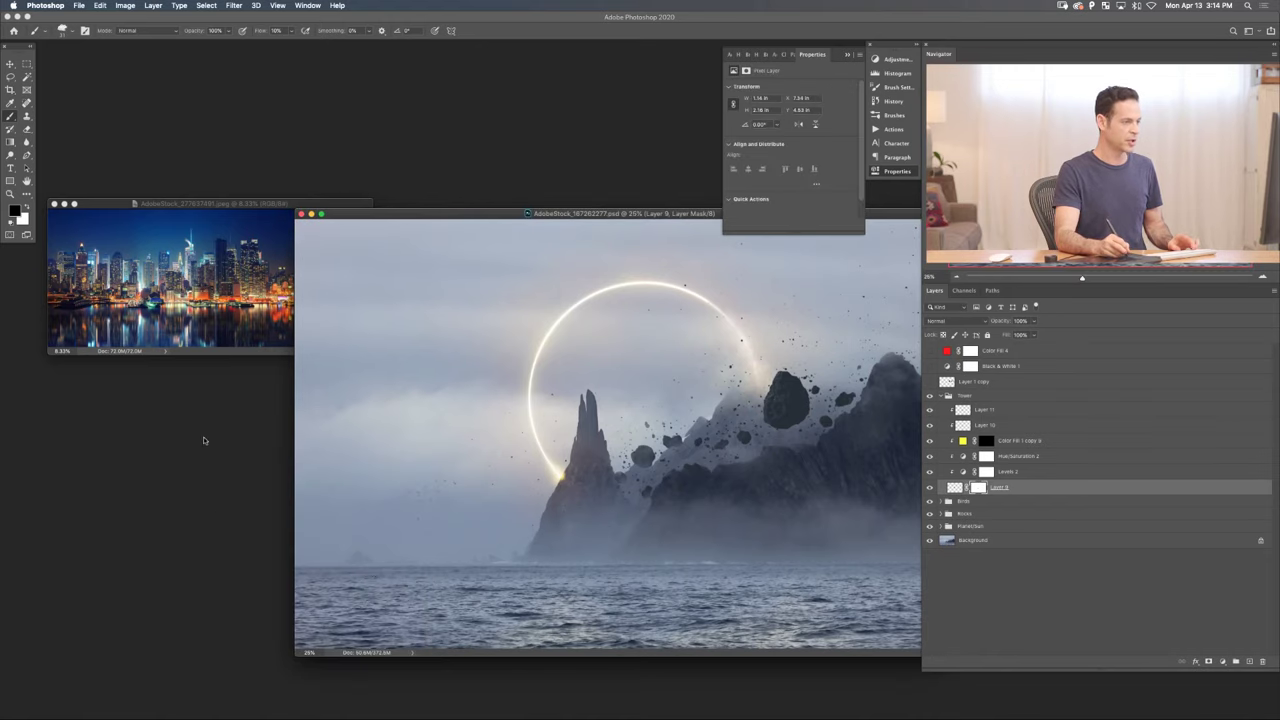
- Arrange the city skyline photo above the composite and make it the active document
drag(216, 211, 265, 98)
drag(440, 218, 282, 233)
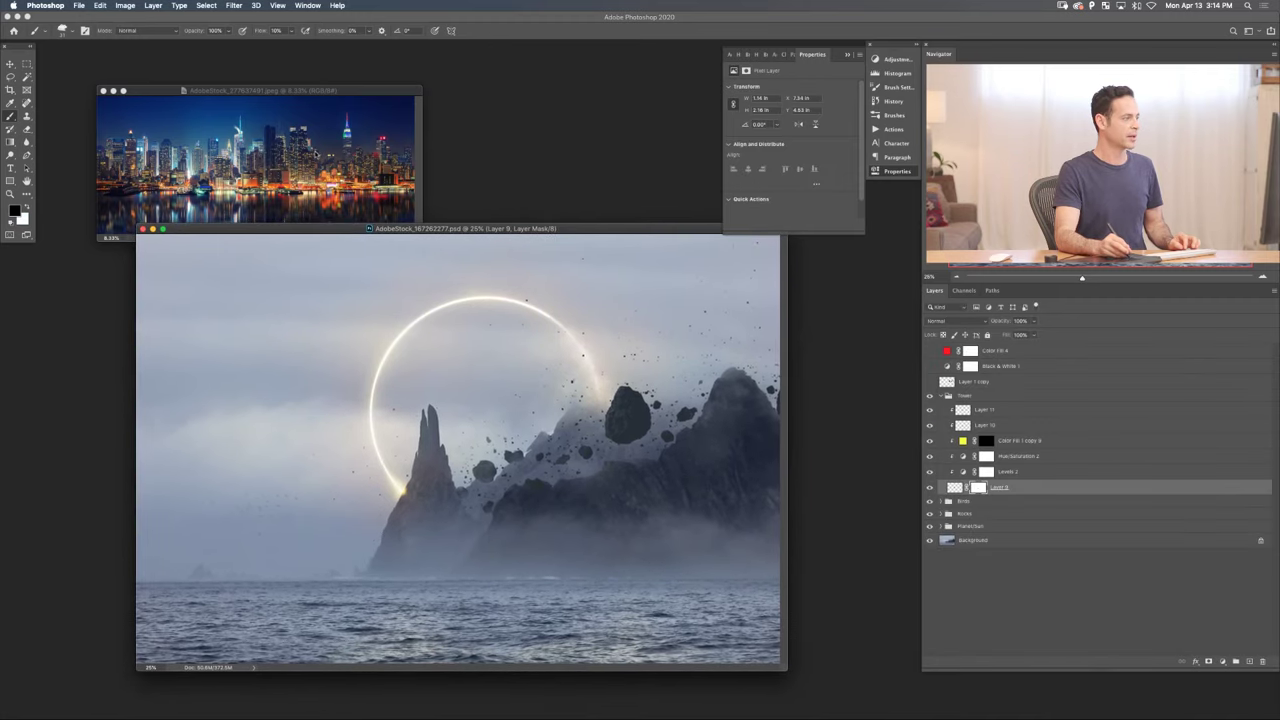
click(348, 94)
drag(358, 90, 359, 75)
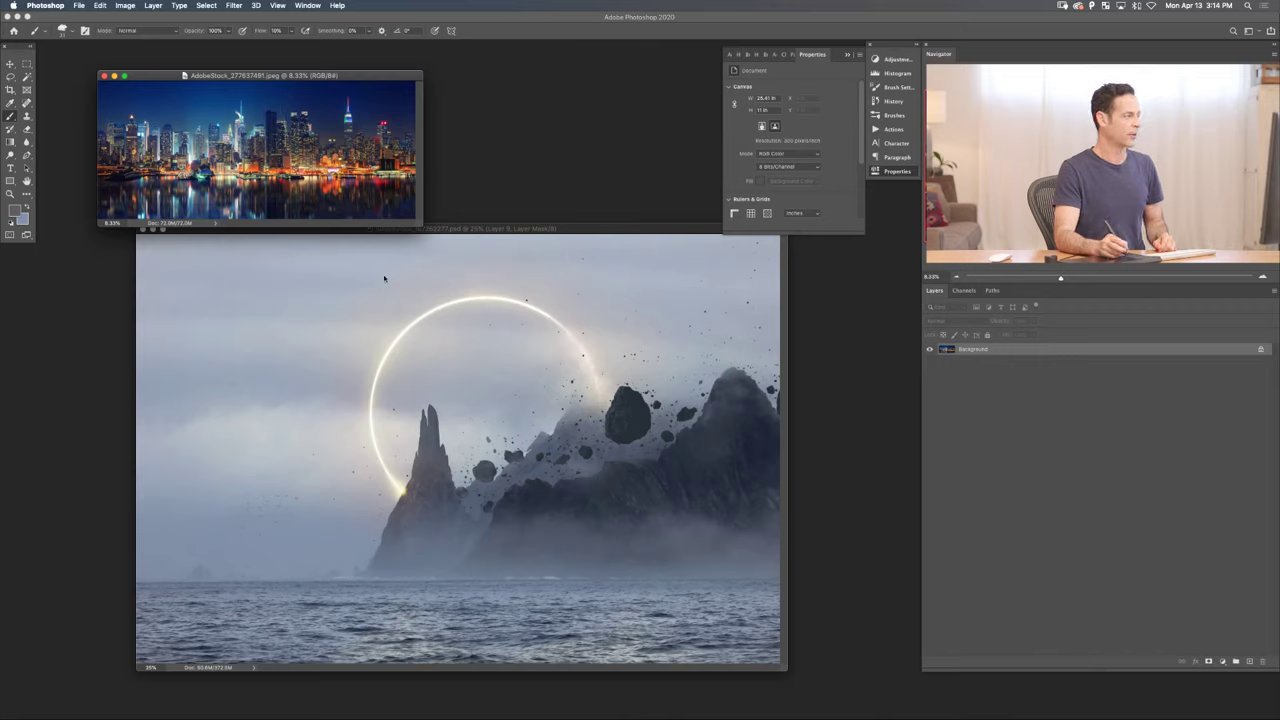
- Delete the unneeded Layer 12, collapse the Tower group and add a new empty layer above it
click(19, 64)
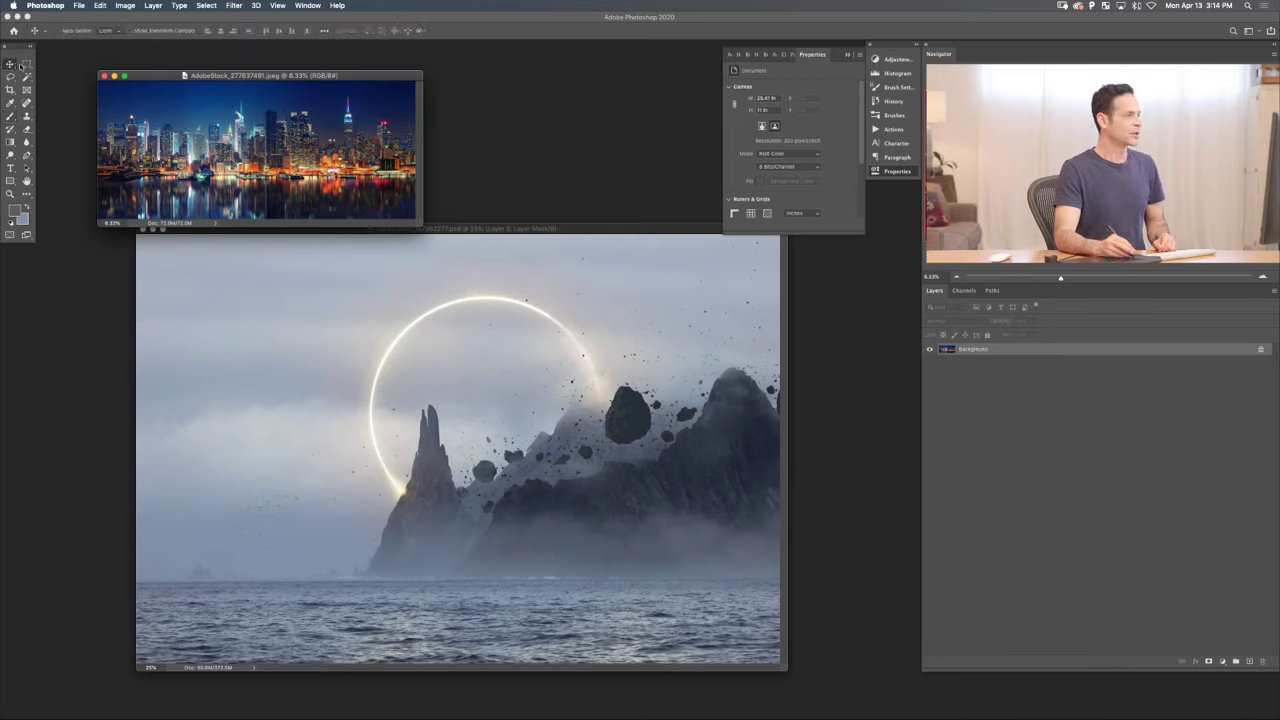
click(312, 237)
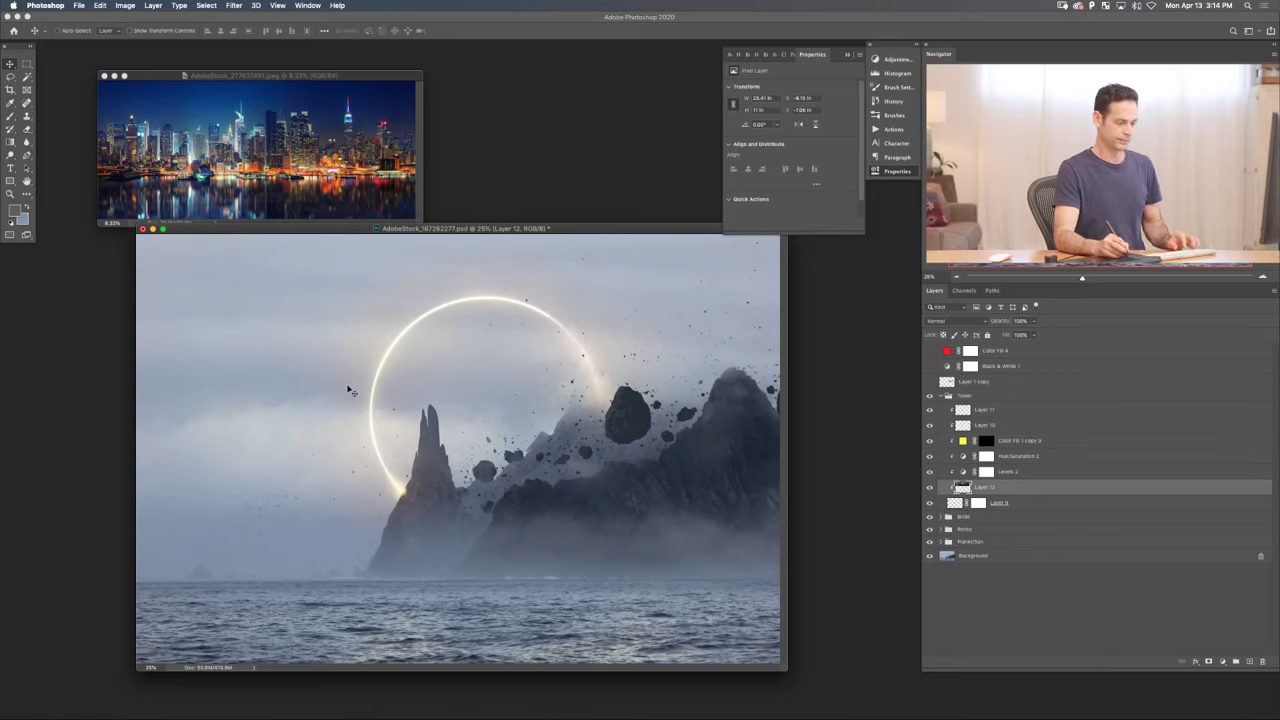
key(Delete)
click(941, 396)
click(968, 397)
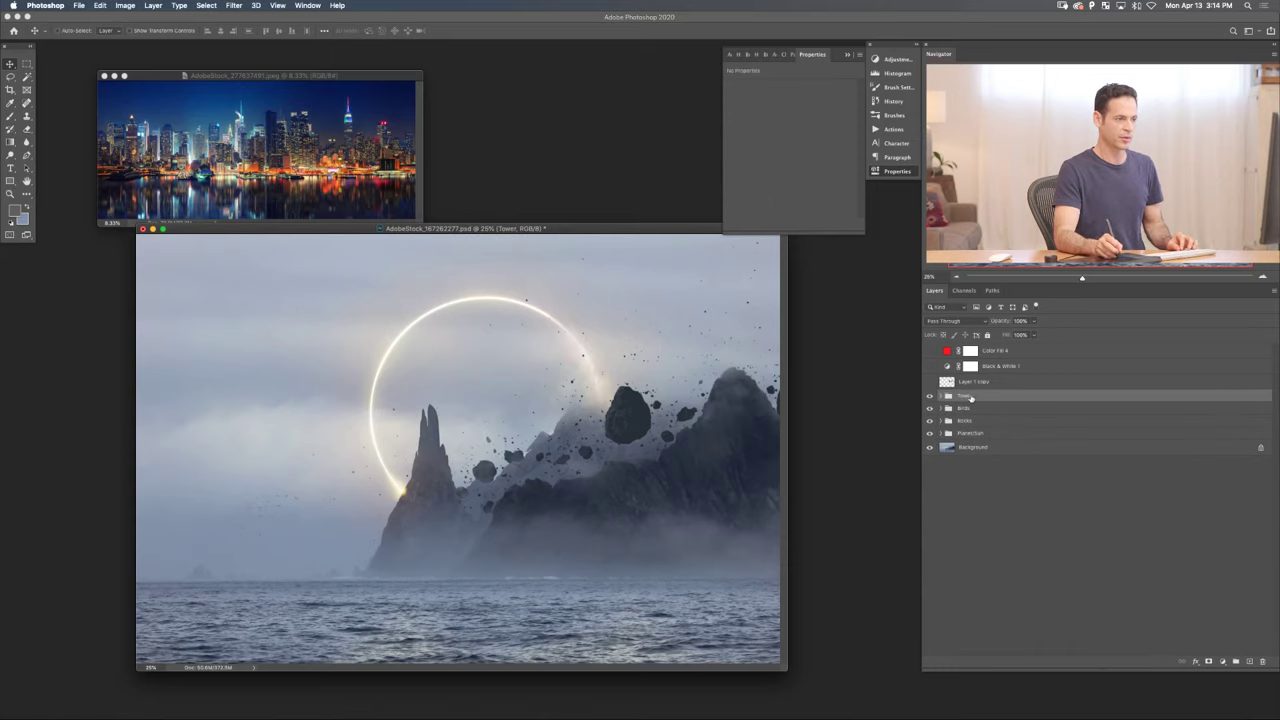
click(1250, 662)
- Drag the night city-skyline photo into the composite, then close the separate photo with Cmd+W
click(298, 189)
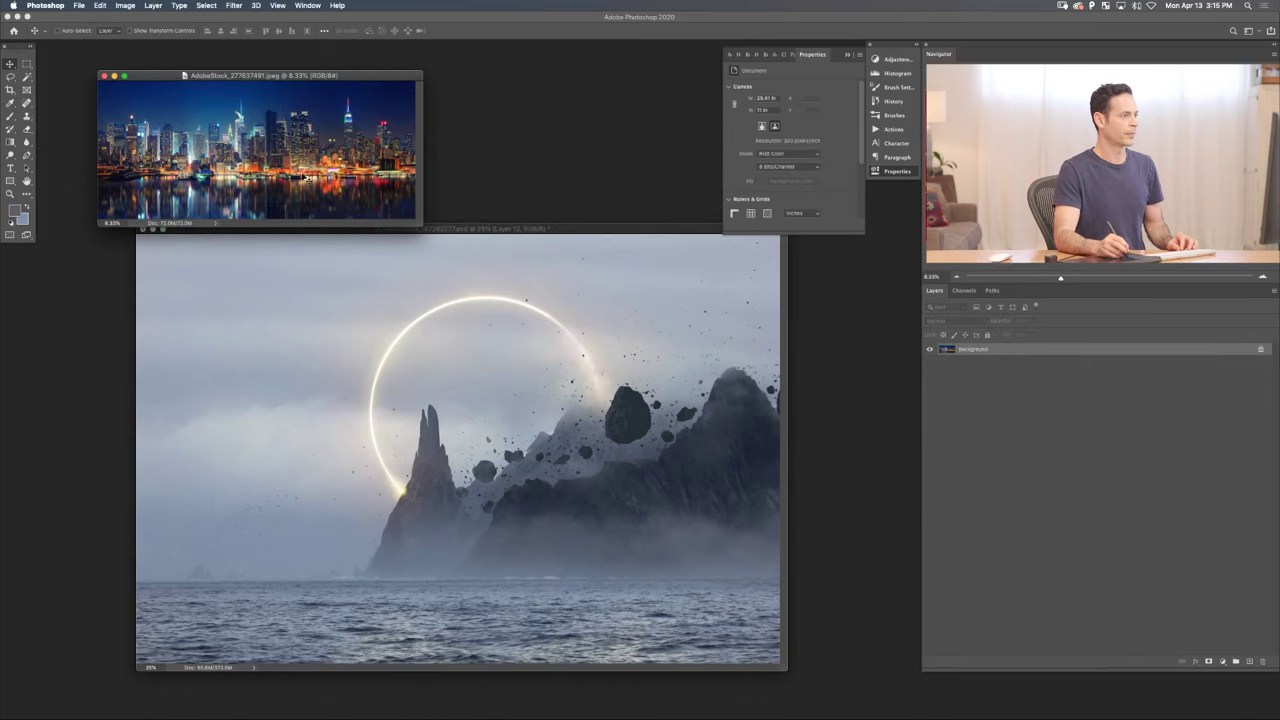
drag(351, 344, 485, 517)
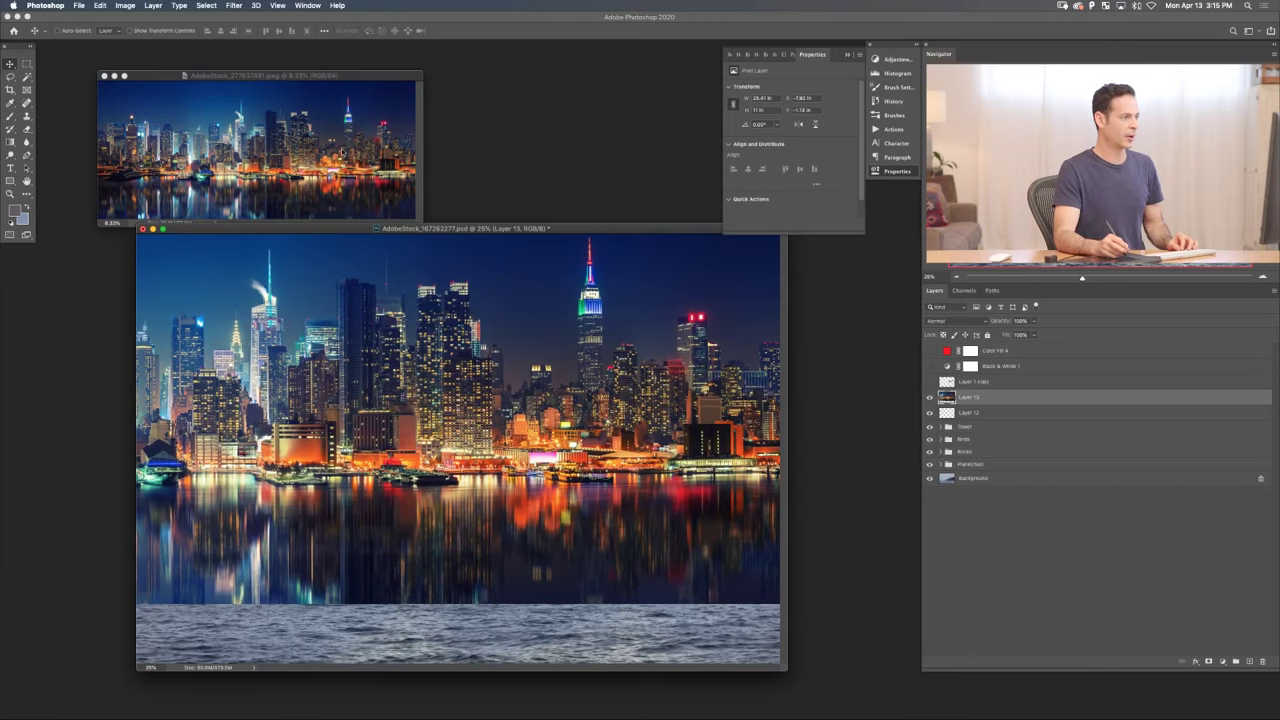
click(351, 77)
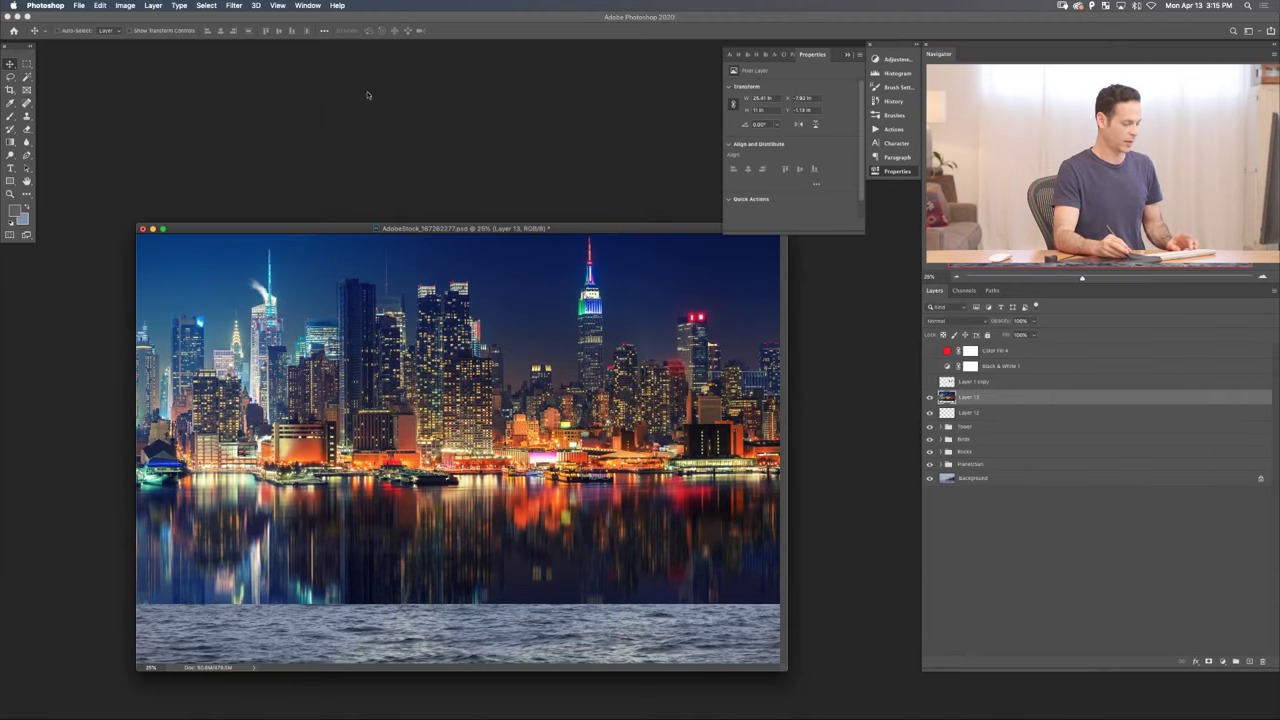
key(super+w)
- Switch to full-screen view and expand the Tower group to show its layers
key(f)
scroll(575, 432, up, 2)
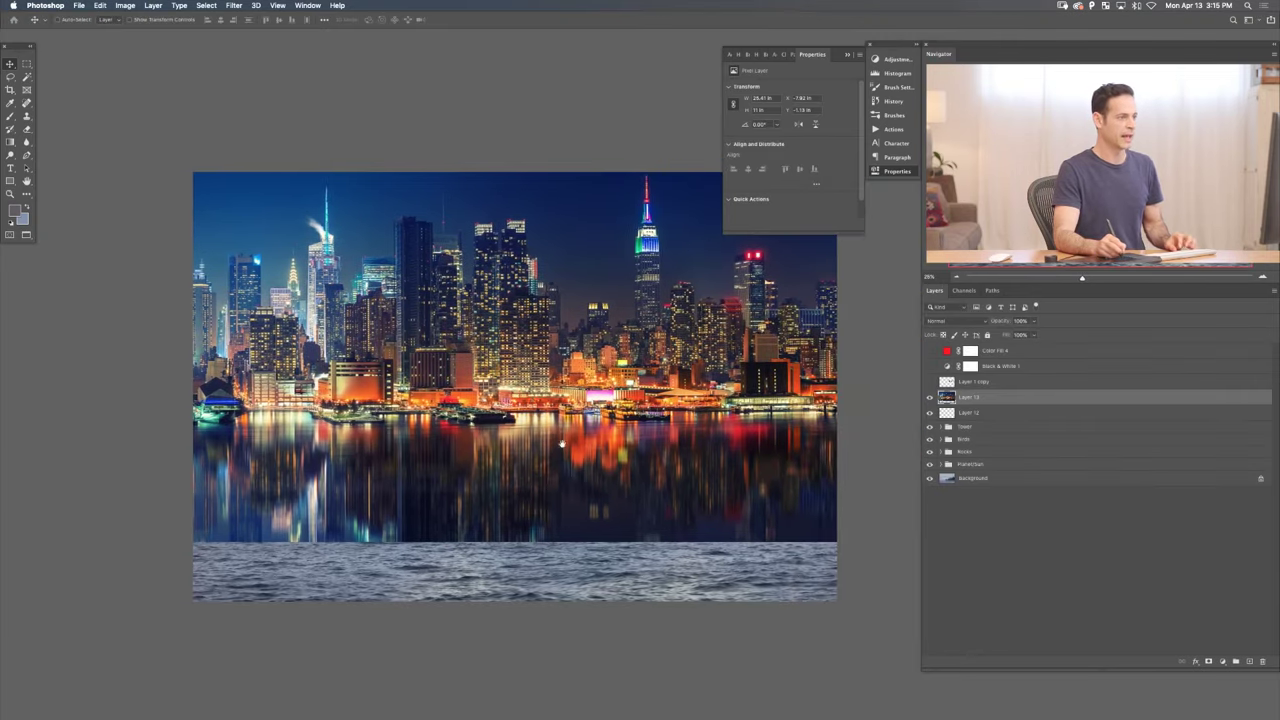
scroll(575, 432, up, 2)
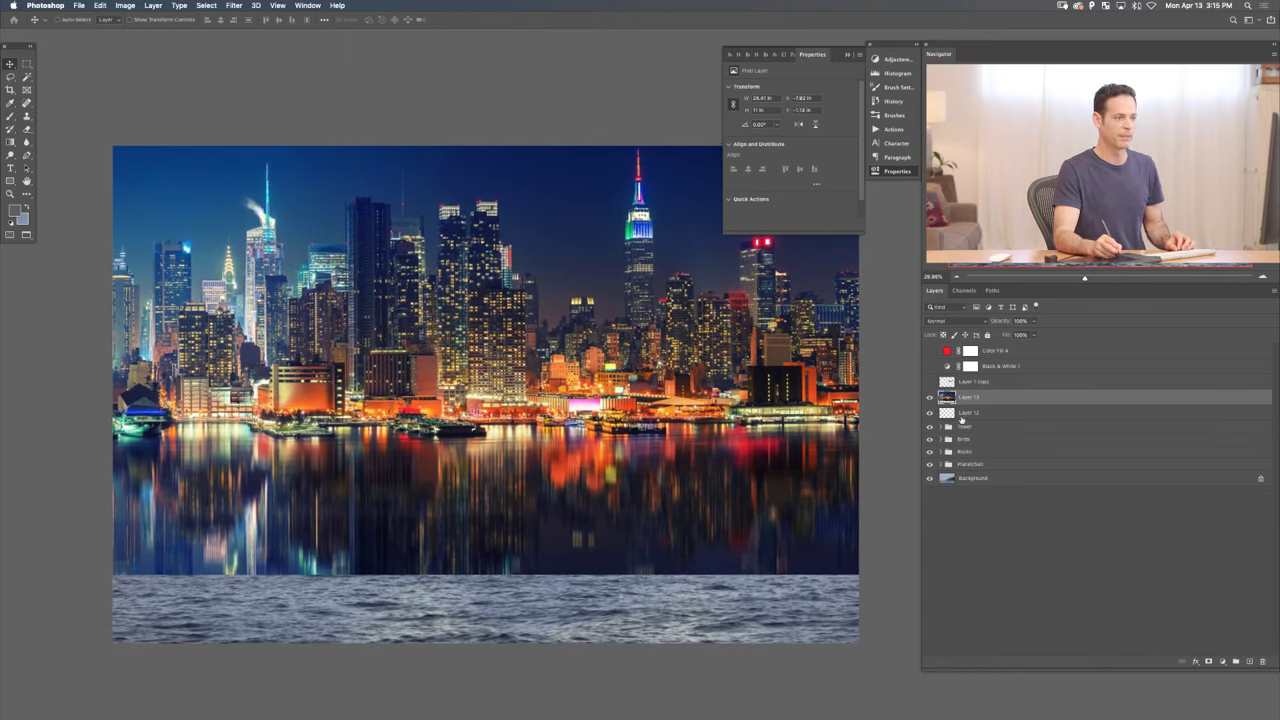
click(950, 427)
click(945, 427)
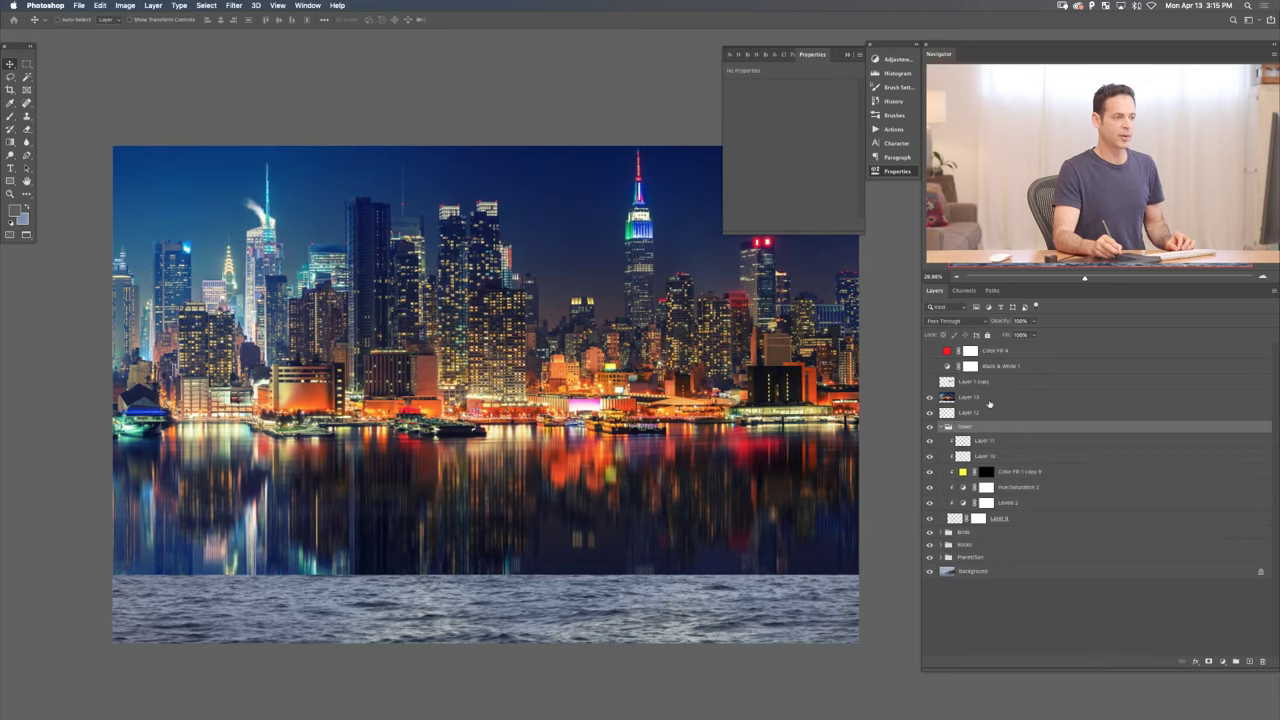
- Move Layer 13 into the Tower group, clip it to the tower and slide it down
drag(978, 397, 1002, 435)
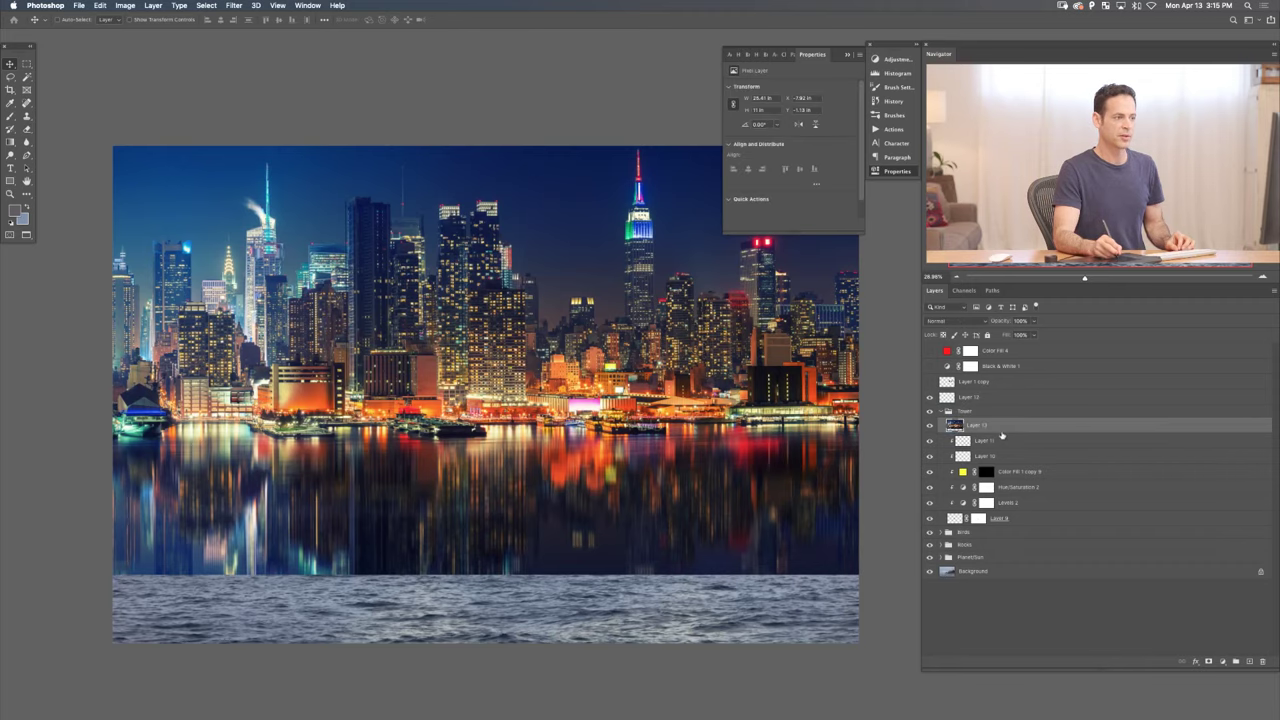
alt+click(990, 433)
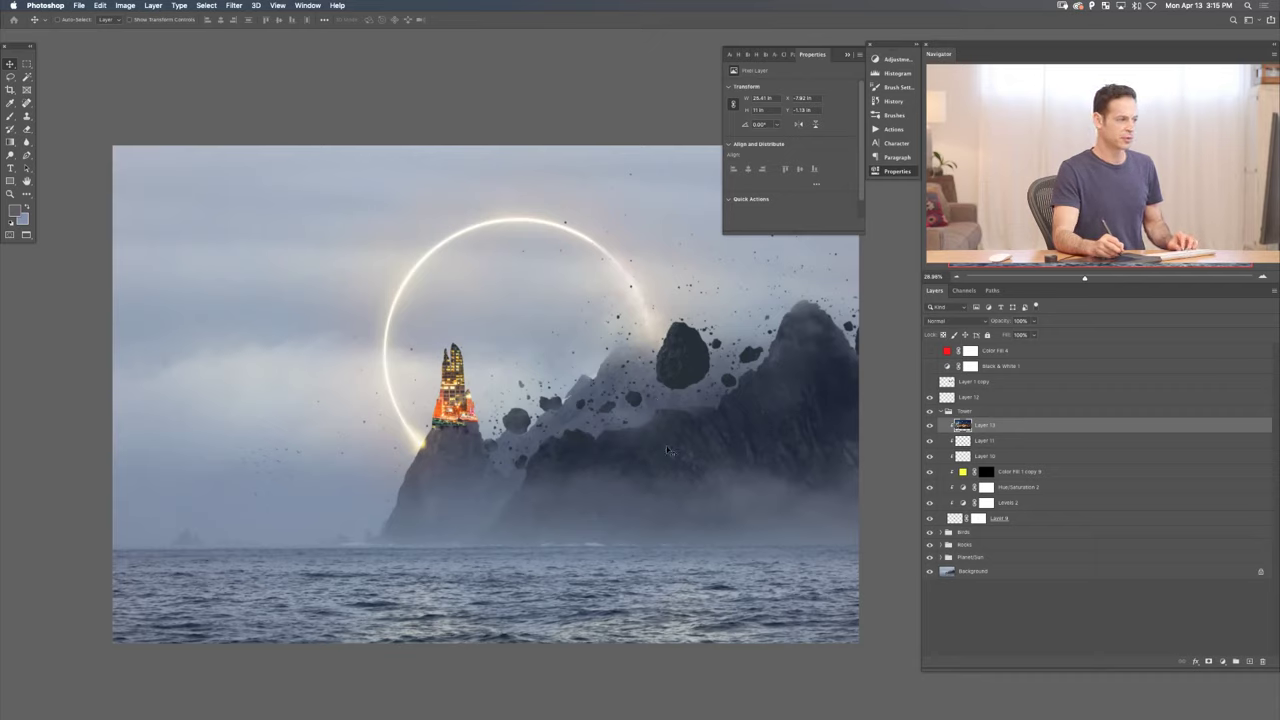
drag(666, 446, 625, 492)
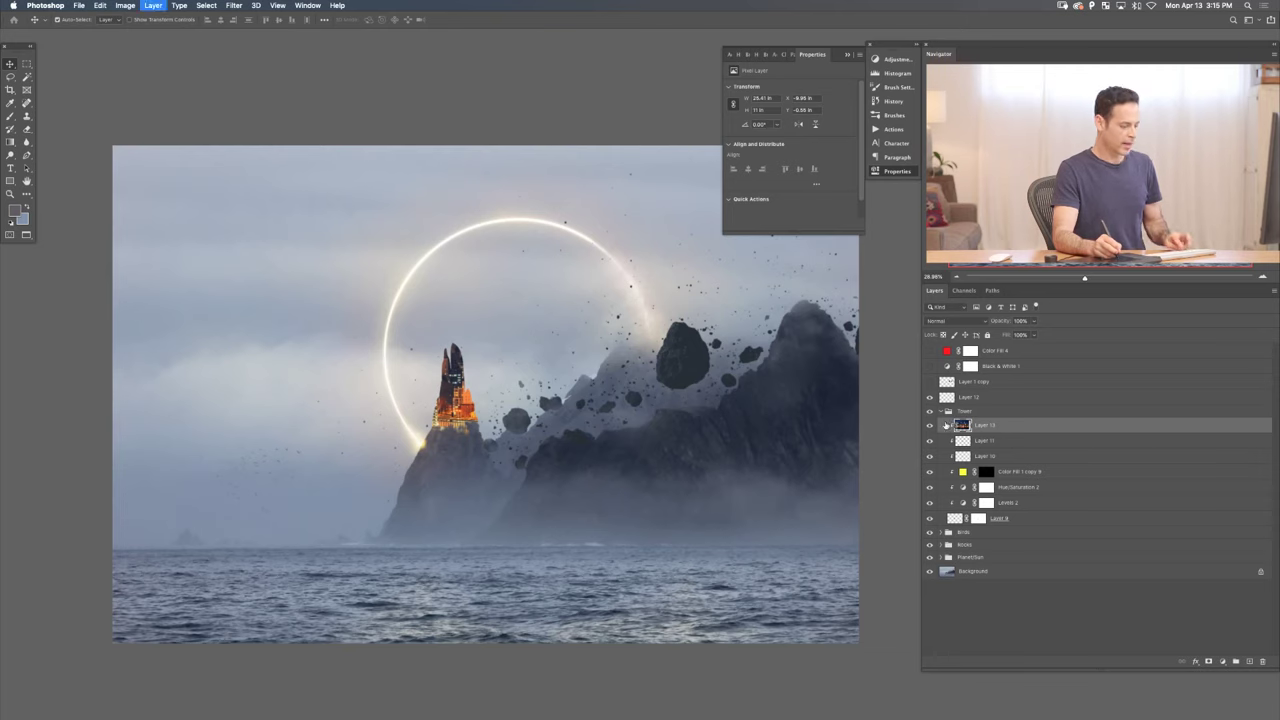
- Release the clip, set the city photo to 50% opacity and shift it down and right
alt+click(956, 432)
key(5)
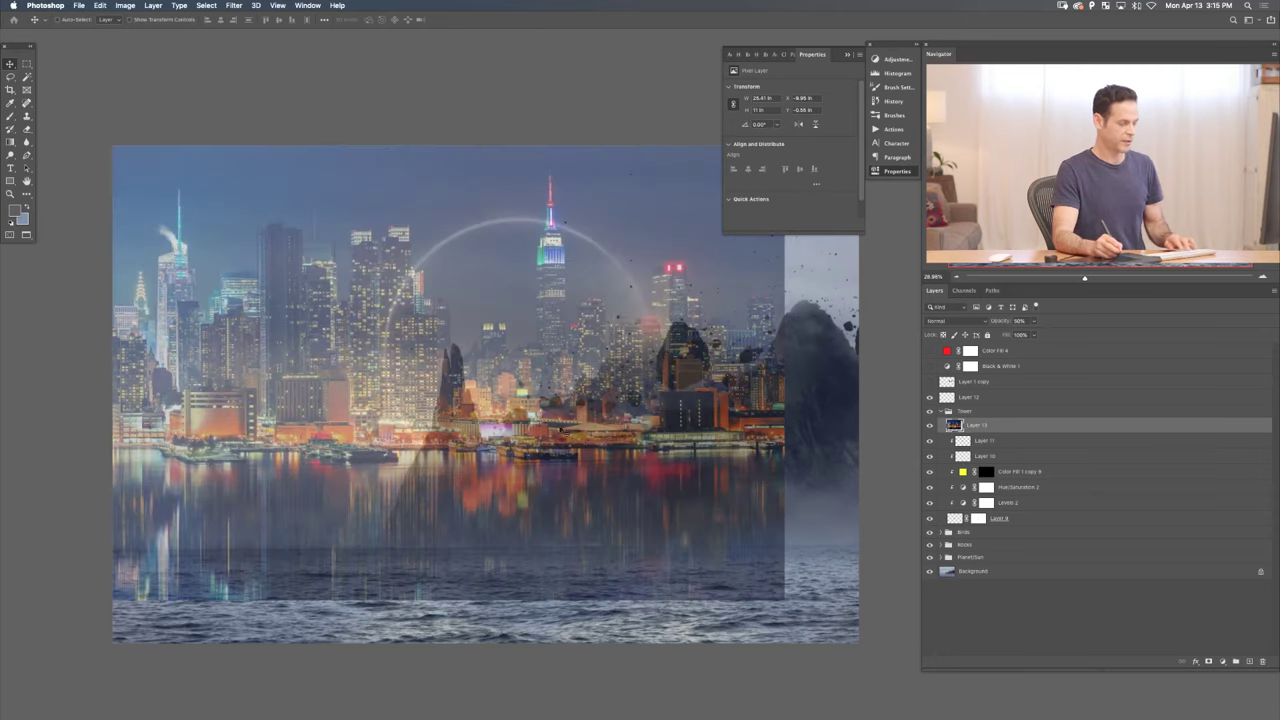
drag(530, 415, 593, 467)
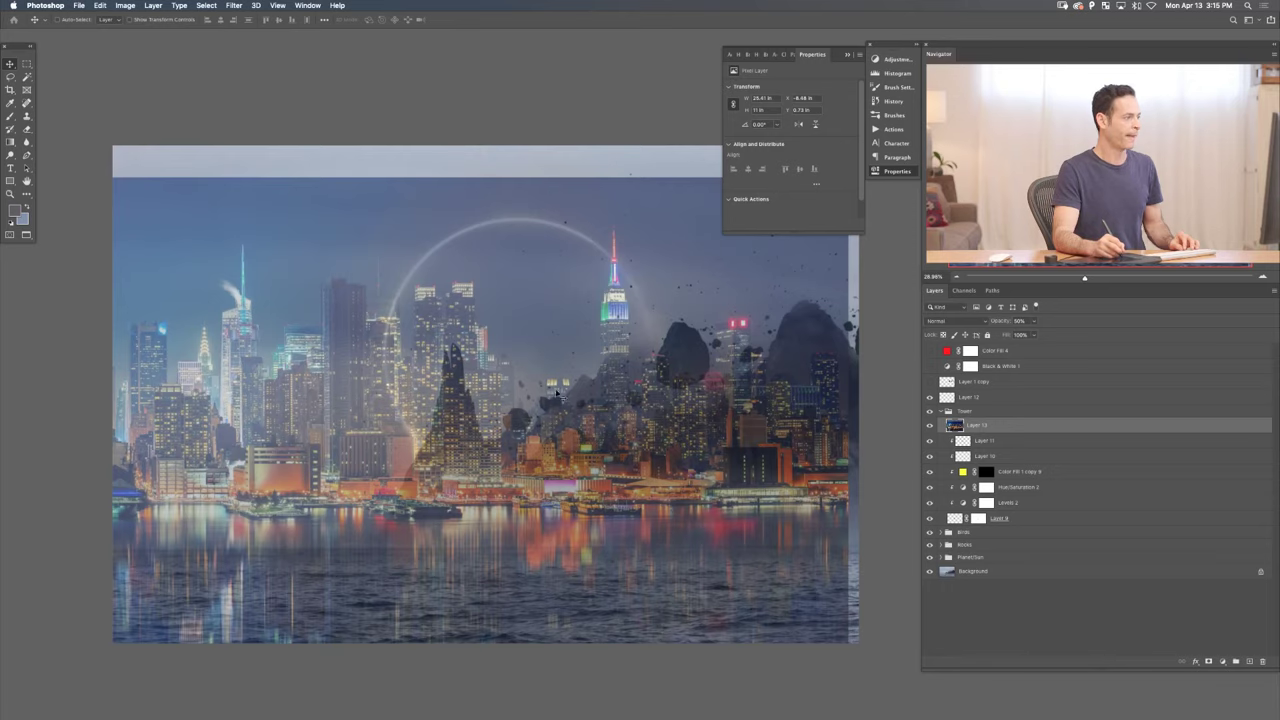
key(ctrl+t)
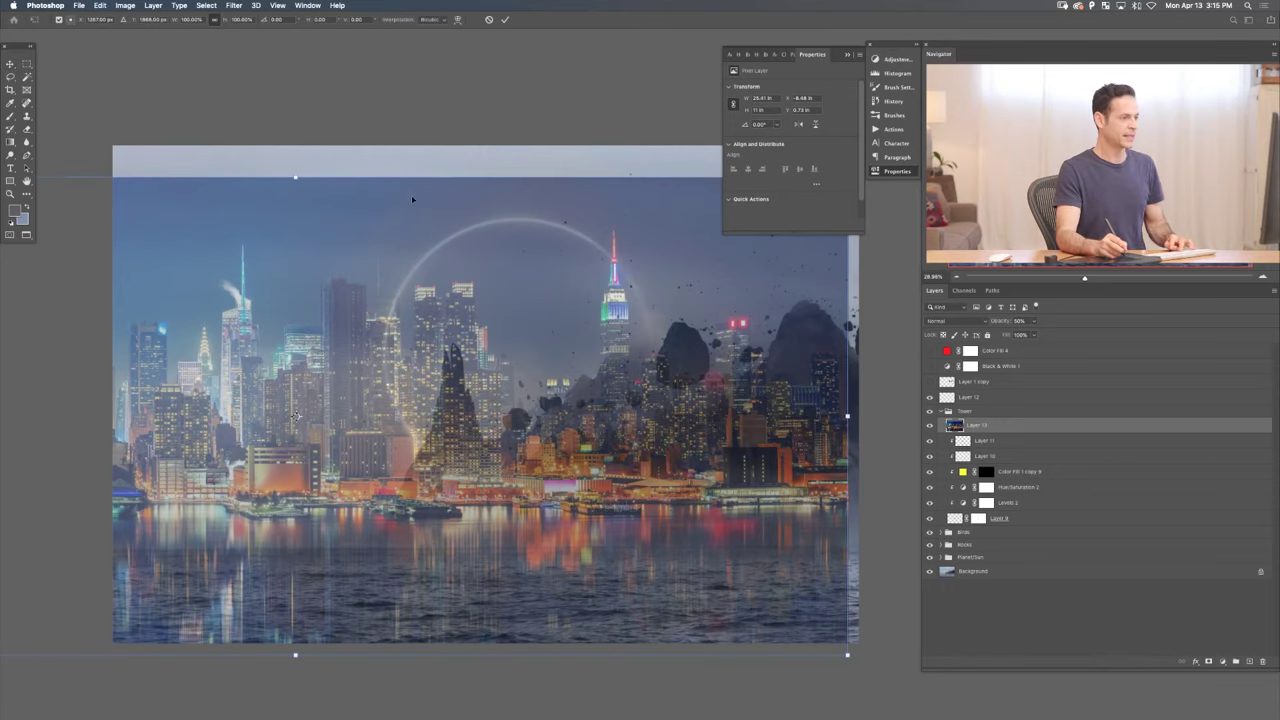
- Scale the city photo to 90%, then 72%, then 67% in Free Transform
click(213, 19)
text(90)
key(Return)
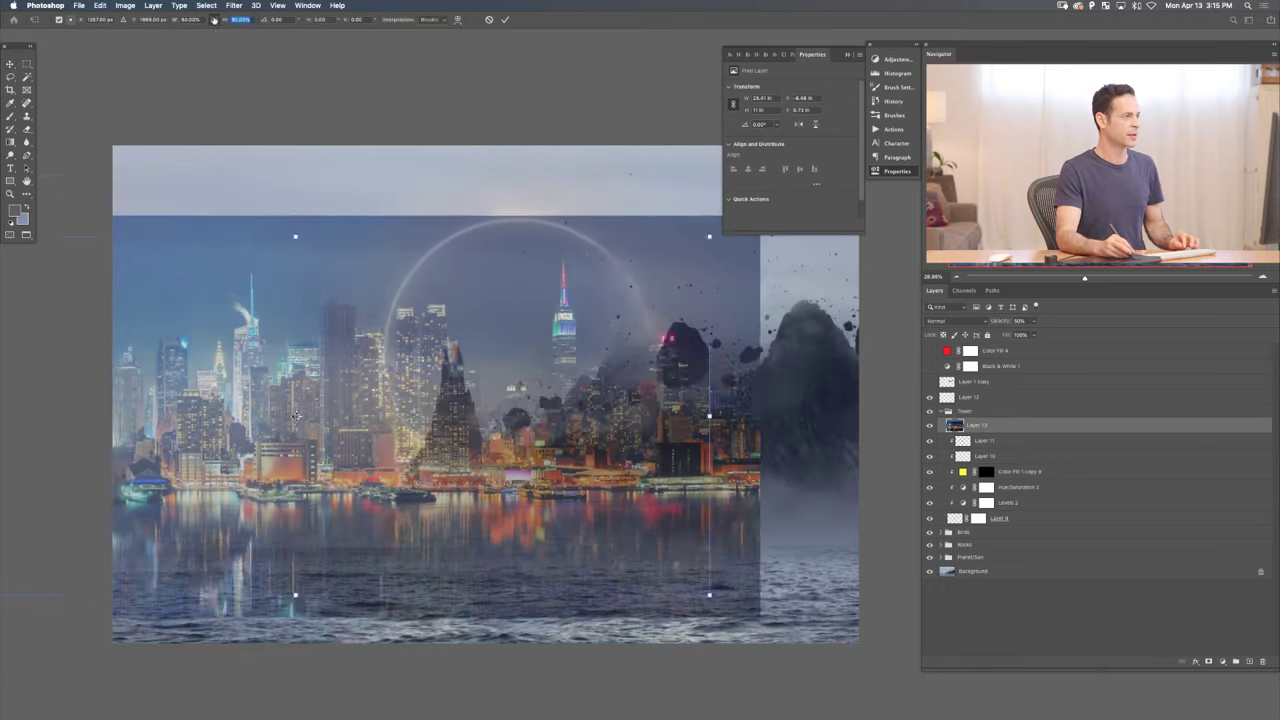
text(72)
key(Return)
text(67)
key(Return)
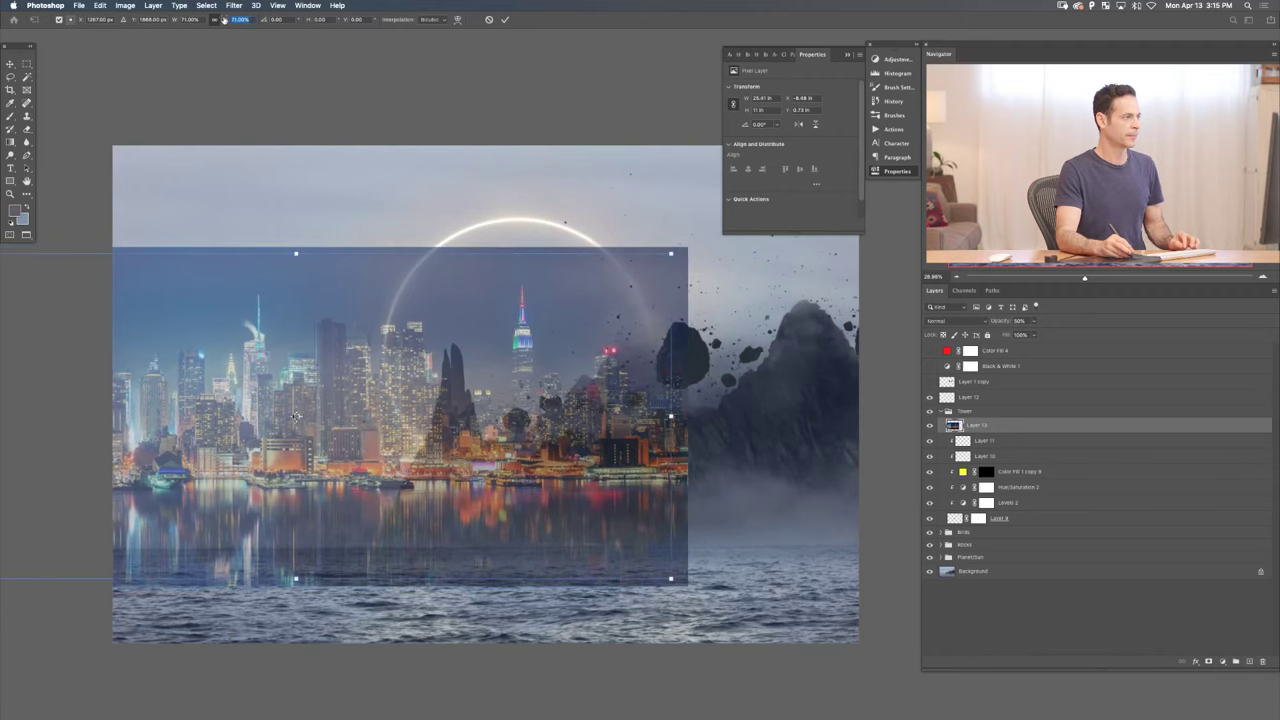
- Shrink the photo further from its corner, move it up-right over the spire, and commit
drag(432, 474, 483, 475)
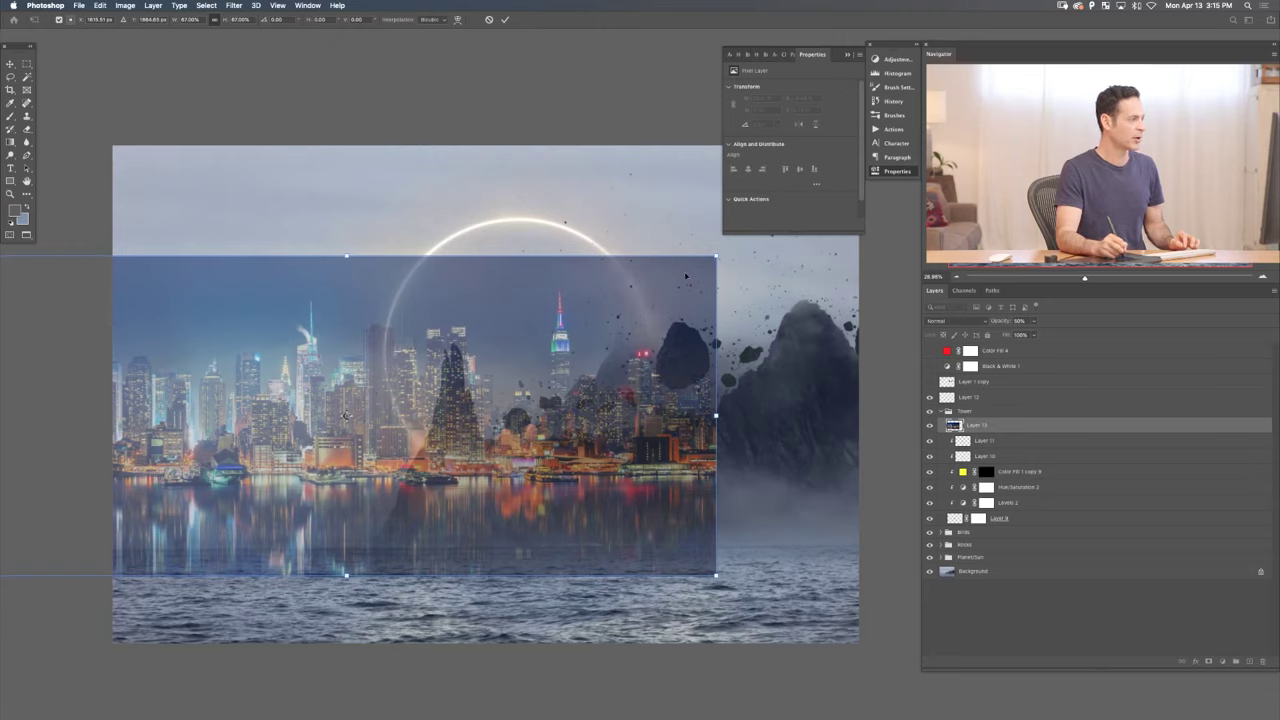
drag(717, 258, 636, 292)
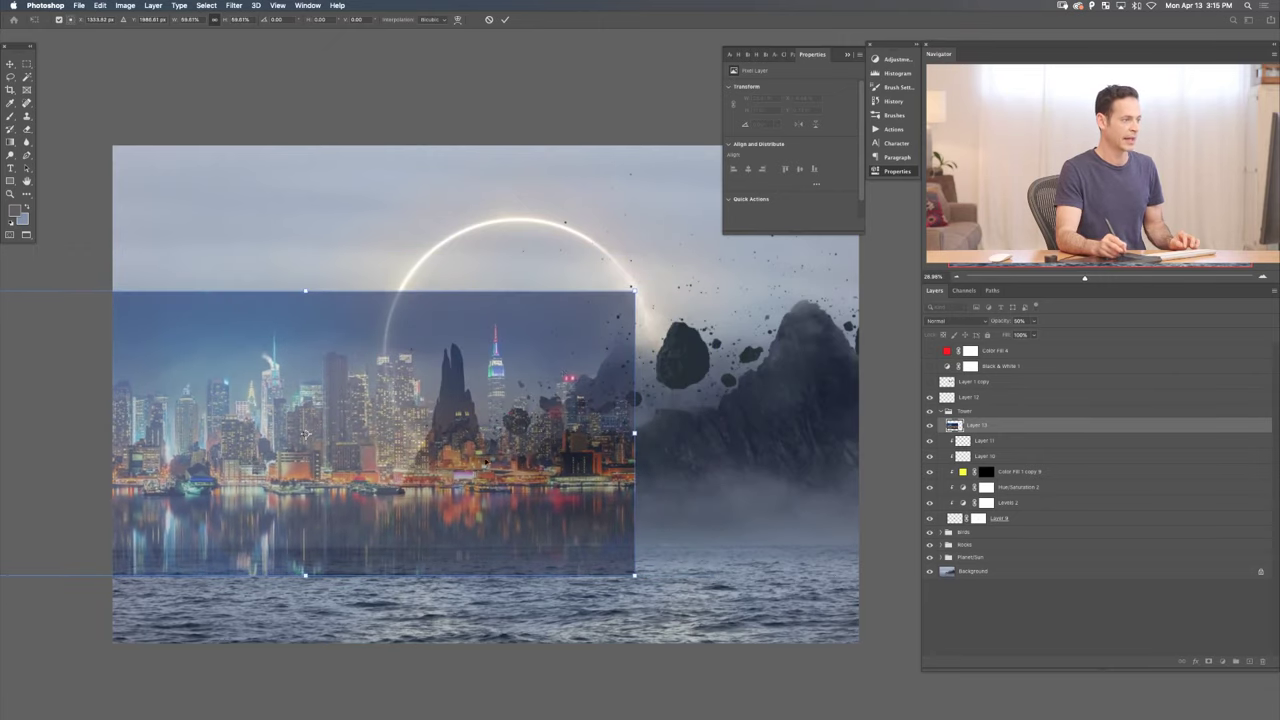
drag(478, 457, 540, 435)
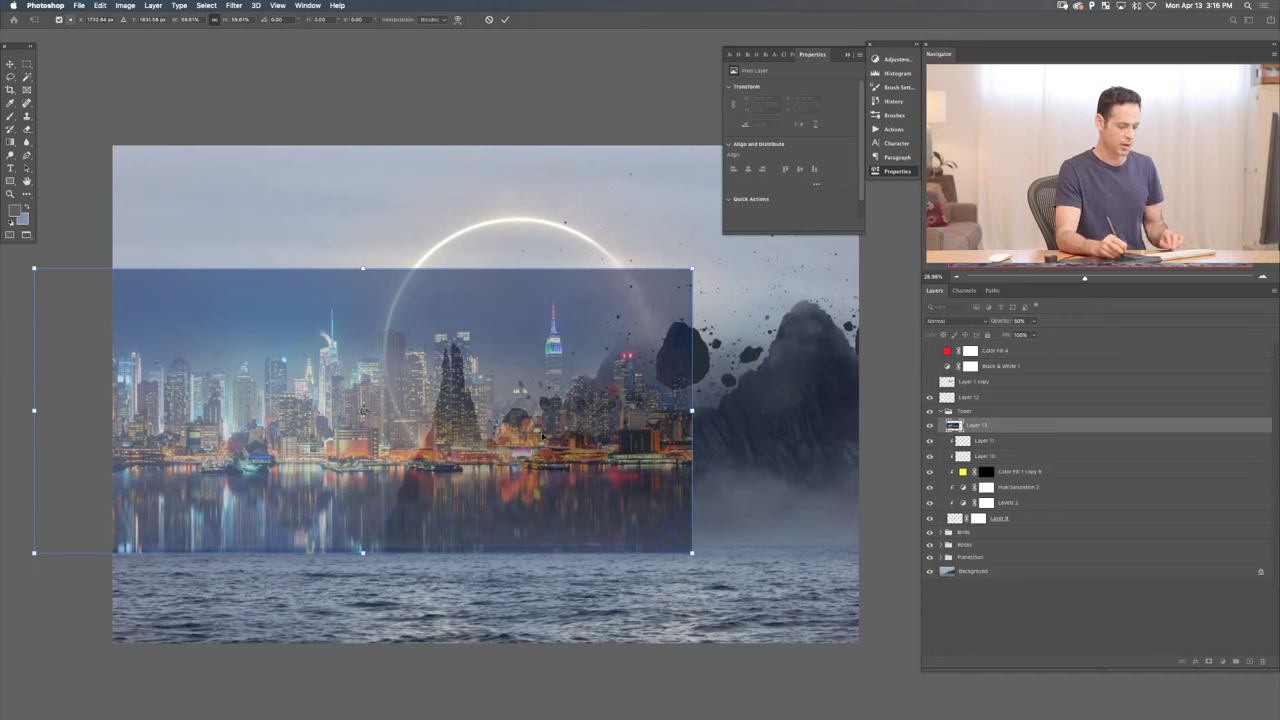
key(Return)
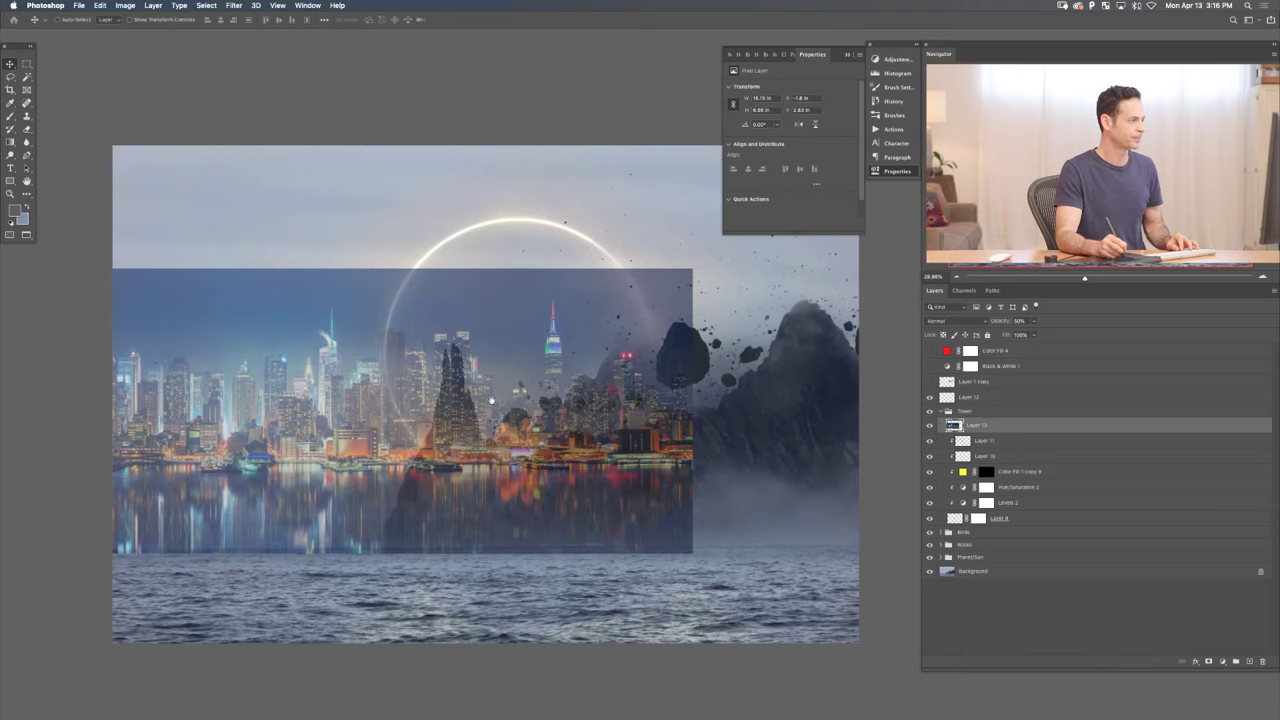
scroll(492, 399, up, 3)
- Clip the skyline layer to the spire and raise its opacity to 100%
drag(469, 426, 584, 409)
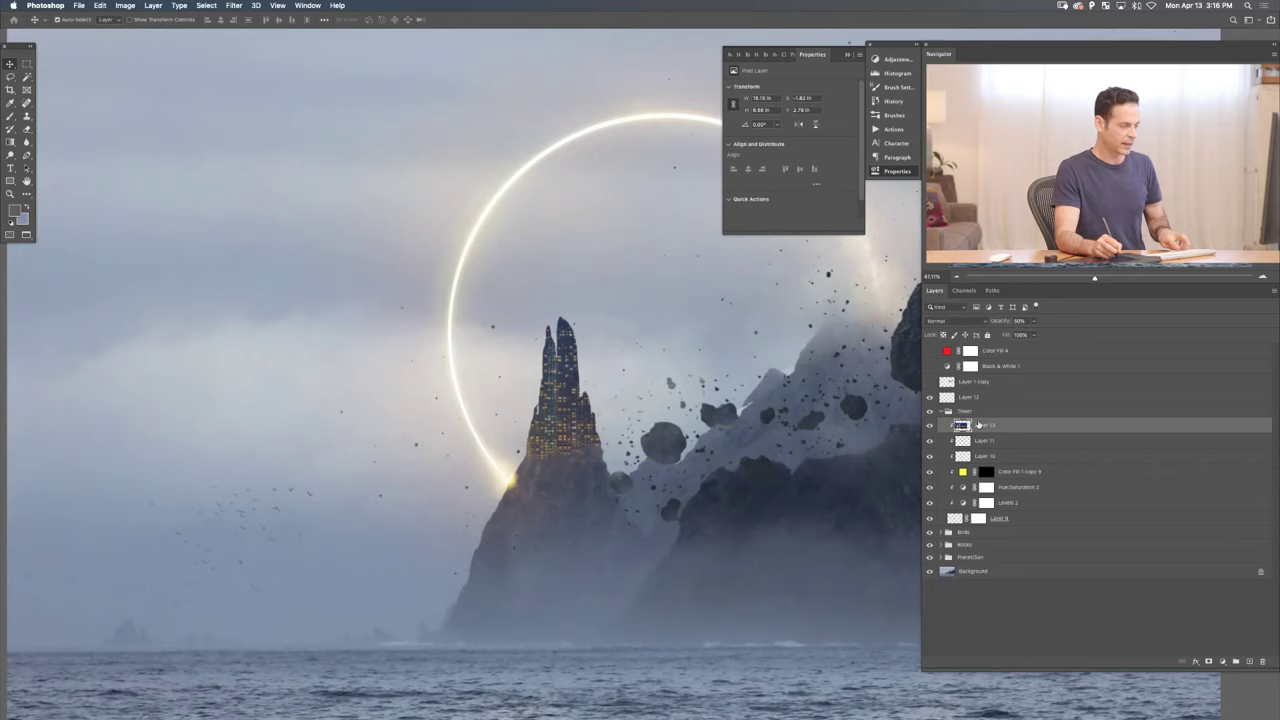
alt+click(978, 428)
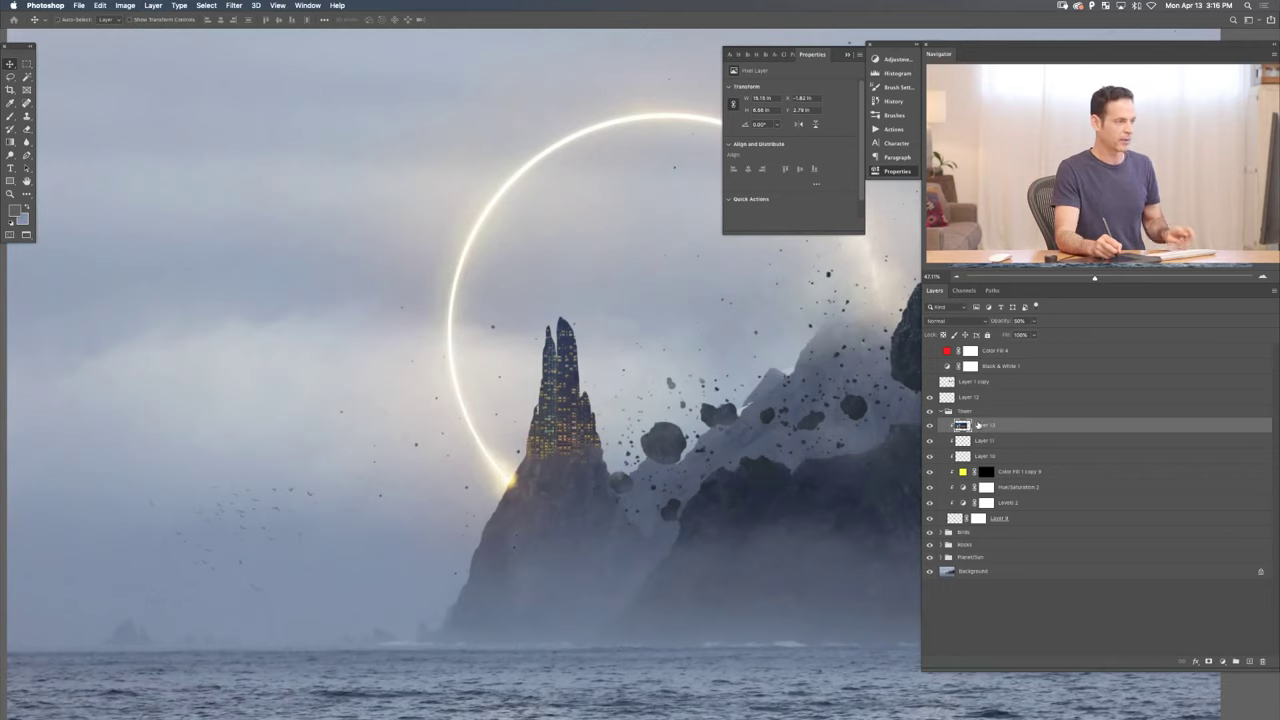
drag(1003, 321, 1062, 322)
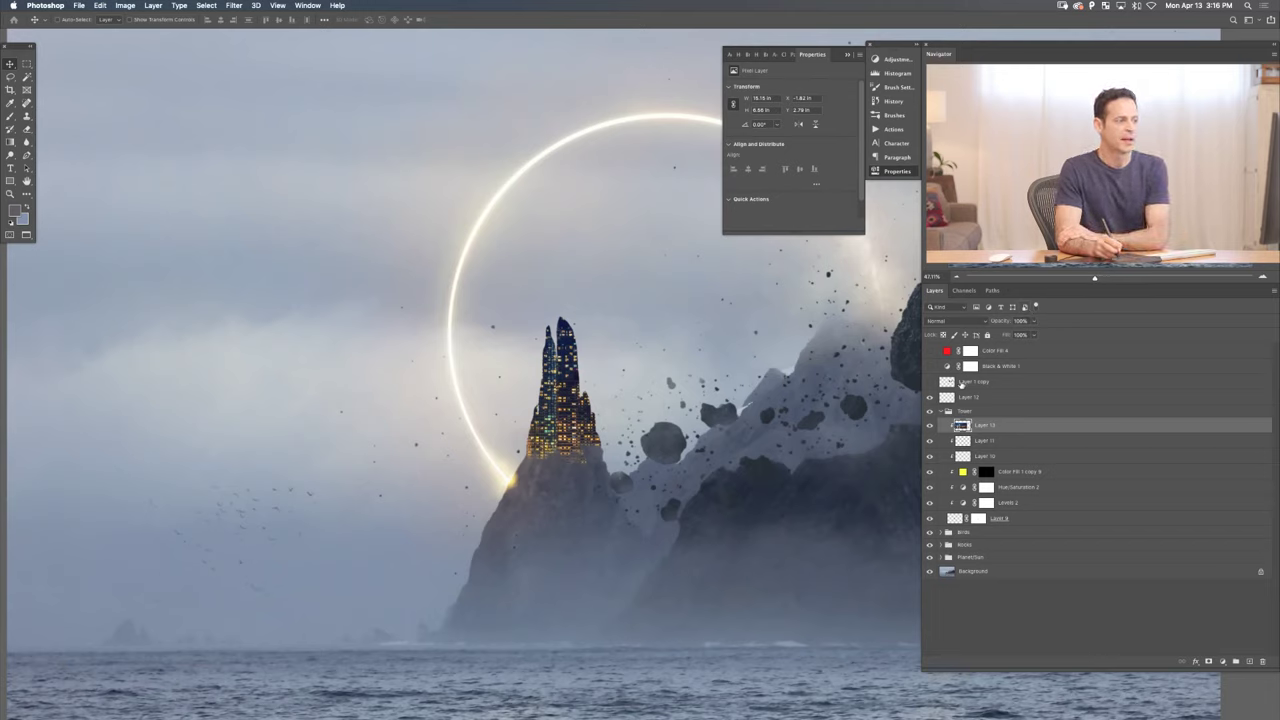
- Scale the skyline down to 91% around its centre and nudge it slightly left
key(ctrl+t)
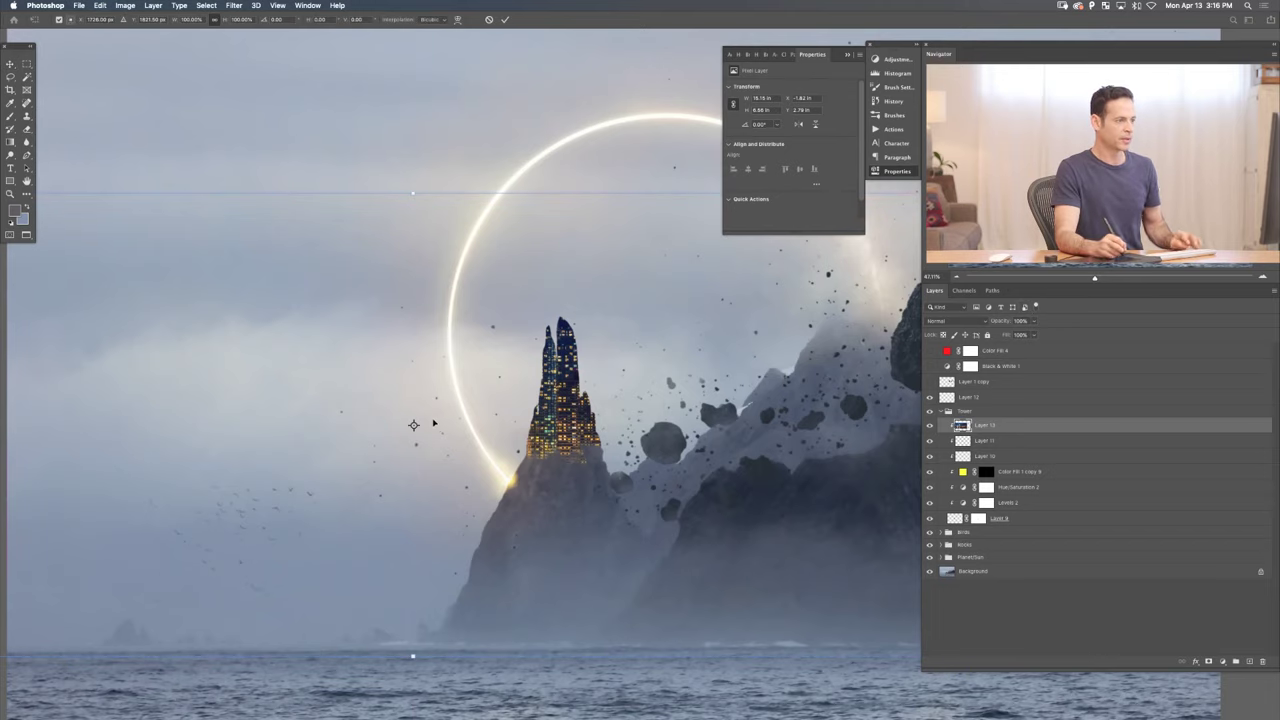
drag(433, 423, 543, 406)
key(super+z)
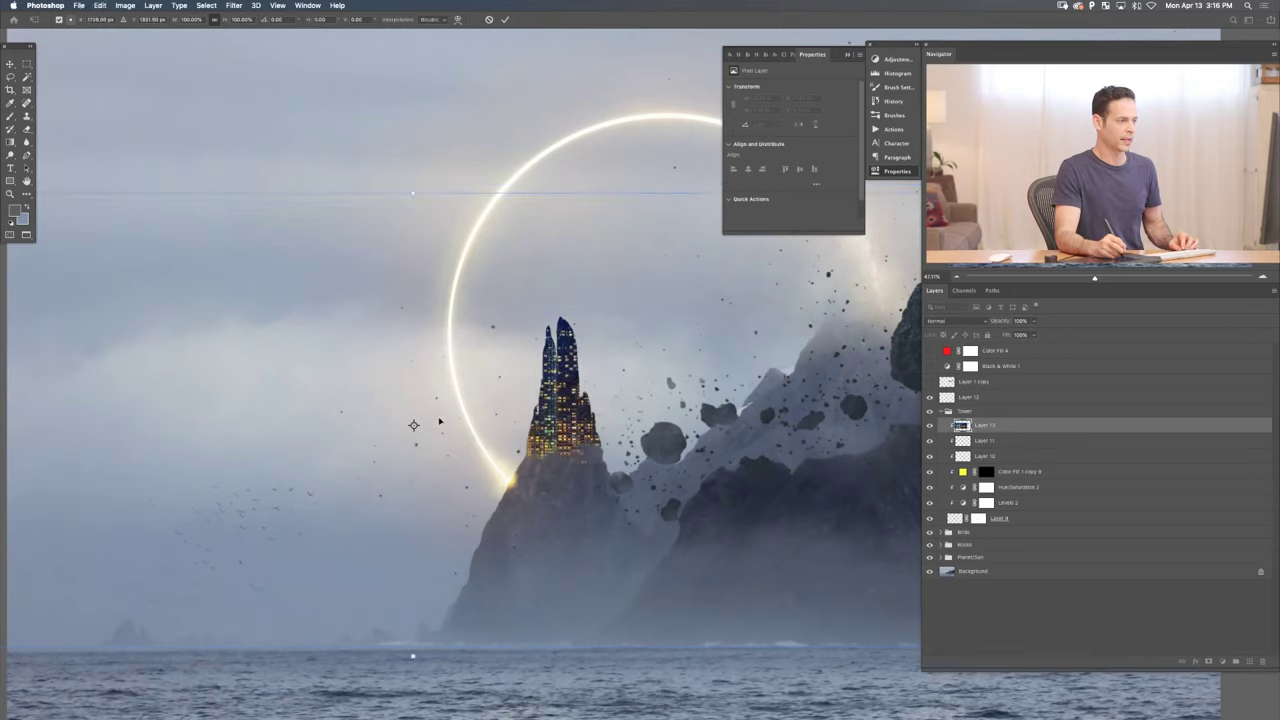
drag(414, 425, 561, 408)
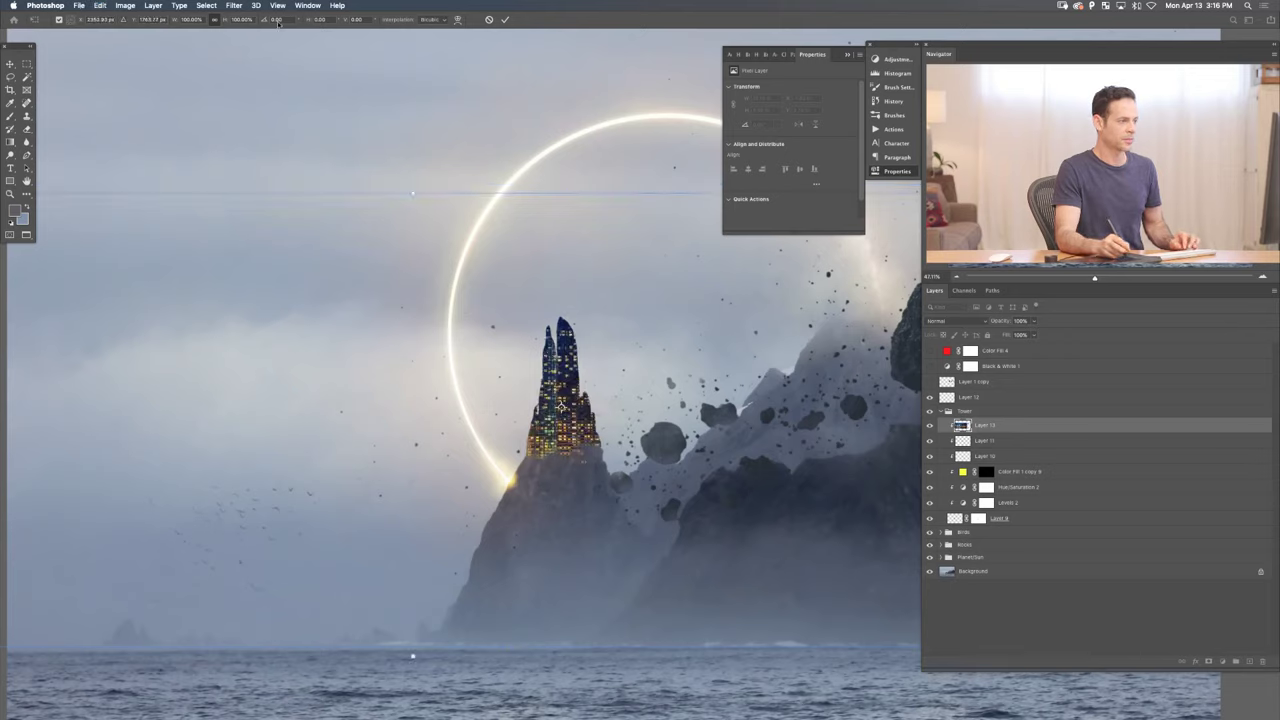
drag(228, 20, 213, 16)
key(Return)
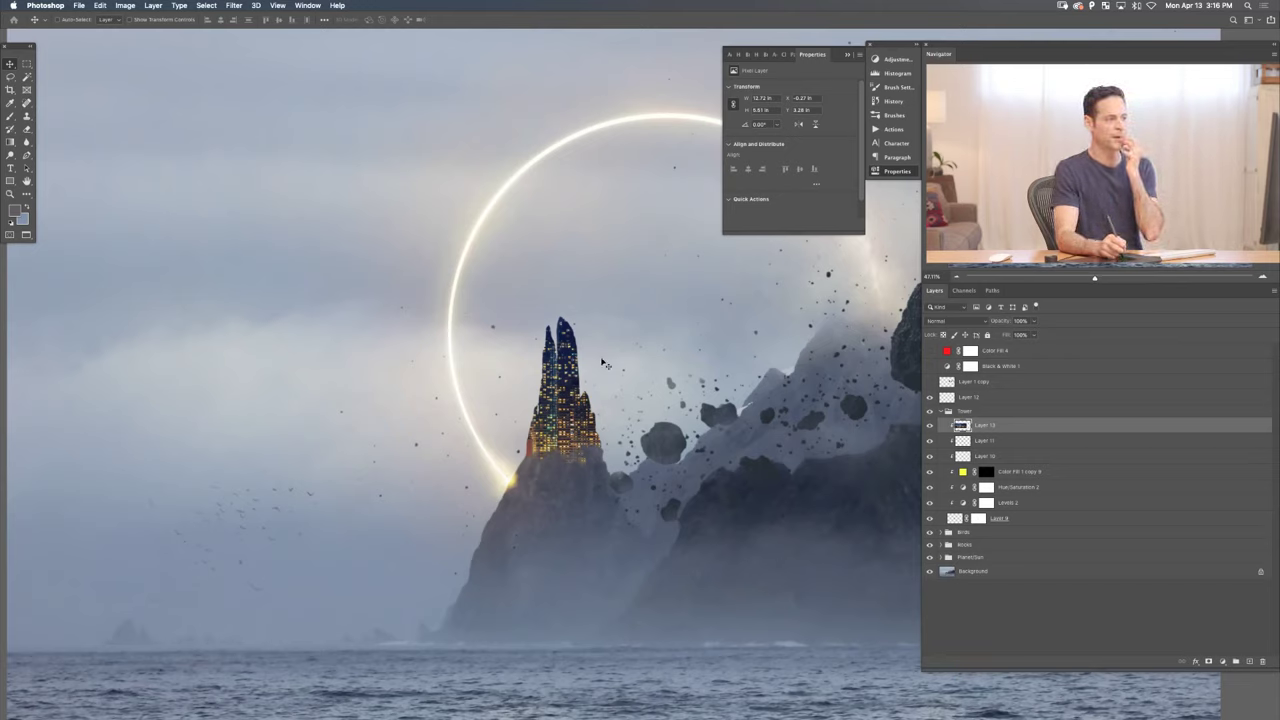
key(Left)
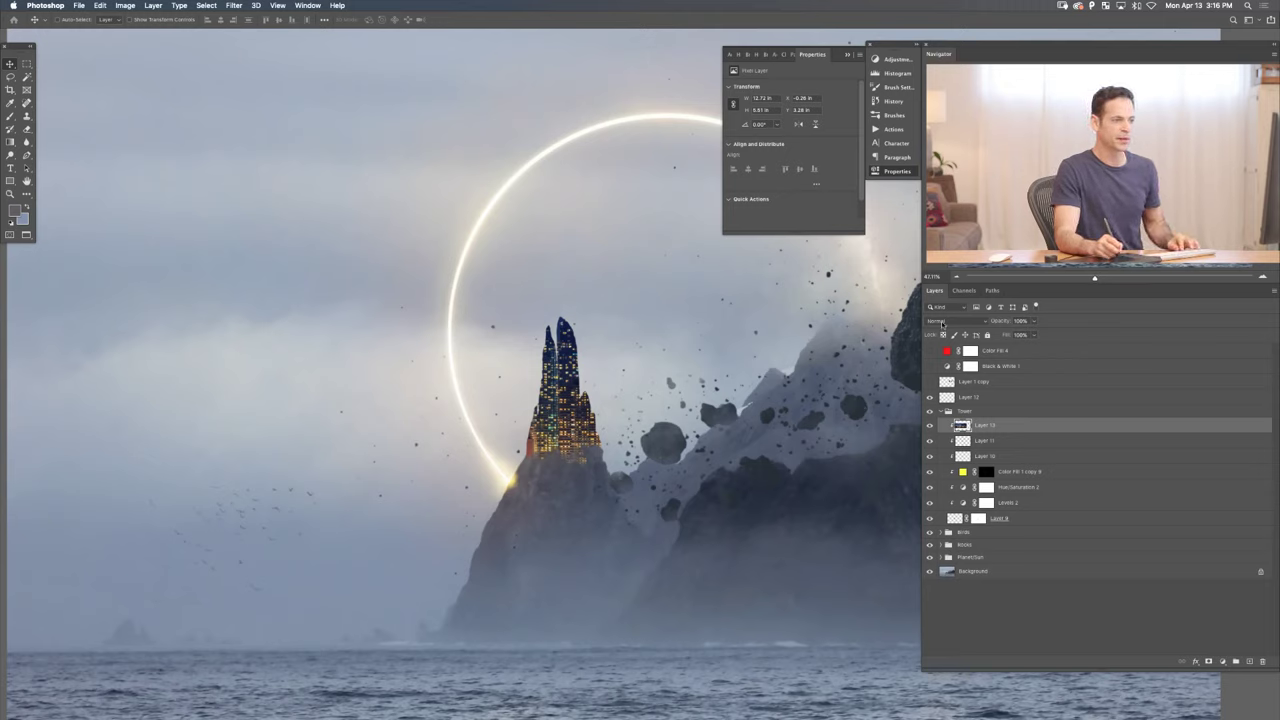
- Try Screen and then Normal blending on the skyline layer to compare
click(942, 323)
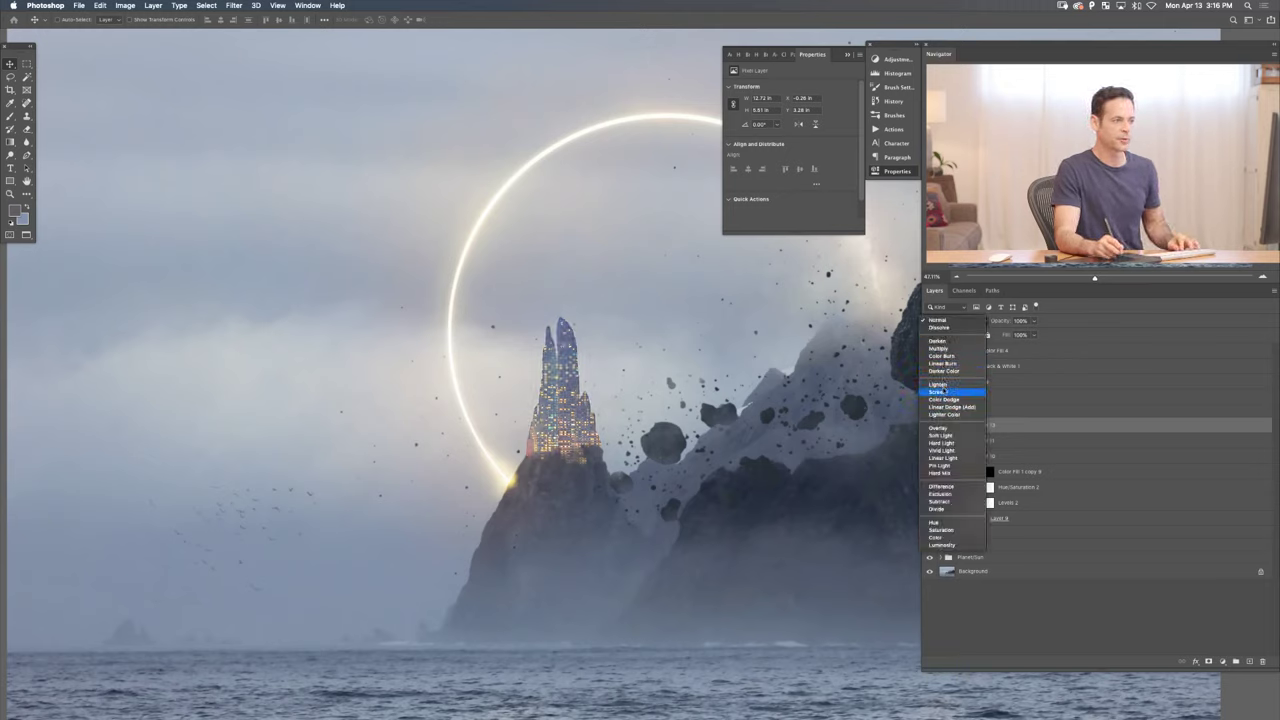
click(940, 391)
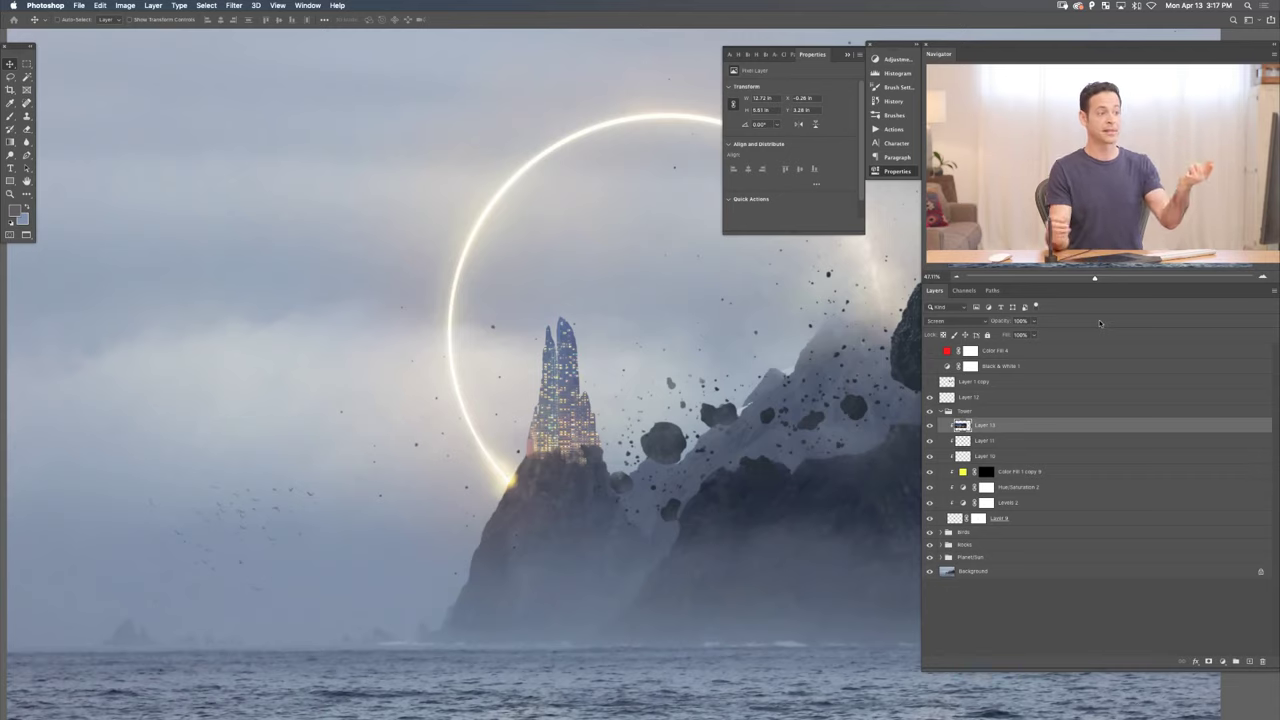
click(952, 320)
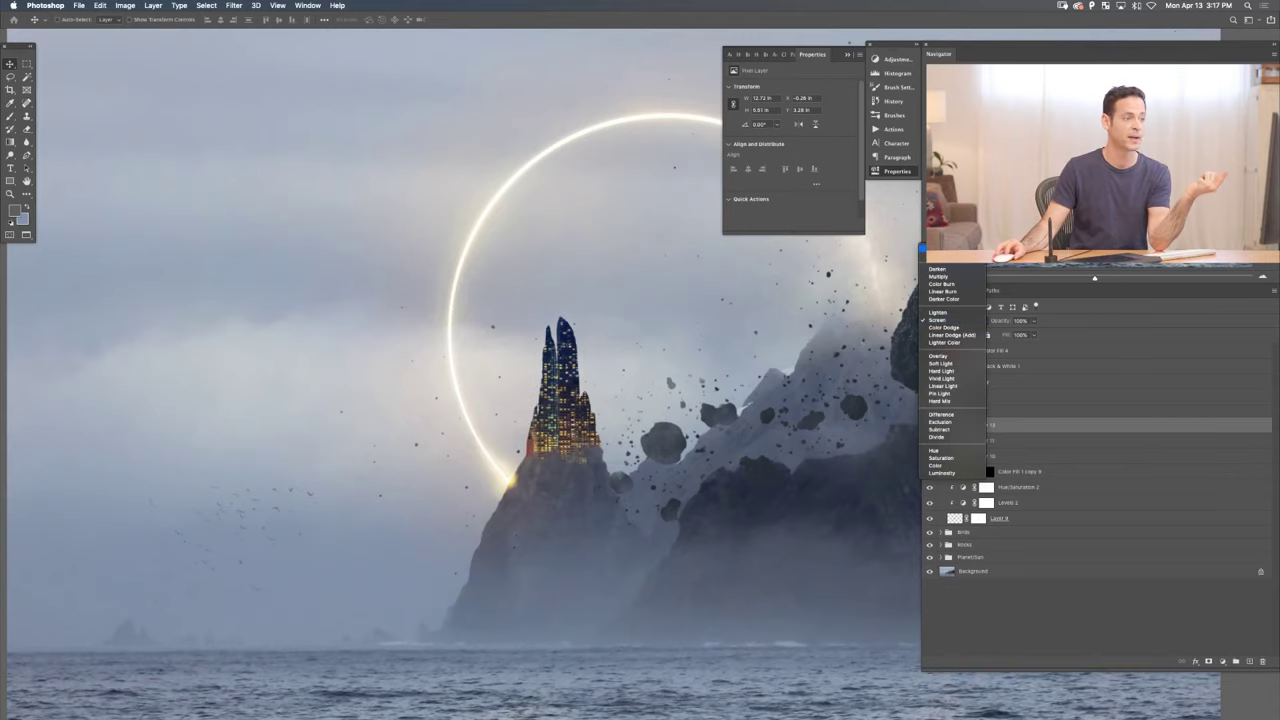
click(940, 249)
scroll(567, 435, up, 5)
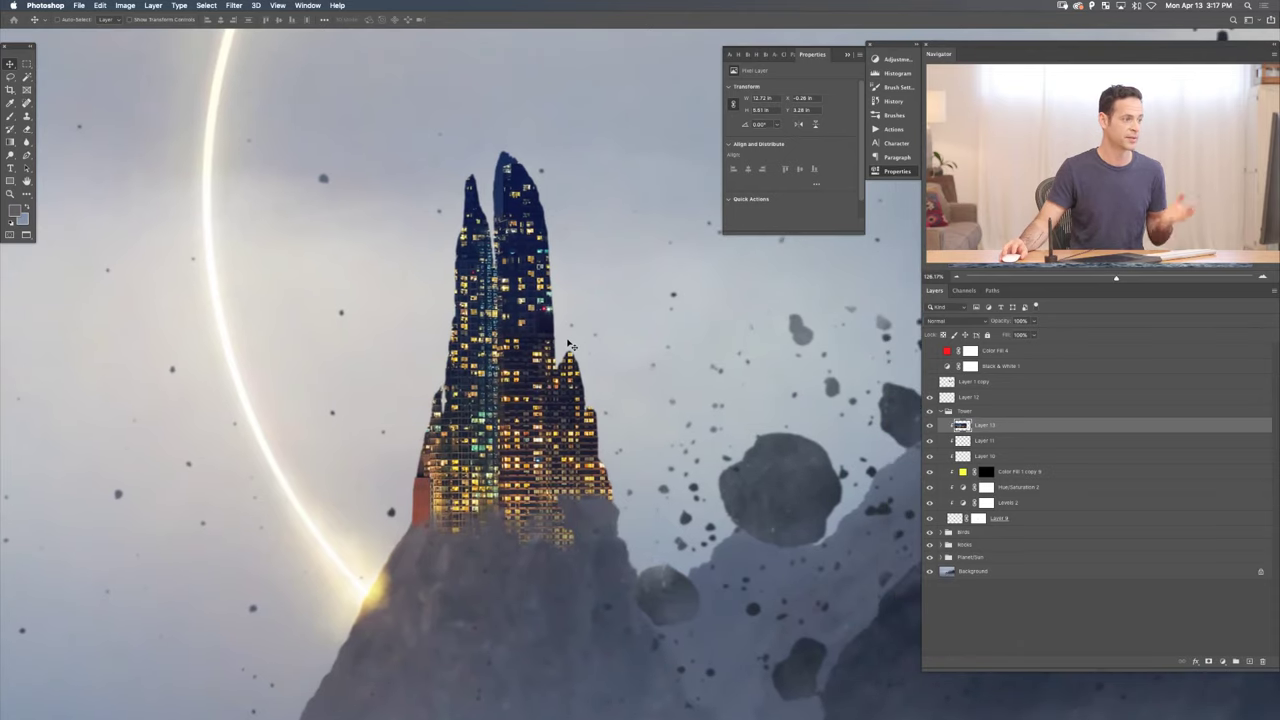
- Nudge the skyline, settle on Screen blending, and open Levels with Cmd+L
drag(598, 354, 604, 357)
click(940, 320)
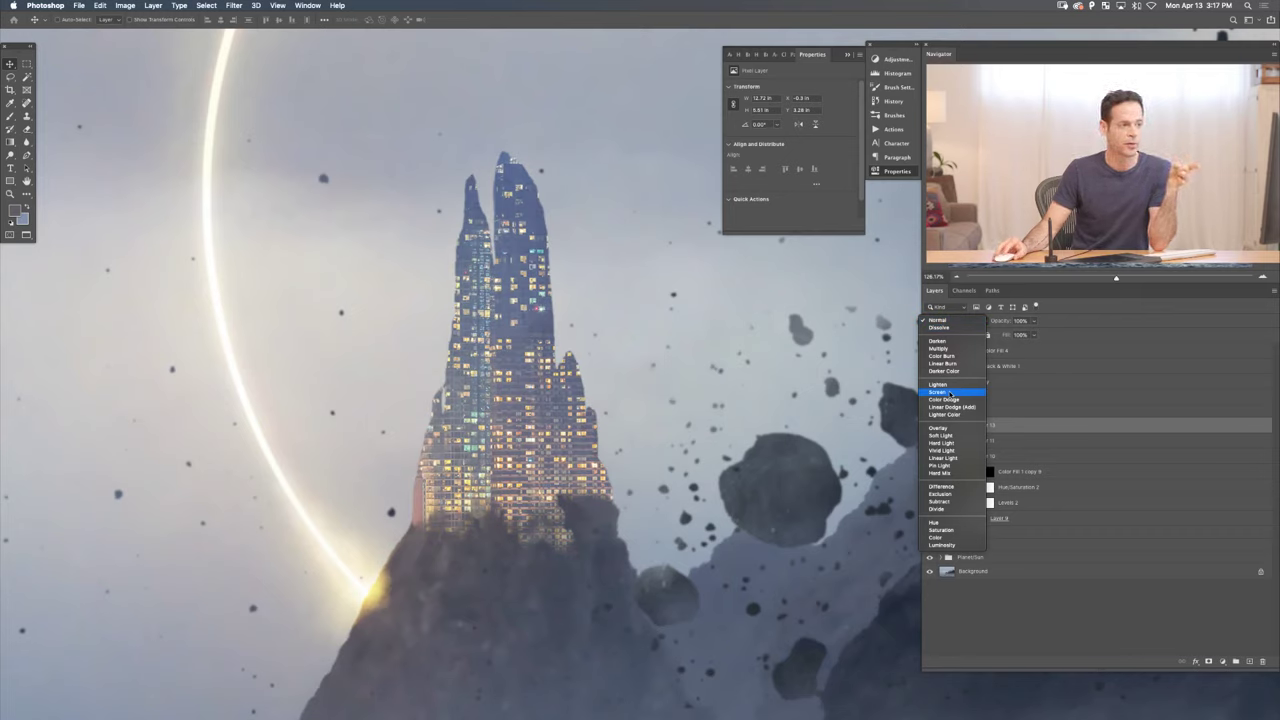
click(951, 392)
click(950, 322)
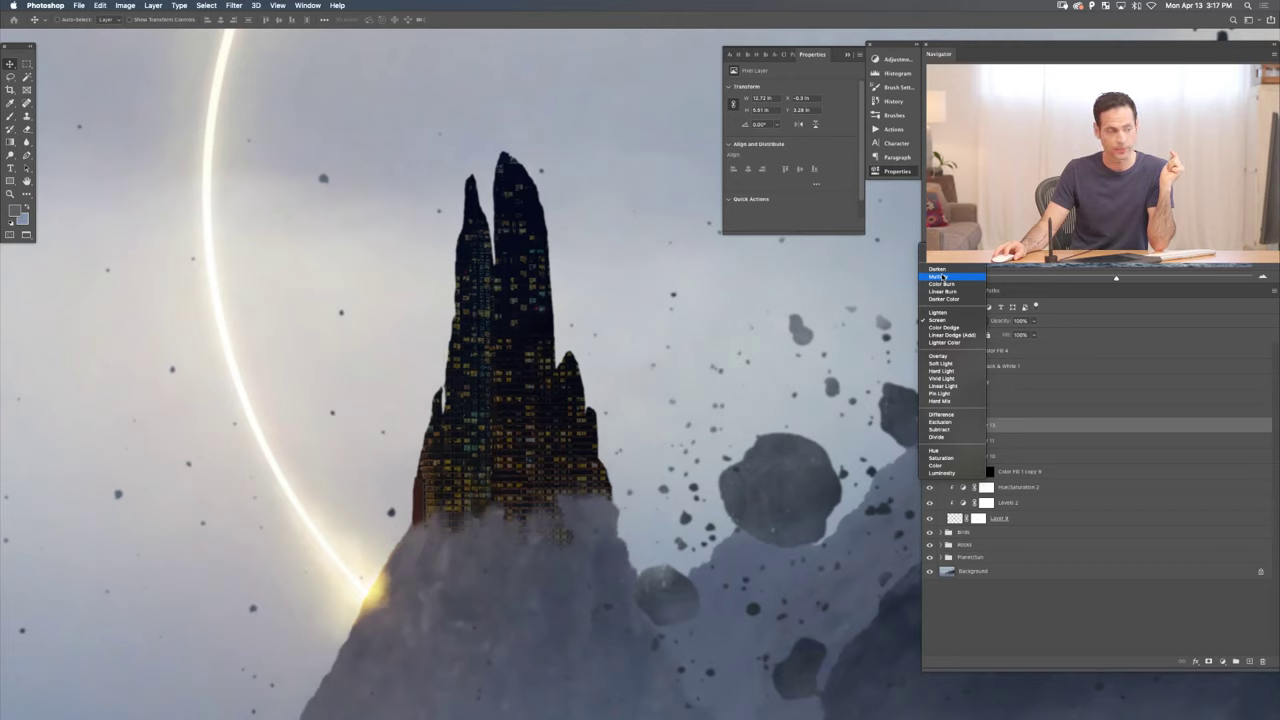
click(952, 320)
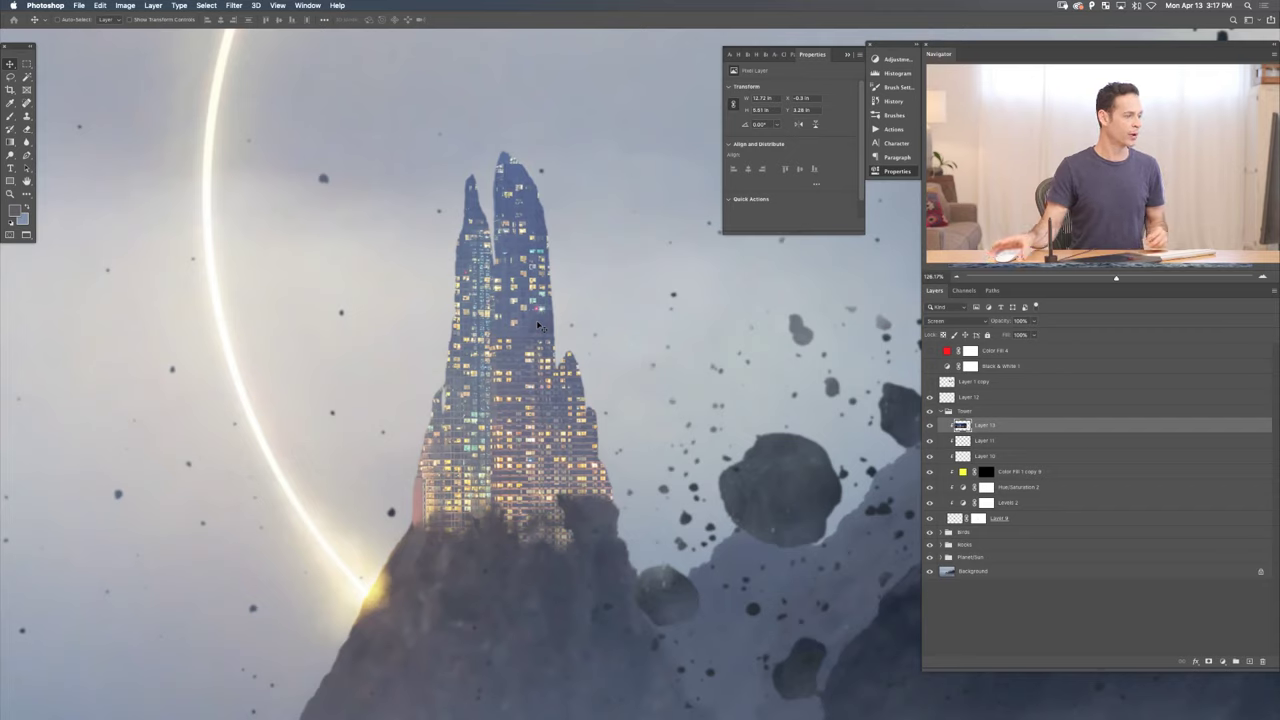
key(super+l)
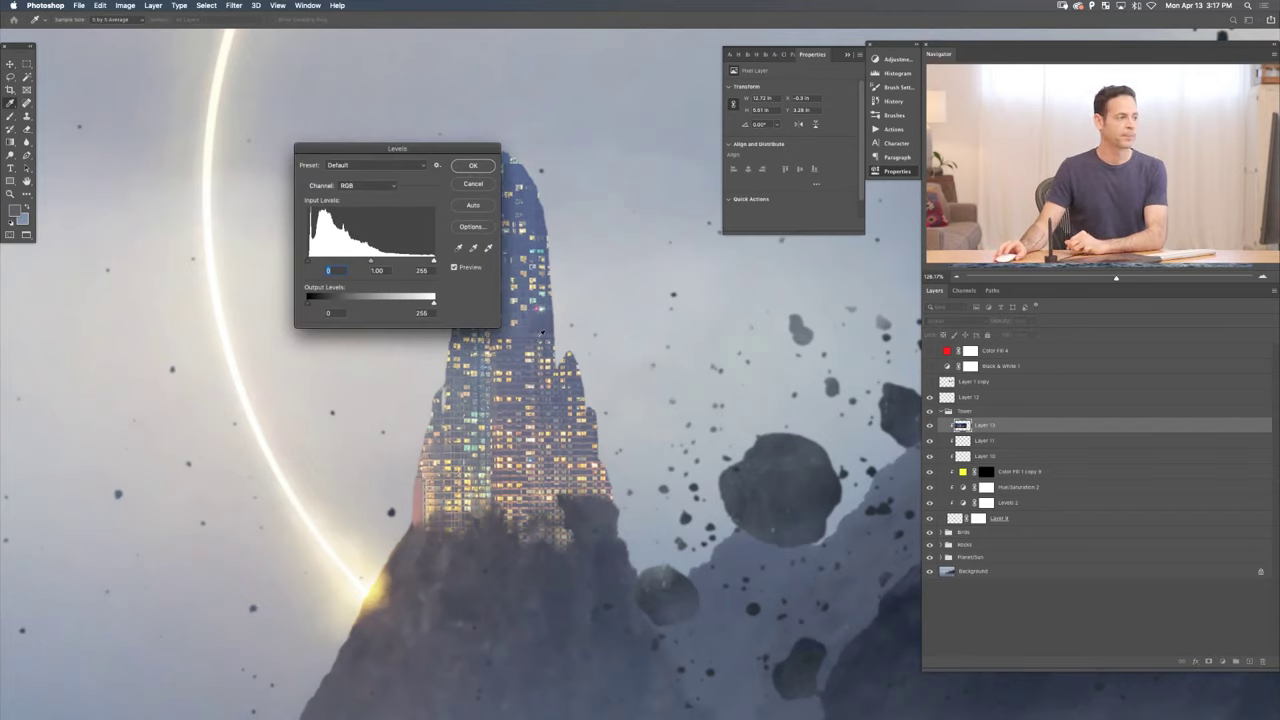
- Raise the skyline's Levels black input to about 66 so mainly lit windows glow
drag(427, 149, 322, 166)
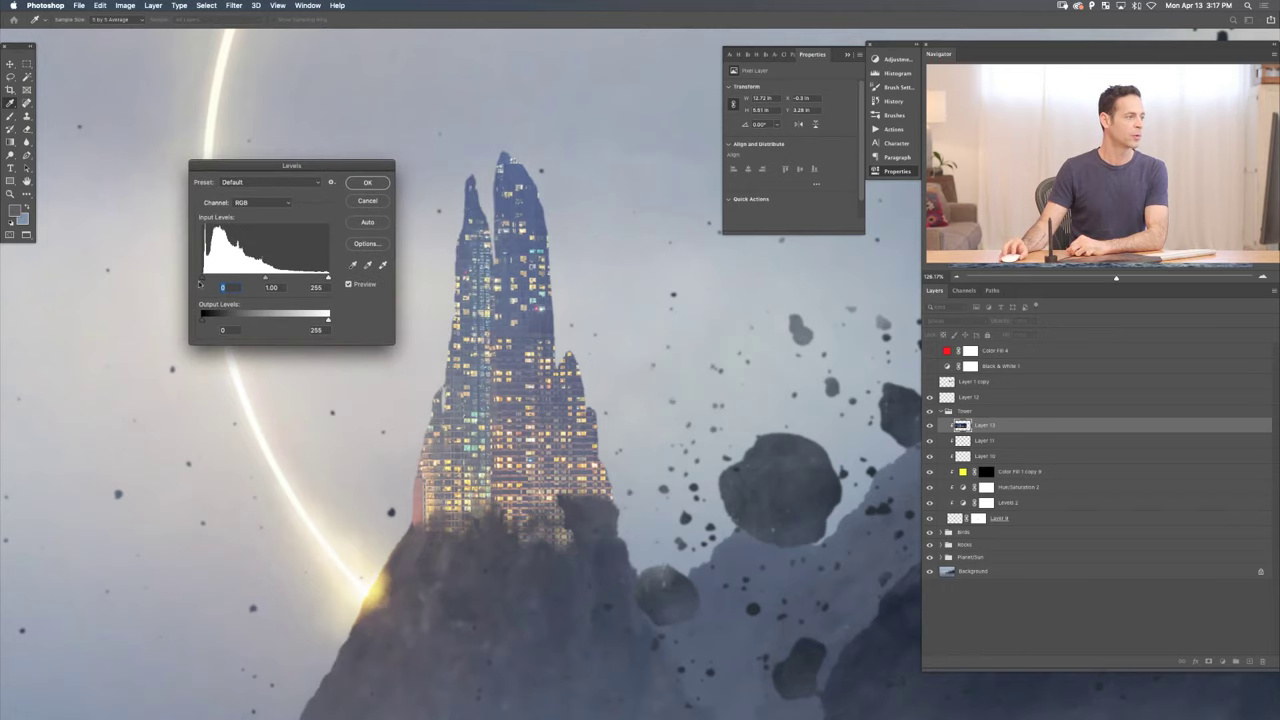
drag(203, 277, 236, 279)
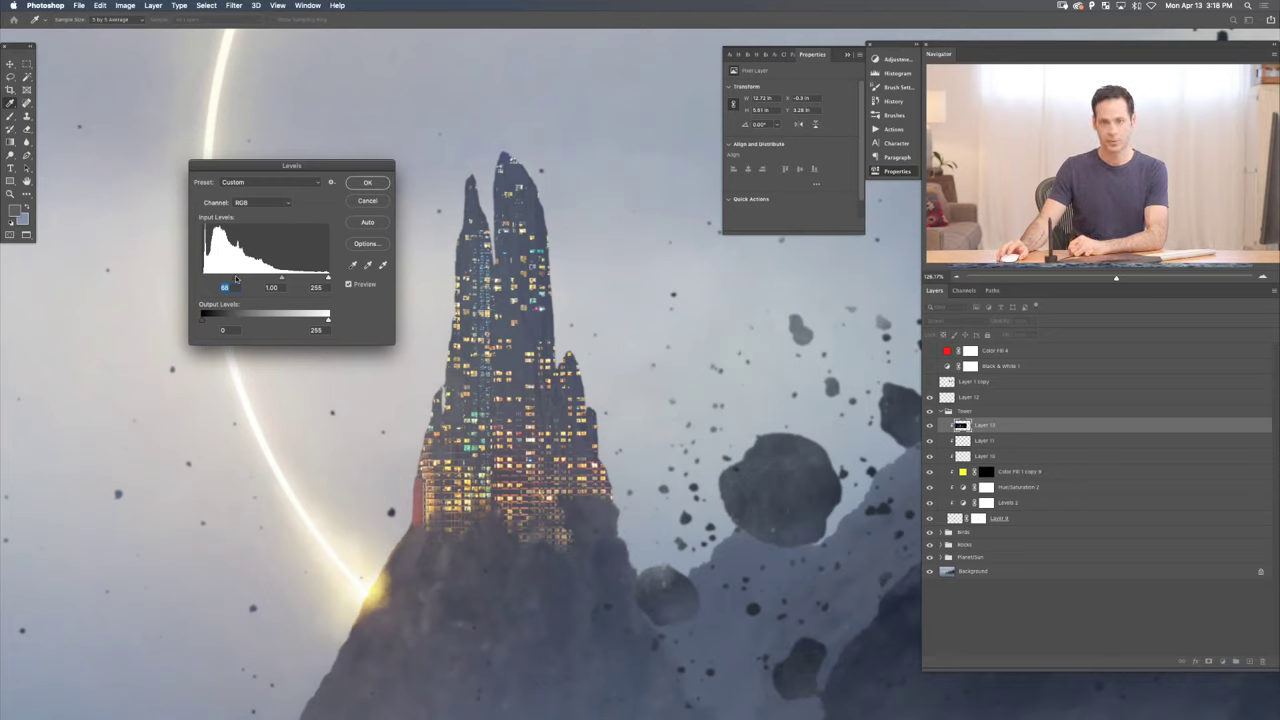
click(359, 183)
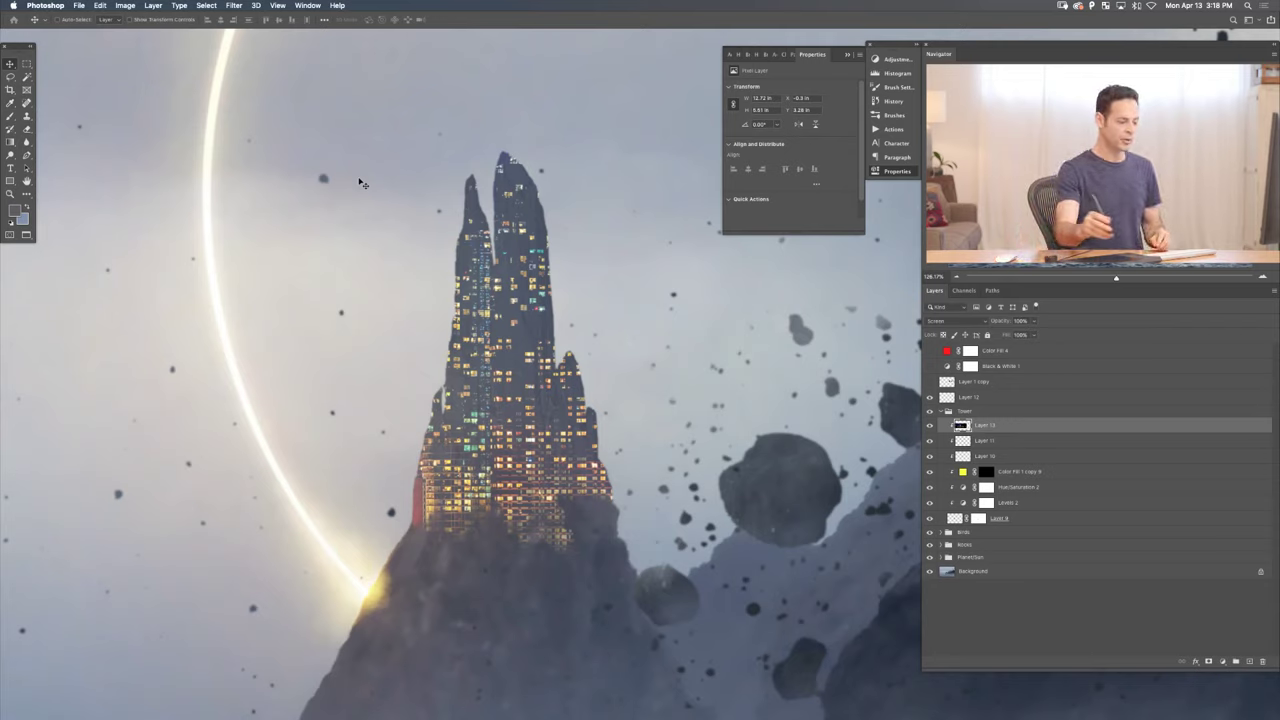
- Add a white mask to Layer 13 and paint black at 67%, then 96%, to fade the tower-base lights
key(super+shift+m)
key(d)
key(b)
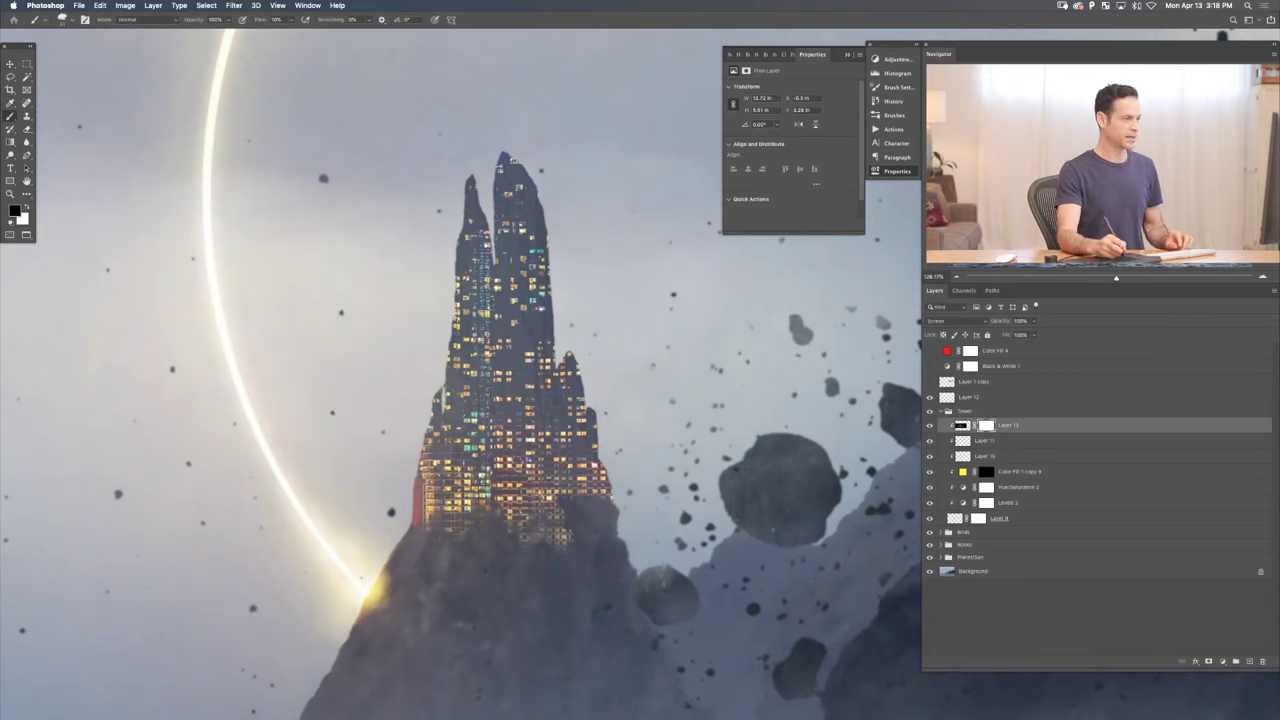
key(6)
key(7)
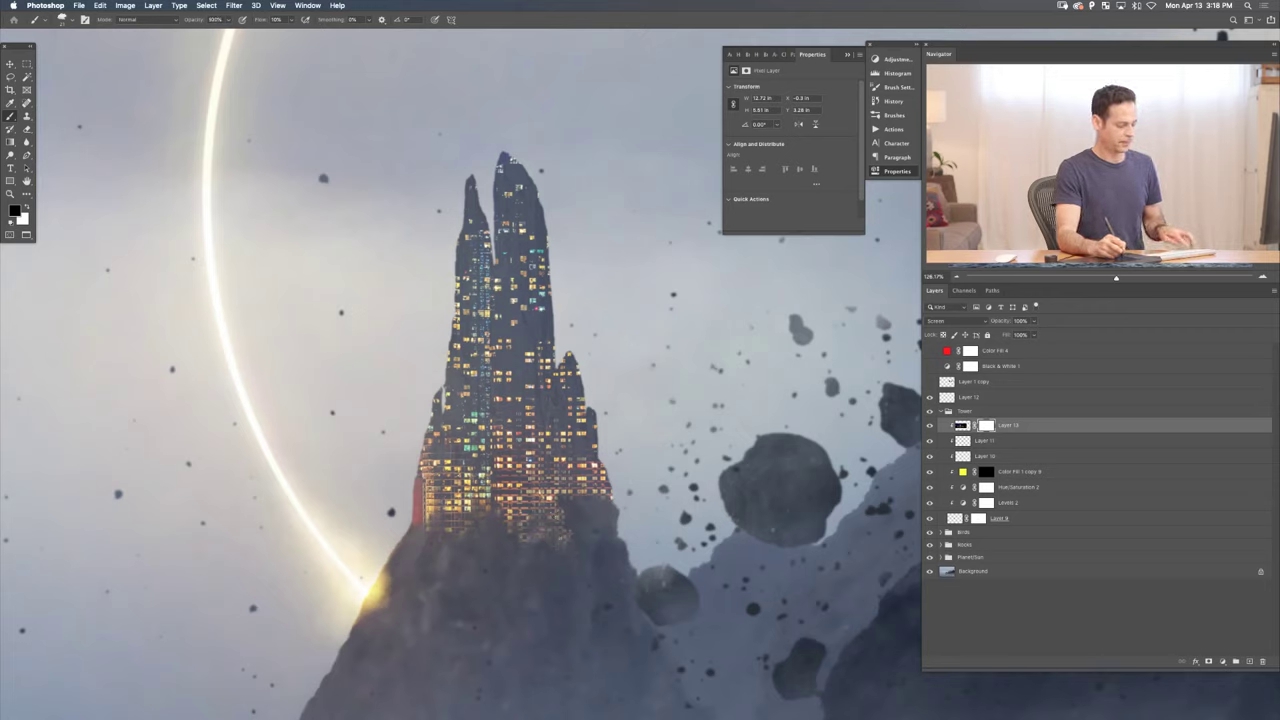
mouse_move(570, 538)
mouse_down()
mouse_move(546, 530)
mouse_move(515, 465)
mouse_move(596, 462)
mouse_up()
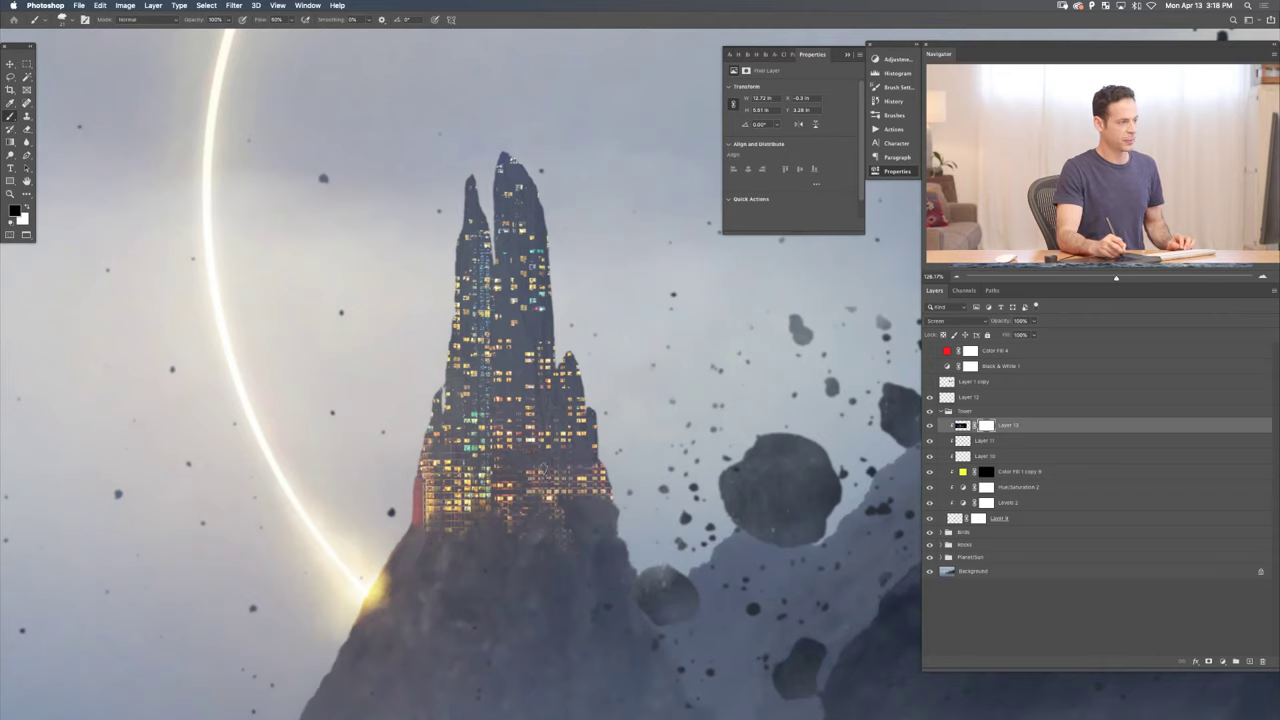
key(9)
key(6)
mouse_move(512, 474)
mouse_down()
mouse_move(550, 499)
mouse_move(596, 490)
mouse_up()
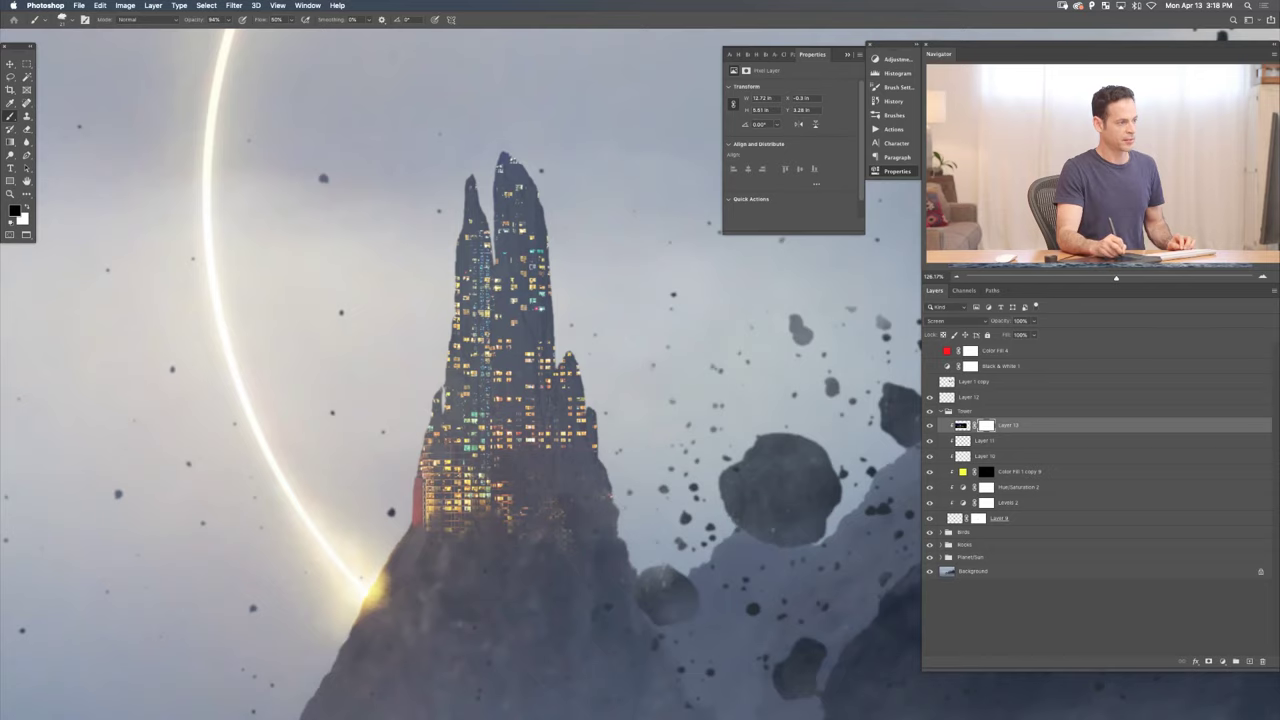
- With a larger brush at 100% opacity and 60% flow, fade the lower tower lights into the rock
right_click(561, 487)
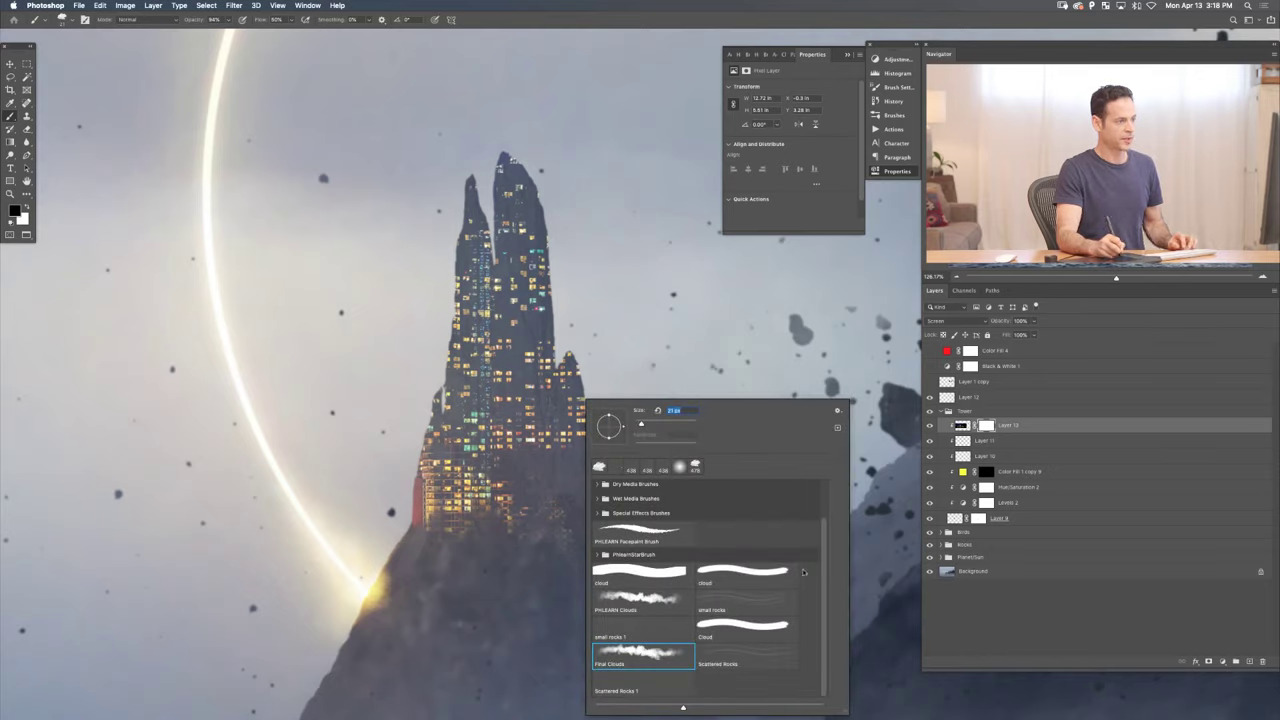
scroll(820, 566, up, 2)
double_click(644, 494)
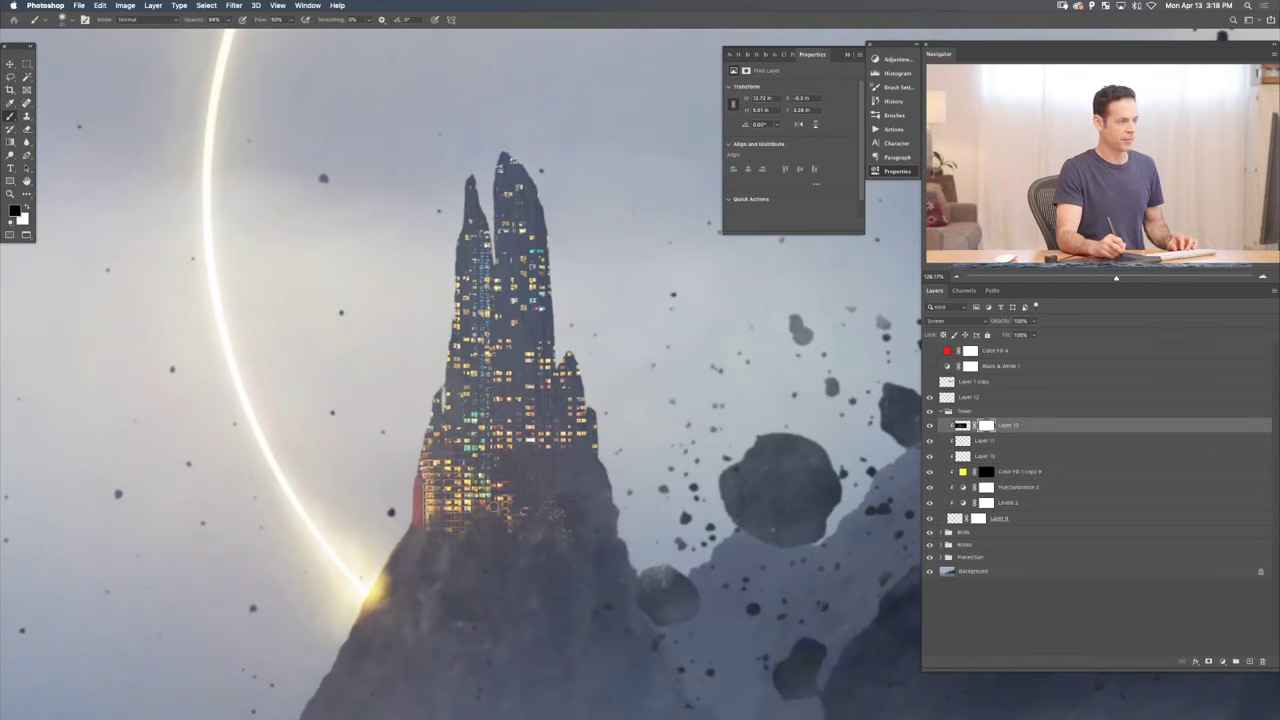
drag(508, 497, 528, 537)
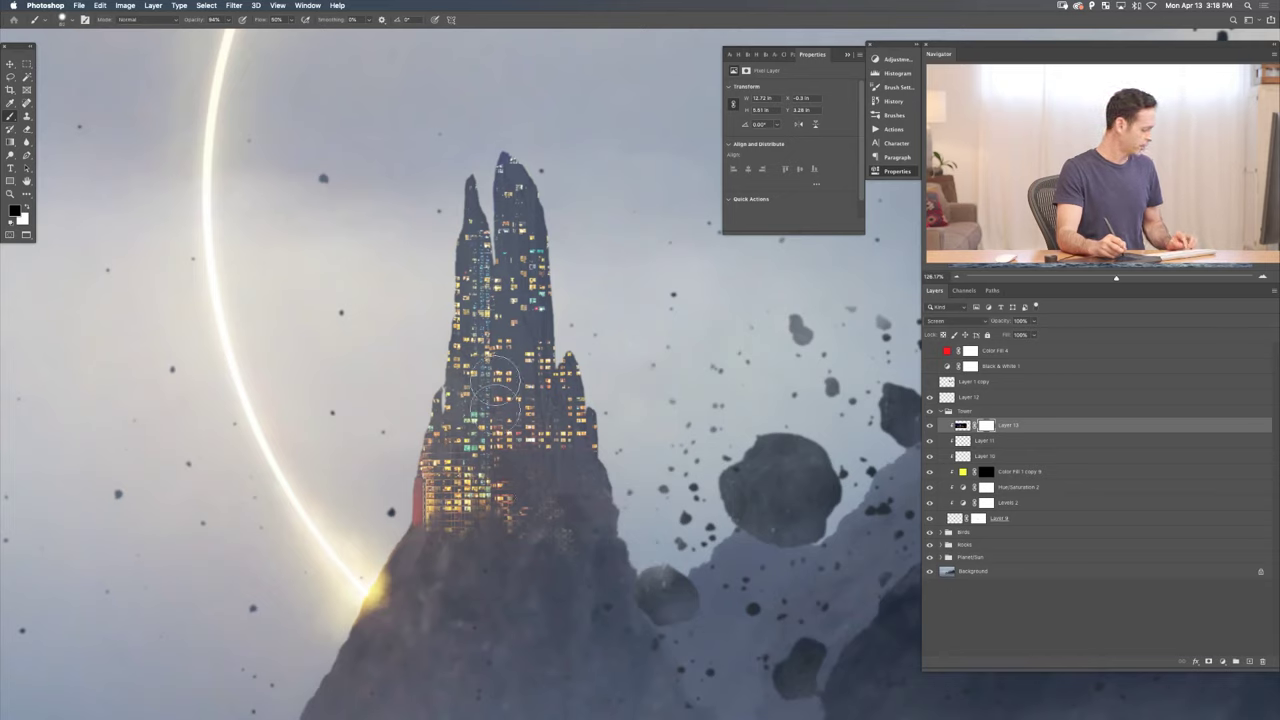
key(0)
key(shift+6)
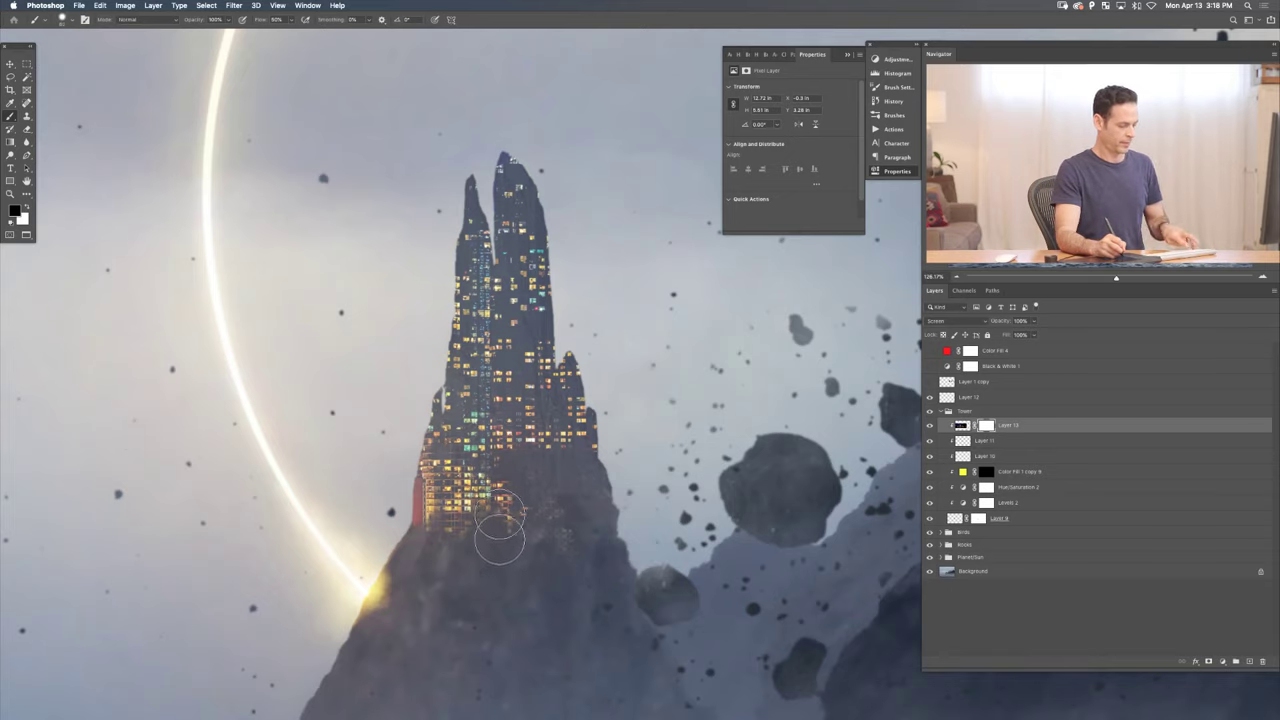
mouse_move(475, 560)
mouse_down()
mouse_move(543, 528)
mouse_move(537, 500)
mouse_up()
mouse_move(466, 463)
mouse_down()
mouse_move(486, 506)
mouse_move(551, 509)
mouse_move(537, 486)
mouse_move(549, 474)
mouse_move(510, 480)
mouse_up()
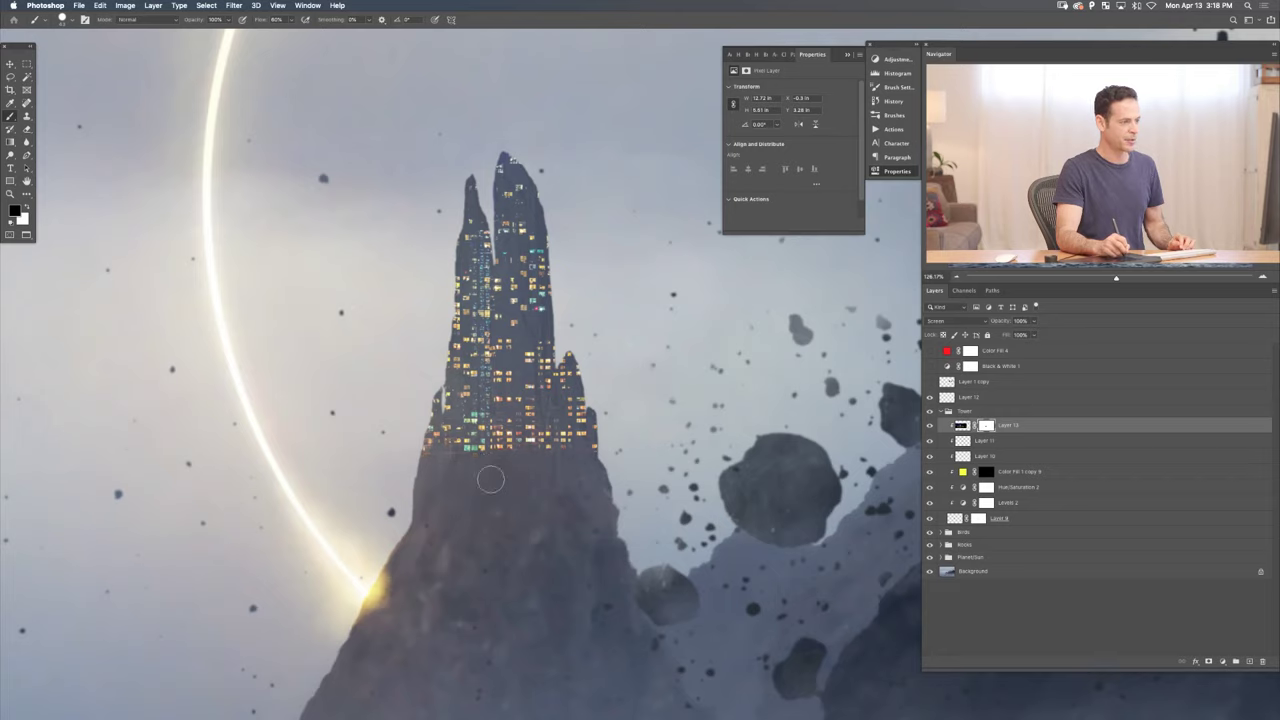
- With a small brush, darken a few lit windows near the base and on the tower's left edge
mouse_move(465, 470)
mouse_down()
mouse_move(481, 460)
mouse_move(485, 413)
mouse_up()
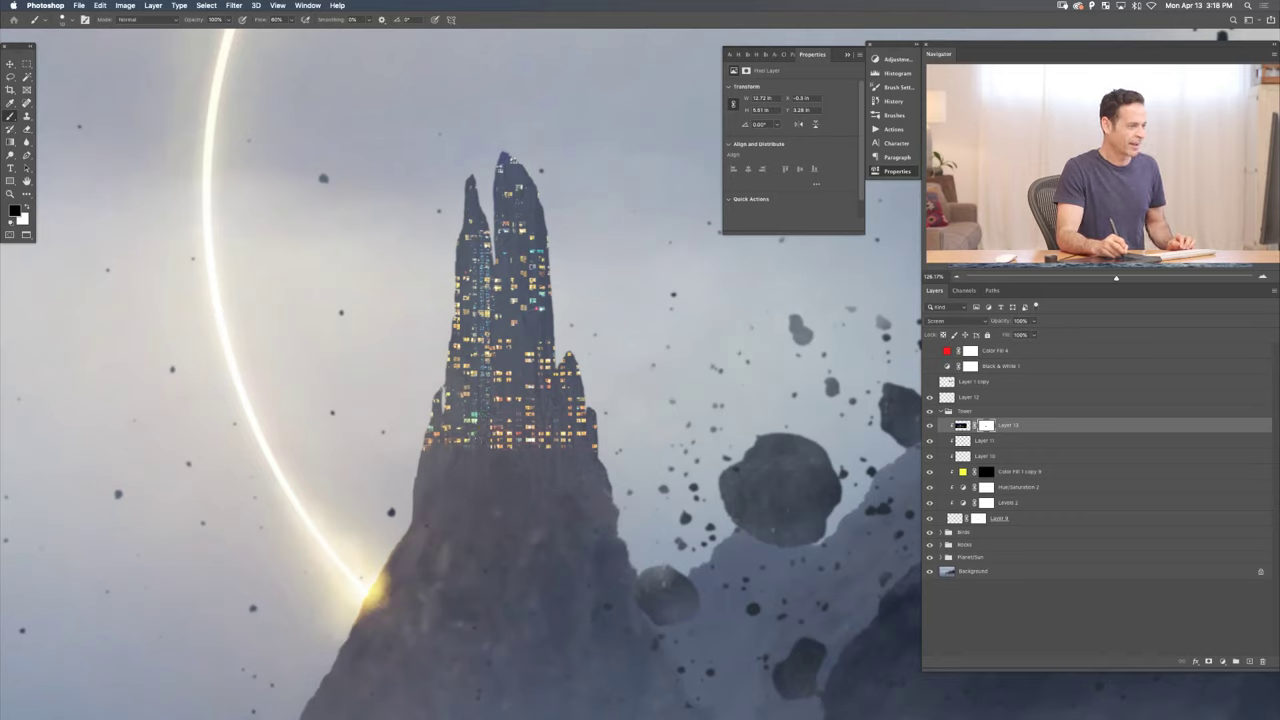
drag(457, 432, 458, 428)
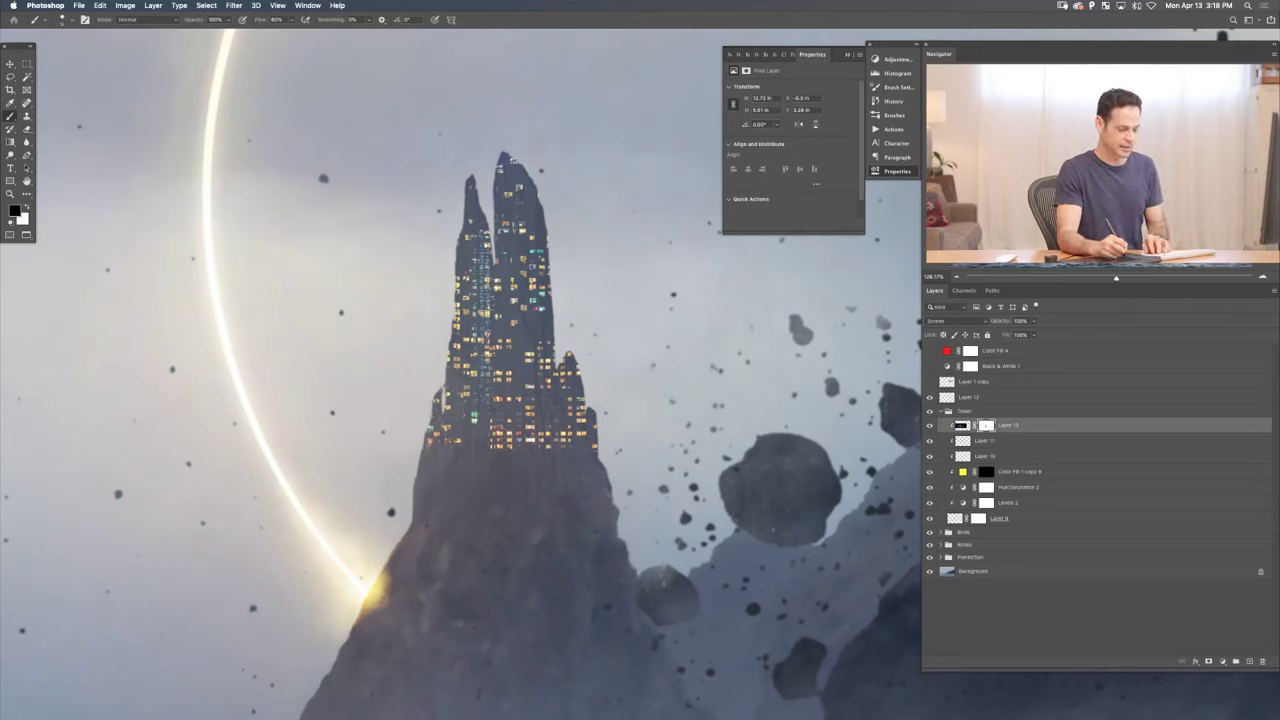
mouse_move(455, 304)
mouse_down()
mouse_move(454, 318)
mouse_move(456, 276)
mouse_up()
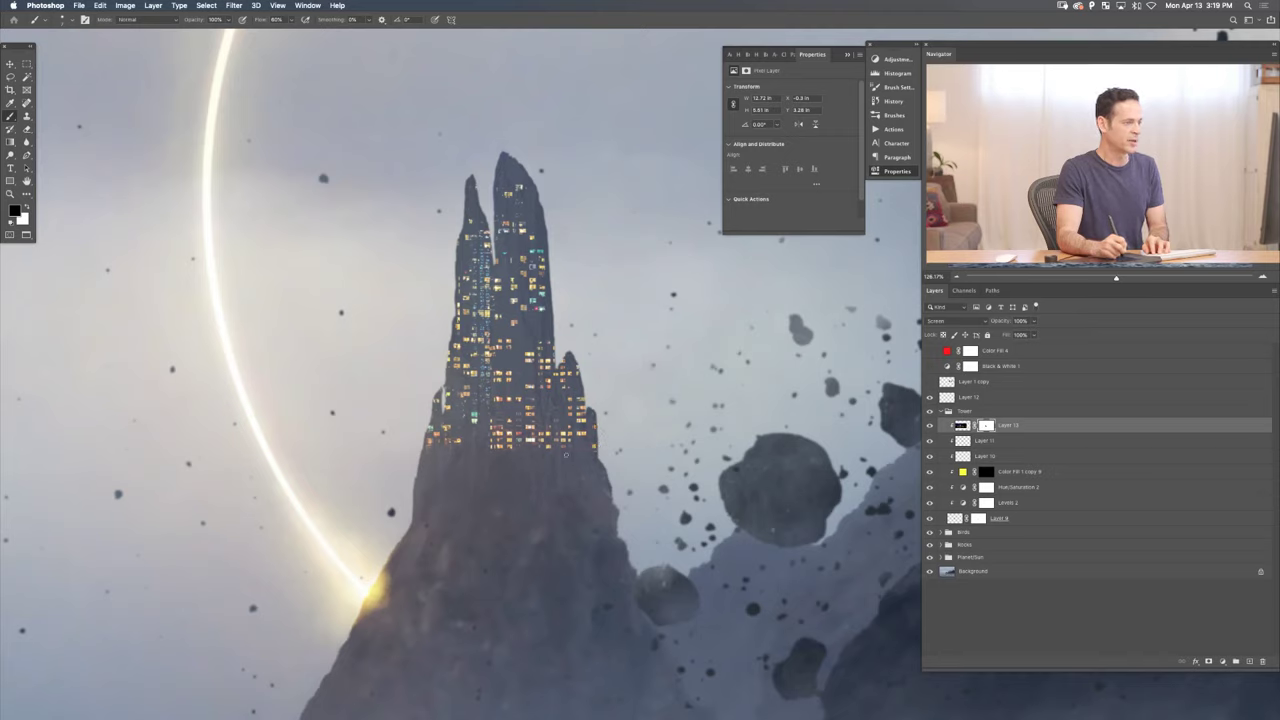
drag(509, 432, 509, 446)
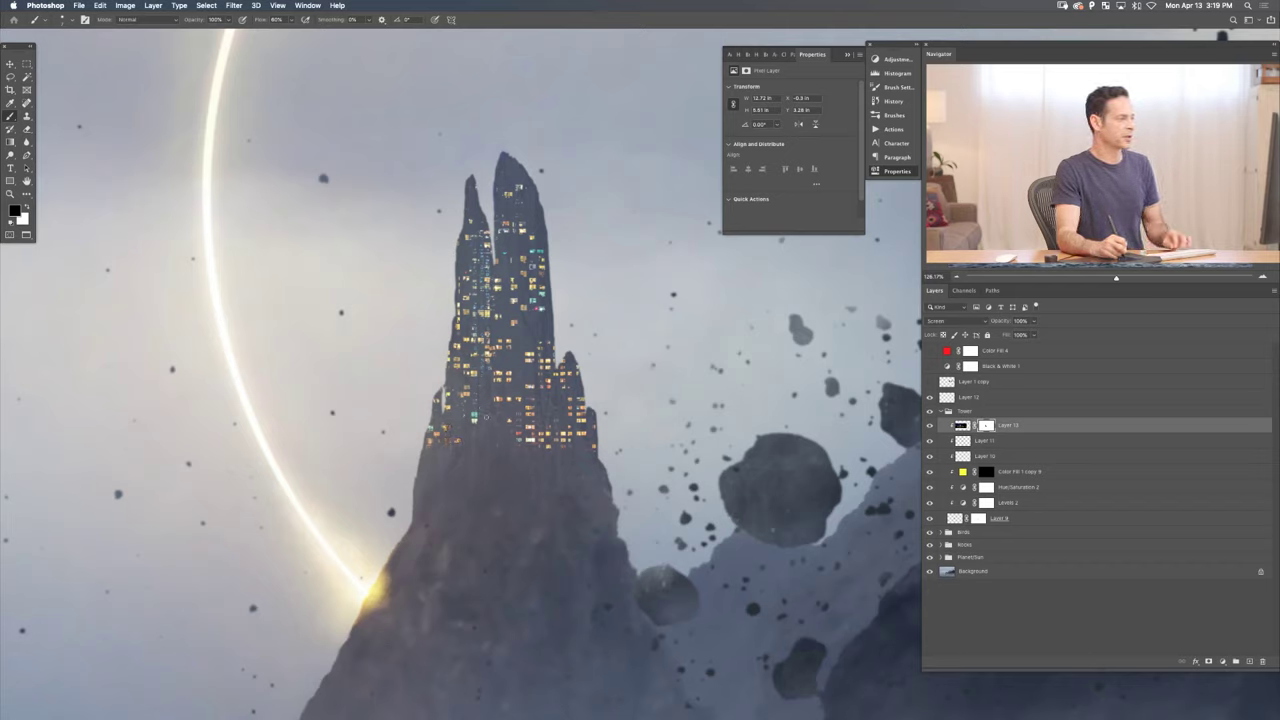
- Apply a 0.7-pixel Gaussian Blur to Layer 13's pixels and zoom out to see the whole scene
click(962, 426)
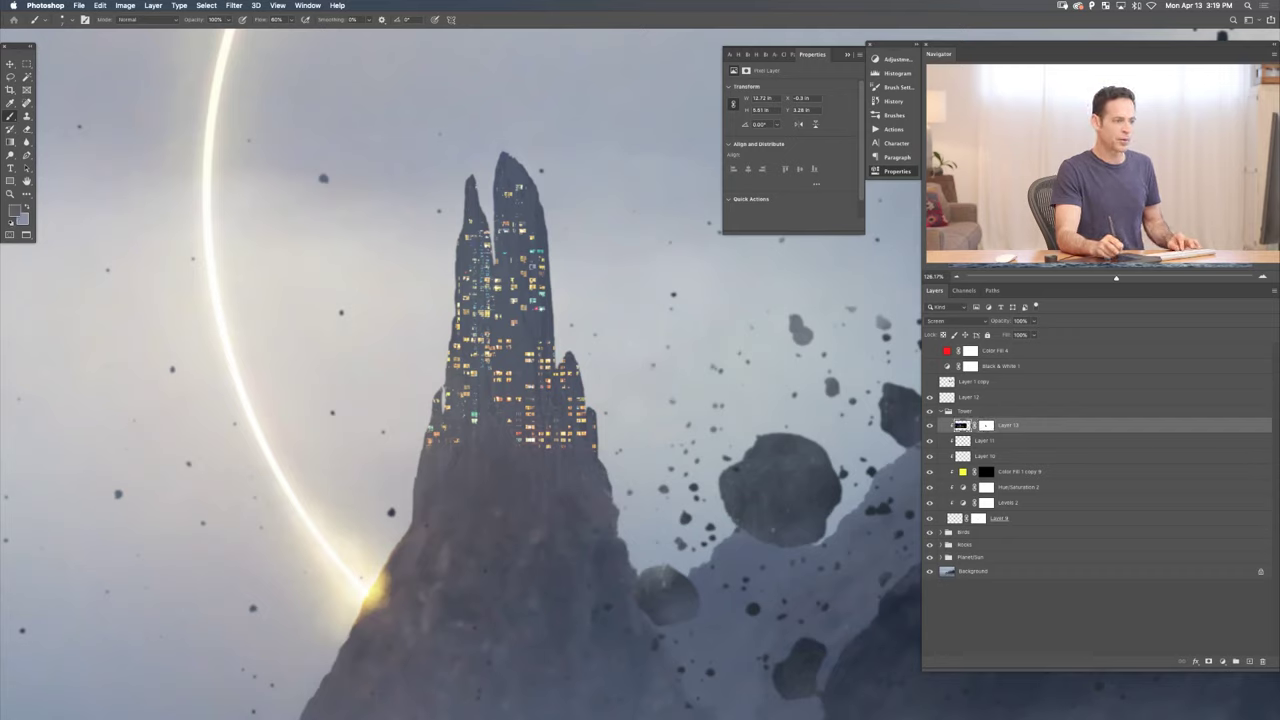
click(234, 5)
mouse_move(271, 127)
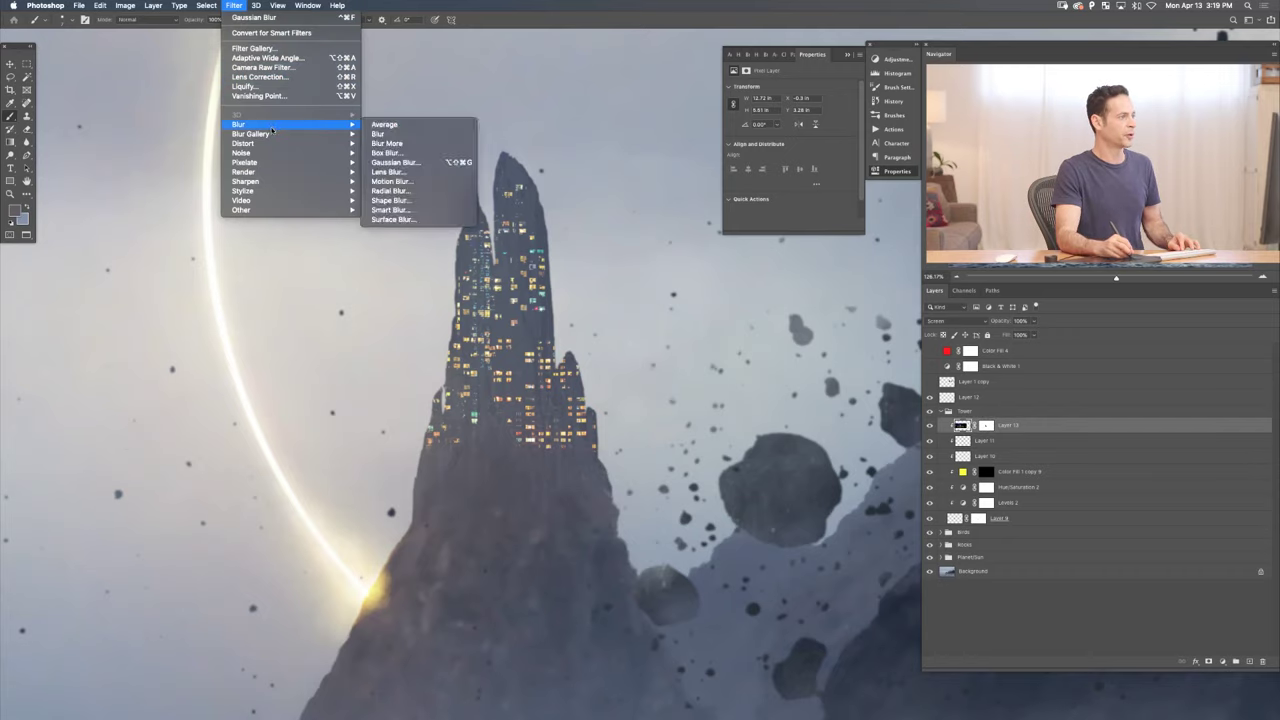
click(395, 162)
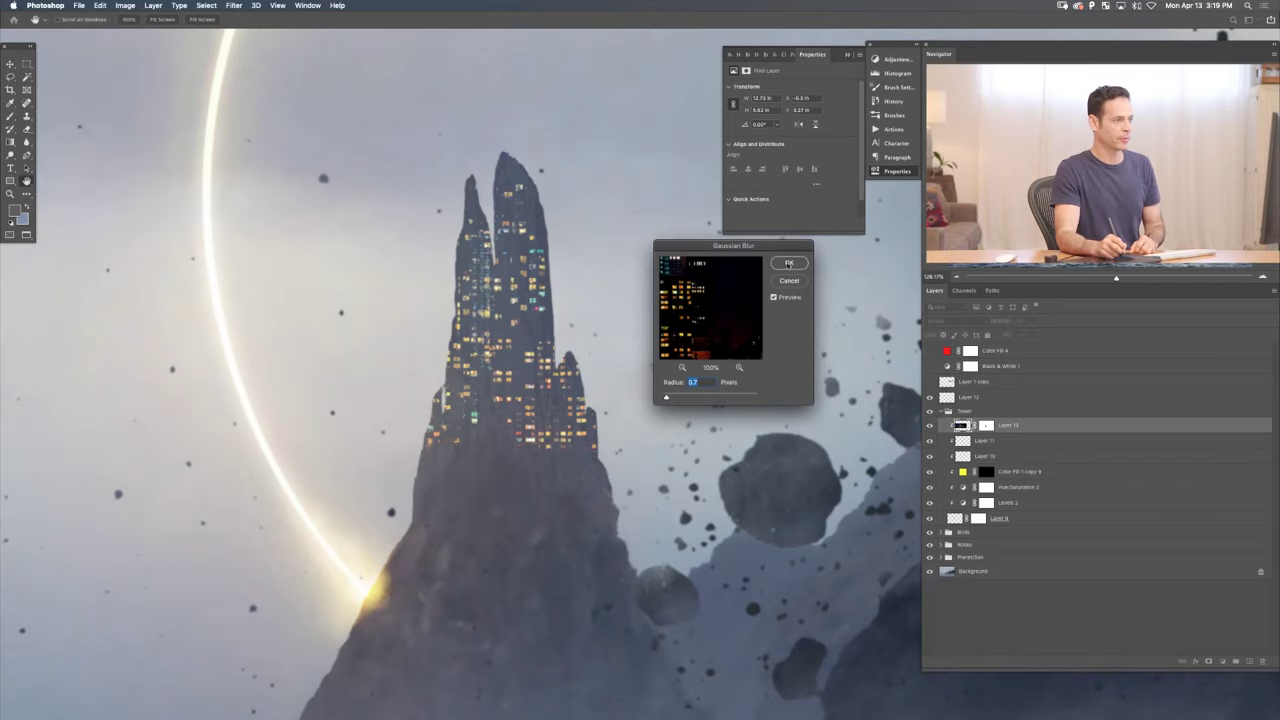
click(789, 264)
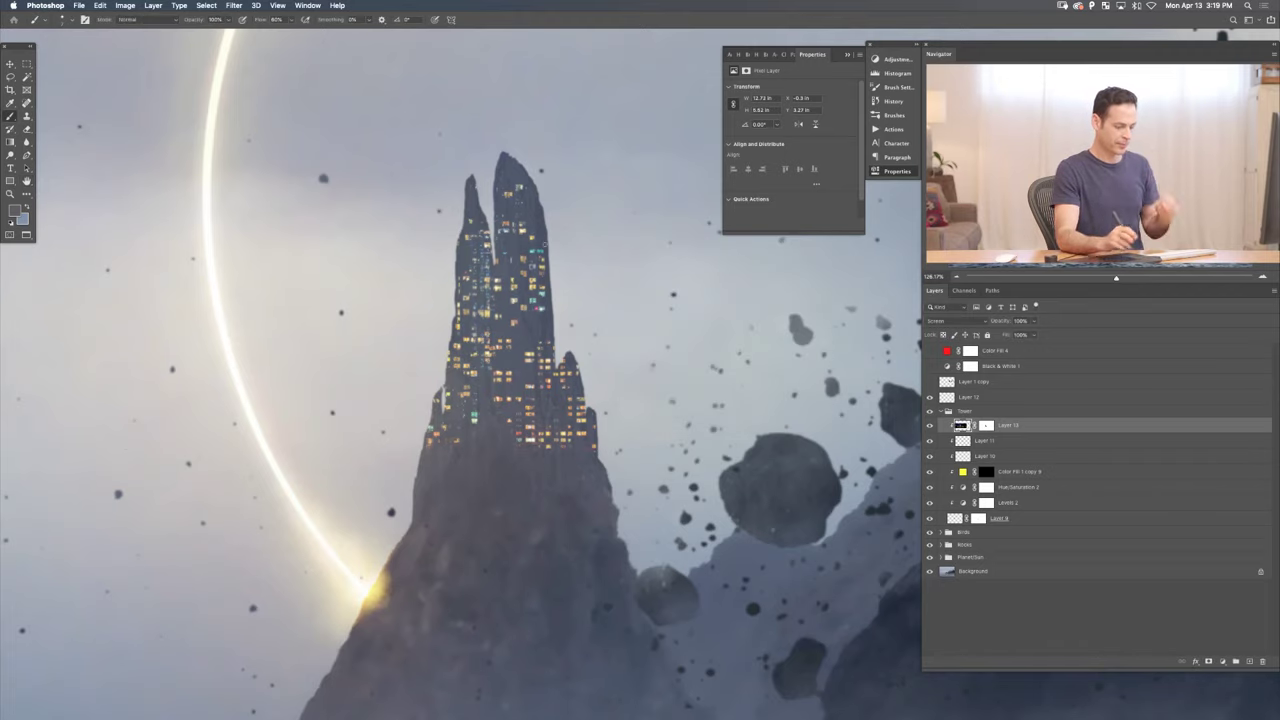
key(super+minus)
key(super+minus)
key(super+minus)
key(super+minus)
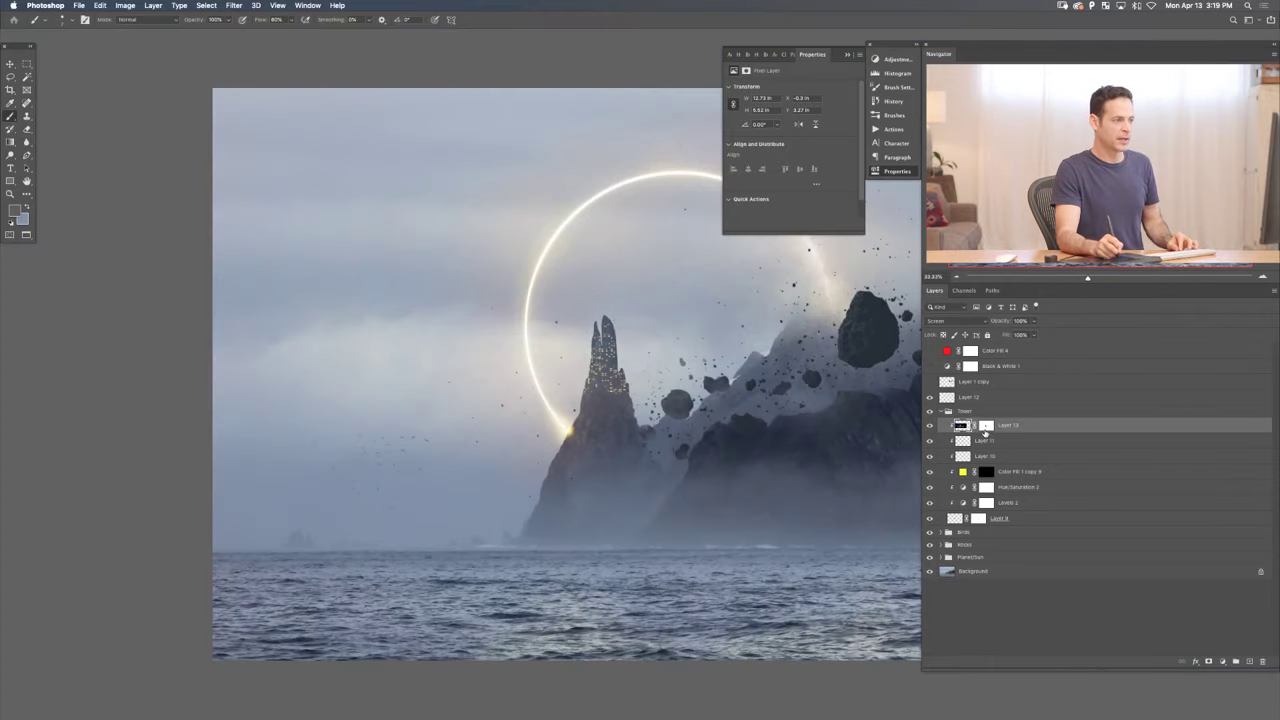
- On Layer 13's mask, paint black to hide unwanted windows on the spire
click(985, 428)
scroll(620, 400, up, 1)
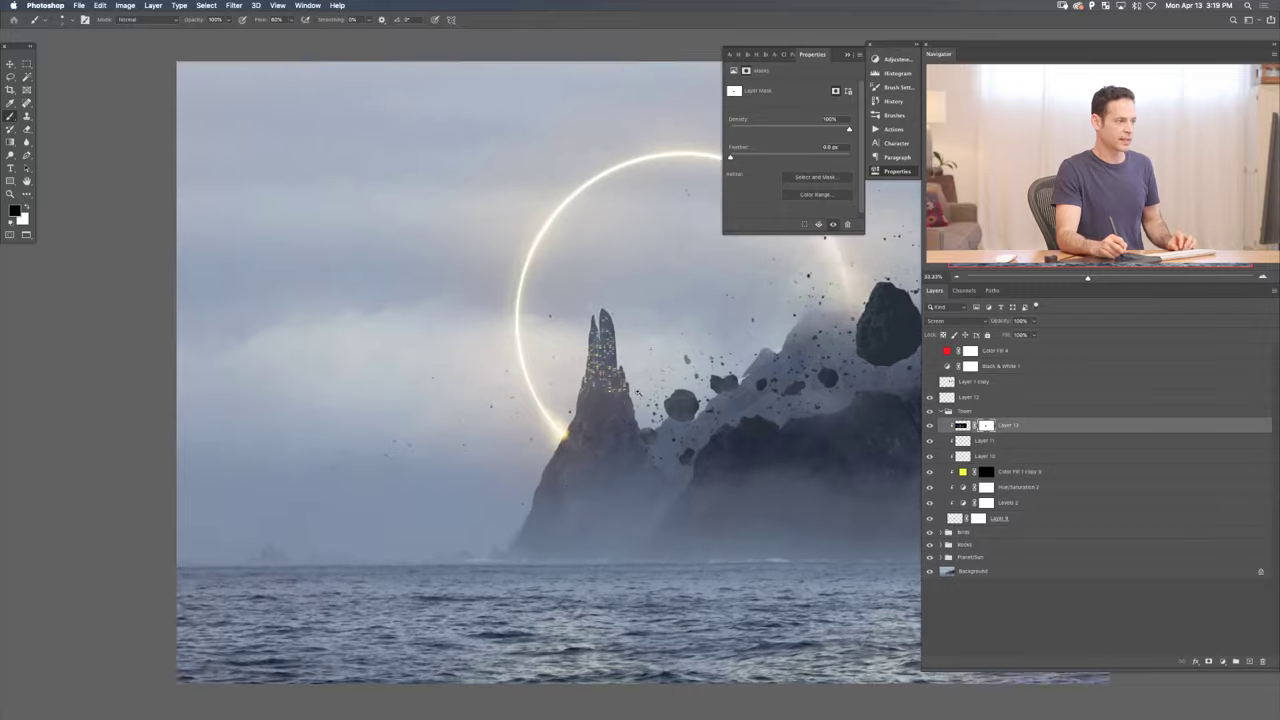
scroll(620, 400, up, 3)
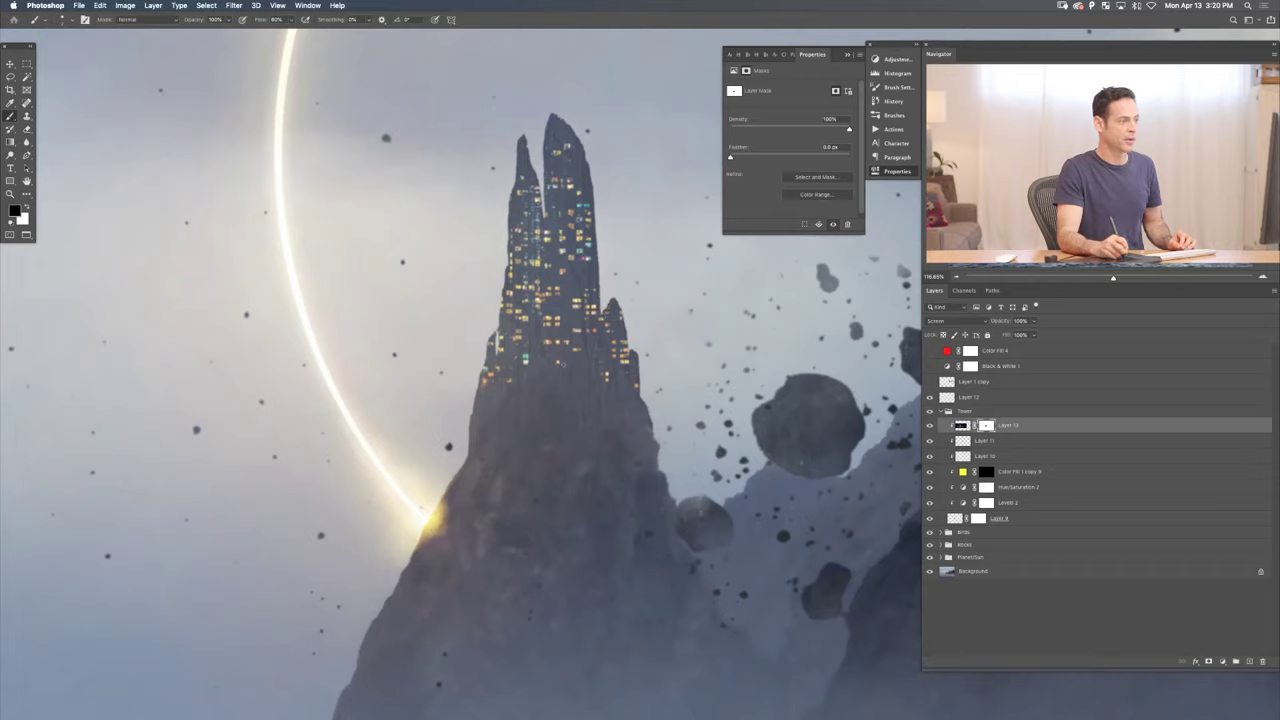
scroll(661, 445, down, 5)
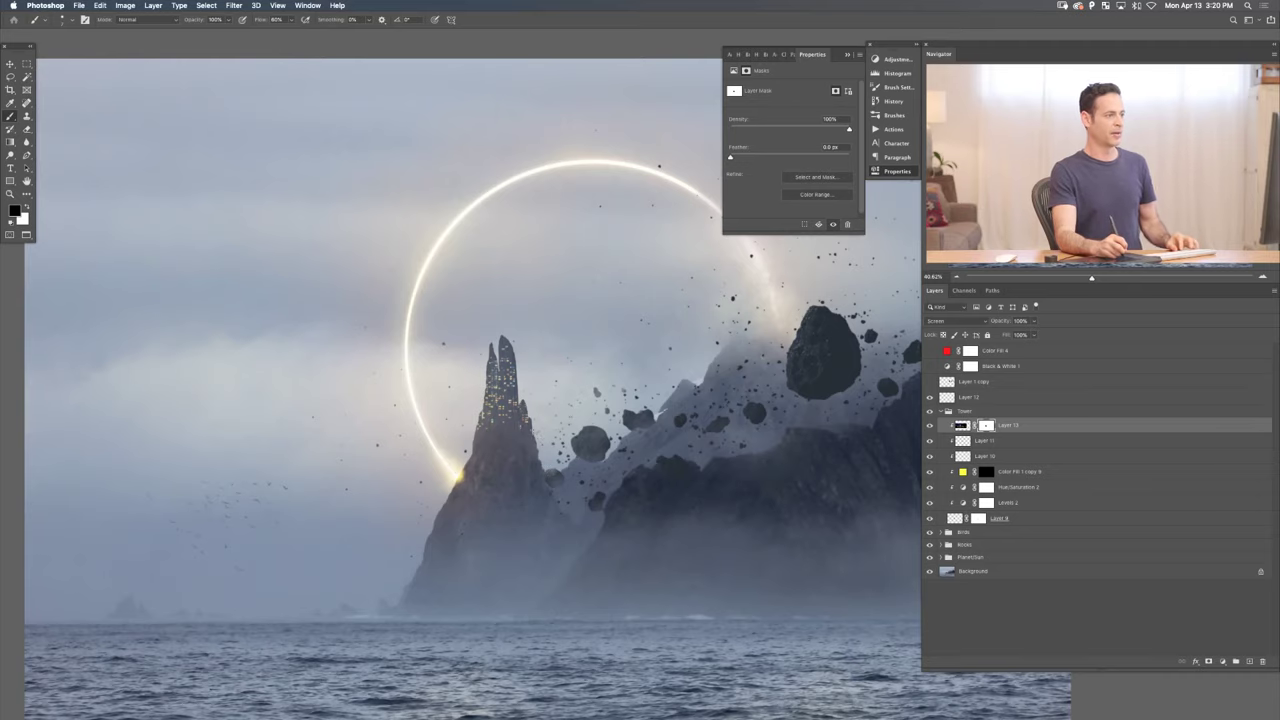
scroll(492, 430, up, 6)
scroll(492, 430, up, 1)
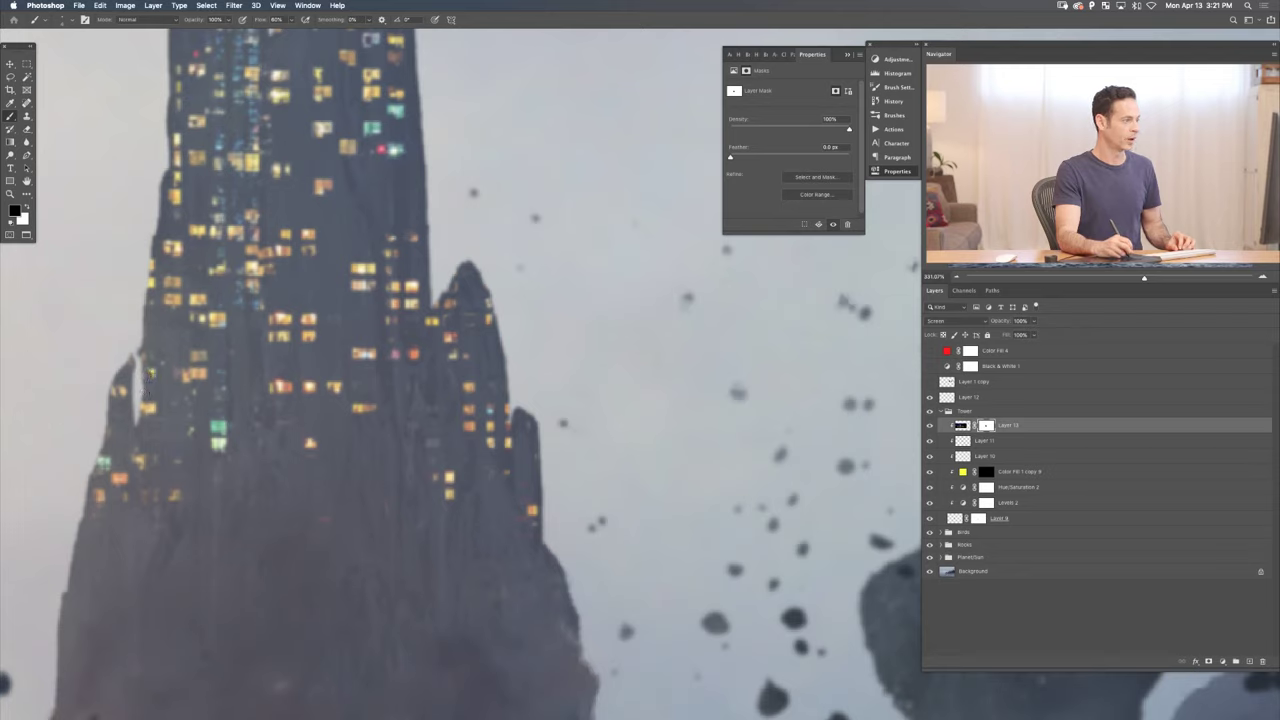
- Swap to white and paint back more of the lit windows
key(x)
scroll(405, 425, down, 5)
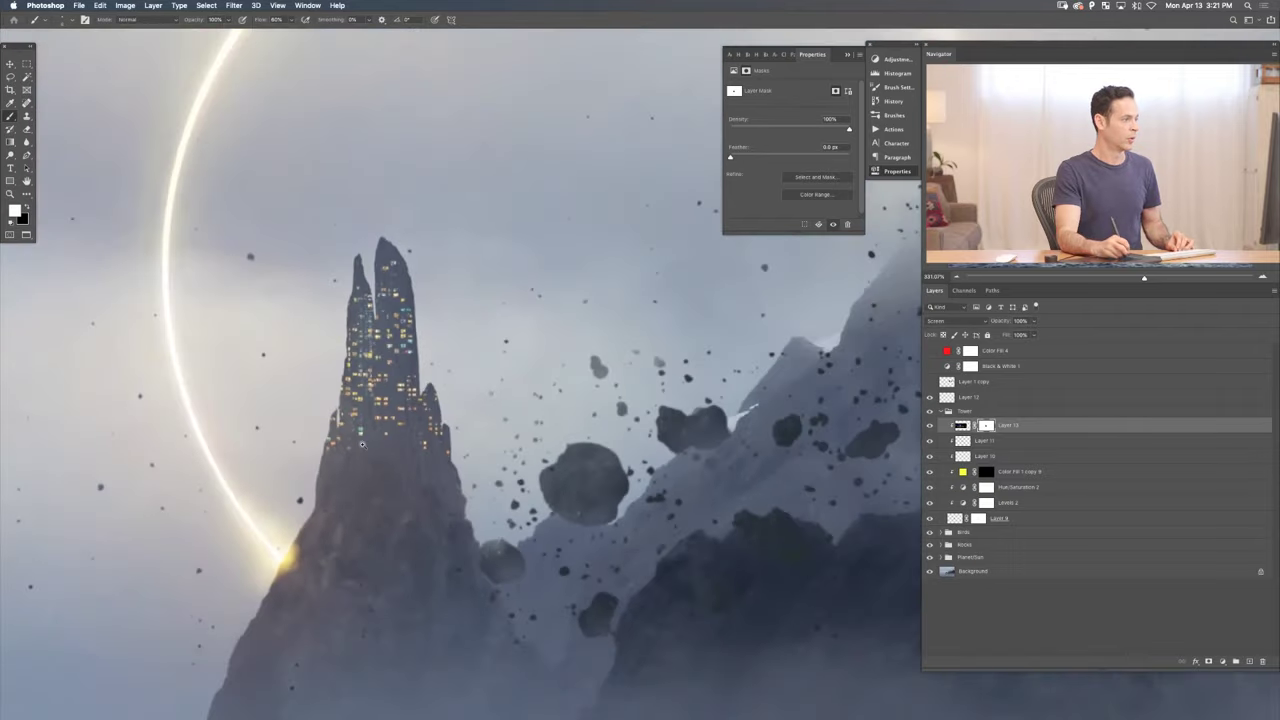
scroll(362, 444, down, 5)
scroll(400, 430, up, 10)
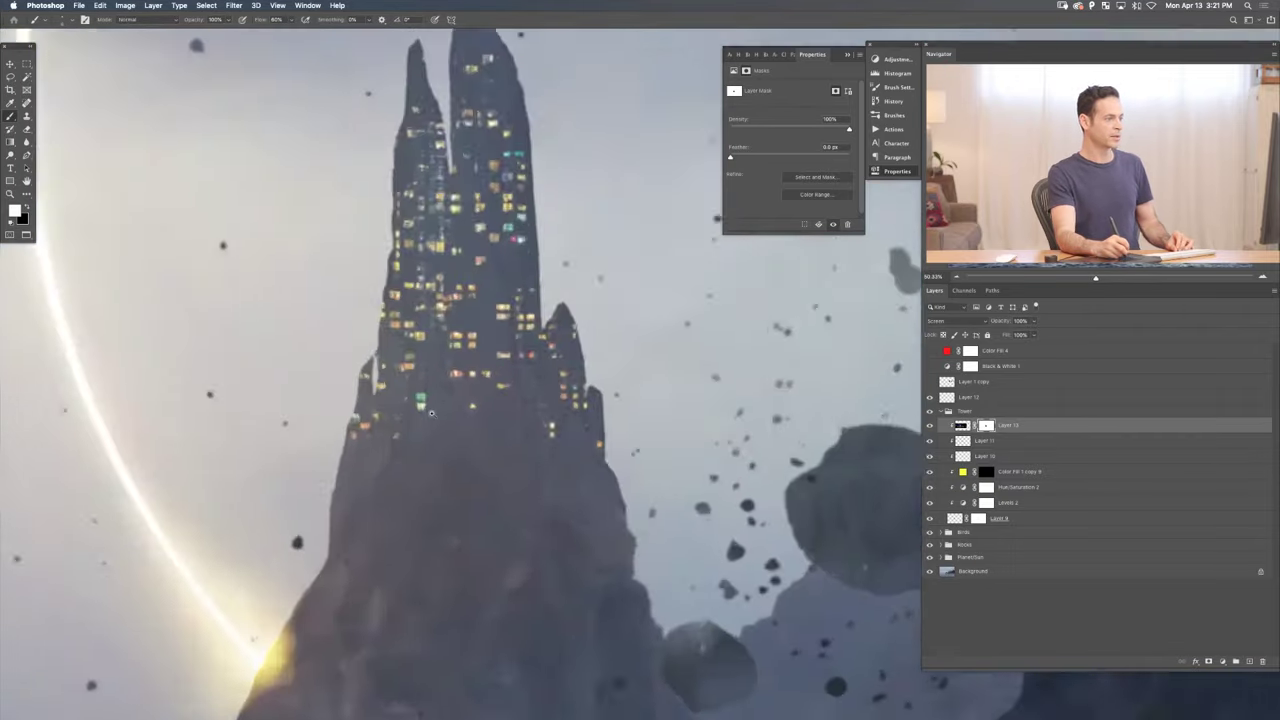
scroll(431, 412, up, 8)
- Swap back to black to hide stray windows, then collapse the Properties panel
key(x)
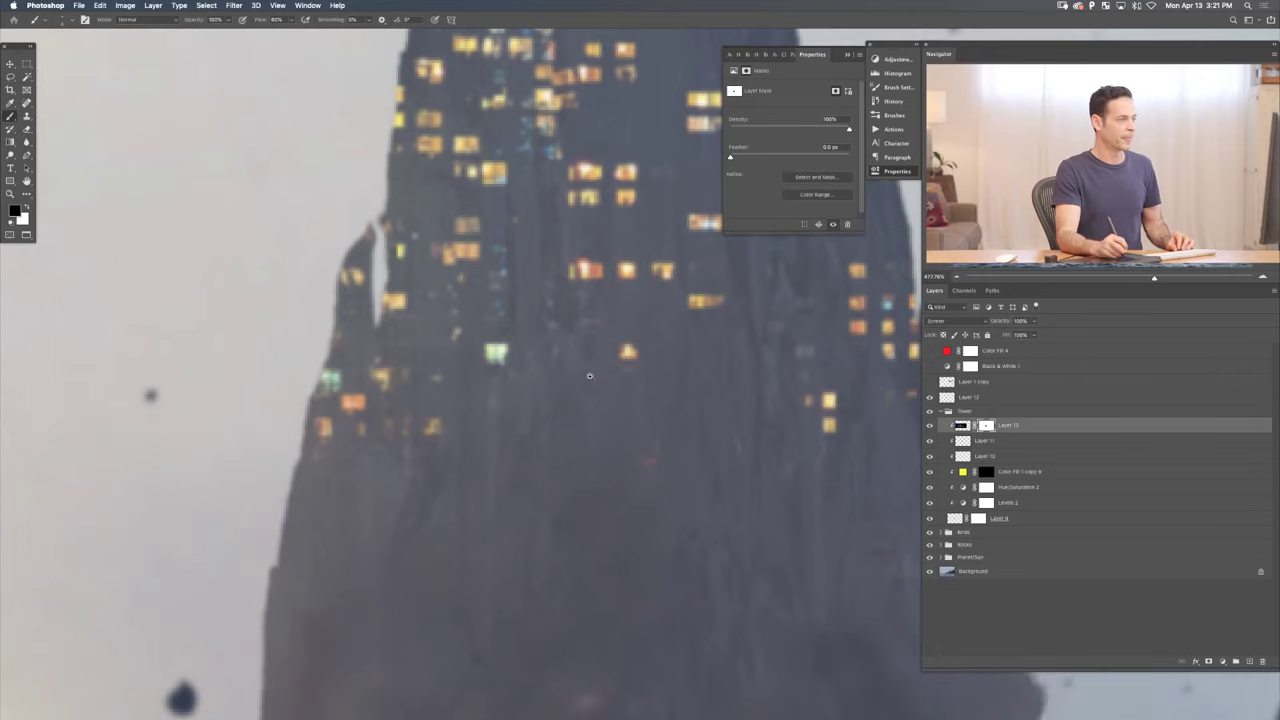
scroll(589, 376, down, 10)
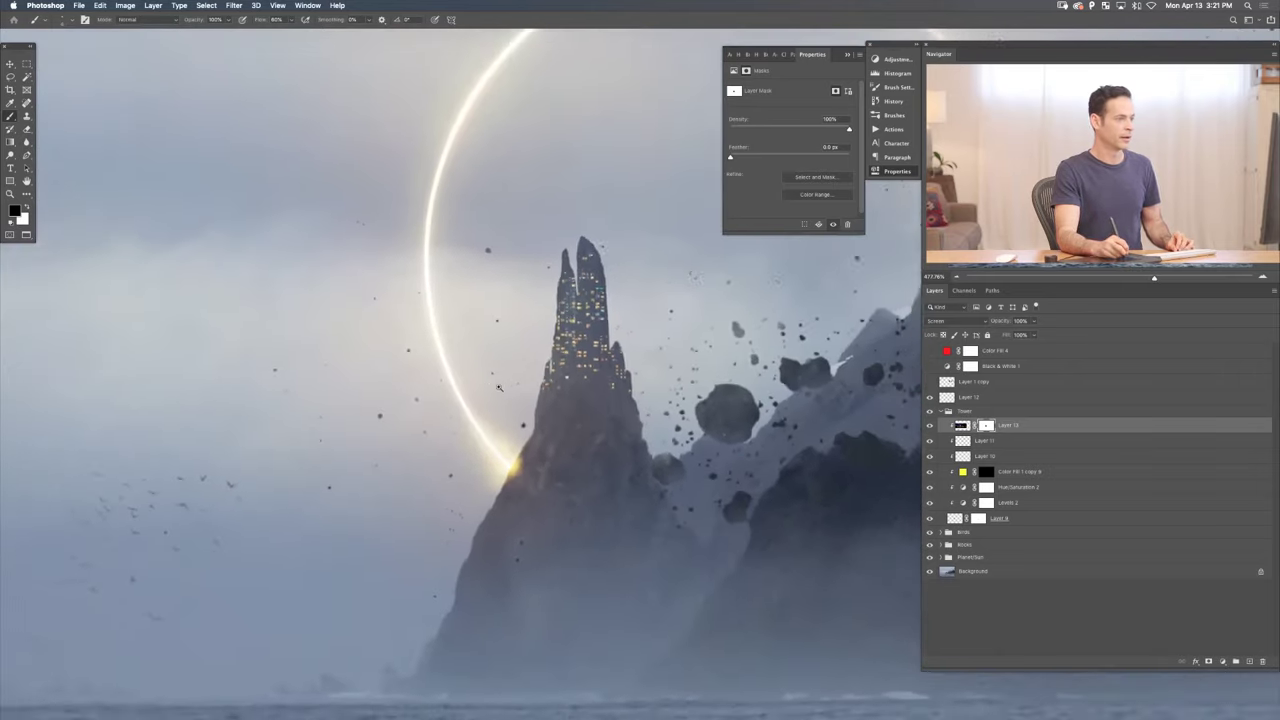
scroll(583, 367, up, 6)
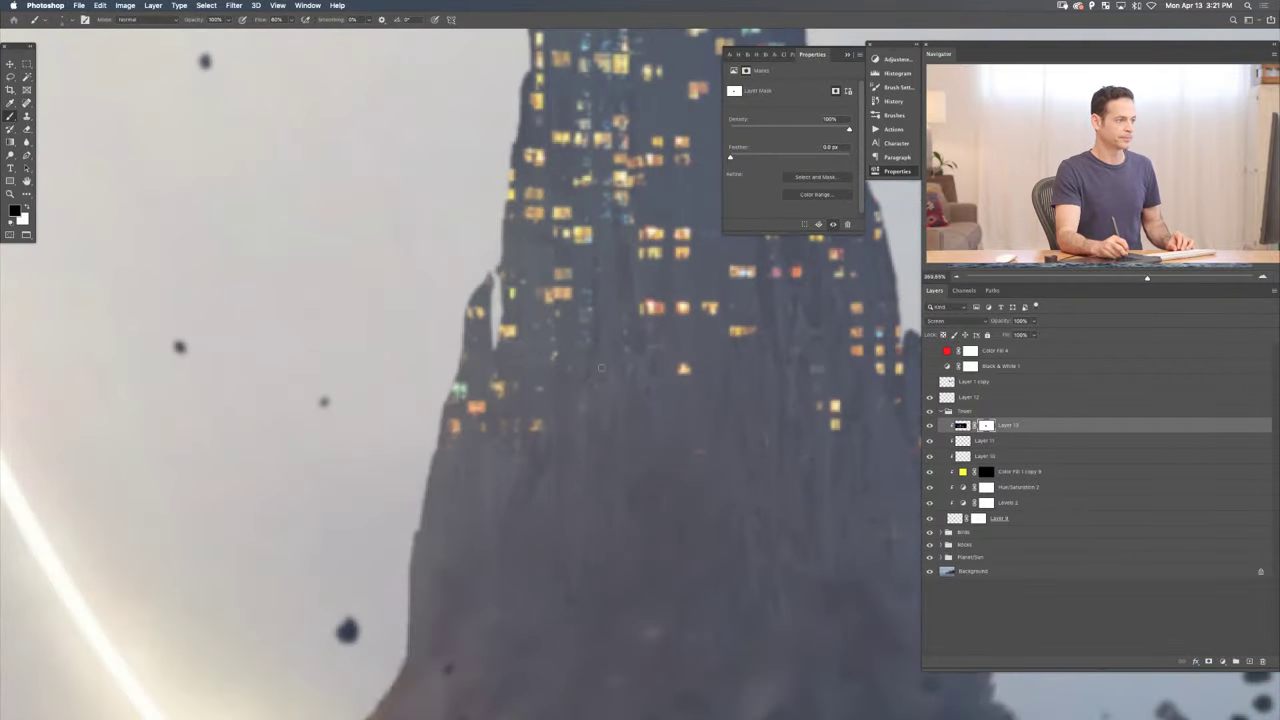
scroll(640, 412, down, 6)
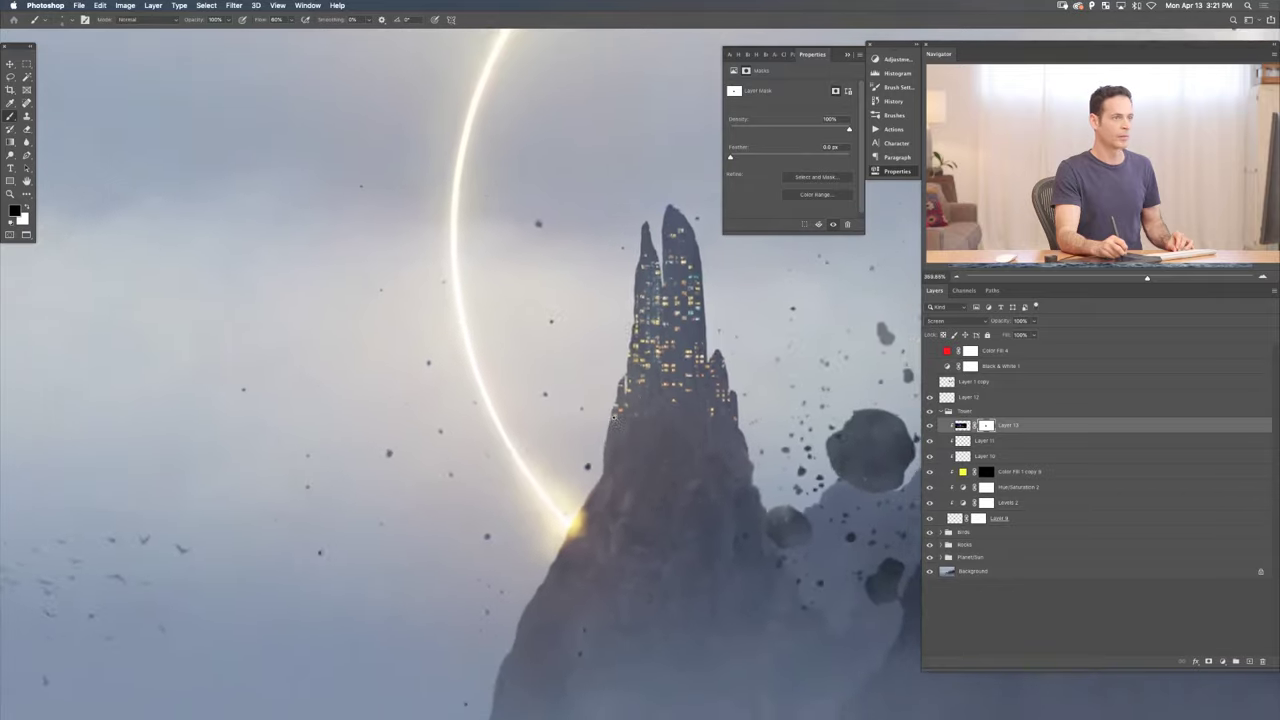
scroll(612, 416, down, 10)
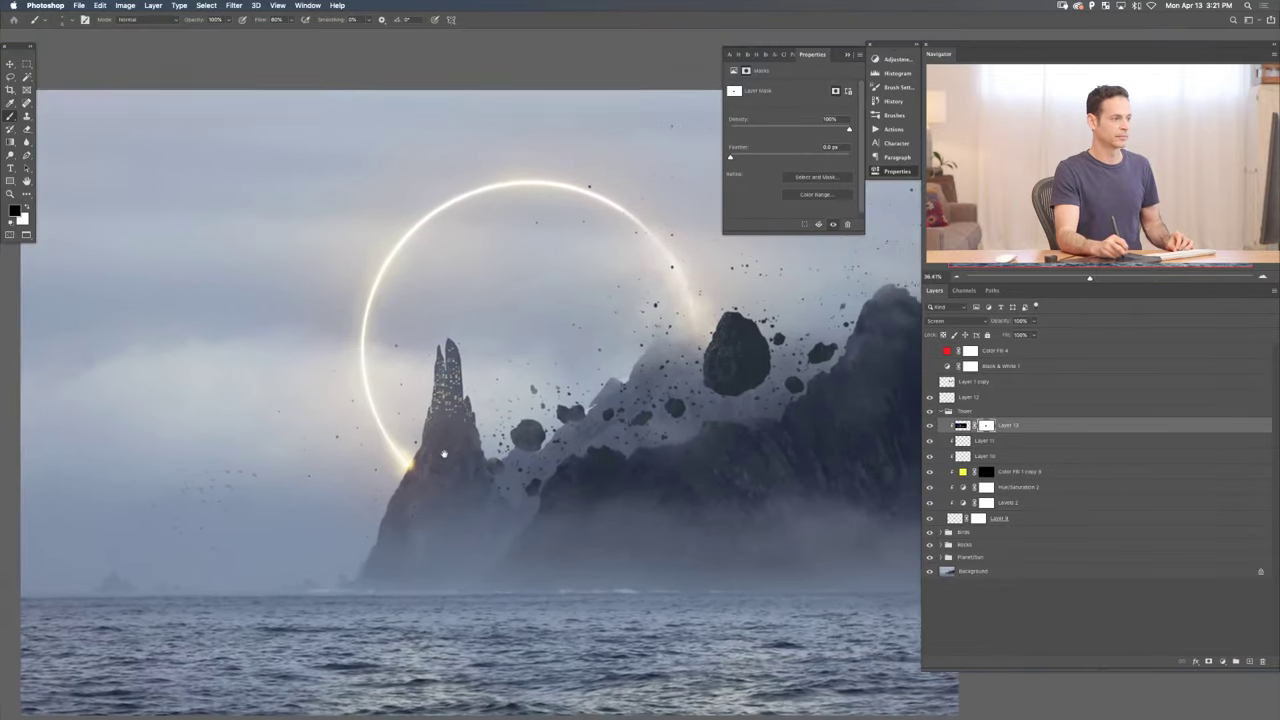
scroll(444, 453, down, 5)
scroll(470, 430, up, 5)
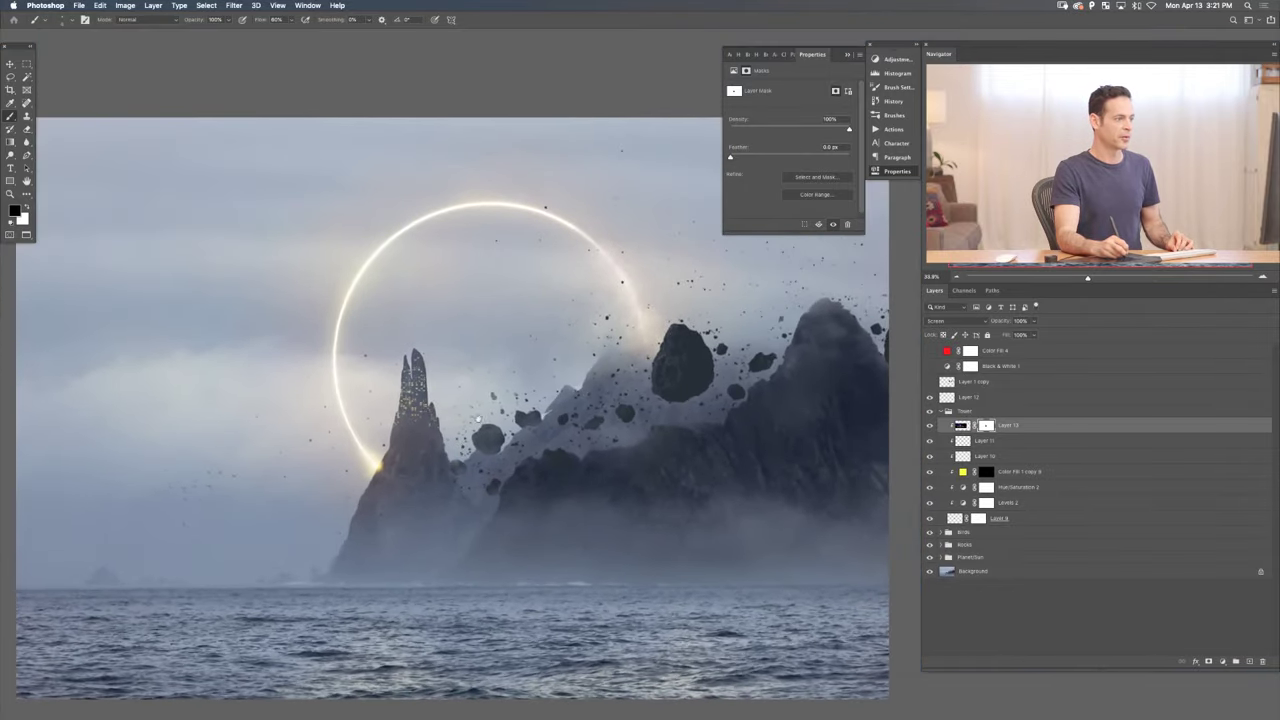
click(889, 171)
- Toggle the Tower group on and off to compare, then add an empty Layer 14 above Layer 13
scroll(668, 336, down, 1)
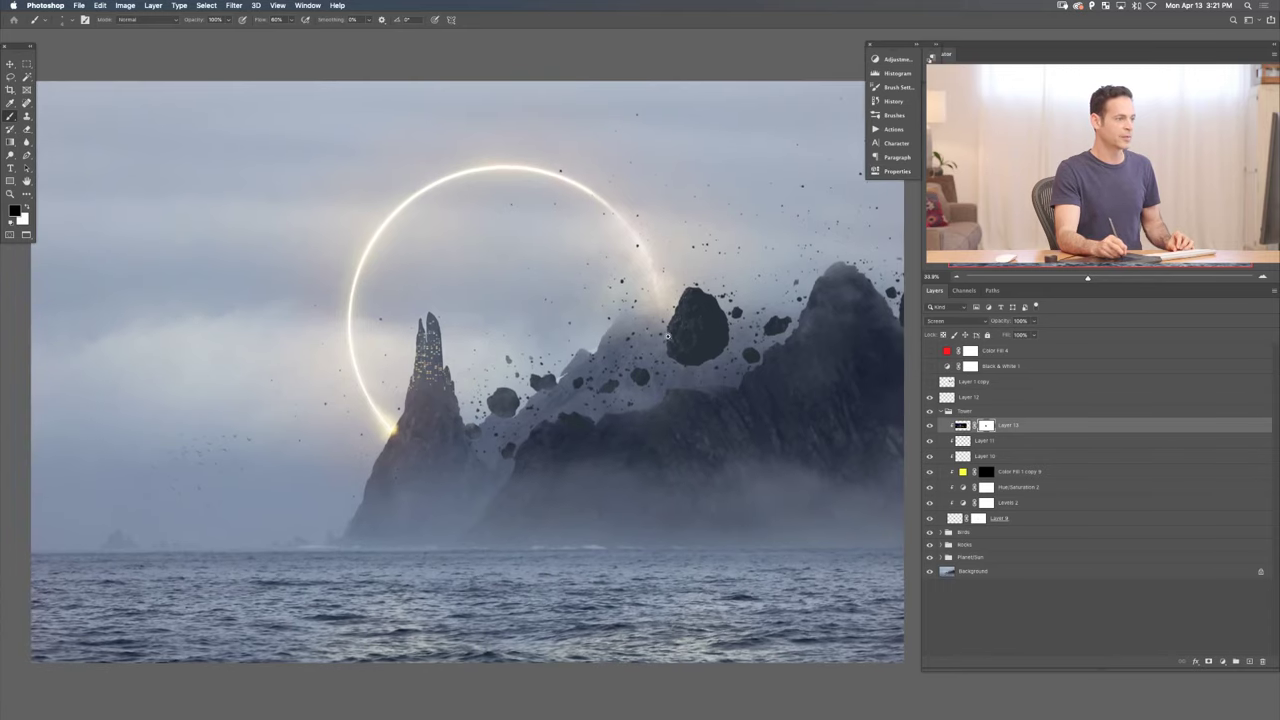
scroll(668, 336, up, 2)
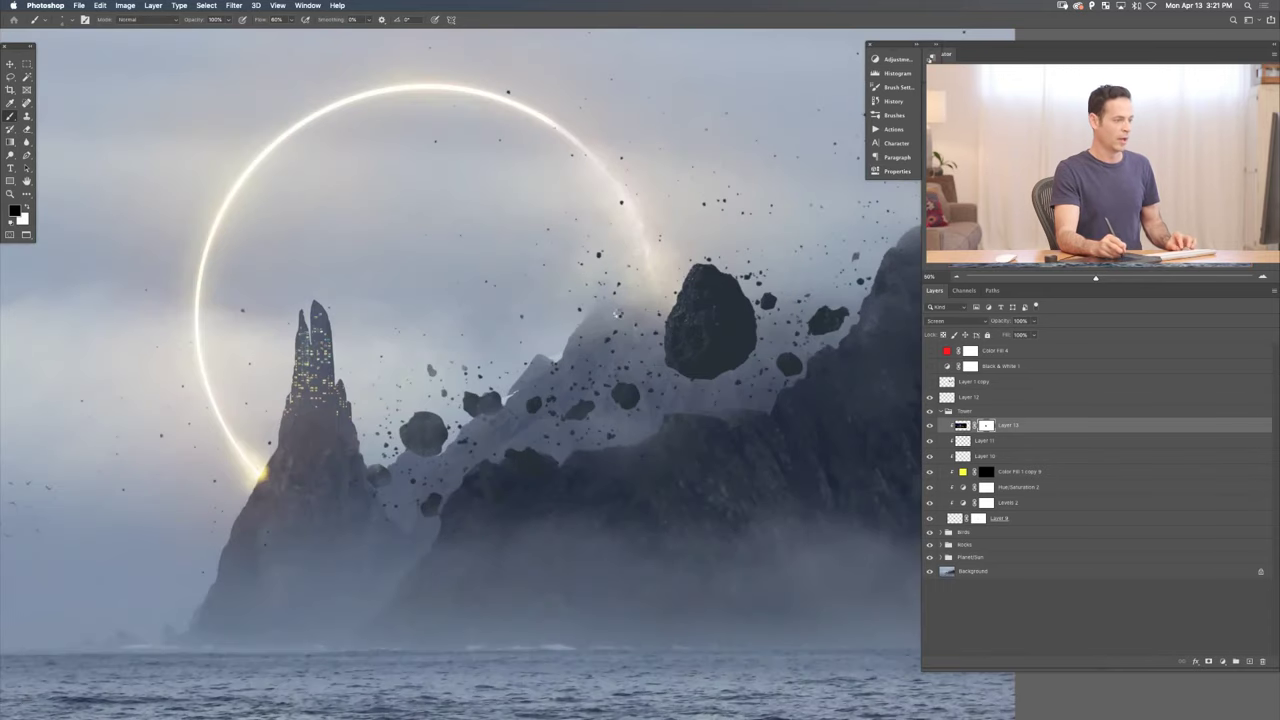
scroll(617, 313, down, 1)
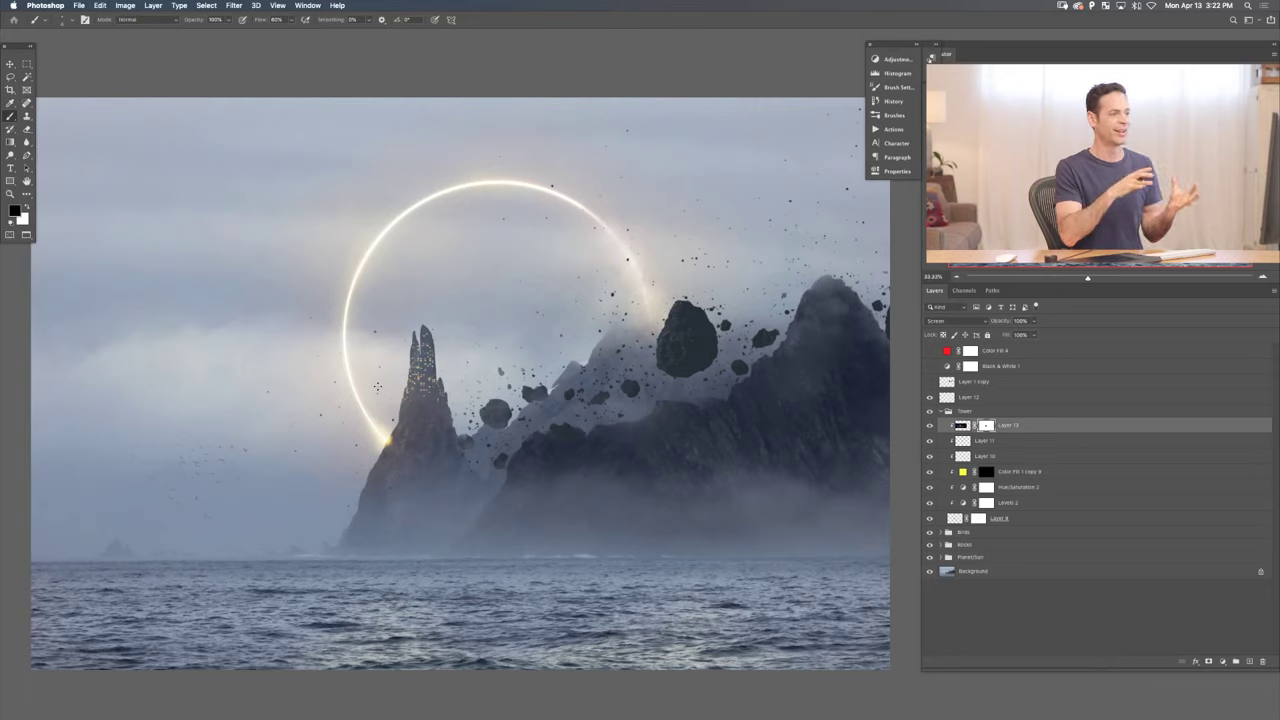
click(929, 411)
click(929, 411)
click(929, 411)
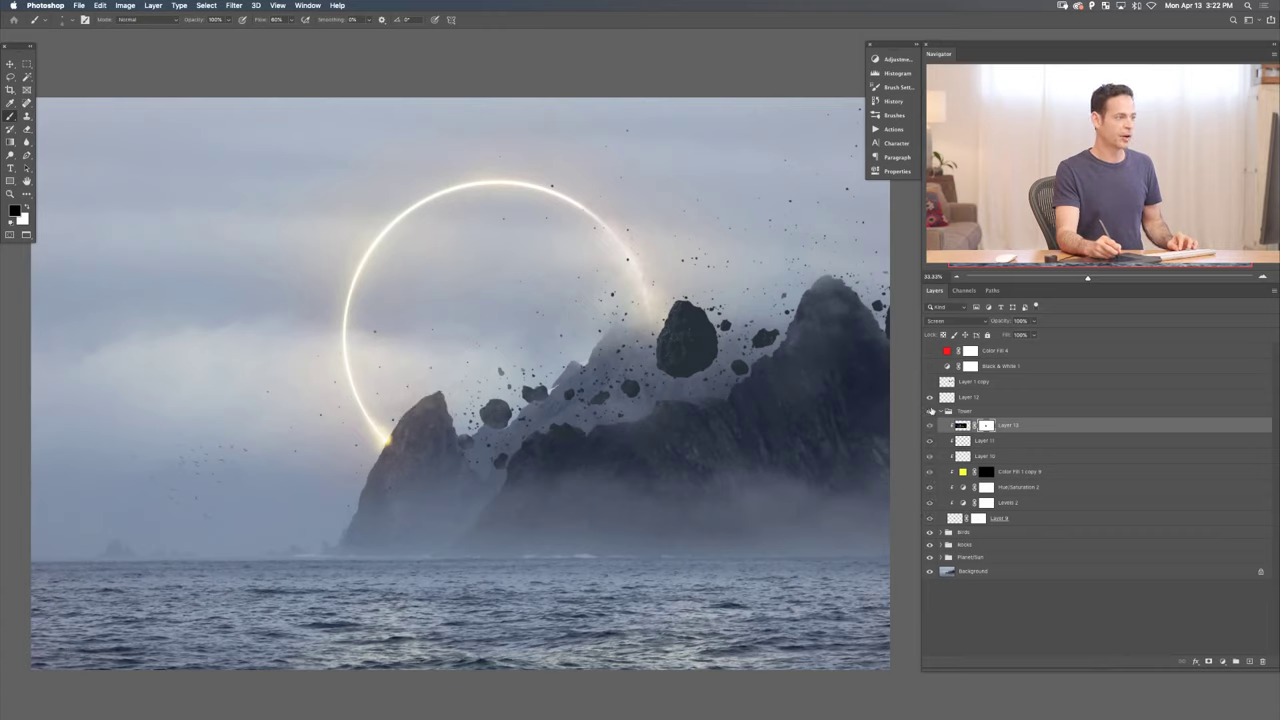
click(929, 411)
click(930, 410)
click(930, 410)
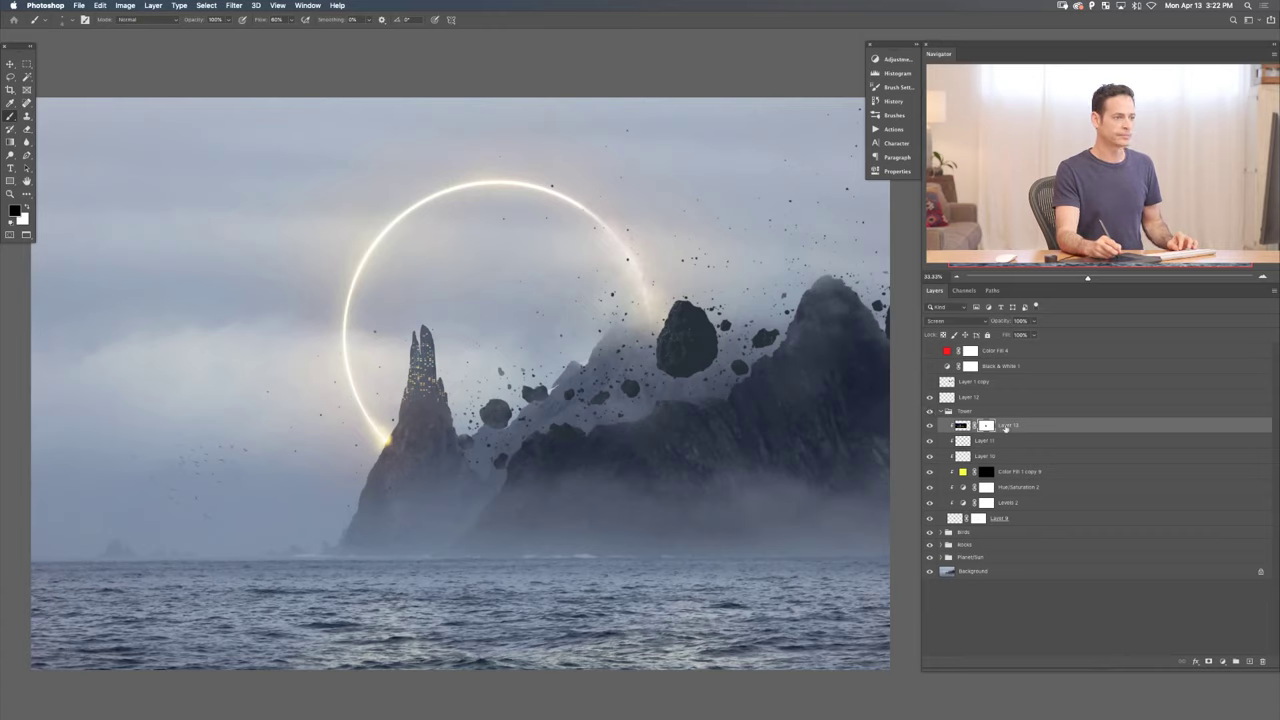
click(1249, 661)
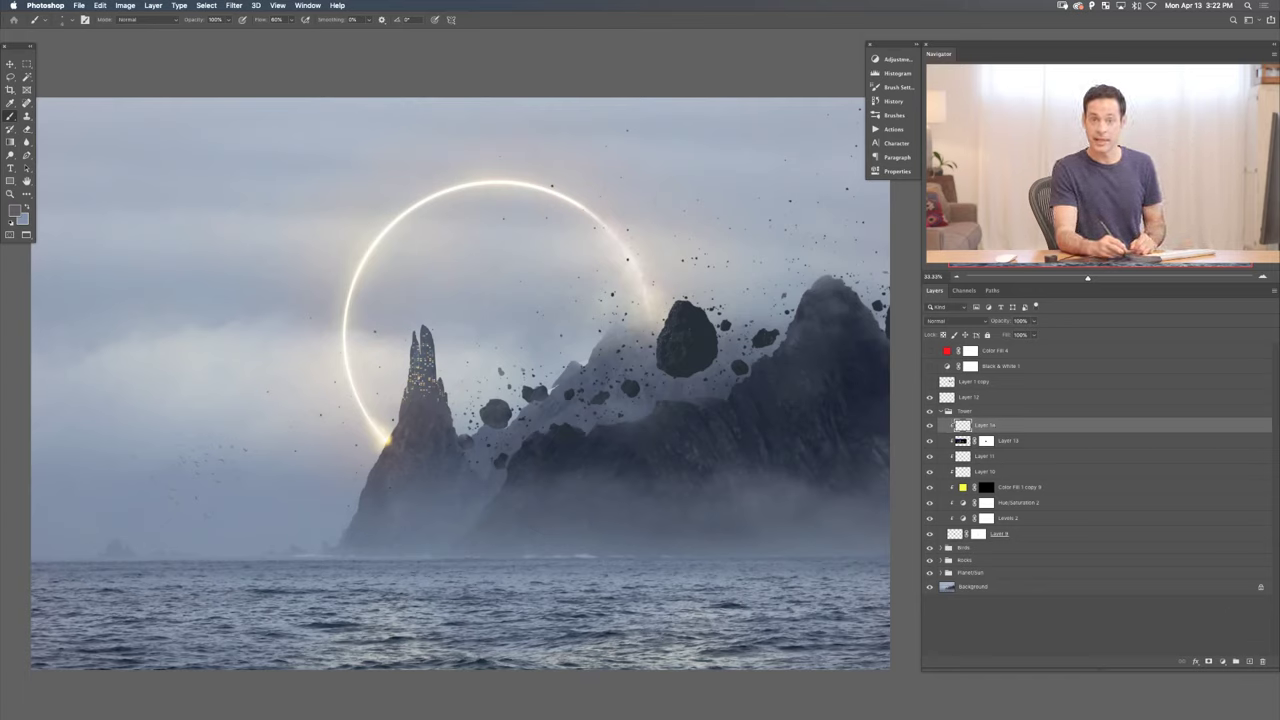
right_click(344, 330)
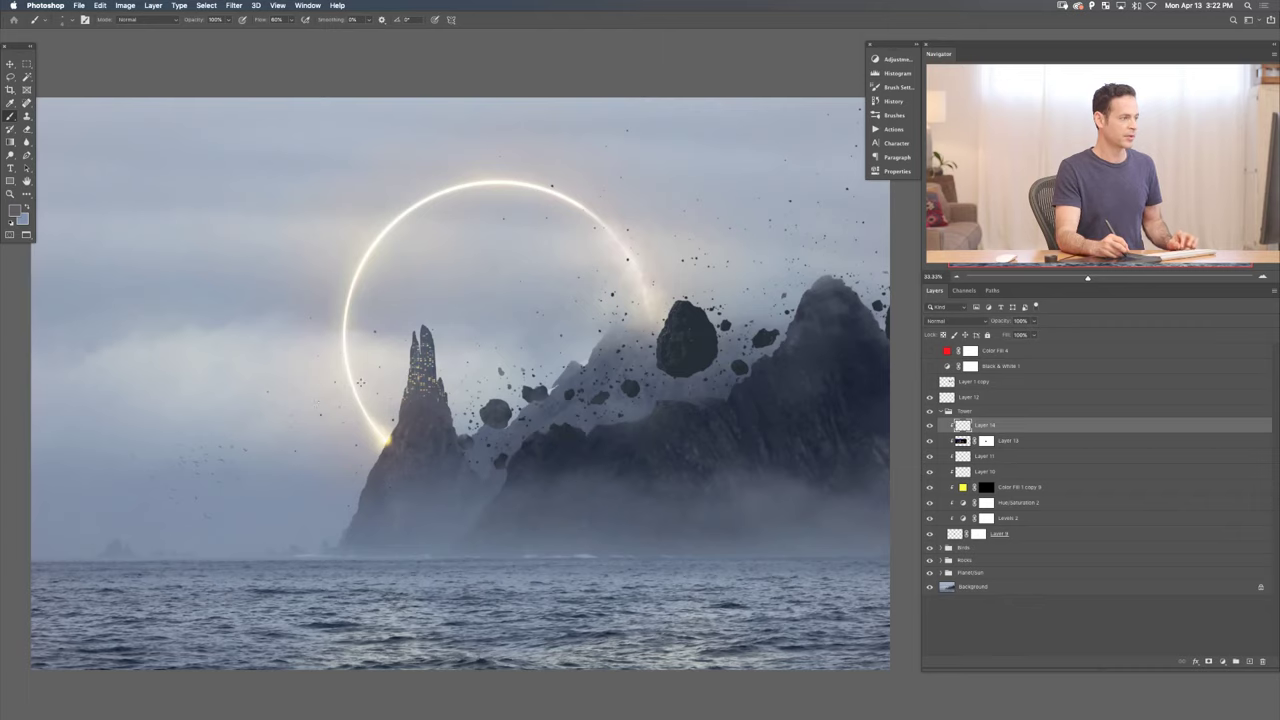
mouse_move(366, 379)
mouse_down()
mouse_move(408, 358)
mouse_move(414, 372)
mouse_up()
alt+click(385, 377)
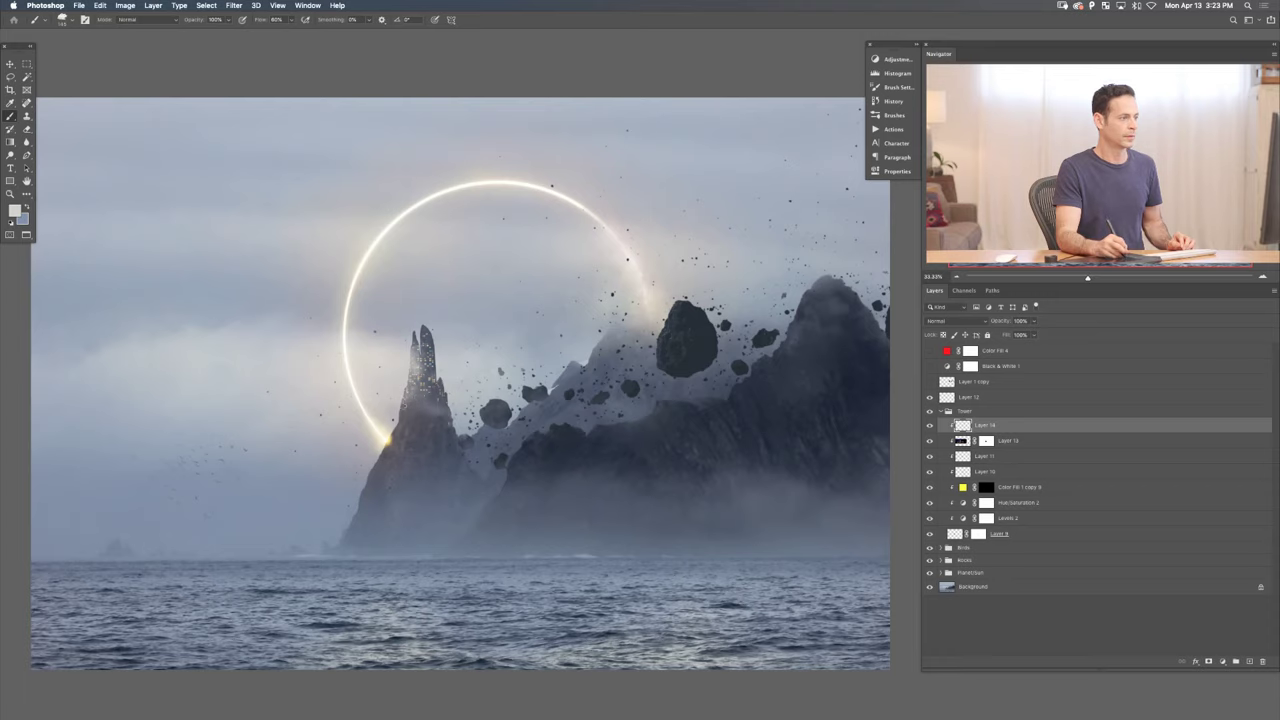
alt+click(453, 432)
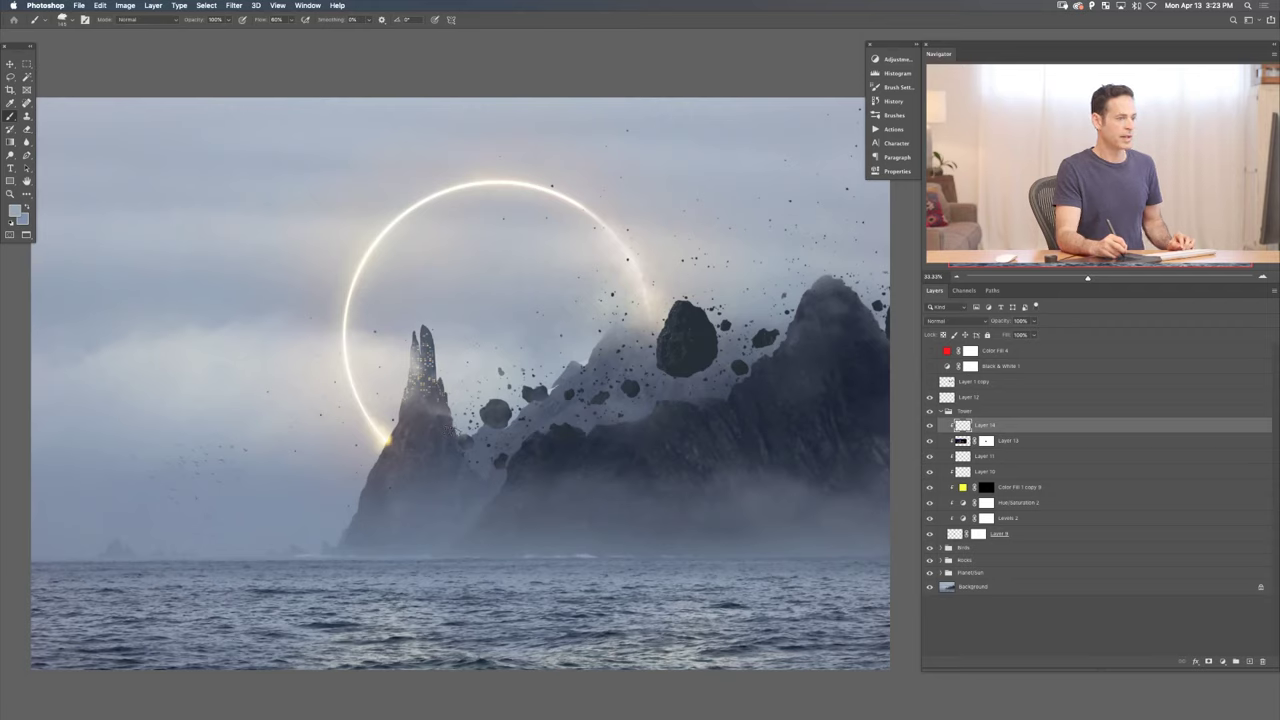
key(super+alt+g)
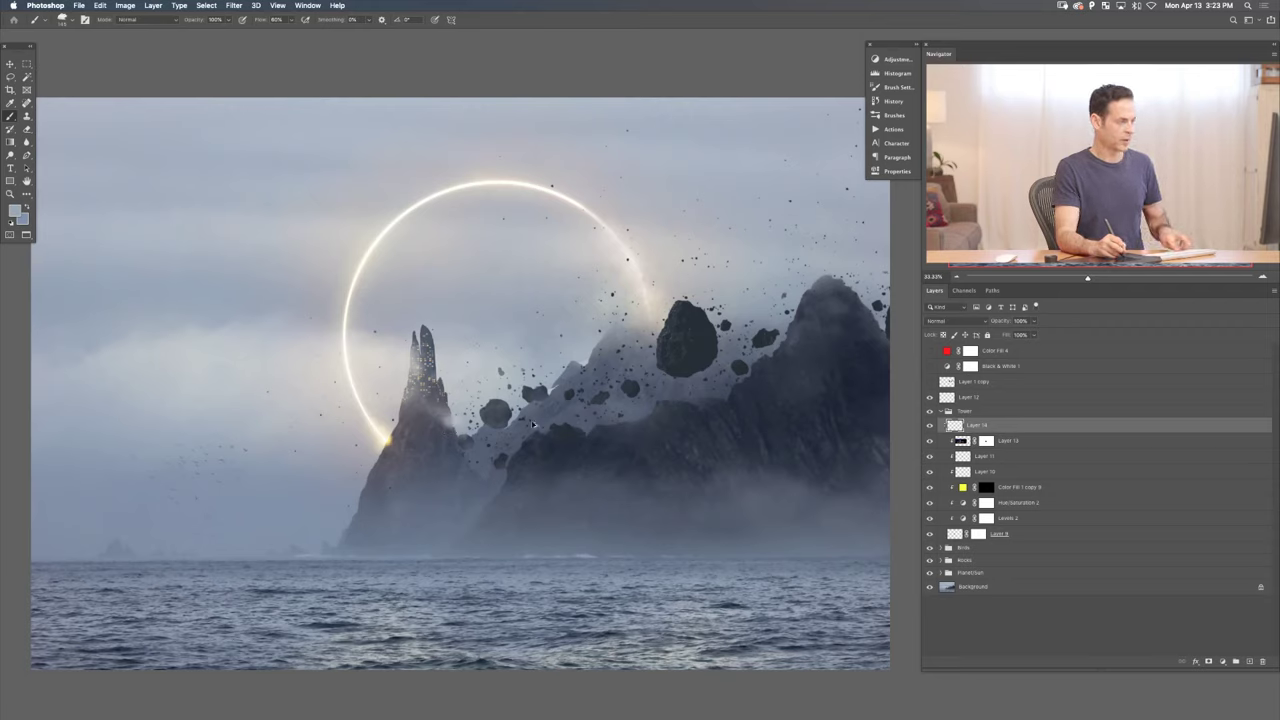
key(e)
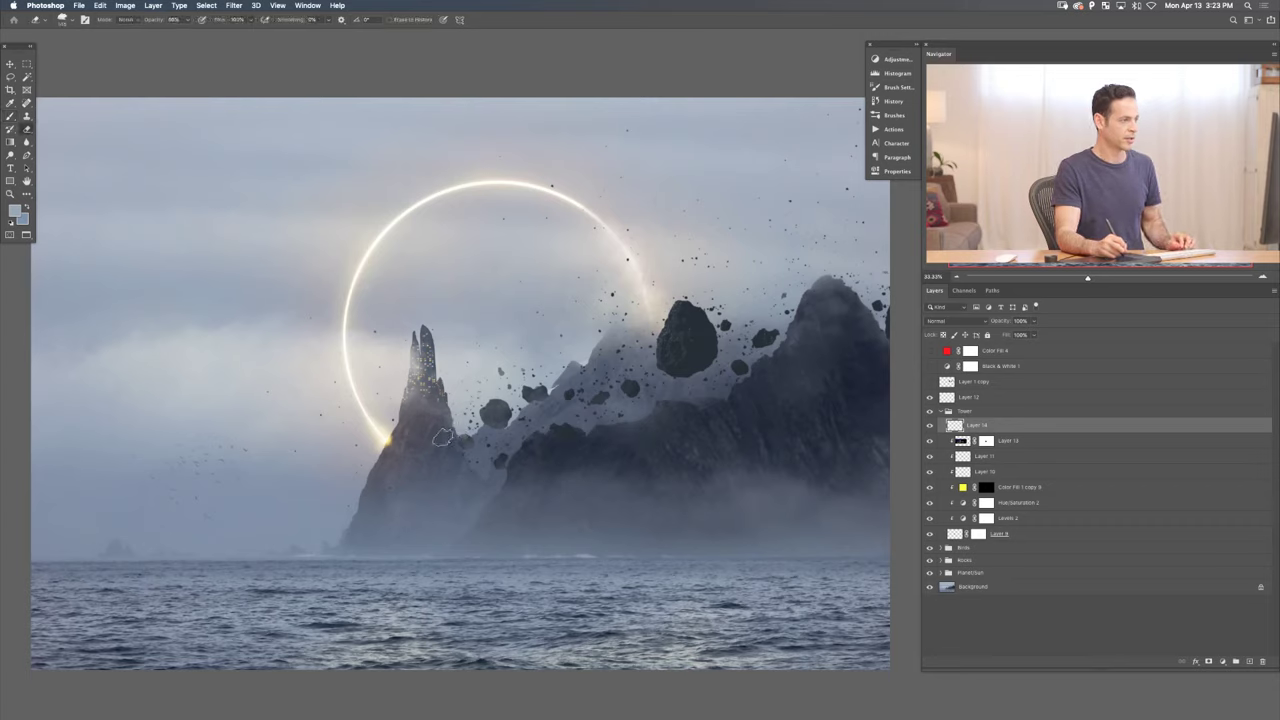
drag(441, 437, 458, 408)
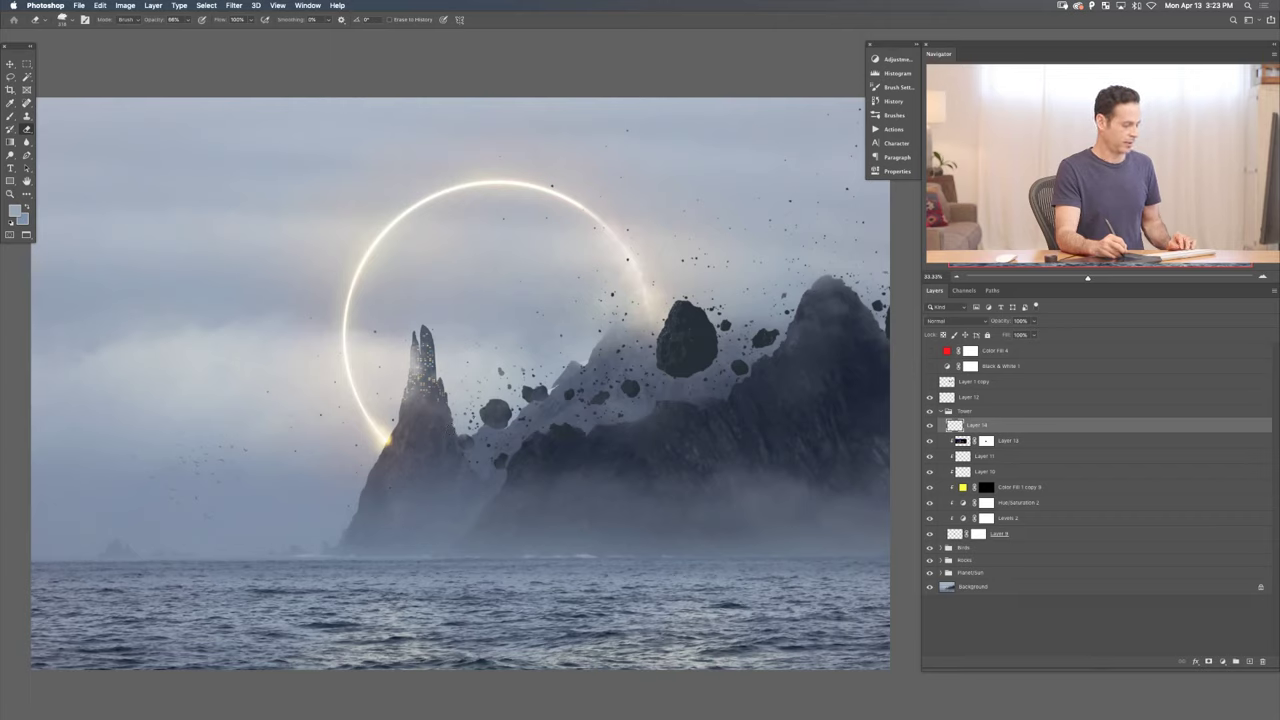
key(b)
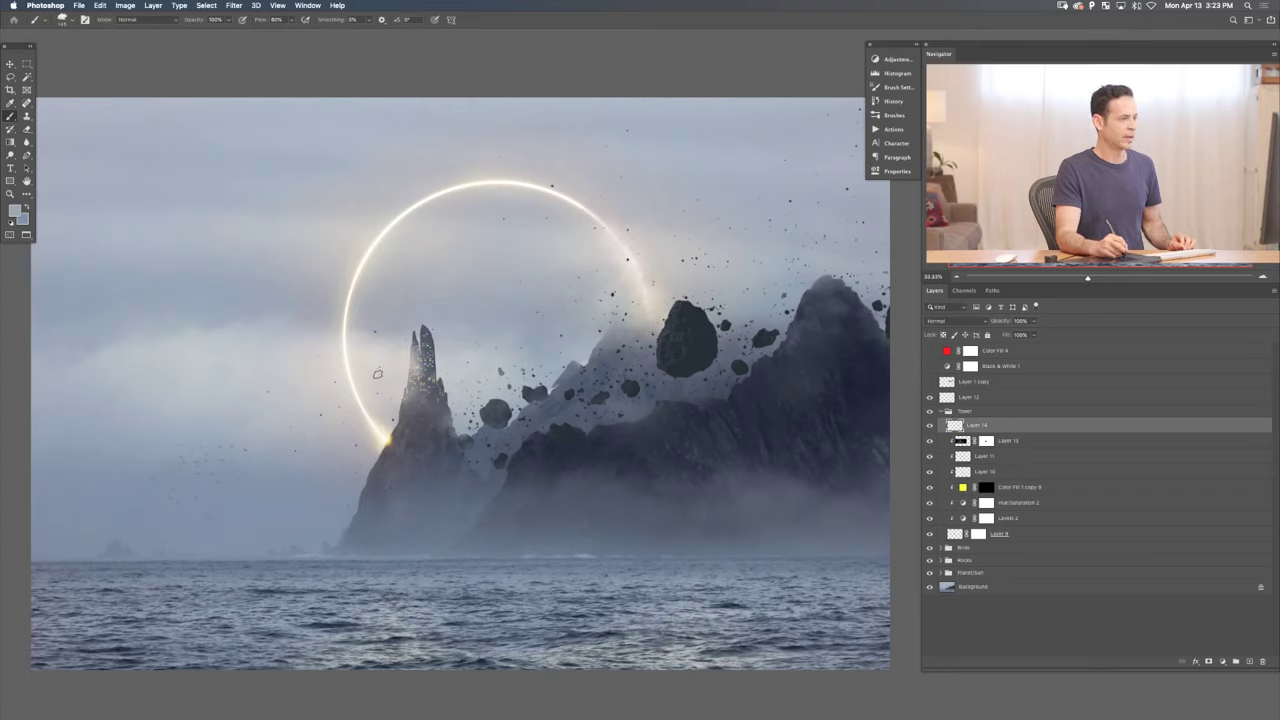
click(929, 425)
click(929, 425)
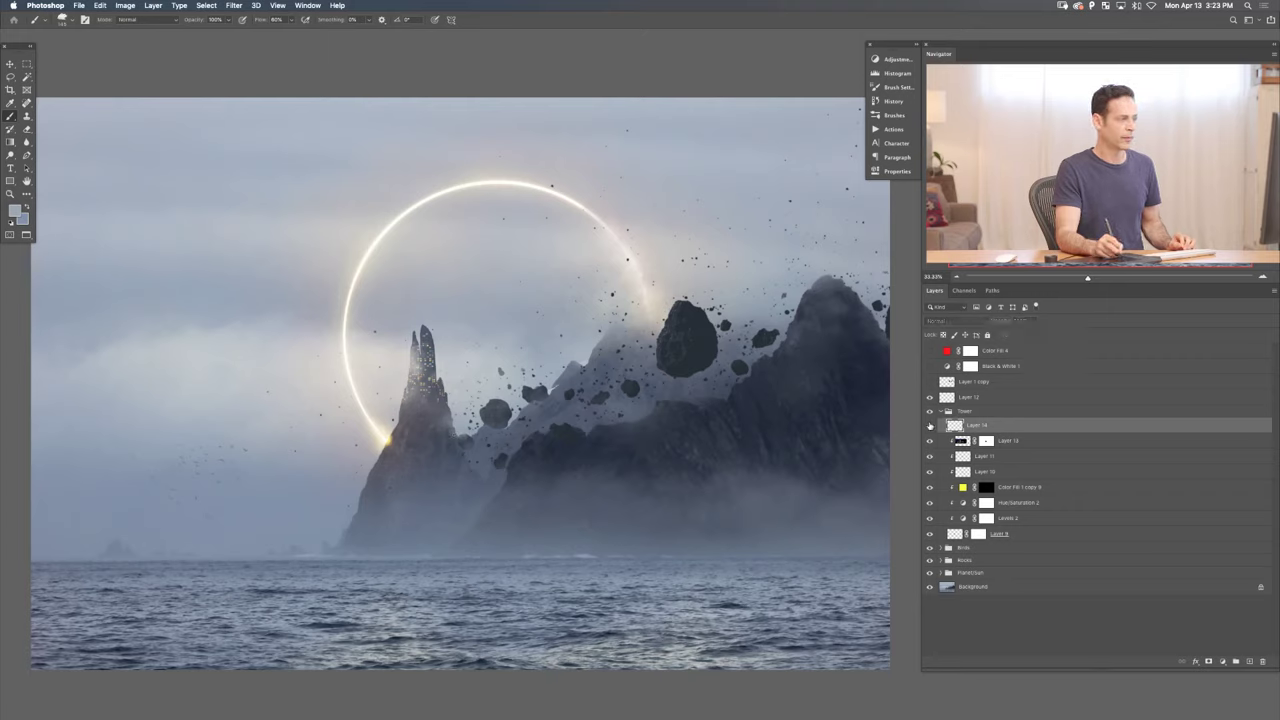
click(929, 425)
click(929, 425)
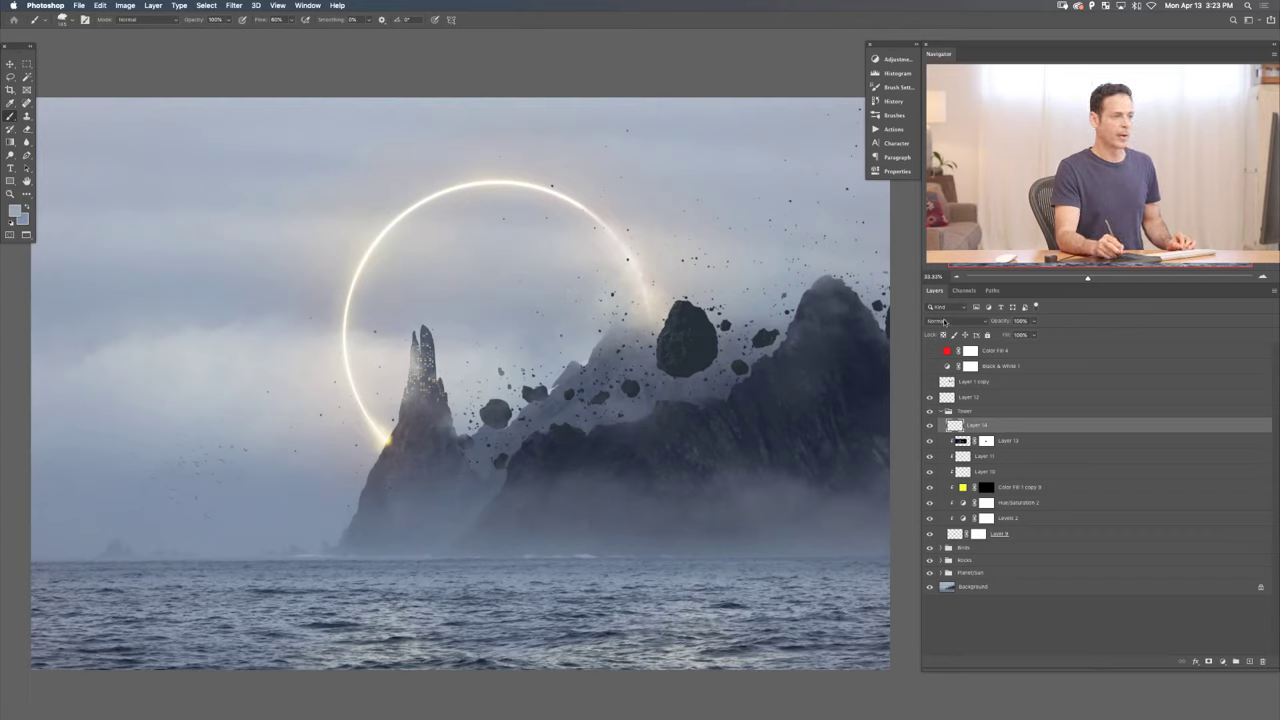
- Set Layer 14's blend mode to Lighten and toggle its visibility to compare the window lights
click(940, 321)
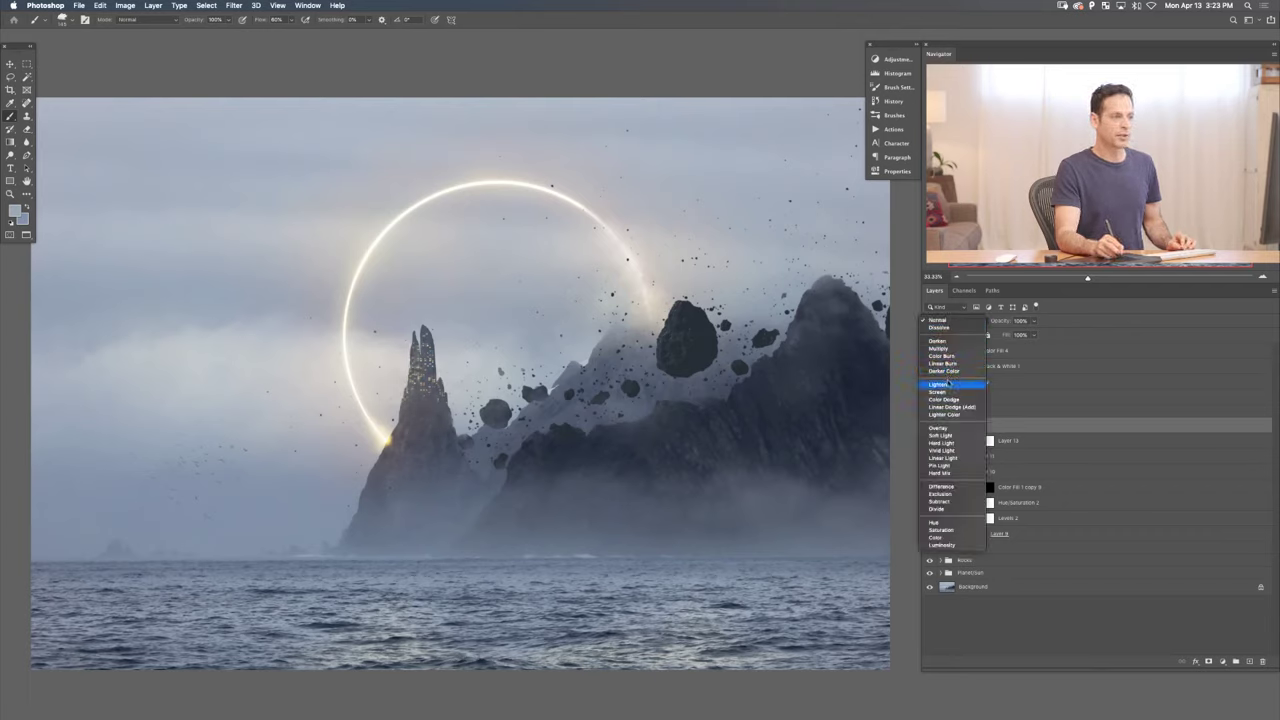
click(959, 384)
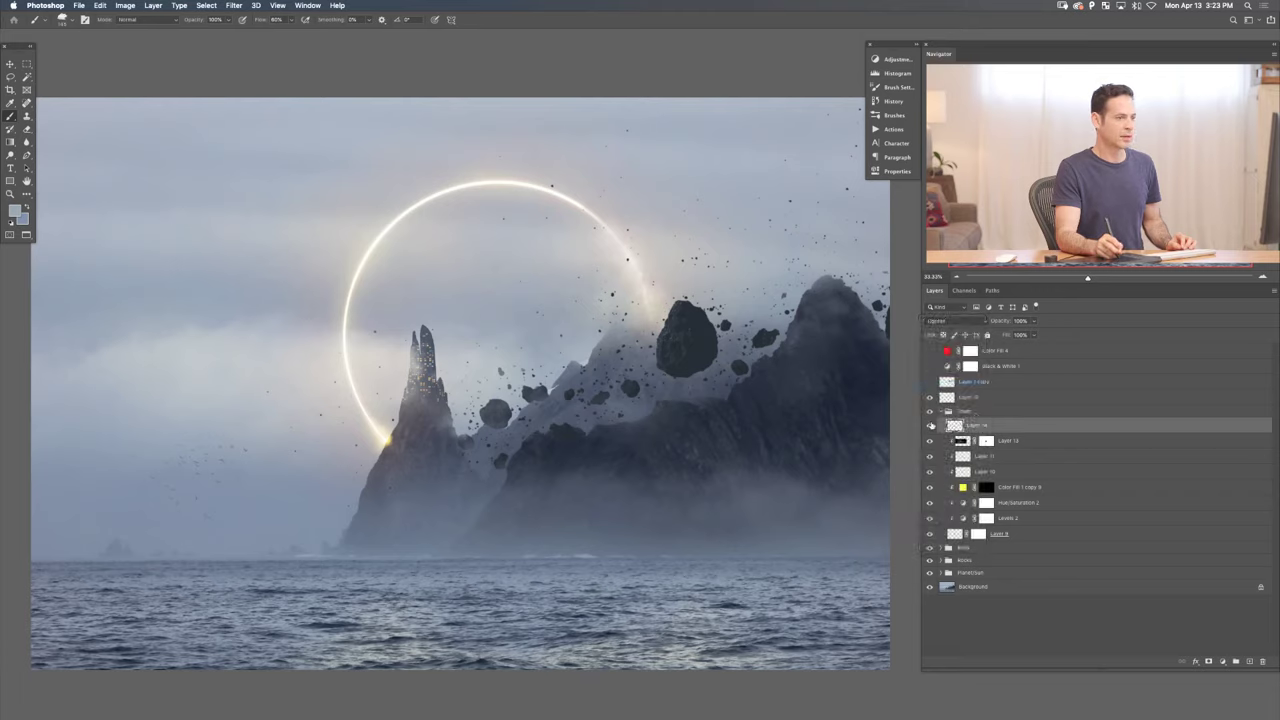
click(931, 425)
click(931, 425)
click(931, 425)
click(931, 425)
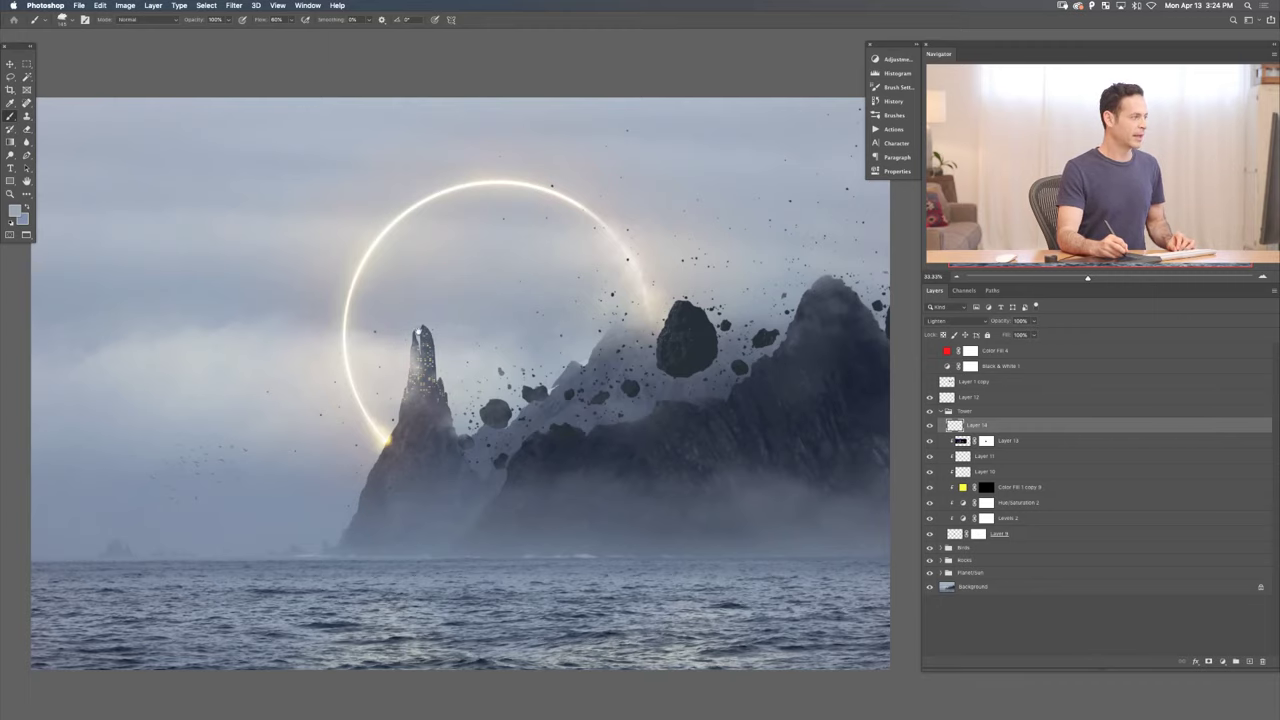
scroll(418, 334, up, 8)
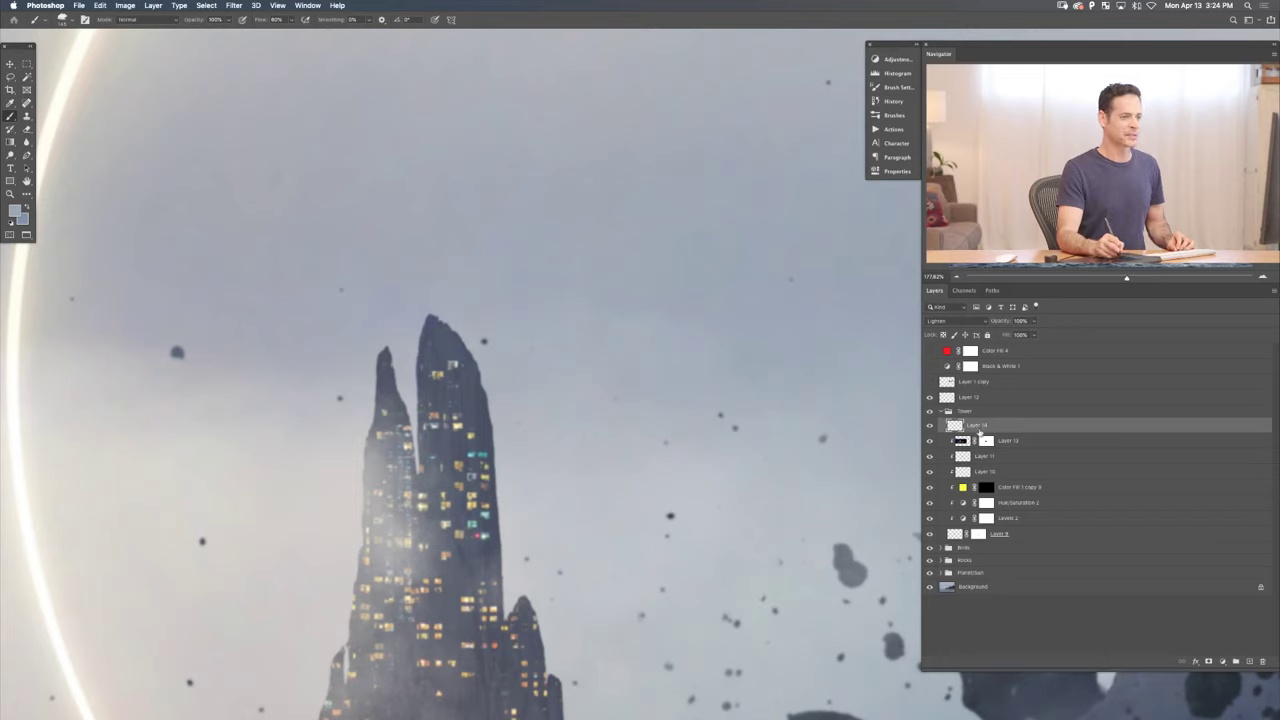
- Add a new empty Layer 15 above Layer 14
key(super+shift+alt+n)
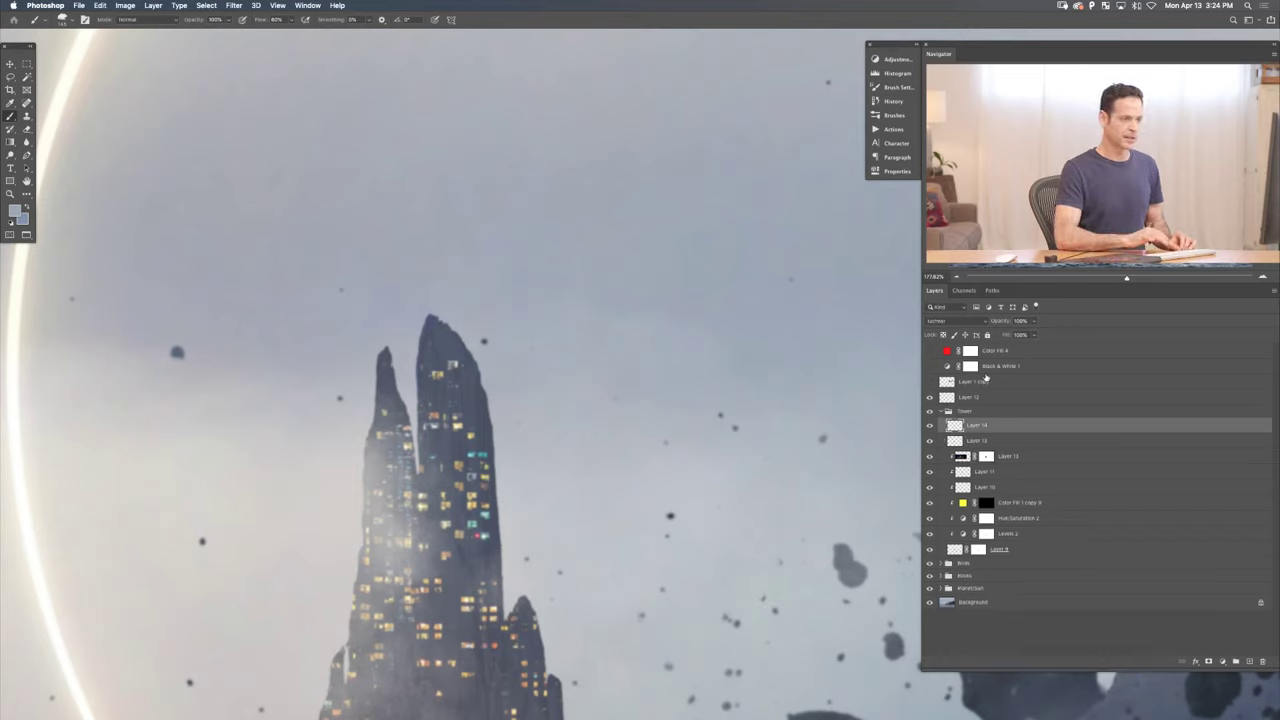
mouse_move(395, 130)
mouse_down()
mouse_move(375, 195)
mouse_move(400, 230)
mouse_move(385, 172)
mouse_up()
key(super+z)
key(super+z)
key(super+z)
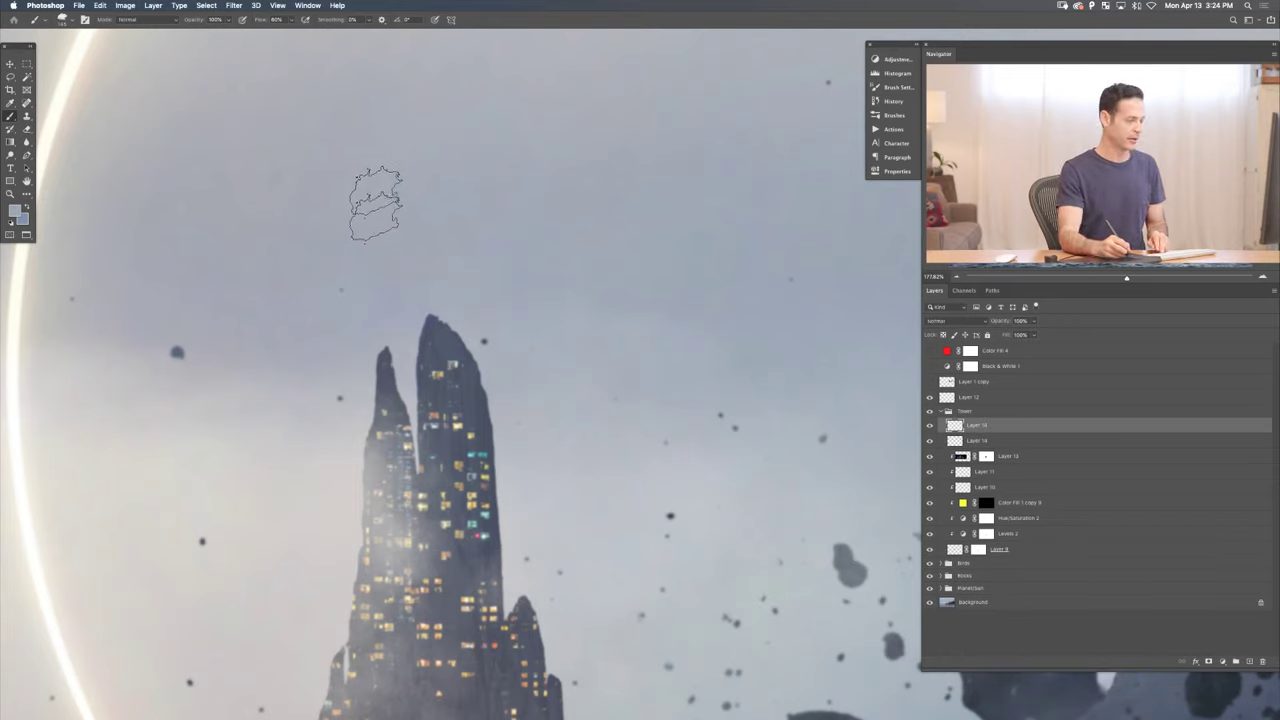
- Lasso a stepped outline for two peak extensions above the tower tip
scroll(474, 292, up, 3)
scroll(474, 292, up, 3)
key(l)
mouse_move(474, 292)
mouse_down()
mouse_move(545, 400)
mouse_move(340, 300)
mouse_move(413, 313)
mouse_up()
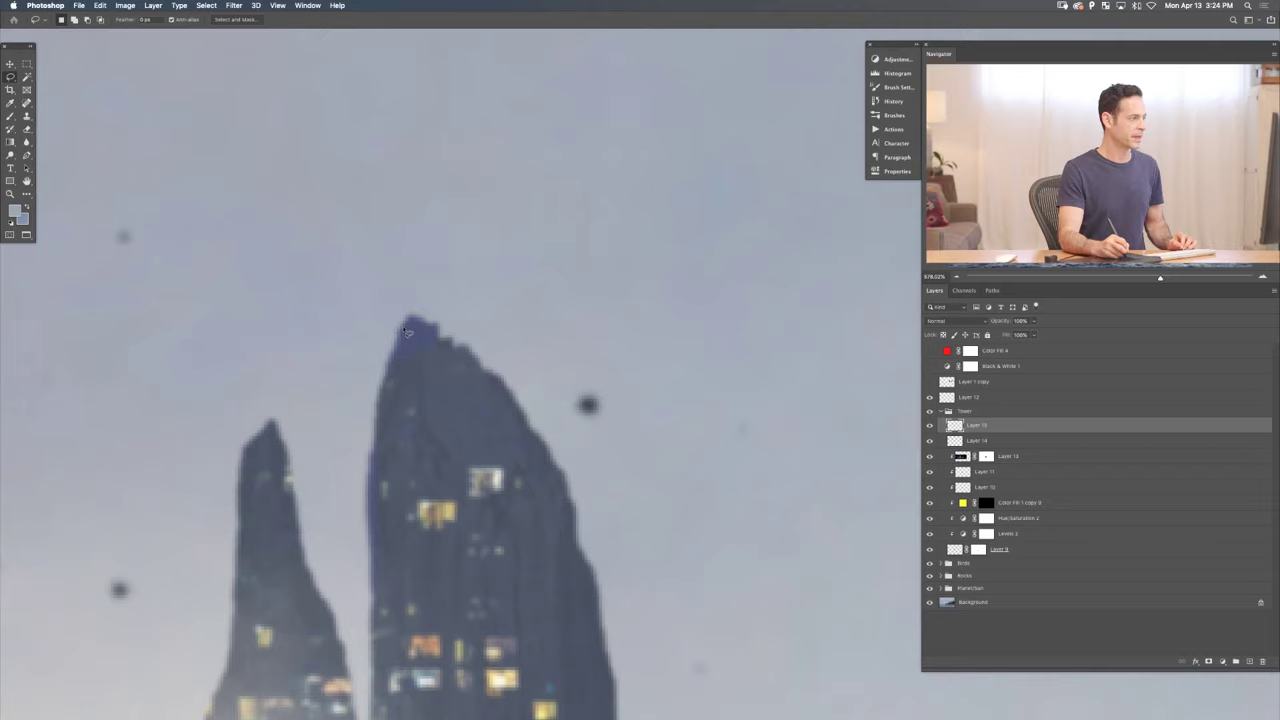
mouse_move(409, 332)
mouse_down()
mouse_move(410, 246)
mouse_move(443, 243)
mouse_move(449, 325)
mouse_move(468, 331)
mouse_move(473, 289)
mouse_move(498, 293)
mouse_move(506, 396)
mouse_move(473, 399)
mouse_move(406, 319)
mouse_up()
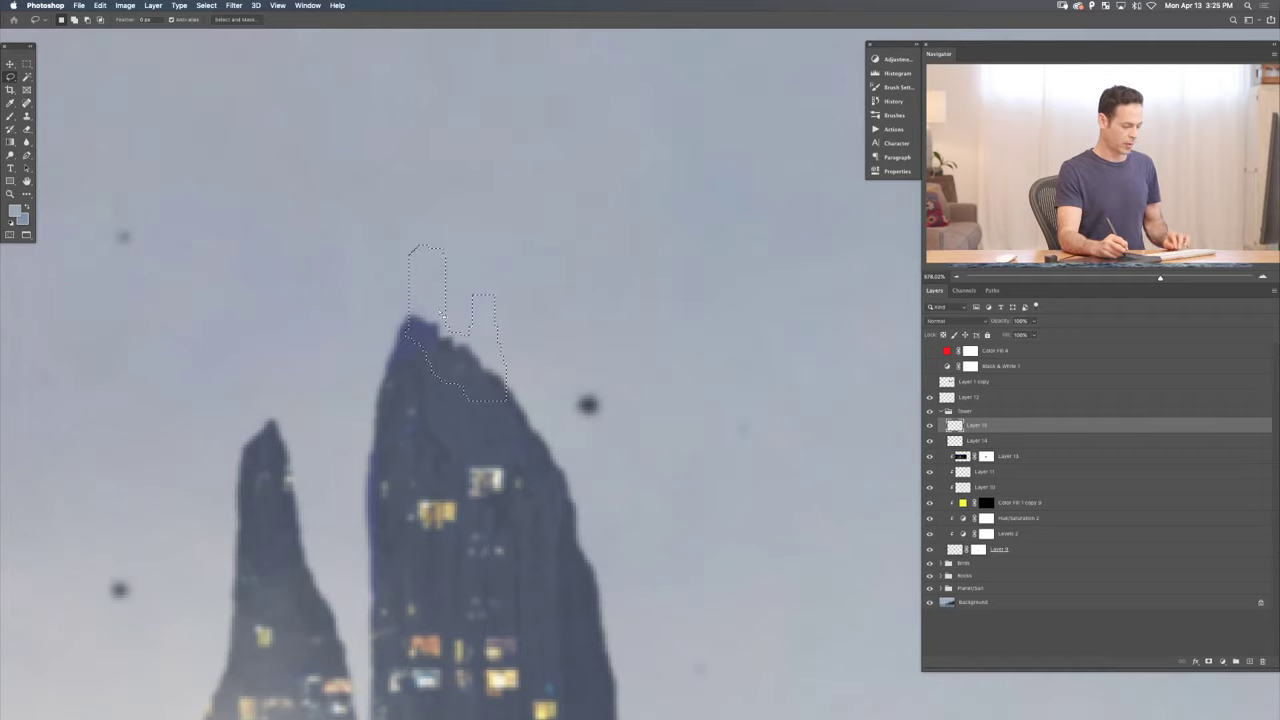
- Clone tower texture with a ~12 px Clone Stamp into the new peak outline
key(s)
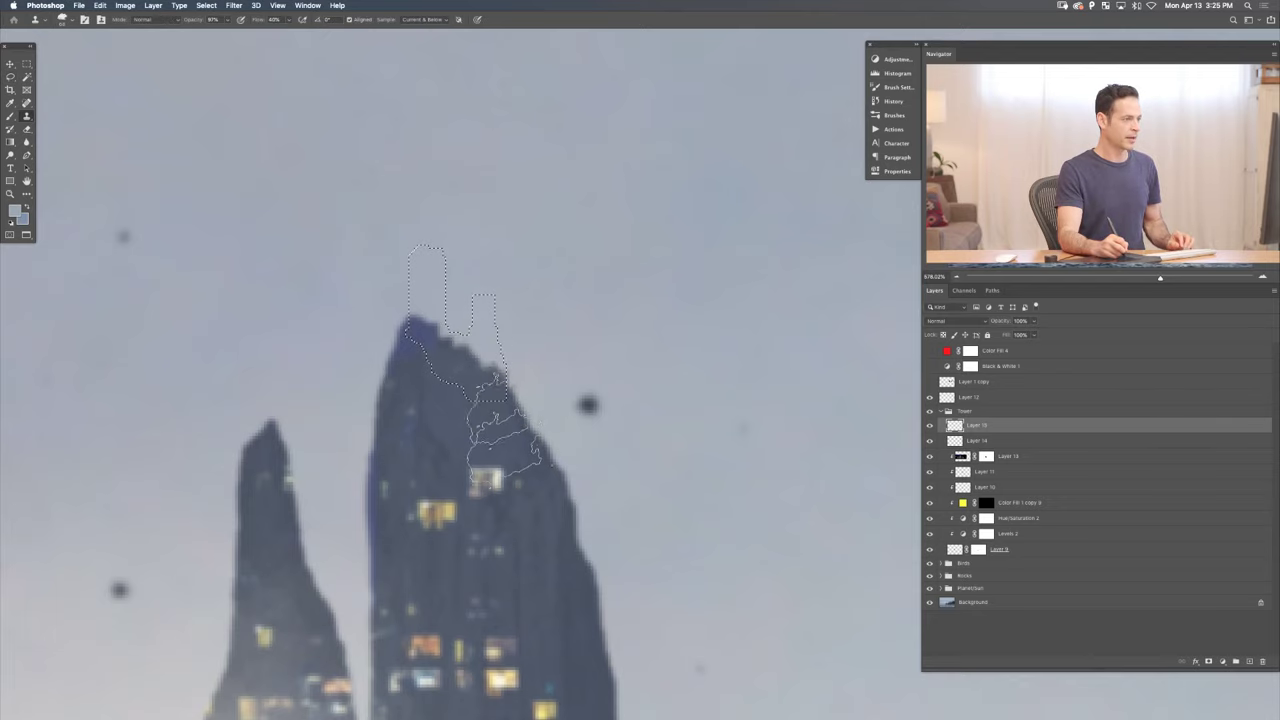
mouse_move(497, 418)
mouse_down()
mouse_move(540, 418)
mouse_move(505, 418)
mouse_up()
alt+click(452, 416)
mouse_move(486, 360)
mouse_down()
mouse_move(481, 298)
mouse_move(498, 380)
mouse_move(485, 352)
mouse_move(462, 370)
mouse_move(476, 372)
mouse_move(450, 330)
mouse_move(443, 350)
mouse_move(430, 295)
mouse_move(411, 337)
mouse_move(420, 252)
mouse_move(442, 284)
mouse_up()
key(ctrl+d)
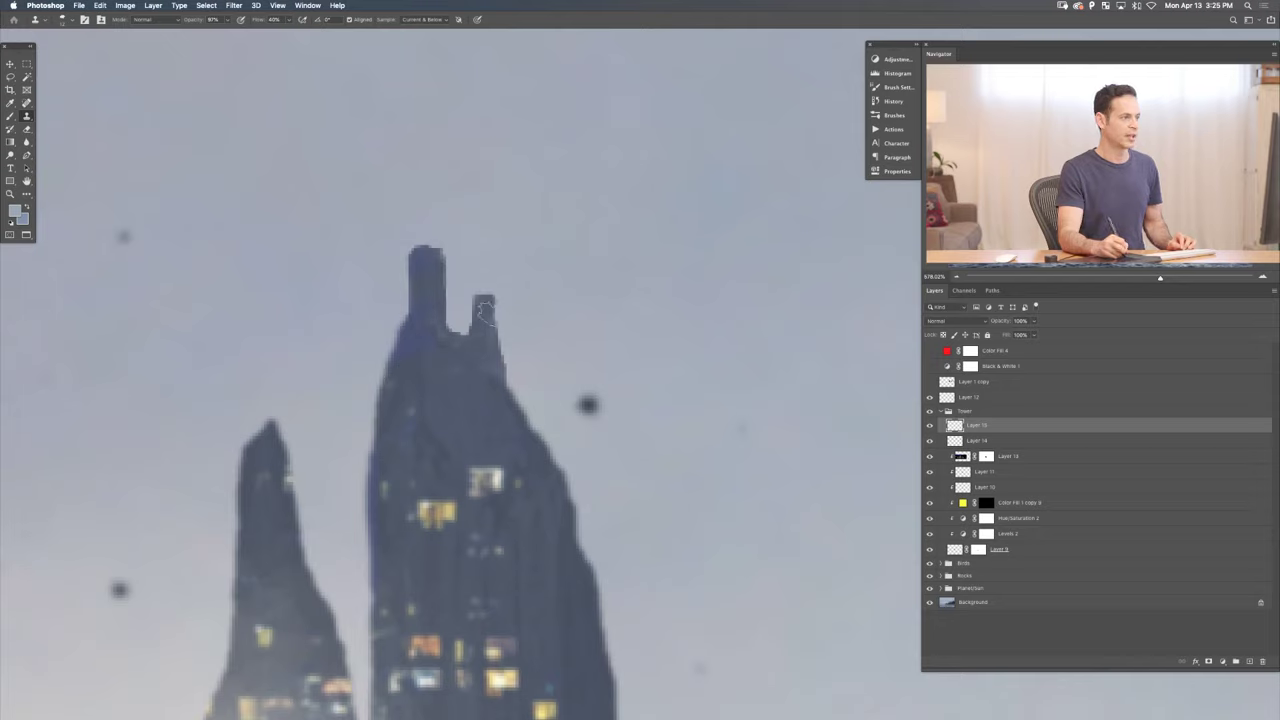
drag(484, 328, 480, 308)
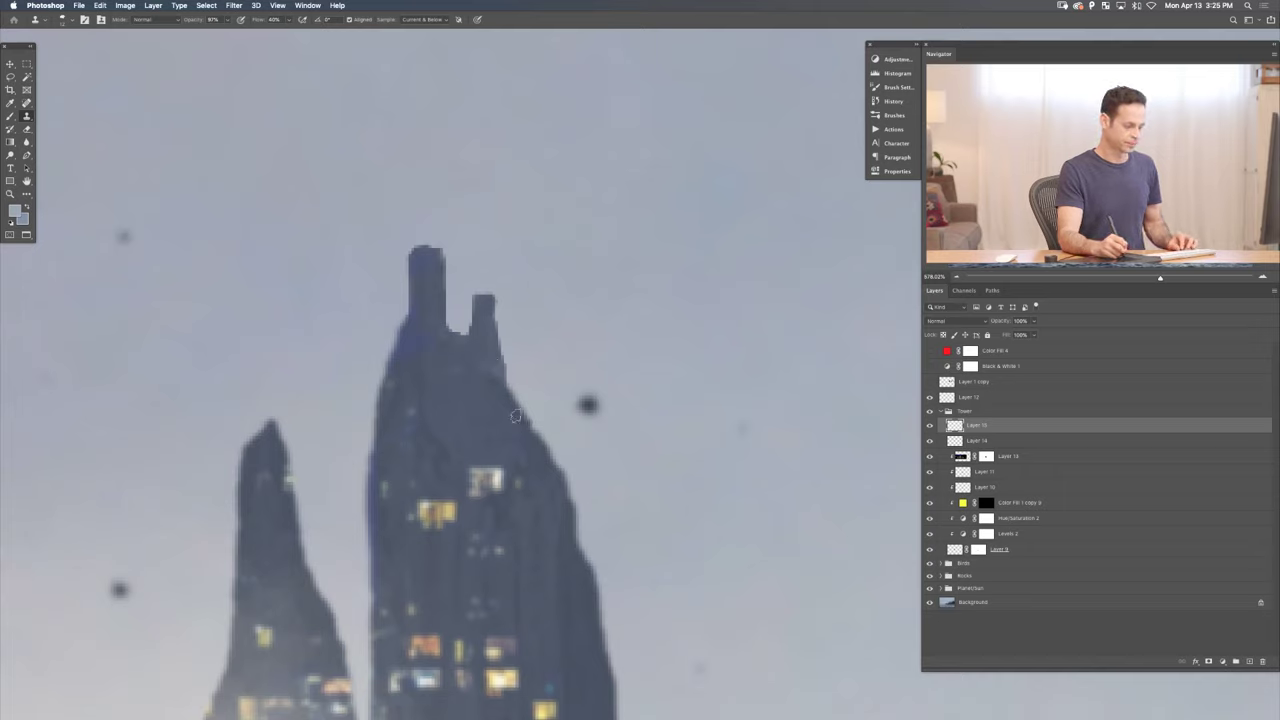
- Lasso and clone a taller left-spire tip, then bring up Gaussian Blur at 0.7 px
key(l)
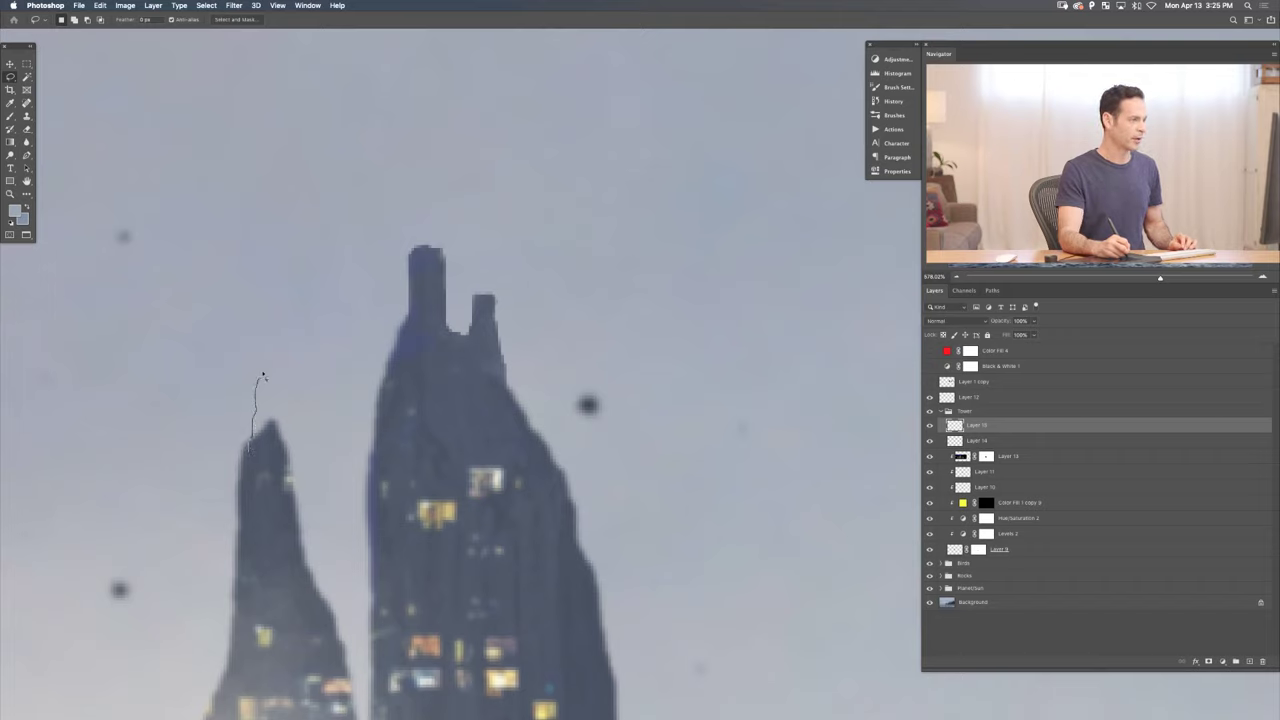
mouse_move(271, 374)
mouse_down()
mouse_move(274, 444)
mouse_move(251, 448)
mouse_move(263, 395)
mouse_up()
key(s)
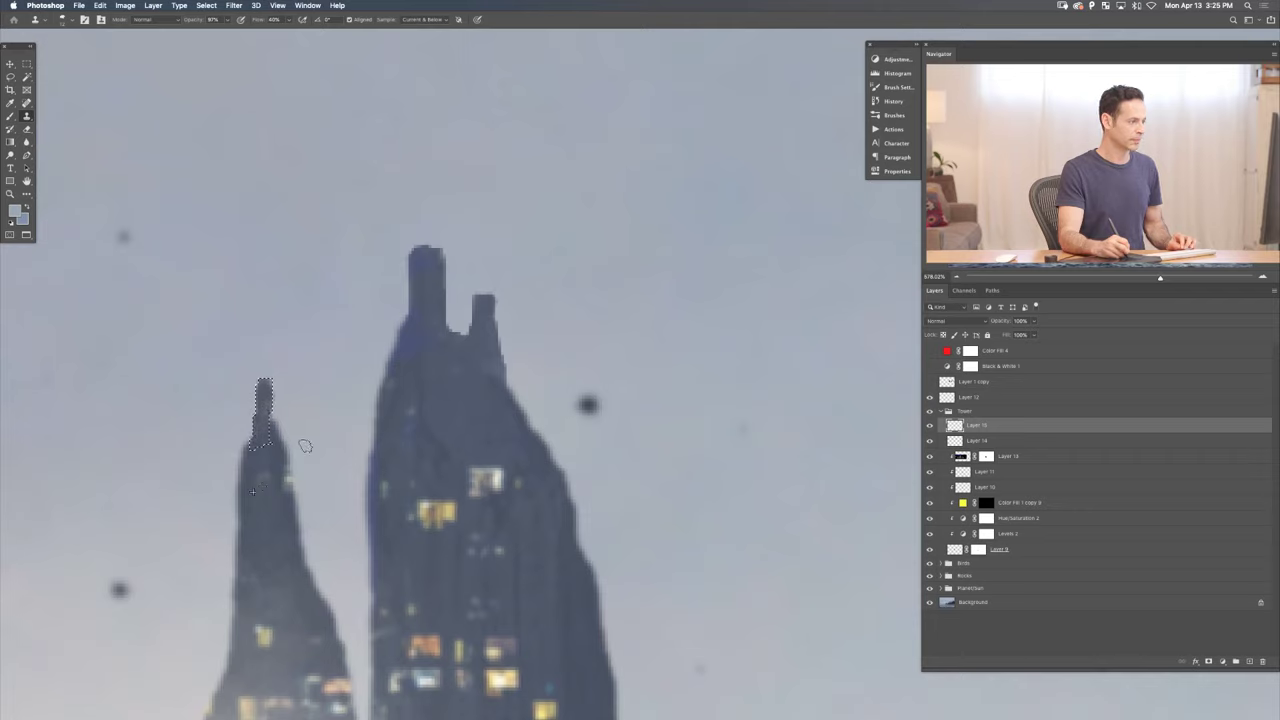
key(super+d)
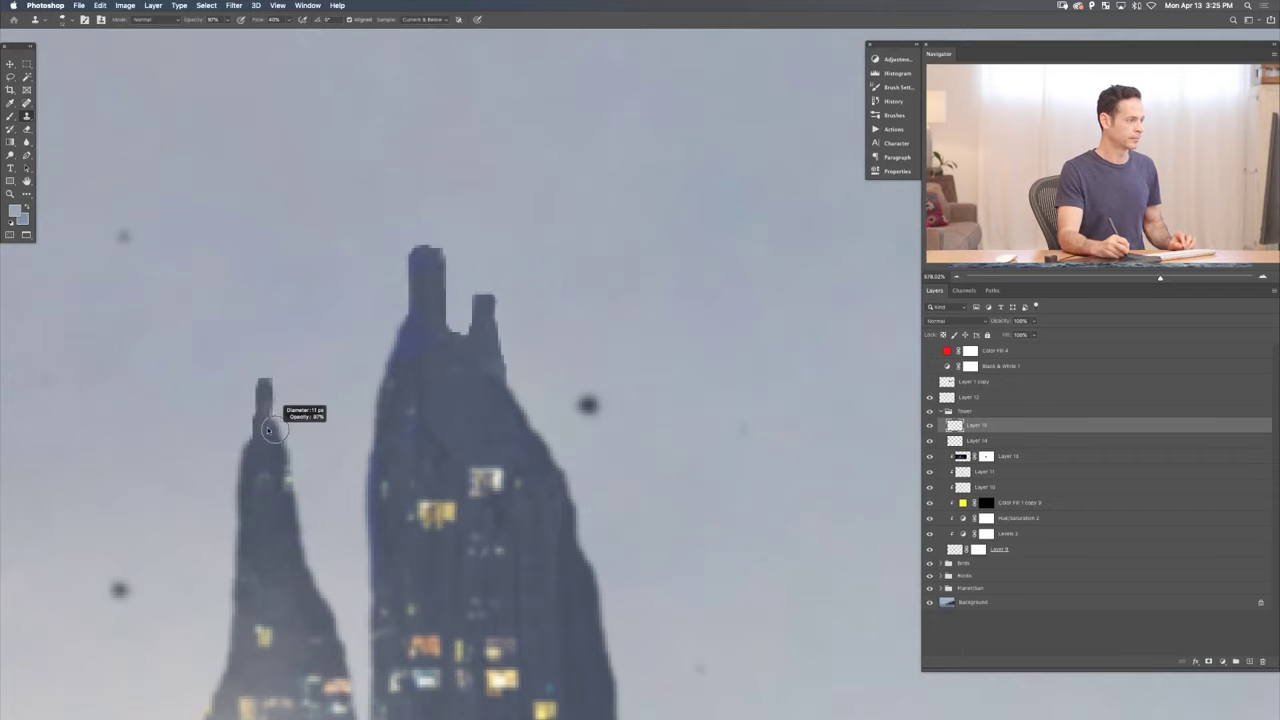
drag(268, 430, 264, 433)
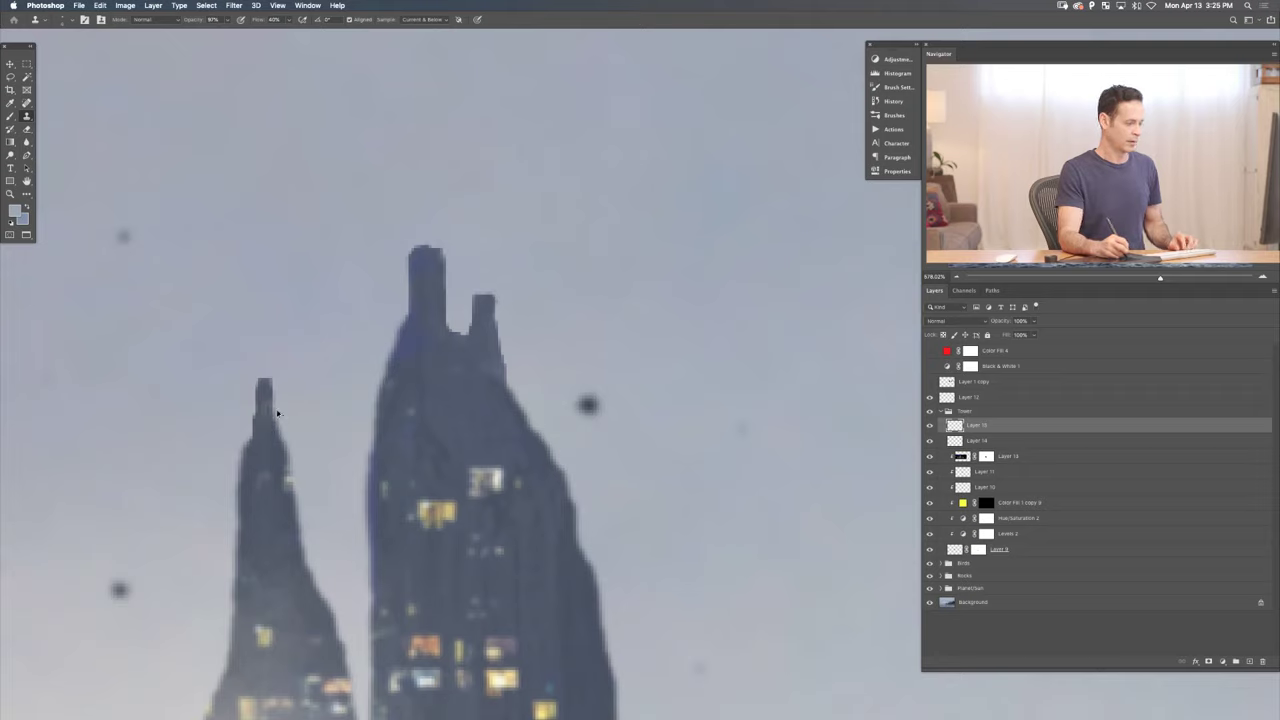
key(super+alt+f)
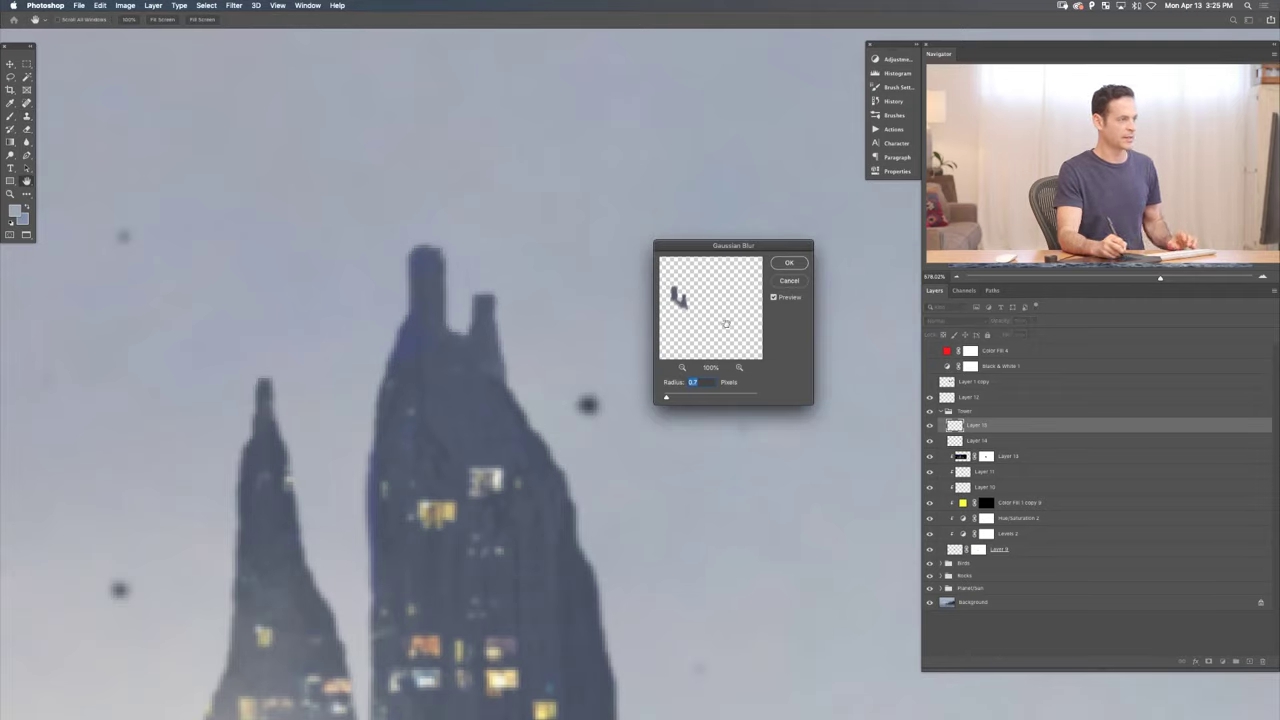
- Apply the 0.7-pixel Gaussian Blur to the cloned tips and check them zoomed out
click(789, 263)
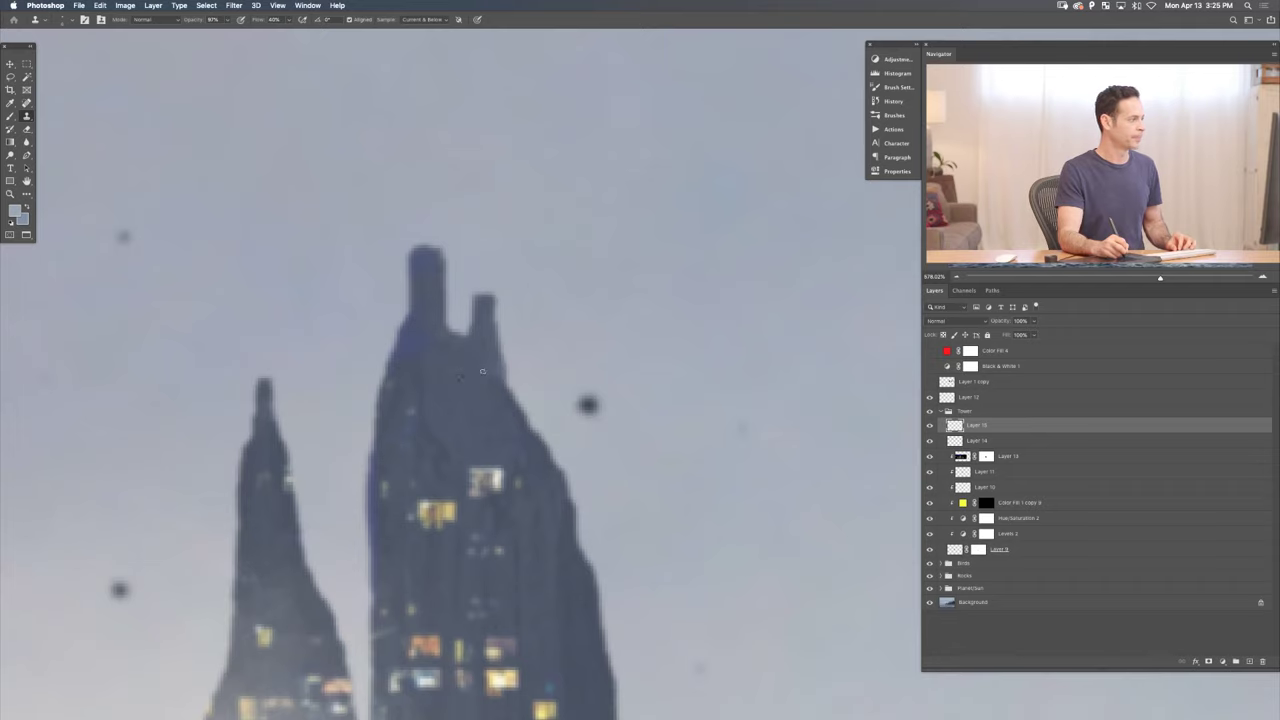
scroll(526, 400, down, 1)
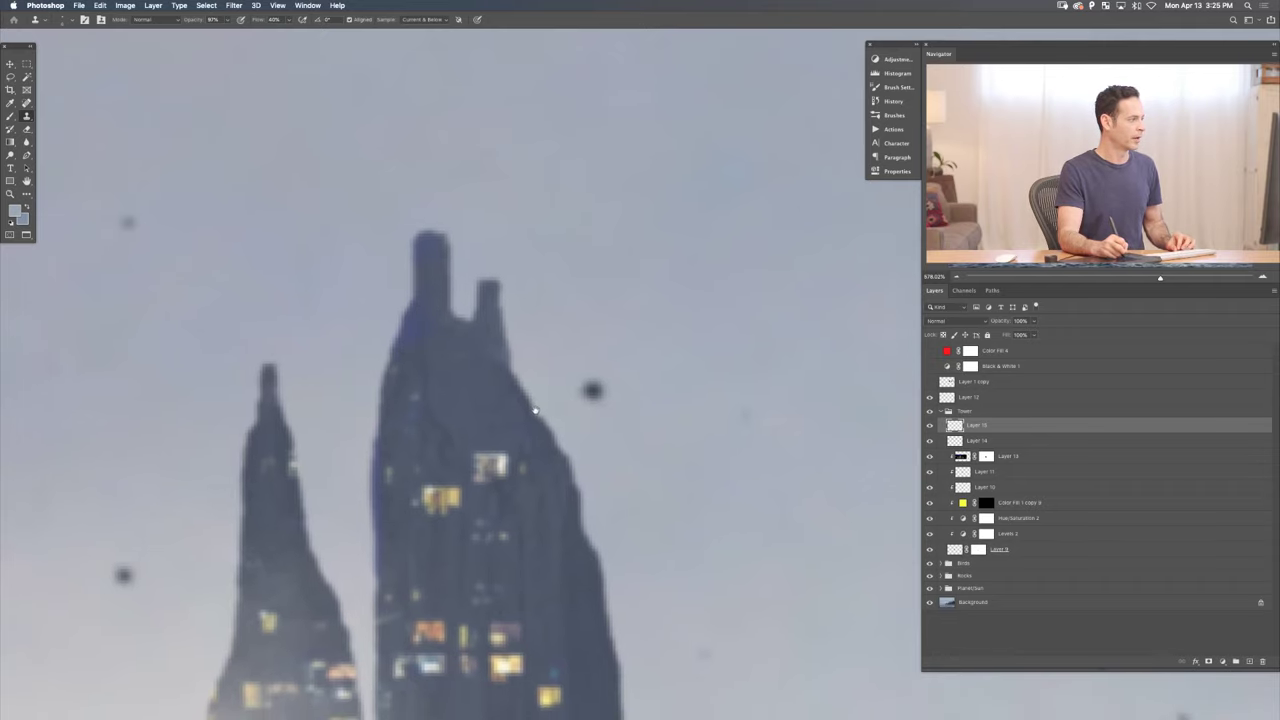
scroll(535, 405, down, 2)
scroll(535, 405, down, 6)
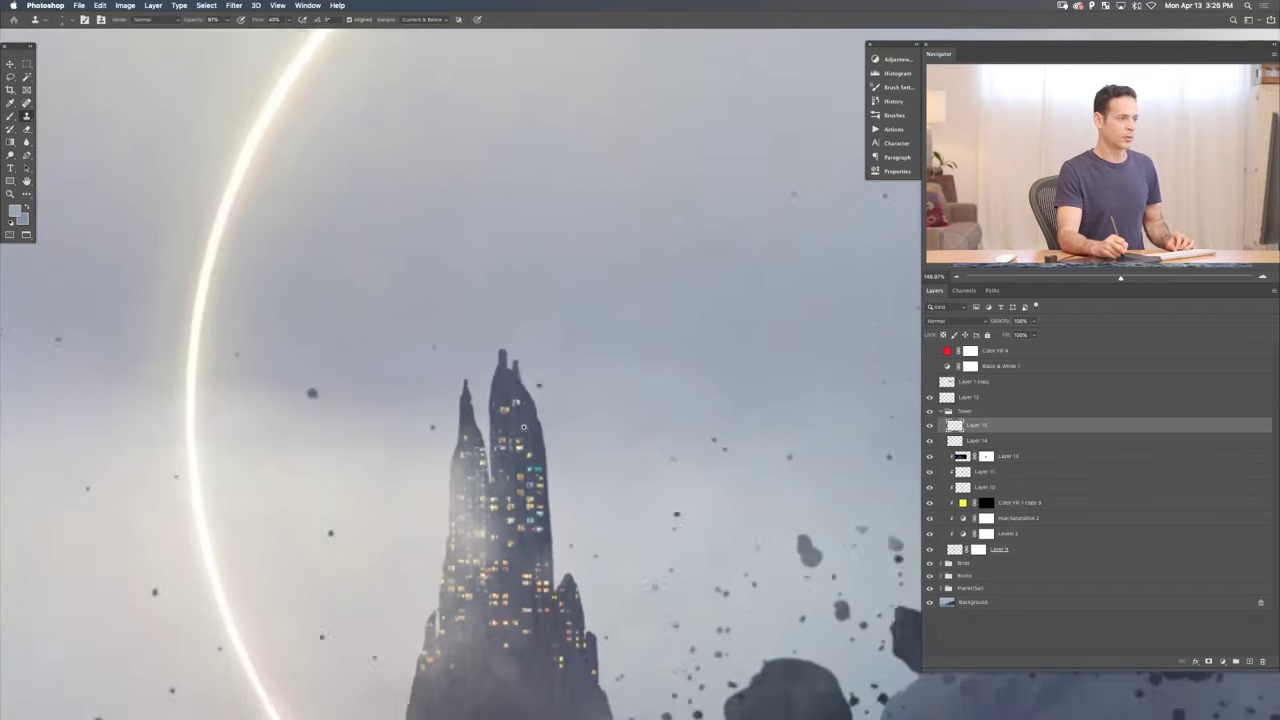
scroll(510, 430, up, 5)
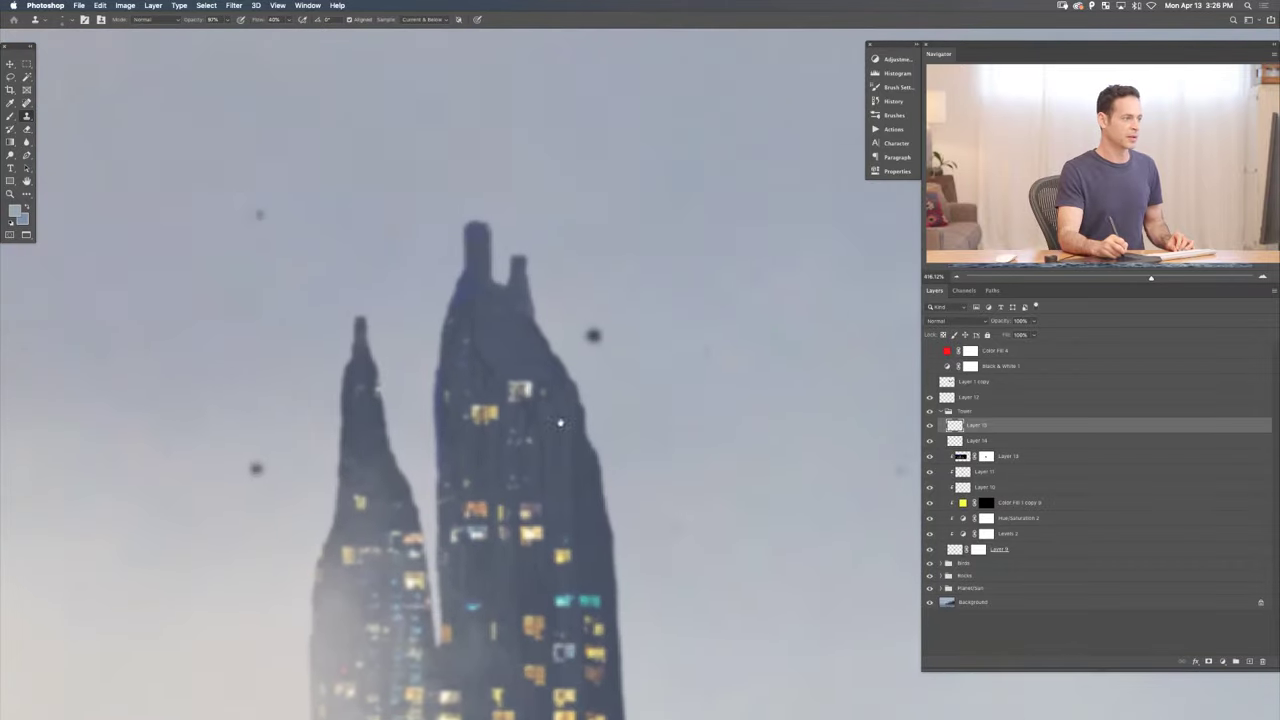
- Add a layer mask to Layer 15 and paint its edges with a 1 px black brush
click(1208, 662)
key(b)
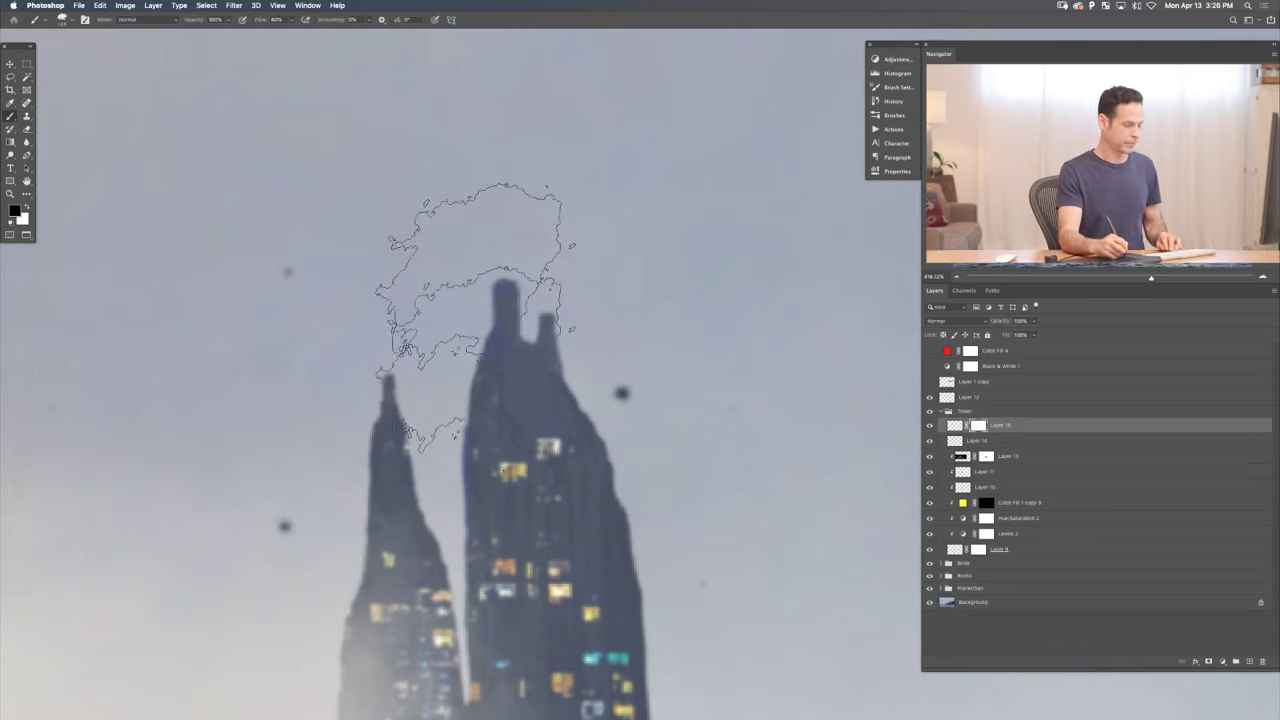
drag(565, 314, 470, 306)
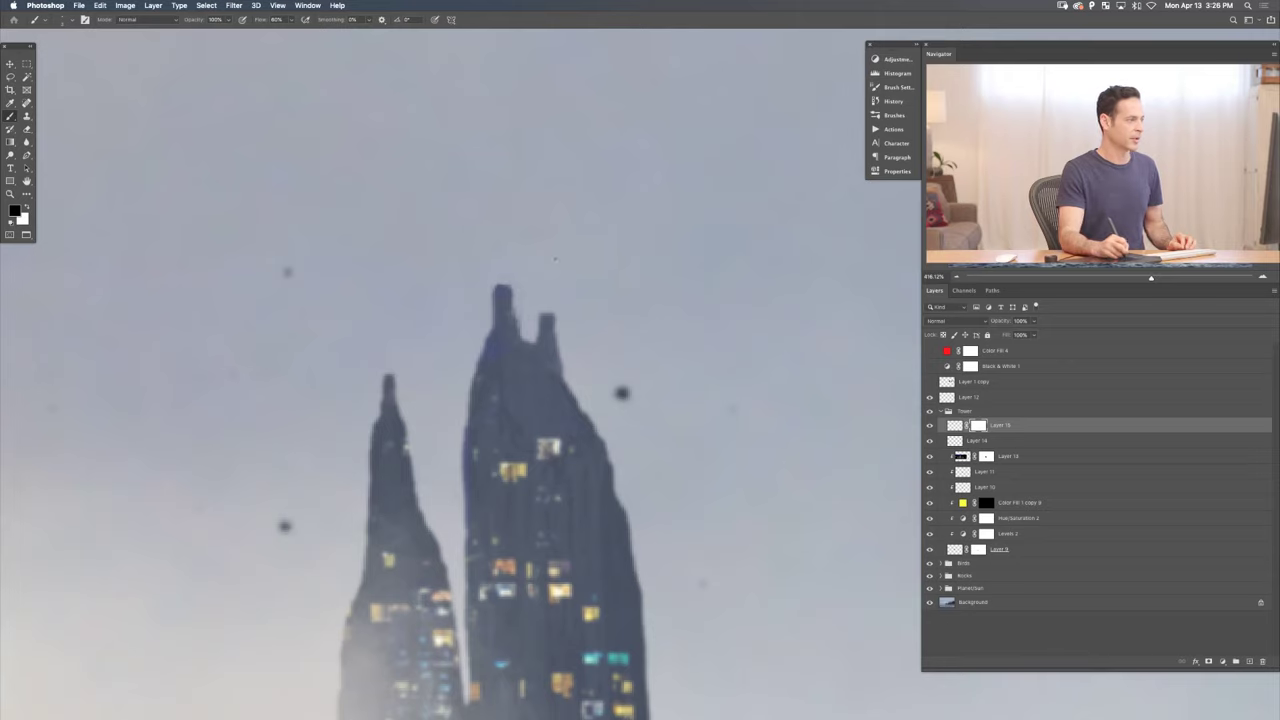
drag(569, 403, 542, 265)
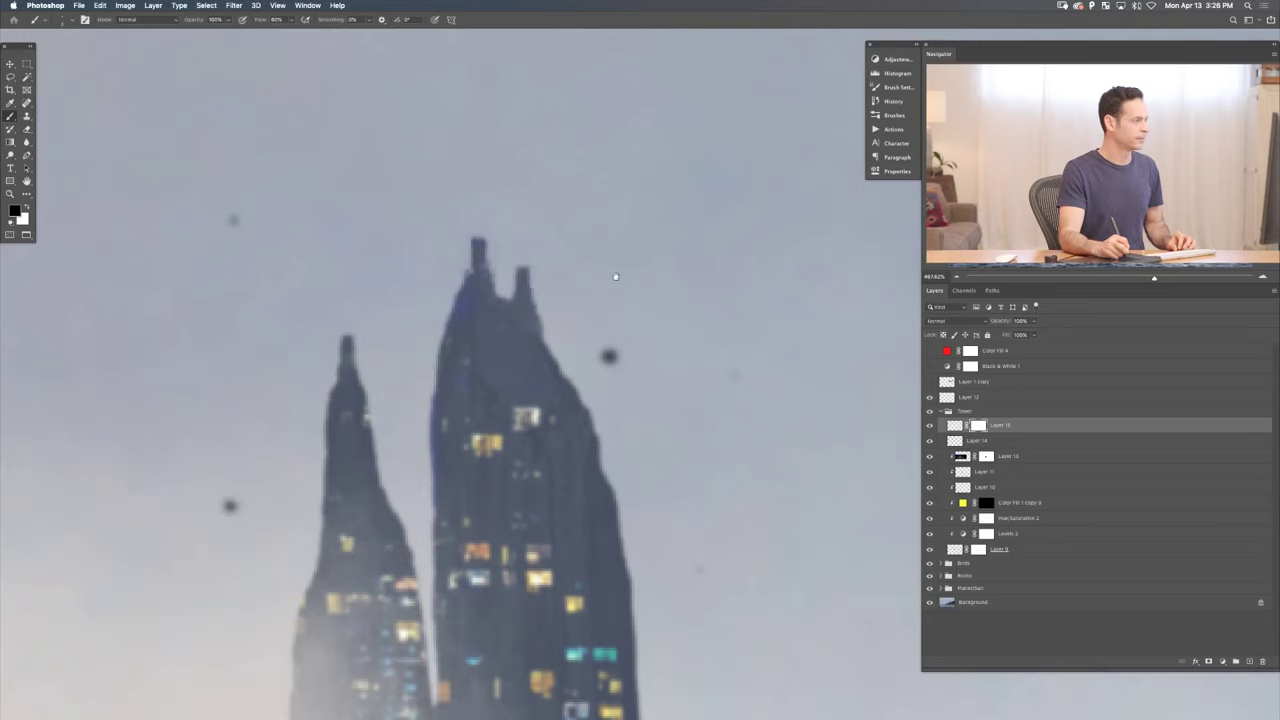
- Frame the whole composition on screen and hide all panels with Tab
scroll(616, 277, down, 10)
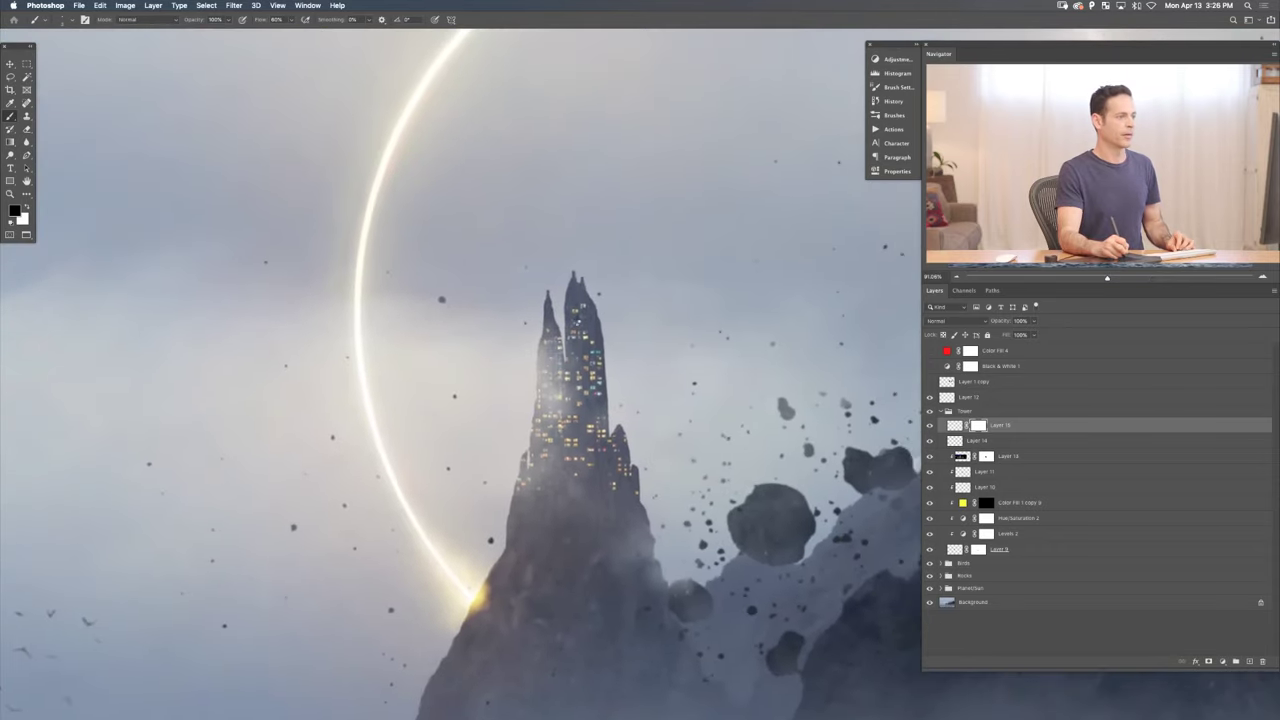
scroll(573, 240, up, 10)
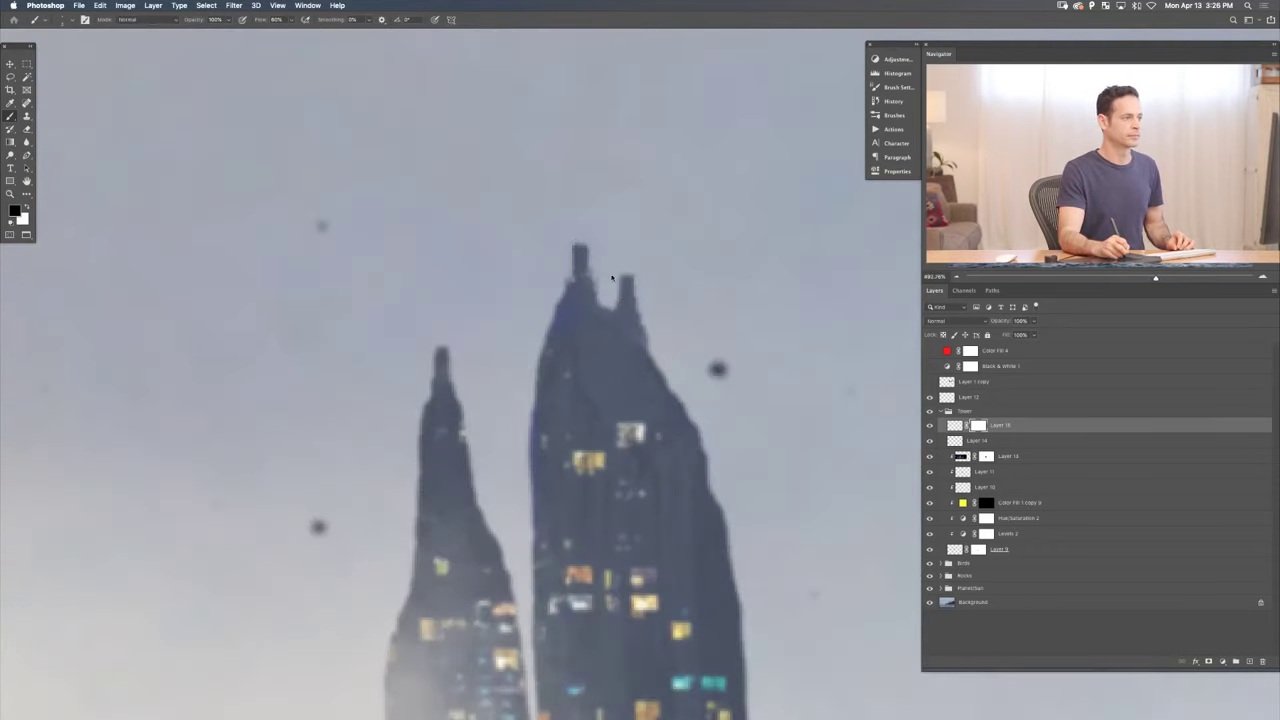
scroll(613, 278, down, 10)
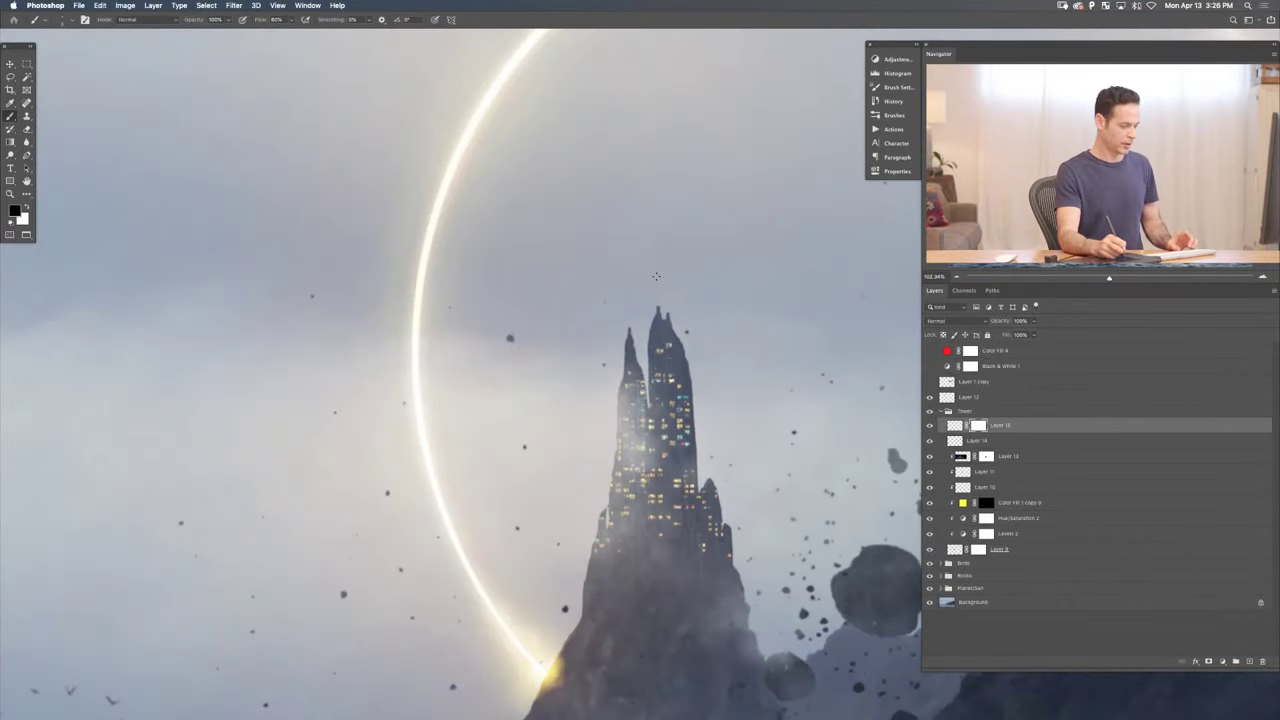
scroll(692, 374, down, 5)
scroll(688, 371, down, 3)
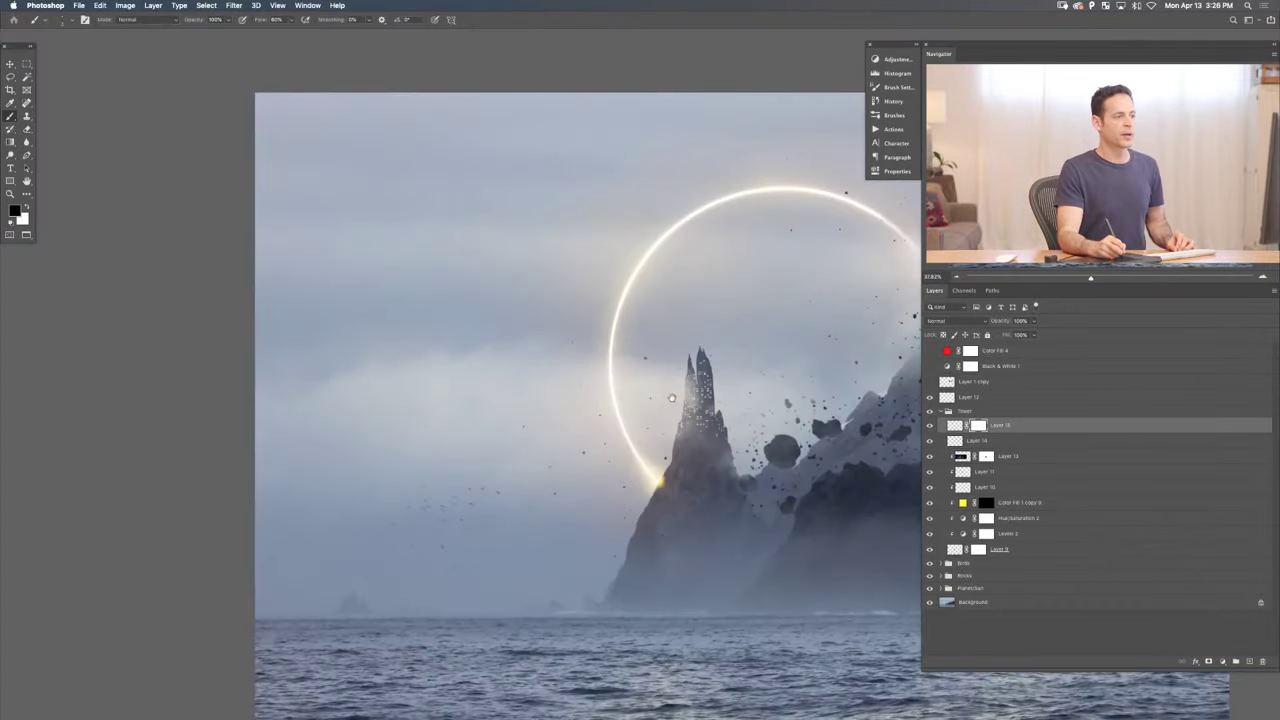
drag(672, 398, 554, 393)
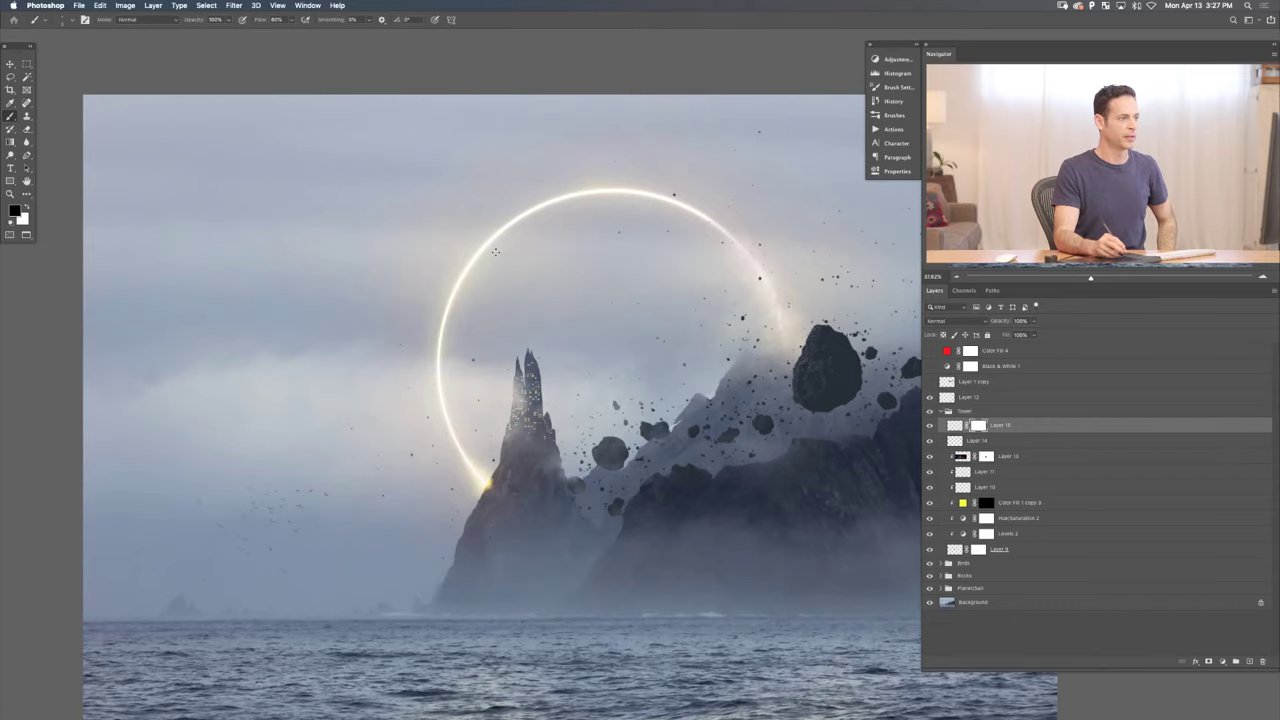
scroll(683, 495, right, 5)
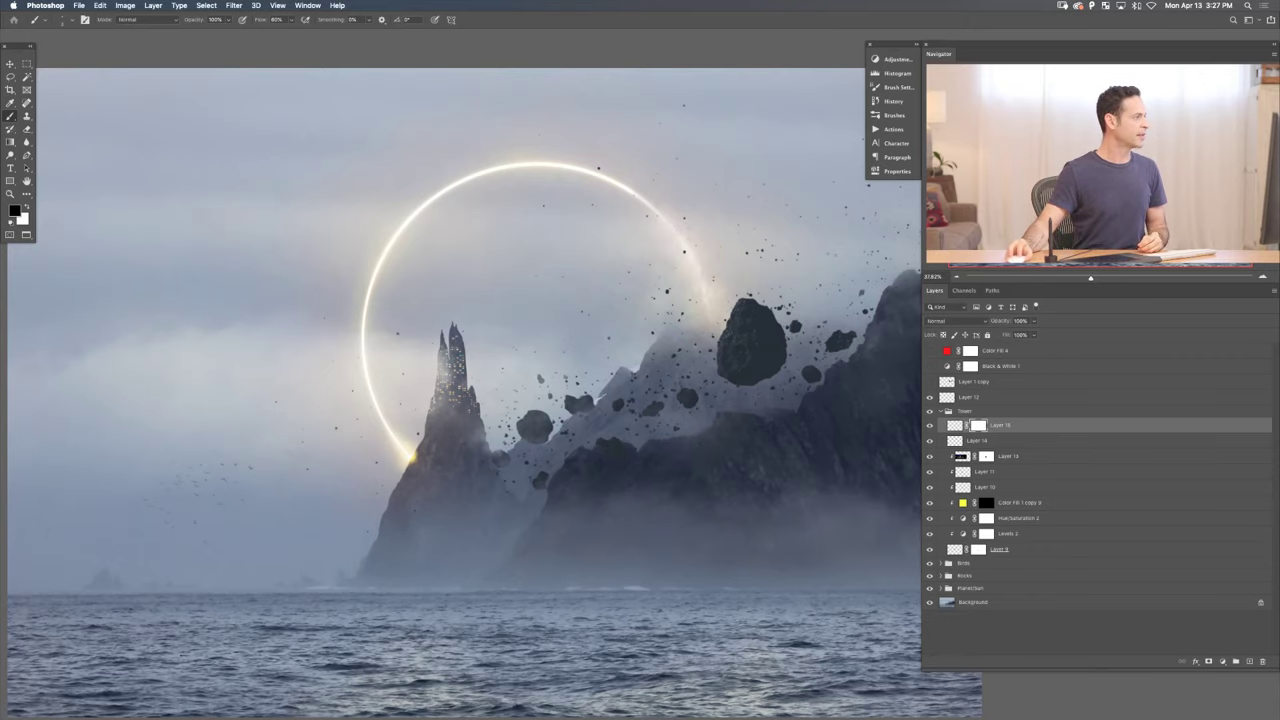
key(Tab)
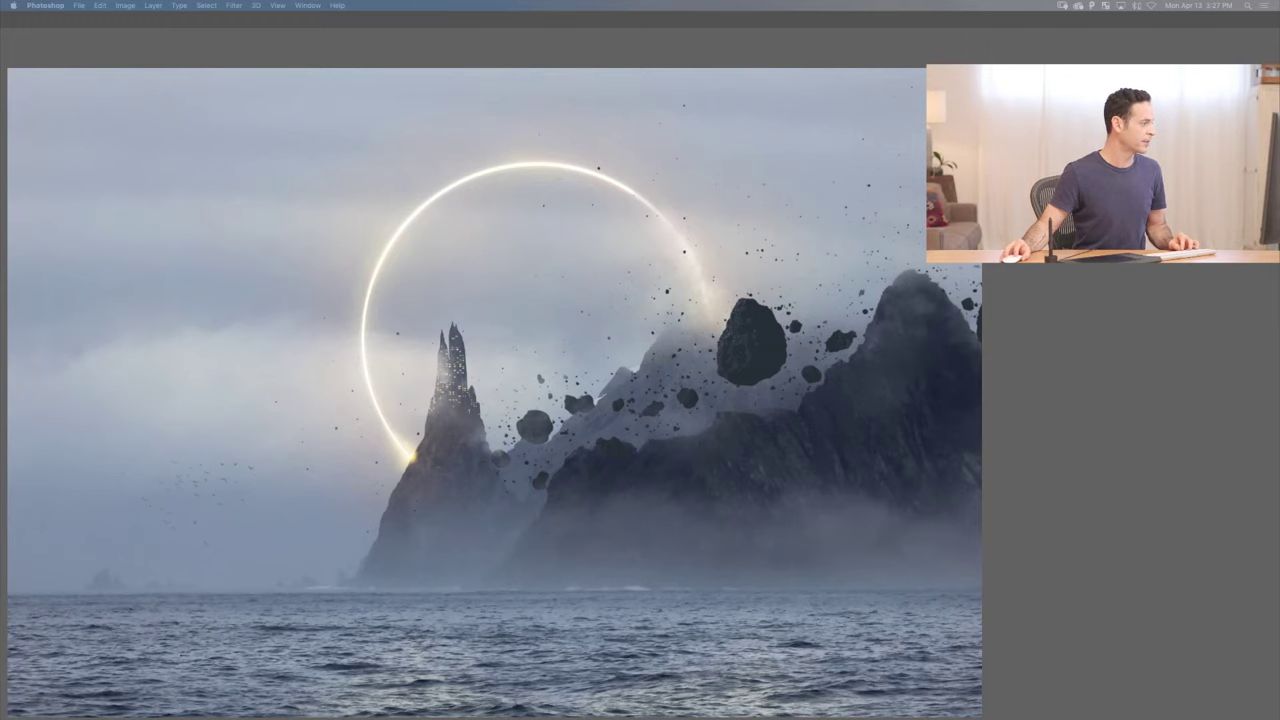
- Switch from Photoshop to the Chrome desktop showing Behance's Daily Creative Challenge page
key(super+Tab)
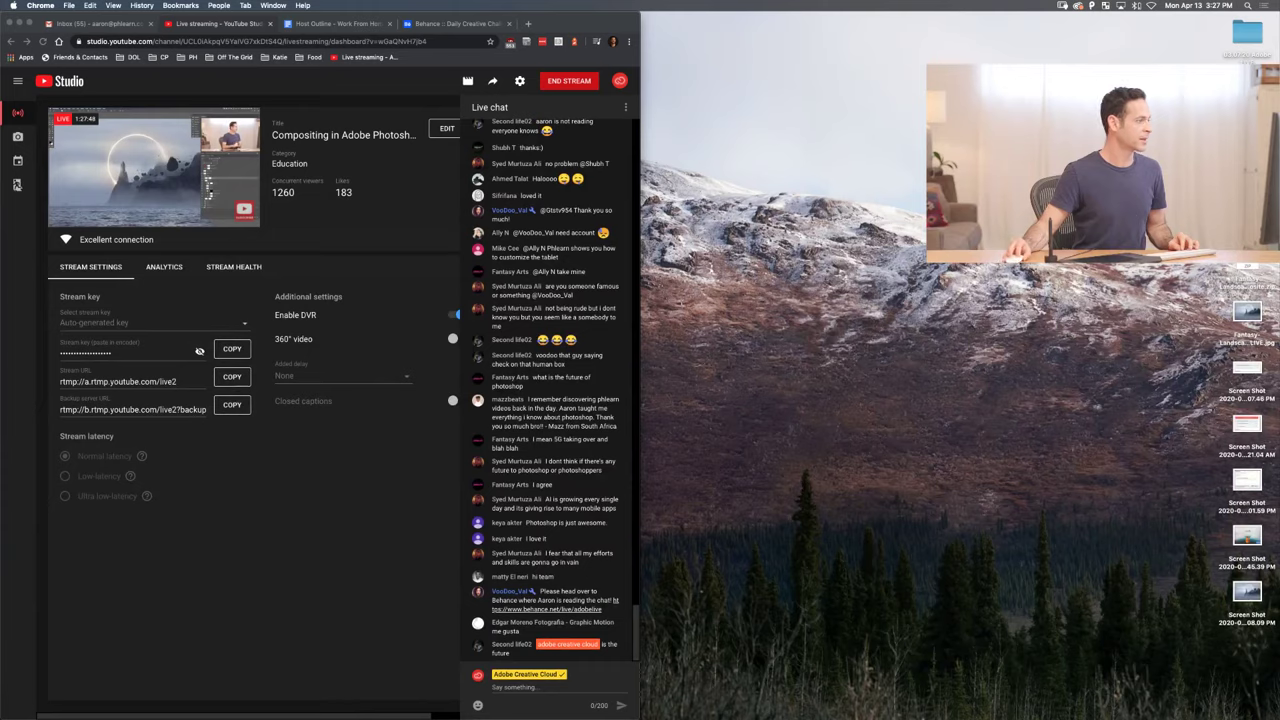
key(ctrl+Up)
click(640, 38)
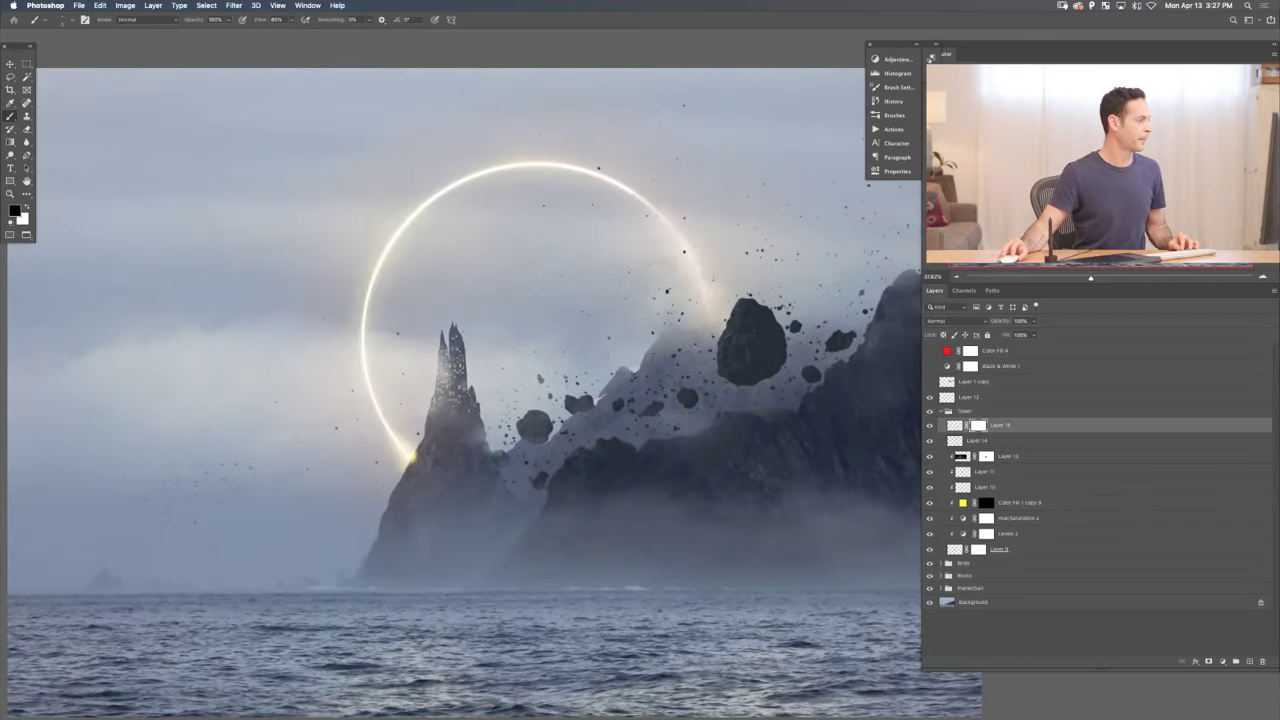
key(super+Tab)
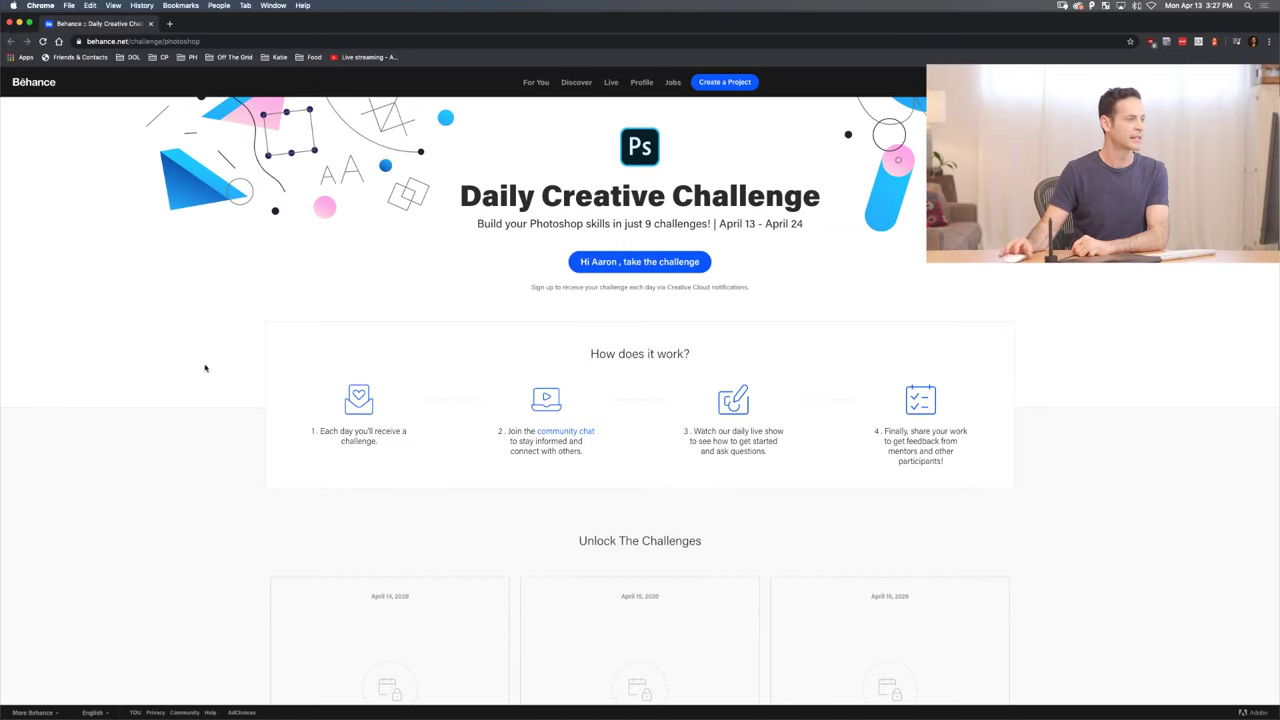
- Scroll through the challenge steps and locked daily cards, then show the window overview
scroll(205, 368, down, 1)
scroll(205, 368, down, 3)
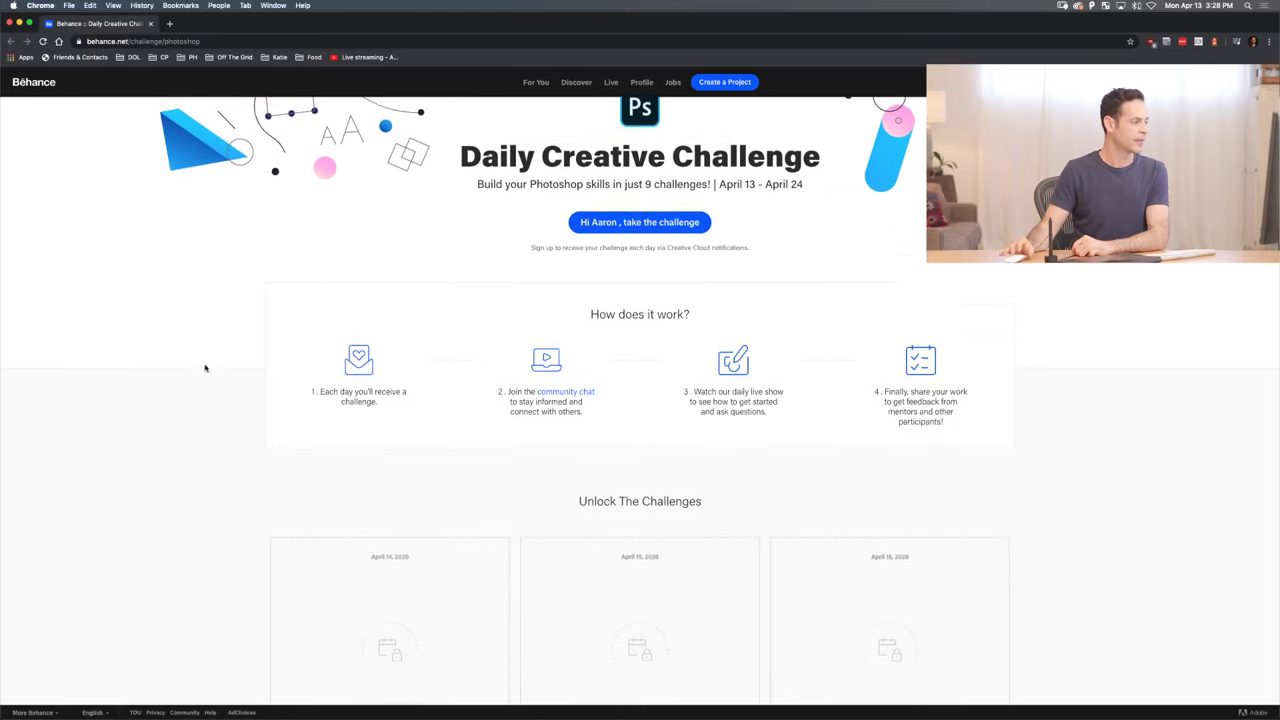
scroll(205, 368, up, 3)
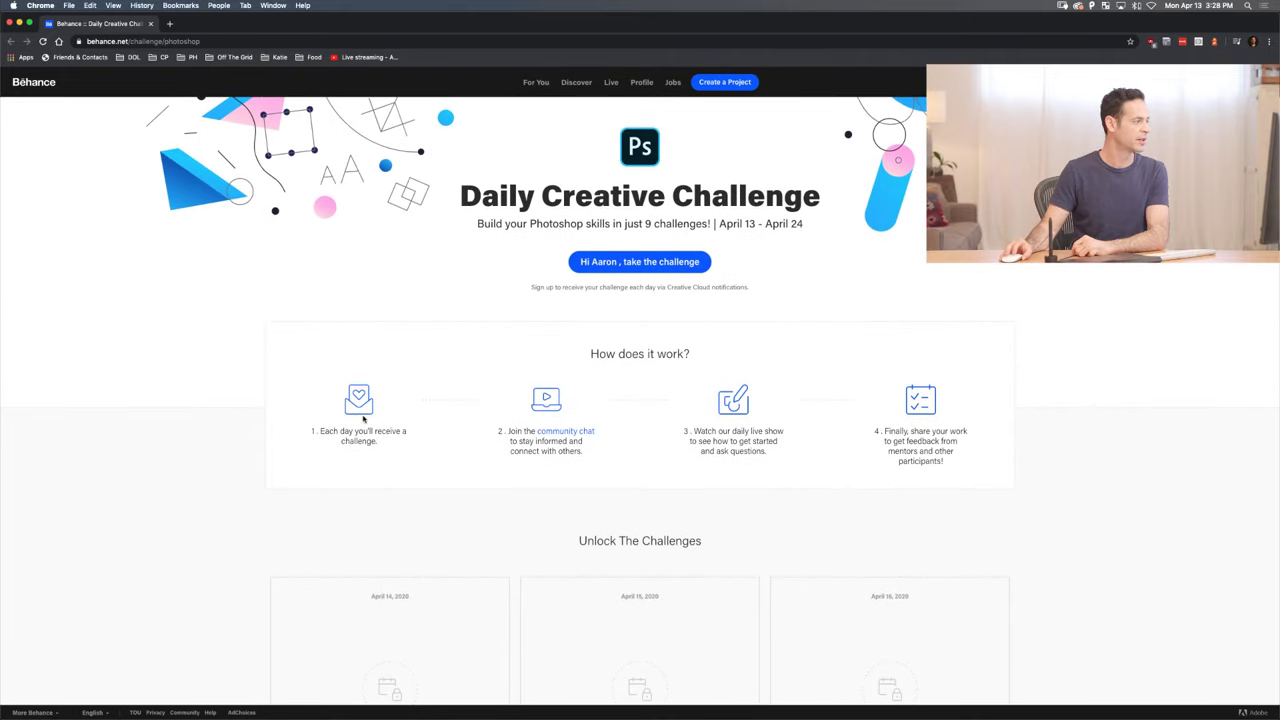
scroll(337, 423, down, 8)
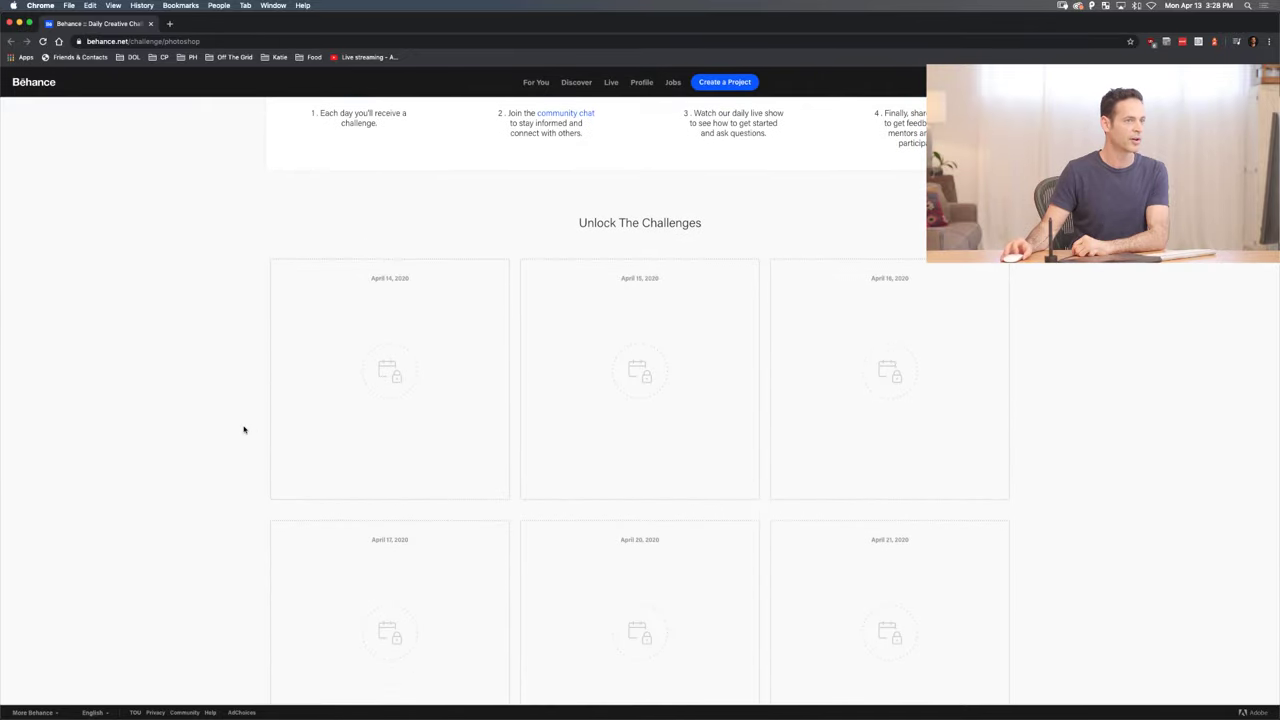
scroll(243, 430, down, 1)
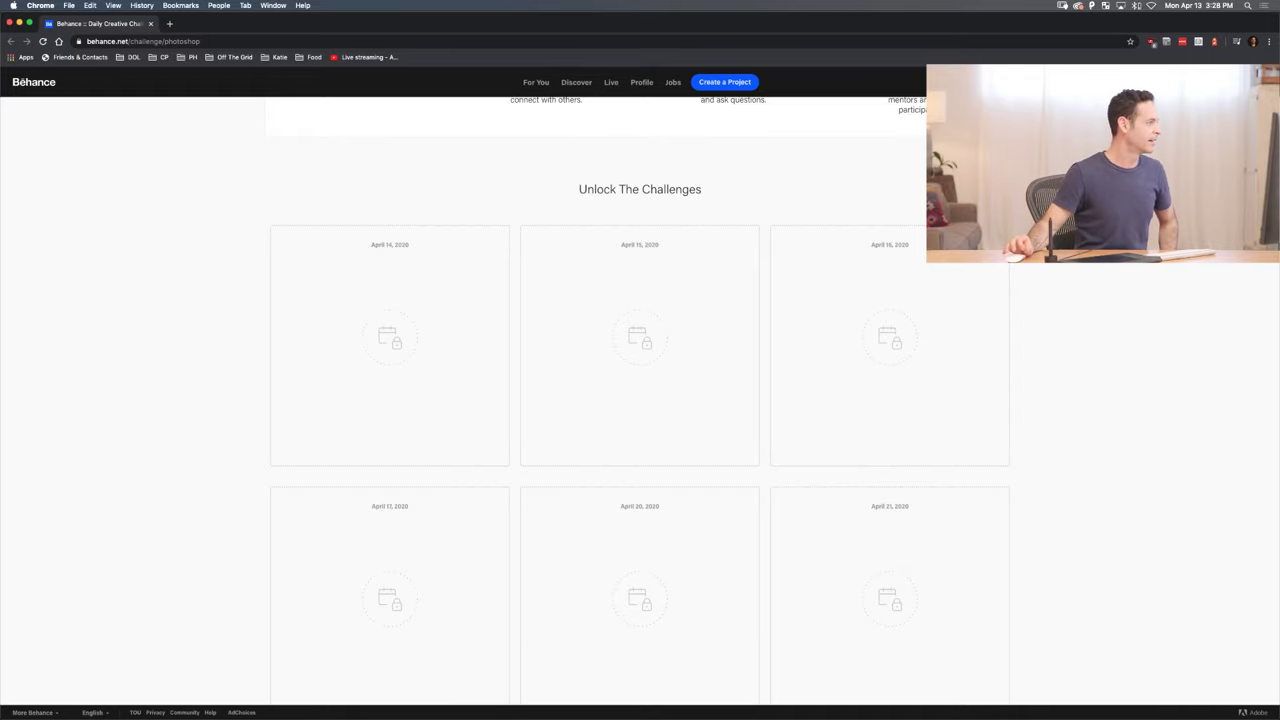
key(ctrl+Up)
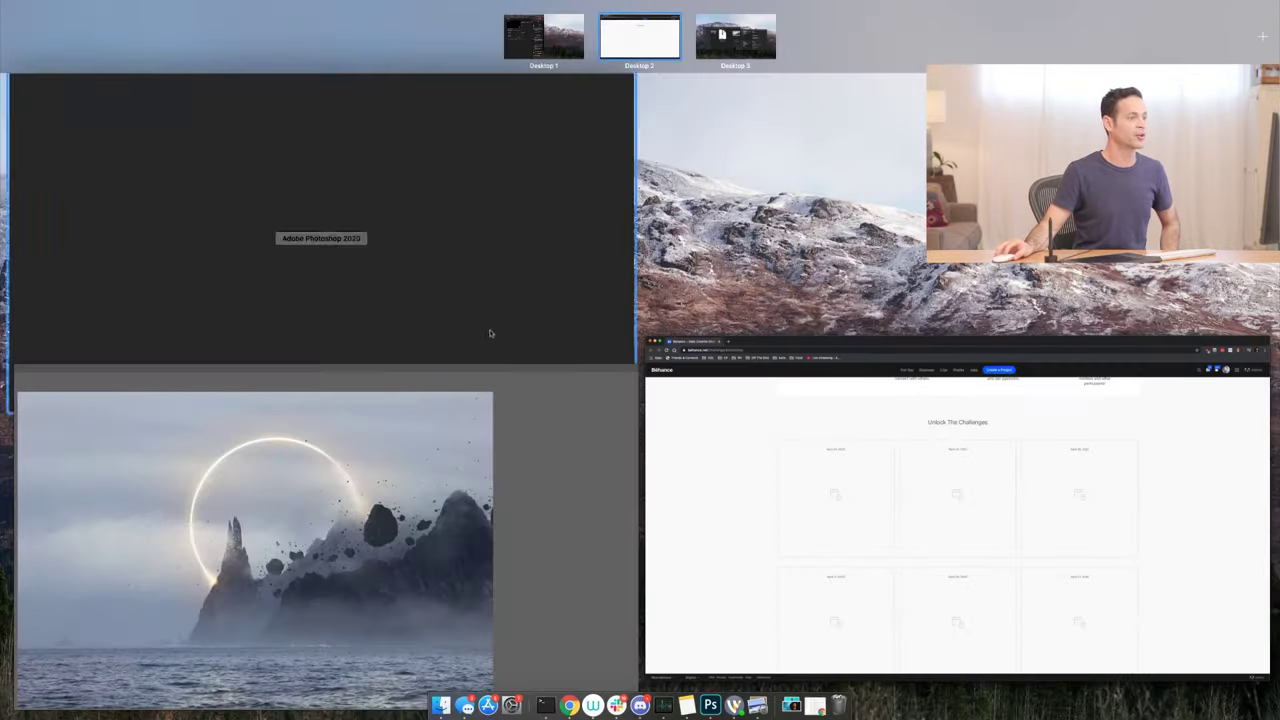
- Return to the Photoshop composite and hide all panels for a full-canvas view
click(491, 334)
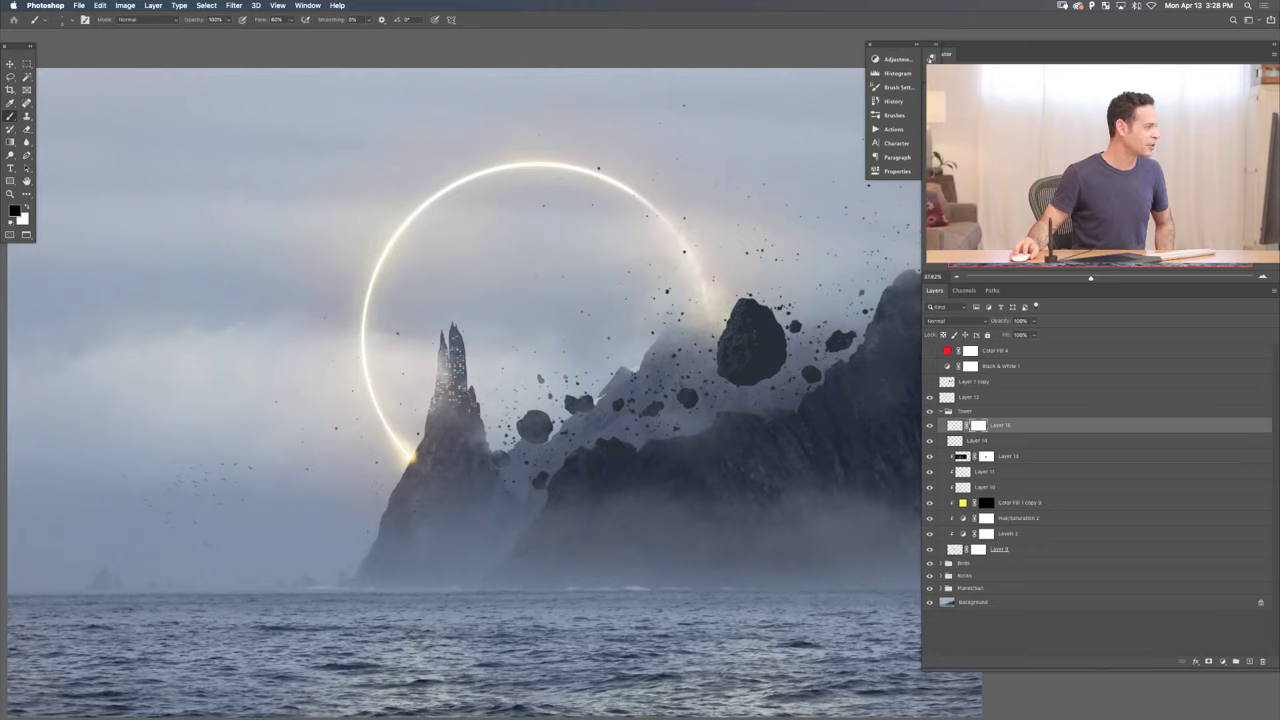
key(Tab)
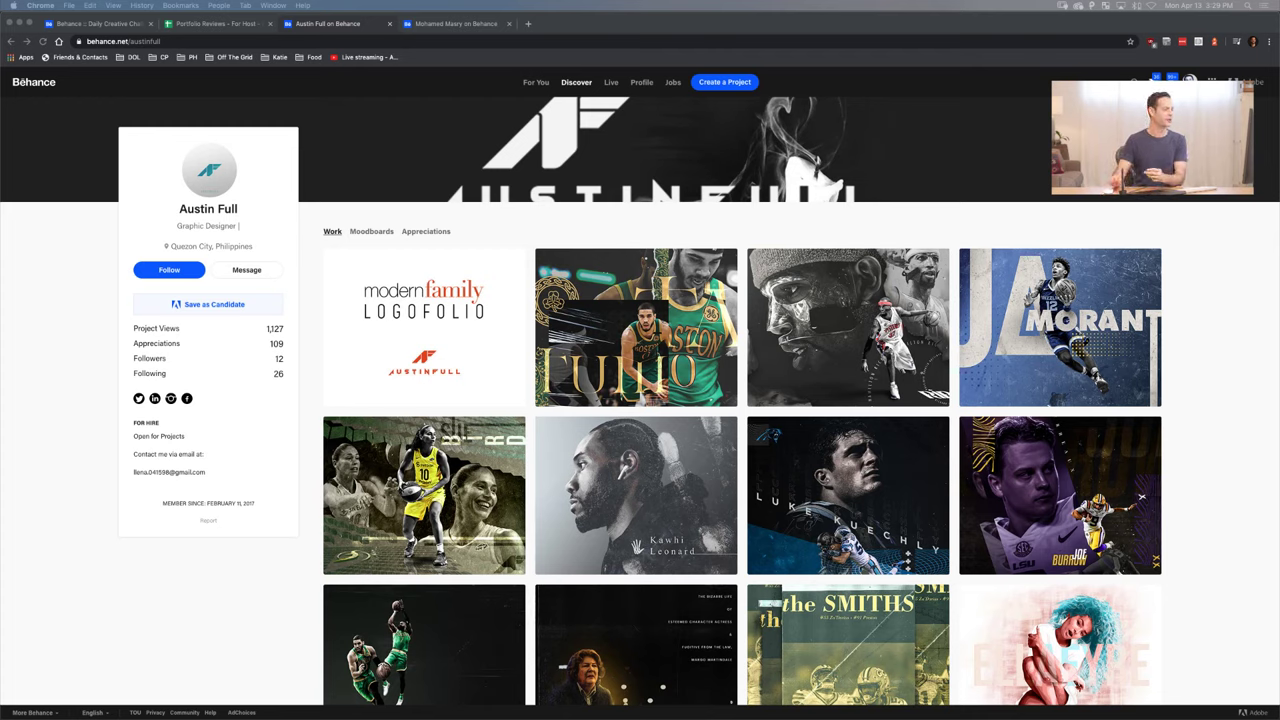
click(88, 351)
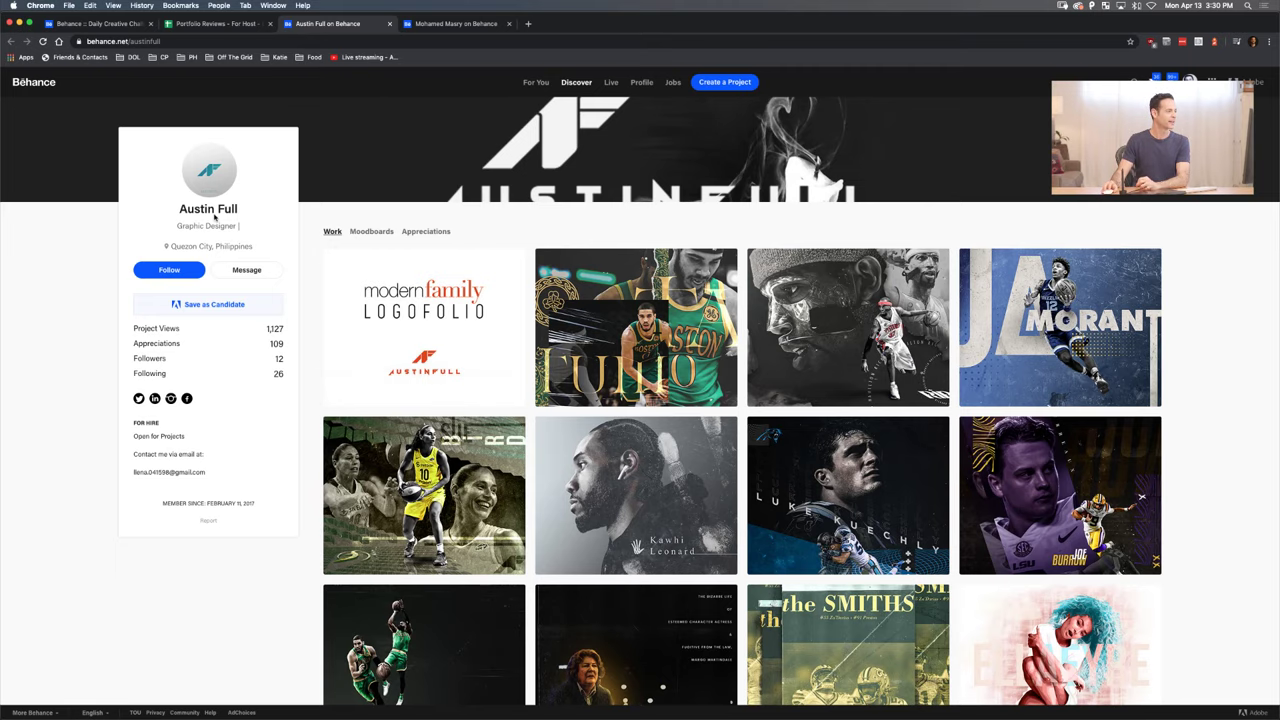
click(460, 24)
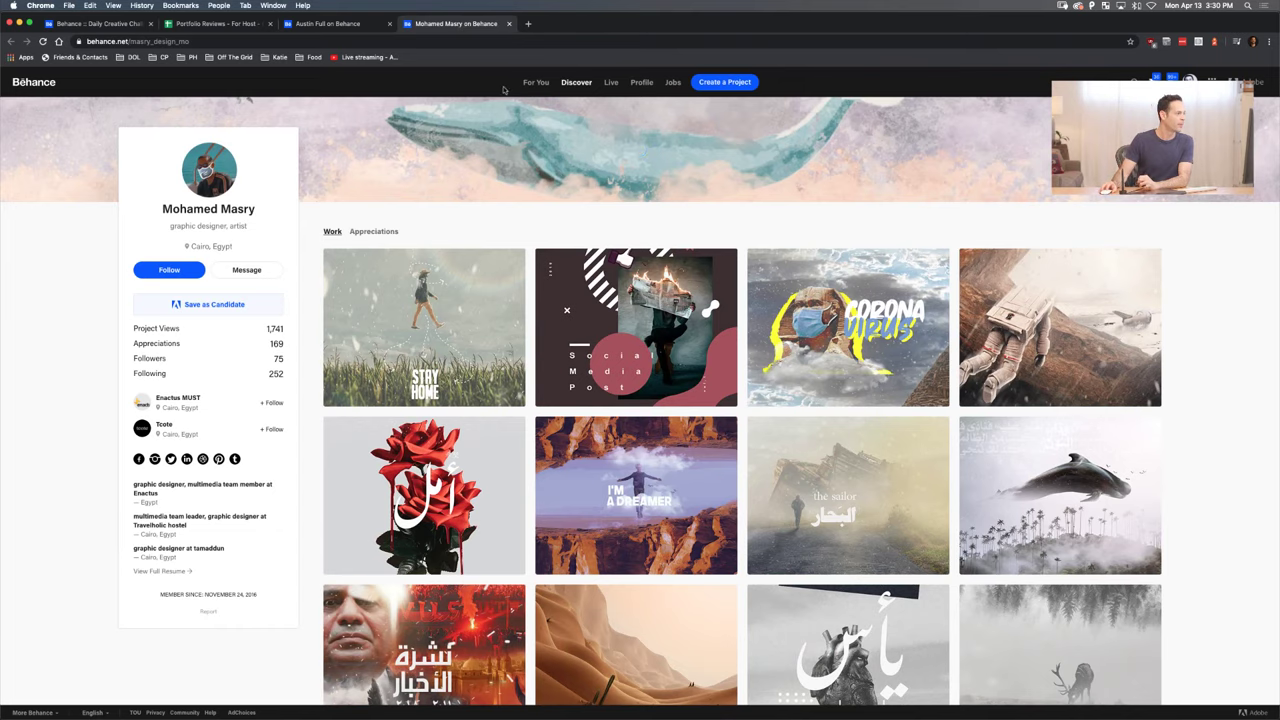
click(330, 24)
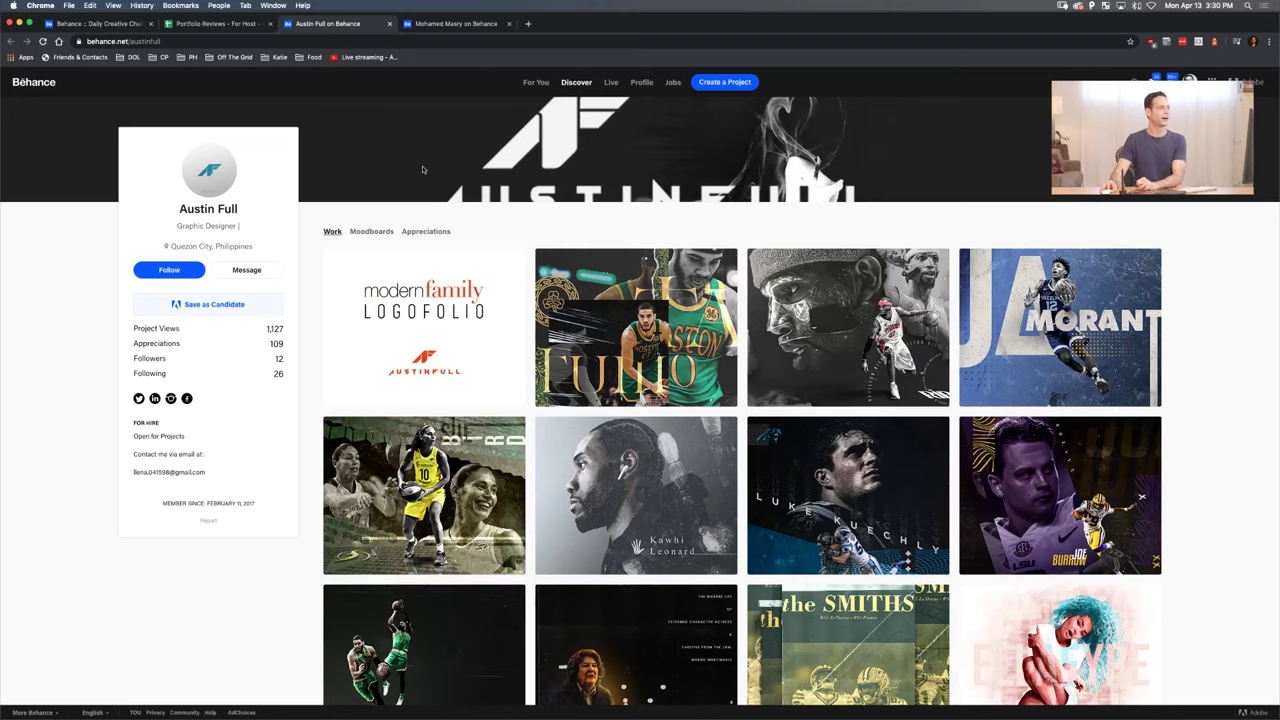
scroll(422, 170, down, 1)
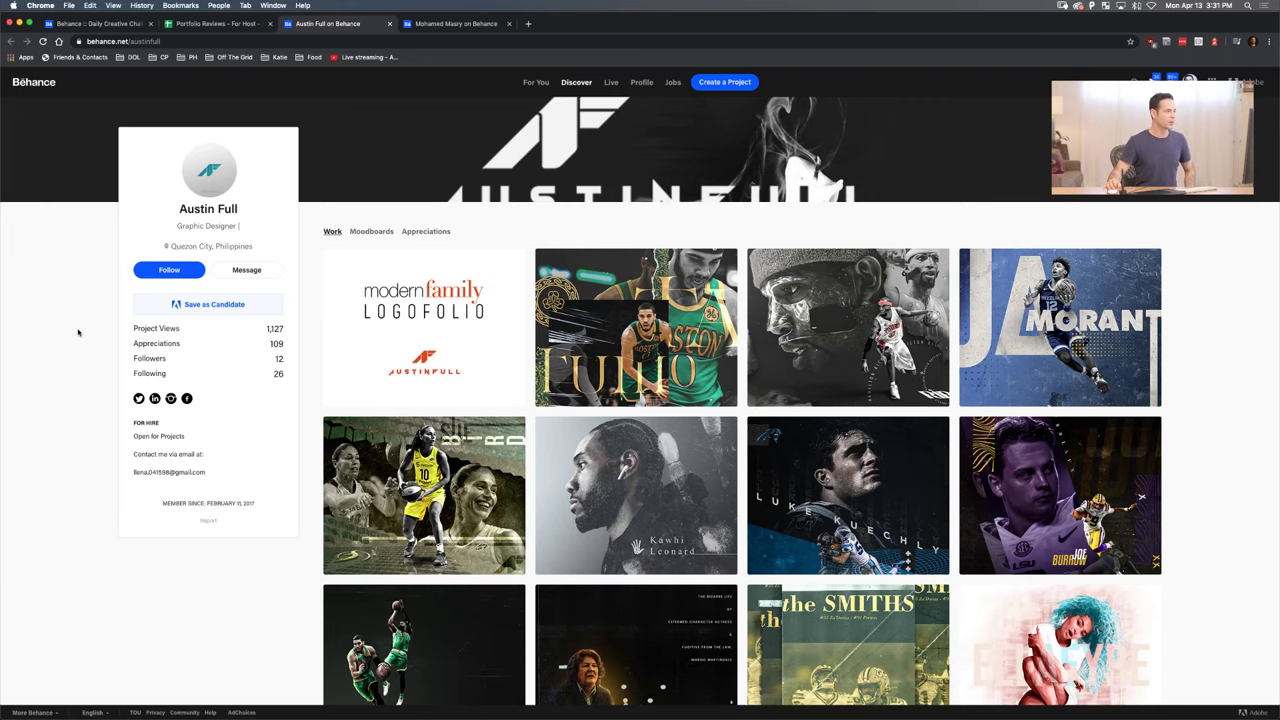
- Browse the designer's Work grid and open the grayscale basketball portrait project
scroll(78, 332, down, 5)
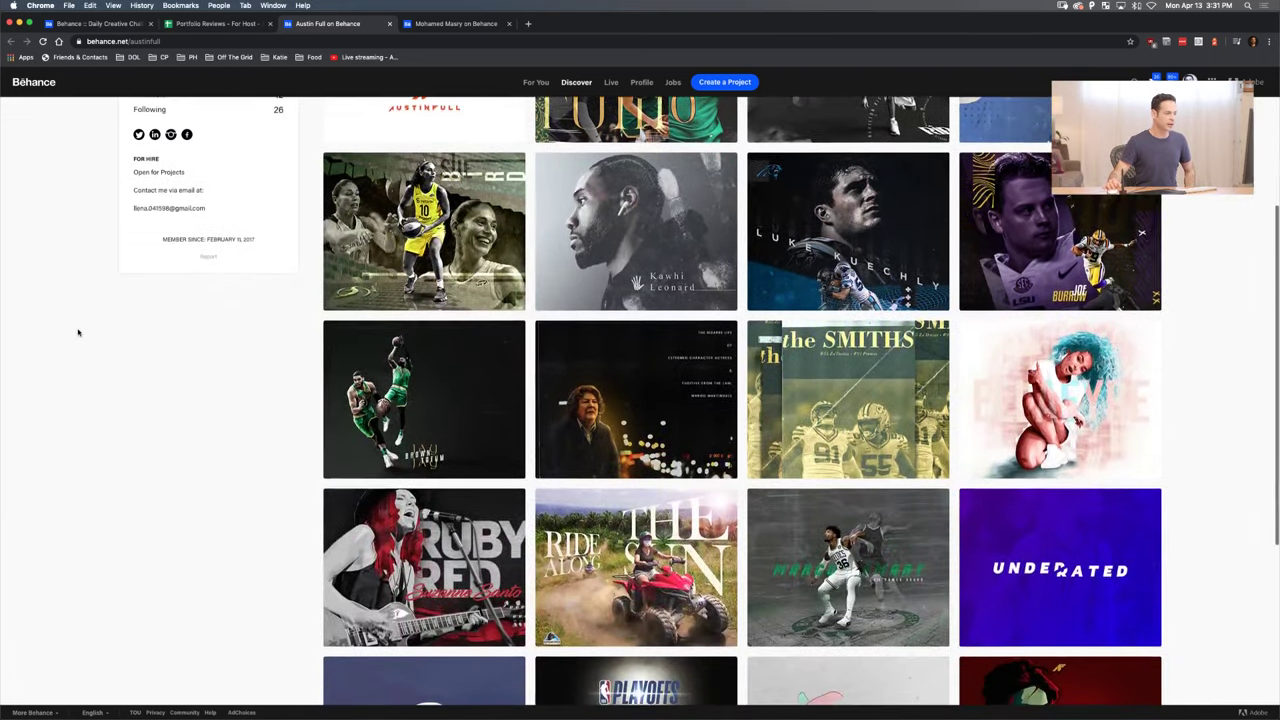
scroll(78, 332, down, 6)
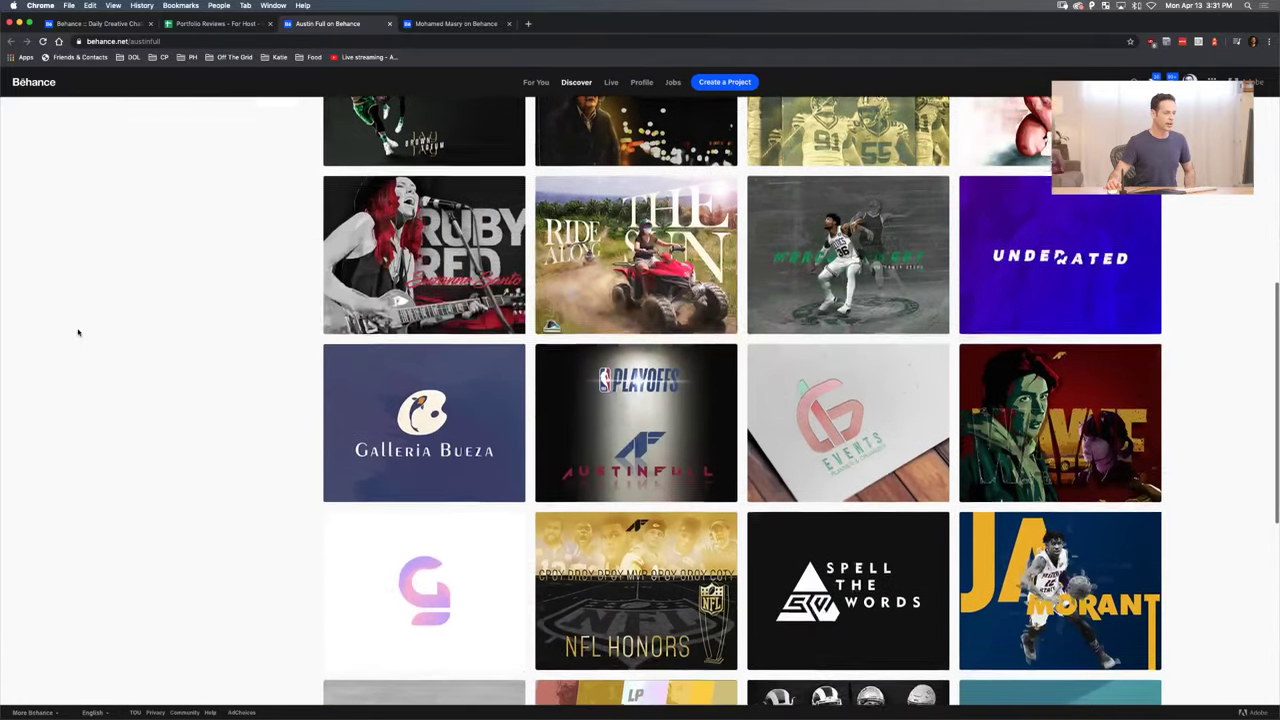
scroll(78, 332, down, 6)
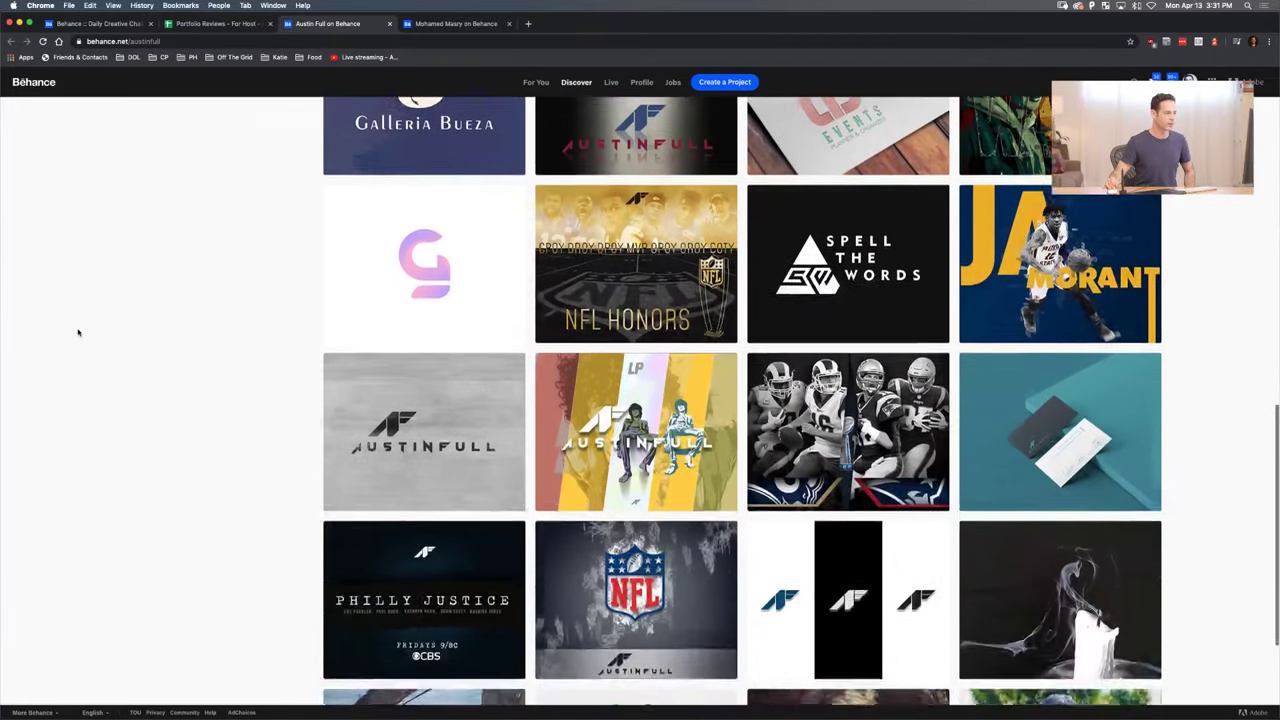
scroll(78, 332, down, 5)
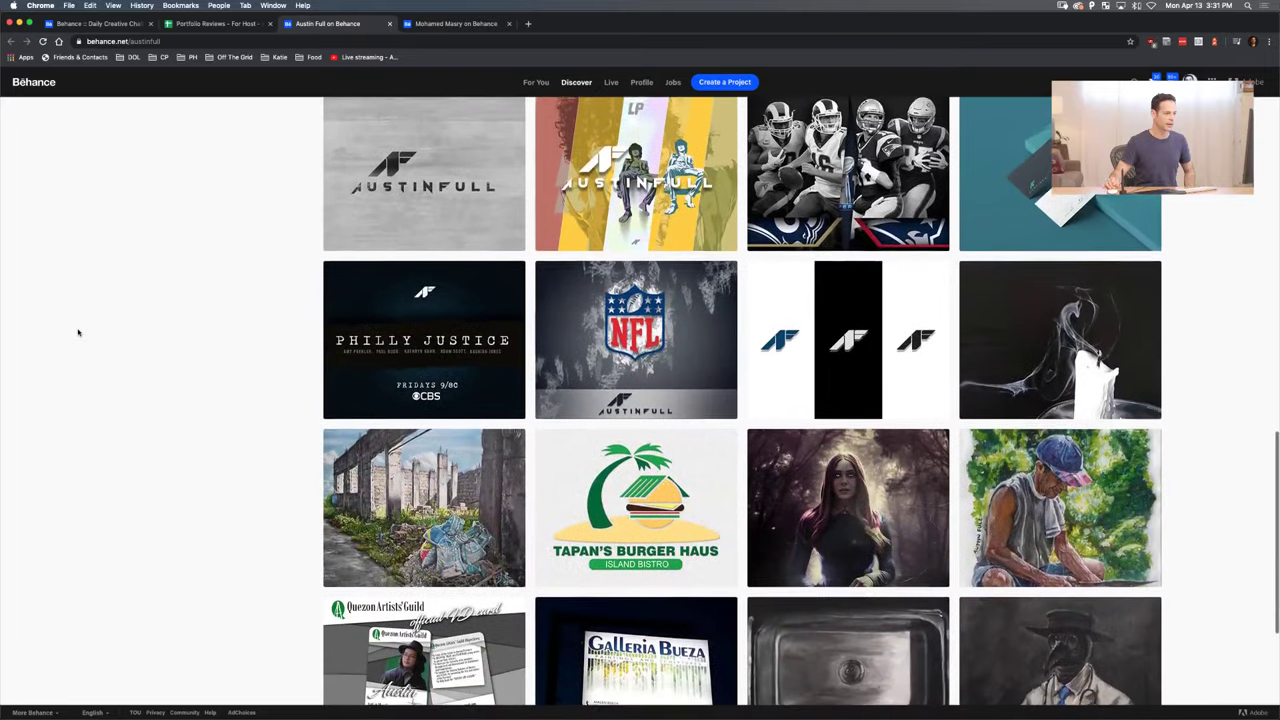
scroll(78, 332, down, 5)
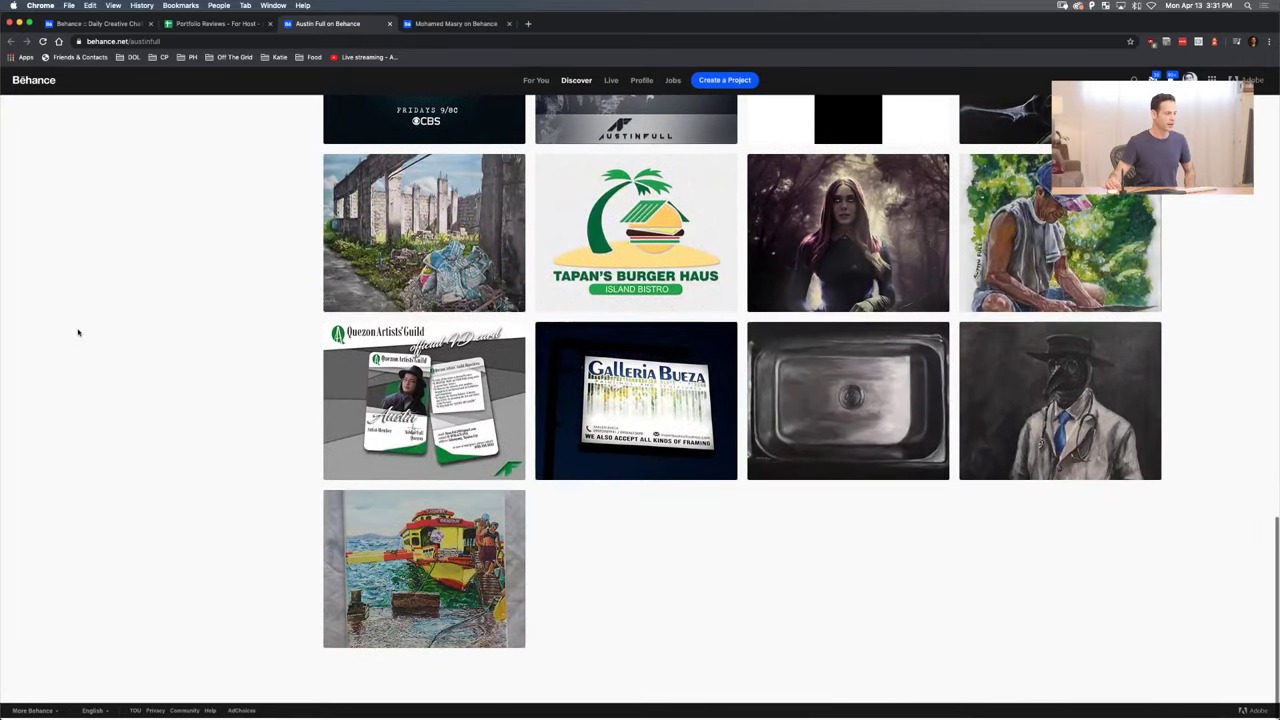
scroll(78, 332, up, 15)
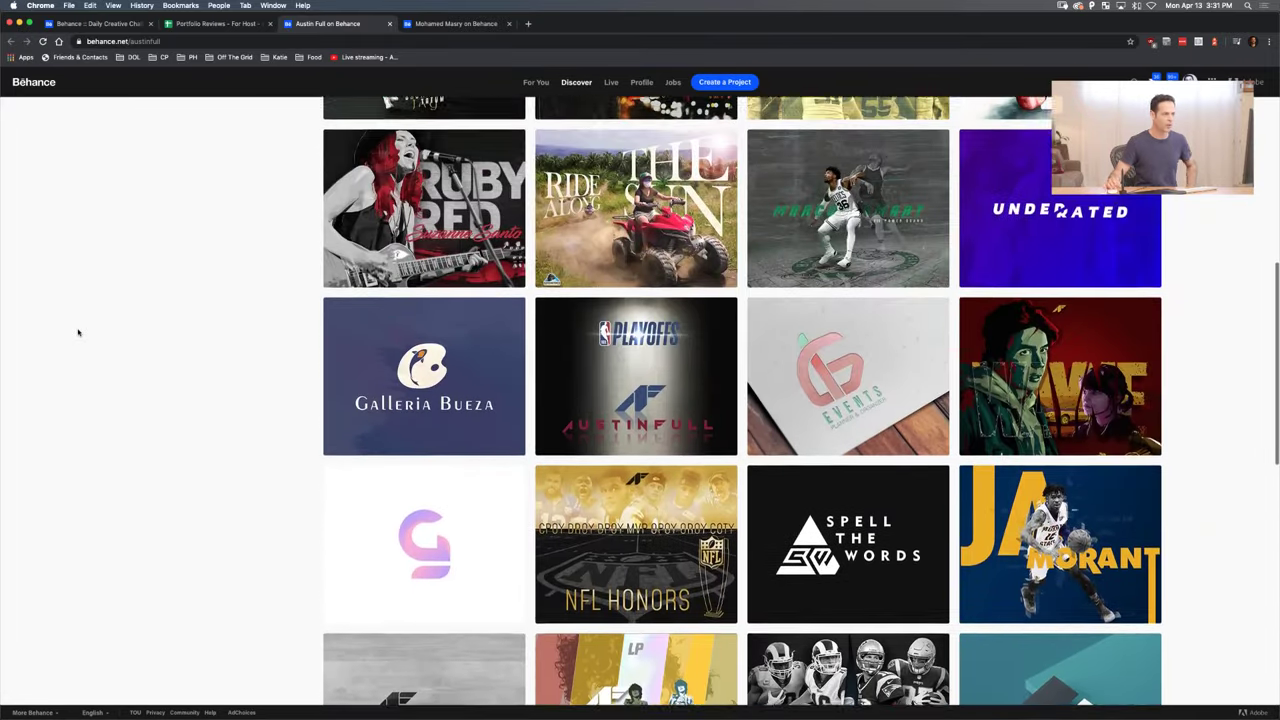
scroll(78, 332, up, 8)
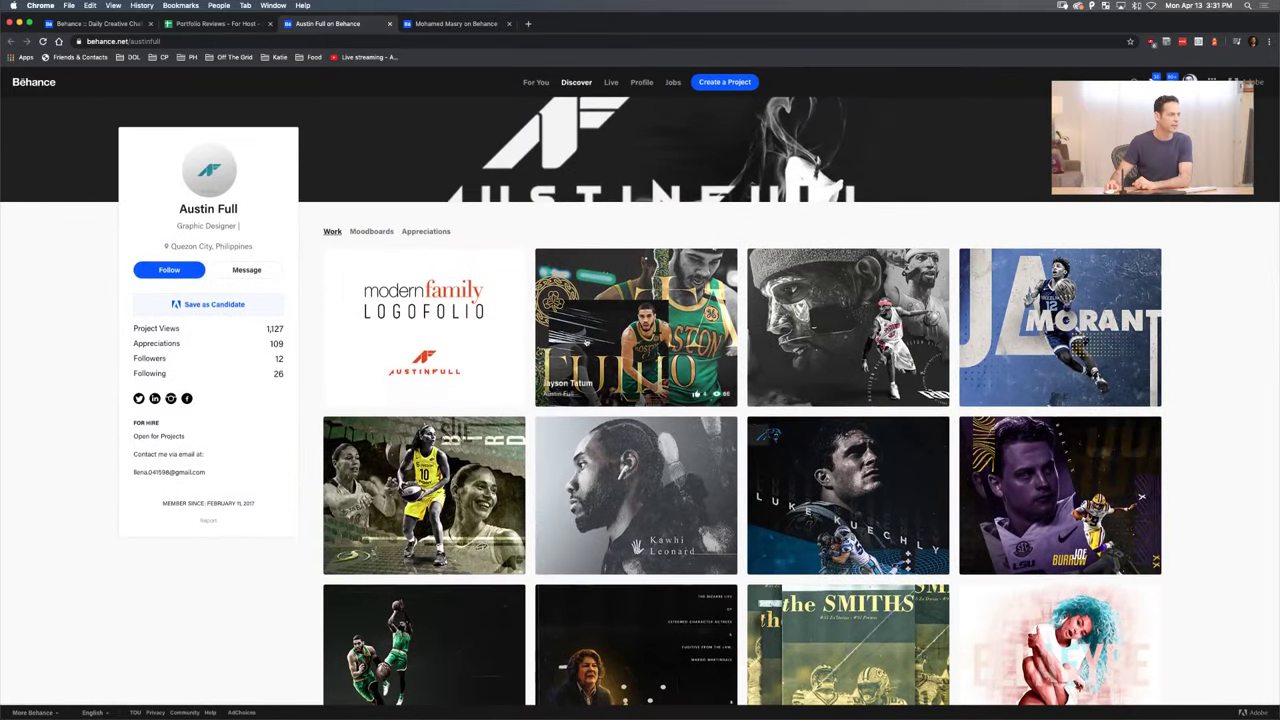
click(859, 330)
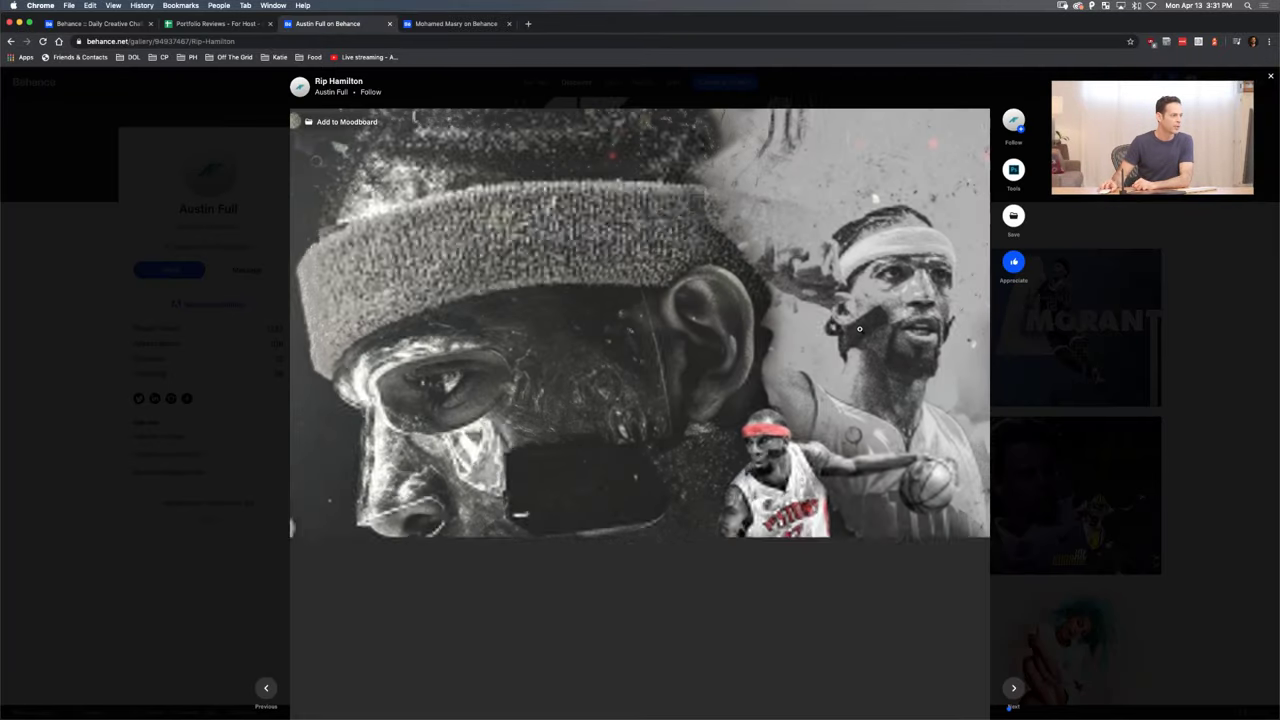
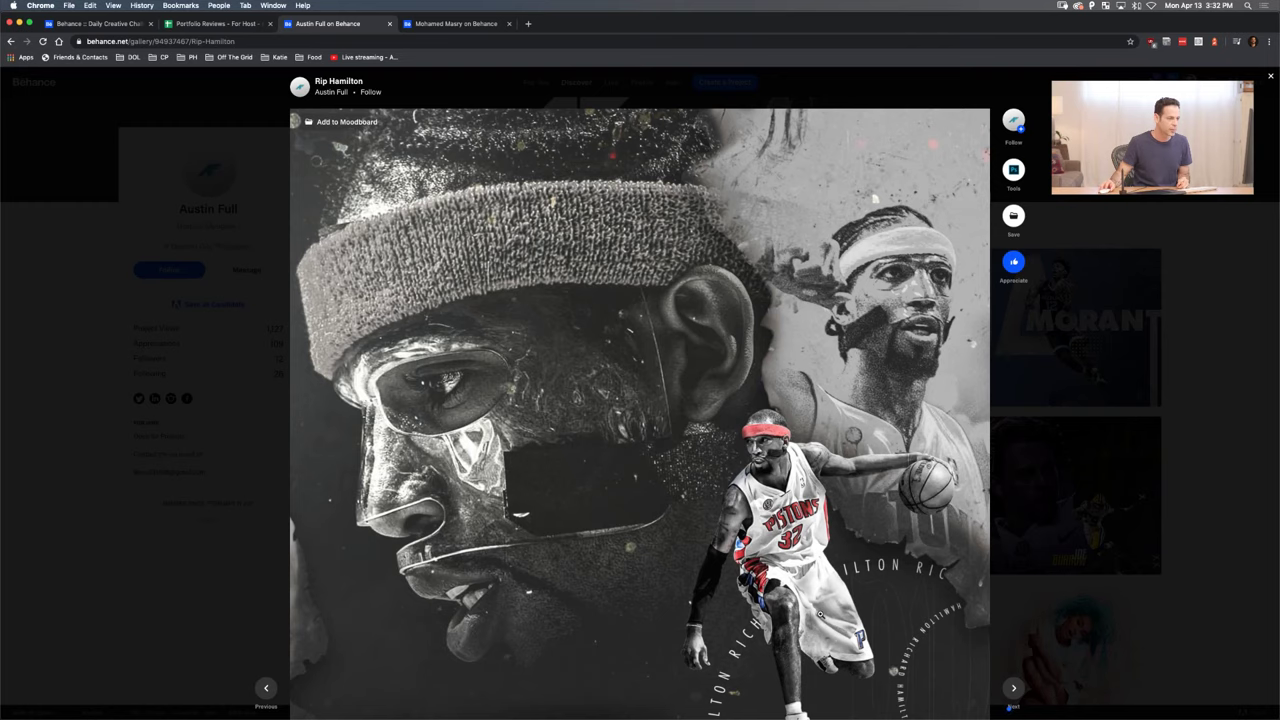
- Skim the grayscale masked-player artwork, then advance to the next portfolio project
scroll(820, 614, down, 3)
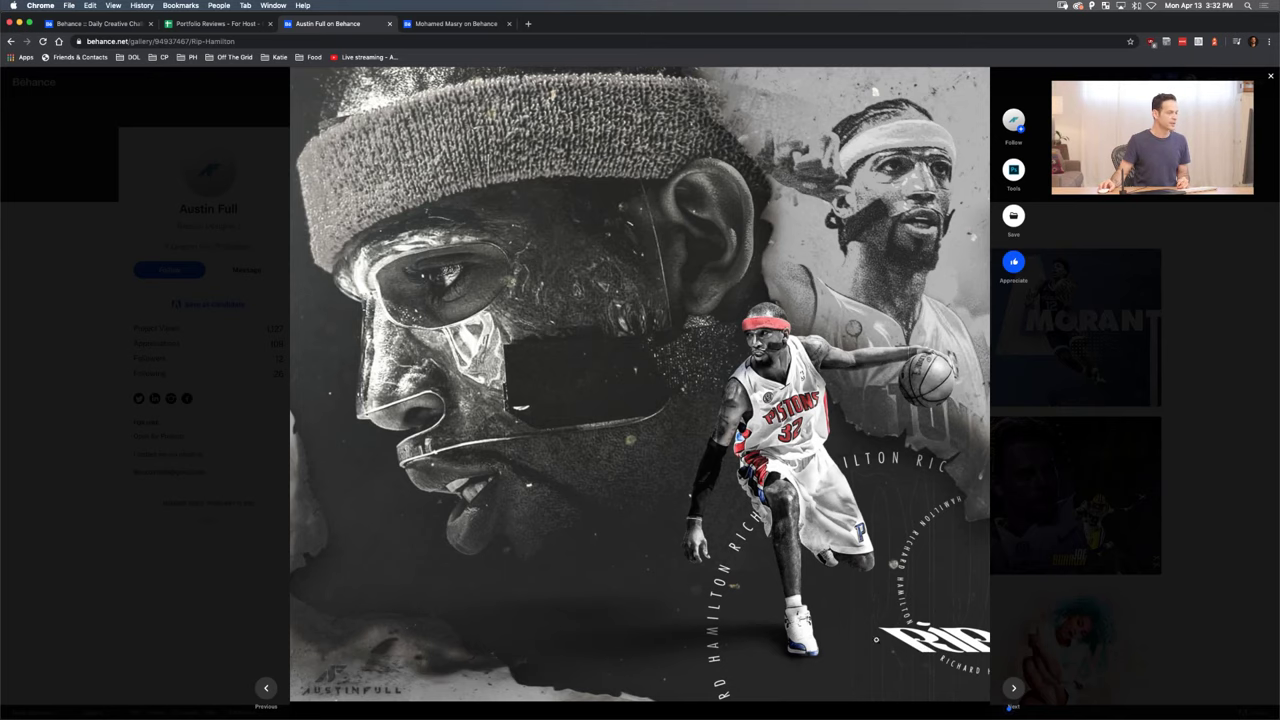
scroll(859, 596, up, 3)
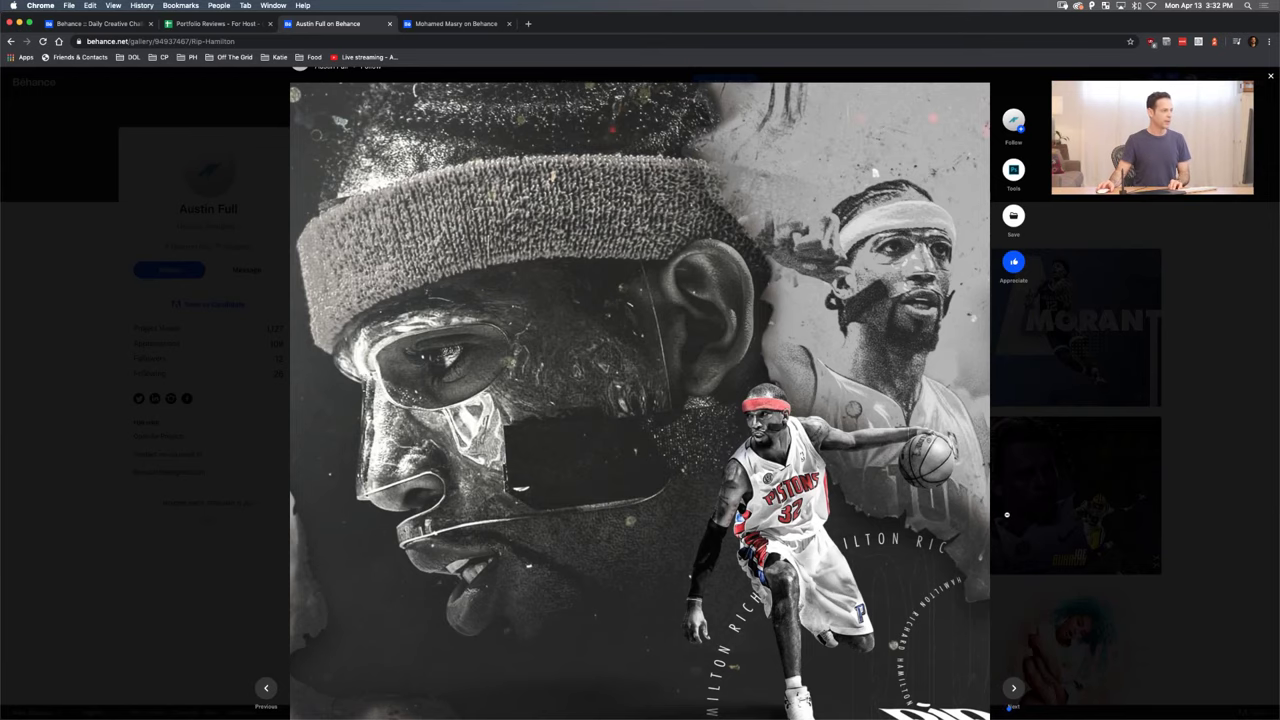
key(Right)
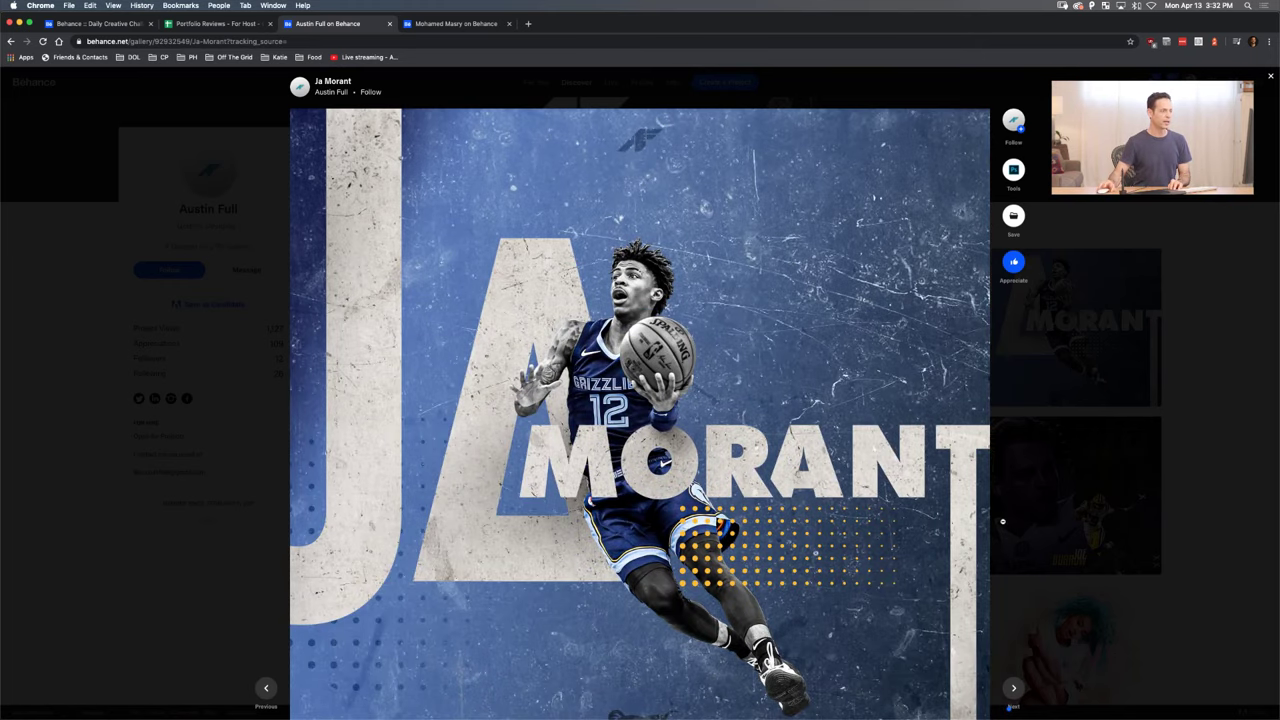
- Scroll through the blue WNBA player basketball poster
scroll(1002, 521, down, 2)
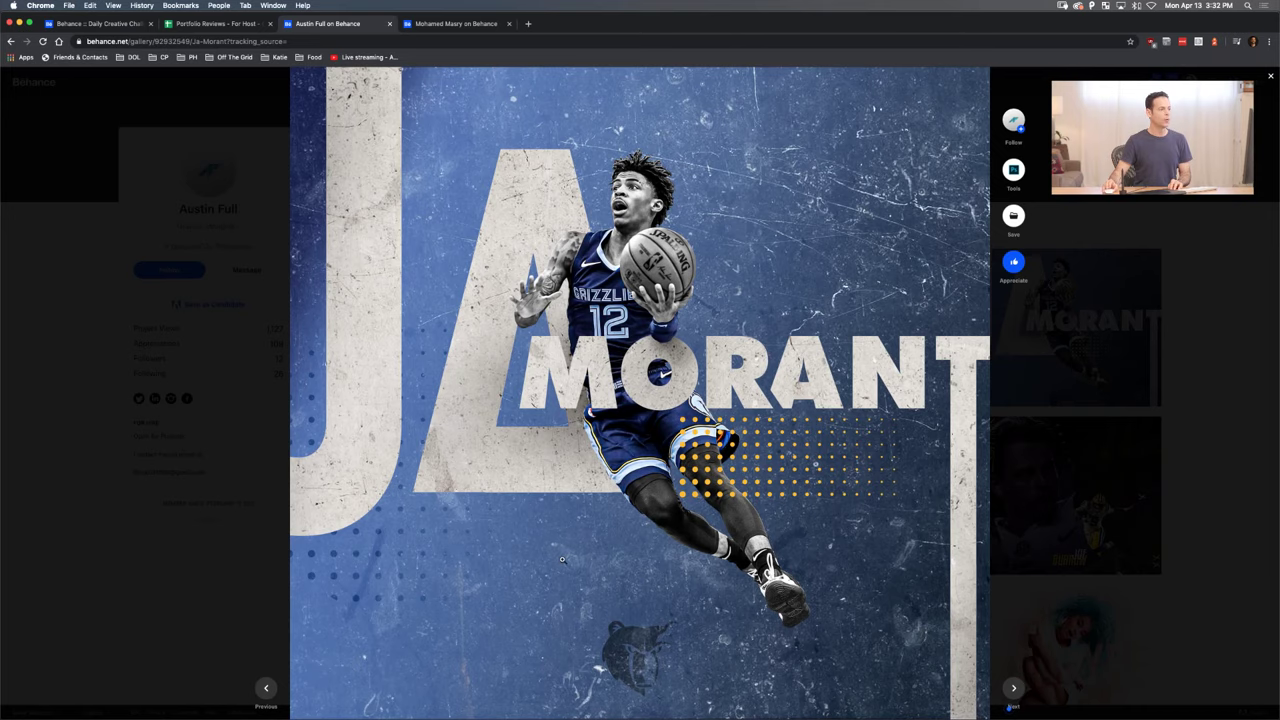
scroll(586, 548, up, 1)
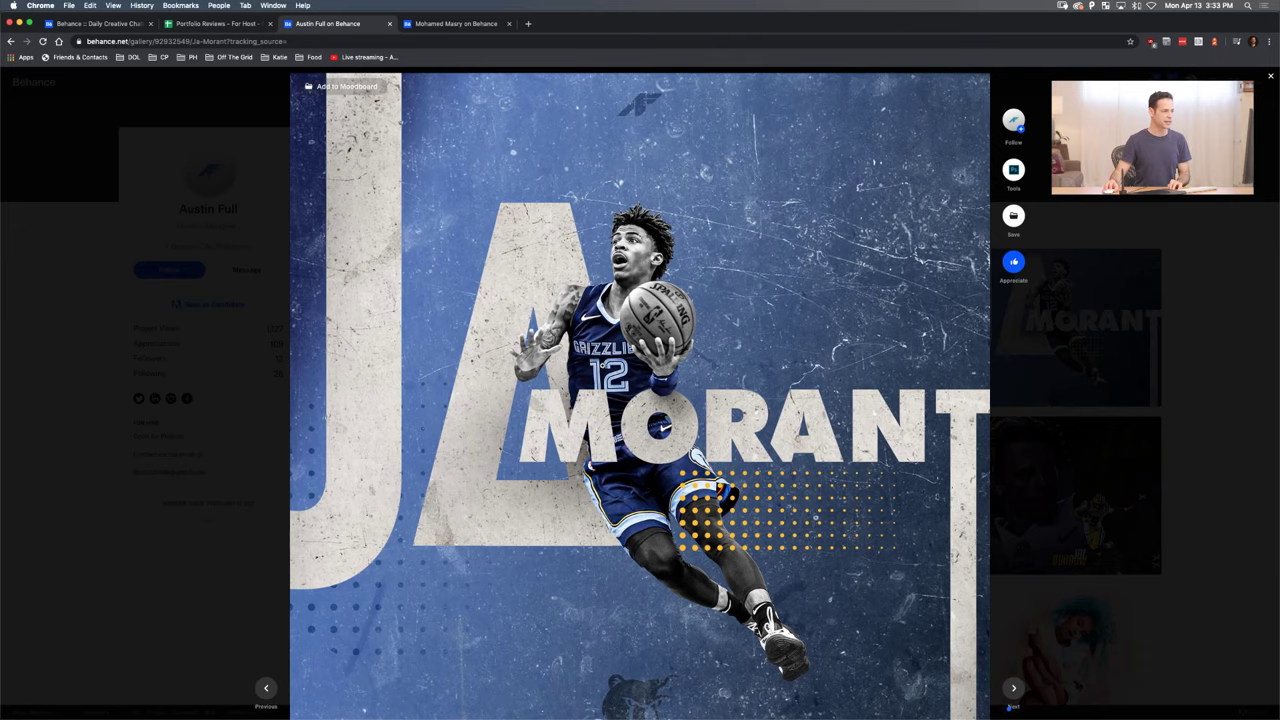
scroll(640, 400, down, 3)
scroll(748, 338, down, 2)
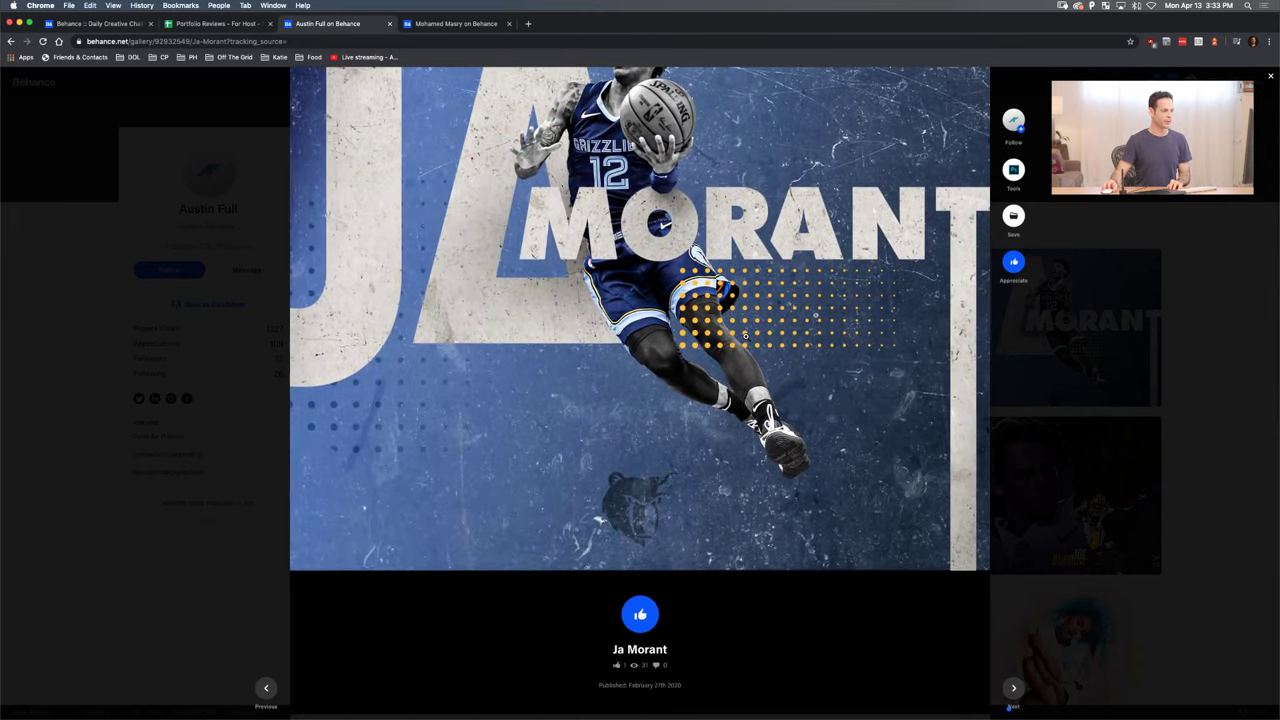
scroll(745, 337, up, 3)
- Advance to the next portfolio project and skim it
key(Right)
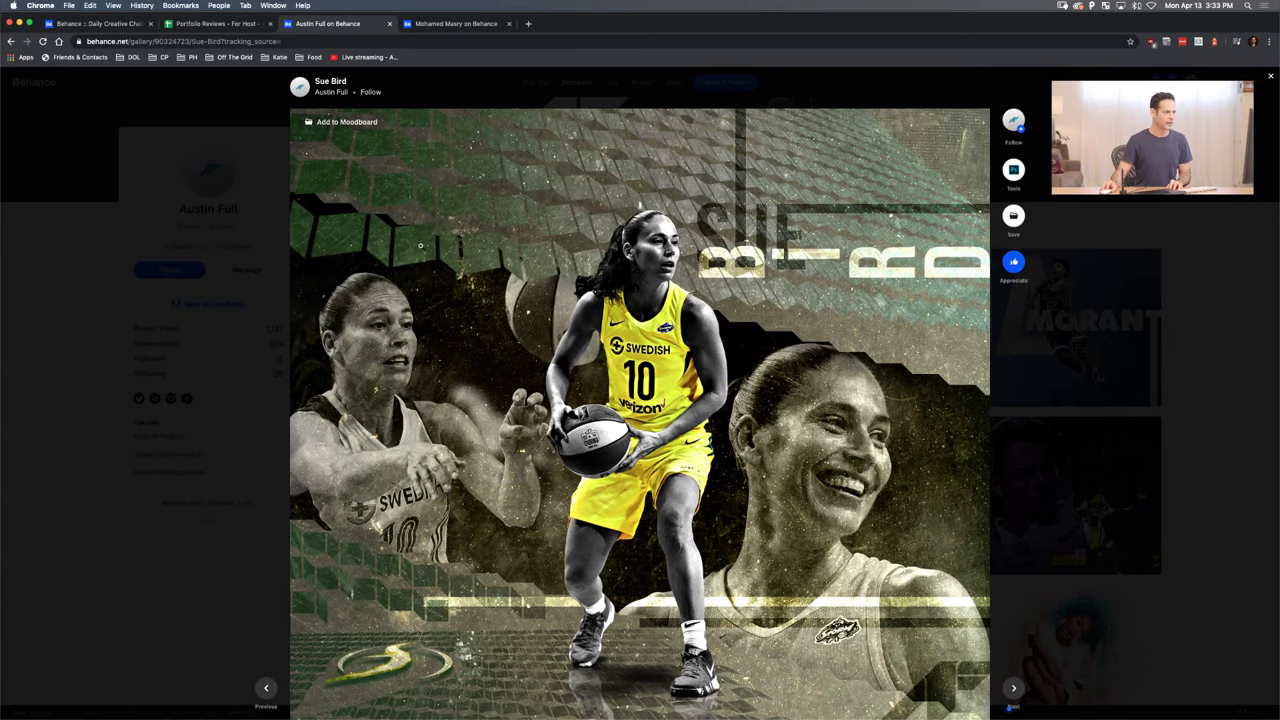
scroll(476, 382, down, 3)
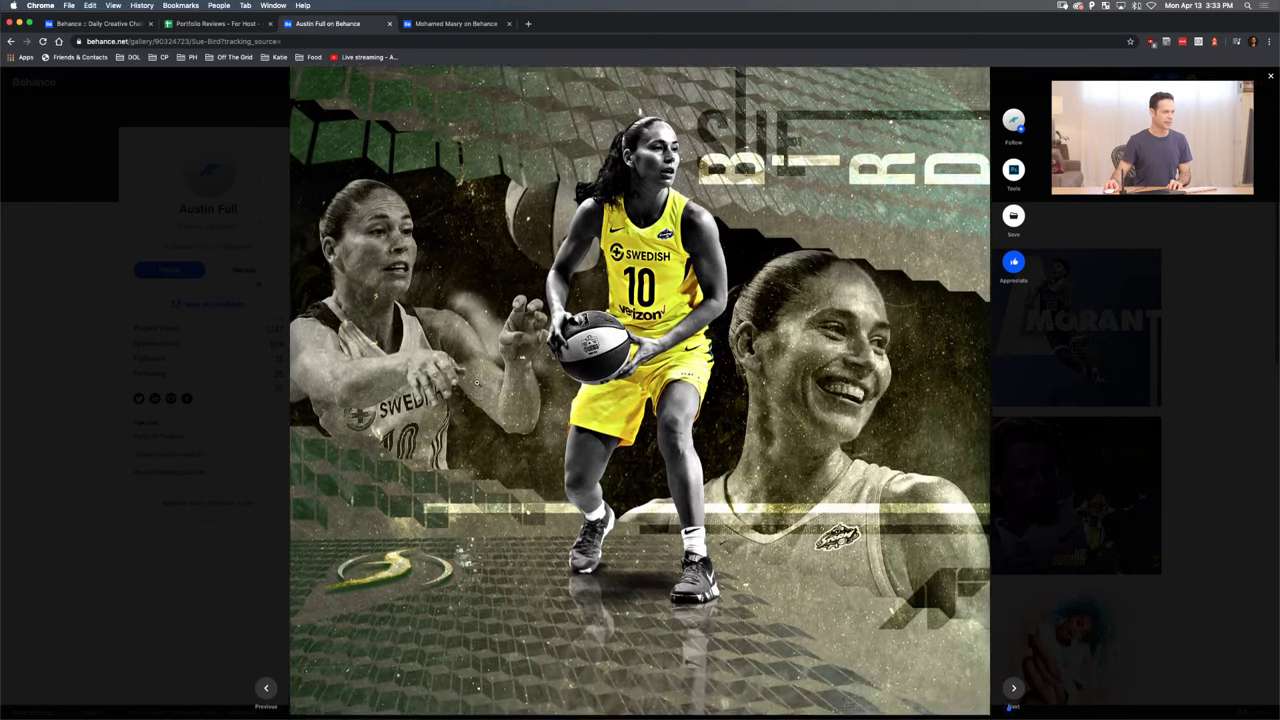
scroll(476, 382, up, 1)
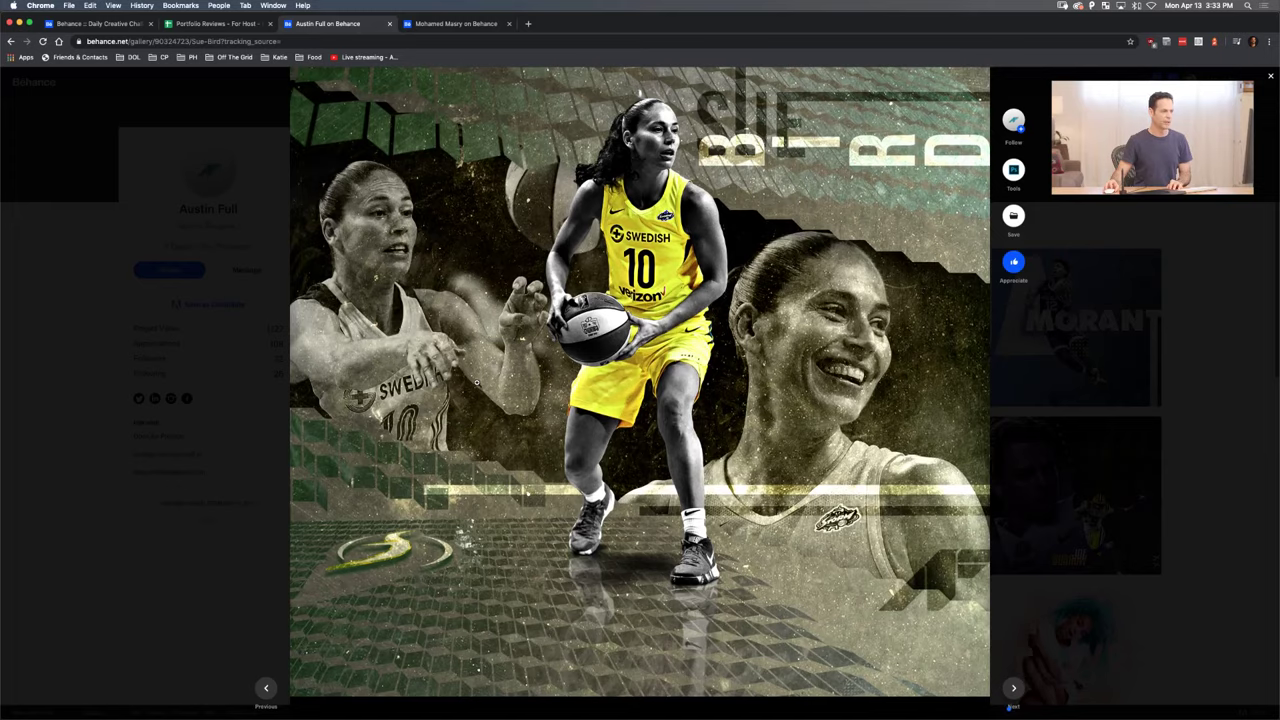
- Advance to the grayscale fingerprint-textured player portrait and scroll through it
key(Right)
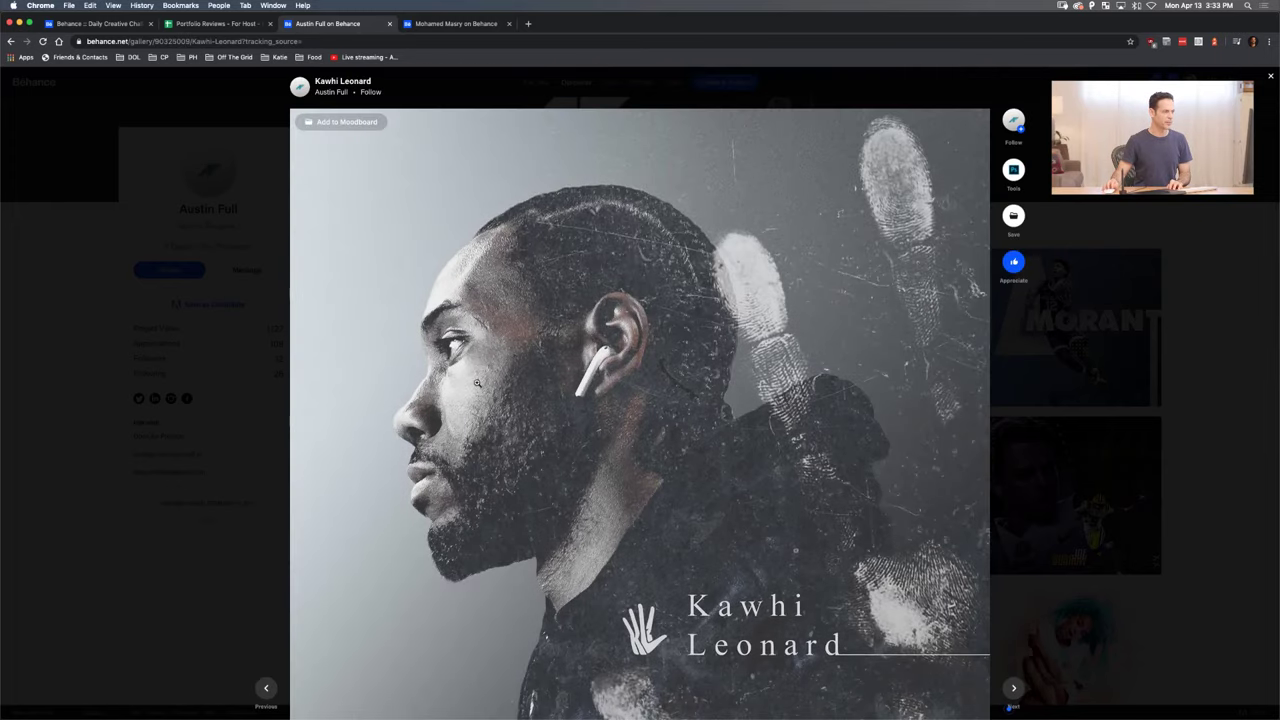
scroll(477, 382, down, 3)
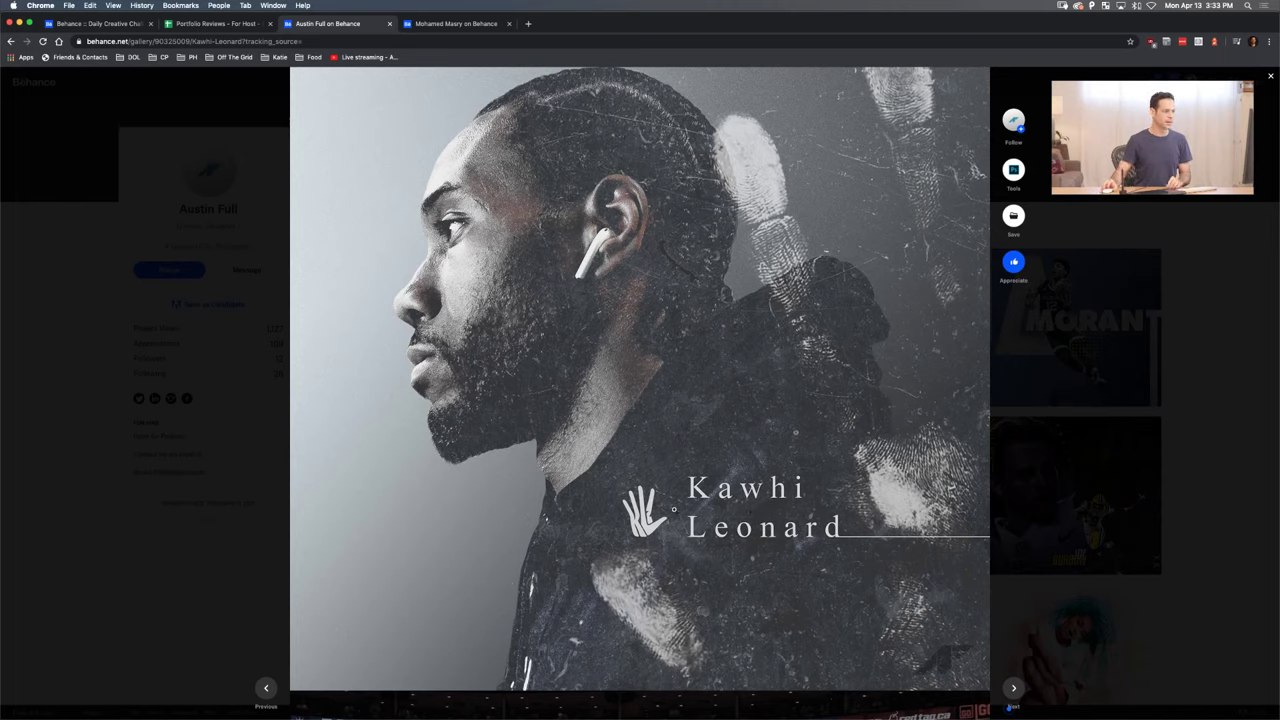
scroll(631, 502, down, 3)
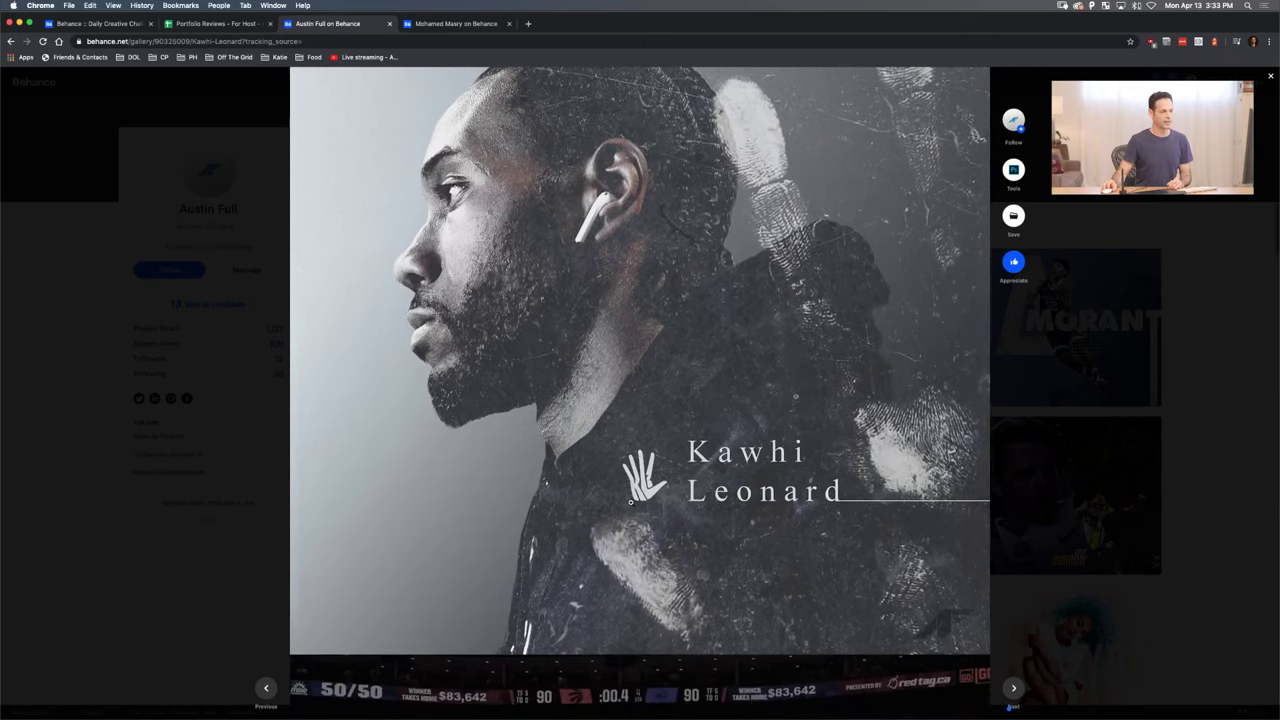
scroll(631, 502, down, 10)
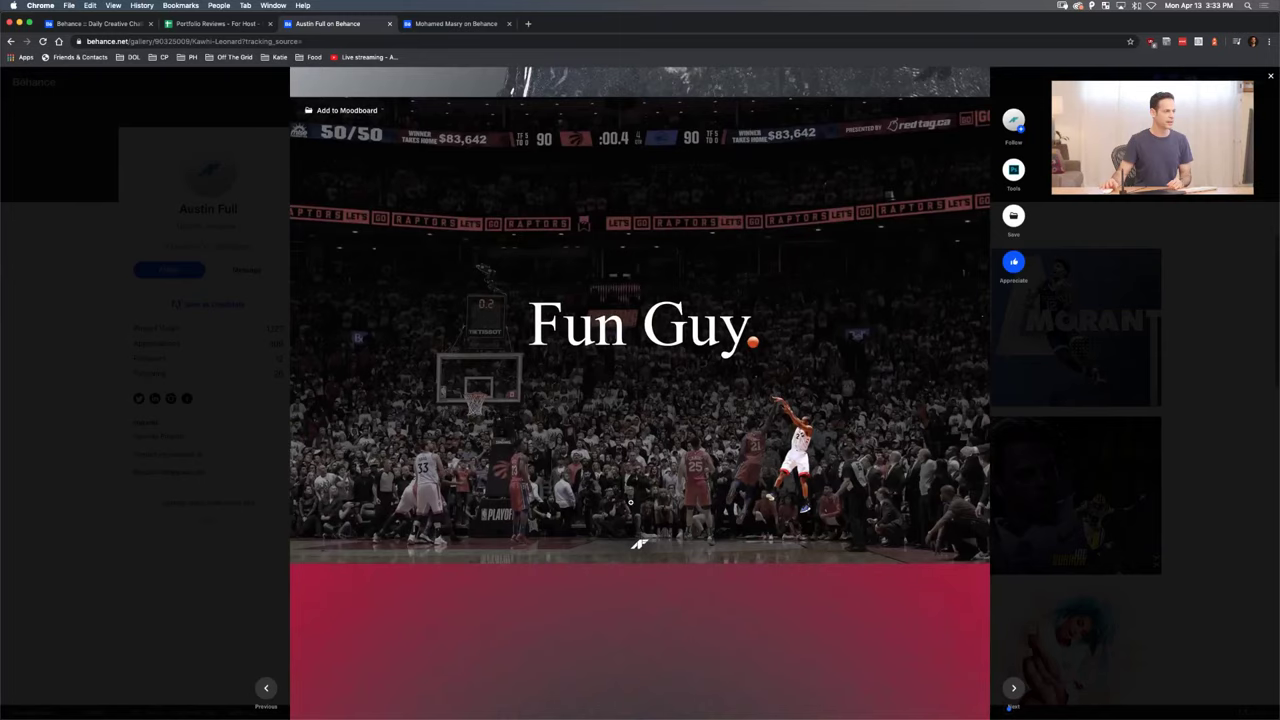
scroll(631, 502, down, 5)
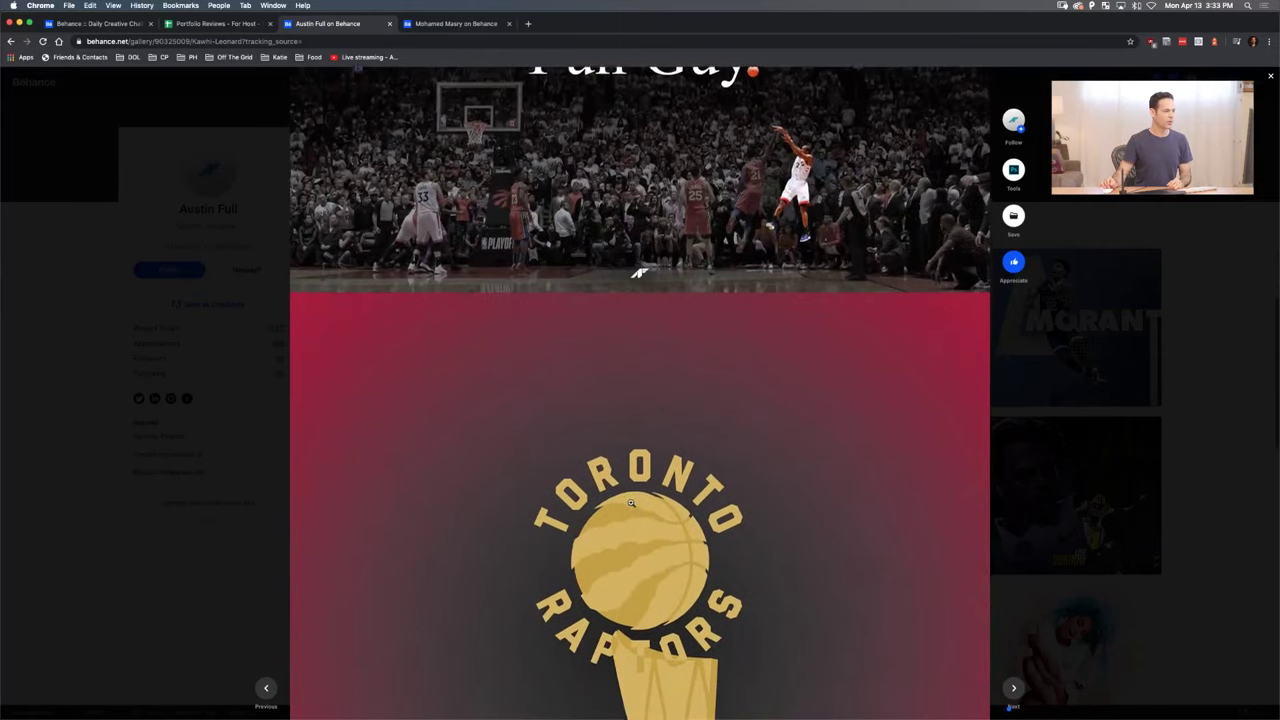
scroll(631, 502, down, 12)
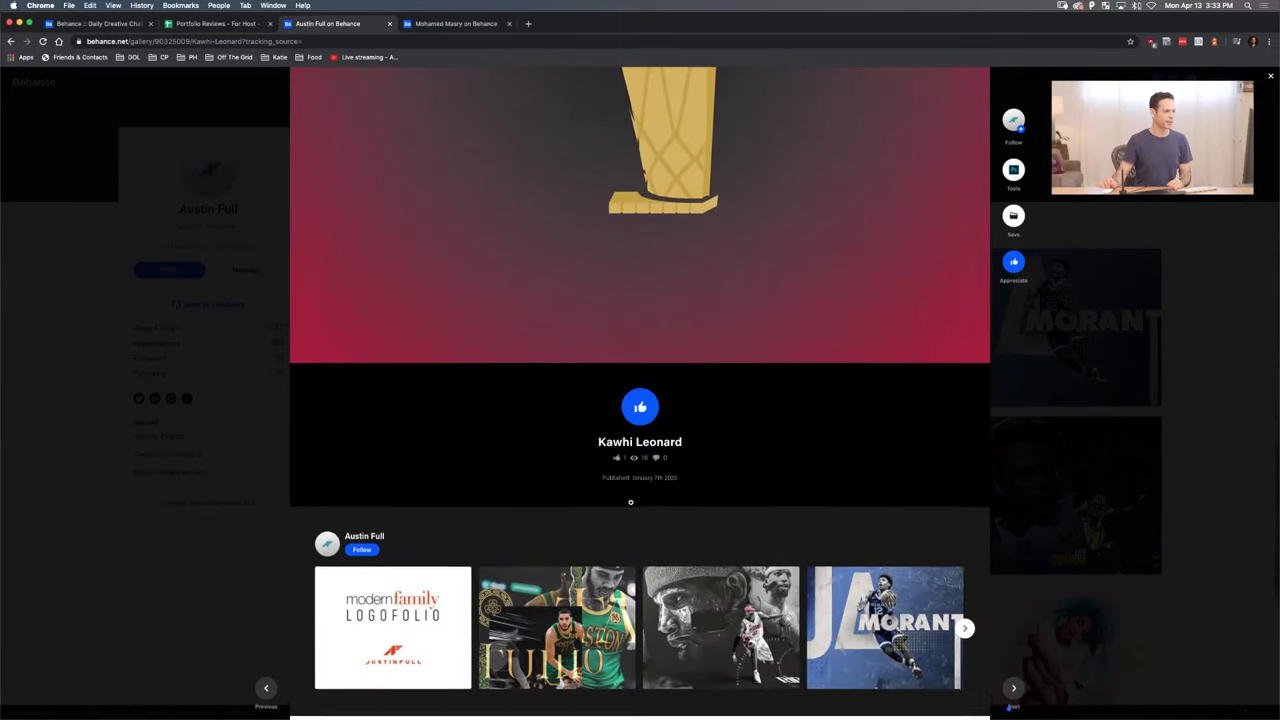
scroll(630, 502, up, 8)
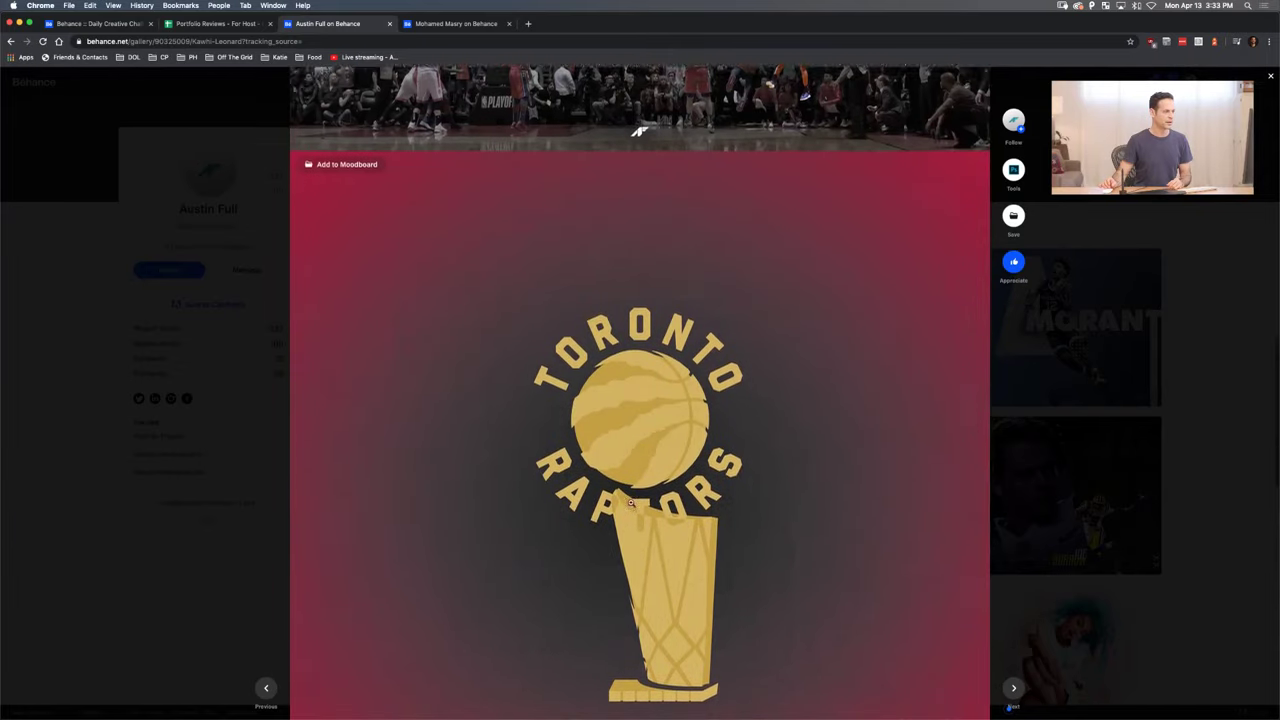
scroll(631, 502, up, 12)
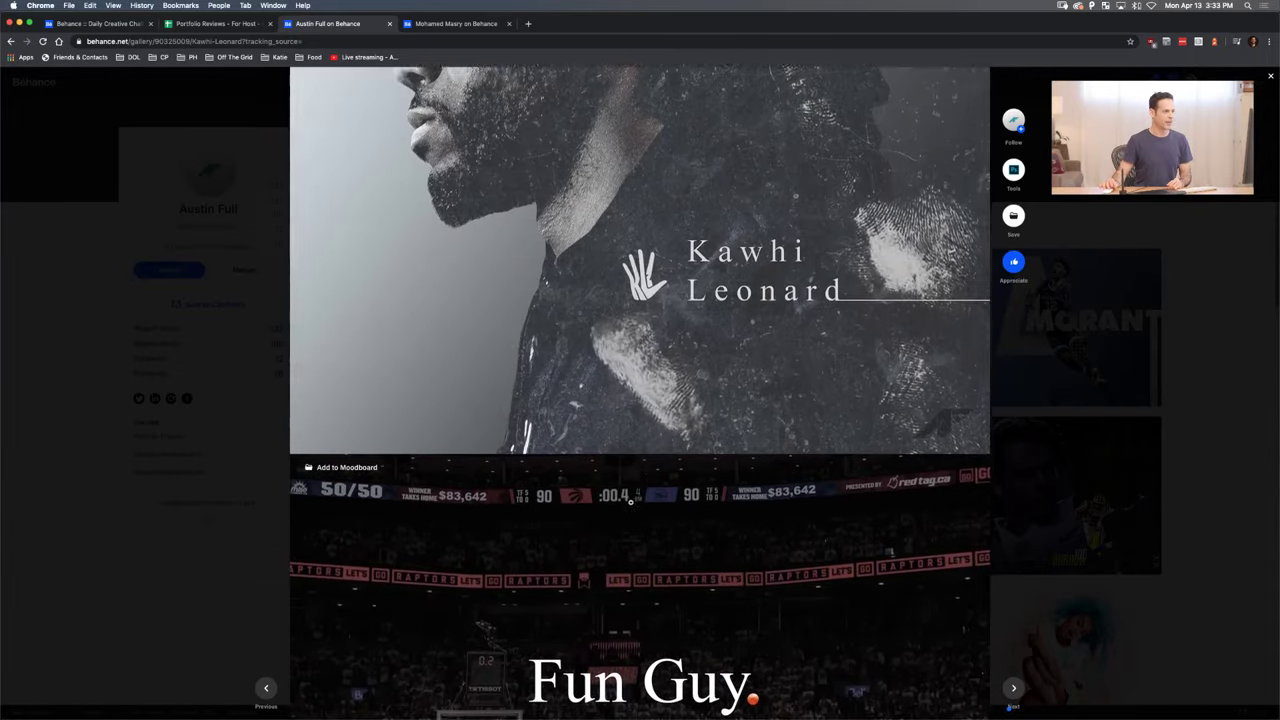
scroll(631, 502, up, 5)
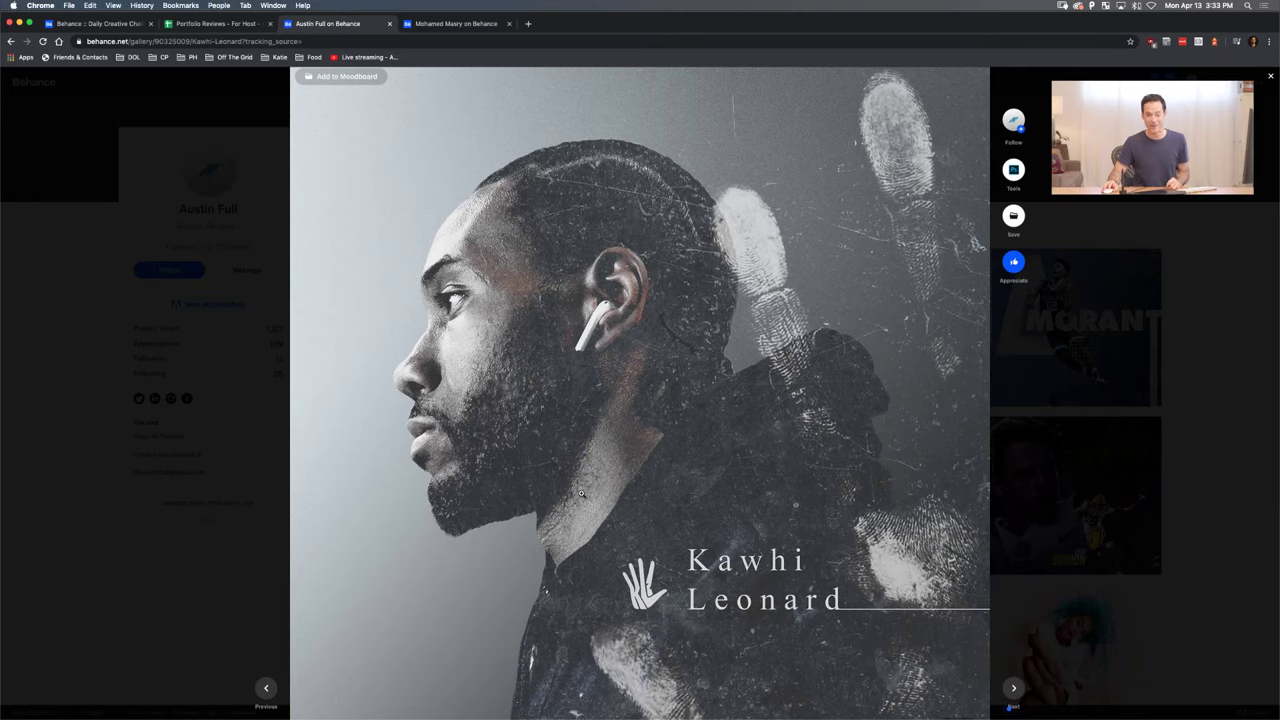
scroll(560, 475, down, 1)
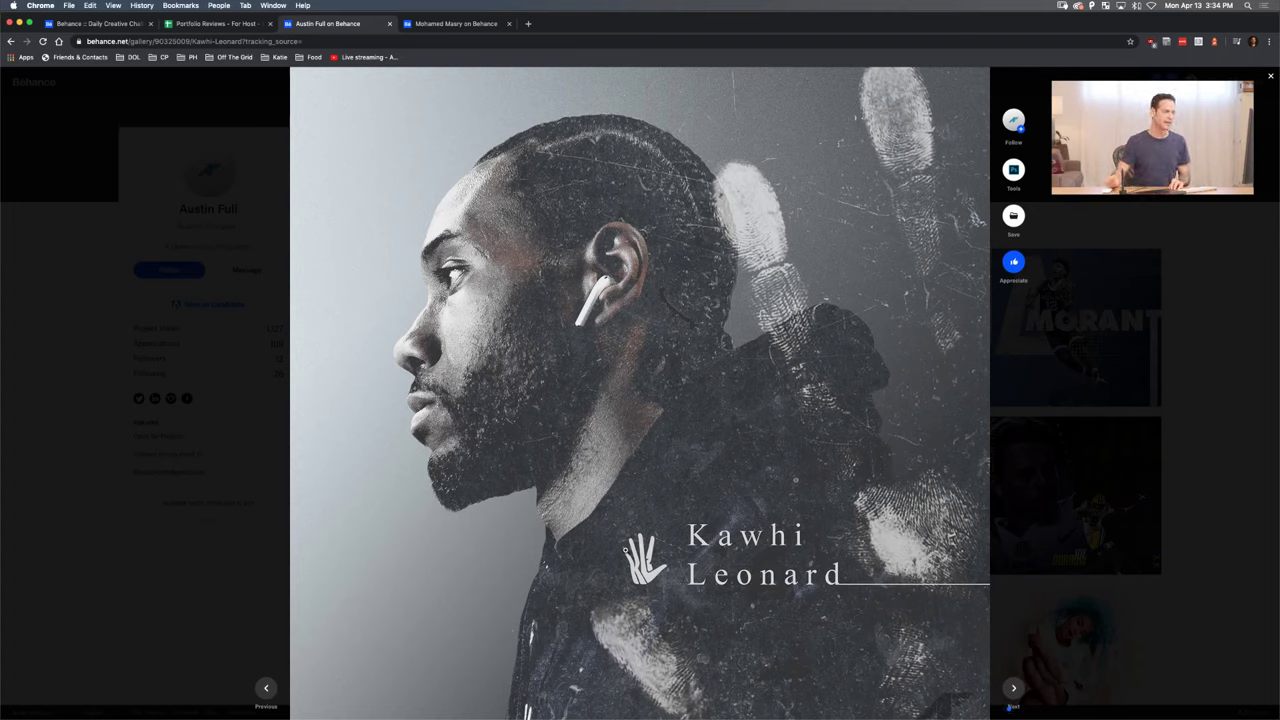
- Close the project viewer and open the Ruby Red fan art project from the grid
key(Escape)
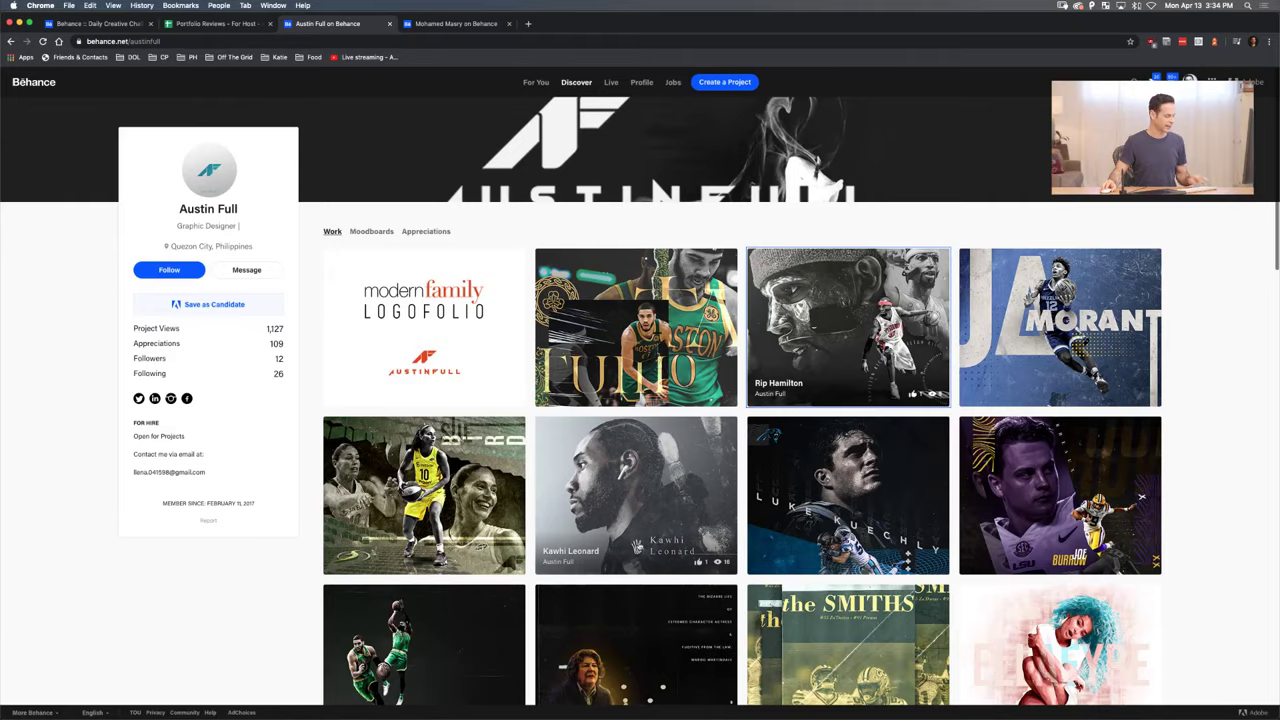
scroll(674, 512, down, 5)
scroll(674, 512, down, 5)
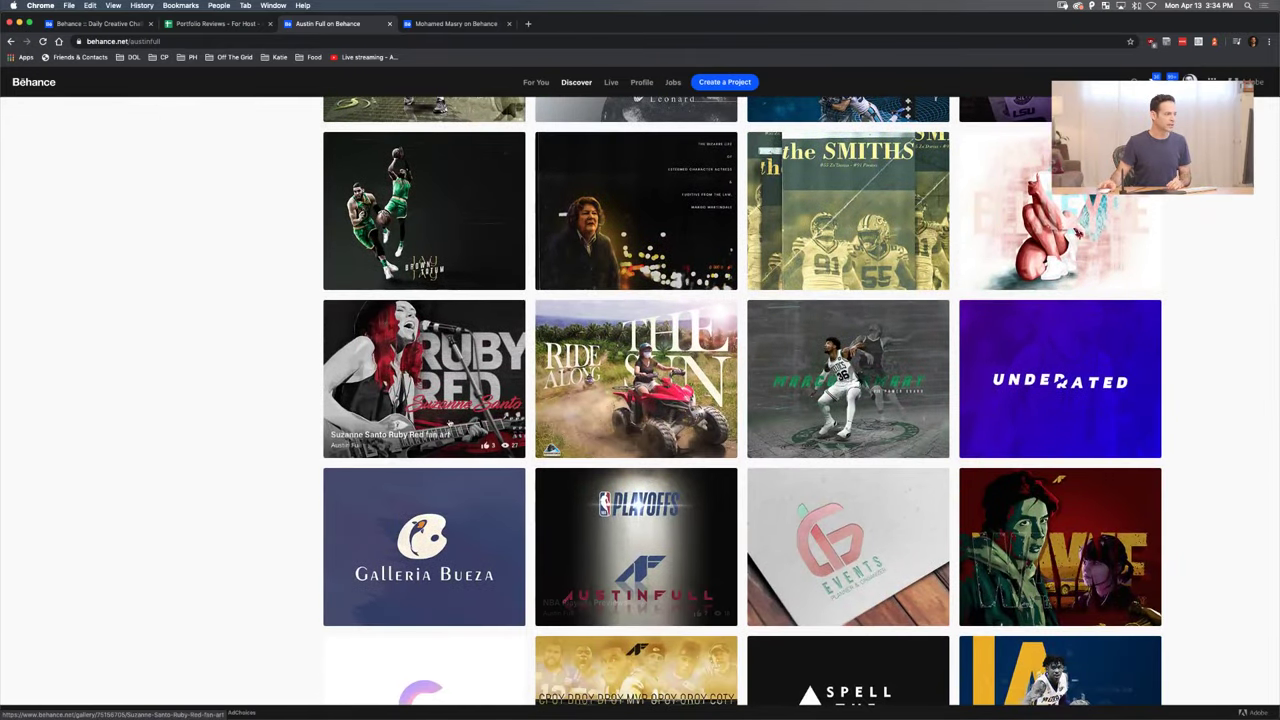
click(426, 400)
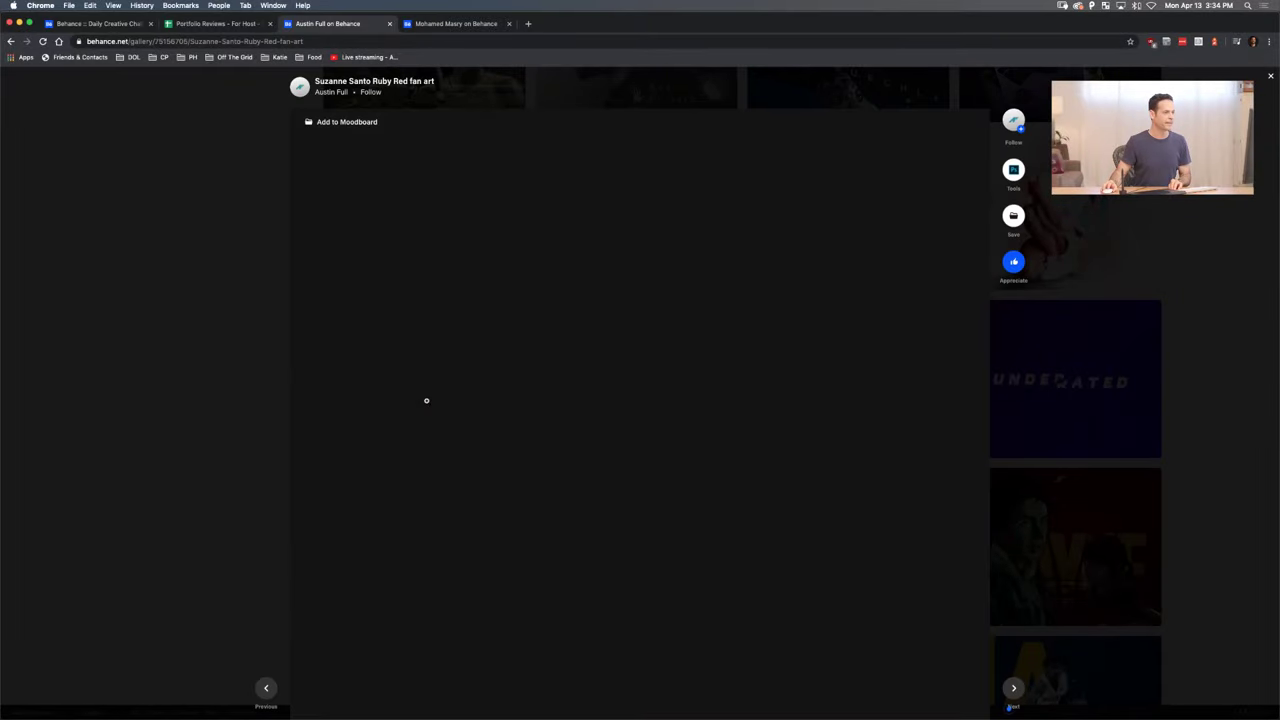
- Scroll through the Ruby Red fan art panels, then close the project
scroll(426, 400, down, 1)
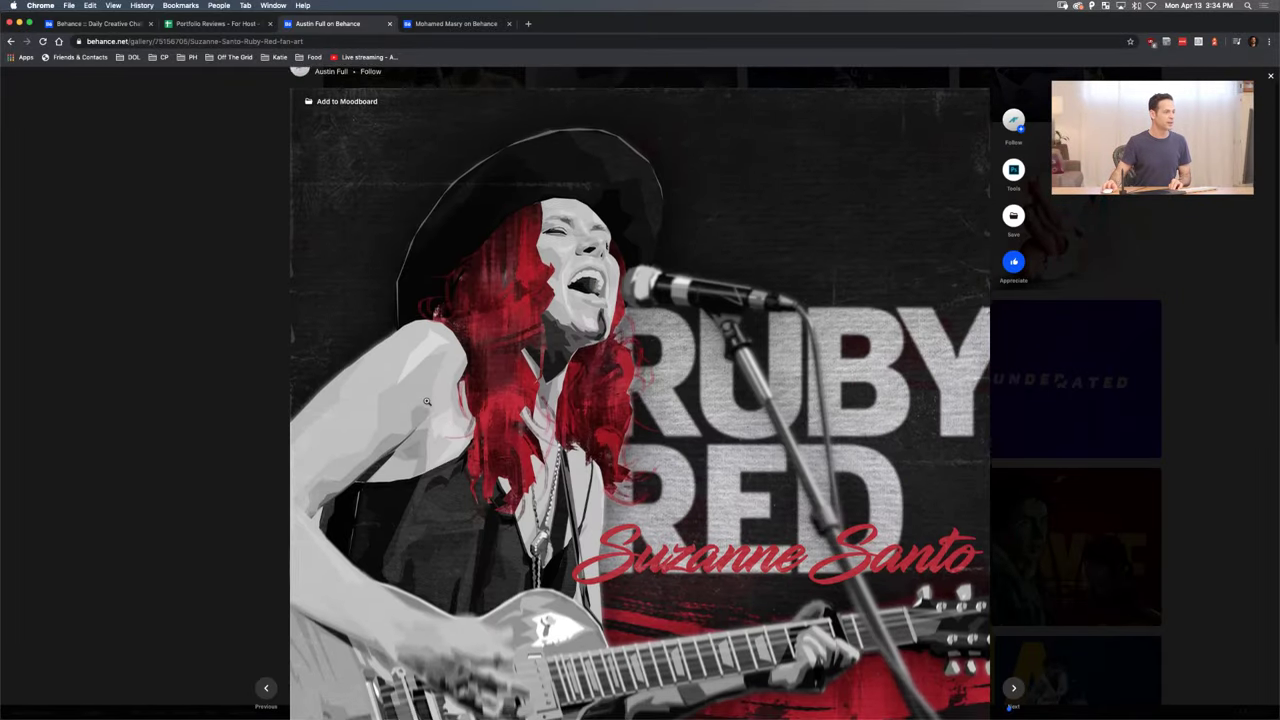
scroll(426, 401, down, 4)
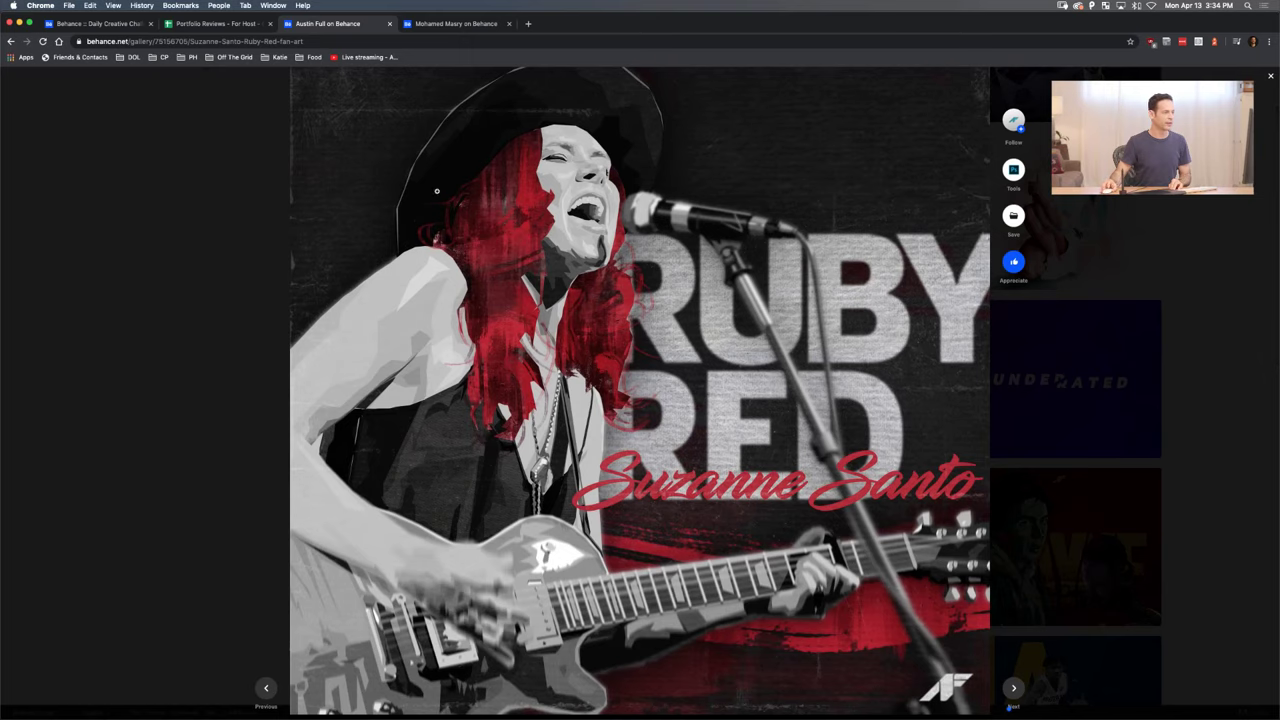
scroll(493, 332, down, 3)
scroll(497, 347, up, 5)
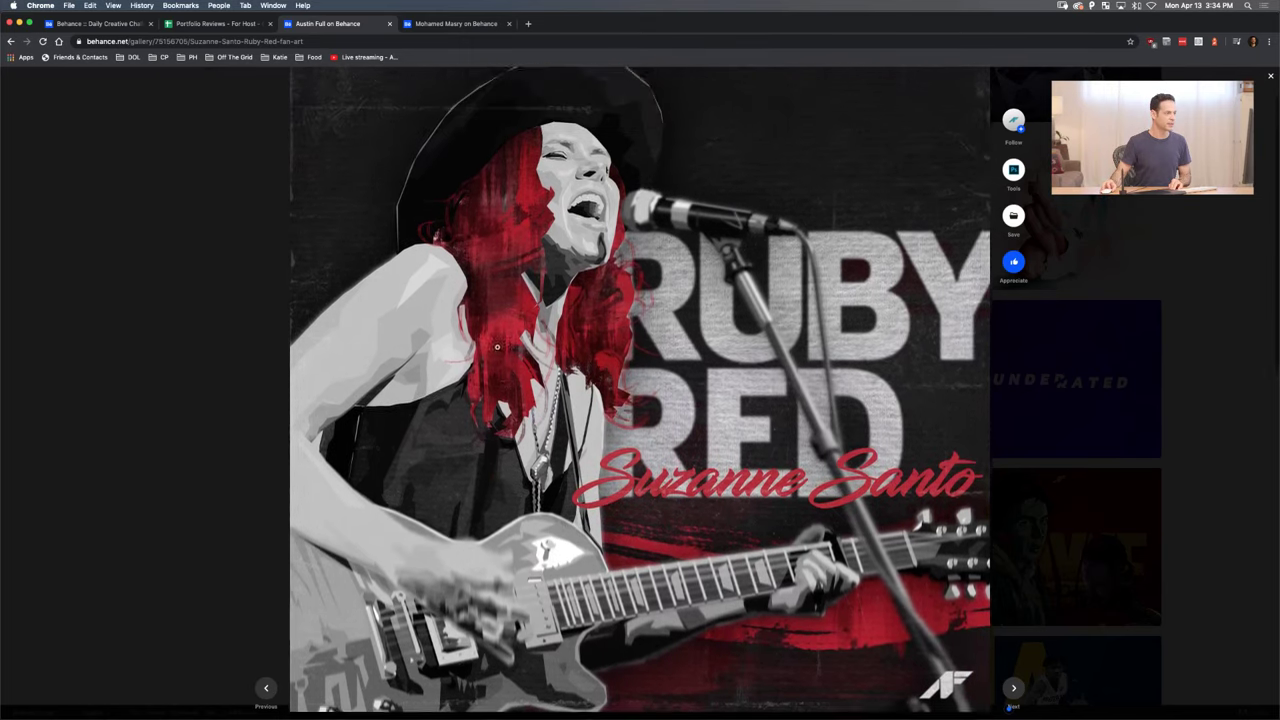
scroll(497, 347, up, 1)
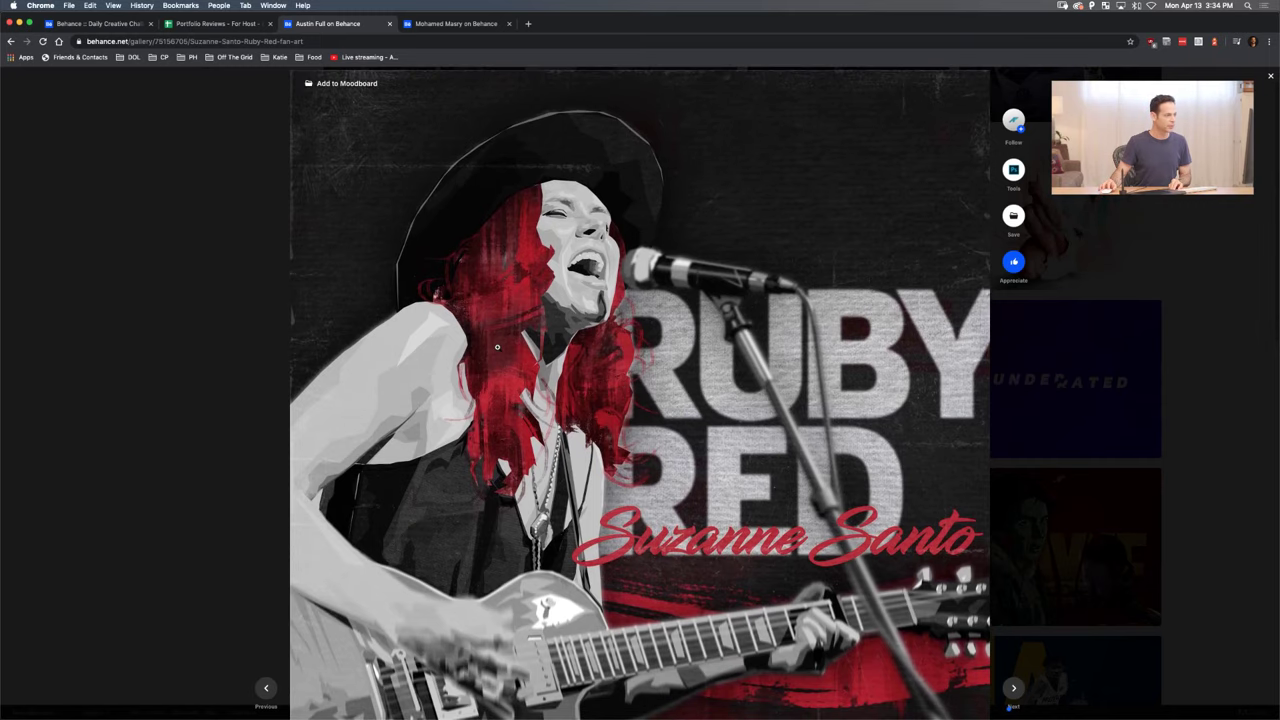
scroll(497, 347, down, 1)
scroll(497, 347, down, 1)
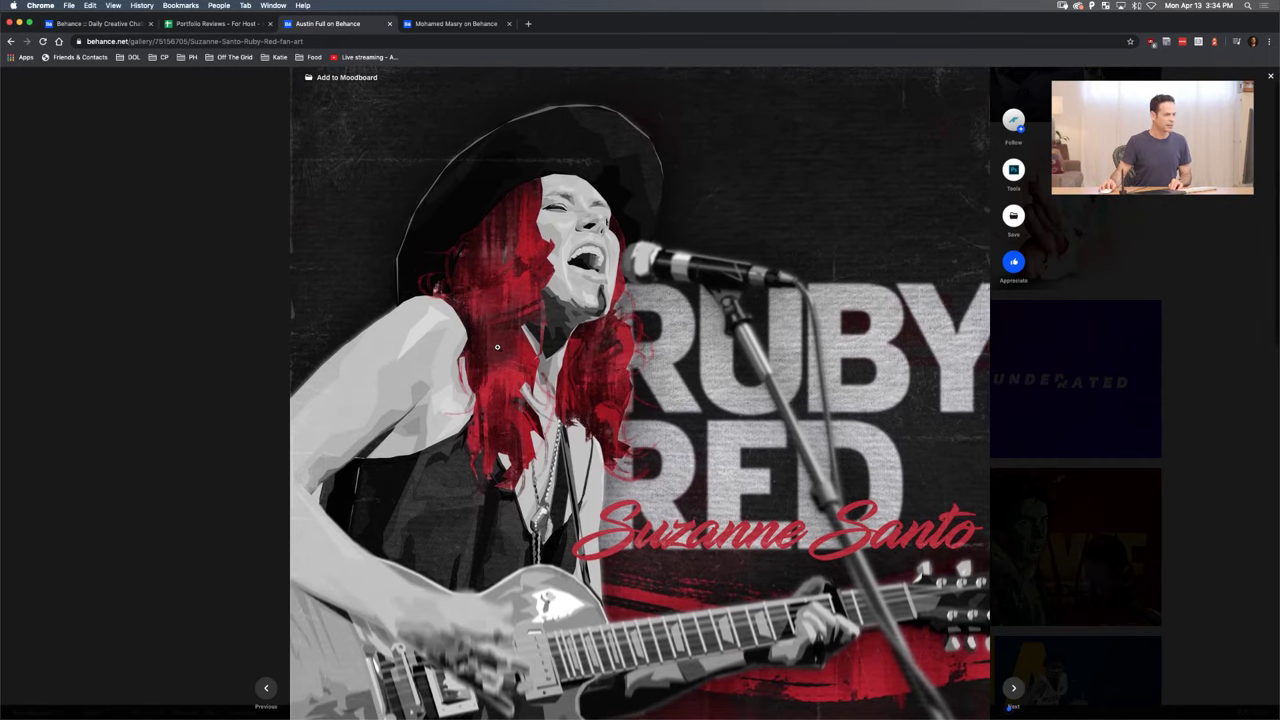
scroll(497, 347, down, 3)
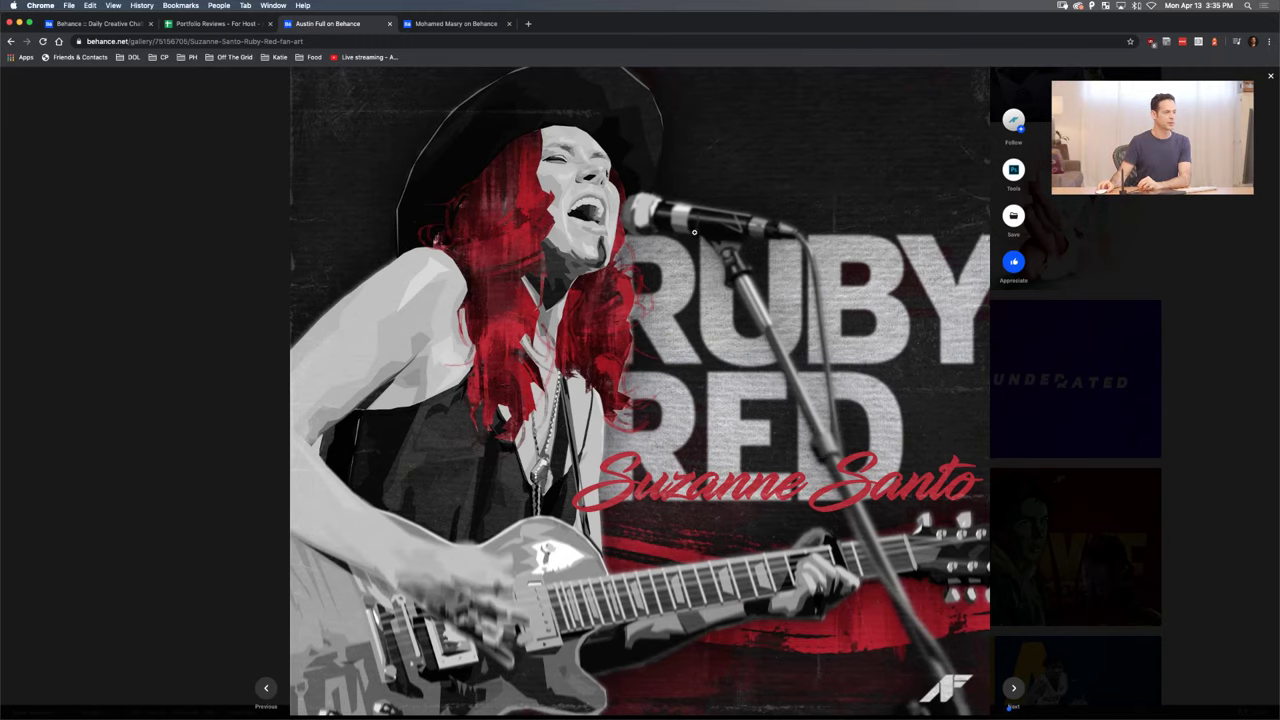
scroll(590, 282, up, 2)
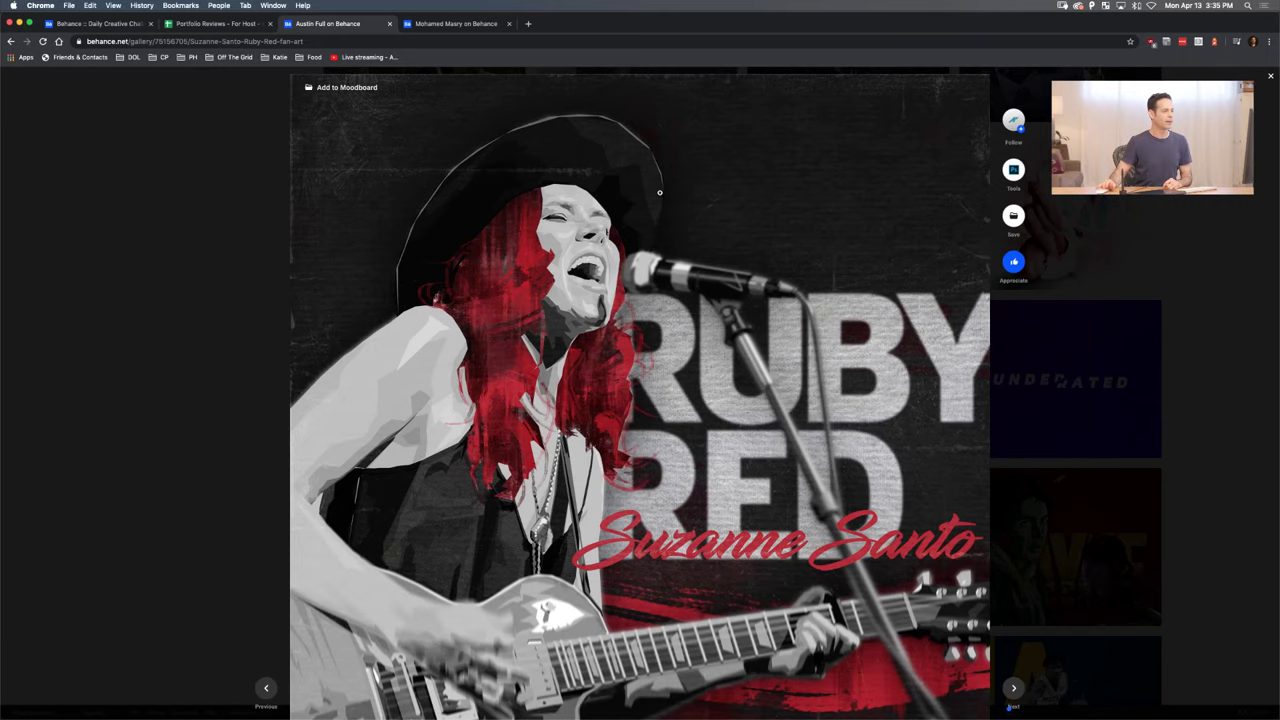
scroll(659, 192, down, 2)
scroll(659, 192, down, 5)
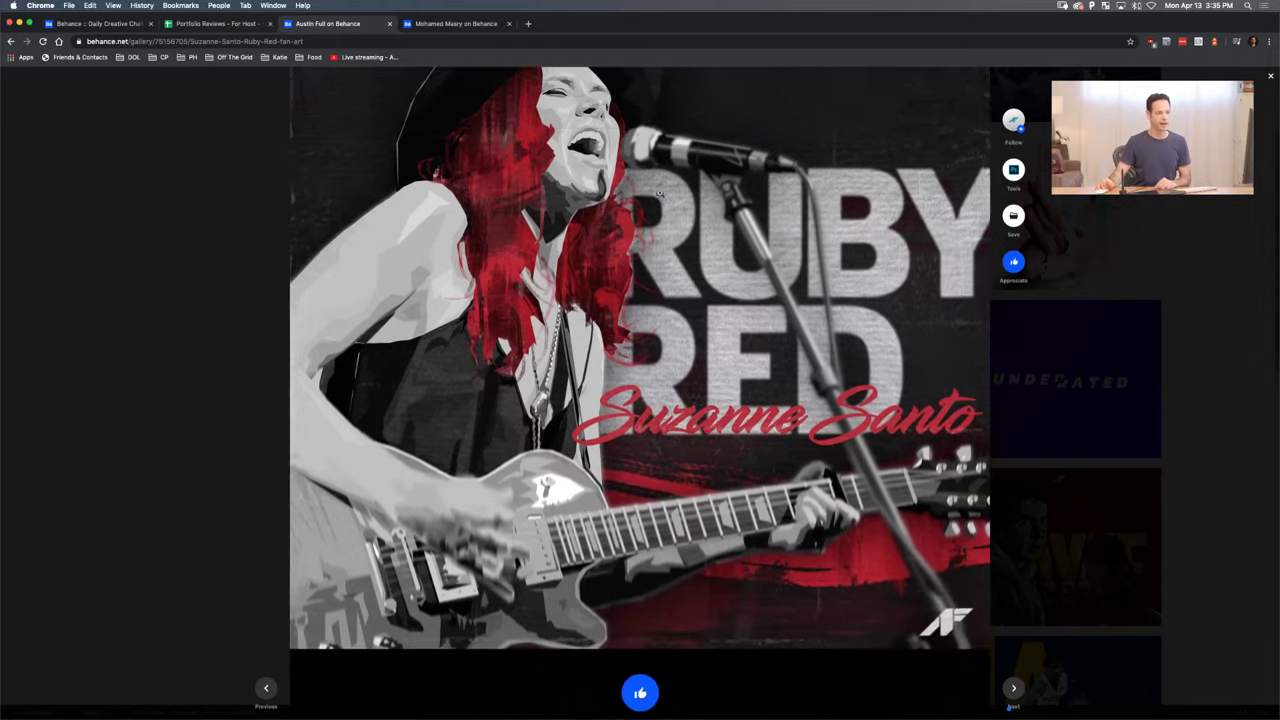
scroll(659, 192, up, 1)
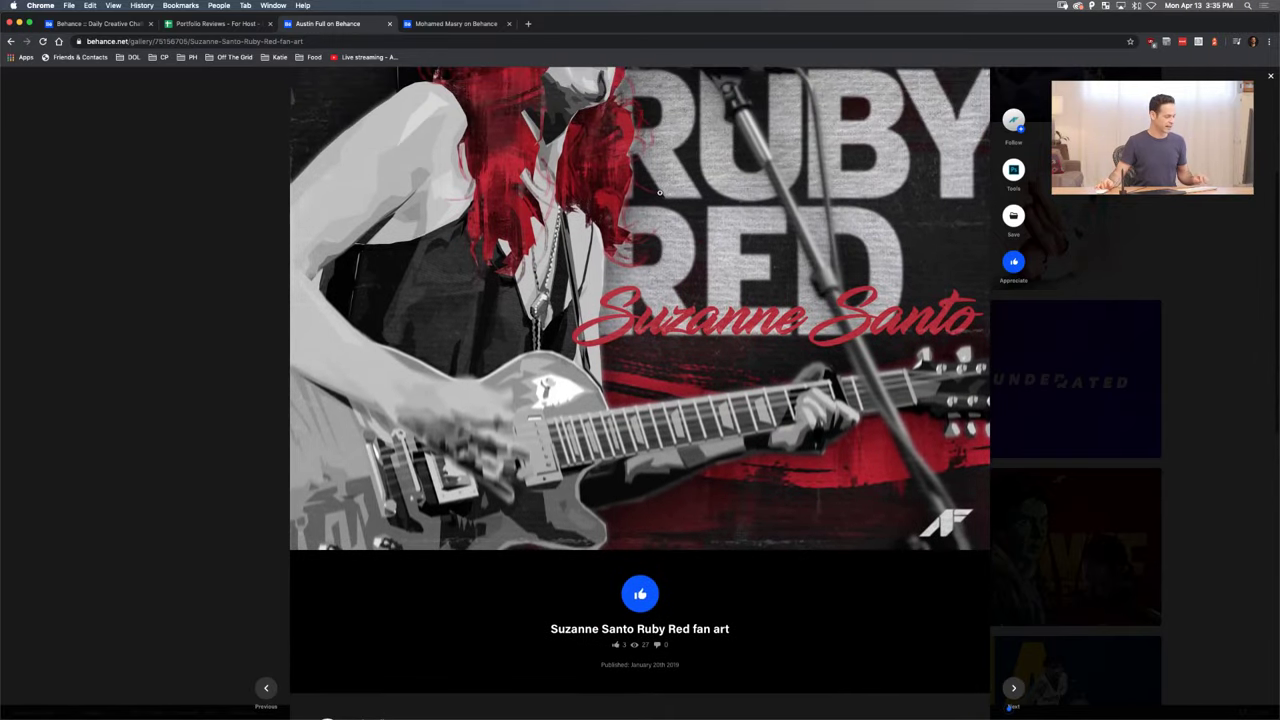
scroll(659, 192, up, 3)
scroll(659, 192, up, 1)
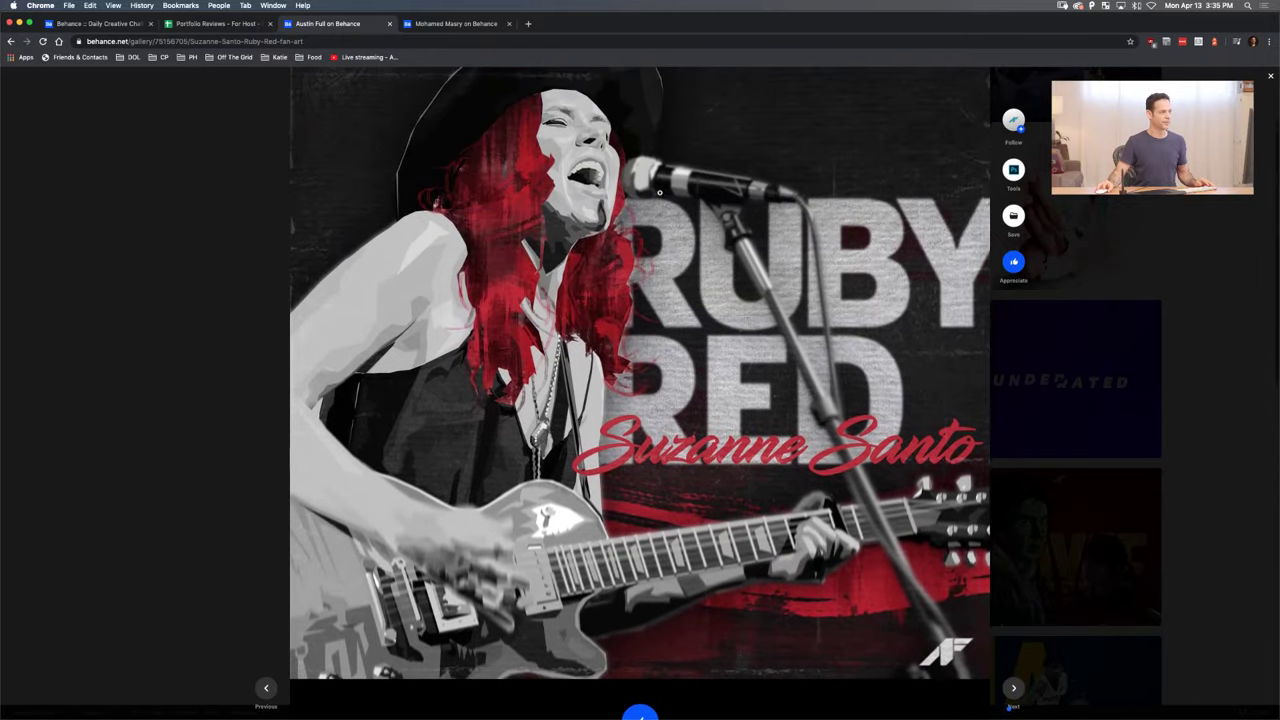
click(280, 276)
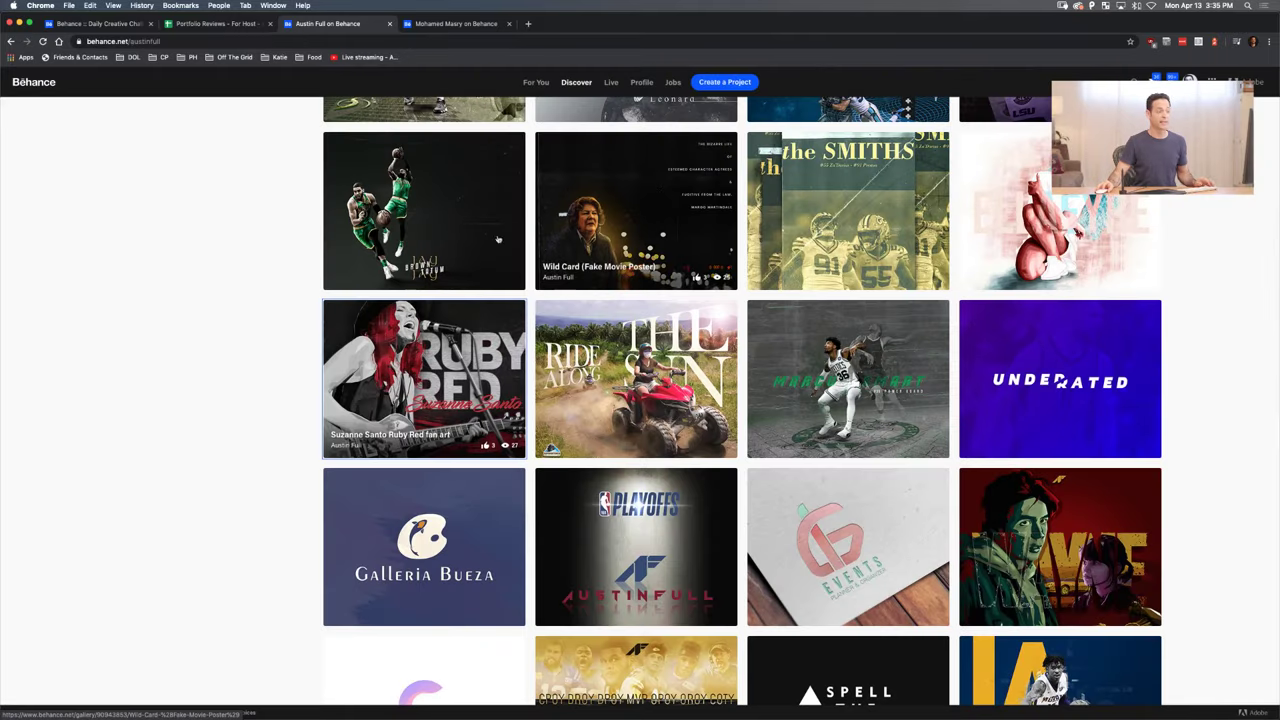
- Scroll down the gallery grid and open the Personal Logo project
scroll(300, 273, down, 1)
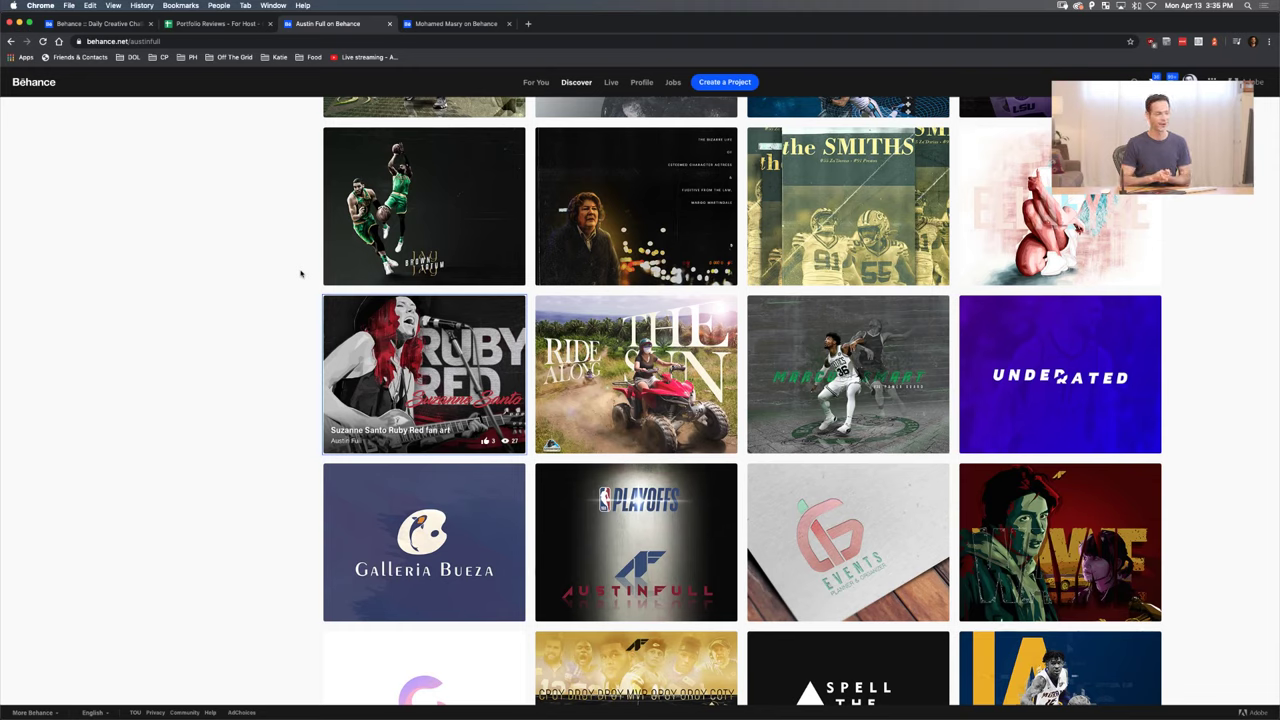
scroll(302, 280, down, 3)
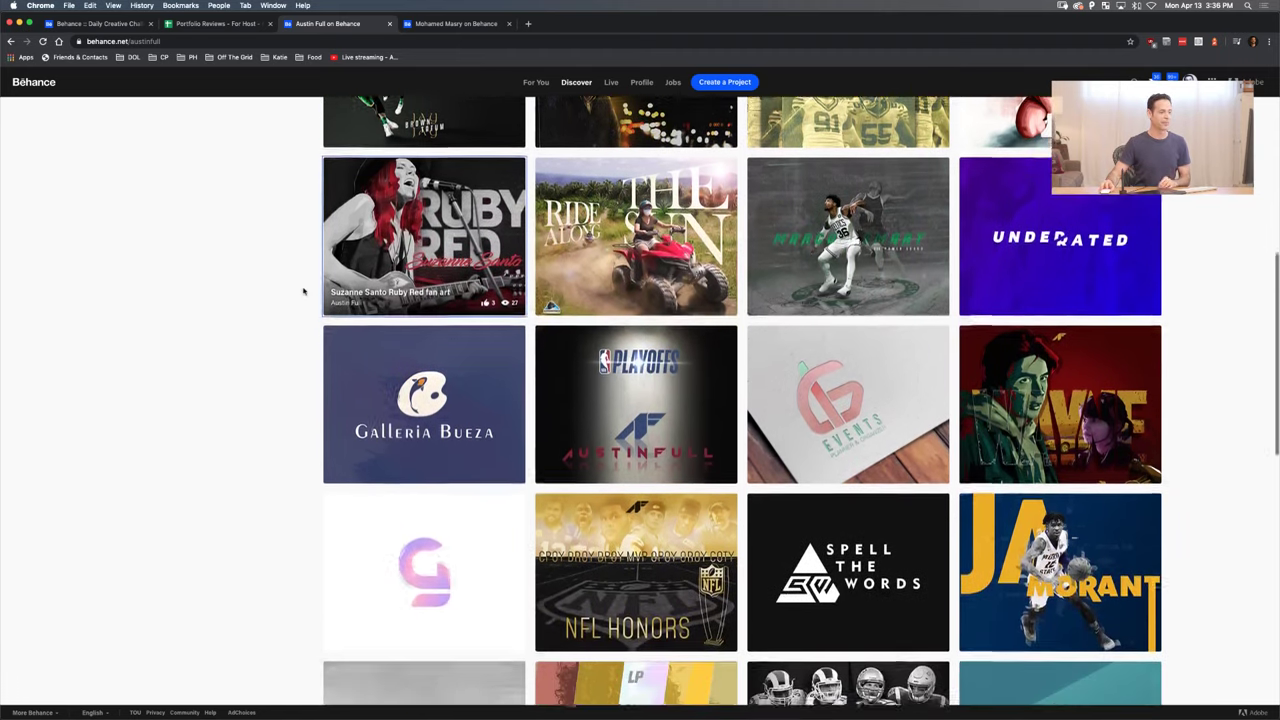
scroll(303, 291, down, 5)
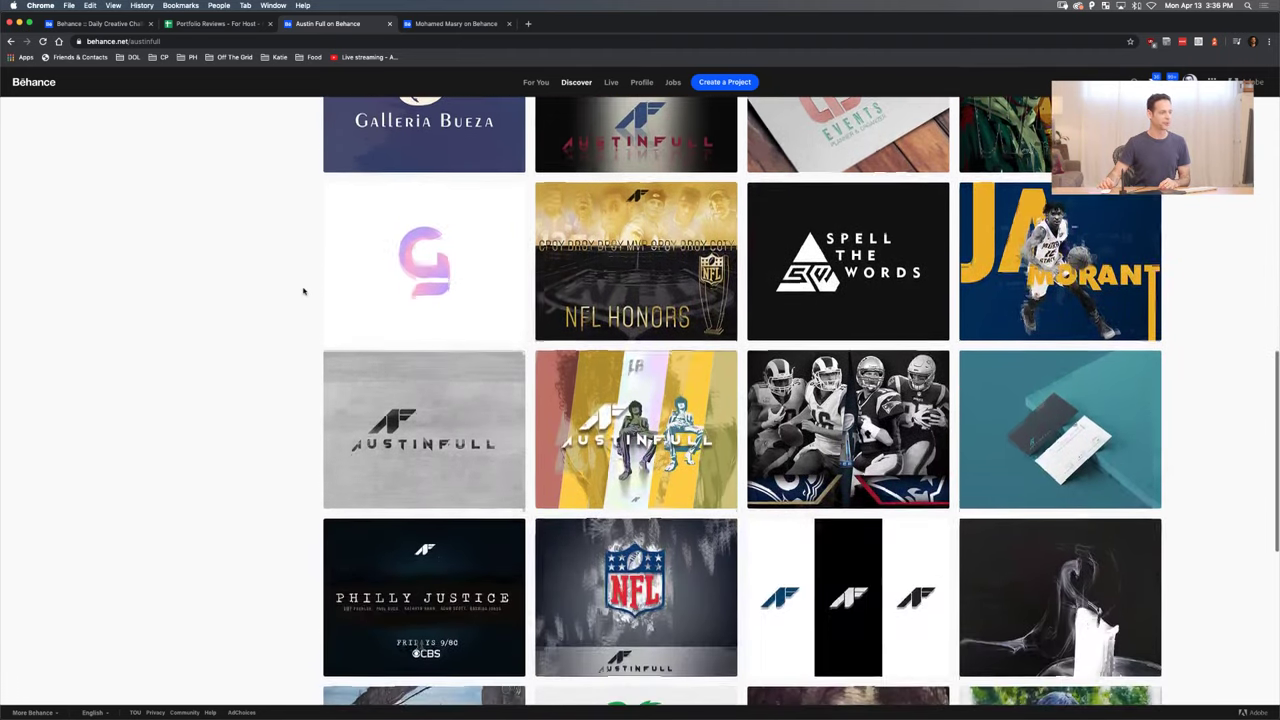
scroll(303, 291, down, 1)
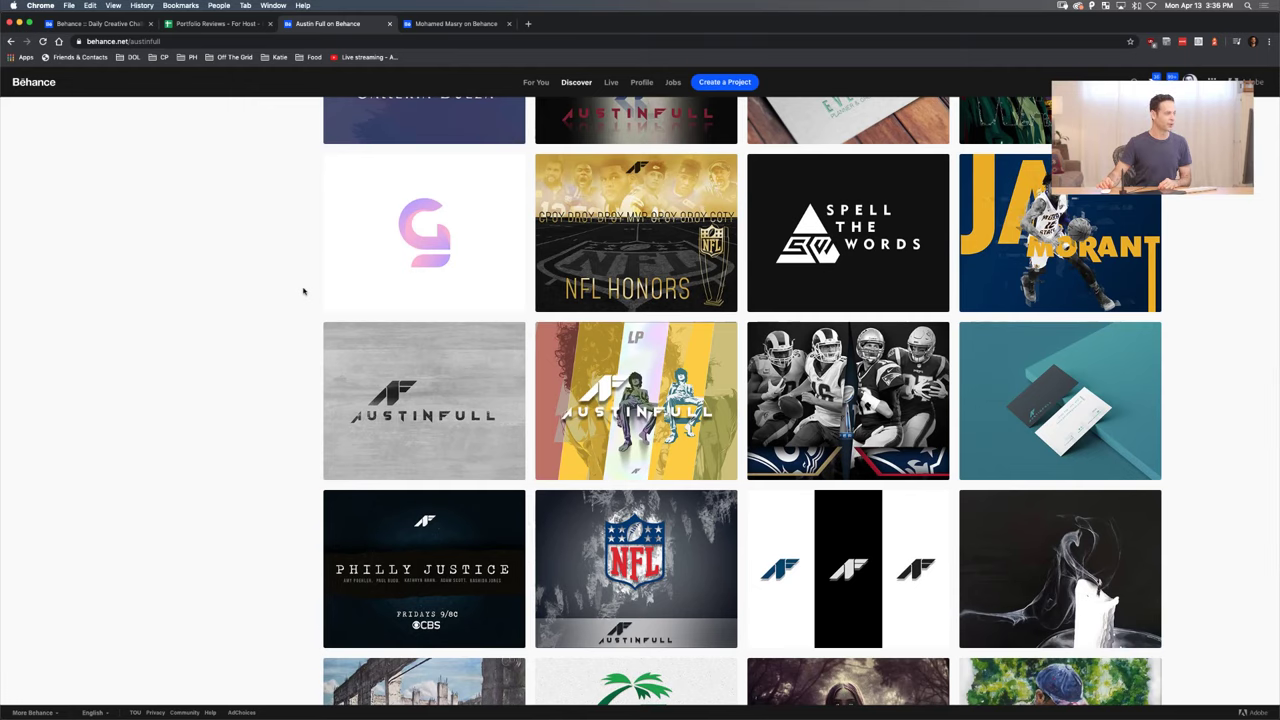
scroll(303, 291, down, 1)
scroll(303, 291, down, 2)
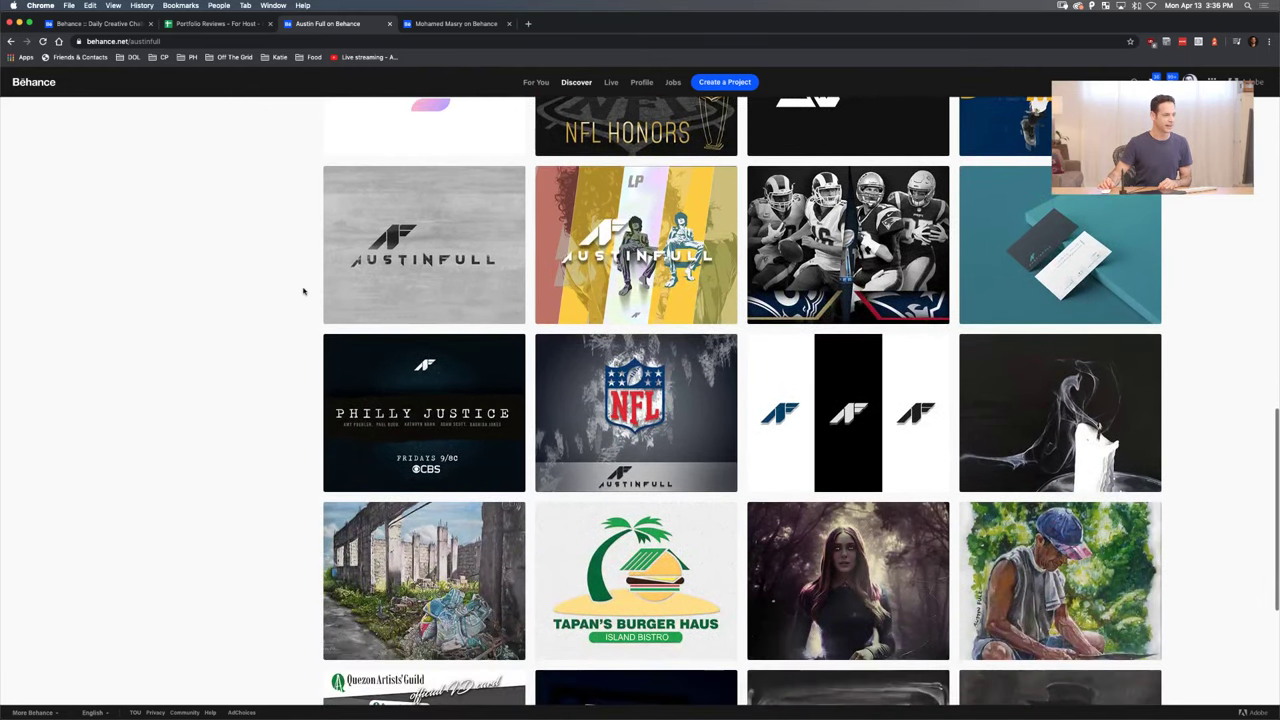
scroll(303, 291, down, 3)
scroll(303, 291, down, 2)
scroll(303, 291, up, 5)
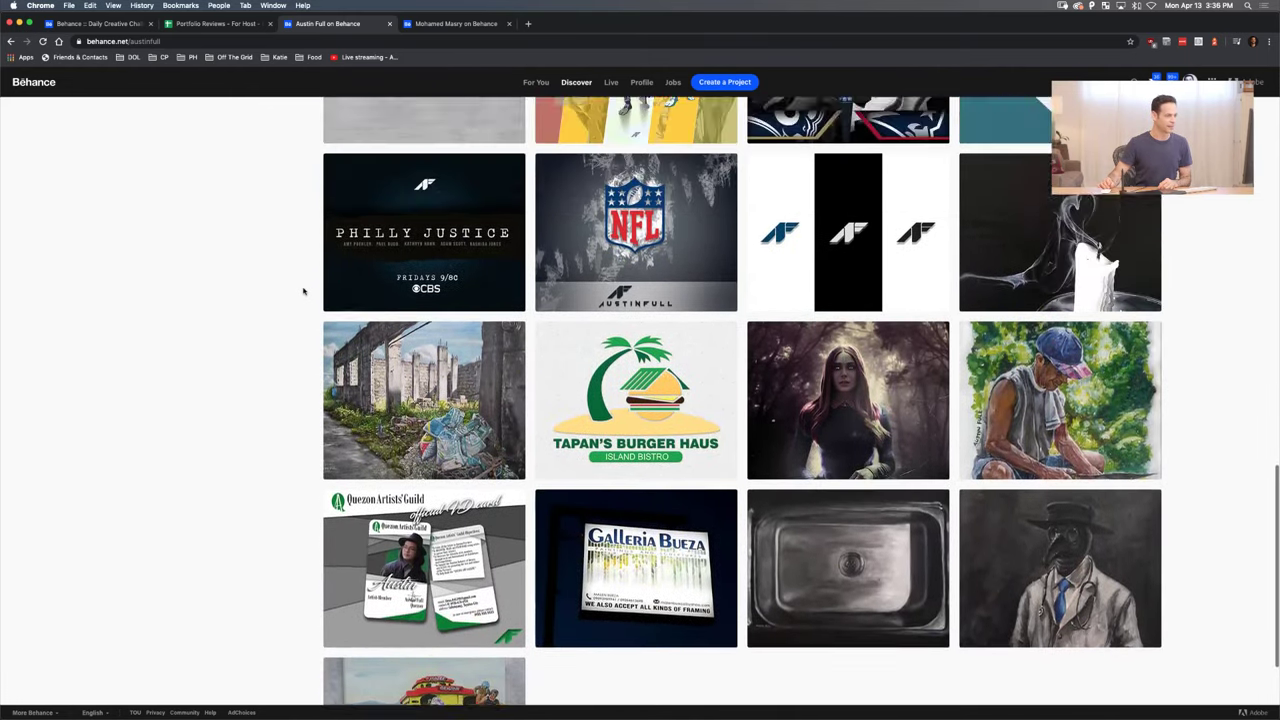
scroll(303, 291, up, 1)
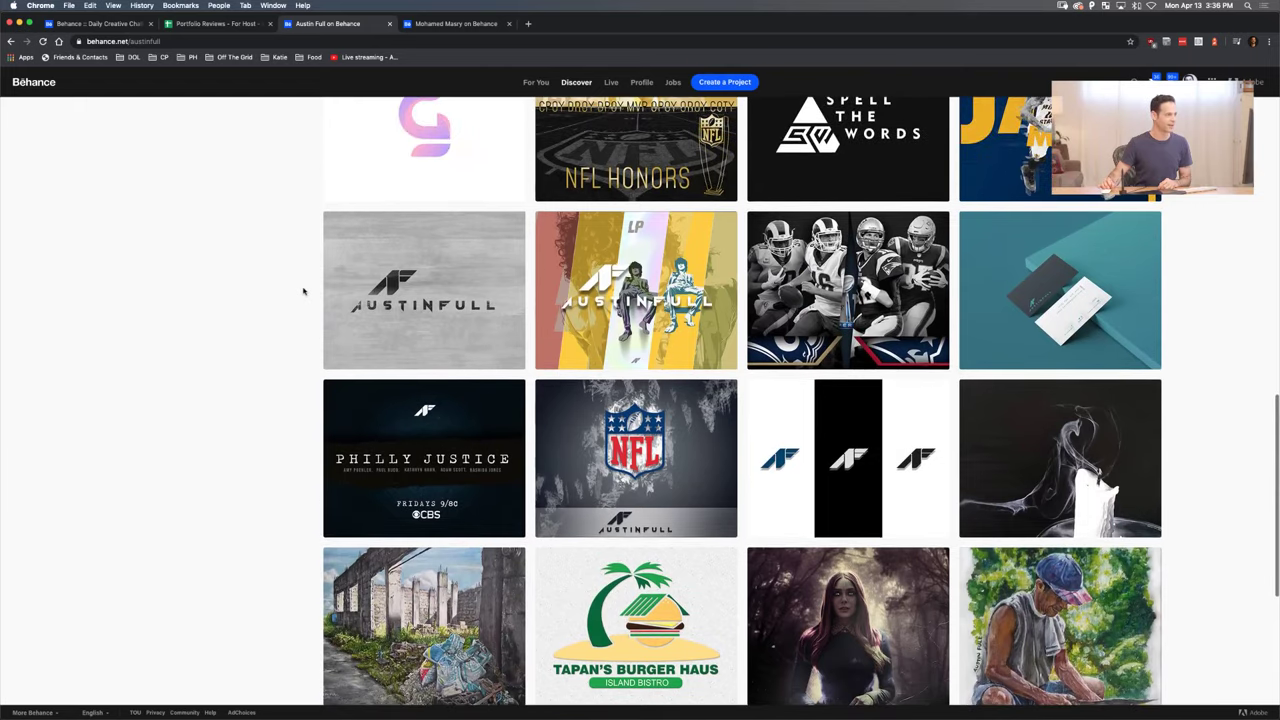
click(431, 288)
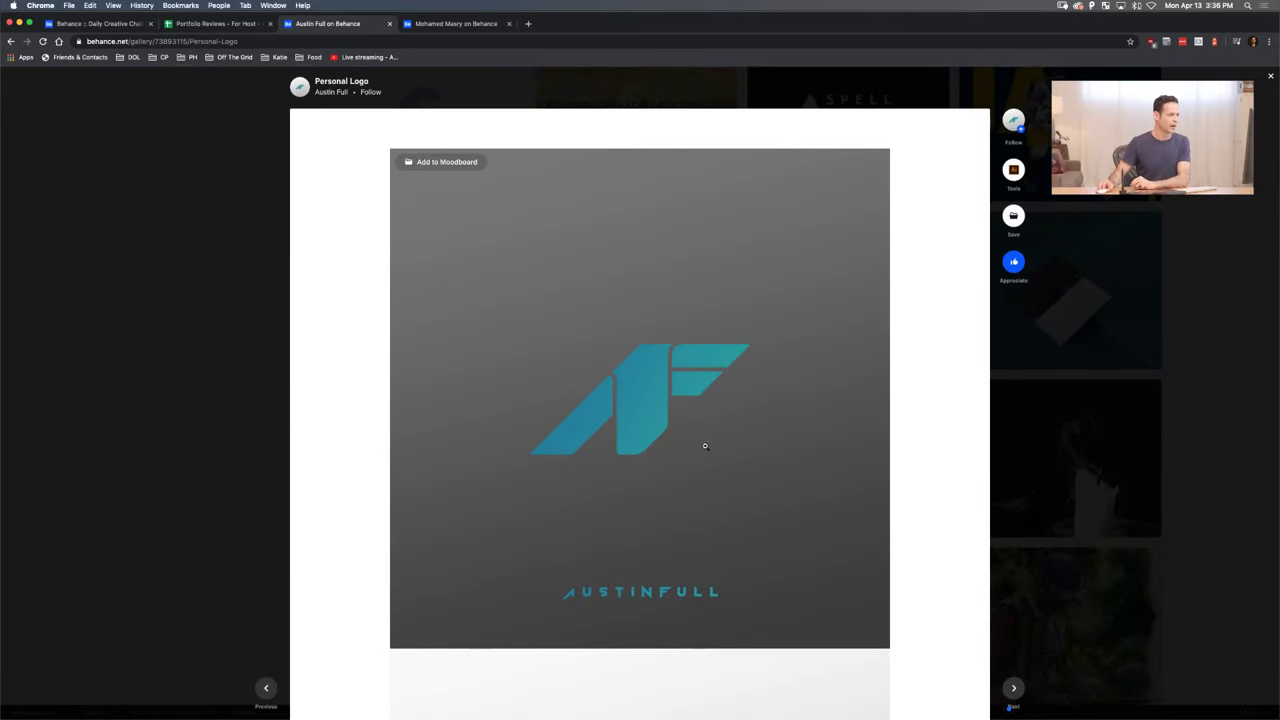
- Scroll through the teal AF monogram logo and wordmark panels
scroll(704, 442, down, 3)
scroll(704, 441, down, 4)
scroll(704, 441, down, 10)
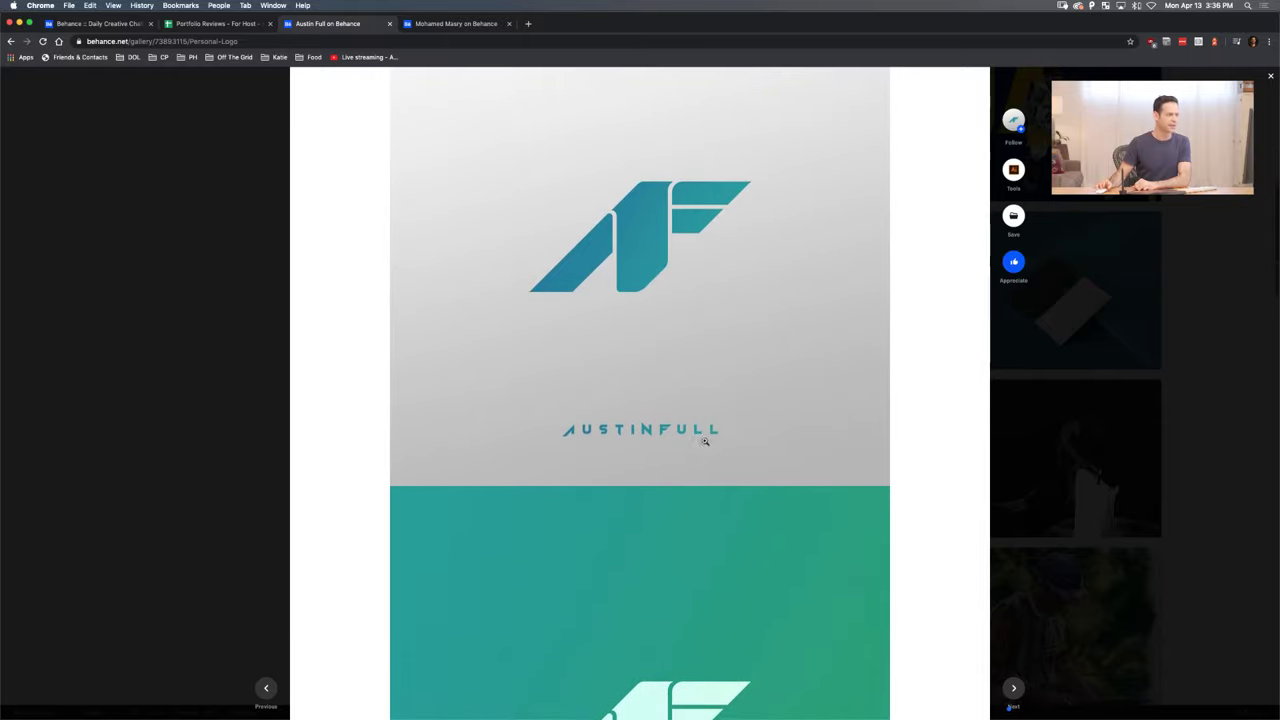
scroll(704, 441, down, 10)
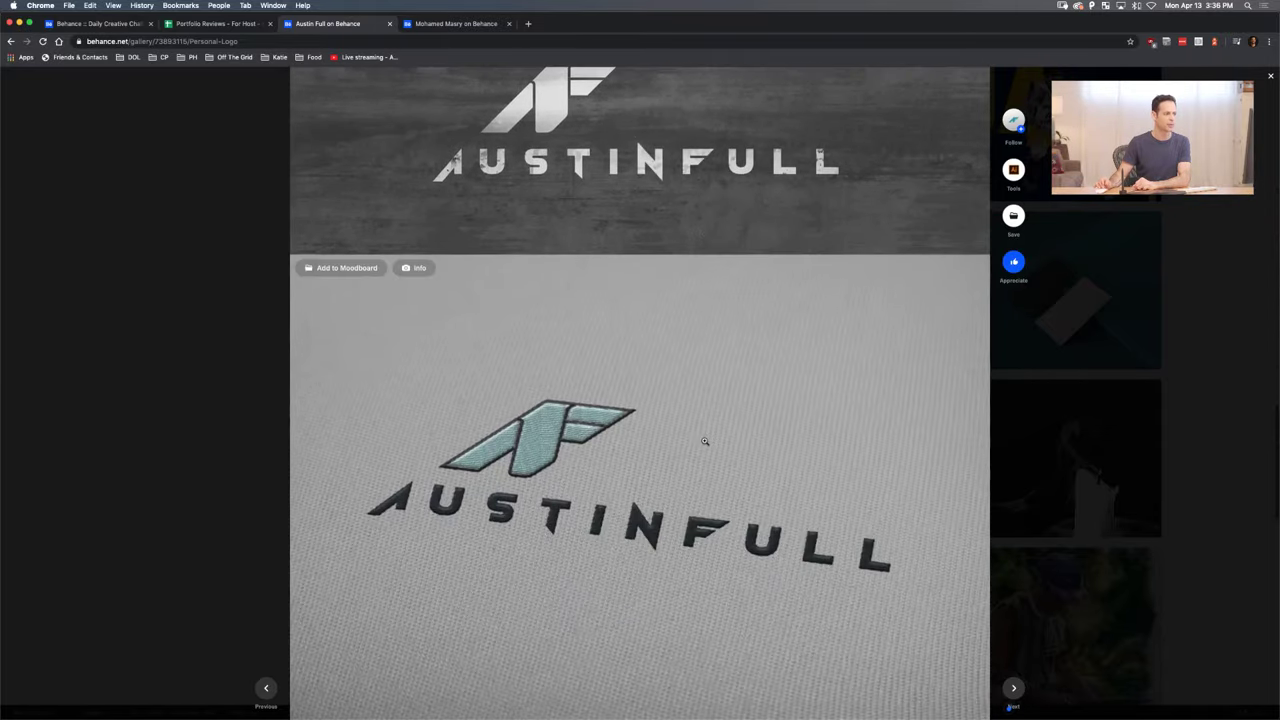
scroll(704, 441, down, 5)
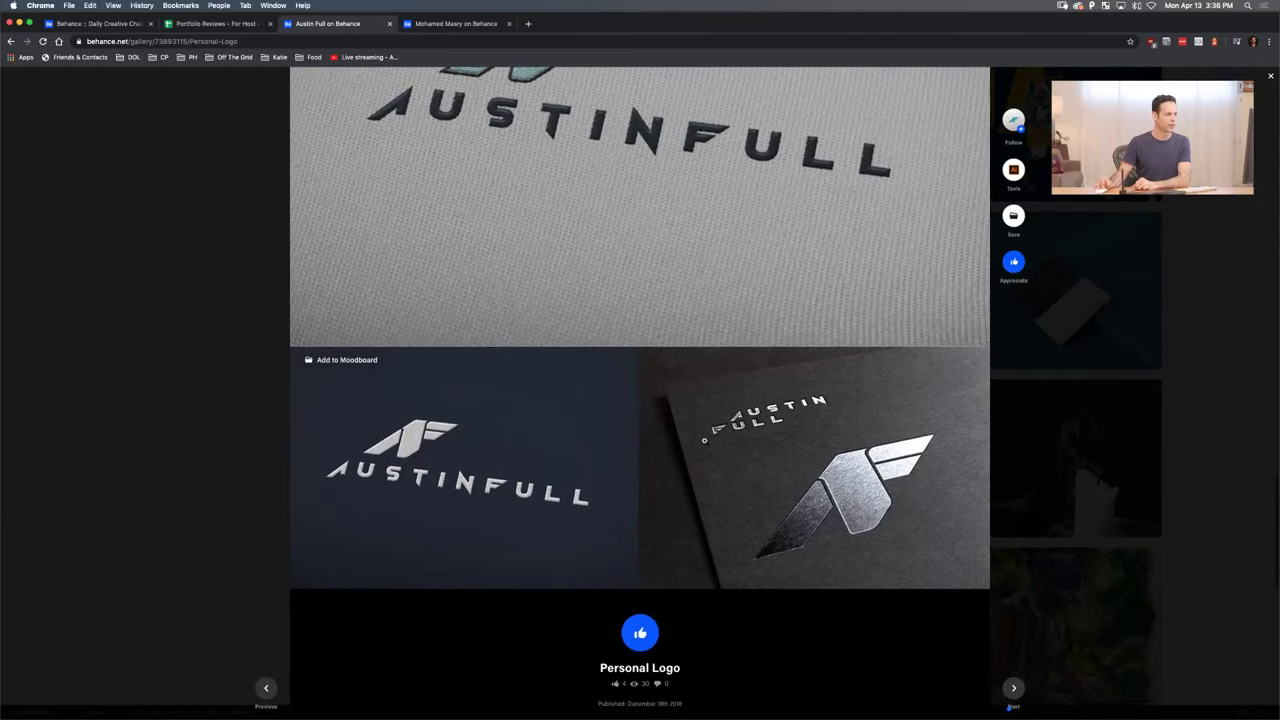
scroll(704, 441, up, 20)
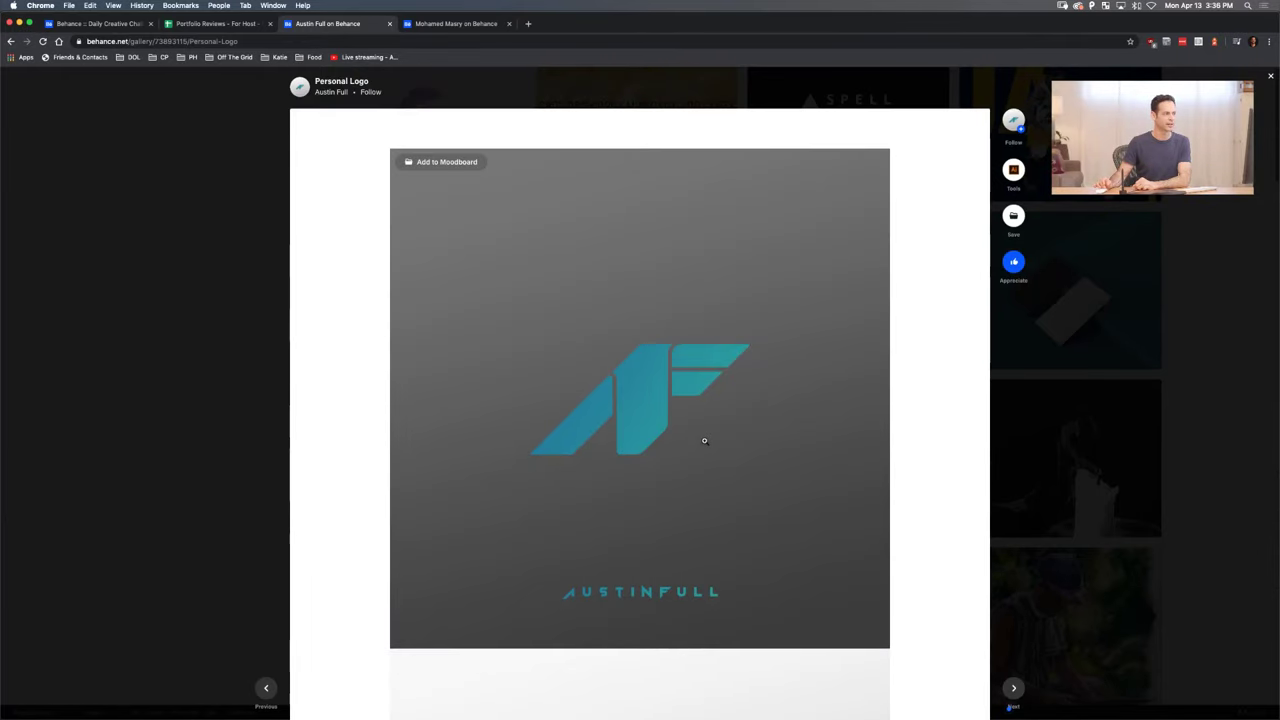
scroll(704, 441, down, 3)
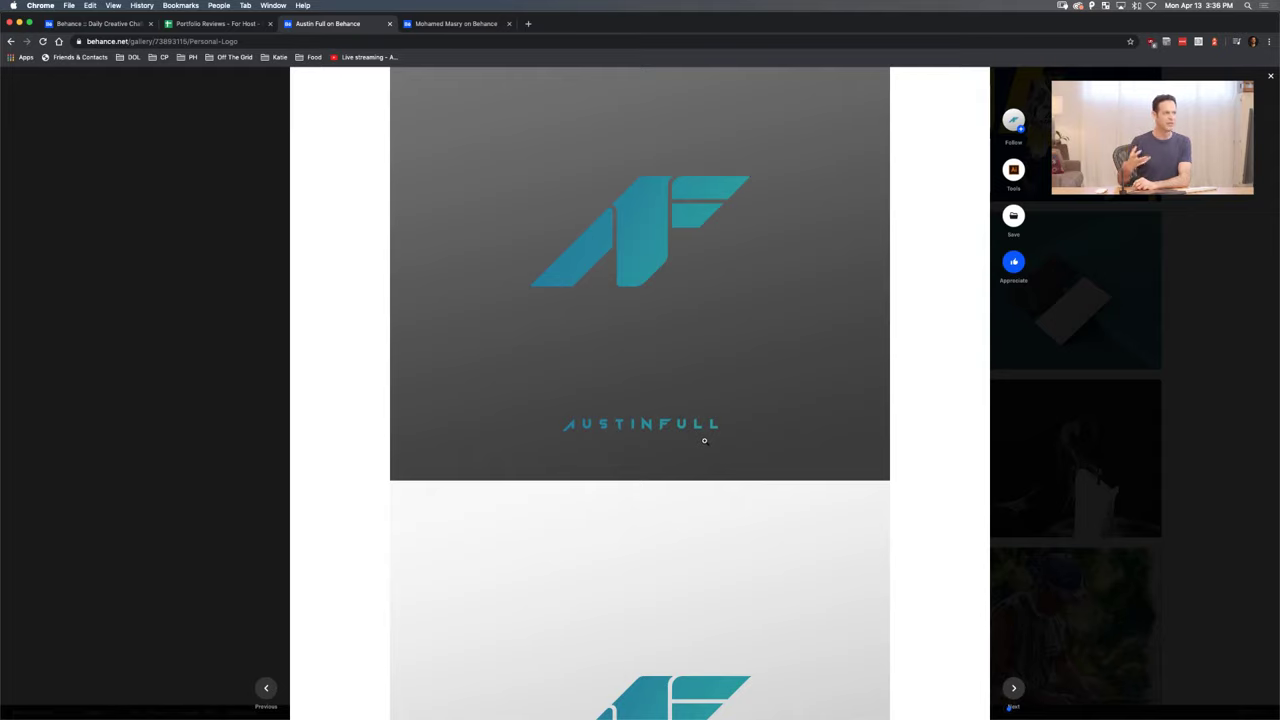
scroll(704, 441, down, 1)
scroll(704, 441, down, 10)
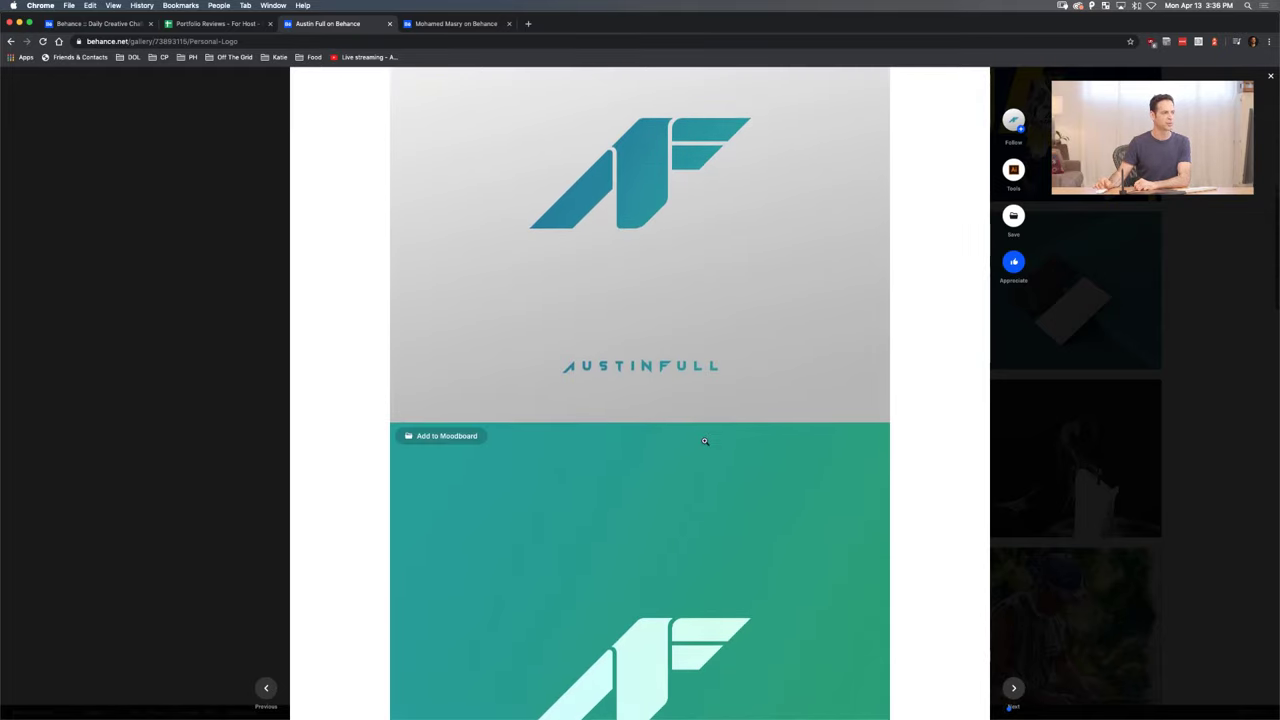
scroll(704, 441, down, 3)
scroll(704, 441, down, 1)
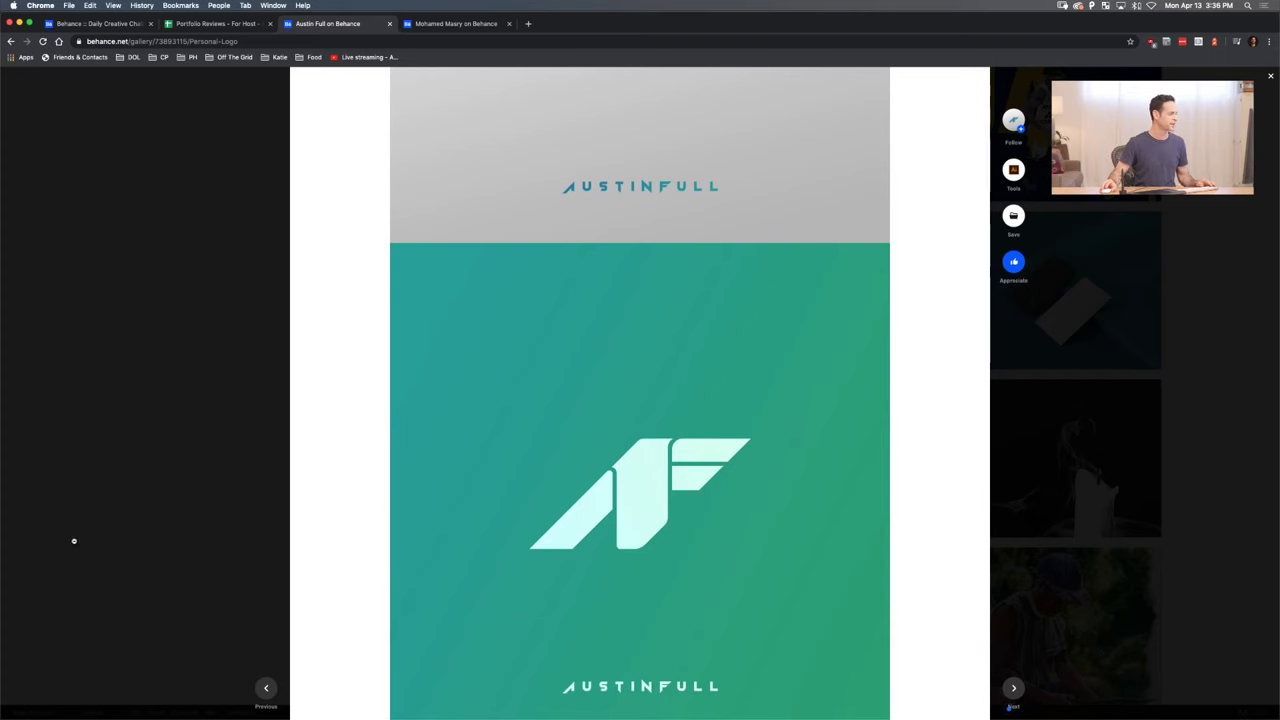
- Close Personal Logo, switch to the other designer's tab, and open 'Stay home challenge - CORONAVIRUS 2'
click(215, 477)
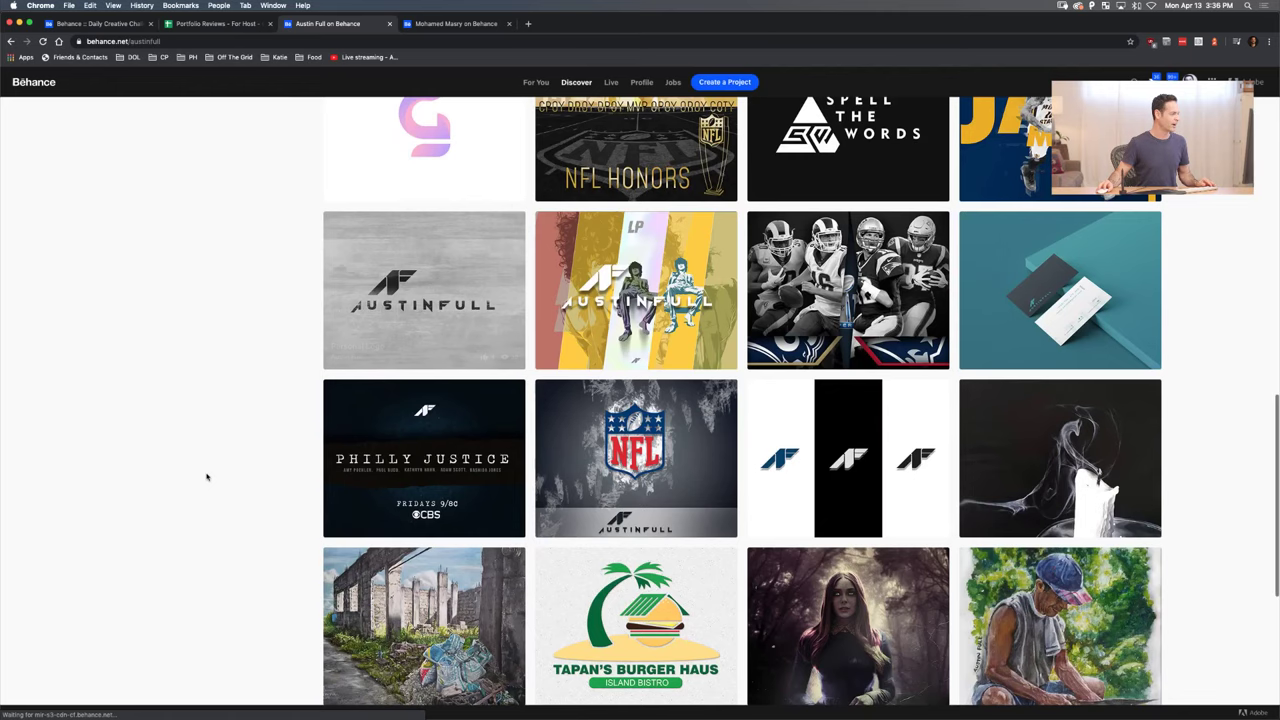
click(449, 28)
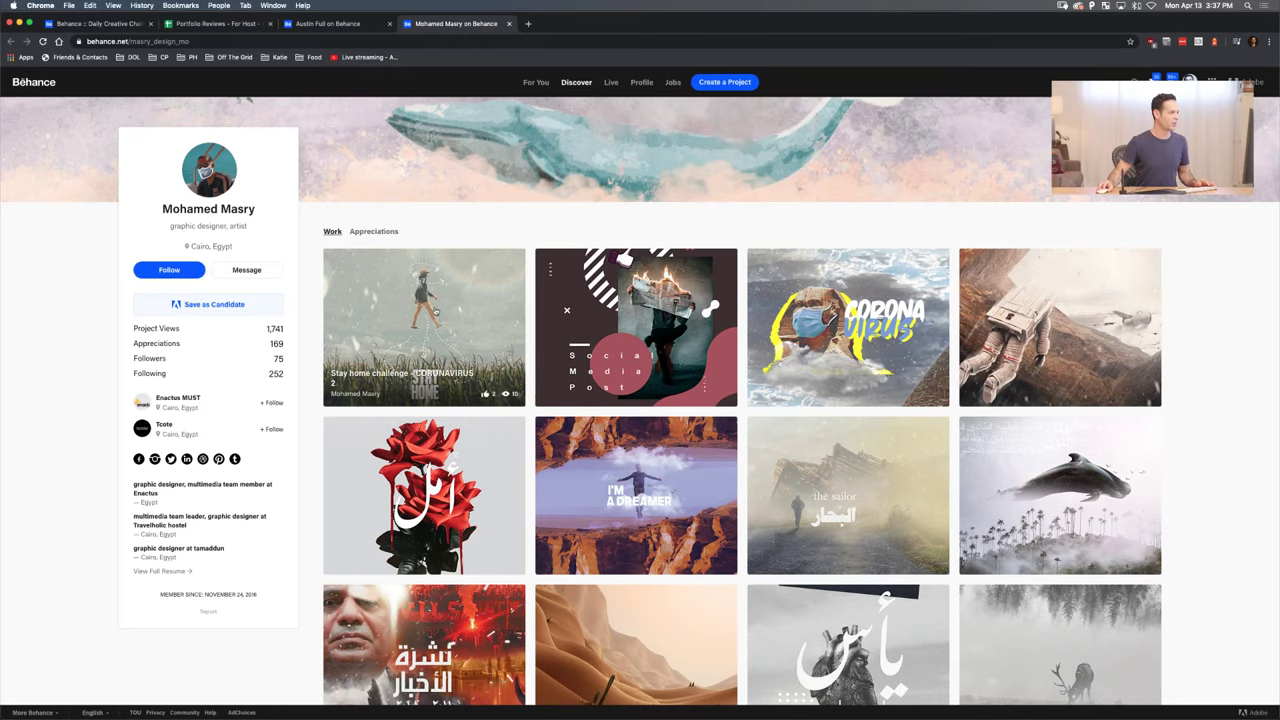
click(444, 322)
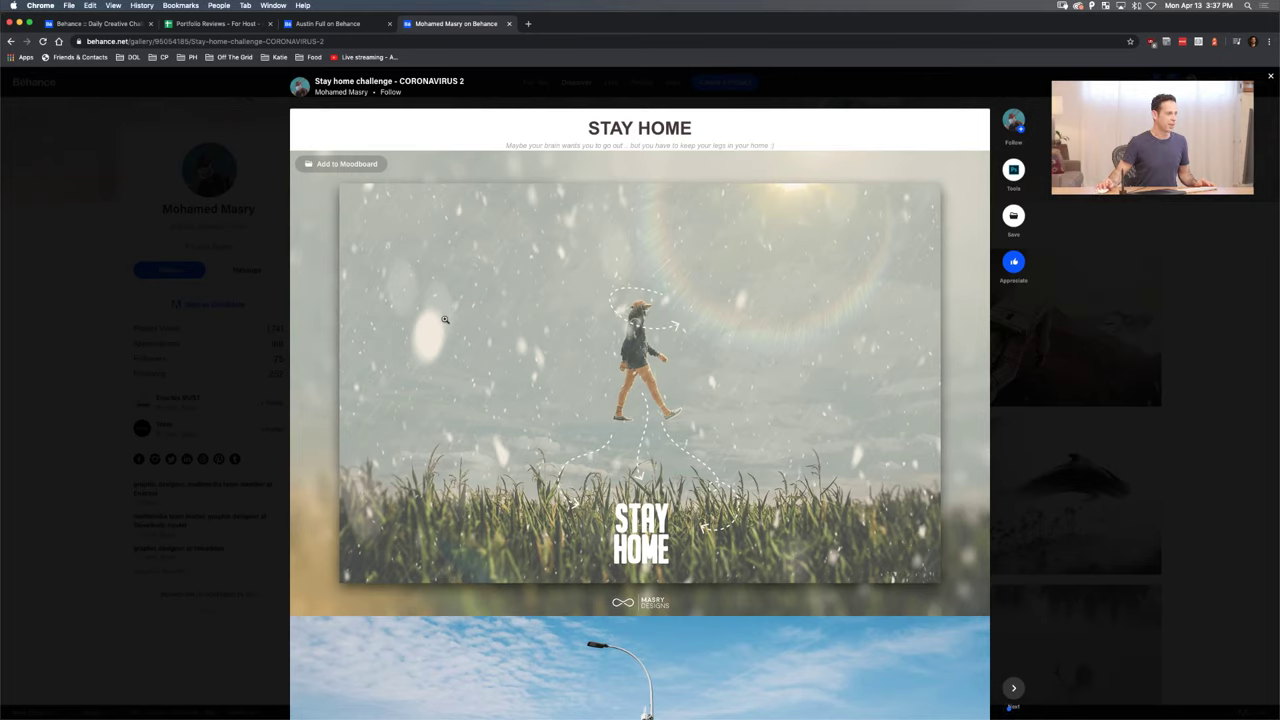
scroll(445, 320, down, 1)
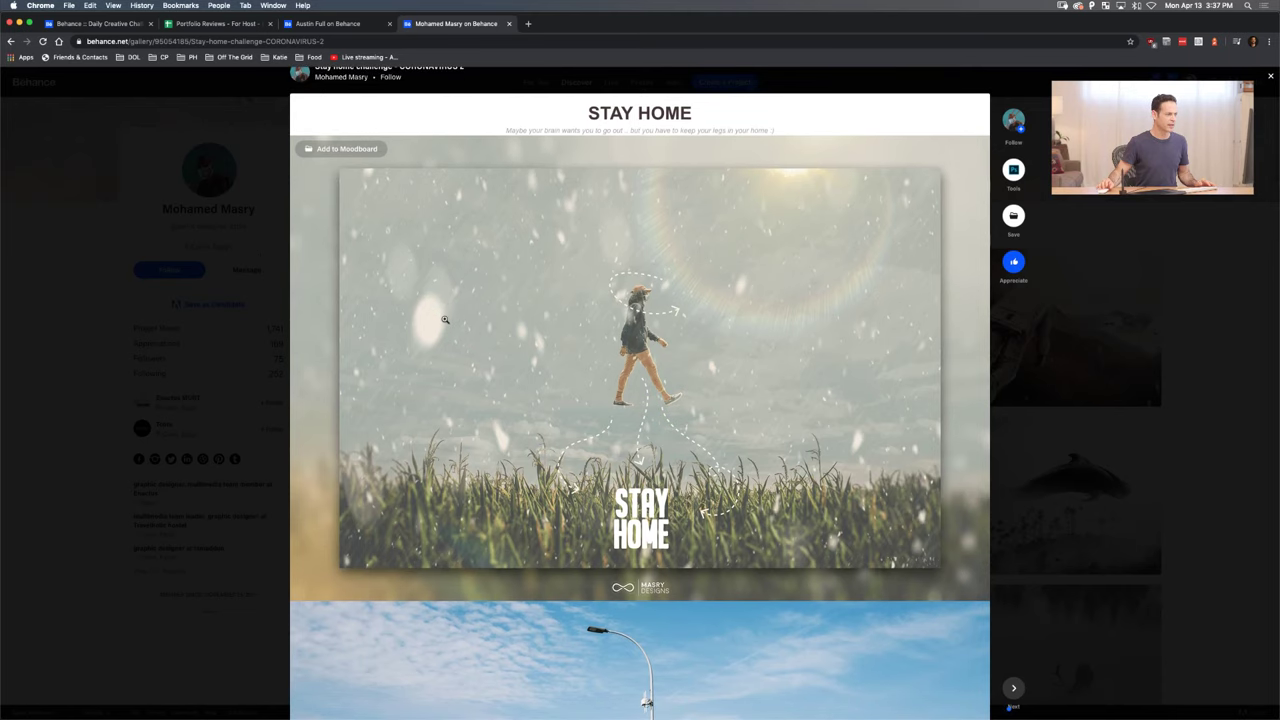
scroll(445, 320, down, 8)
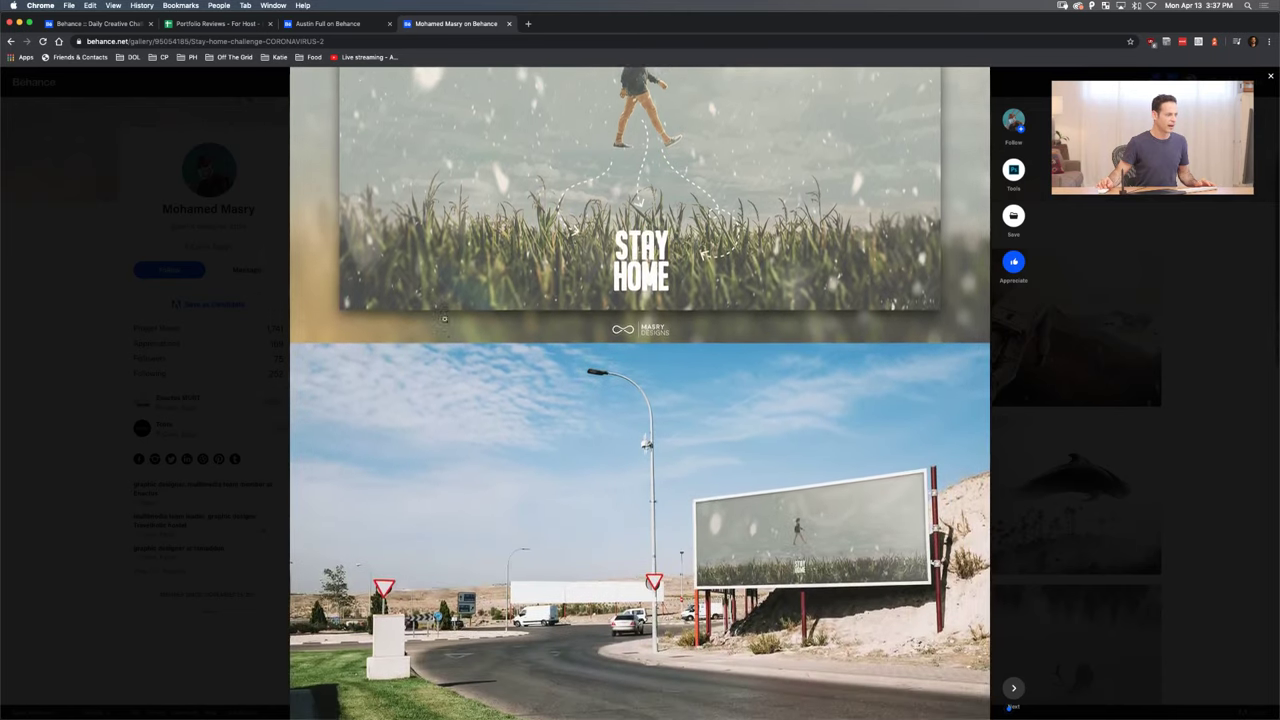
scroll(445, 320, down, 6)
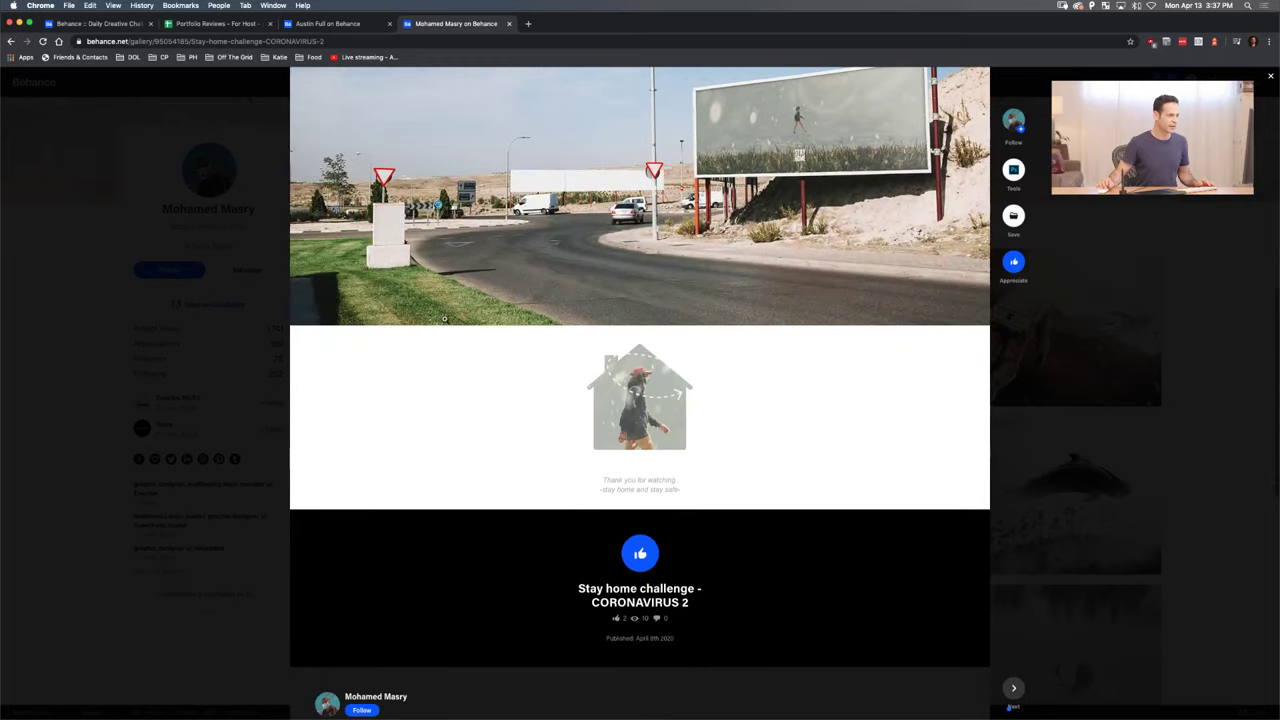
scroll(444, 318, up, 2)
scroll(444, 318, up, 2)
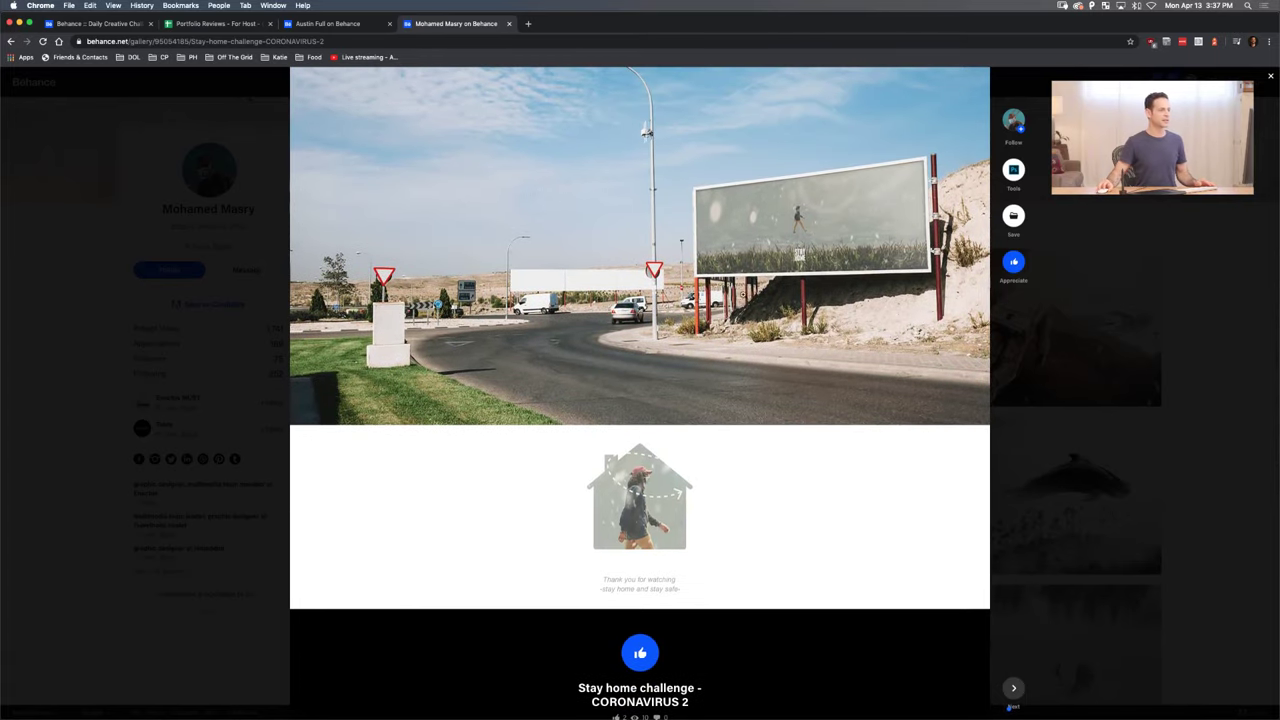
scroll(626, 336, up, 3)
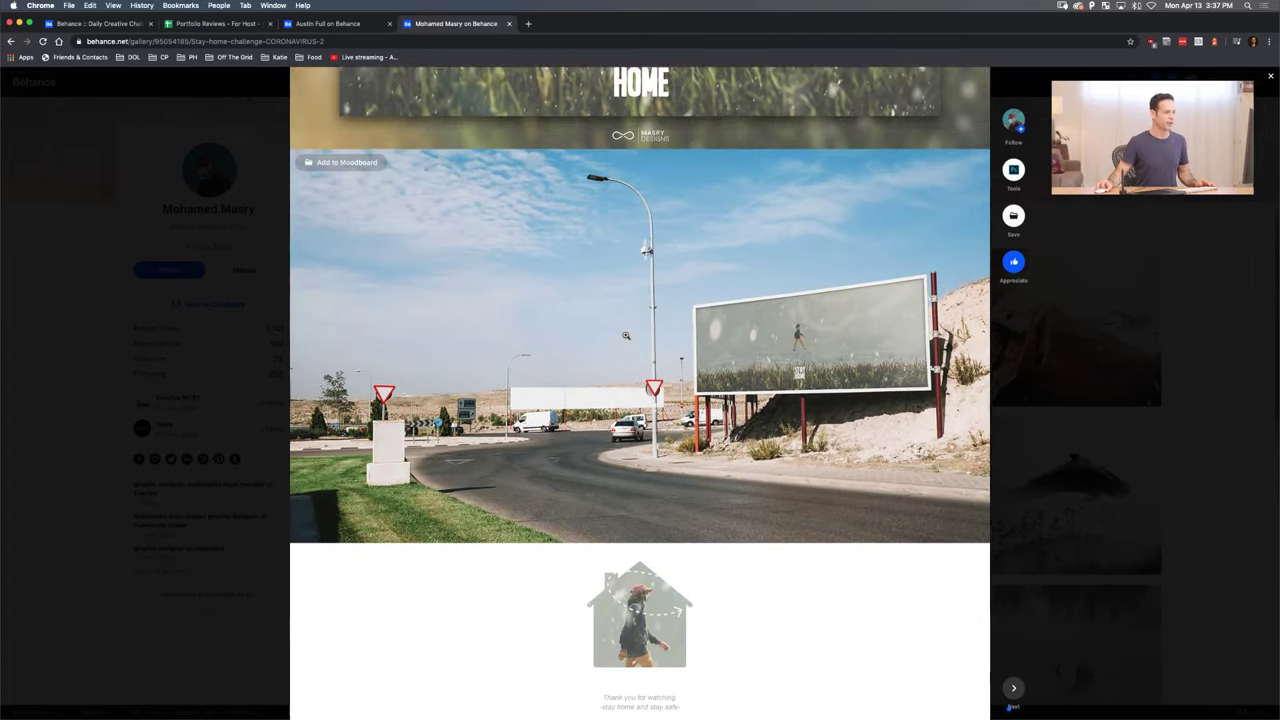
scroll(626, 336, up, 9)
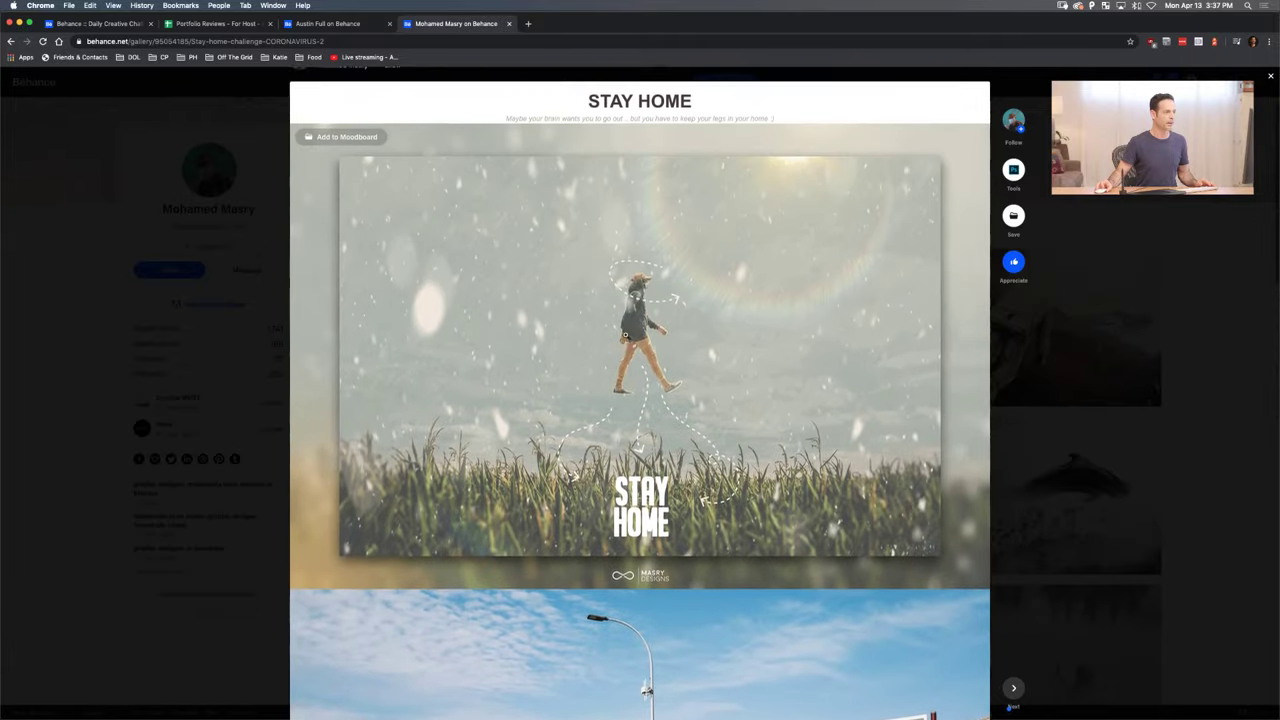
scroll(625, 335, up, 1)
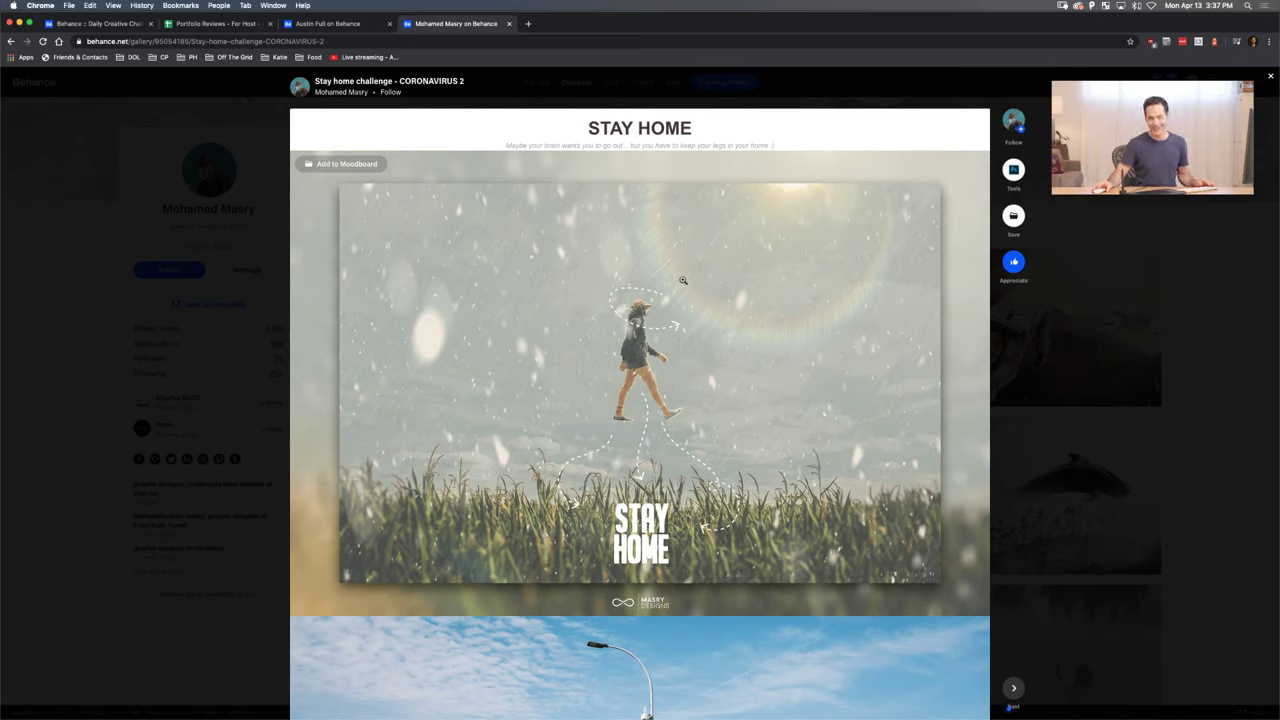
key(Escape)
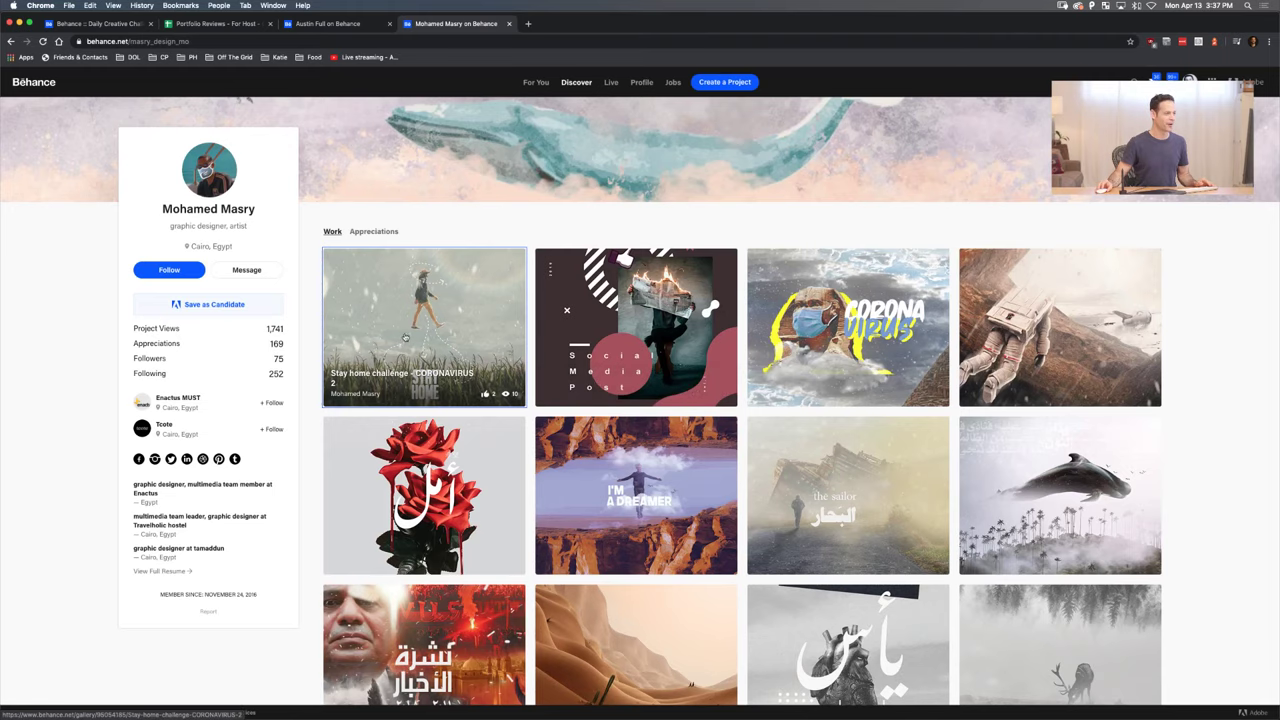
click(520, 326)
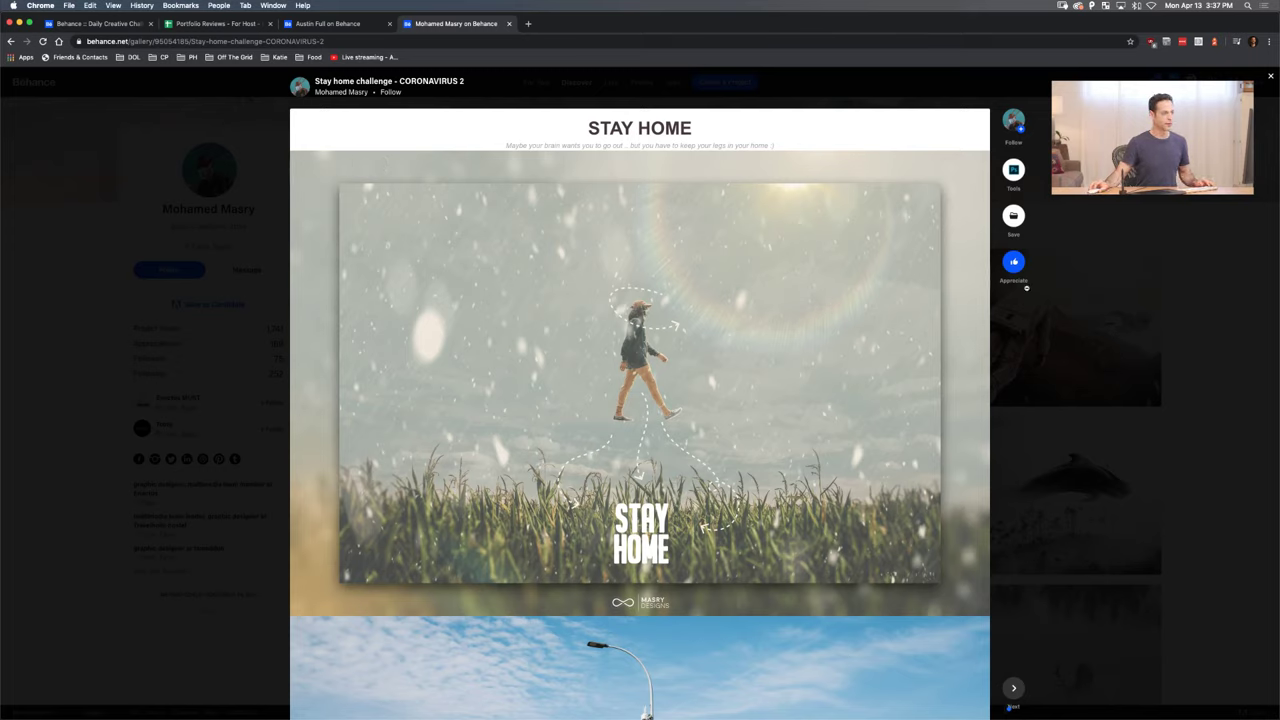
click(1080, 284)
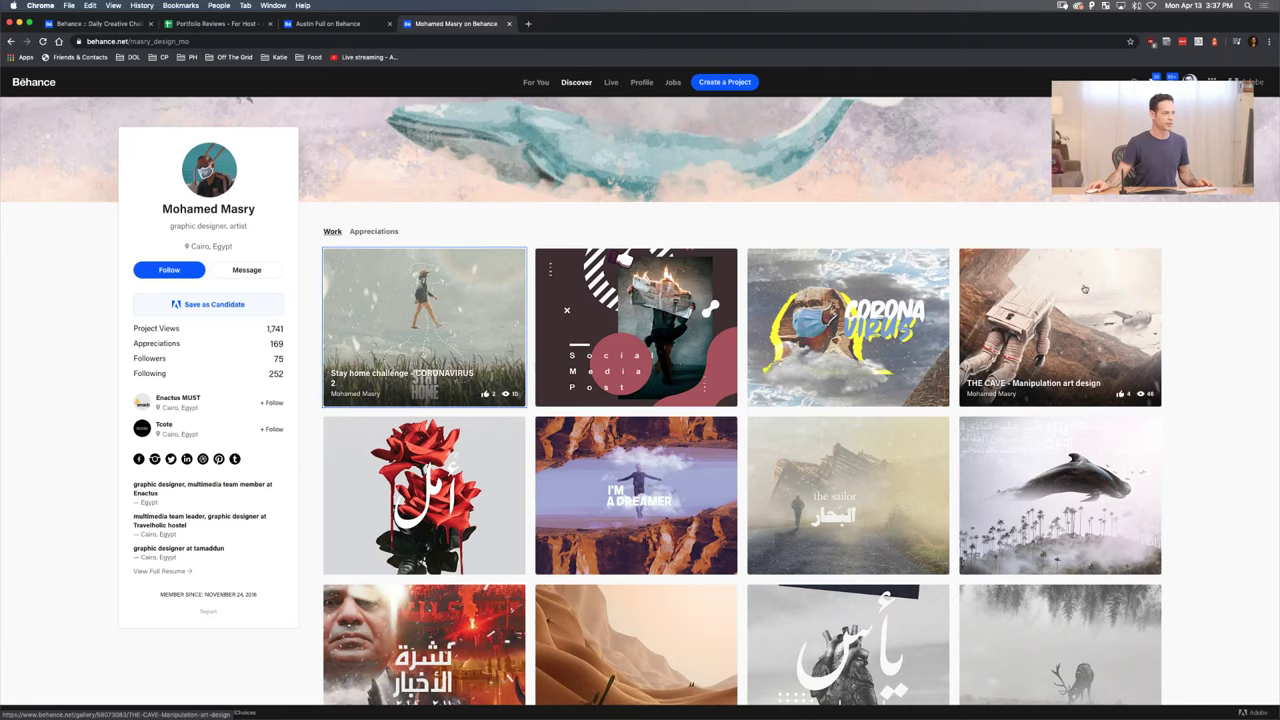
- Open 'THE CAVE - Manipulation art design', scroll through its images, then close it
click(1081, 305)
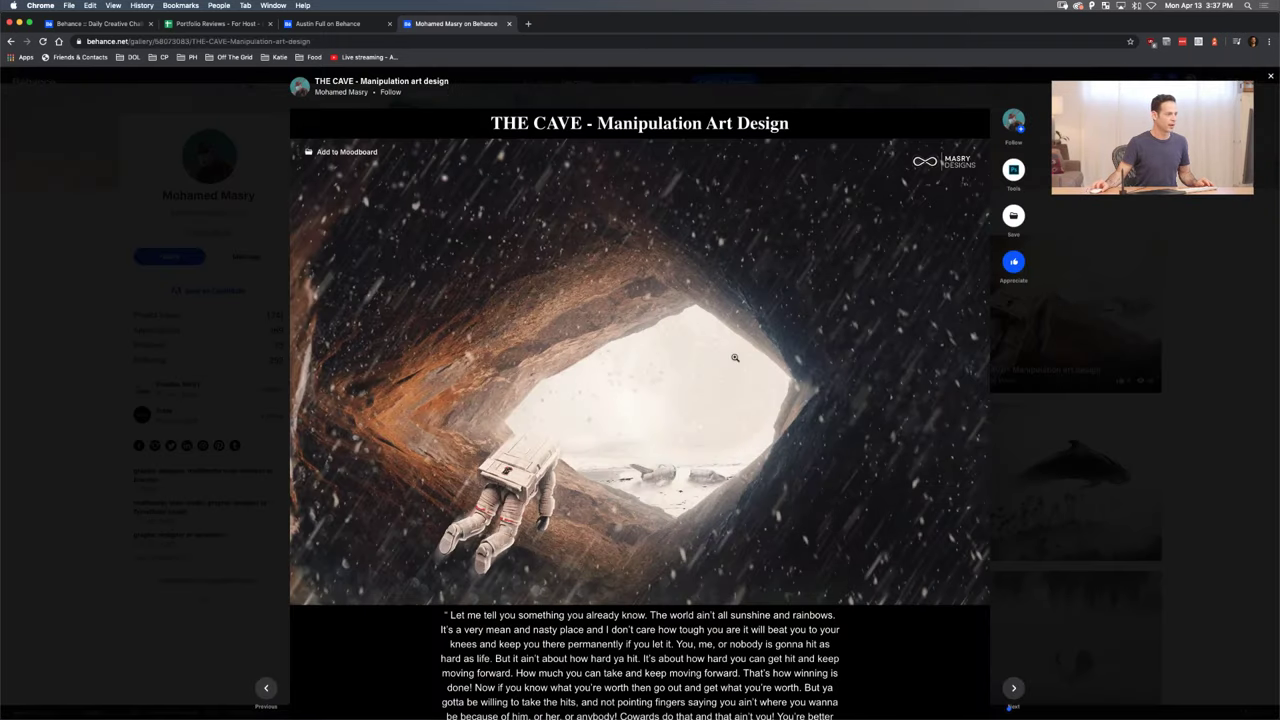
scroll(735, 357, down, 2)
scroll(735, 357, down, 2)
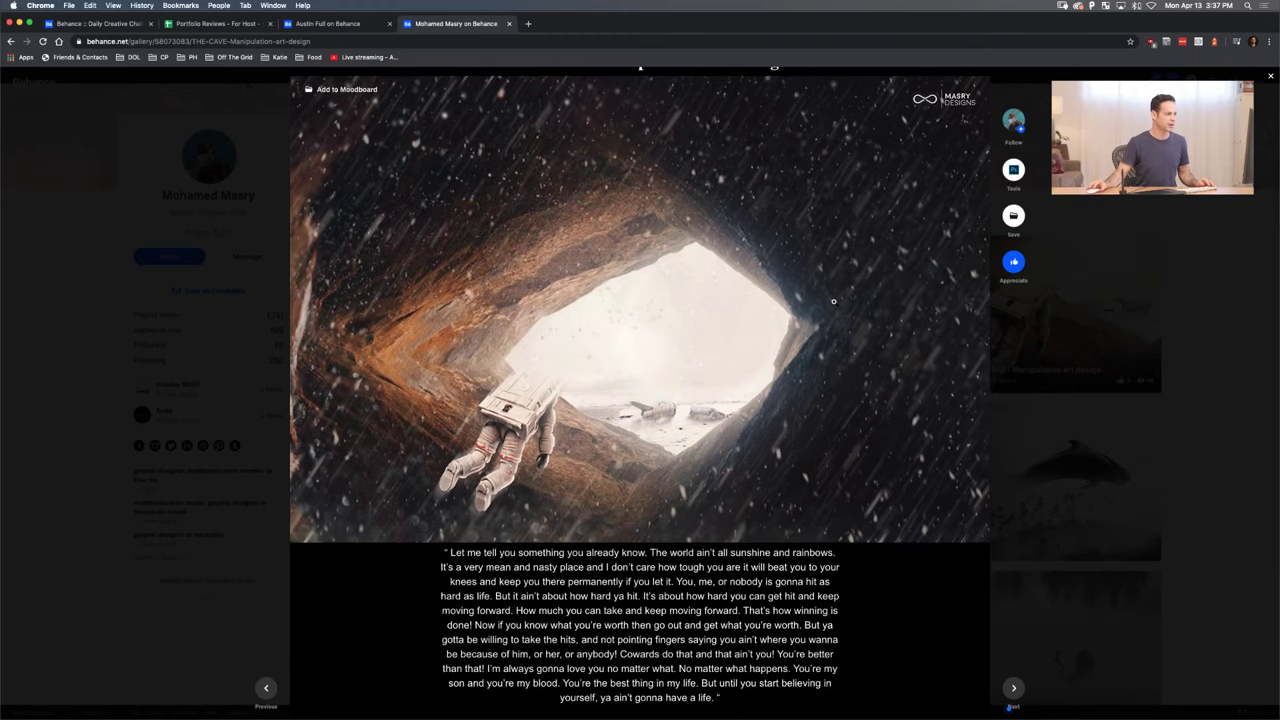
scroll(833, 301, down, 15)
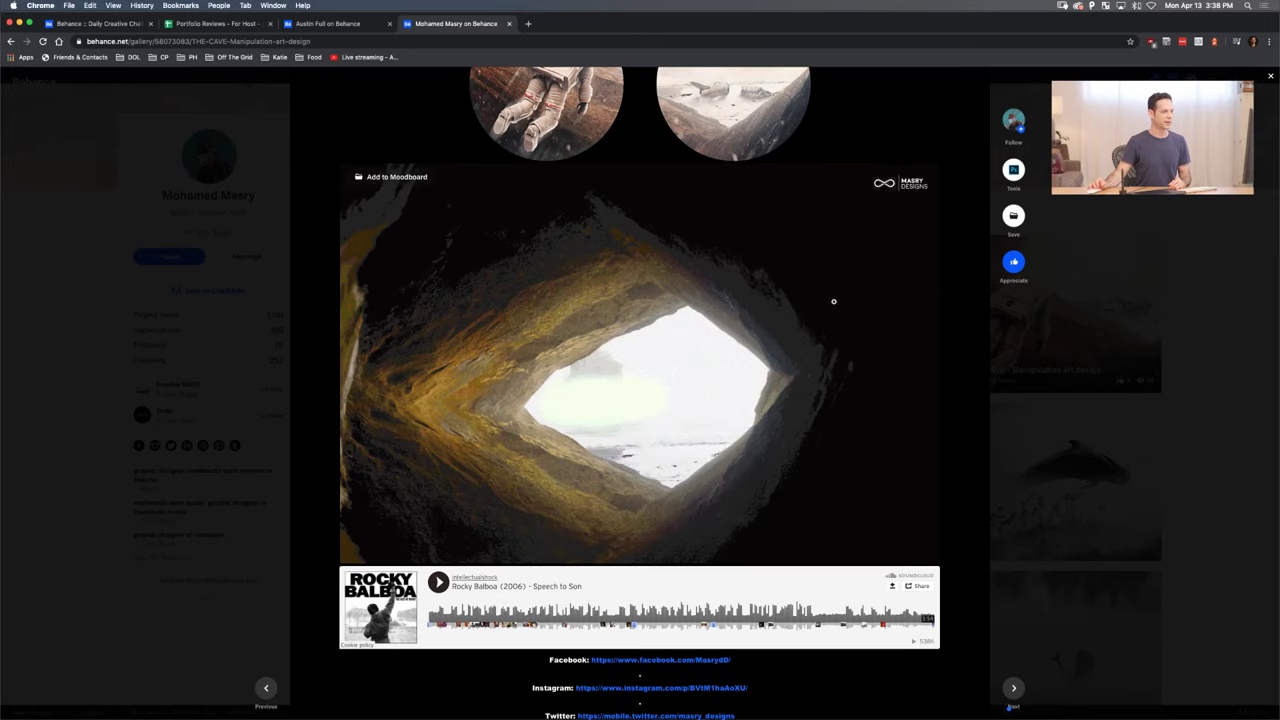
scroll(833, 301, down, 2)
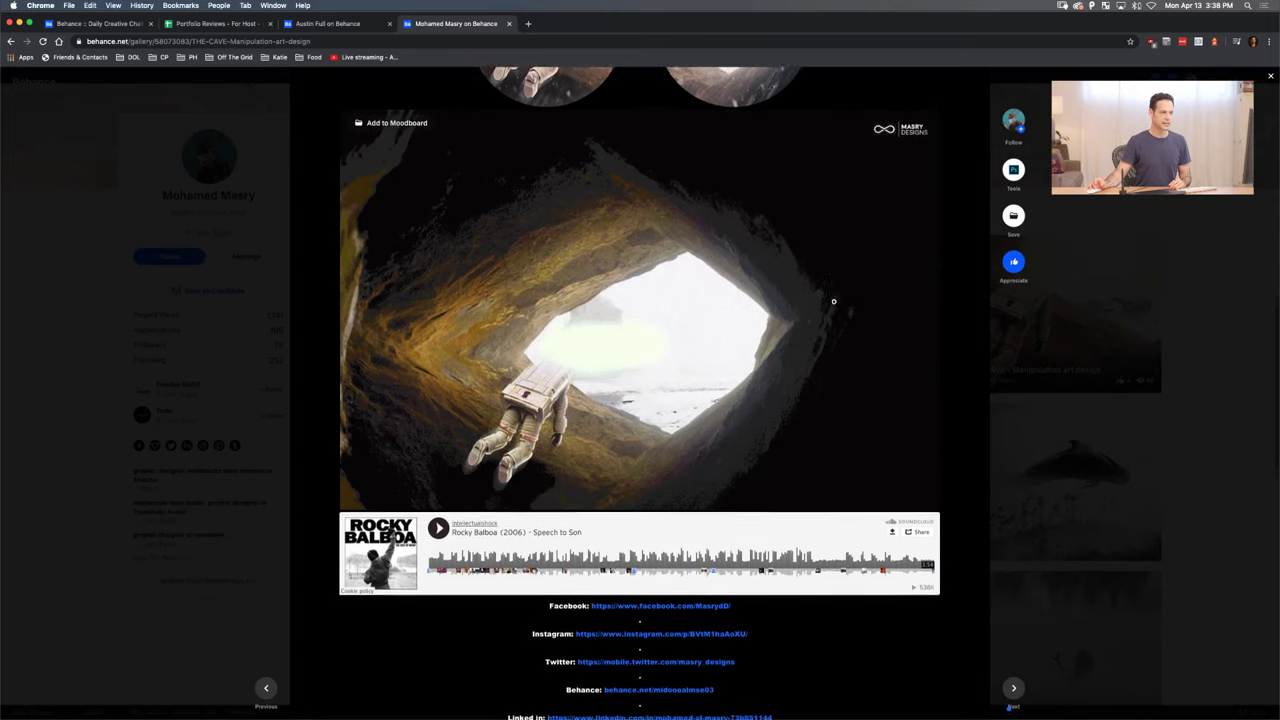
scroll(833, 301, down, 1)
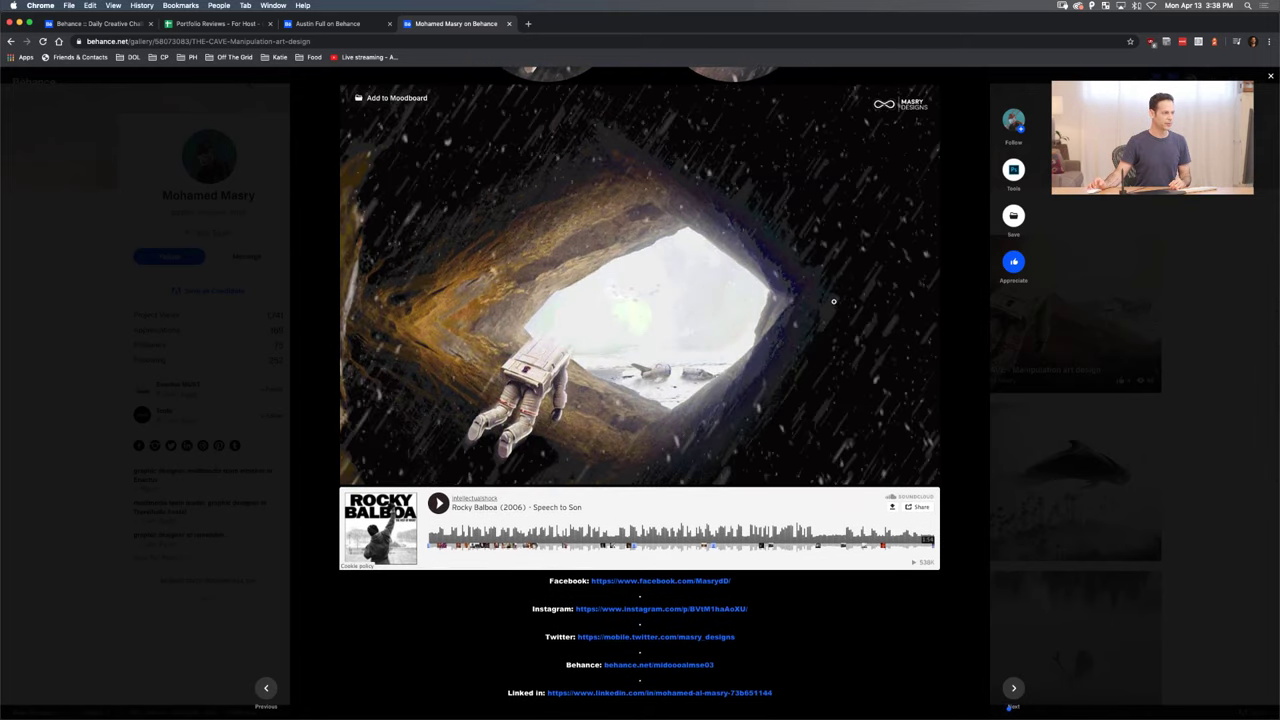
scroll(833, 301, down, 6)
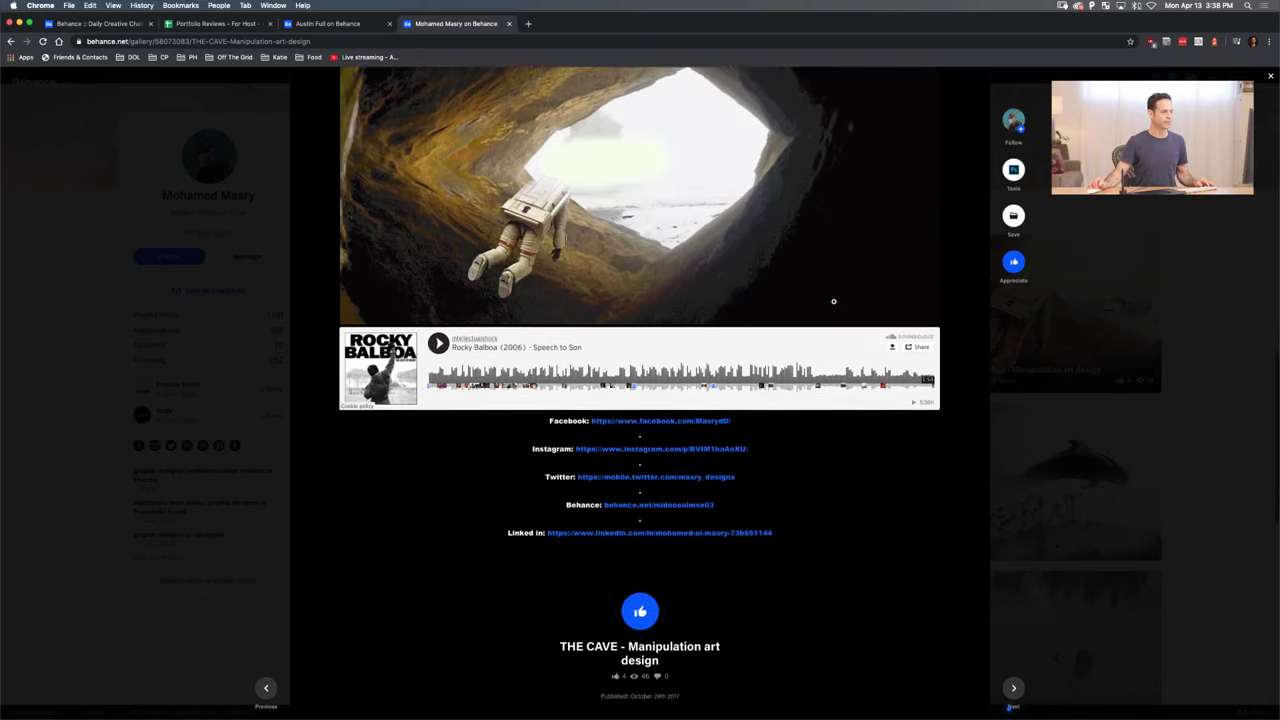
scroll(833, 301, up, 10)
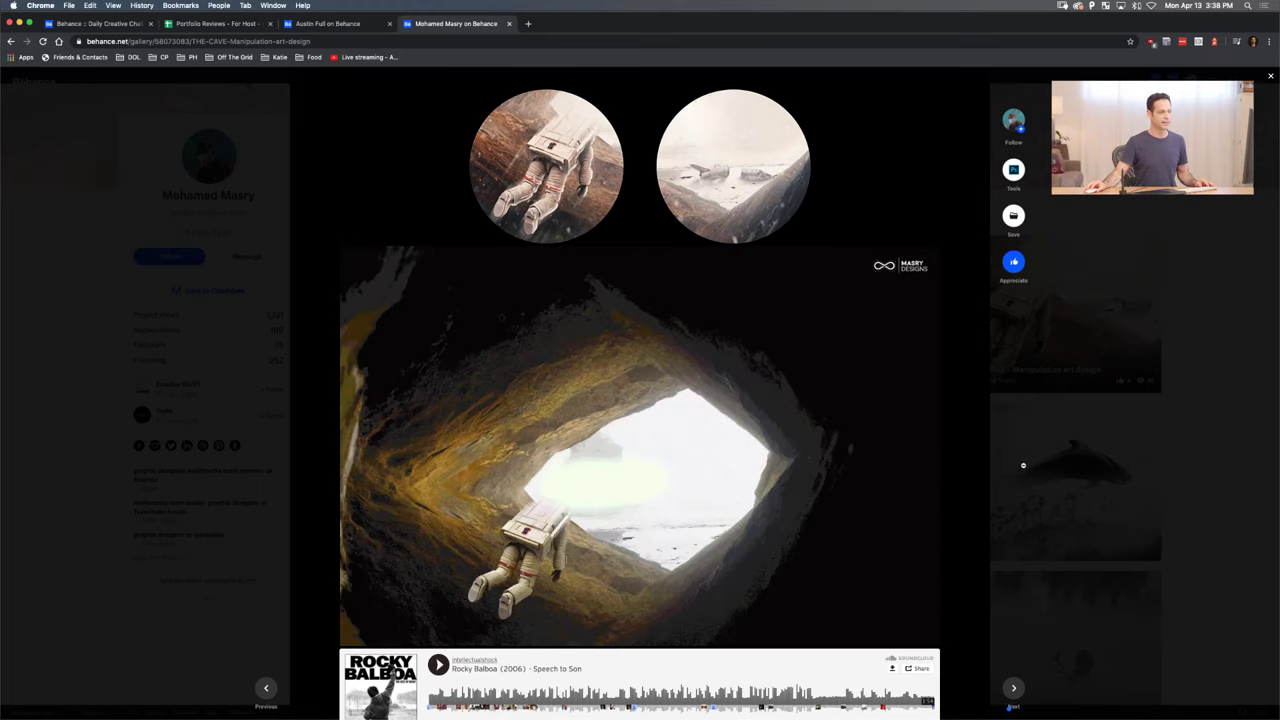
click(1076, 457)
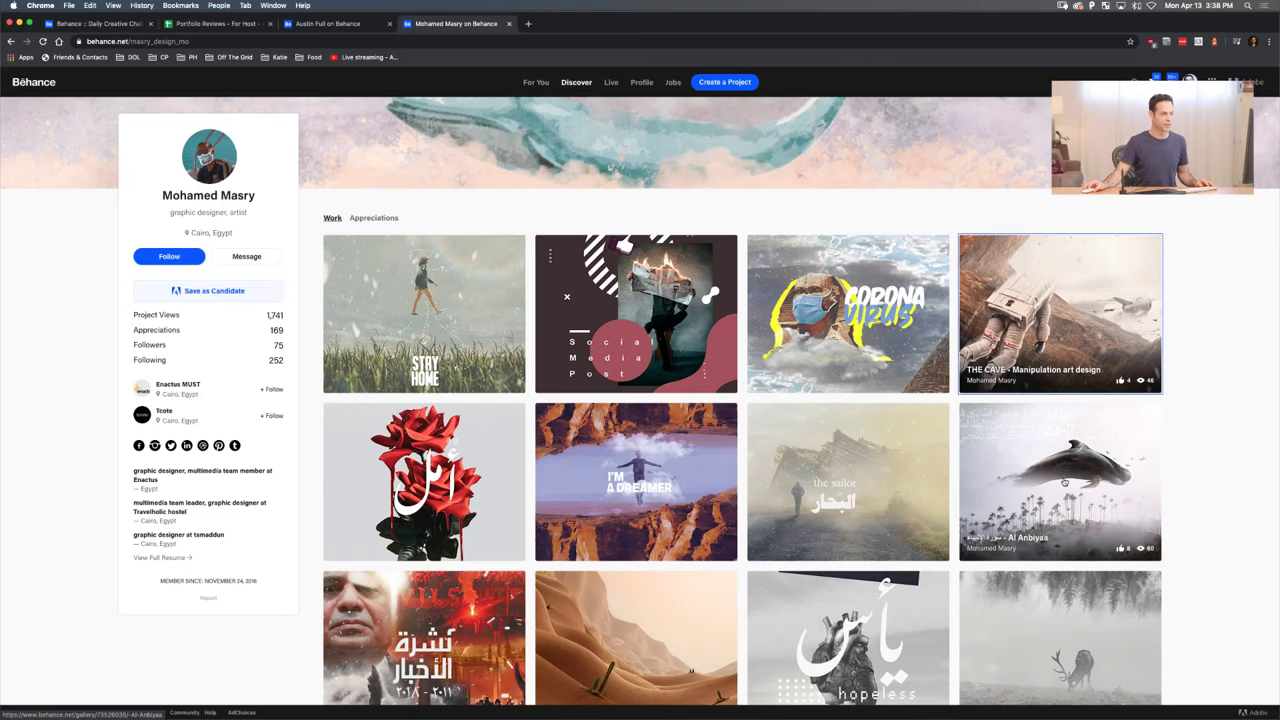
click(1064, 483)
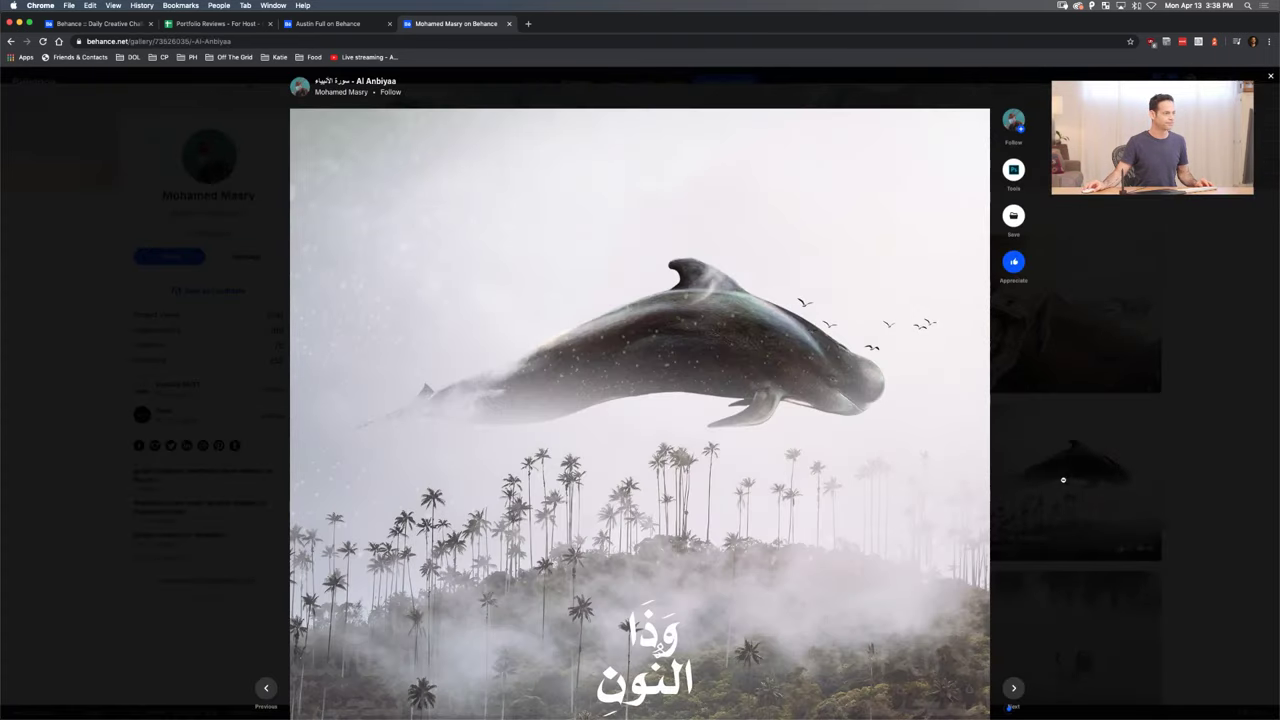
scroll(800, 470, down, 2)
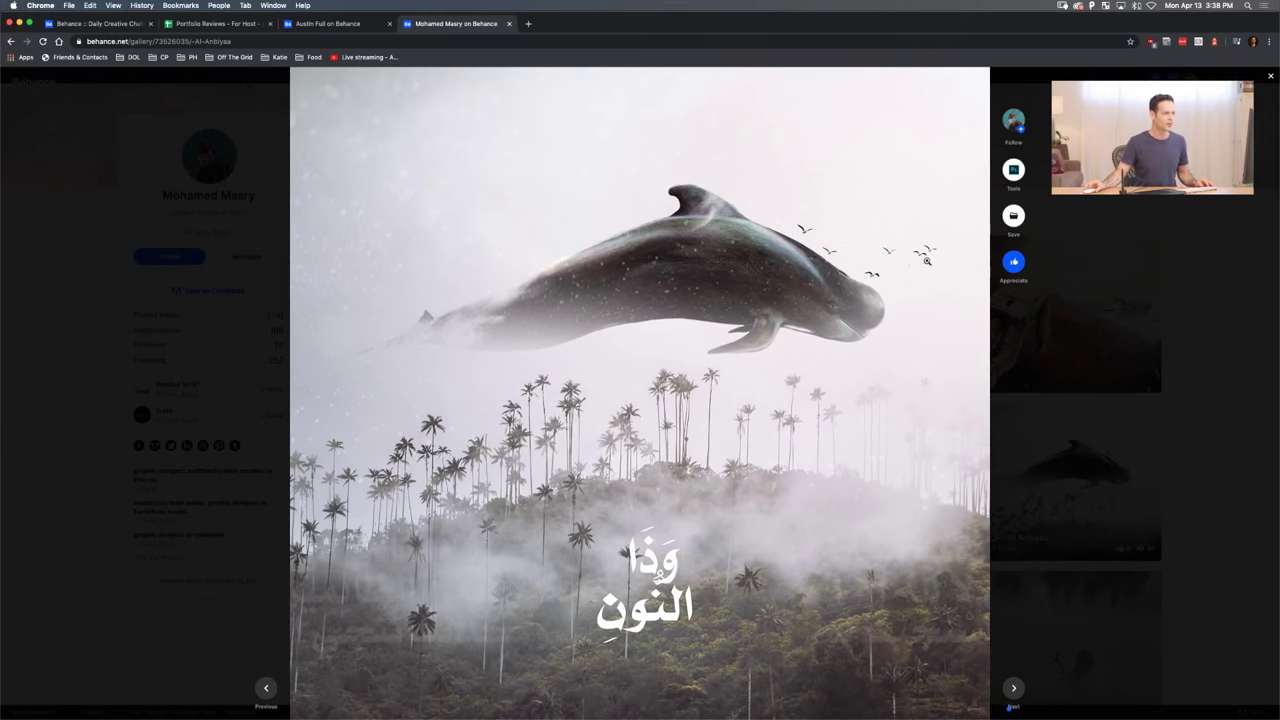
scroll(810, 299, down, 2)
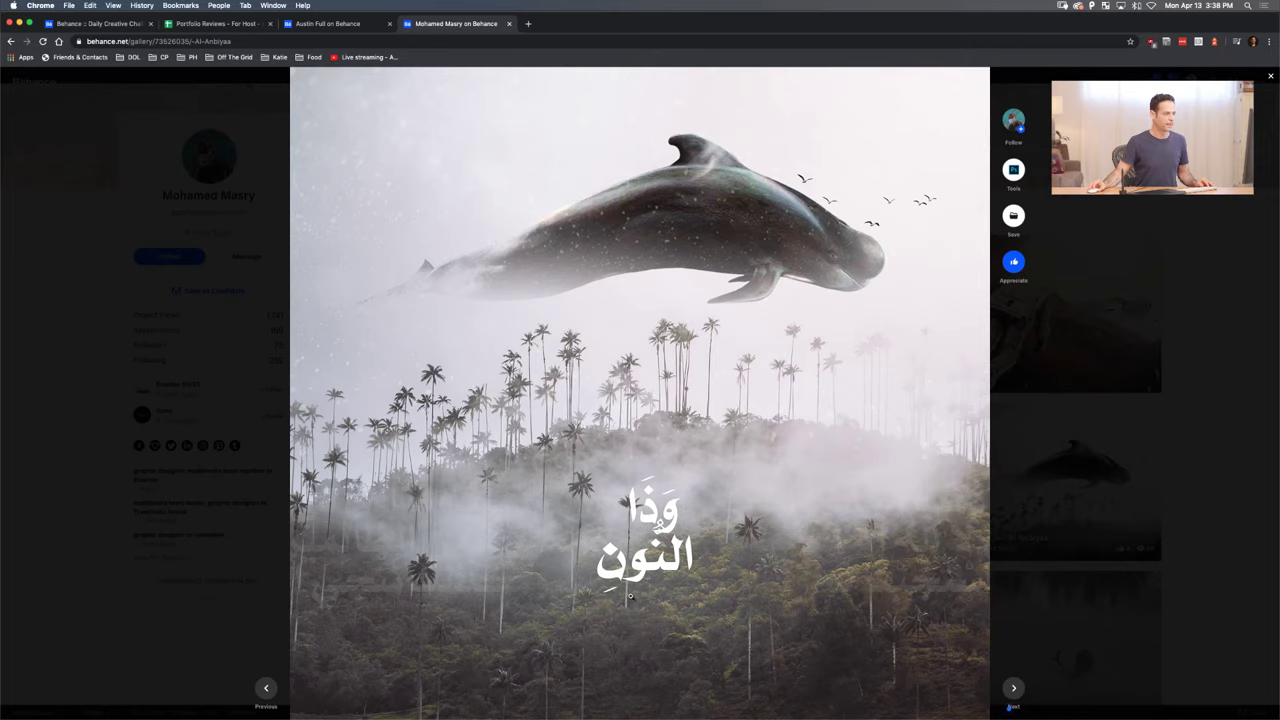
scroll(646, 530, down, 5)
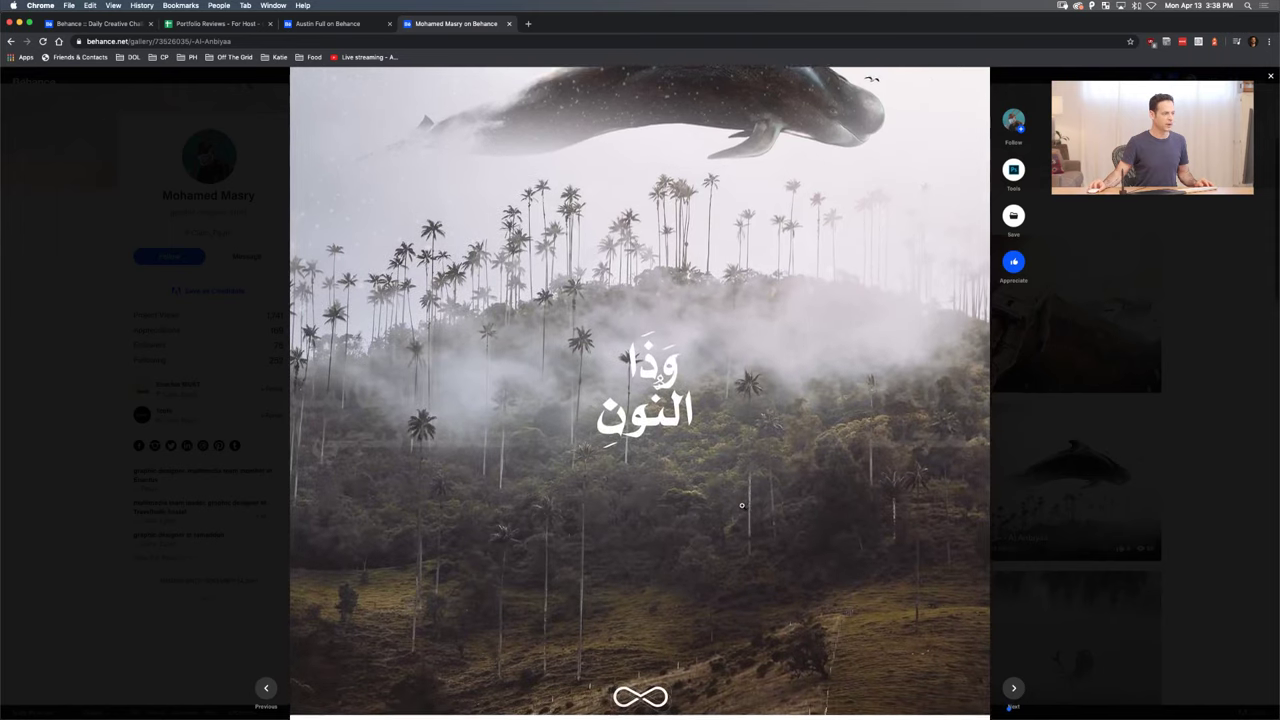
scroll(741, 505, down, 12)
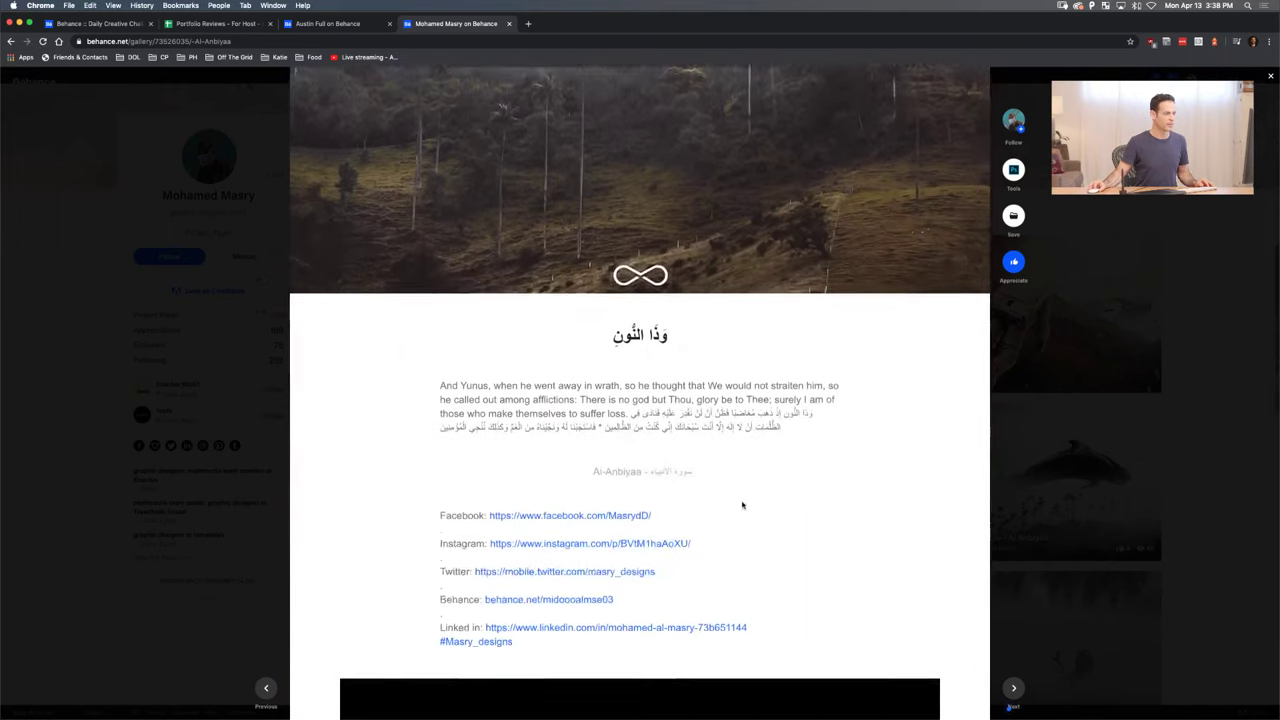
scroll(742, 505, down, 11)
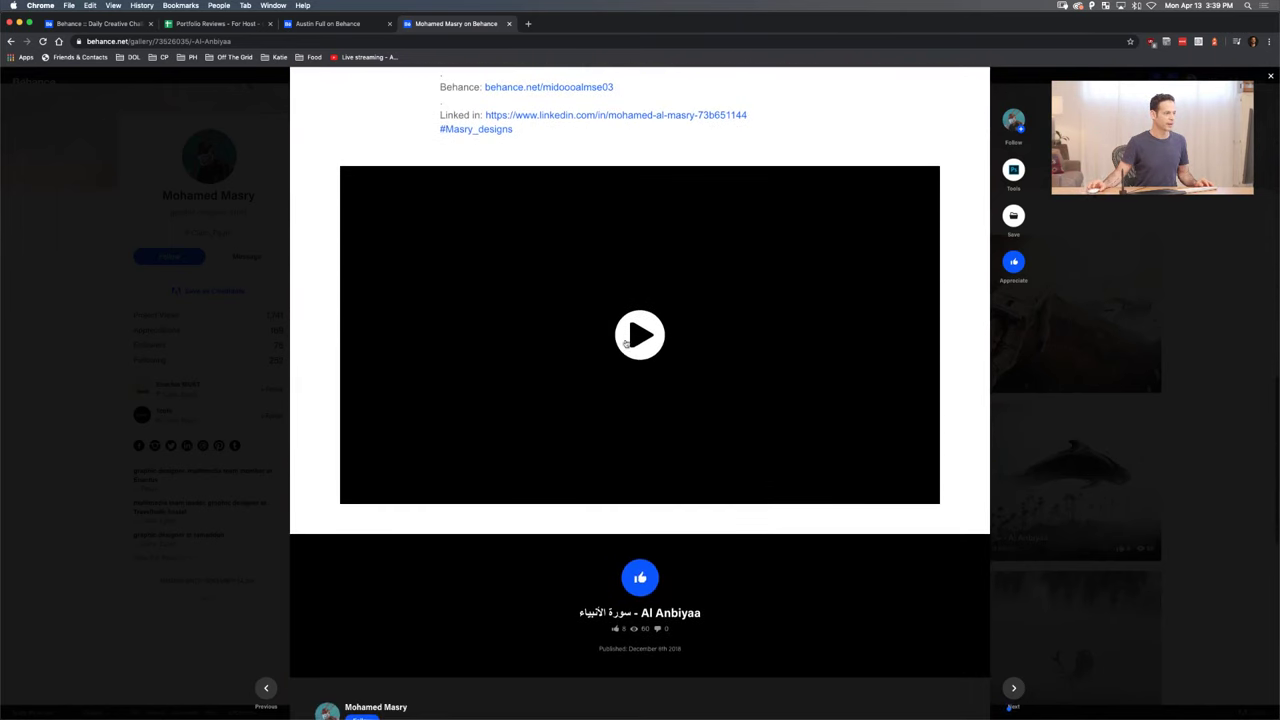
click(1110, 423)
scroll(1110, 423, down, 6)
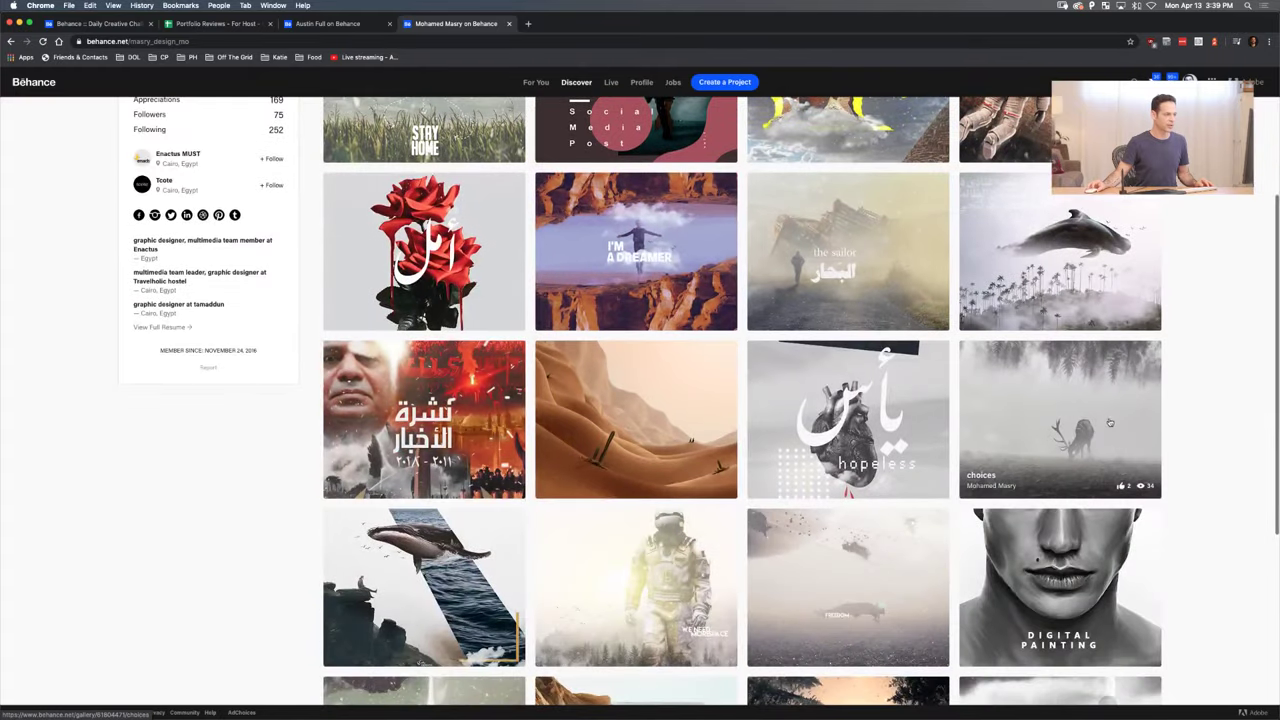
scroll(1110, 423, down, 2)
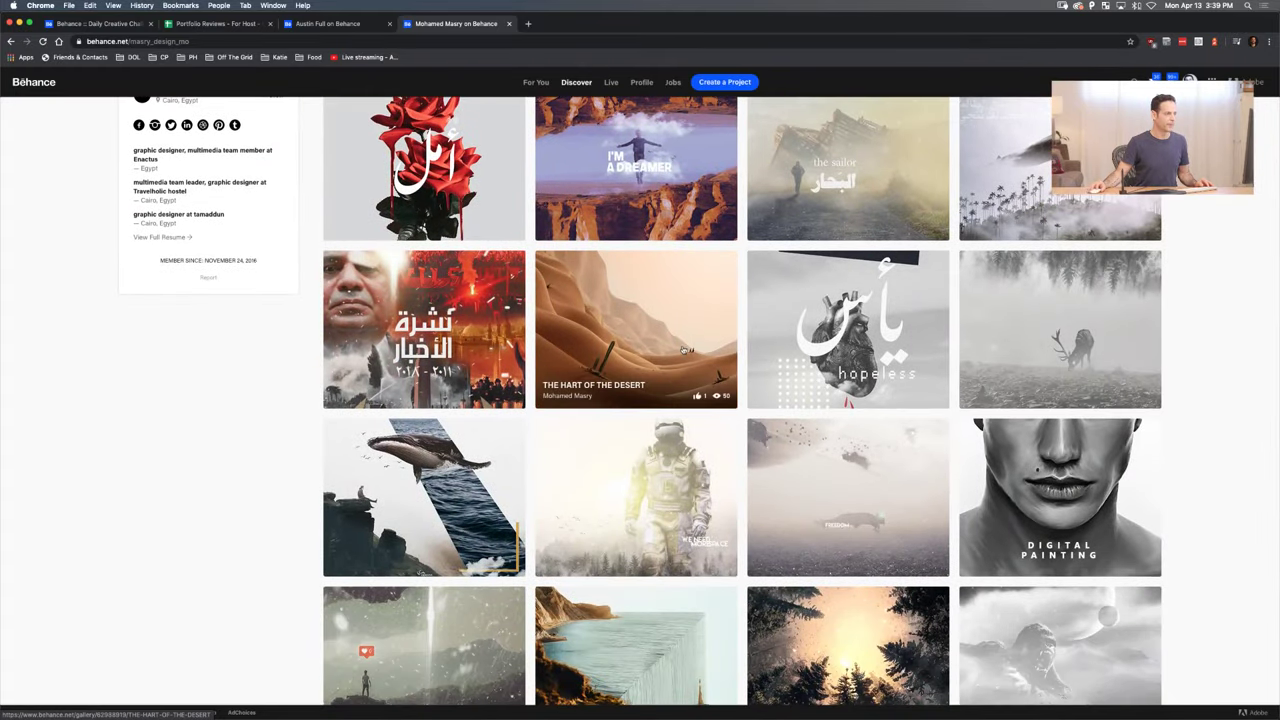
click(684, 349)
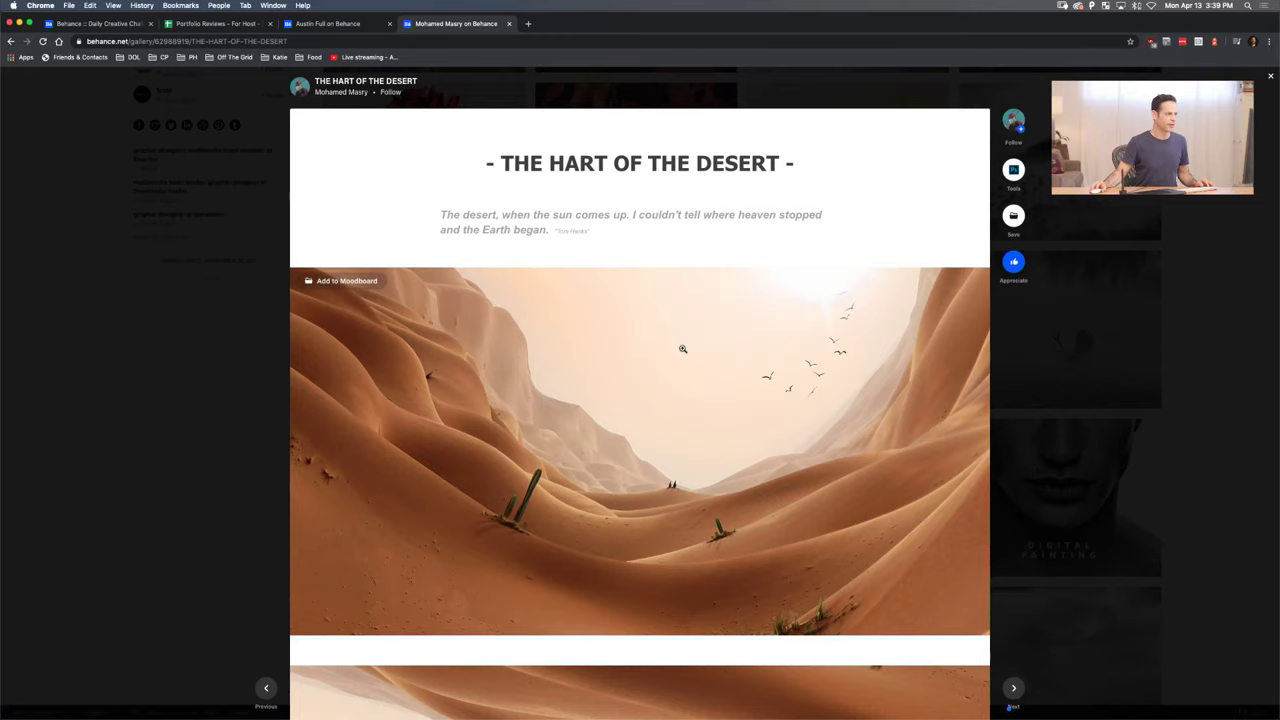
scroll(682, 348, down, 4)
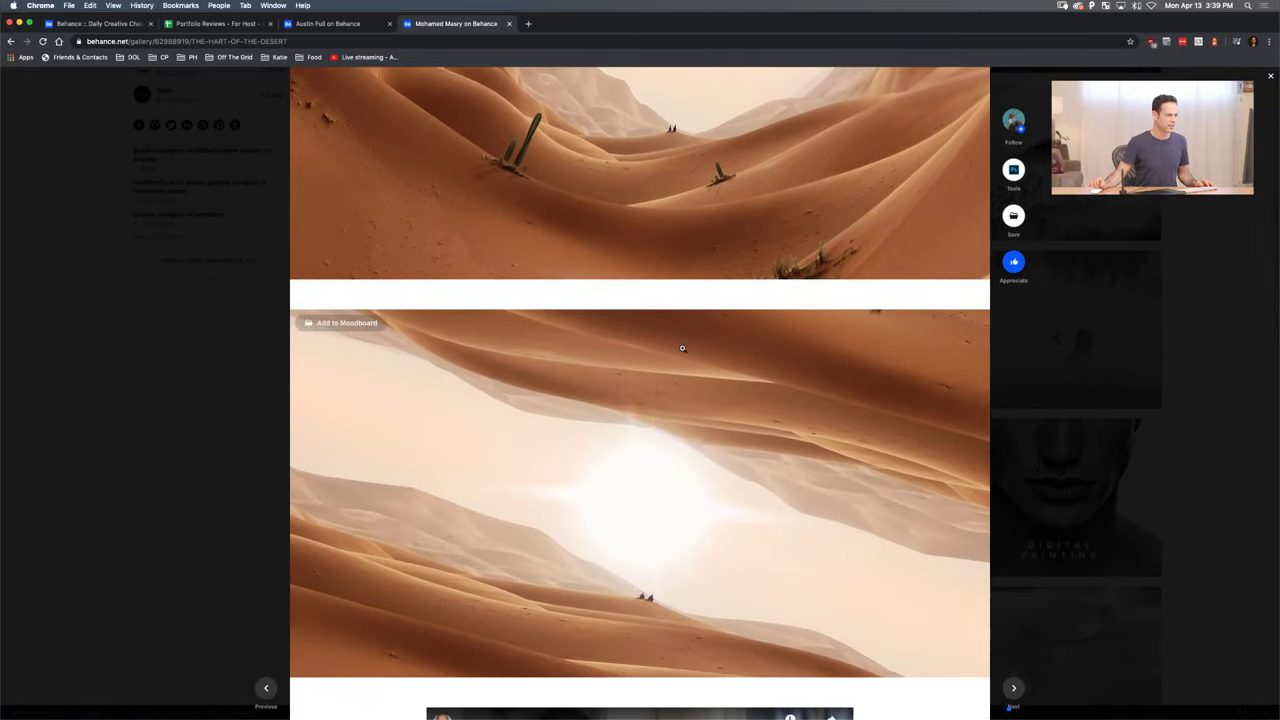
scroll(682, 348, up, 4)
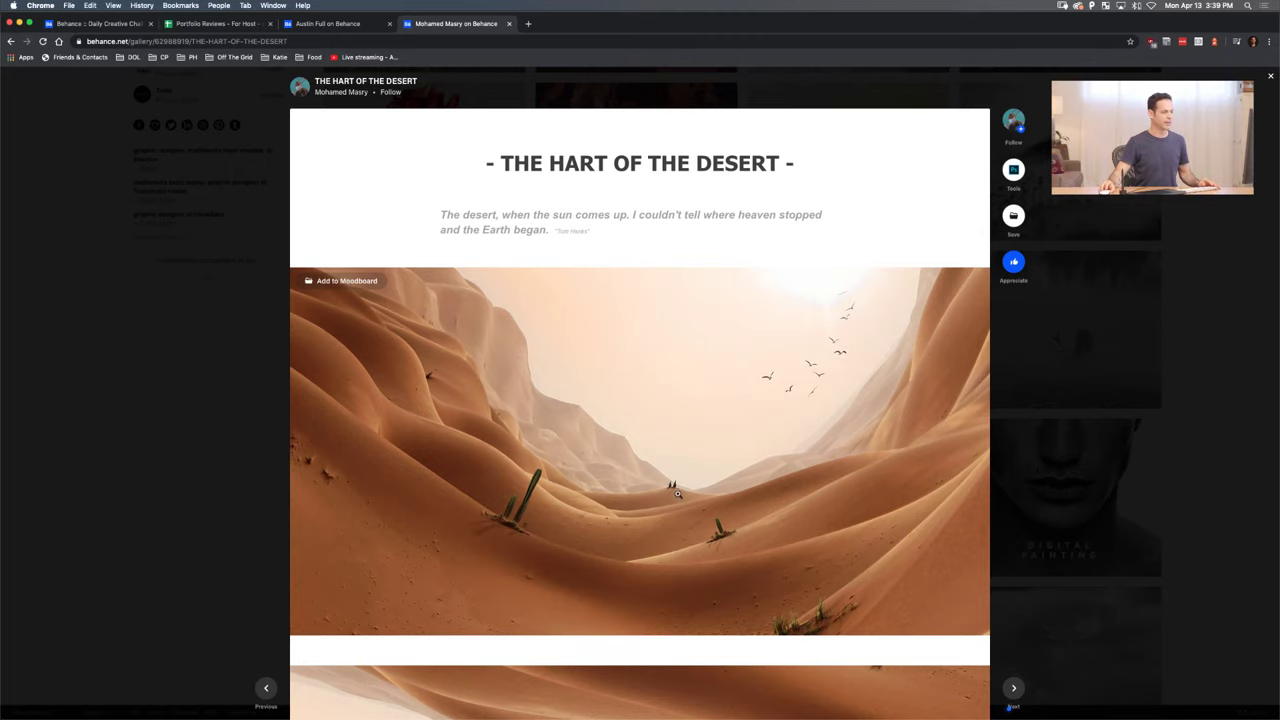
scroll(675, 495, down, 5)
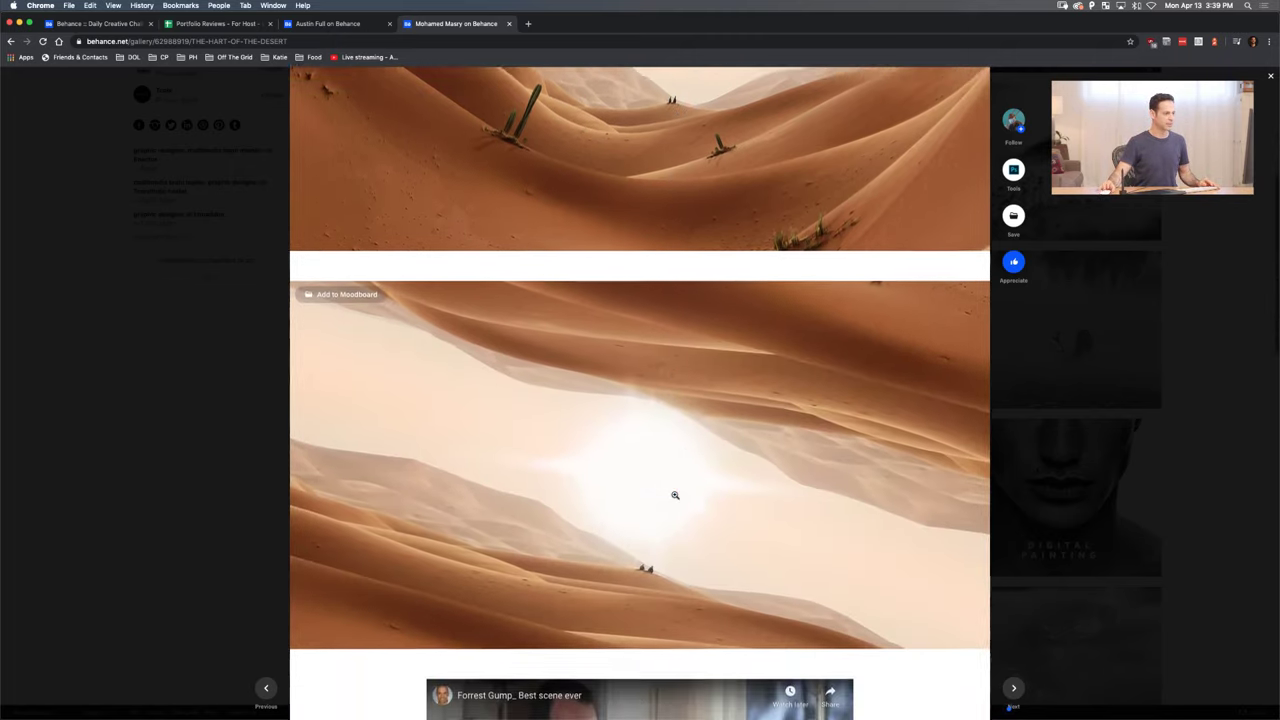
scroll(675, 495, down, 5)
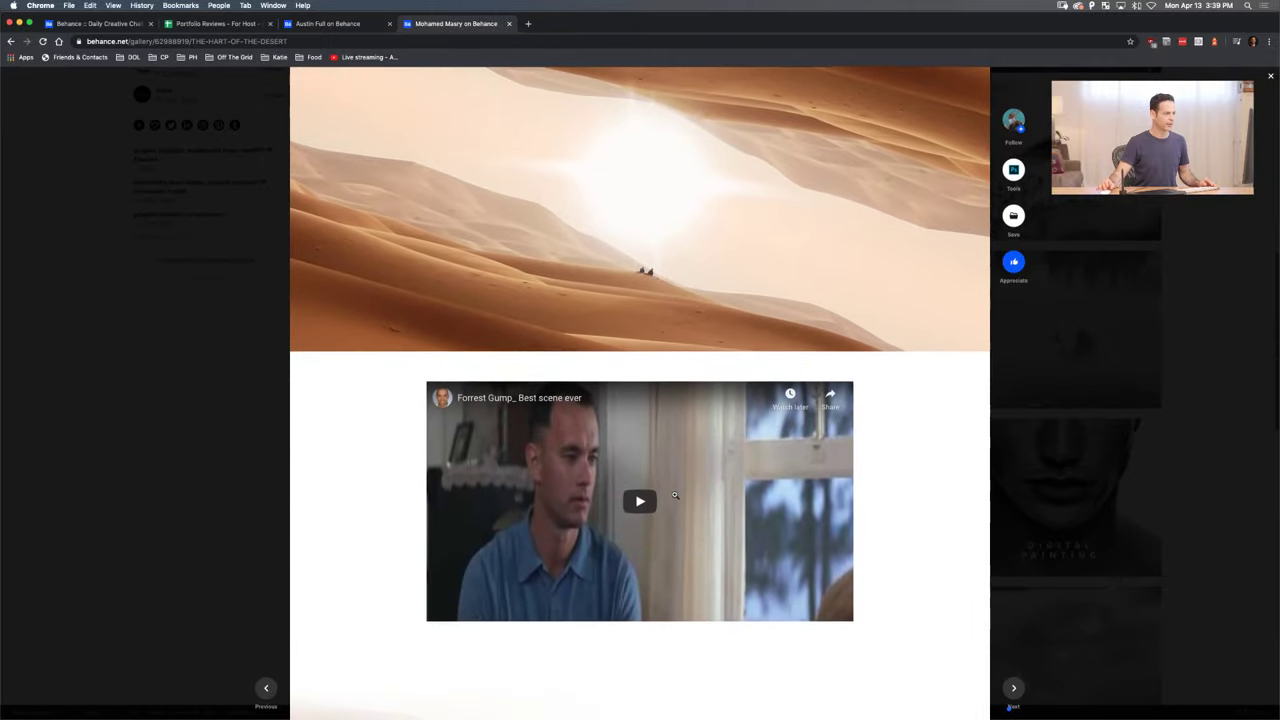
scroll(675, 495, down, 3)
scroll(675, 495, down, 3)
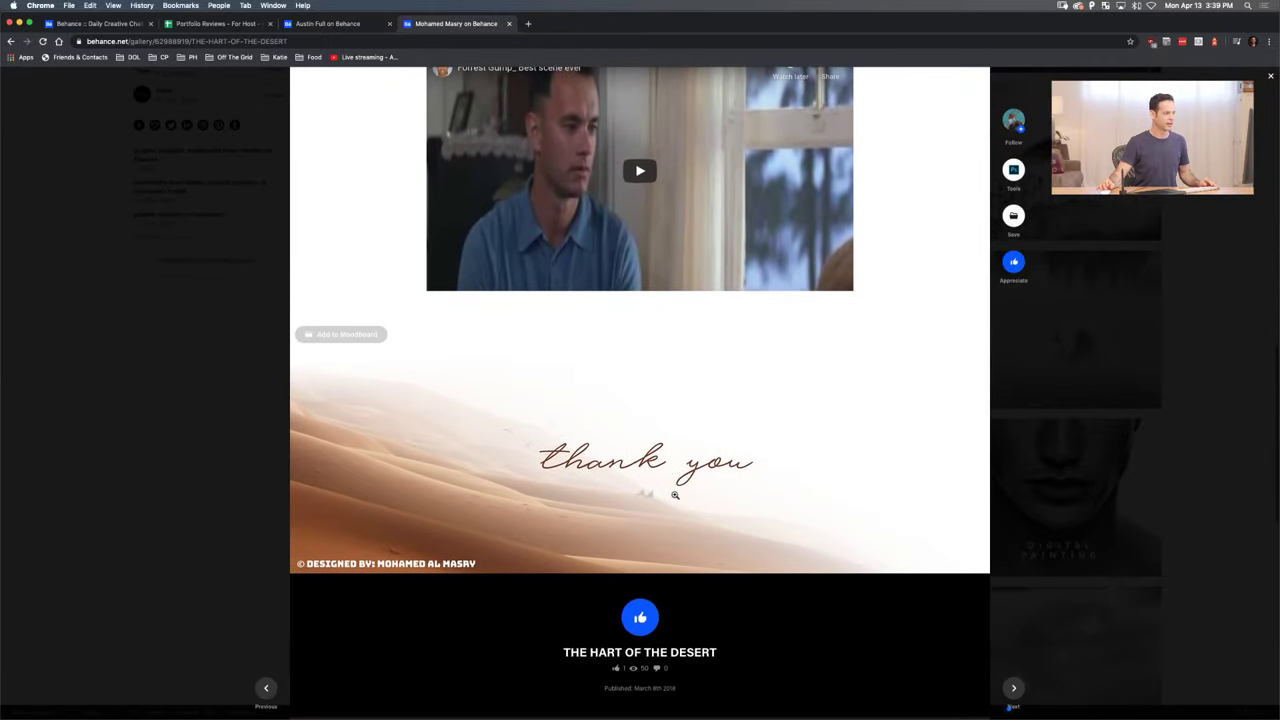
scroll(675, 495, up, 1)
scroll(675, 495, up, 3)
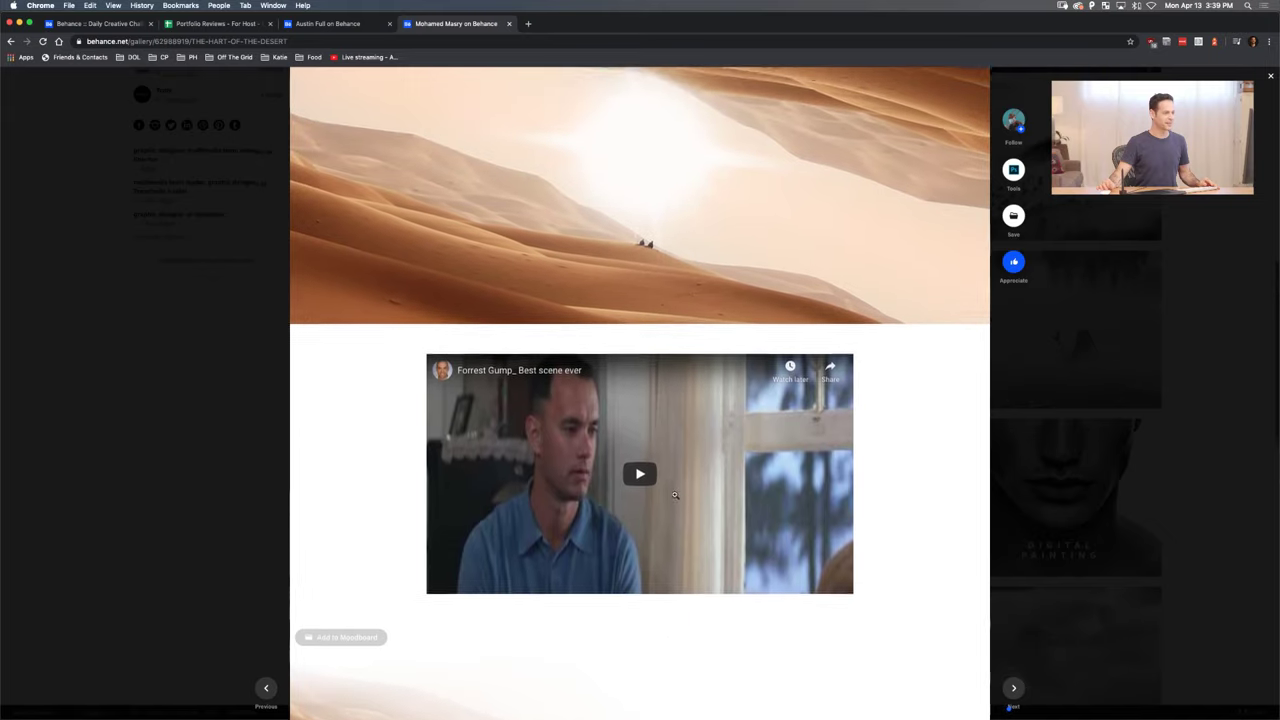
scroll(569, 506, up, 3)
scroll(569, 506, up, 8)
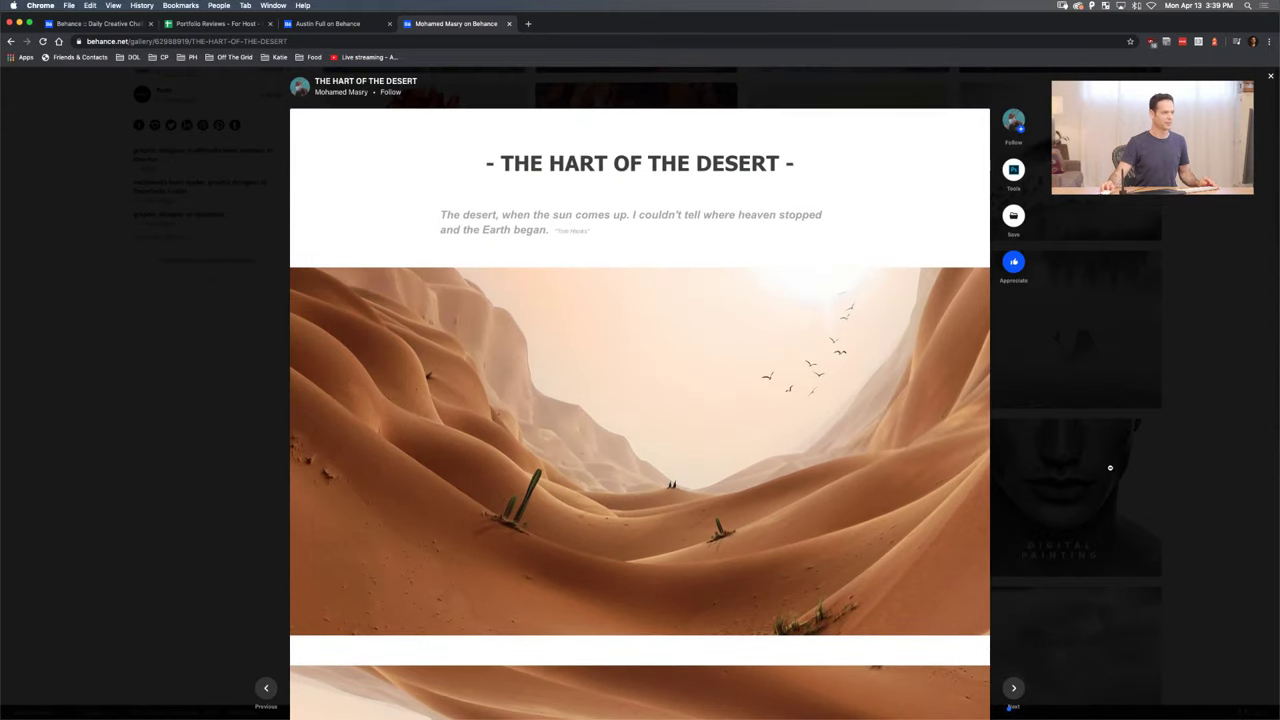
click(1110, 467)
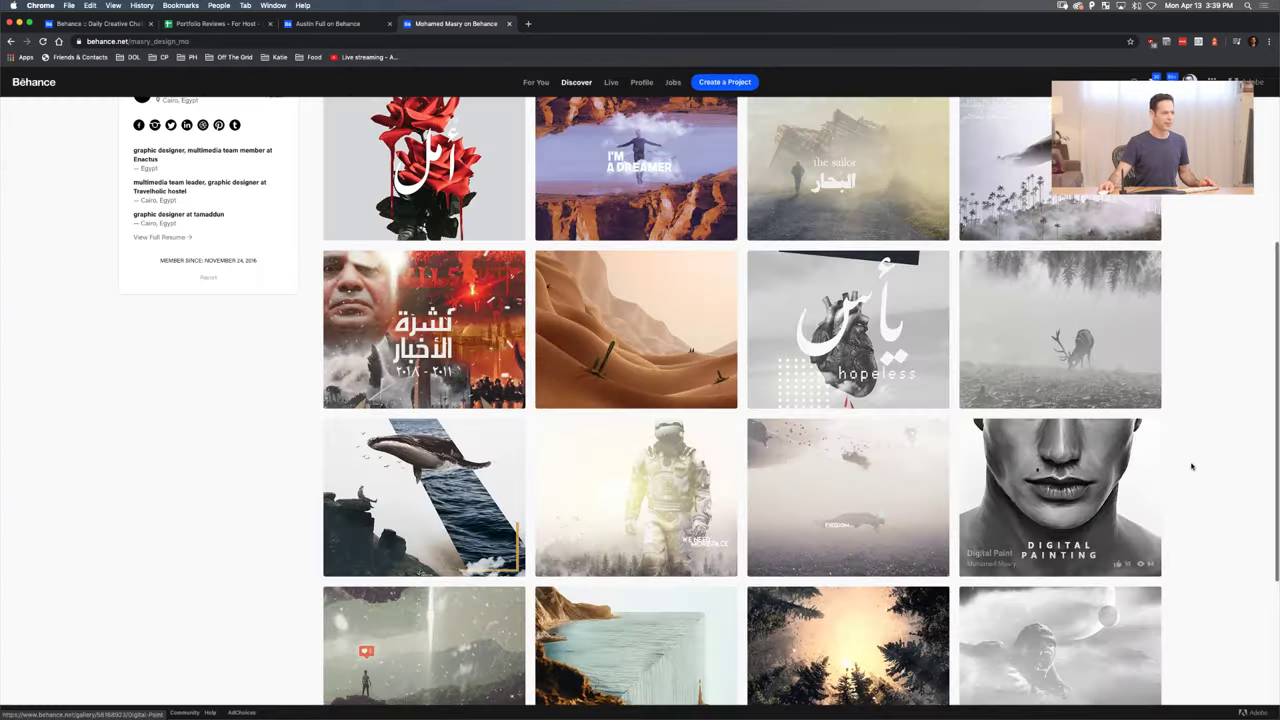
scroll(1192, 466, down, 5)
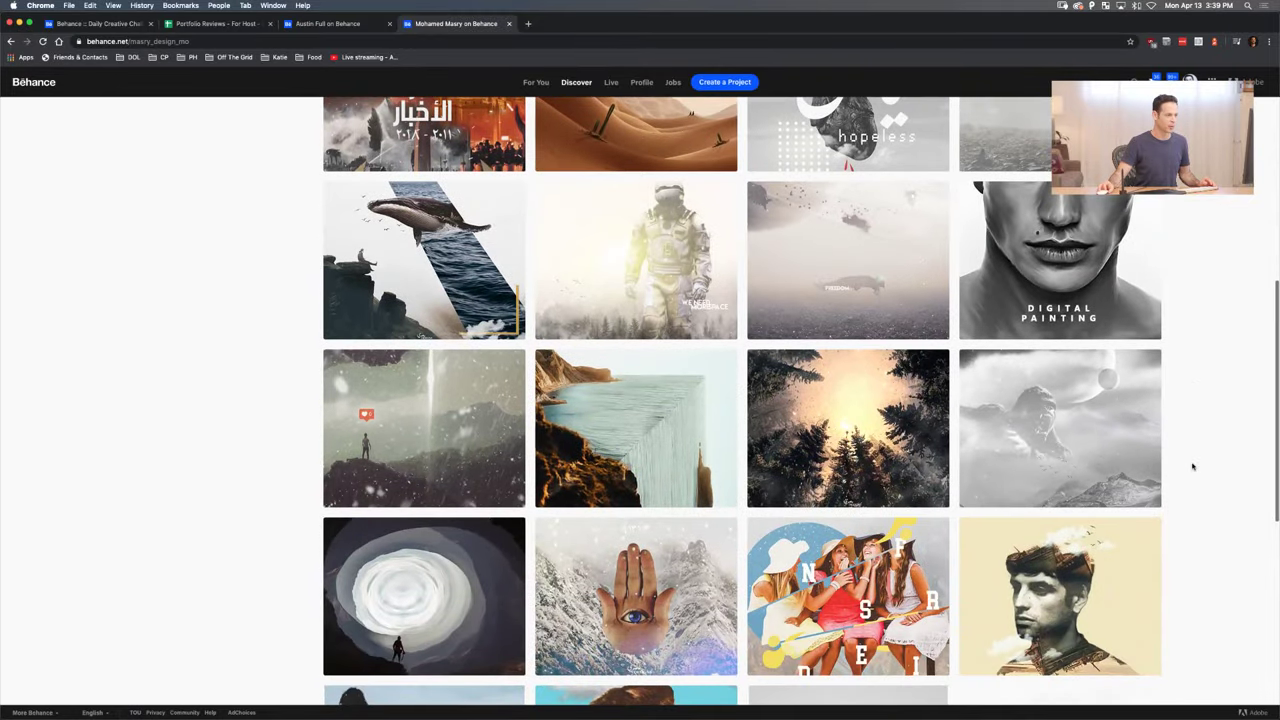
- Open the Digital Painting portraits project, scroll through it, and close it
click(1086, 298)
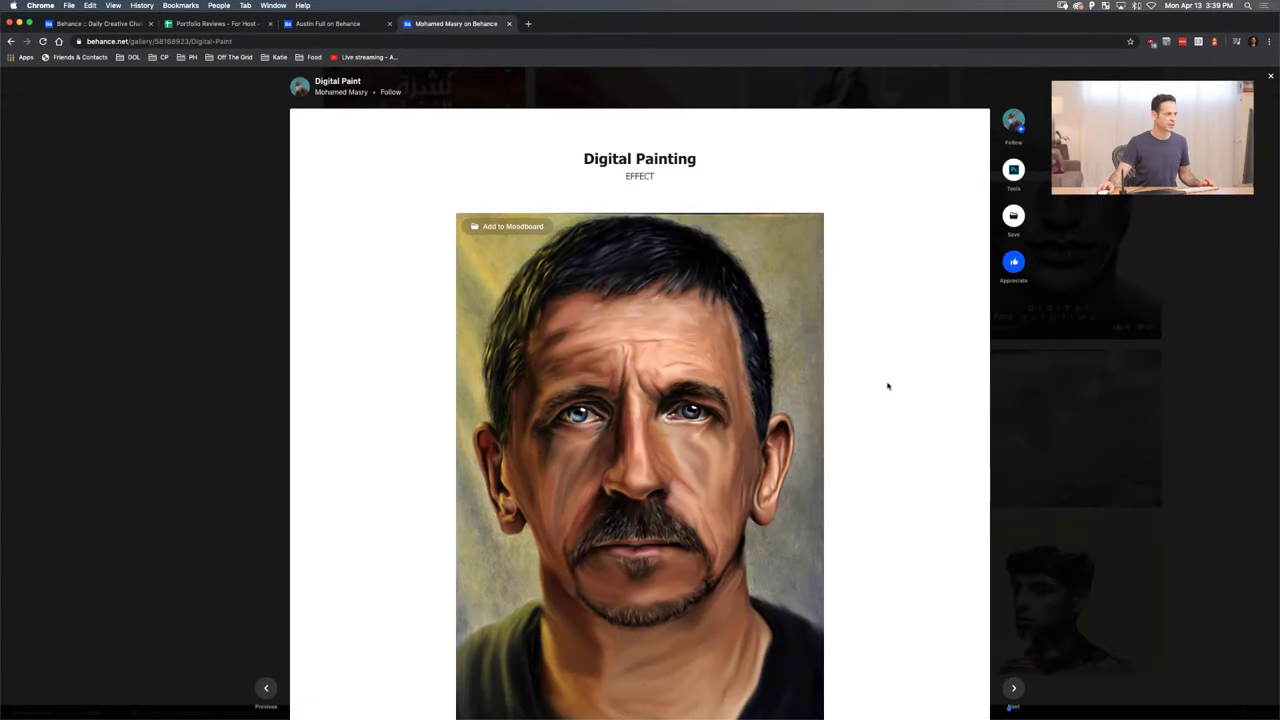
scroll(886, 384, down, 1)
scroll(887, 385, down, 10)
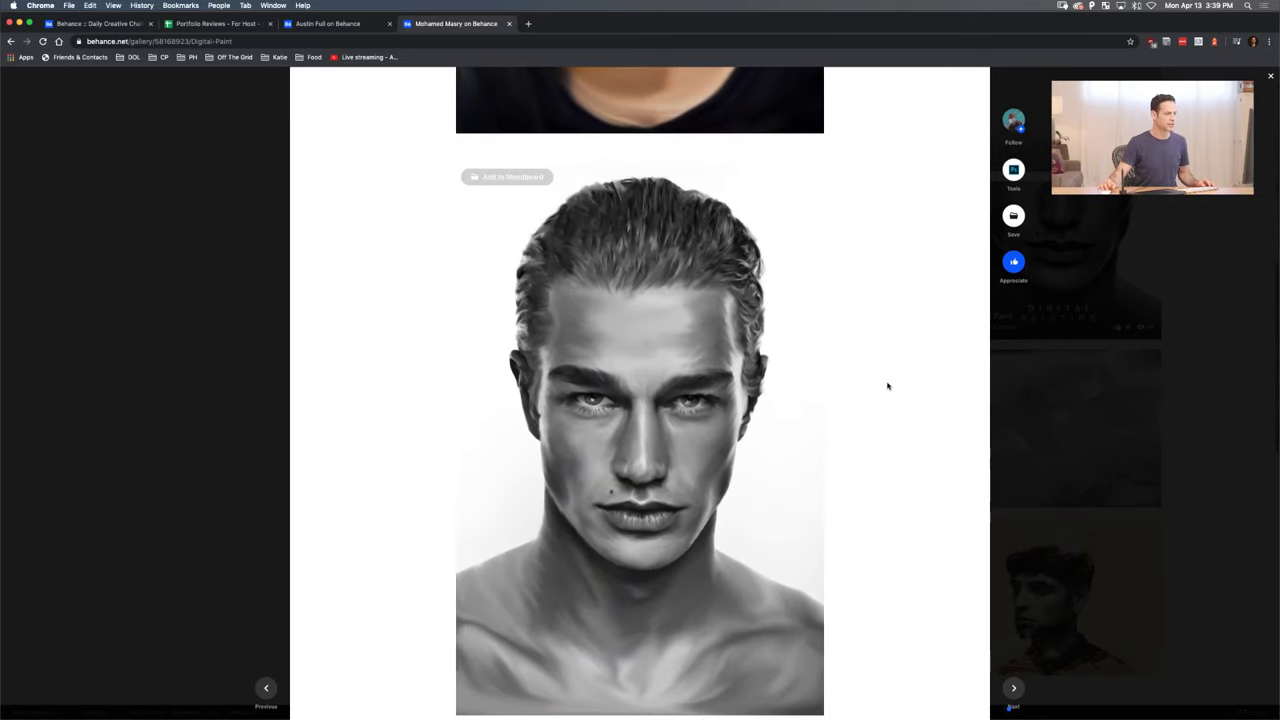
scroll(887, 385, down, 7)
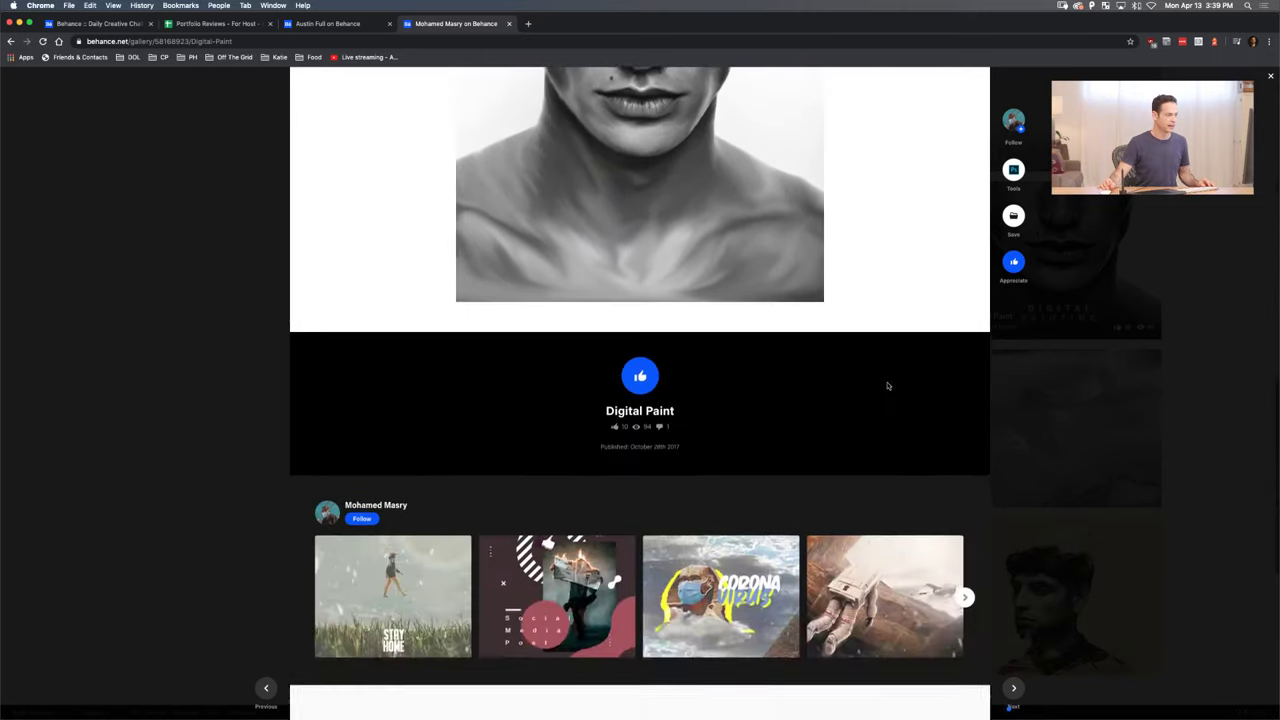
scroll(887, 385, up, 12)
scroll(887, 385, up, 4)
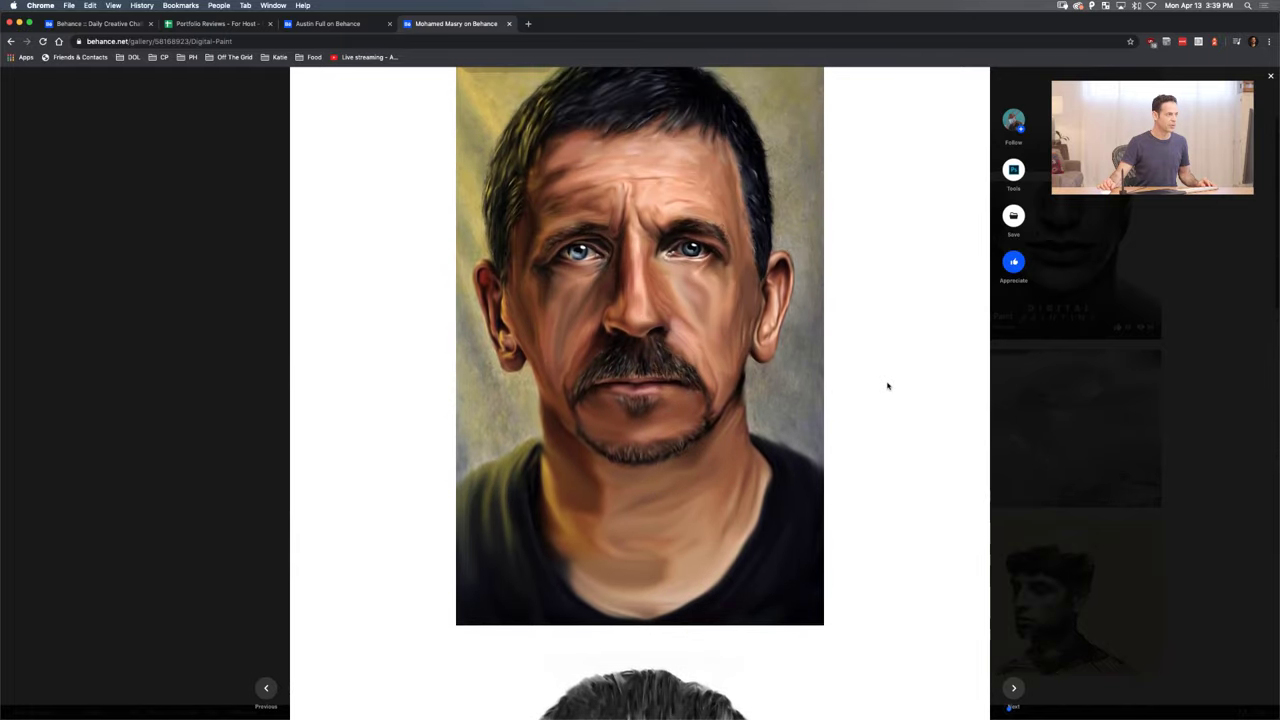
scroll(887, 385, down, 7)
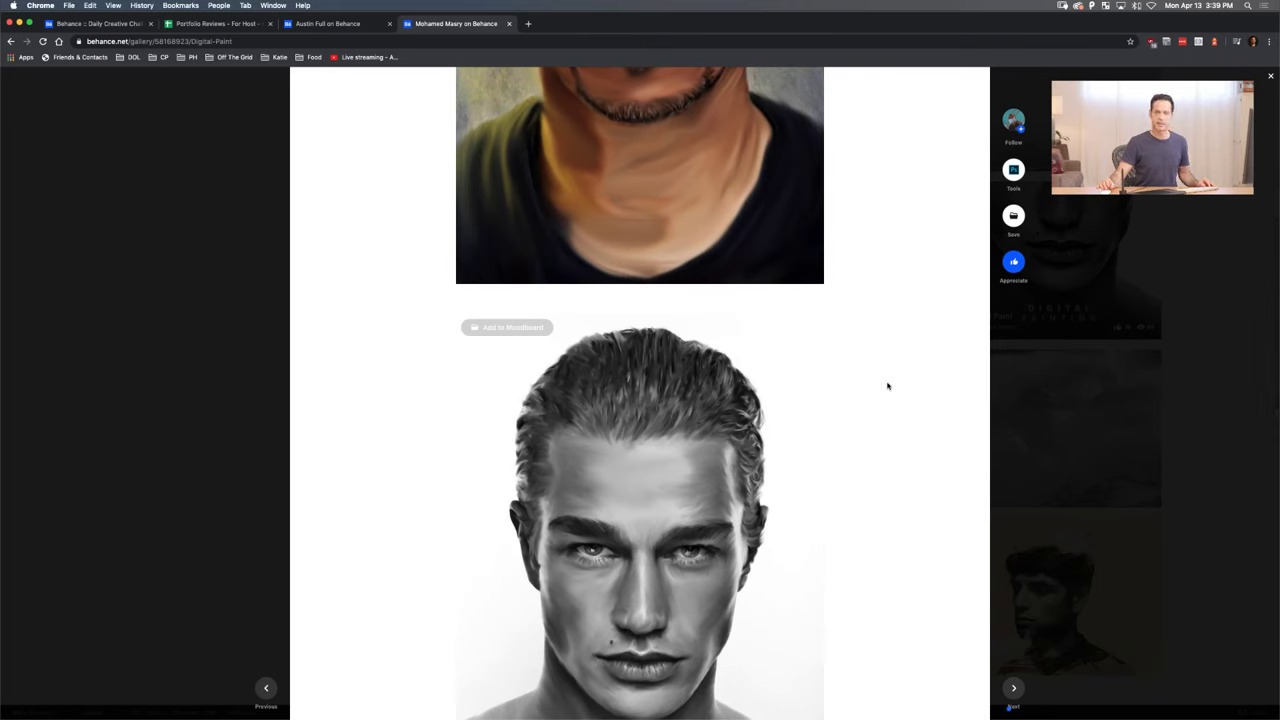
click(1147, 391)
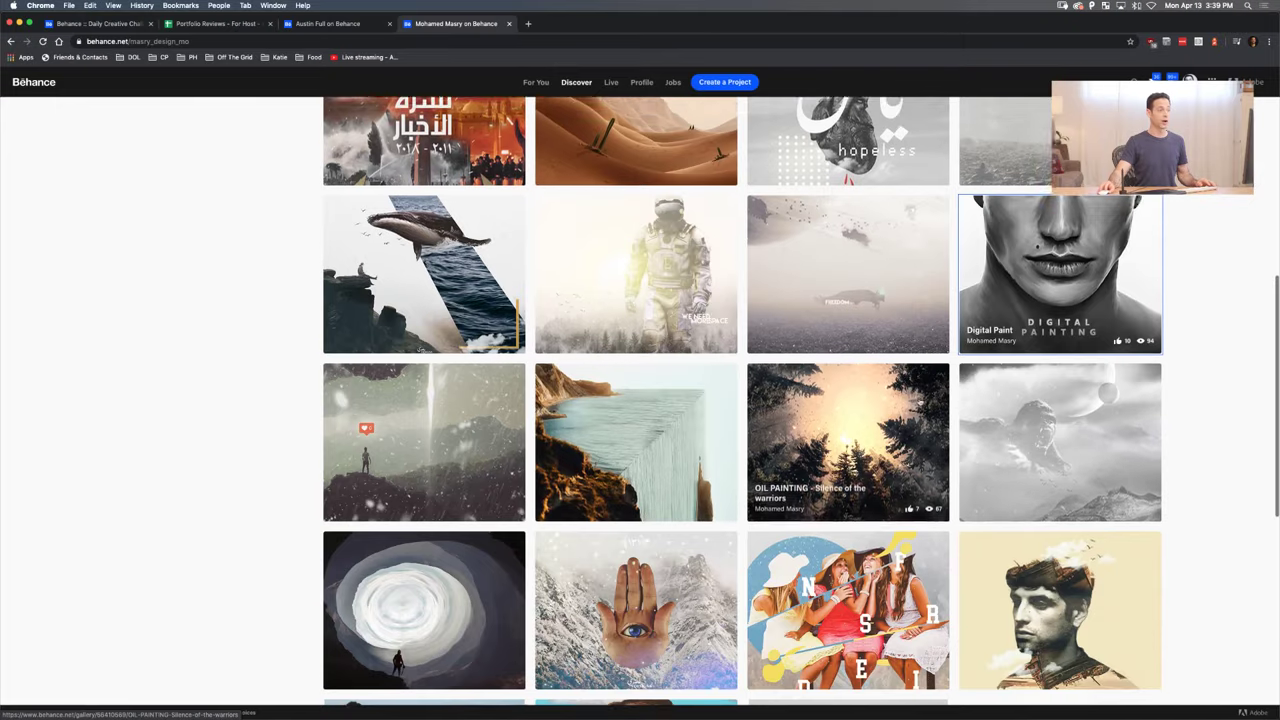
- Skim the Digital Paint project, then open the 'natural' waterfall cliff project
scroll(524, 219, up, 9)
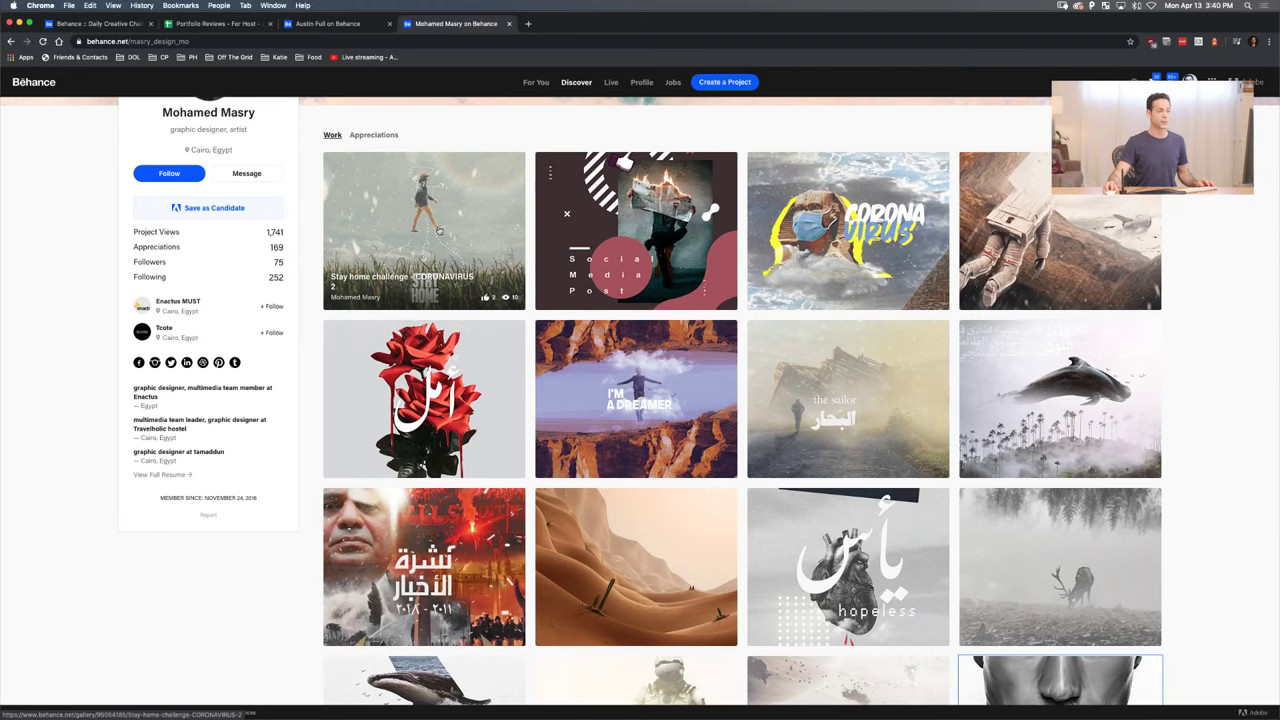
scroll(437, 231, down, 7)
scroll(1003, 320, down, 1)
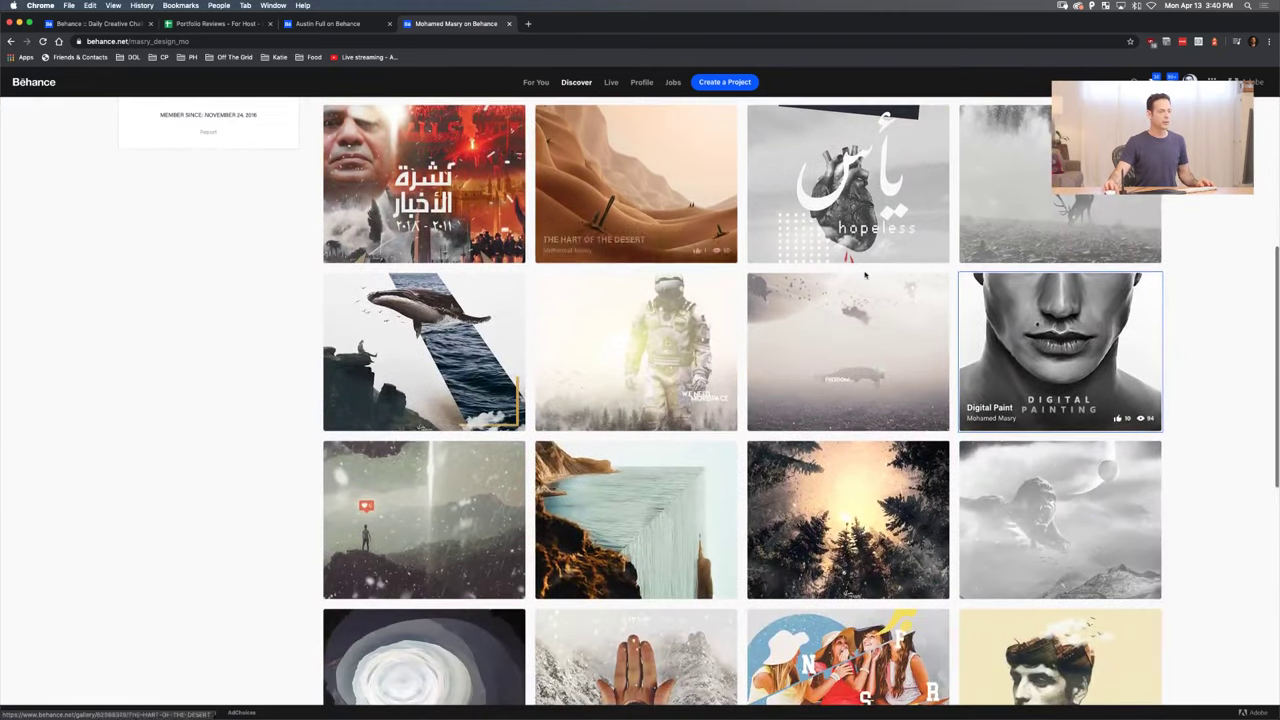
click(1003, 320)
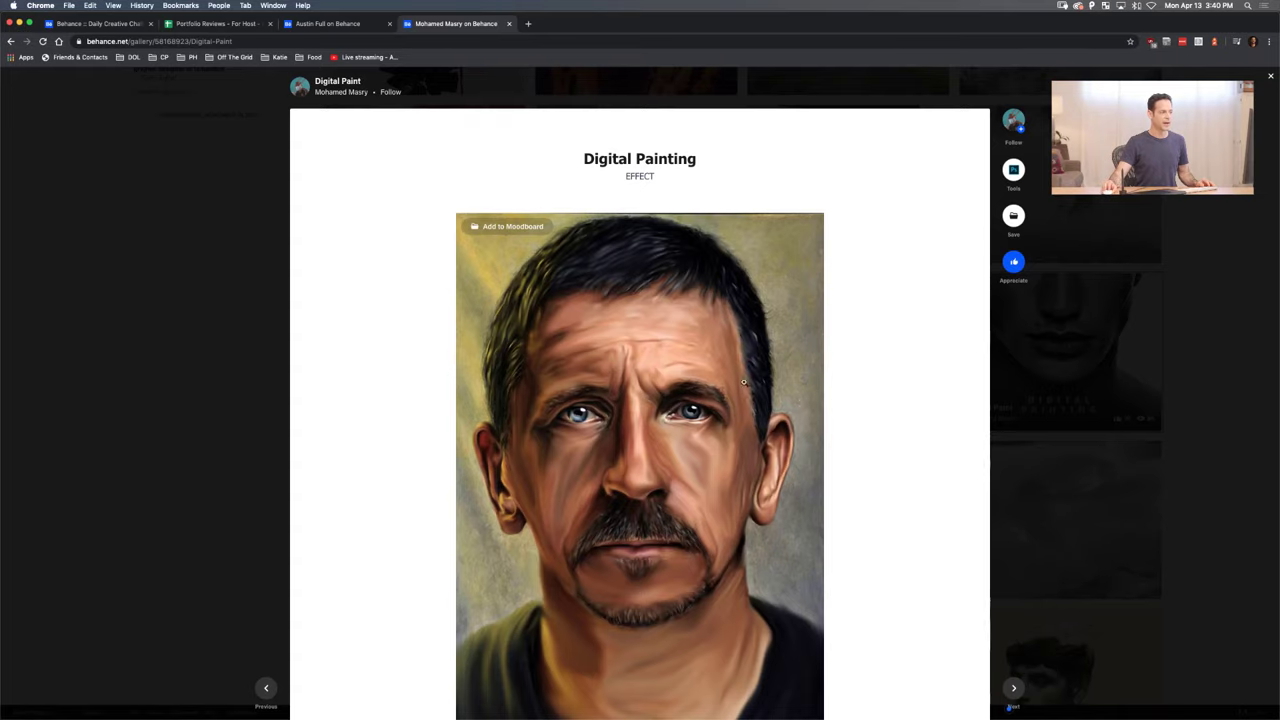
scroll(747, 369, down, 3)
scroll(747, 369, down, 10)
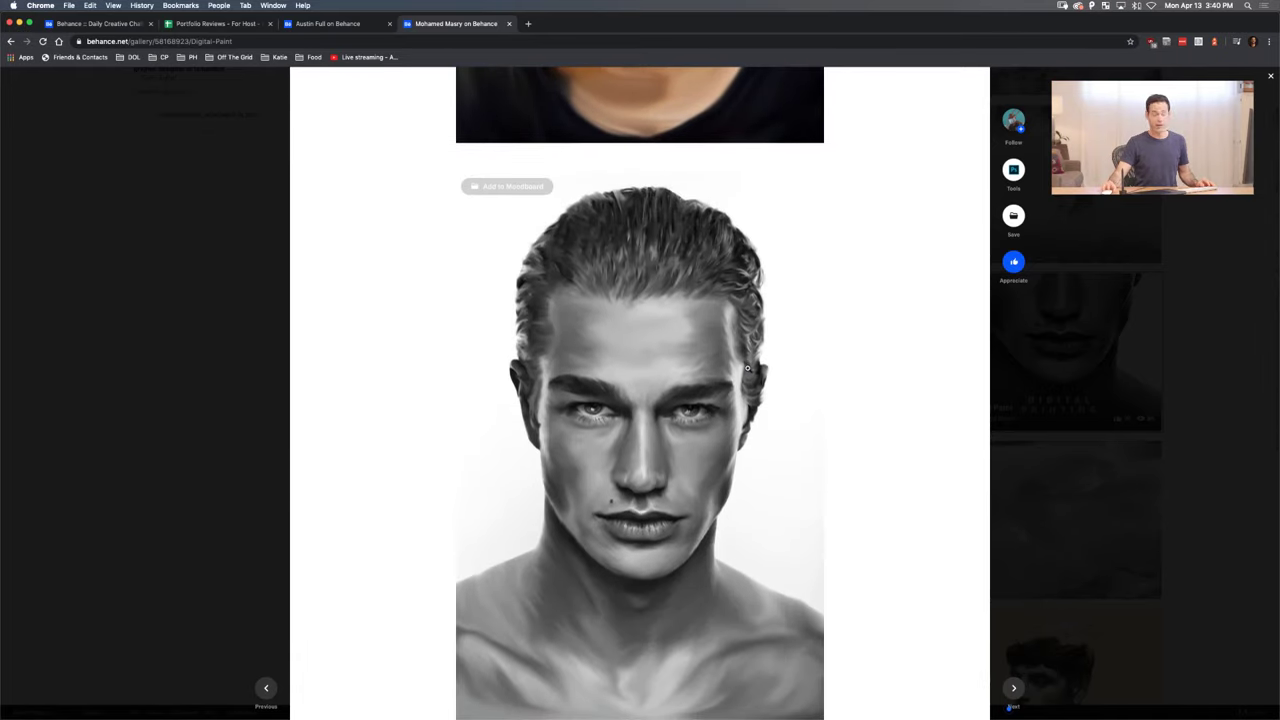
key(Escape)
scroll(705, 412, down, 2)
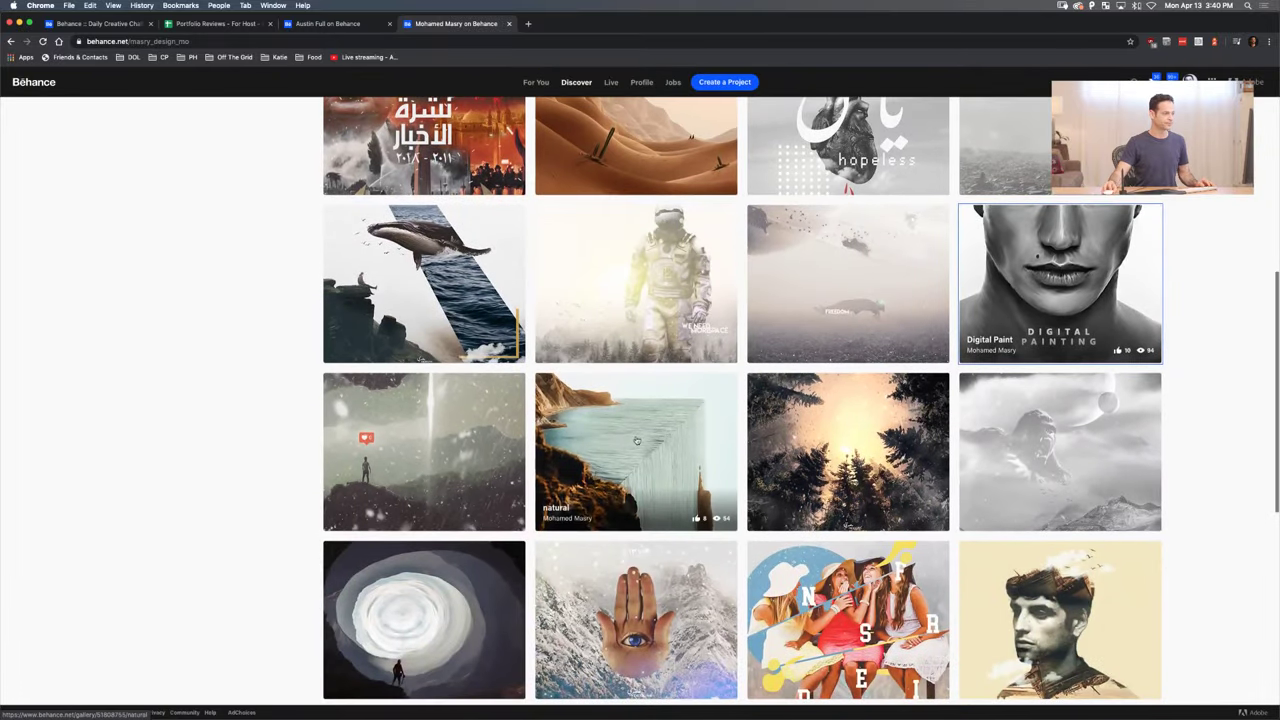
click(631, 441)
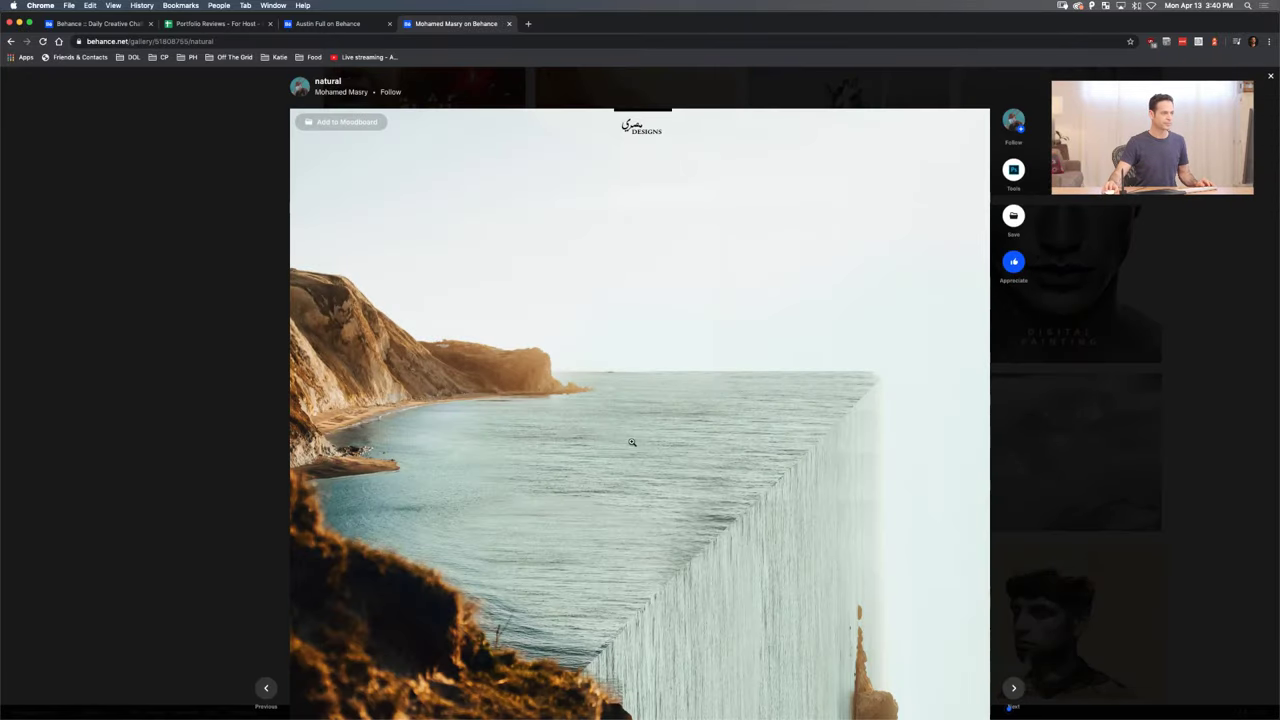
- Scroll through the 'natural' cliff project's images, stats and comments, then close it
scroll(643, 443, down, 3)
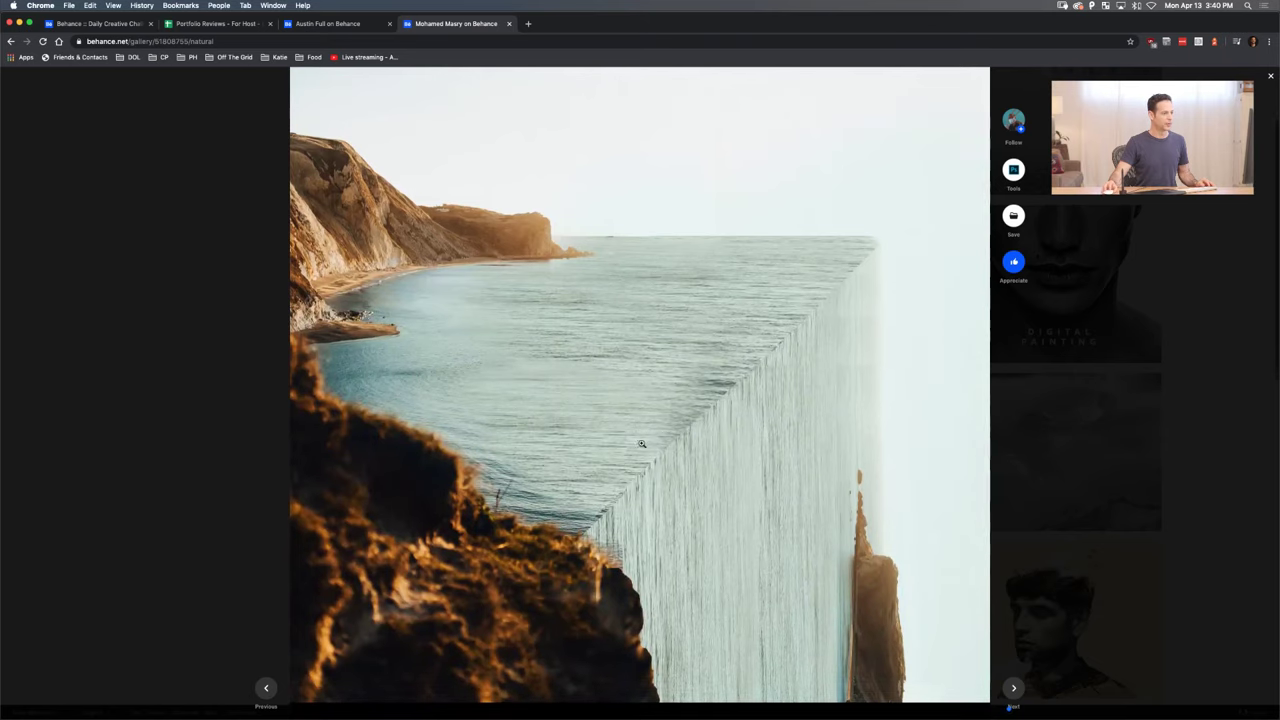
scroll(873, 278, down, 2)
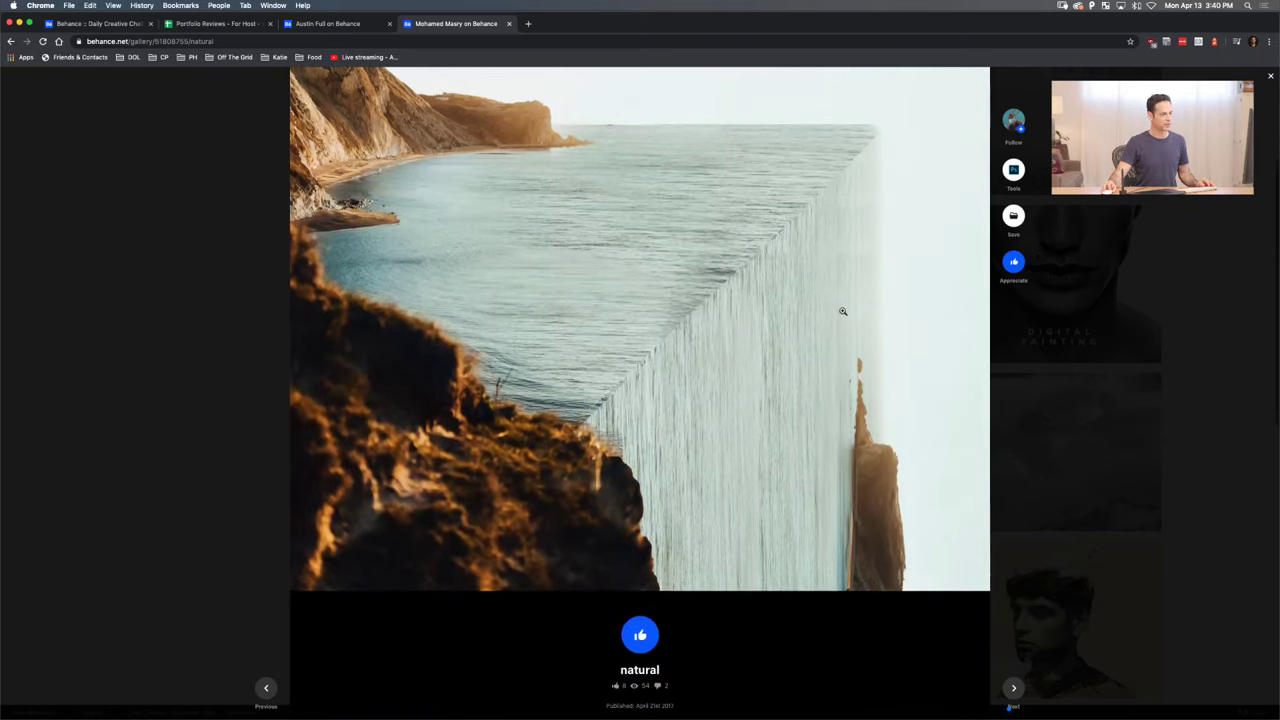
scroll(850, 300, up, 4)
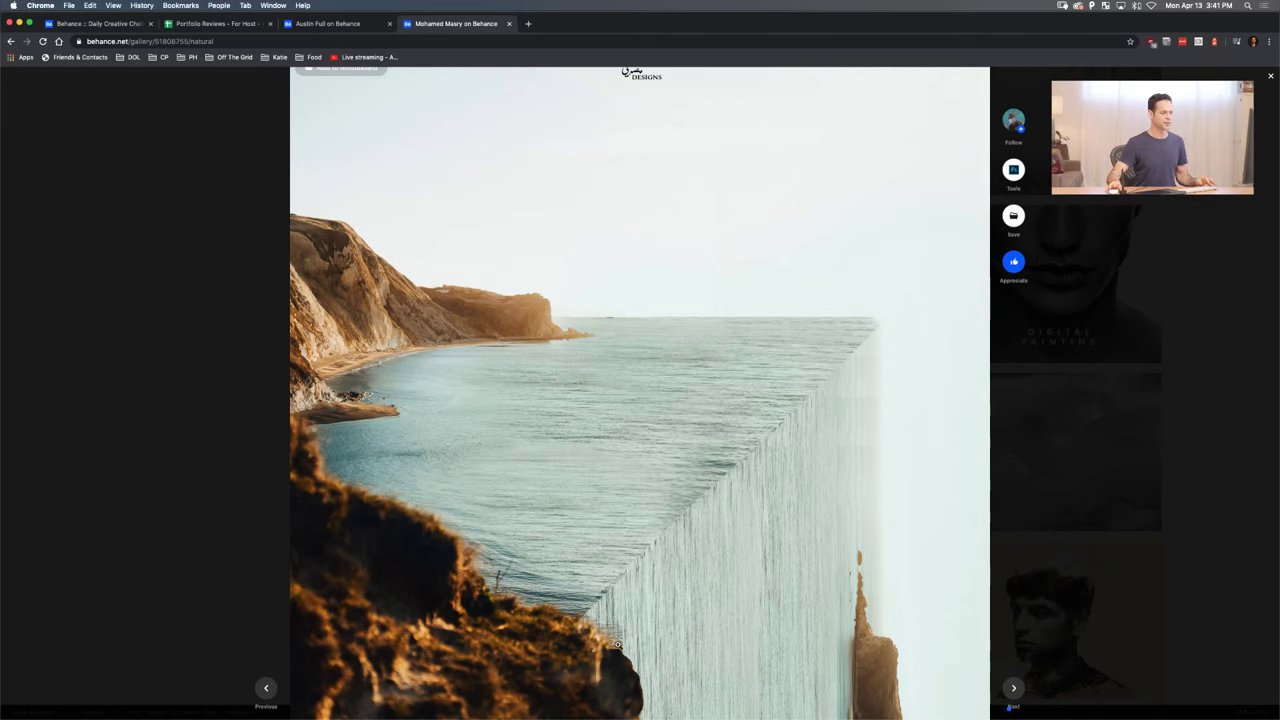
scroll(640, 400, down, 8)
scroll(623, 563, down, 5)
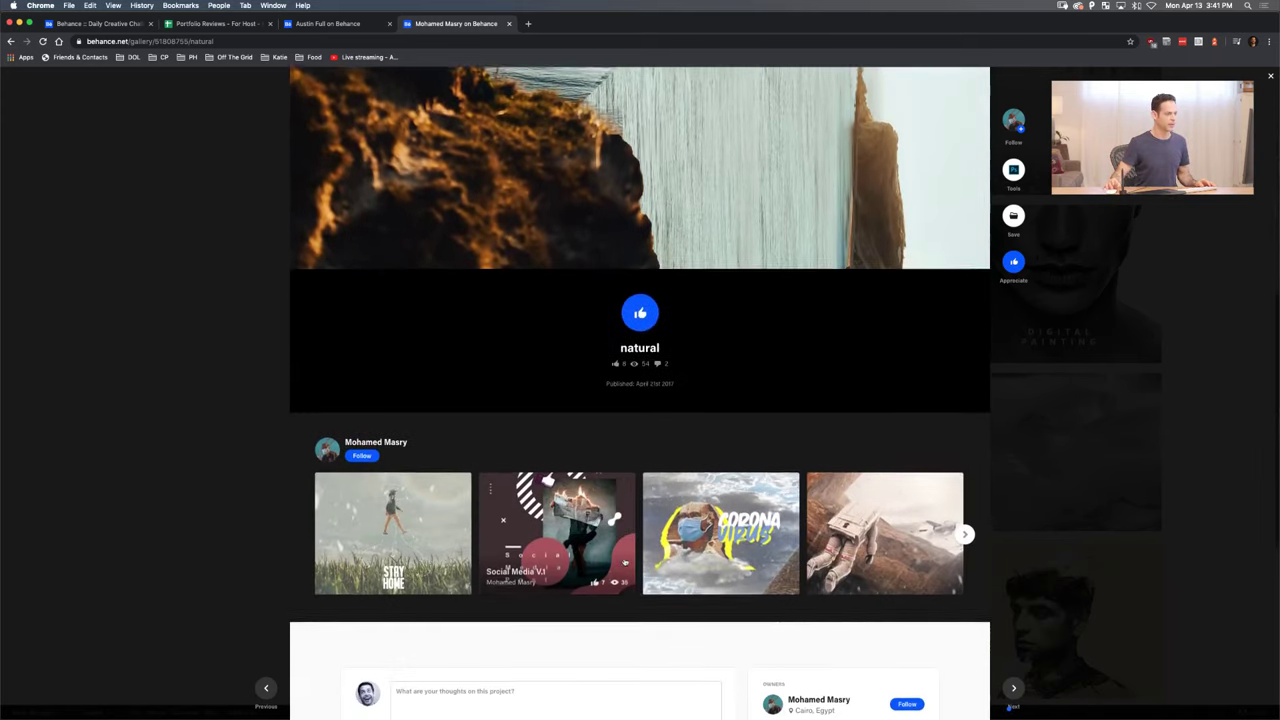
scroll(623, 563, up, 10)
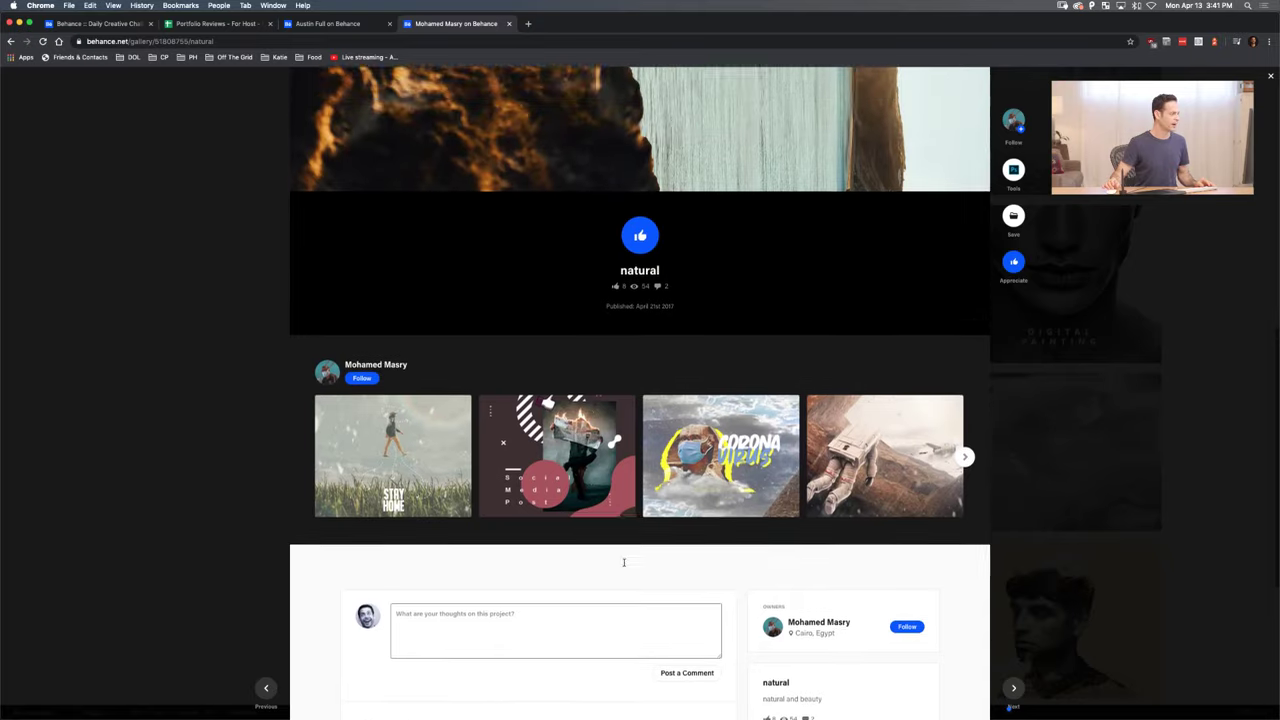
scroll(623, 566, up, 3)
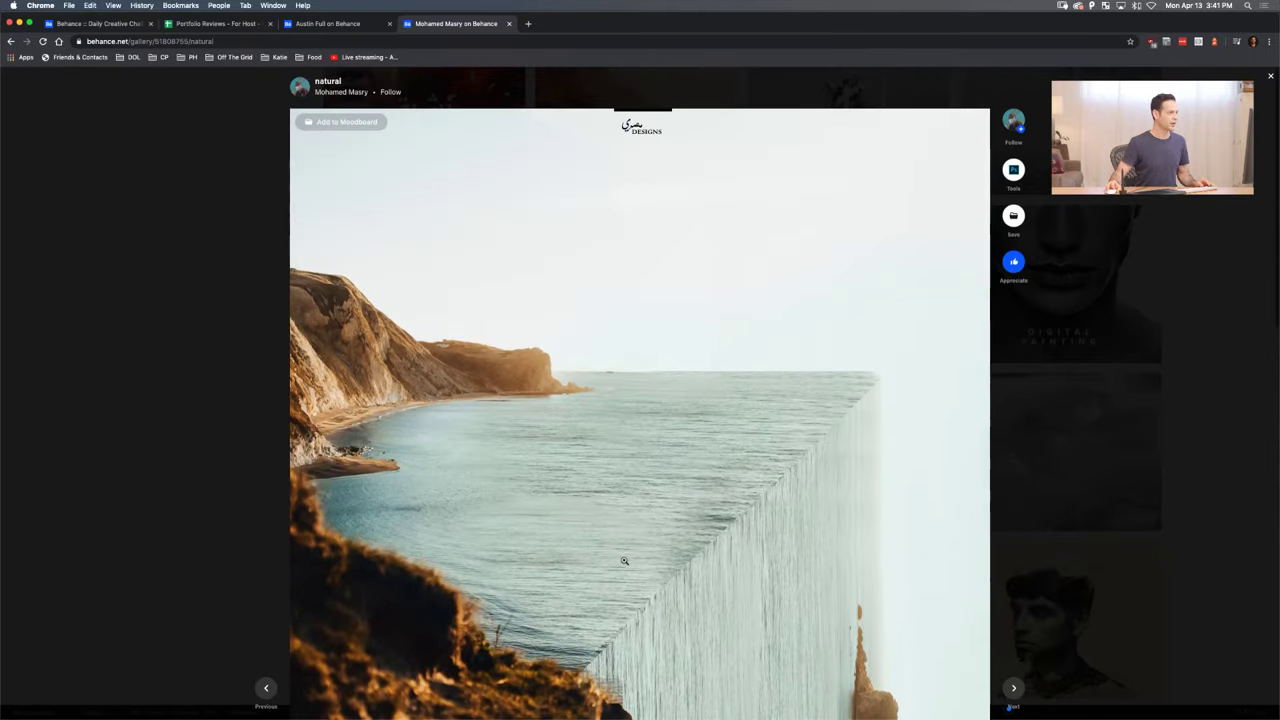
key(Escape)
scroll(506, 576, up, 5)
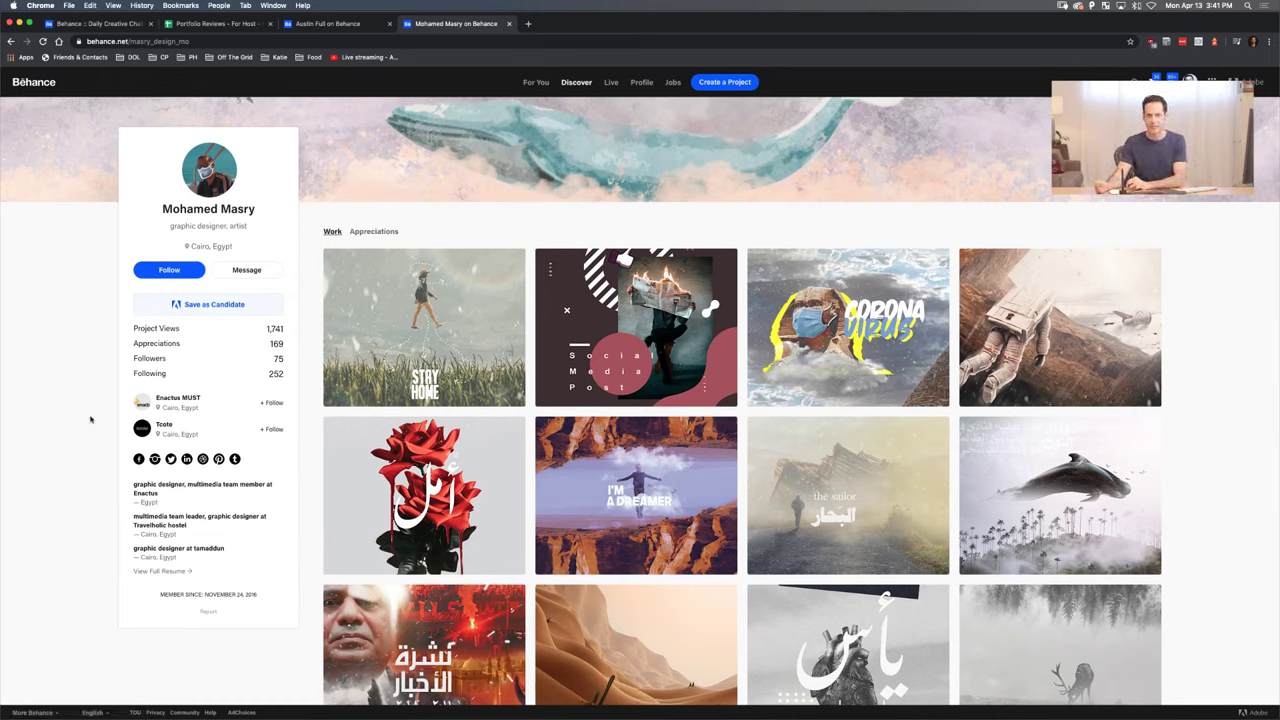
- Scroll to the last row of the profile's projects, then switch to Photoshop
scroll(531, 373, down, 10)
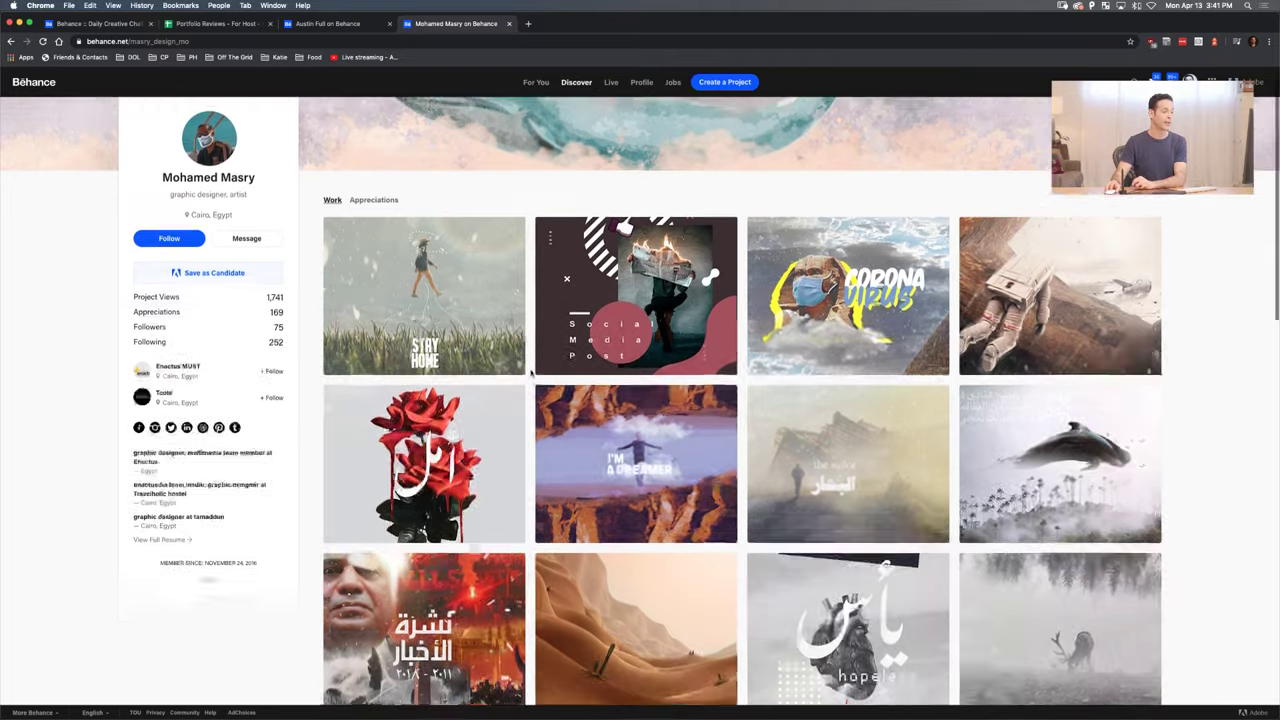
scroll(531, 373, down, 10)
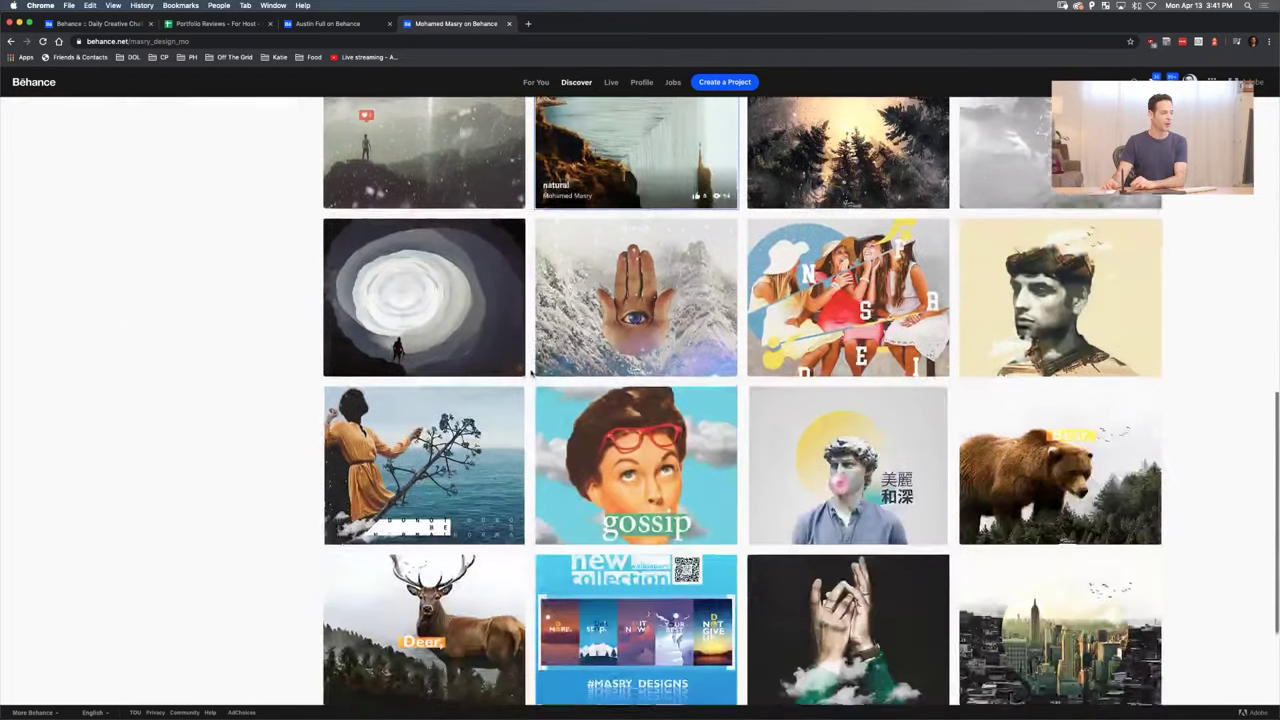
scroll(531, 373, down, 2)
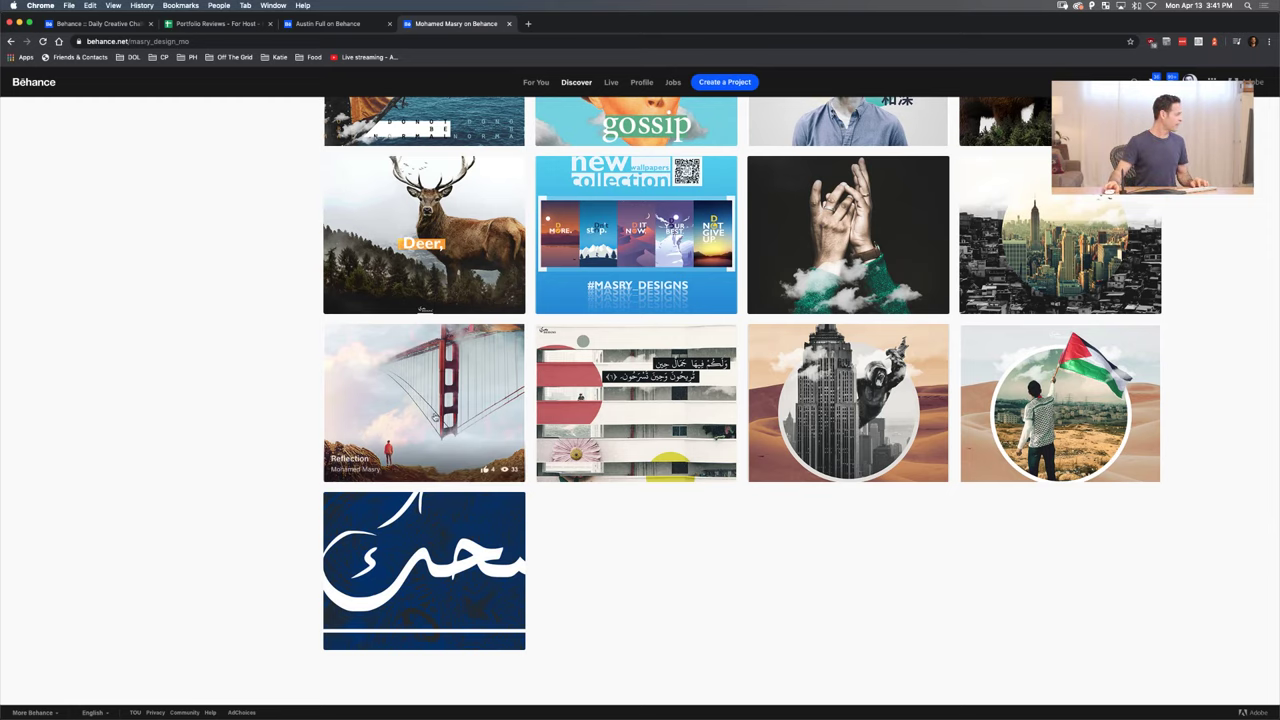
key(super+Tab)
key(super+Tab)
key(super+Tab)
key(super+Tab)
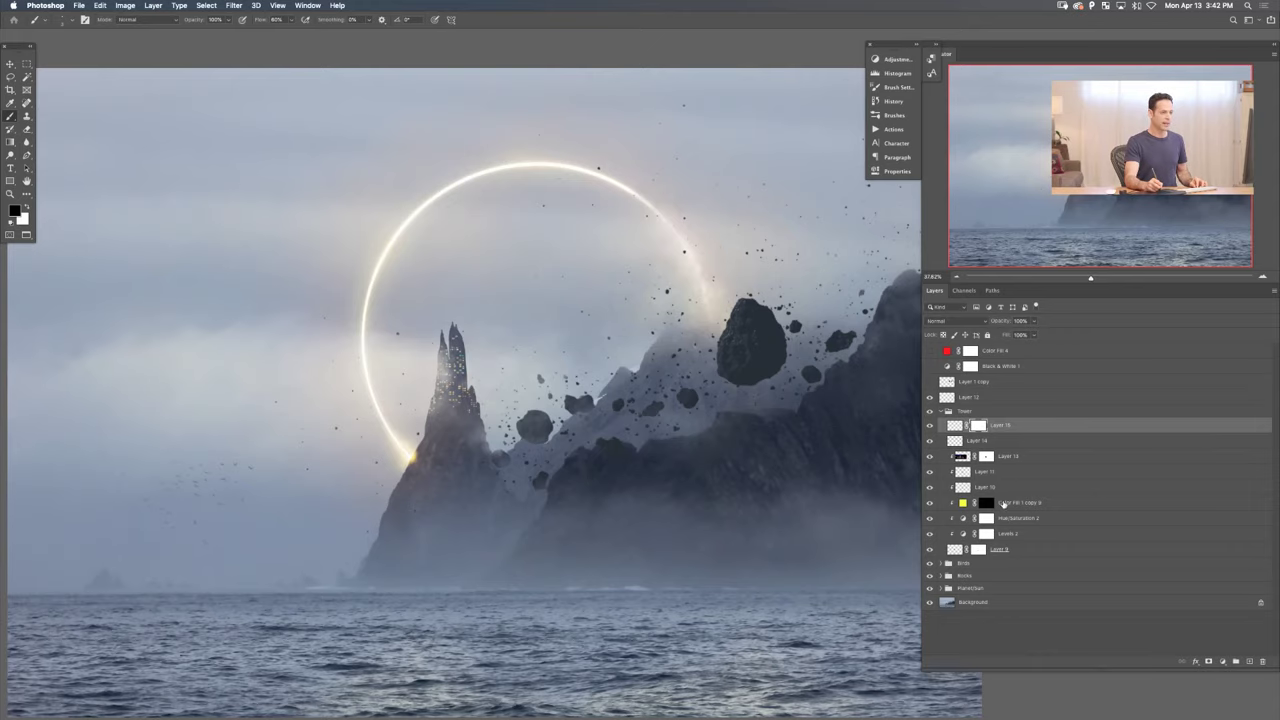
- Add a bright yellow-green Solid Color fill layer blended in Color Dodge mode
click(1222, 661)
click(1226, 672)
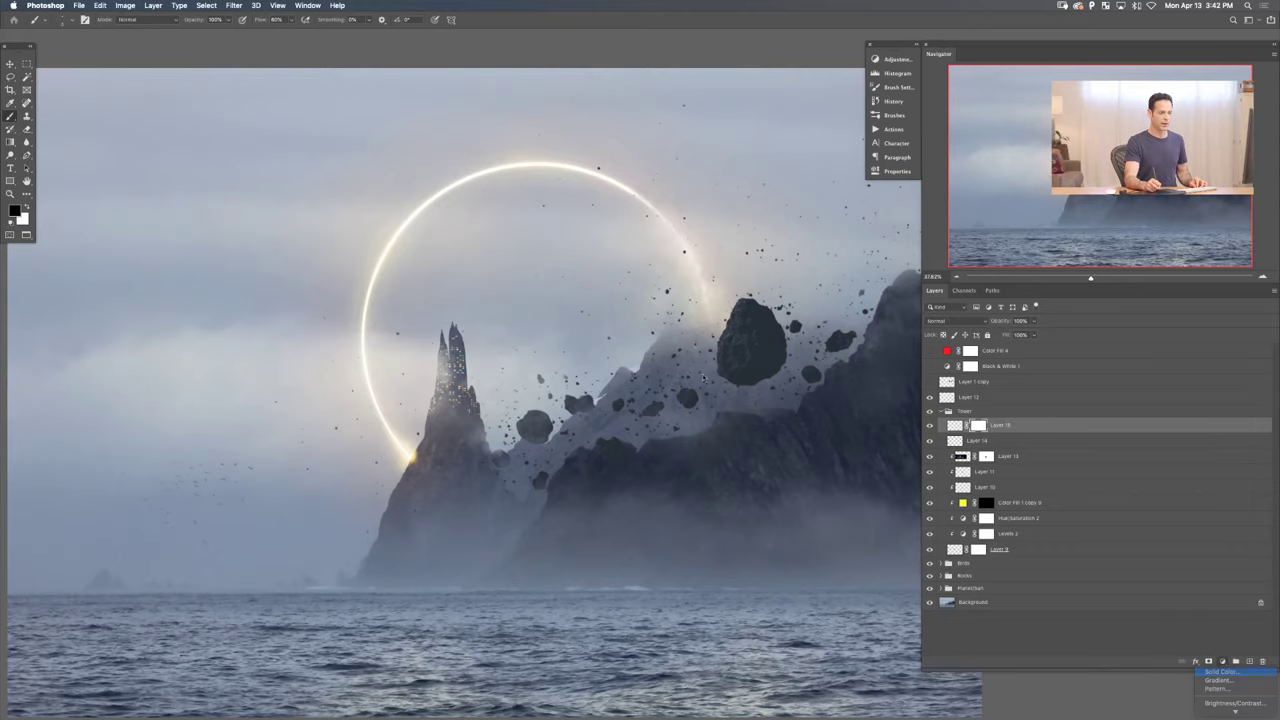
click(246, 426)
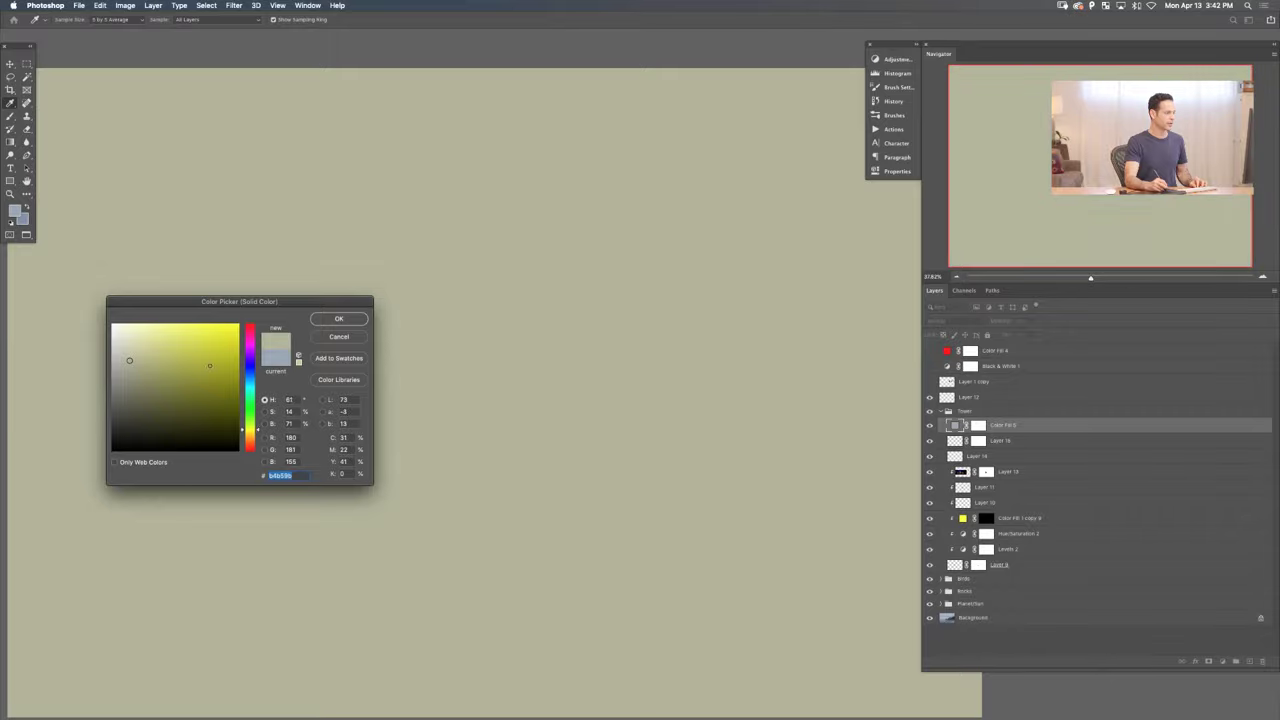
click(206, 337)
key(Return)
click(945, 320)
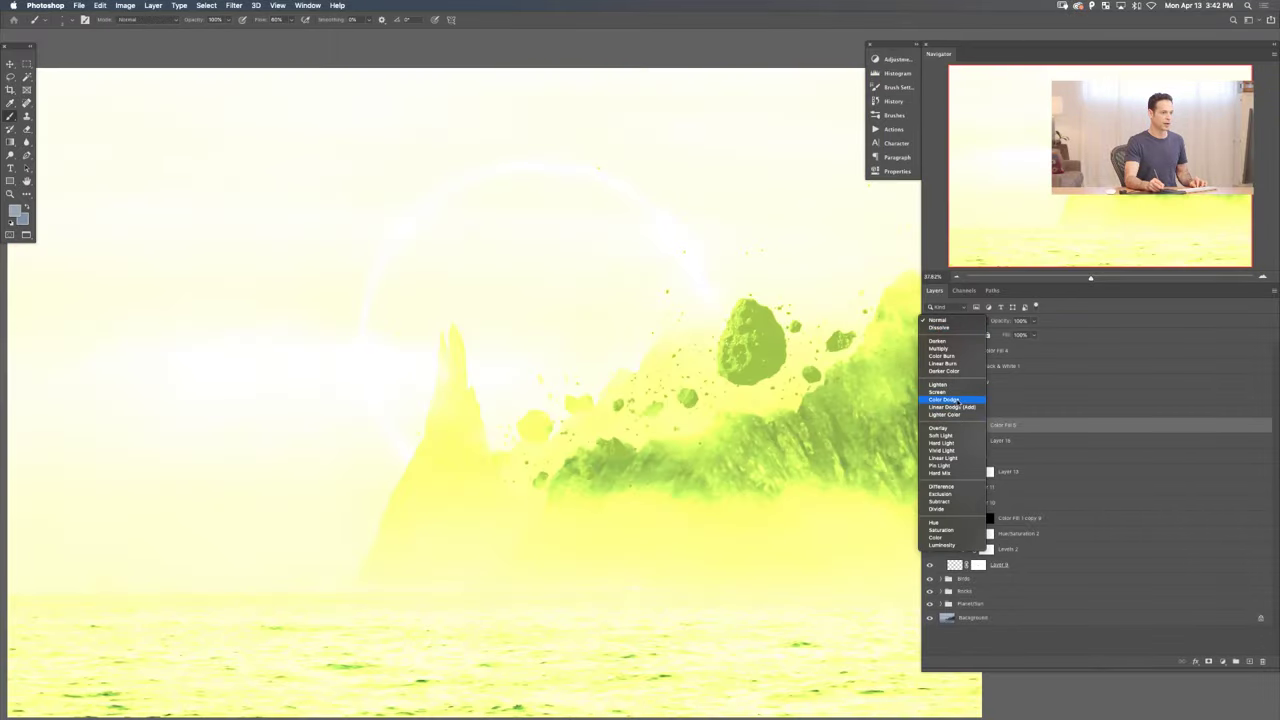
click(958, 399)
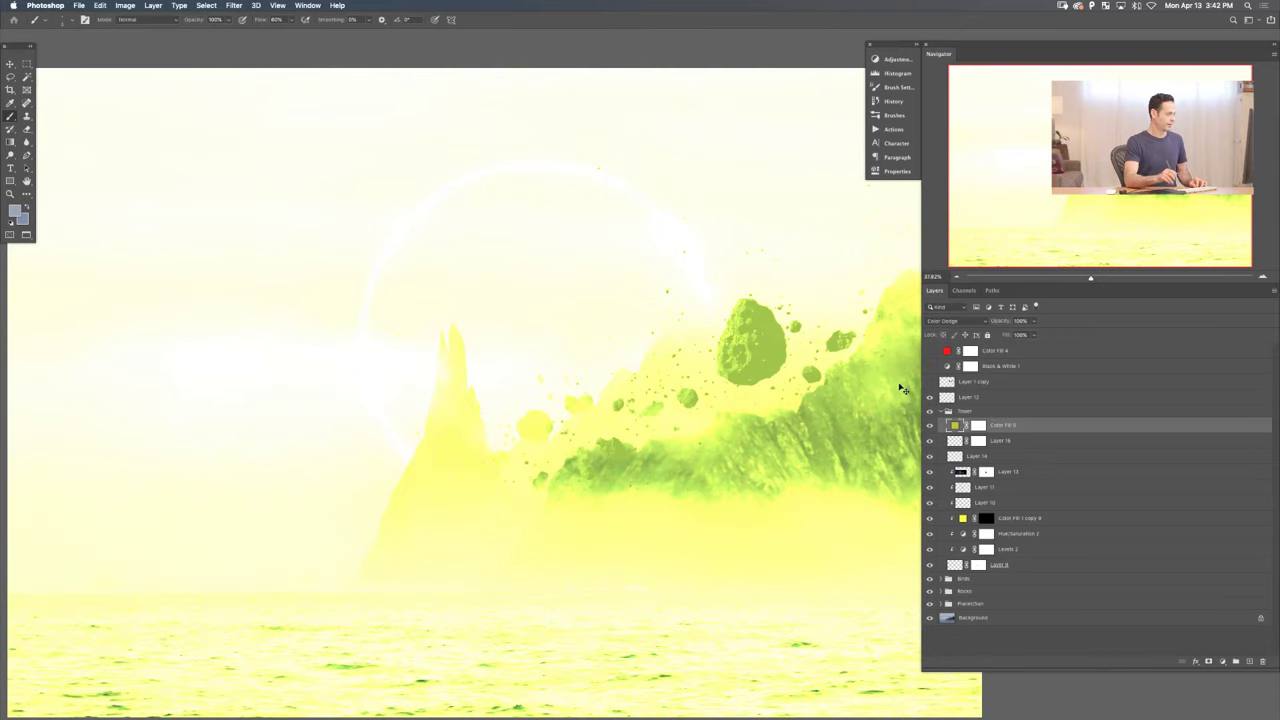
- Fill the colour fill layer's mask with black to hide the glow
click(978, 425)
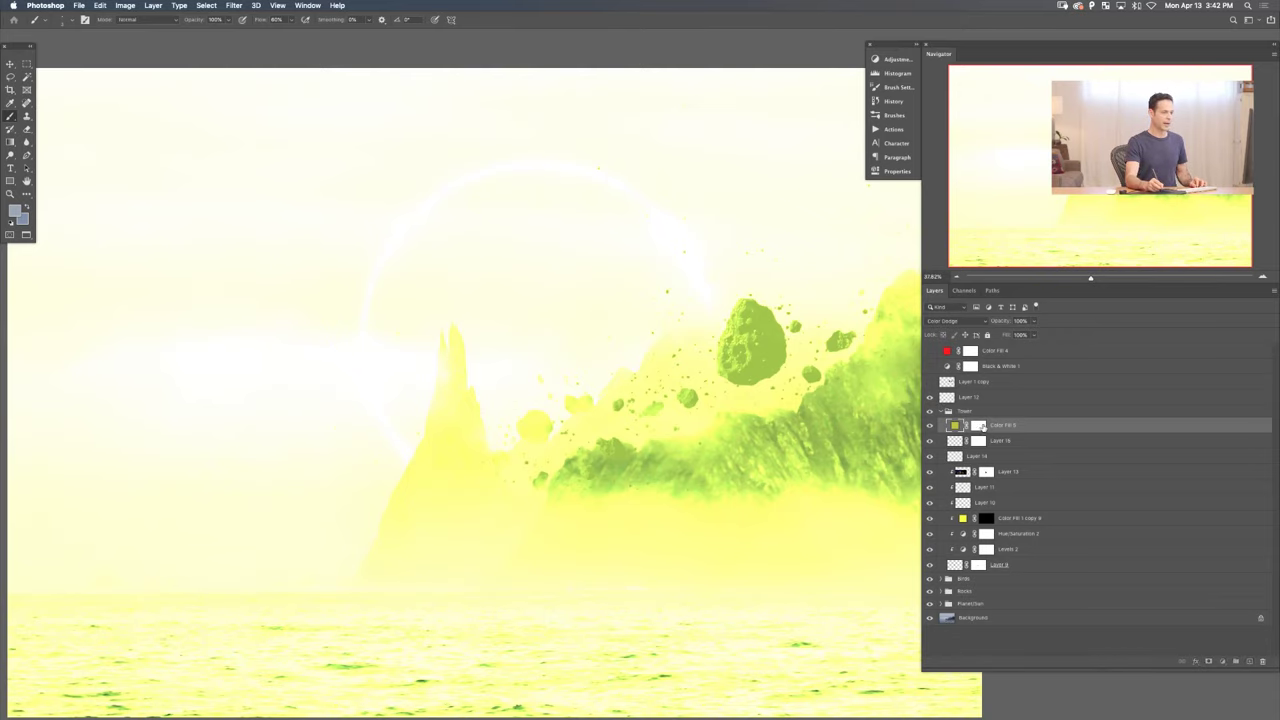
key(d)
key(ctrl+i)
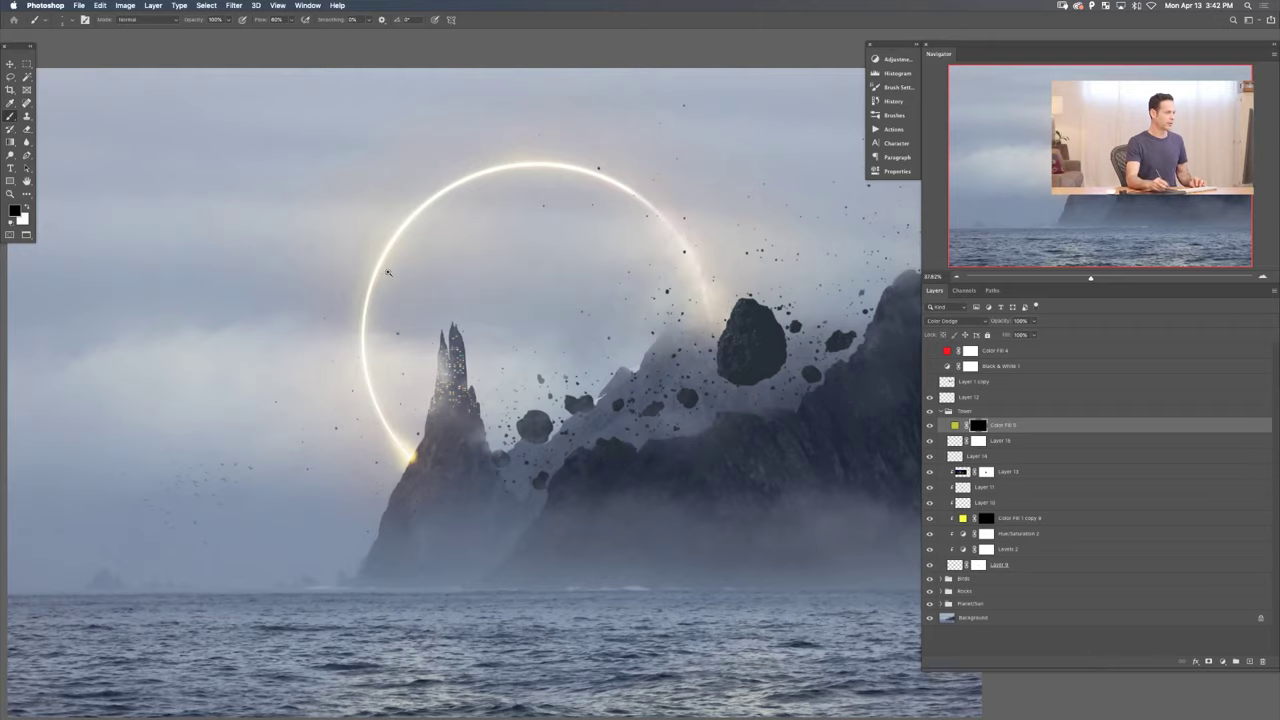
scroll(530, 242, up, 5)
- Draw a thin polygonal beam from the first spire top into the sky and fill it white
scroll(530, 242, up, 5)
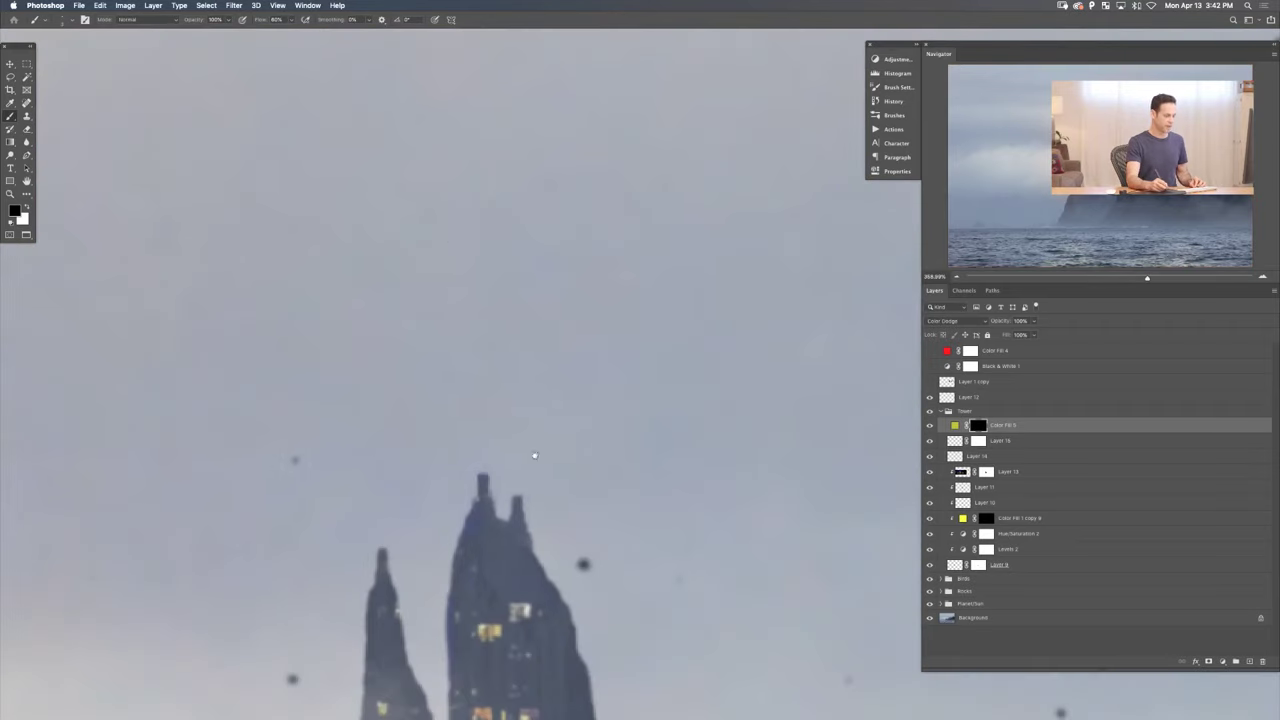
key(m)
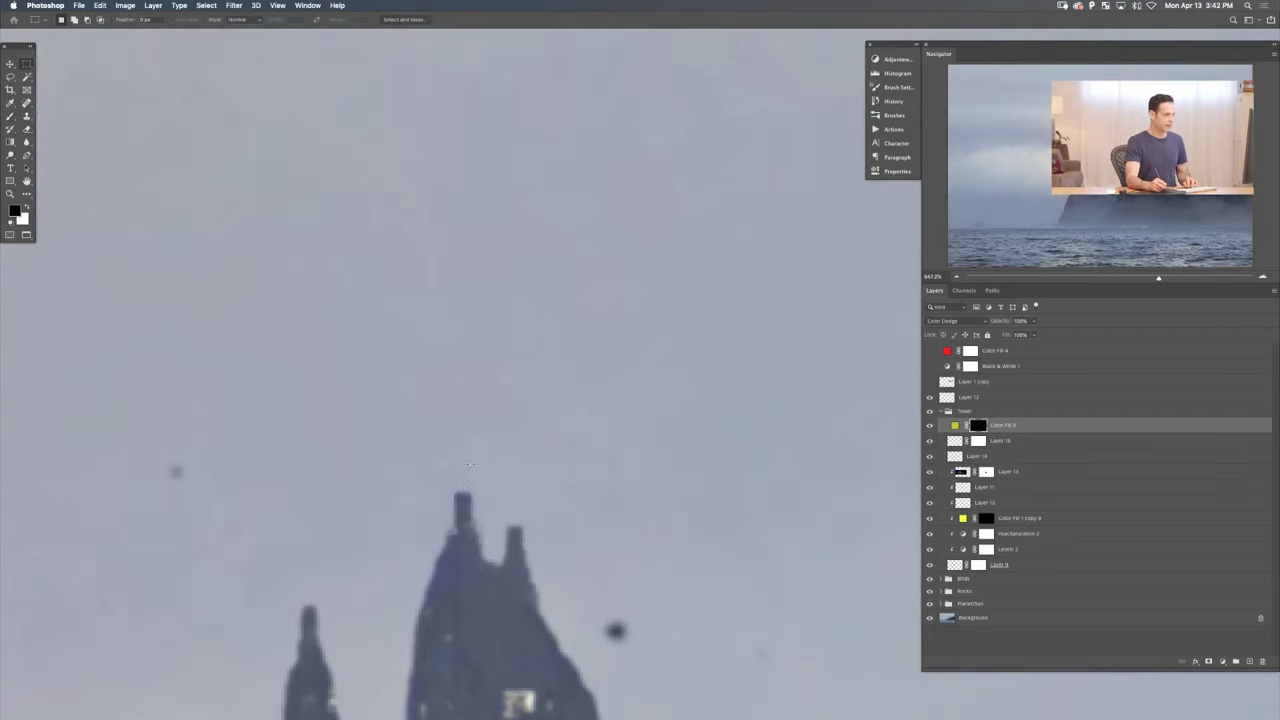
drag(10, 77, 55, 87)
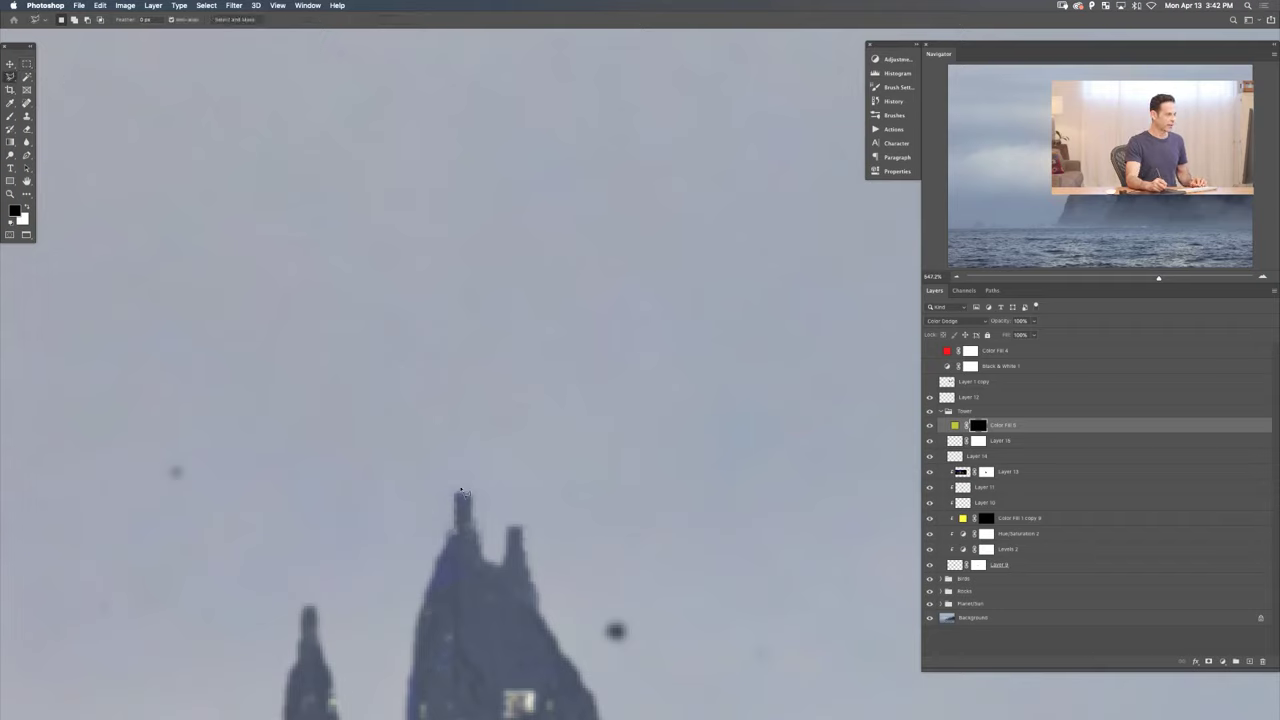
click(462, 492)
click(465, 204)
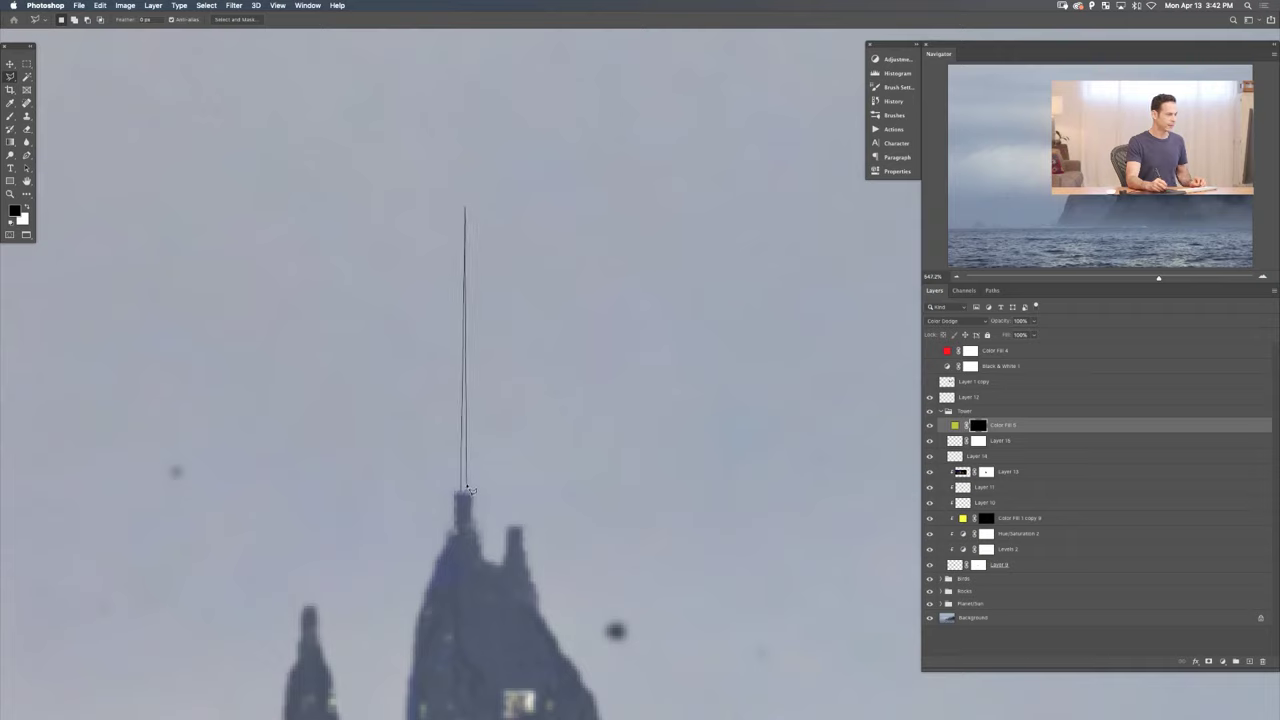
click(467, 489)
key(x)
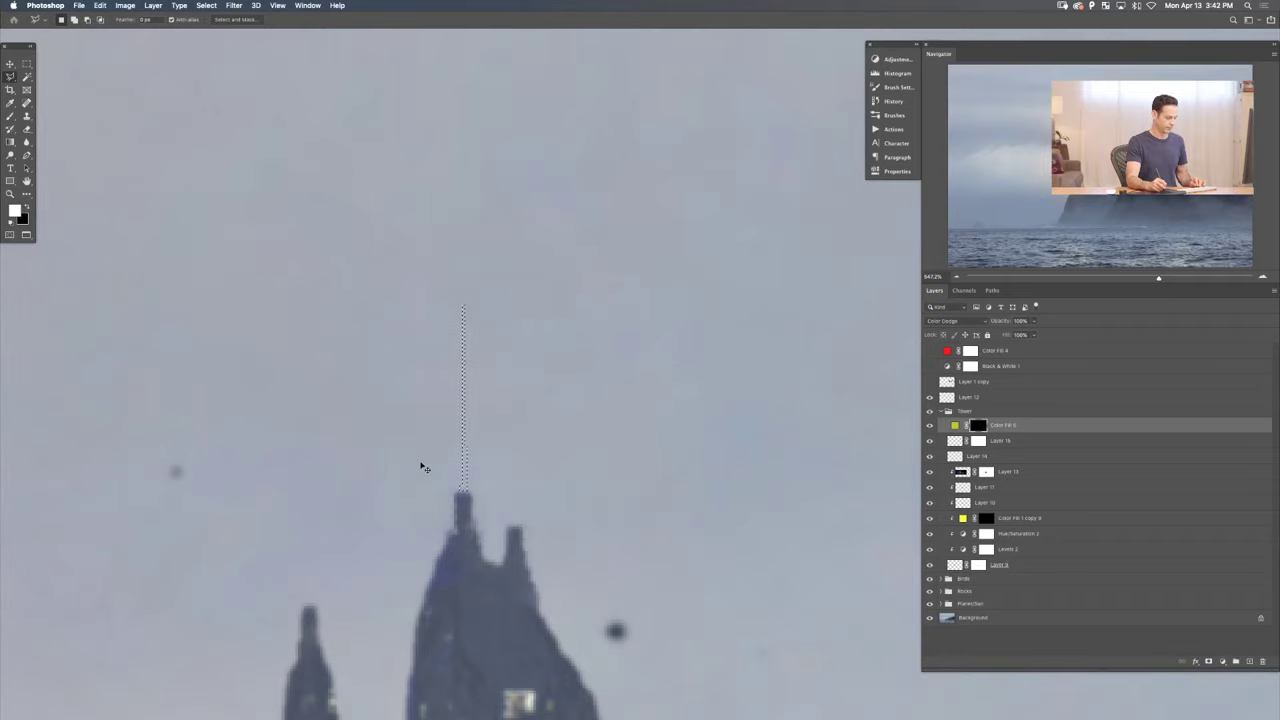
key(alt+BackSpace)
key(ctrl+d)
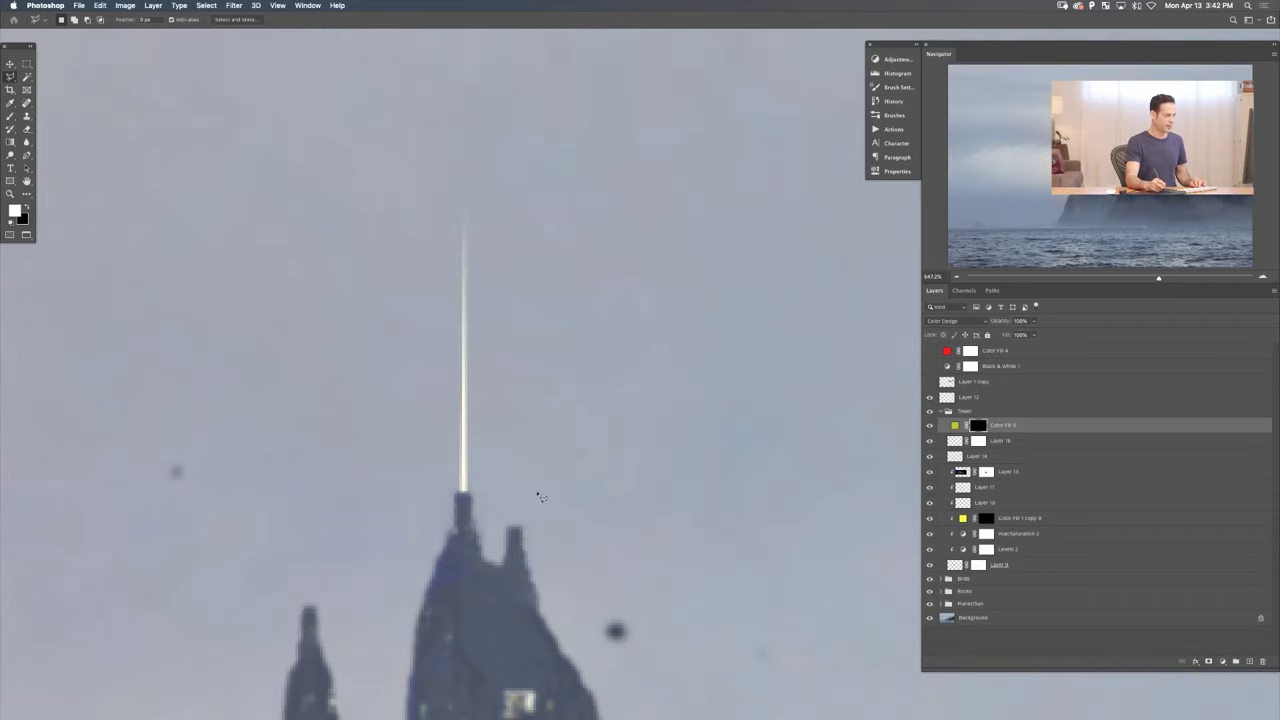
- Fill a second thin white beam rising from the right spire
click(512, 523)
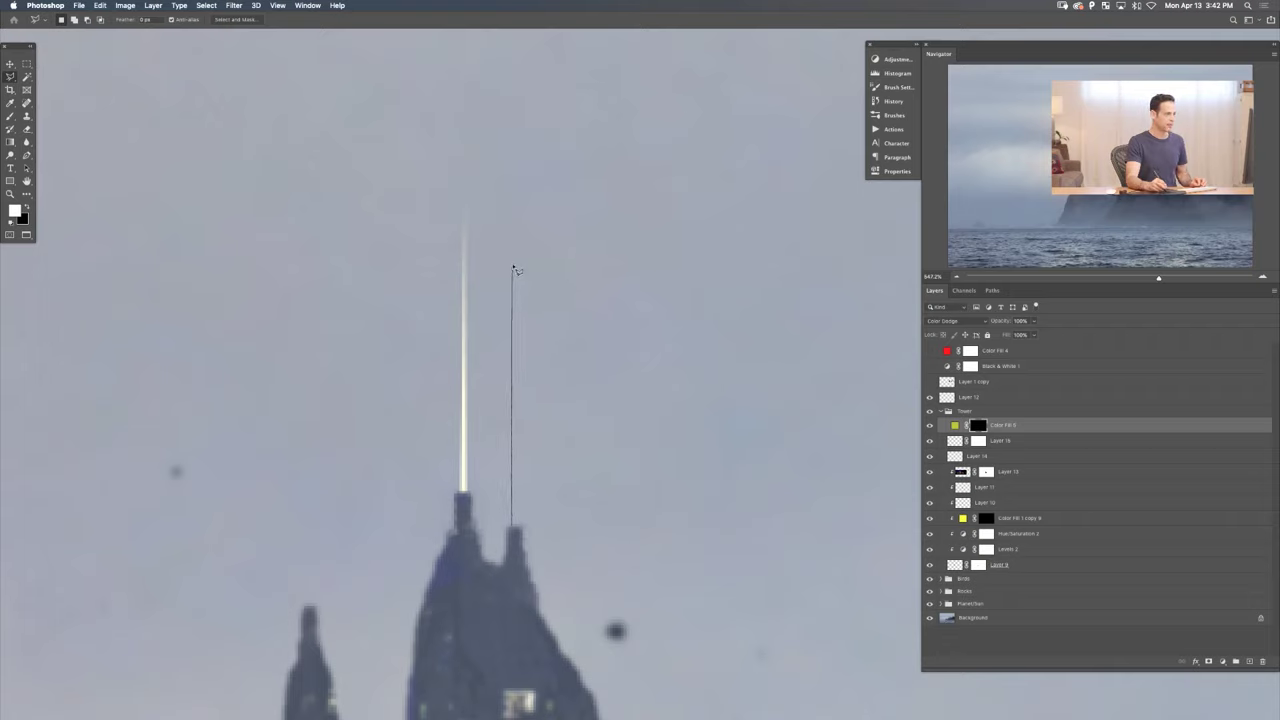
click(513, 269)
click(516, 529)
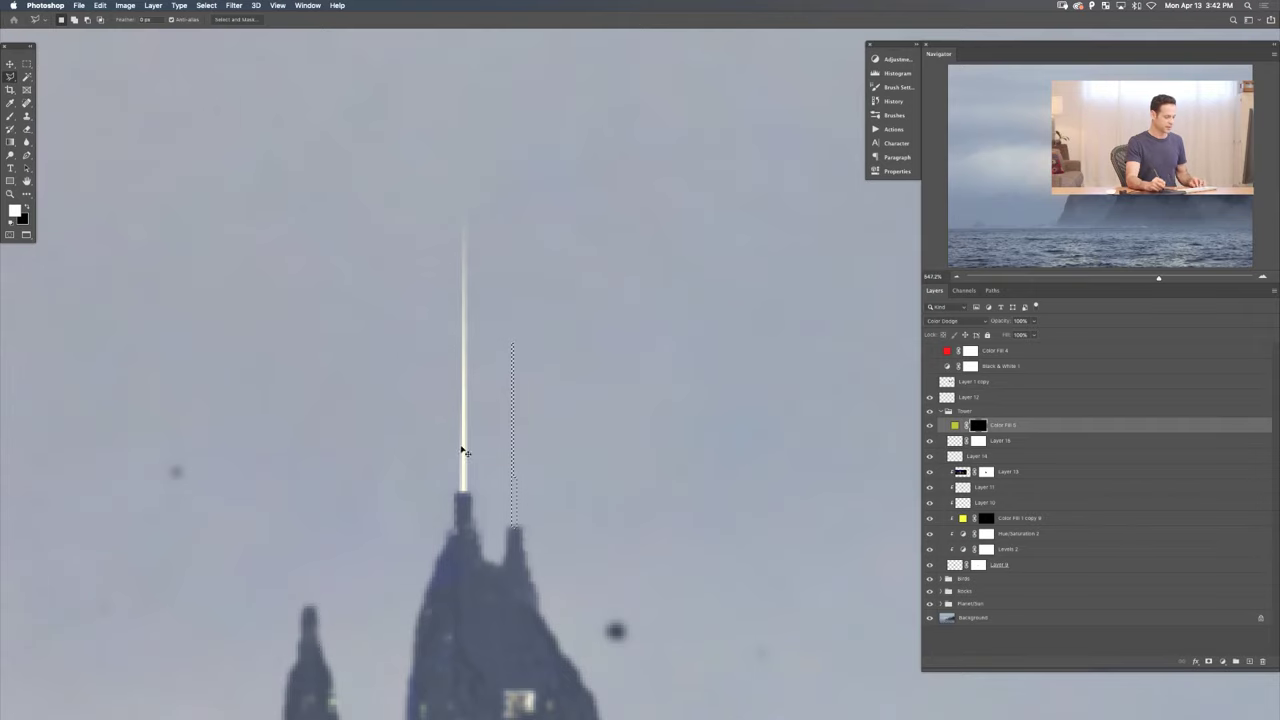
key(alt+BackSpace)
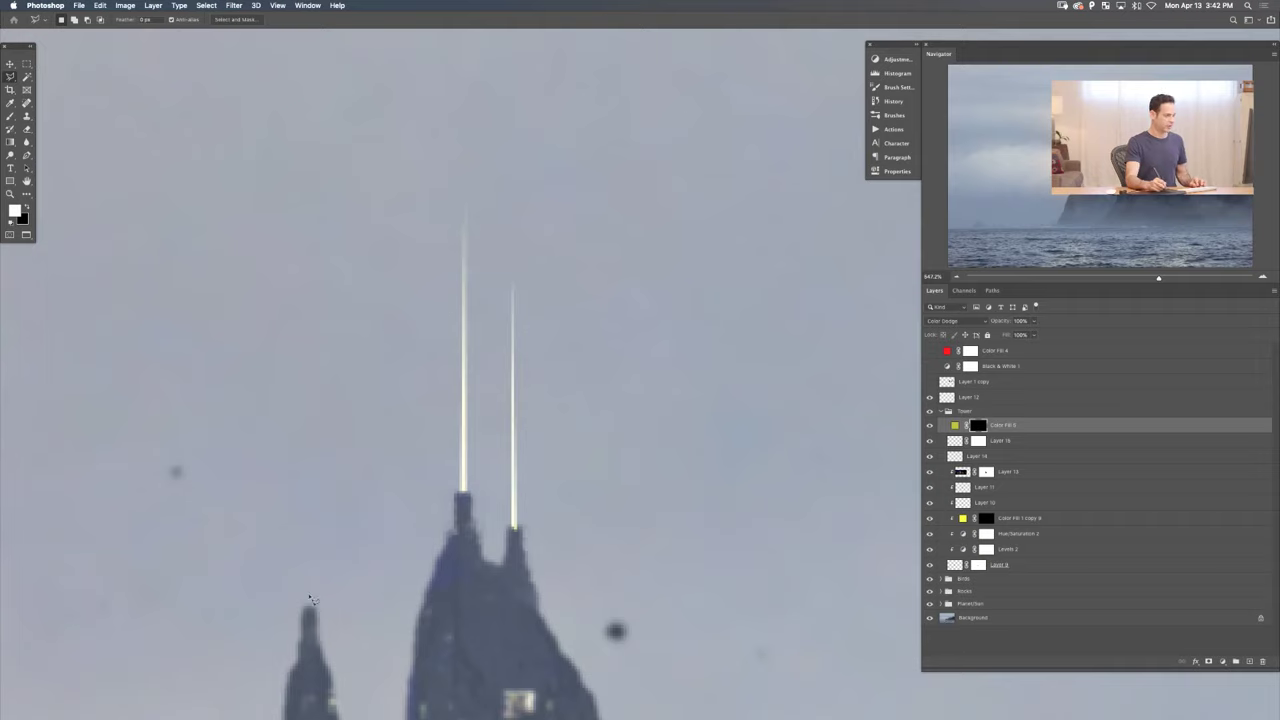
- Fill a white beam over the left spire, deselect, and duplicate Color Fill 5
click(307, 604)
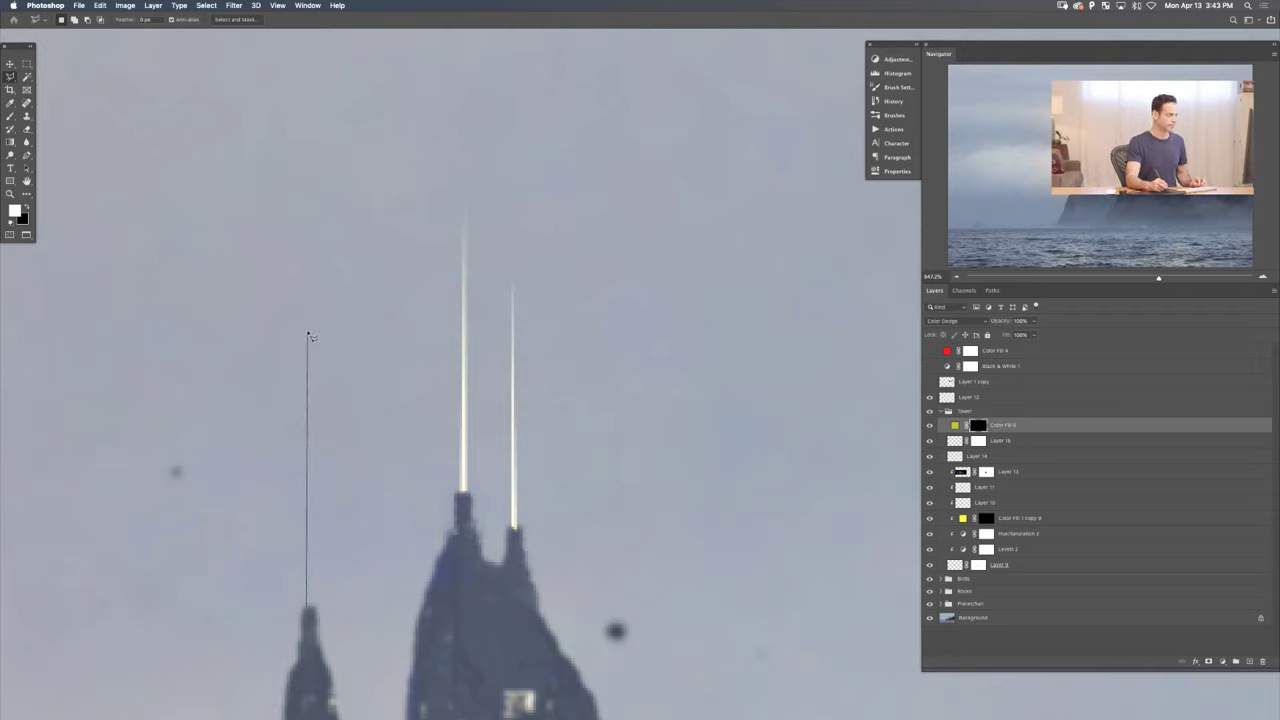
click(309, 340)
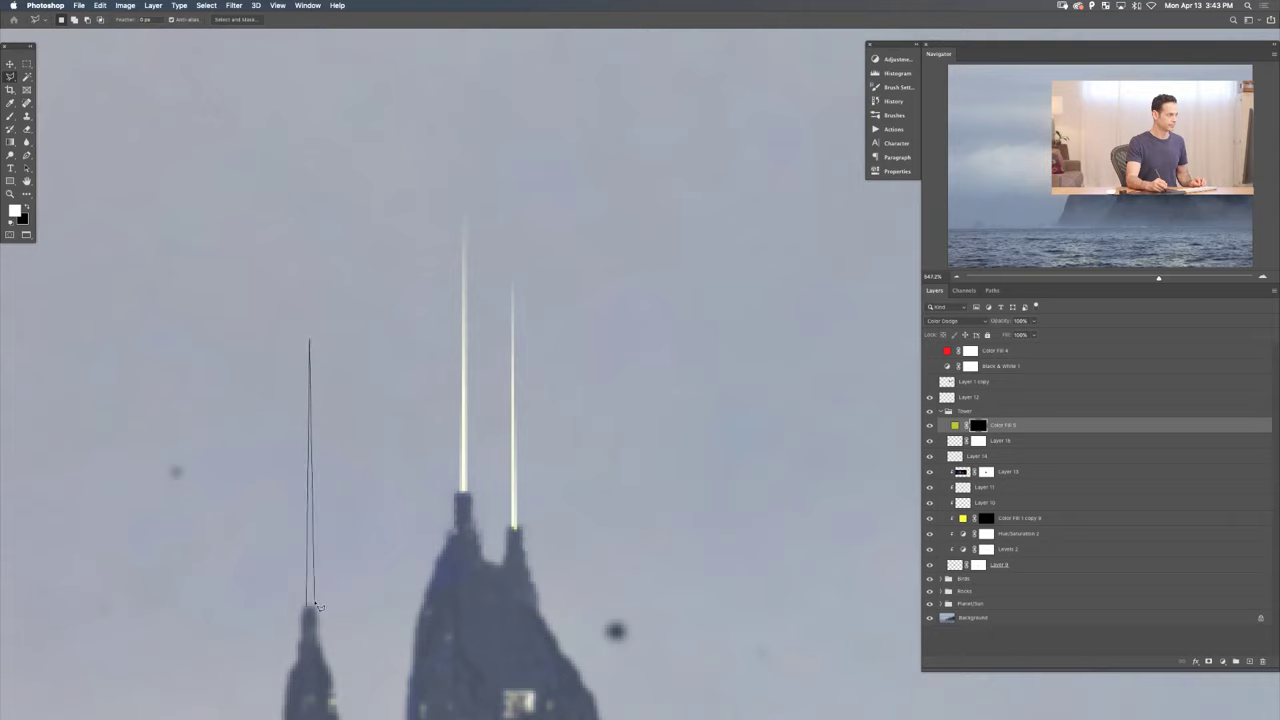
click(314, 605)
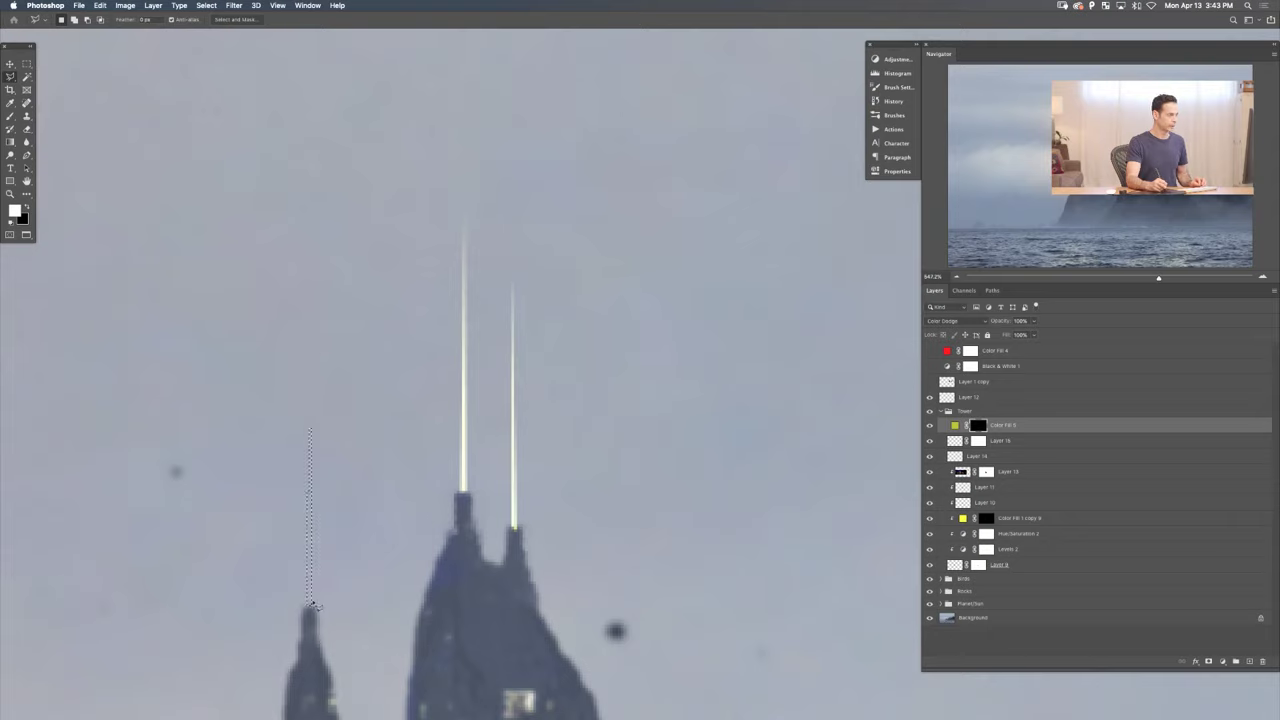
key(alt+BackSpace)
key(ctrl+d)
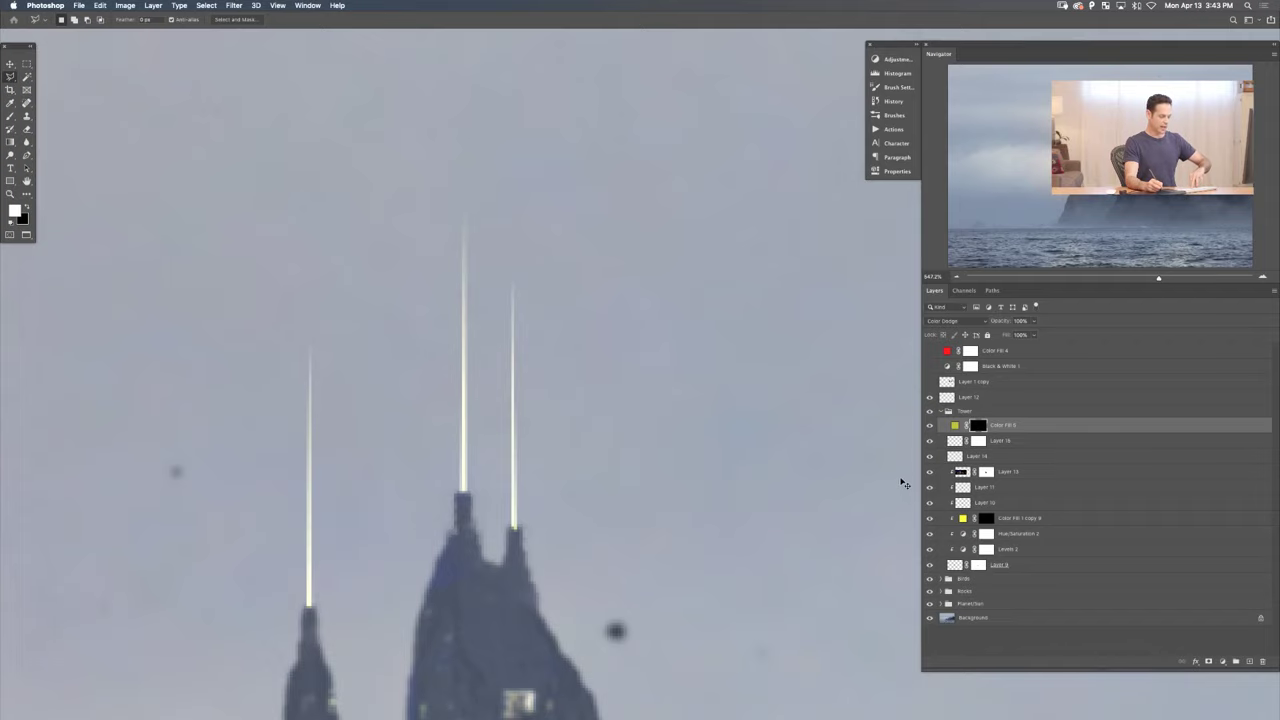
key(ctrl+j)
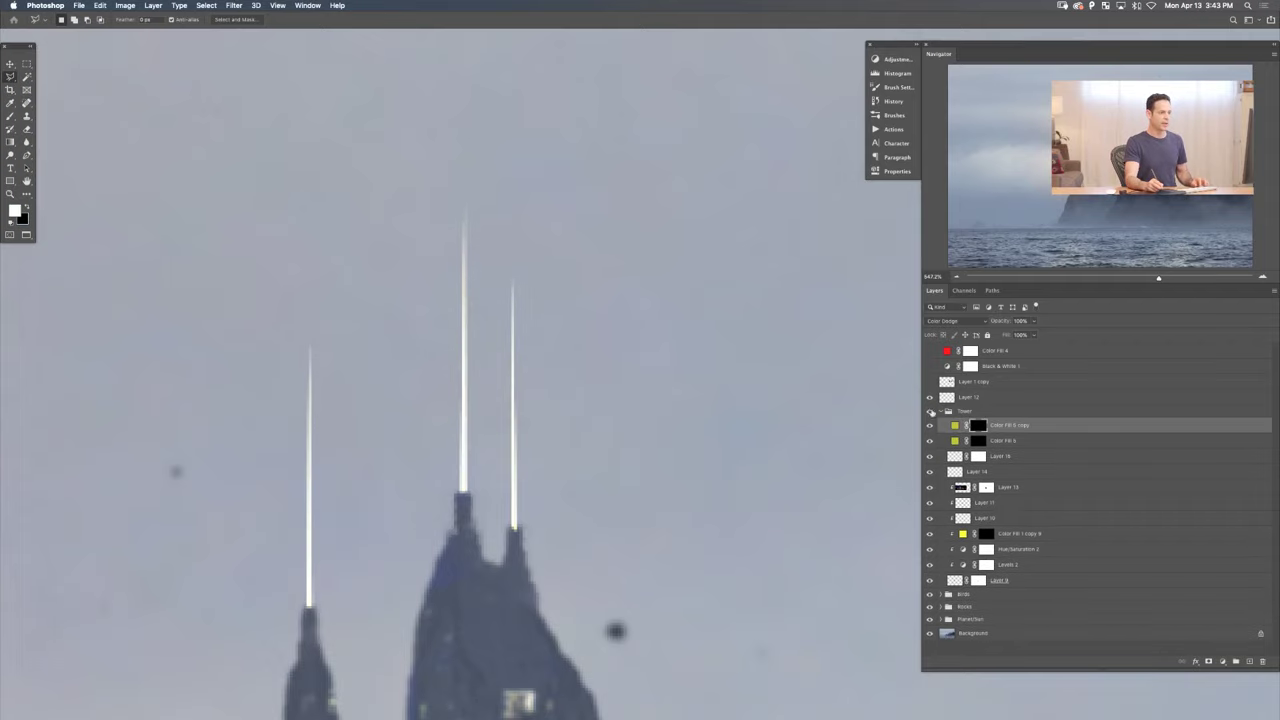
- At 100% view, soften the spire beams with a 2.7 px Gaussian Blur
key(ctrl+1)
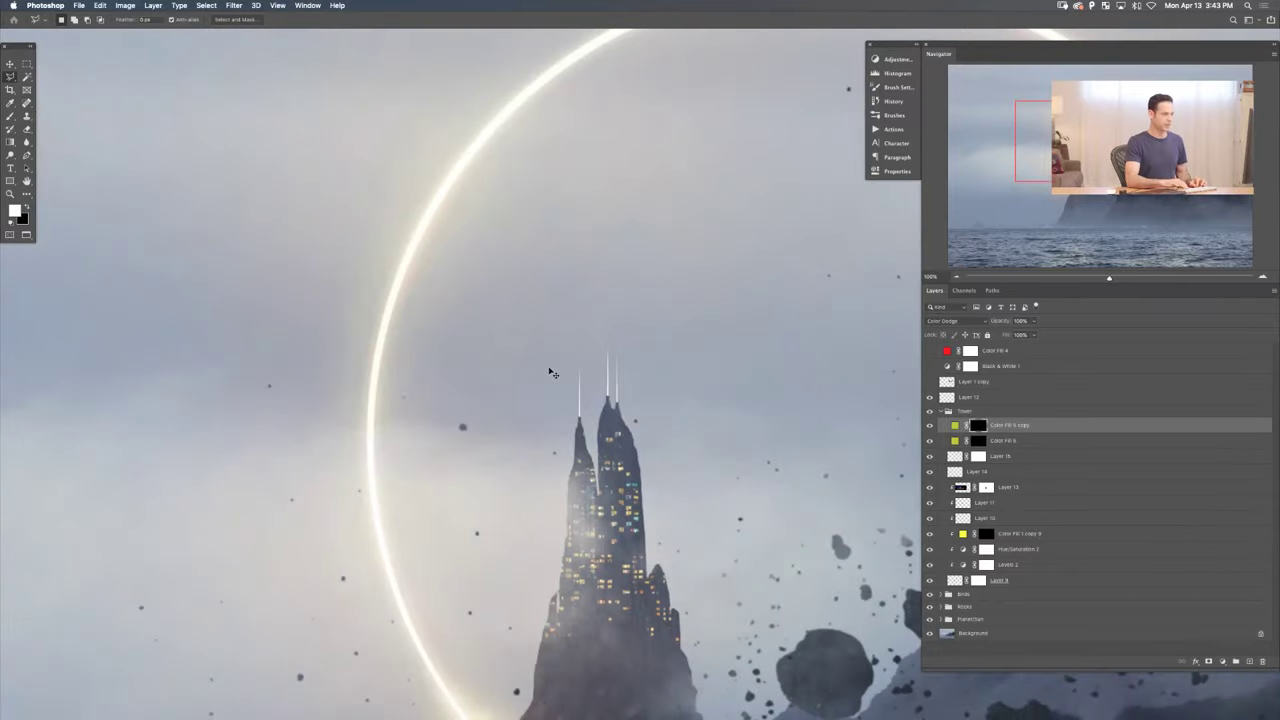
key(ctrl+alt+f)
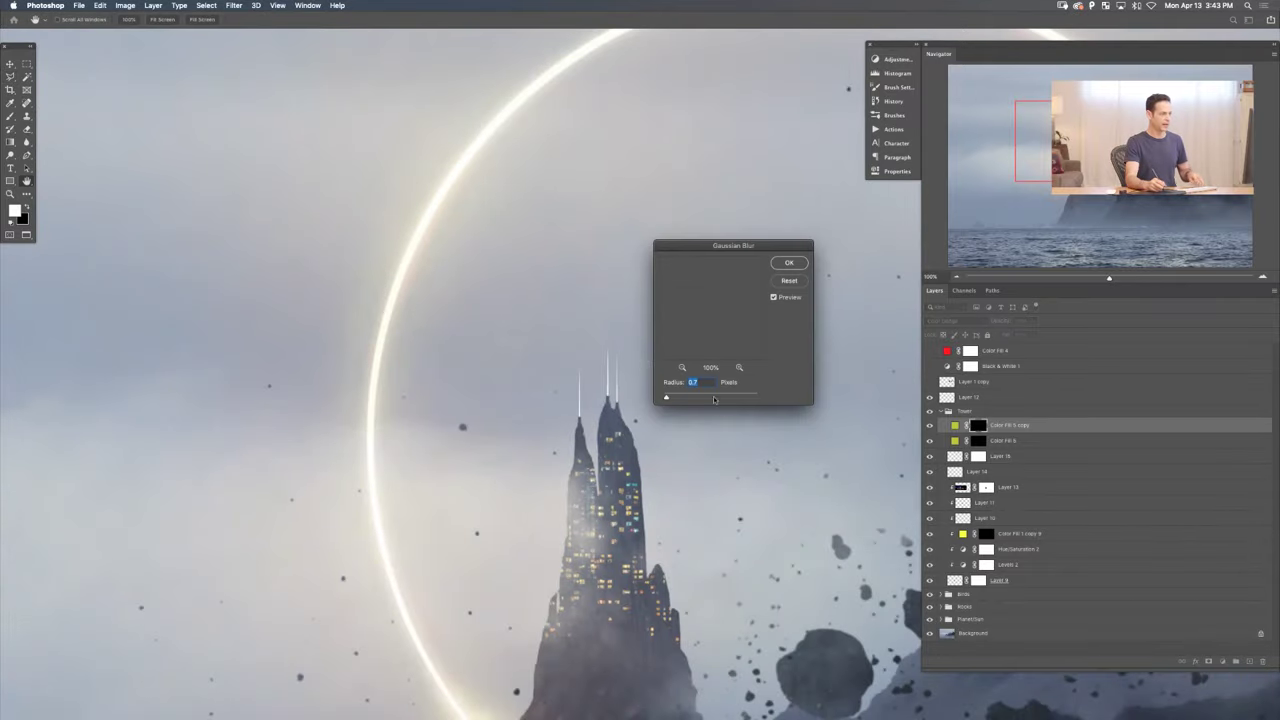
drag(674, 397, 678, 399)
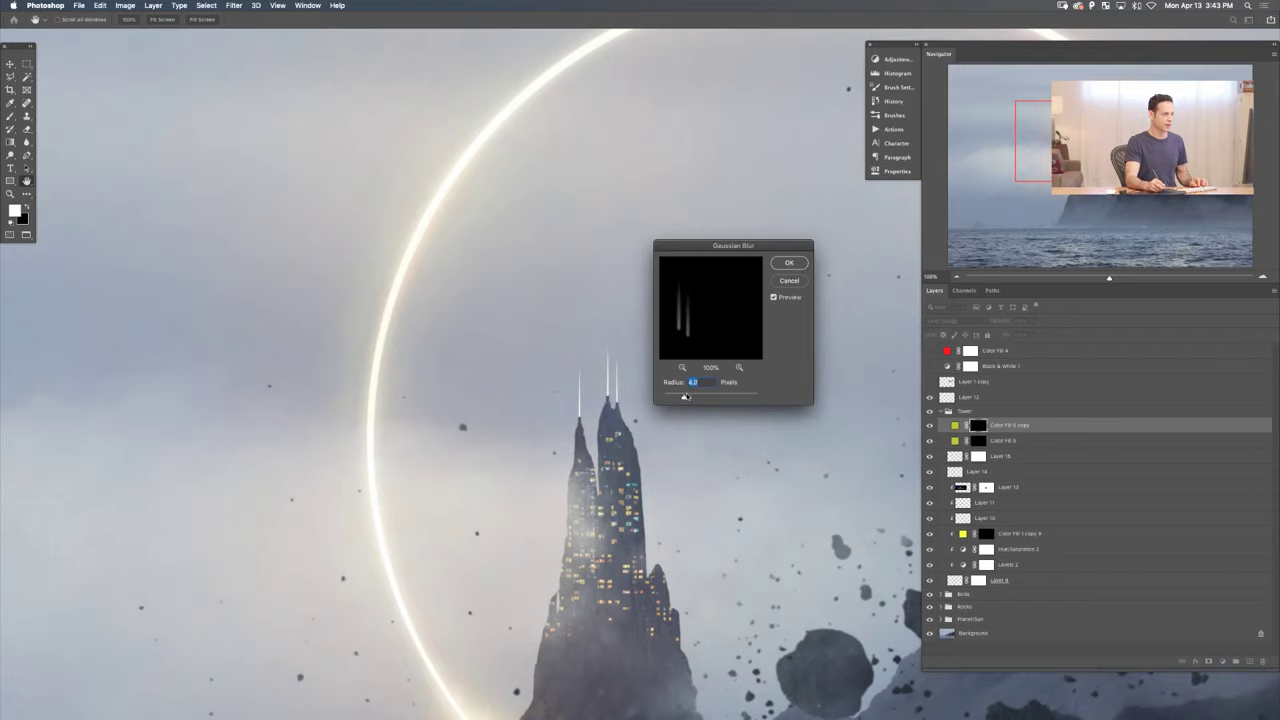
click(788, 264)
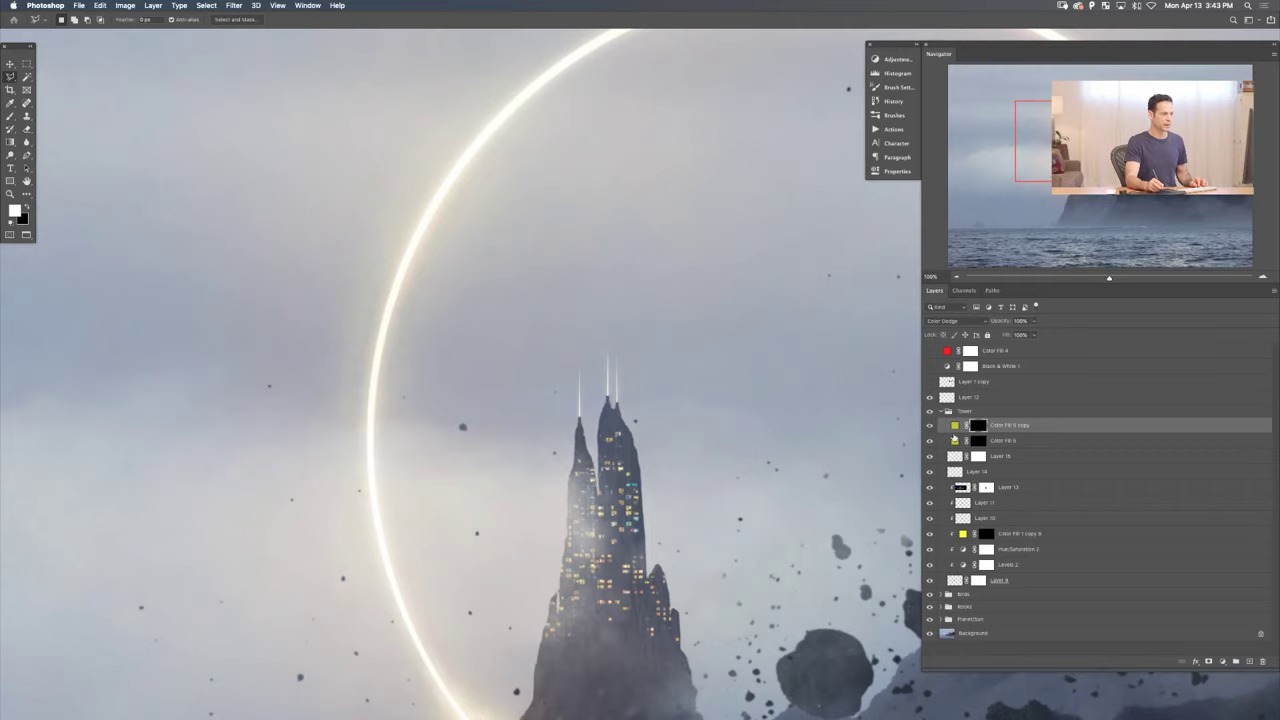
- Duplicate the colour fill layer and shift the copy's hue to a warmer orange
key(super+j)
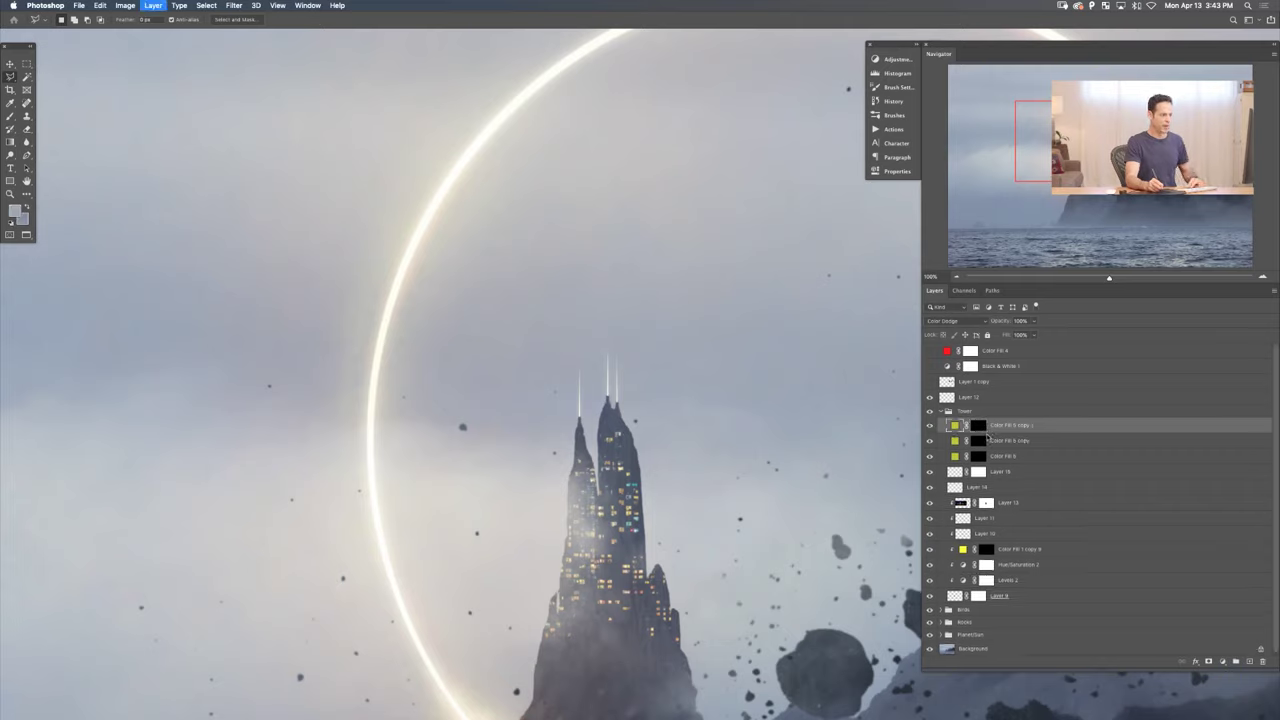
double_click(957, 425)
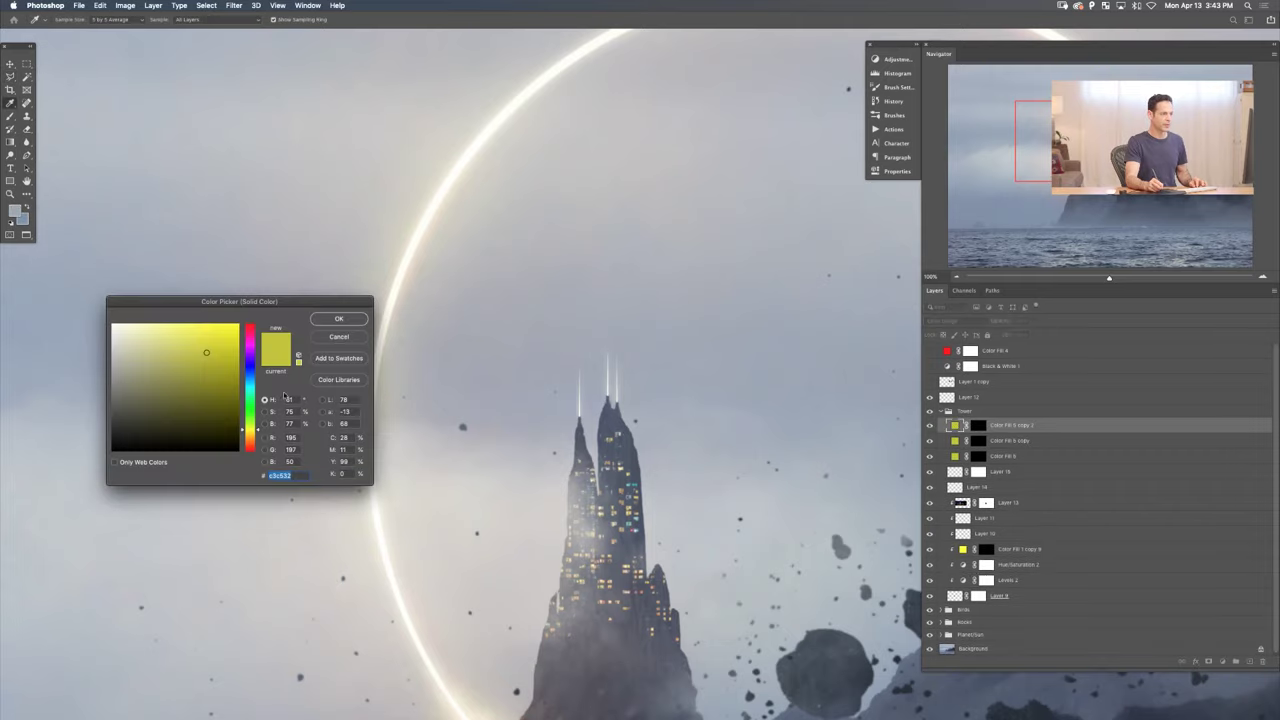
drag(259, 430, 259, 437)
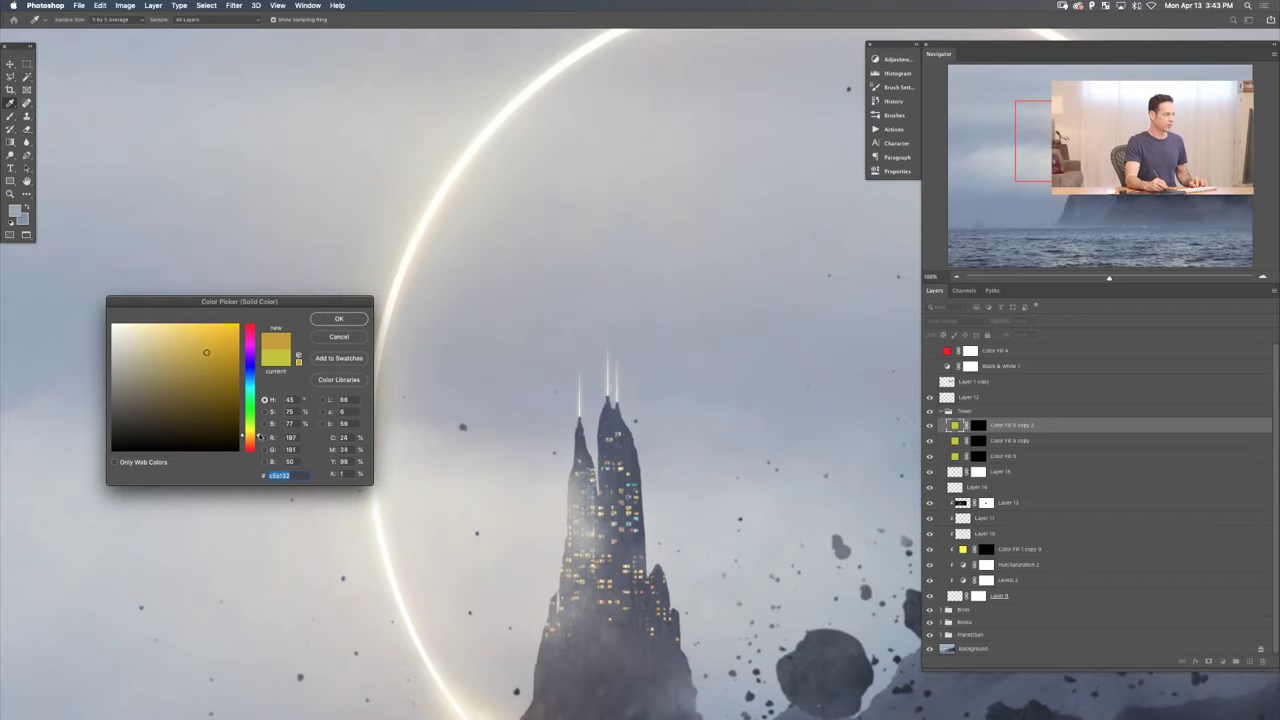
click(339, 319)
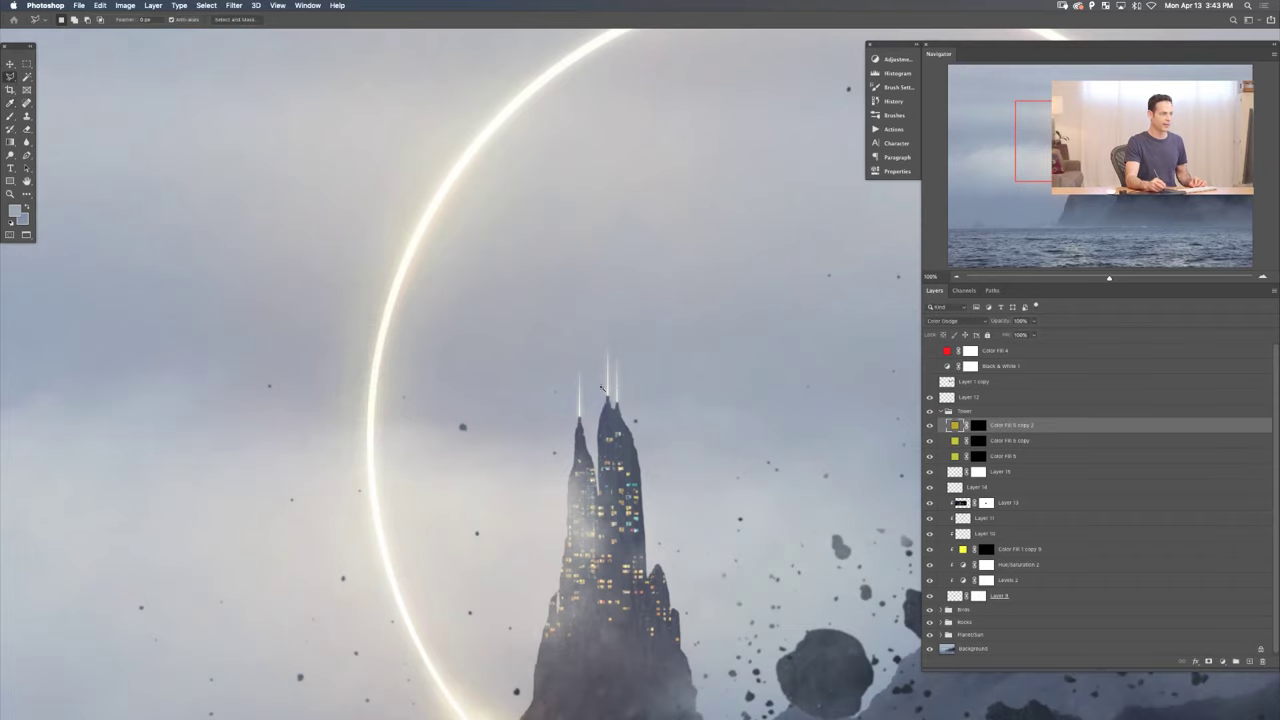
- With a soft white brush preset, paint glows at the middle, right and left beam bases
scroll(606, 390, up, 10)
key(d)
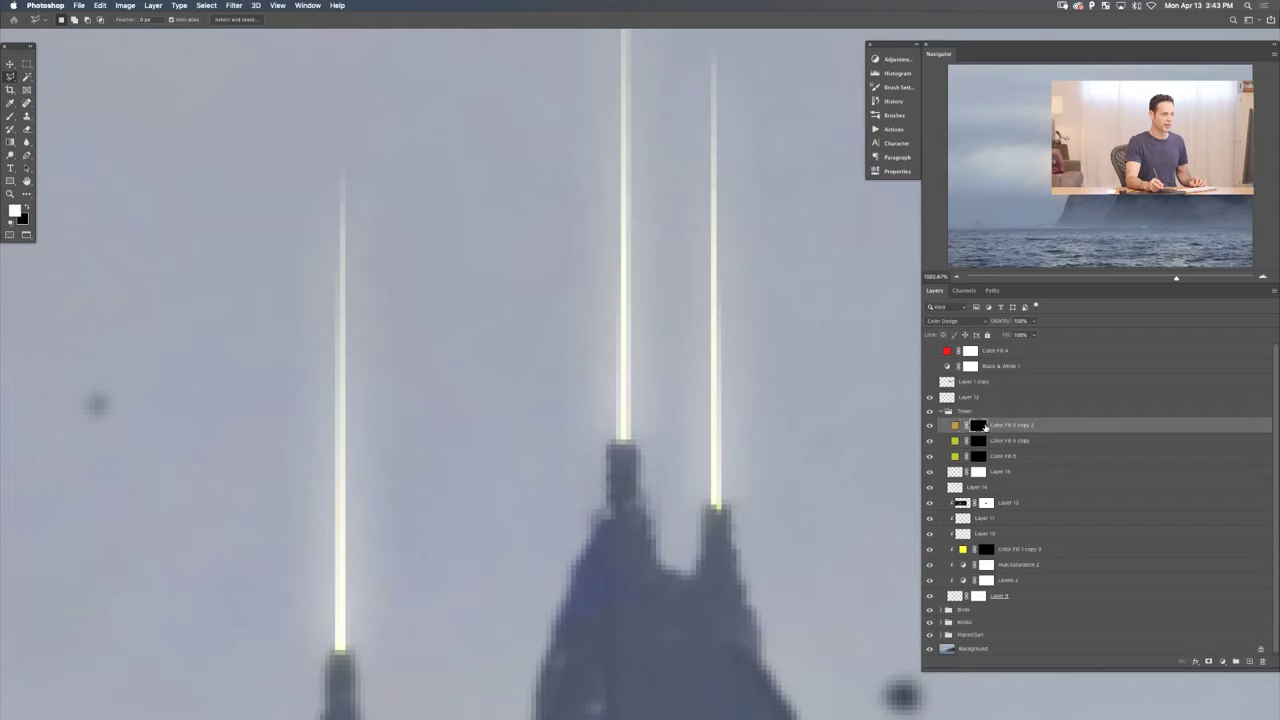
key(b)
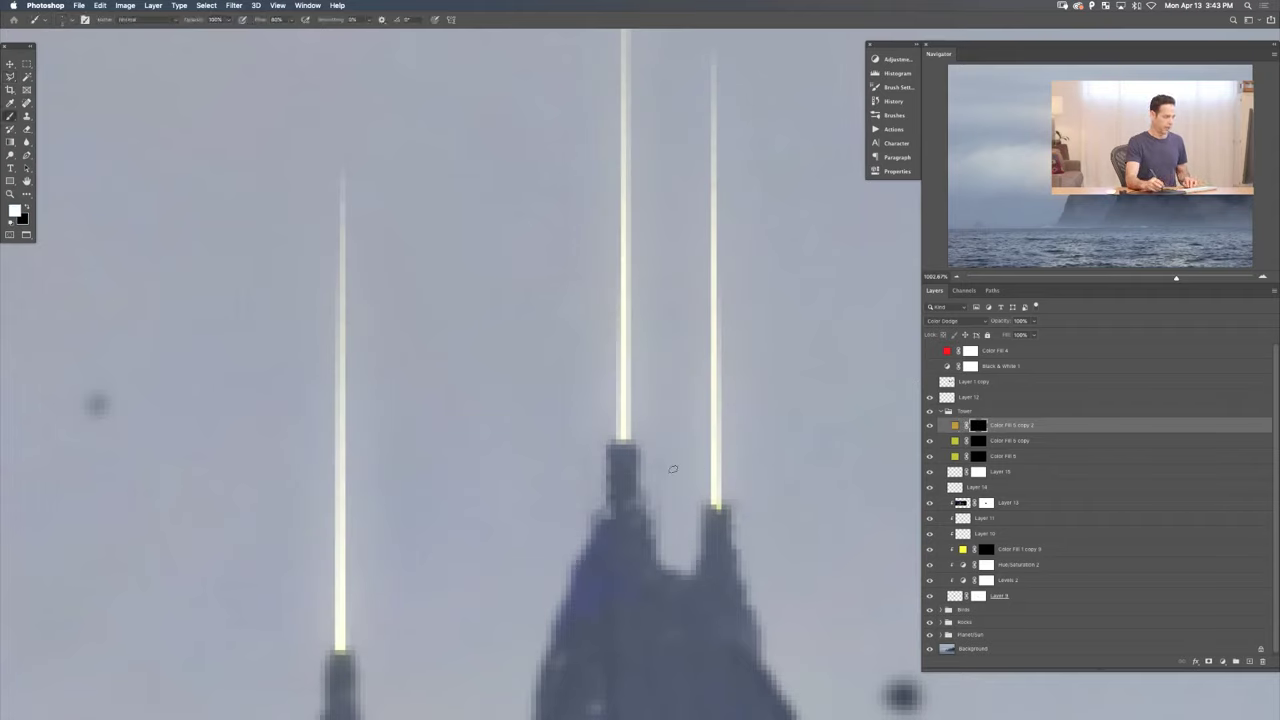
drag(601, 448, 601, 452)
right_click(576, 405)
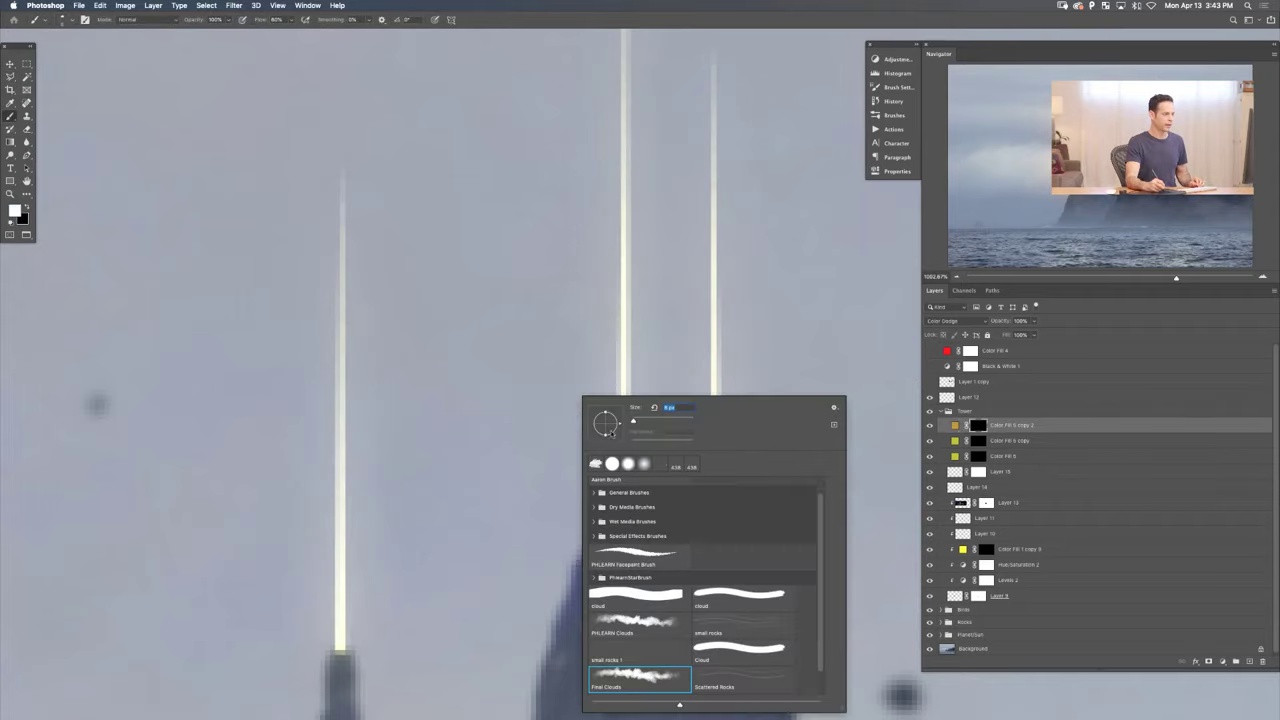
click(522, 530)
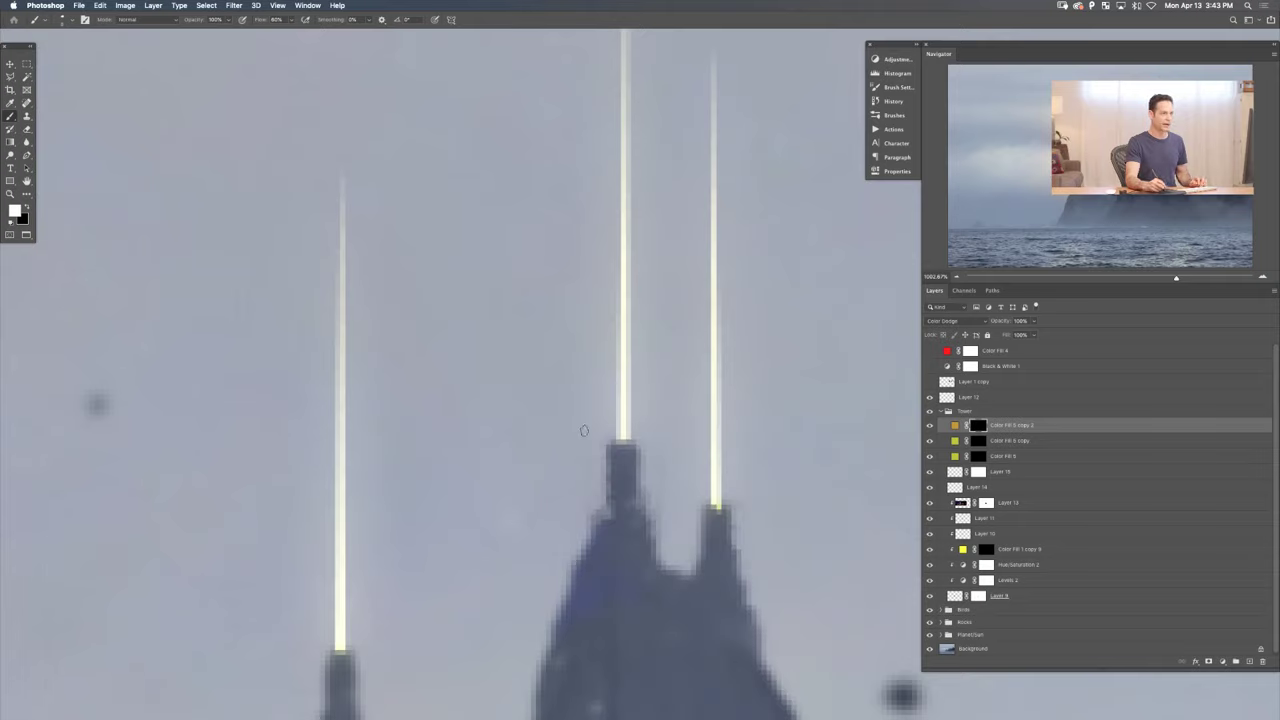
mouse_move(609, 429)
mouse_down()
mouse_move(624, 380)
mouse_move(616, 438)
mouse_up()
drag(731, 520, 717, 500)
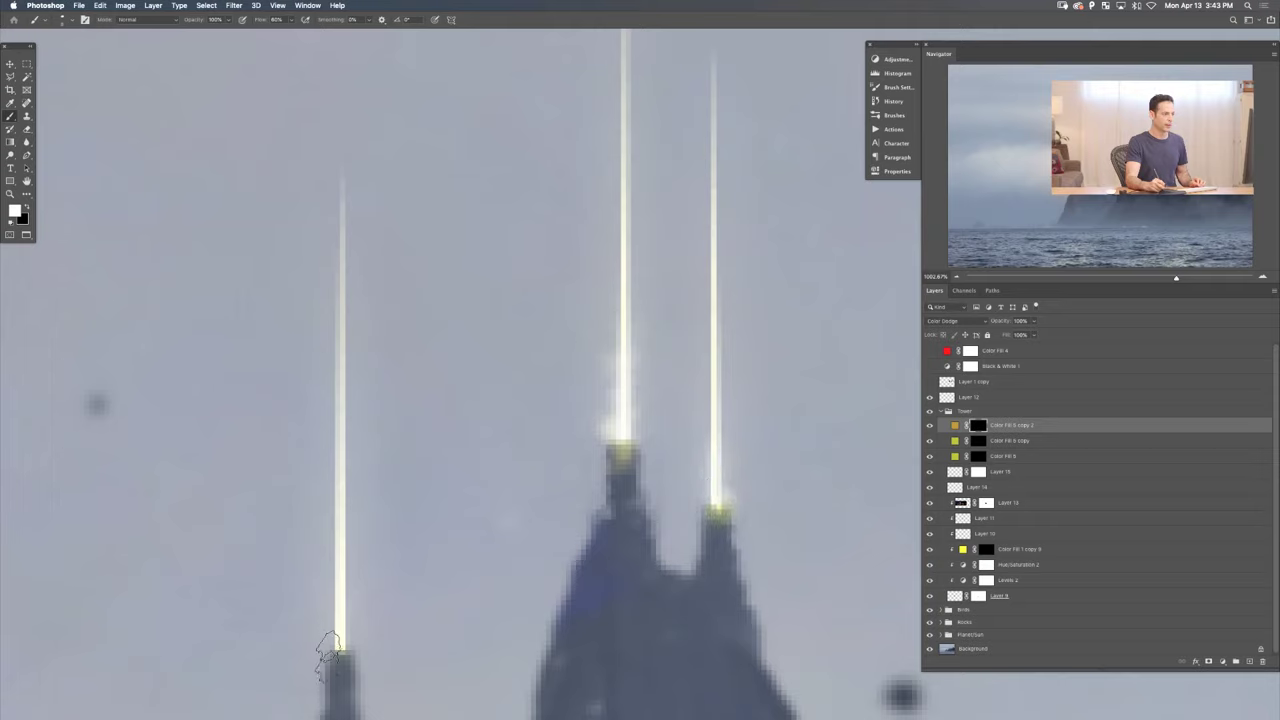
drag(337, 645, 340, 645)
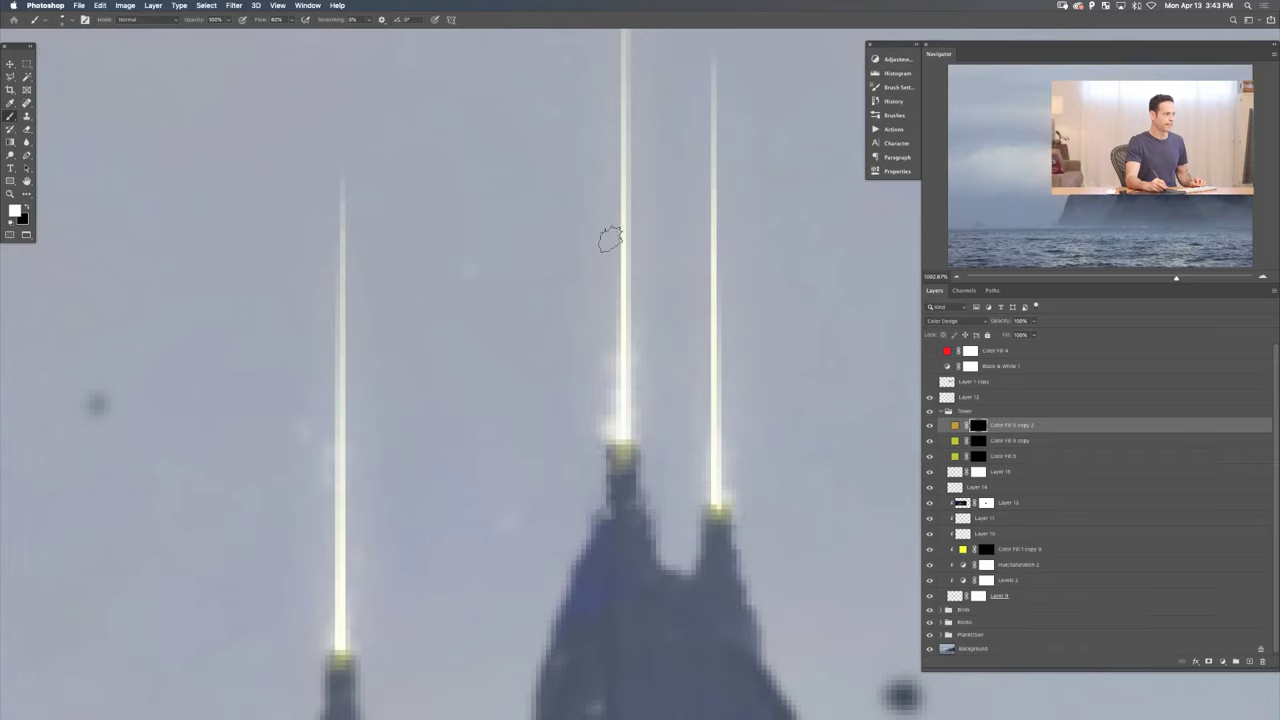
- Dab a soft white misty puff near the spire tops with a larger cloud brush
scroll(606, 237, down, 5)
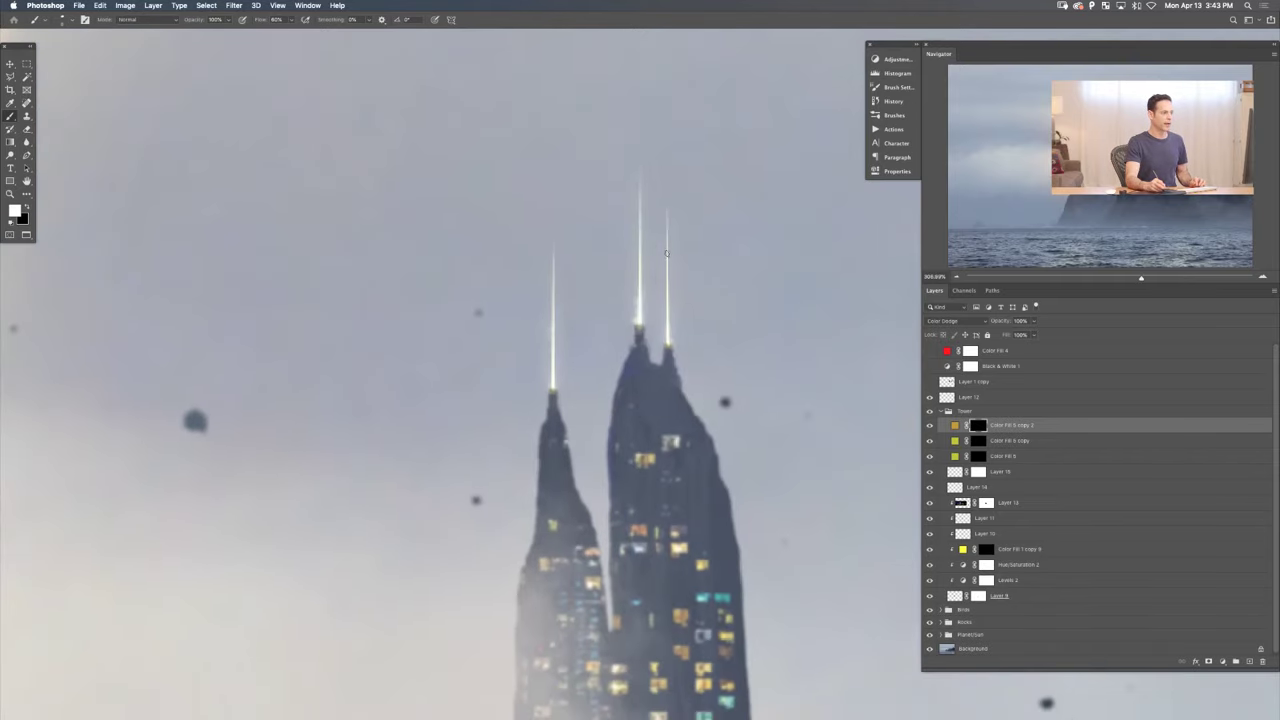
key(bracketright)
key(bracketright)
key(bracketright)
click(614, 258)
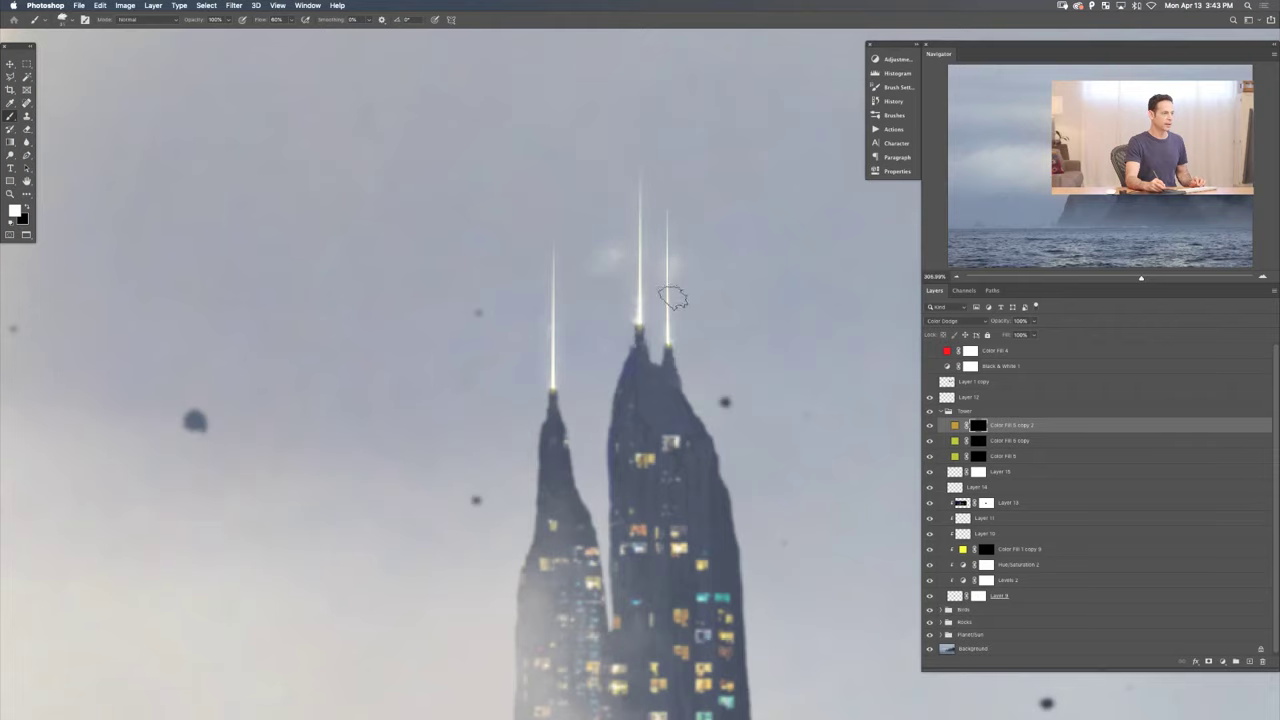
key(x)
scroll(689, 327, down, 5)
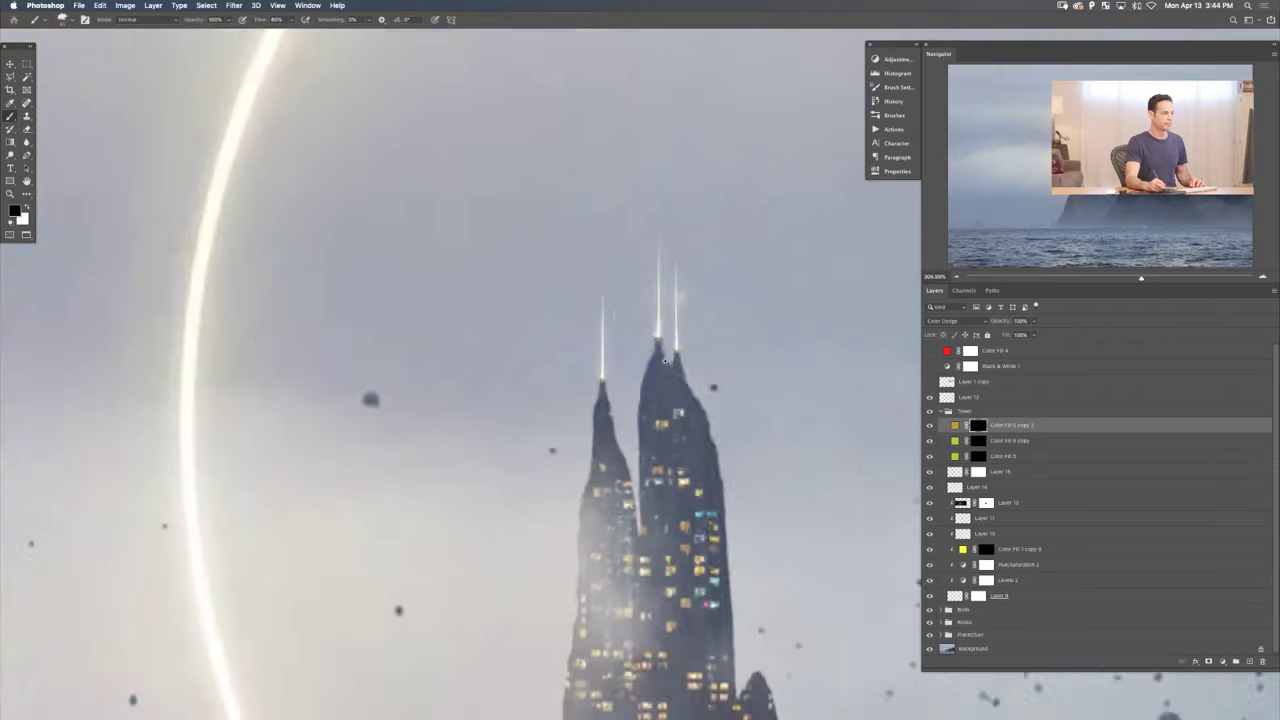
key(x)
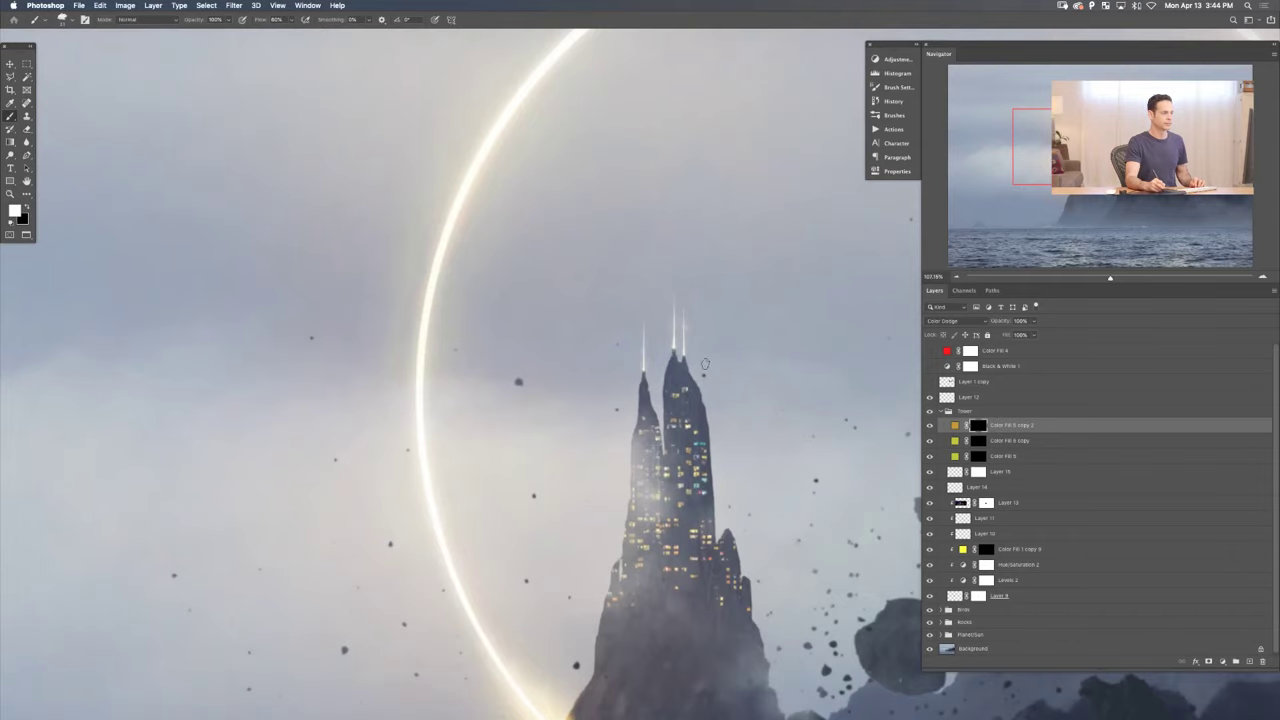
scroll(710, 380, right, 3)
scroll(619, 353, up, 8)
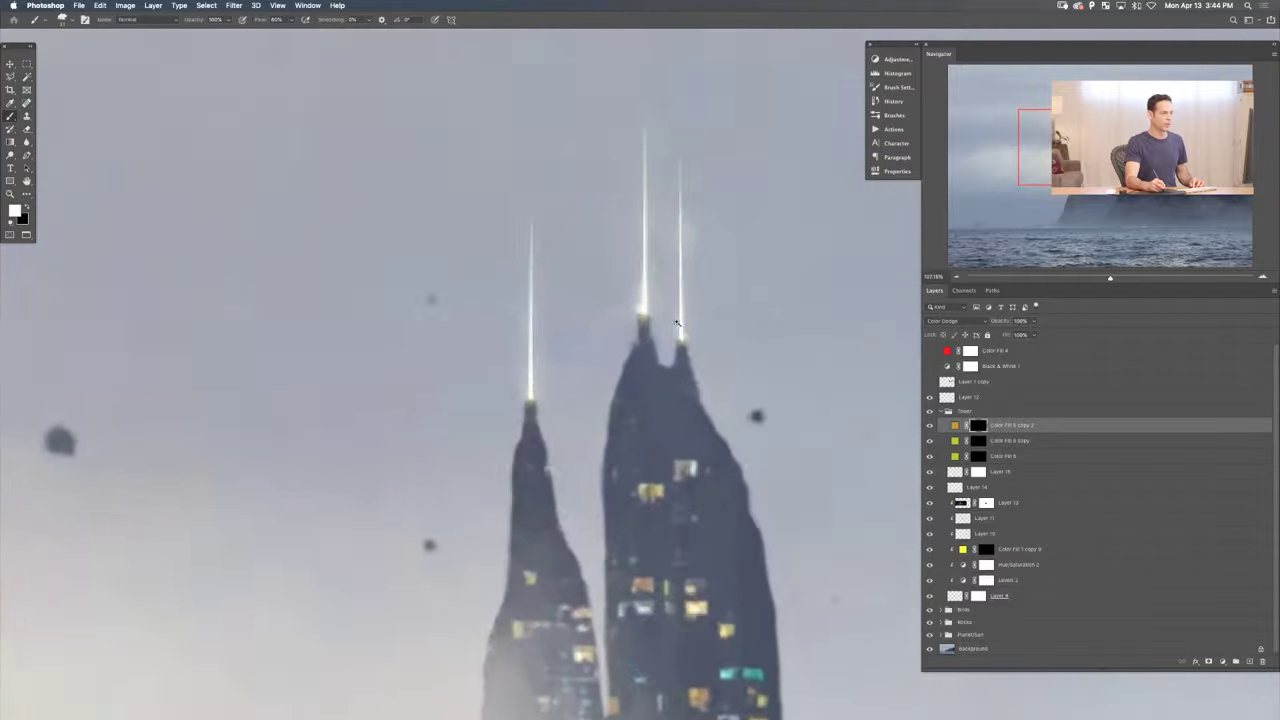
- Paint small black and white touch-ups on Layer 15's mask, then zoom out to review the scene
click(978, 471)
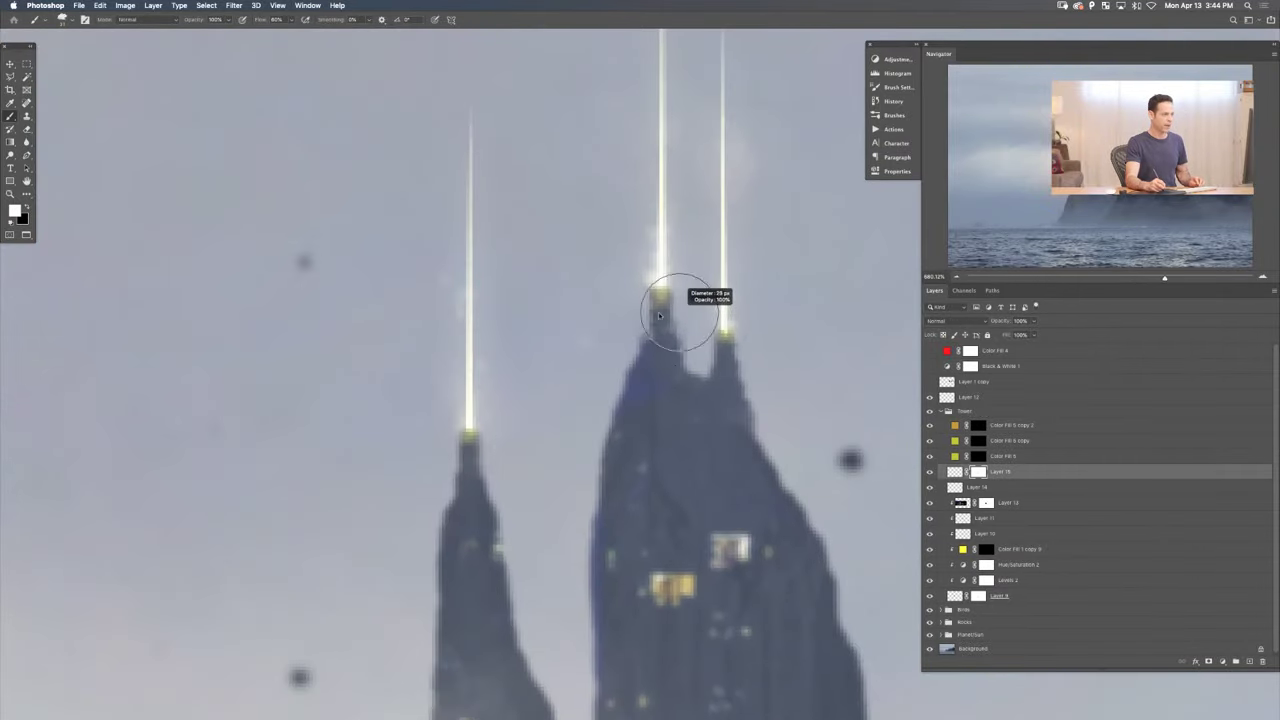
mouse_move(659, 316)
mouse_down()
mouse_move(662, 305)
mouse_move(694, 326)
mouse_up()
key(x)
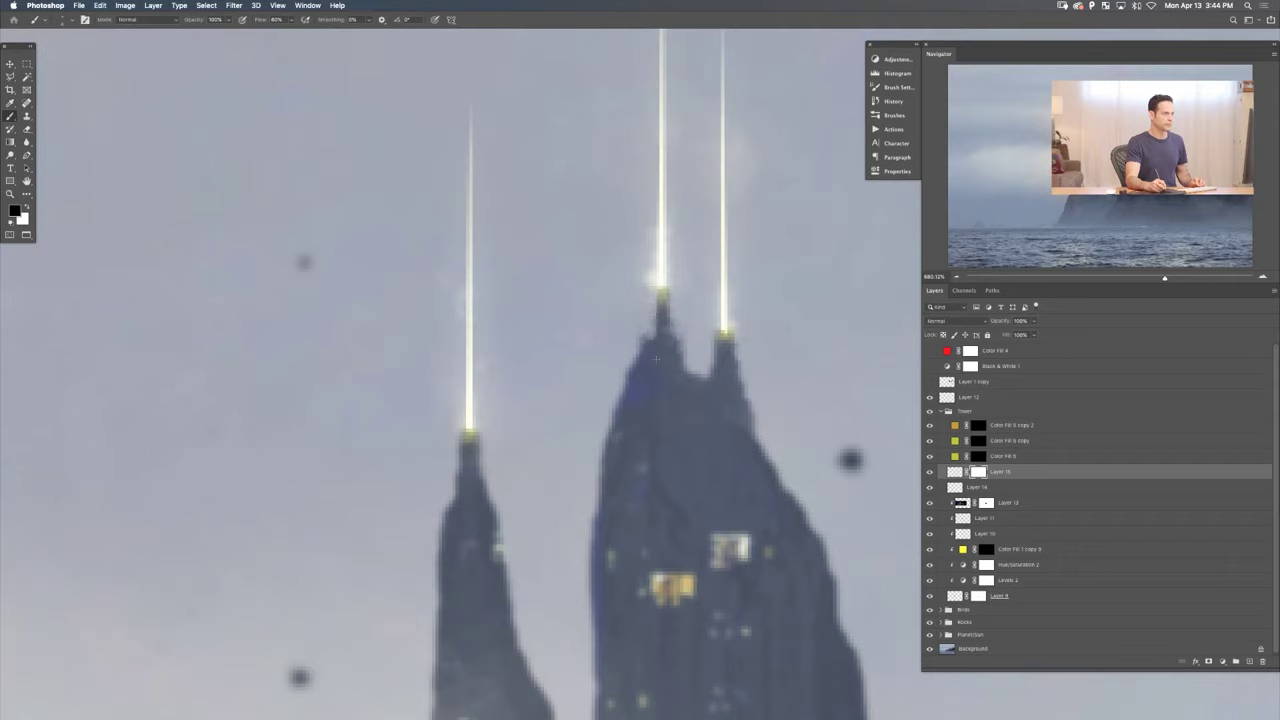
key(x)
scroll(696, 391, down, 10)
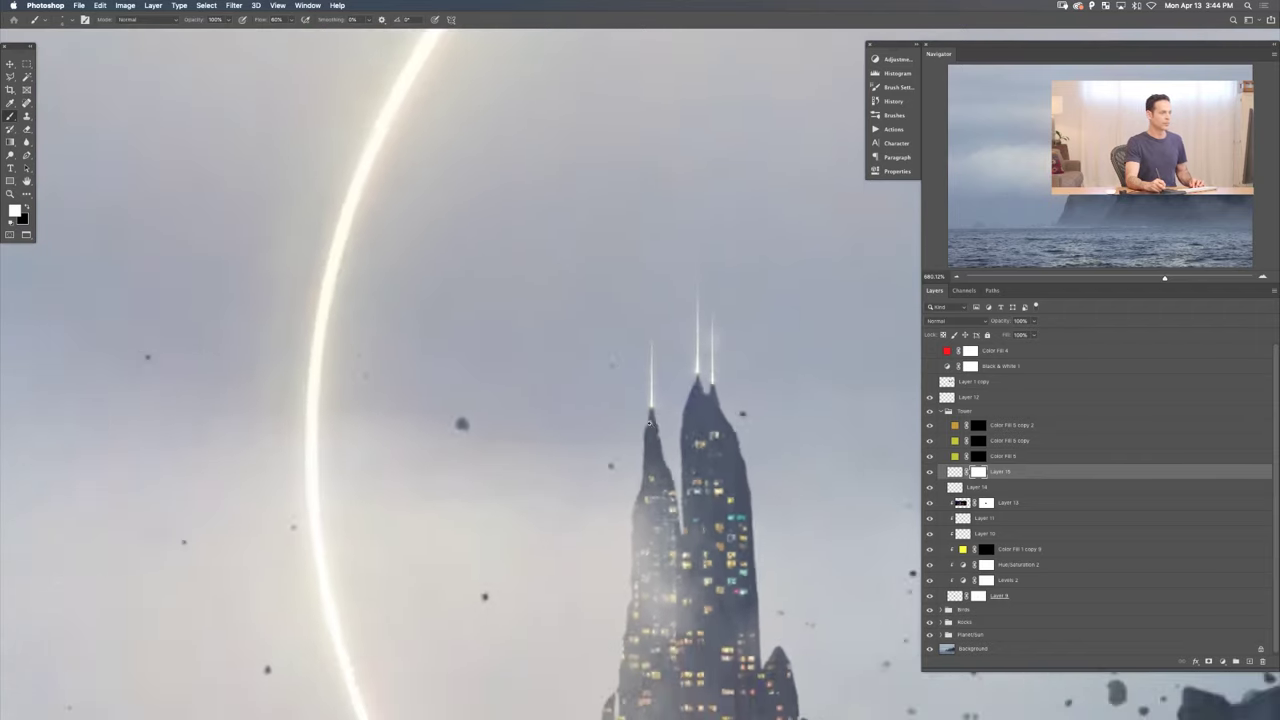
scroll(700, 469, down, 6)
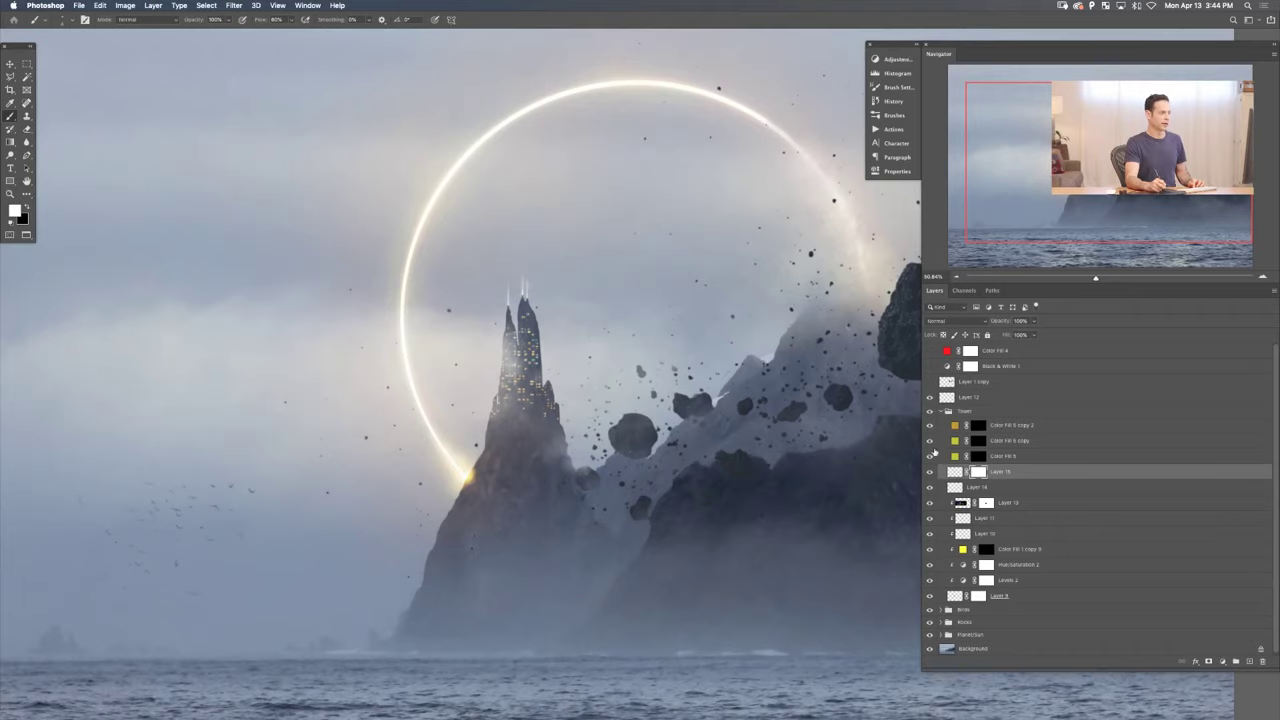
scroll(611, 185, up, 8)
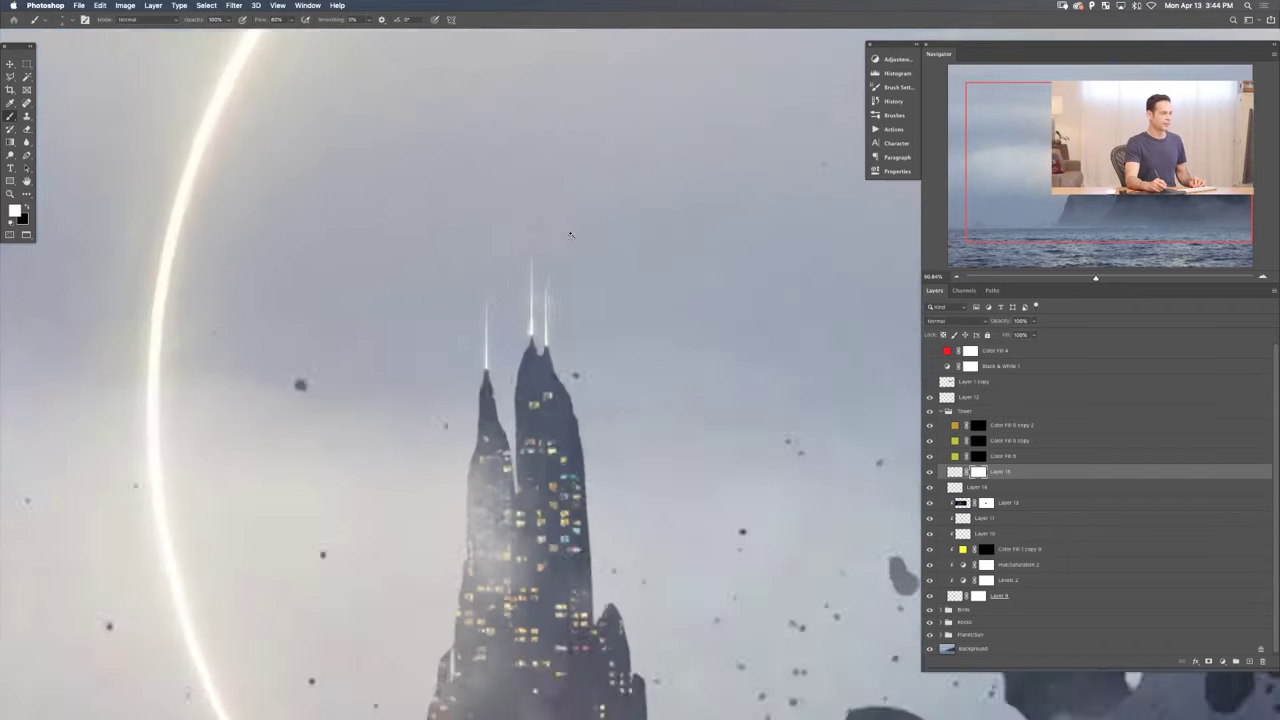
scroll(611, 185, up, 5)
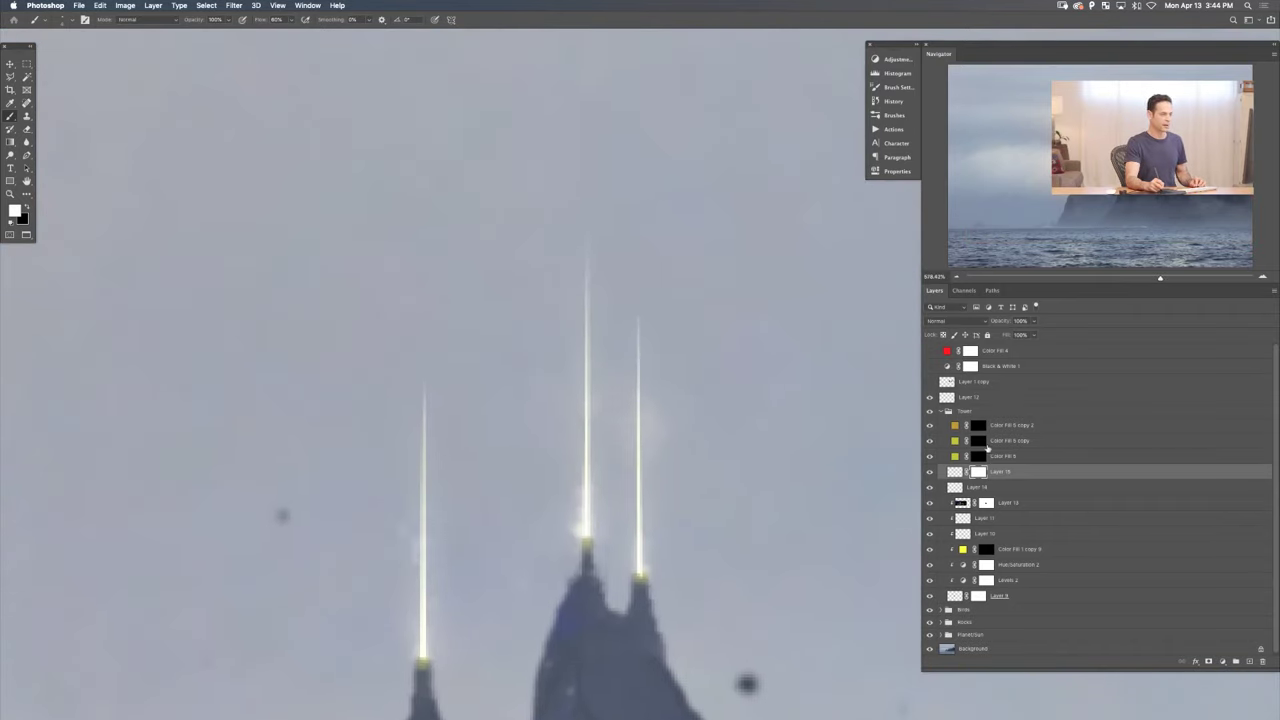
- Select a thin polygonal strip from the middle spire tip high into the sky
drag(978, 471, 978, 462)
key(w)
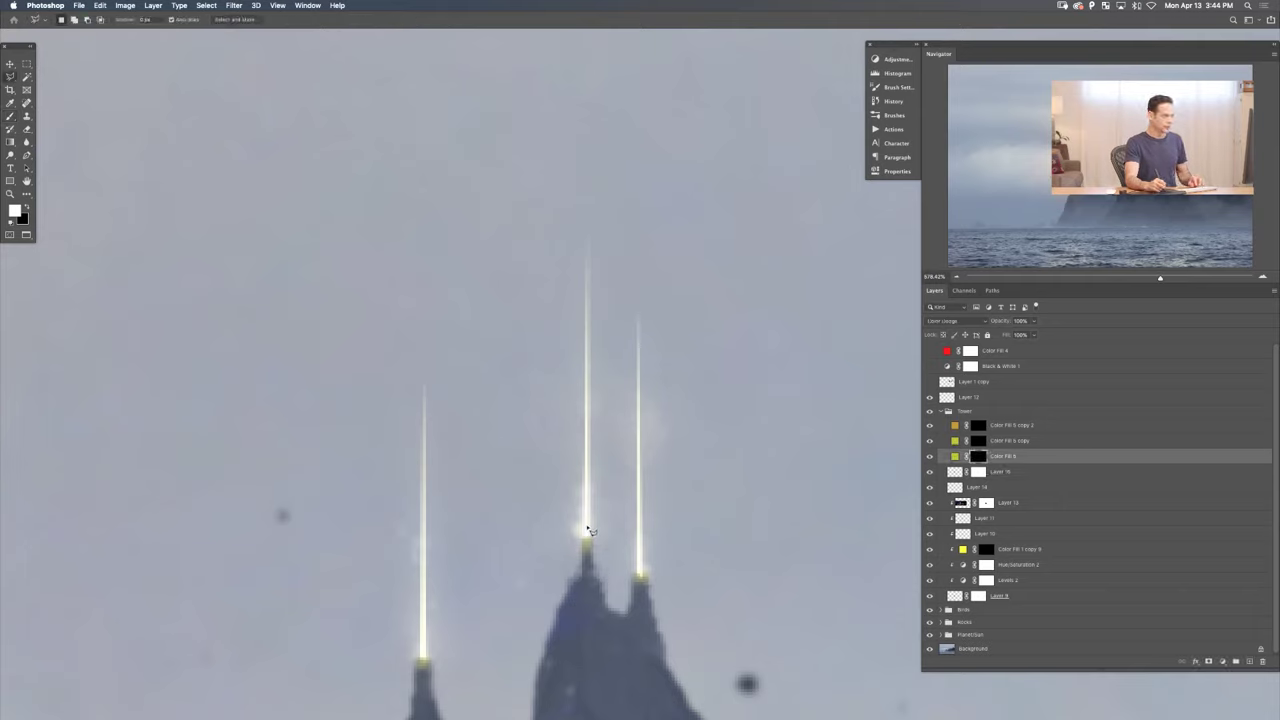
mouse_move(588, 534)
mouse_down()
mouse_move(571, 179)
mouse_move(590, 161)
mouse_up()
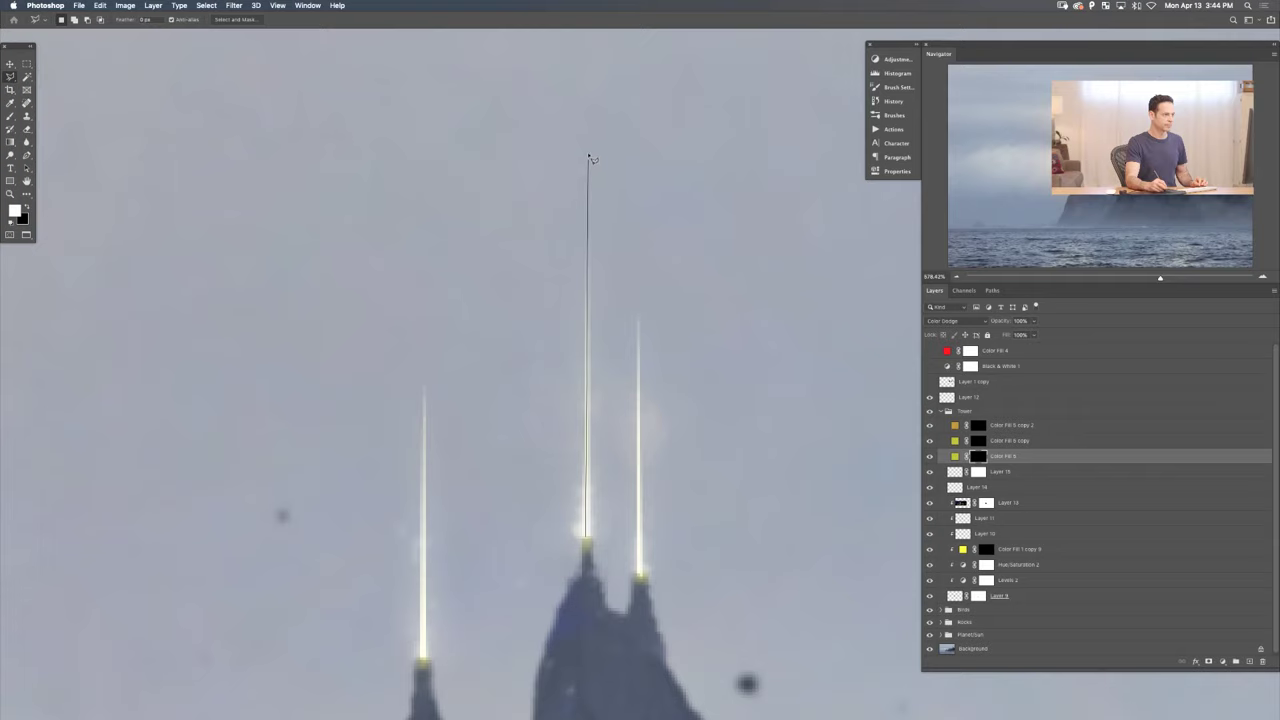
click(589, 159)
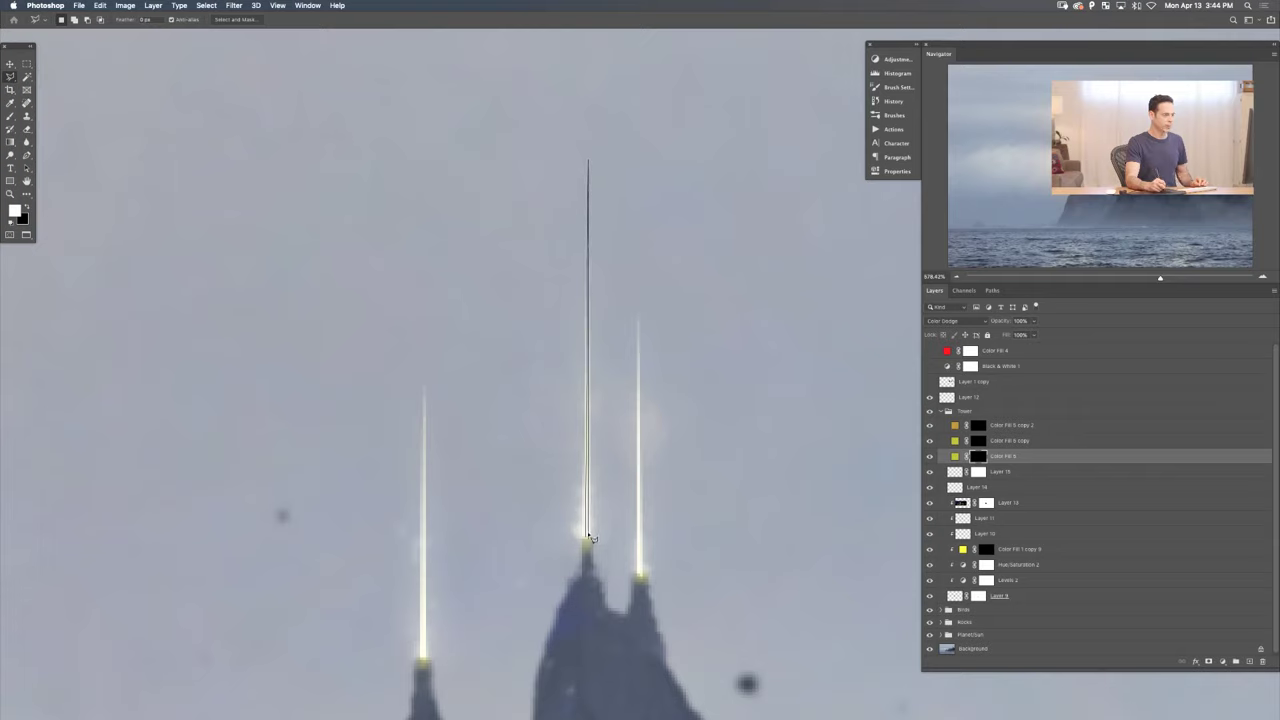
click(589, 537)
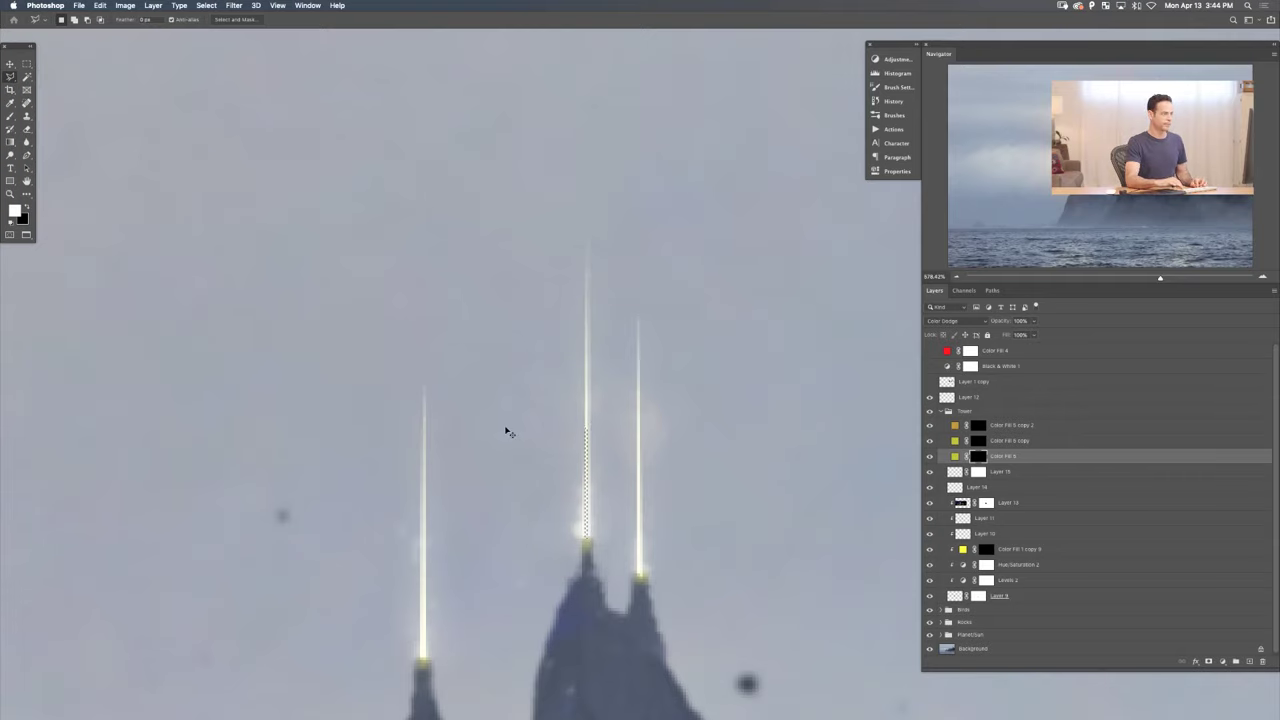
- Paint the middle beam upward inside the strip on the Color Fill 6 mask, then fit the image
key(super+plus)
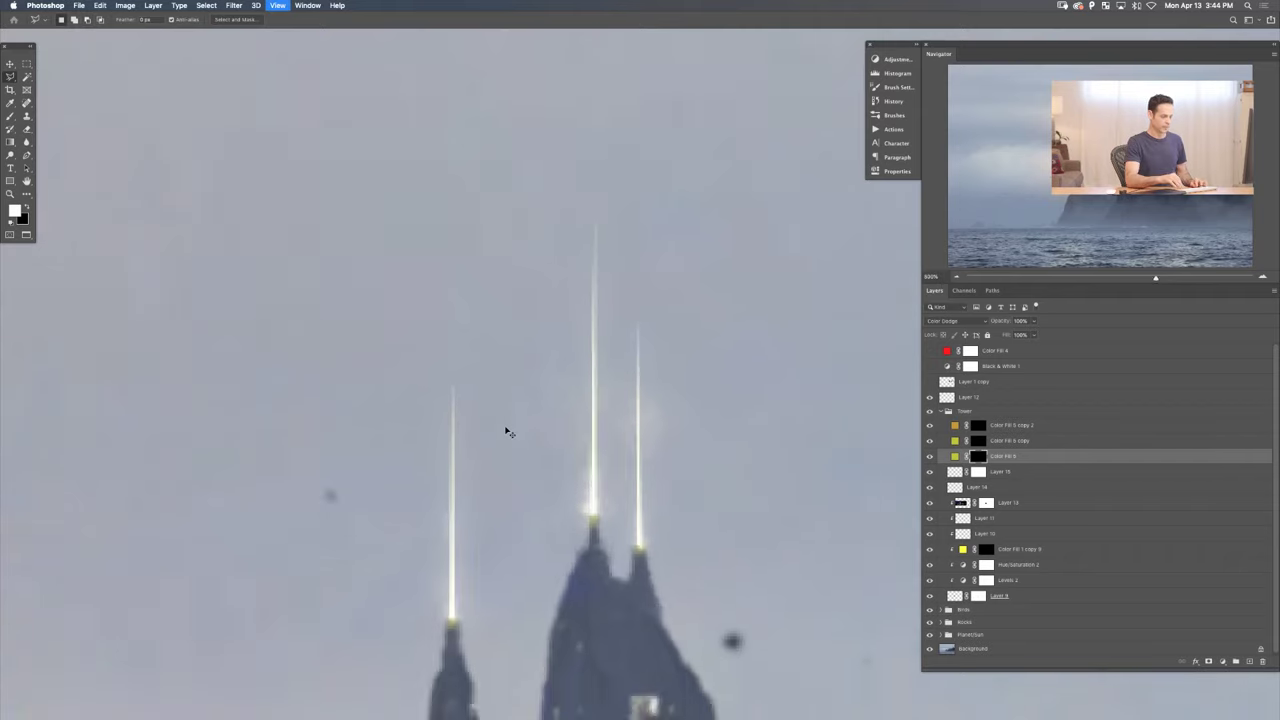
key(super+minus)
key(super+minus)
key(super+minus)
key(super+minus)
key(super+minus)
key(super+minus)
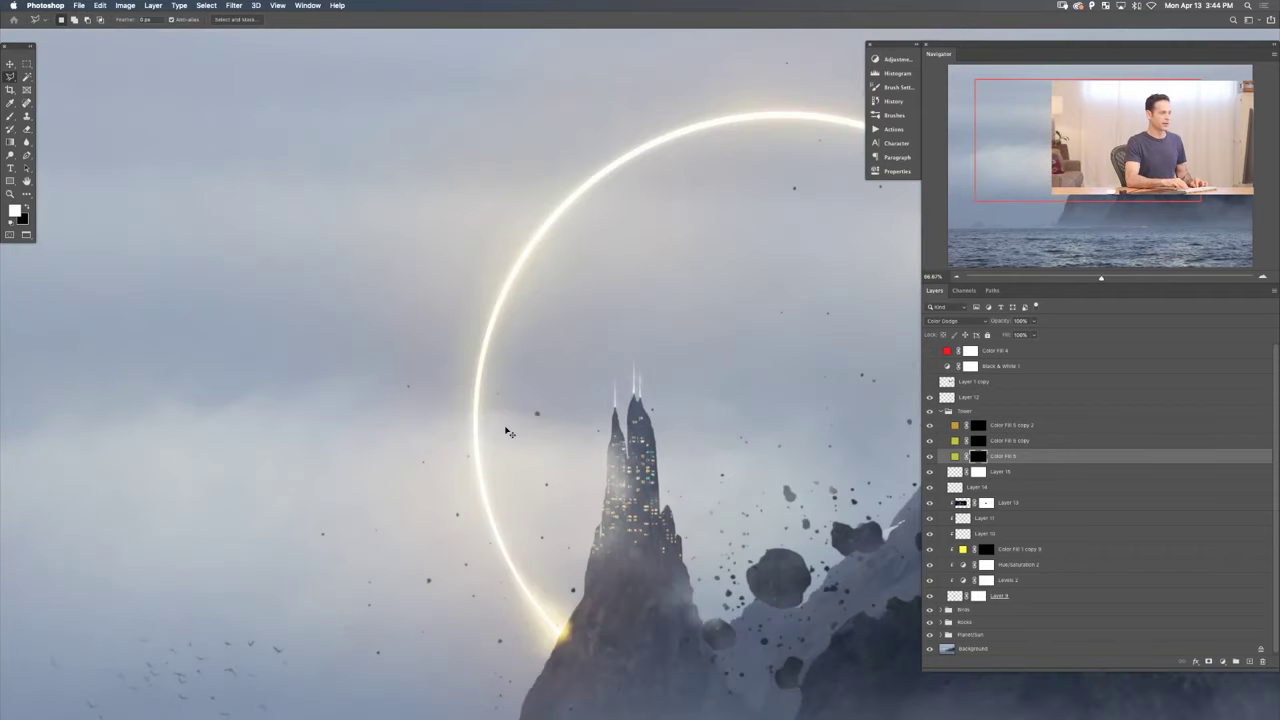
key(super+plus)
key(super+plus)
key(super+plus)
key(super+plus)
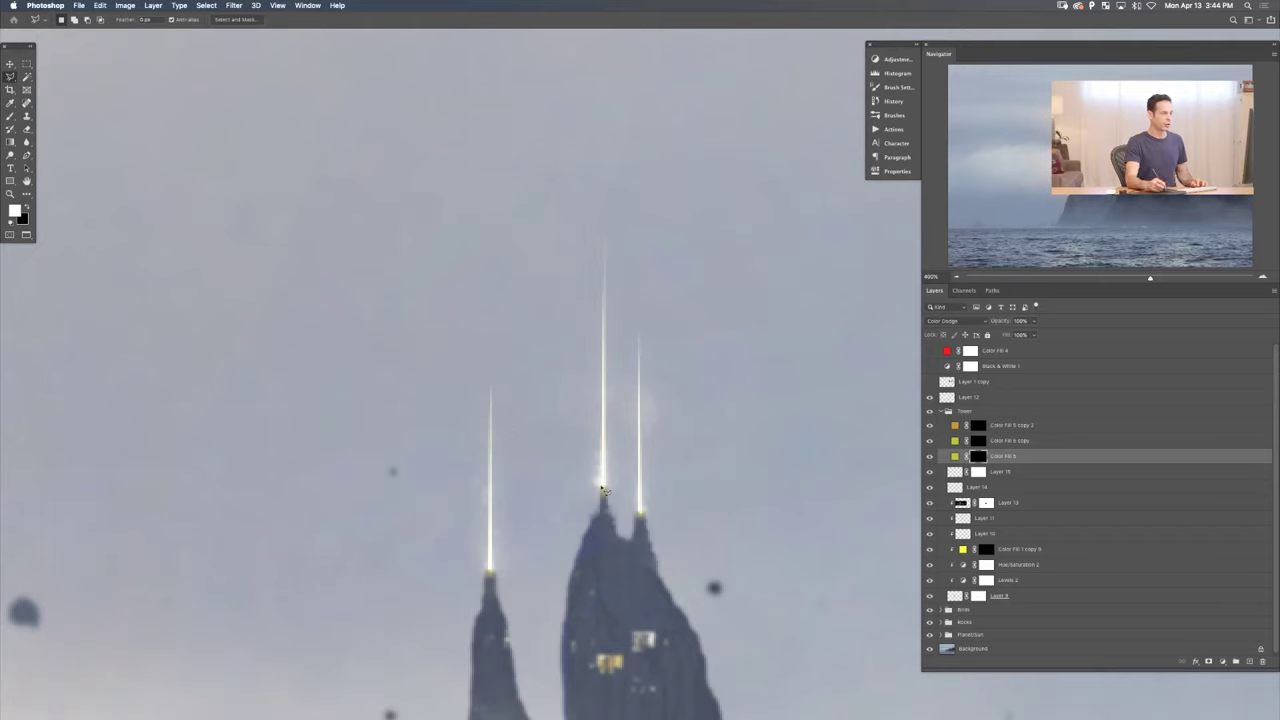
mouse_move(603, 486)
mouse_down()
mouse_move(589, 267)
mouse_move(602, 203)
mouse_move(604, 488)
mouse_up()
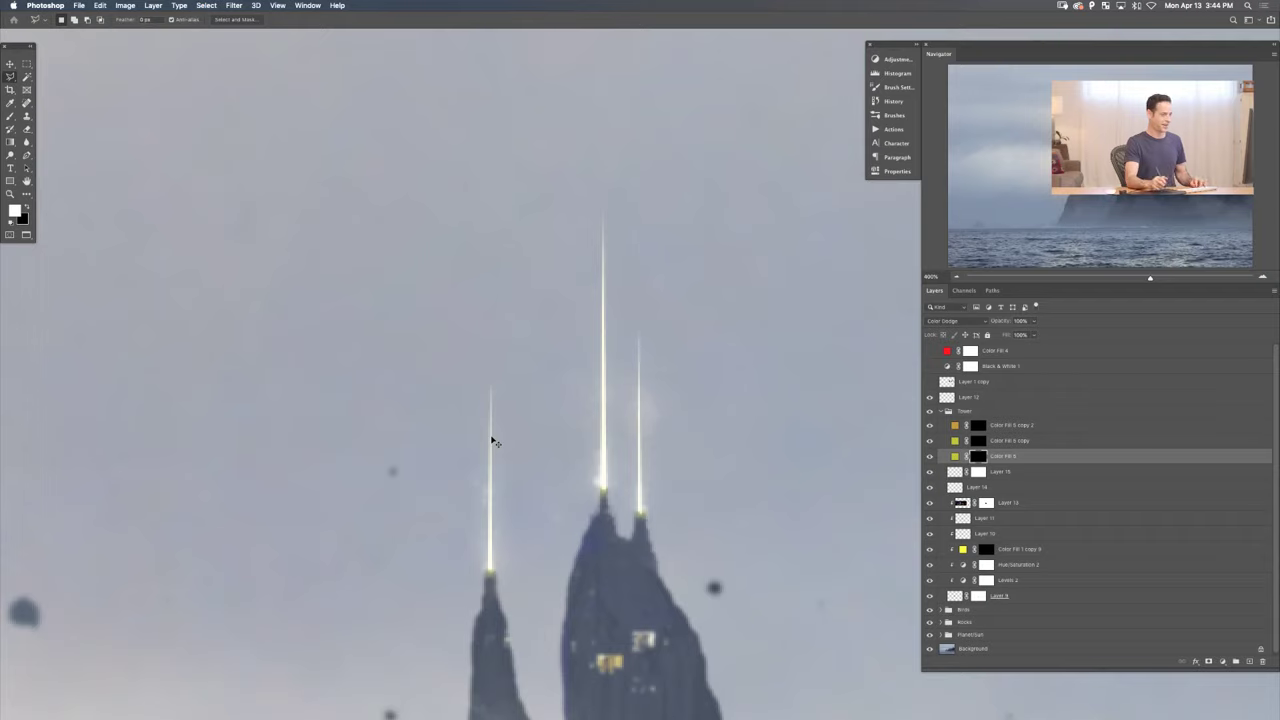
key(super+minus)
key(super+minus)
key(super+minus)
key(super+minus)
key(super+minus)
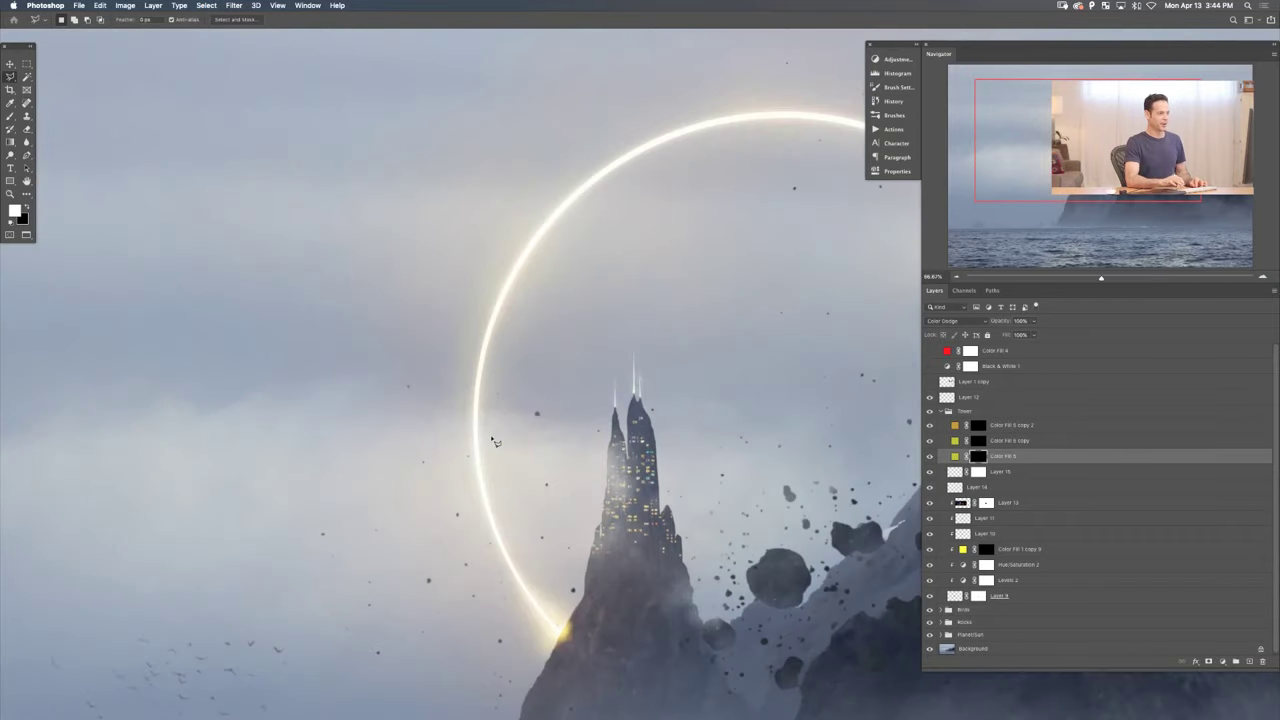
key(super+minus)
key(super+minus)
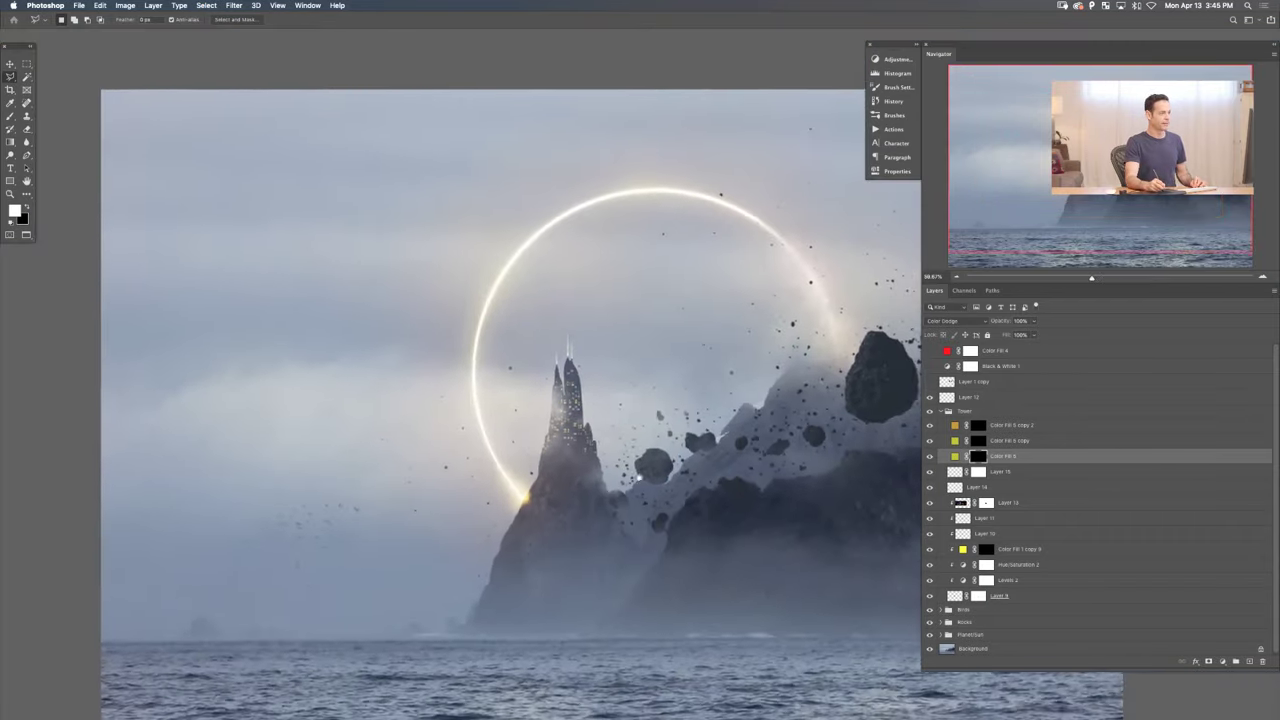
scroll(630, 370, right, 3)
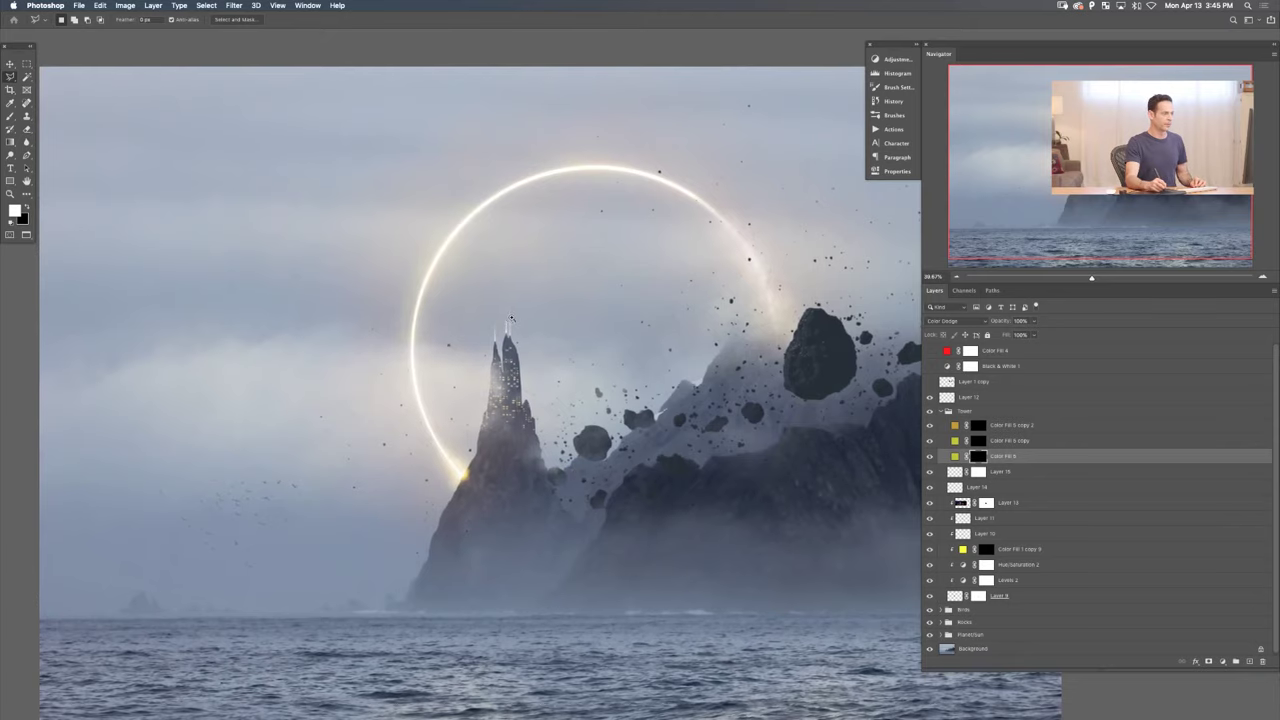
scroll(510, 318, up, 6)
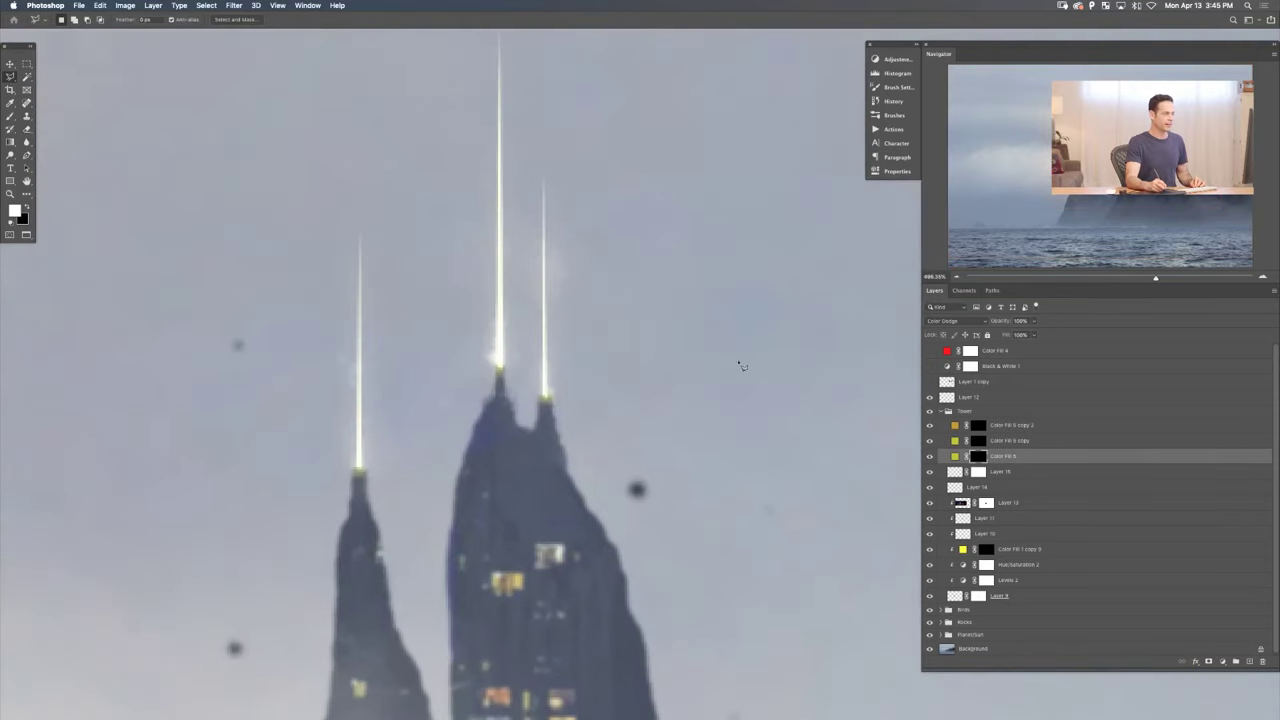
- Paint white extra glow beside the middle spire tip on the Color Fill 6 copy 2 mask
click(929, 425)
click(929, 425)
click(970, 425)
key(b)
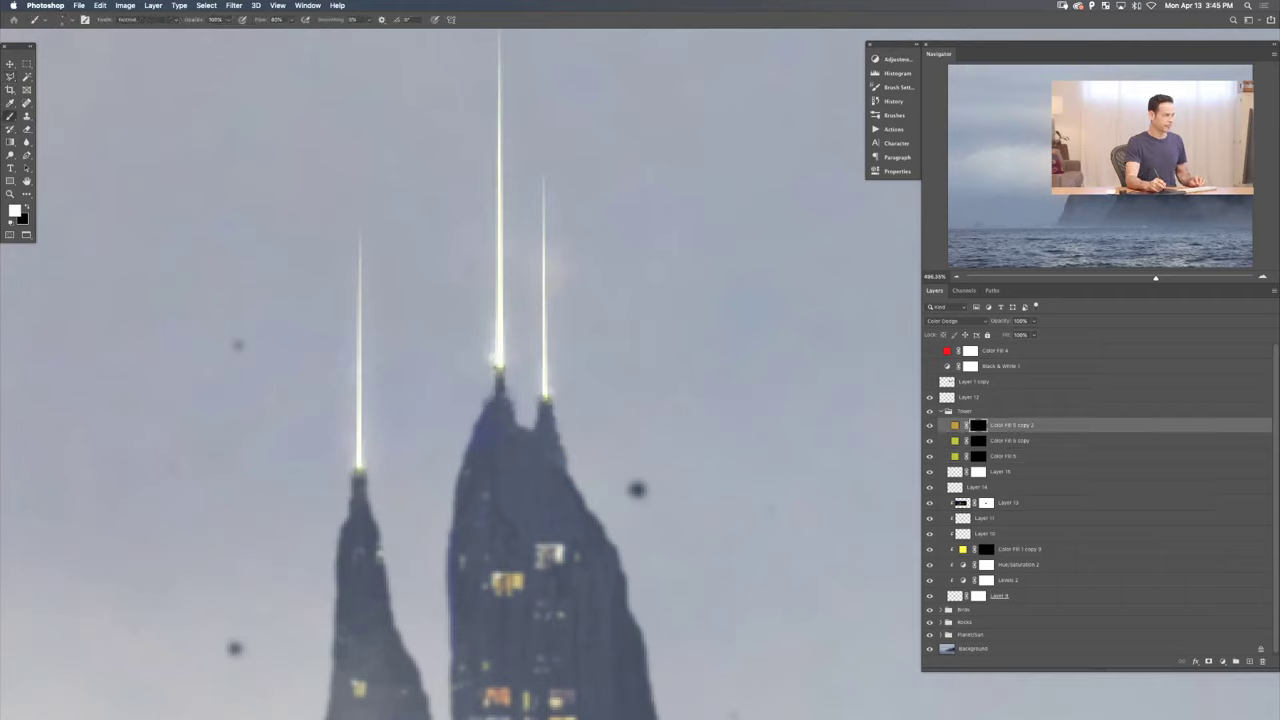
key(x)
key(x)
drag(488, 364, 480, 345)
key(x)
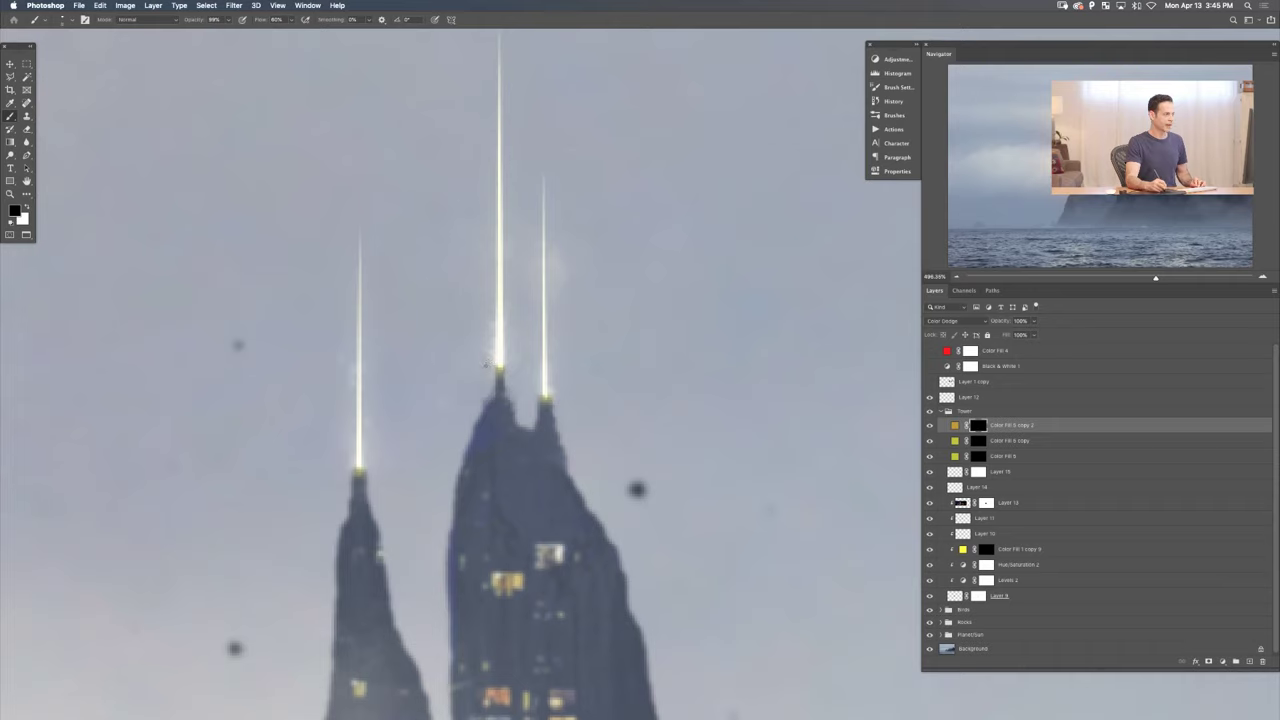
key(x)
key(x)
scroll(545, 390, down, 10)
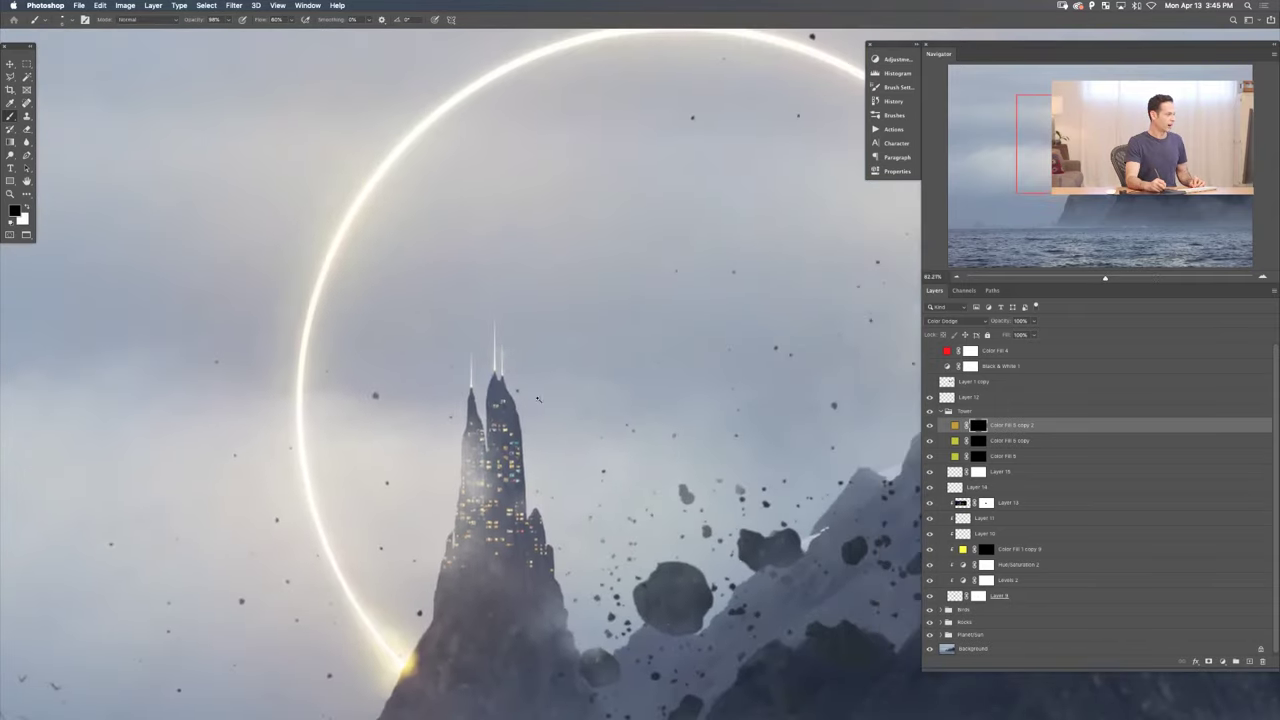
scroll(538, 399, down, 6)
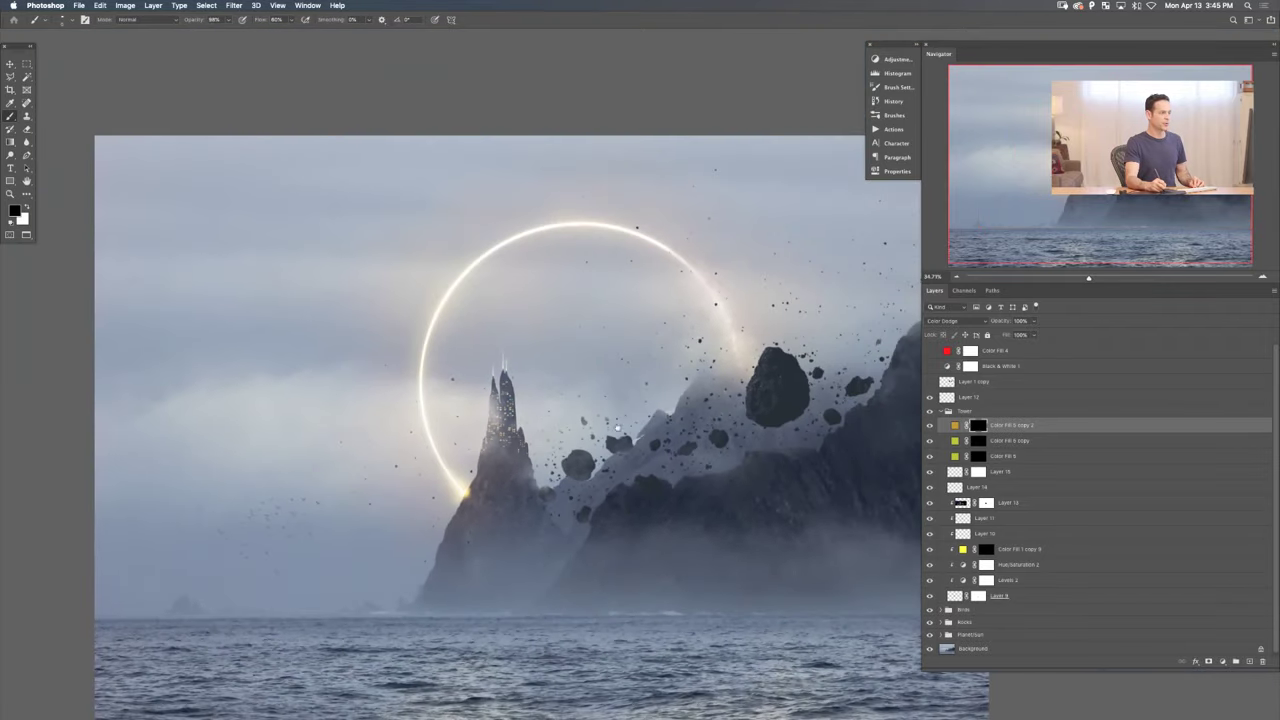
drag(618, 428, 563, 423)
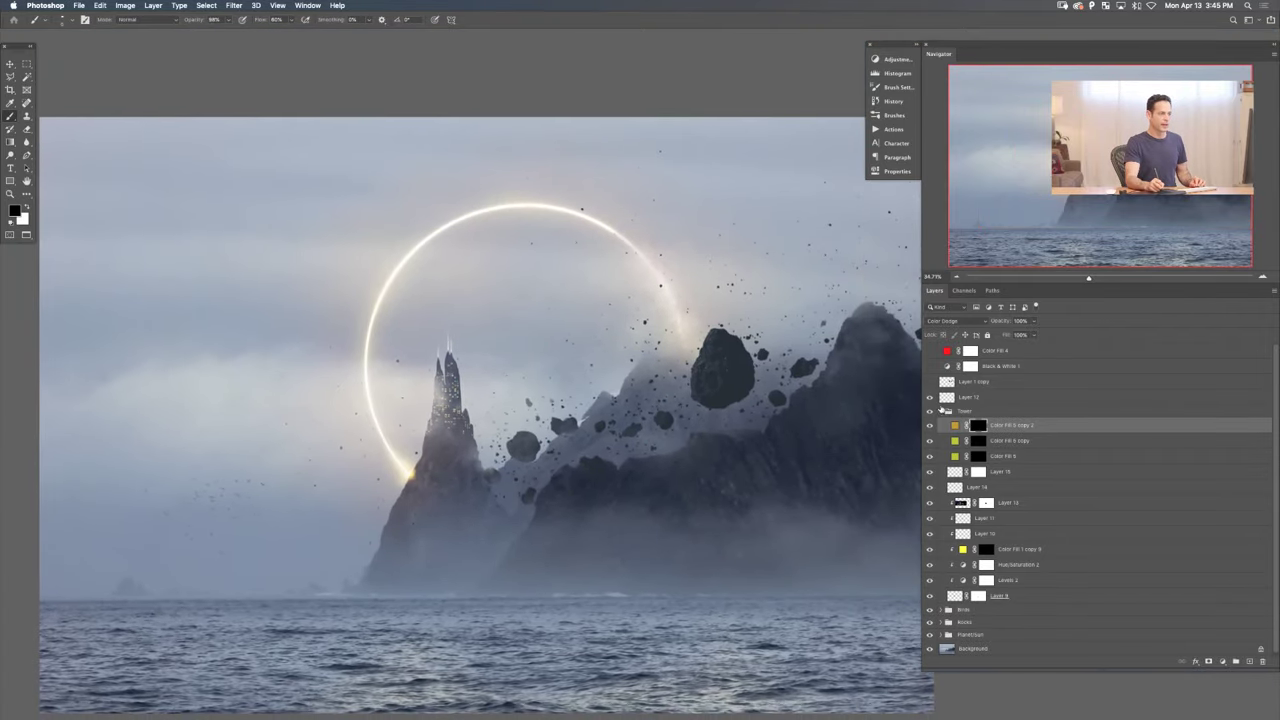
- Collapse the Tower group and toggle its visibility to compare the scene
click(942, 411)
click(930, 411)
click(930, 411)
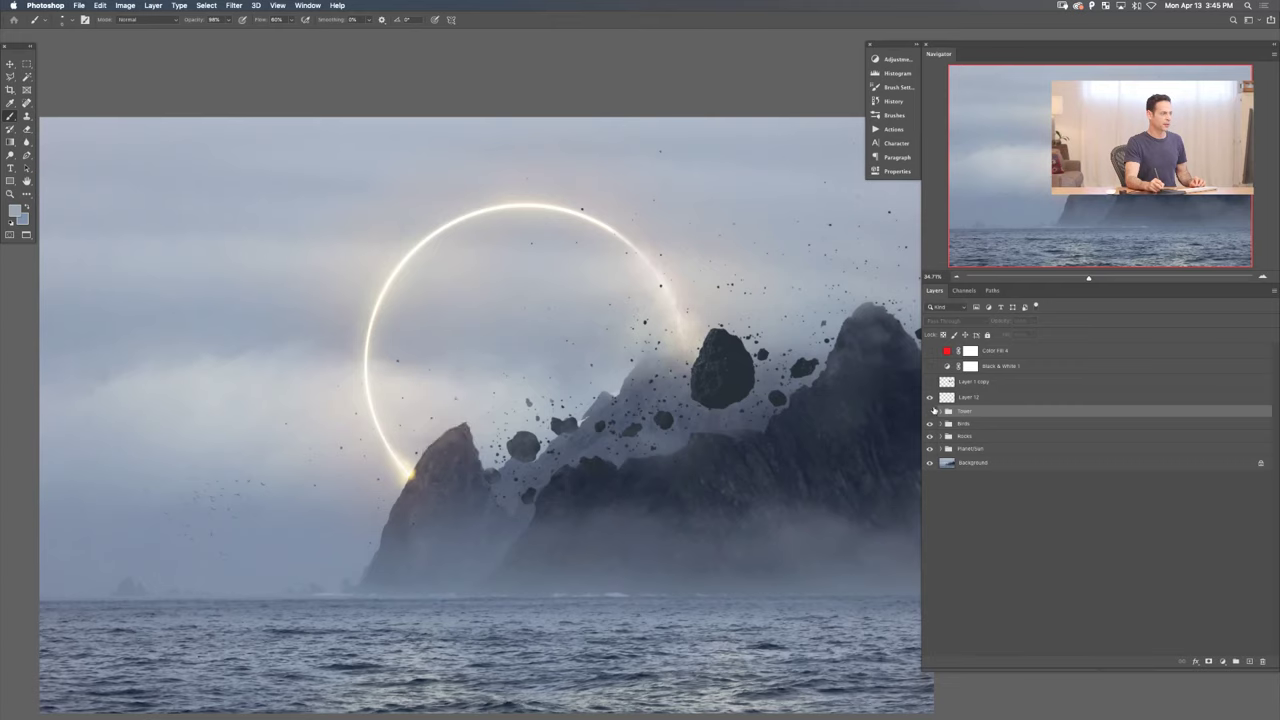
drag(760, 497, 734, 466)
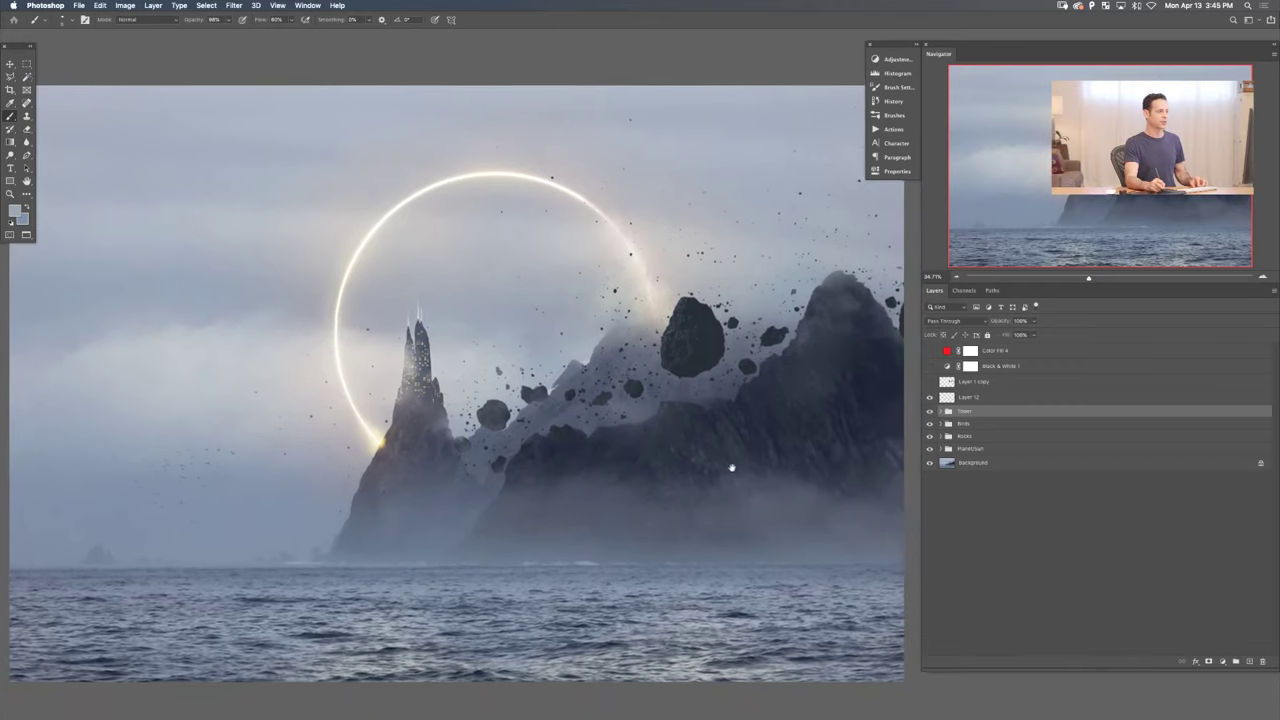
click(930, 411)
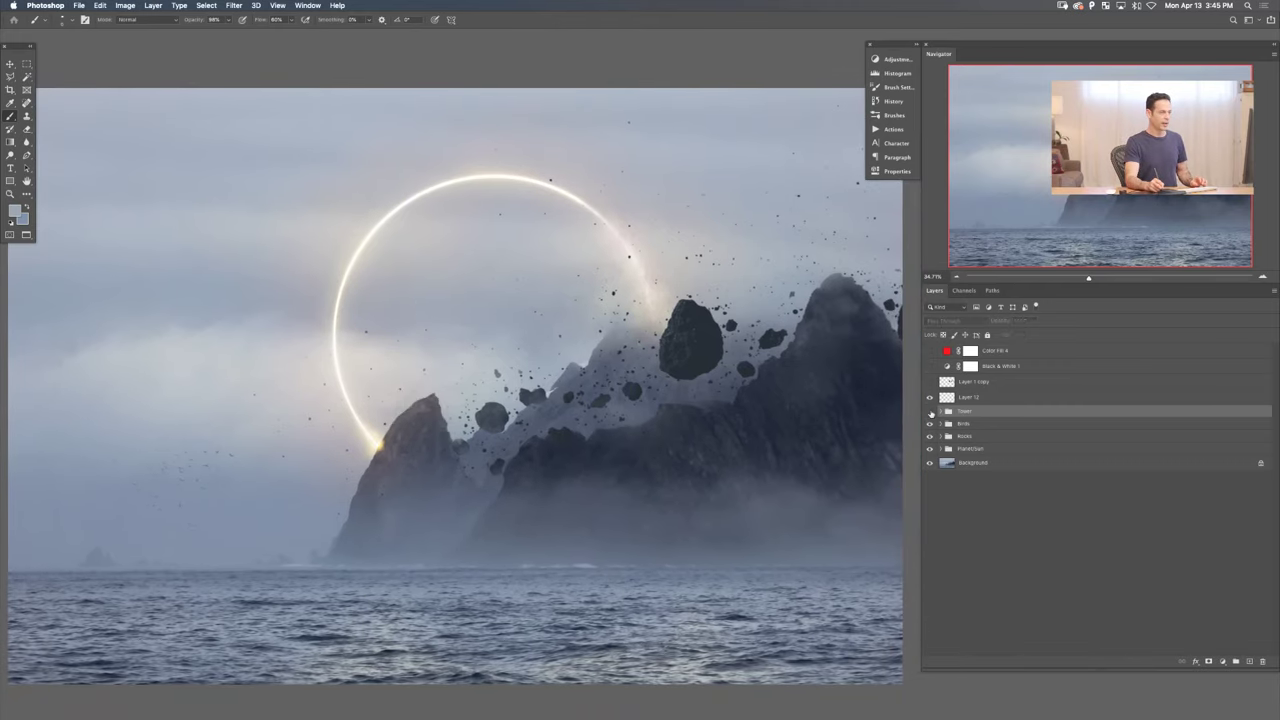
click(930, 411)
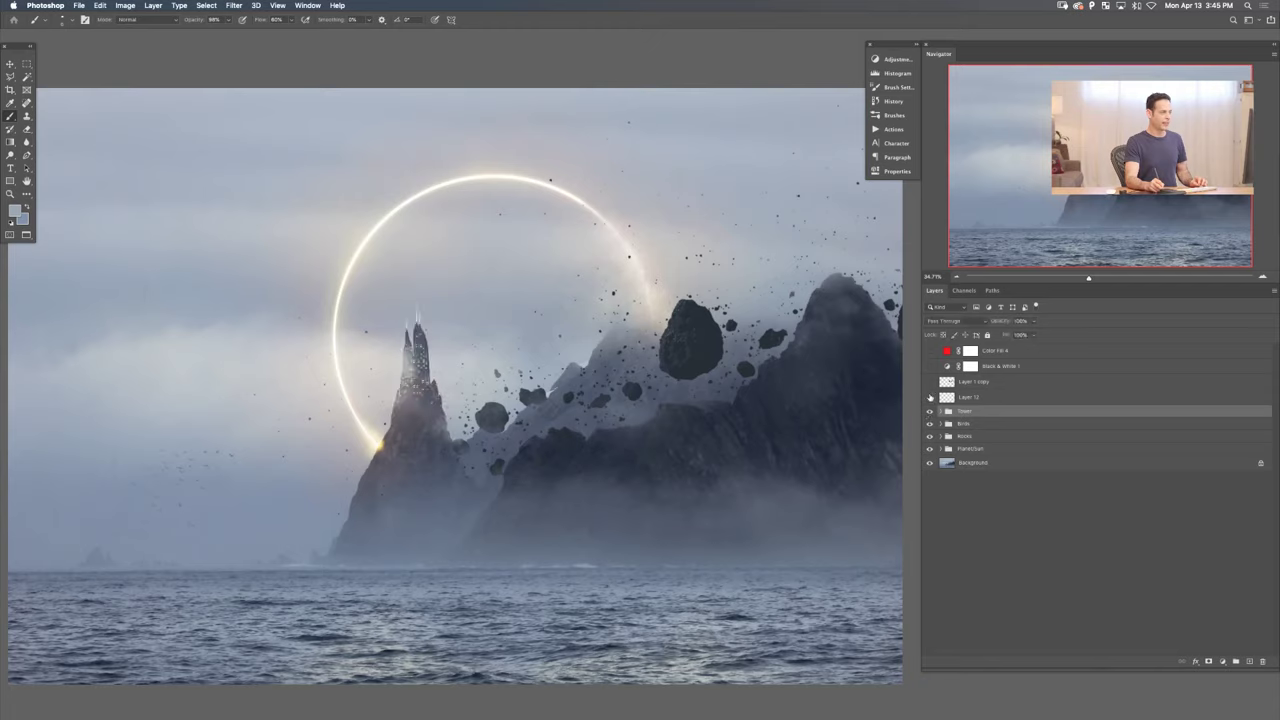
- Delete the leftover Layer 12 and Layer 1 copy layers
click(970, 397)
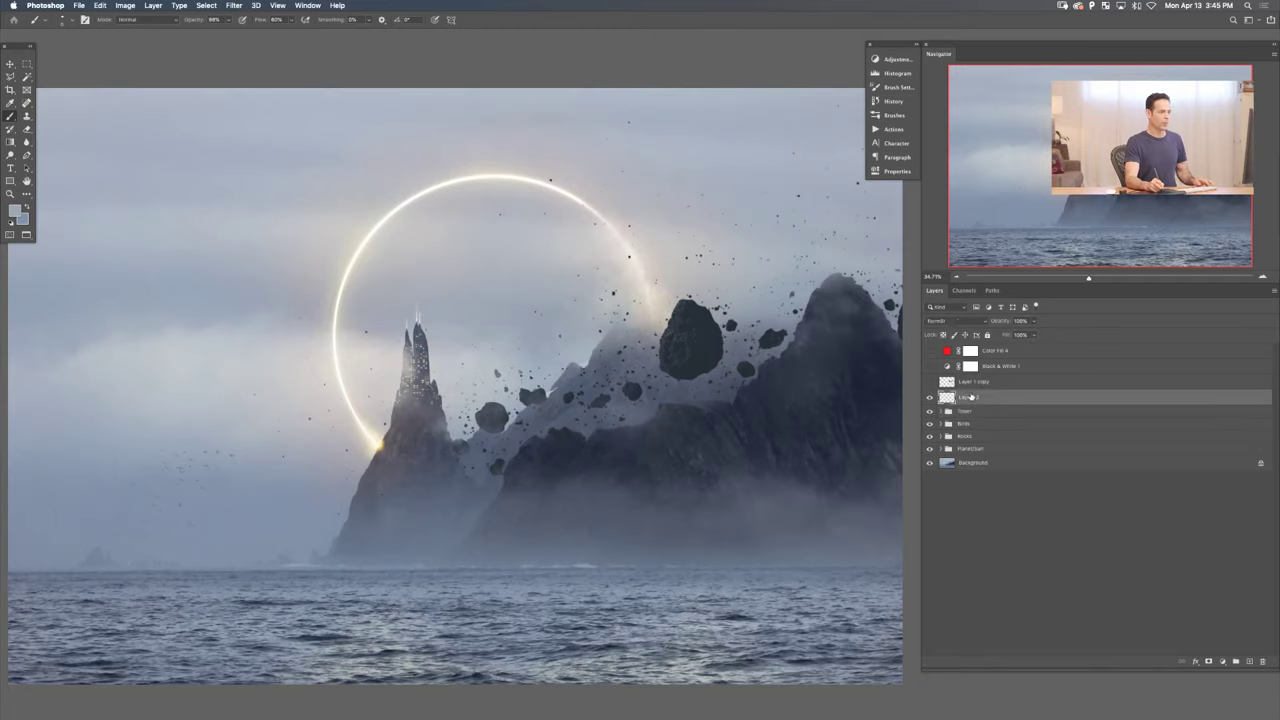
key(BackSpace)
click(930, 382)
click(930, 382)
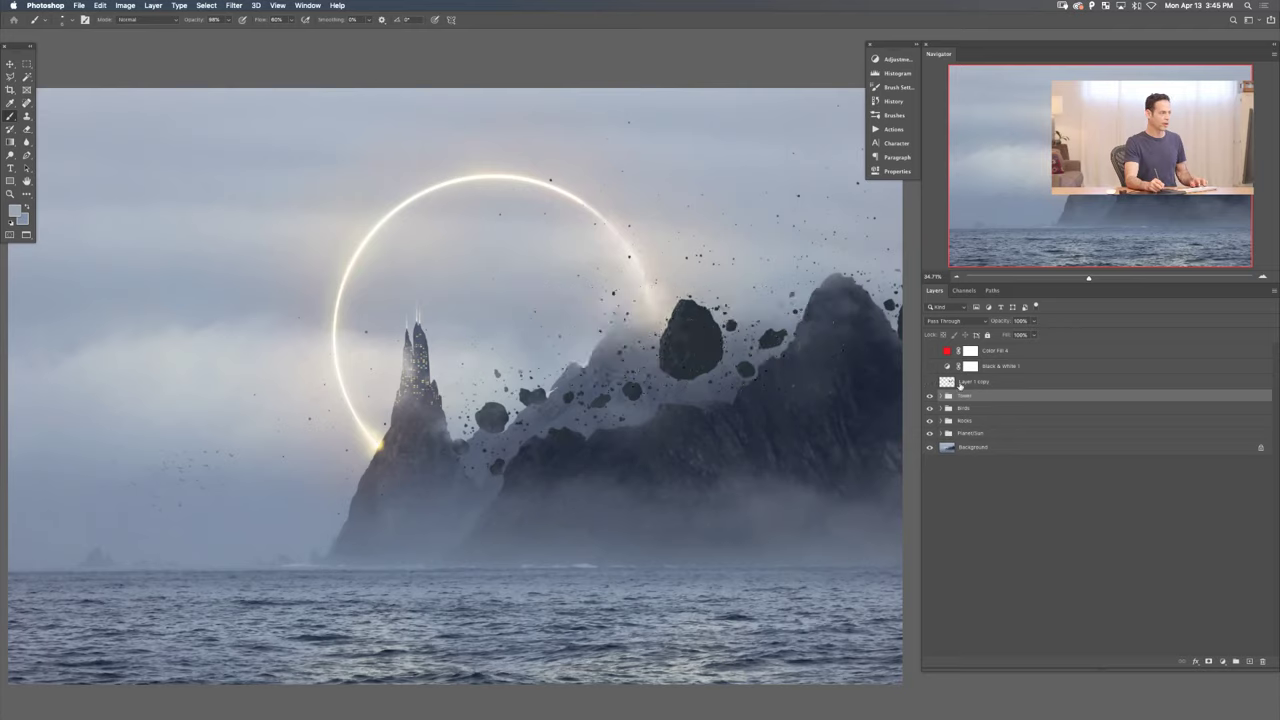
click(975, 381)
key(BackSpace)
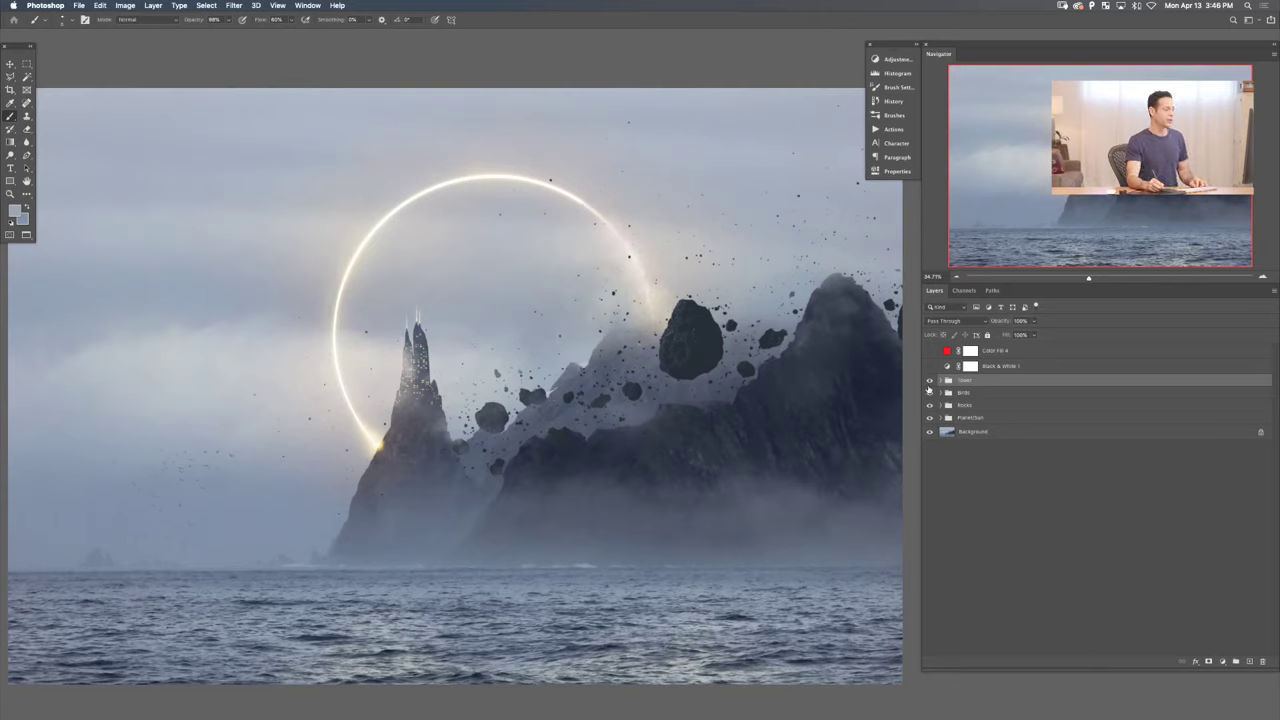
- Hide the Tower, Birds, Rocks and planet groups, and delete Black & White 1 and Color Fill 4
drag(929, 391, 930, 418)
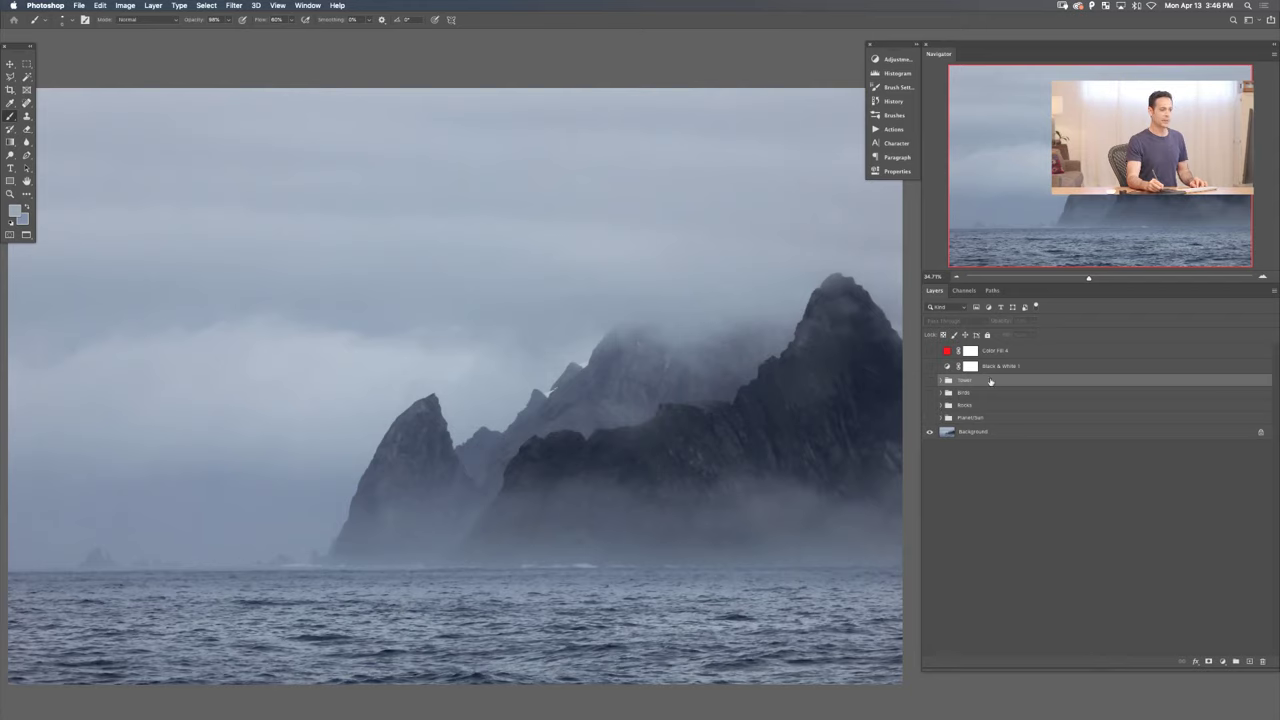
click(1002, 366)
shift+click(1008, 352)
key(Delete)
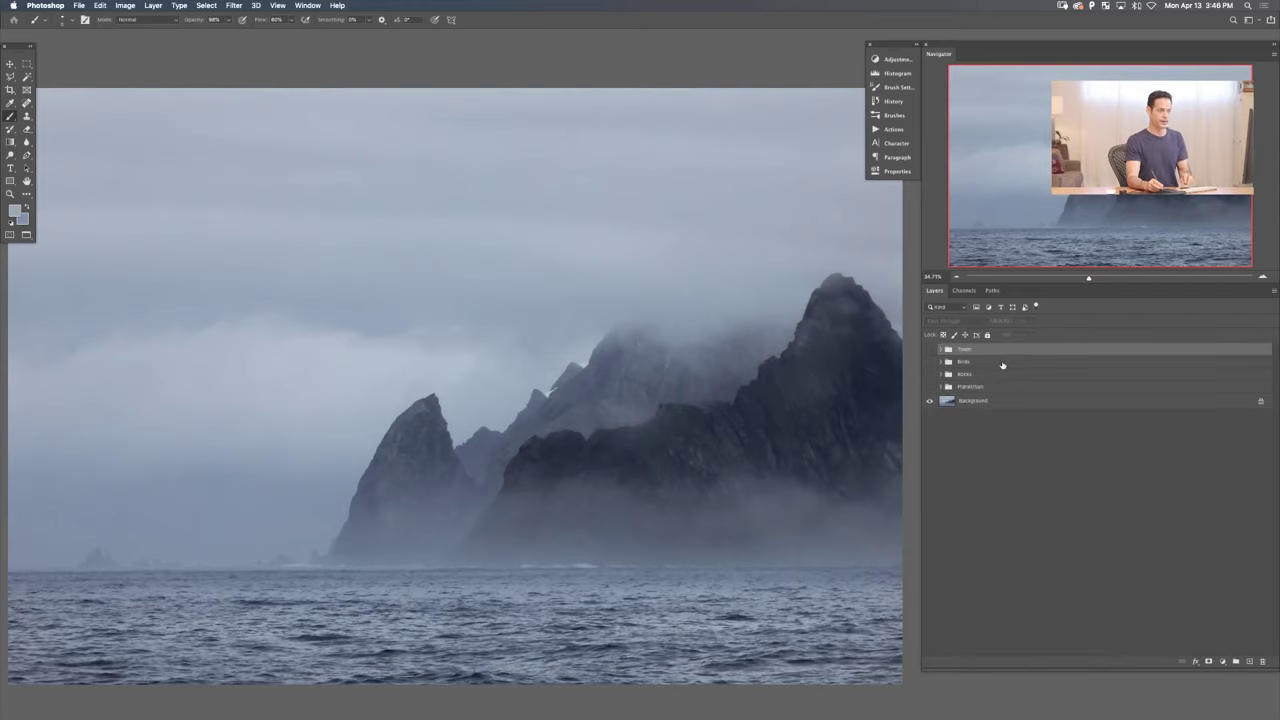
- Add new Layer 16 and fill it via Apply Image with Merged source, Normal blending
click(1248, 662)
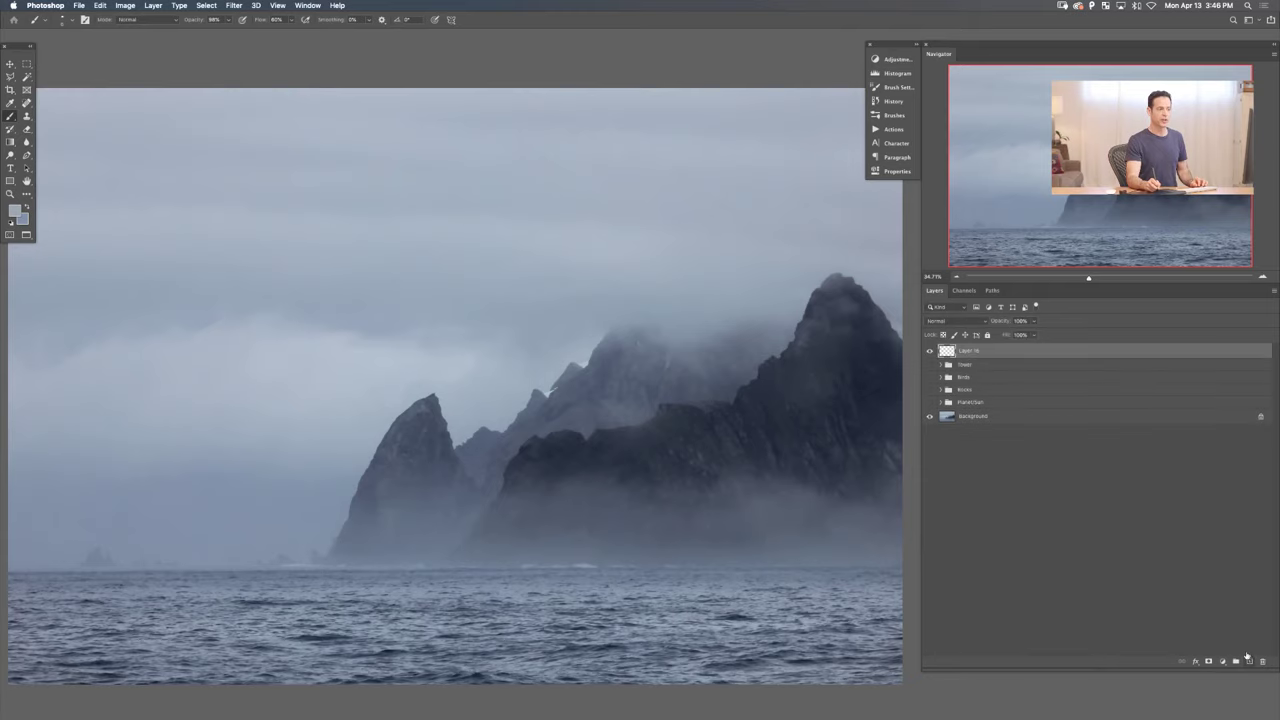
click(125, 5)
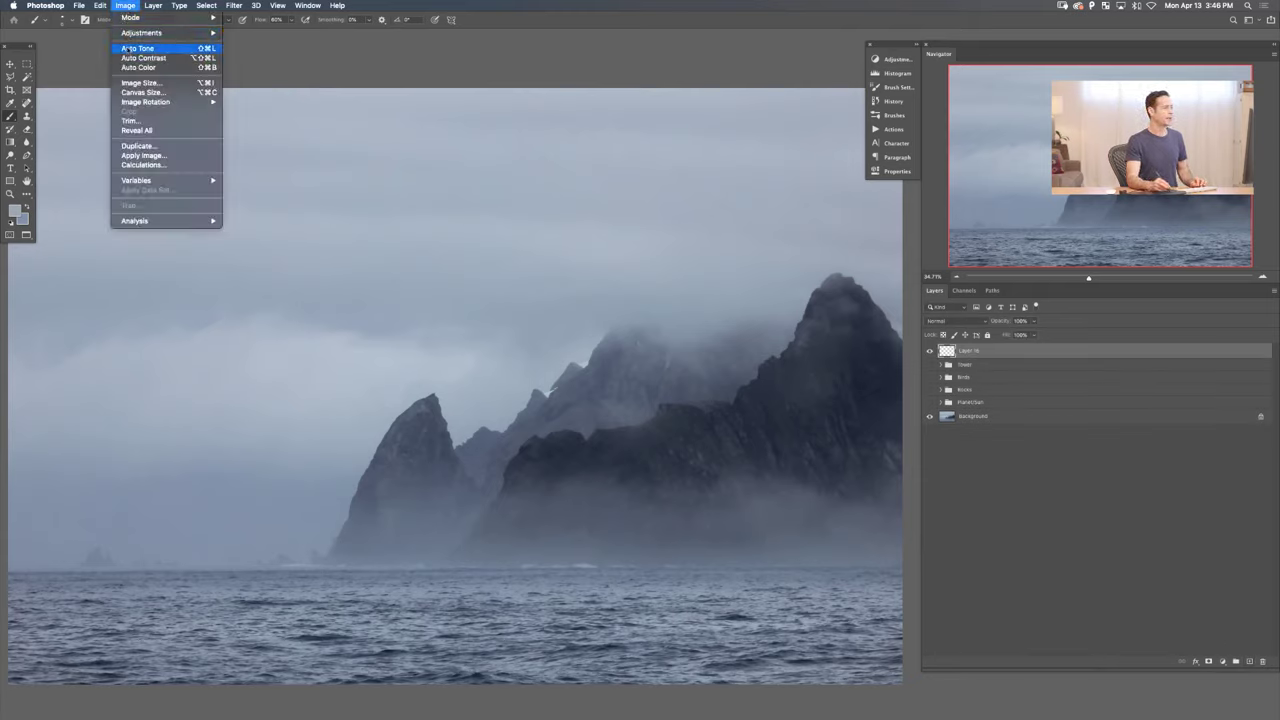
click(135, 156)
click(594, 233)
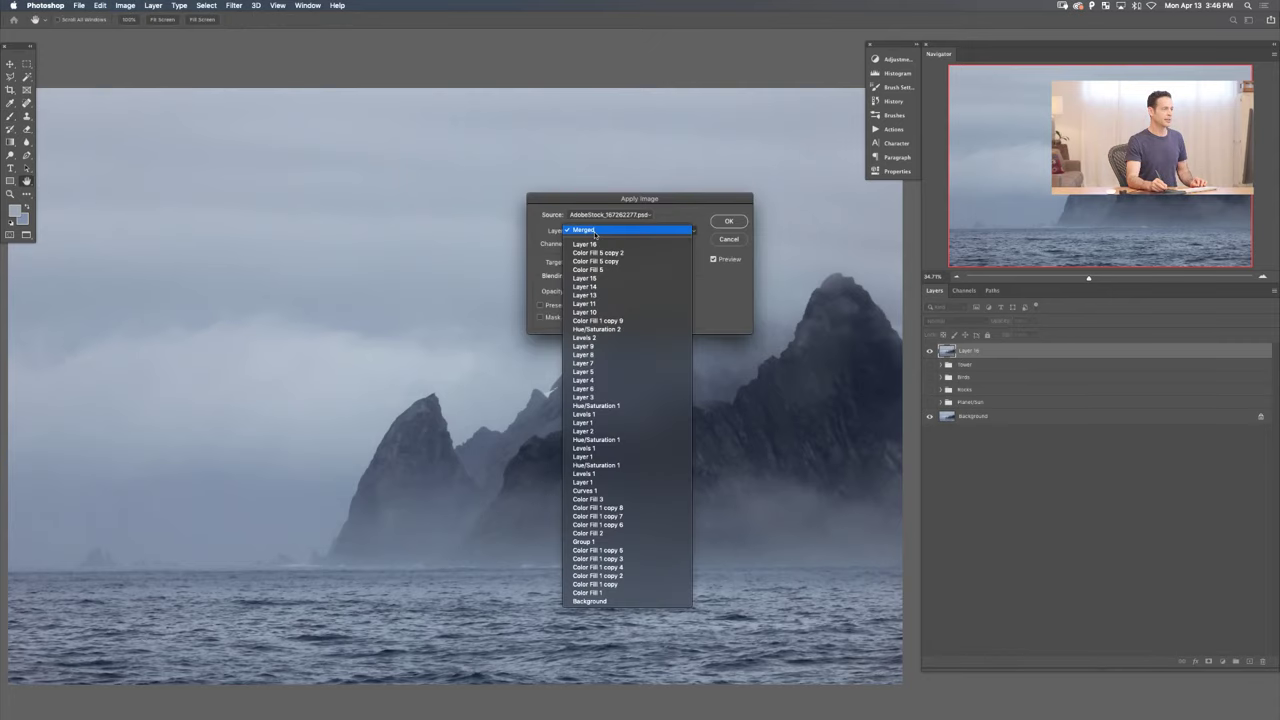
click(598, 231)
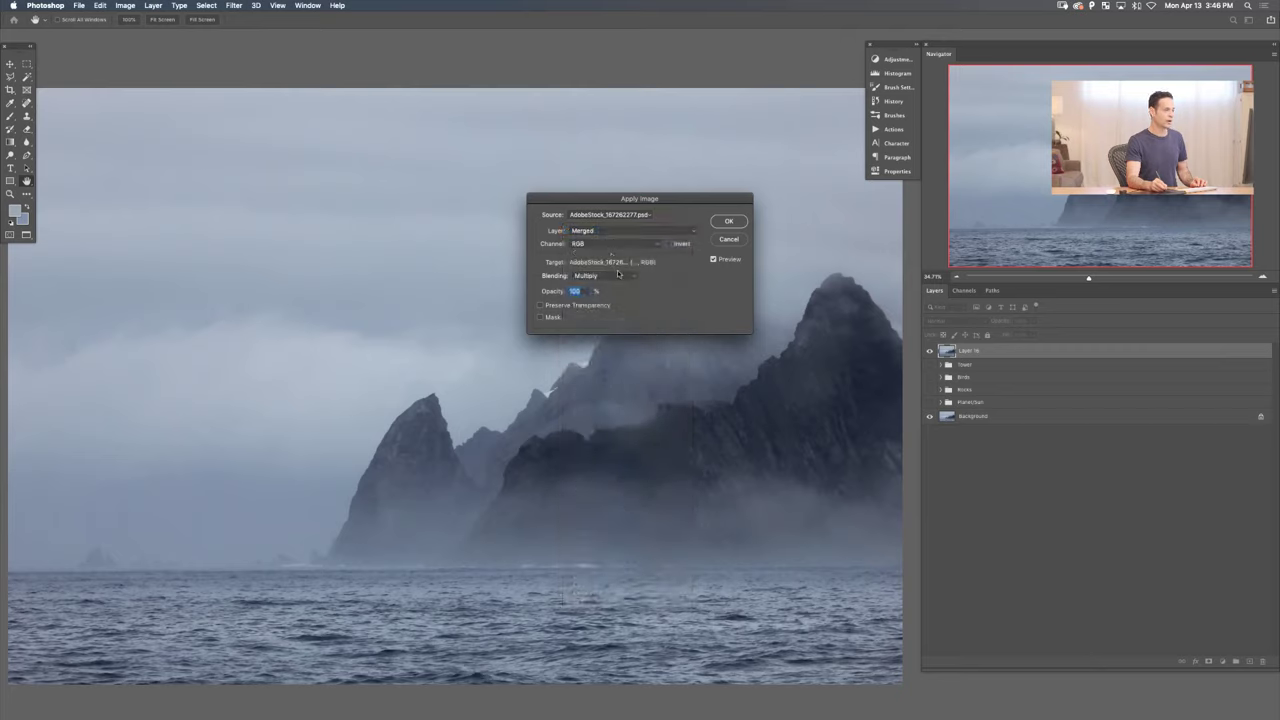
click(609, 278)
click(605, 256)
click(729, 222)
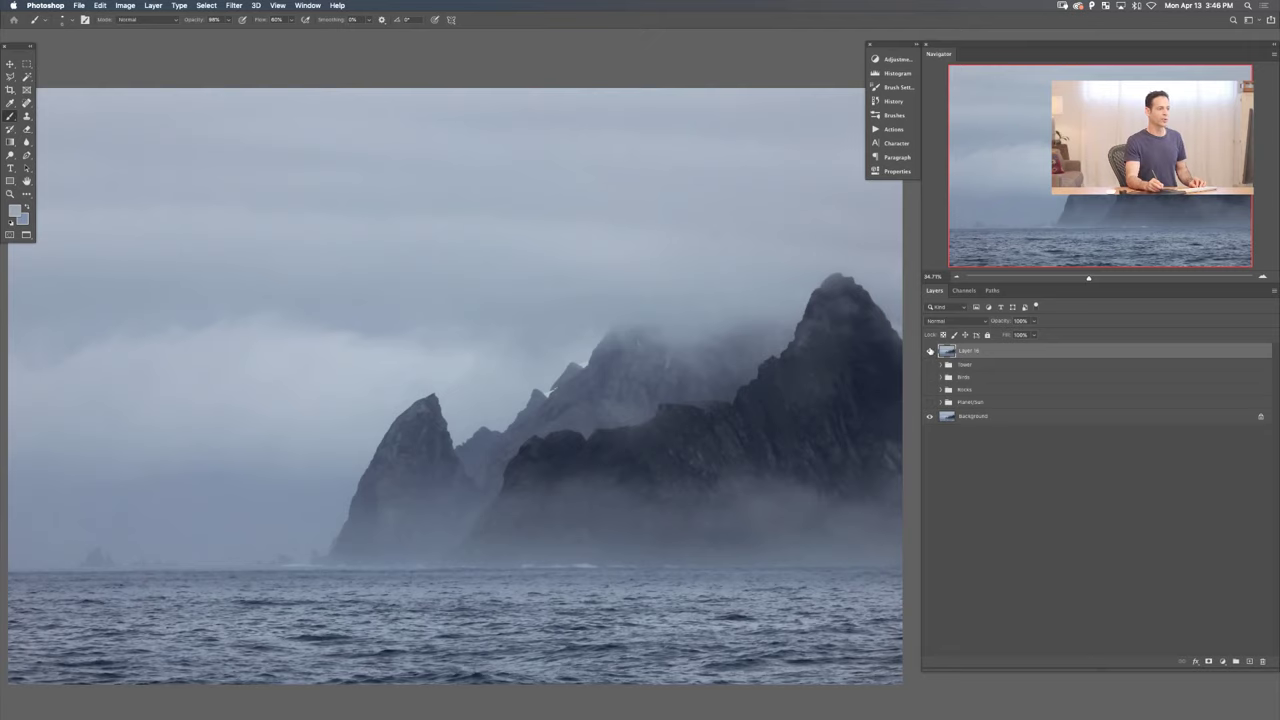
- Show the ring with its glow and colour fills off, and stamp it as Layer 17
click(930, 351)
click(929, 402)
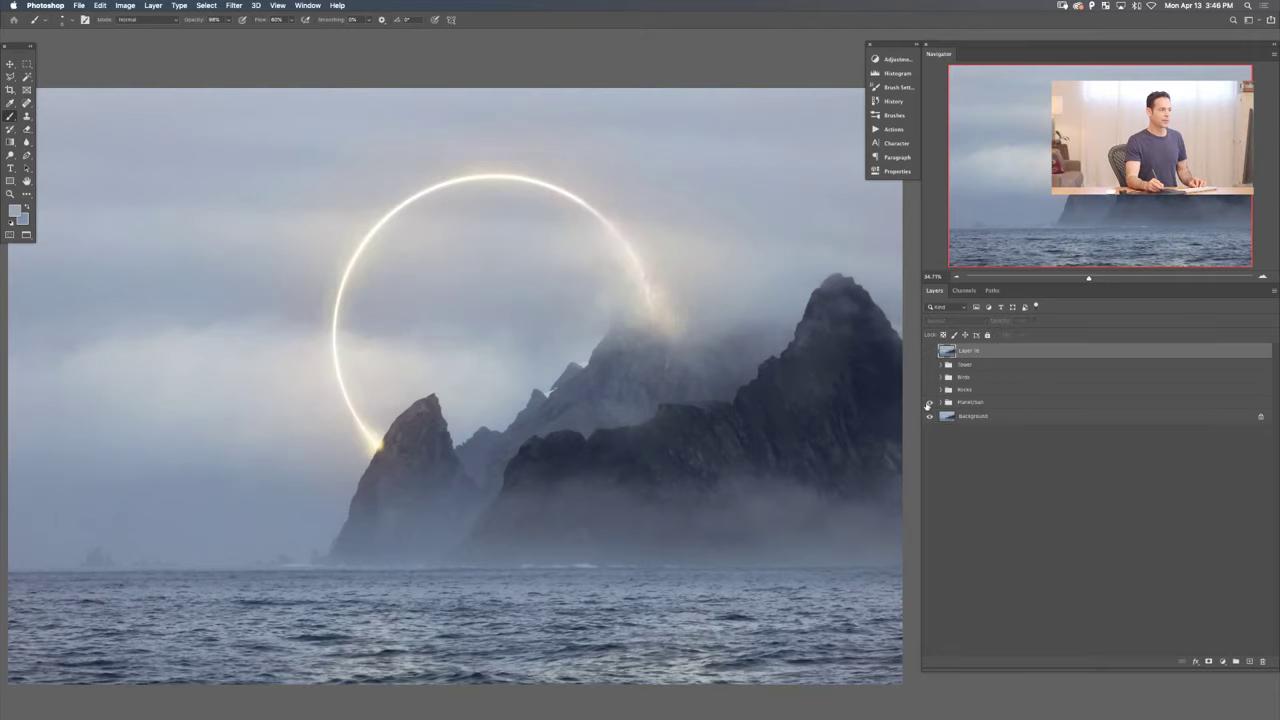
click(940, 402)
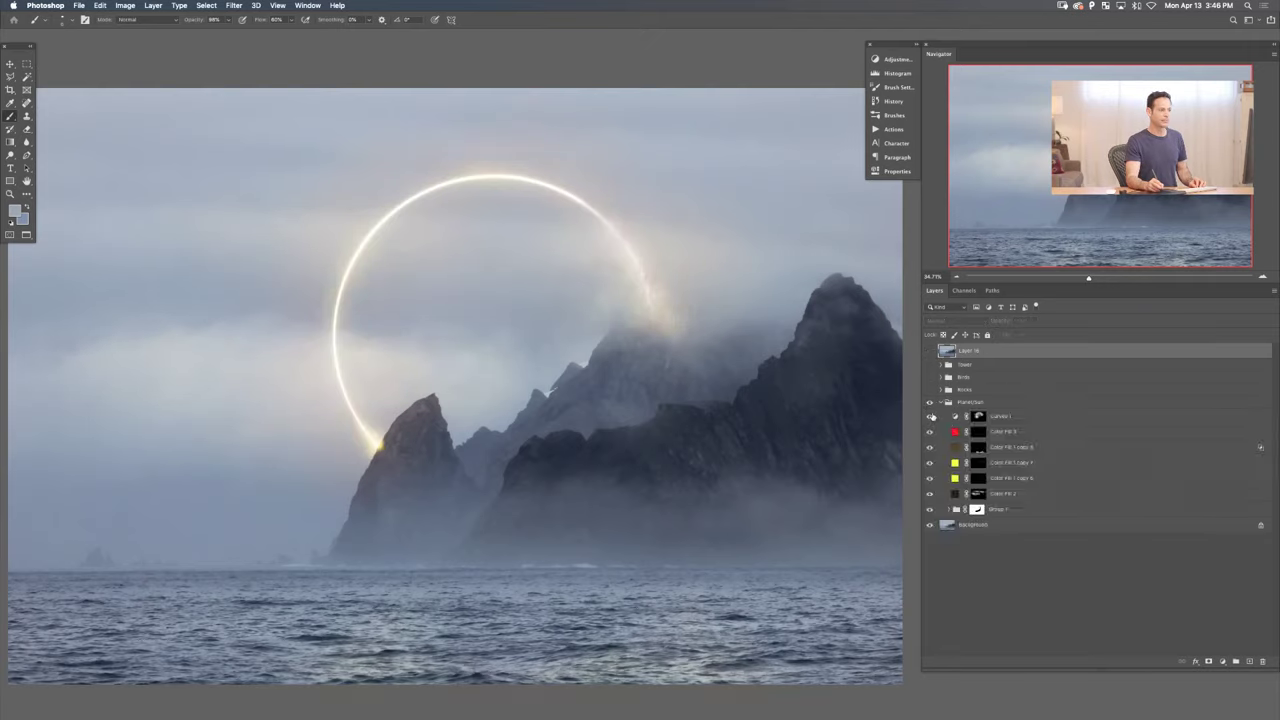
drag(930, 416, 934, 490)
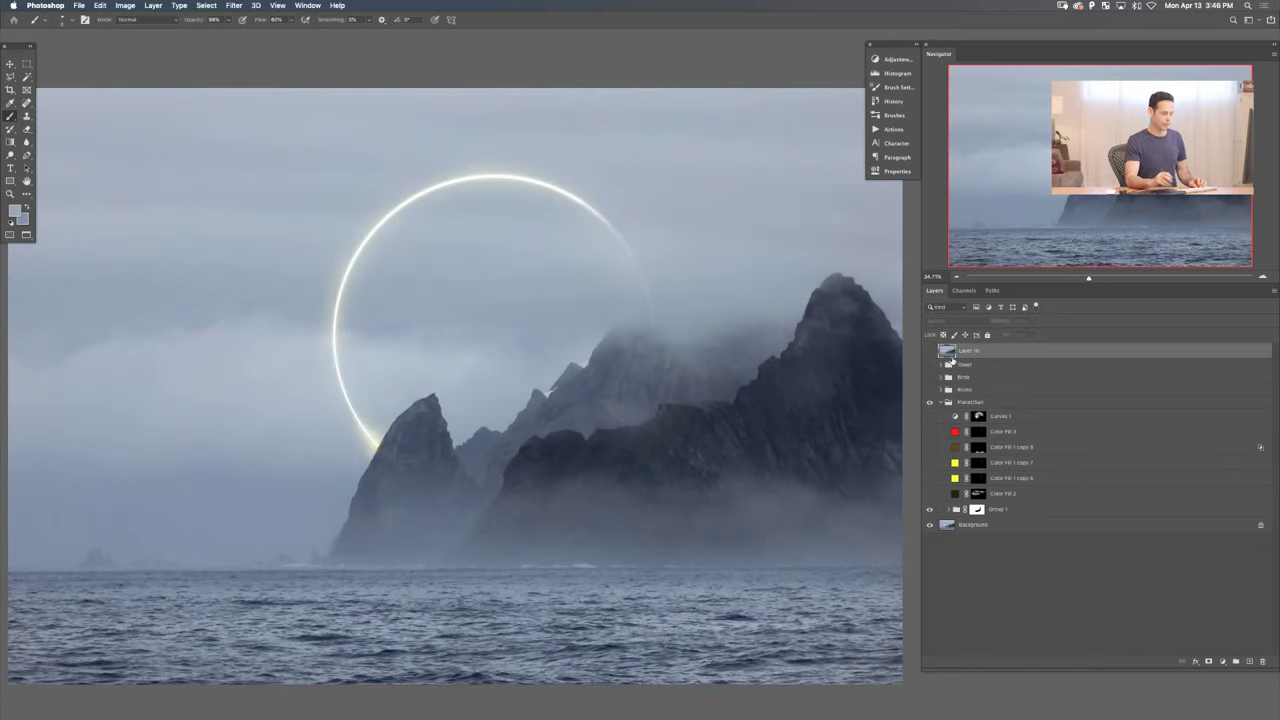
key(super+alt+shift+e)
- Turn the ring's glow and colour fills back on and stamp it as Layer 18
click(930, 351)
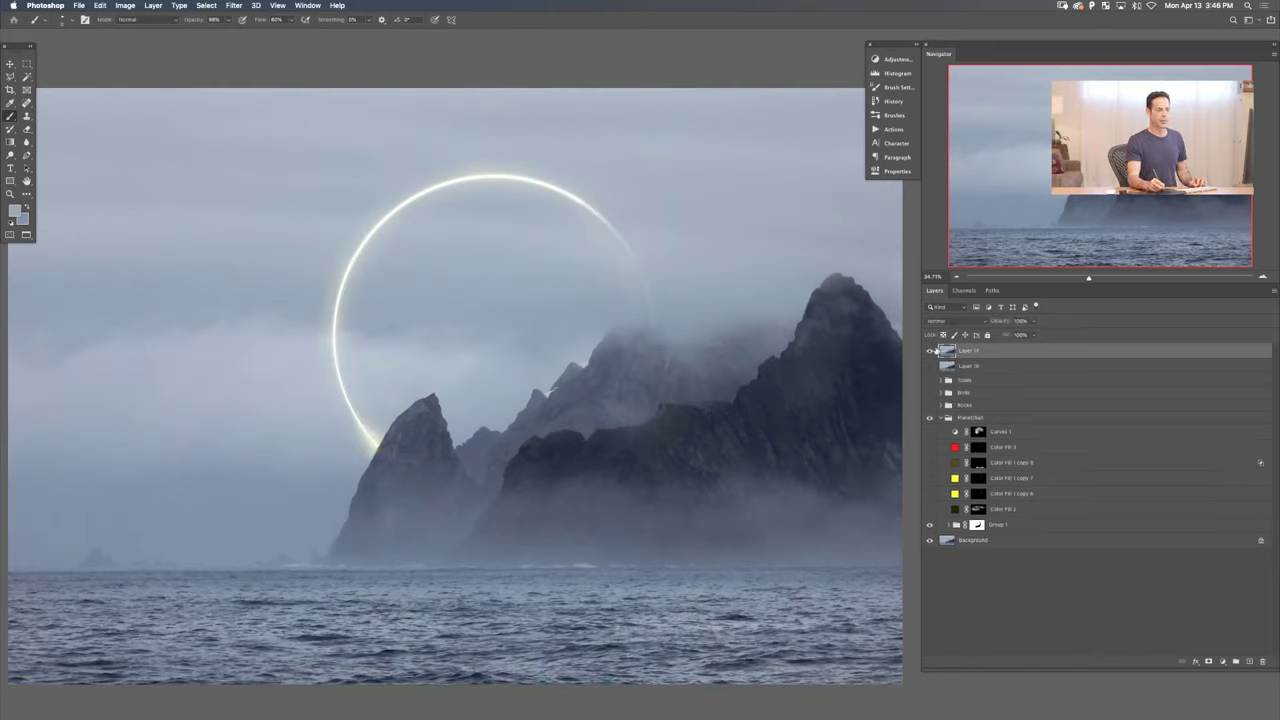
drag(931, 510, 950, 431)
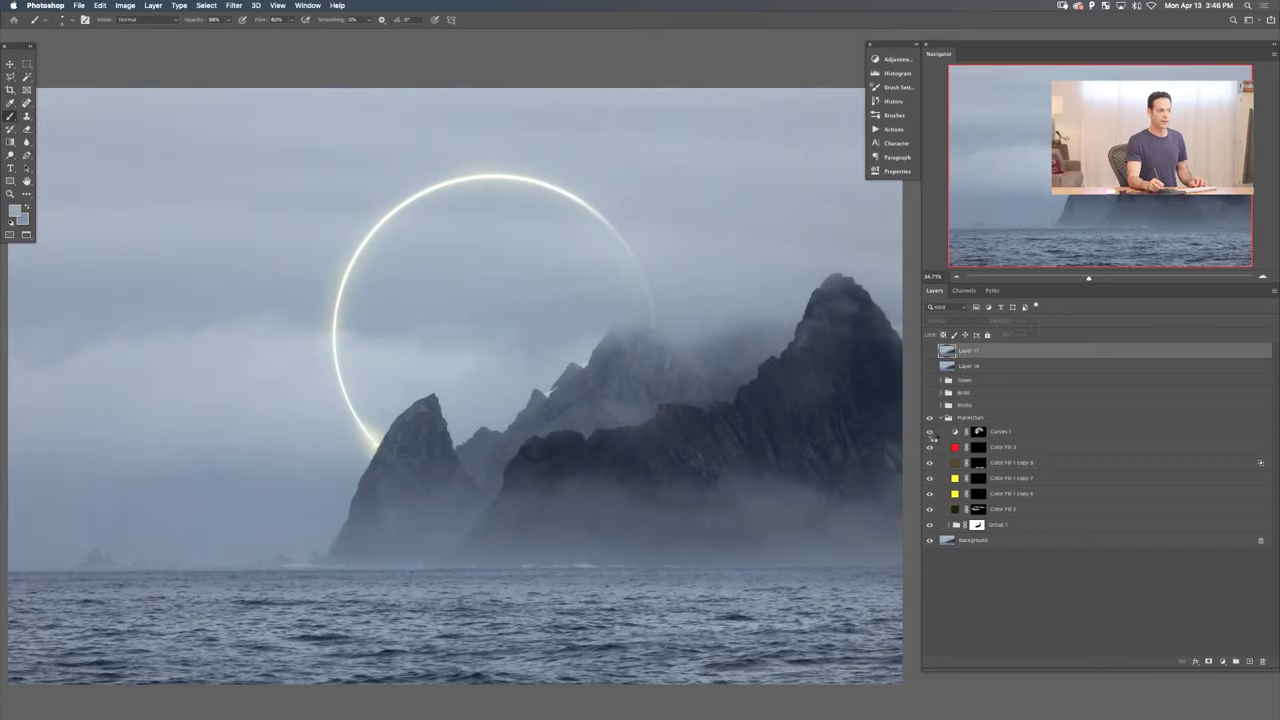
key(super+alt+shift+e)
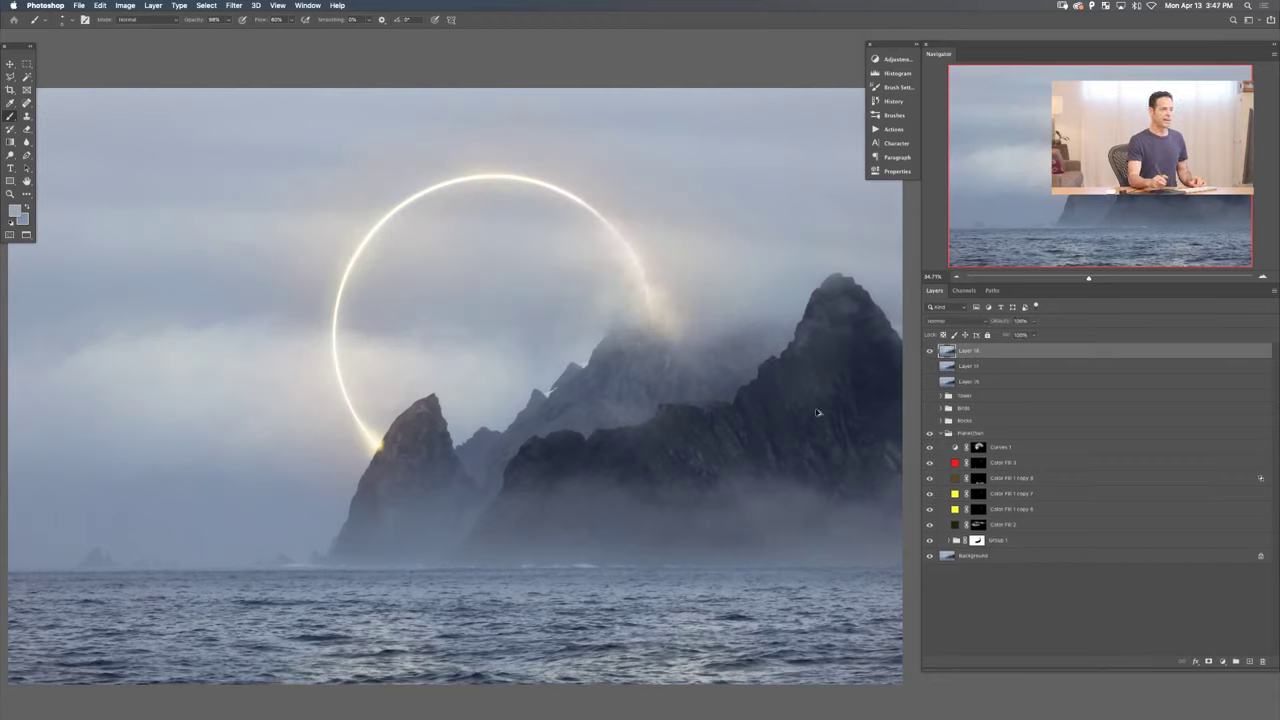
- Collapse the PlanetSun group, reveal the Rocks group, and hide Rocks 2 copy and debris
click(929, 351)
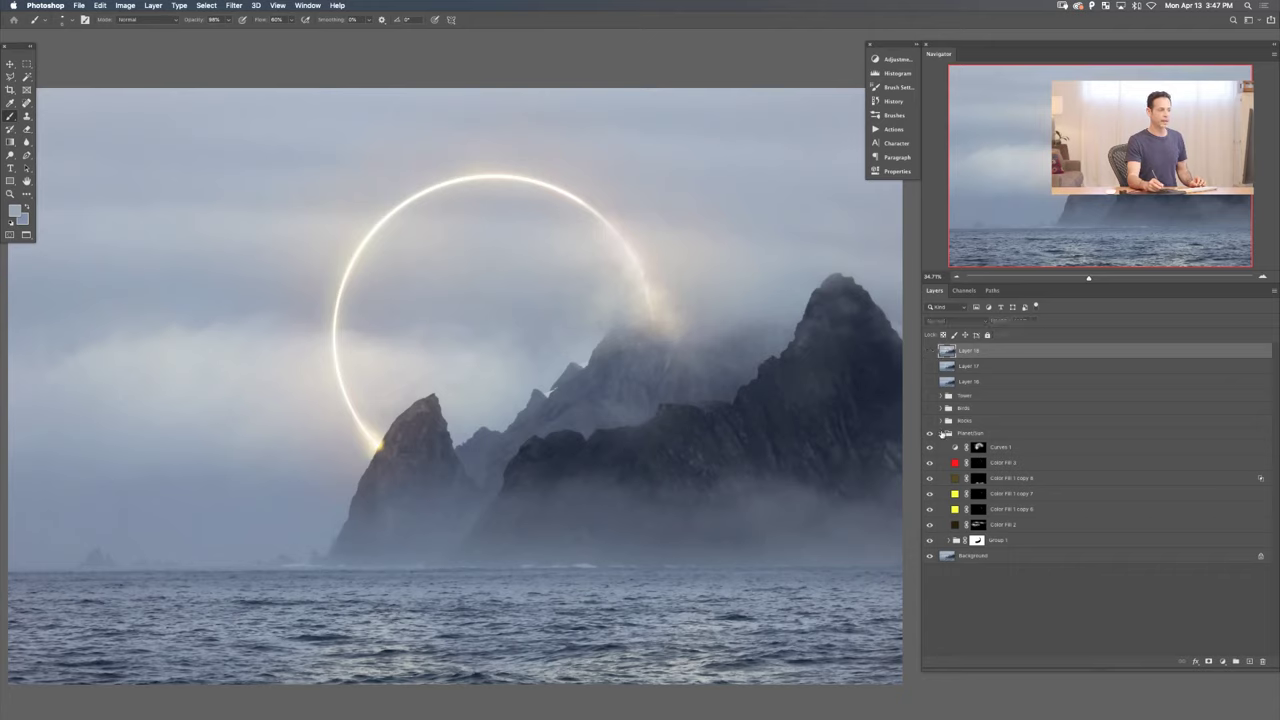
click(946, 433)
click(941, 433)
click(930, 421)
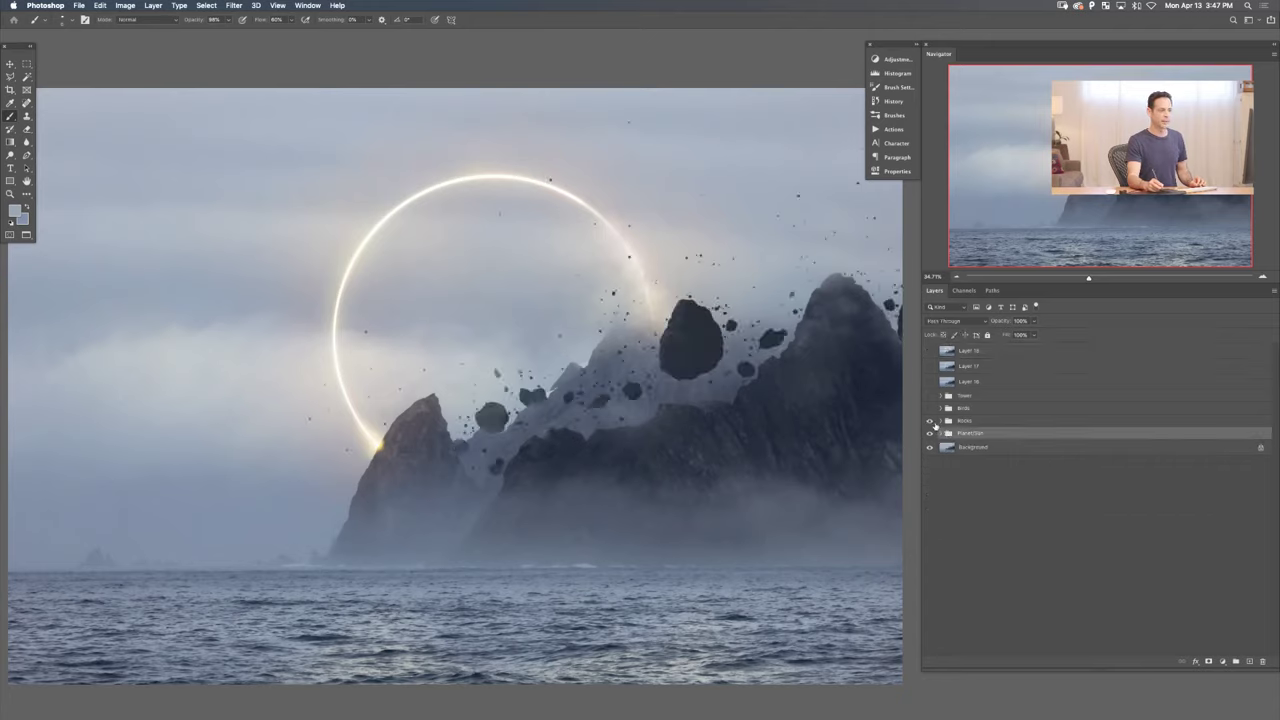
click(942, 421)
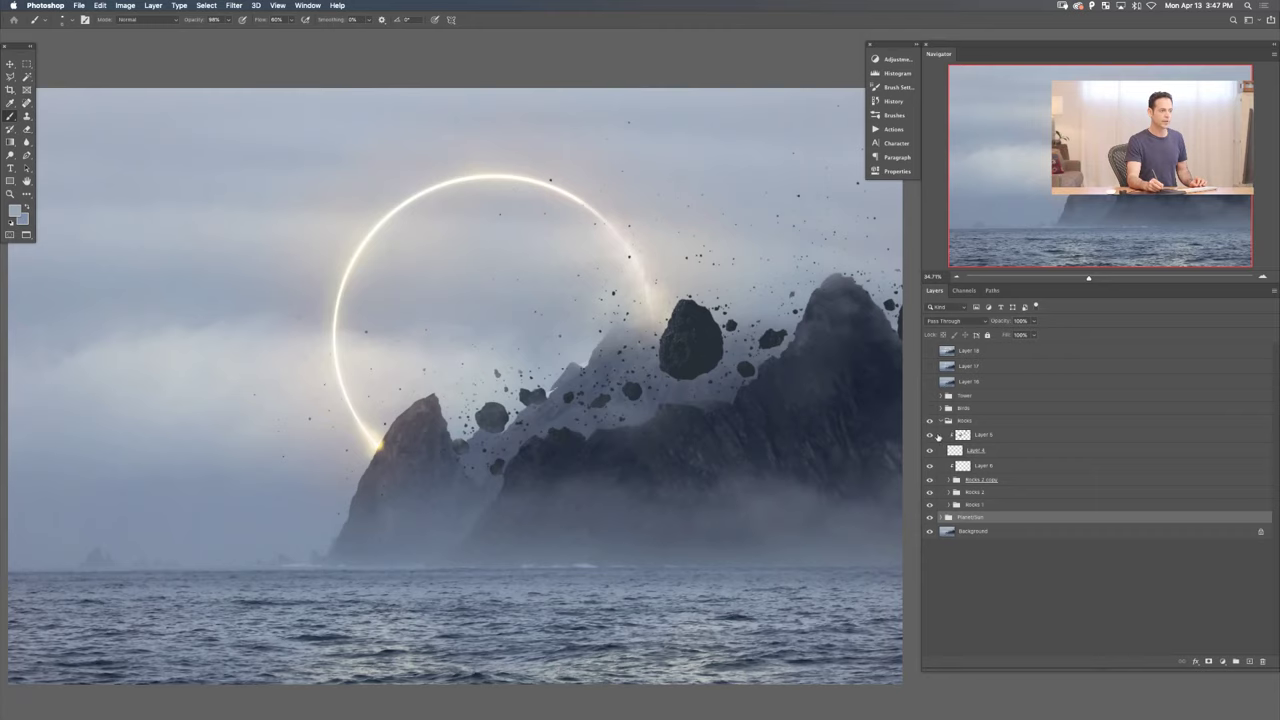
click(930, 481)
click(930, 493)
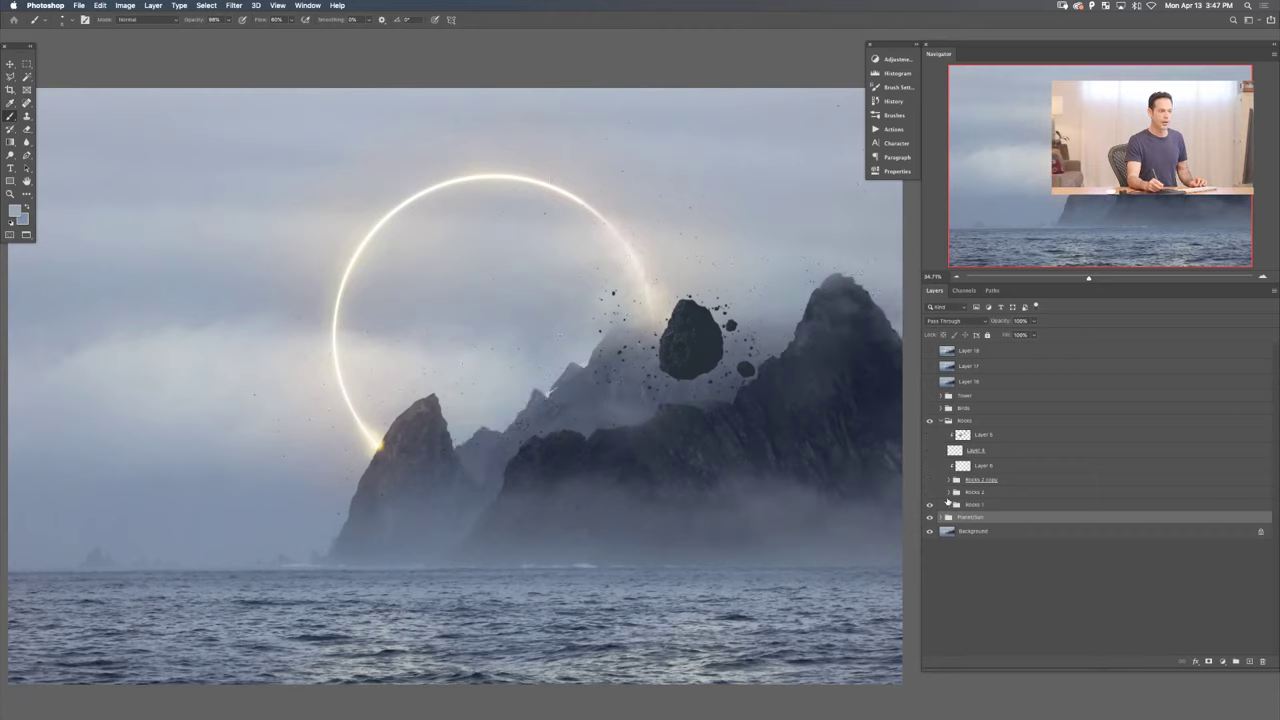
- Set the Rocks 1 and Rocks 2 colour and levels adjustments, then stamp Layer 19
click(949, 505)
click(929, 519)
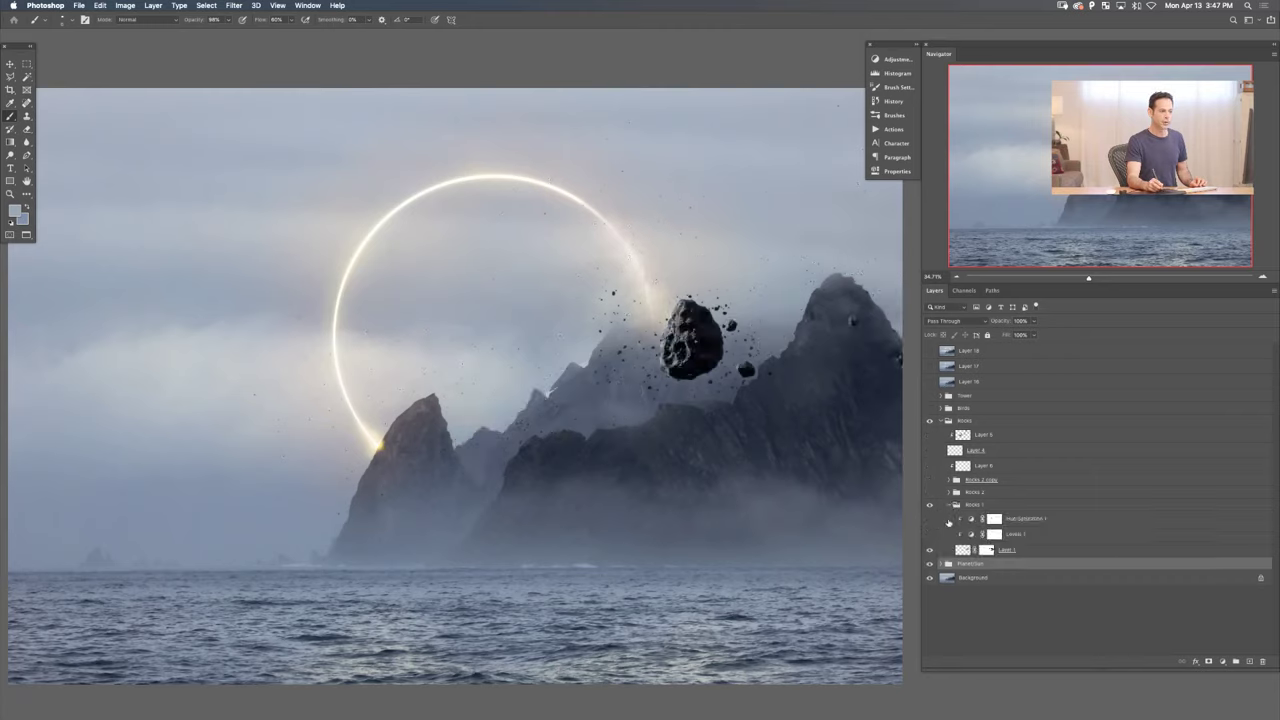
click(955, 492)
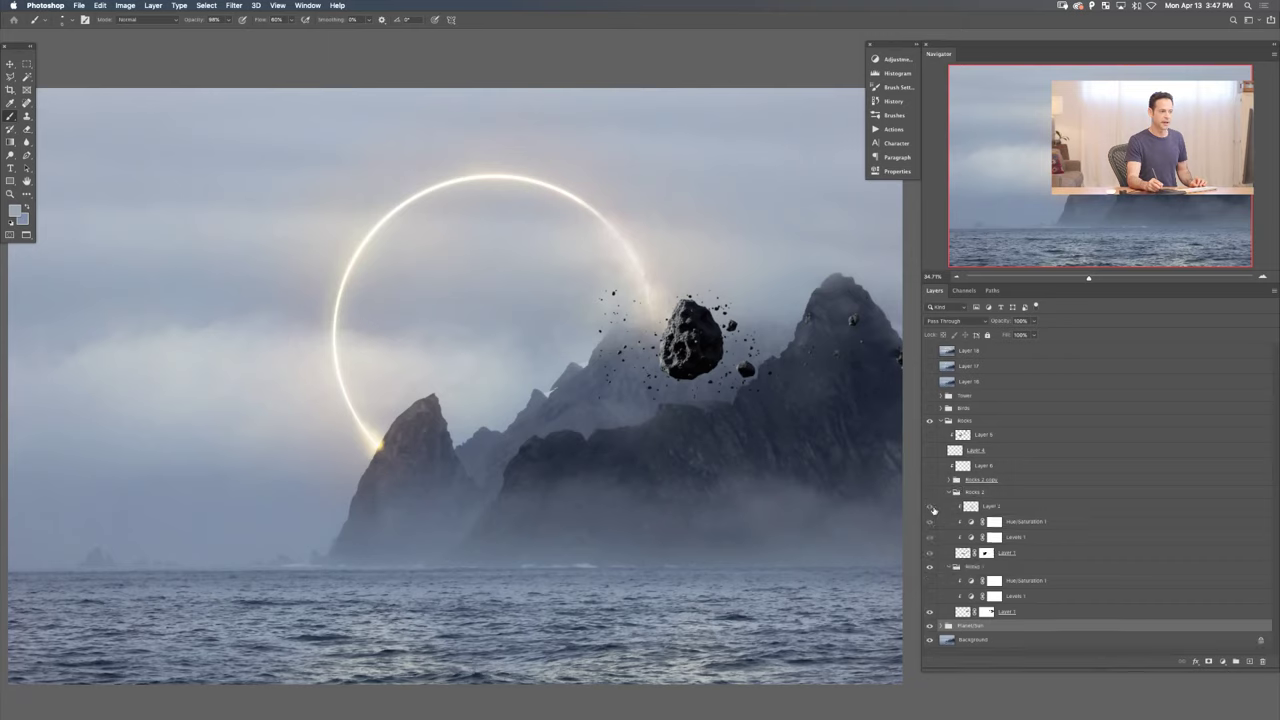
click(929, 492)
click(931, 521)
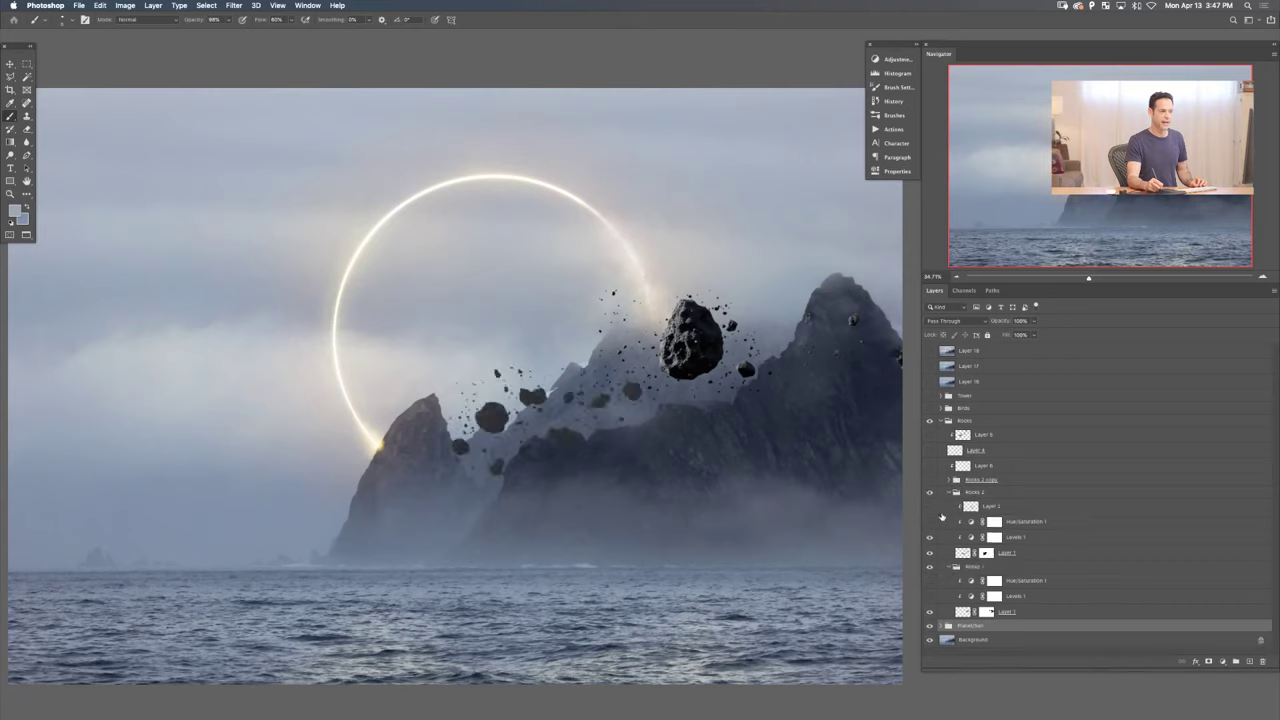
click(930, 537)
click(955, 480)
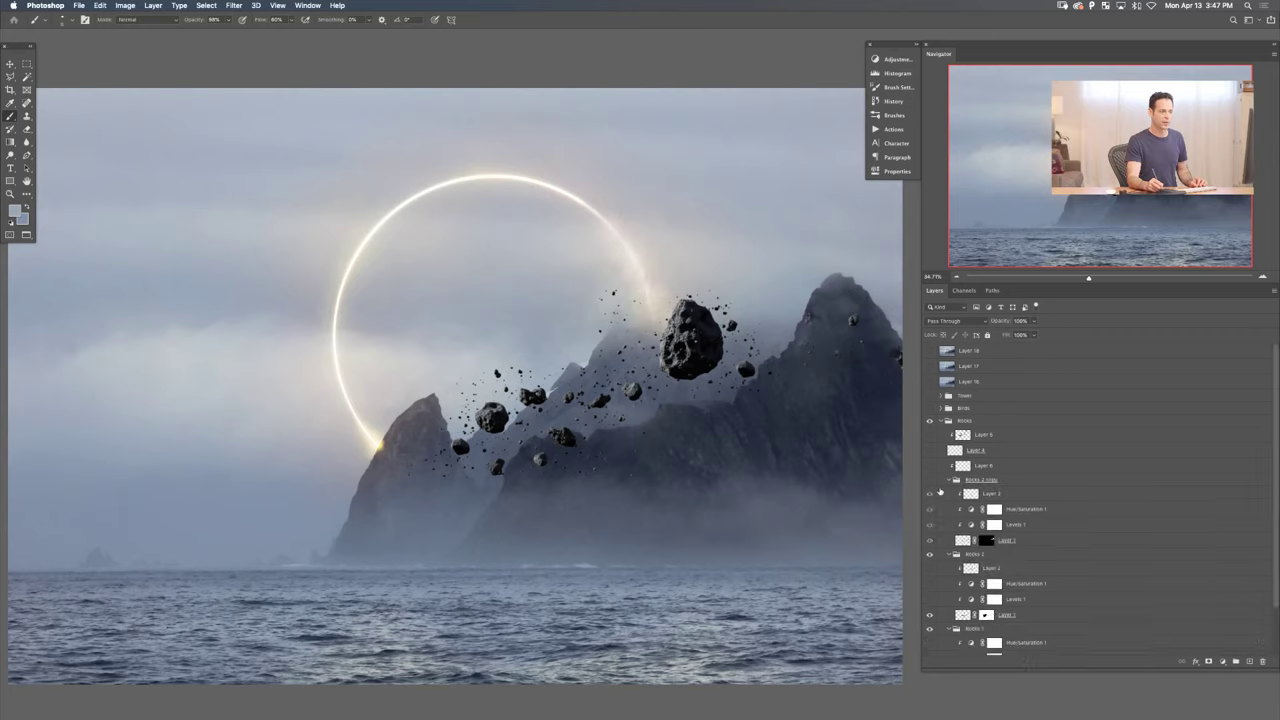
click(931, 480)
click(932, 519)
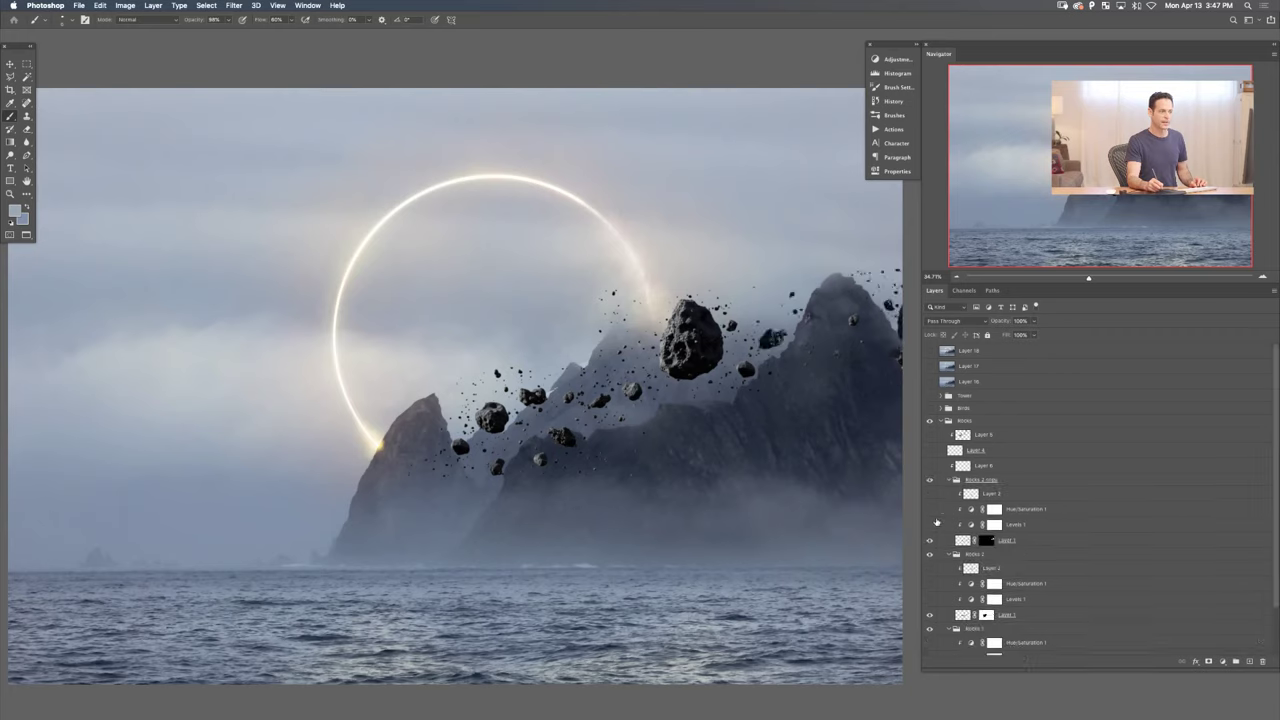
click(978, 352)
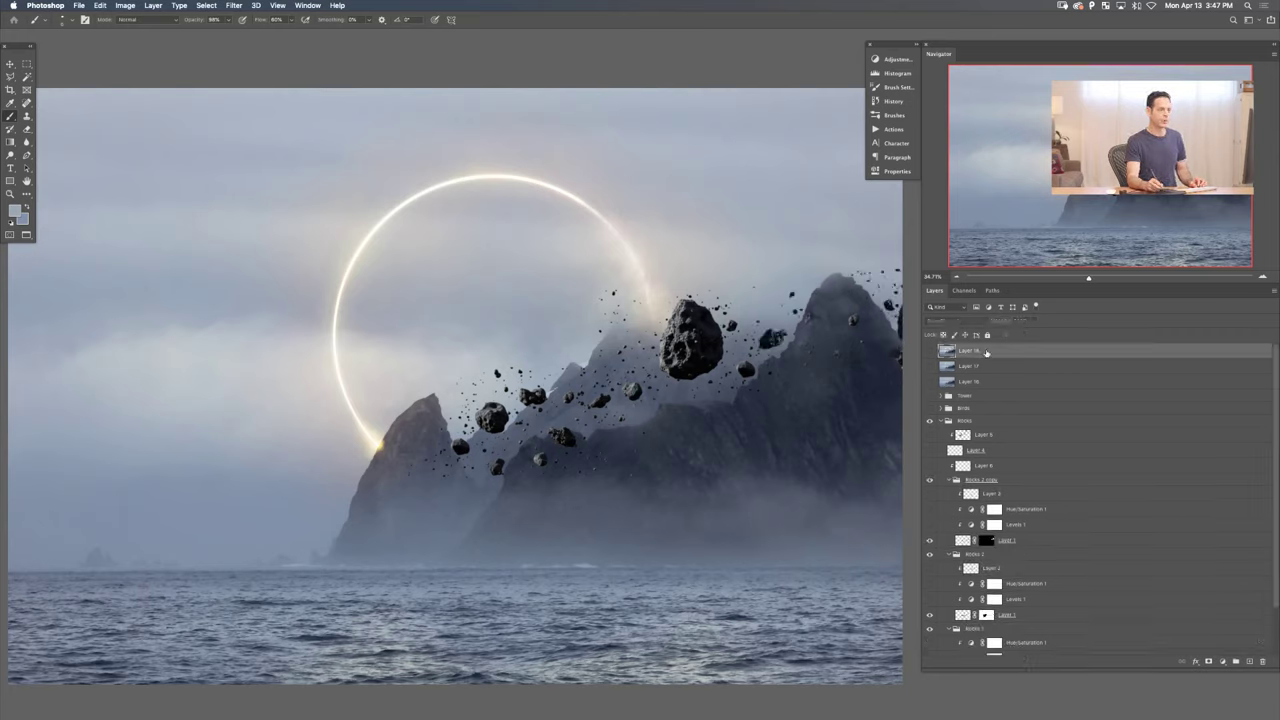
key(super+alt+shift+e)
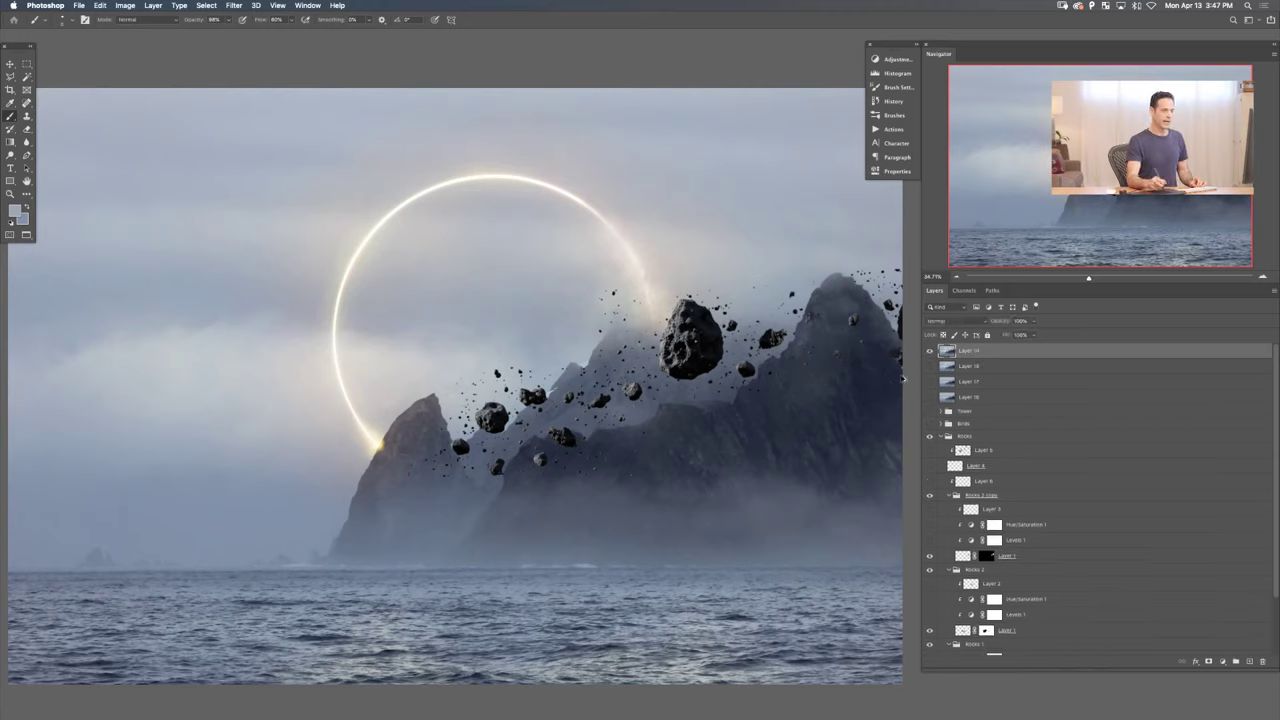
- Re-enable Rocks 2 adjustments, flatten the big rock, hide Layer 4, and stamp Layer 21
click(931, 350)
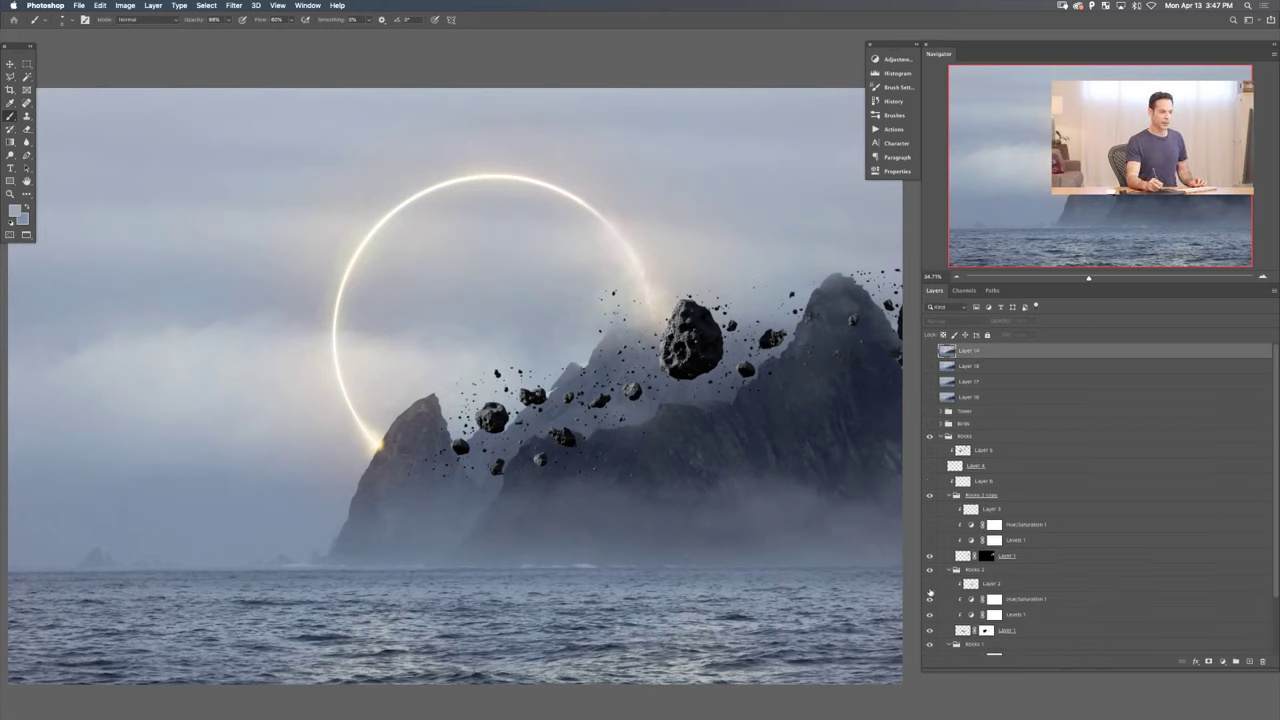
drag(930, 587, 932, 467)
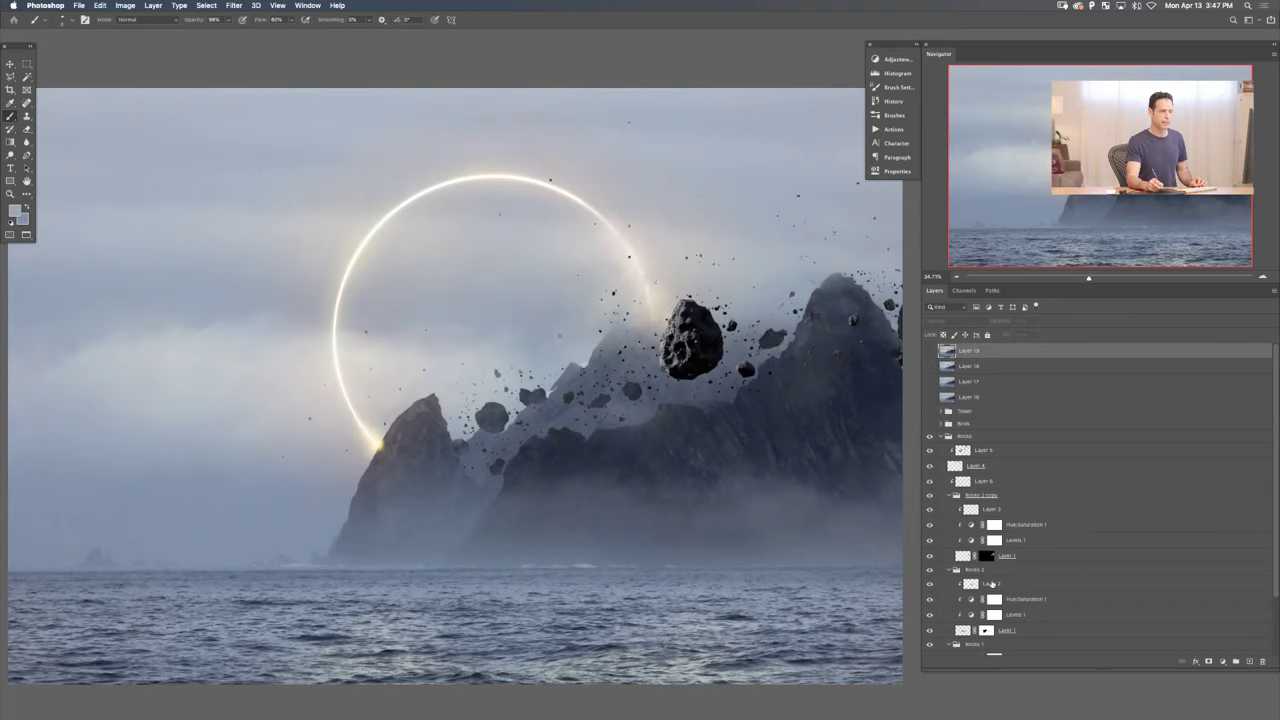
scroll(1262, 572, down, 2)
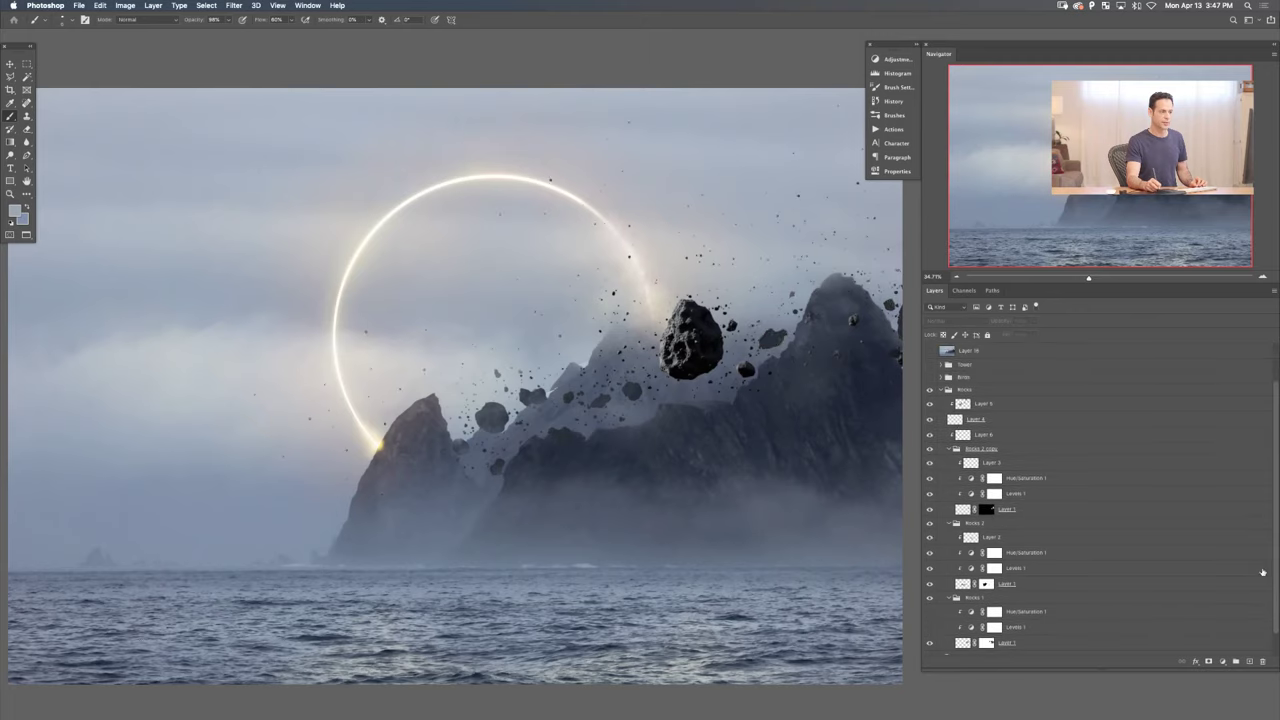
click(940, 620)
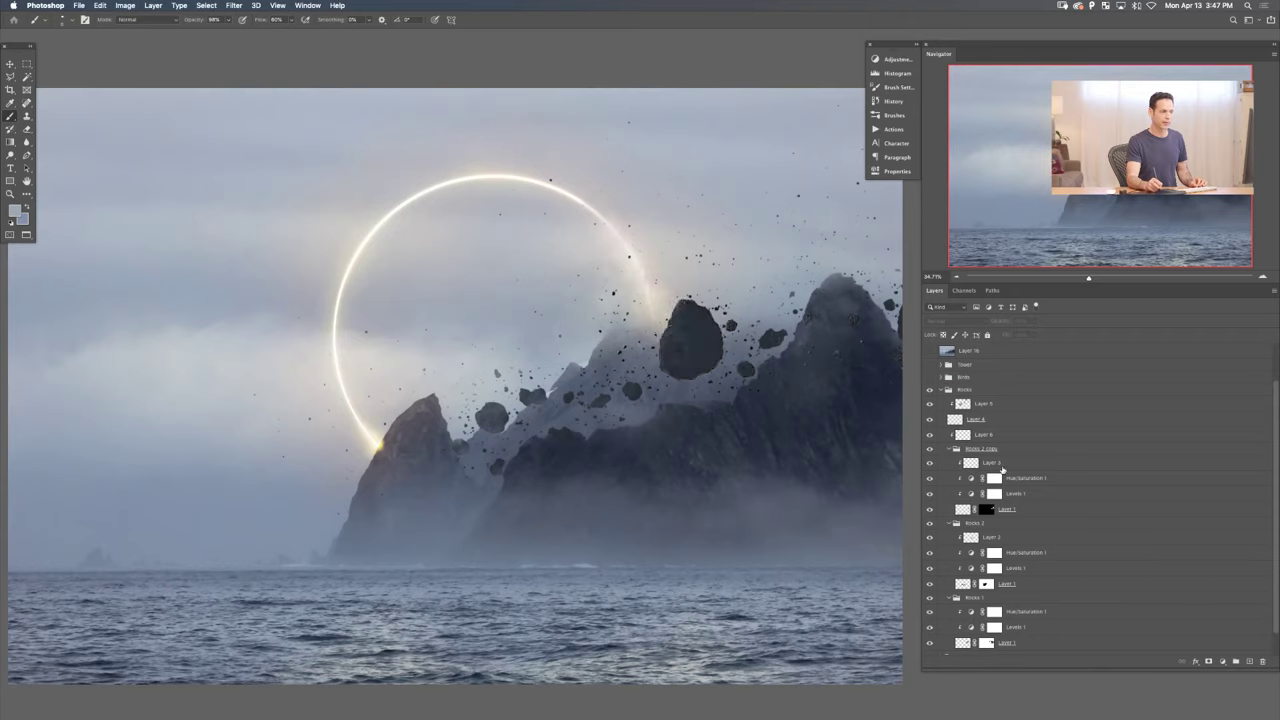
drag(932, 403, 933, 430)
click(930, 449)
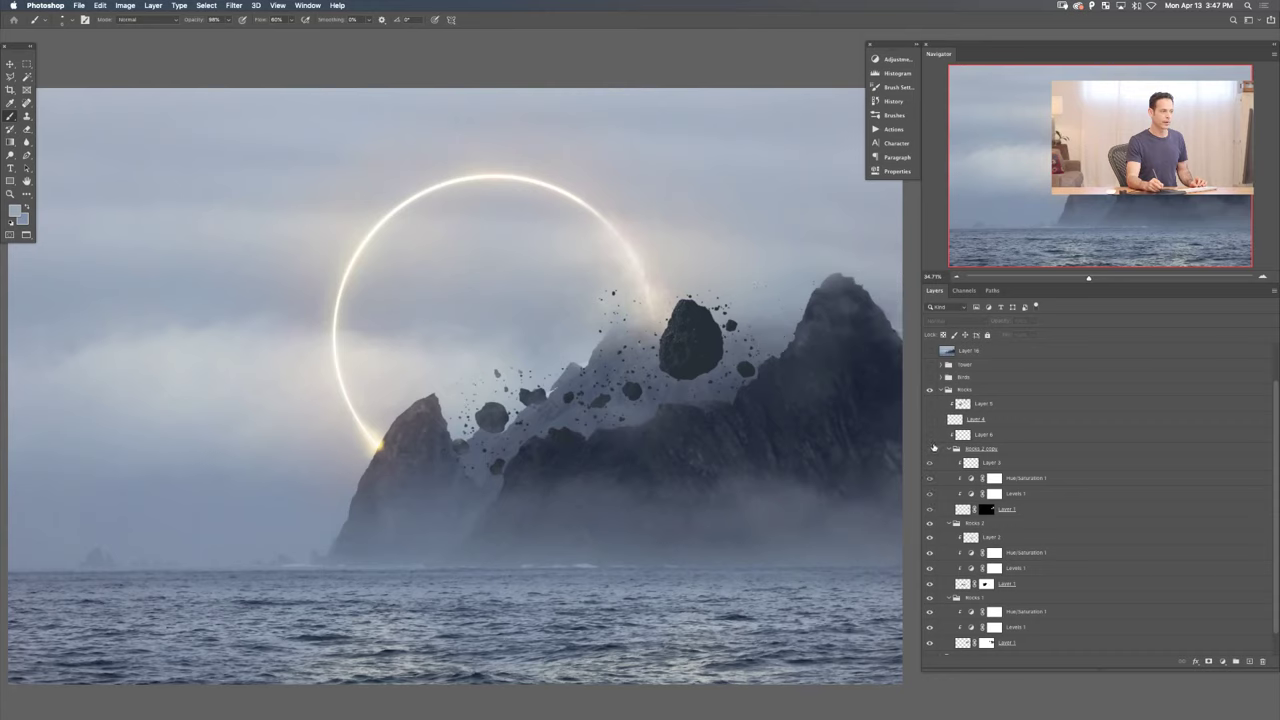
click(931, 448)
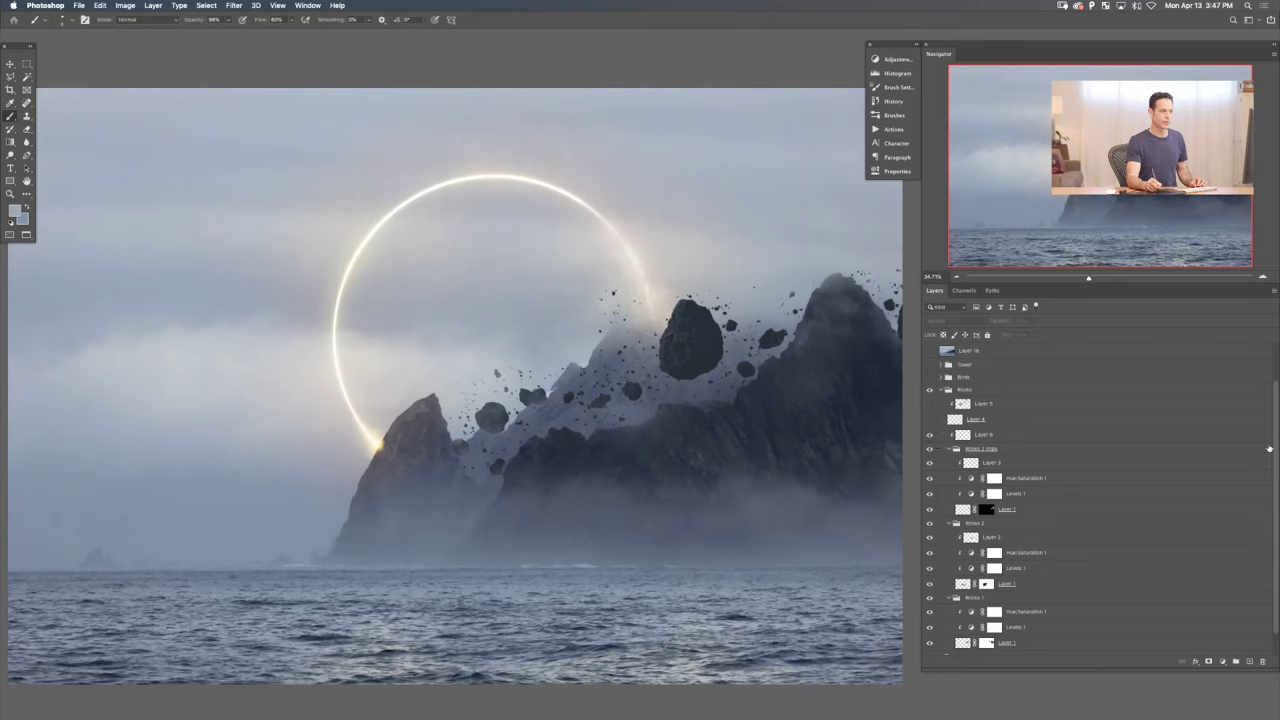
scroll(1277, 430, up, 2)
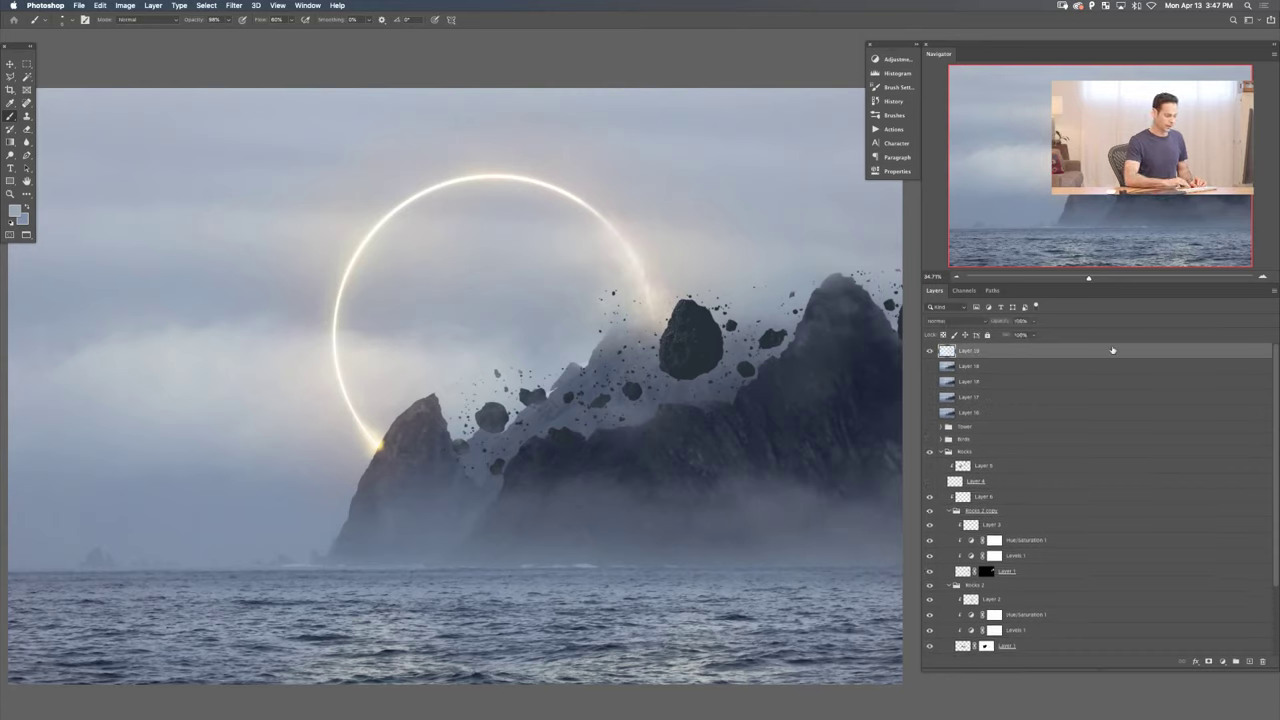
click(929, 351)
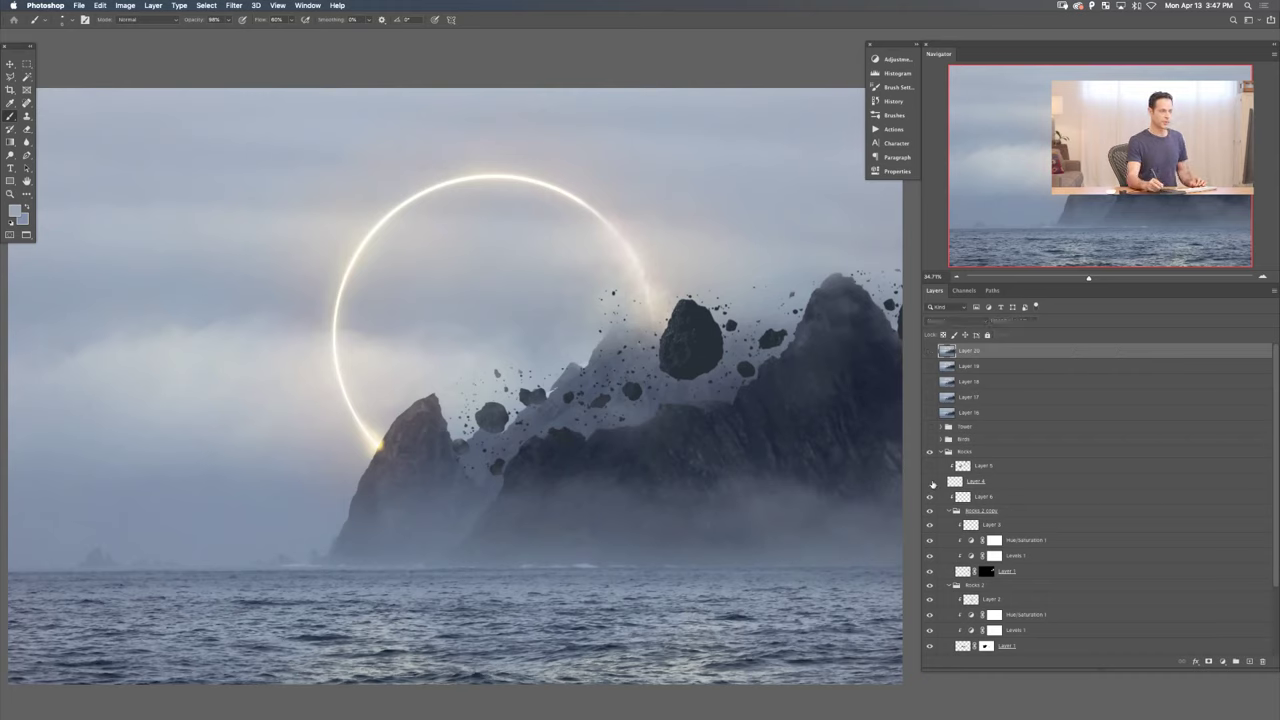
click(930, 466)
key(super+alt+shift+e)
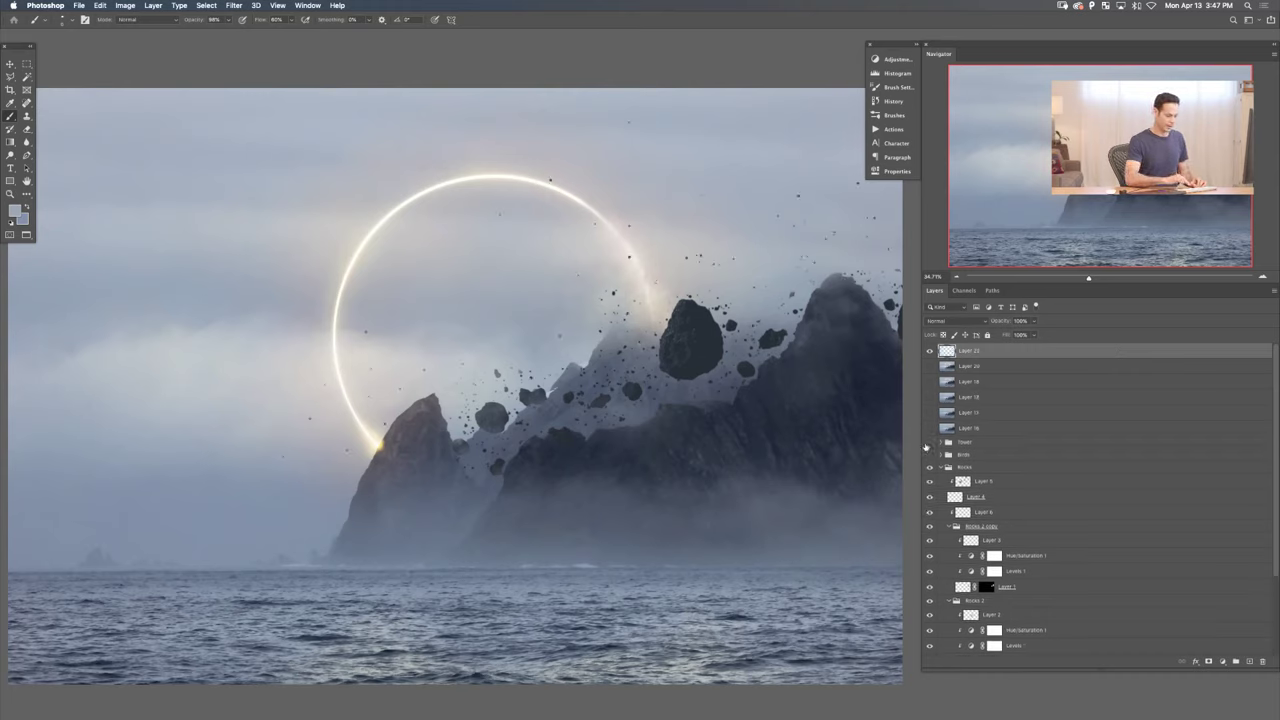
- Hide Layer 21, collapse the Rocks group, and stamp the full rocks stage as Layer 22
key(super+comma)
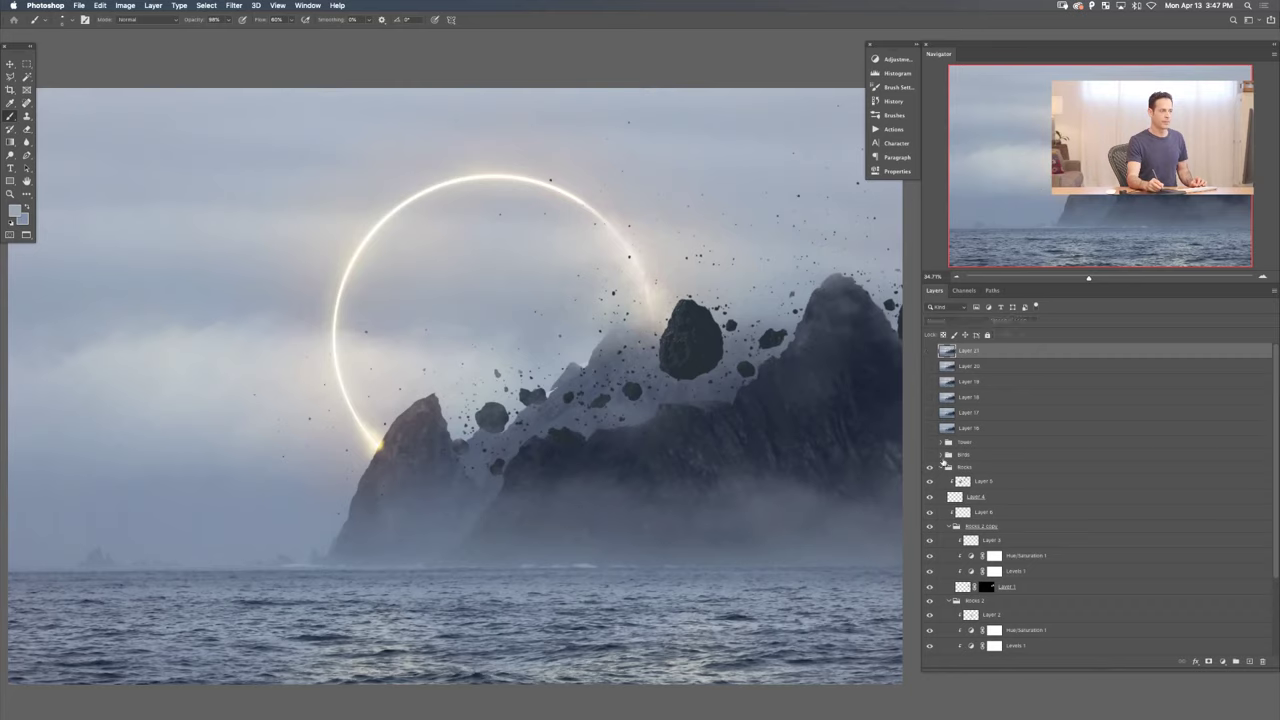
click(942, 466)
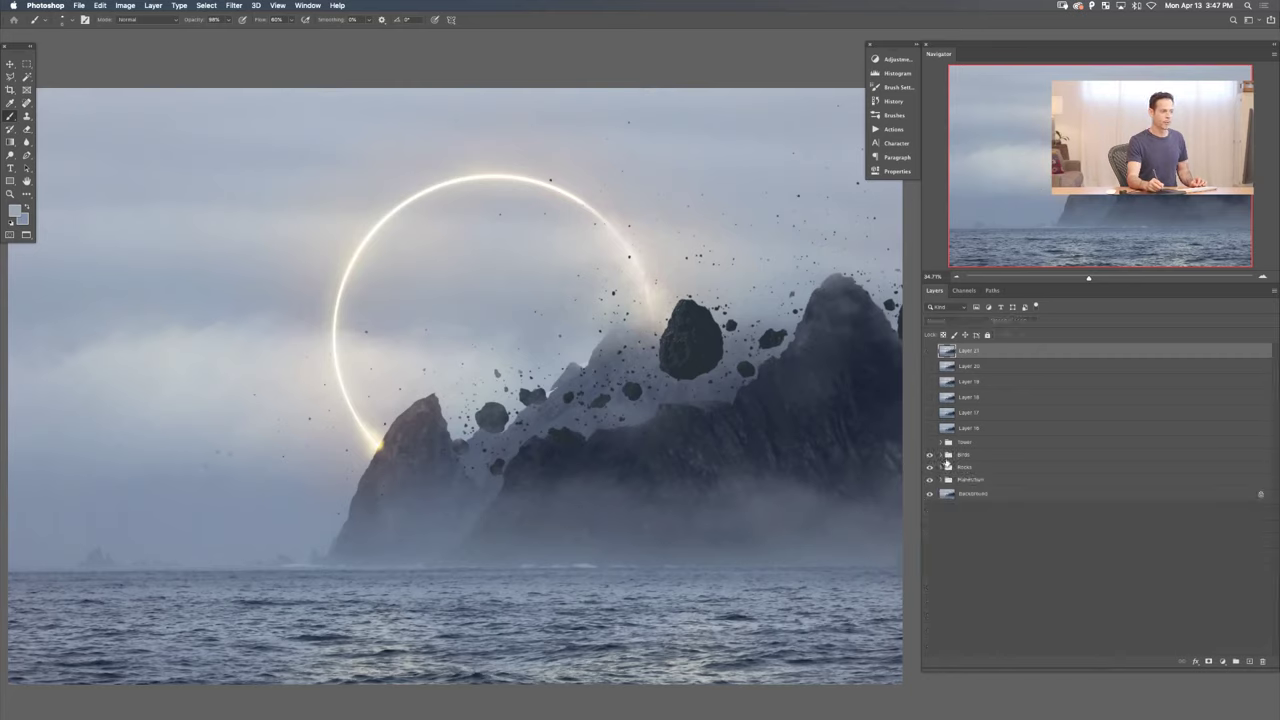
key(super+alt+shift+e)
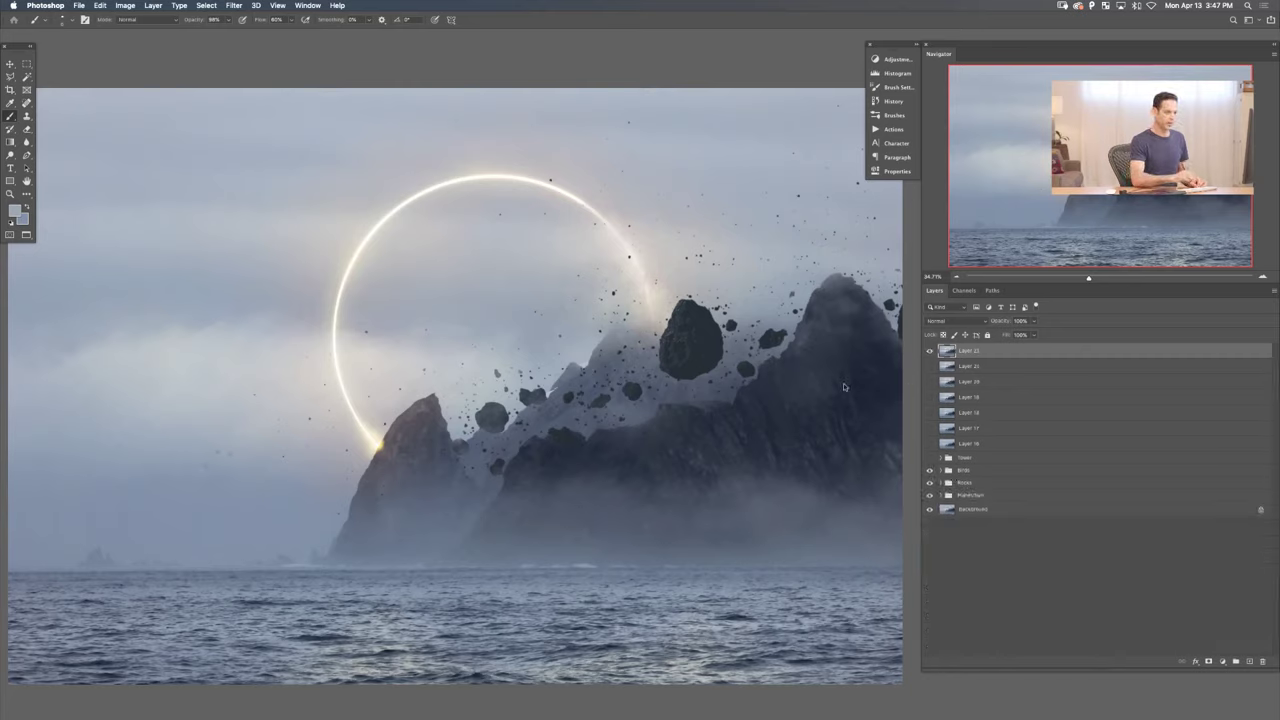
- Show the tower on the rock with its colour fills and levels hidden, and stamp a snapshot layer
click(930, 351)
click(930, 457)
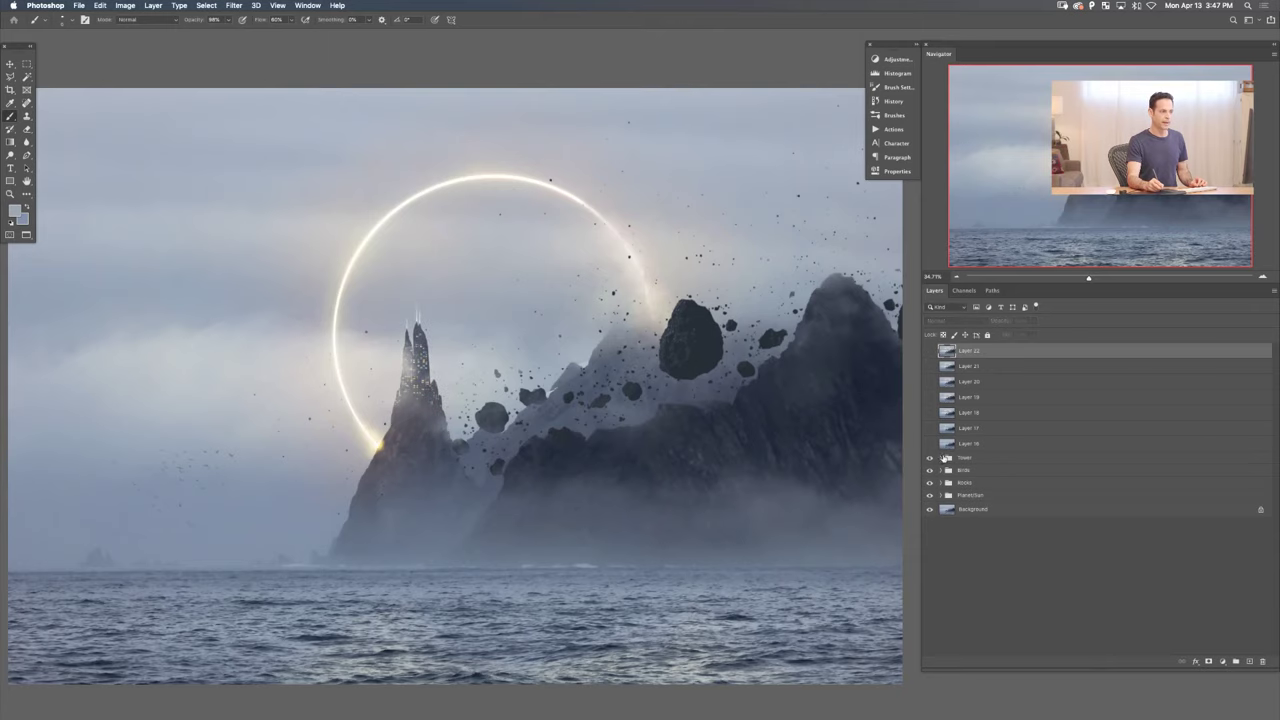
click(941, 457)
drag(930, 472, 931, 627)
key(super+alt+shift+e)
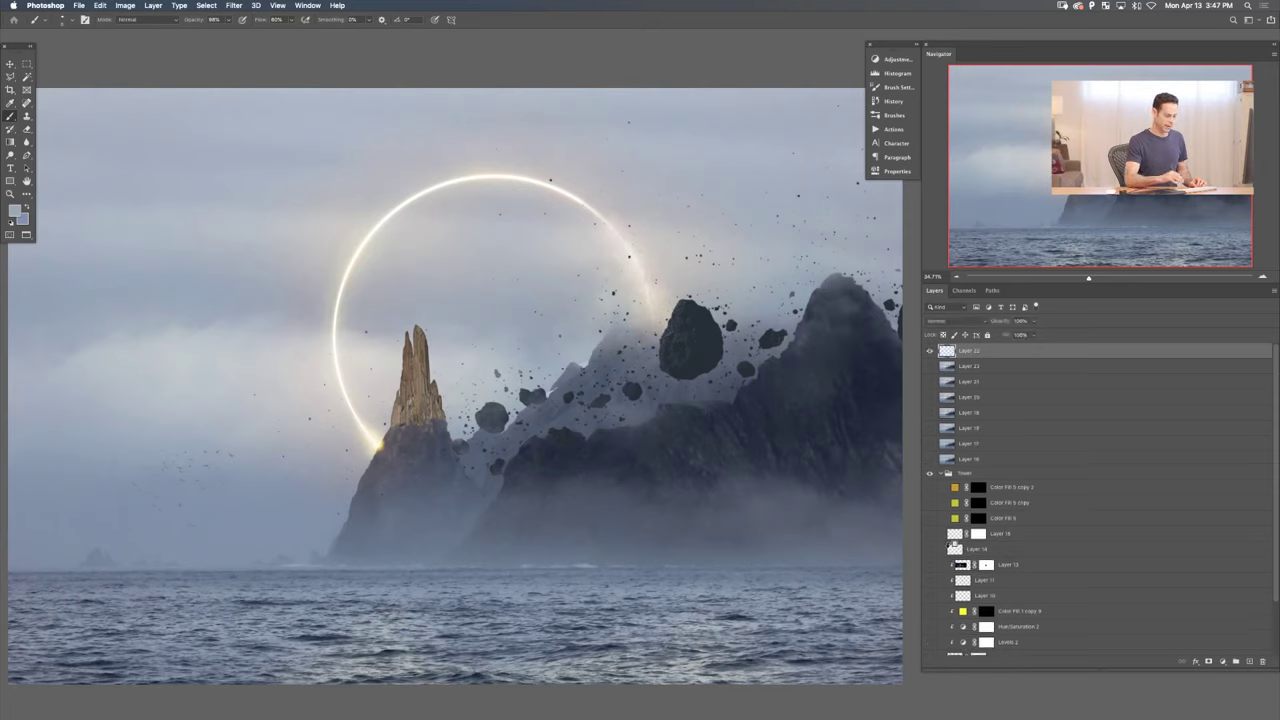
- Show Color Fill 1 copy 9, Layer 10 and Layer 11 without the lit-windows texture, and stamp another snapshot
click(930, 349)
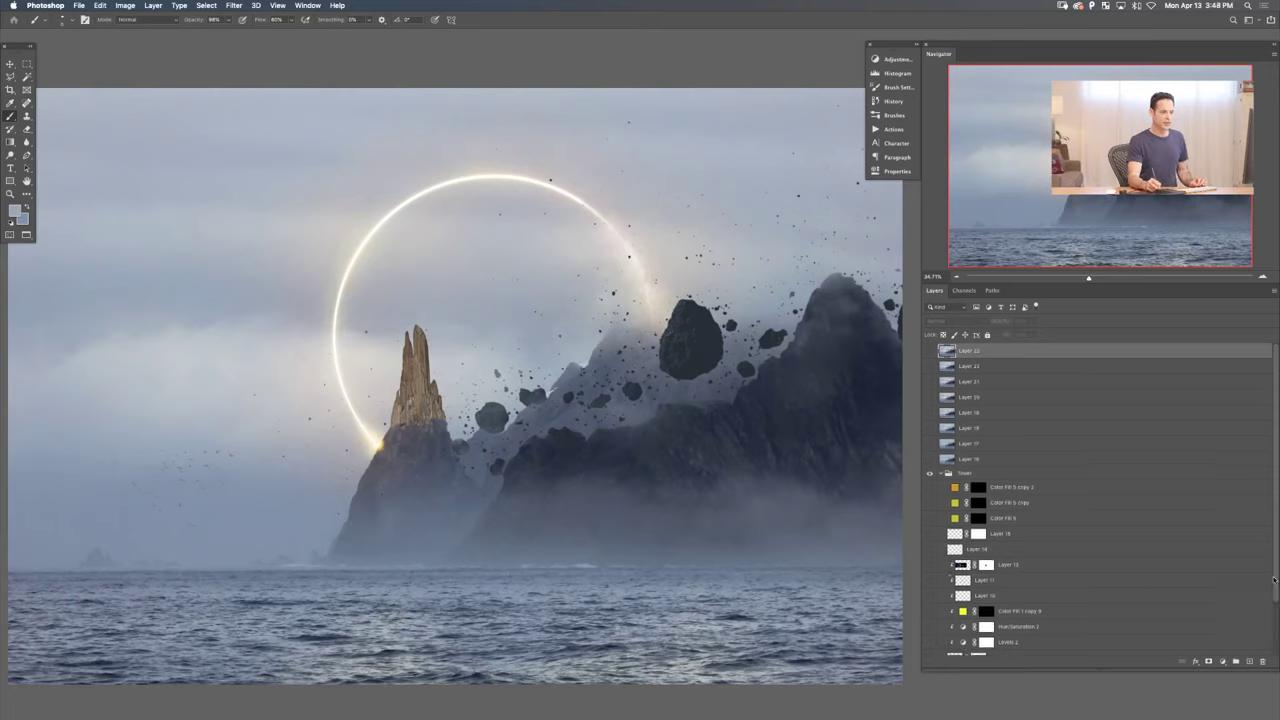
drag(1274, 578, 1272, 589)
drag(931, 610, 933, 552)
click(931, 550)
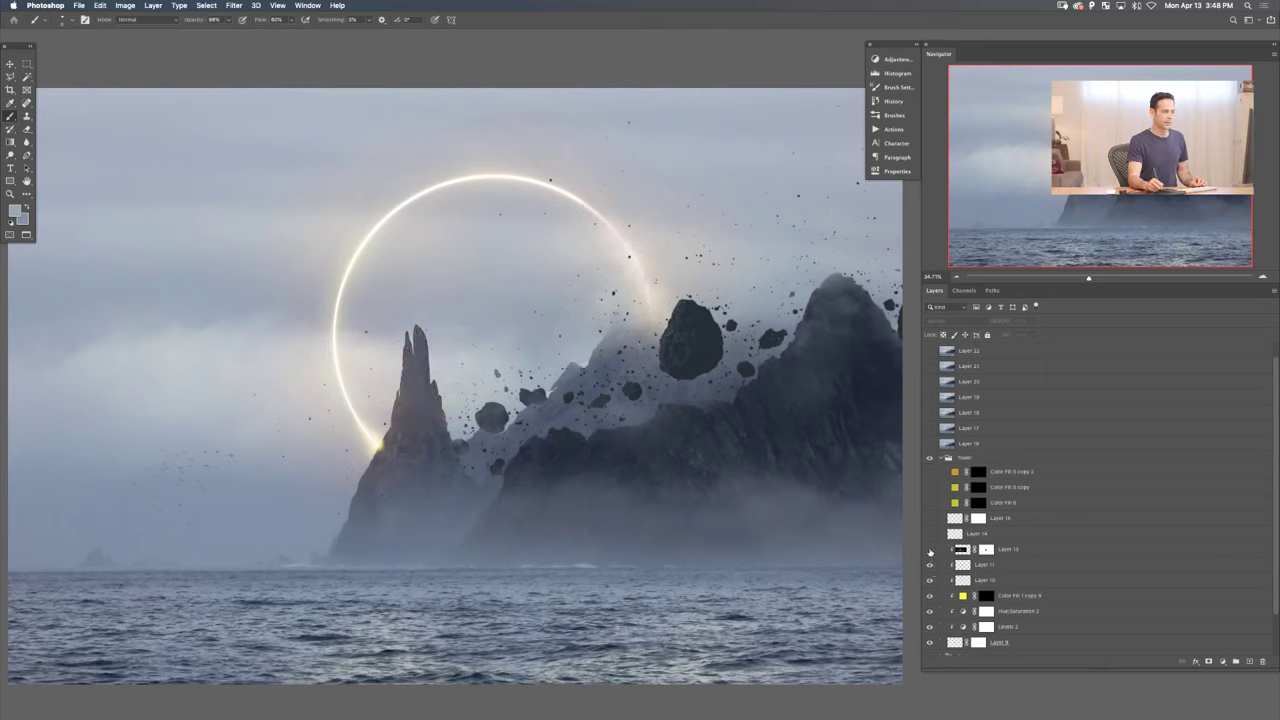
drag(1276, 416, 1275, 350)
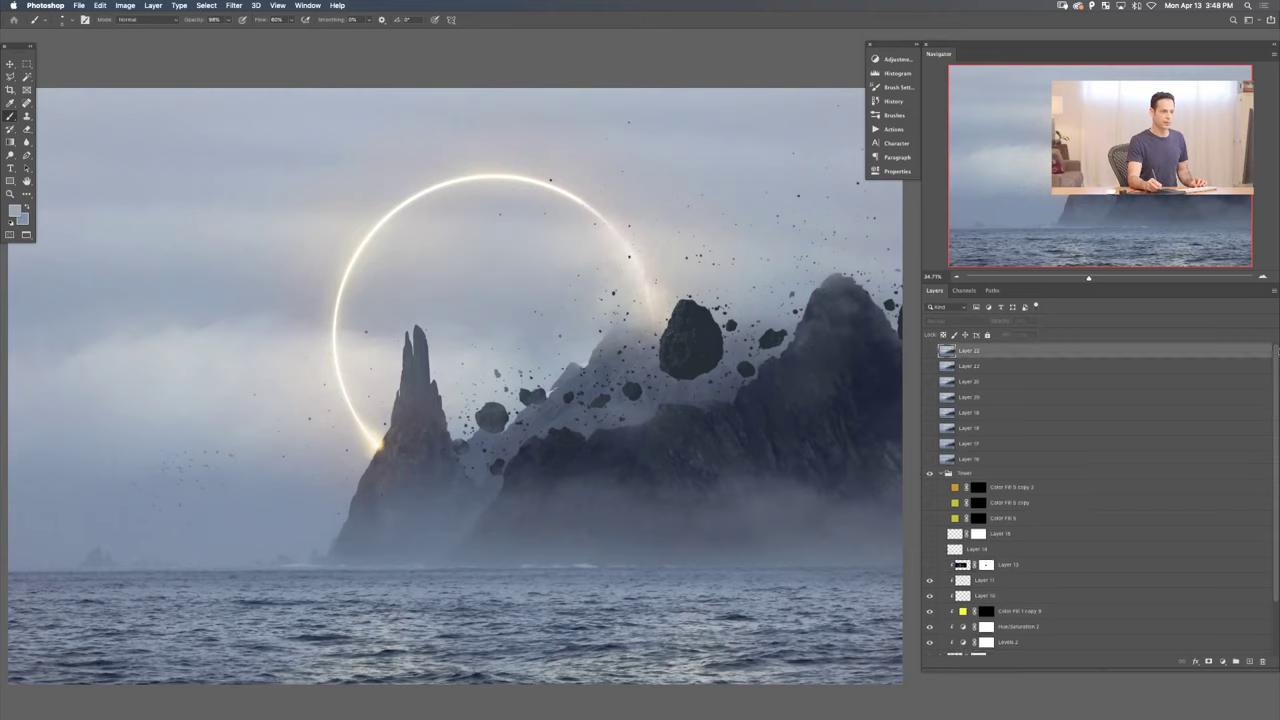
key(super+alt+shift+e)
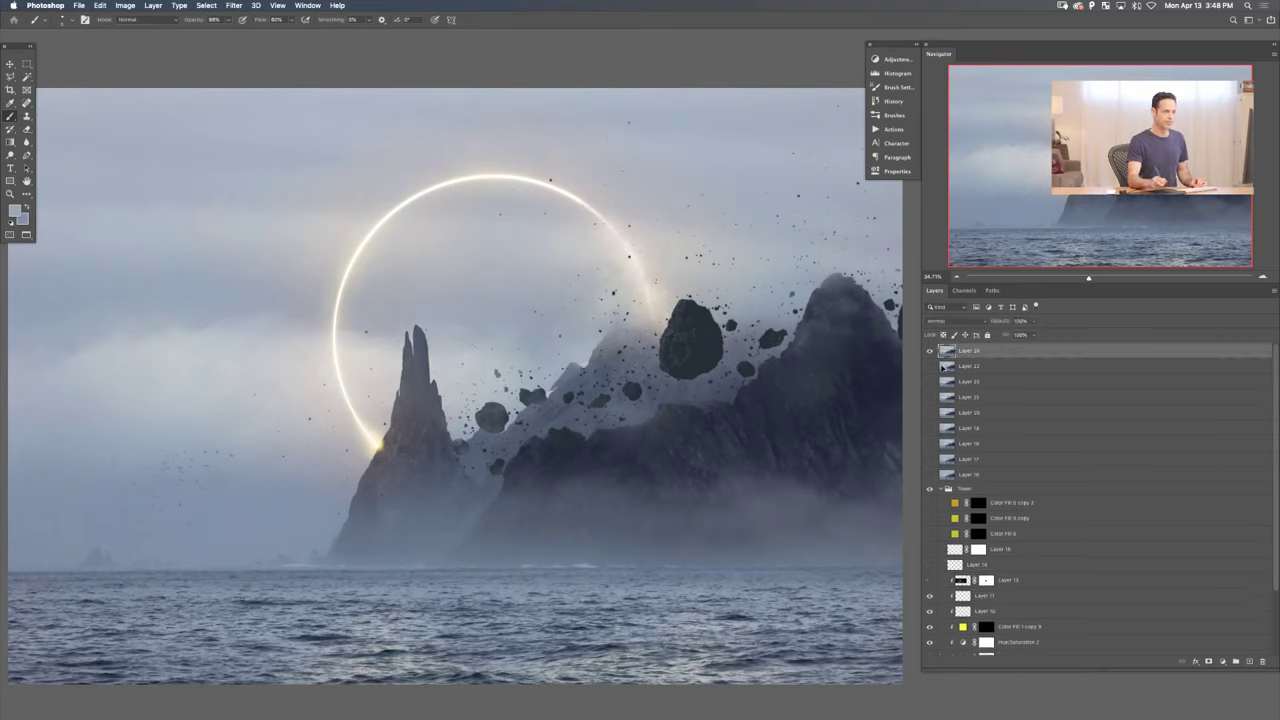
- Switch on the spire's city lights, then its glowing tip, stamping a snapshot after each
click(929, 352)
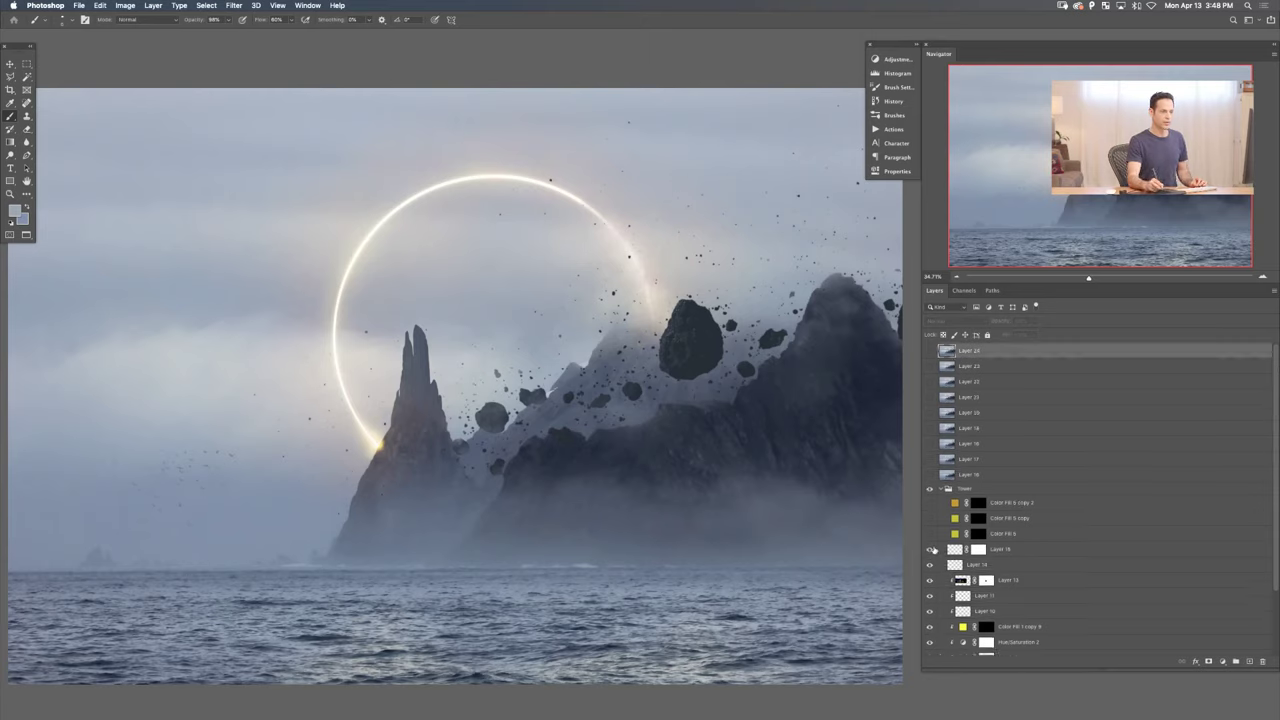
click(929, 549)
key(super+alt+shift+e)
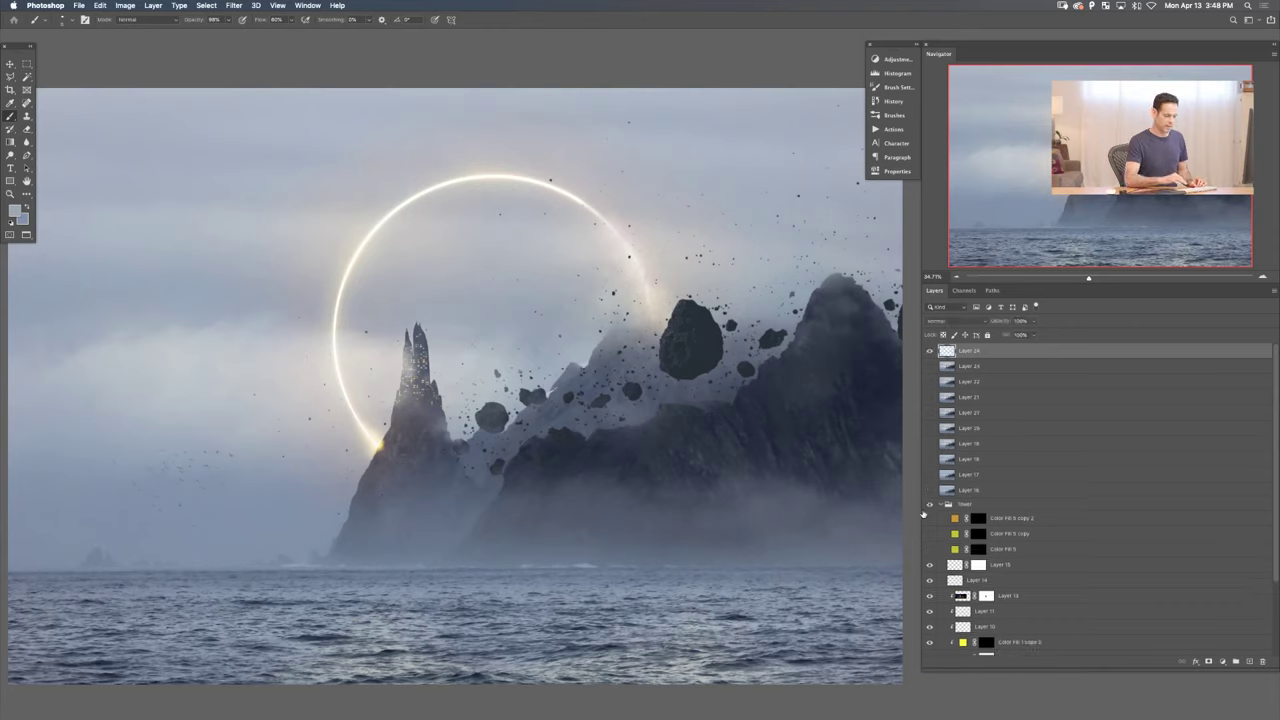
click(929, 351)
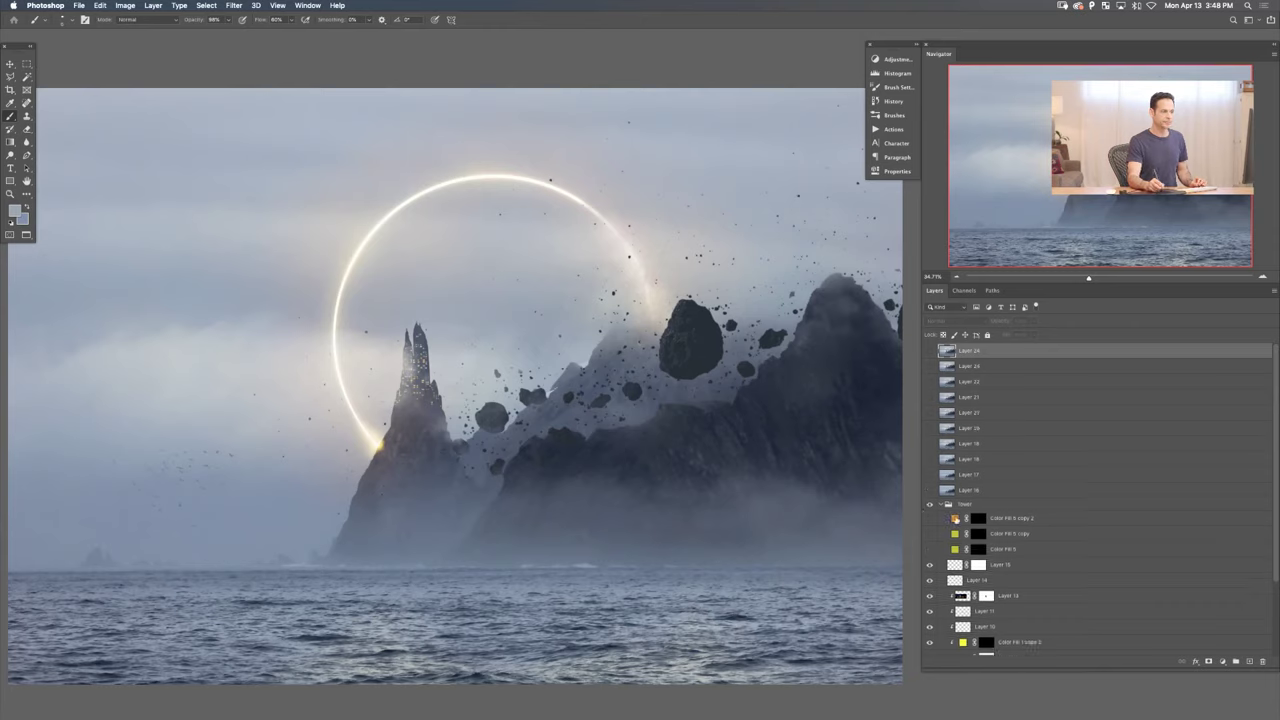
click(935, 519)
key(super+alt+shift+e)
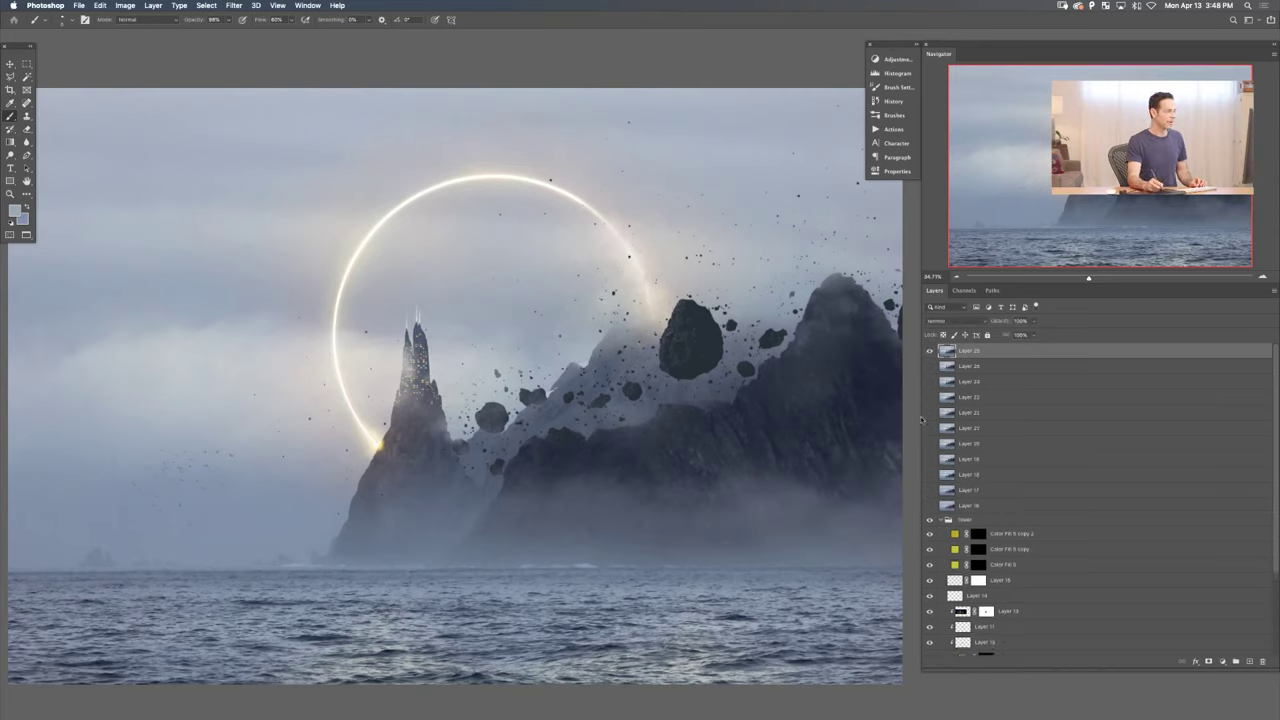
key(shift+f)
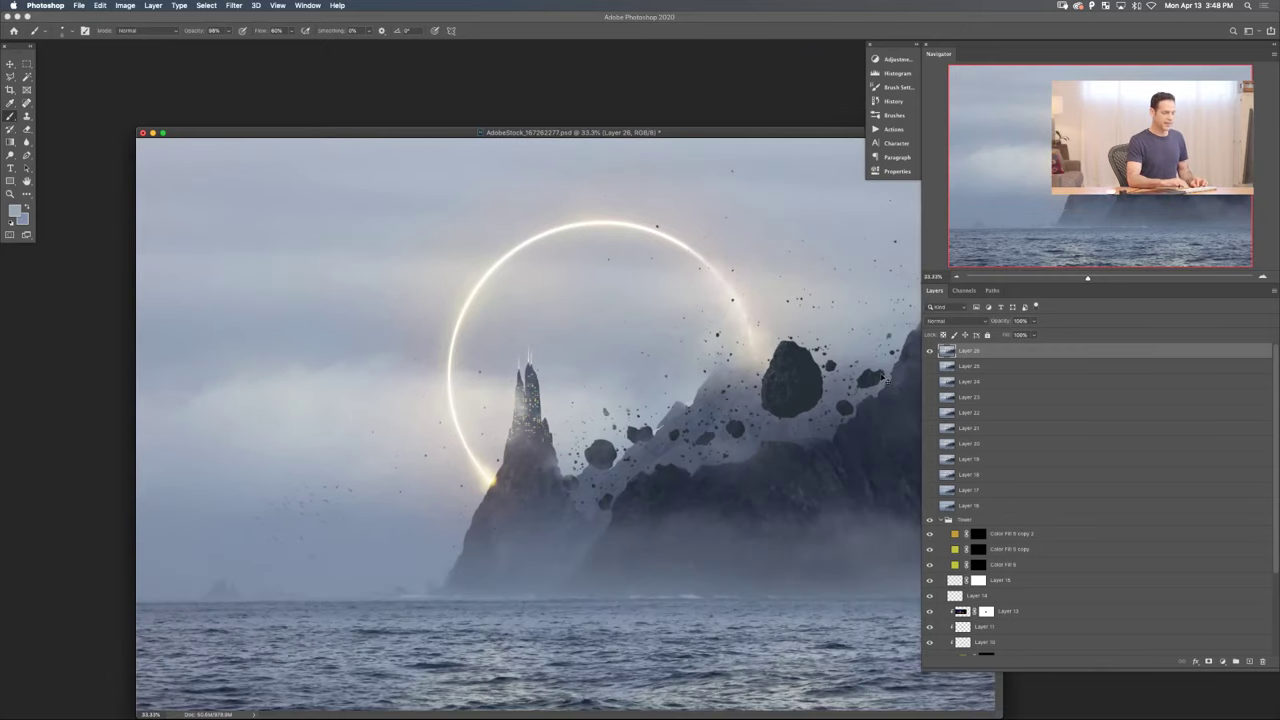
- Duplicate snapshot Layers 16 through 26 into a new document, Untitled-2
key(super+minus)
shift+click(987, 507)
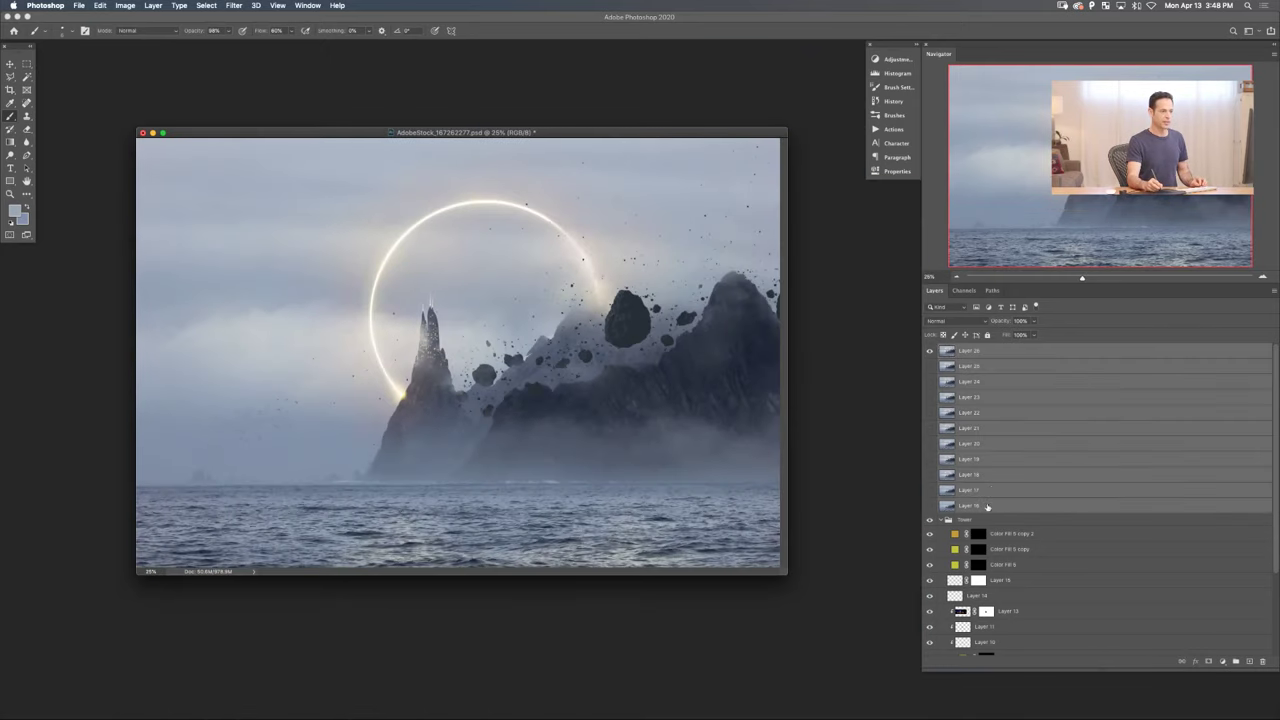
right_click(1020, 387)
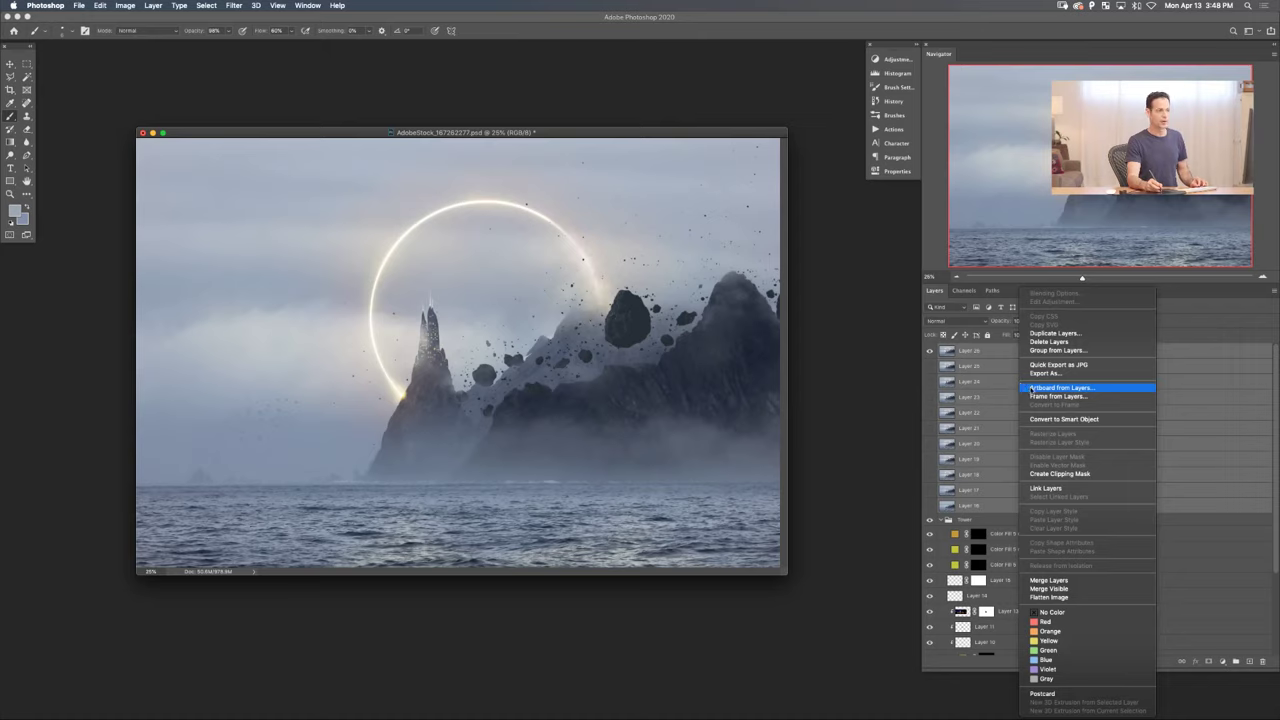
click(1066, 333)
click(618, 357)
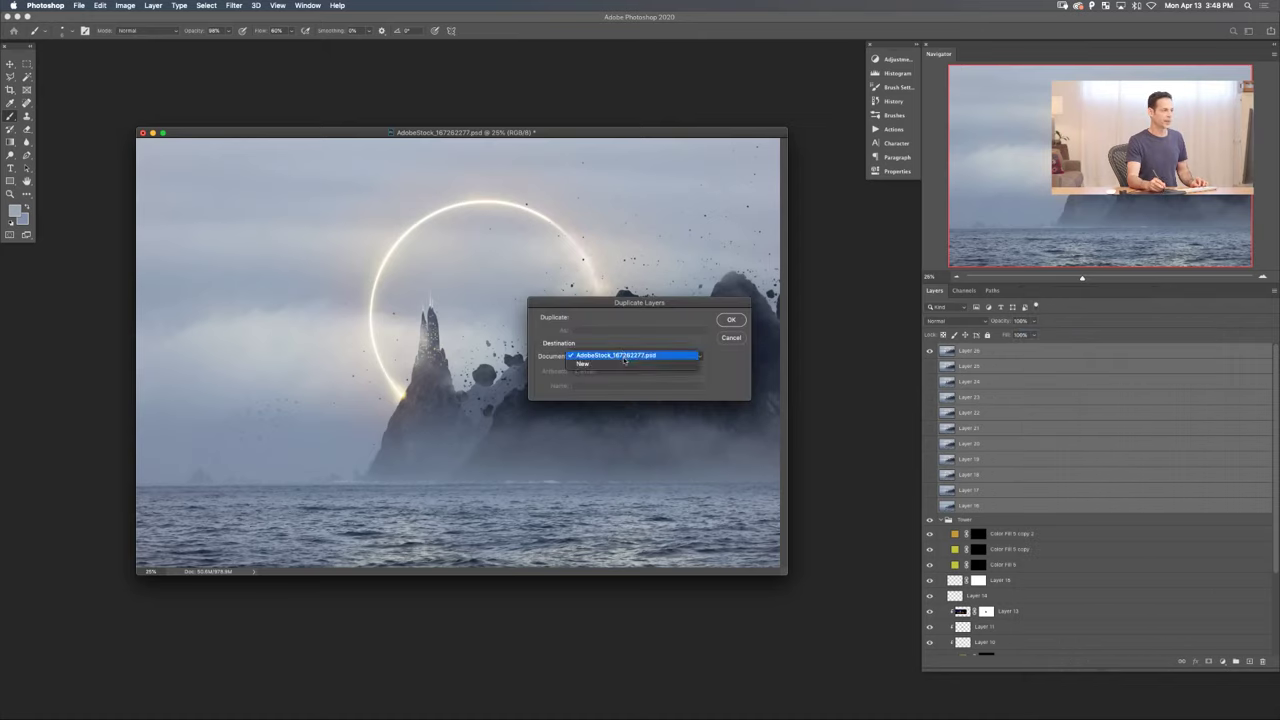
click(627, 367)
click(731, 320)
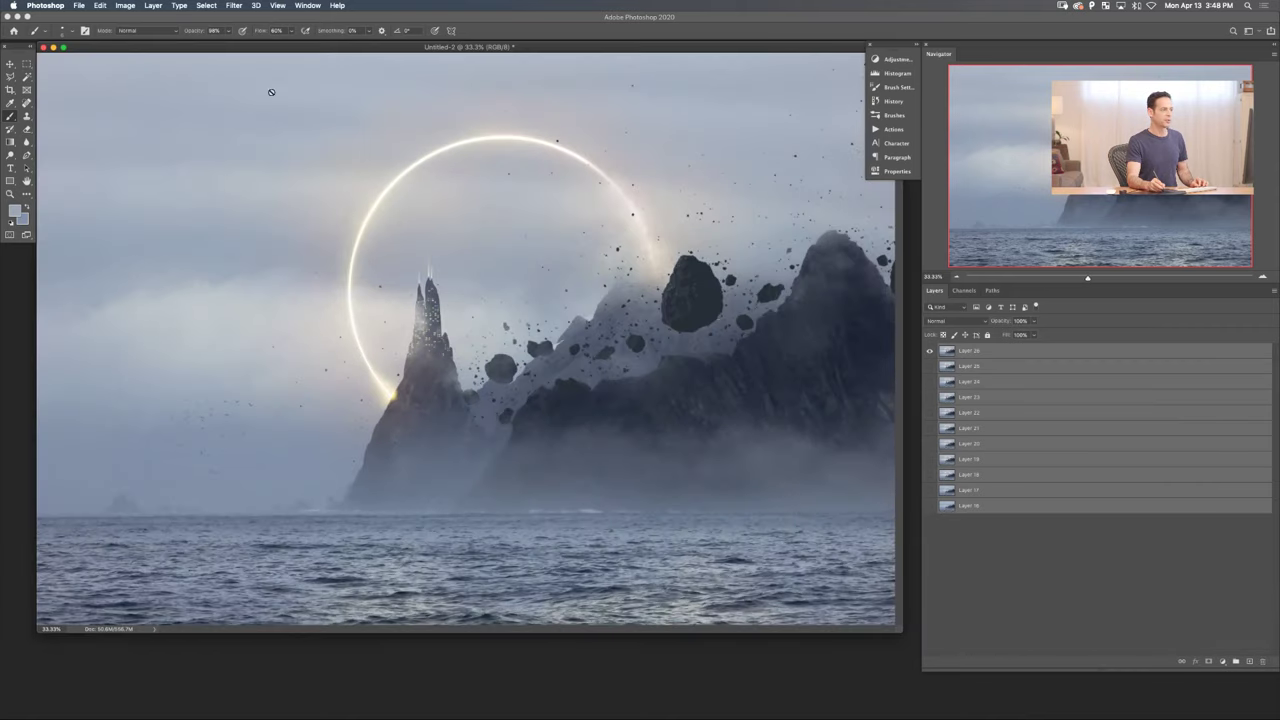
- Resize Untitled-2 to 1200 × 800 pixels, then view it full screen at 100%
click(125, 5)
click(140, 83)
click(764, 343)
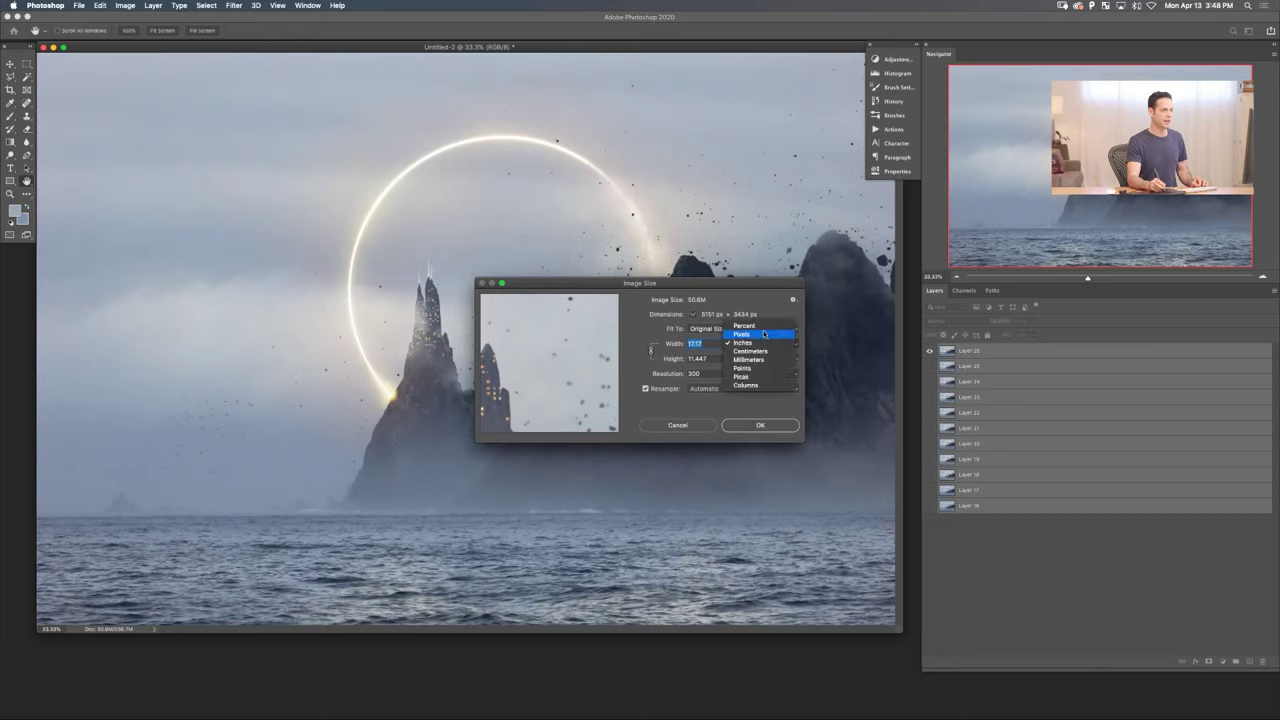
click(763, 333)
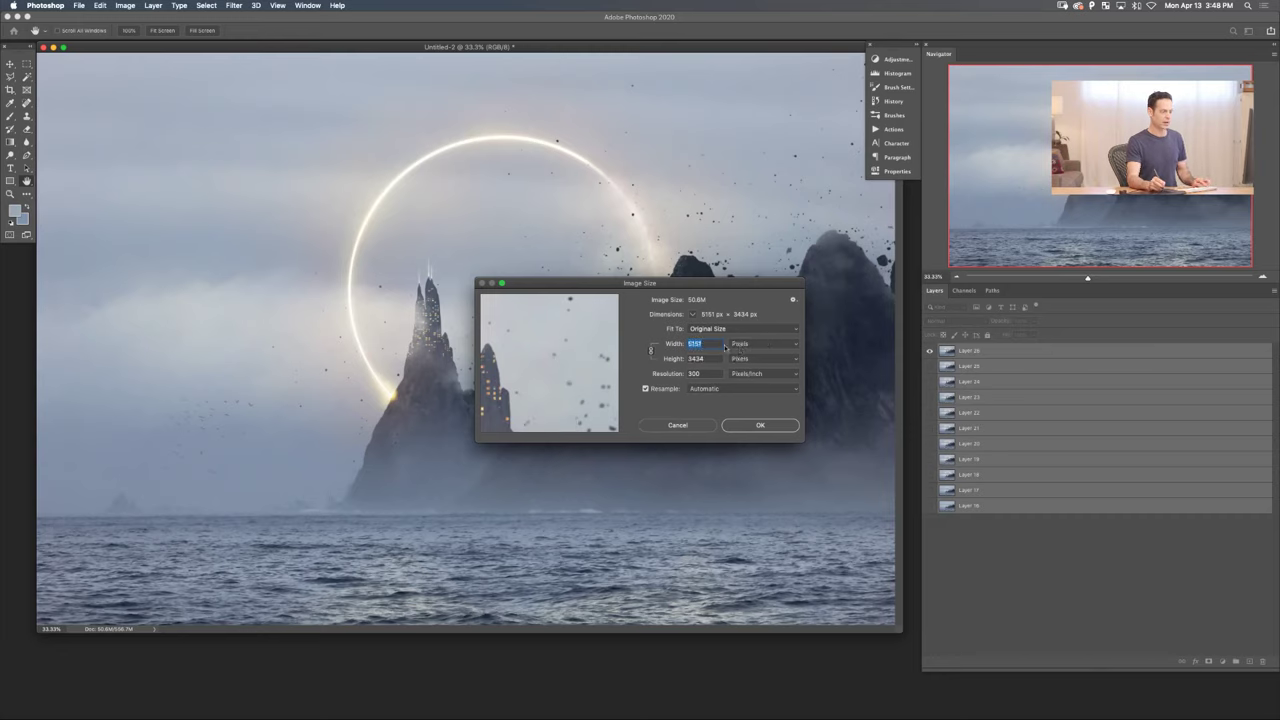
text(1200)
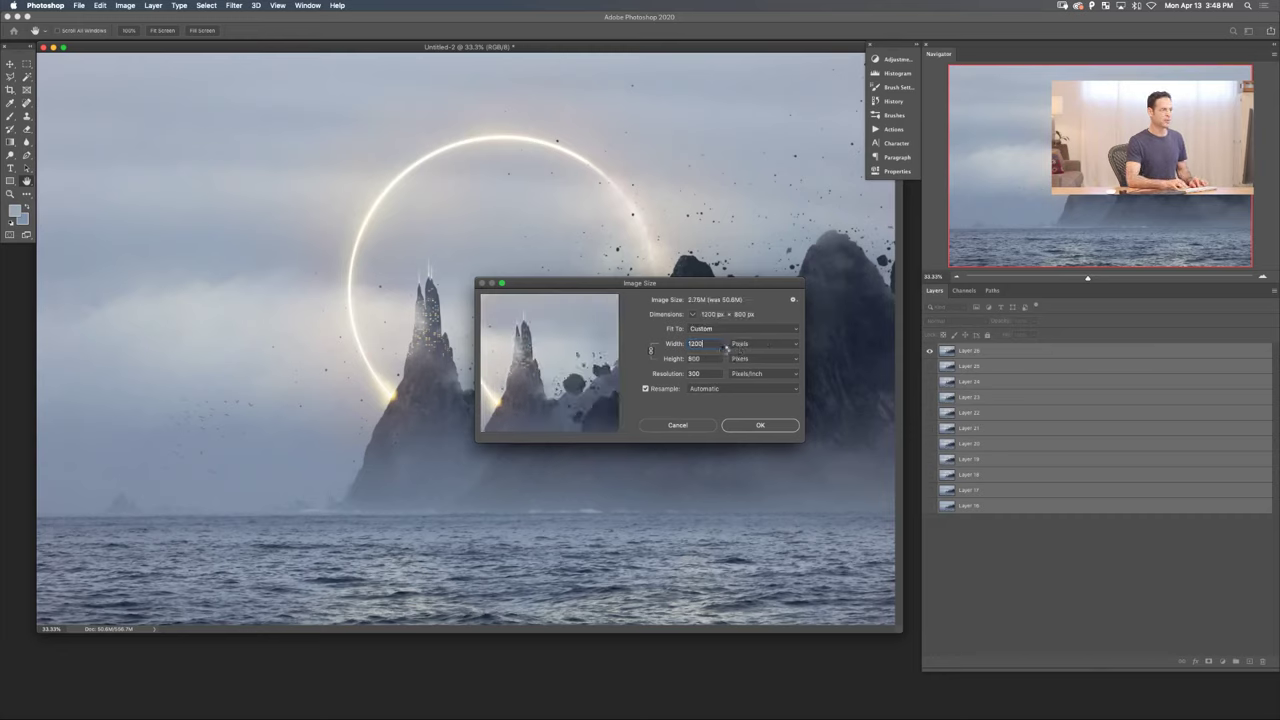
key(Return)
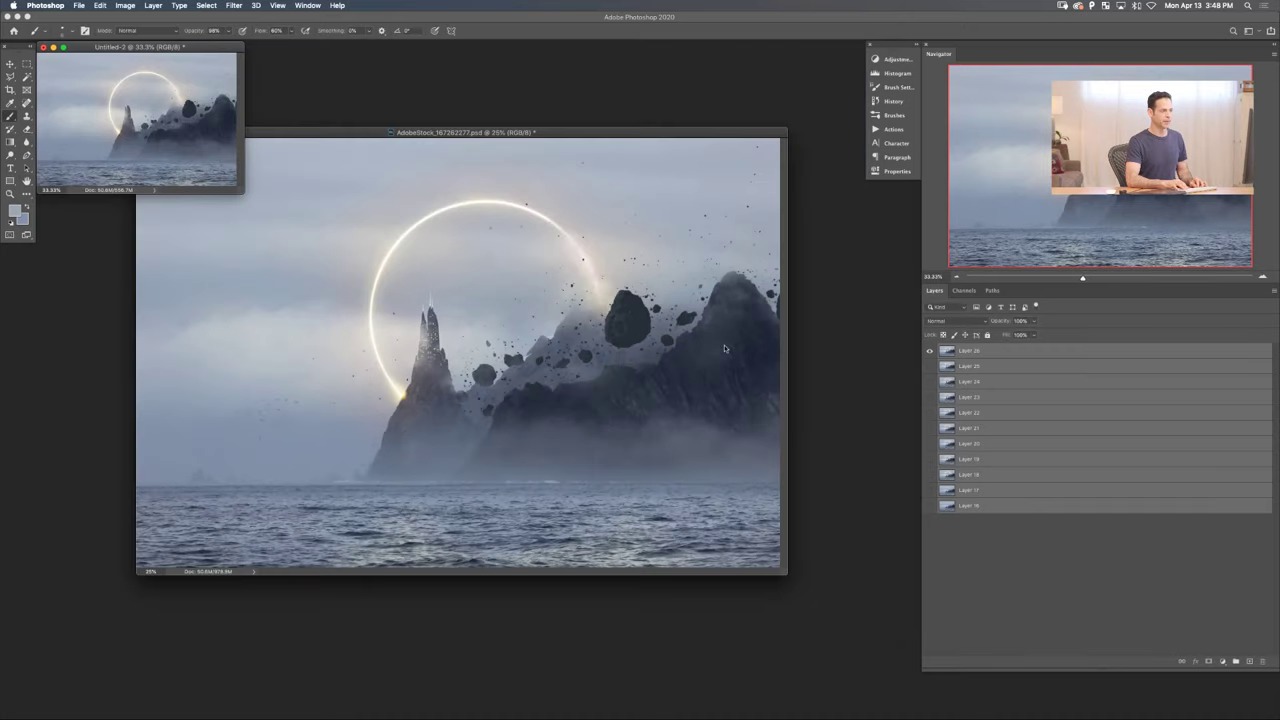
key(f)
key(super+1)
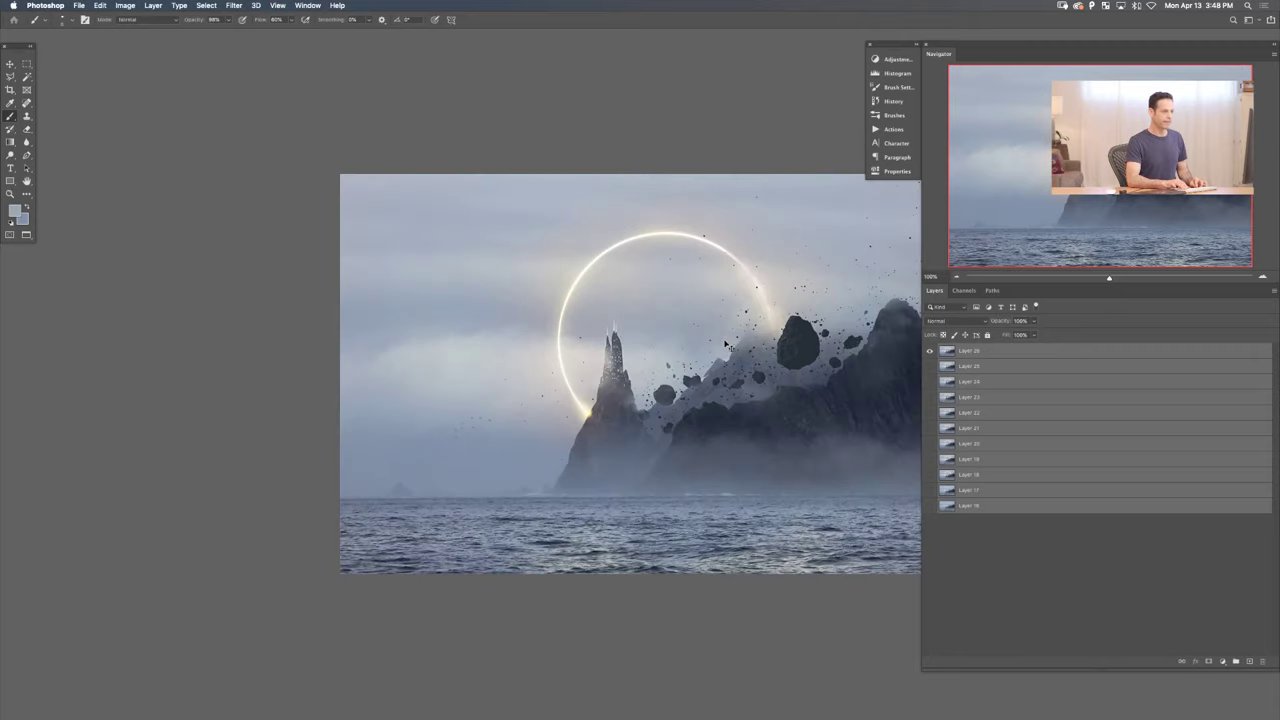
- Make Layers 18 through 25 visible and open the Timeline as a floating panel
scroll(716, 505, right, 5)
scroll(716, 505, down, 3)
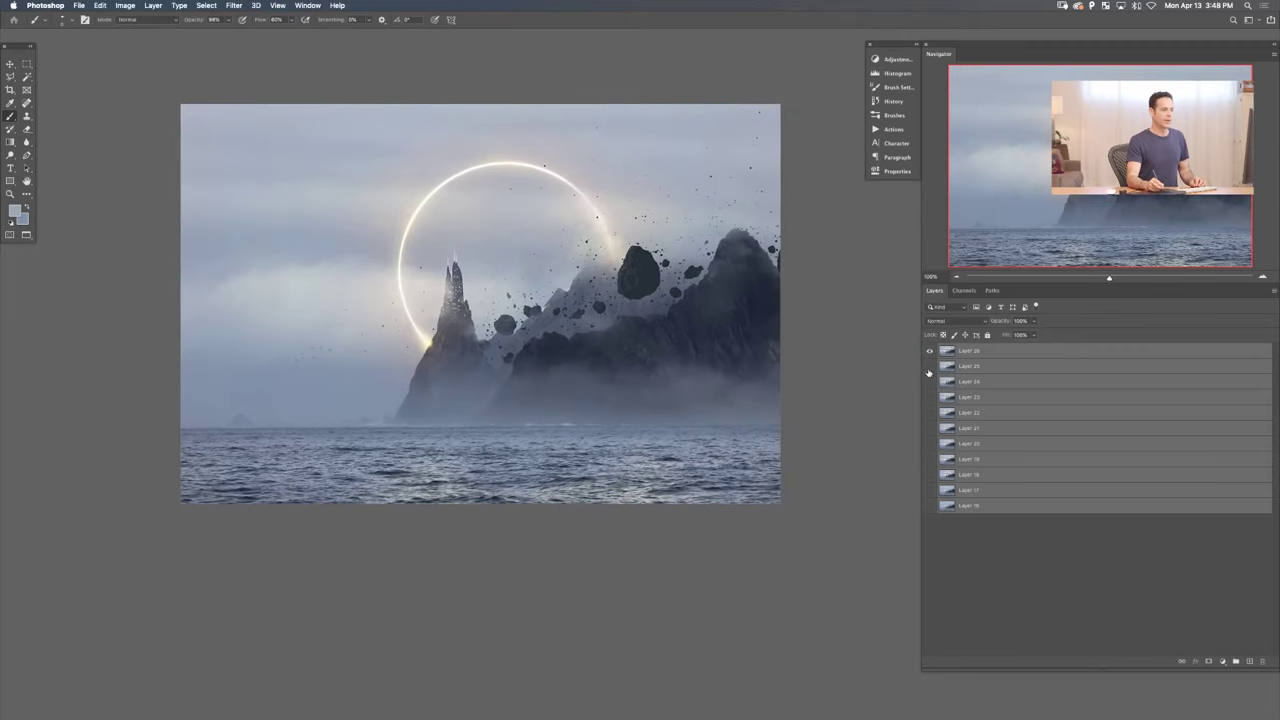
drag(929, 366, 922, 479)
click(308, 5)
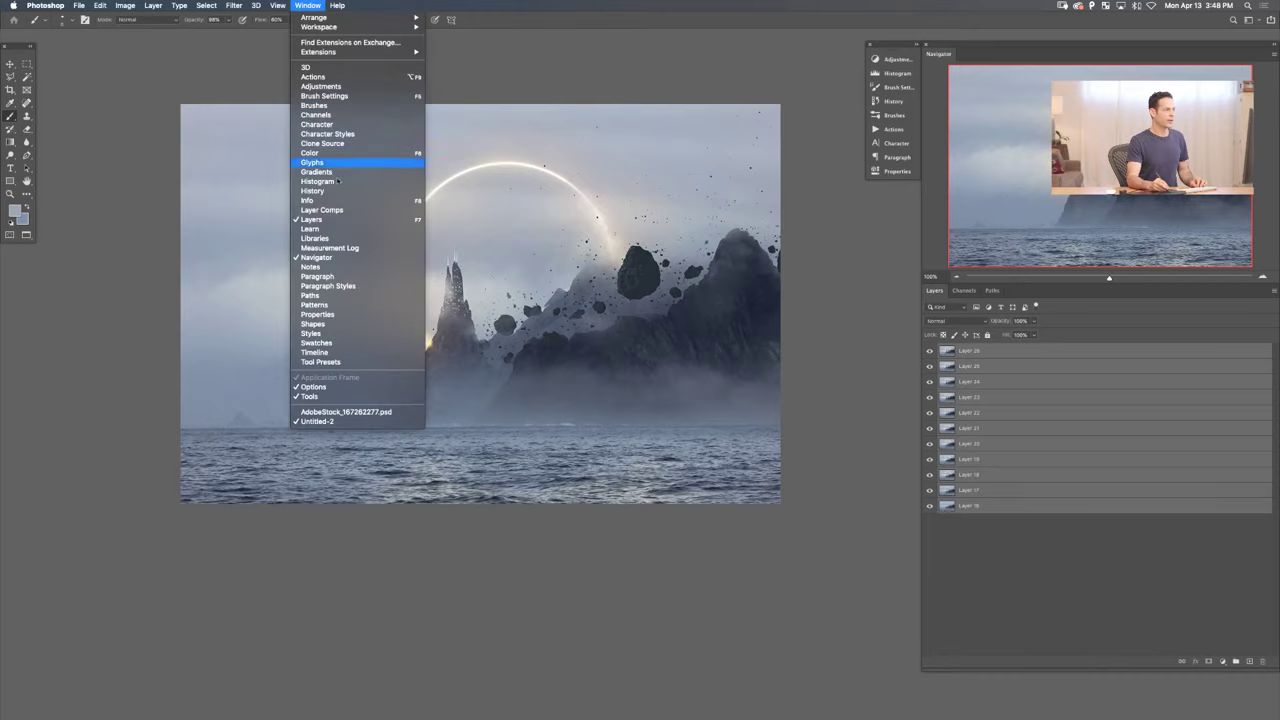
click(330, 352)
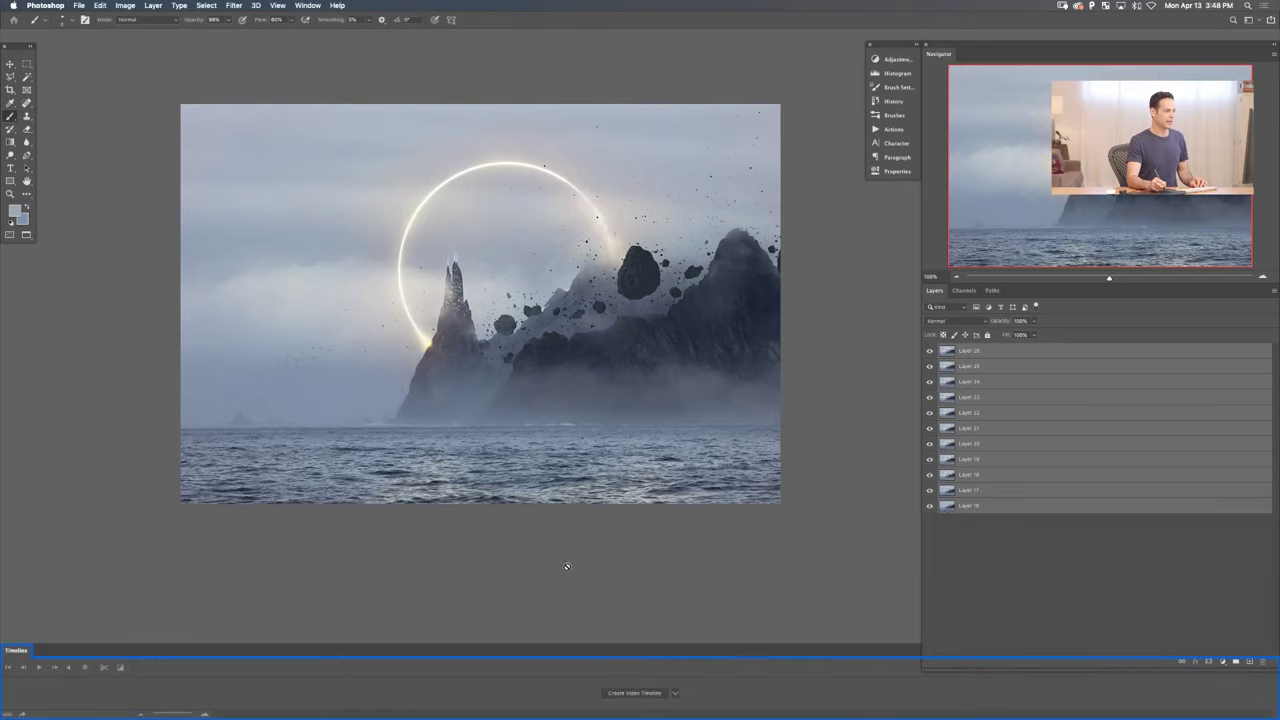
drag(676, 652, 697, 602)
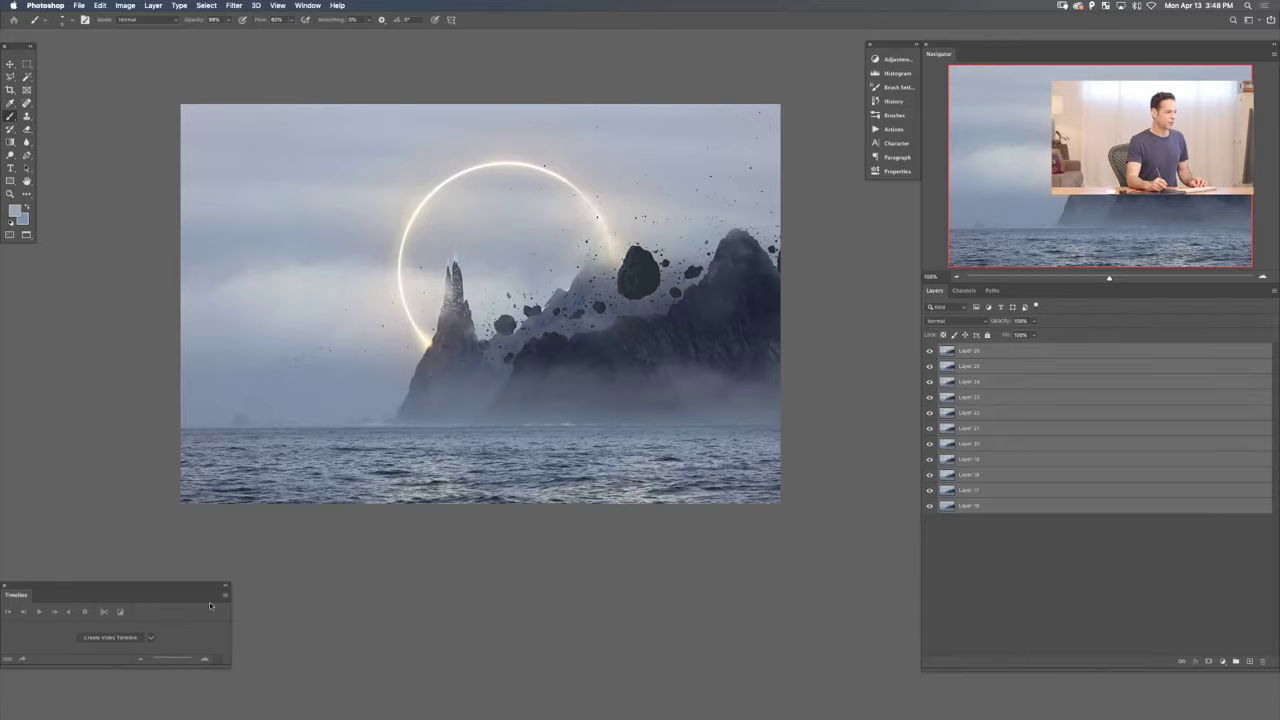
drag(206, 592, 316, 572)
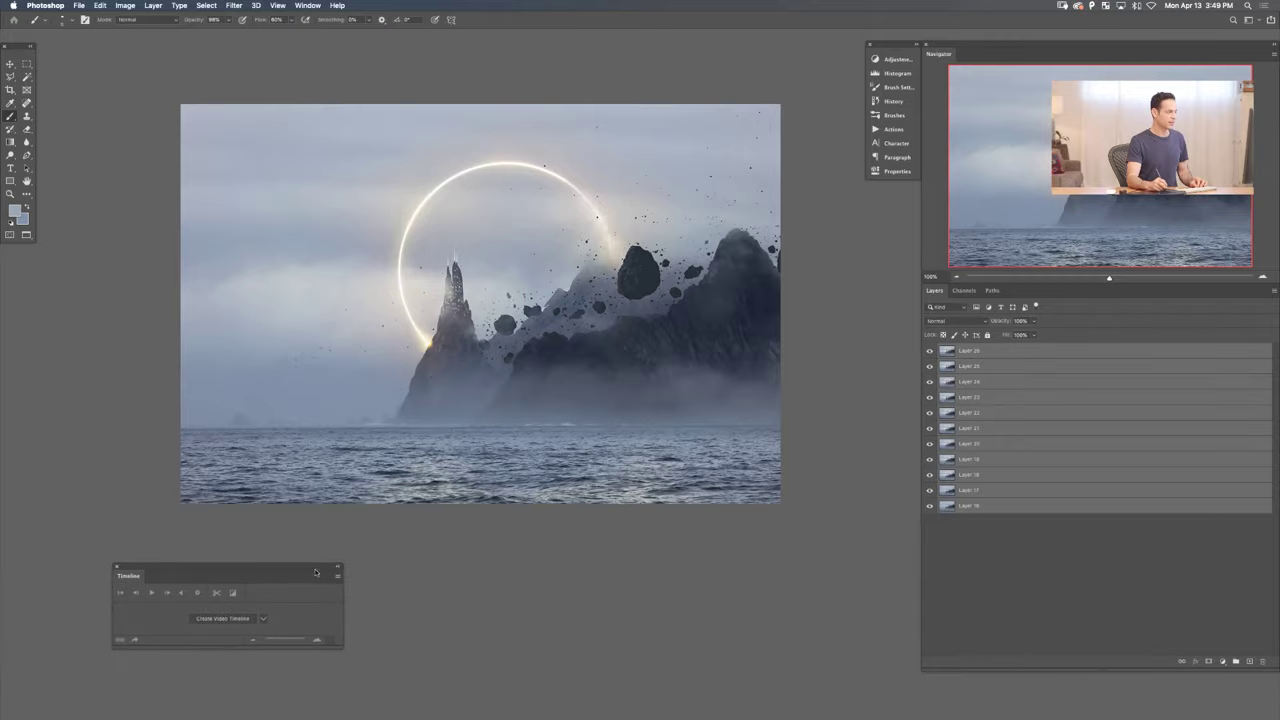
- Create a frame animation and make one frame from each layer
click(263, 621)
click(245, 634)
drag(343, 651, 572, 651)
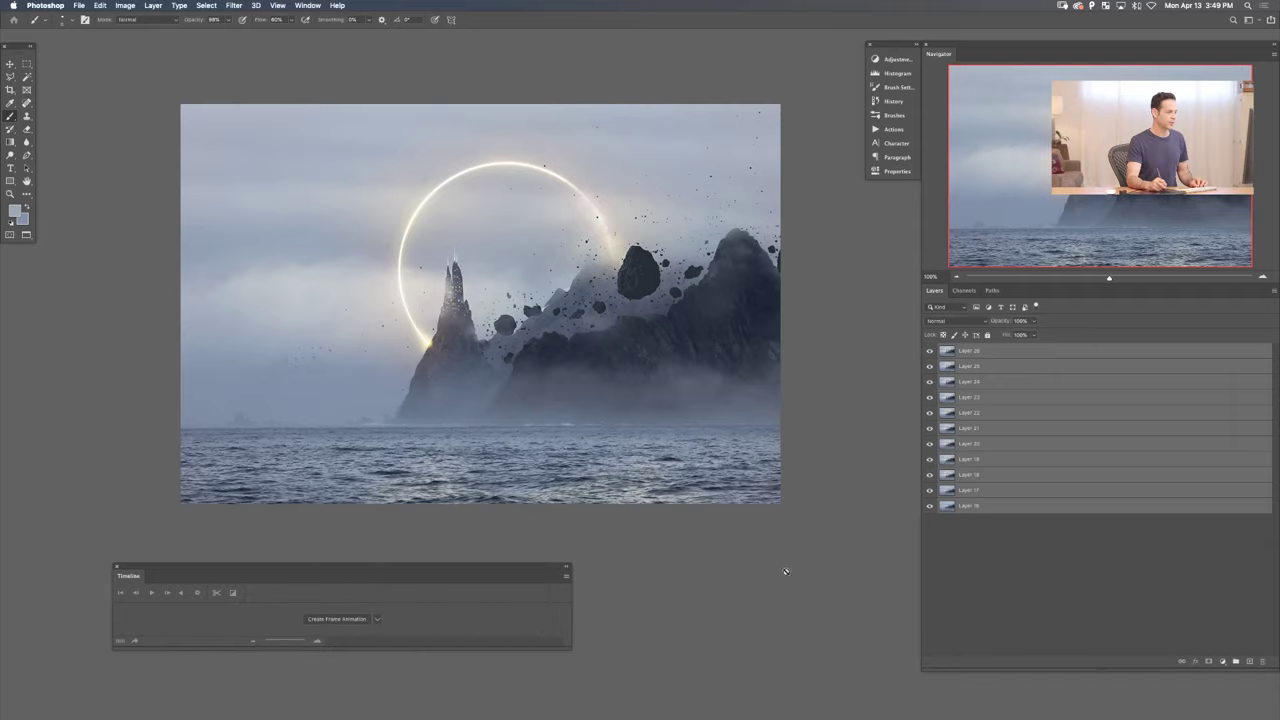
click(565, 579)
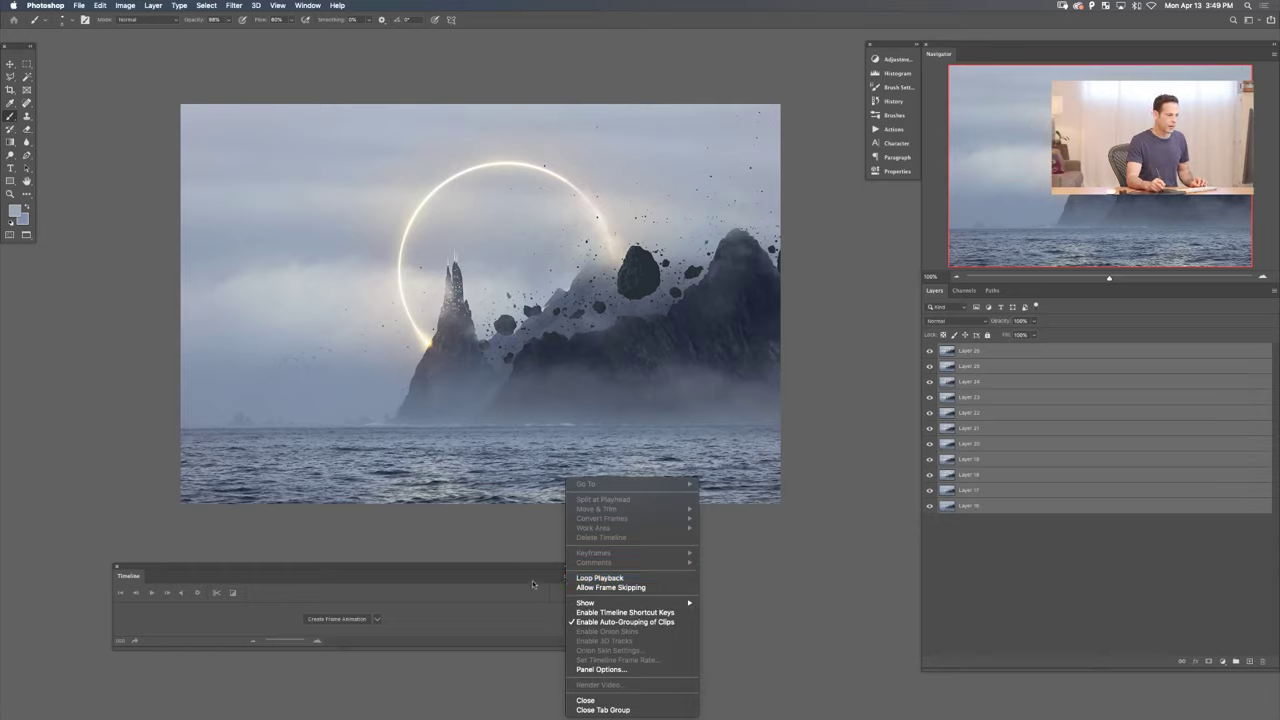
click(533, 584)
drag(512, 566, 512, 536)
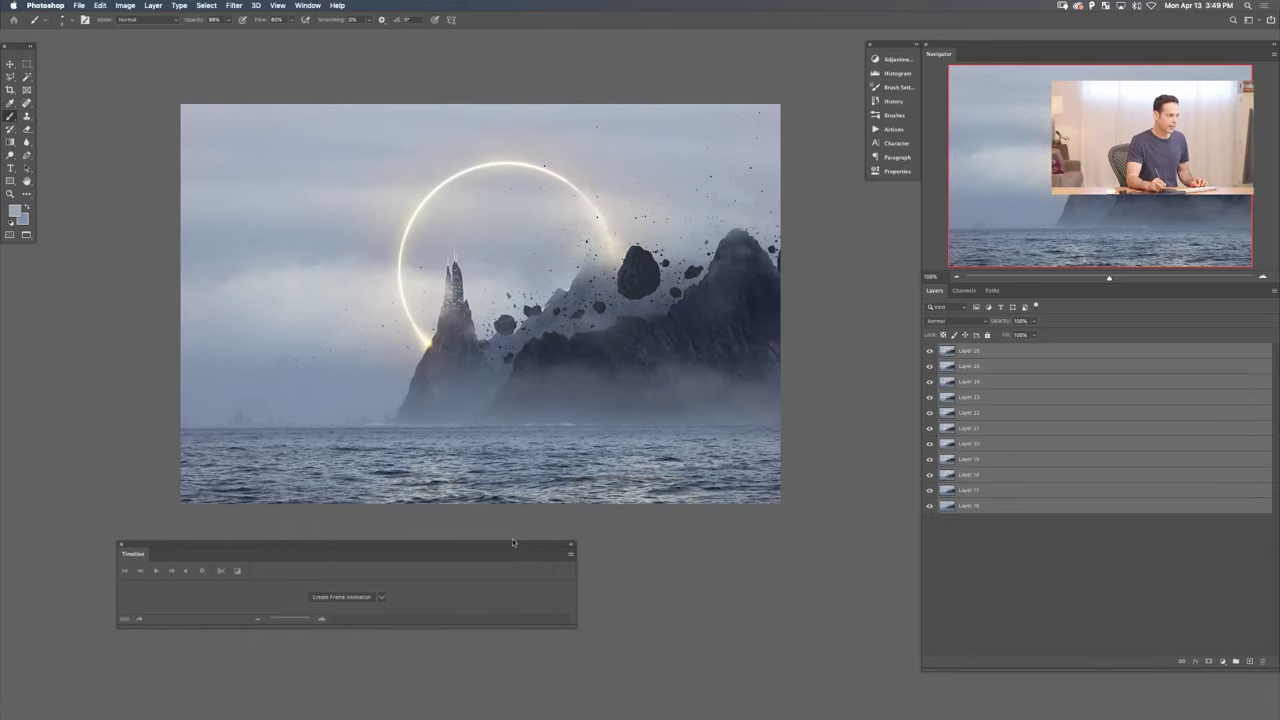
click(346, 589)
click(567, 548)
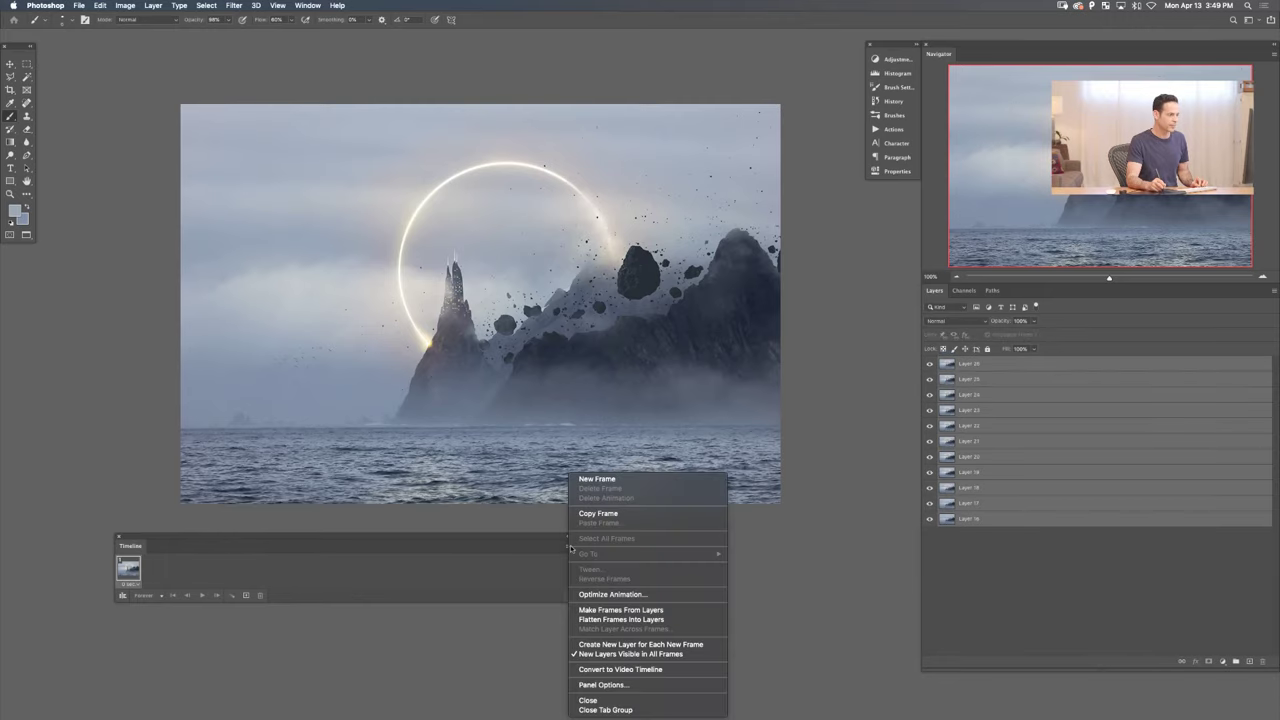
click(623, 611)
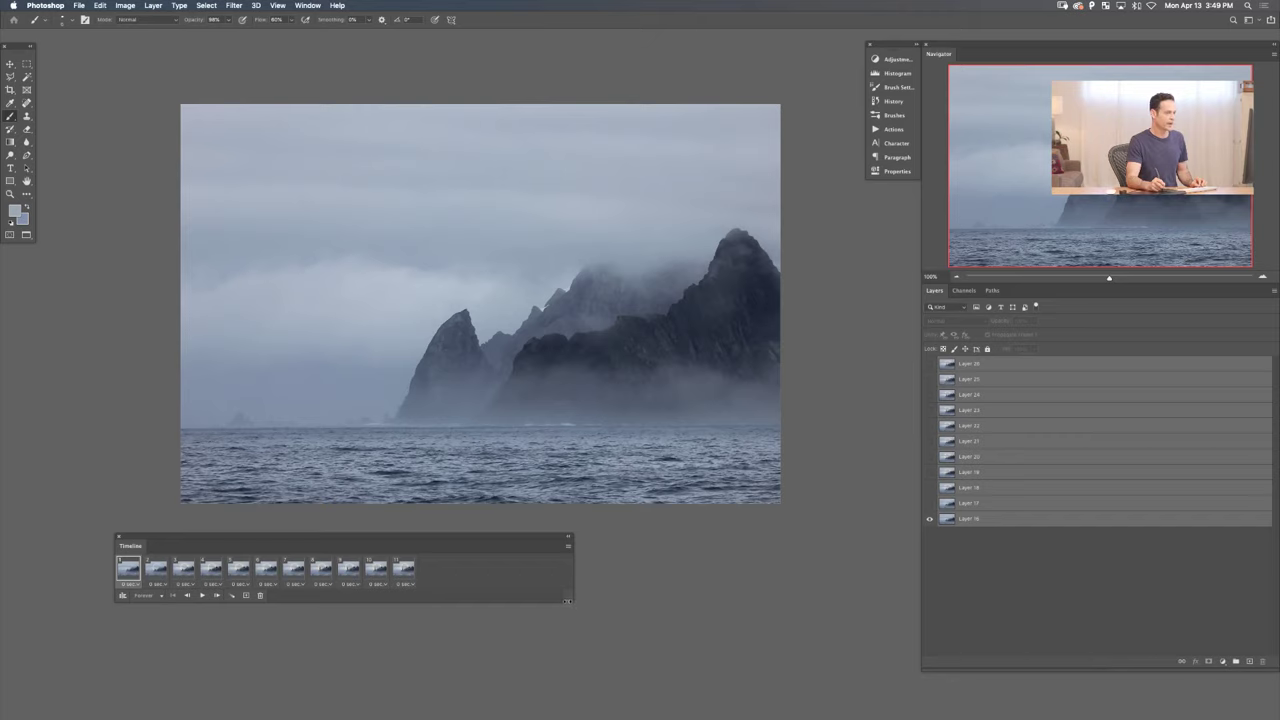
- Give all eleven frames a 0.2-second delay and play the animation
drag(566, 601, 677, 601)
shift+click(403, 568)
click(406, 583)
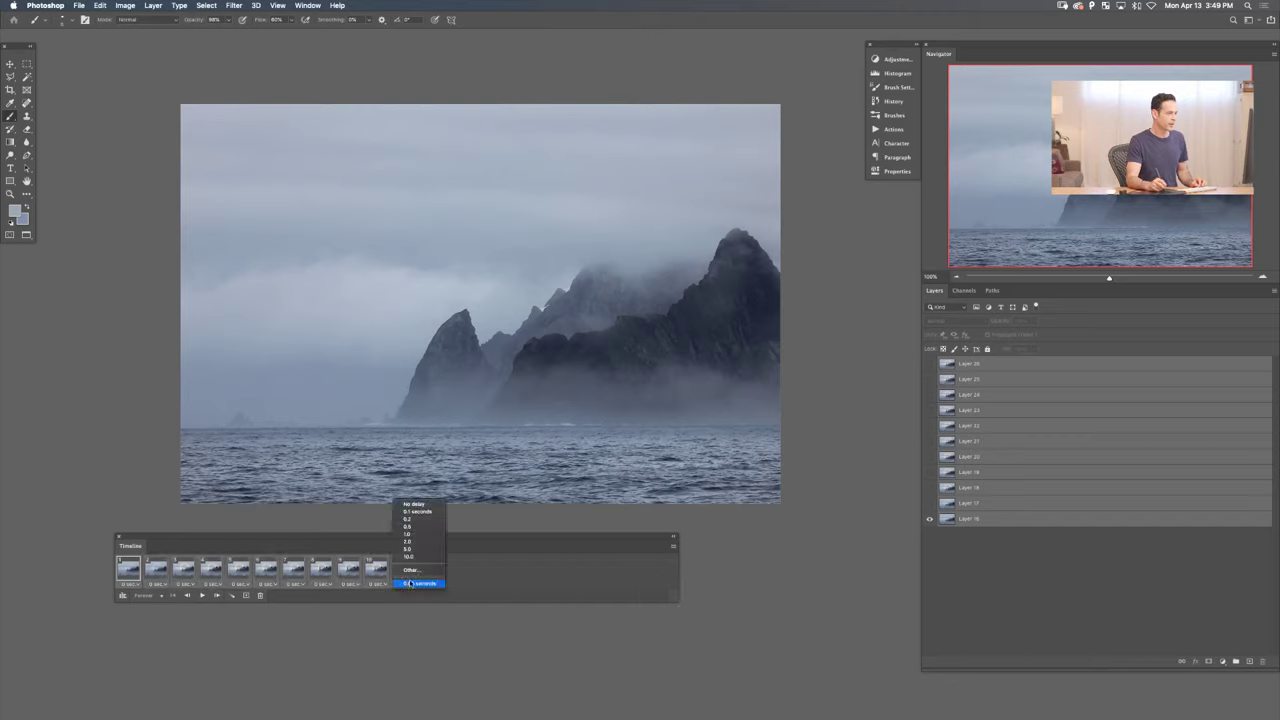
click(416, 518)
drag(489, 537, 545, 564)
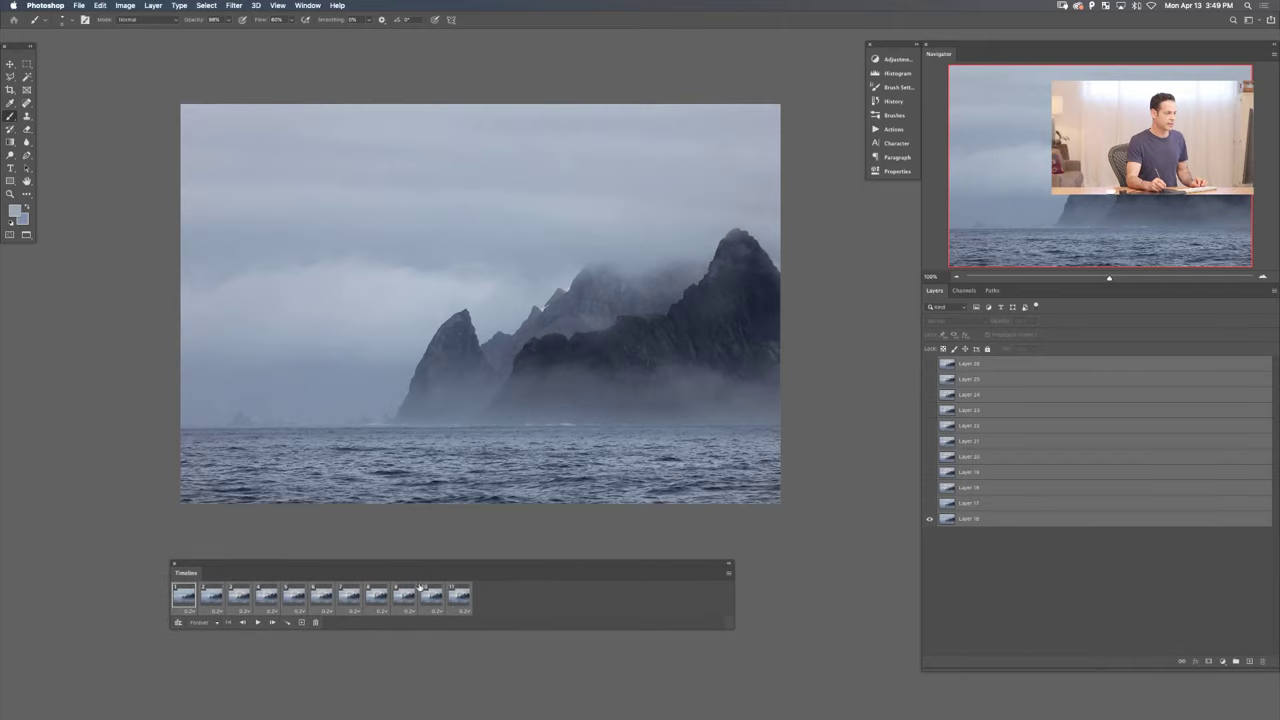
click(258, 622)
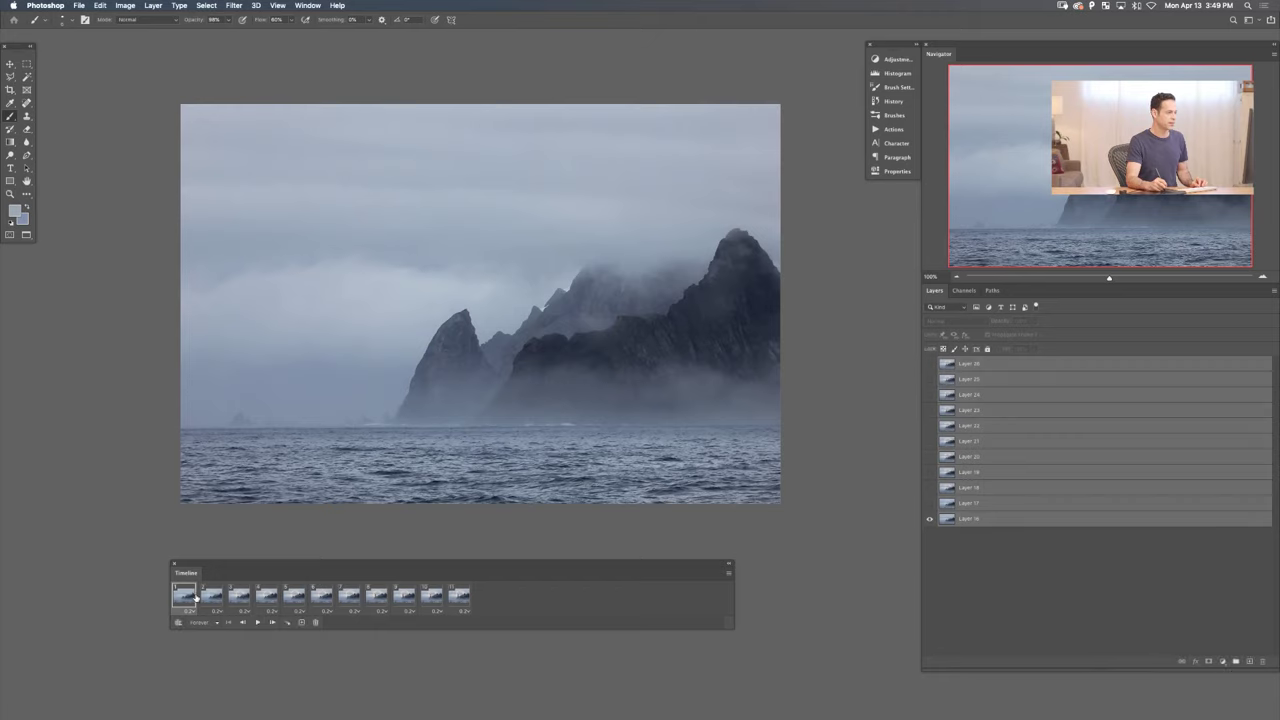
- Change every frame's delay to 0.5 seconds, then play the animation and stop it
shift+click(459, 596)
click(462, 610)
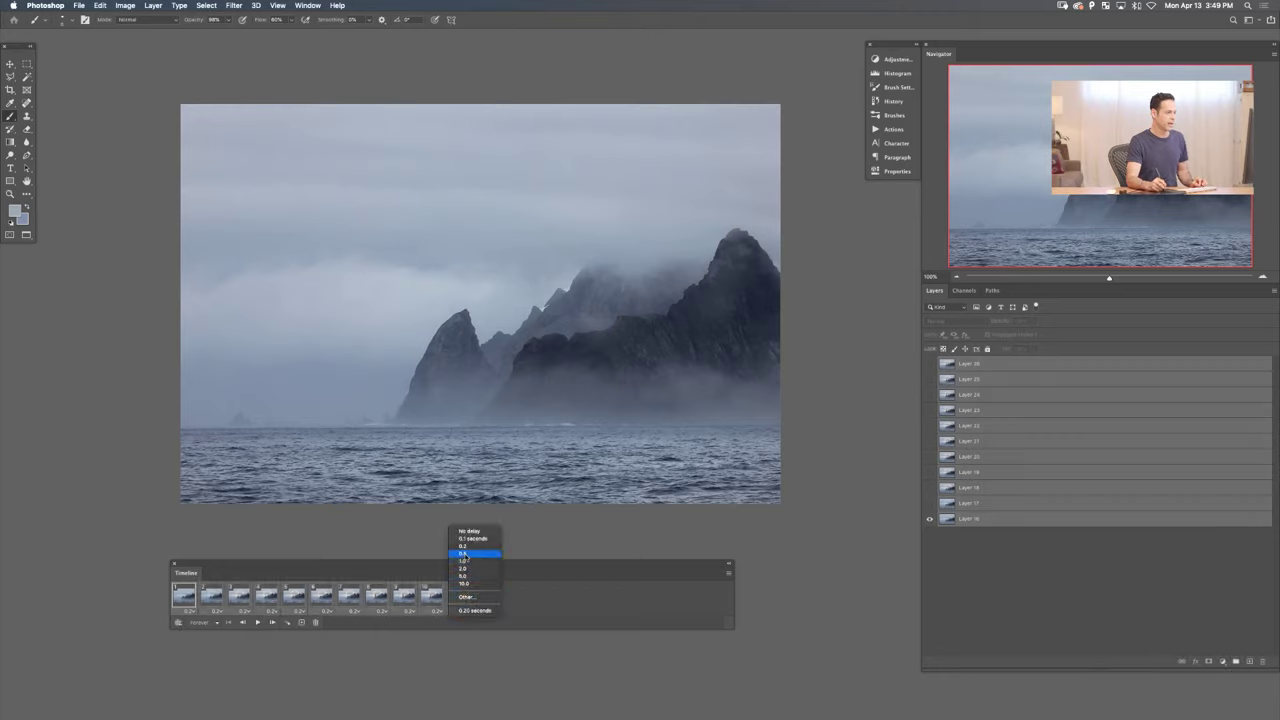
click(470, 545)
click(258, 622)
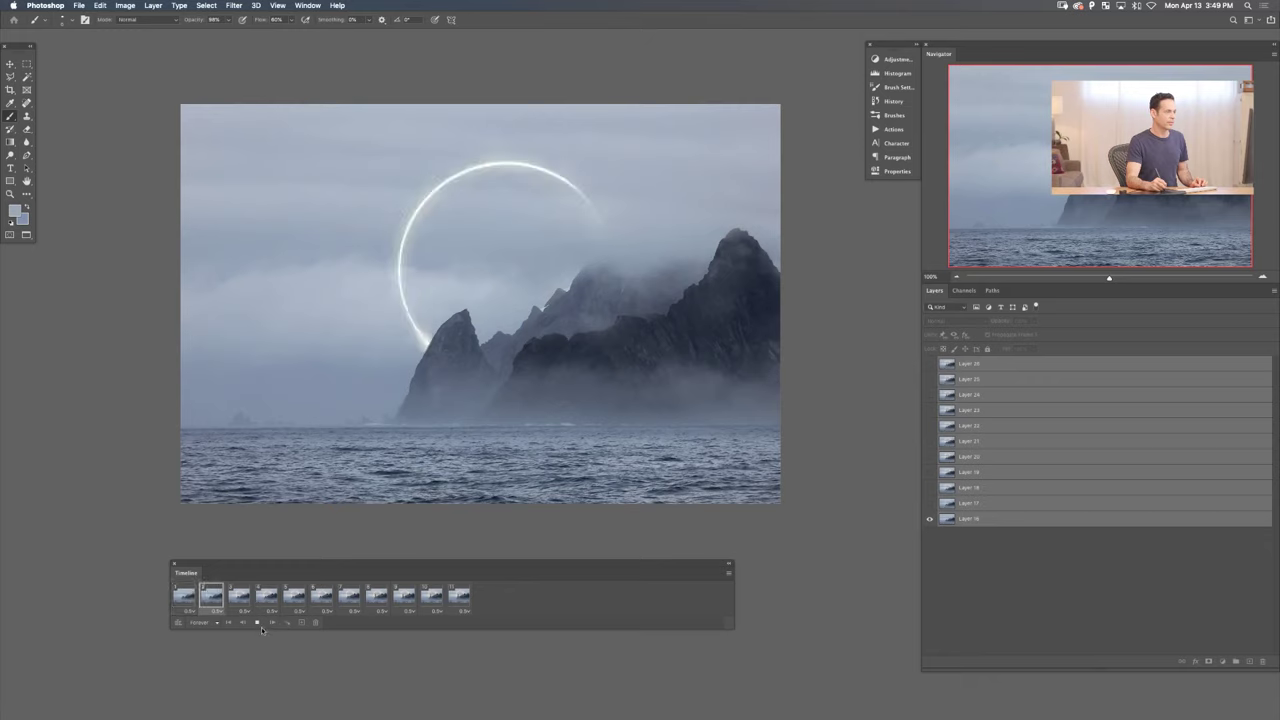
click(256, 622)
- Set Save for Web (Legacy) to GIF format and preview the animation in the browser
click(80, 6)
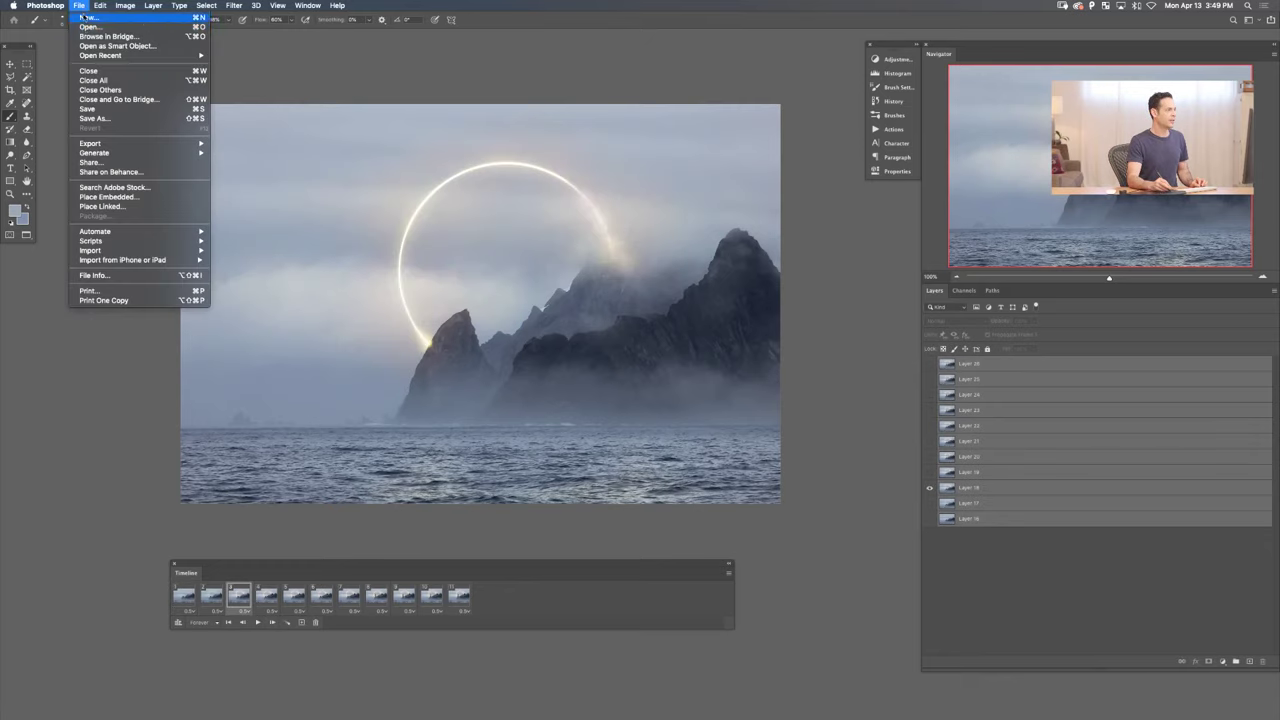
mouse_move(200, 144)
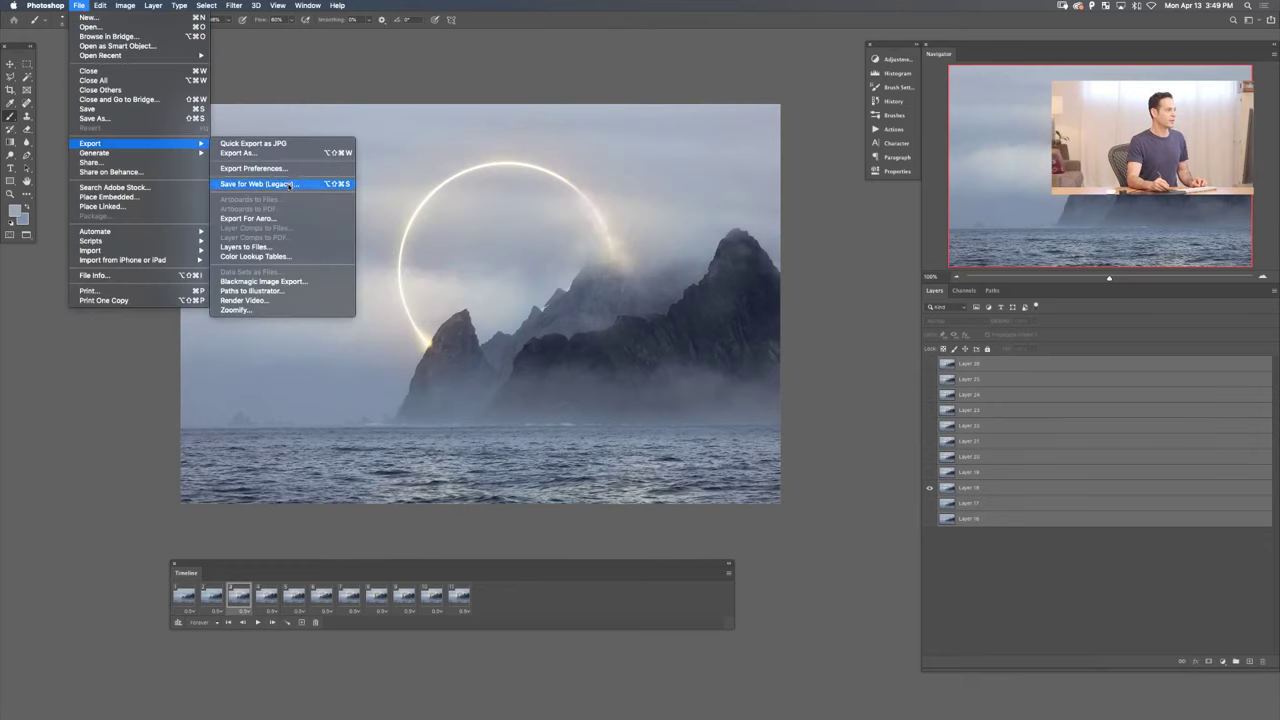
click(312, 183)
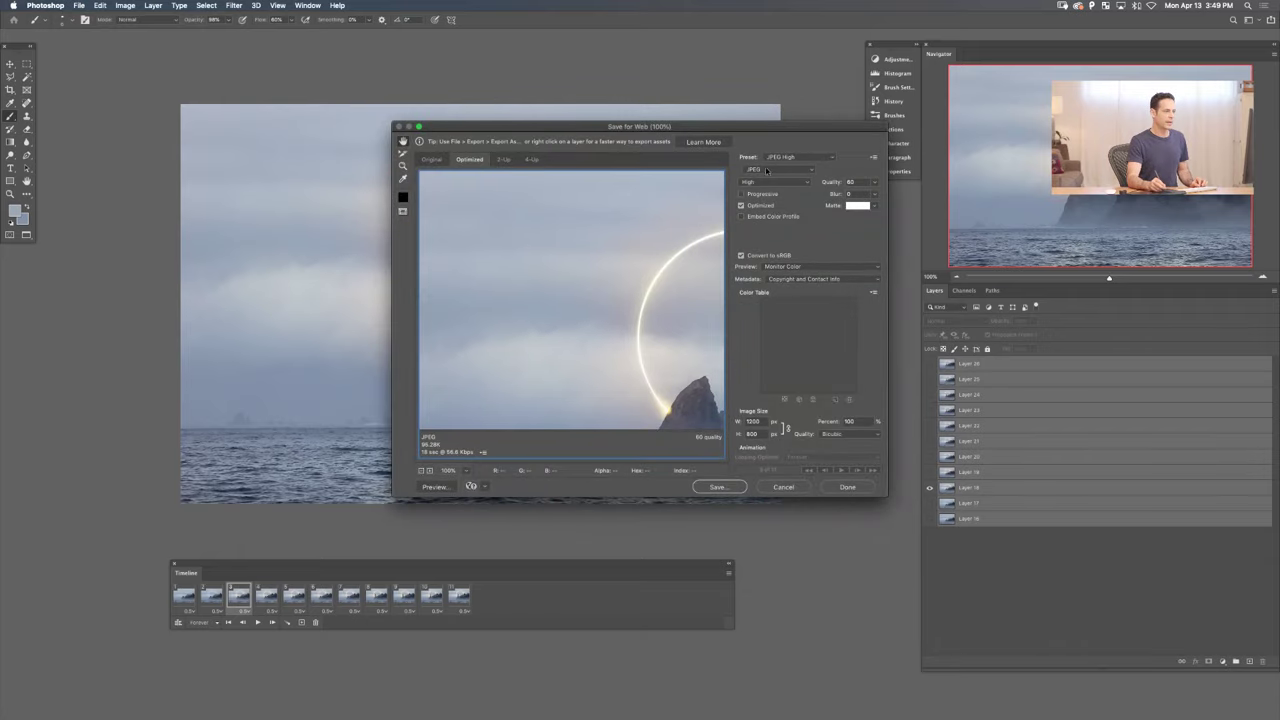
click(772, 169)
click(770, 158)
drag(760, 124, 575, 111)
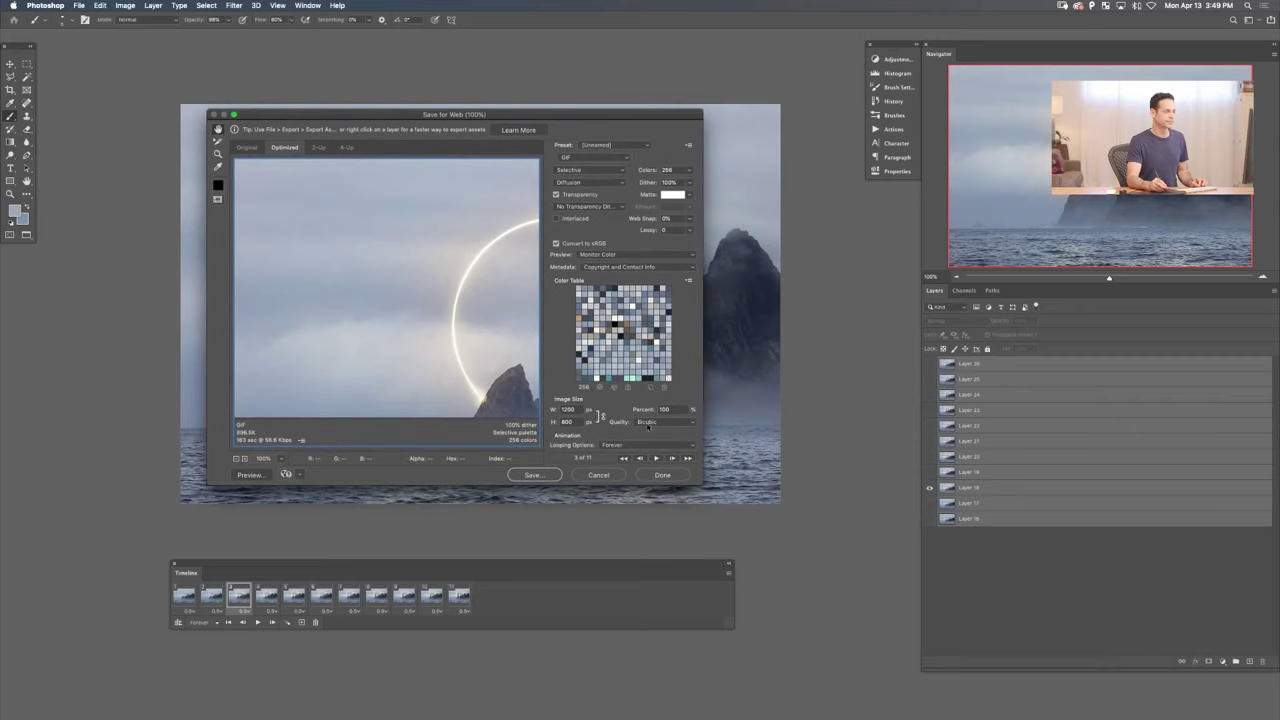
click(250, 474)
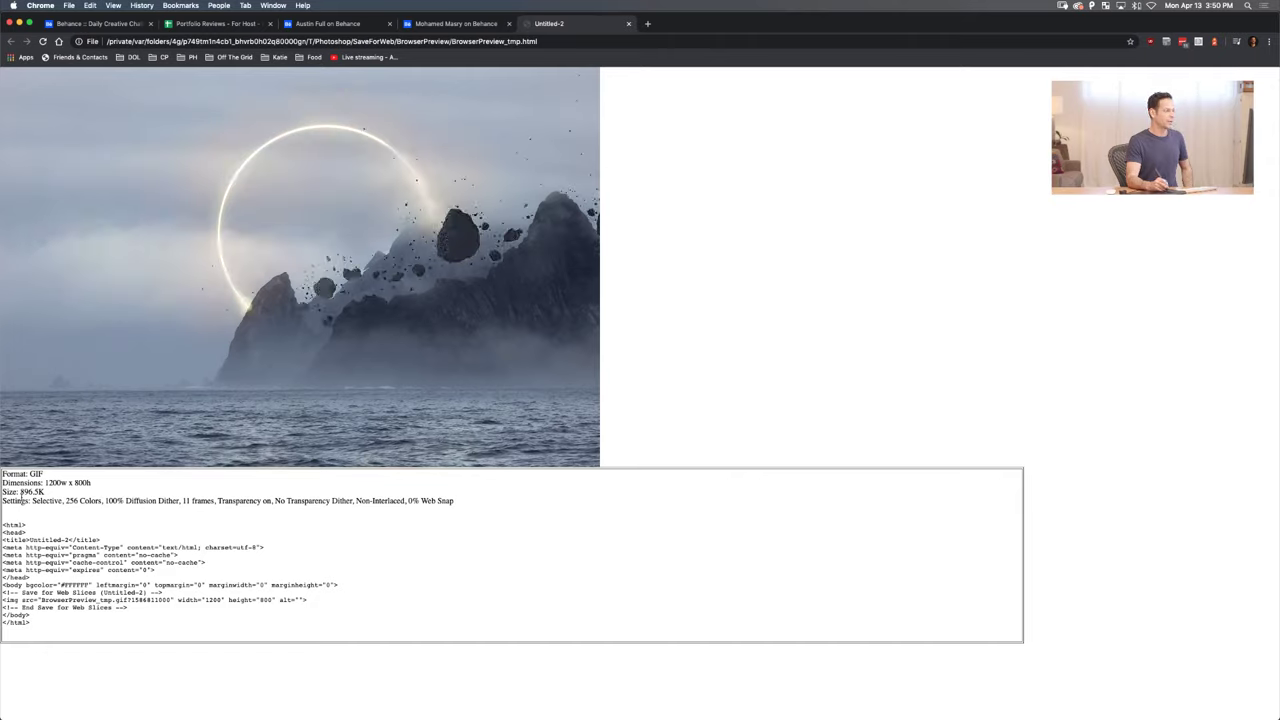
- Check the 896.5K file size on the Chrome preview, then return to Photoshop
drag(19, 494, 56, 496)
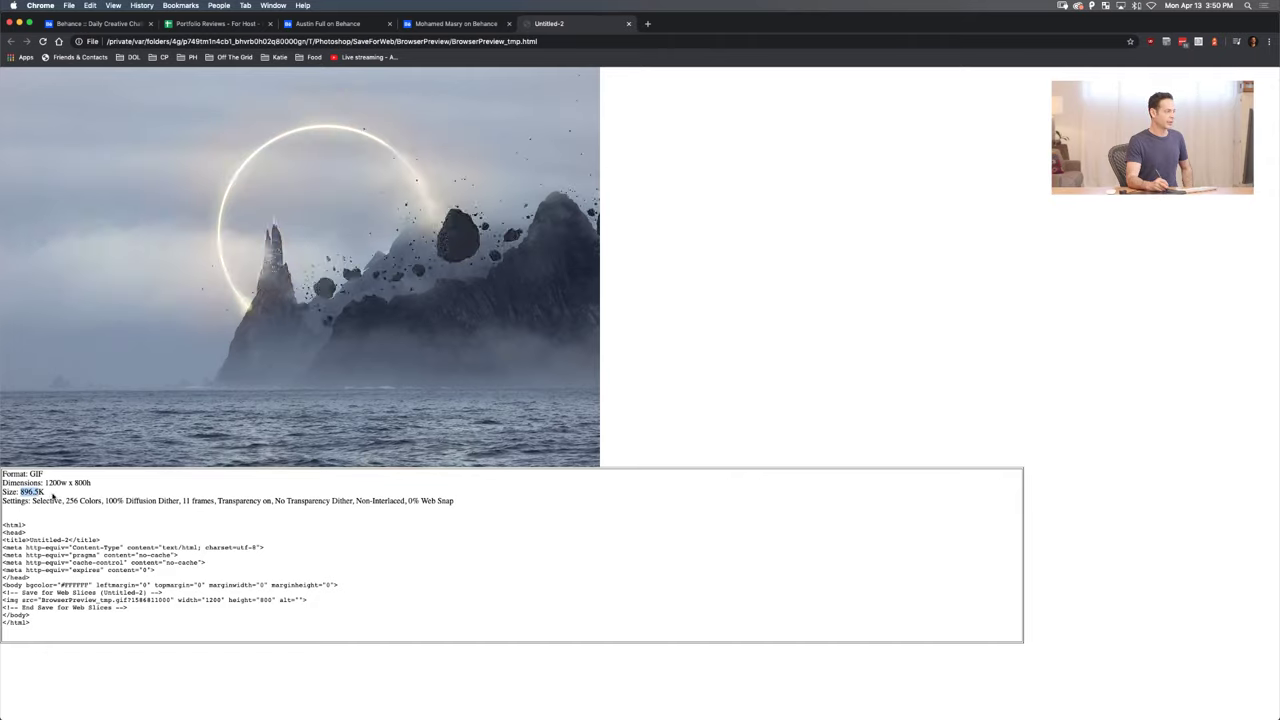
click(294, 505)
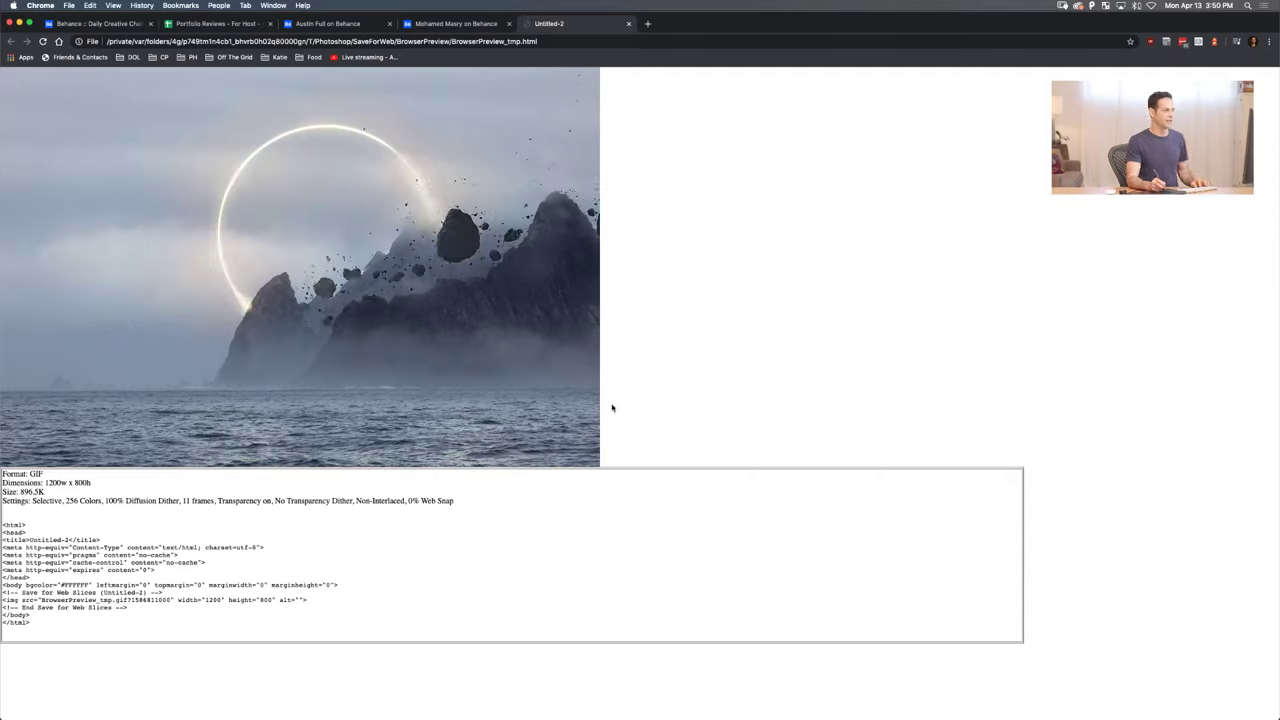
key(super+Tab)
key(super+Tab)
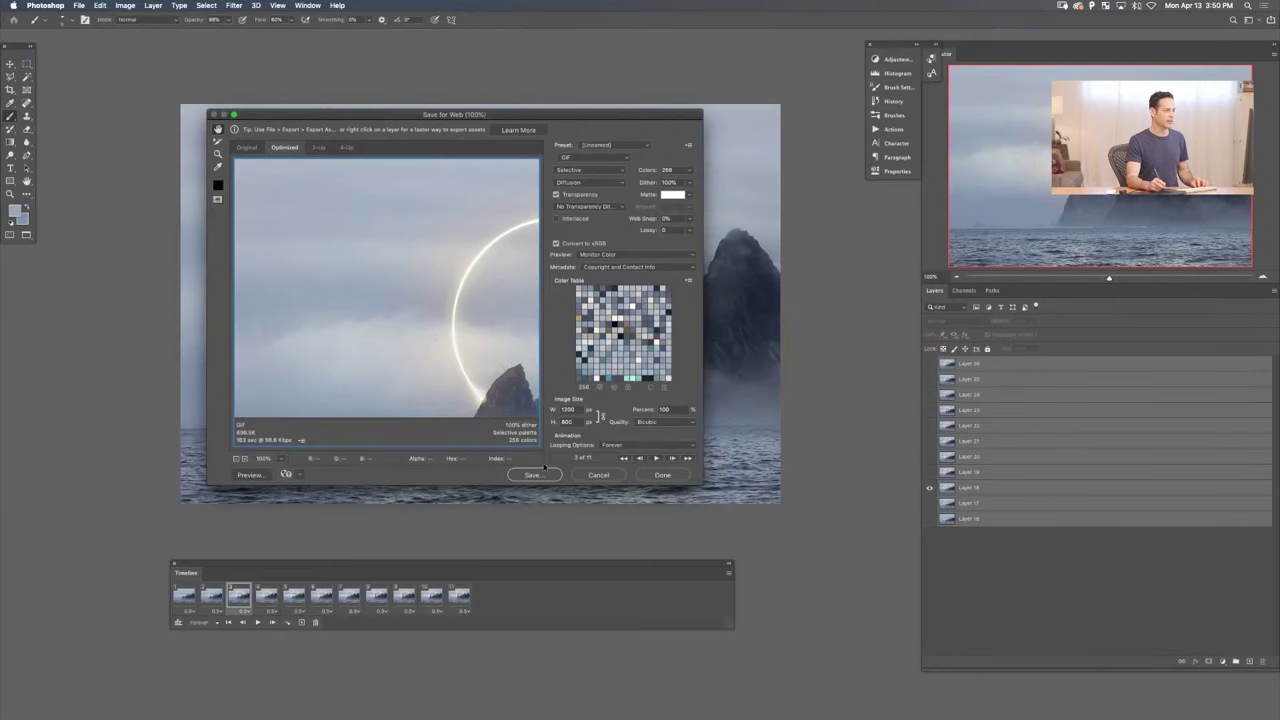
- Create a new folder named GIF inside 03.07.20 Adobe LIVE > Day 01
click(540, 474)
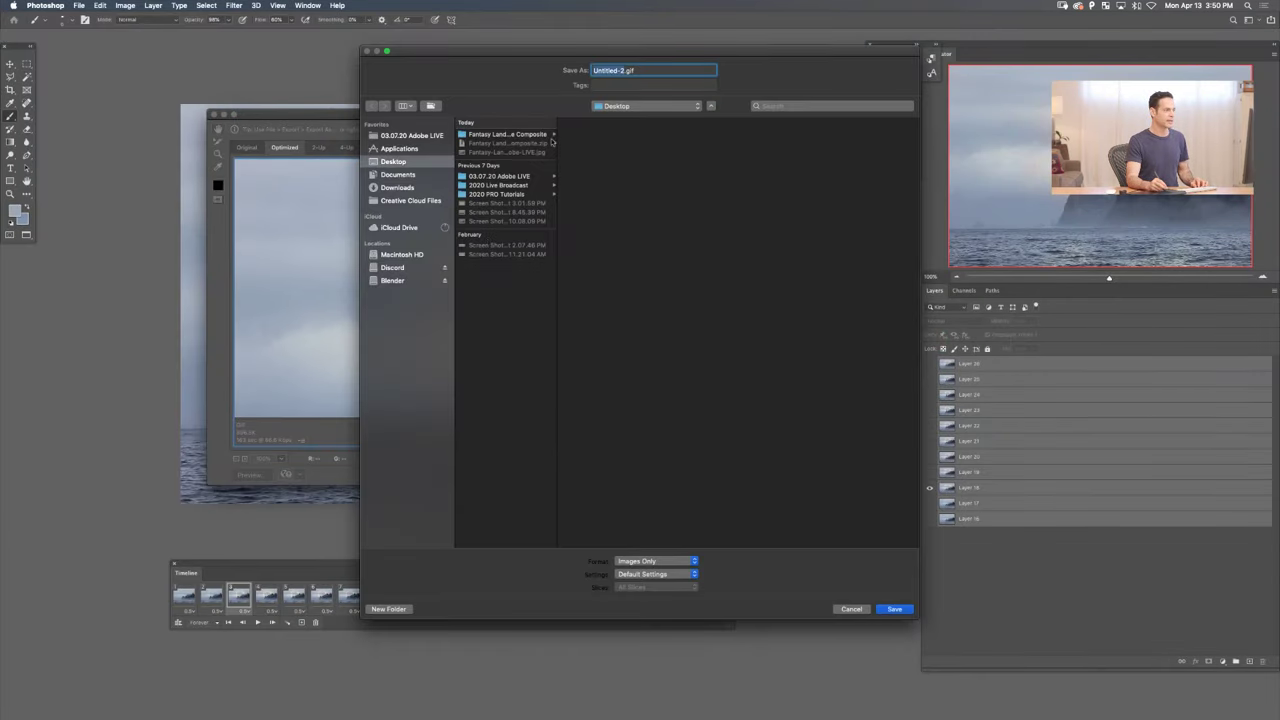
click(411, 135)
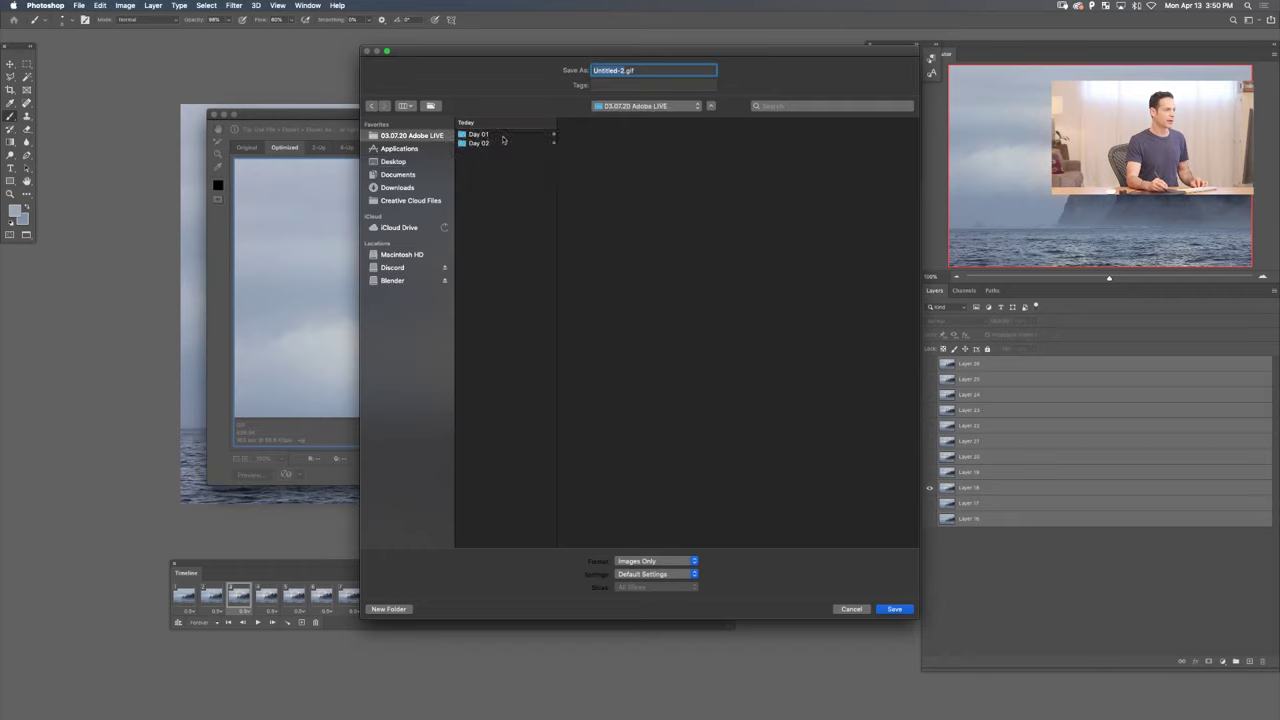
click(503, 140)
key(super+shift+n)
text(d)
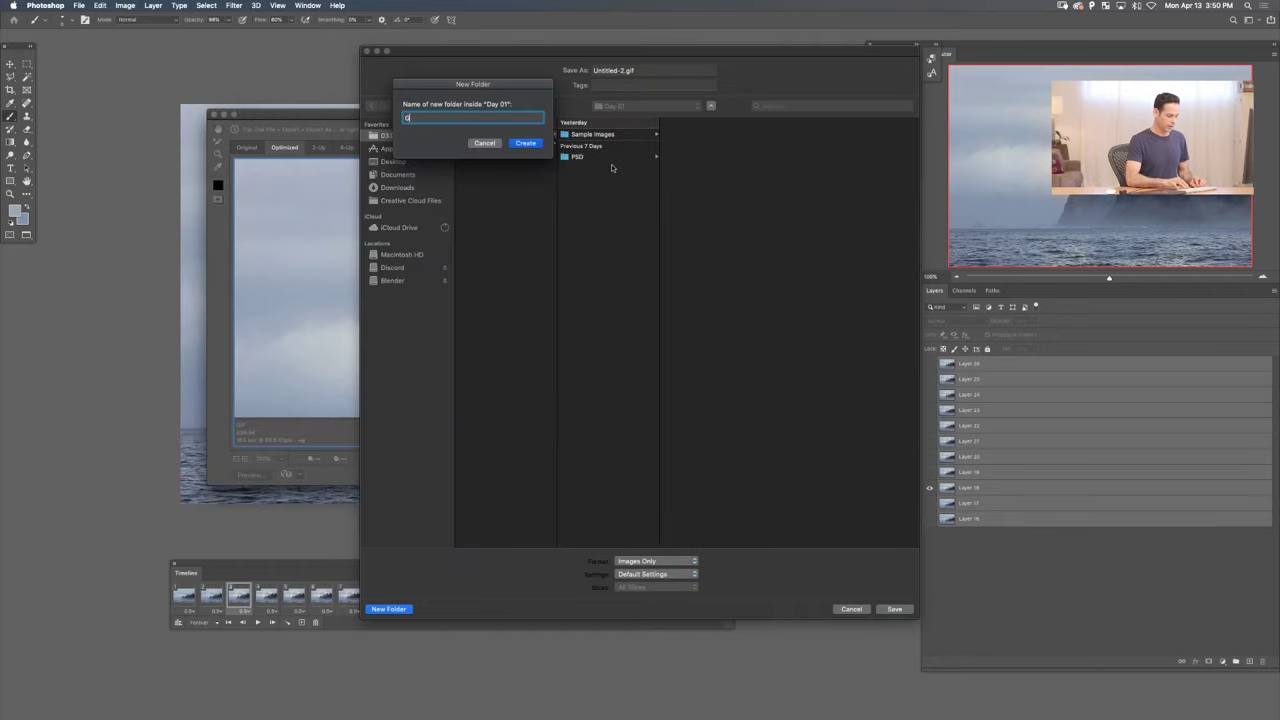
text(IF)
key(Return)
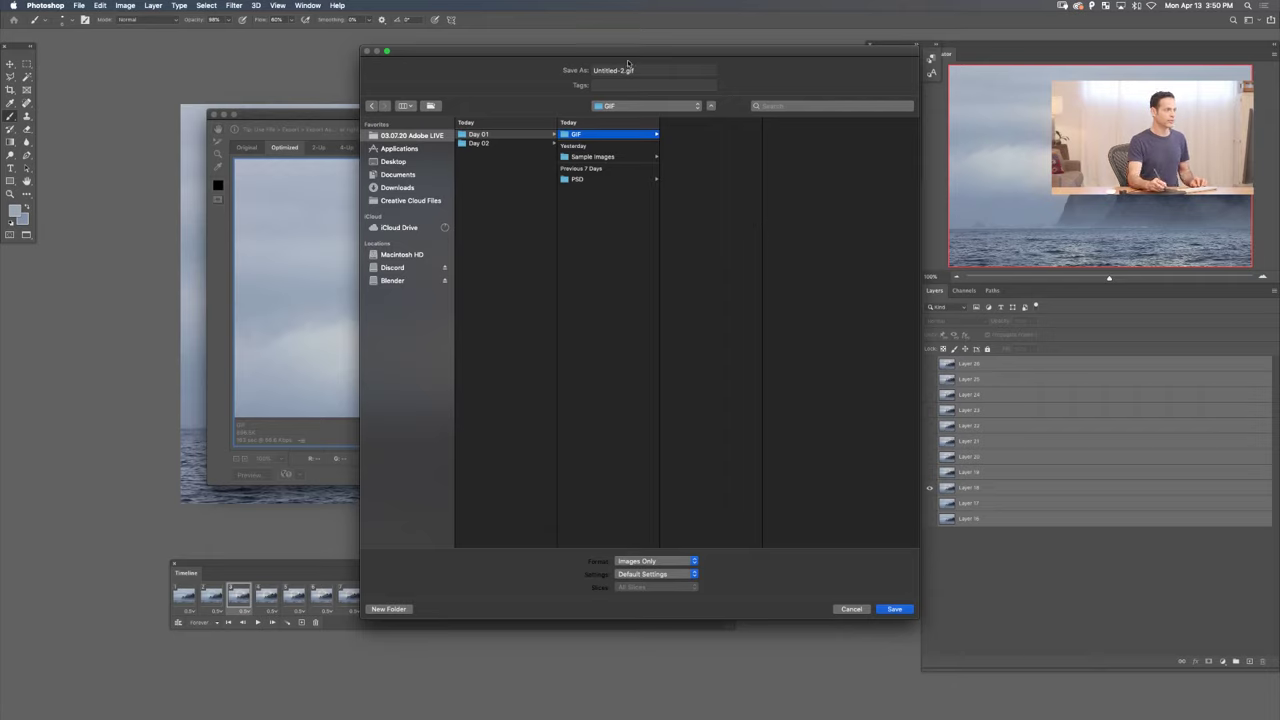
- Save the animation as 'Fantasy Composite Progress.gif' in the GIF folder
click(622, 70)
key(BackSpace)
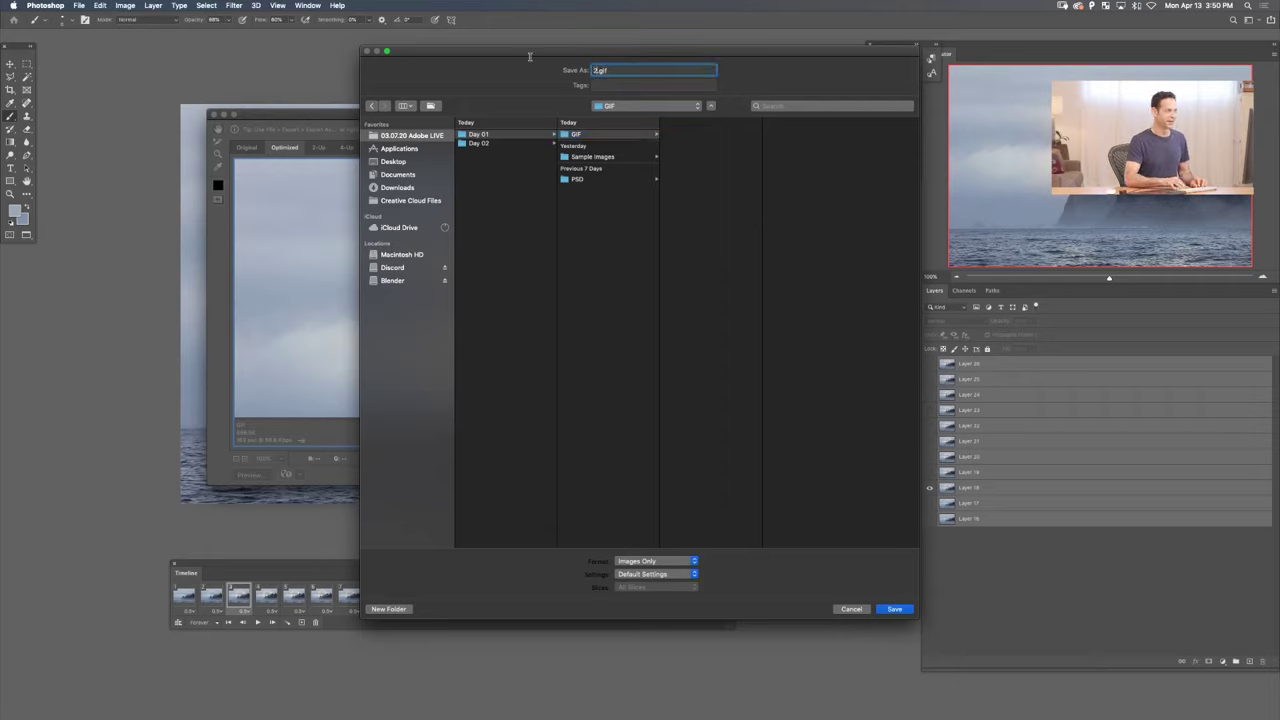
key(BackSpace)
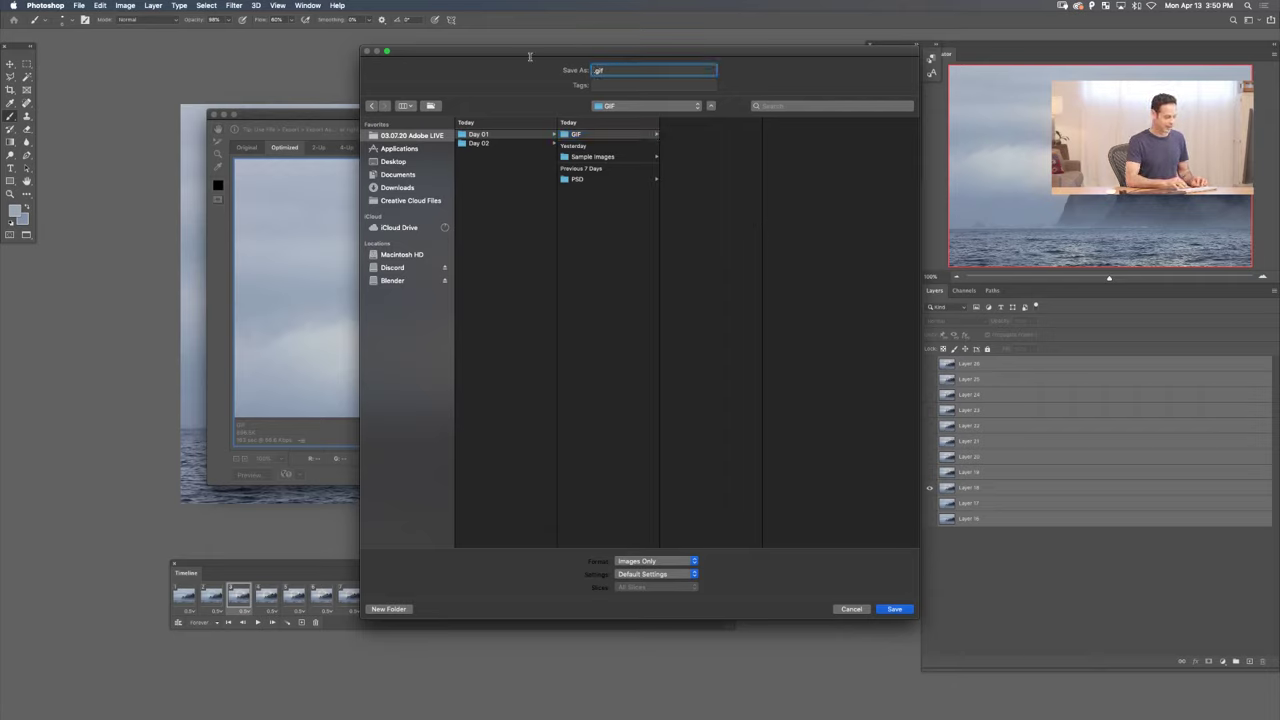
text(Fantas)
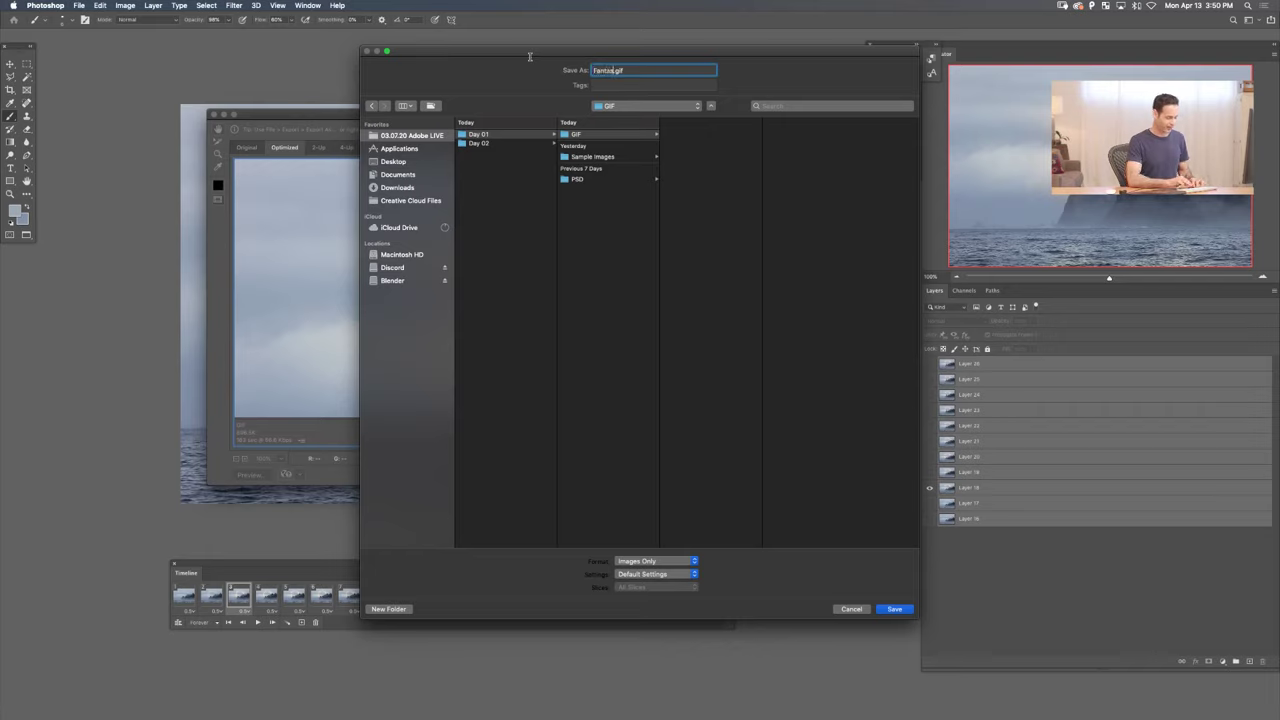
text(y Composi)
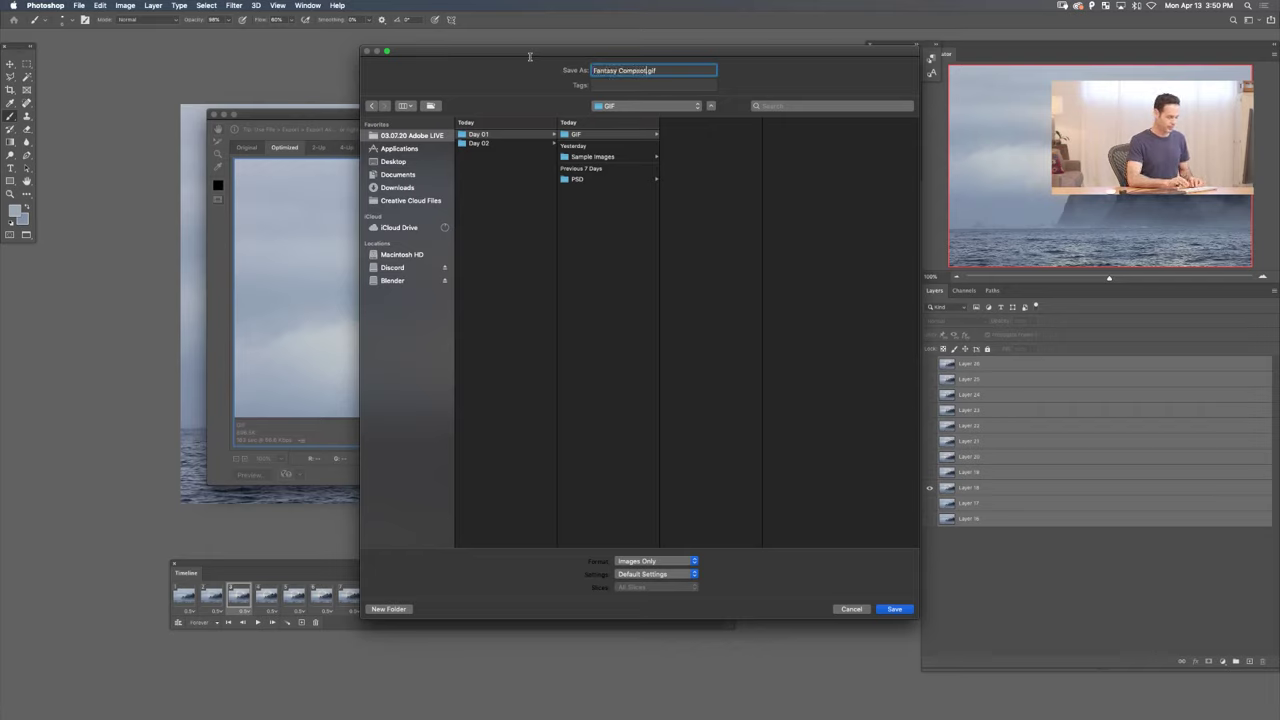
text(te Progress)
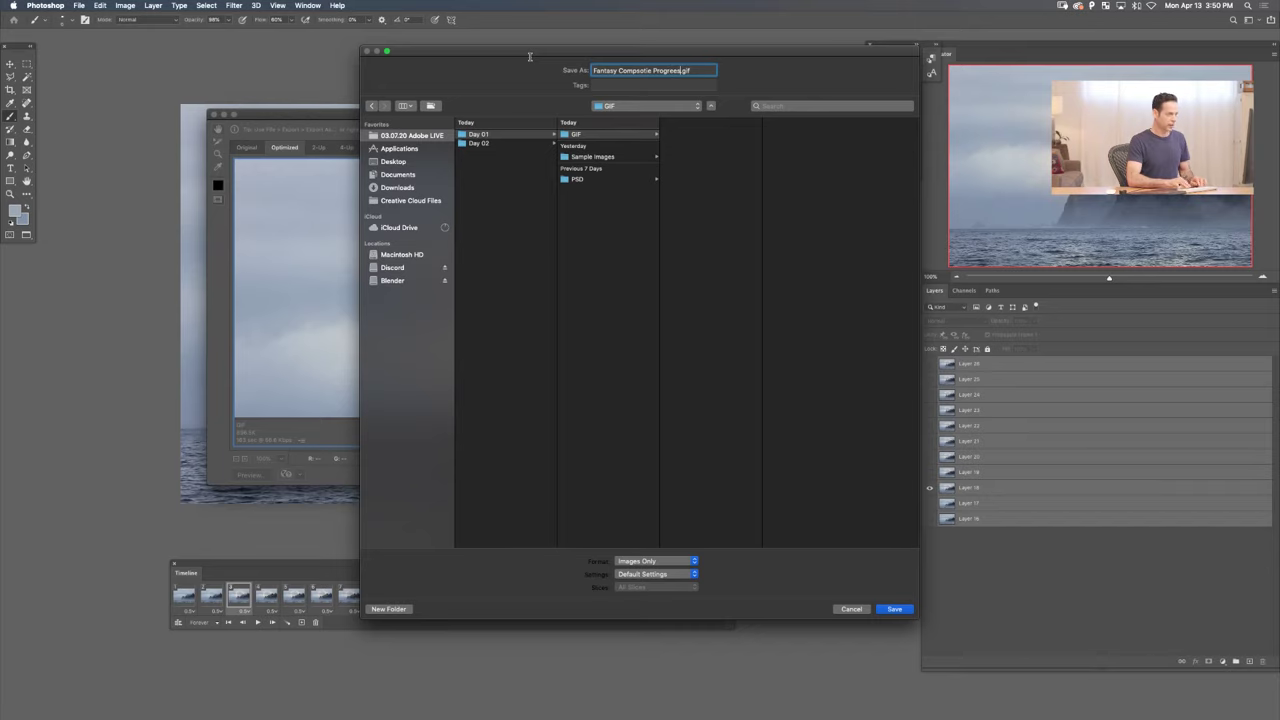
key(Return)
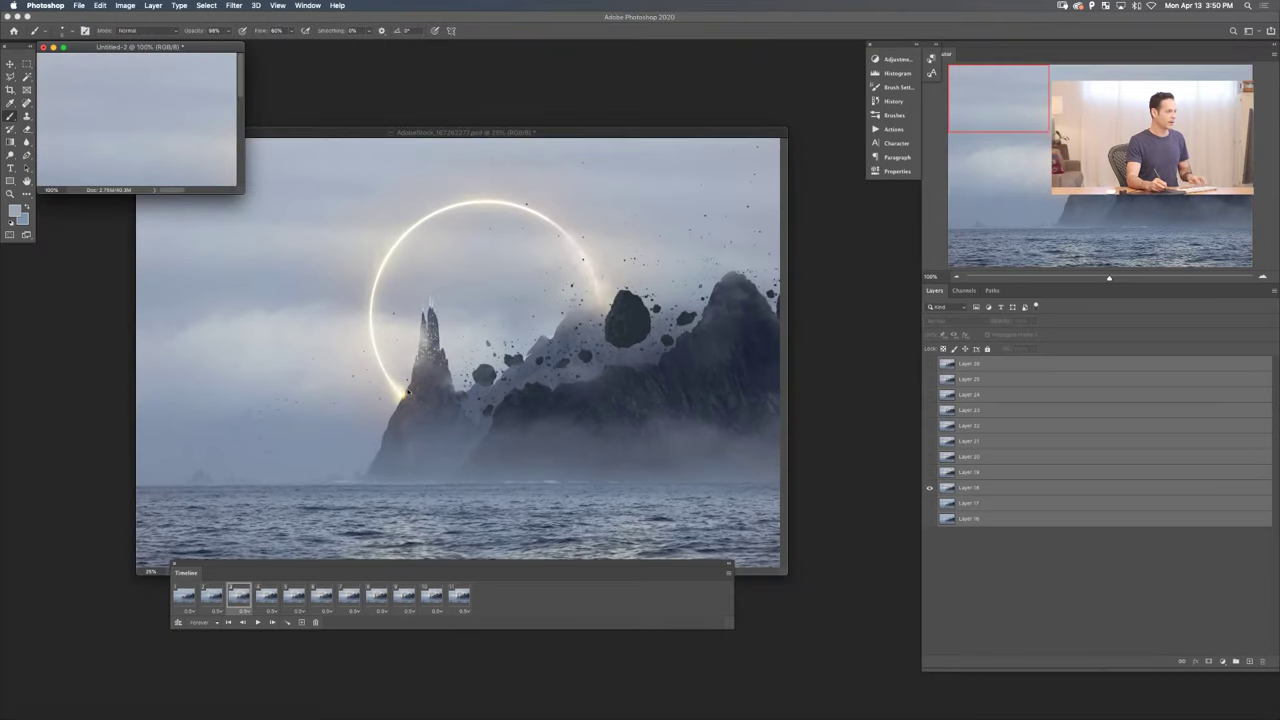
- Zoom out Untitled-2, bring the AdobeStock composite window forward, and hide all panels
key(super+minus)
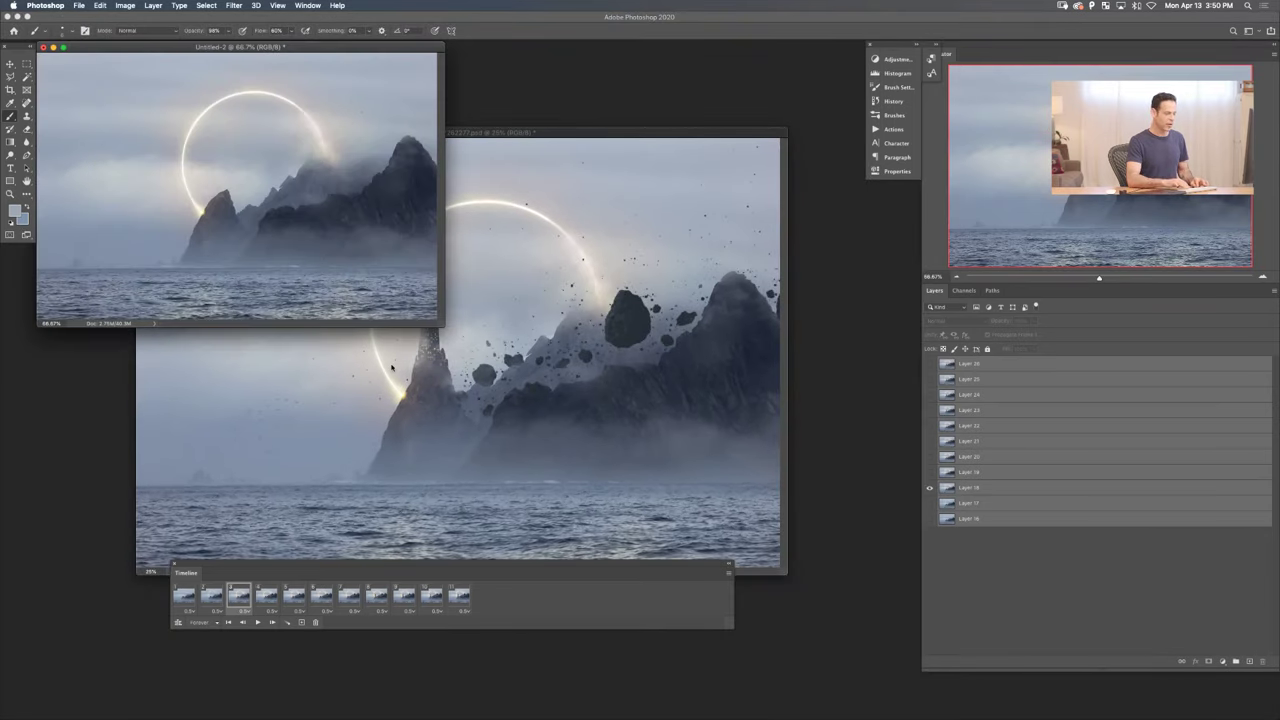
drag(577, 131, 616, 102)
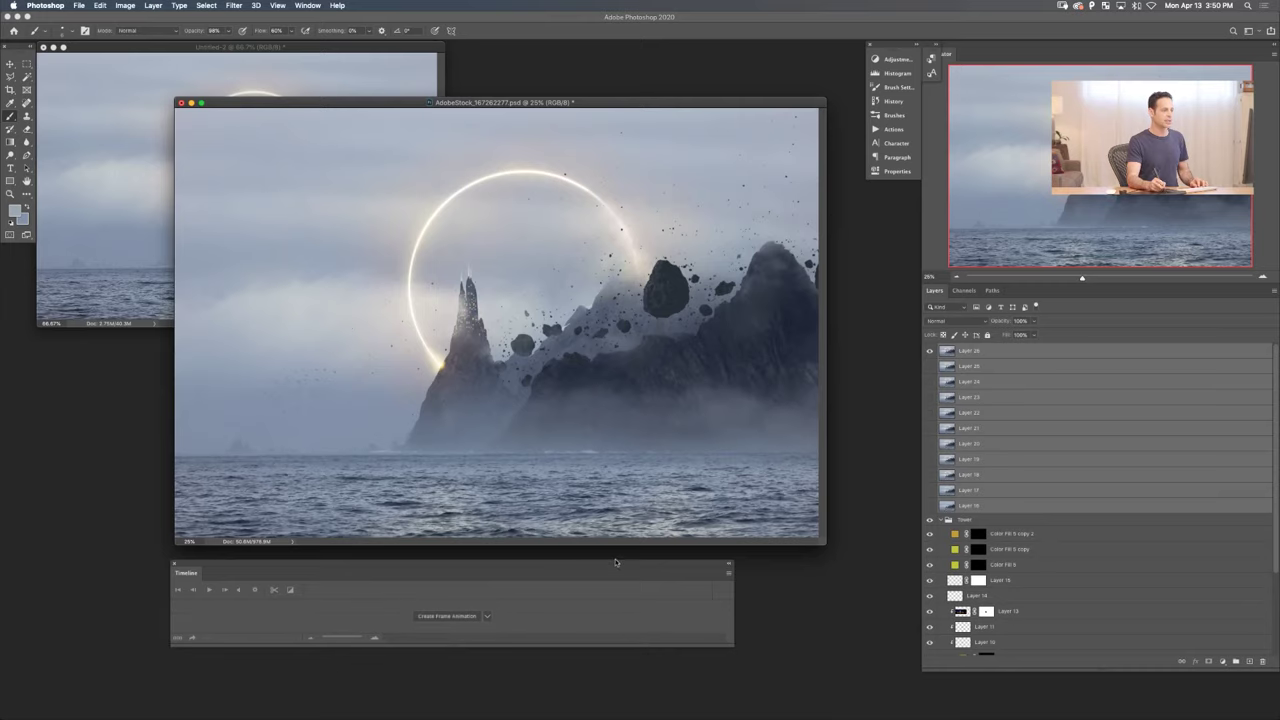
drag(614, 556, 600, 567)
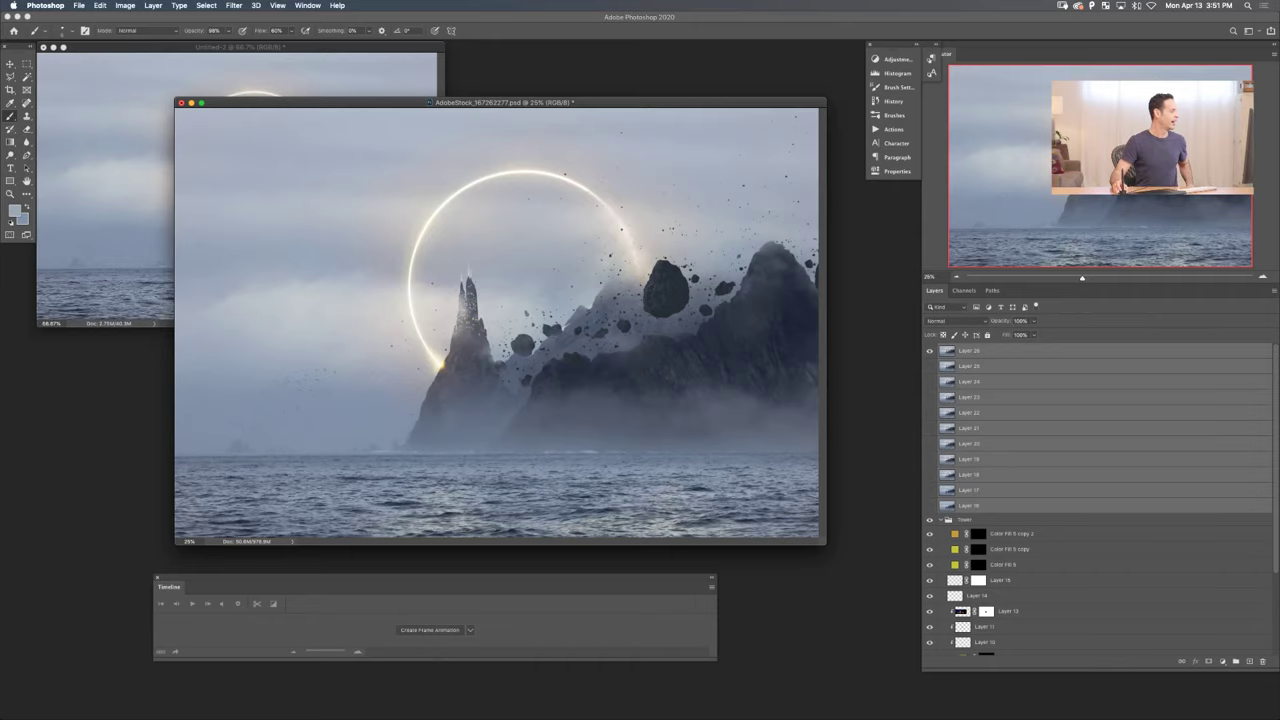
key(Tab)
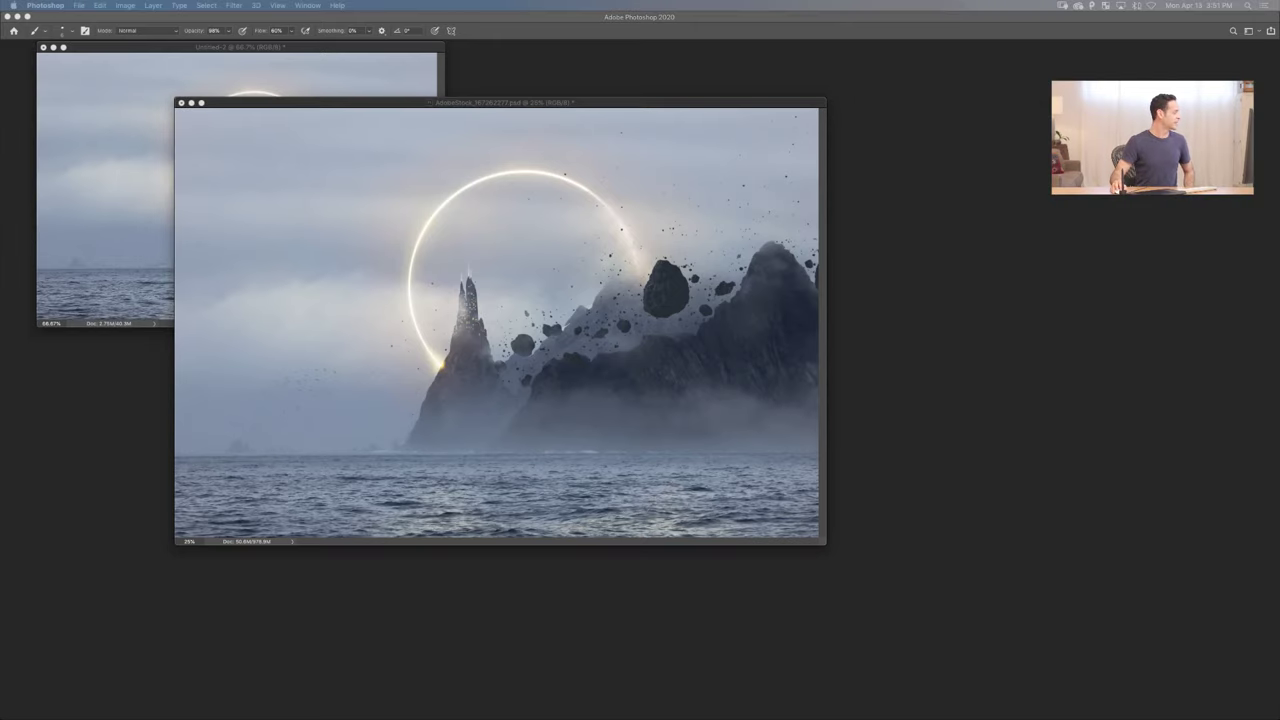